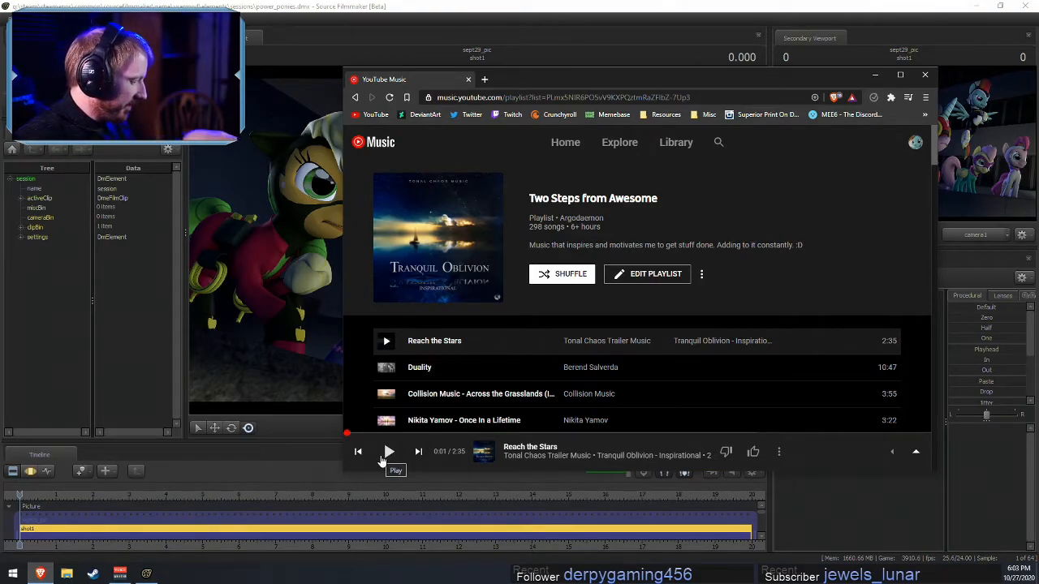
- Play the track "Reach the Stars" in YouTube Music and switch back to Source Filmmaker
click(388, 452)
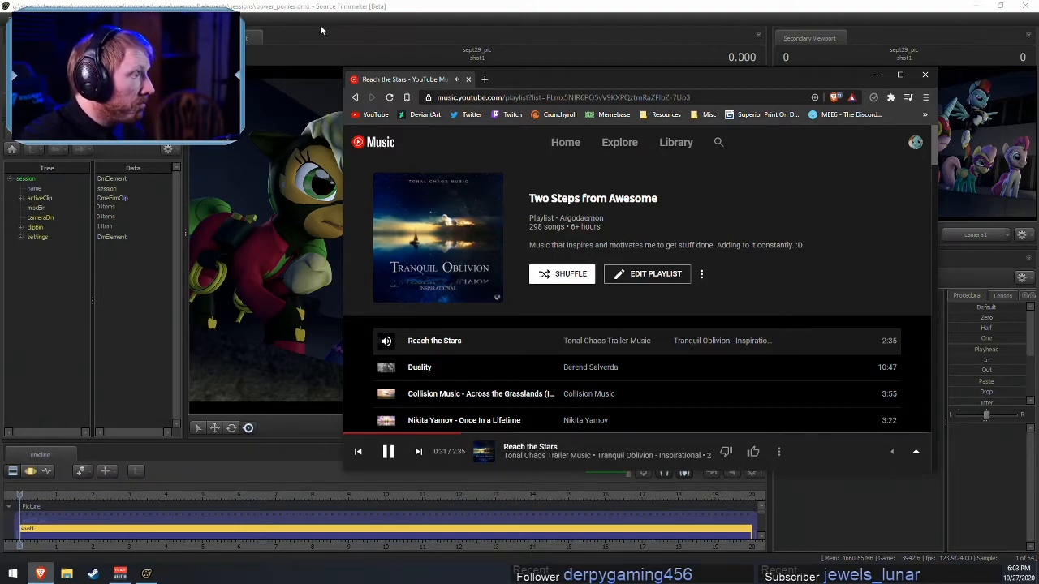
click(417, 4)
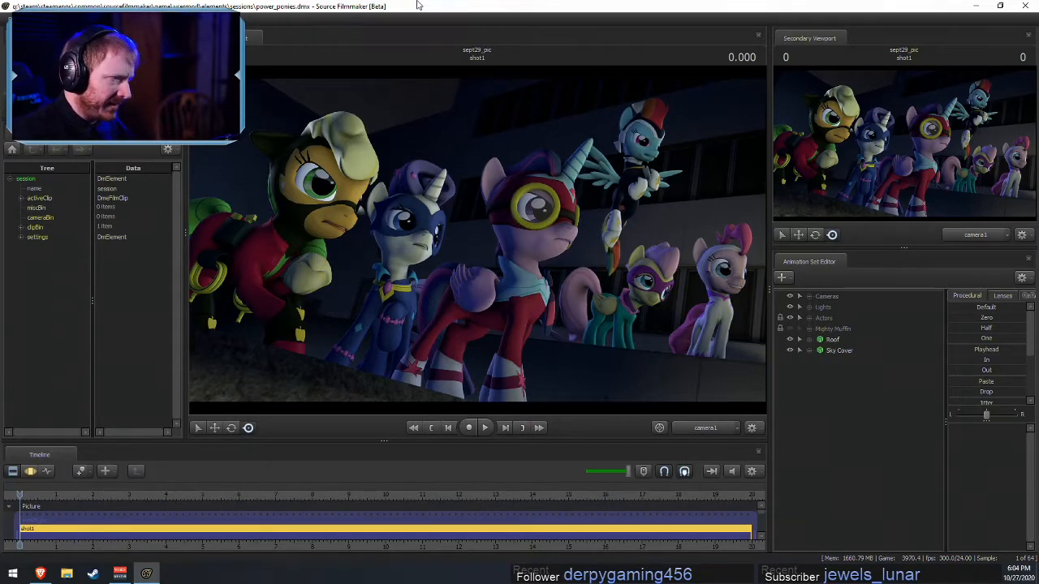
- Move the playhead to 4 seconds and select the Apple animation set in the Actors group
click(47, 494)
drag(57, 493, 166, 512)
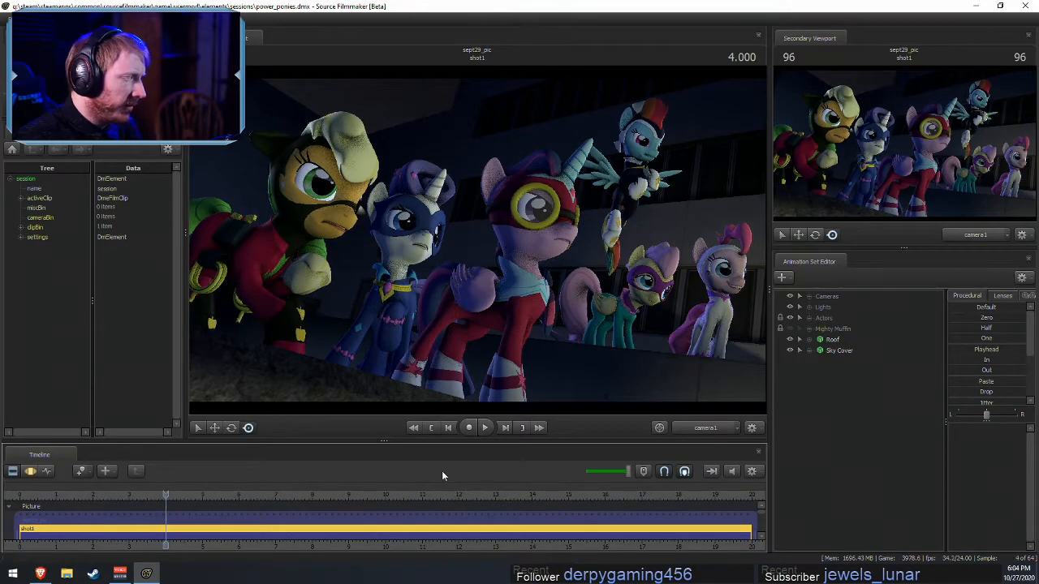
click(802, 317)
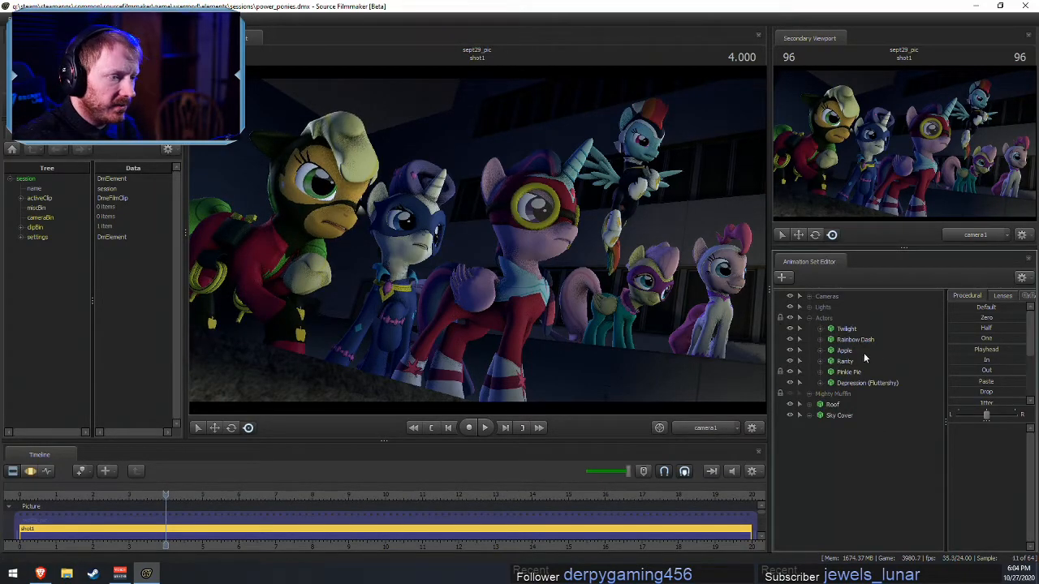
click(845, 350)
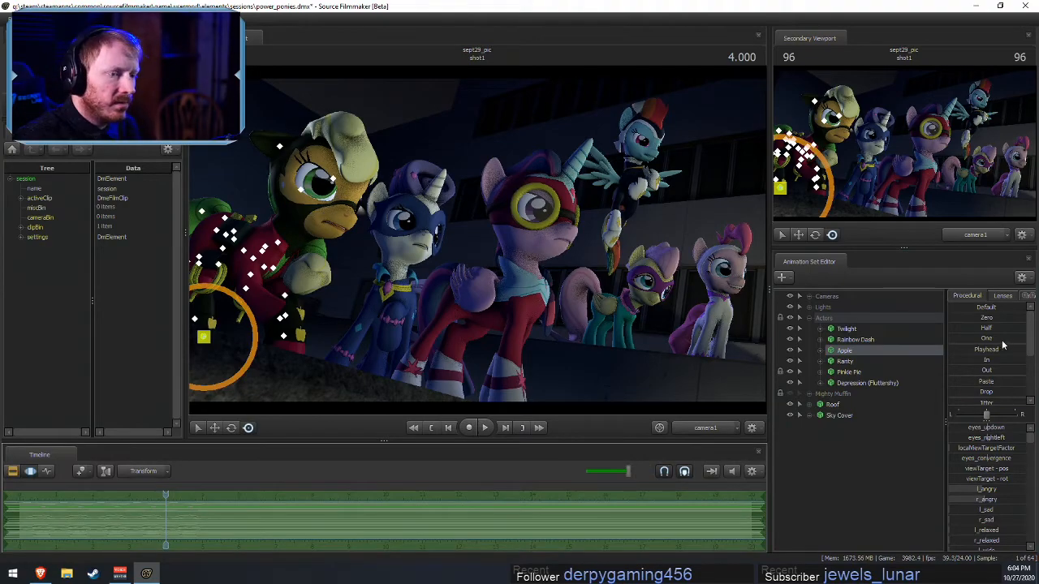
drag(951, 350, 1037, 360)
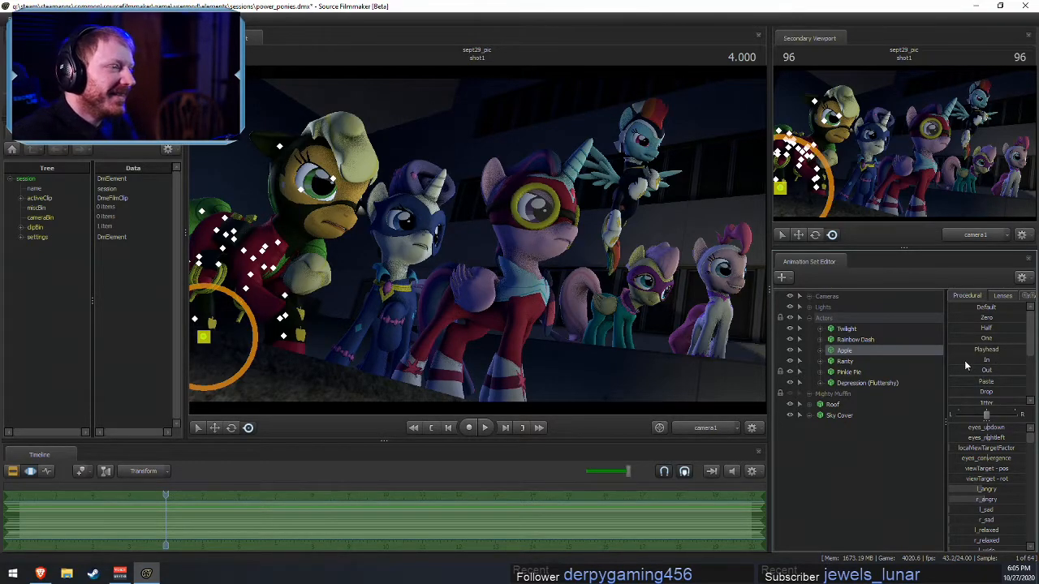
- Switch the primary viewport to the work camera and turn off its lighting
click(682, 429)
drag(568, 308, 487, 260)
key(s)
key(w)
right_click(493, 241)
click(515, 270)
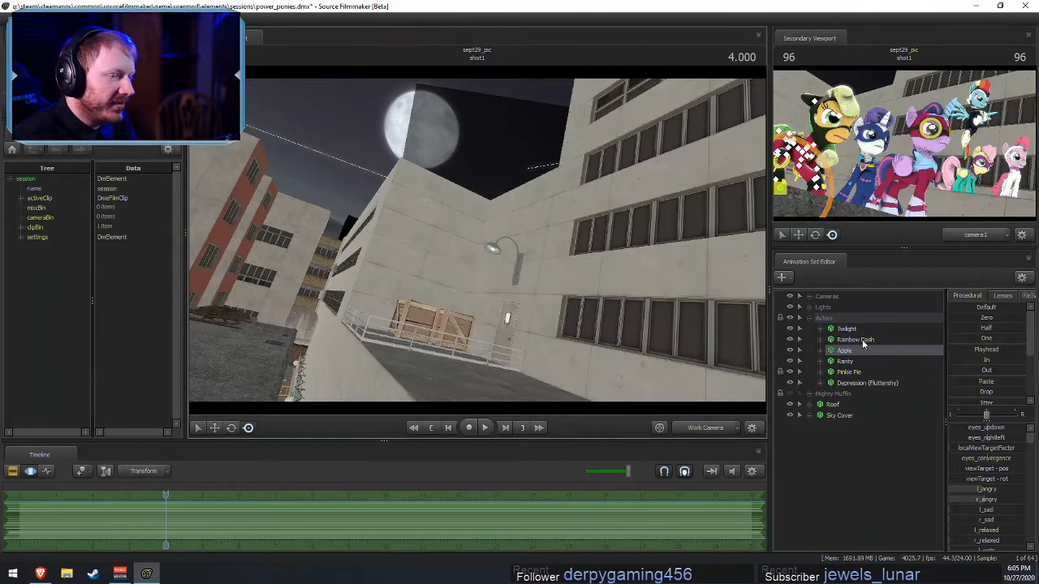
- Make the Mighty Muffin group visible and play the shot while flying the work camera around the pony holding the muffin
click(790, 393)
drag(502, 296, 485, 235)
key(w)
key(s)
key(space)
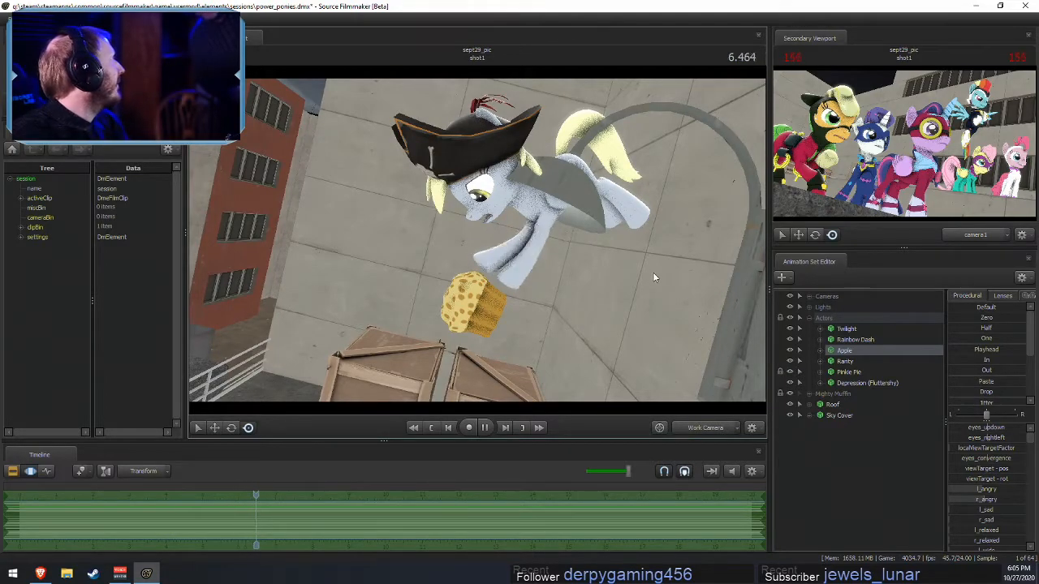
drag(525, 244, 517, 162)
drag(517, 254, 525, 286)
key(w)
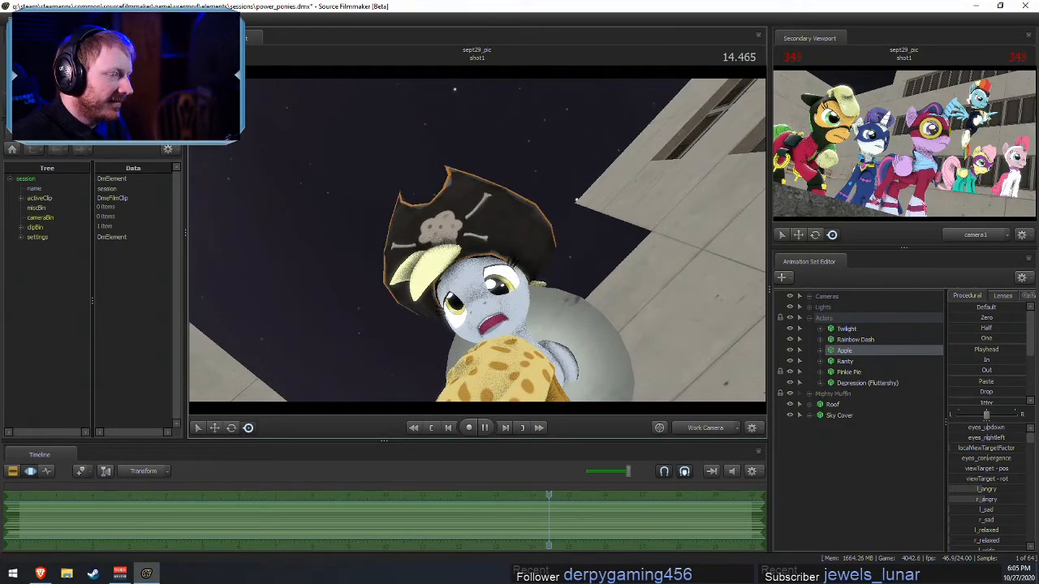
- Stop playback with the work camera matched to the shot camera's view, and re-enable lighting in the viewport
click(706, 428)
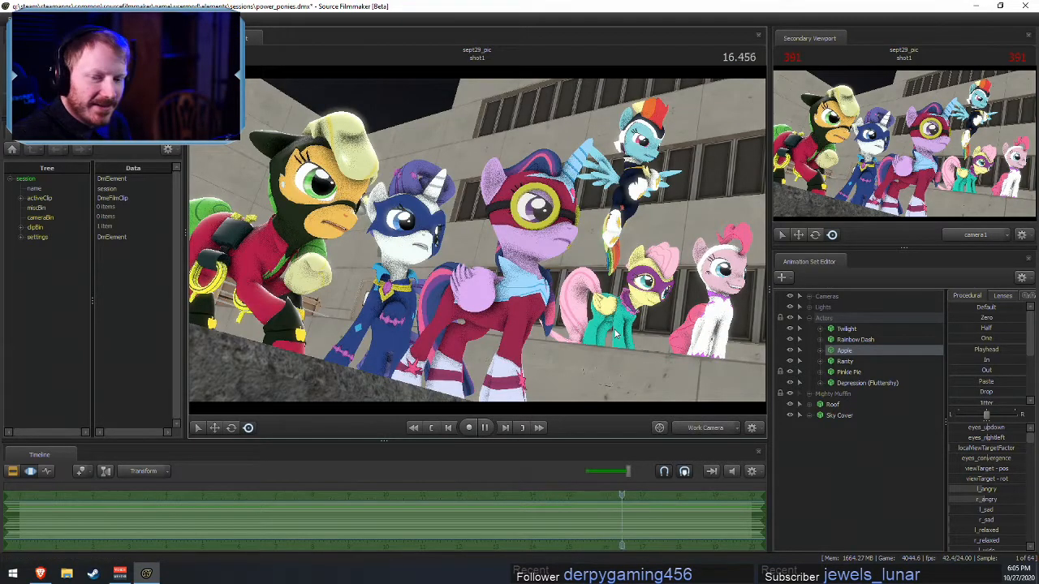
key(space)
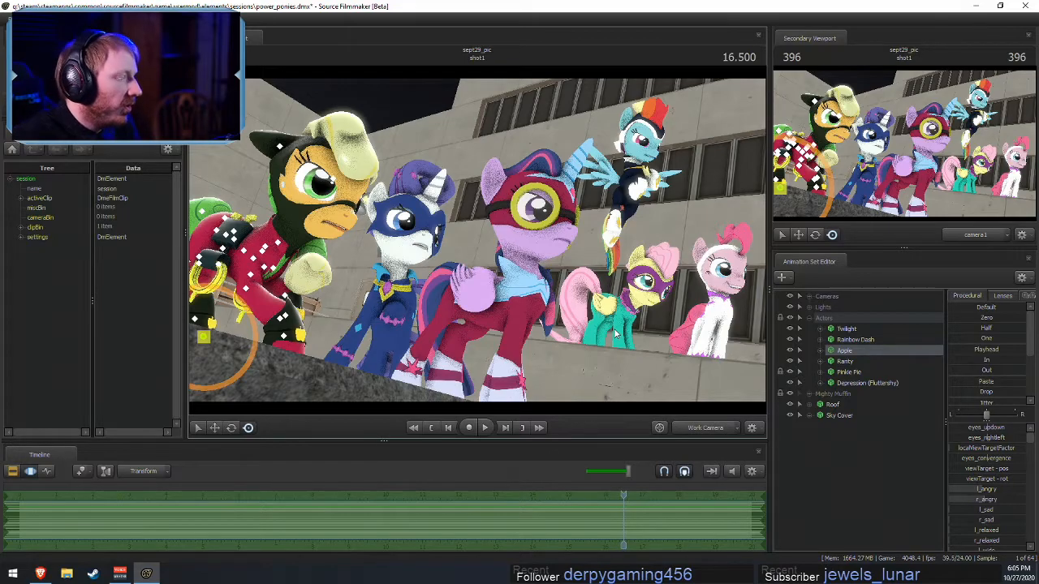
right_click(459, 290)
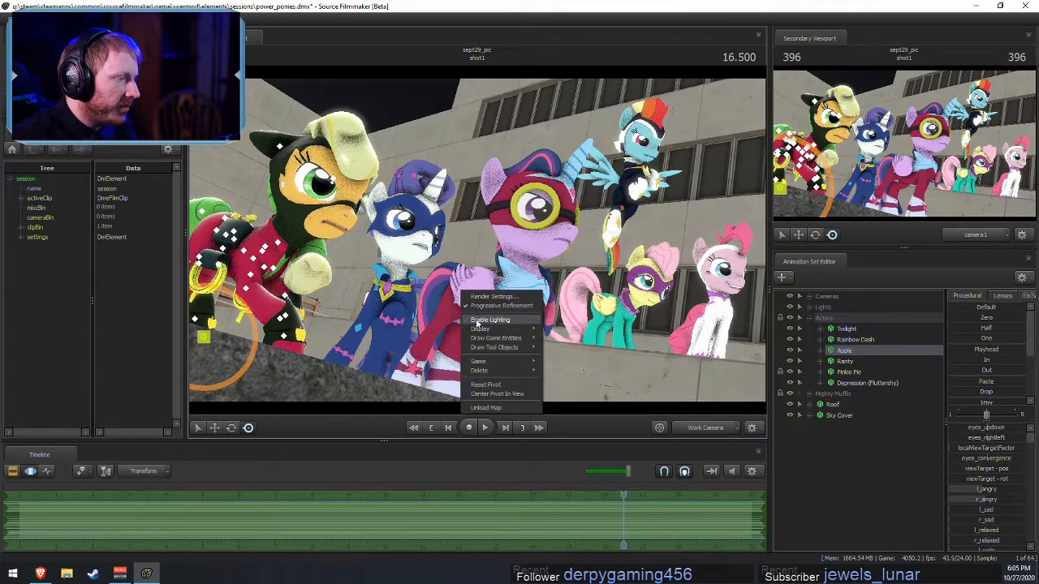
click(495, 323)
key(F2)
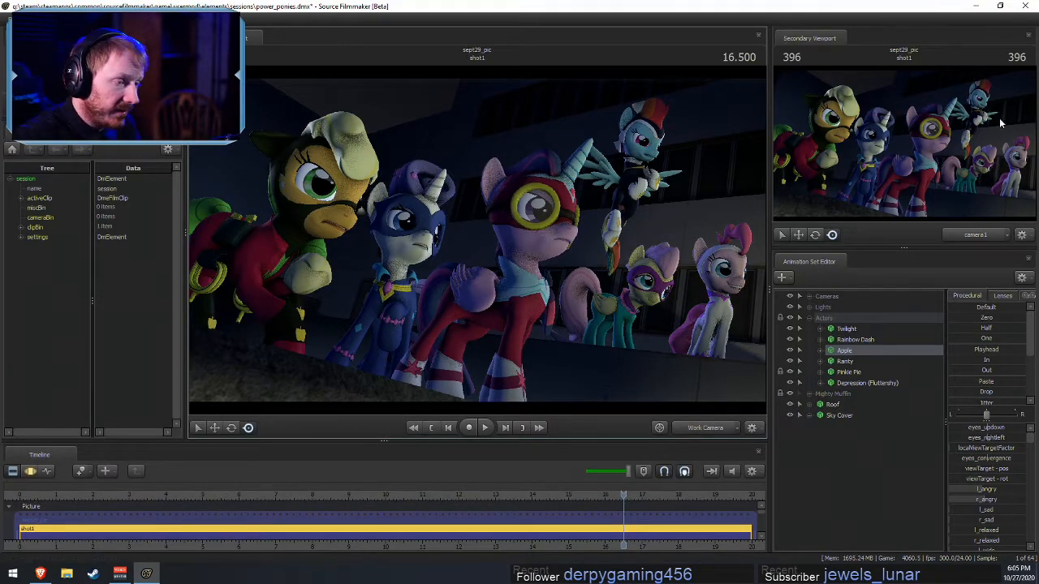
- Create an animation set for a new light, select it in the Lights group and view the scene through it
click(809, 317)
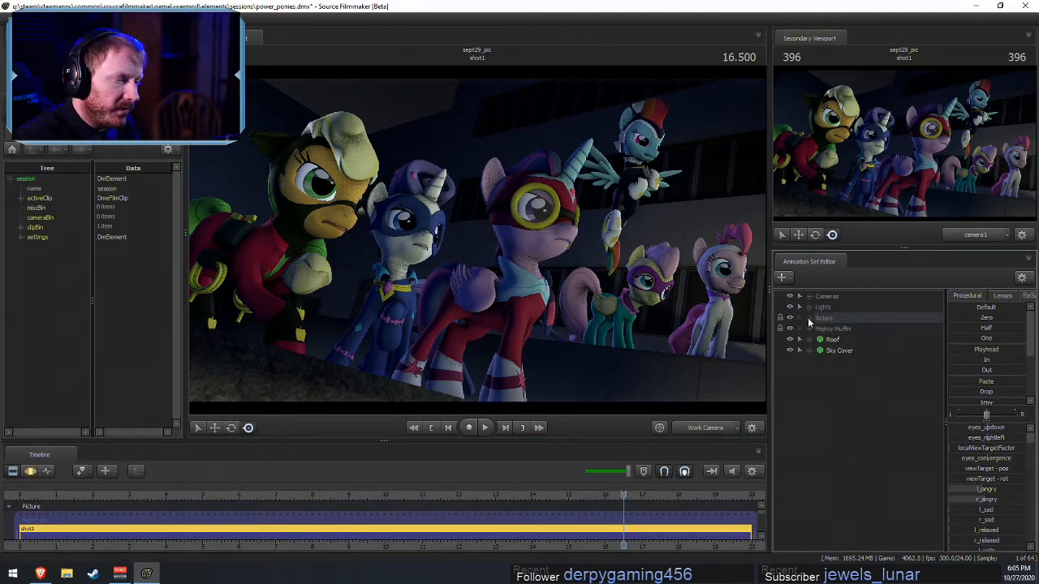
right_click(834, 381)
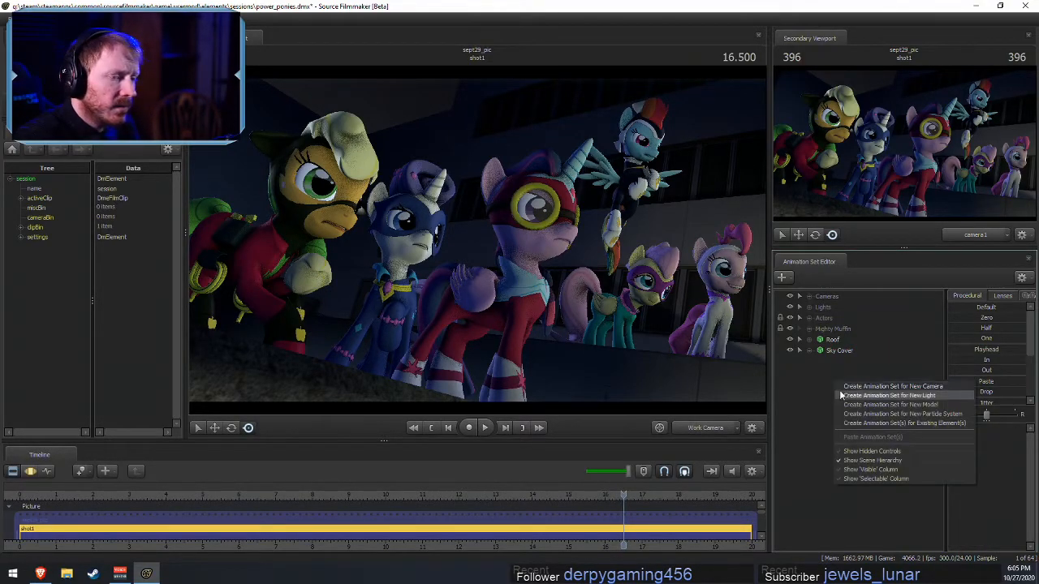
click(840, 396)
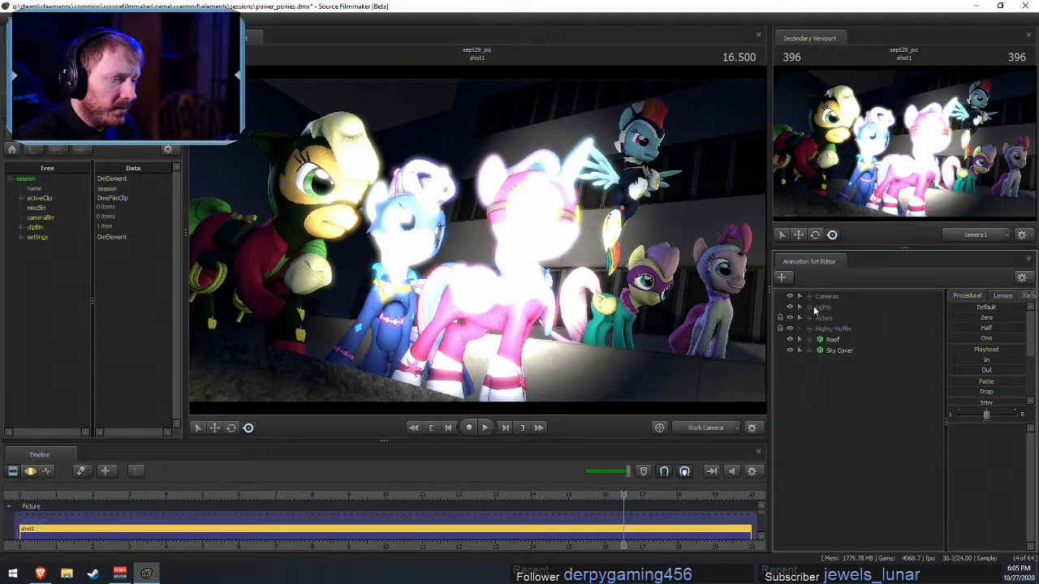
click(844, 513)
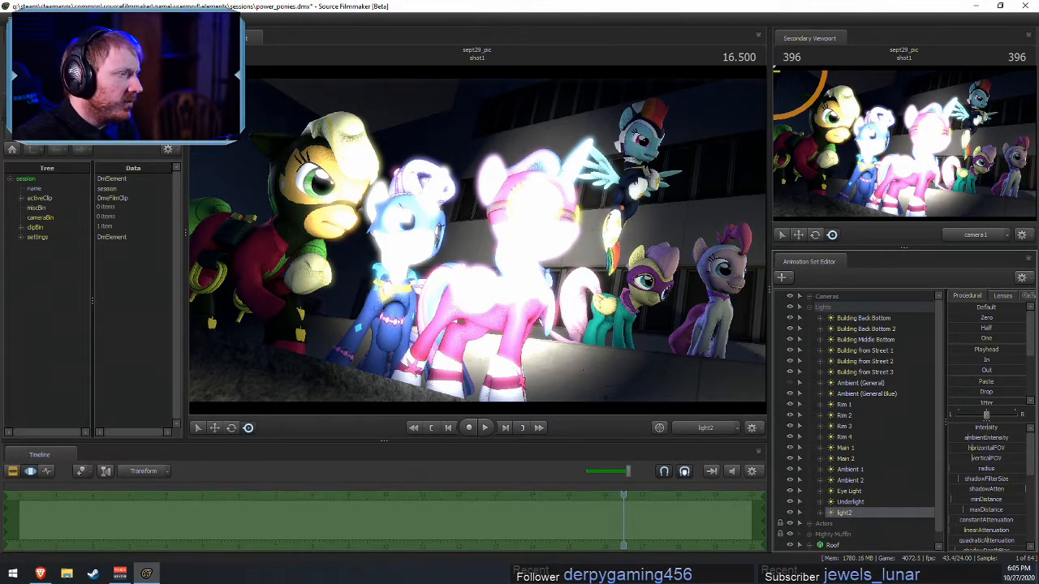
click(58, 18)
click(58, 19)
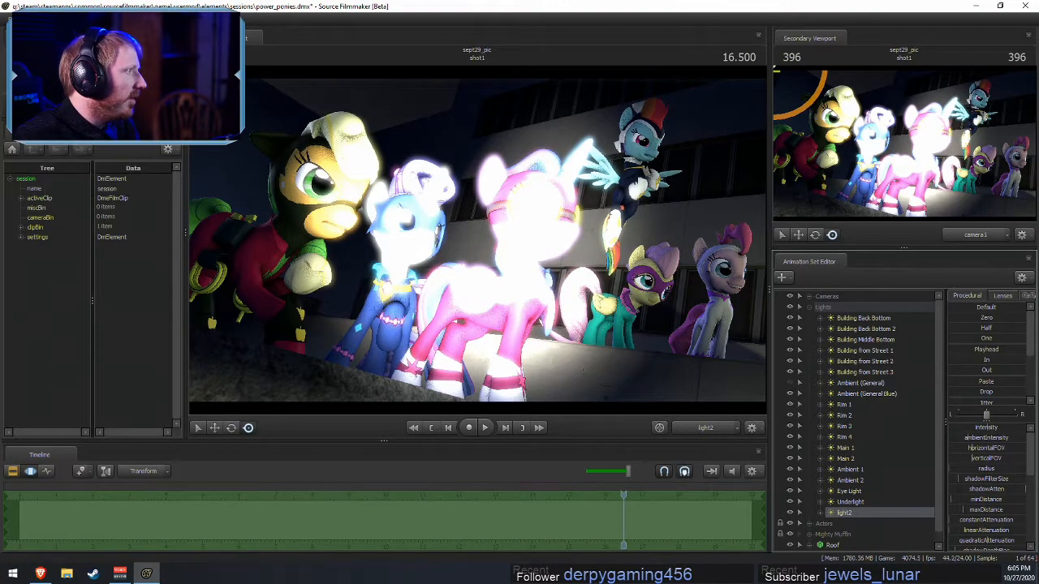
- Show the new light's element in the Element Viewer and enable its uberlight attribute
right_click(863, 514)
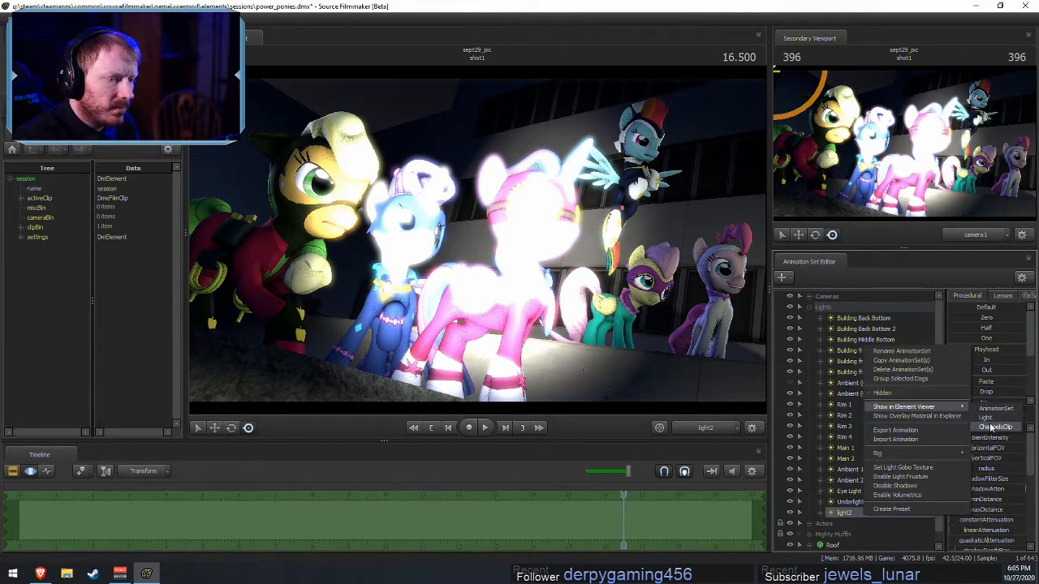
click(994, 426)
scroll(86, 311, down, 2)
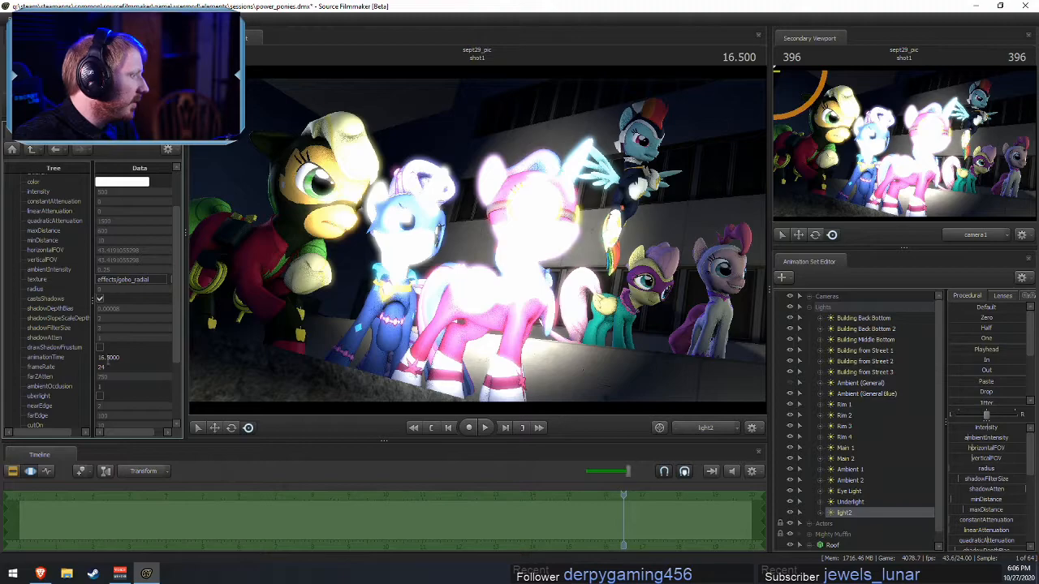
scroll(102, 361, down, 1)
click(100, 368)
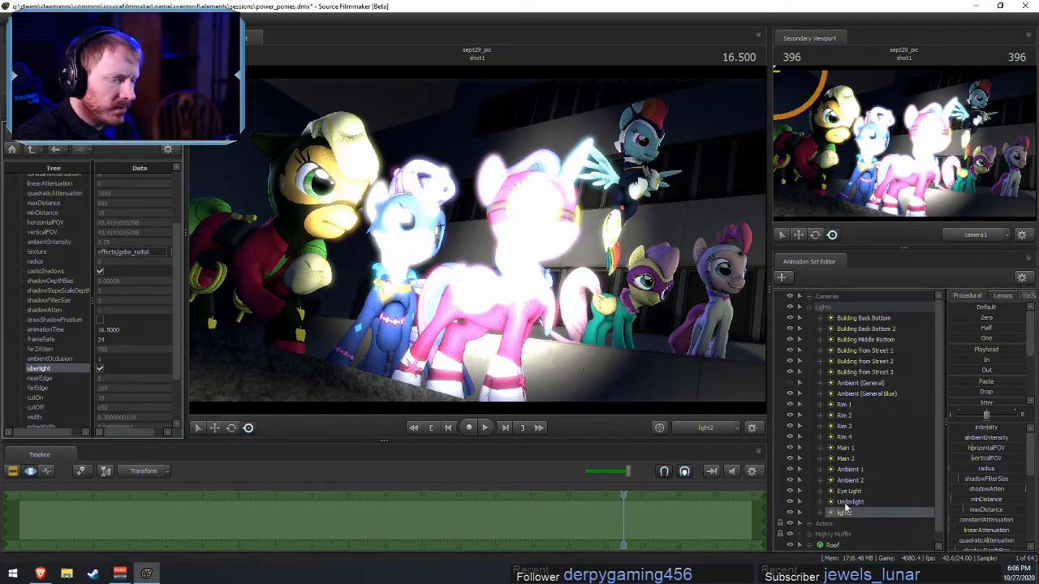
- Rename the new light's animation set to "Eye Light 1"
key(F1)
key(F2)
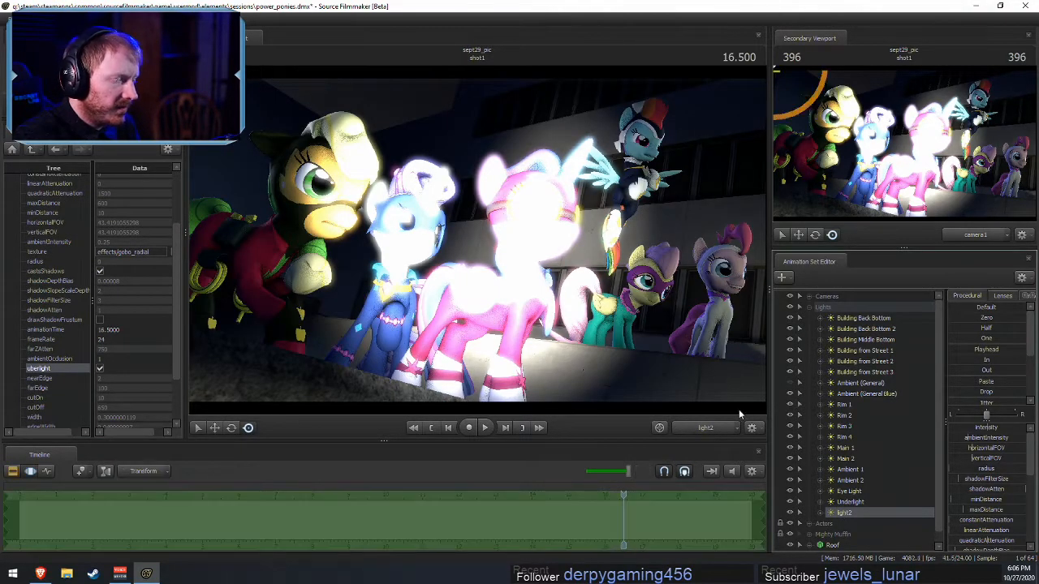
right_click(852, 515)
click(887, 420)
text(E)
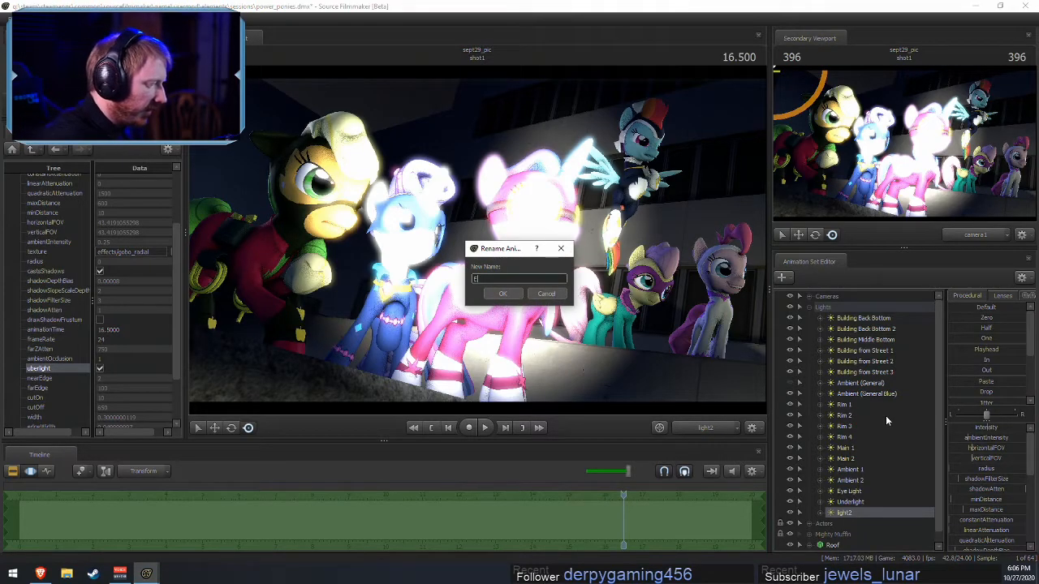
text(ye Light)
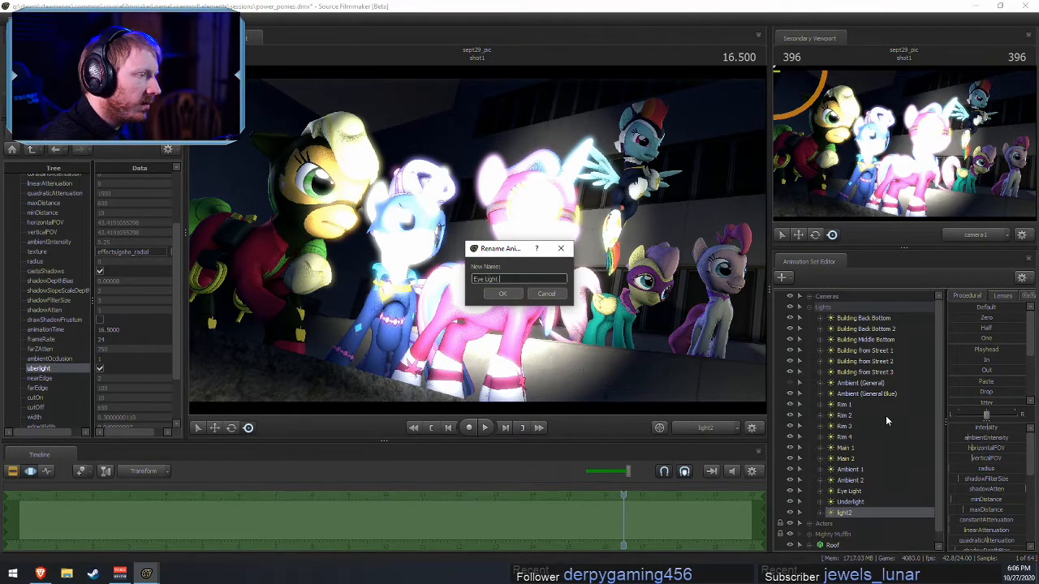
key(Return)
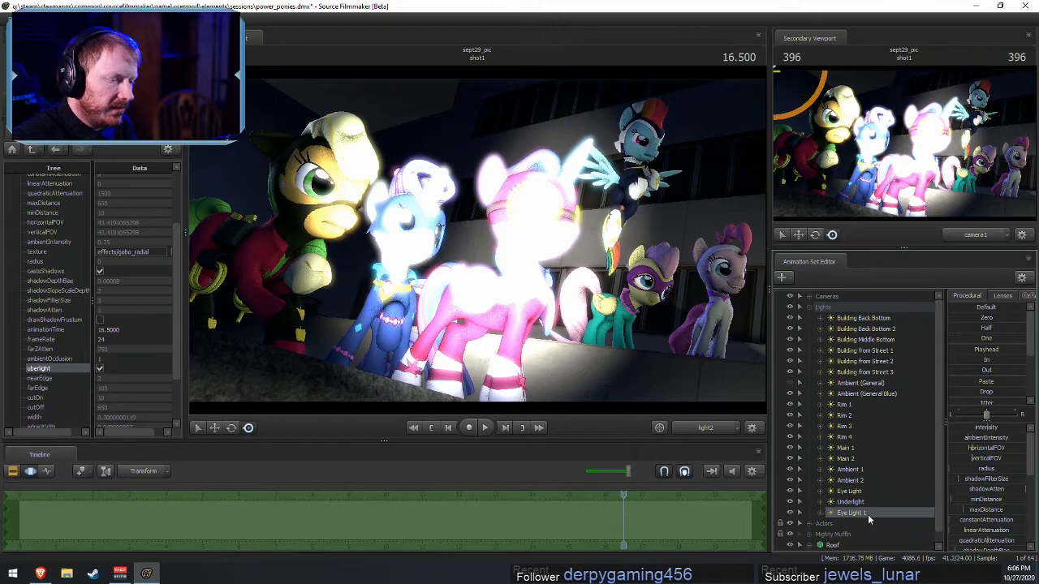
- Expand the Building from Street 1 light's controls and select color_red, color_green and color_blue to inspect its colour
scroll(845, 433, down, 1)
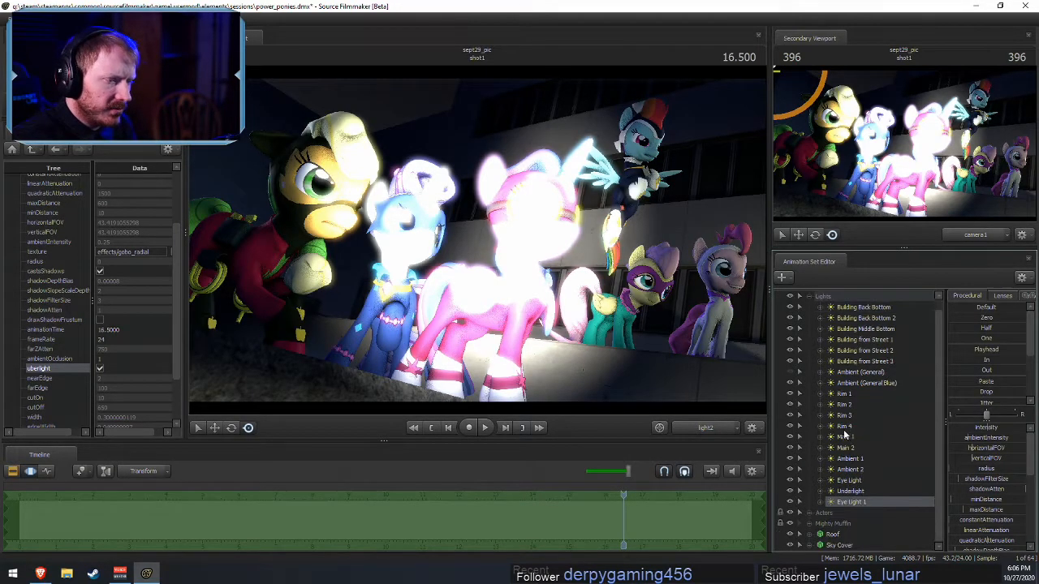
click(821, 338)
click(828, 351)
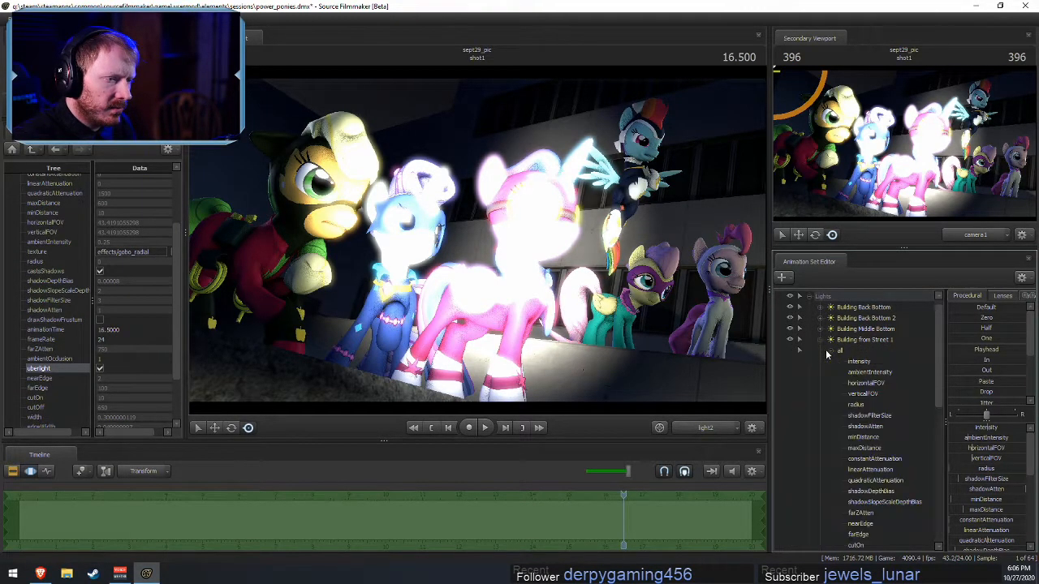
scroll(876, 487, down, 5)
click(860, 405)
shift+click(867, 426)
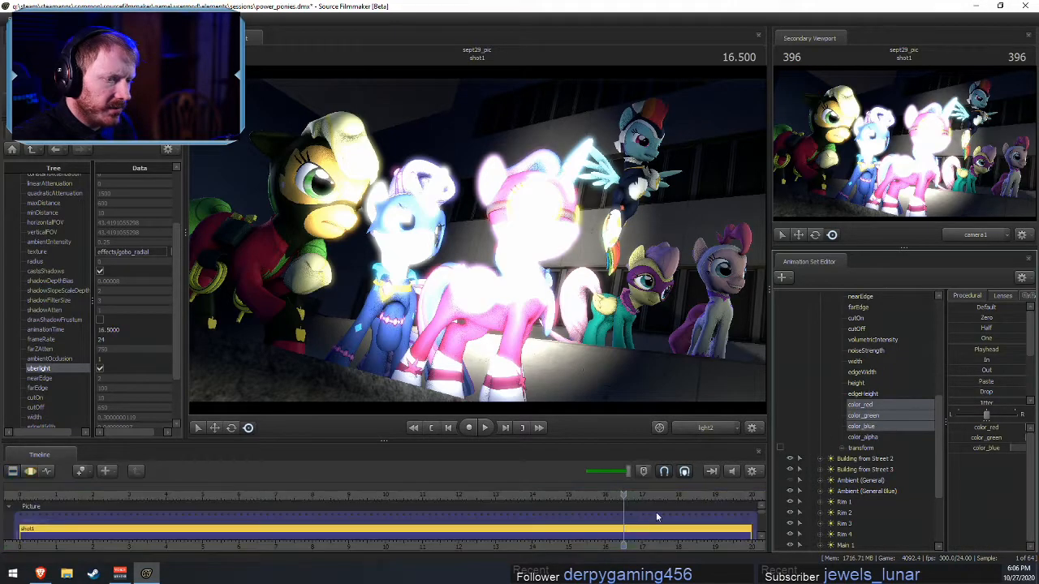
scroll(871, 459, down, 3)
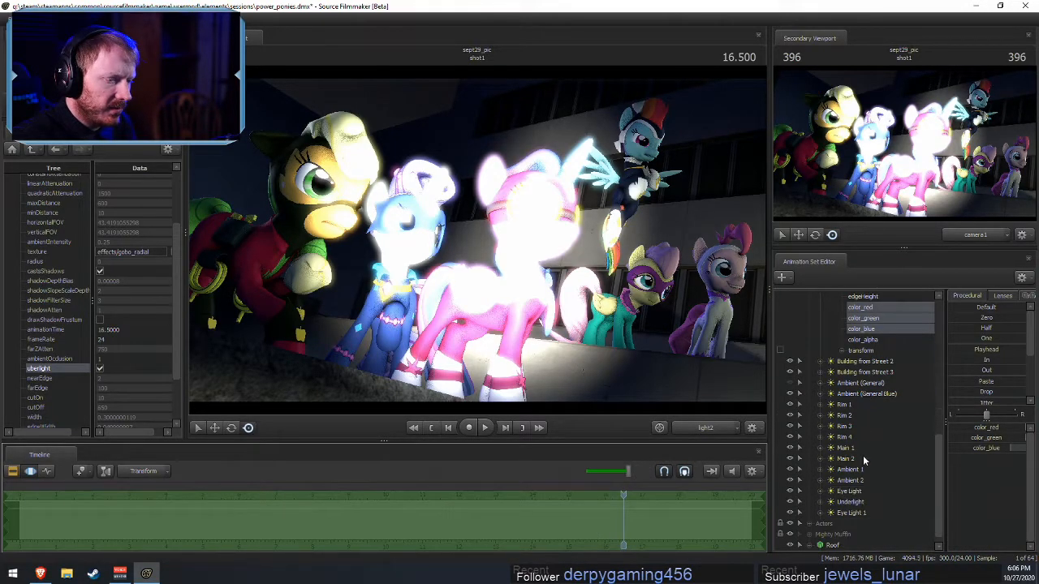
- Select the existing Eye Light and examine its colour sliders for reference
click(849, 491)
click(932, 512)
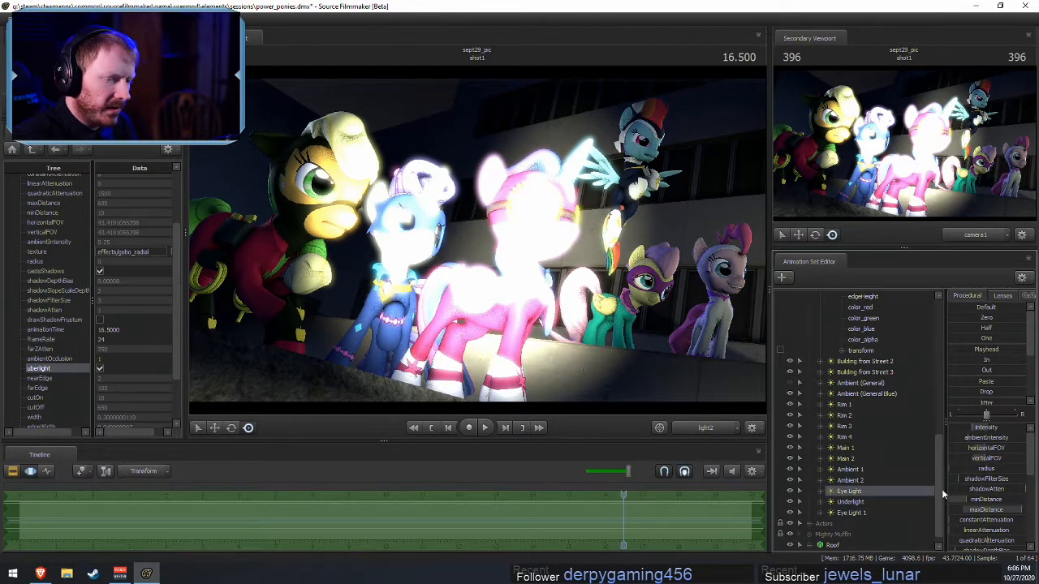
scroll(956, 499, down, 3)
- Look at the scene through the Main 2 light and return the primary viewport to the work camera
drag(862, 493, 549, 174)
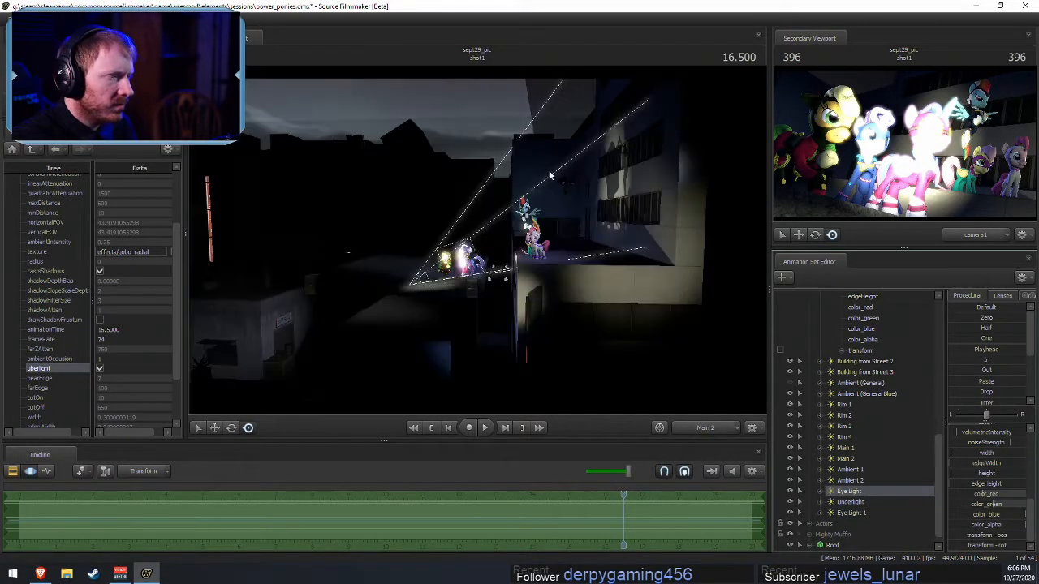
key(F2)
key(F3)
ctrl+click(706, 428)
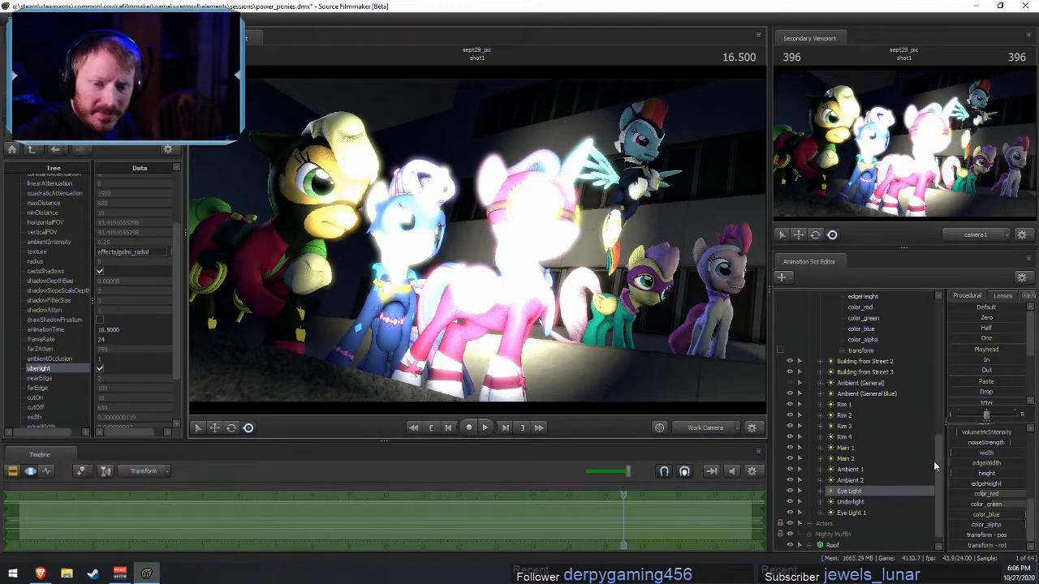
- Select Eye Light 1 and look through it in the primary viewport
click(852, 512)
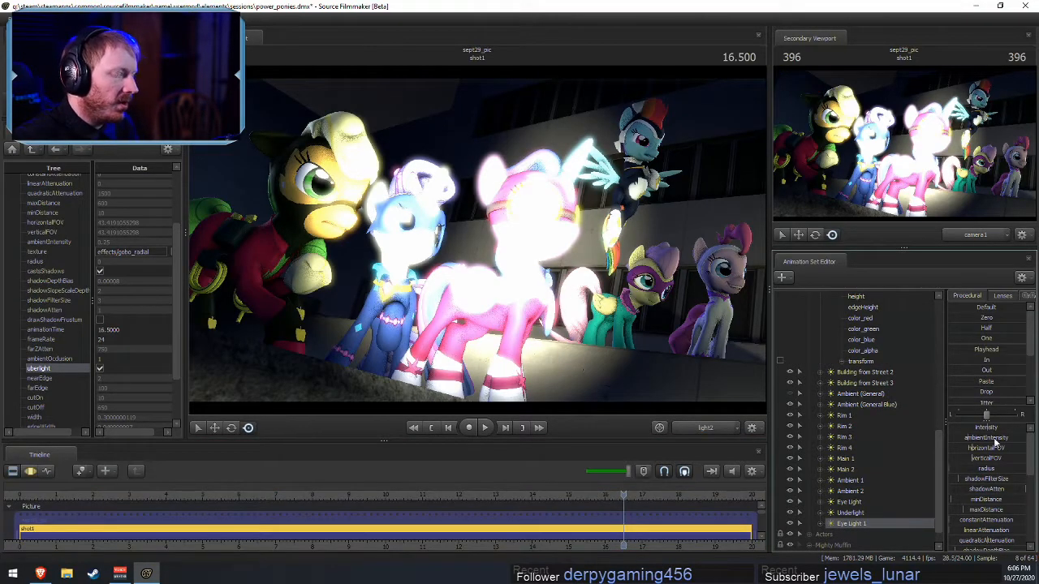
click(441, 252)
click(517, 299)
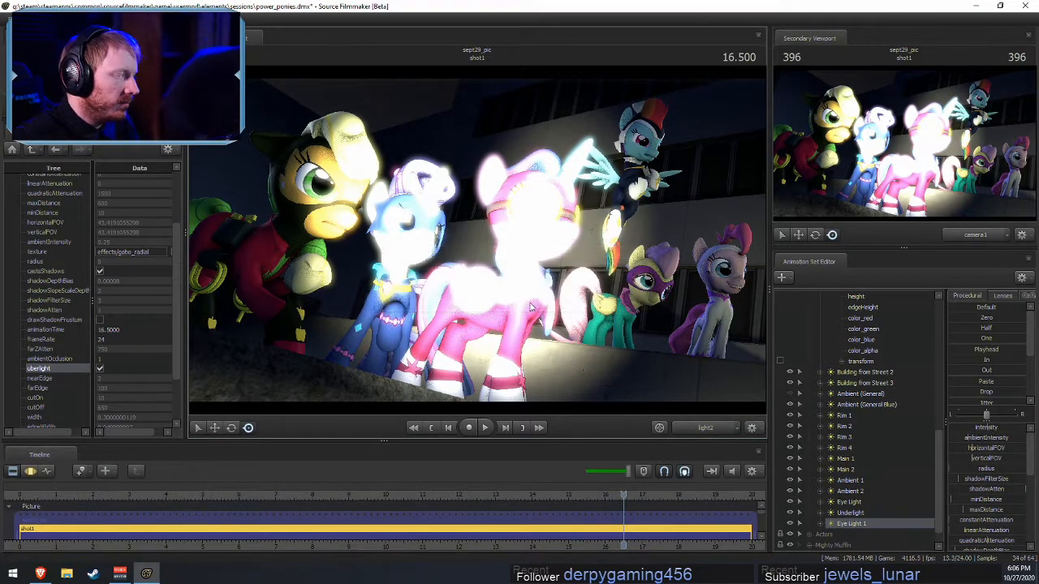
- Switch to YouTube Music in the browser, move on to the track Duality, and return to Source Filmmaker
key(alt+Tab)
click(624, 337)
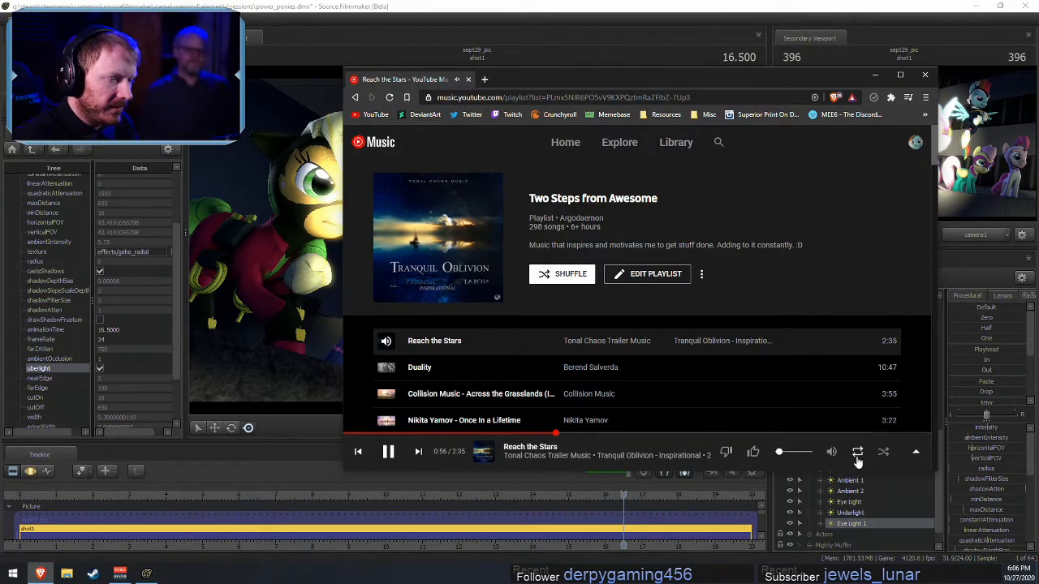
click(555, 355)
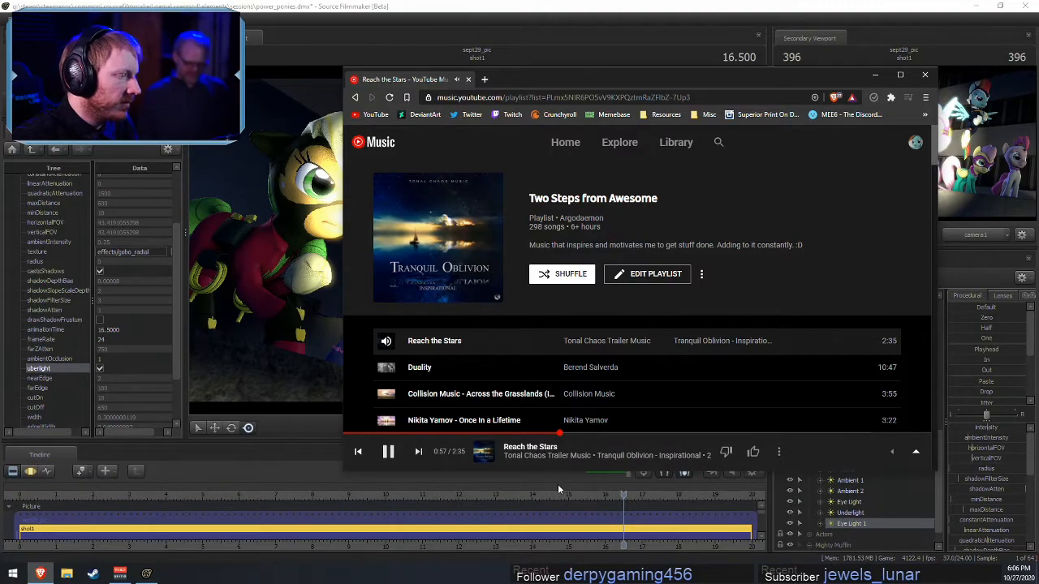
click(875, 74)
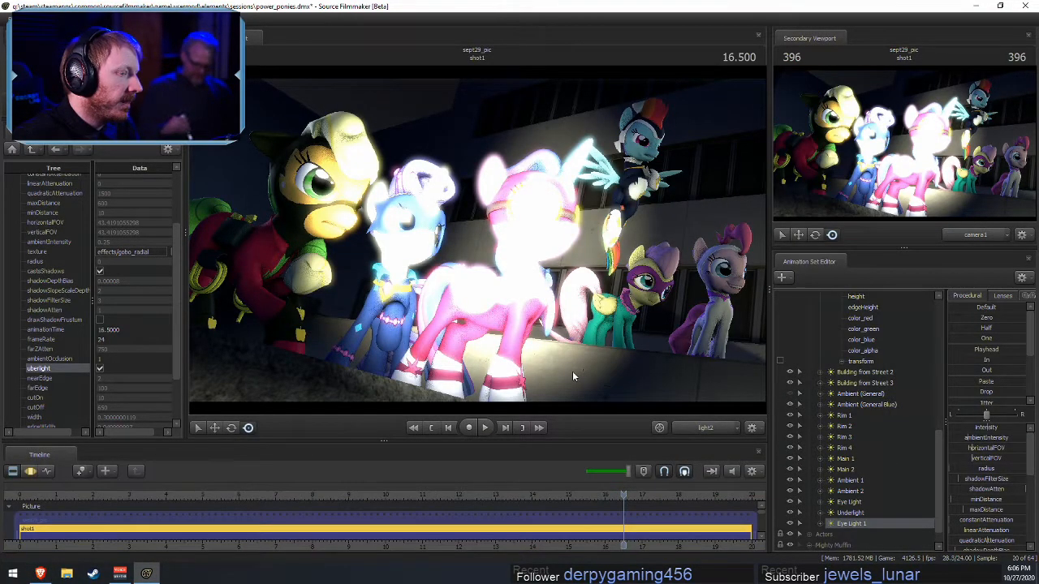
key(alt+Tab)
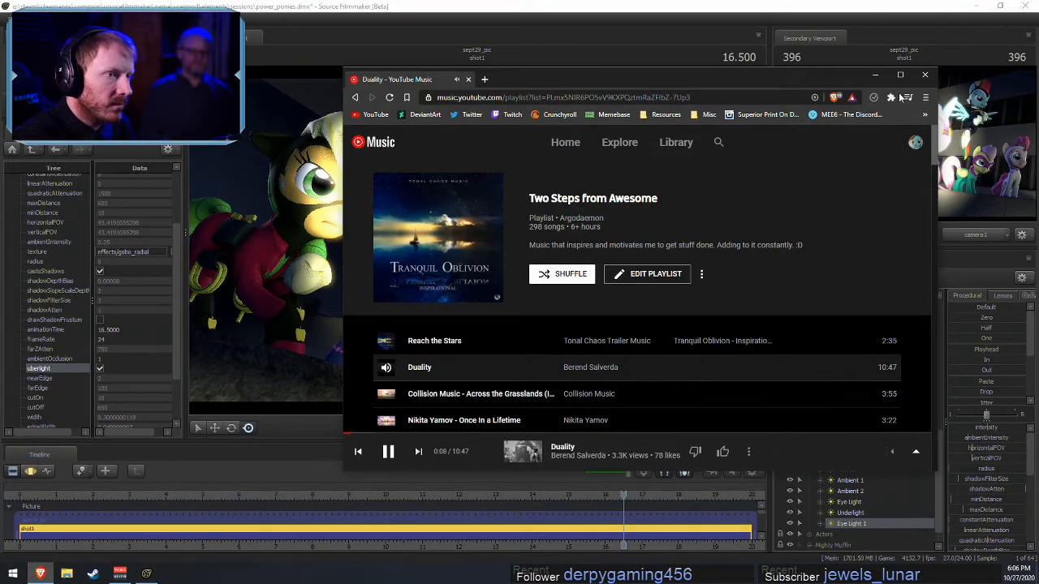
click(875, 73)
- Enter motion editing and aim Eye Light 1 at the yellow pony's head, narrowing its field of view to about 14.6
click(557, 345)
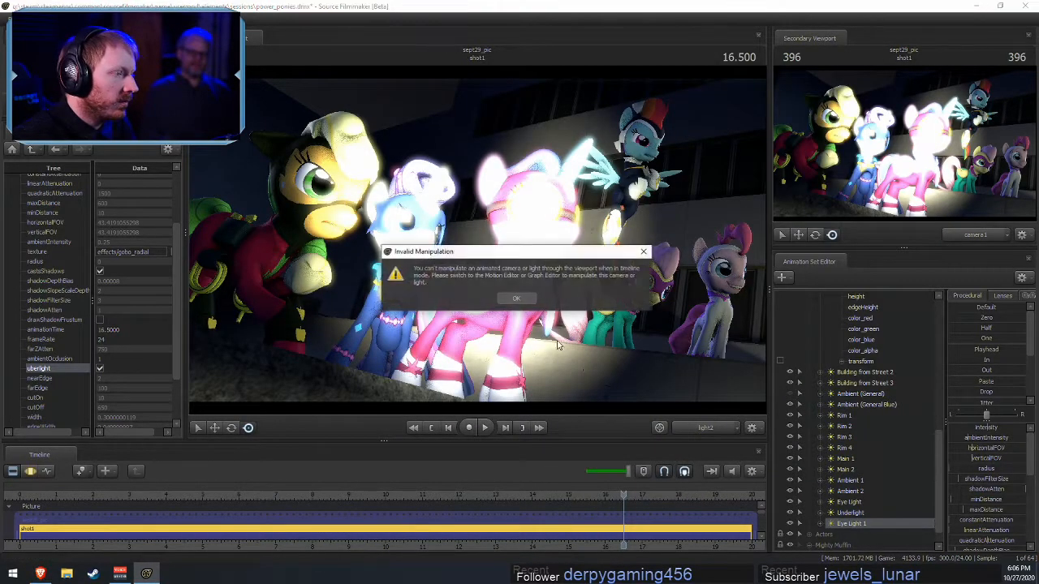
click(513, 300)
drag(536, 286, 477, 240)
scroll(477, 240, up, 8)
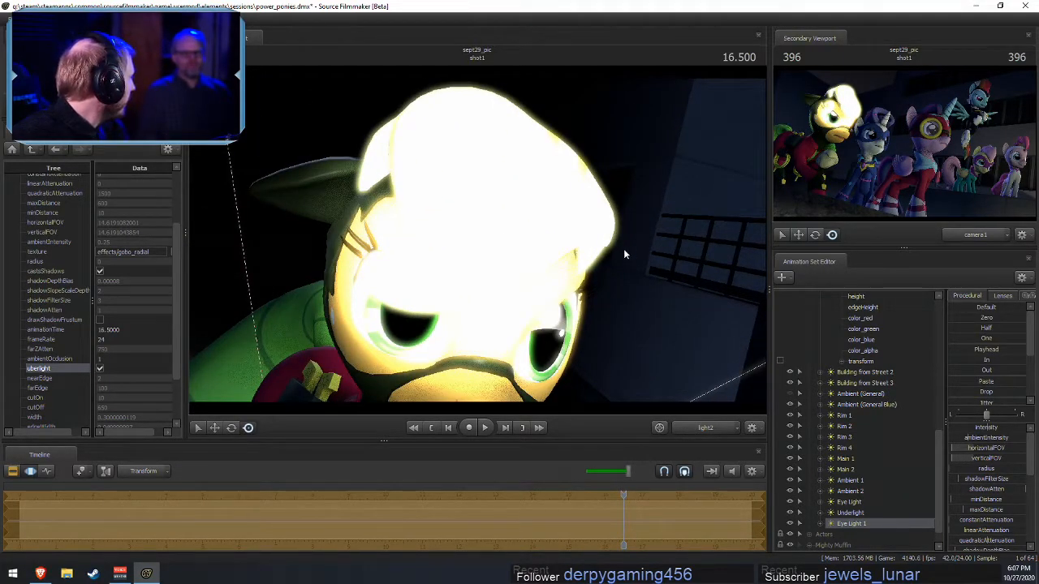
- Move Eye Light 1 closer and narrow its beam until the yellow pony's green eye fills the light's view
drag(650, 213, 645, 247)
key(w)
key(w)
key(x)
scroll(629, 227, up, 3)
drag(552, 263, 533, 273)
key(w)
key(w)
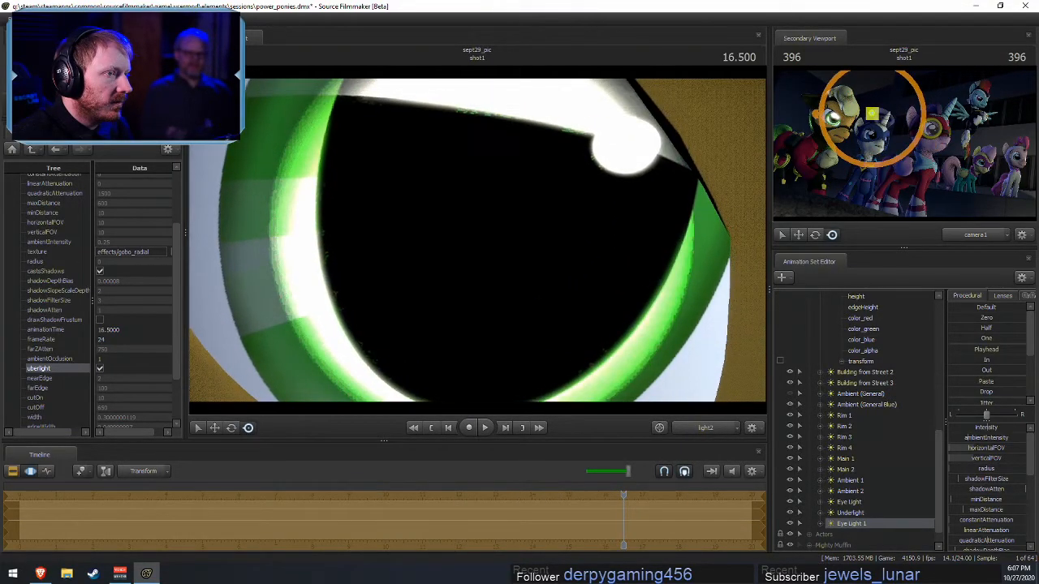
- Set Eye Light 1's intensity slider range to a maximum of 100 and a default of 50
key(F2)
key(F3)
right_click(1006, 428)
click(1012, 444)
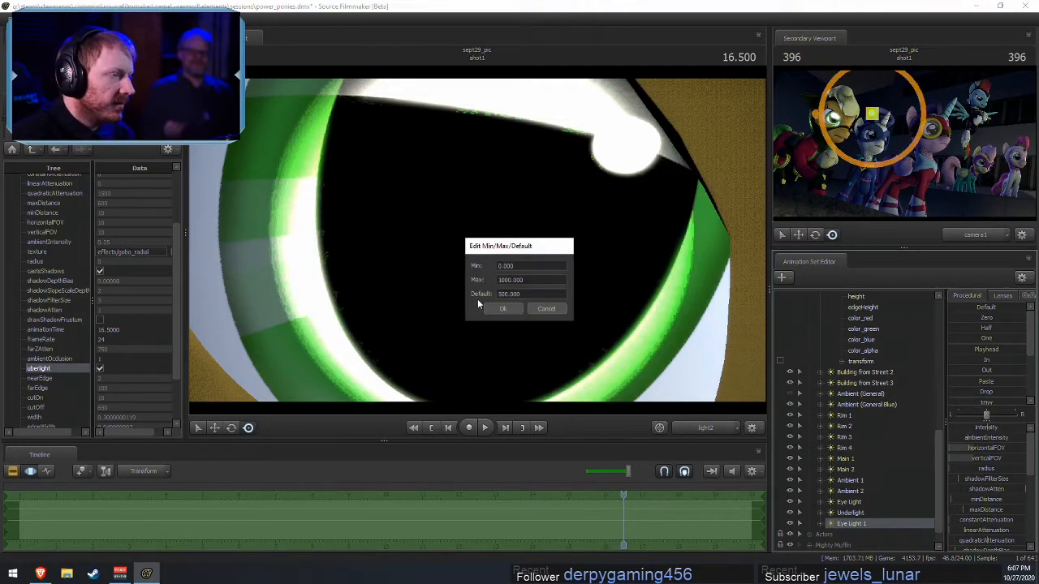
click(508, 293)
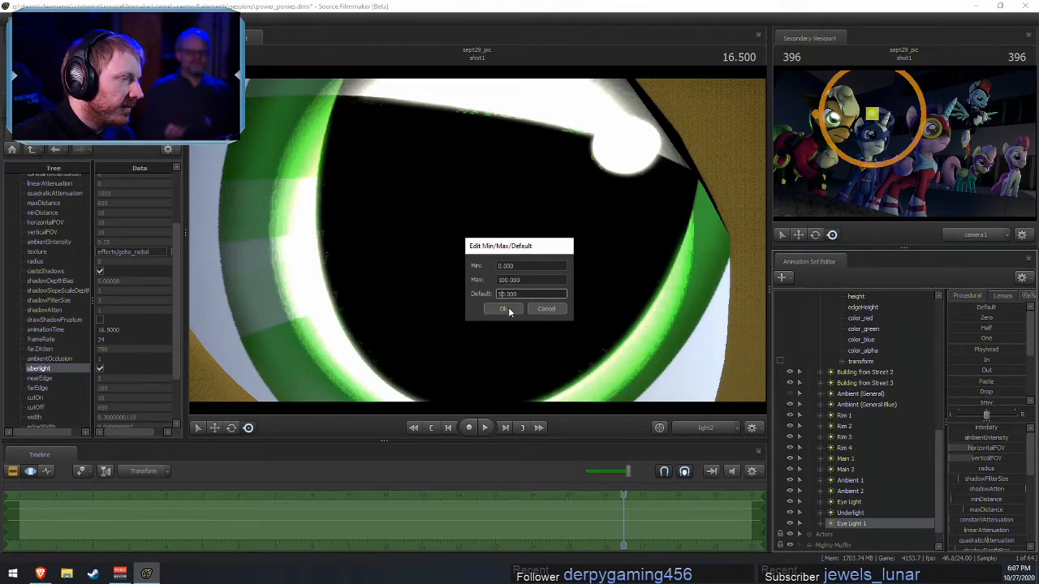
click(504, 308)
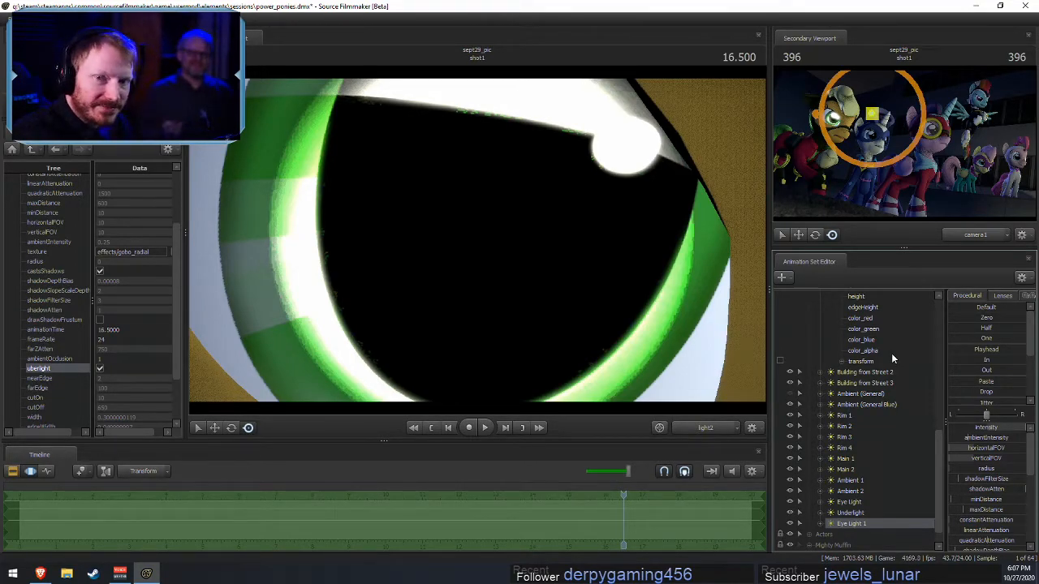
- Lower Eye Light 1's intensity and reposition the light so its view stays centred on the yellow pony's eye
drag(463, 311, 463, 311)
drag(478, 245, 478, 245)
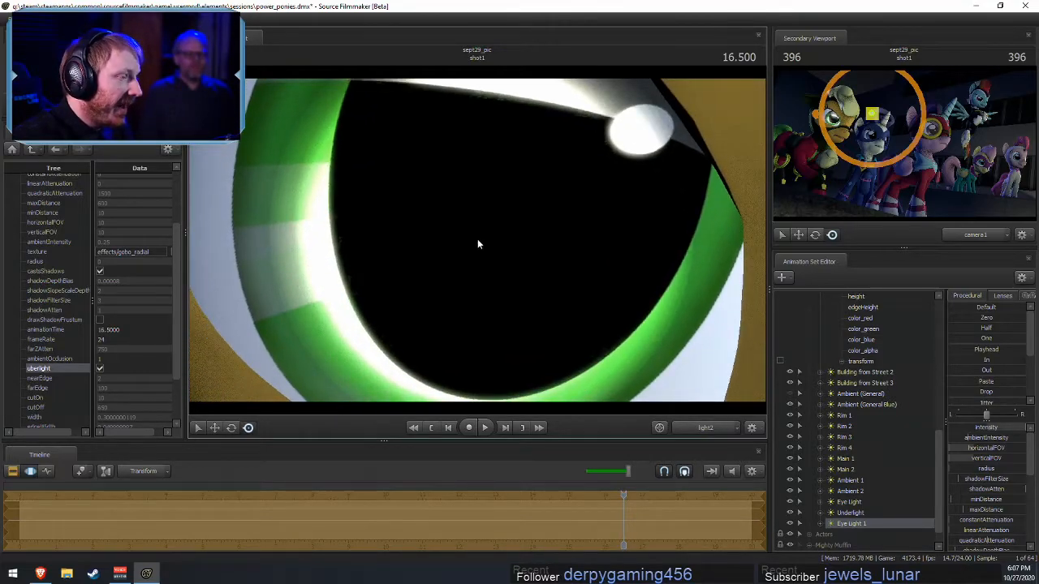
drag(988, 428, 974, 428)
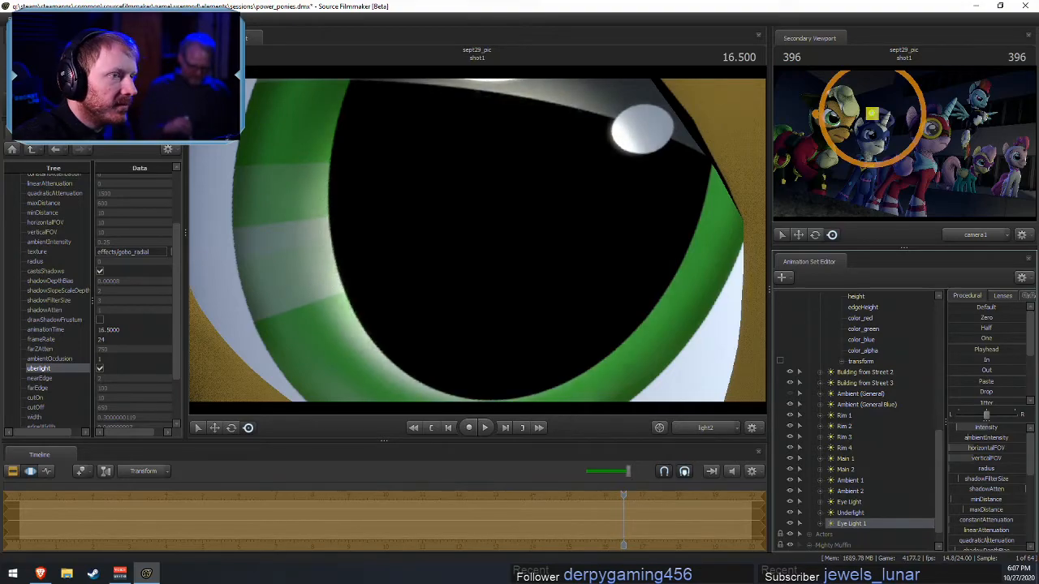
key(s)
drag(547, 299, 478, 241)
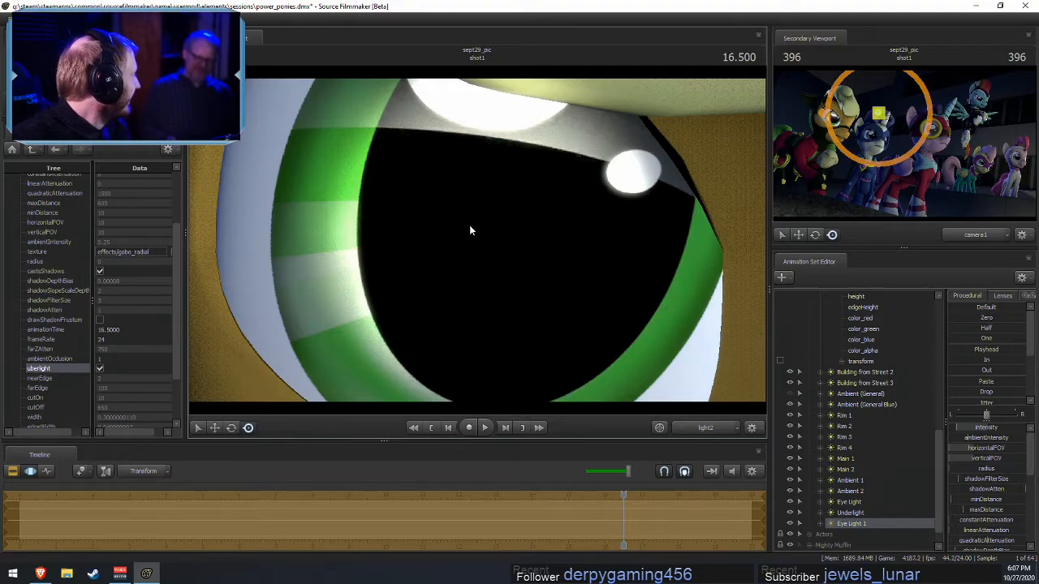
mouse_move(491, 233)
mouse_down()
mouse_move(477, 240)
mouse_move(502, 224)
mouse_up()
- Give Eye Light 1 a warm tint by lowering its color_green and color_blue values
key(F2)
key(F3)
scroll(1013, 506, down, 5)
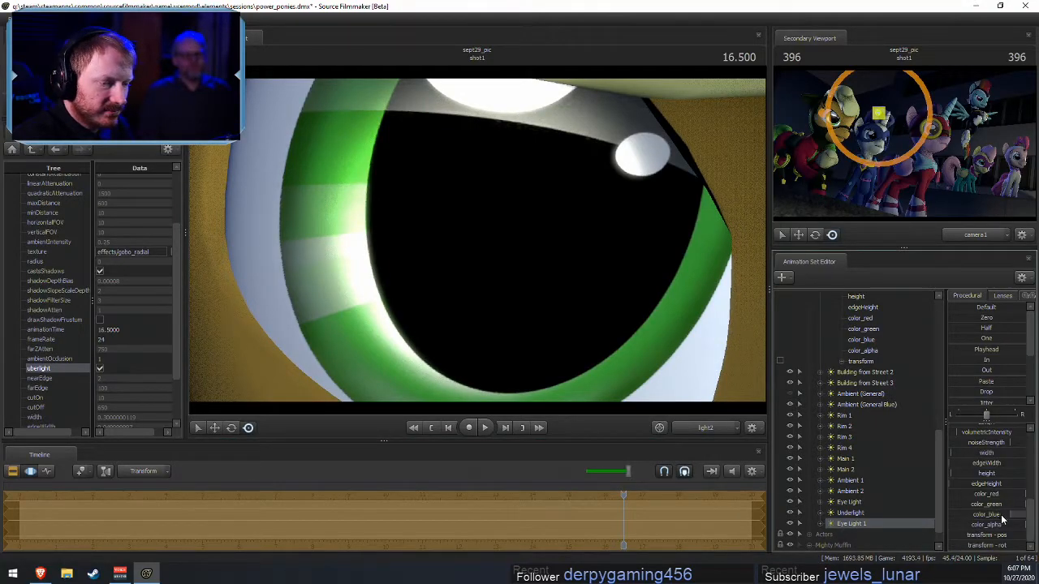
key(F2)
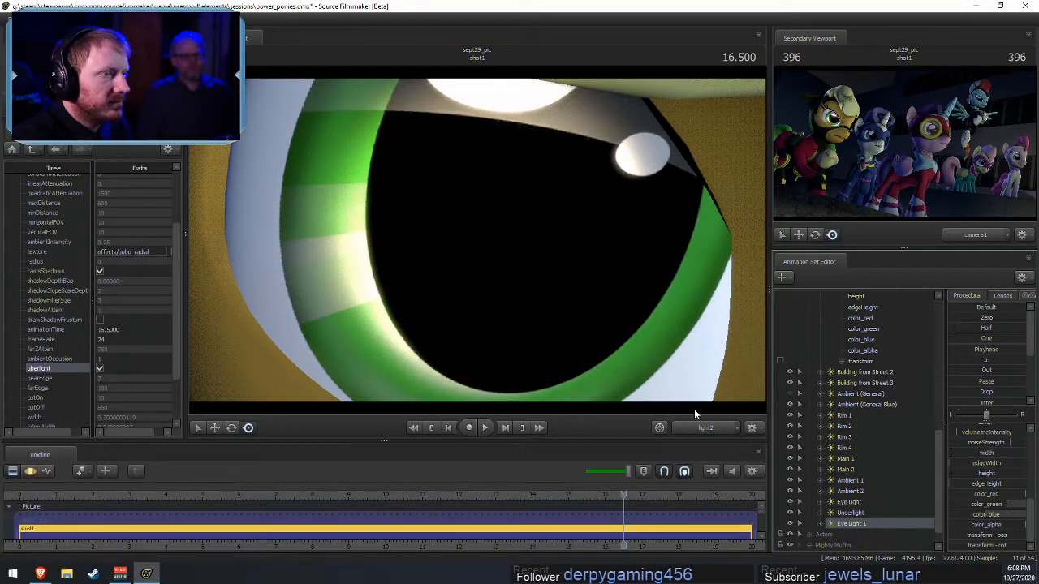
key(F3)
- Return the primary viewport to camera1, reduce Eye Light 1's intensity, and preview the rendered scene
click(719, 430)
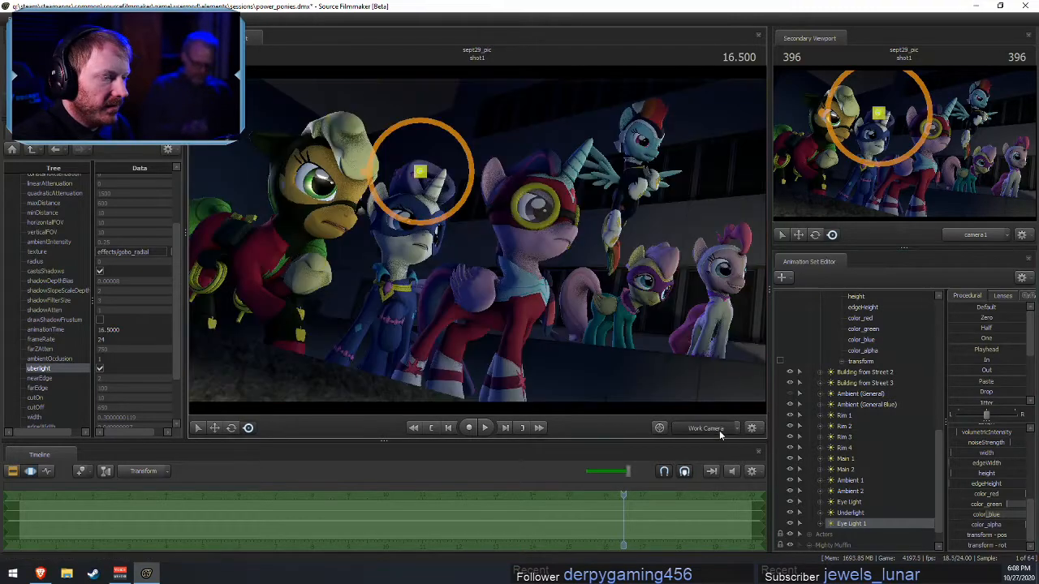
key(F2)
scroll(996, 441, up, 5)
key(F3)
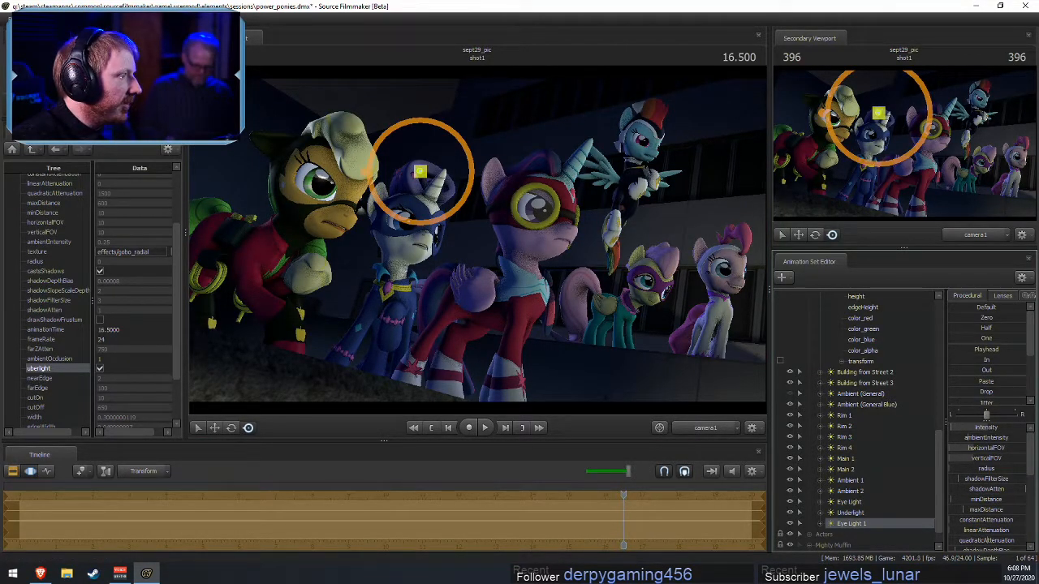
key(F2)
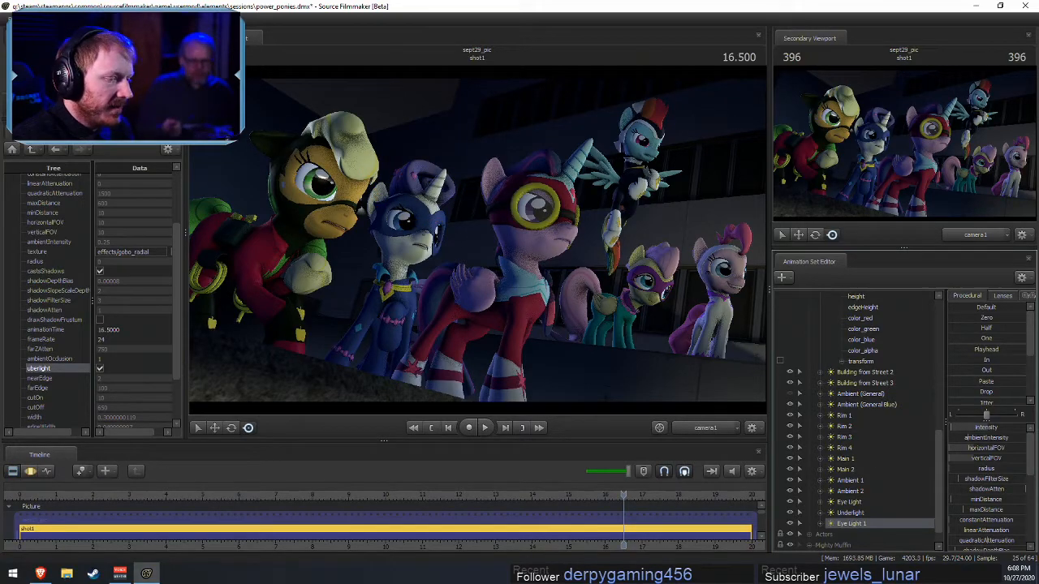
- Look through Eye Light 1 in the primary viewport, try shifting its aim, and undo that move
drag(839, 525, 403, 232)
key(F3)
drag(501, 250, 721, 325)
drag(605, 314, 605, 292)
key(ctrl+z)
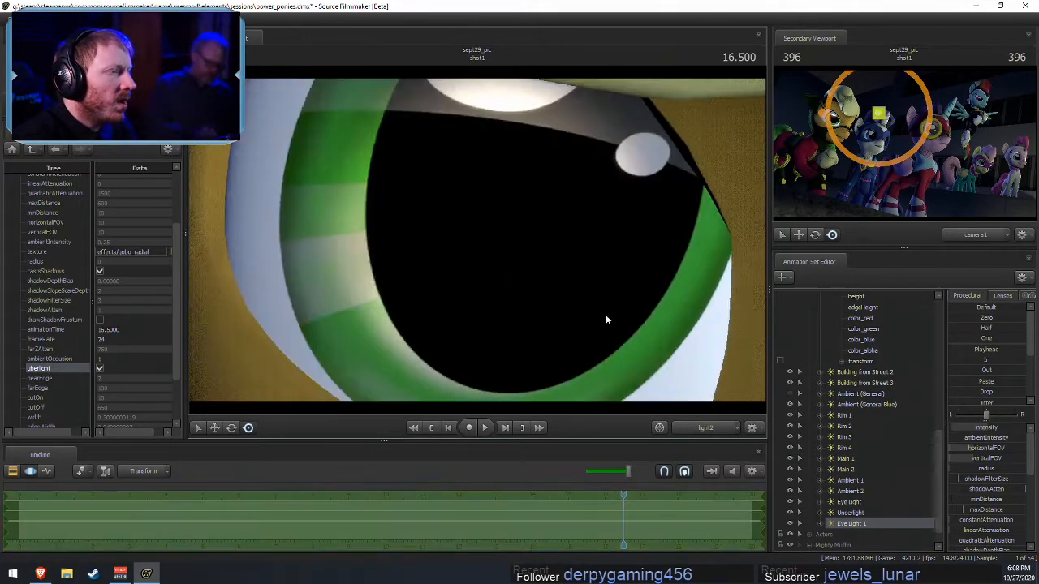
- Disable shadow casting on Eye Light 1 and preview the result
right_click(857, 520)
click(879, 485)
key(F3)
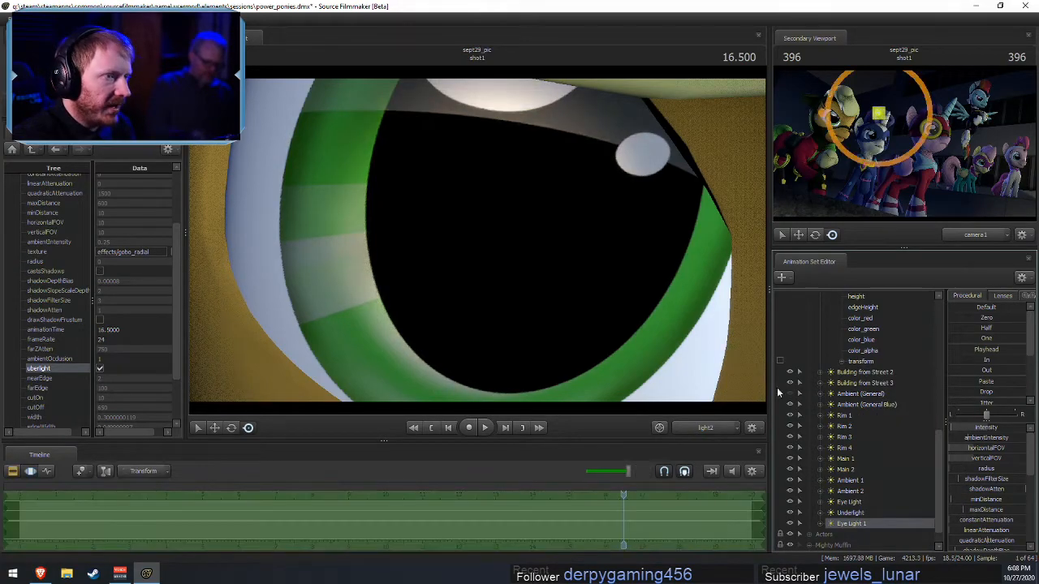
key(F2)
key(F3)
- Raise Eye Light 1's cutOn distance and increase its intensity
scroll(974, 503, down, 6)
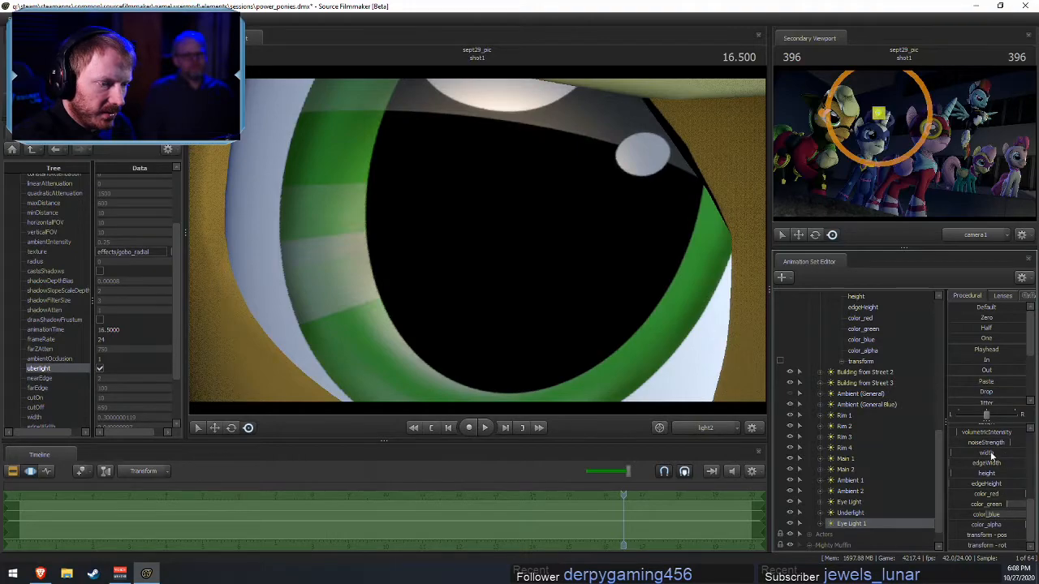
scroll(996, 474, up, 2)
drag(970, 474, 1003, 481)
scroll(986, 487, up, 3)
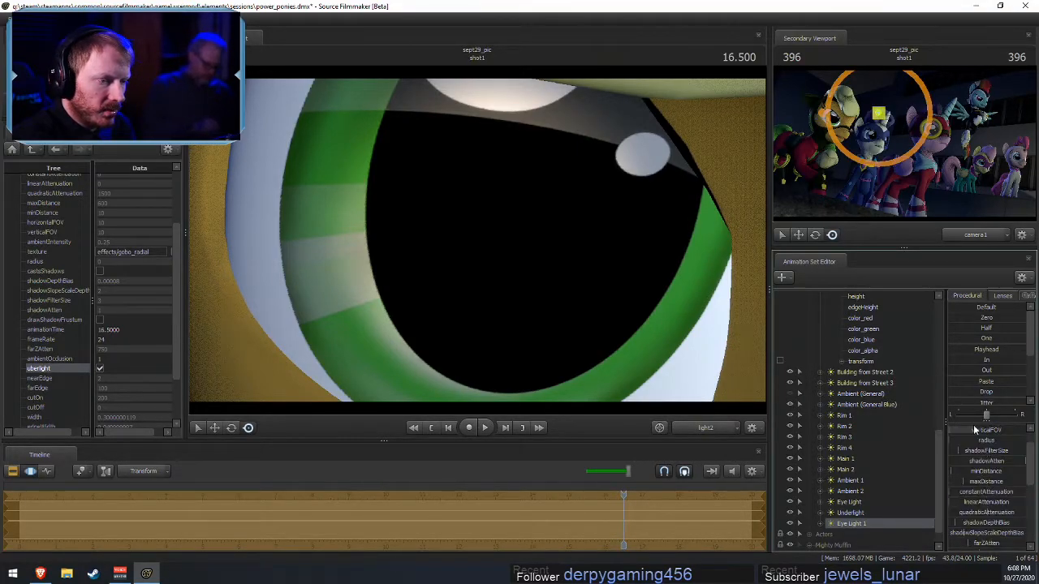
drag(972, 428, 978, 433)
- Re-aim Eye Light 1 on the yellow pony's eye and widen its field of view to about 12.4
mouse_move(568, 284)
mouse_down()
mouse_move(586, 243)
mouse_move(578, 271)
mouse_move(592, 263)
mouse_move(568, 255)
mouse_move(567, 267)
mouse_up()
scroll(576, 250, down, 6)
scroll(588, 265, up, 2)
key(F2)
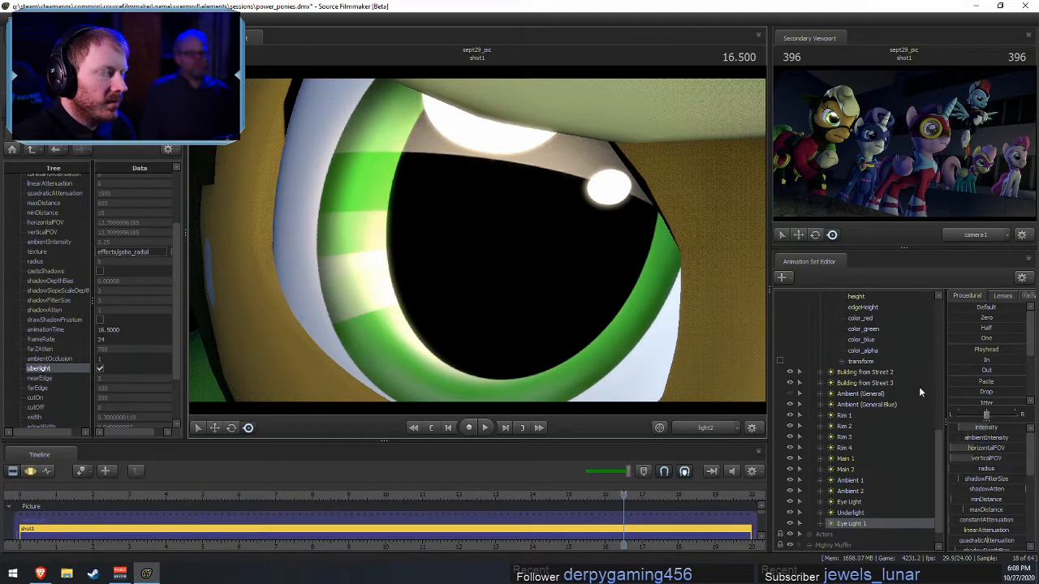
- View the scene through camera1 and tone down Eye Light 1's intensity while previewing the eye highlight
click(703, 427)
click(703, 443)
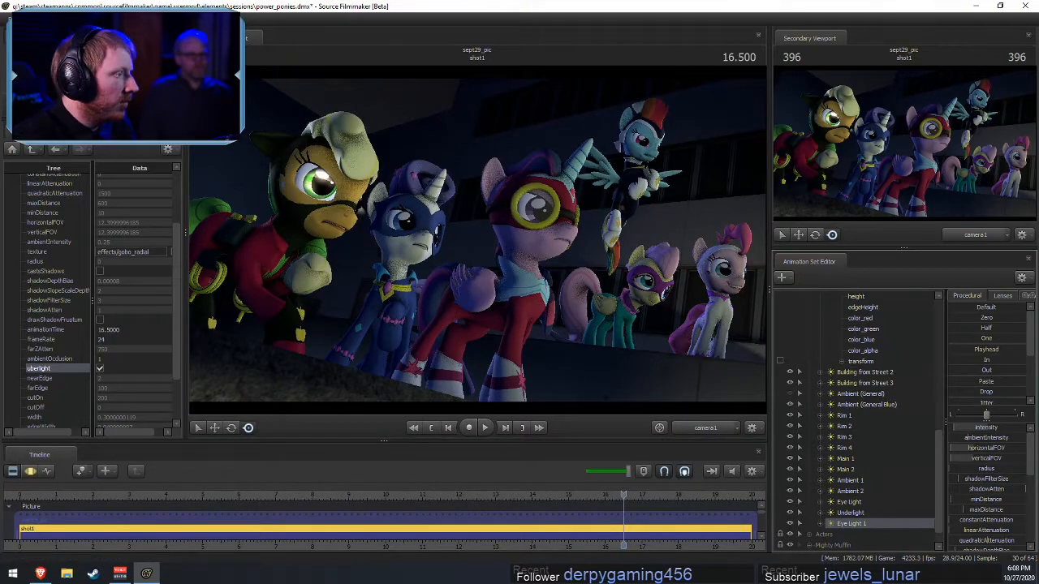
key(F3)
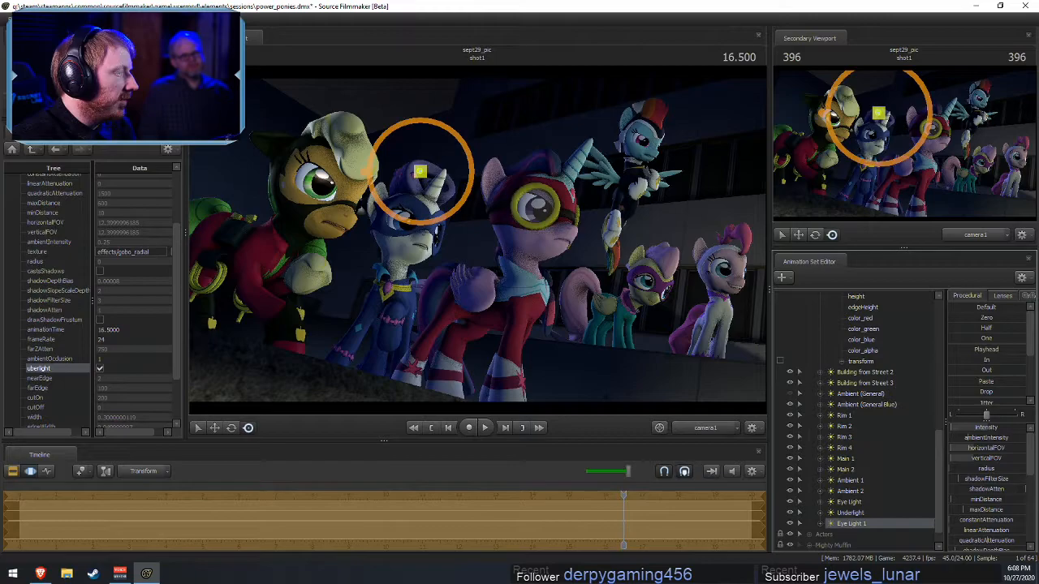
key(F2)
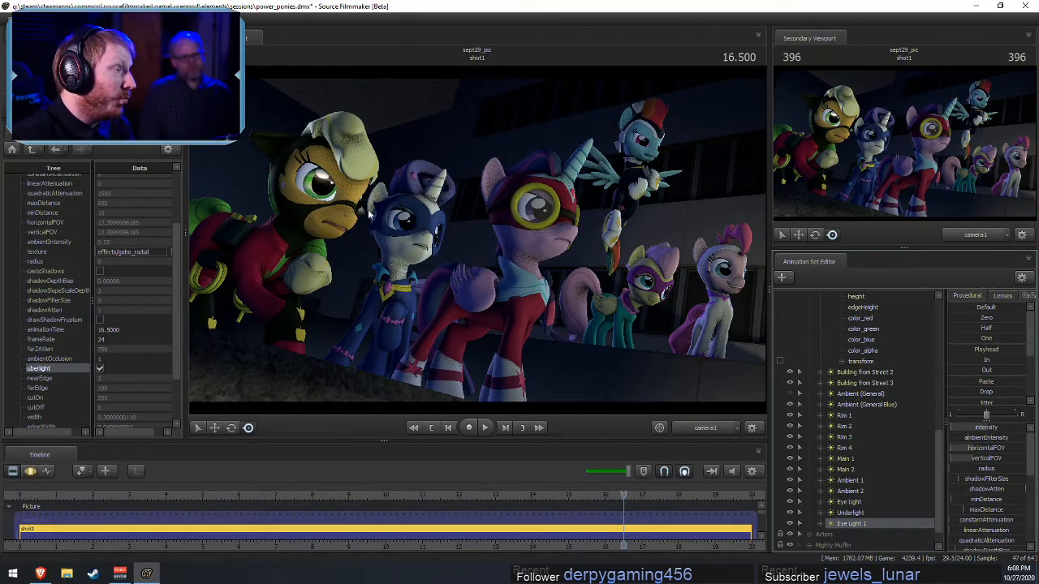
key(F3)
key(F2)
- Edit the maximum and default of Eye Light 1's intensity slider, and fine-tune the intensity against the rendered preview
right_click(989, 431)
click(995, 438)
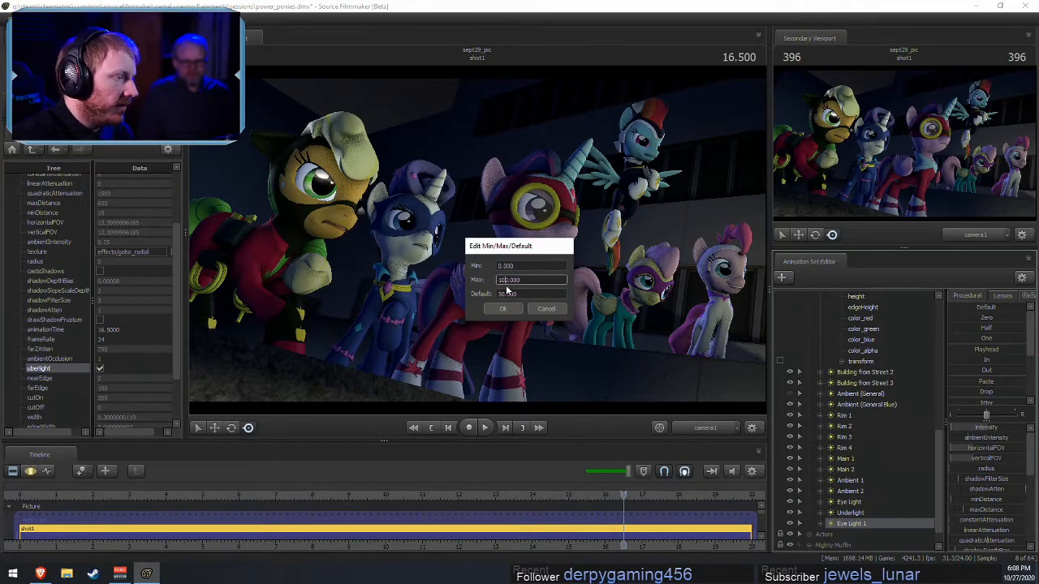
click(504, 294)
click(503, 310)
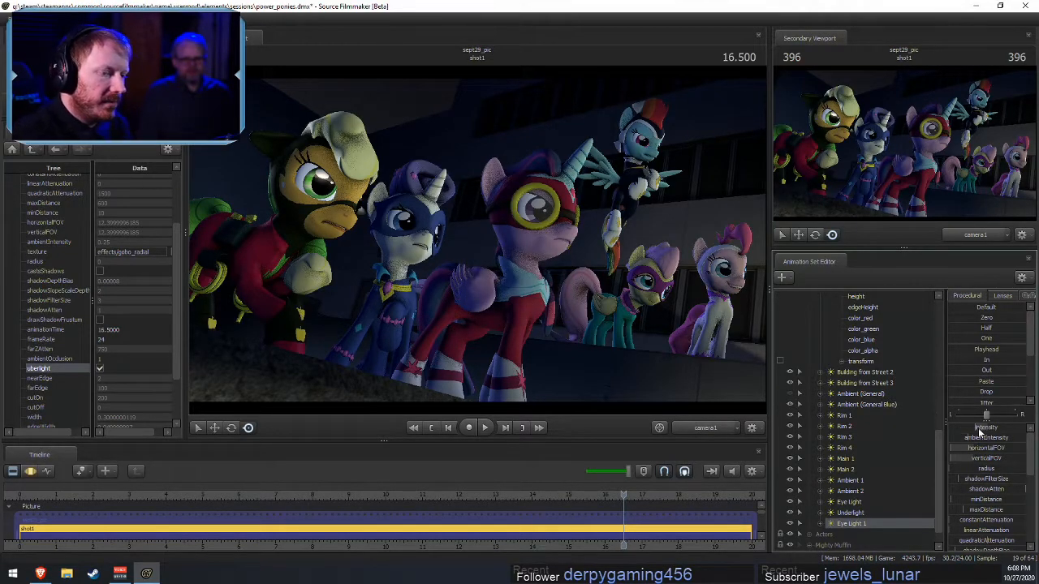
key(F3)
key(F2)
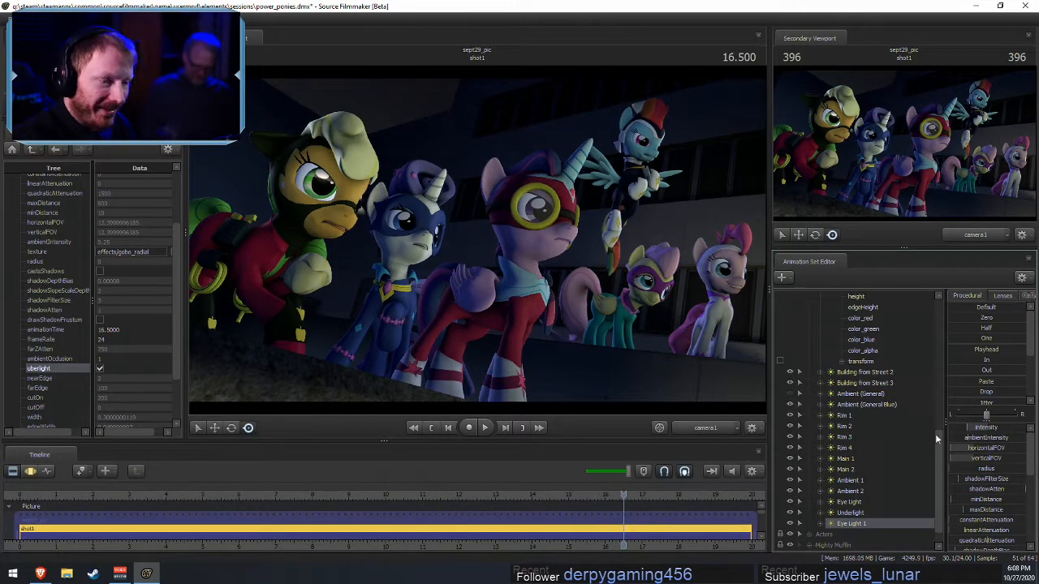
key(F3)
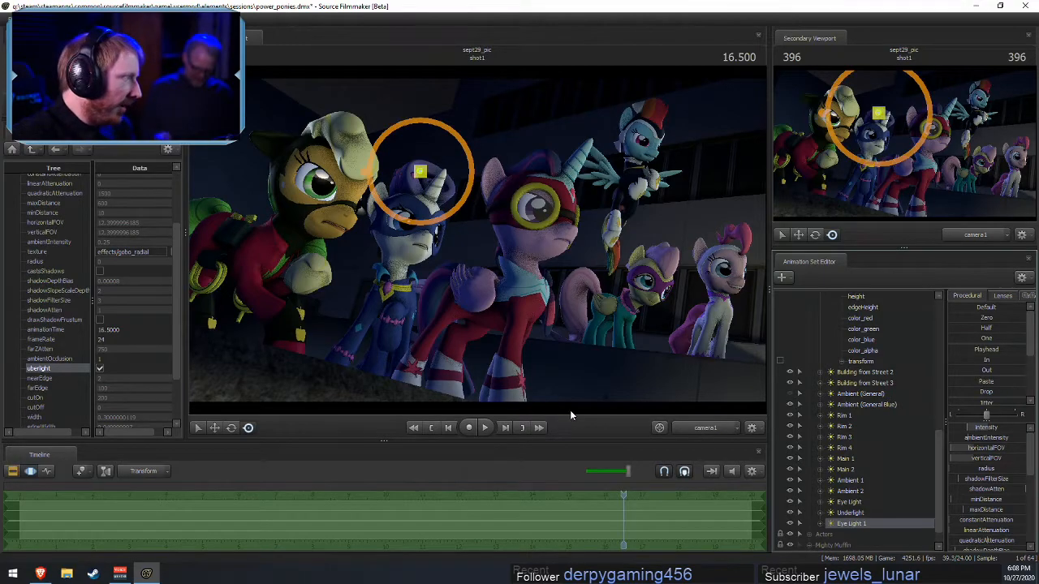
- Copy Eye Light 1's animation set, and collapse Building from Street 1 and the Lights group
right_click(860, 526)
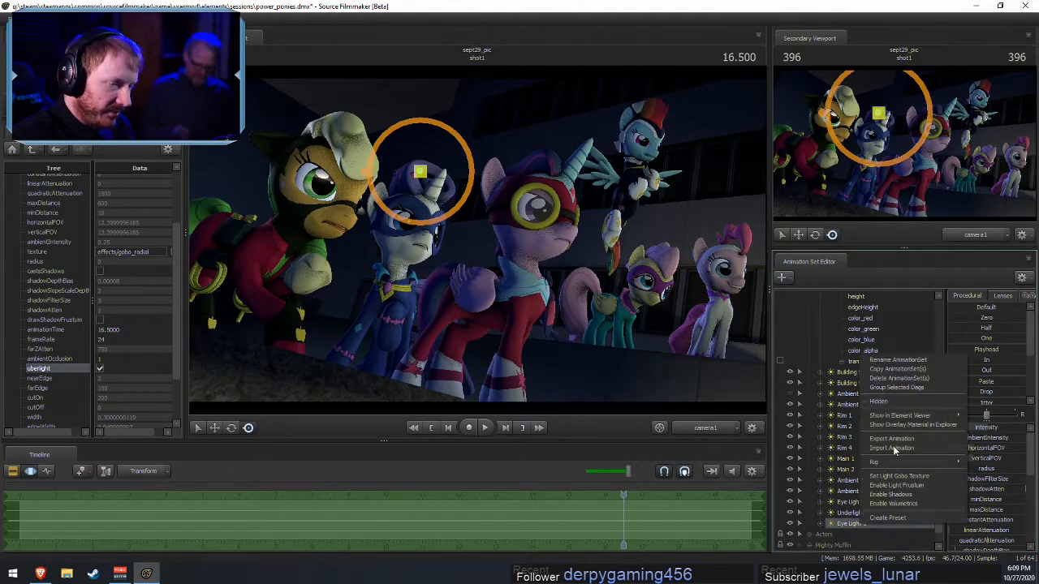
click(891, 373)
scroll(859, 367, up, 4)
scroll(858, 366, up, 6)
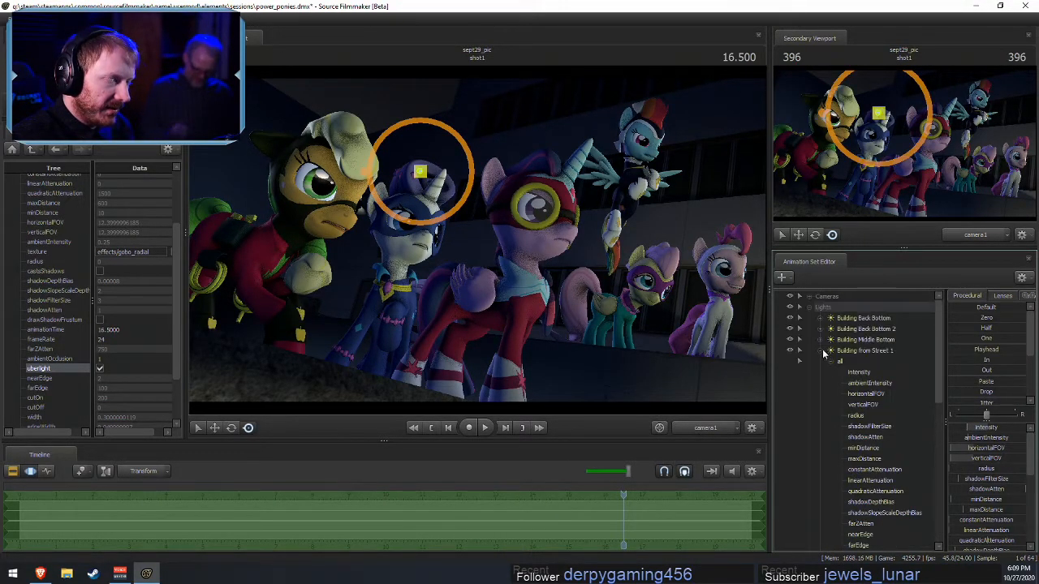
click(820, 350)
click(809, 307)
- Paste the copied eye light as a new animation set and look through it in the primary viewport
right_click(821, 381)
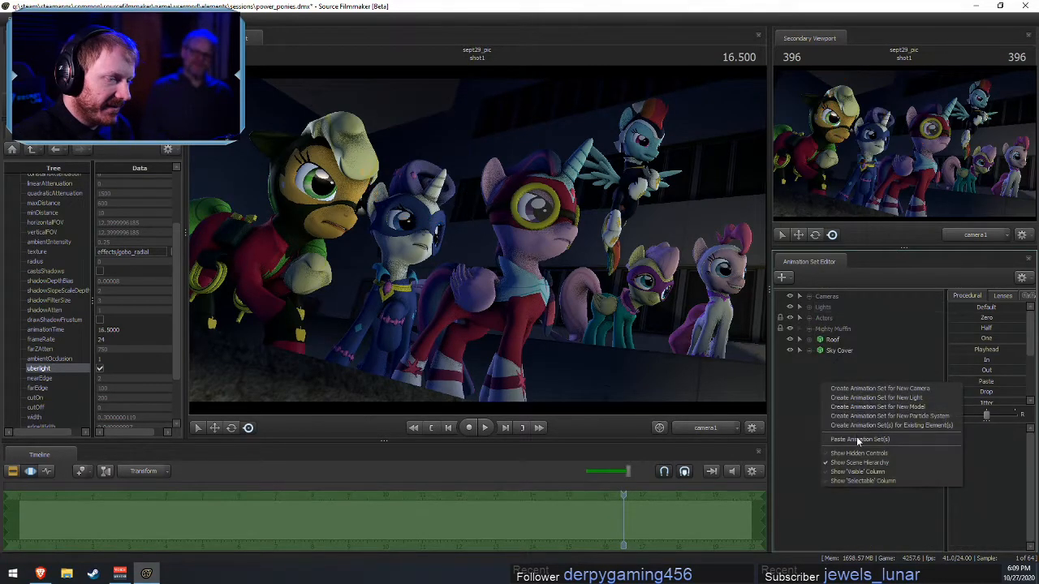
click(850, 438)
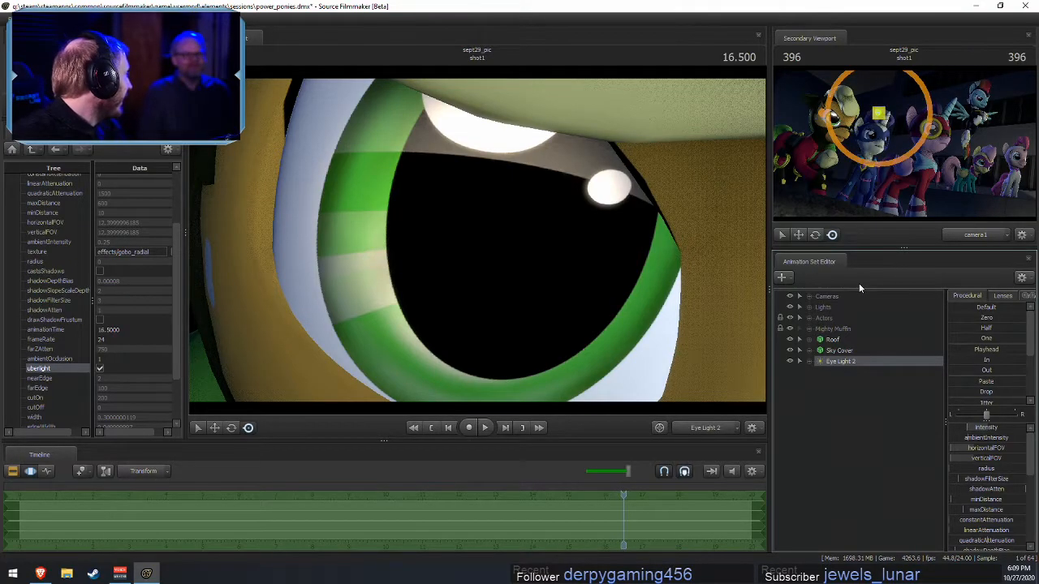
key(F2)
click(646, 315)
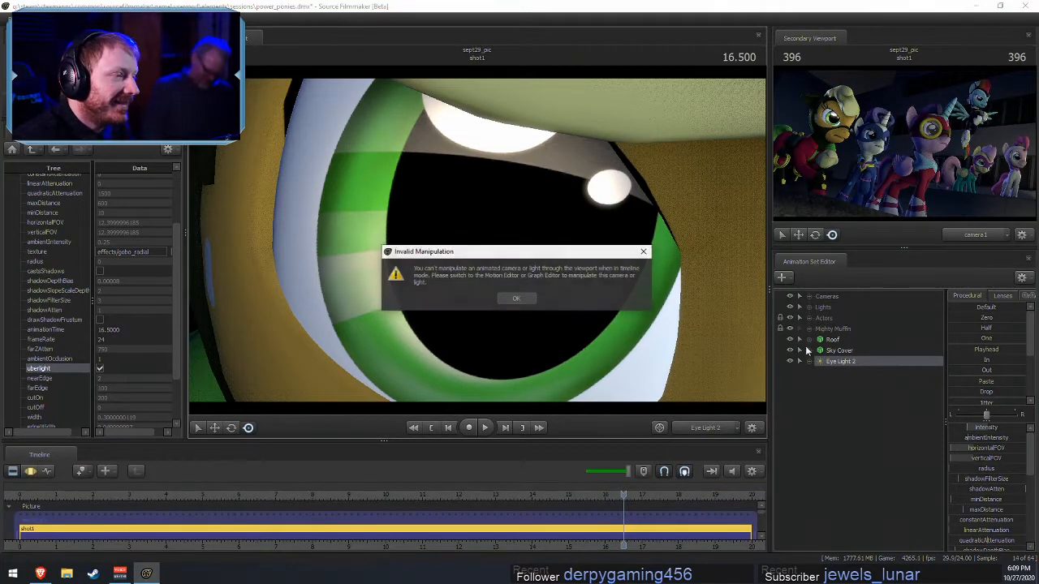
- Switch to the Motion Editor and swing Eye Light 2 away from the green eye toward the blue-masked pony
click(519, 299)
key(F3)
drag(523, 303, 477, 244)
key(s)
key(w)
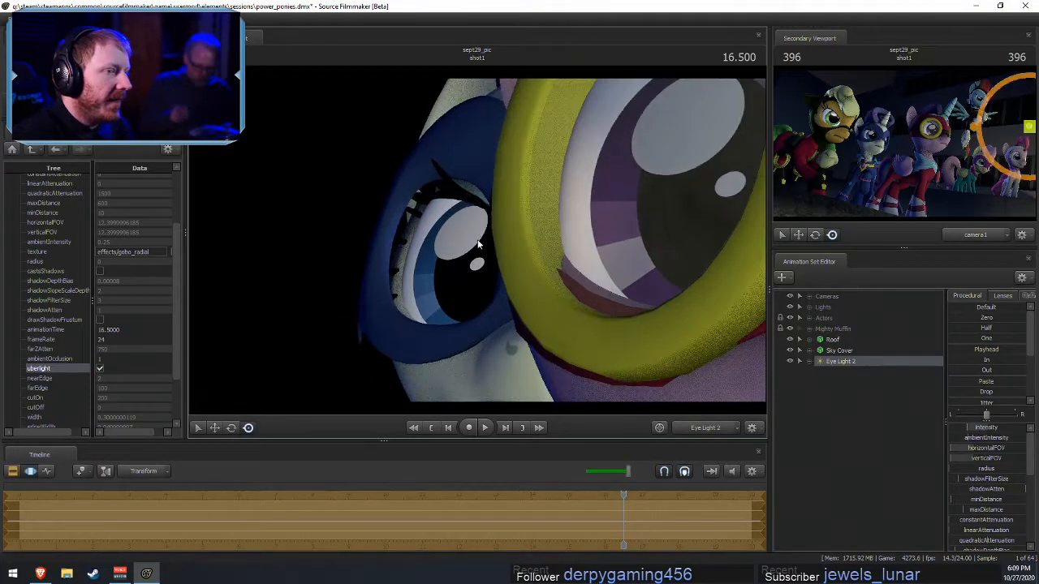
- Move and aim Eye Light 2 so its beam closely frames the first blue eye of the blue-masked pony
mouse_move(389, 254)
mouse_down()
mouse_move(357, 280)
mouse_move(398, 264)
mouse_move(382, 284)
mouse_move(447, 233)
mouse_move(420, 236)
mouse_move(433, 252)
mouse_move(499, 260)
mouse_move(451, 252)
mouse_move(448, 267)
mouse_move(454, 244)
mouse_move(500, 251)
mouse_move(477, 240)
mouse_up()
key(w)
key(w)
key(w)
key(w)
key(s)
key(a)
key(s)
key(F2)
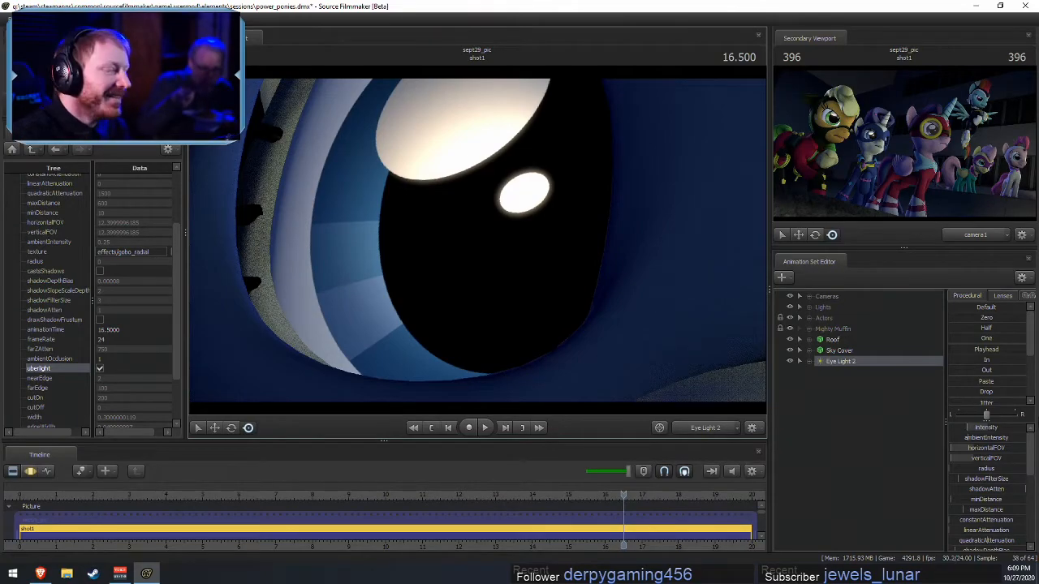
key(F3)
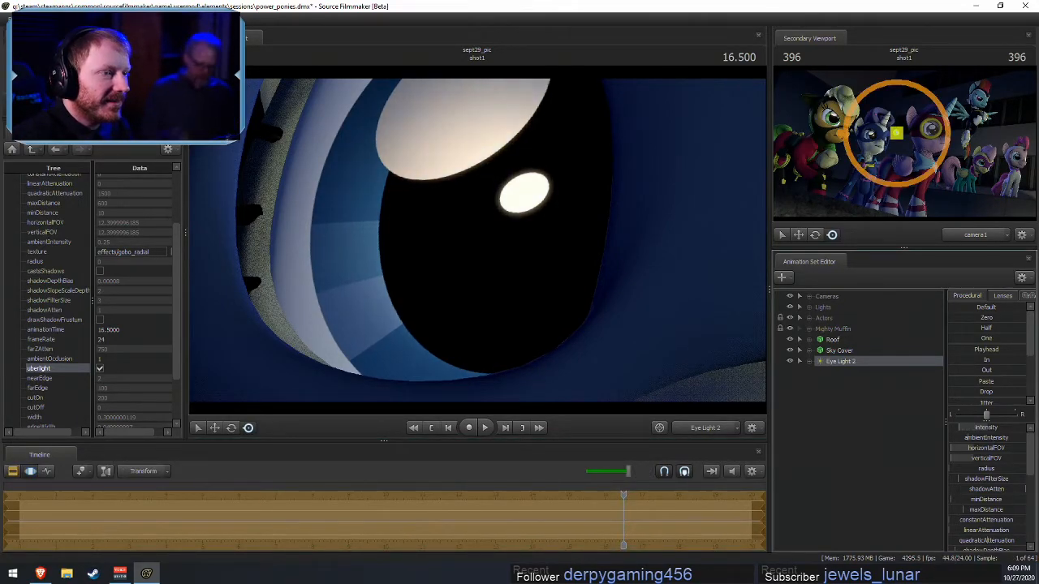
key(F2)
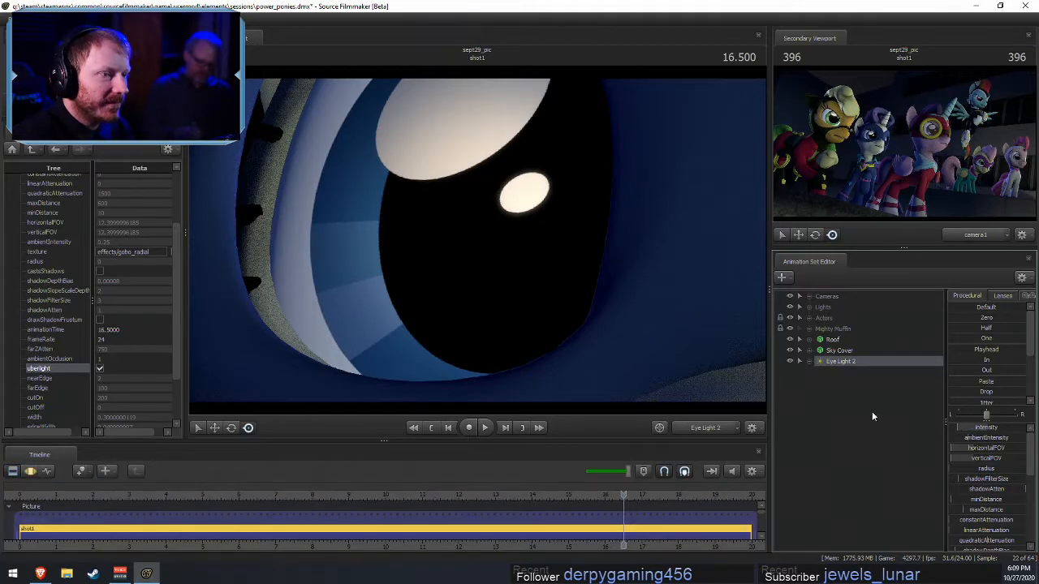
- Paste the copied eye light as Eye Light 3 and look through it in the primary viewport
right_click(825, 418)
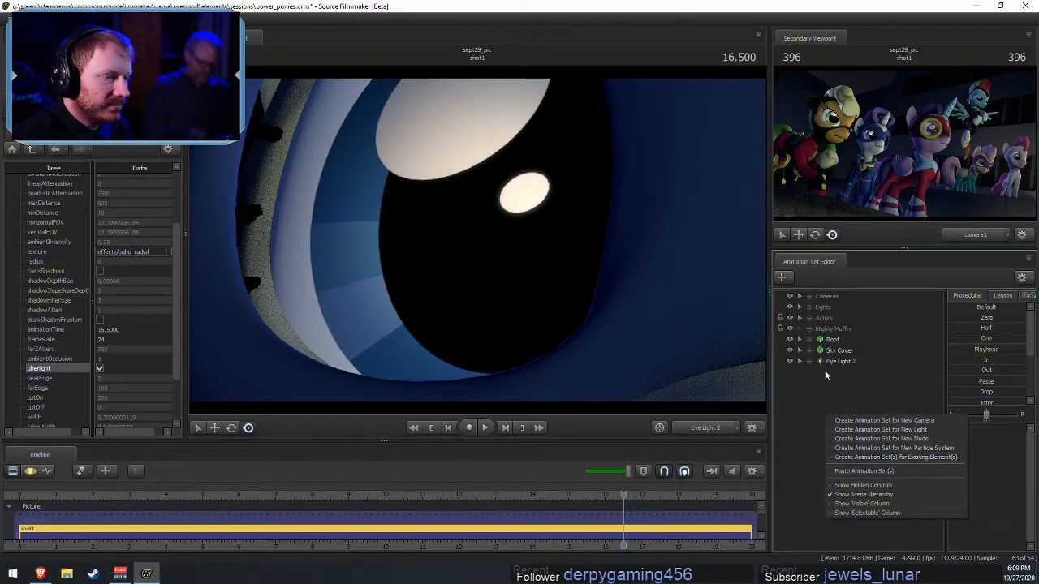
click(854, 478)
drag(797, 362, 559, 257)
- Move and aim Eye Light 3 in the Motion Editor so its beam closely frames the blue-masked pony's other eye
key(F3)
key(d)
key(a)
key(d)
key(a)
key(s)
key(F2)
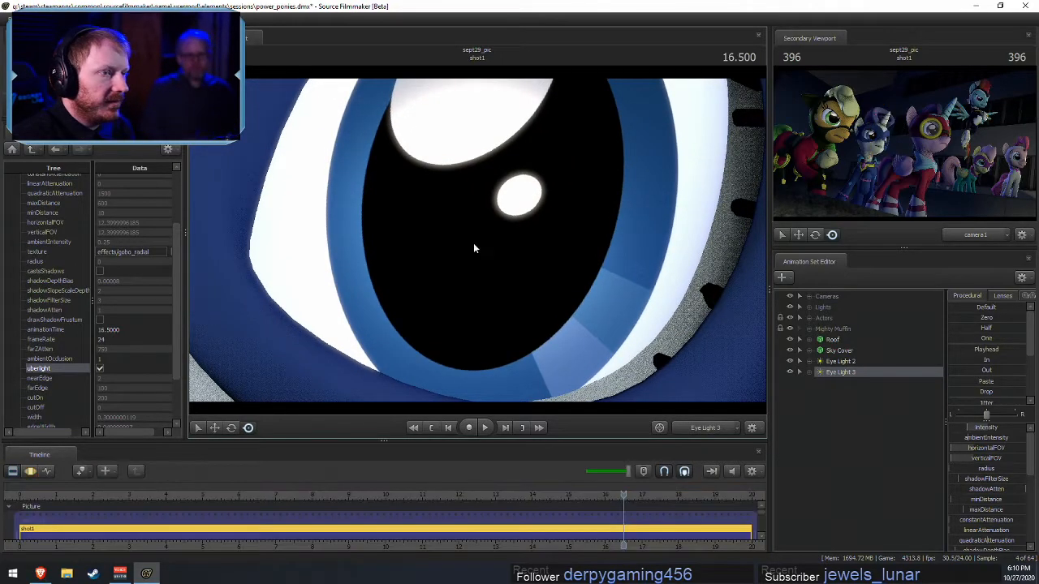
key(F3)
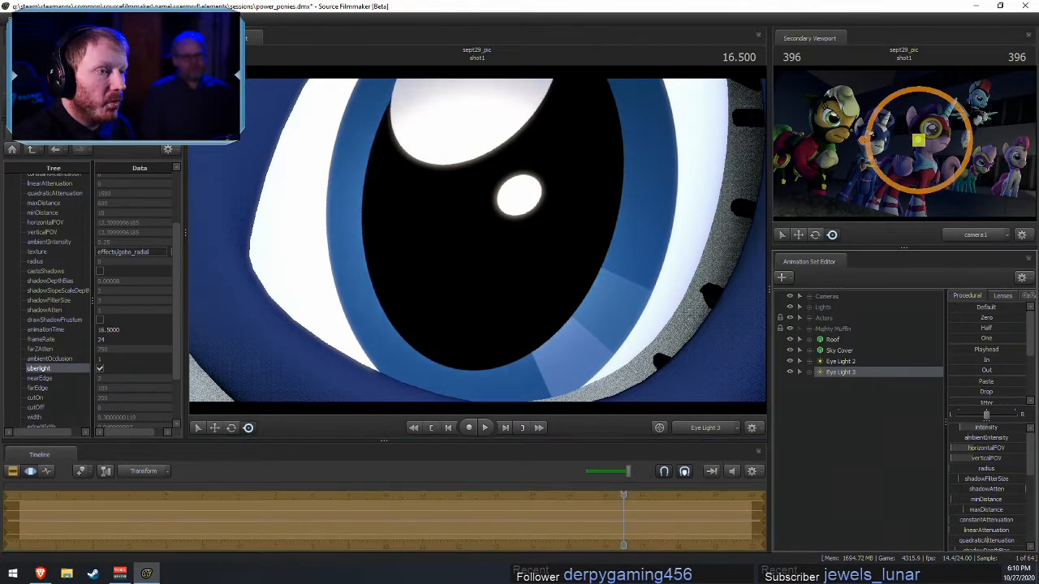
key(F2)
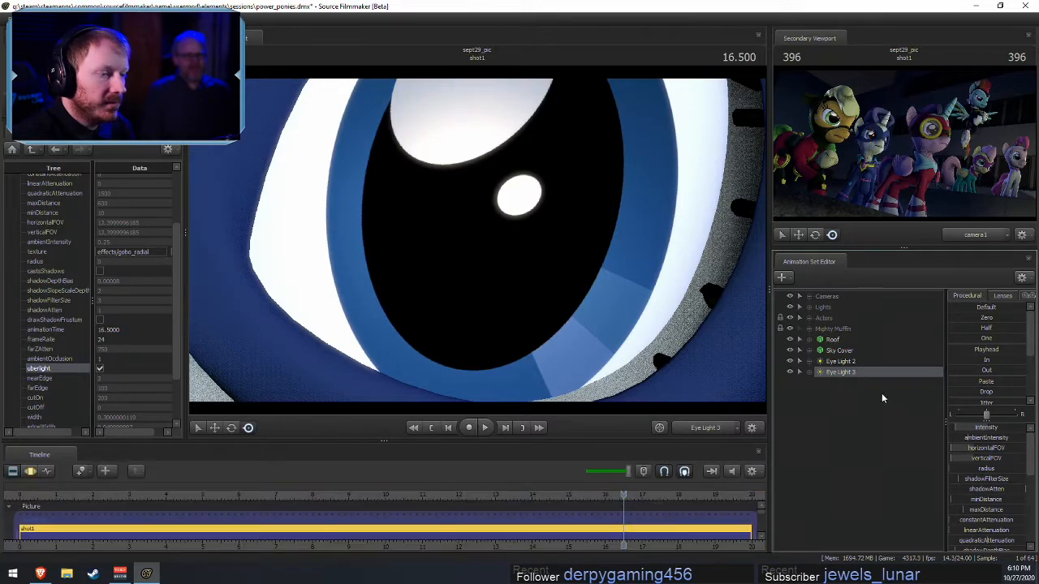
- Paste the copied eye light as Eye Light 4 and look through it in the primary viewport
right_click(844, 410)
click(892, 466)
click(838, 383)
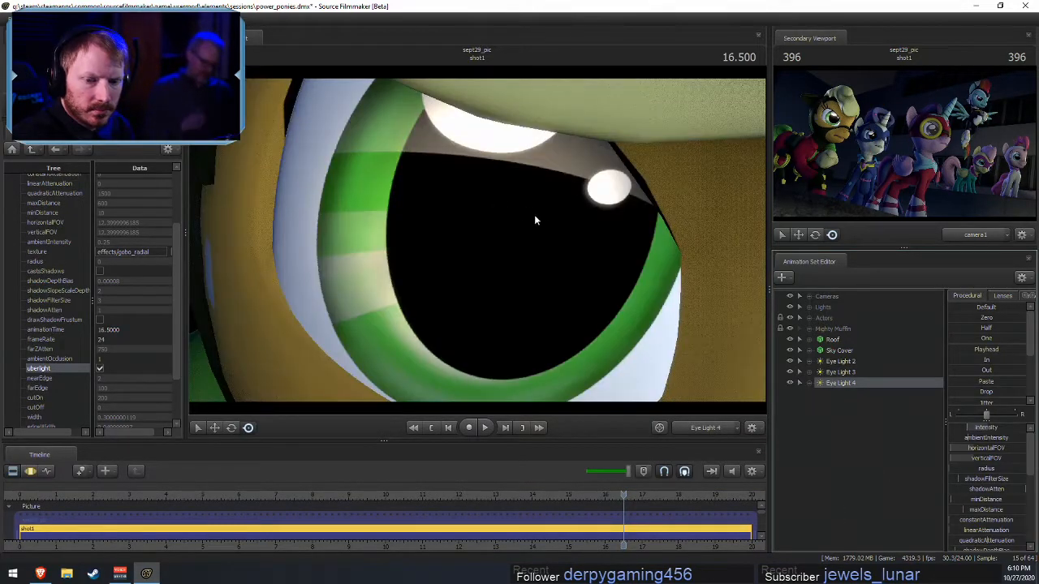
- Switch to the Motion Editor and aim Eye Light 4 so its beam frames the purple eye inside the yellow mask
click(516, 176)
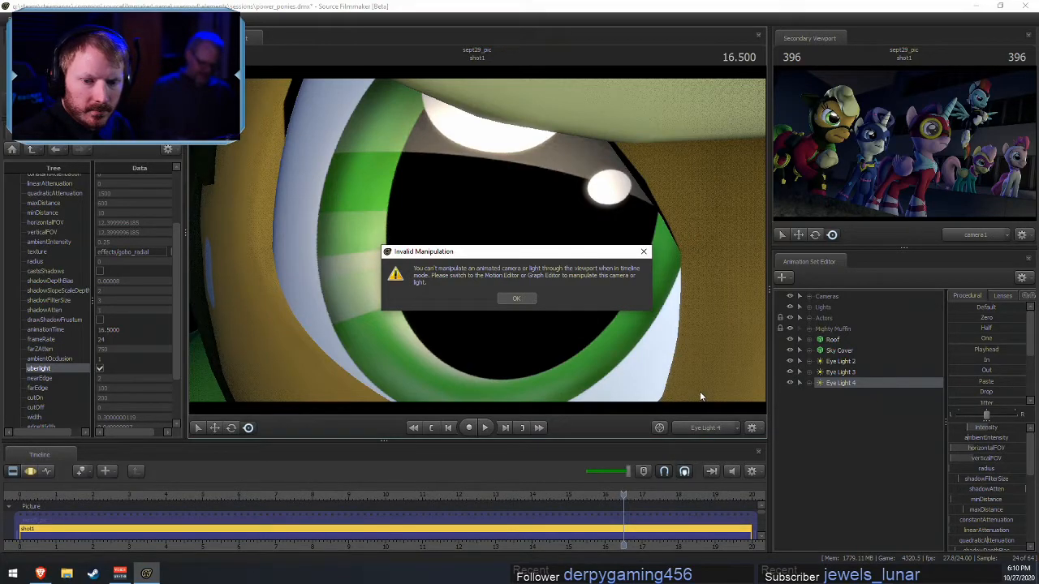
click(514, 297)
key(F3)
mouse_move(502, 292)
mouse_down()
mouse_move(517, 292)
mouse_move(497, 292)
mouse_move(506, 295)
mouse_up()
key(s)
key(s)
key(d)
key(w)
key(a)
key(w)
key(w)
key(s)
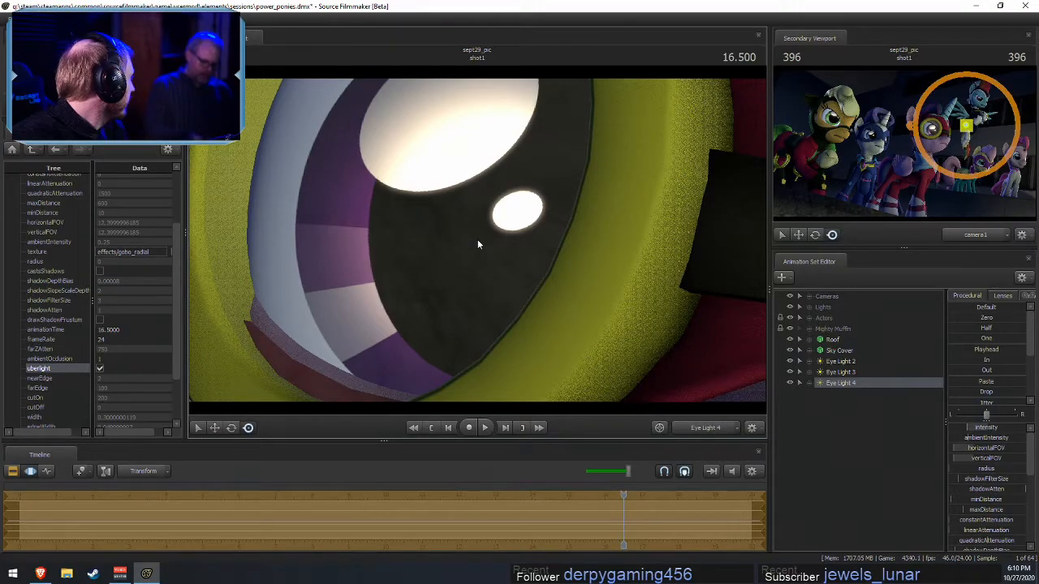
mouse_move(478, 240)
mouse_down()
mouse_move(469, 216)
mouse_move(499, 251)
mouse_move(477, 240)
mouse_up()
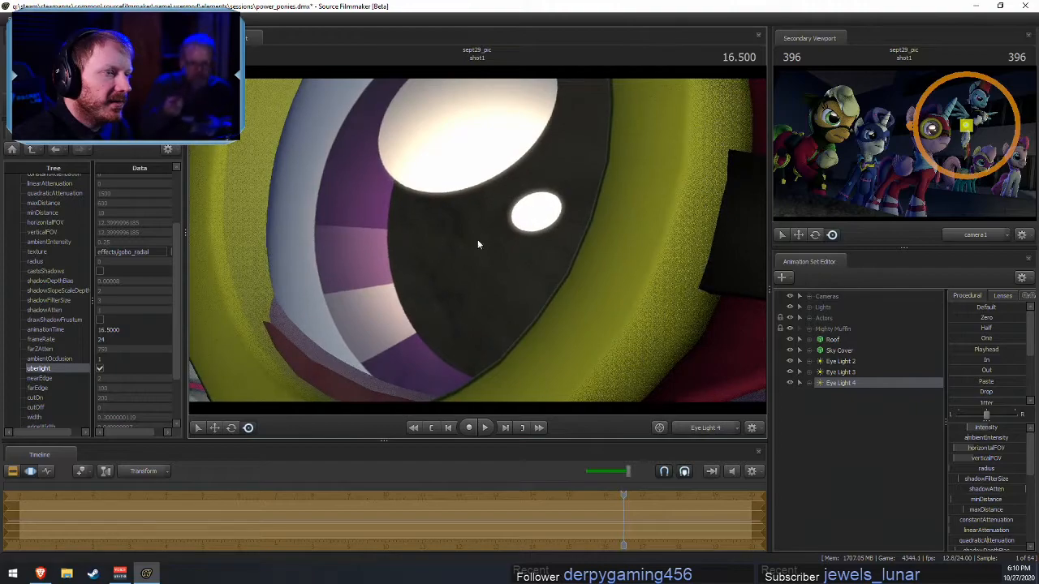
- Lower Eye Light 4's intensity and check the eye highlight through the light
mouse_move(973, 429)
mouse_down()
mouse_move(958, 429)
mouse_move(967, 436)
mouse_up()
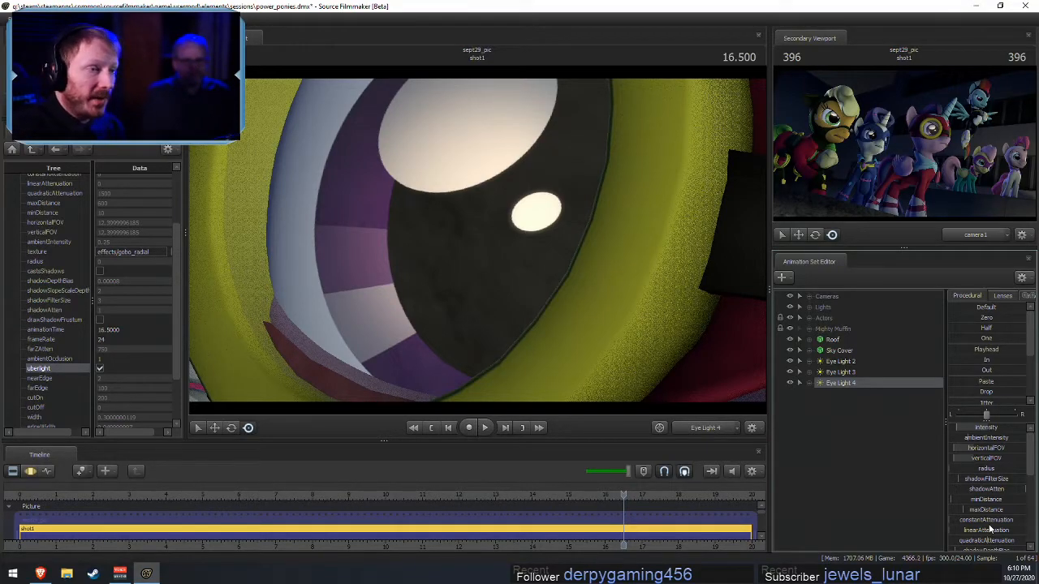
click(530, 361)
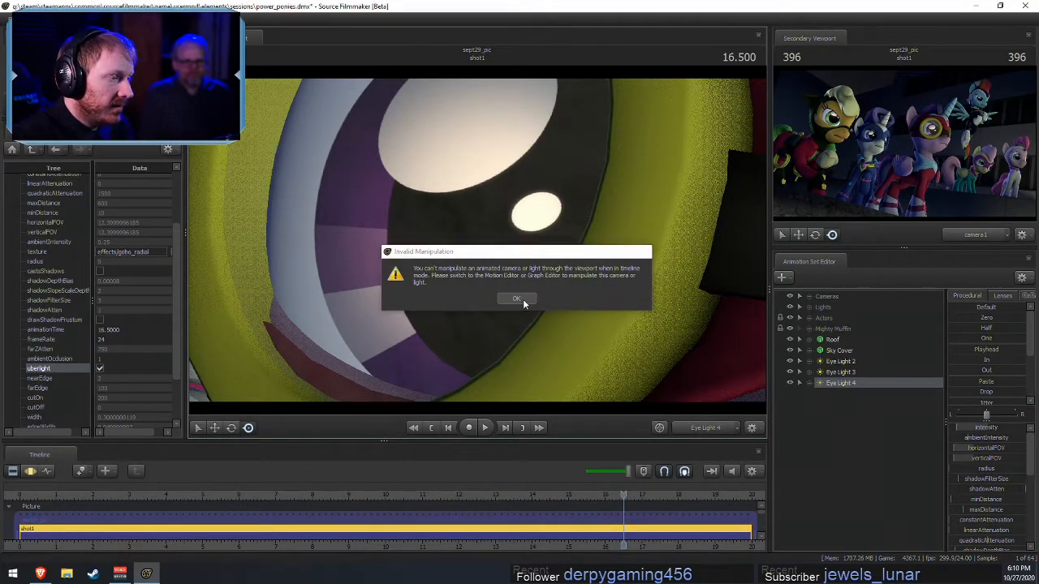
click(522, 299)
mouse_move(597, 313)
mouse_down()
mouse_move(560, 304)
mouse_move(577, 351)
mouse_move(605, 304)
mouse_up()
mouse_move(477, 240)
mouse_down()
mouse_move(456, 273)
mouse_move(477, 242)
mouse_up()
key(w)
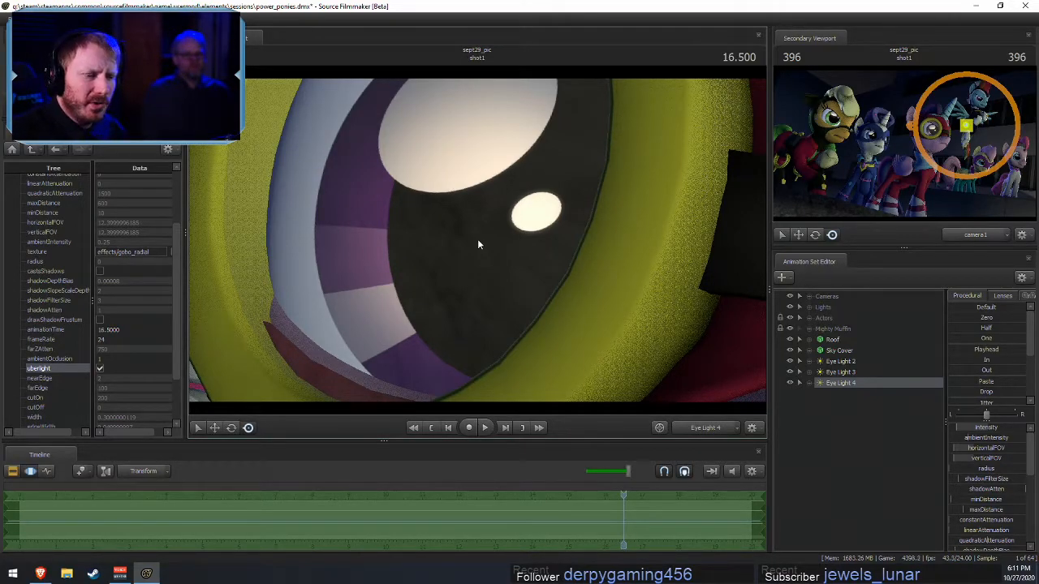
scroll(982, 503, down, 3)
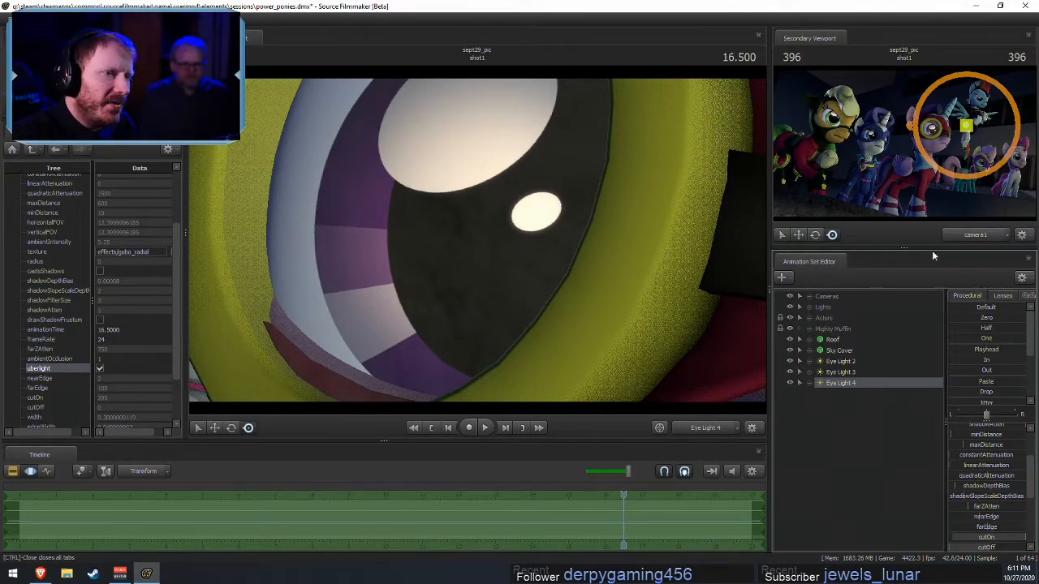
key(F3)
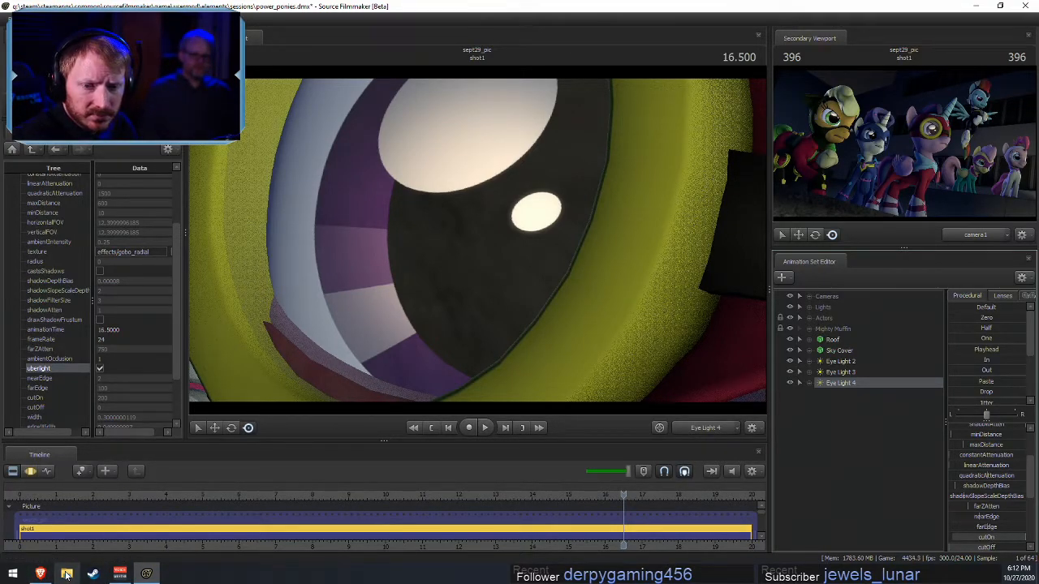
click(40, 573)
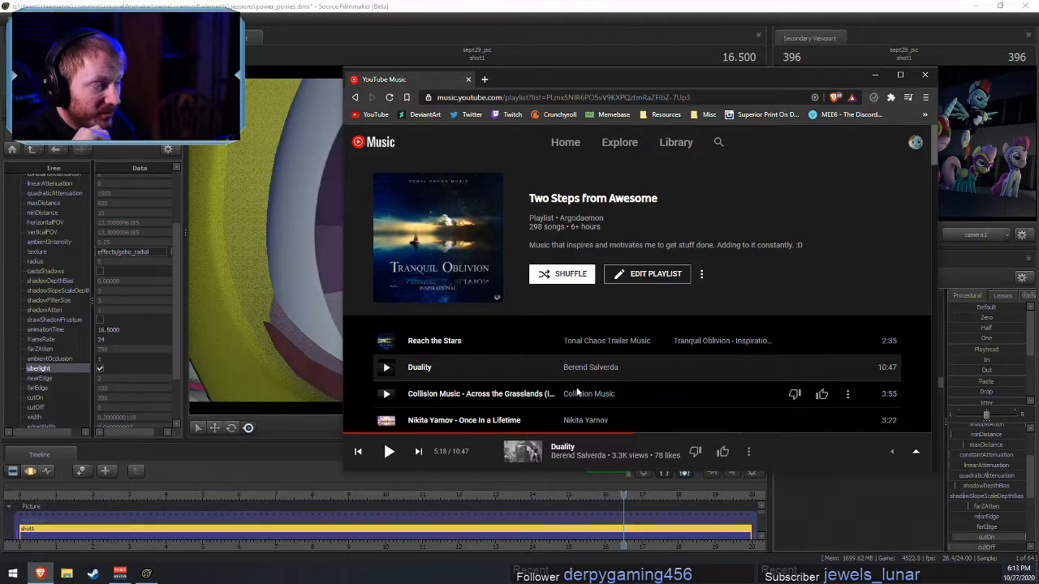
click(875, 74)
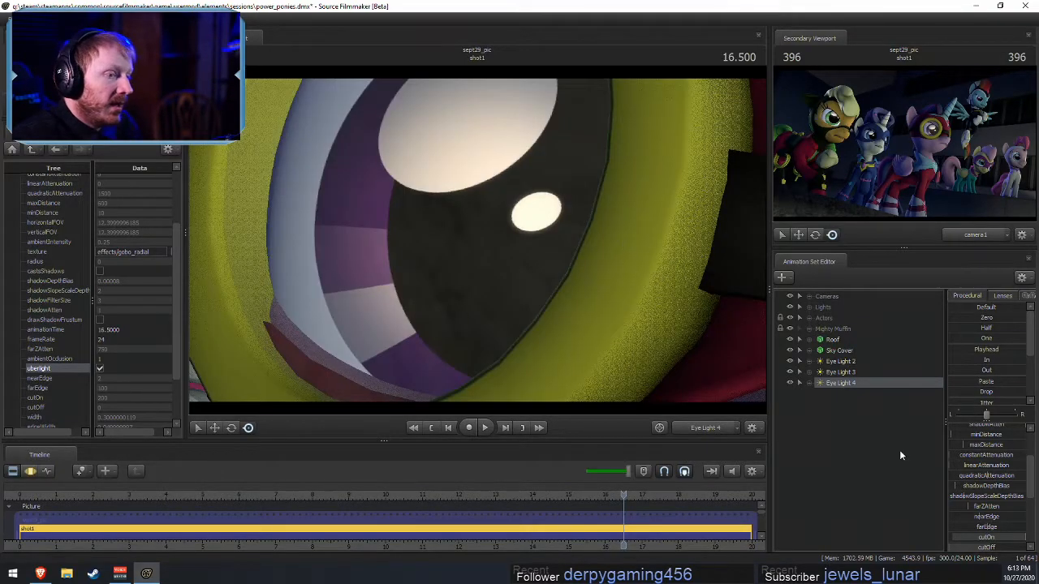
key(F3)
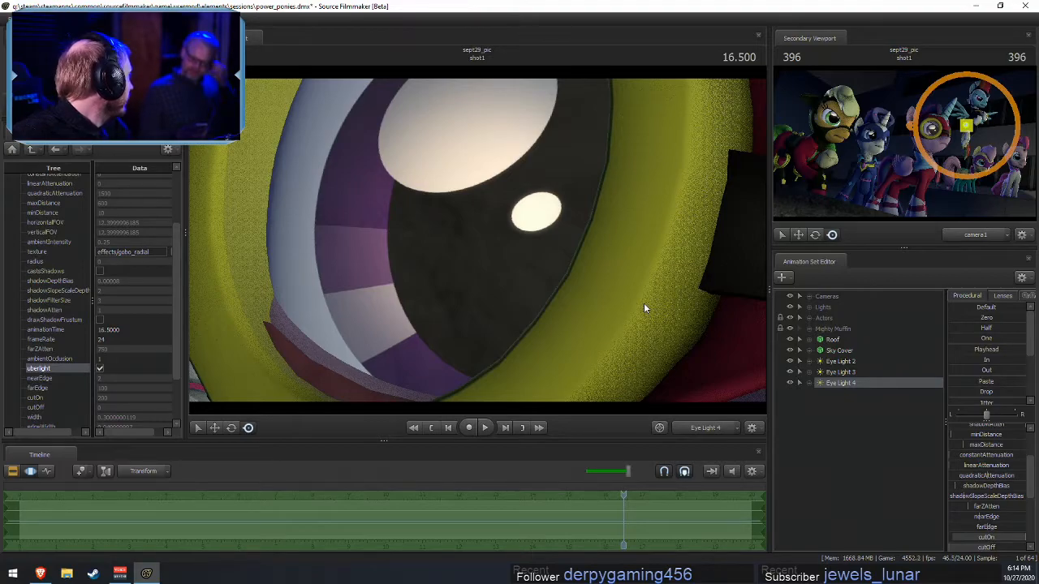
- Switch to YouTube Music, briefly play and pause the track Duality, and return to Source Filmmaker
click(36, 576)
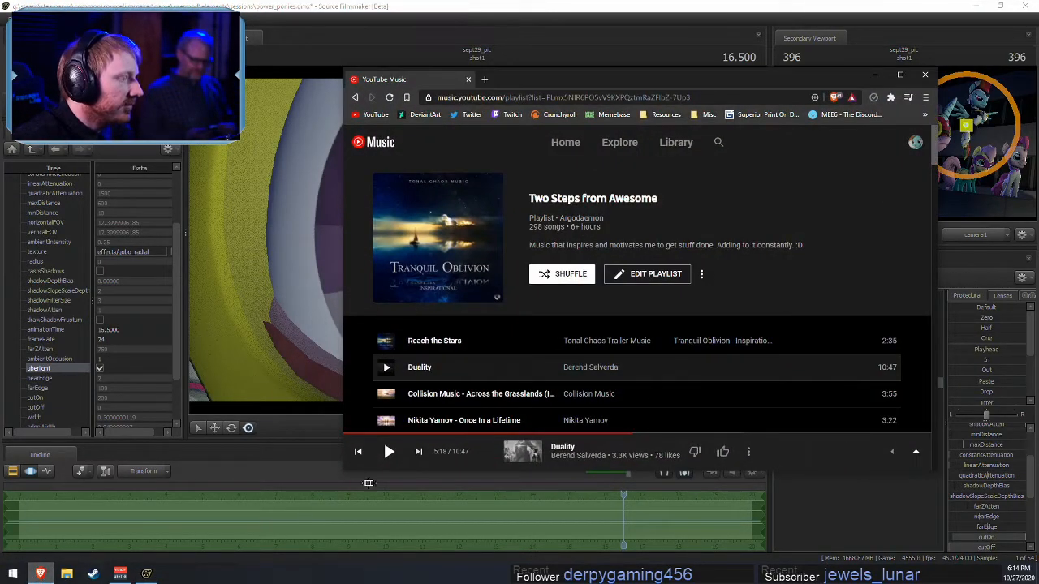
click(388, 451)
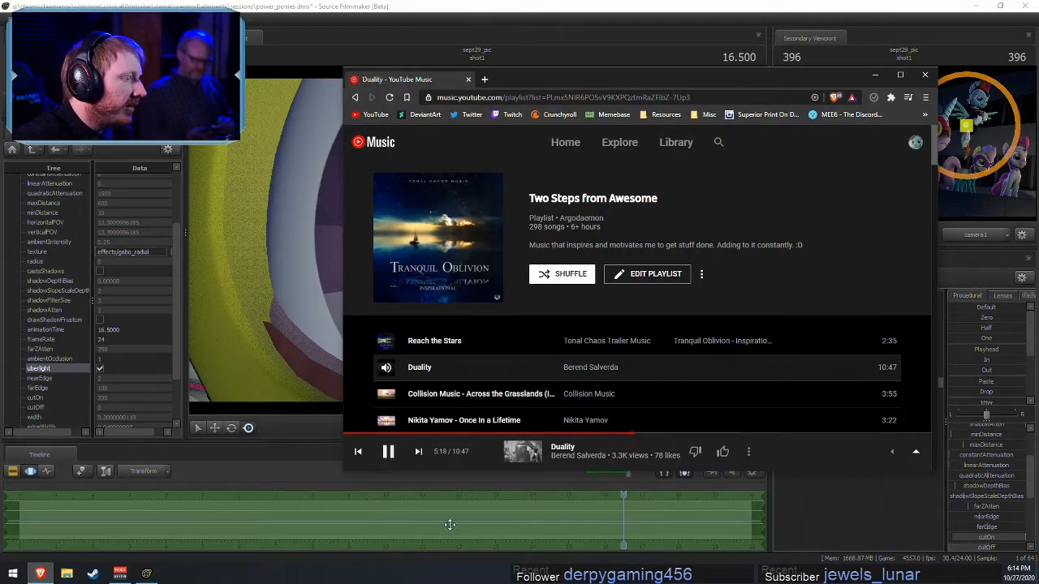
click(389, 452)
key(alt+Tab)
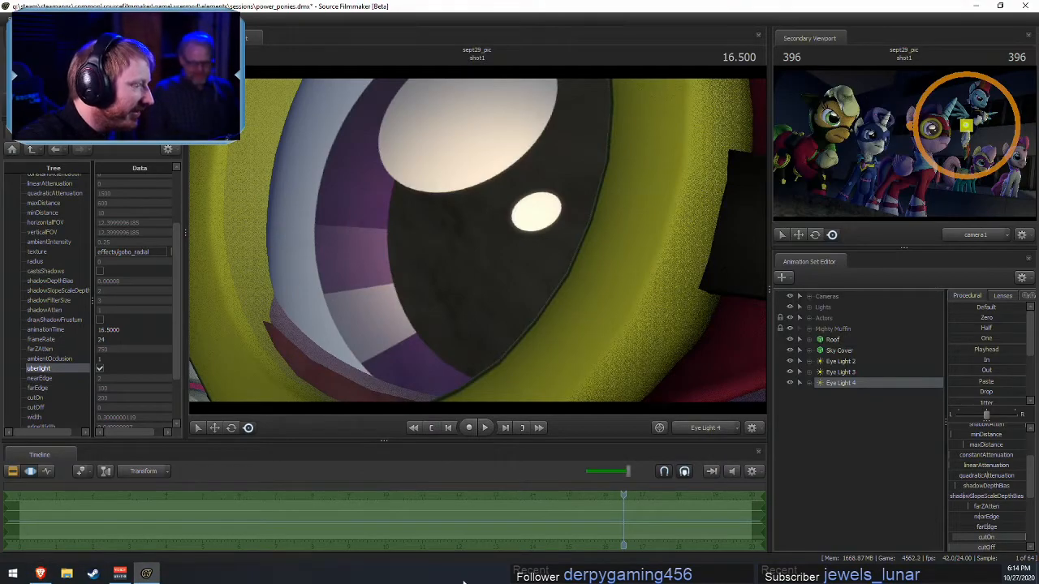
key(F2)
key(F3)
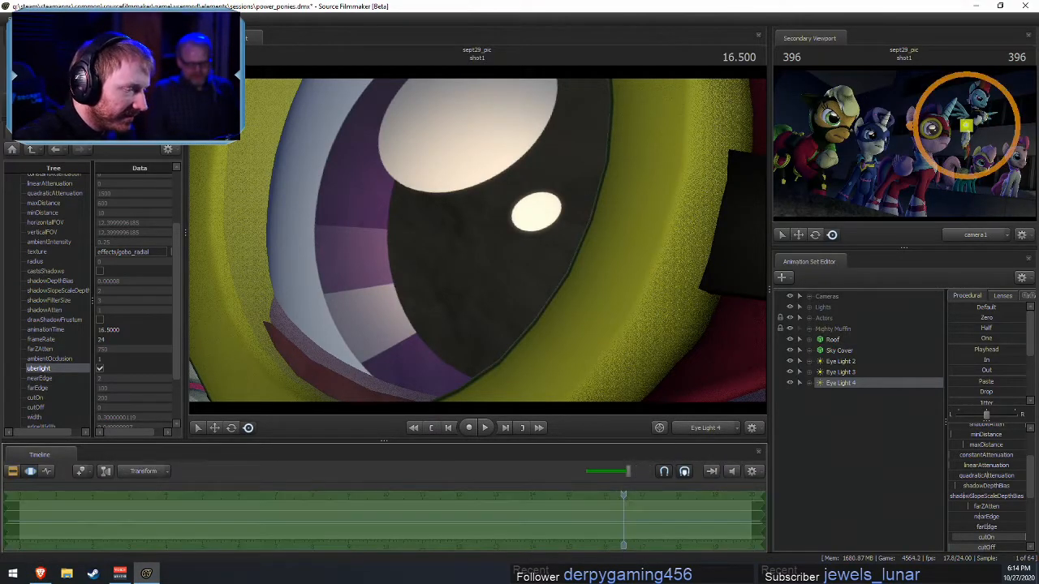
key(F2)
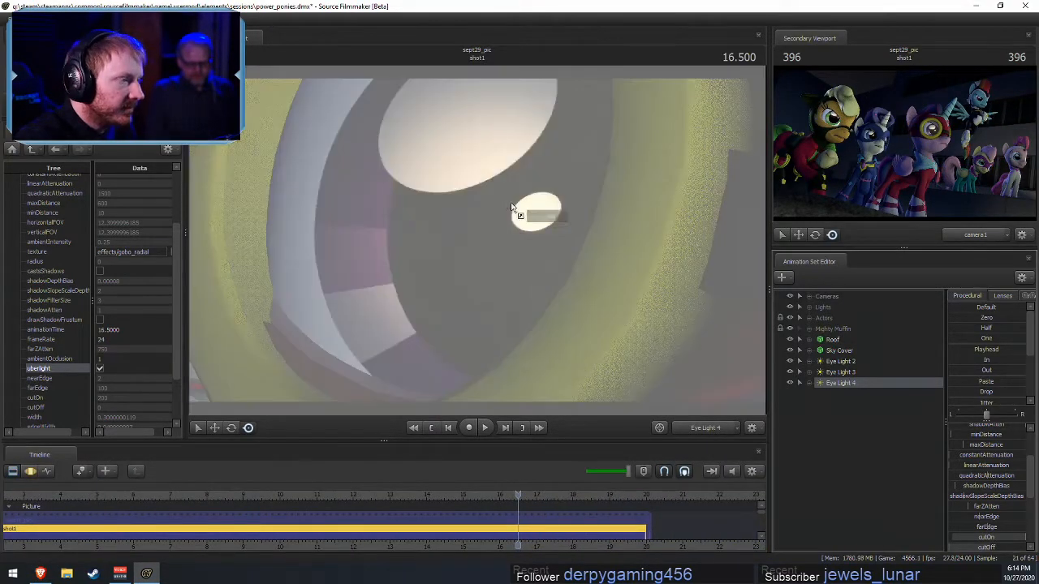
key(F3)
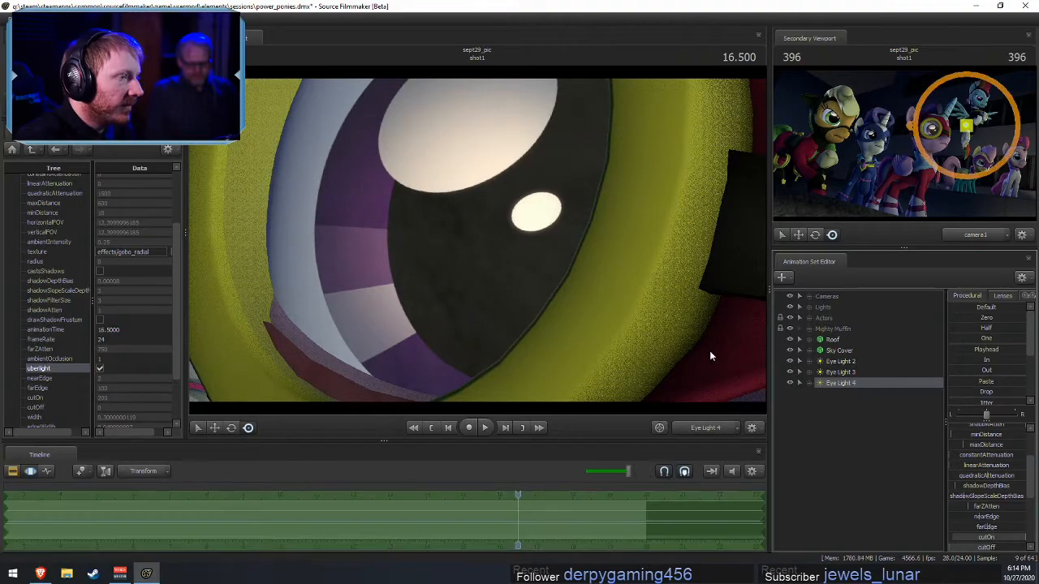
- Copy Eye Light 4's animation set and paste it as a new animation set for the next eye
click(840, 371)
click(864, 384)
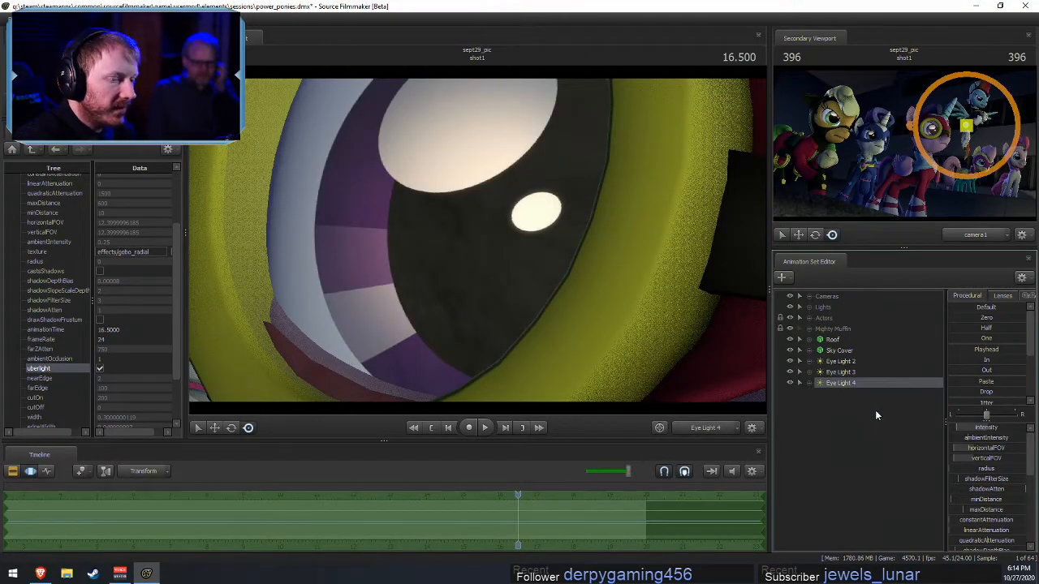
right_click(862, 385)
right_click(844, 428)
right_click(847, 426)
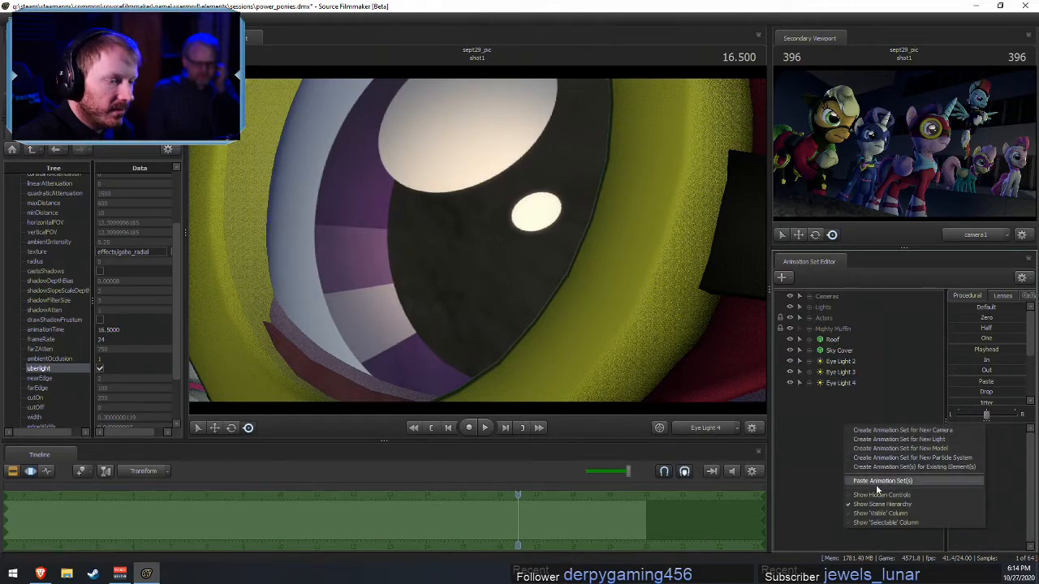
click(882, 481)
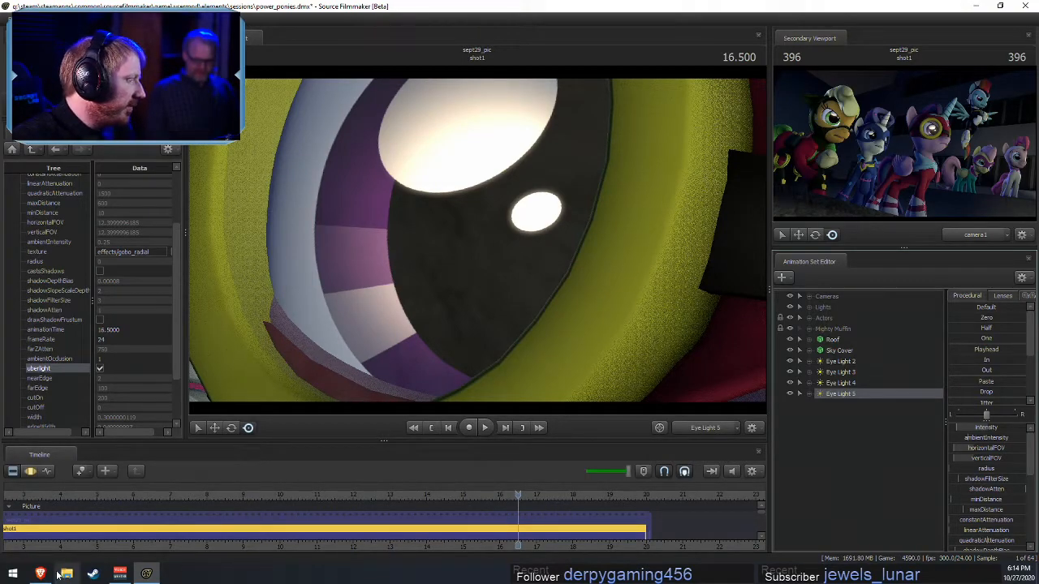
click(119, 573)
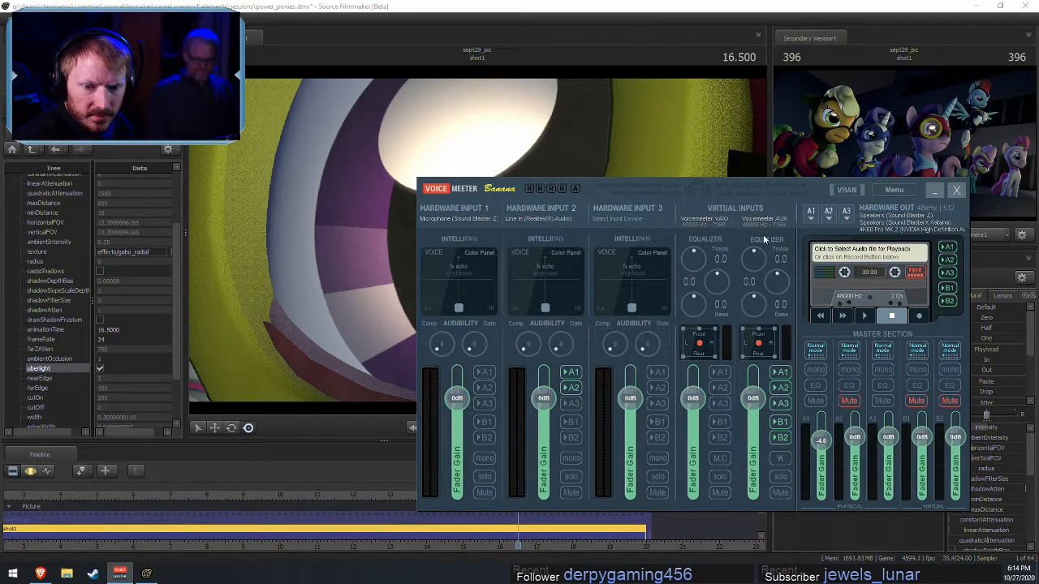
click(783, 6)
- Move the playhead to 16.125 and aim Eye Light 5 so its beam frames the teal-faced pony's magenta eye
drag(517, 498, 505, 504)
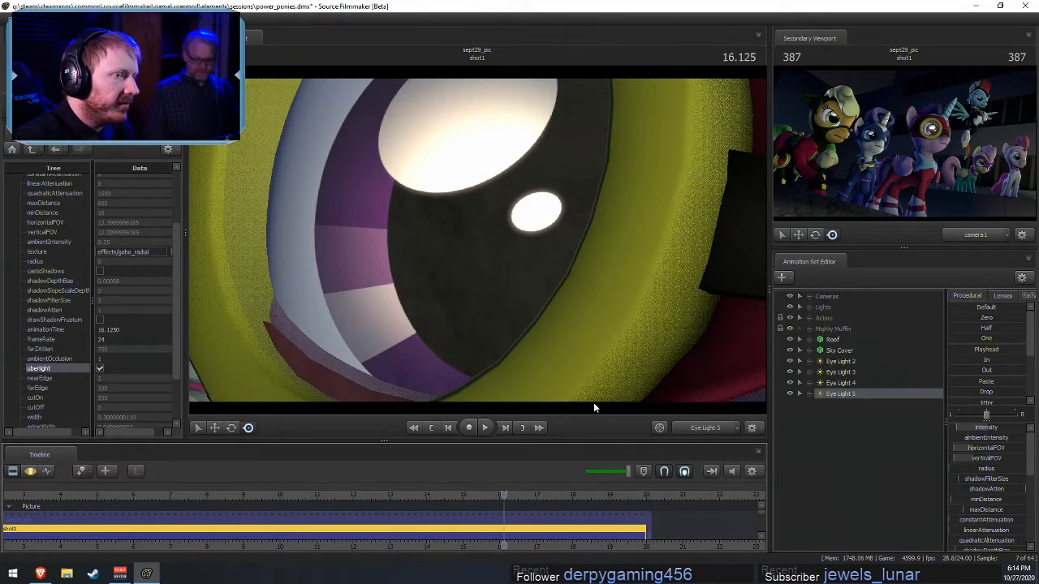
click(844, 394)
drag(663, 193, 663, 193)
key(d)
key(w)
key(F2)
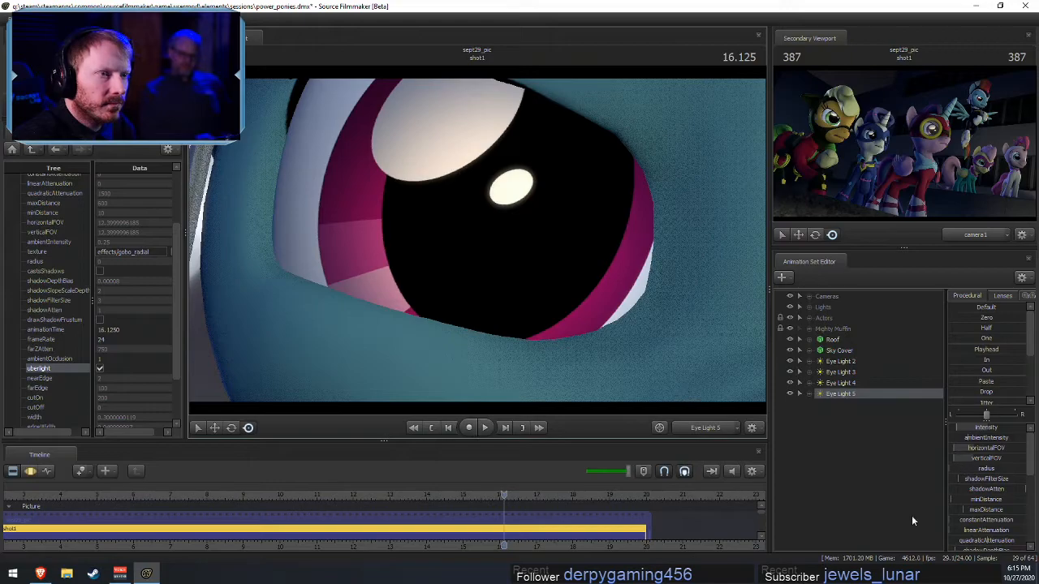
- Paste the copied eye light as Eye Light 6 and look through it in the primary viewport
right_click(839, 414)
click(860, 433)
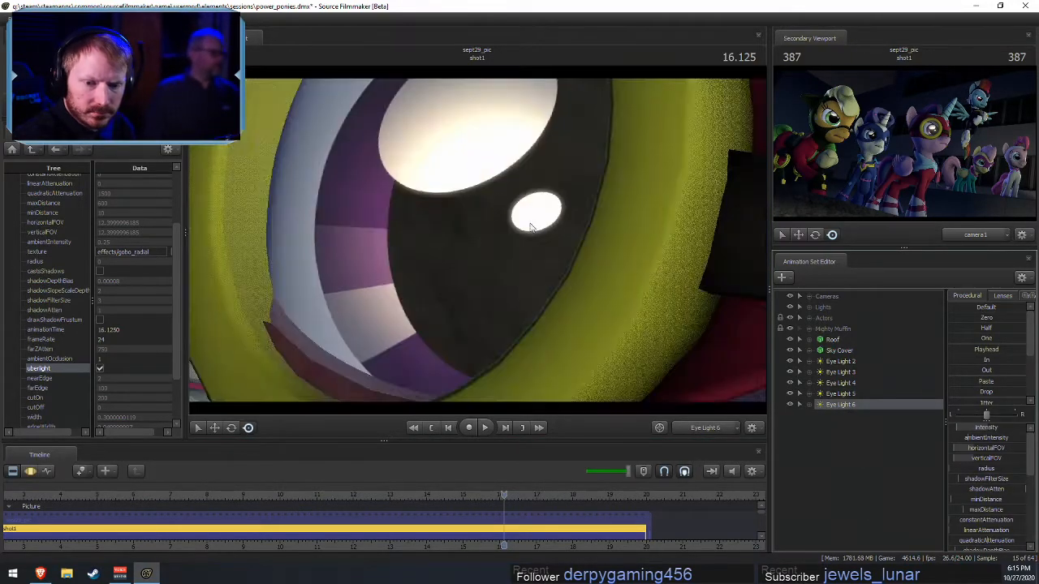
click(573, 332)
click(516, 299)
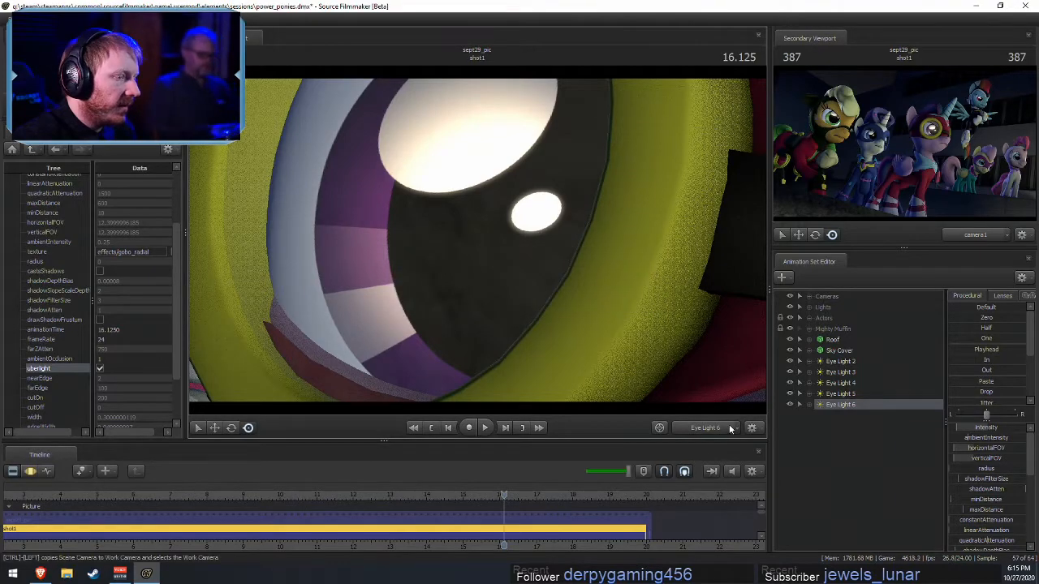
click(730, 428)
key(F3)
key(F2)
drag(839, 406, 496, 228)
key(F3)
key(F2)
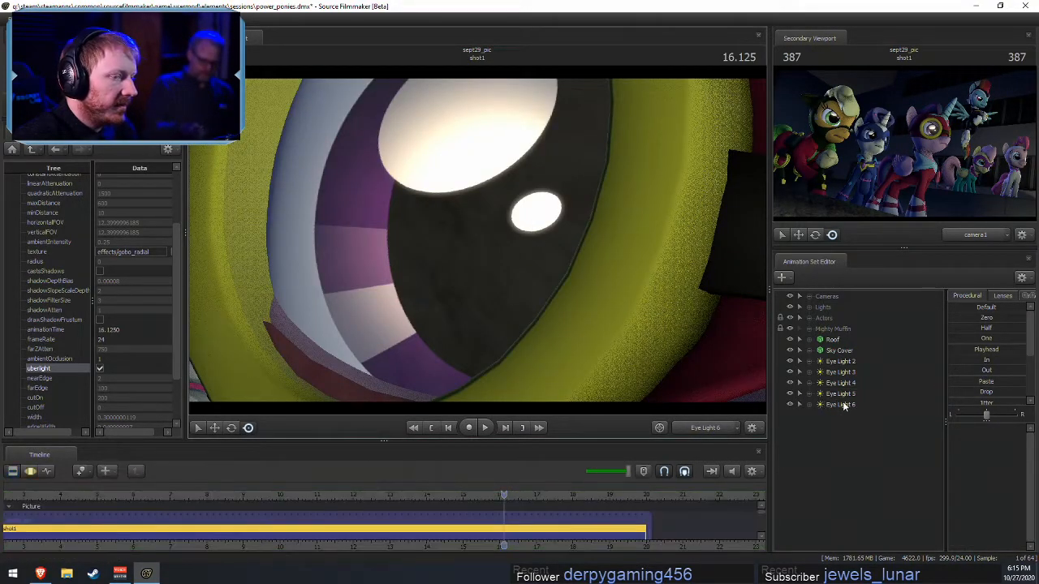
- Aim Eye Light 6 so its beam frames the teal eye of the purple-masked pony
click(690, 328)
click(505, 299)
key(F3)
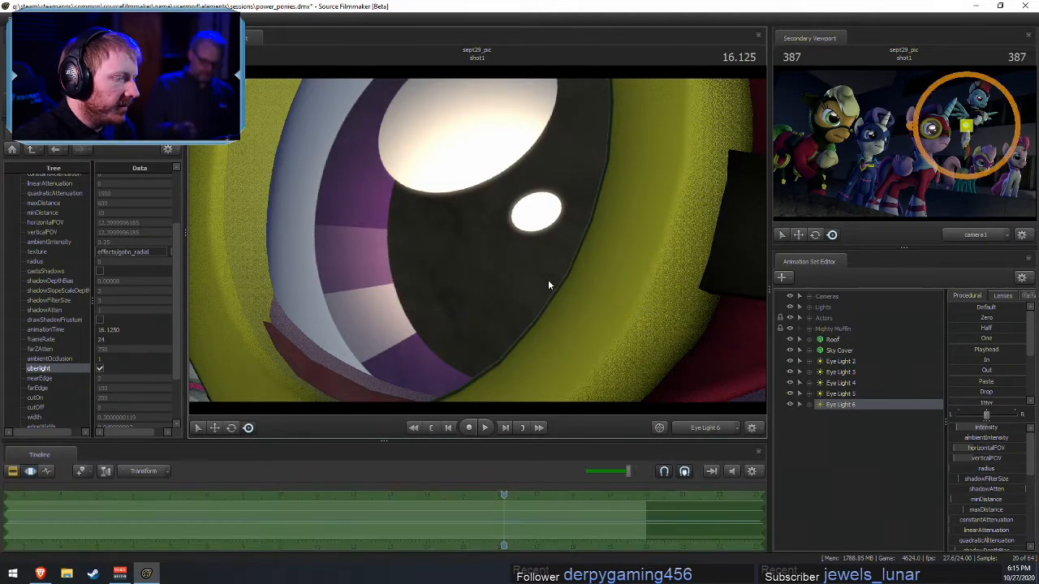
drag(547, 284, 570, 291)
drag(848, 396, 503, 252)
key(F2)
key(w)
key(w)
key(w)
key(s)
key(w)
key(s)
key(s)
- Lower Eye Light 6's intensity slightly and refine its aim on the masked pony's teal eye
drag(976, 429, 972, 429)
key(F2)
key(F3)
drag(597, 247, 511, 261)
key(F2)
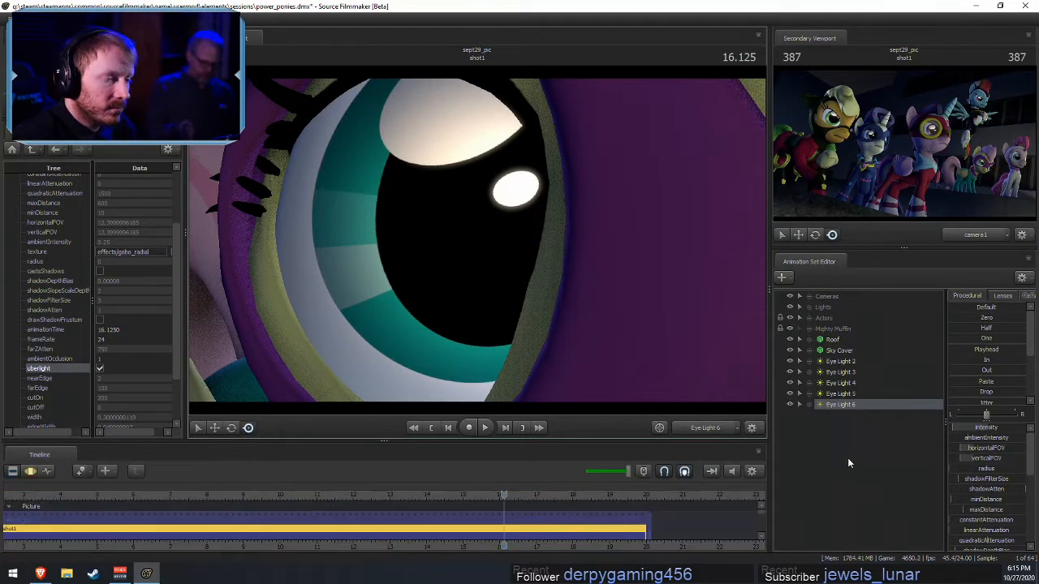
- Look through the Work Camera and examine the eye highlights across the whole group of ponies
click(694, 432)
click(713, 429)
click(706, 428)
drag(604, 325, 682, 300)
key(s)
drag(535, 243, 477, 242)
key(d)
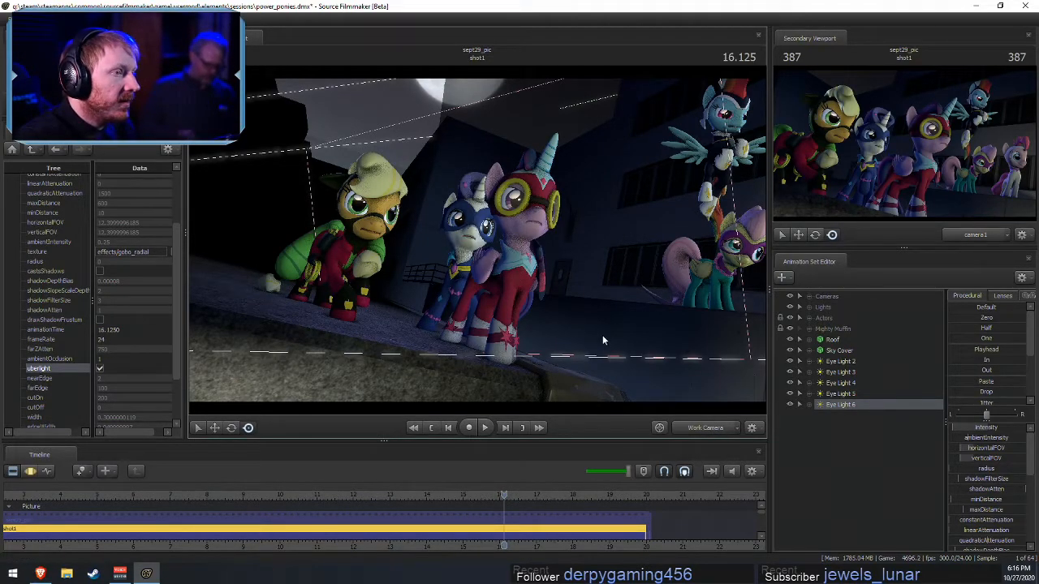
drag(504, 329, 507, 344)
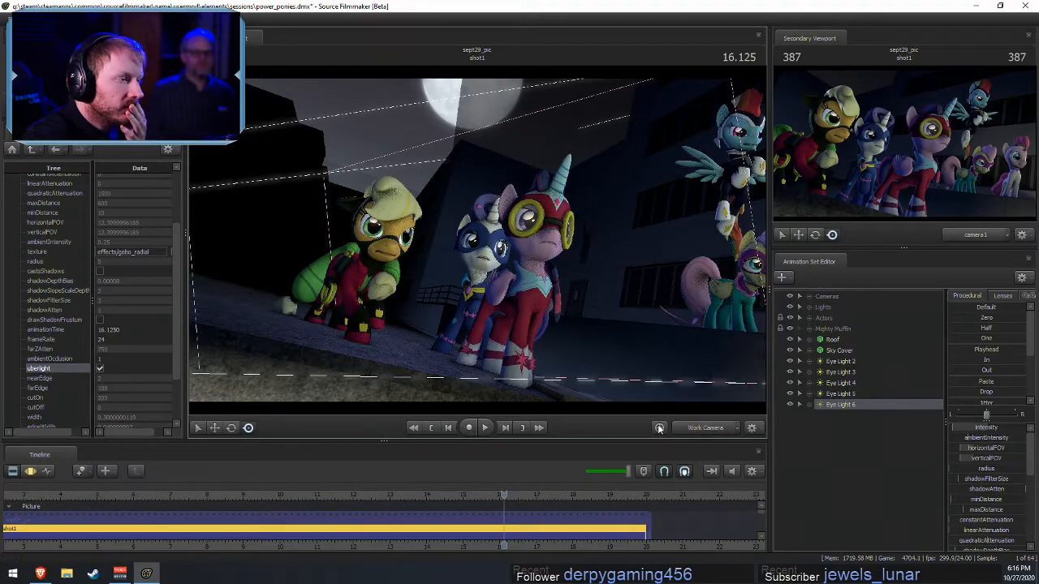
drag(477, 240, 550, 240)
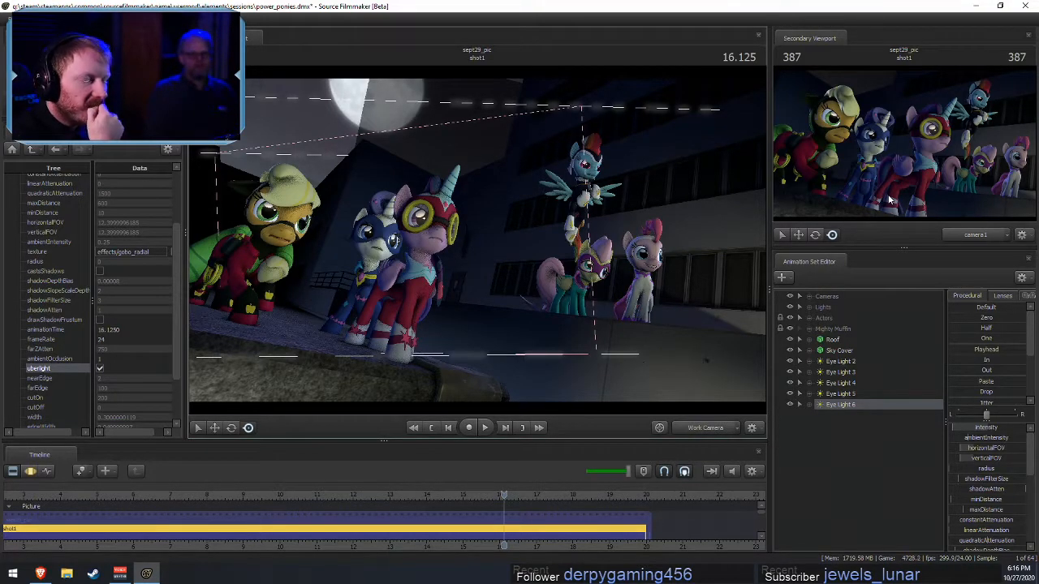
- Disable lighting in the primary viewport and frame the pink pony in white with the Work Camera
right_click(641, 227)
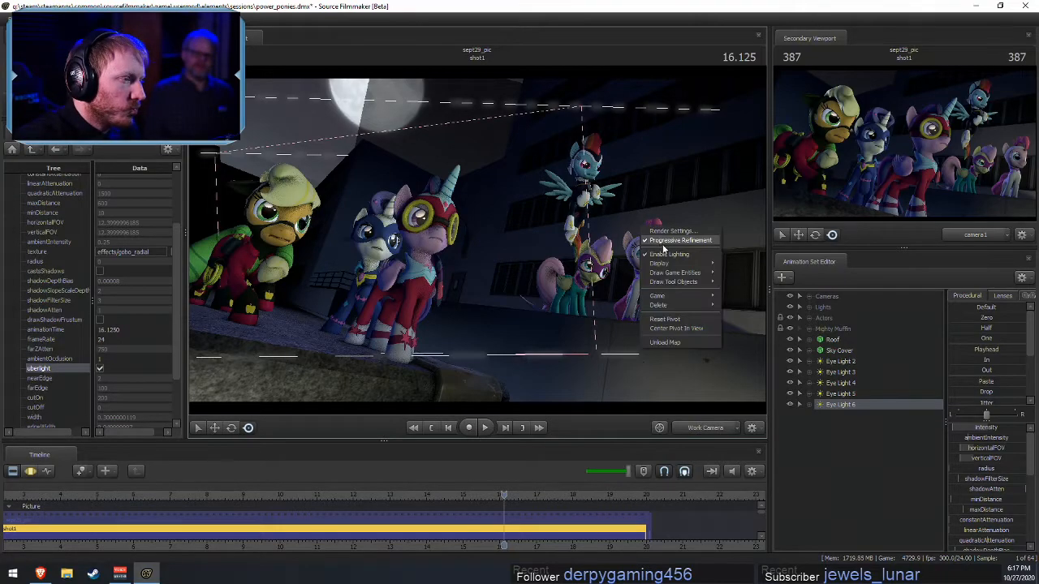
click(663, 255)
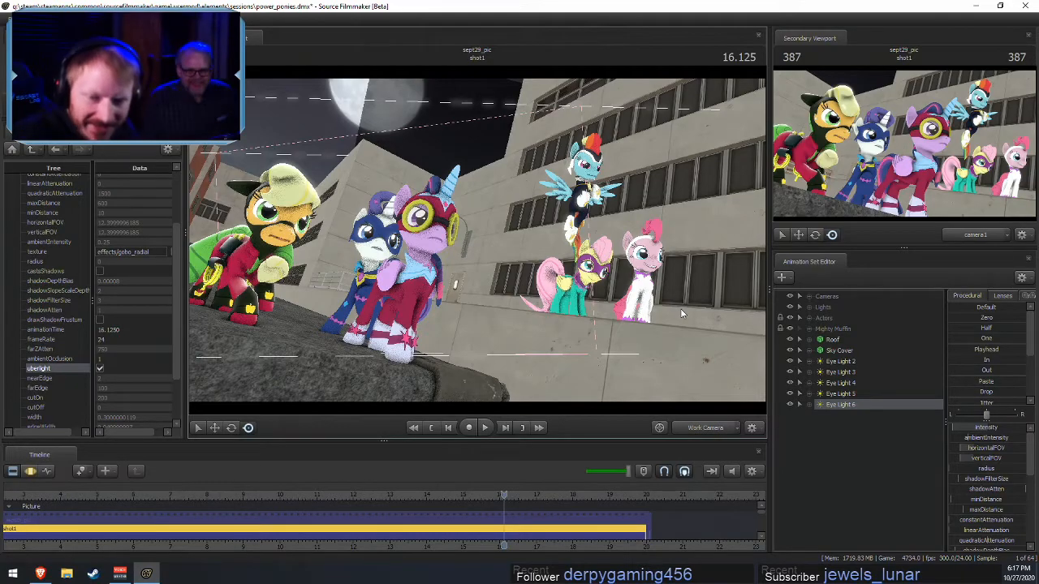
drag(662, 429, 596, 428)
key(w)
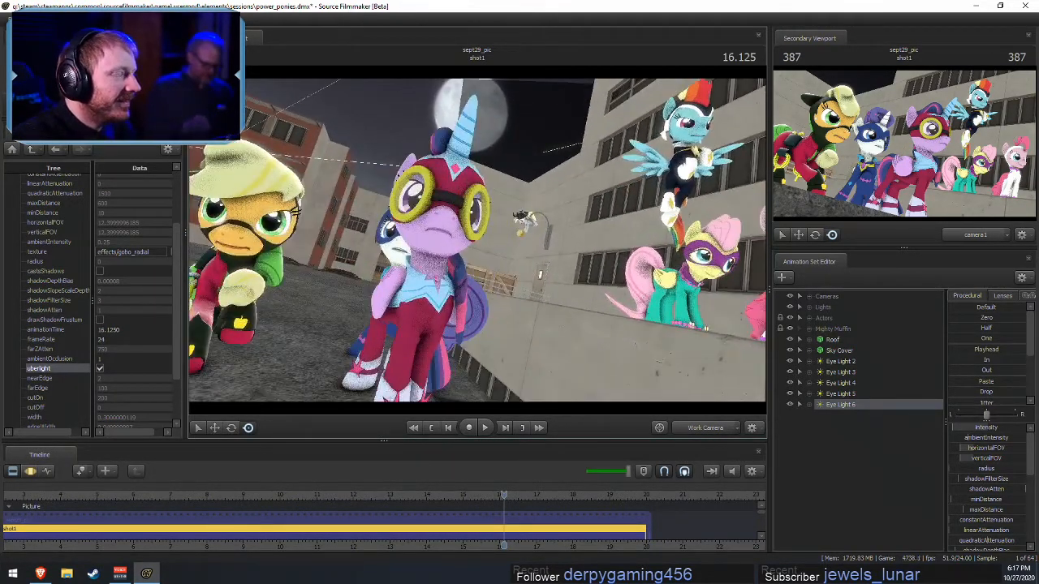
drag(477, 240, 619, 278)
key(w)
- Copy the Pinkie Pie actor's animation set and paste it twice as new animation sets
click(809, 317)
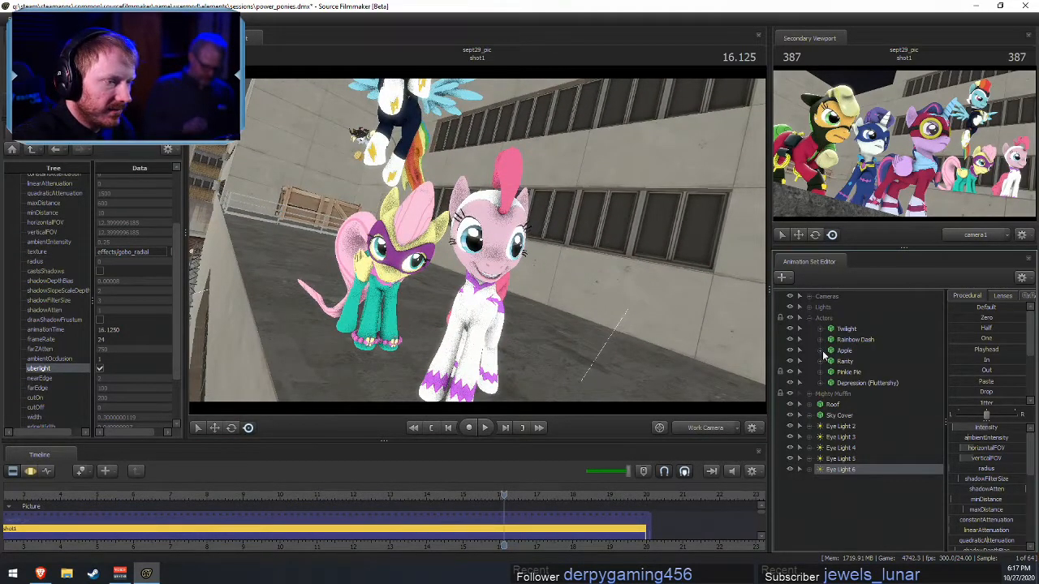
click(842, 372)
click(819, 372)
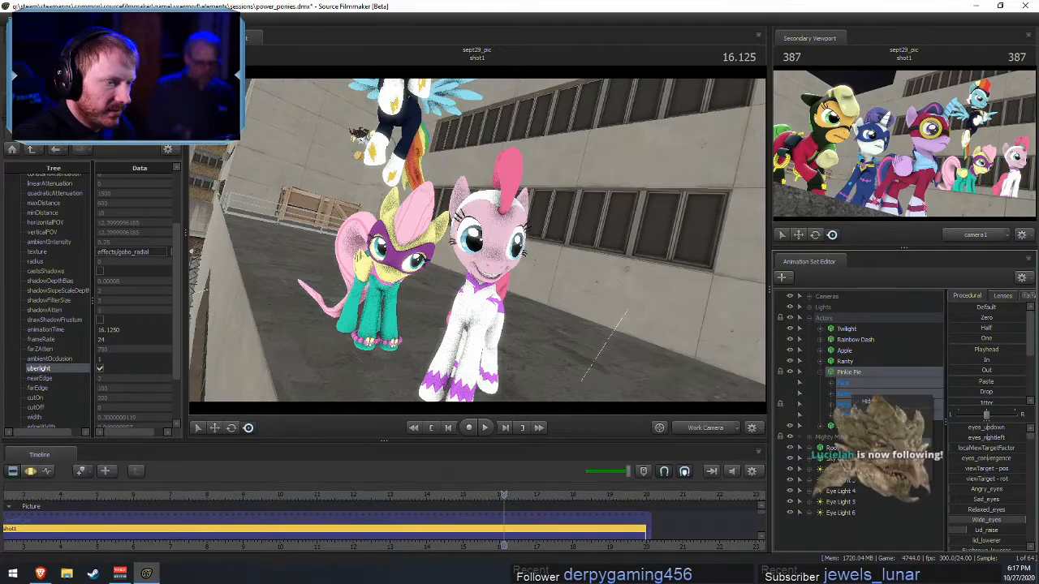
right_click(841, 374)
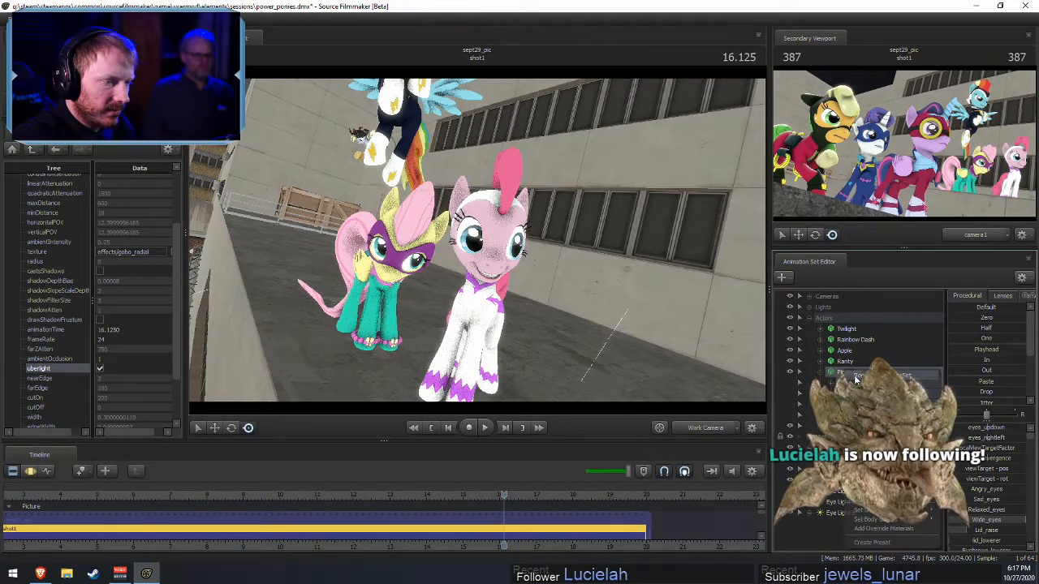
click(862, 385)
click(820, 372)
right_click(841, 498)
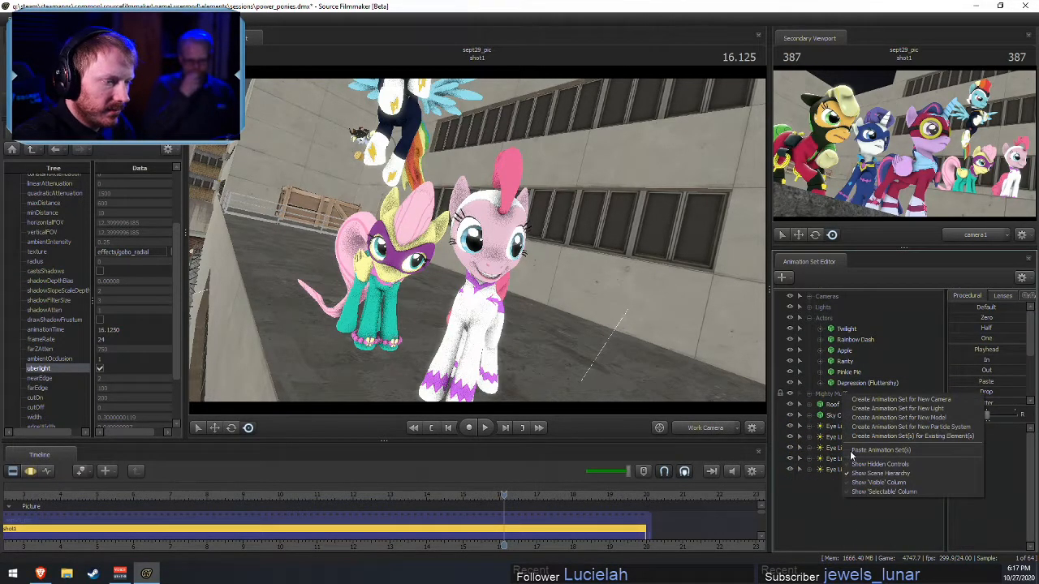
click(876, 449)
click(834, 480)
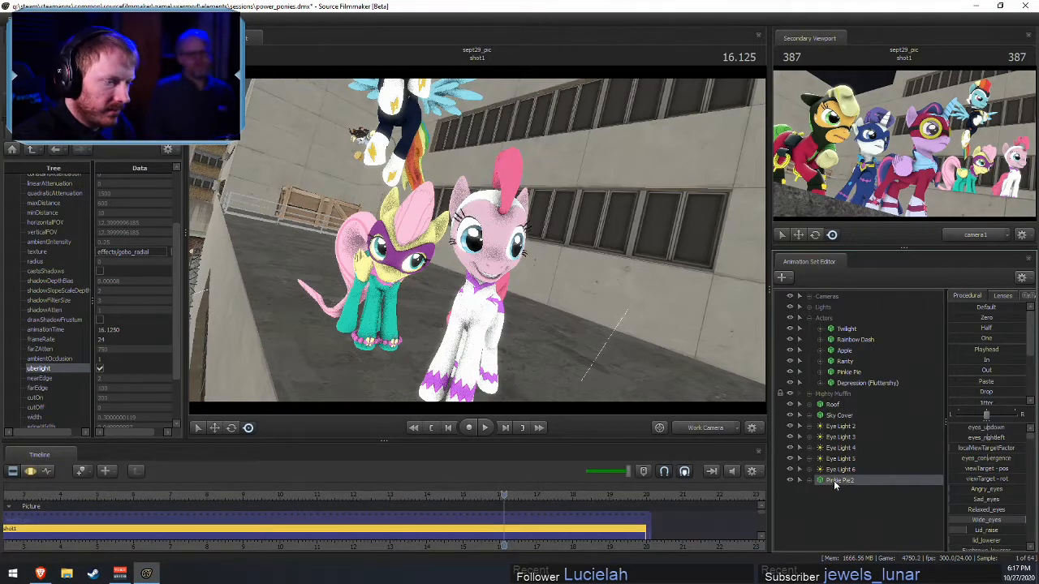
key(F2)
right_click(845, 501)
click(875, 451)
- Rotate the Neck bone of Pinkie Pie2 so a second head leans out toward the yellow-faced pony beside her
click(809, 482)
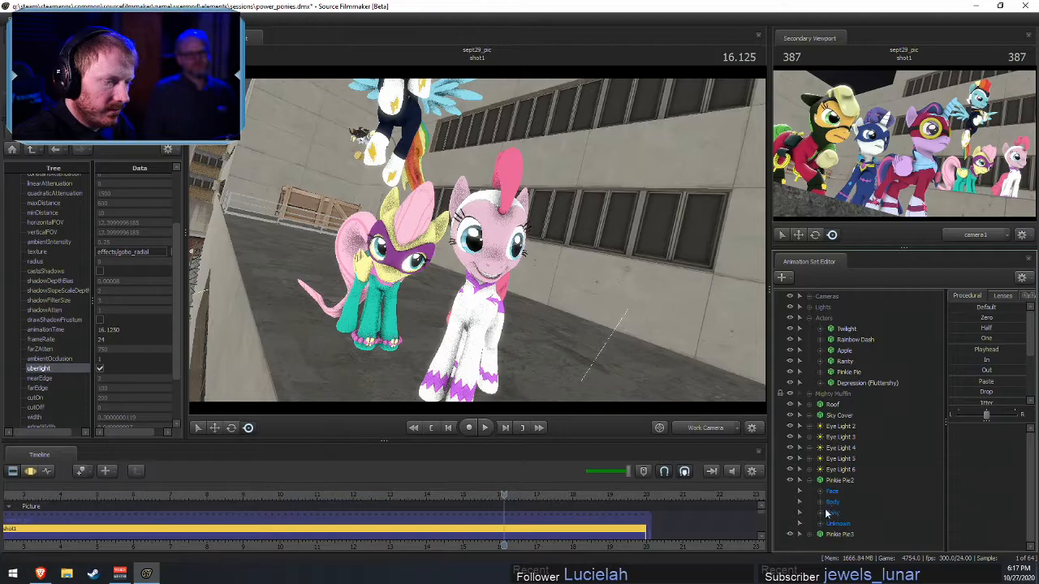
click(800, 513)
scroll(836, 537, down, 1)
click(831, 514)
scroll(858, 542, down, 3)
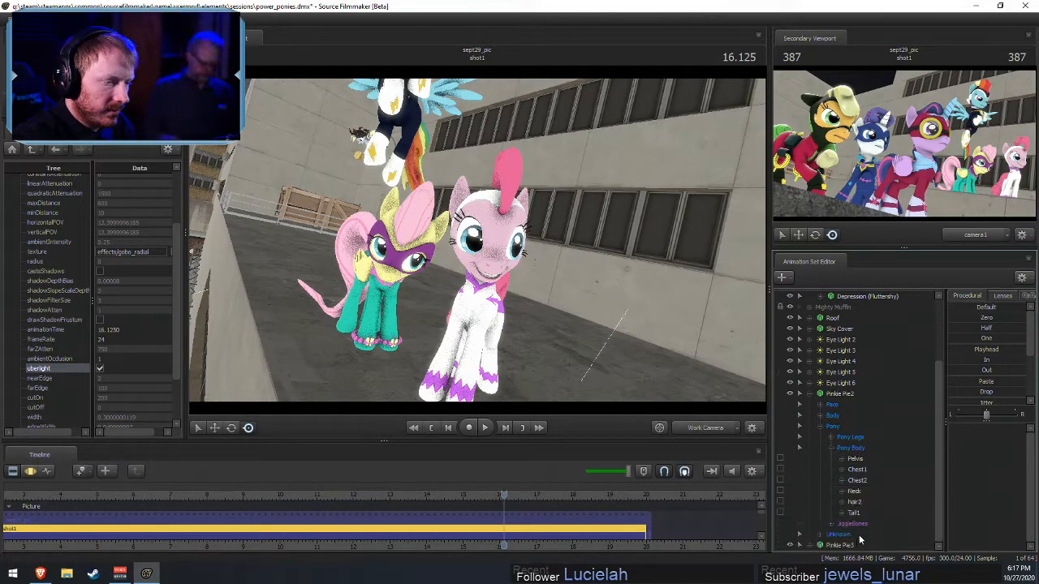
click(855, 492)
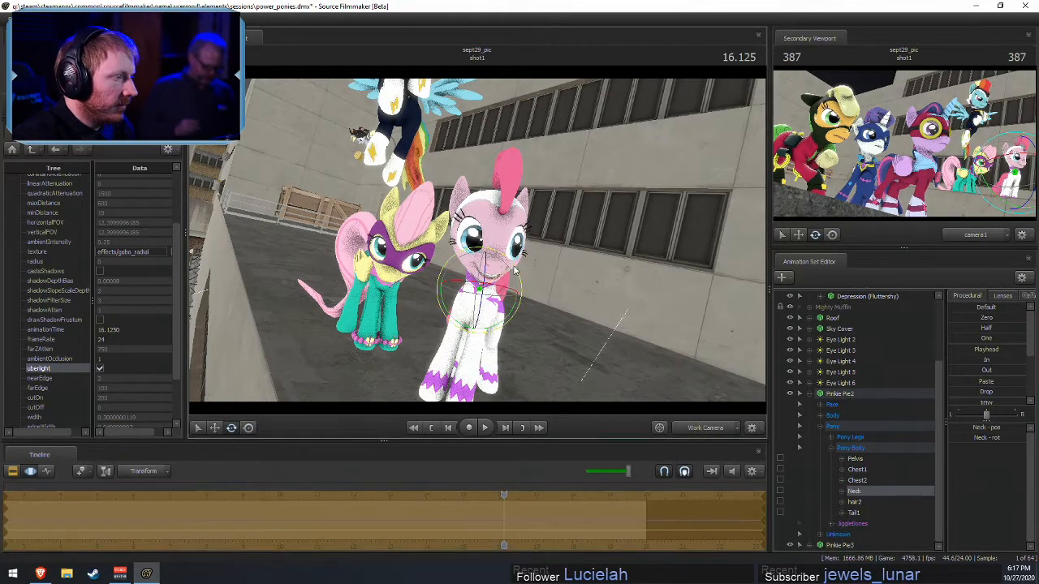
mouse_move(497, 264)
mouse_down()
mouse_move(502, 288)
mouse_move(495, 260)
mouse_move(508, 268)
mouse_up()
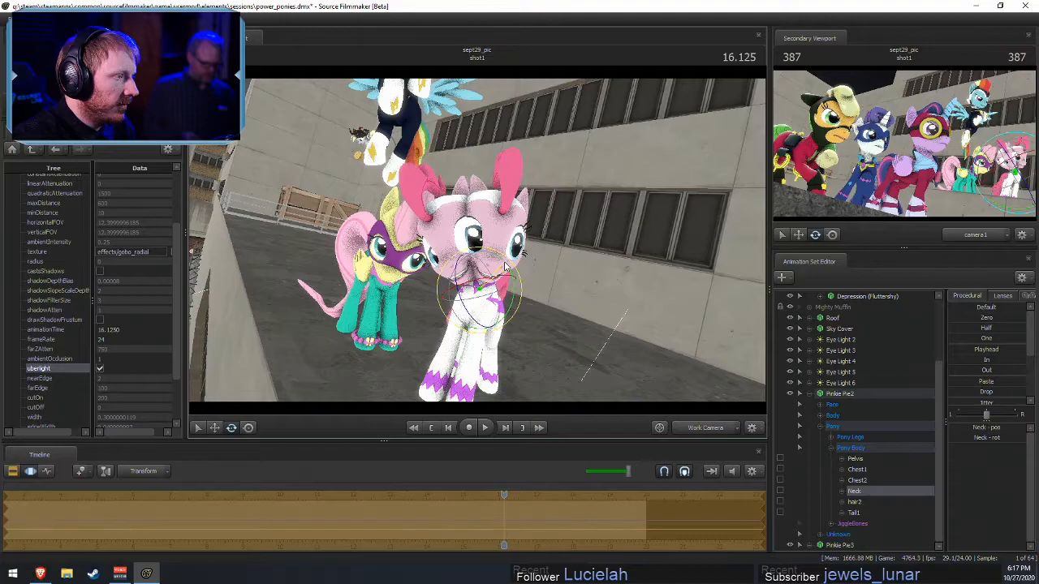
key(w)
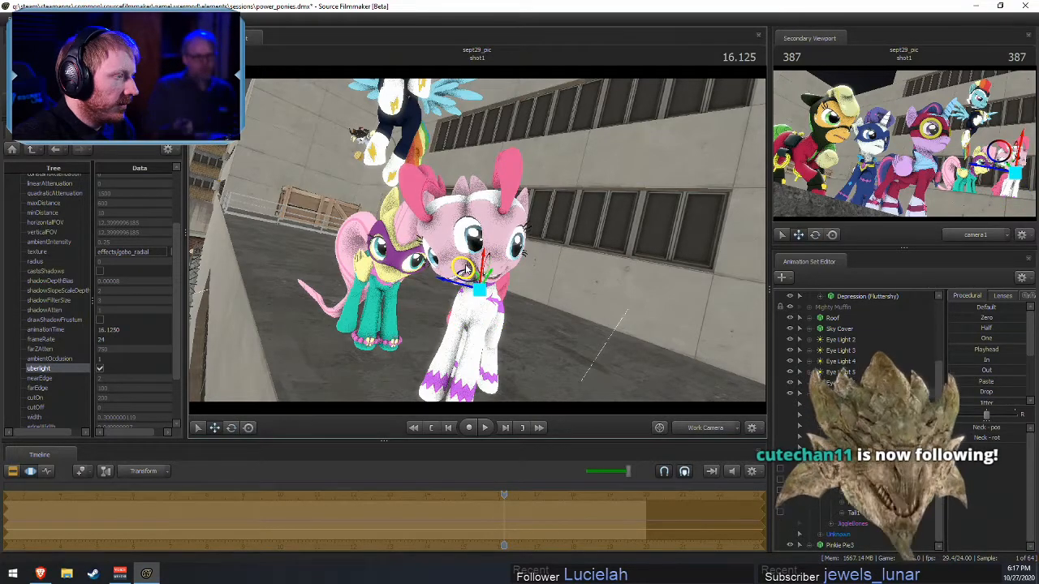
mouse_move(466, 269)
alt+mouse_down()
mouse_move(520, 264)
mouse_move(470, 258)
alt+mouse_up()
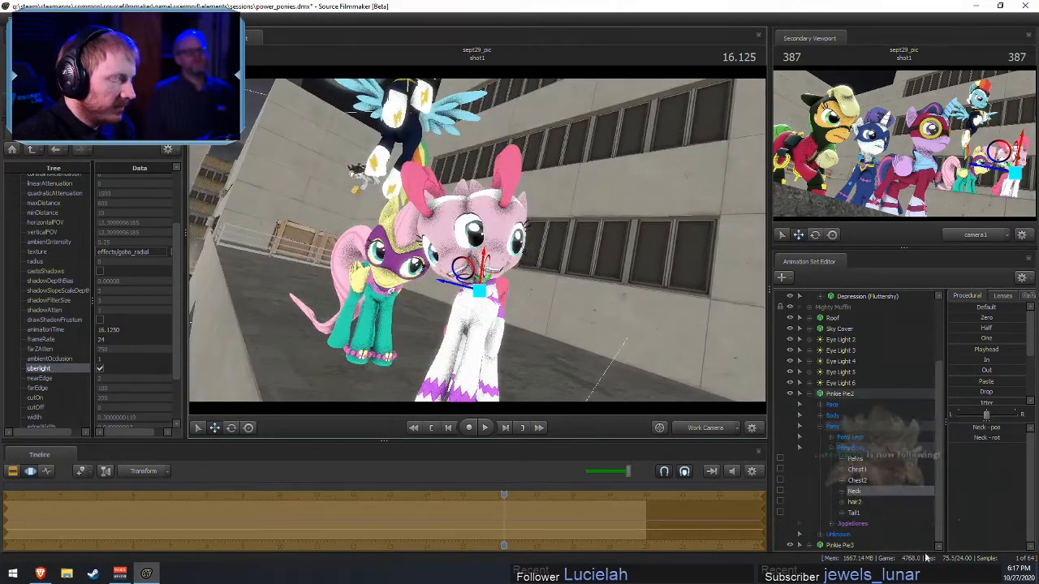
- Rotate and shift the Neck bone of Pinkie Pie3 so its head leans out on the opposite side
click(801, 394)
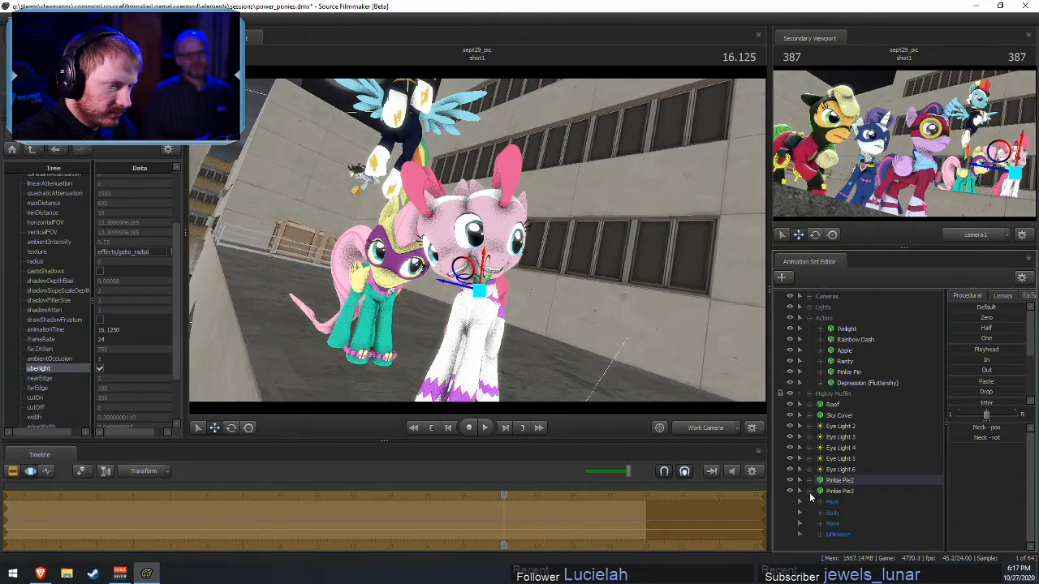
click(820, 524)
click(831, 524)
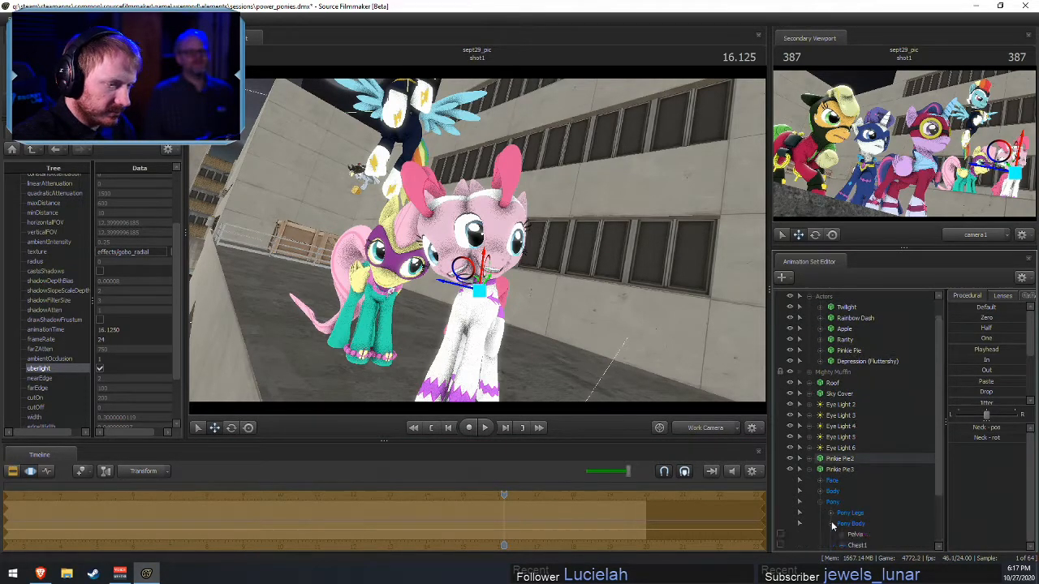
click(855, 503)
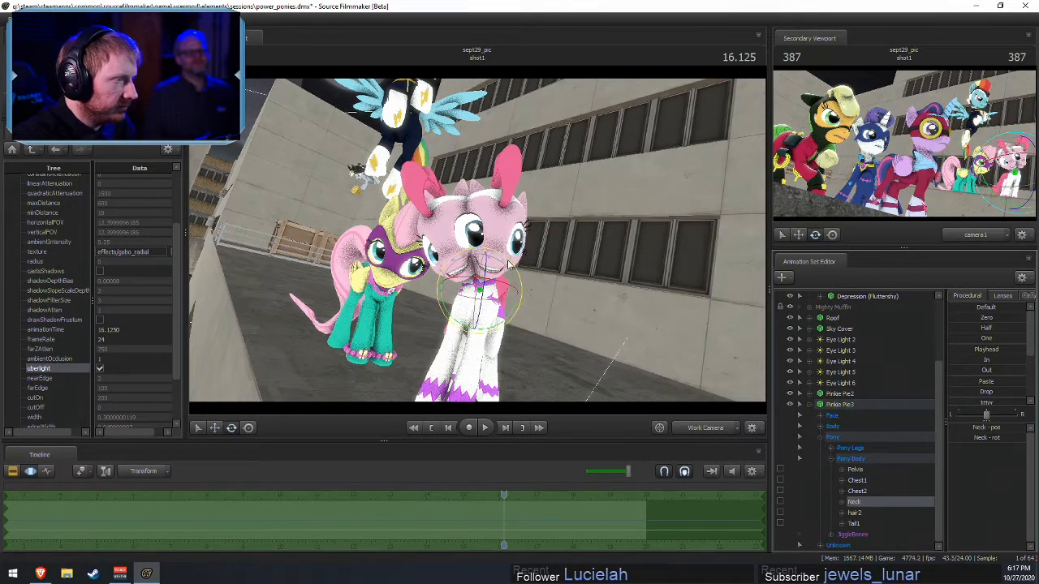
drag(514, 270, 592, 230)
key(w)
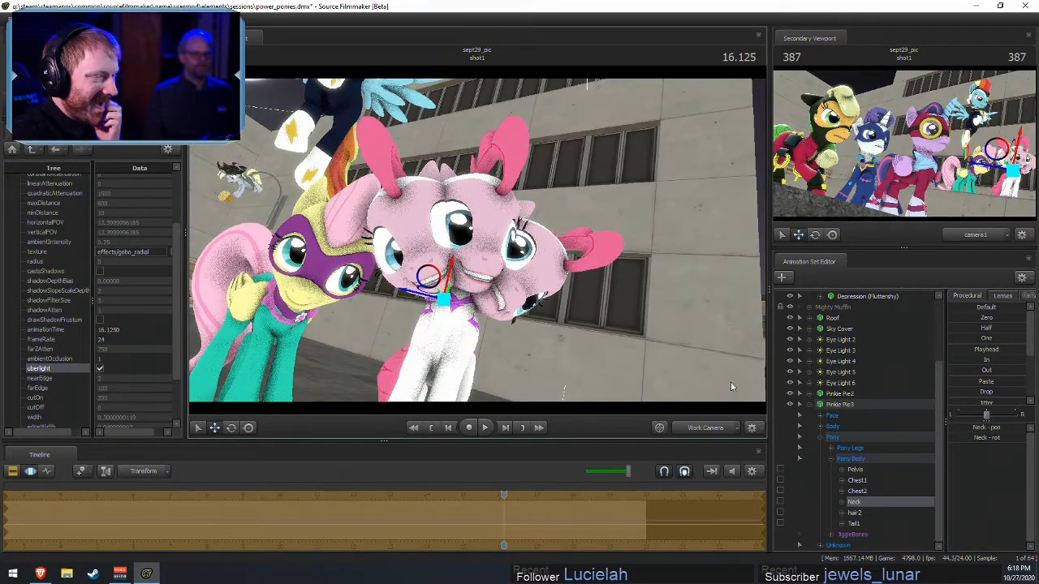
- Paste a third copy of the Pinkie Pie animation set
click(807, 405)
right_click(815, 526)
click(848, 487)
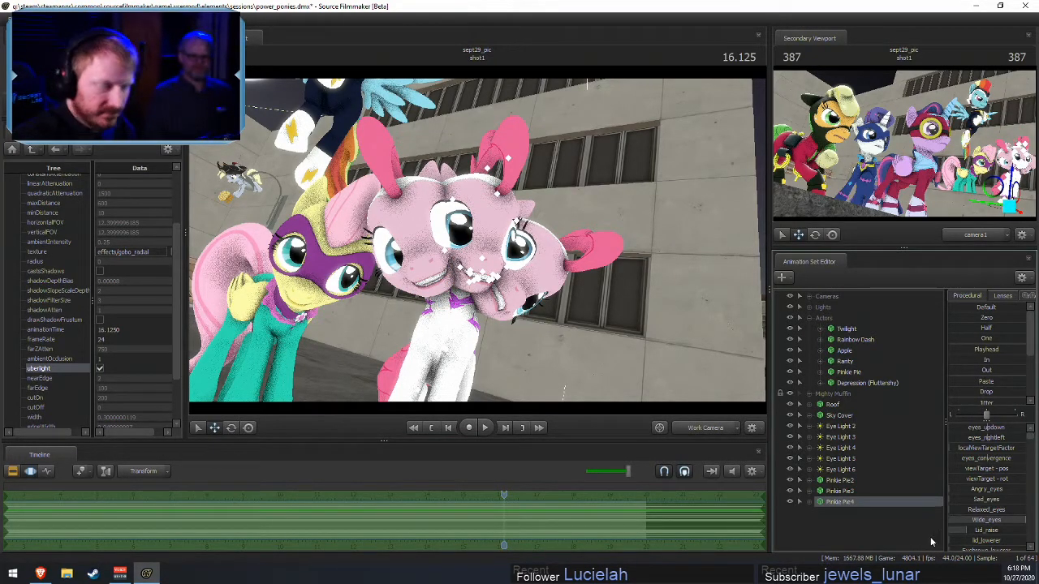
- Rotate the Neck bone of Pinkie Pie4 so its head tilts out below the head nearest the yellow-faced pony
click(809, 502)
click(819, 535)
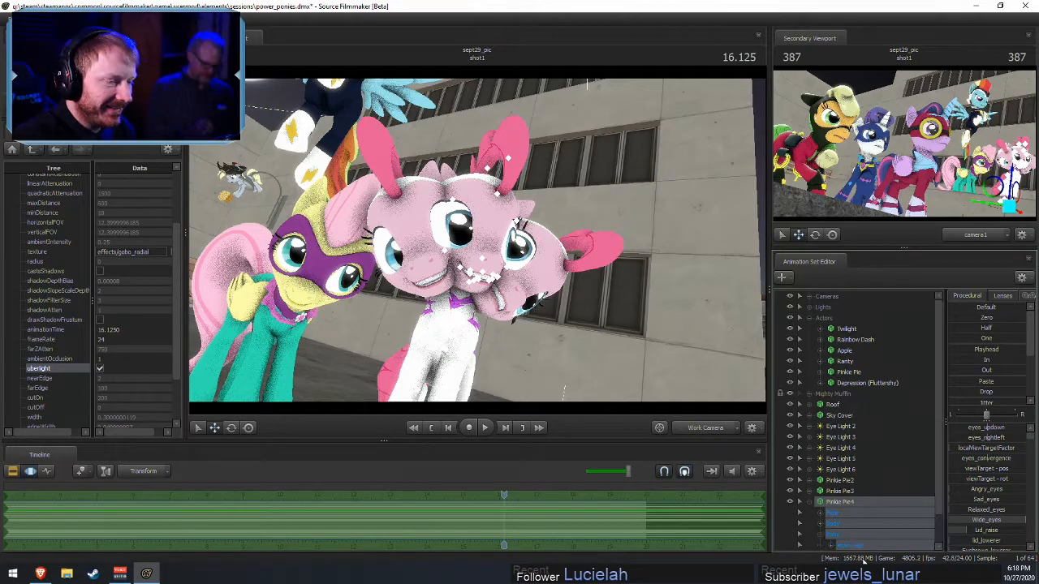
scroll(833, 545, down, 1)
click(831, 524)
scroll(844, 526, down, 2)
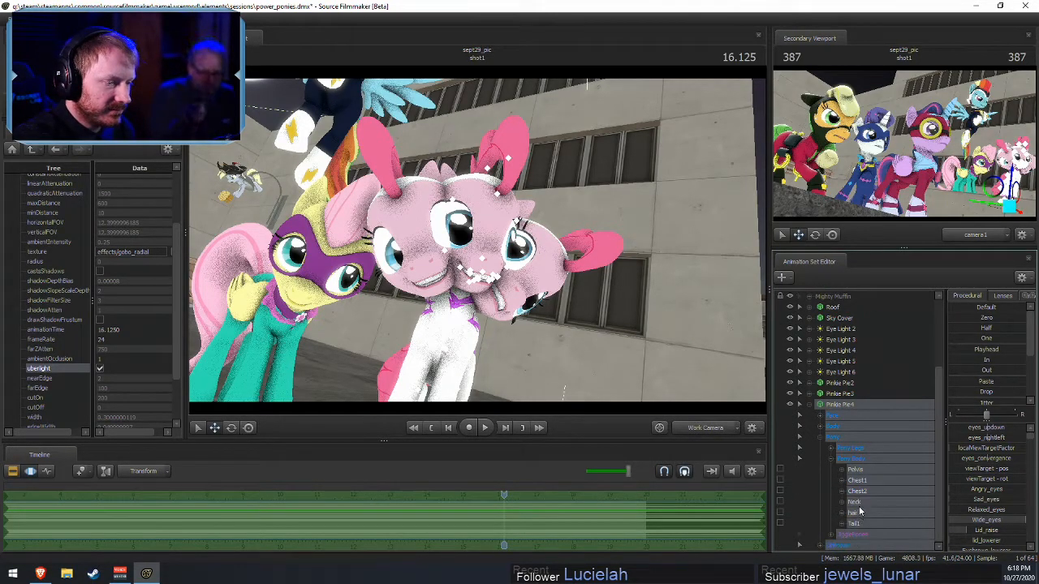
click(854, 501)
drag(473, 278, 442, 305)
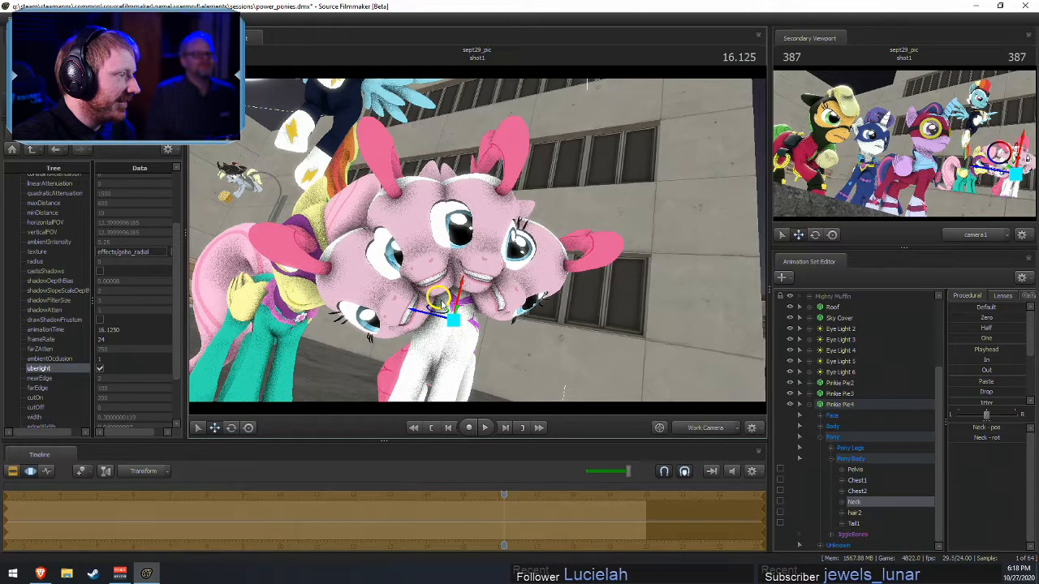
alt+drag(541, 298, 678, 331)
- Paste a fourth copy of the Pinkie Pie animation set
click(800, 404)
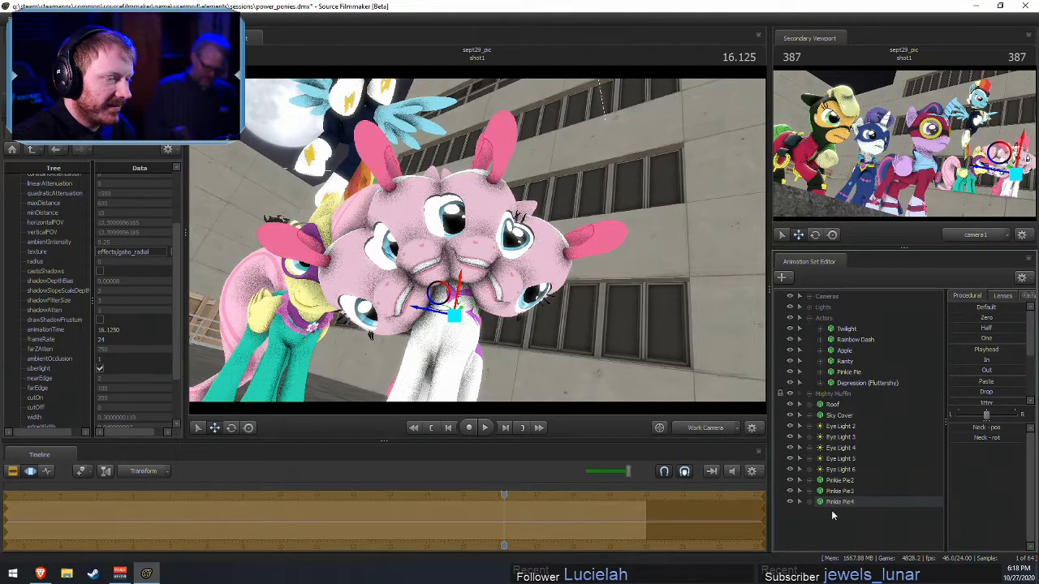
right_click(832, 513)
click(864, 473)
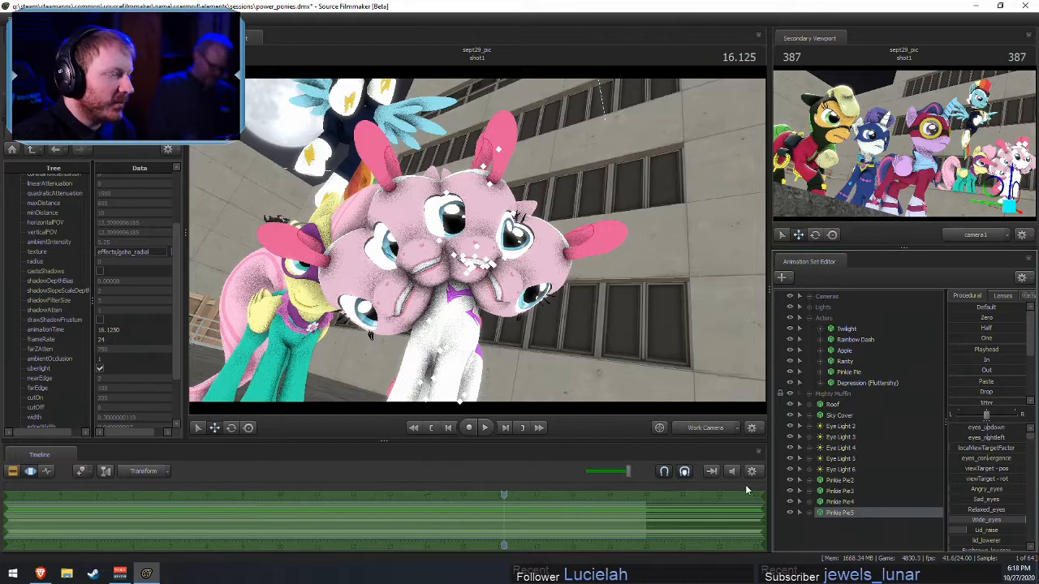
- Rotate and reposition the Neck bone of Pinkie Pie5 so its head fans out lowest, on the side away from the yellow-faced pony
click(810, 514)
scroll(812, 520, down, 1)
click(820, 534)
scroll(827, 539, down, 1)
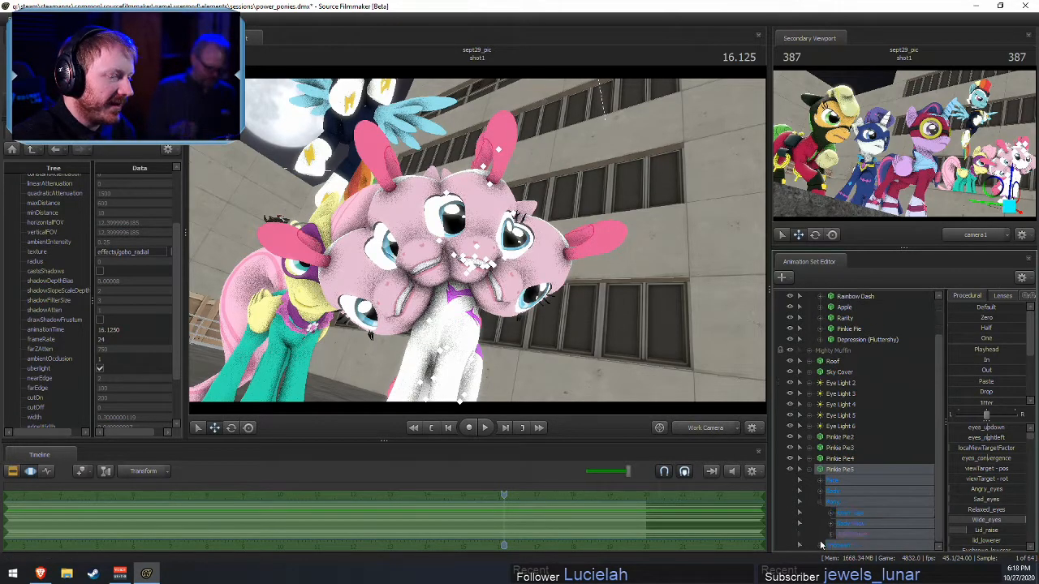
click(831, 524)
scroll(836, 519, down, 1)
click(856, 501)
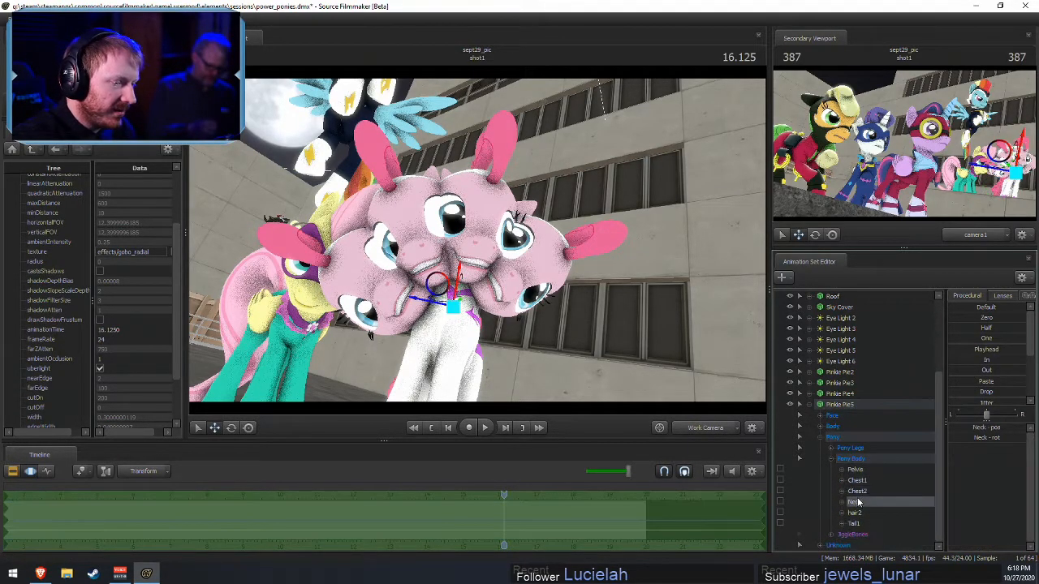
drag(485, 318, 496, 341)
drag(447, 301, 452, 305)
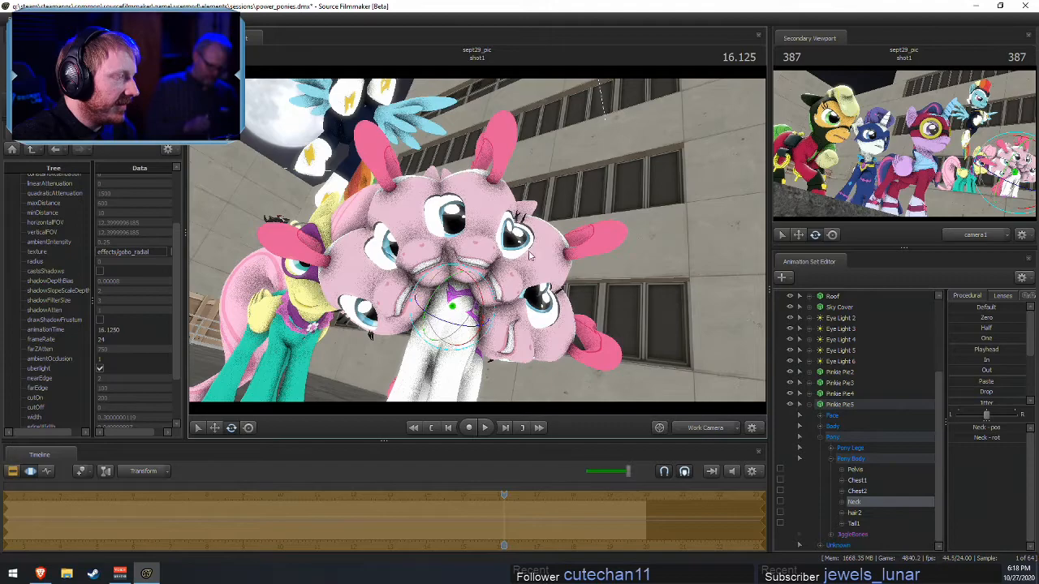
alt+drag(531, 254, 475, 261)
key(w)
drag(445, 293, 437, 286)
drag(534, 271, 479, 245)
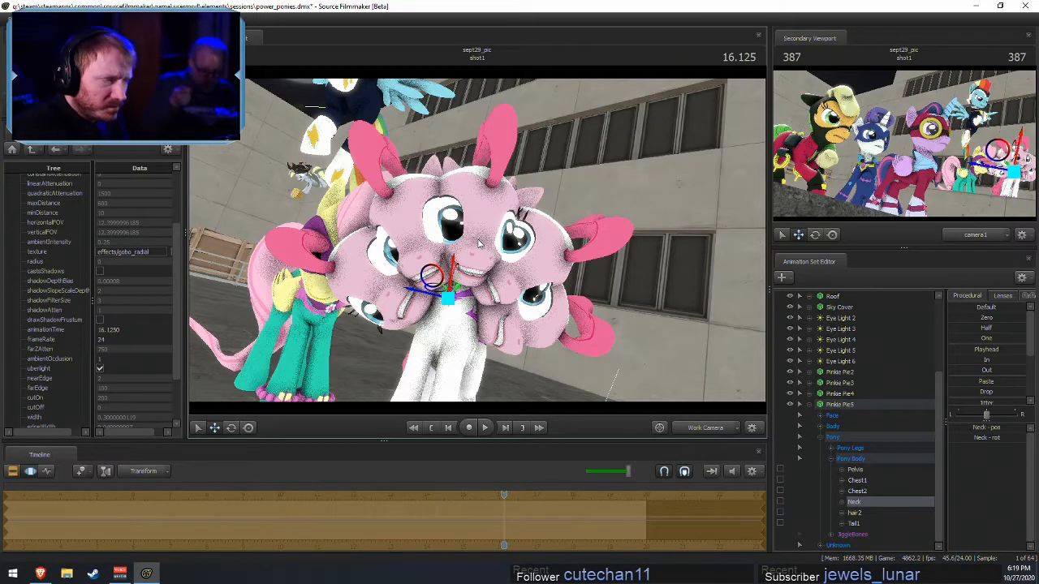
alt+drag(530, 276, 499, 256)
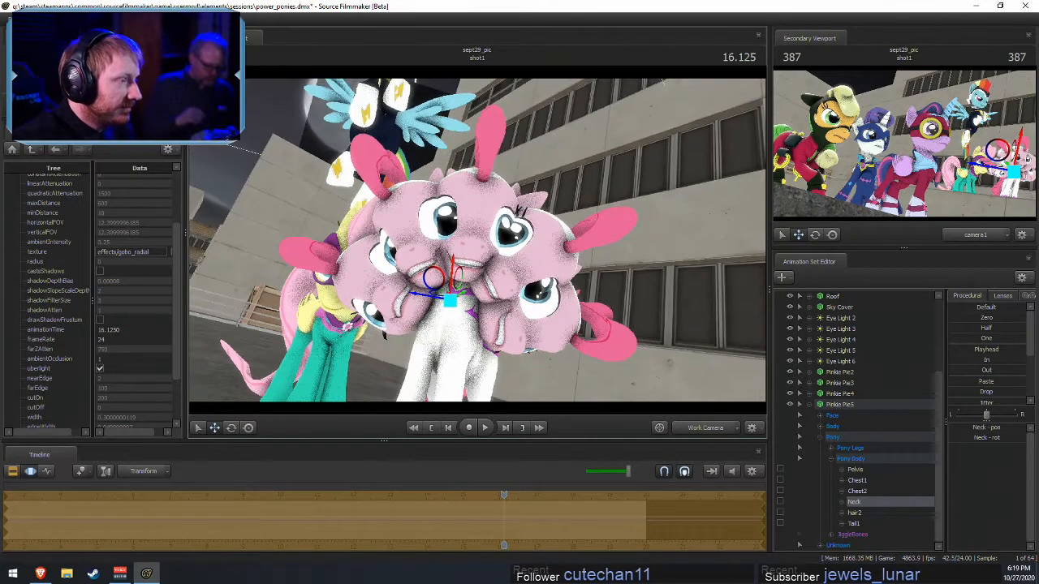
click(821, 437)
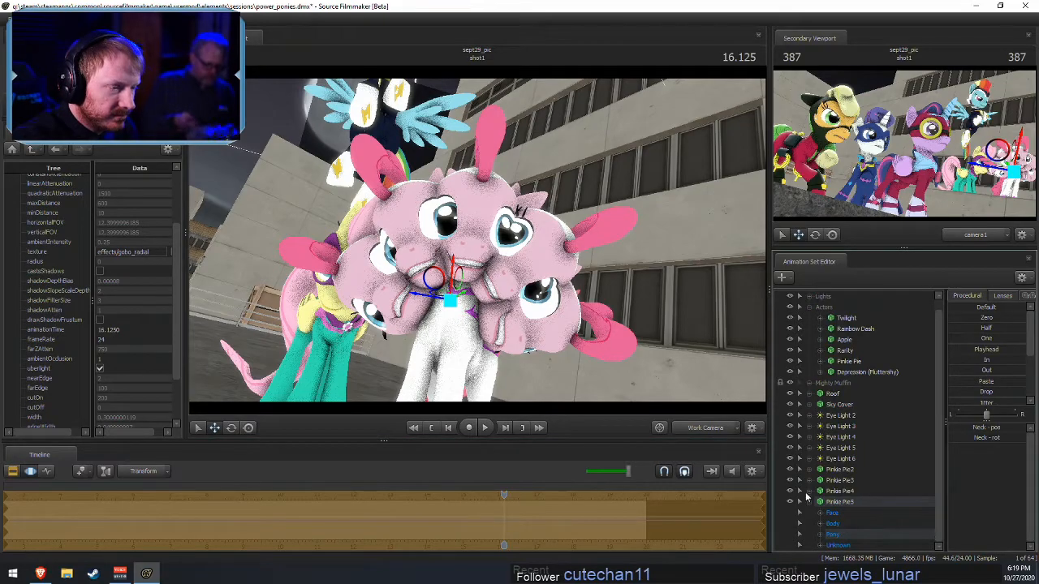
- Collapse and reopen the Pinkie Pie4 and Pinkie Pie5 hierarchies and select the Neck bone's rotation control of Pinkie Pie5
click(809, 501)
click(809, 502)
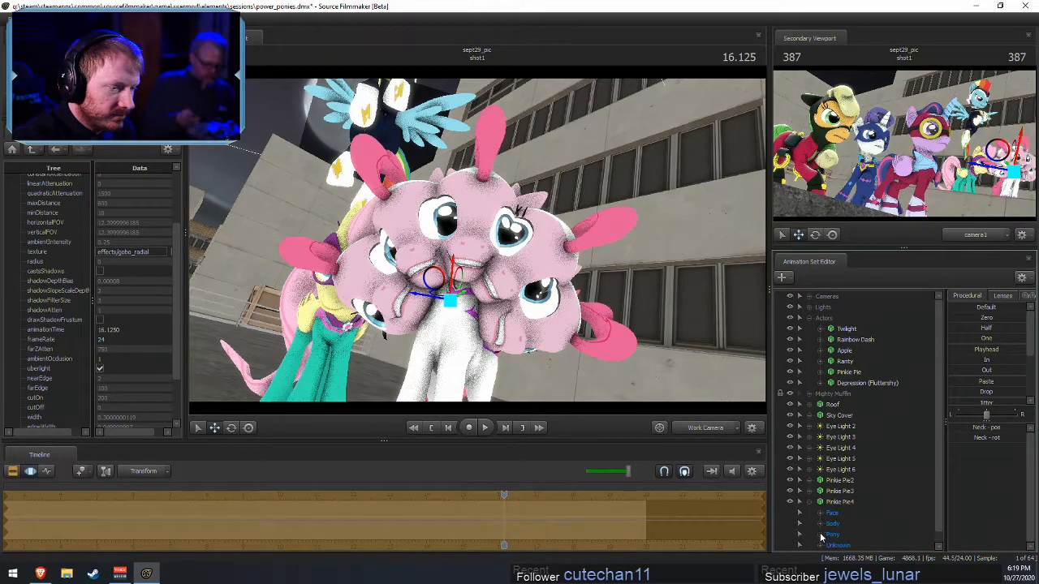
scroll(823, 538, down, 1)
click(810, 546)
scroll(809, 546, down, 2)
click(821, 535)
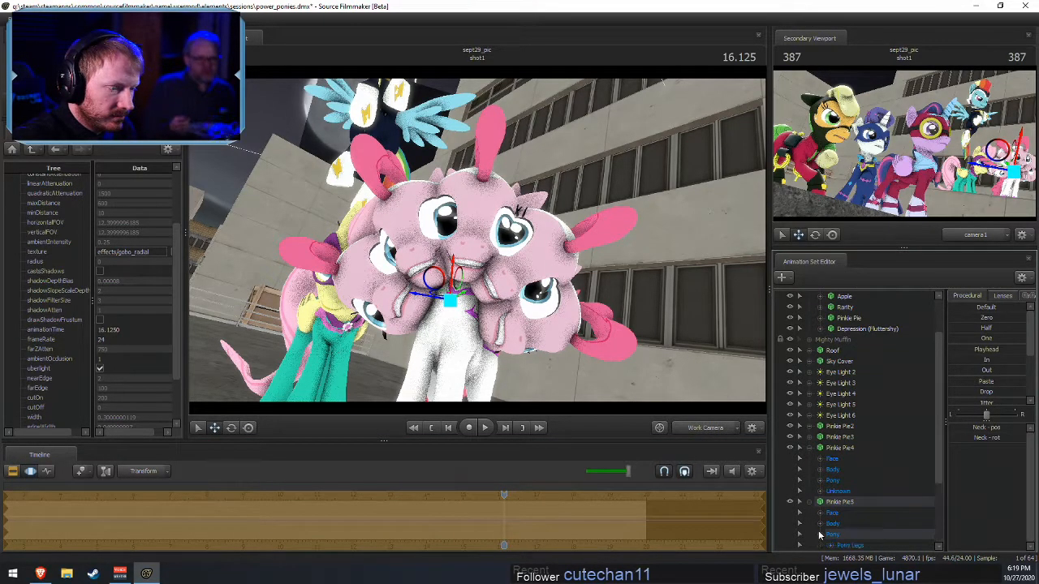
scroll(854, 546, down, 3)
click(841, 502)
click(863, 524)
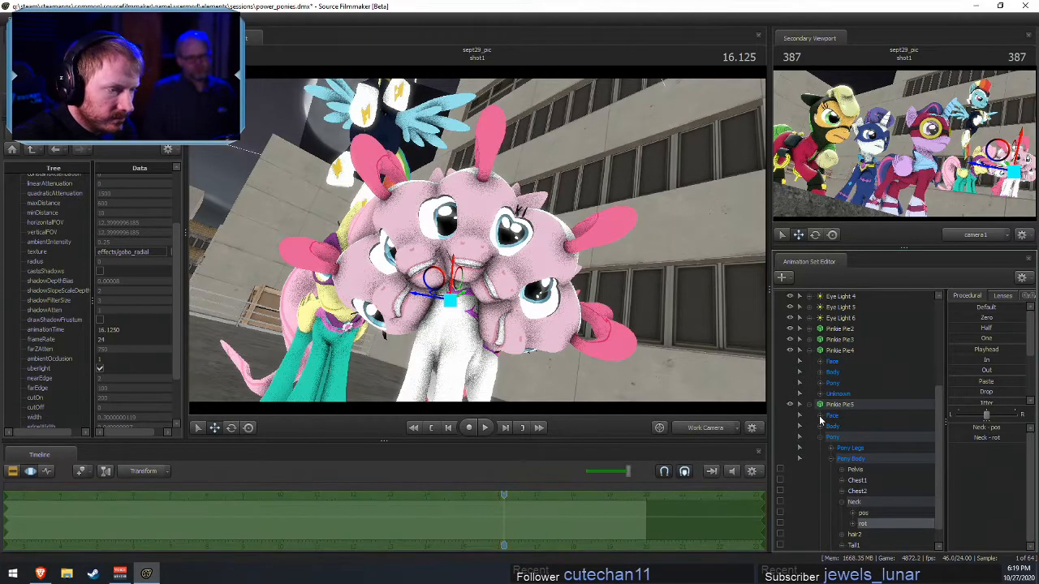
- Add the Neck rotation controls of Pinkie Pie4 and Pinkie Pie3 to the selection
click(820, 382)
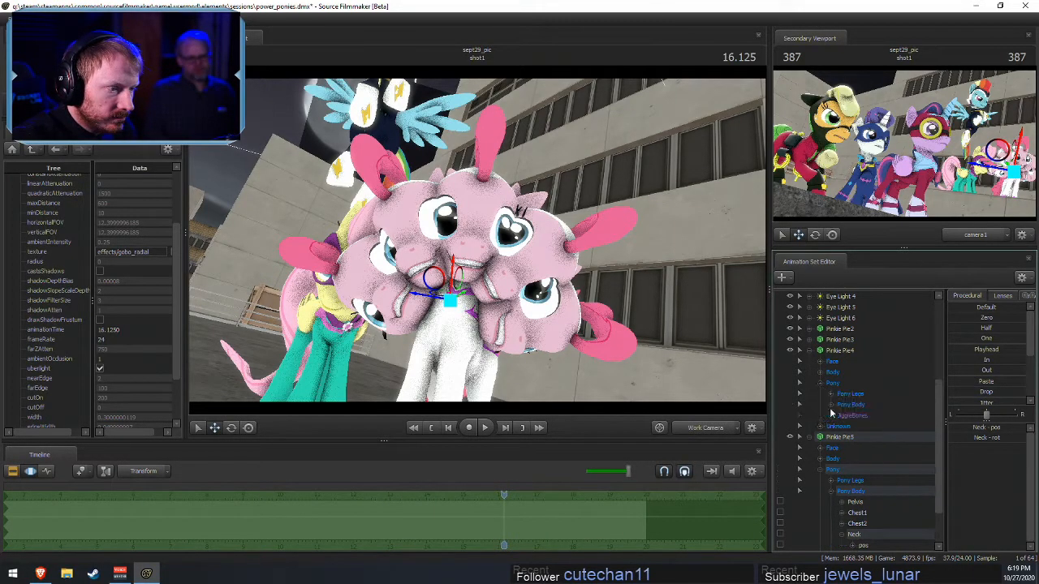
click(830, 404)
click(843, 449)
click(863, 469)
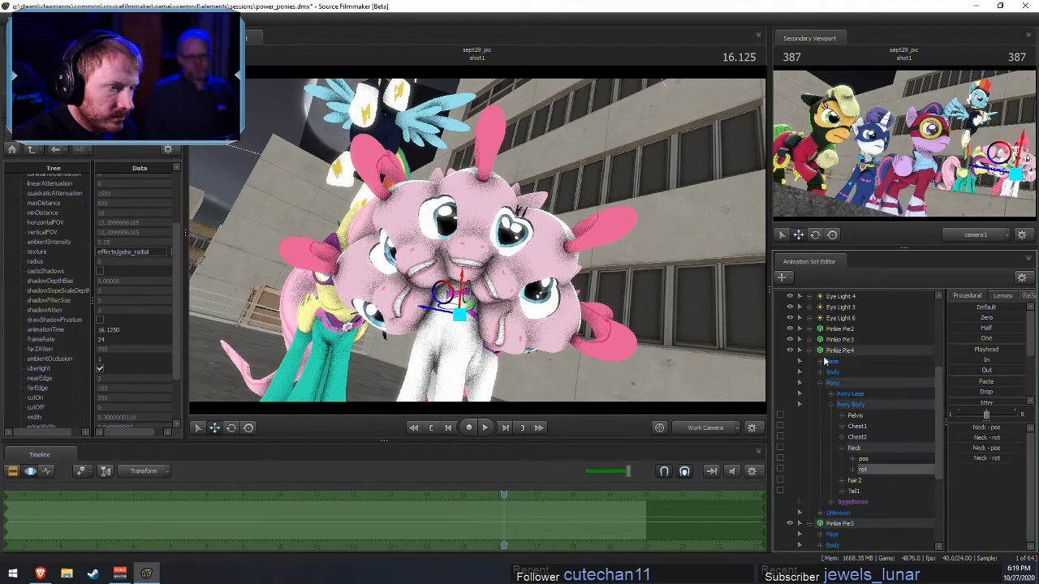
click(809, 339)
click(820, 373)
click(830, 394)
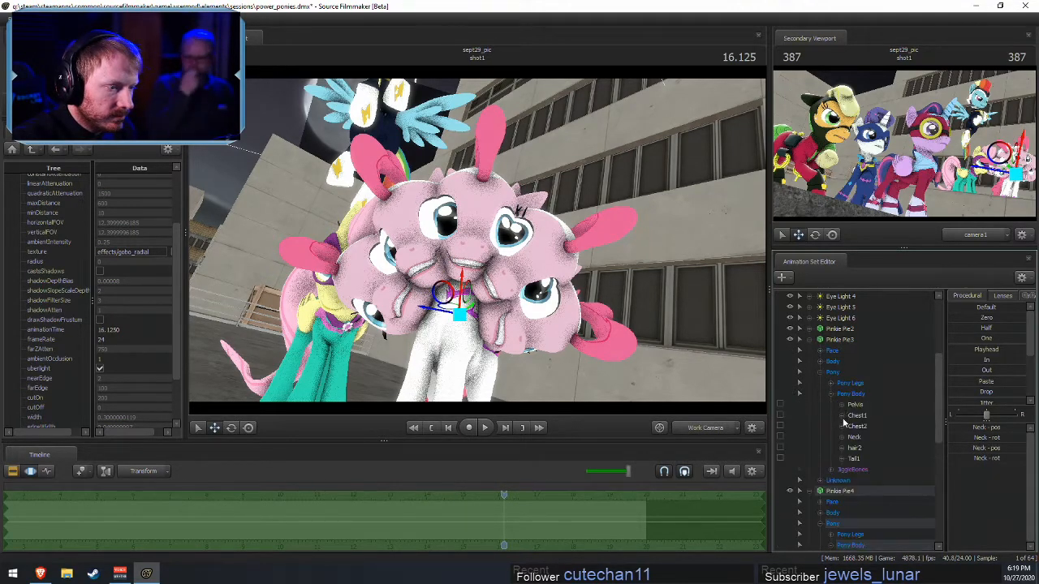
click(841, 436)
click(862, 459)
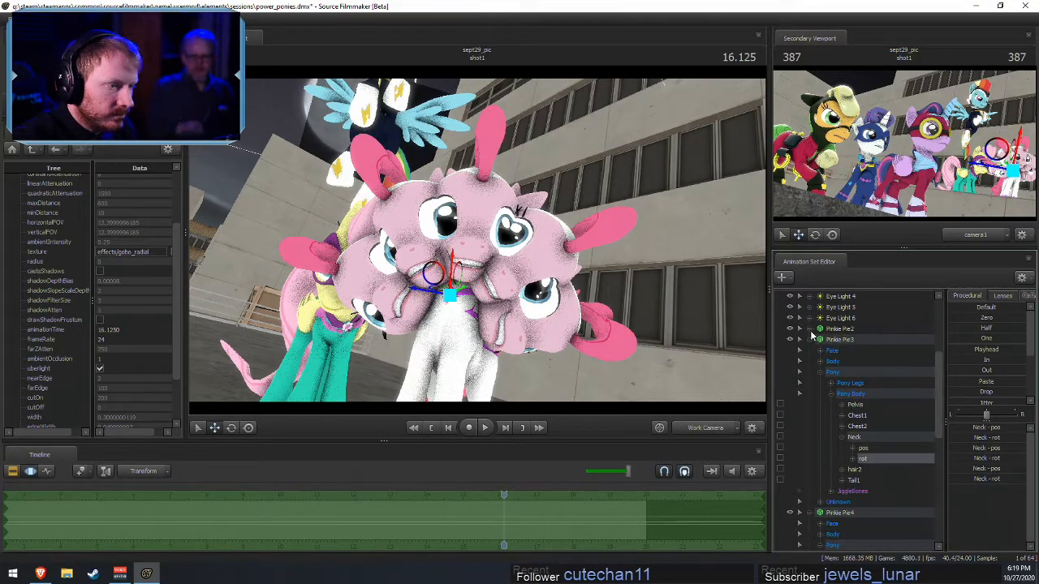
- Extend the selection with the Neck rotation controls of Pinkie Pie2 and the original Pinkie Pie
click(809, 329)
click(821, 361)
click(830, 383)
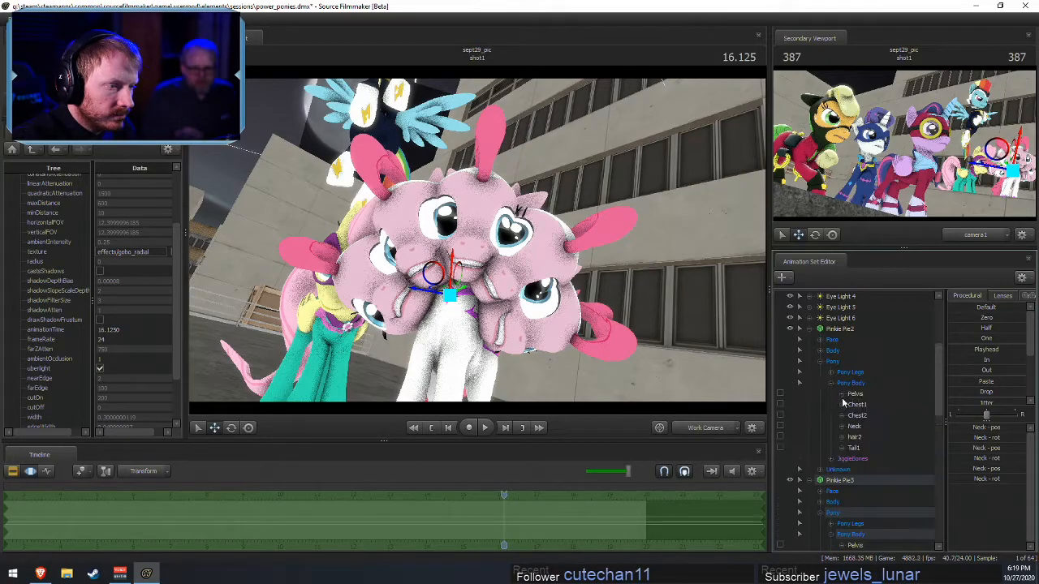
click(841, 426)
click(862, 448)
scroll(860, 440, up, 5)
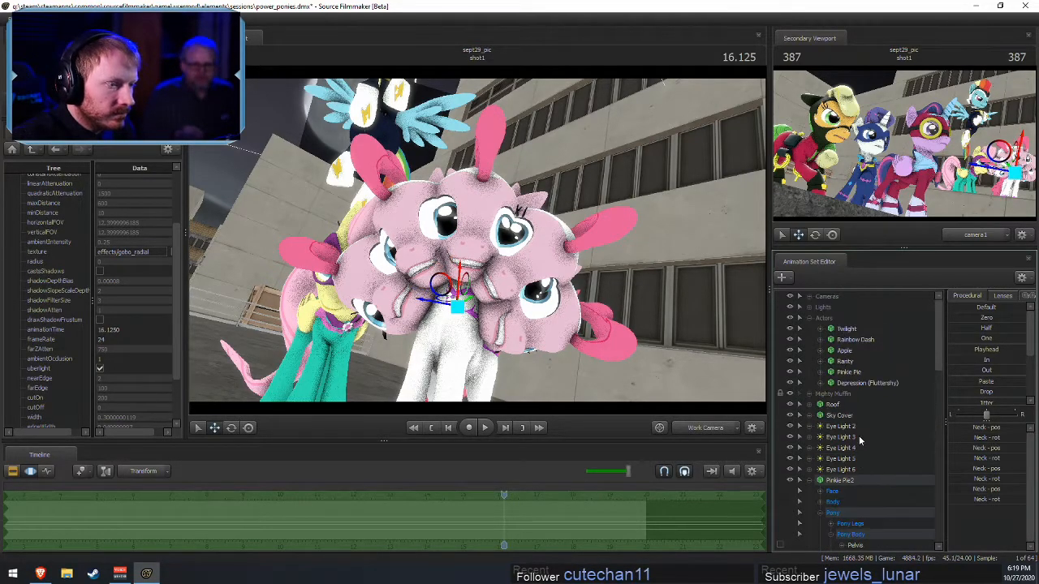
click(820, 373)
click(831, 405)
click(840, 426)
click(852, 469)
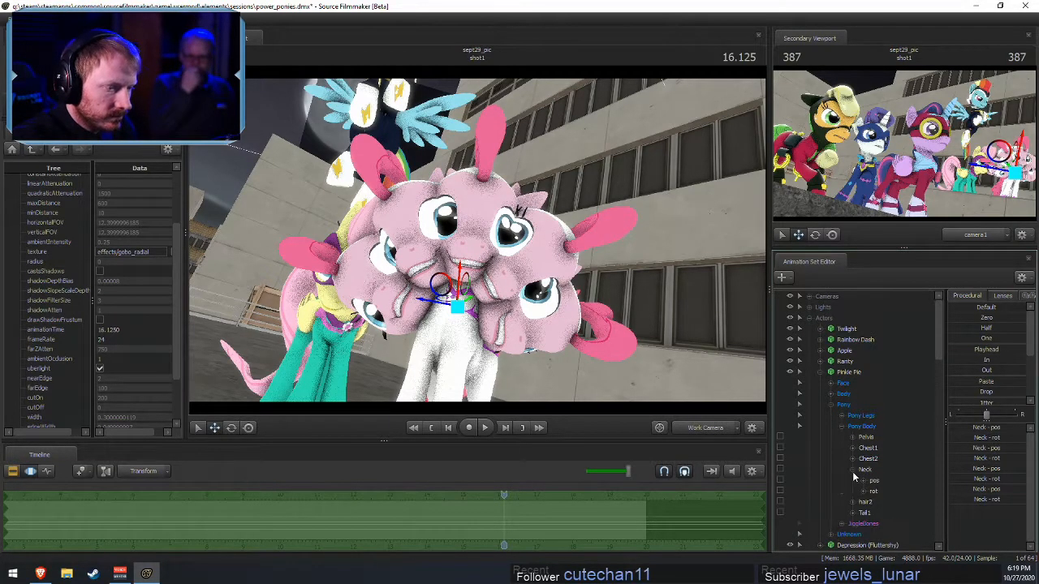
- Set a time selection from about 9.4 to 19.3 seconds and apply partial Jitter to all selected neck rotations
shift+drag(259, 528, 620, 547)
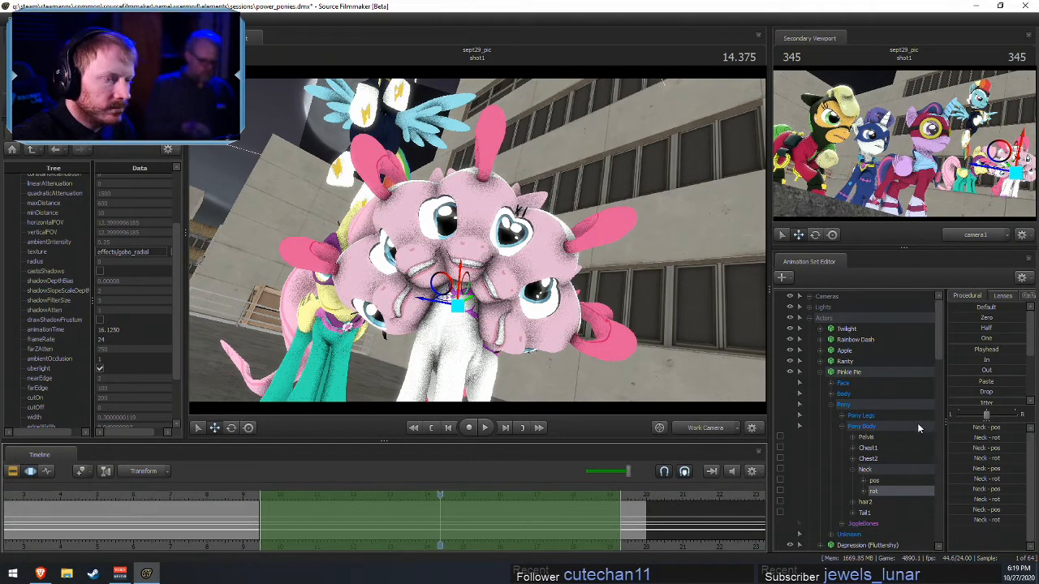
scroll(986, 363, down, 2)
drag(966, 339, 995, 339)
- Play back the jittered heads several times, including up close, to check the neck motion
key(space)
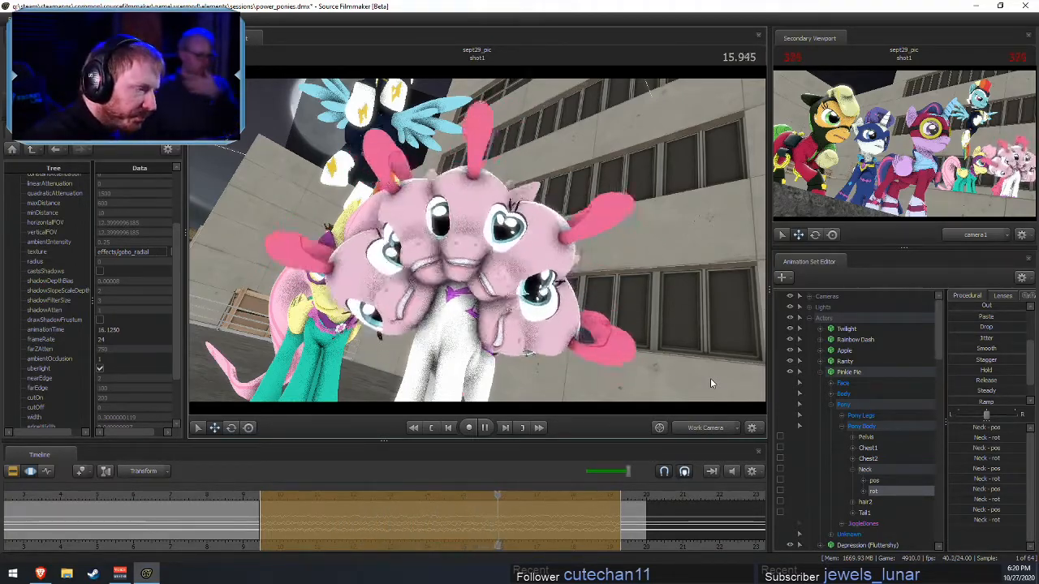
key(j)
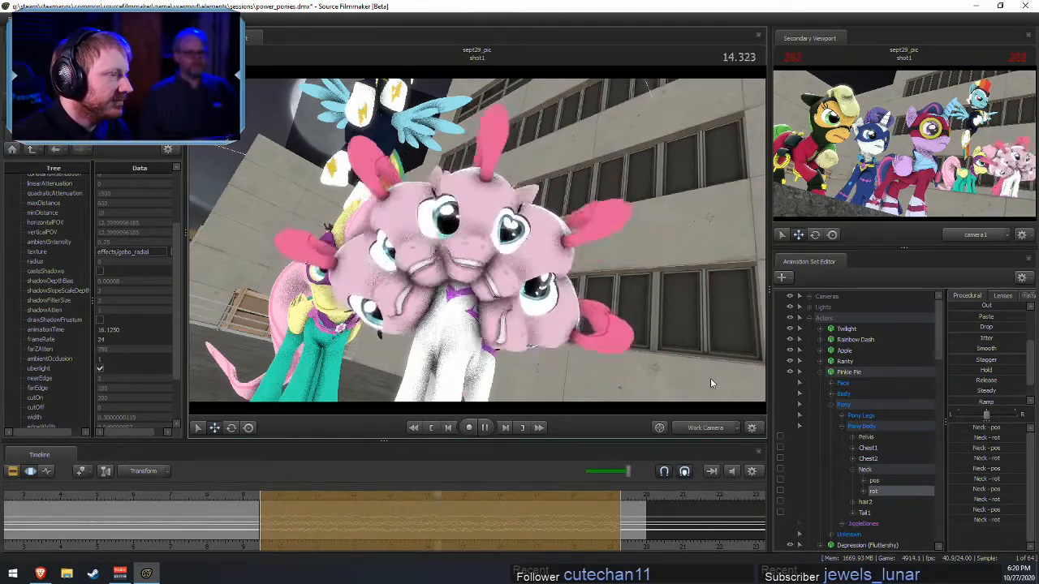
key(space)
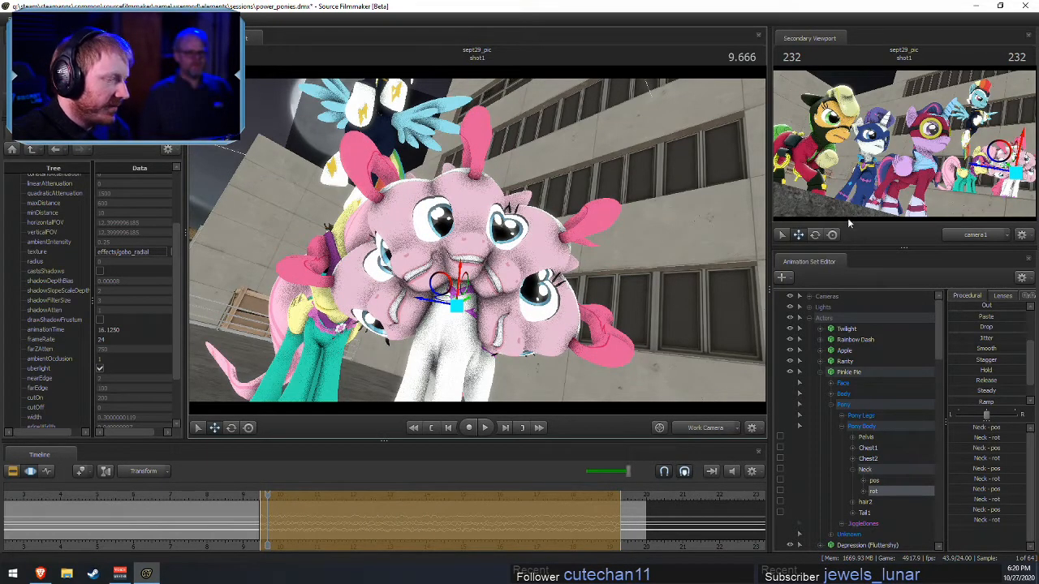
key(space)
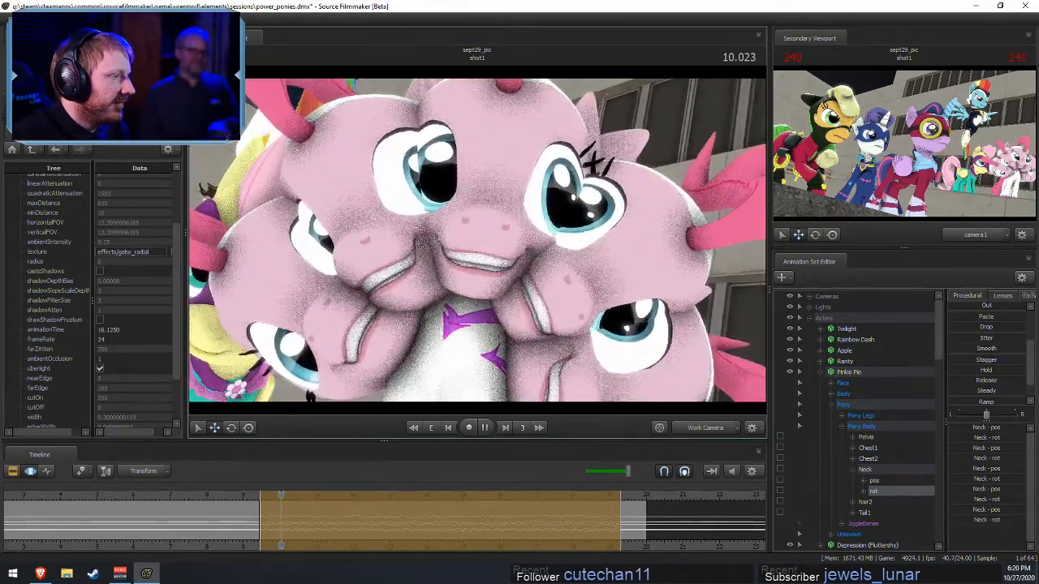
key(space)
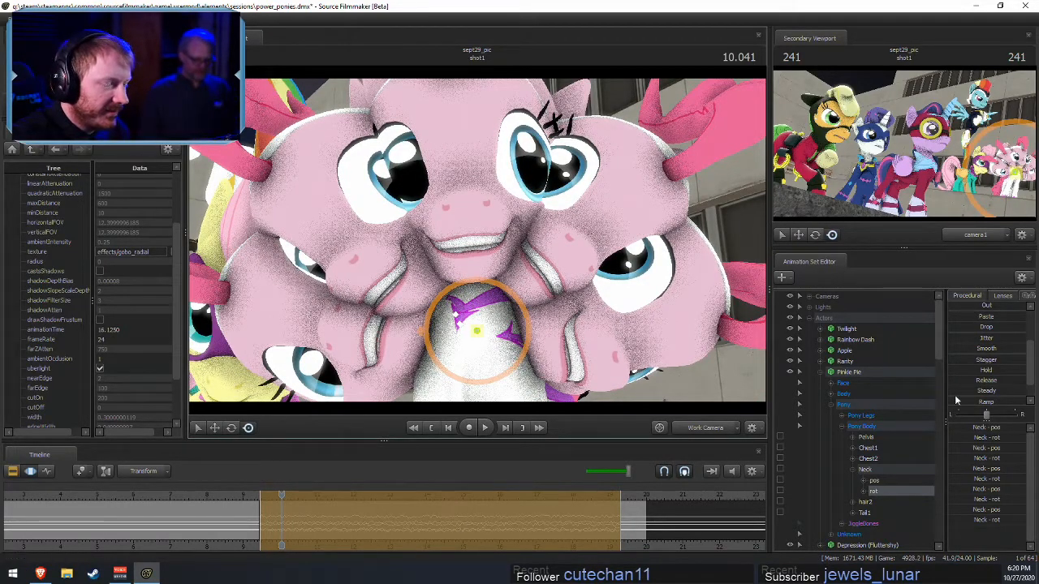
key(space)
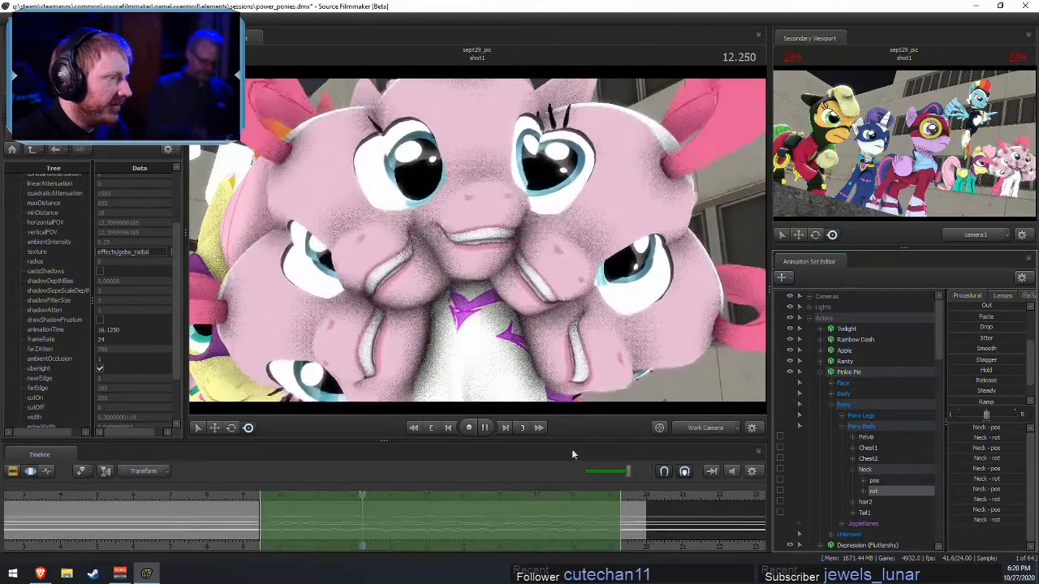
key(space)
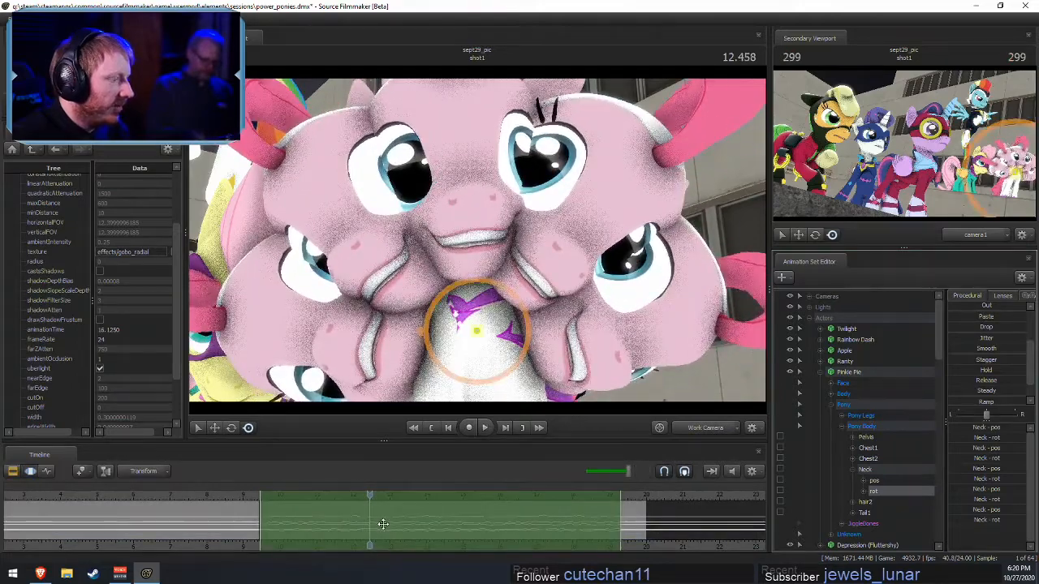
- Collapse the Pinkie Pie hierarchies, select Pinkie Pie2, Pinkie Pie4 and Pinkie Pie5 in turn, and nudge the time selection slightly for Pinkie Pie4
click(881, 481)
click(821, 372)
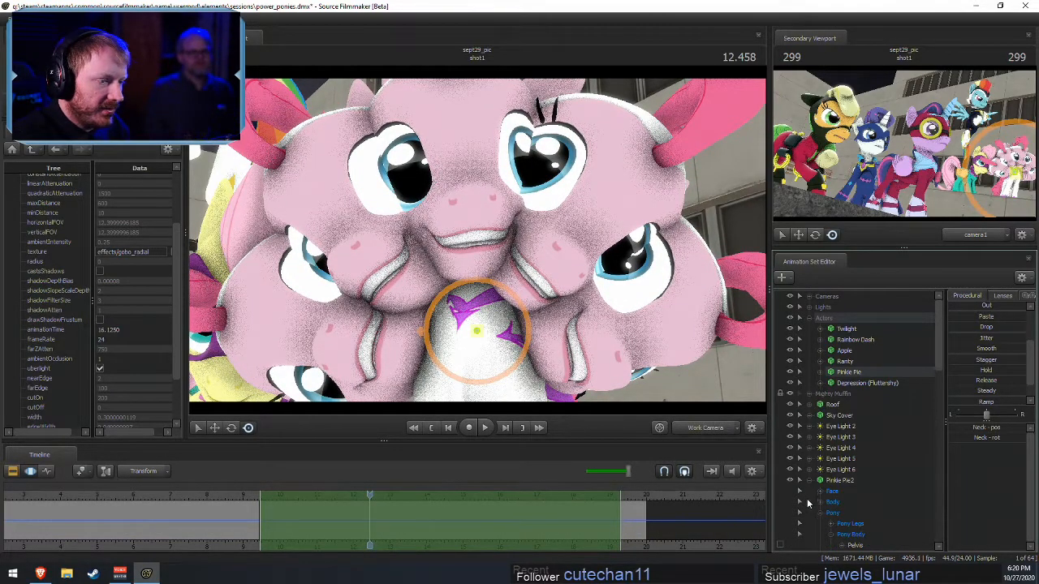
click(809, 503)
click(839, 480)
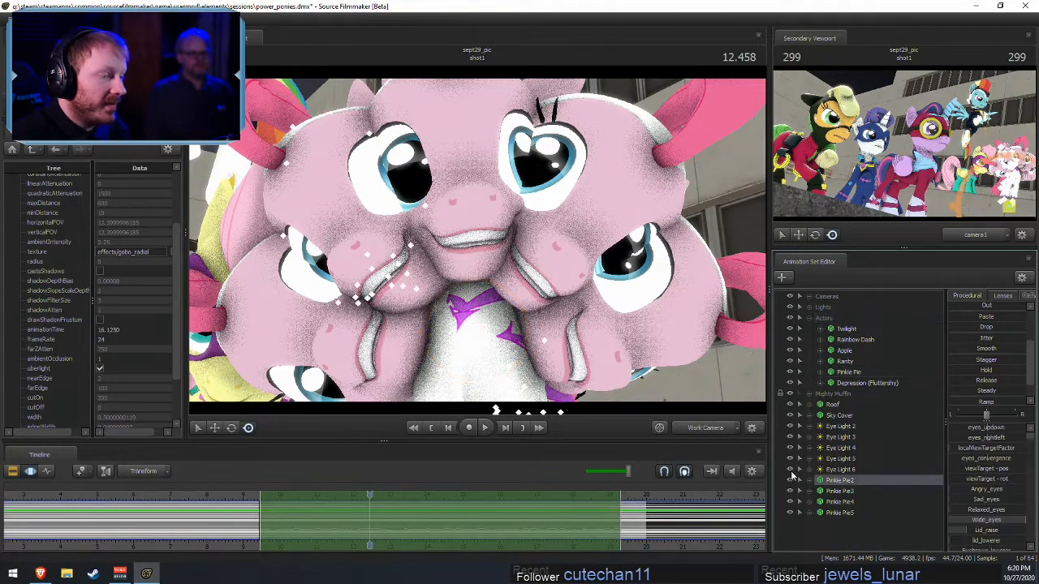
click(841, 501)
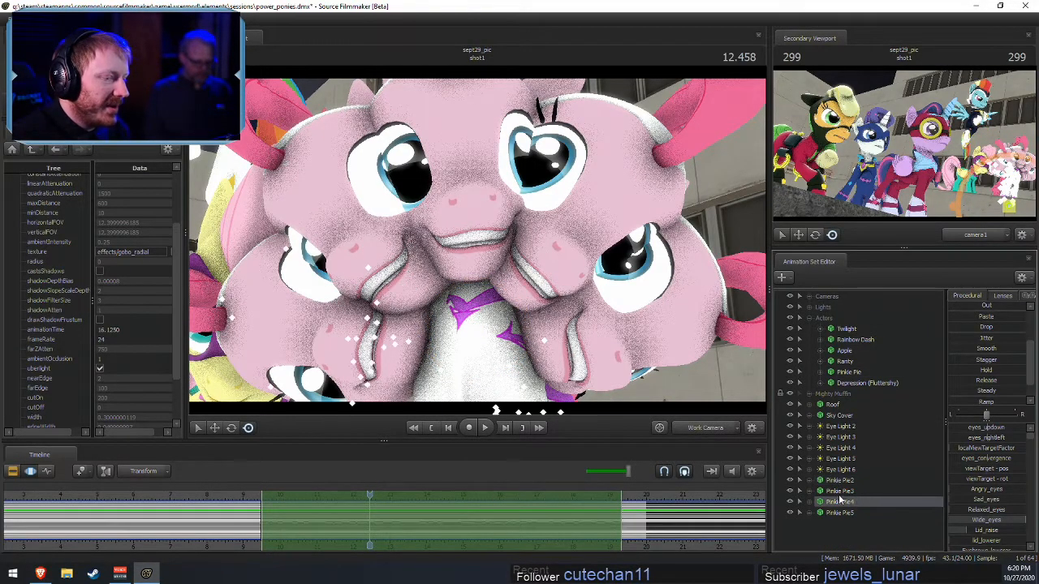
drag(432, 523, 431, 523)
click(905, 513)
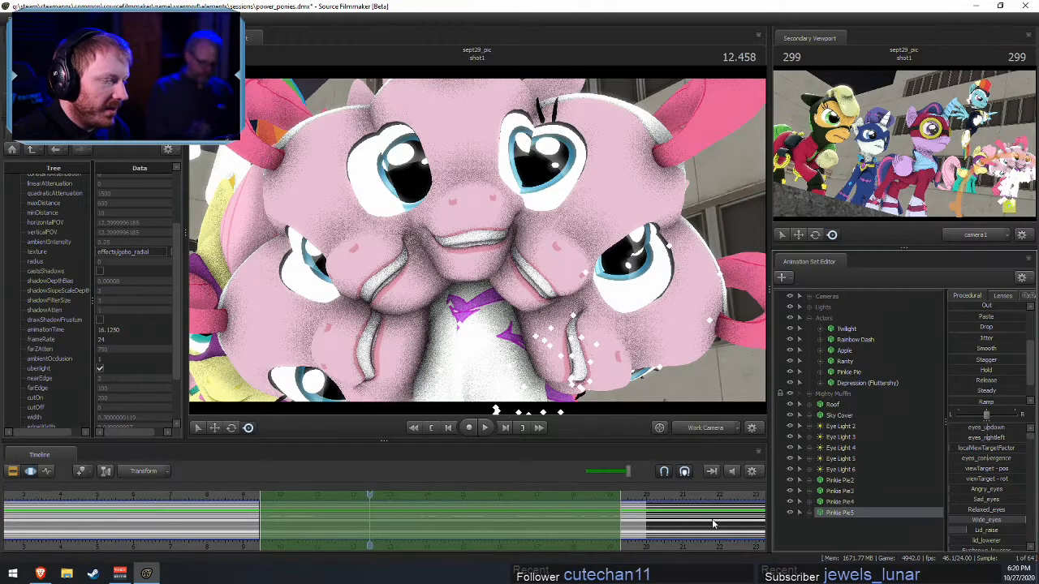
- Play the shot from about 10 seconds to its end in the Clip Editor to review the heads' movement
key(F2)
click(286, 496)
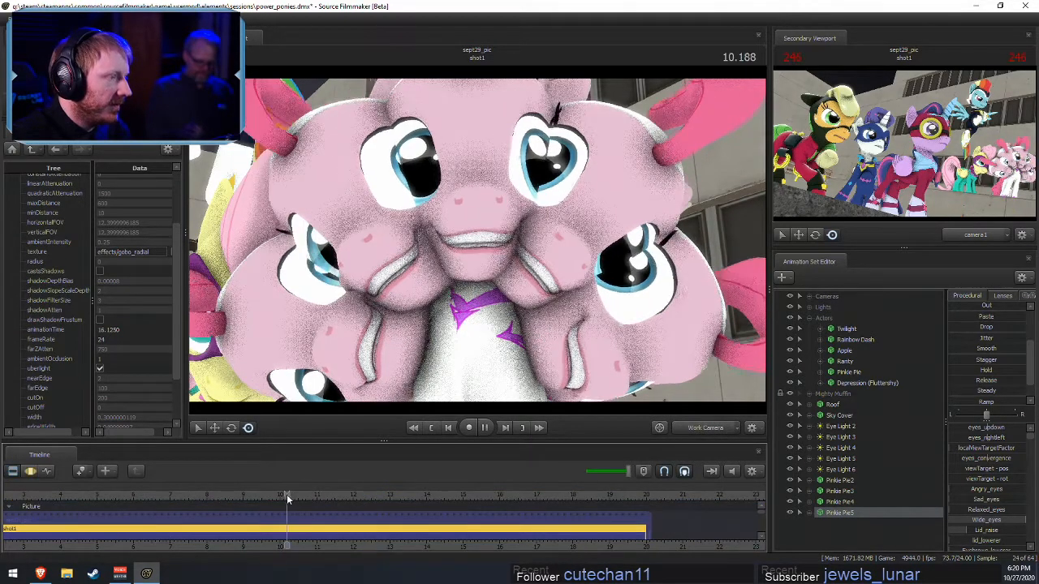
key(space)
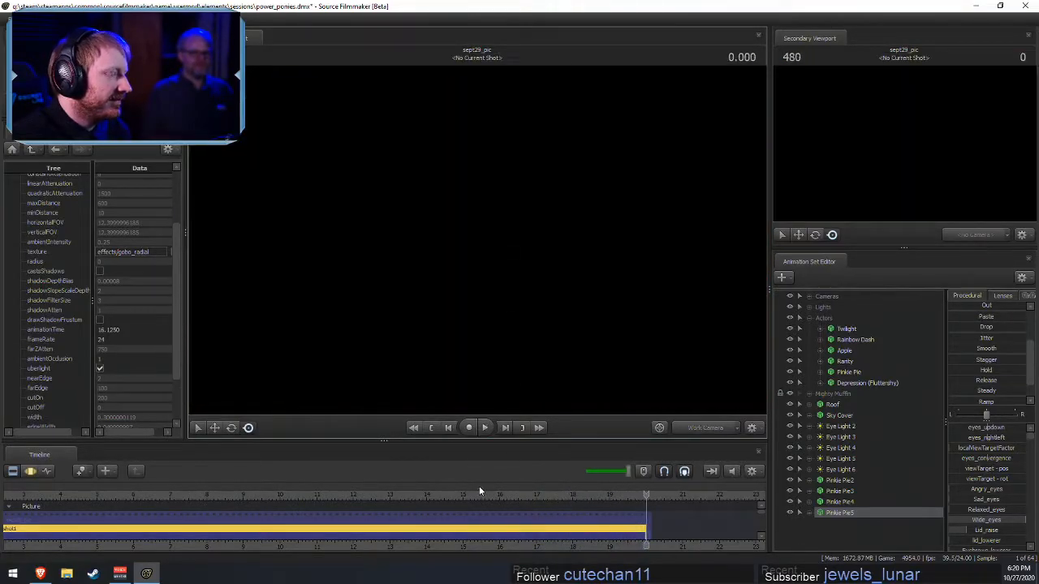
- At 9.375 seconds, partially paste the original Pinkie Pie's pose onto Pinkie Pie2 through Pinkie Pie5 with the Paste preset
key(F3)
drag(452, 506, 257, 505)
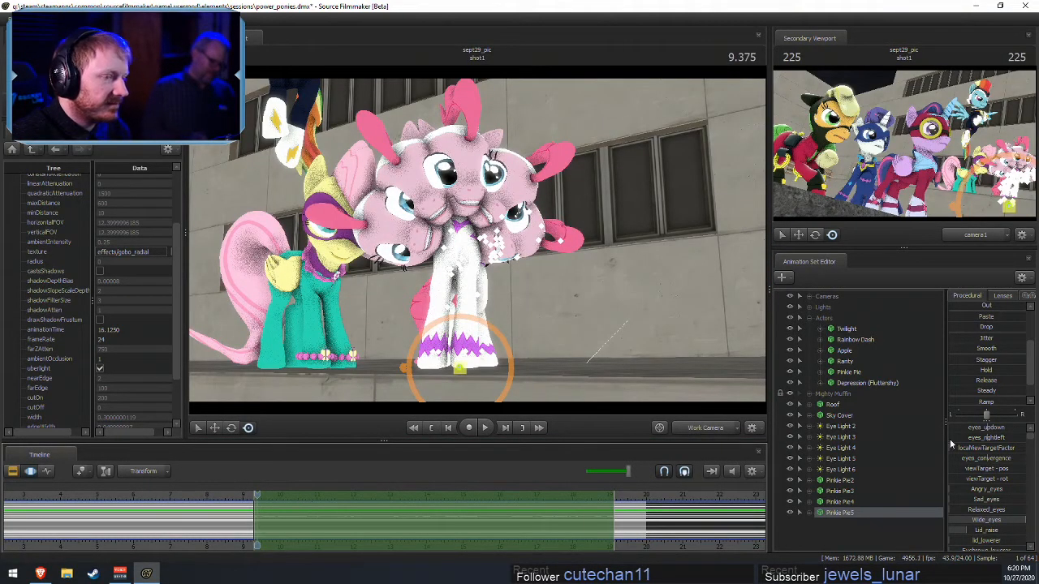
click(844, 371)
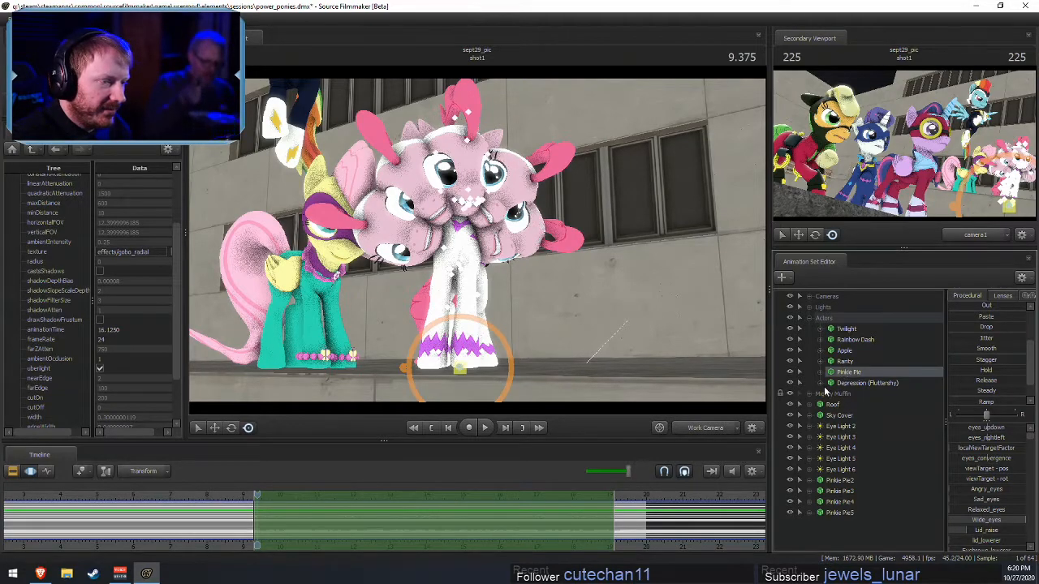
click(840, 480)
shift+click(839, 513)
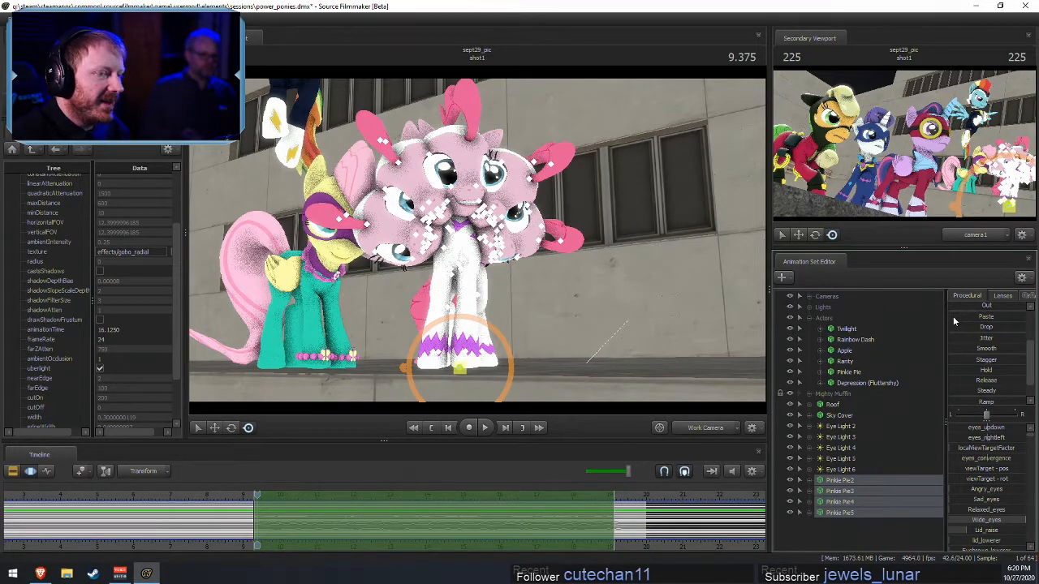
drag(953, 315, 984, 316)
- Inspect the blended heads up close and next to the yellow-faced pony in the Clip Editor
key(F2)
alt+drag(567, 296, 521, 292)
key(w)
drag(484, 262, 477, 244)
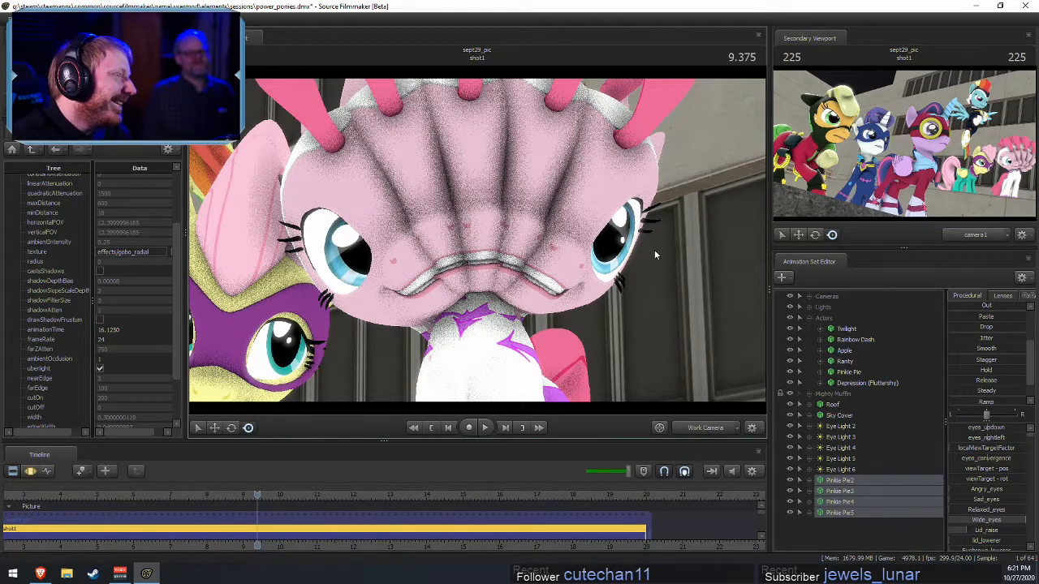
drag(576, 284, 471, 333)
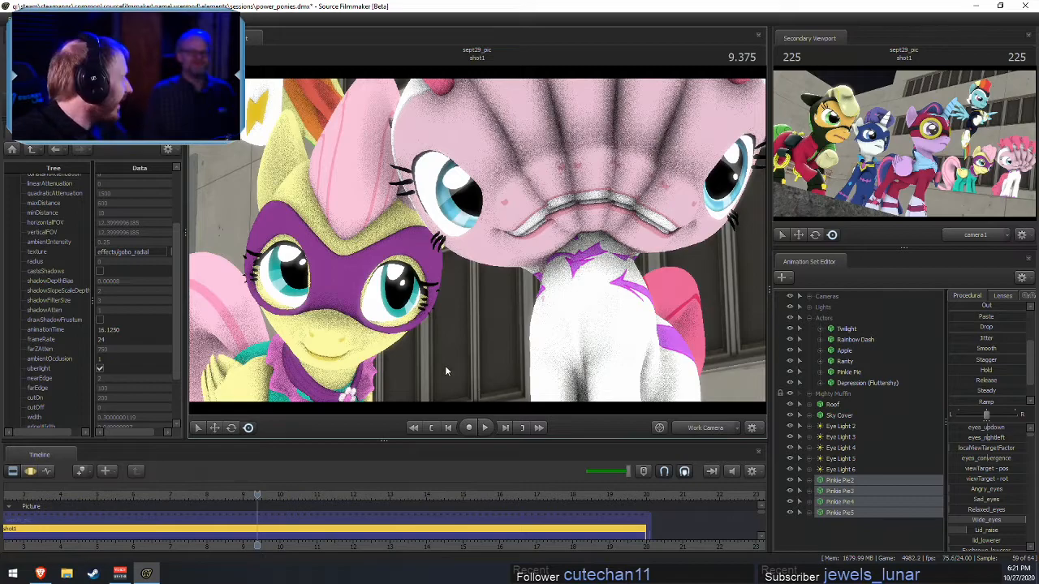
drag(633, 317, 724, 276)
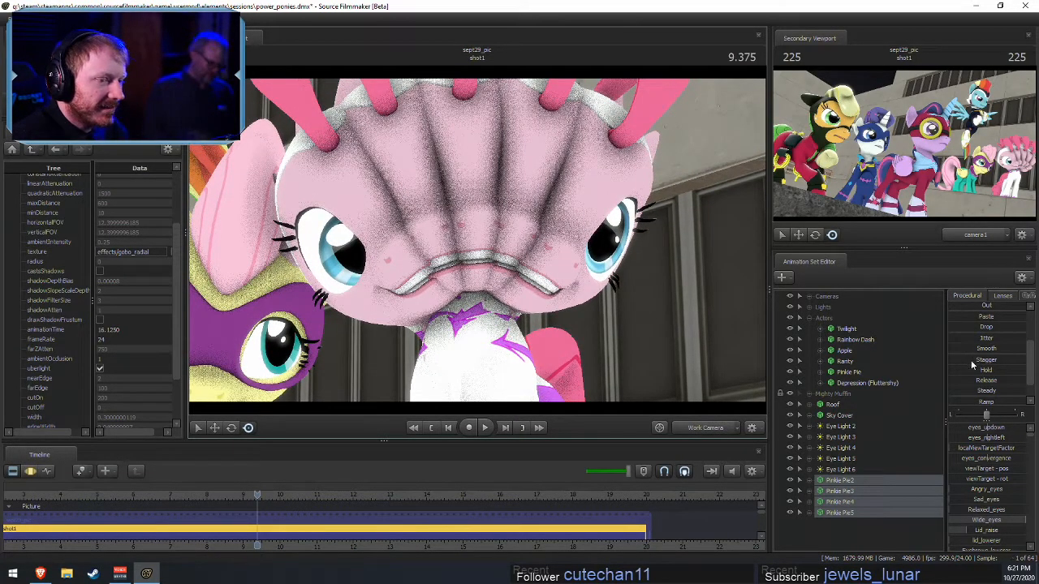
- Blend Pinkie Pie2 through Pinkie Pie5 further toward the original's pose with the Paste preset and check the merged face
scroll(959, 329, up, 1)
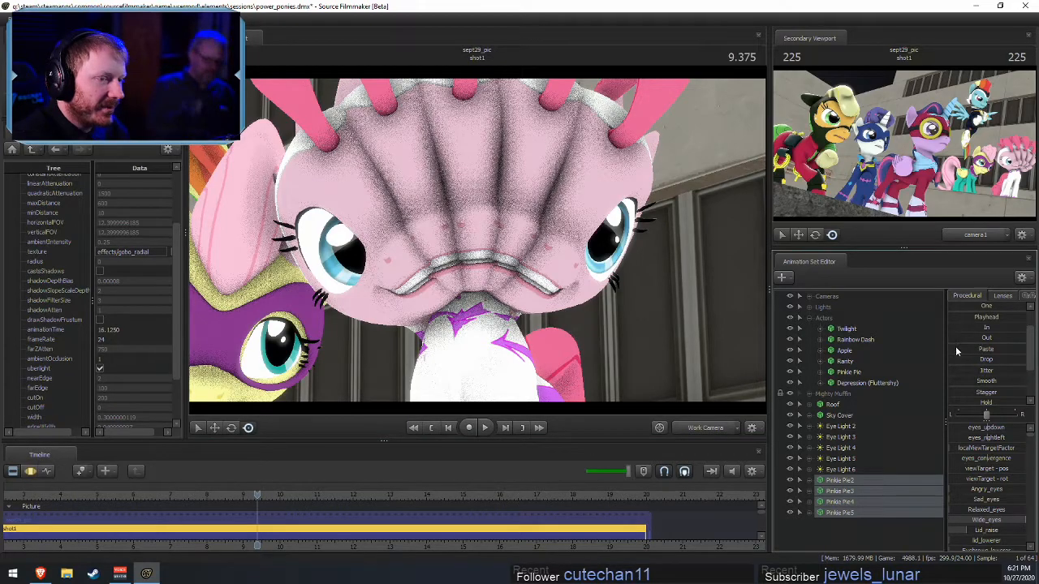
key(F3)
drag(956, 348, 1005, 349)
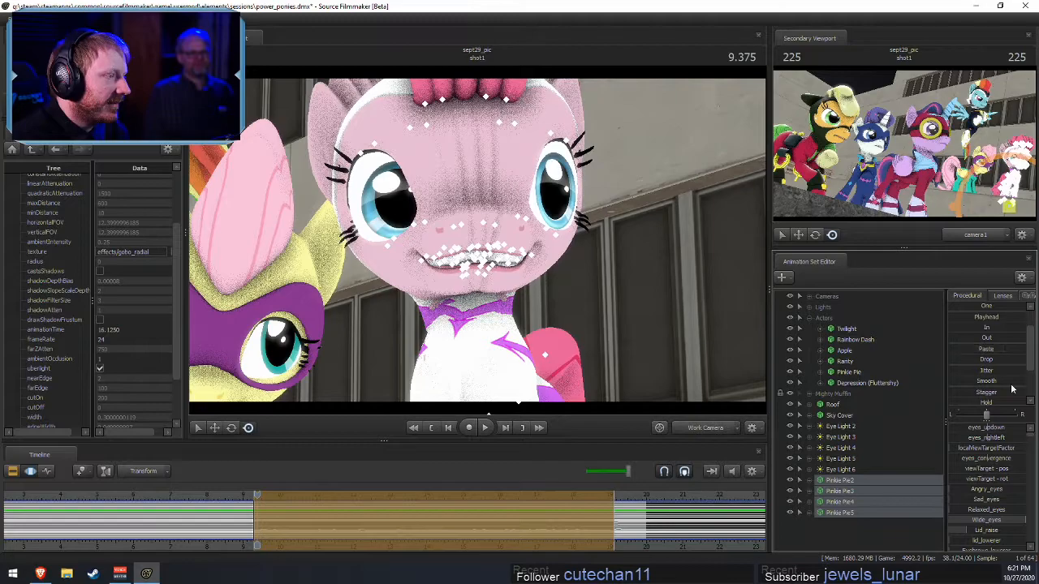
key(F2)
mouse_move(487, 246)
alt+mouse_down()
mouse_move(528, 245)
mouse_move(487, 245)
alt+mouse_up()
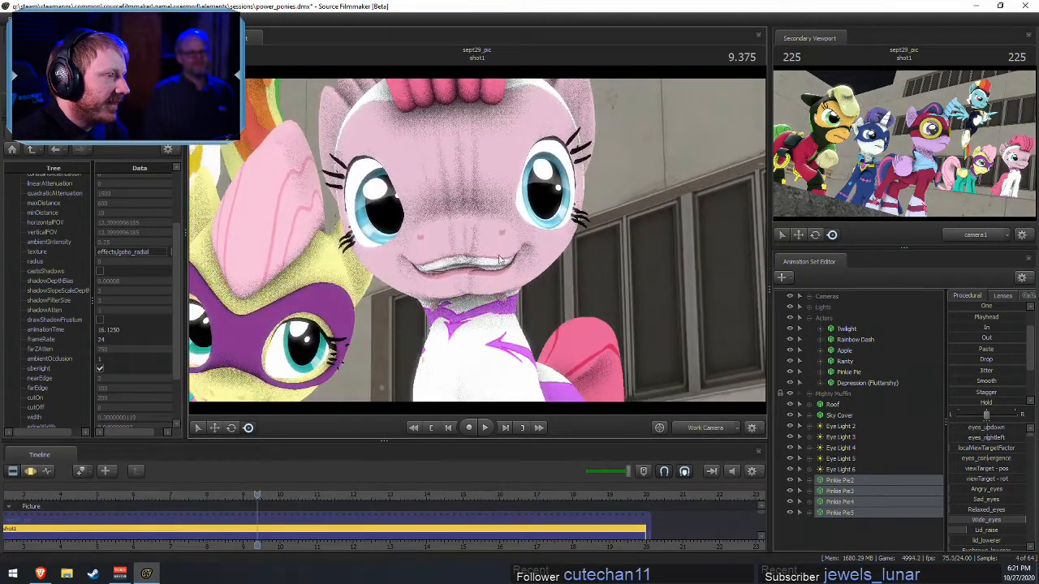
- Select the Neck bone of Pinkie Pie5 in the Motion Editor and rotate it slightly
click(815, 513)
click(809, 513)
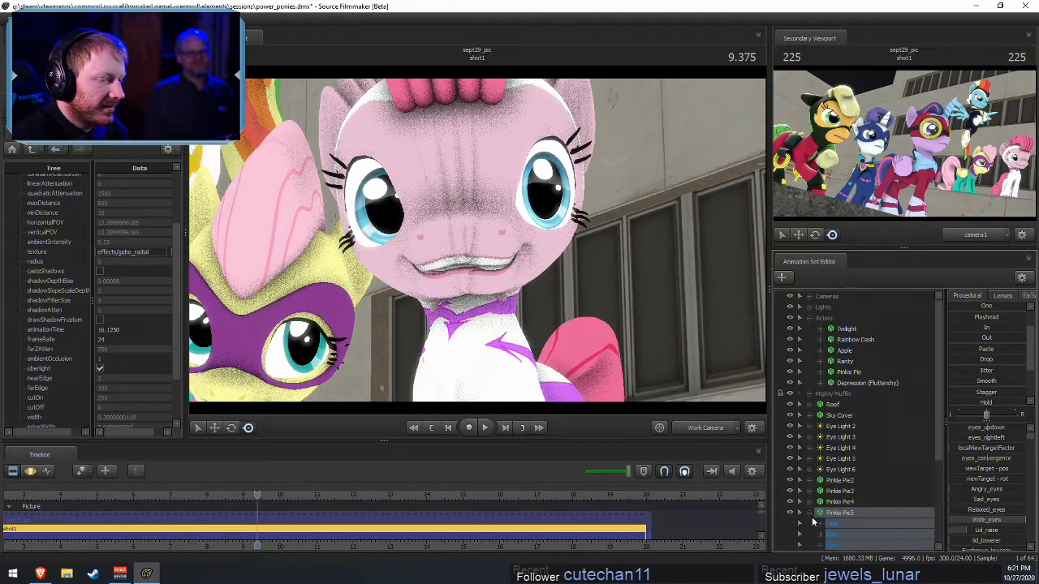
scroll(823, 534, down, 4)
click(886, 489)
click(874, 482)
key(F3)
key(e)
drag(470, 333, 469, 332)
mouse_move(498, 286)
alt+mouse_down()
mouse_move(540, 288)
mouse_move(505, 286)
alt+mouse_up()
drag(492, 344, 505, 338)
key(w)
drag(505, 308, 504, 272)
key(a)
key(s)
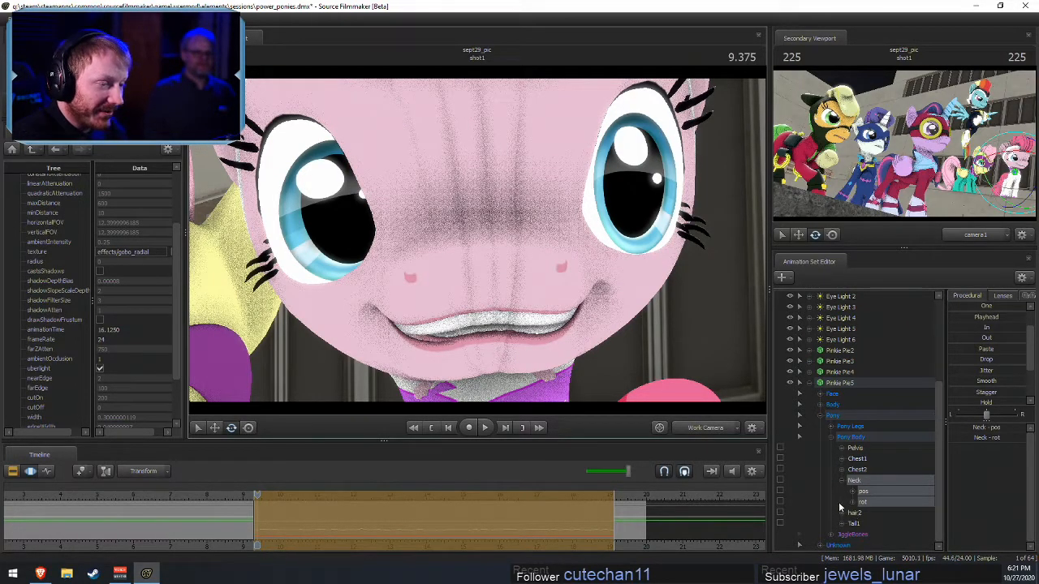
- Select the jaw.open control under the Lower Face group of Pinkie Pie5
click(819, 394)
click(830, 416)
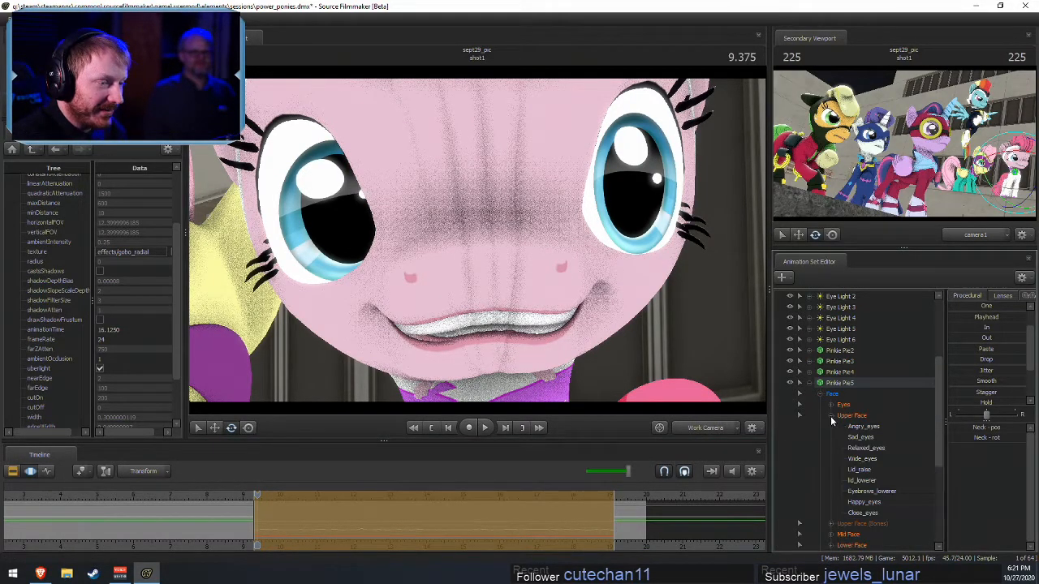
scroll(848, 451, down, 1)
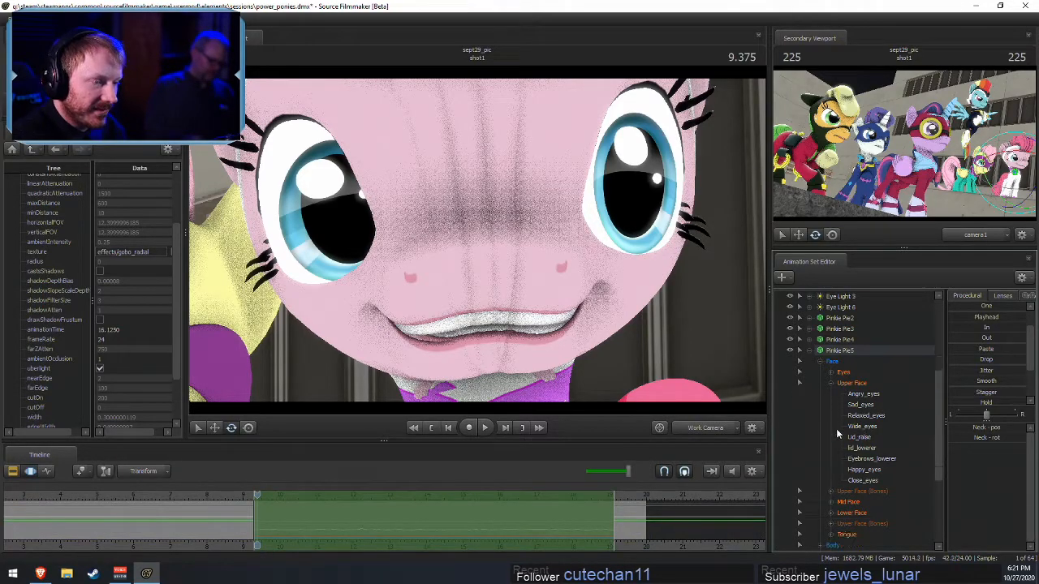
click(830, 384)
click(830, 414)
click(860, 426)
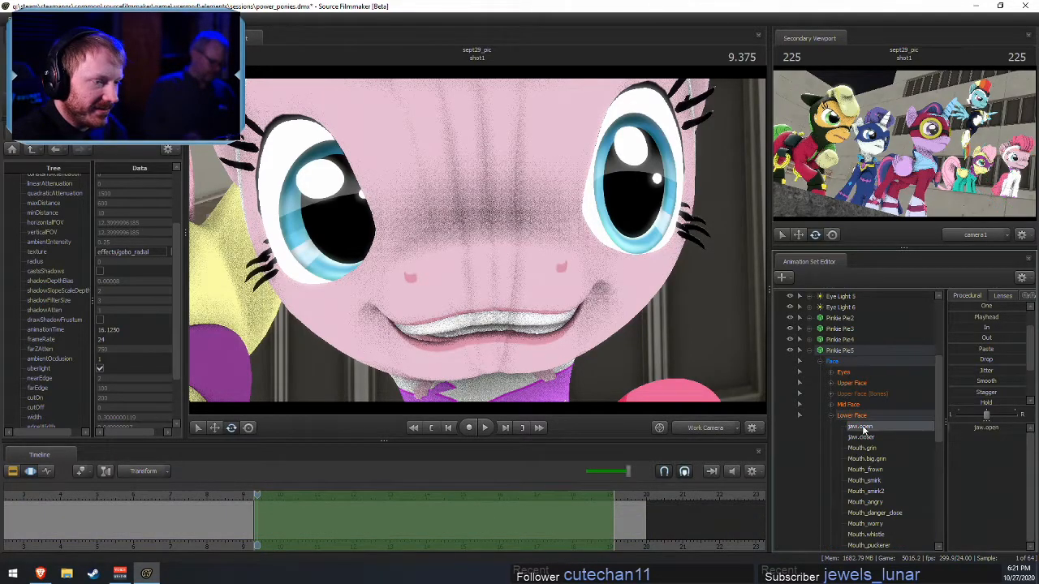
- Add the jaw.open control of Pinkie Pie4 to the selection and collapse its control tree
click(811, 351)
click(800, 513)
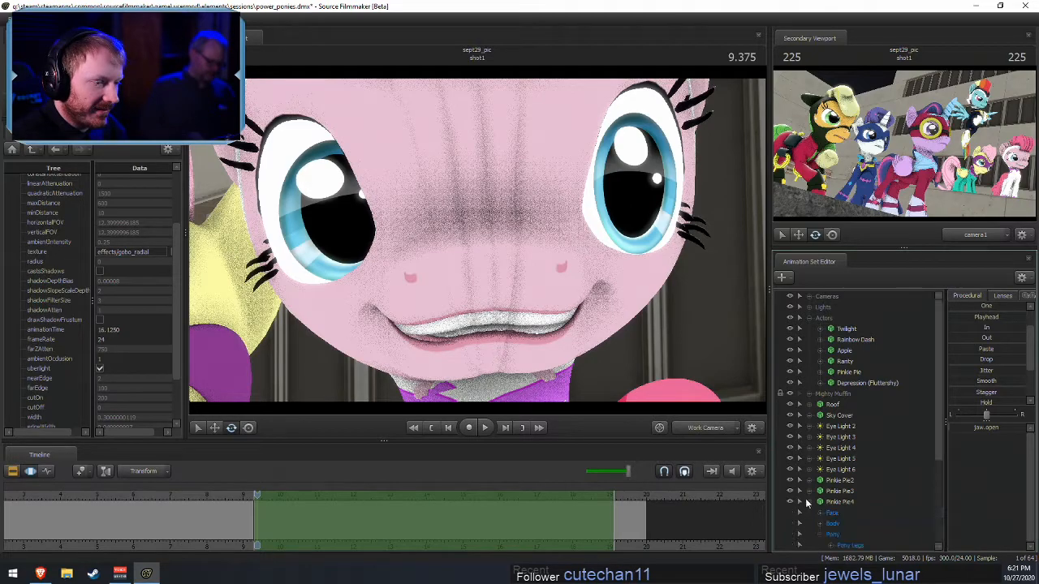
scroll(833, 532, down, 2)
click(831, 502)
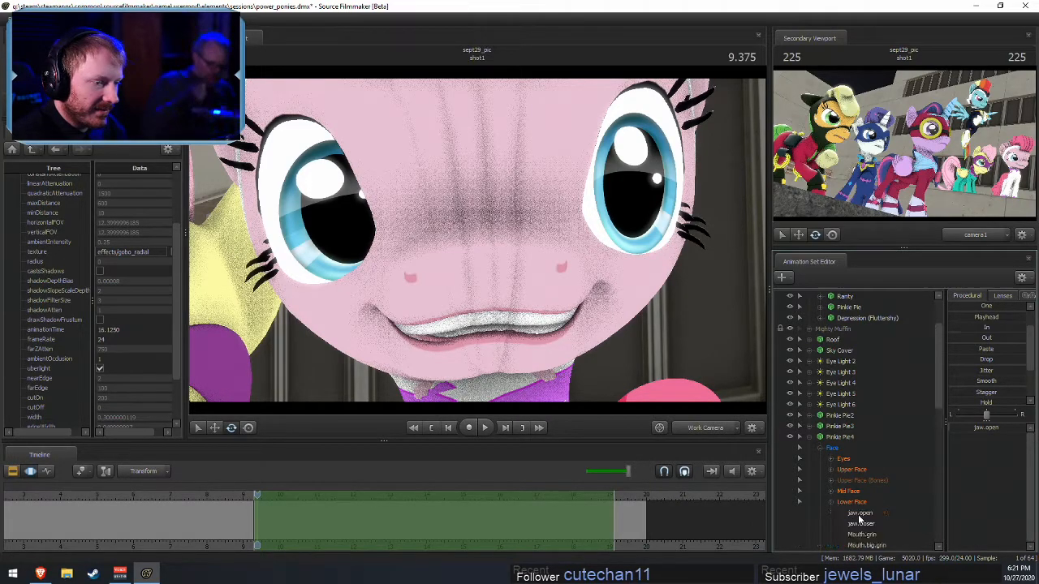
click(857, 513)
click(810, 437)
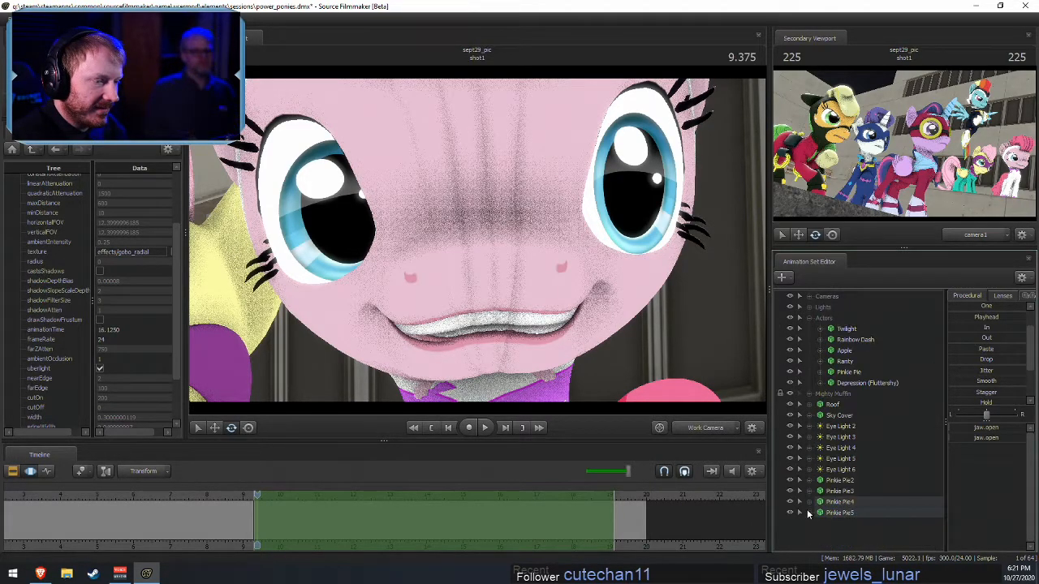
- Add the jaw.open controls of Pinkie Pie2 and Pinkie Pie3 to the selection
click(806, 483)
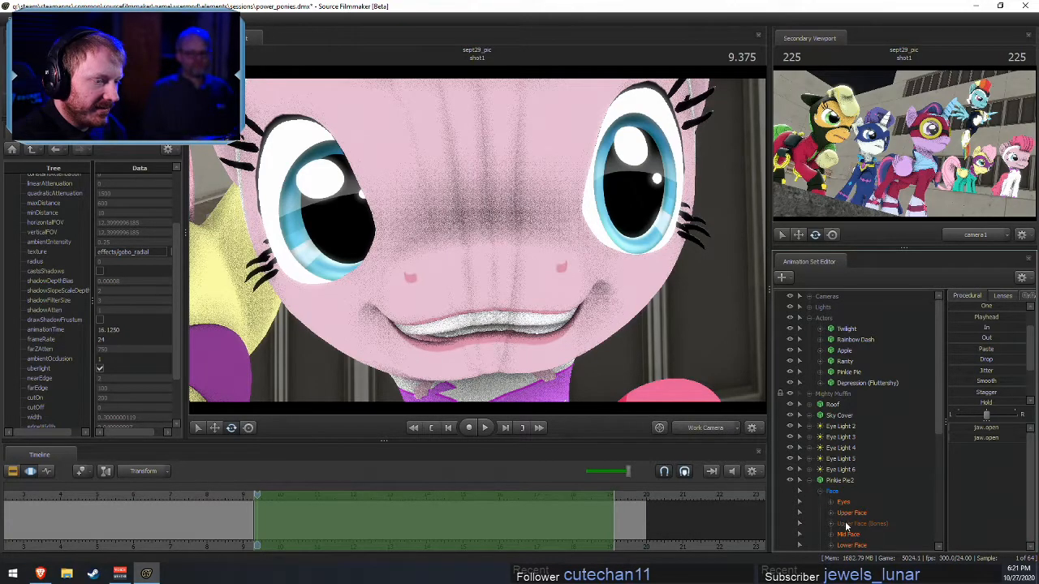
click(831, 546)
scroll(836, 536, down, 1)
click(859, 523)
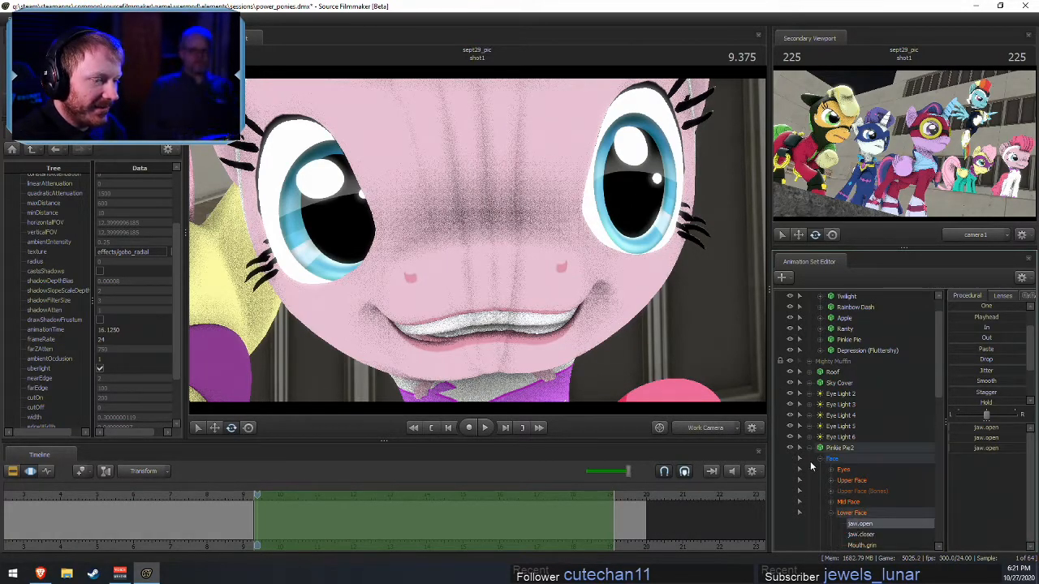
click(809, 449)
click(809, 491)
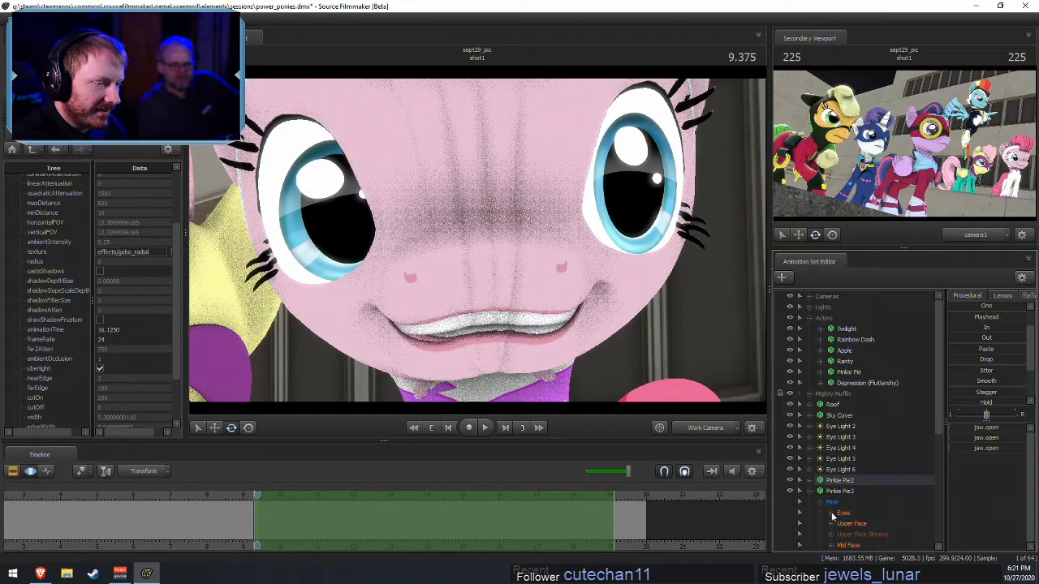
scroll(831, 538, down, 1)
click(860, 536)
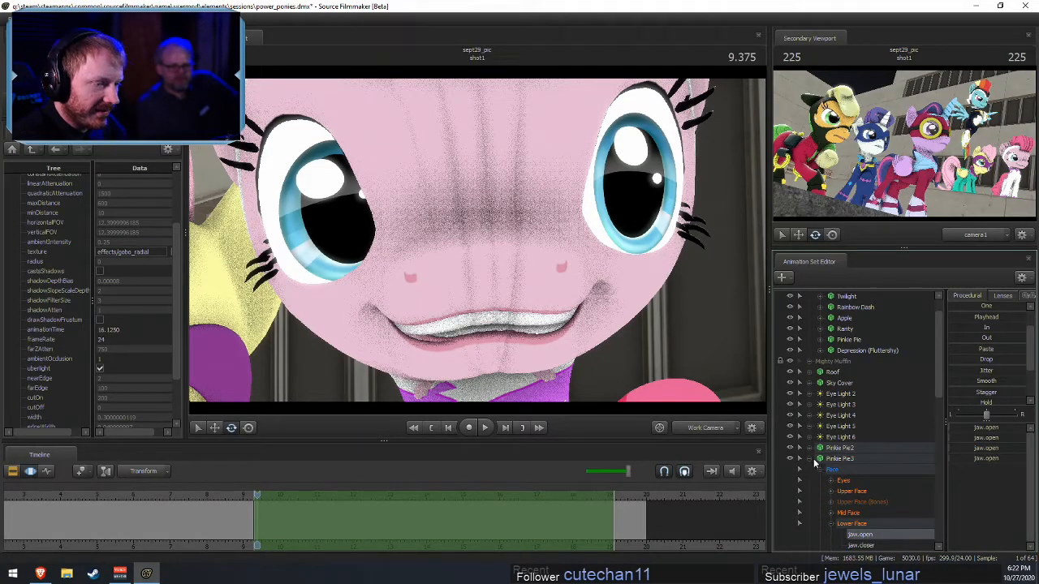
click(809, 459)
- Add the jaw.open control of the original Pinkie Pie under Actors to the selection
click(819, 372)
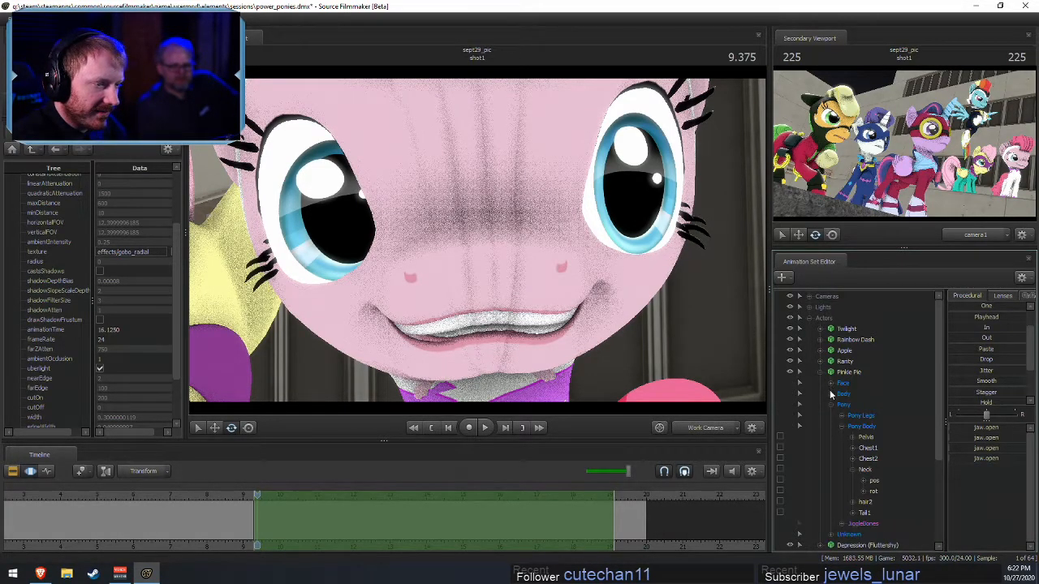
click(831, 384)
click(841, 438)
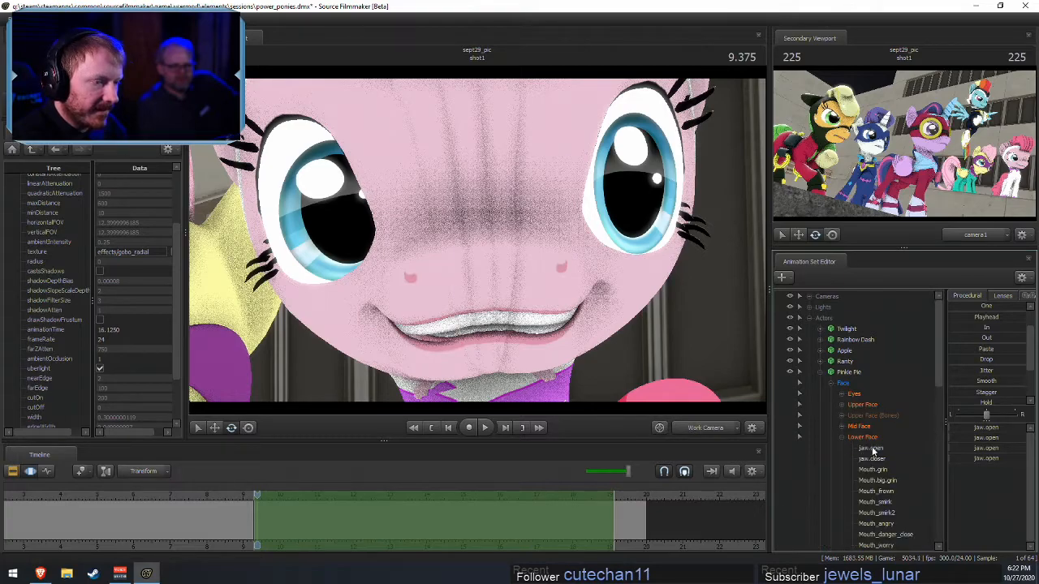
click(873, 450)
- Try opening the jaws of all five Pinkie Pies across the existing time selection with the One preset
scroll(958, 374, up, 3)
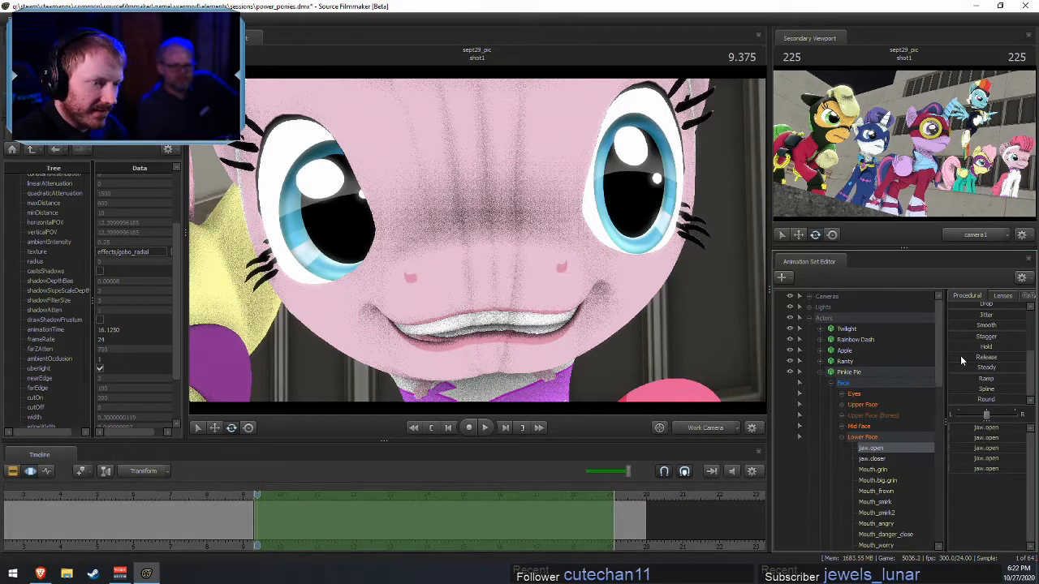
click(953, 338)
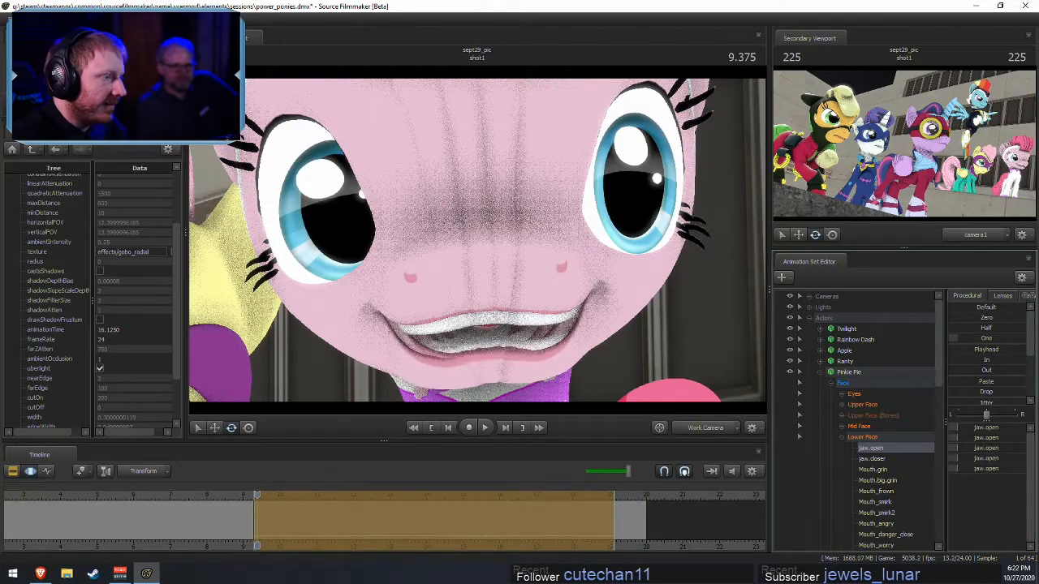
drag(436, 313, 724, 369)
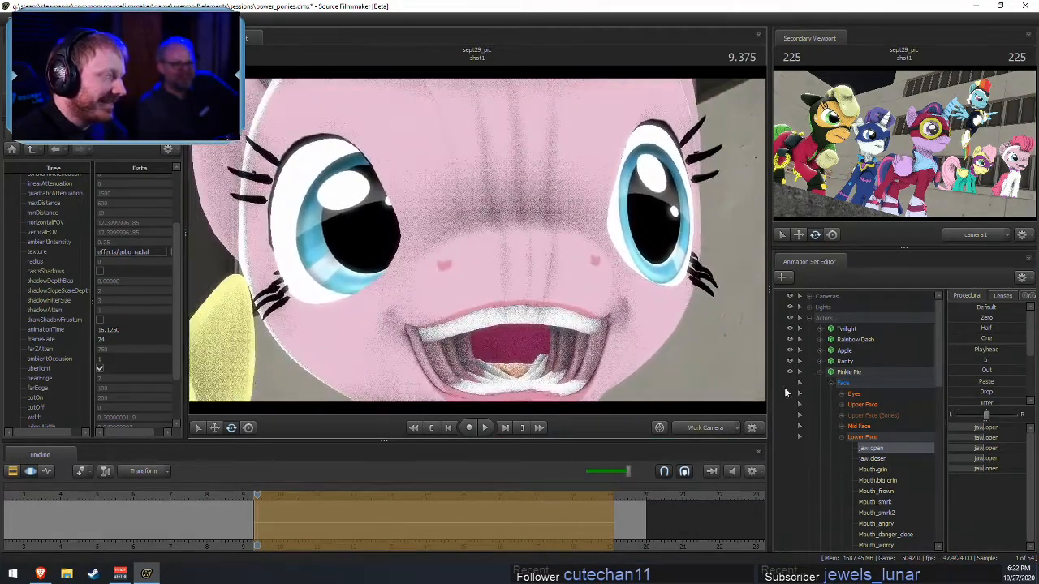
key(ctrl+z)
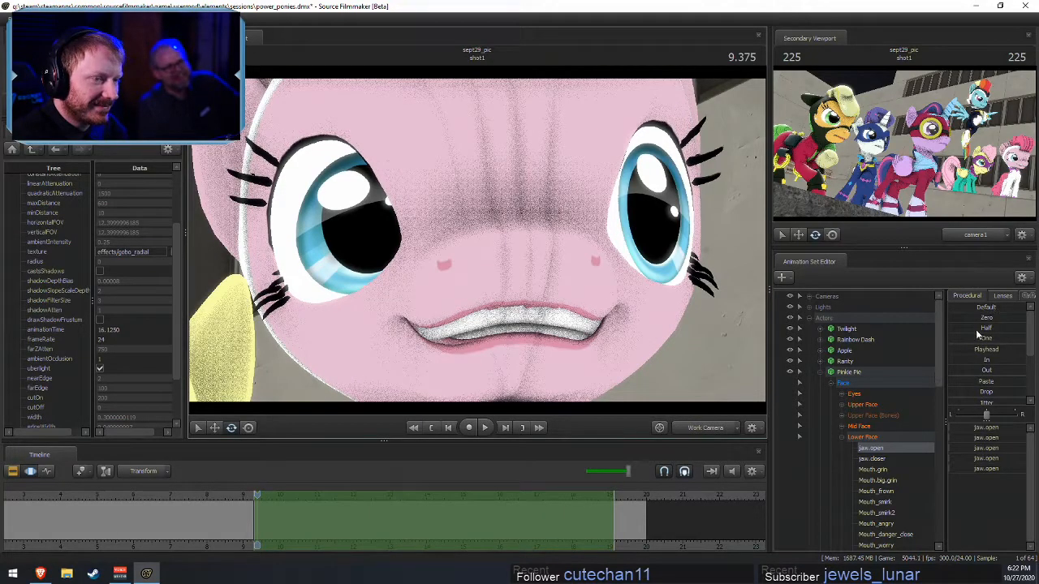
mouse_move(954, 338)
mouse_down()
mouse_move(984, 338)
mouse_move(948, 339)
mouse_up()
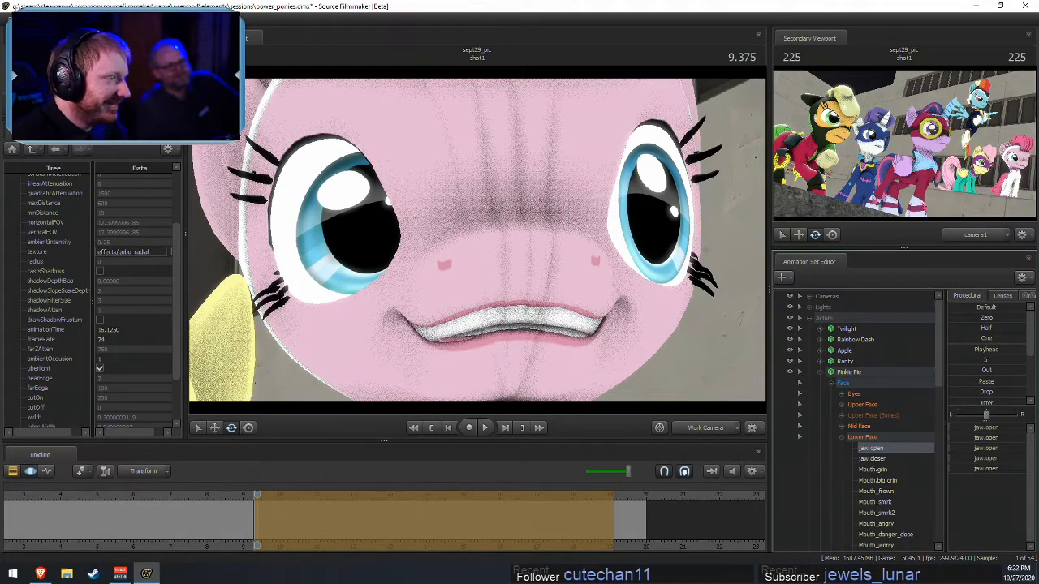
key(ctrl+z)
- Check the merged Pinkie Pie head with the scene lighting enabled, and turn the lighting off again
drag(698, 325, 673, 308)
drag(602, 302, 584, 236)
drag(477, 240, 448, 232)
right_click(478, 240)
click(504, 268)
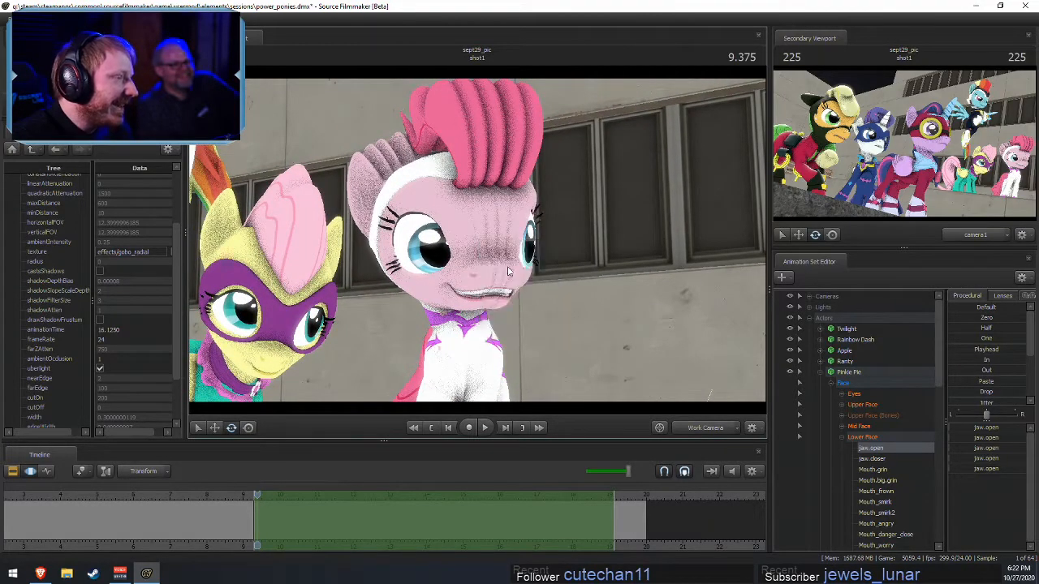
right_click(546, 263)
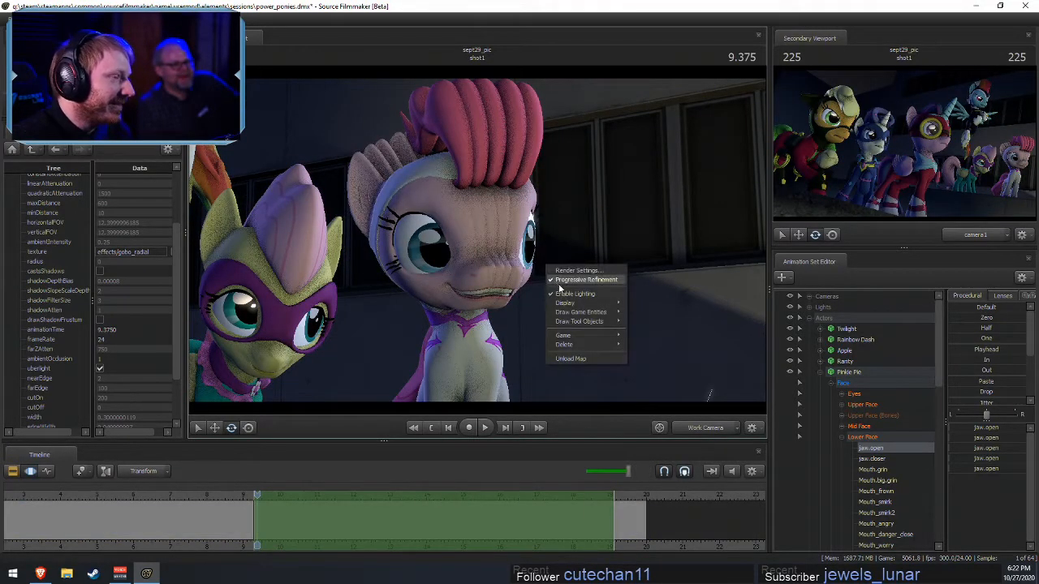
click(575, 296)
drag(582, 274, 478, 247)
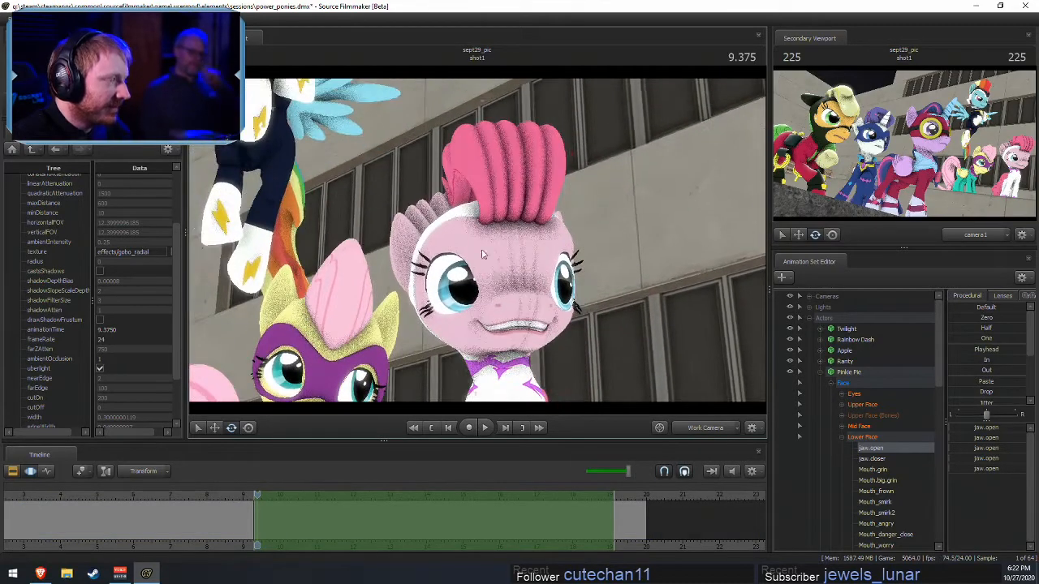
- At 12.166 seconds, make a short time selection with falloff and open all five jaws partway with the One preset
click(360, 519)
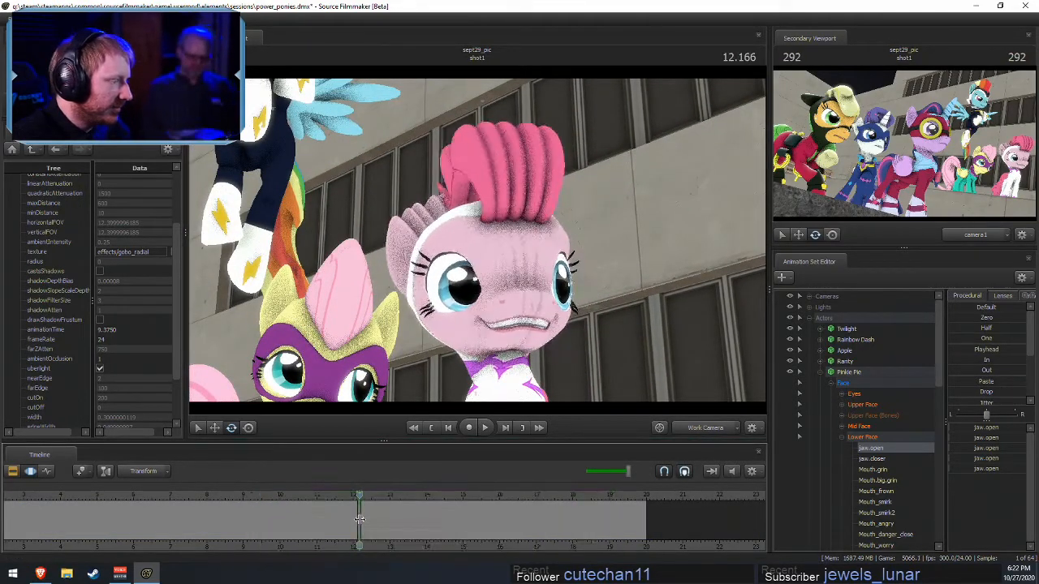
scroll(341, 522, up, 6)
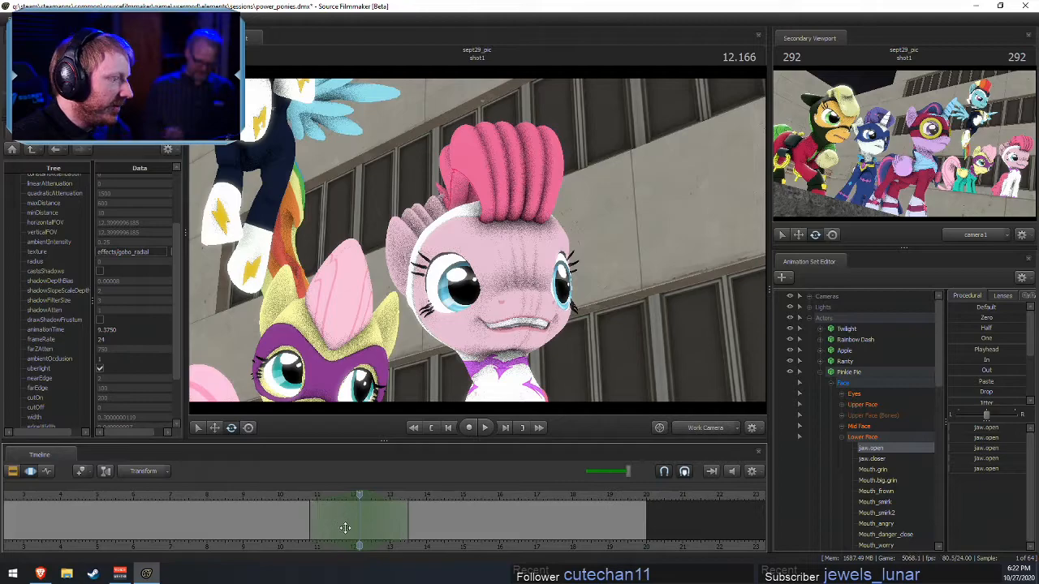
drag(969, 338, 1003, 339)
key(F2)
key(F3)
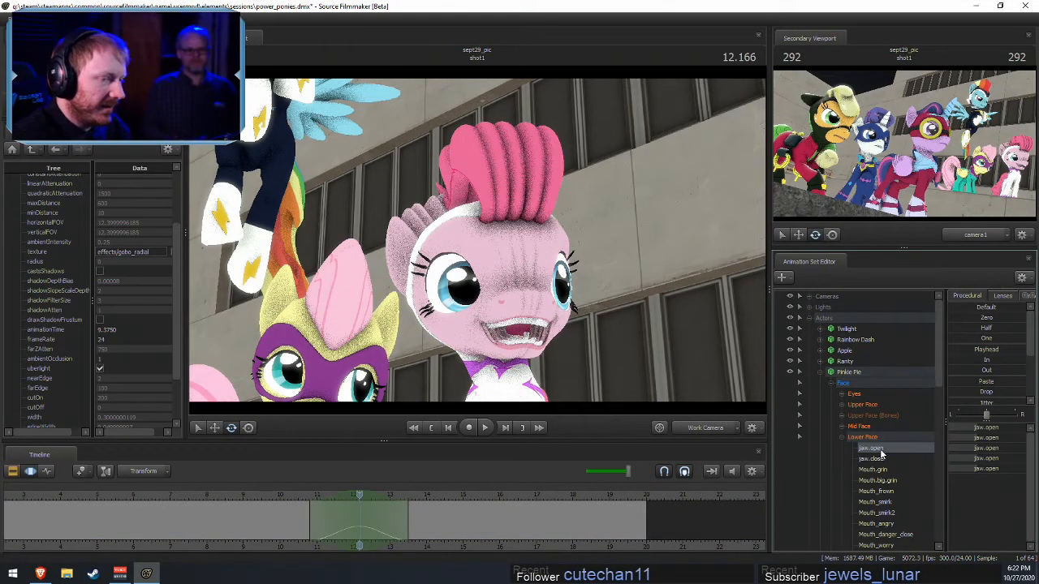
- Collapse the original Pinkie Pie's controls, select Pinkie Pie2 and try out an infinite time selection on it
click(820, 372)
click(844, 373)
click(839, 481)
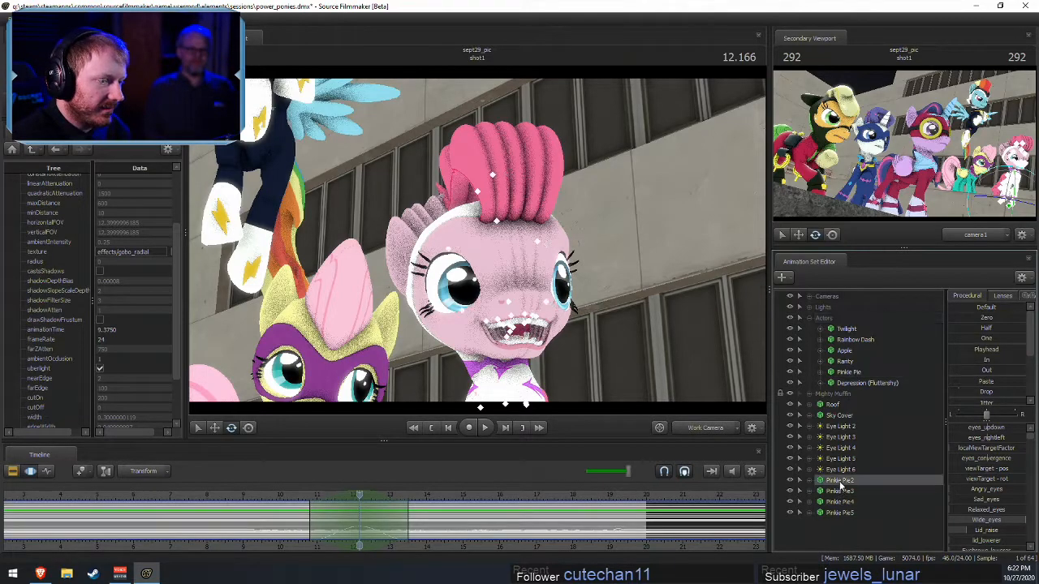
scroll(345, 525, up, 1)
key(ctrl+a)
alt+drag(350, 523, 370, 523)
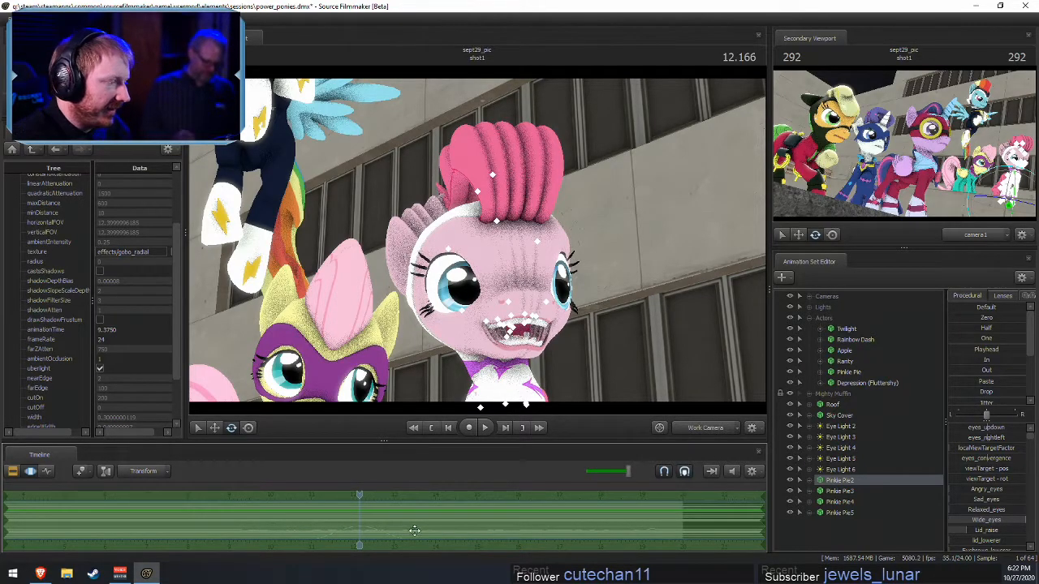
key(F2)
key(F3)
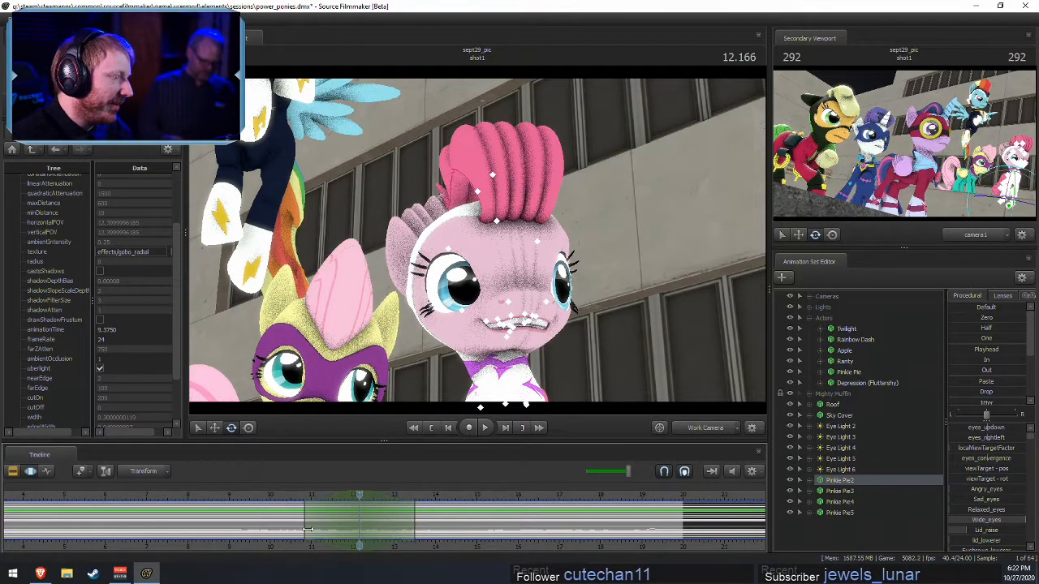
scroll(513, 484, down, 3)
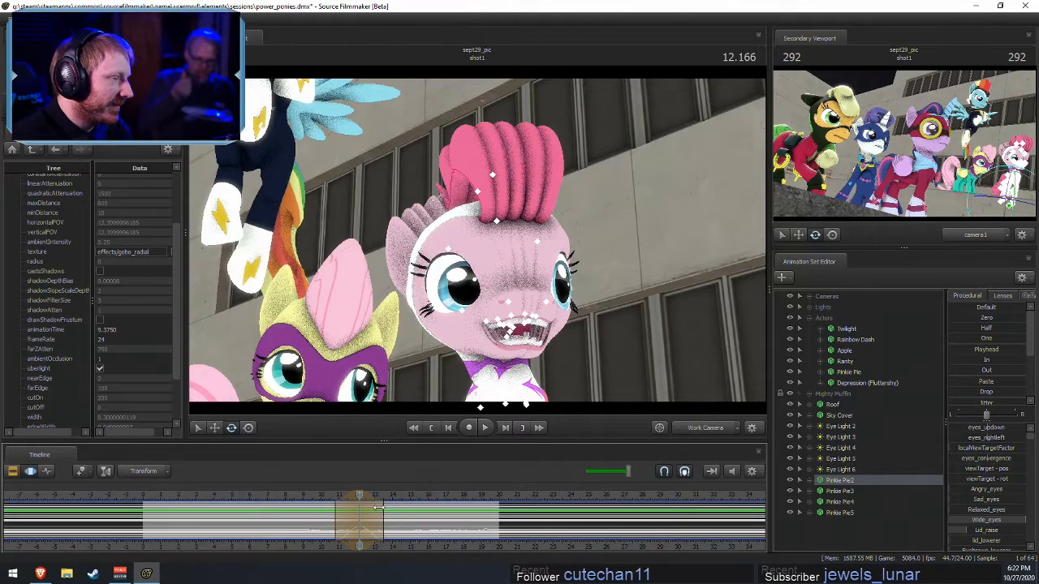
- Extend the selection through Pinkie Pie5, select all time and delete the four duplicate Pinkie Pie animation sets
shift+click(843, 513)
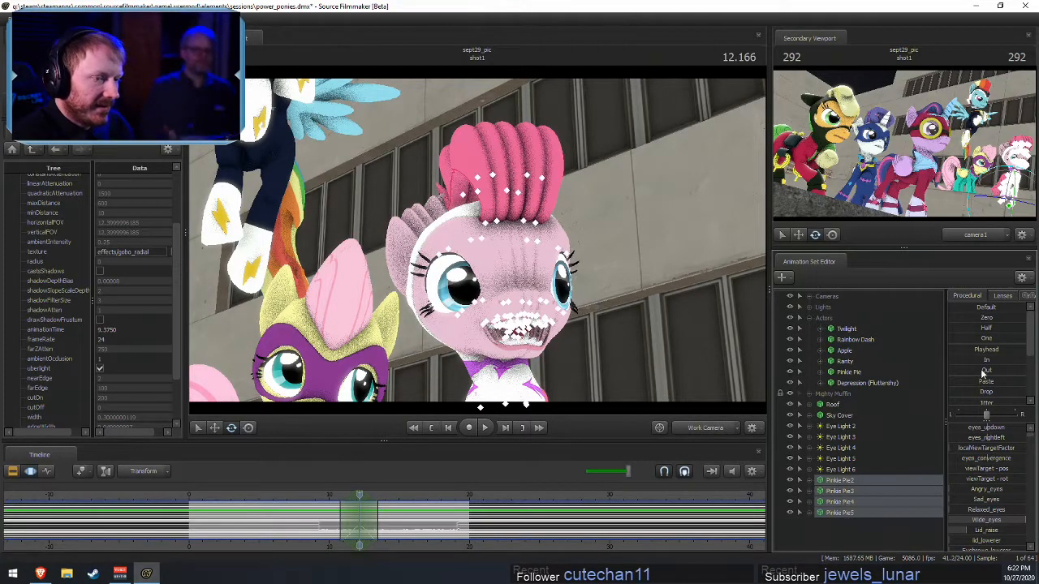
key(ctrl+a)
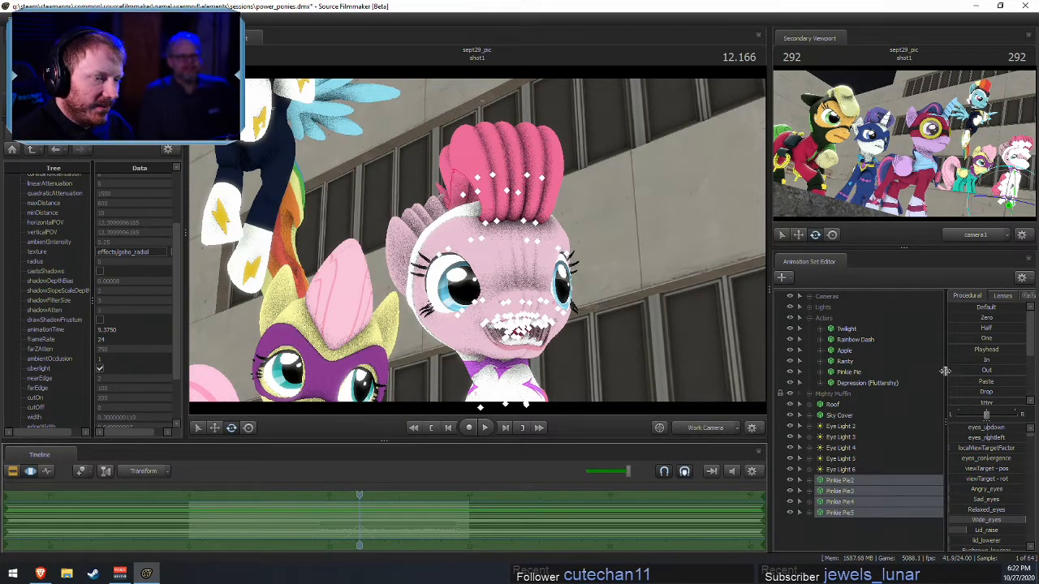
right_click(893, 493)
mouse_move(917, 414)
click(905, 338)
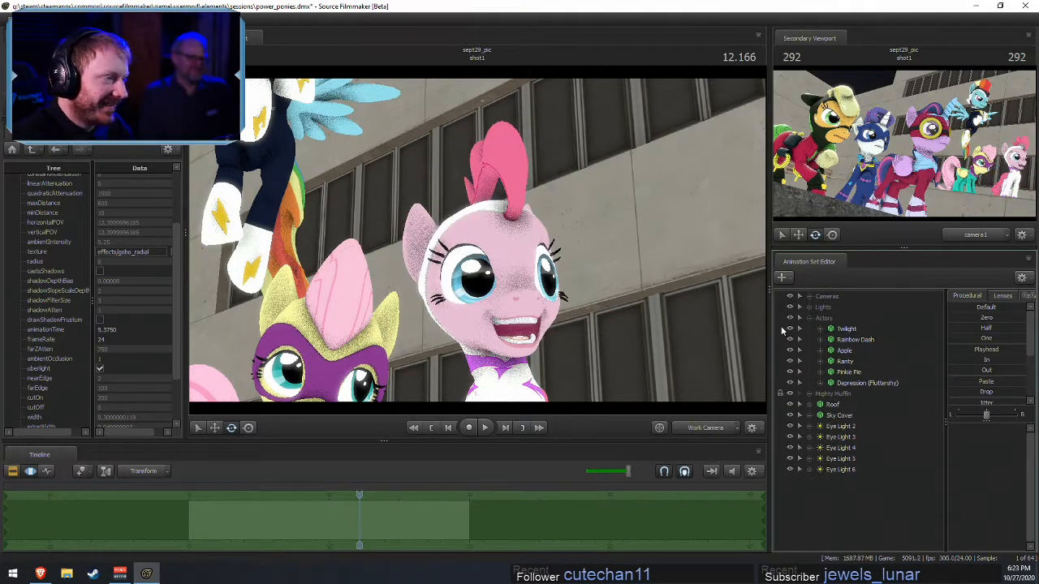
- Inspect Pinkie Pie's face up close through the work camera after the duplicates' removal
key(d)
drag(620, 301, 568, 207)
key(w)
key(w)
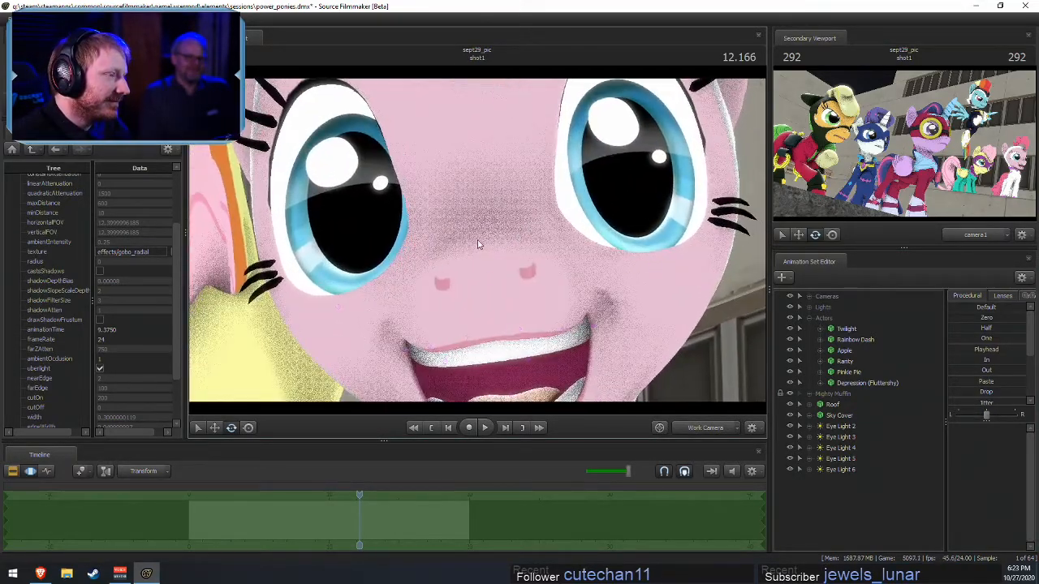
key(ctrl+shift)
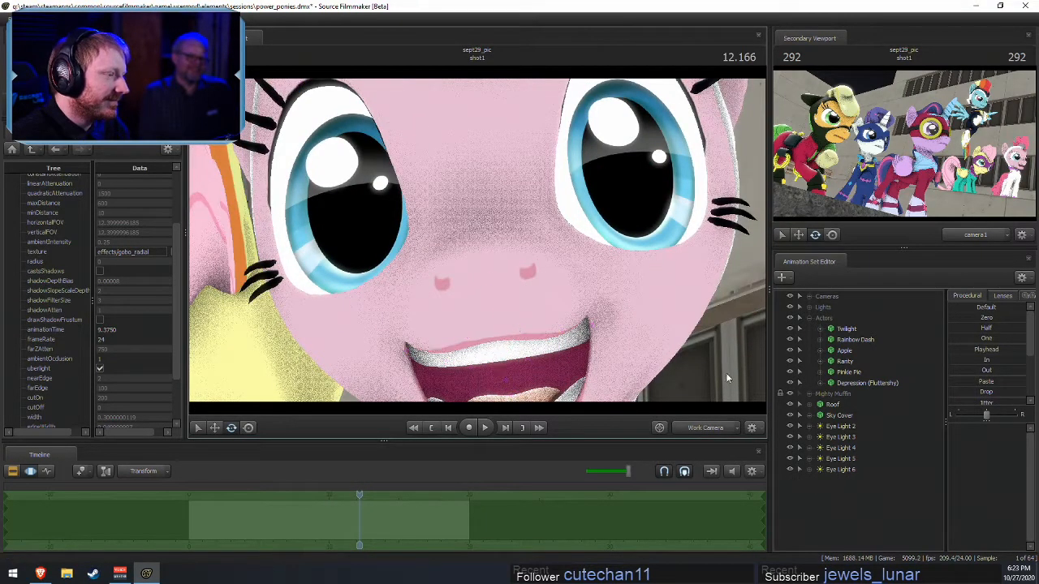
- Select the Pinkie Pie animation set, scrub to 1.666 seconds and apply the In preset across all time
click(845, 361)
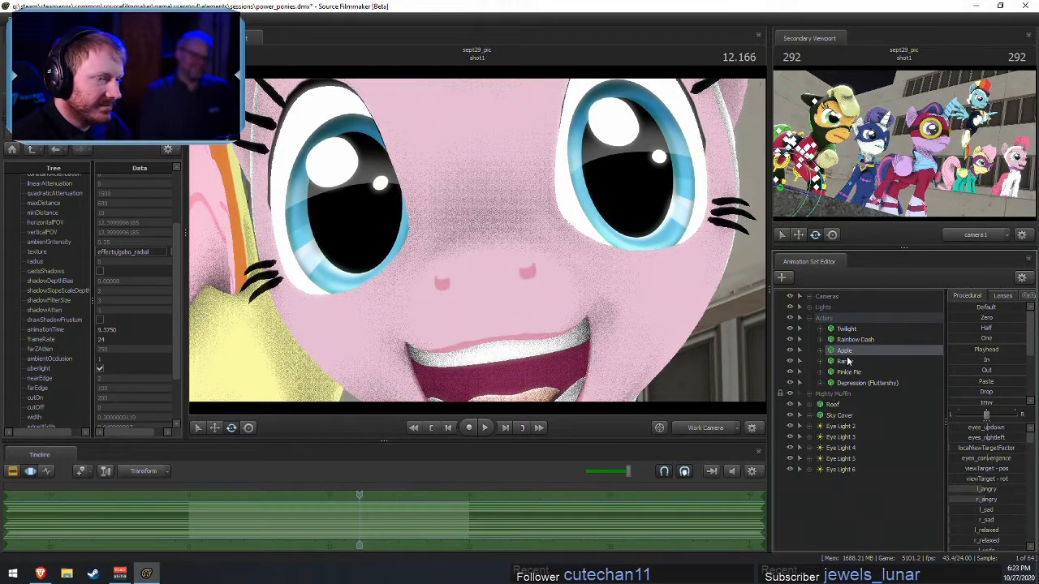
click(847, 372)
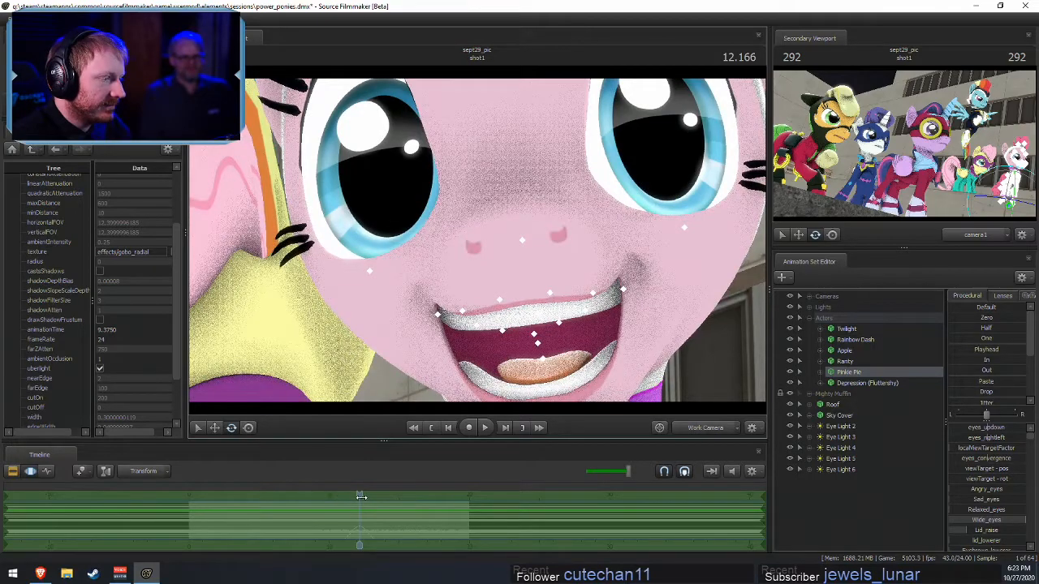
drag(359, 495, 212, 495)
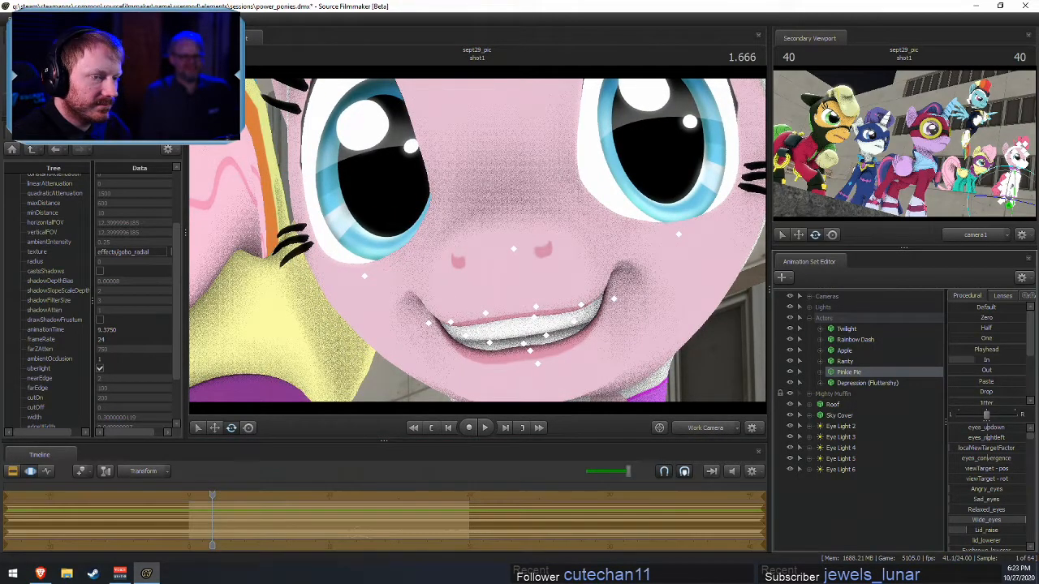
- Check the group through camera1, view Pinkie Pie's closed mouth closely with the work camera, and return to camera1
click(706, 428)
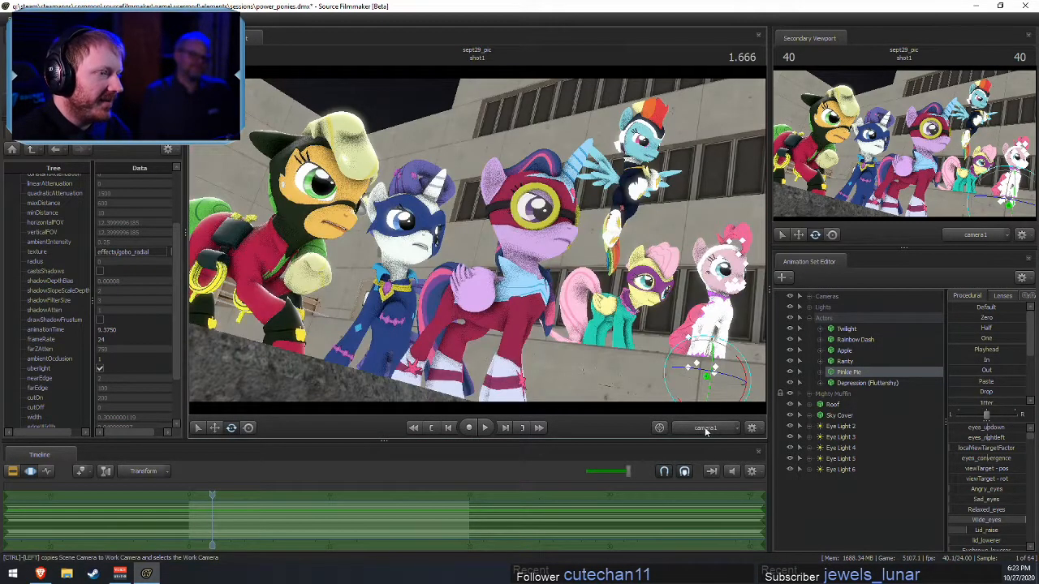
click(706, 427)
key(w)
mouse_move(478, 244)
mouse_down()
mouse_move(492, 237)
mouse_move(487, 246)
mouse_up()
key(s)
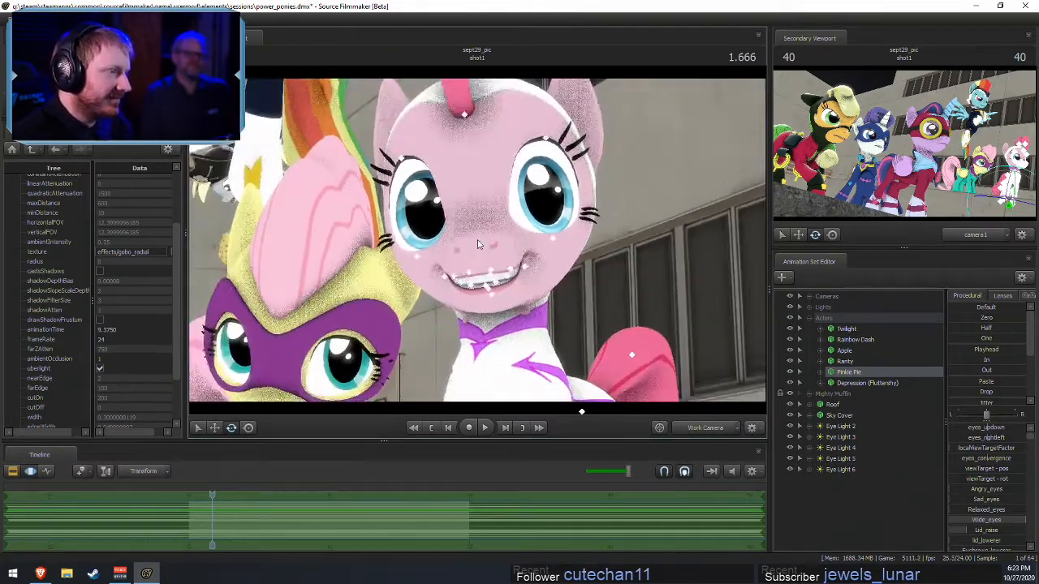
click(711, 427)
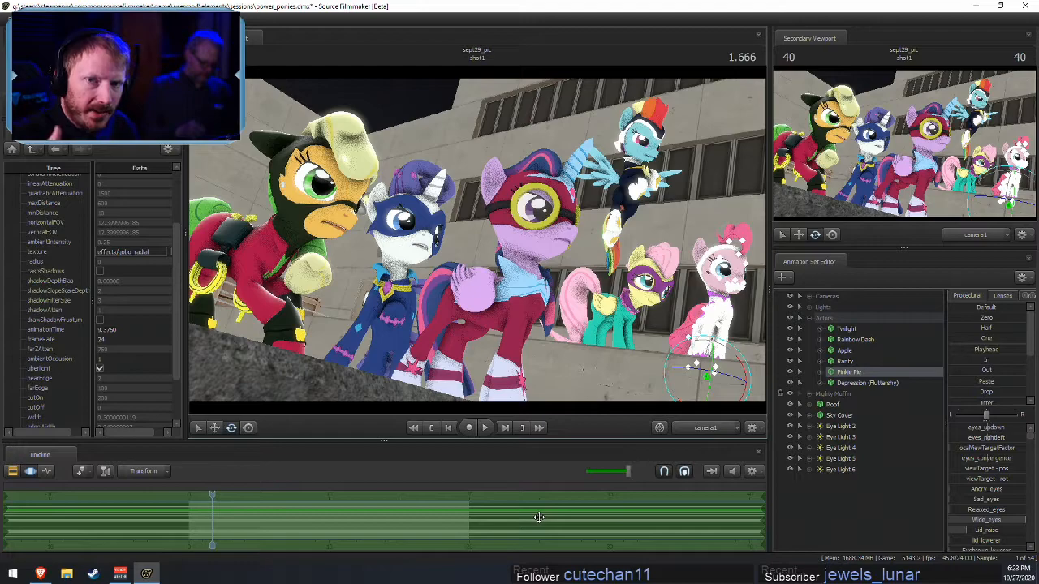
- Play back the shot through camera1, pausing and resuming, to review Pinkie Pie's animation
key(space)
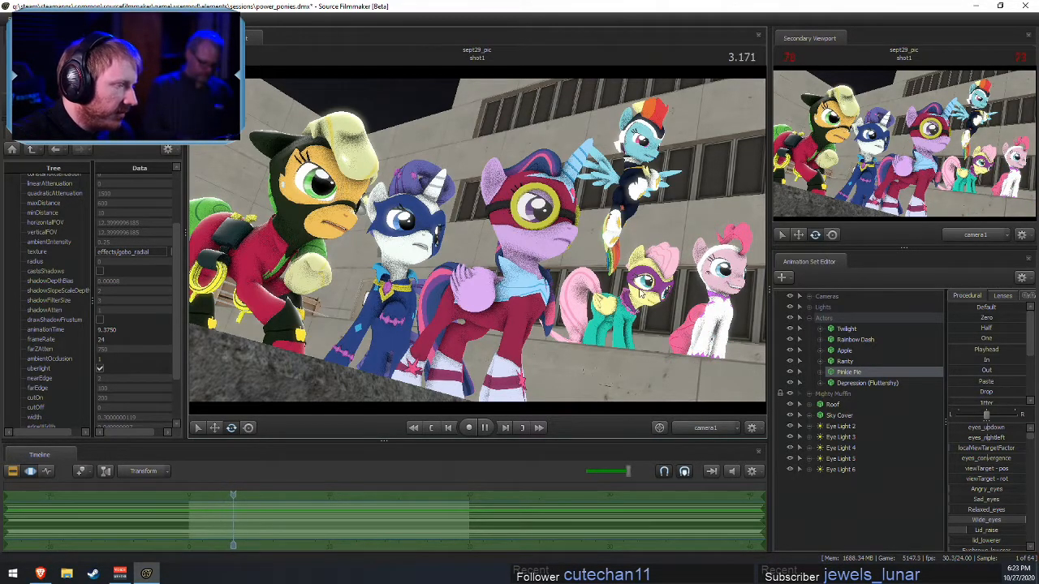
key(j)
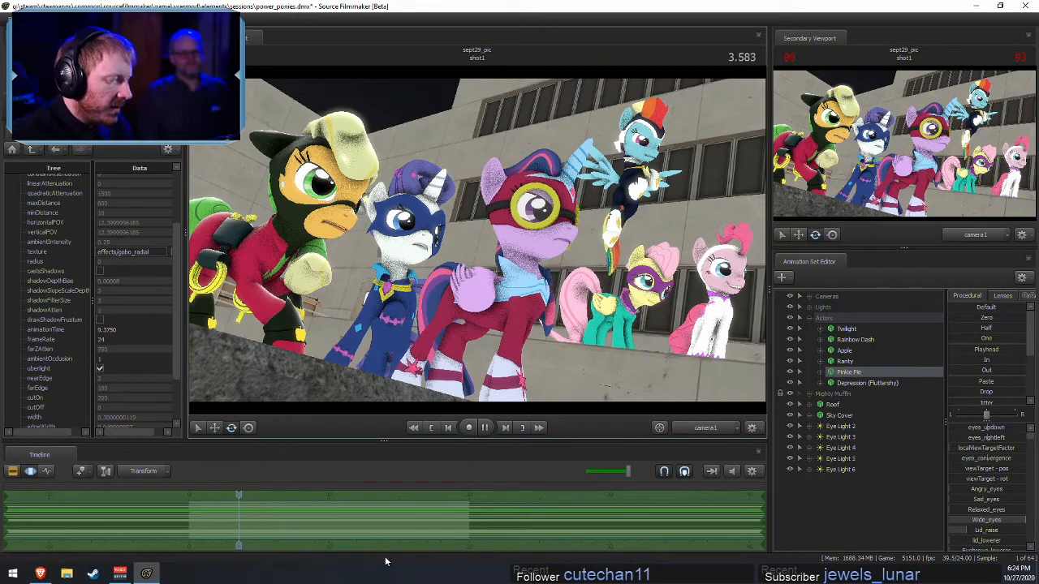
key(l)
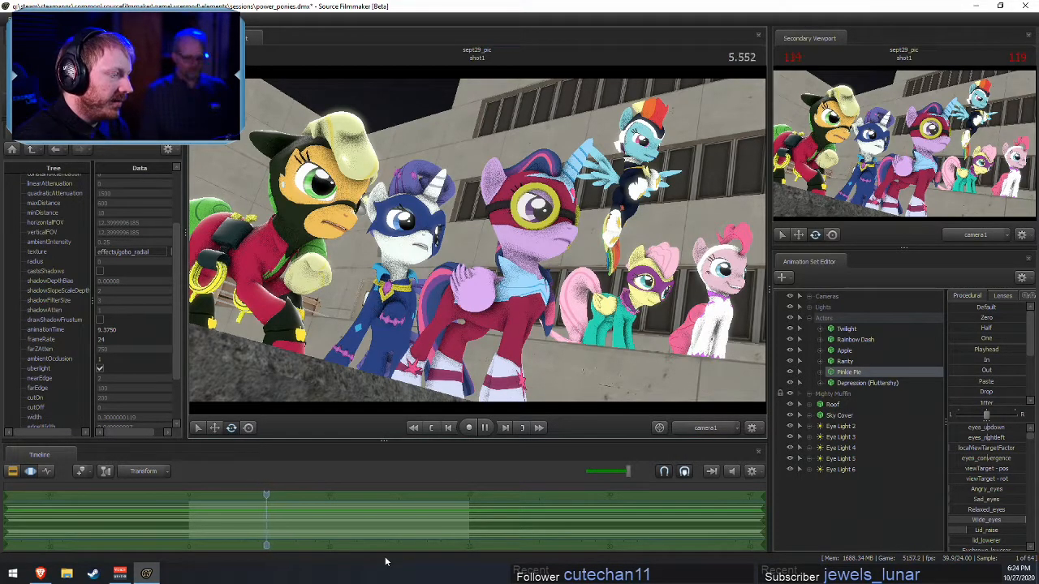
key(space)
key(space)
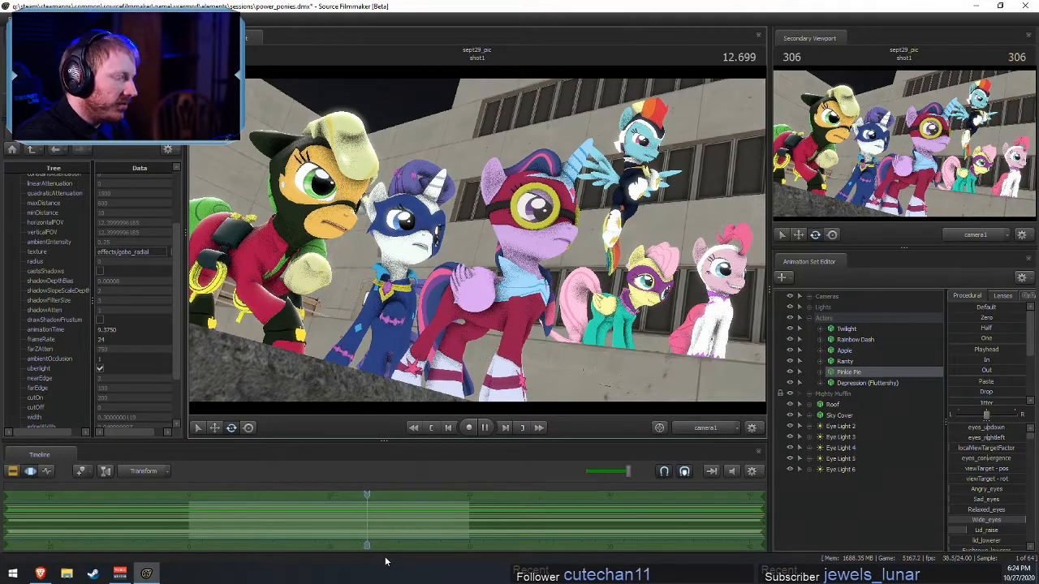
key(space)
key(space)
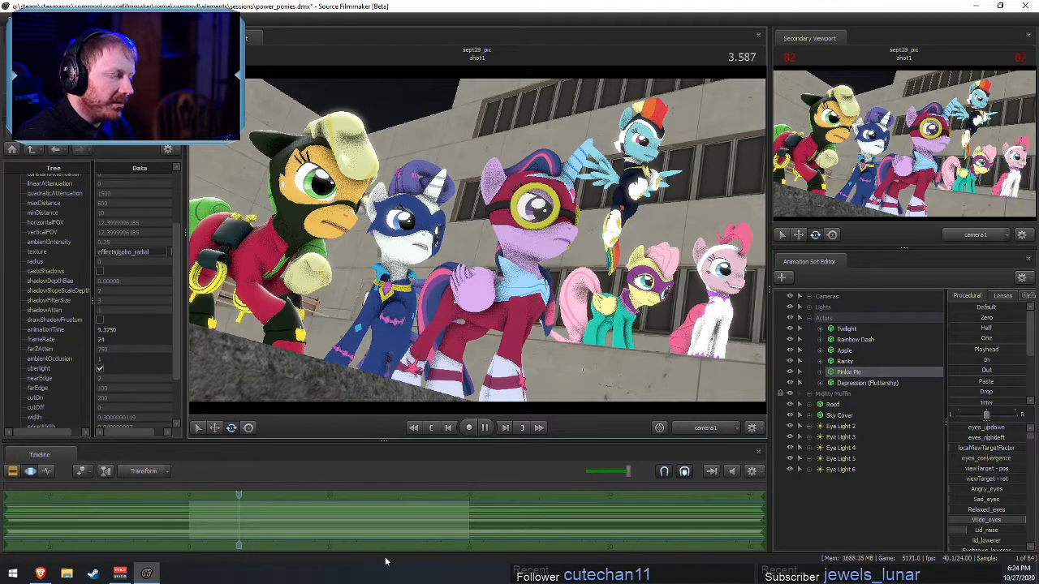
key(space)
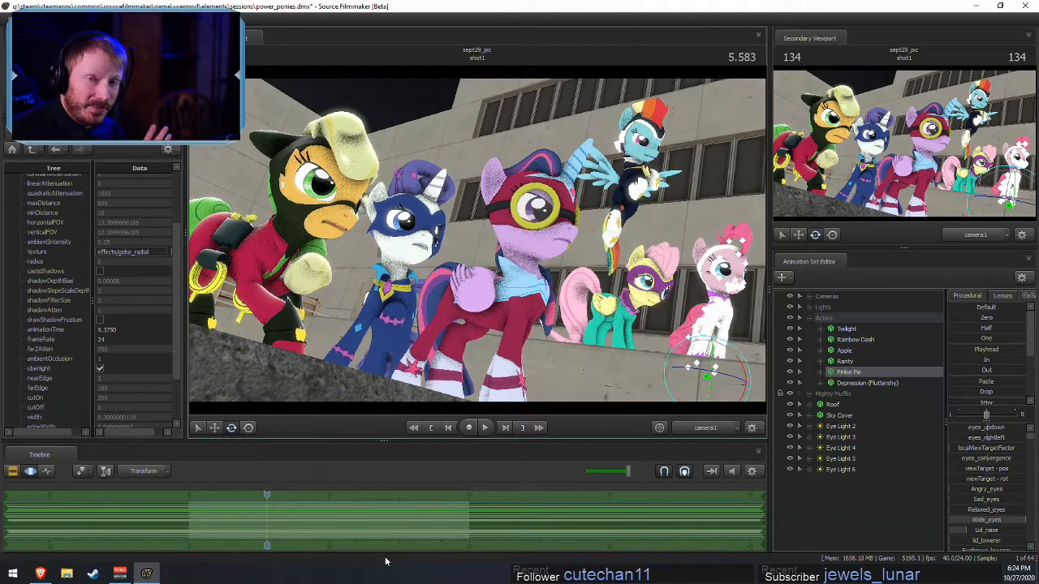
- At about 10.3 seconds, make a short time selection with falloff and rotate Pinkie Pie to face the camera more
drag(245, 538, 348, 526)
key(ctrl+z)
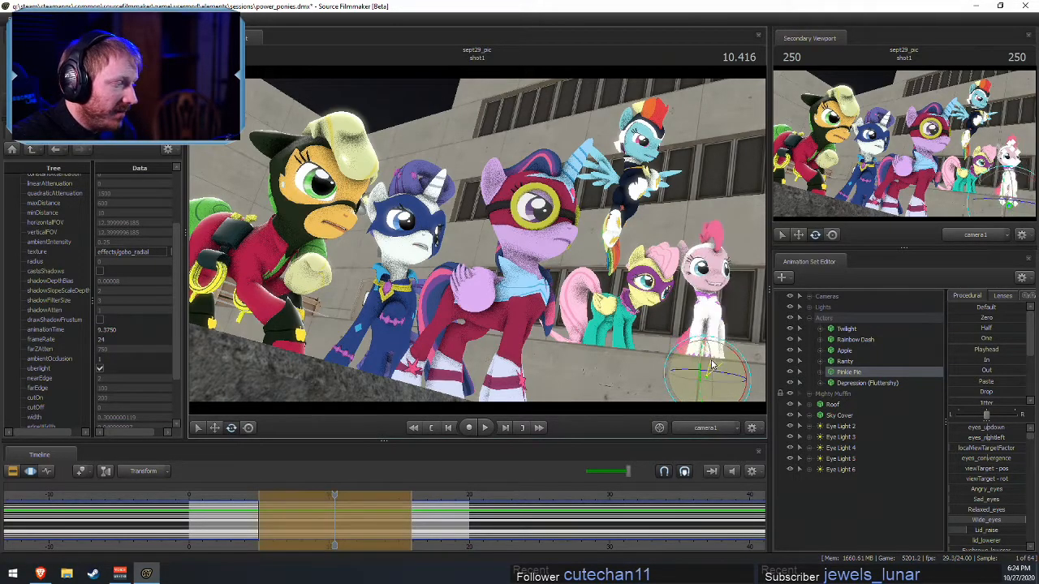
click(329, 524)
scroll(330, 524, up, 6)
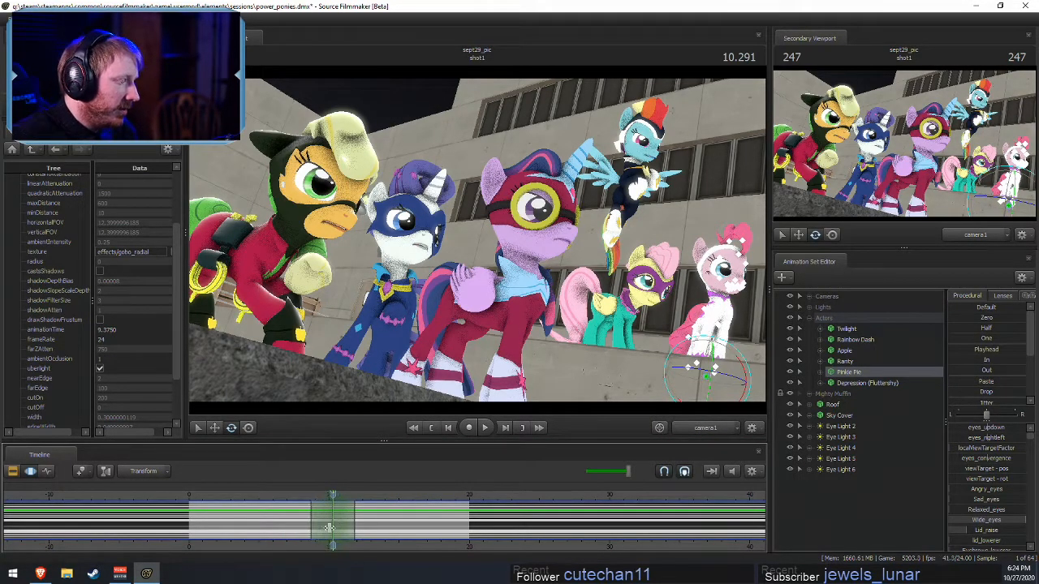
drag(688, 369, 583, 446)
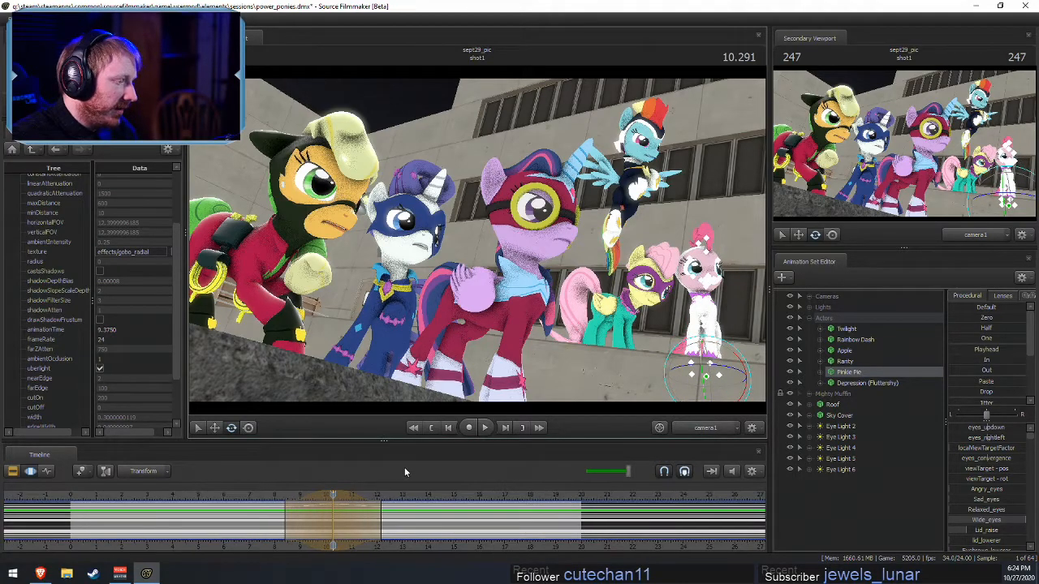
- Make a time selection from about 6.4 to 13.3 seconds, try shortening and stretching it, and undo each attempt
drag(394, 442, 393, 293)
shift+drag(234, 449, 408, 446)
drag(410, 402, 328, 405)
key(ctrl+z)
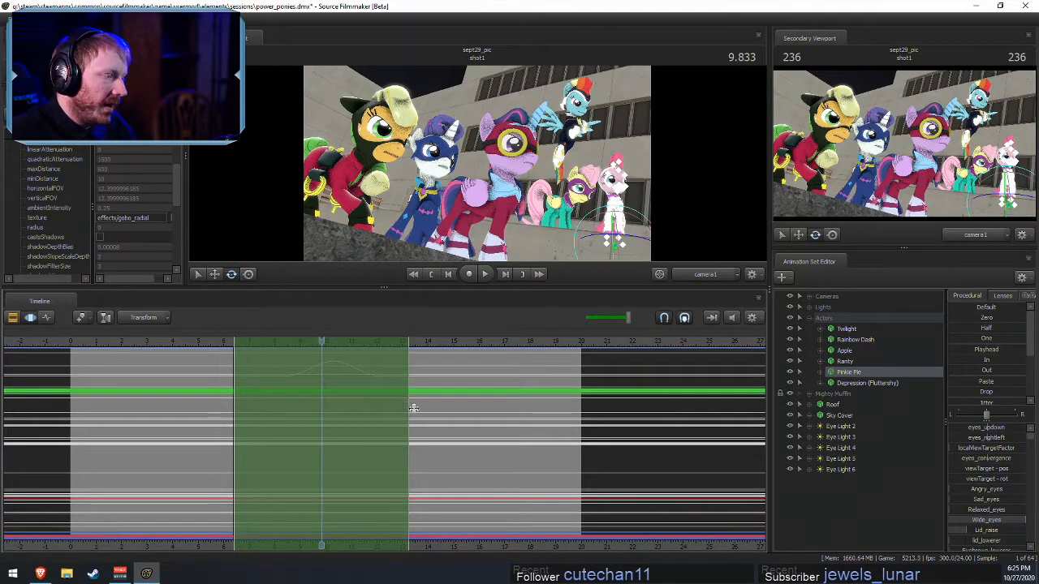
drag(407, 410, 652, 404)
key(ctrl+z)
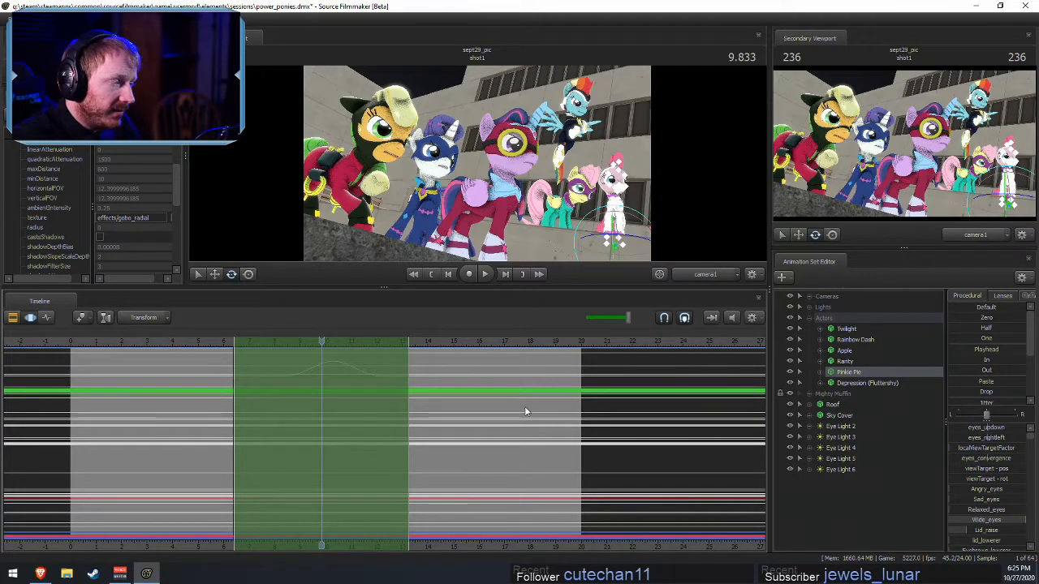
- Select all time, apply the In preset fully to Pinkie Pie, and switch to the Clip Editor
key(ctrl+a)
drag(956, 357, 999, 357)
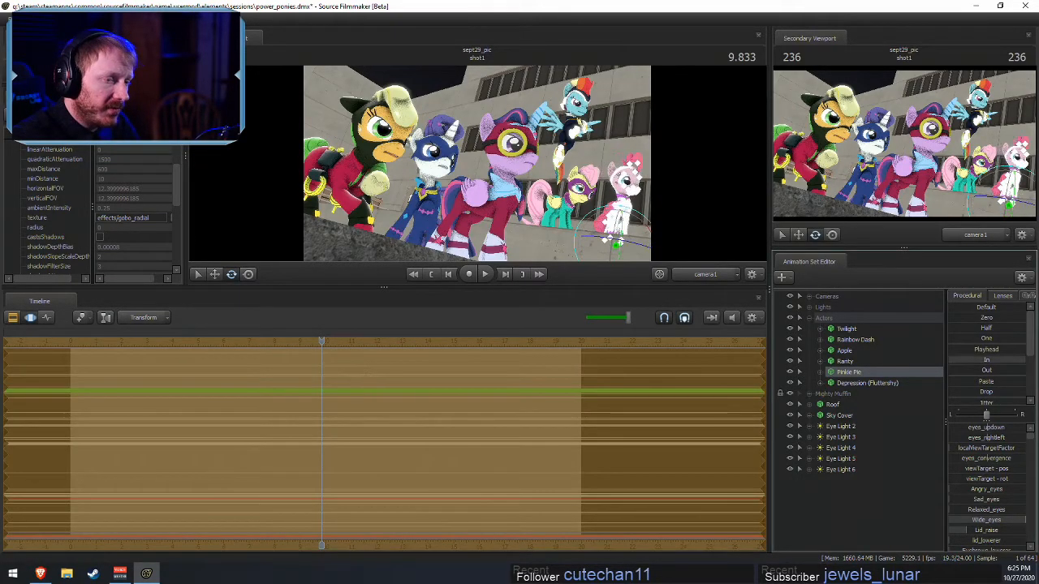
click(323, 436)
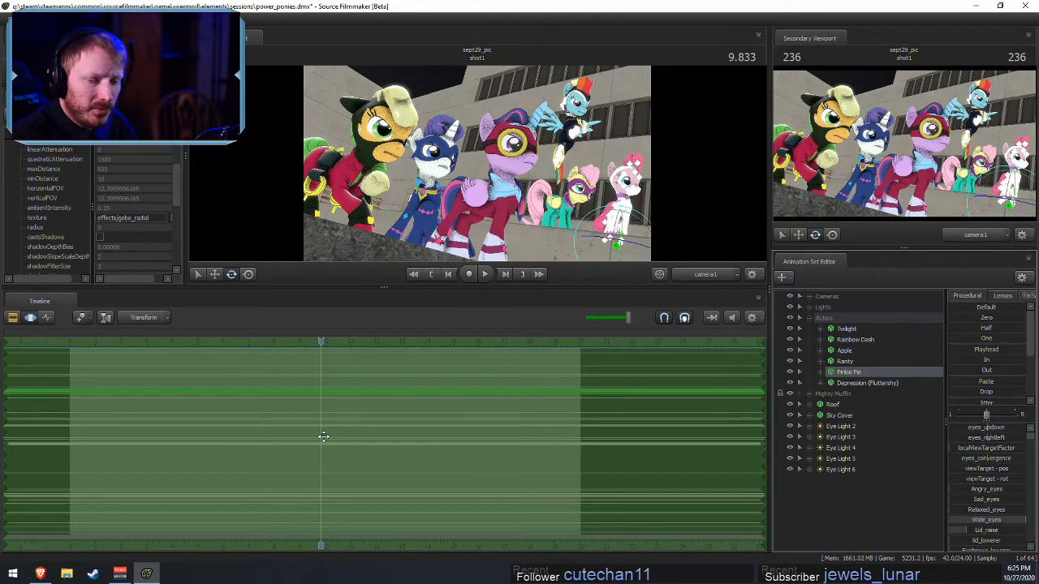
key(F3)
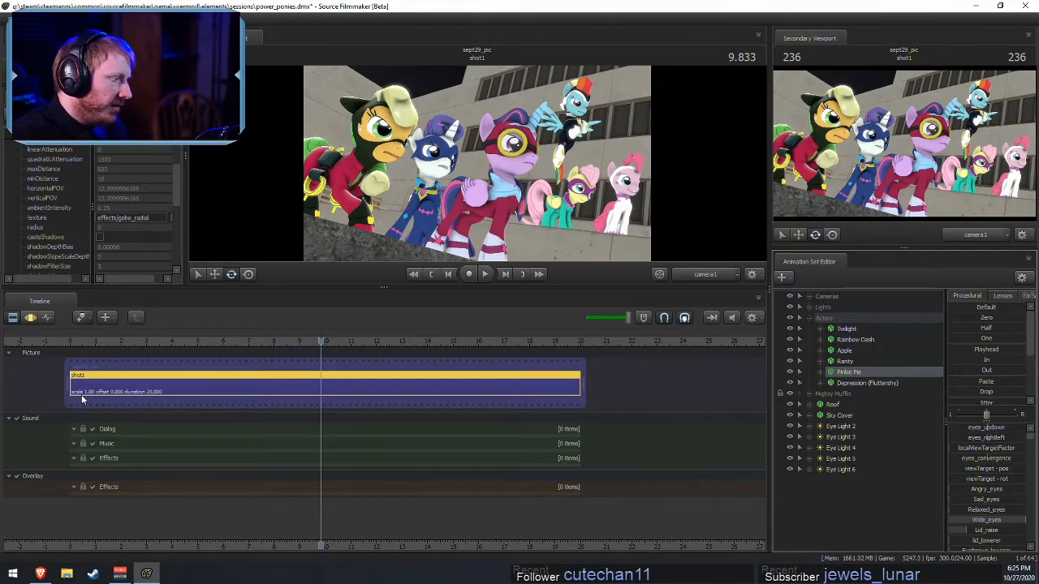
- Try a time scale of 2 on the shot1 clip and undo the change
right_click(184, 378)
mouse_move(204, 243)
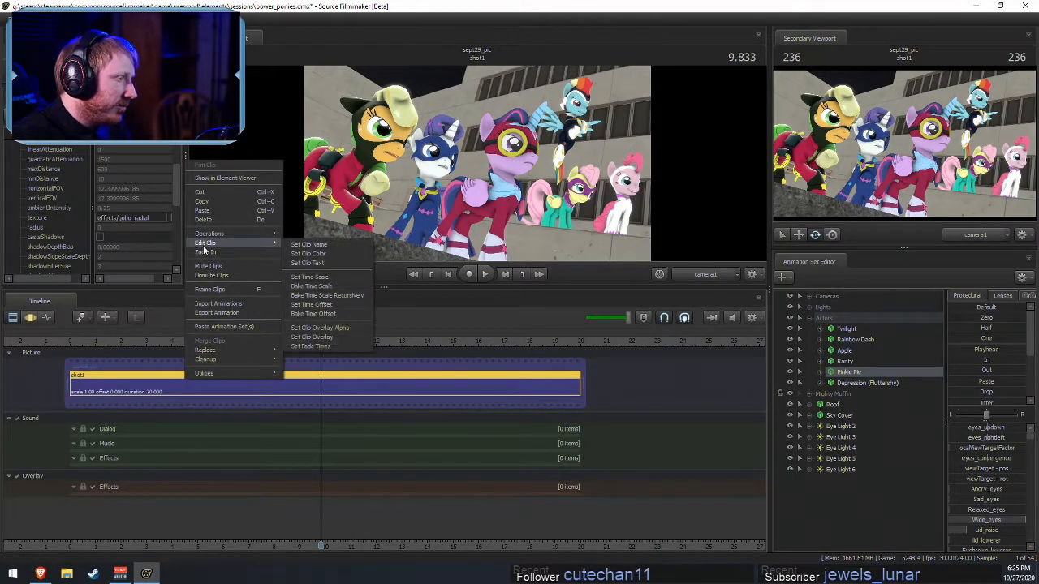
click(326, 279)
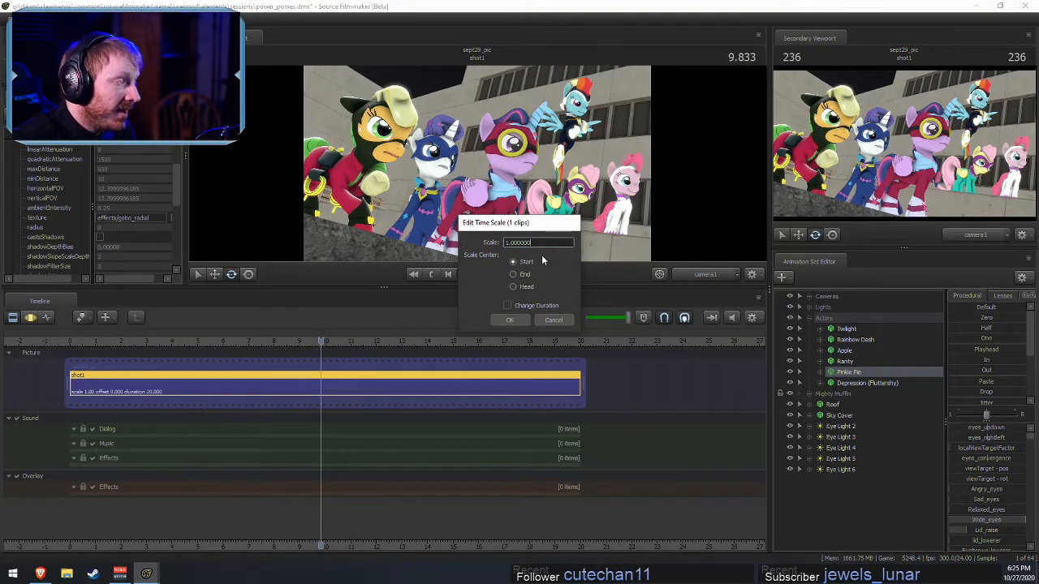
key(ctrl+a)
text(2)
key(Return)
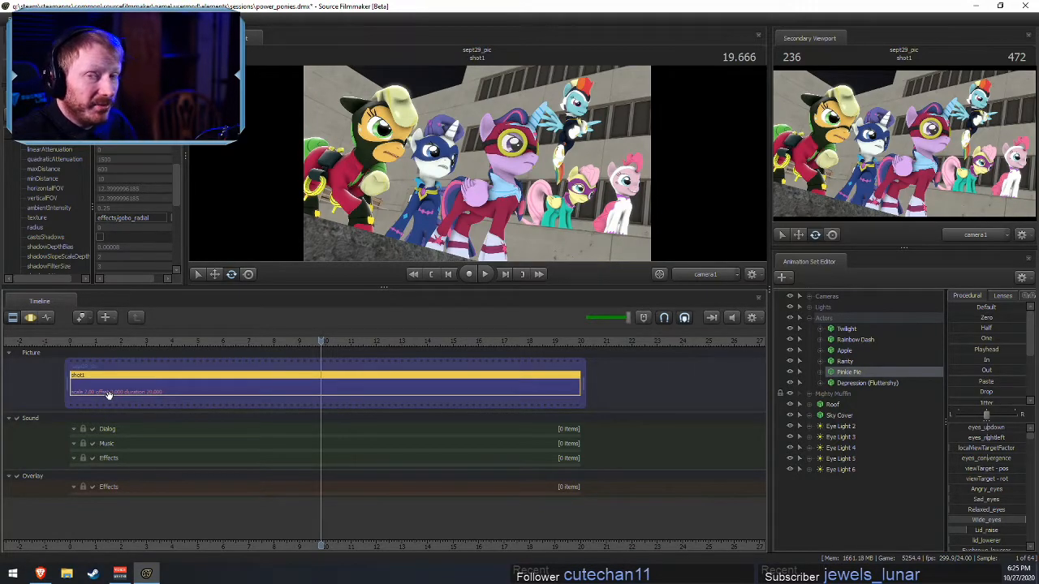
key(ctrl+z)
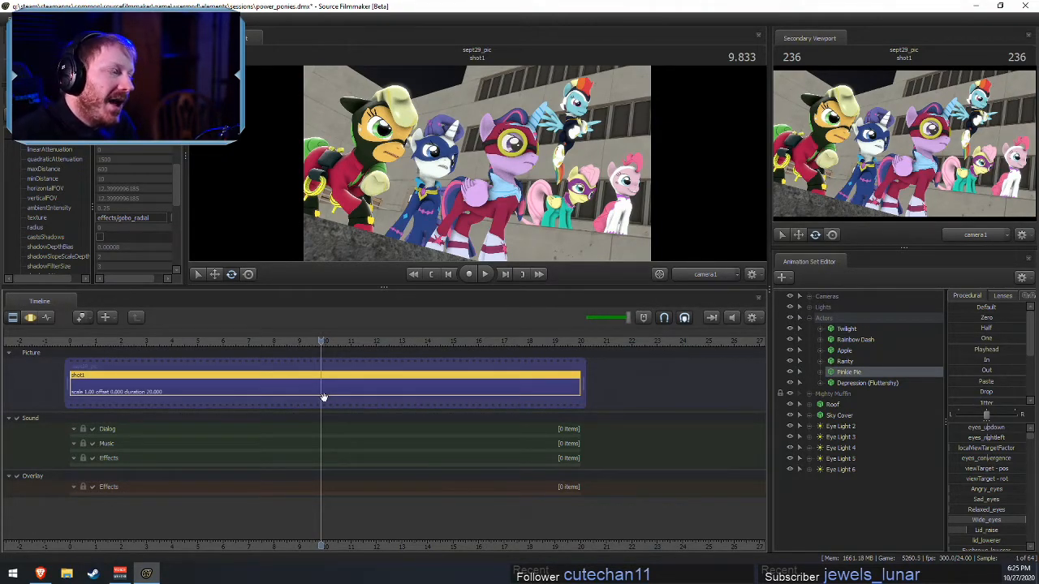
right_click(451, 405)
right_click(430, 385)
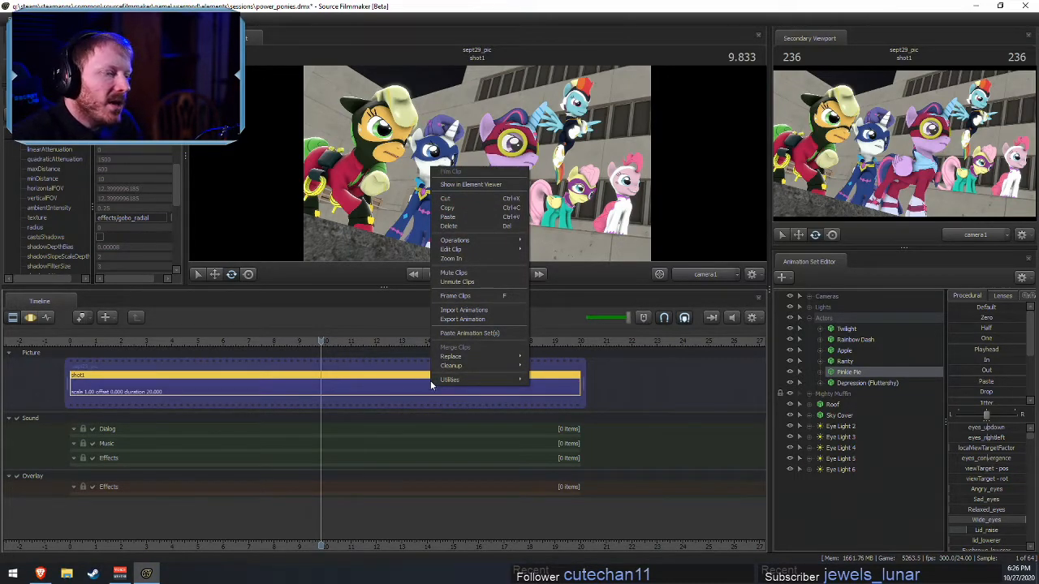
click(394, 387)
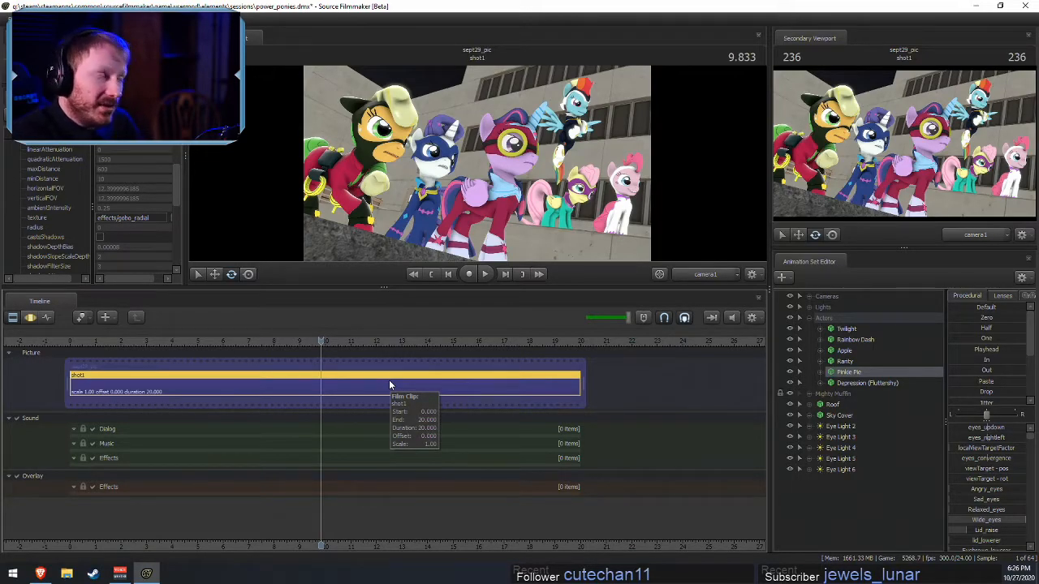
- Place the playhead at 8 seconds and split the shot1 clip there with the blade
mouse_move(263, 340)
mouse_down()
mouse_move(278, 345)
mouse_move(275, 356)
mouse_up()
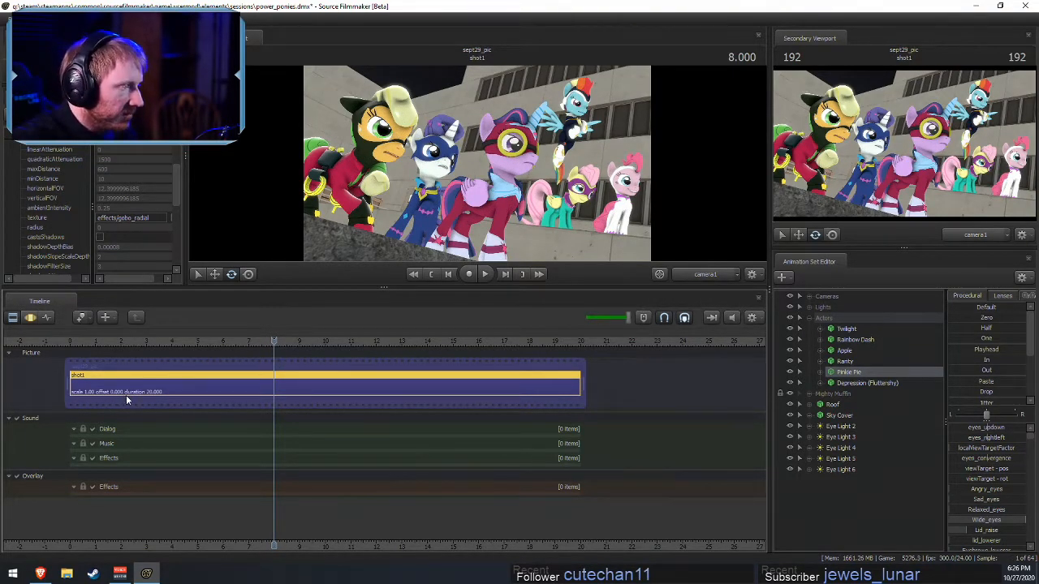
click(288, 391)
key(m)
key(m)
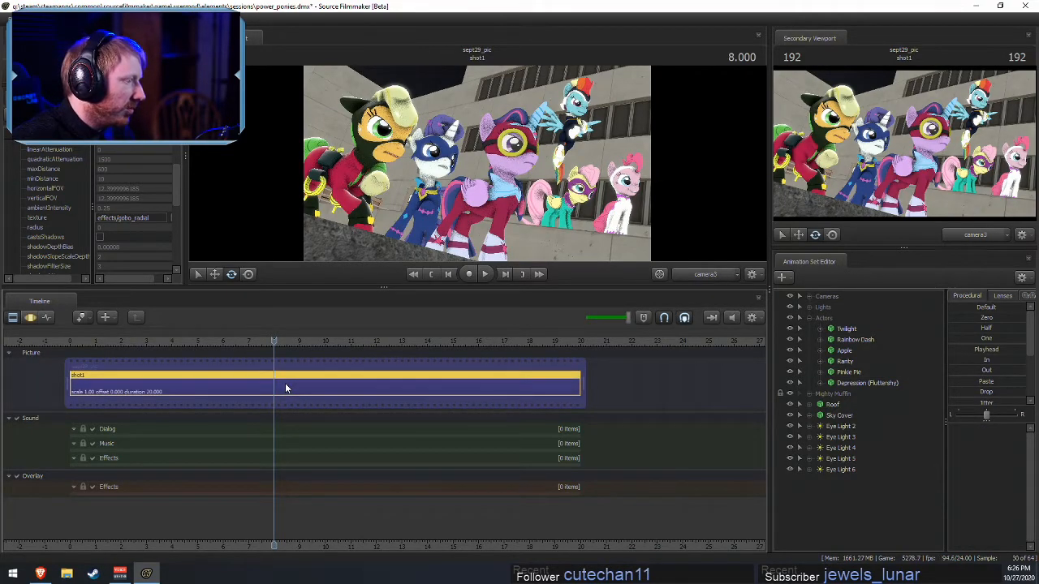
key(b)
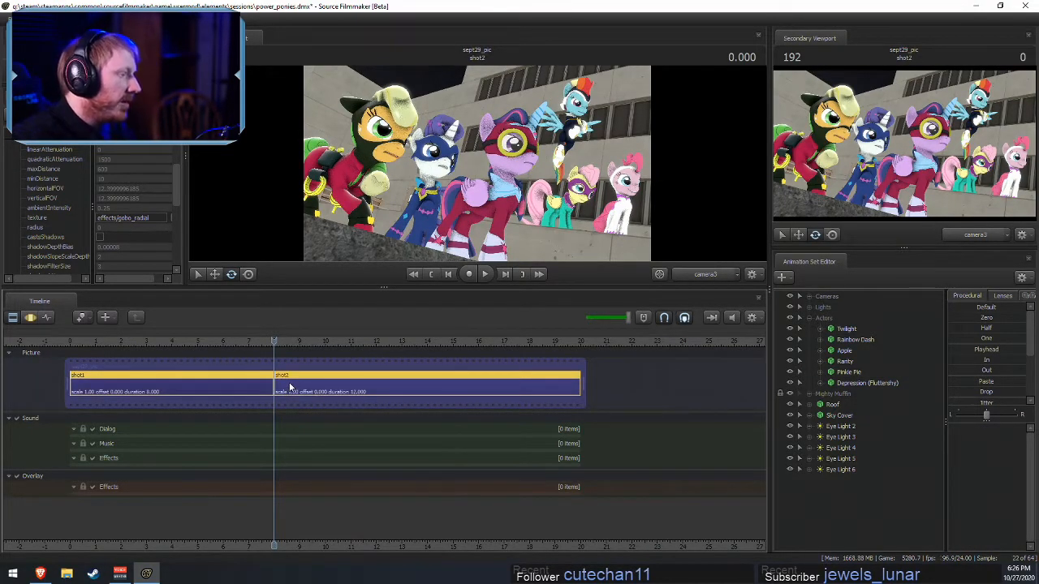
- Look over the editing options of the clip after the cut and undo the split
click(290, 387)
right_click(290, 387)
mouse_move(330, 236)
click(405, 377)
key(ctrl+z)
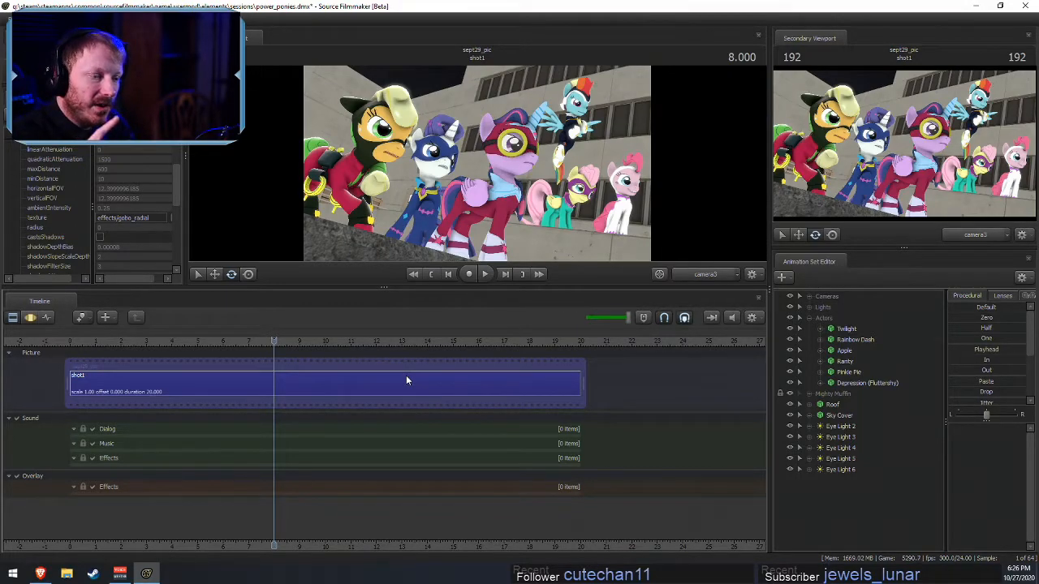
- Look over the scale center and Change Duration options of the shot1 clip's time scale, and cancel without changing them
click(406, 380)
right_click(407, 375)
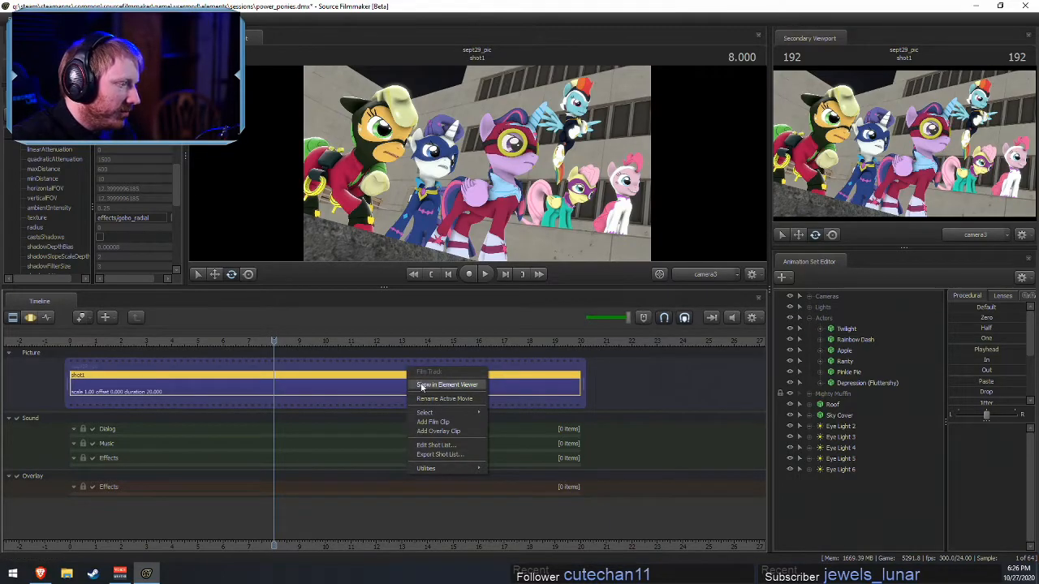
right_click(377, 391)
mouse_move(431, 254)
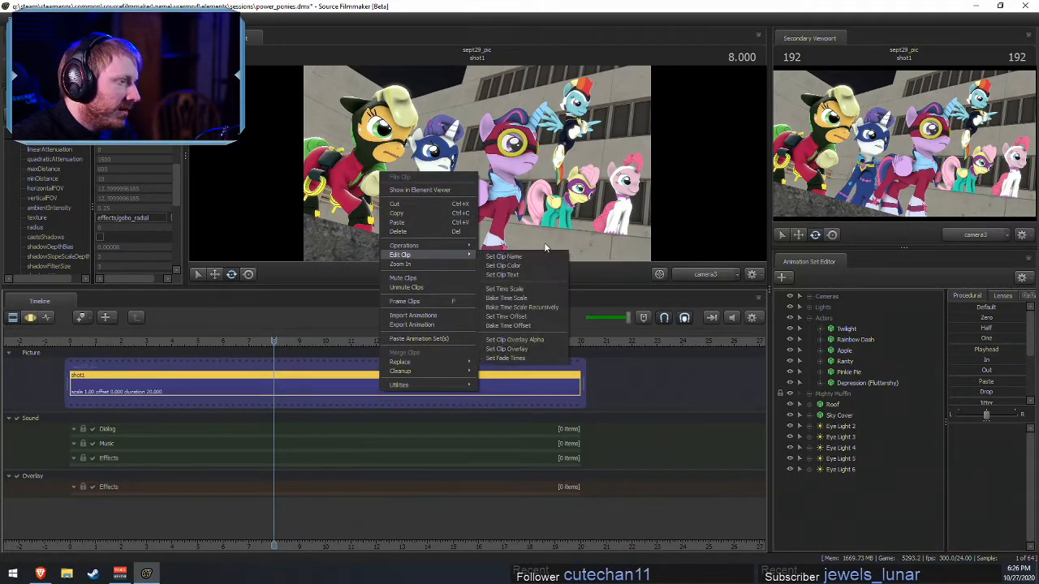
click(519, 290)
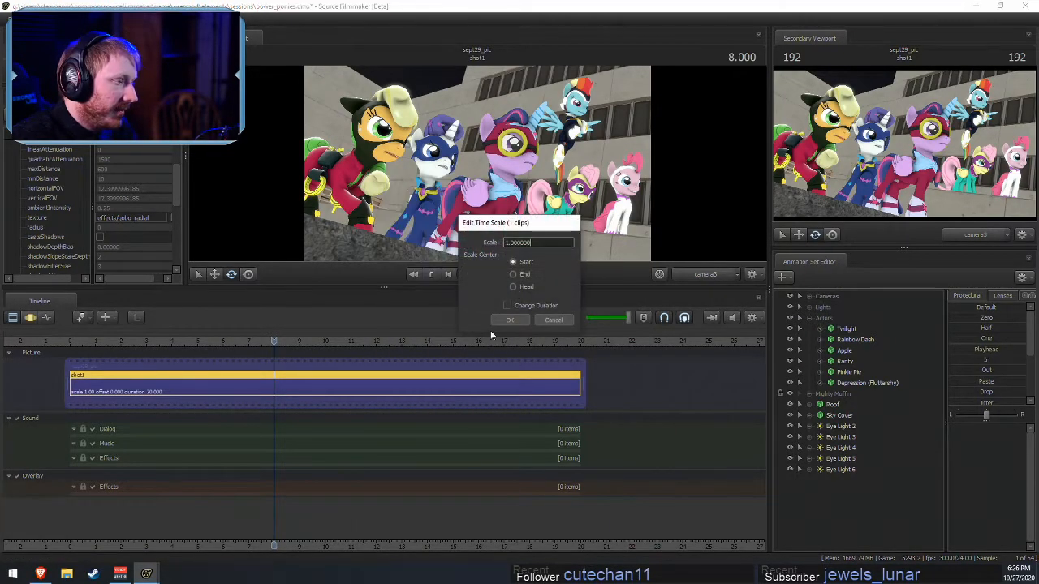
click(513, 288)
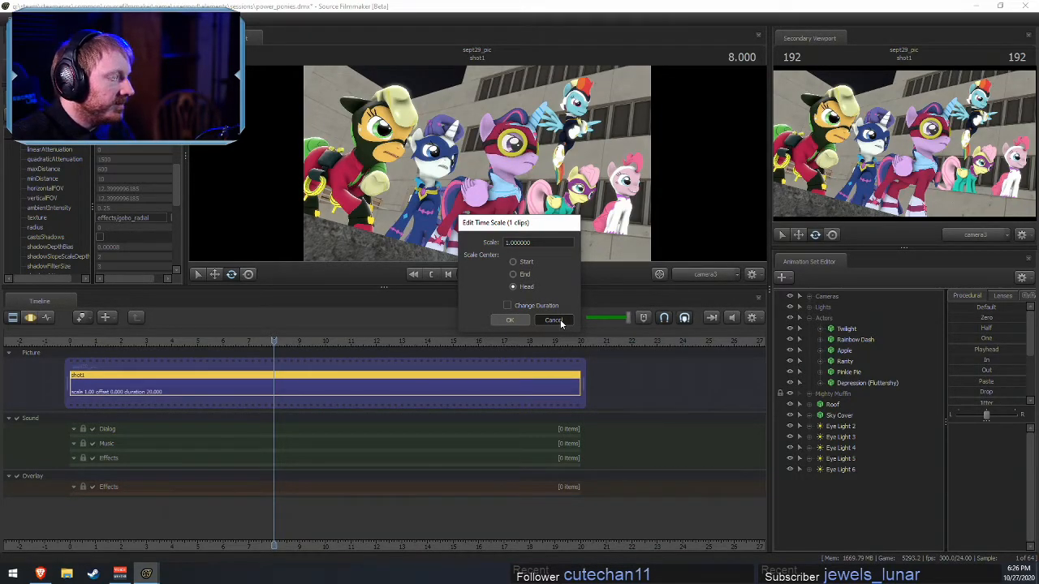
click(518, 308)
click(511, 308)
click(508, 307)
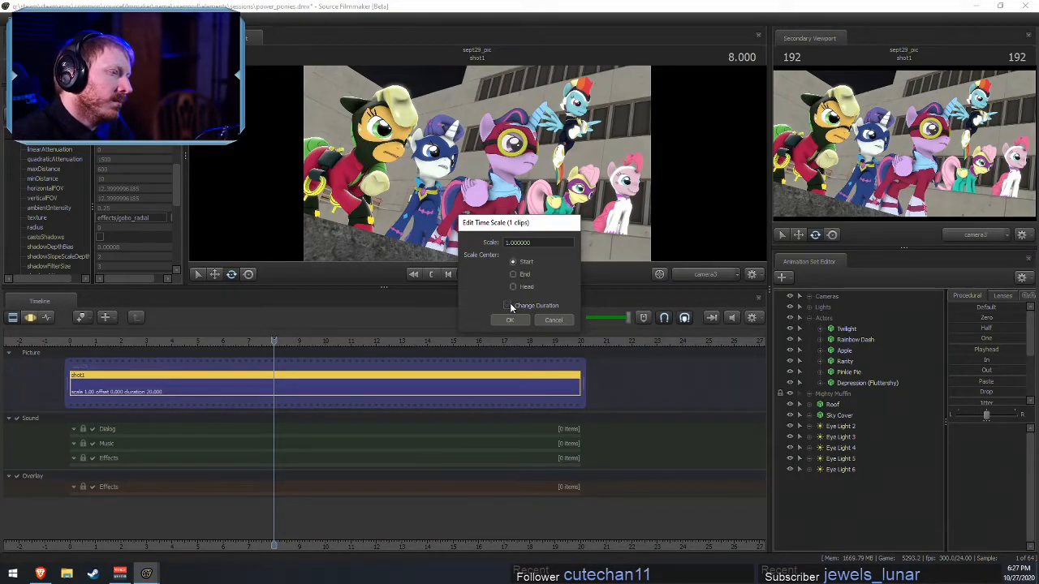
click(553, 320)
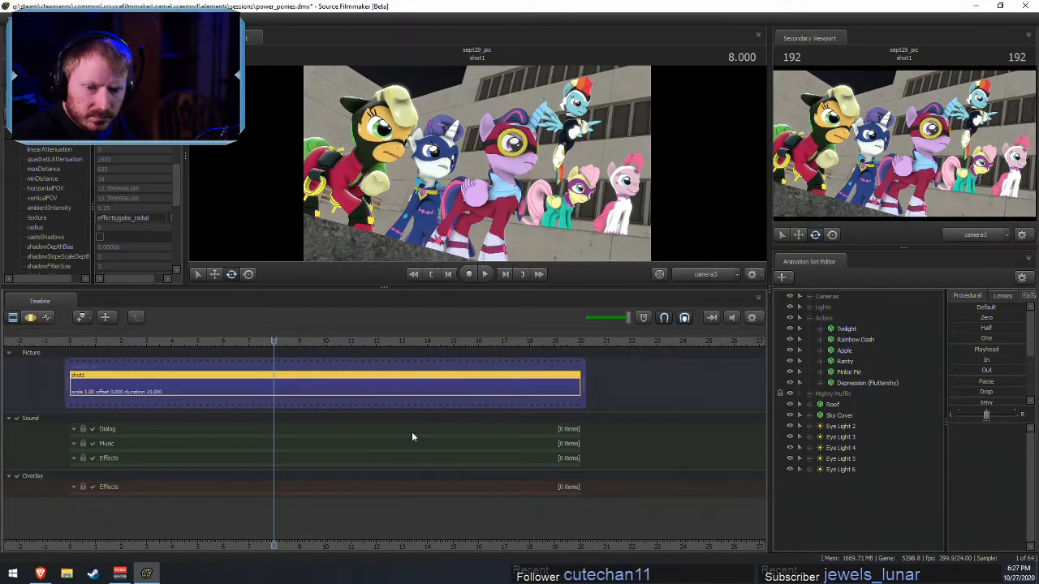
- Enlarge the primary viewport by shrinking the timeline and turn the scene lighting back on
drag(547, 287, 527, 435)
right_click(536, 285)
click(572, 314)
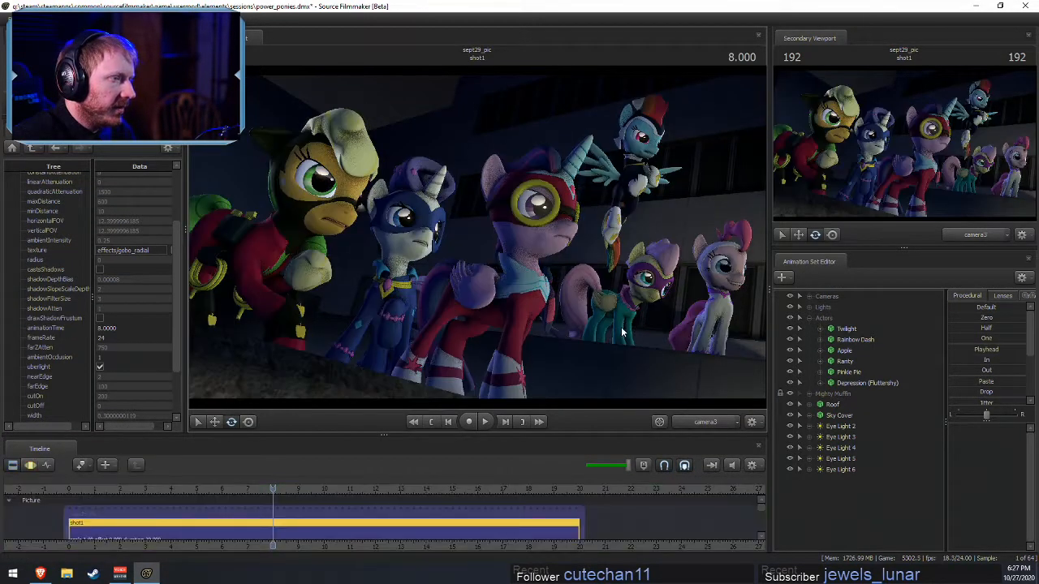
- Duplicate the Eye Light 6 animation set and look through the new copy in the primary viewport
click(846, 415)
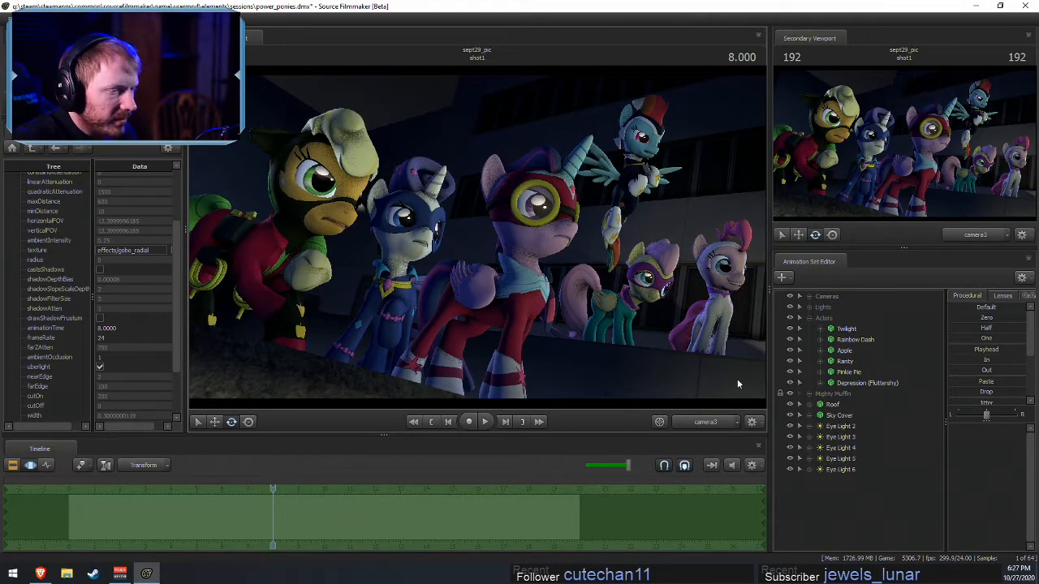
right_click(842, 482)
right_click(837, 472)
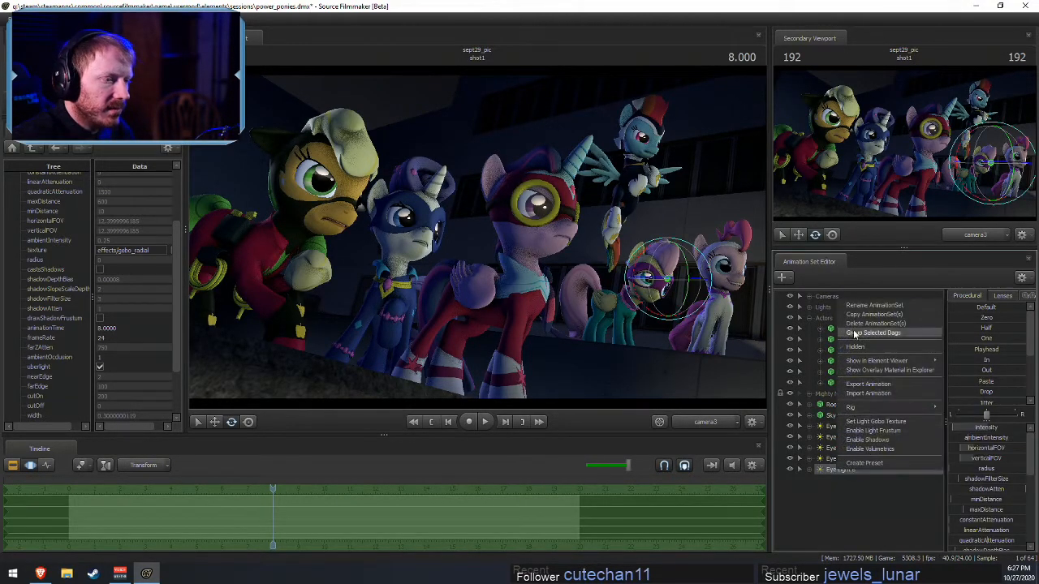
click(856, 314)
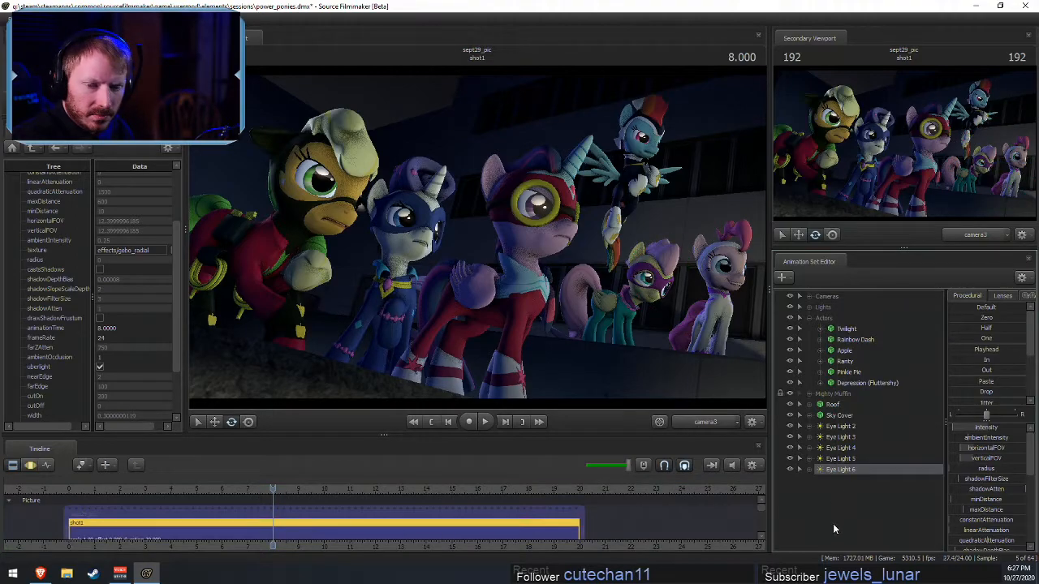
right_click(826, 515)
click(883, 468)
drag(851, 478, 441, 223)
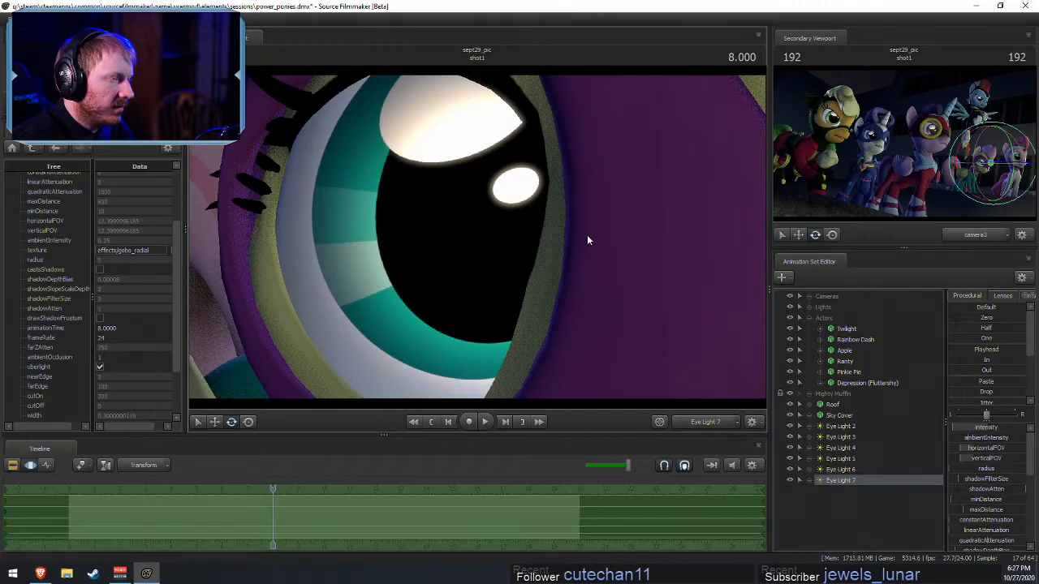
- Move and aim Eye Light 7 at Fluttershy's other eye from the light's own view
drag(583, 234, 550, 299)
key(w)
key(s)
key(F2)
key(F3)
- Adjust the intensity of Eye Light 7 on Fluttershy's eye, ending with a brighter setting
drag(993, 429, 986, 429)
key(F2)
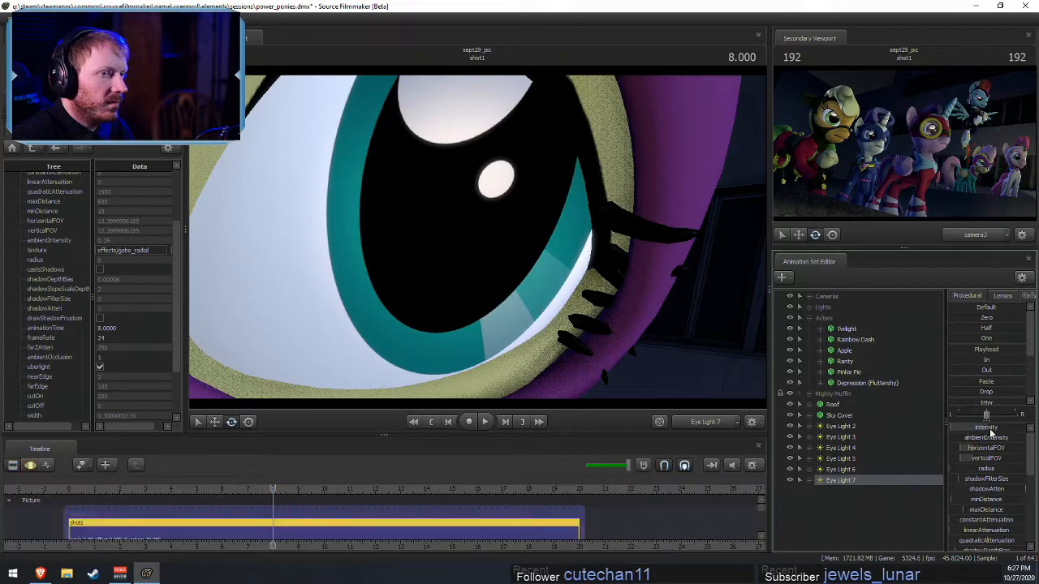
key(F3)
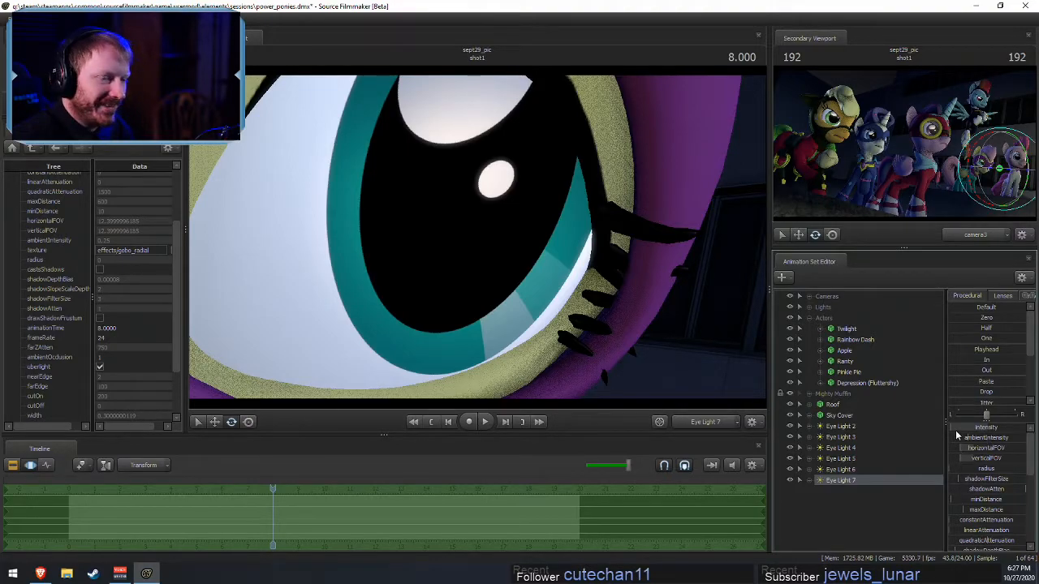
click(971, 437)
drag(972, 427, 972, 428)
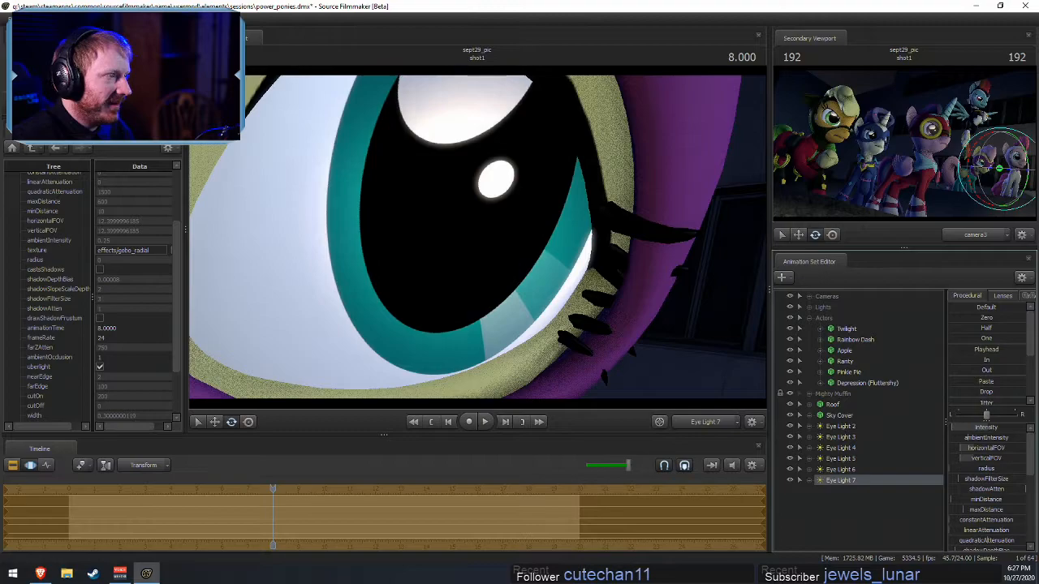
- Paste another copy of the eye light into the scene and select it
right_click(843, 507)
click(870, 456)
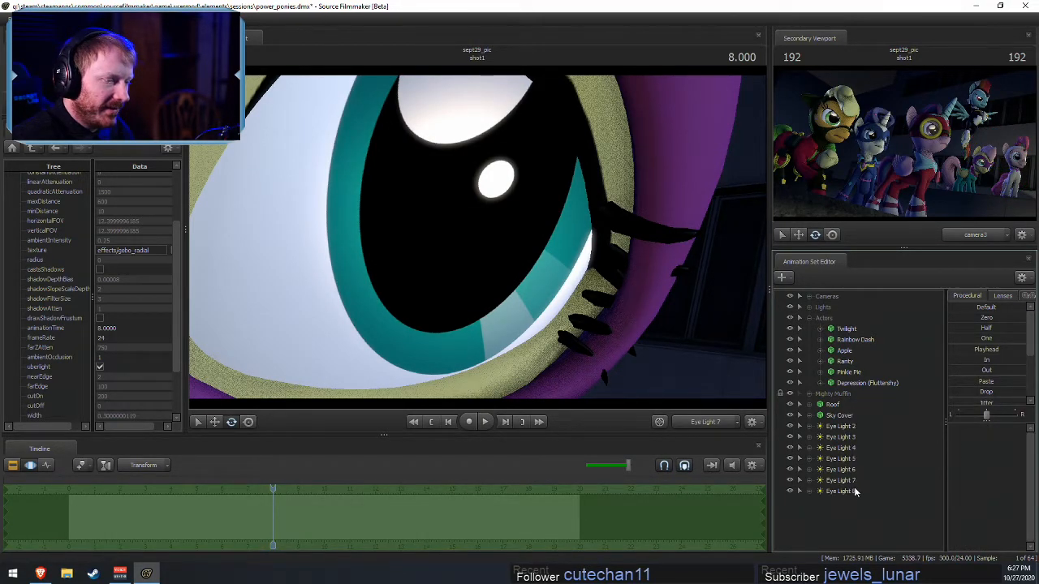
click(840, 491)
- Move and aim Eye Light 8 at Pinkie Pie's first eye and adjust its intensity
drag(329, 183, 642, 217)
key(s)
key(w)
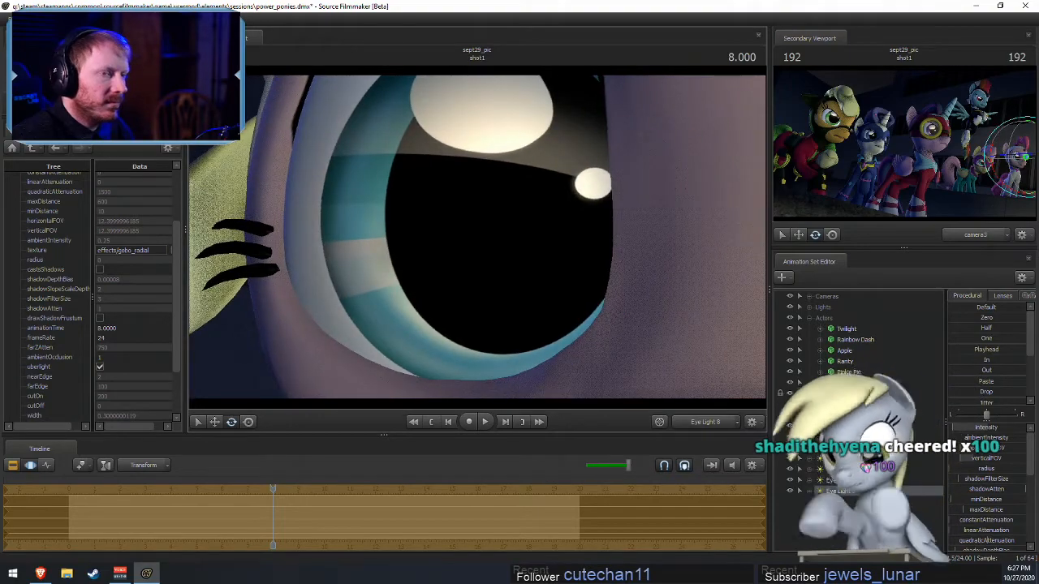
key(F2)
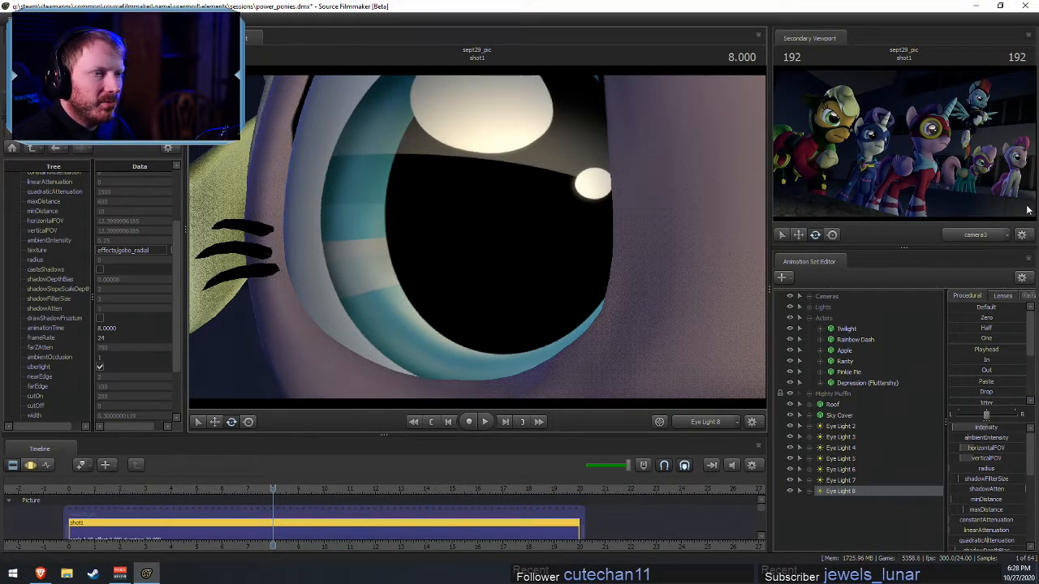
key(F3)
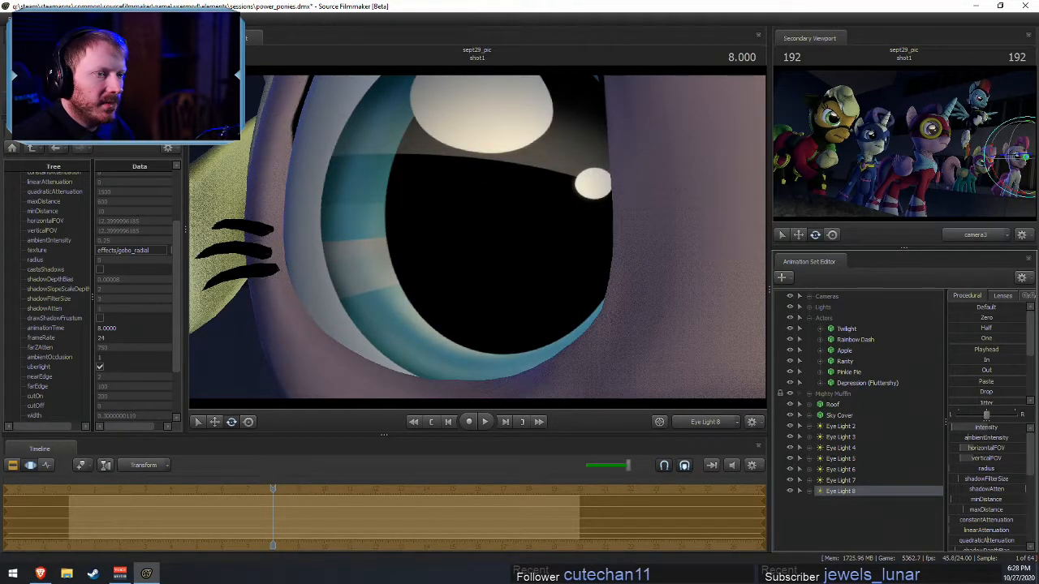
key(F2)
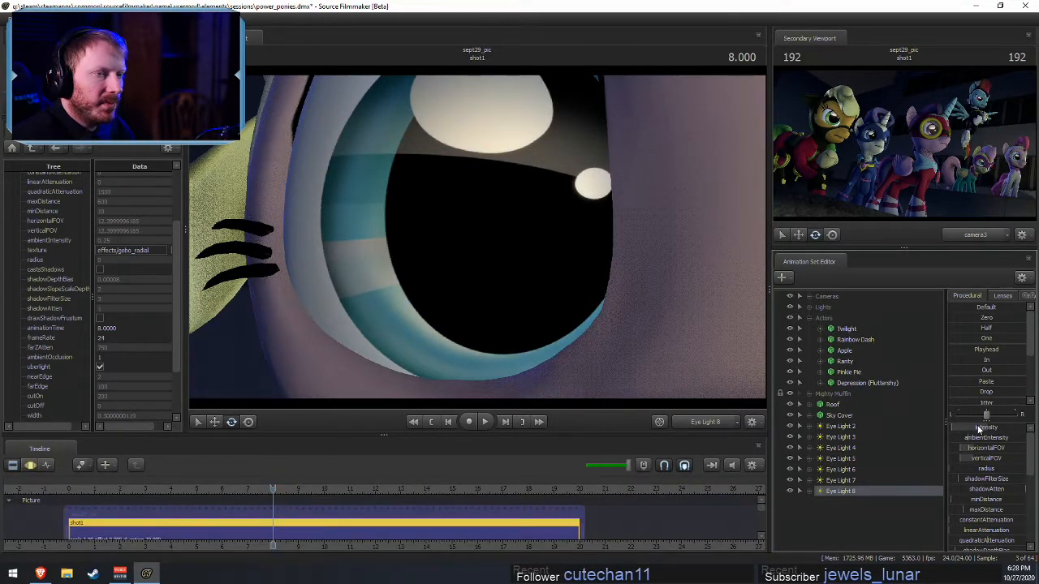
- Duplicate the Eye Light 8 animation set and return the primary viewport to camera3
right_click(844, 497)
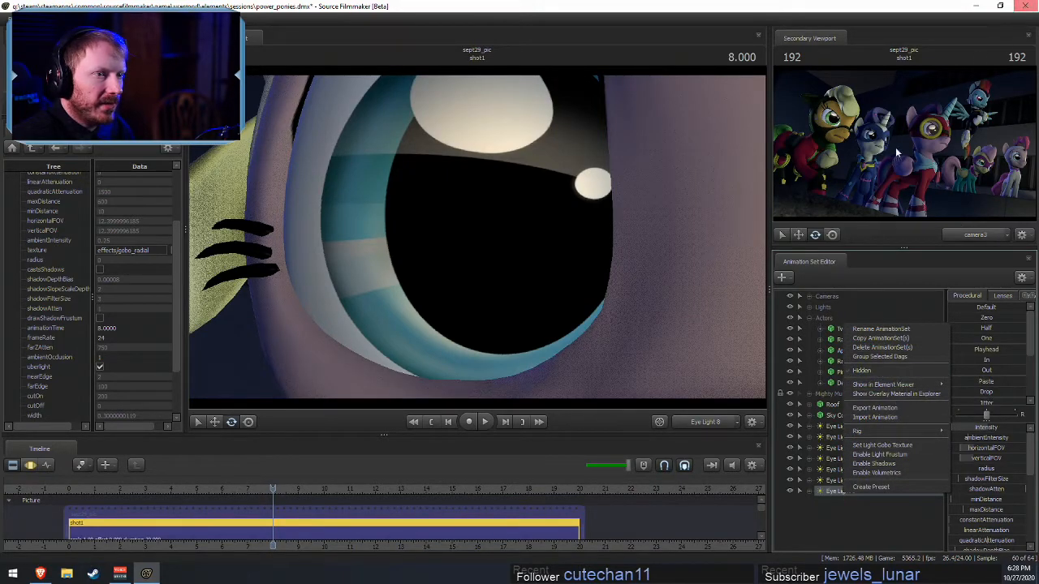
click(866, 340)
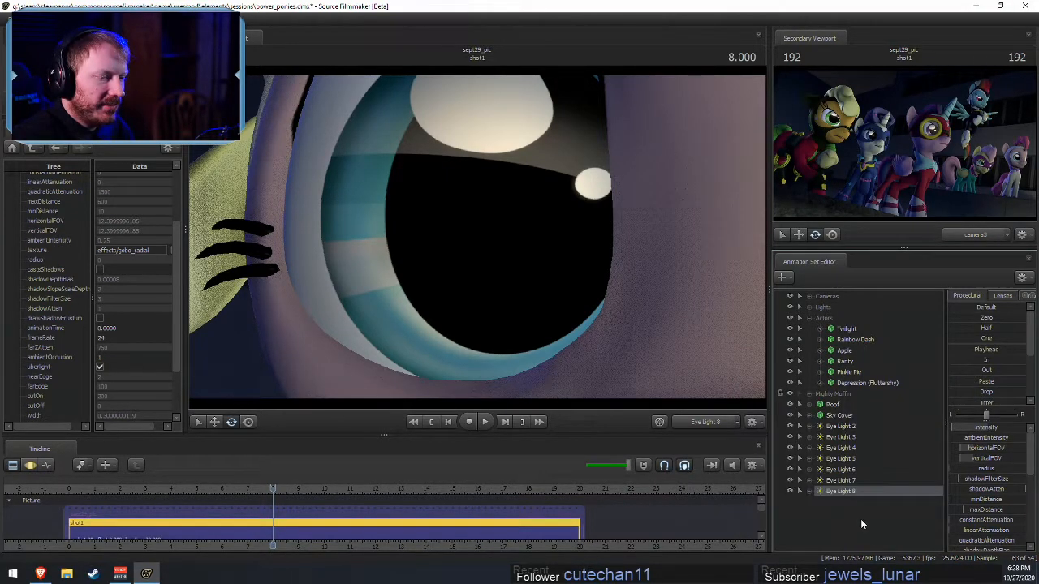
right_click(863, 519)
click(891, 472)
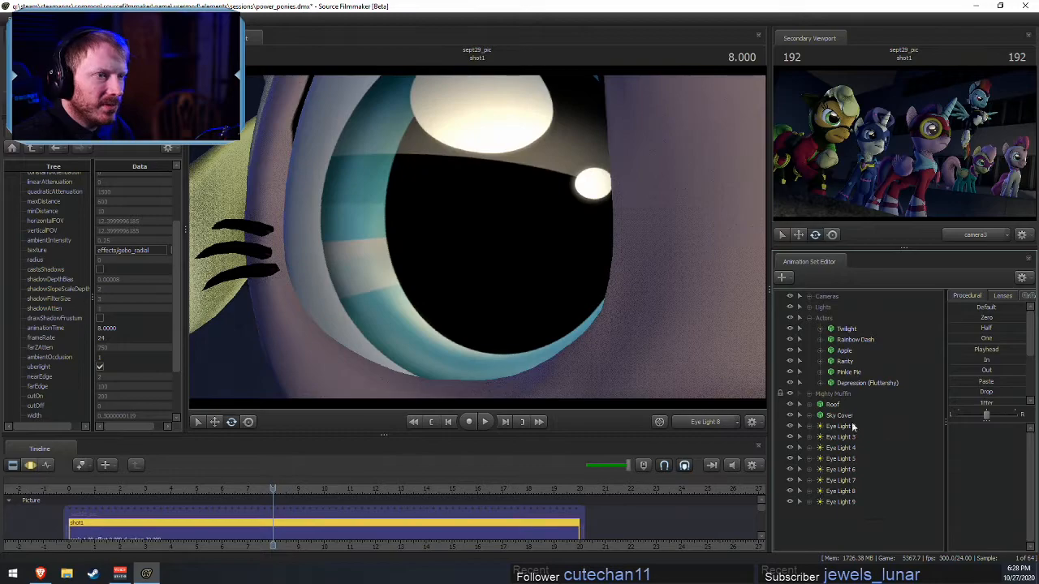
click(724, 424)
click(658, 399)
- Look through Eye Light 9 and move it to light Pinkie Pie's other eye
key(F3)
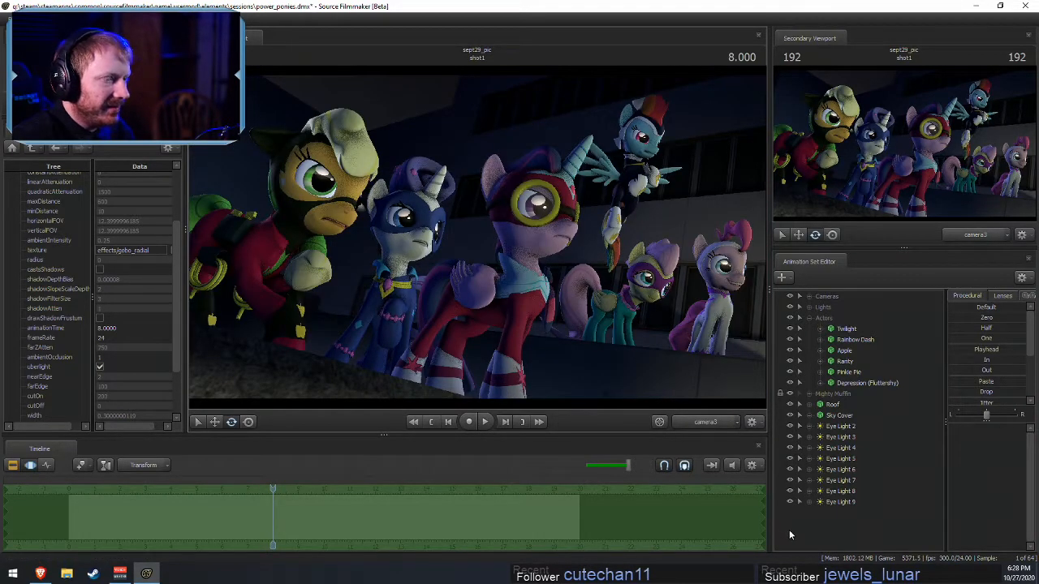
drag(844, 503, 561, 289)
key(F2)
key(F3)
drag(632, 293, 478, 242)
key(w)
key(x)
key(F2)
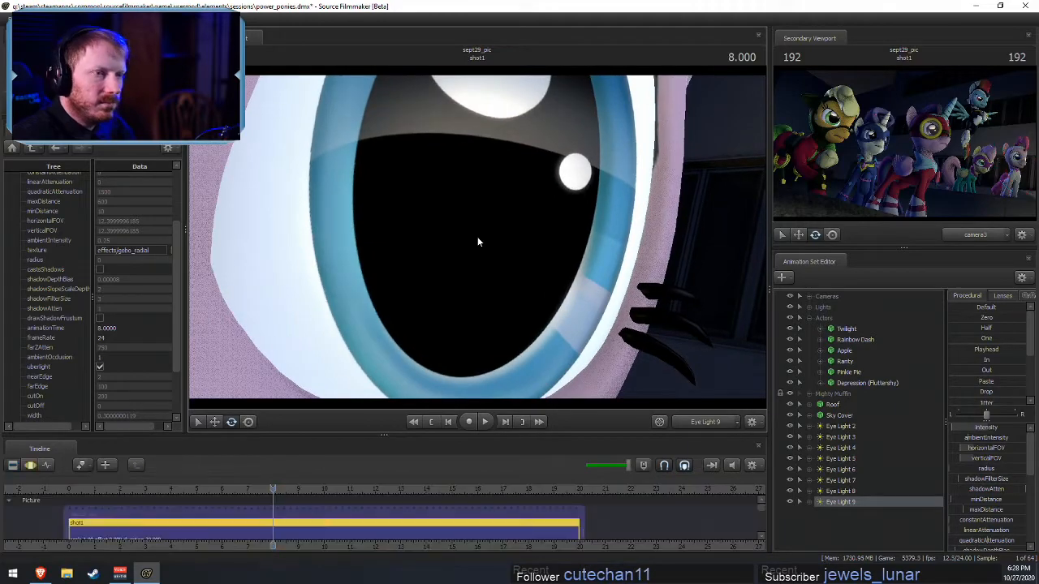
- Return the view to camera3 and adjust the intensity of Eye Light 9
click(708, 423)
click(704, 422)
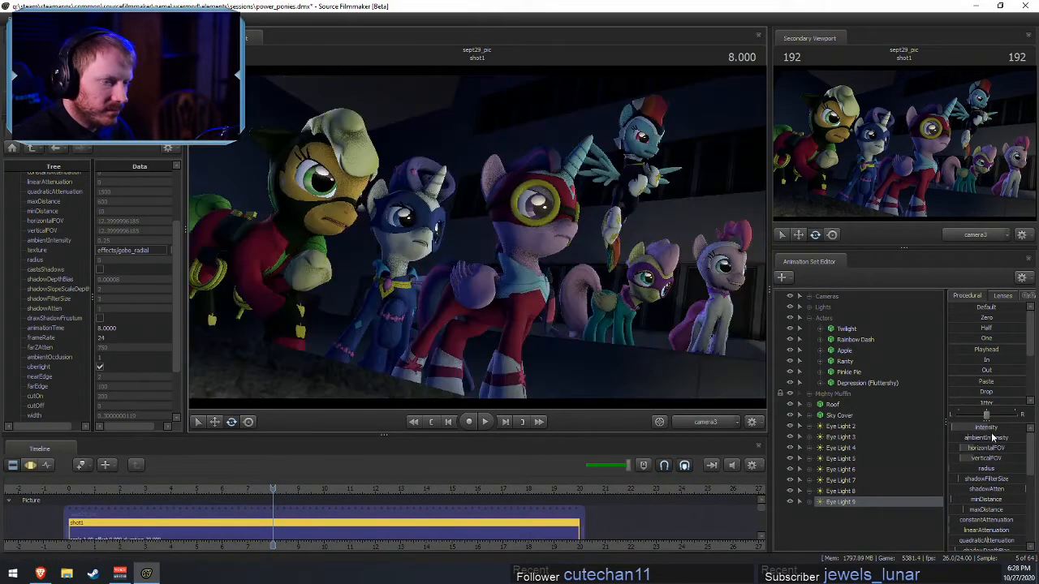
key(F4)
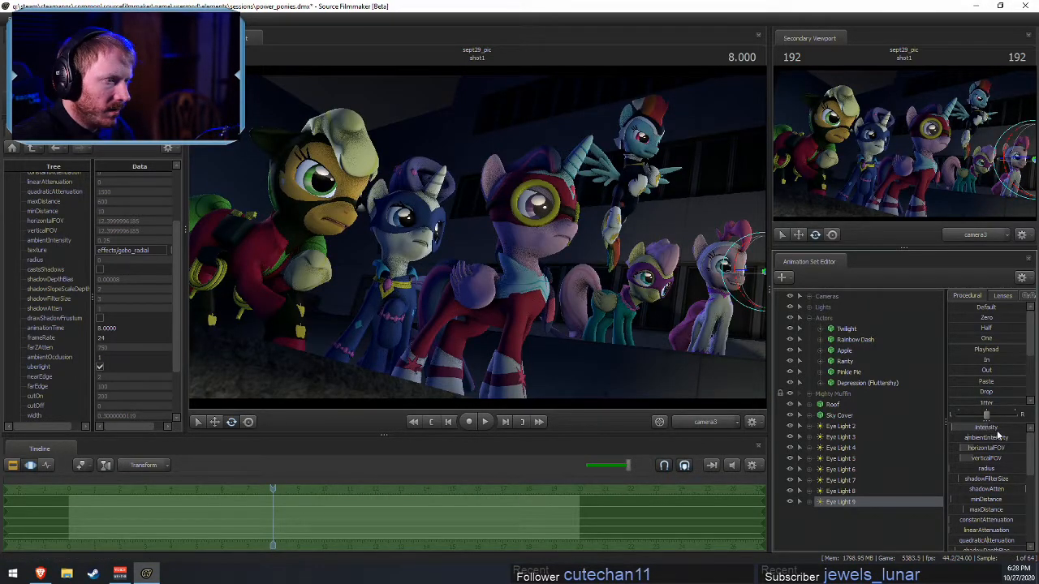
click(984, 428)
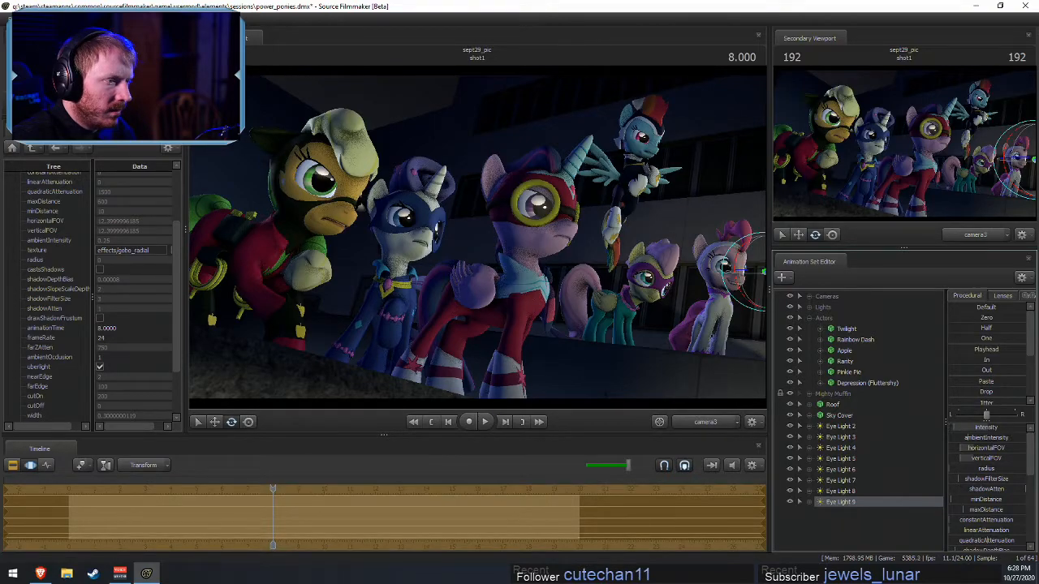
key(F2)
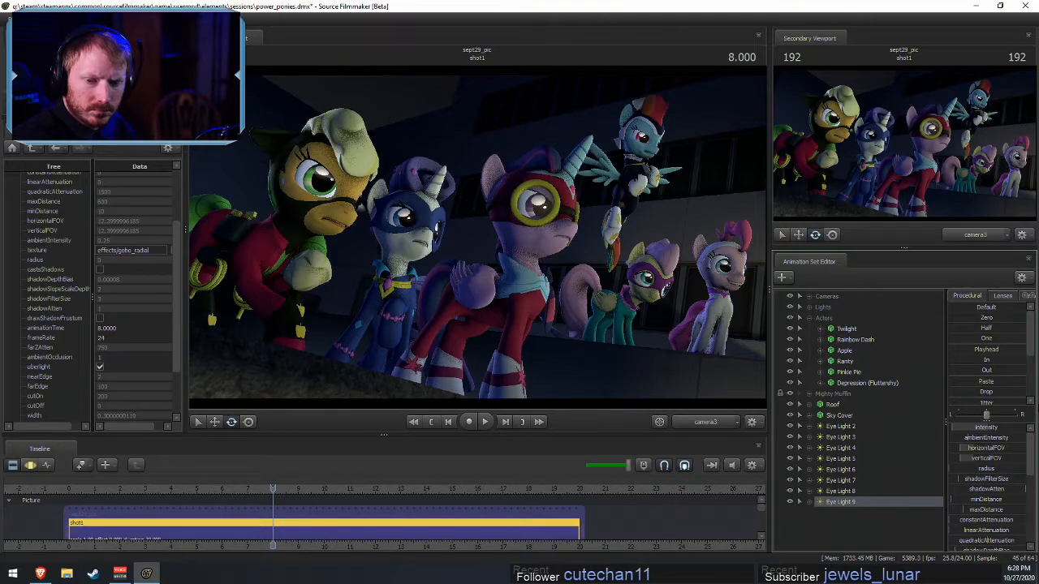
key(F3)
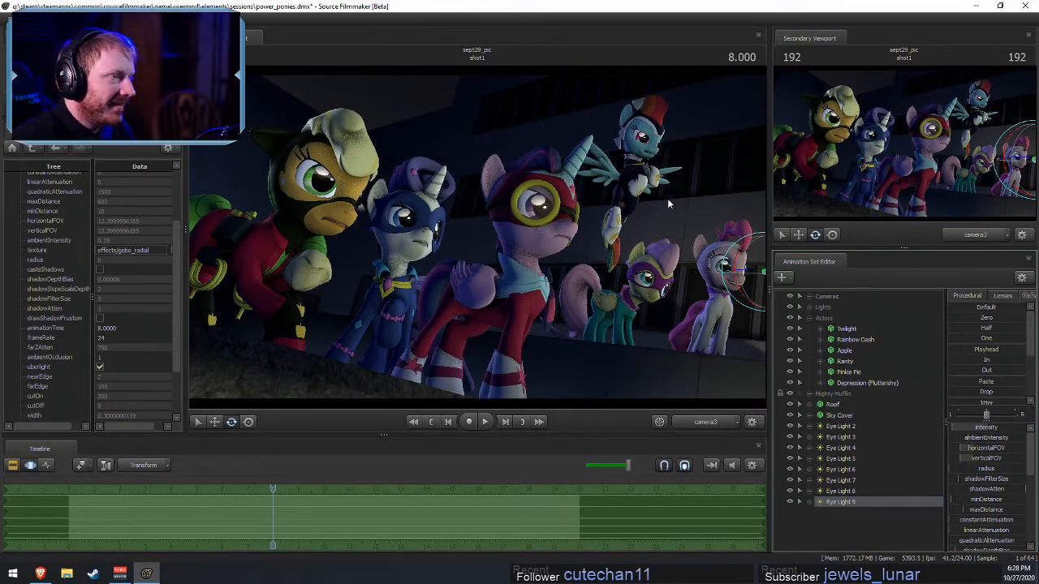
- Paste one more copy of the eye light and look through it in the primary viewport
right_click(850, 538)
click(908, 489)
drag(855, 511, 431, 230)
key(F2)
key(F3)
- Move and aim Eye Light 10 at Rainbow Dash's eye and return the view to camera3
drag(588, 253, 711, 285)
key(w)
key(w)
key(w)
key(s)
drag(478, 237, 481, 239)
key(w)
drag(533, 310, 528, 310)
scroll(701, 421, down, 2)
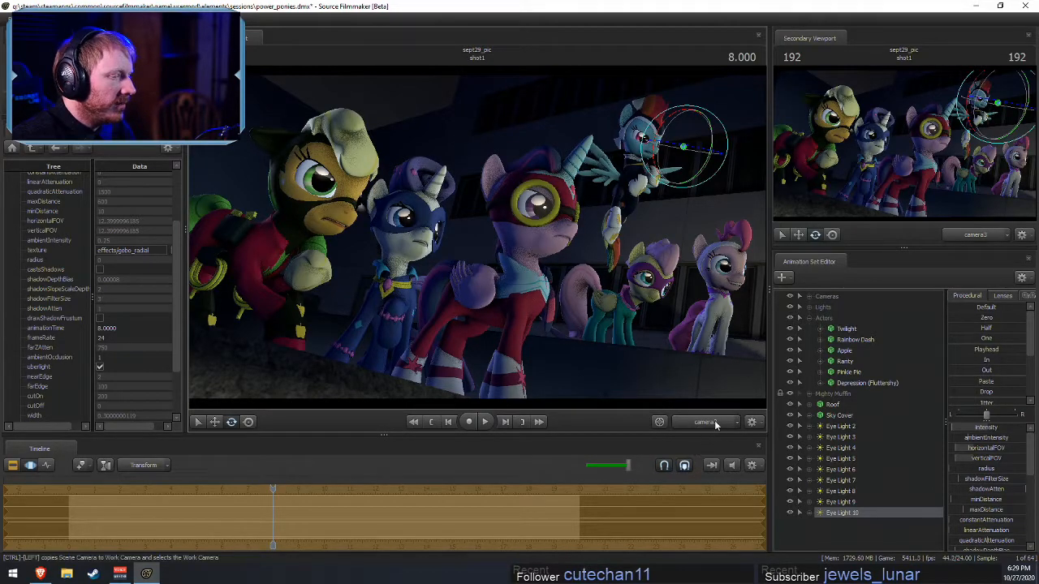
- Switch to the work camera and examine the lighting on the ponies up close, including Apple and Rarity
key(F2)
scroll(707, 422, up, 1)
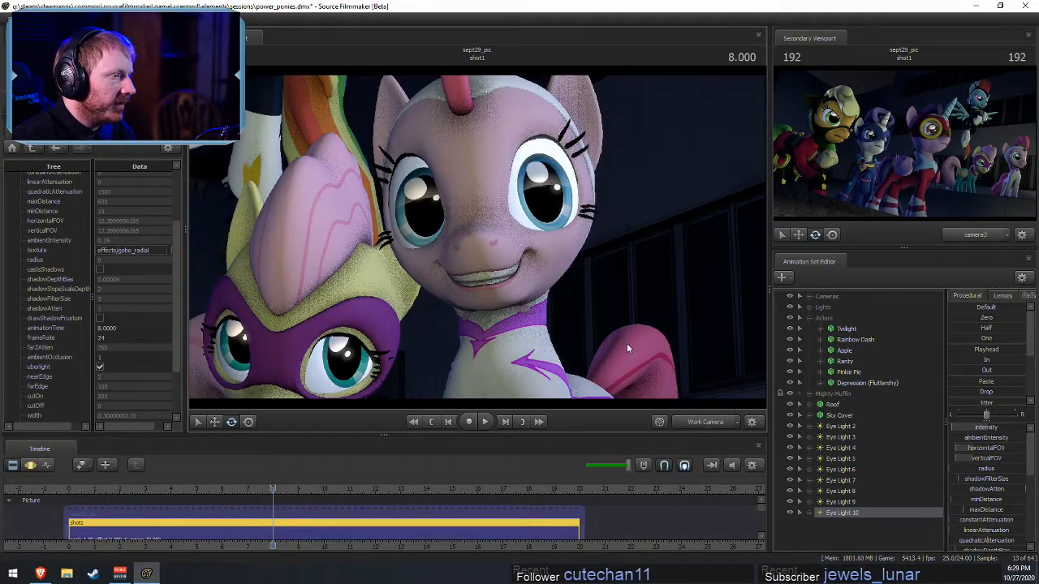
drag(600, 263, 564, 296)
key(w)
key(w)
key(s)
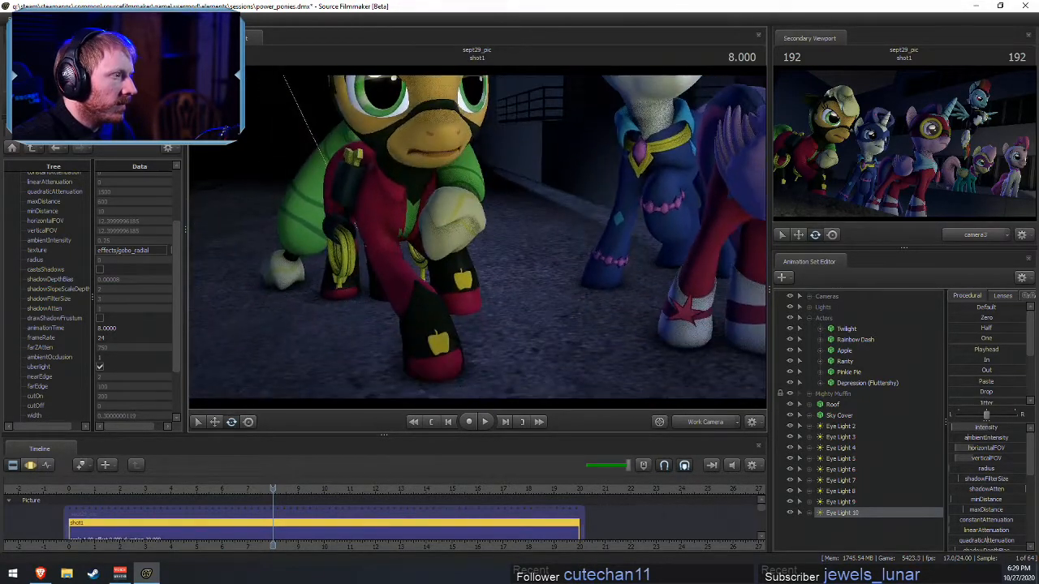
key(s)
mouse_move(487, 241)
mouse_down()
mouse_move(560, 207)
mouse_move(479, 237)
mouse_move(487, 241)
mouse_up()
key(w)
right_click(486, 241)
click(508, 267)
right_click(528, 264)
click(548, 295)
- Examine the lit faces of Fluttershy and Pinkie Pie through the work camera
key(s)
drag(548, 294, 616, 284)
key(w)
key(w)
key(a)
key(w)
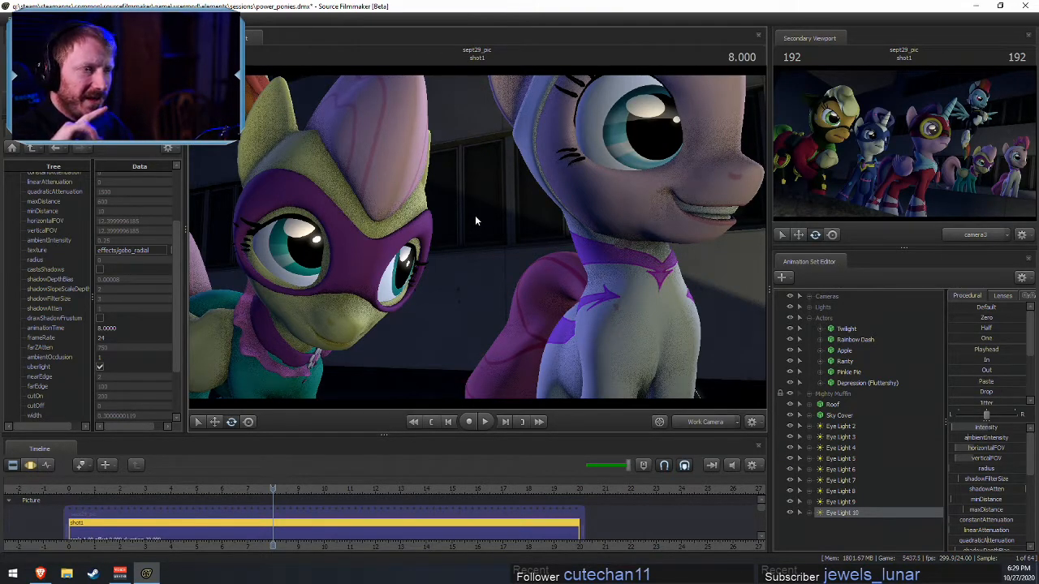
- Examine Pinkie Pie's eye up close with the work camera and turn the scene lighting off
drag(513, 253, 594, 198)
key(w)
key(s)
drag(477, 241, 477, 241)
key(w)
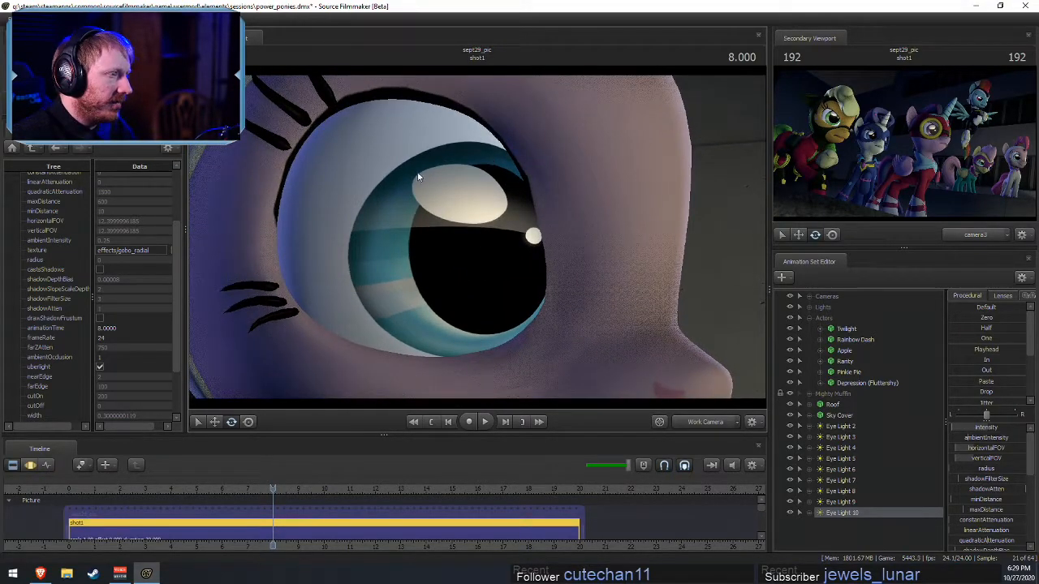
right_click(374, 282)
click(405, 309)
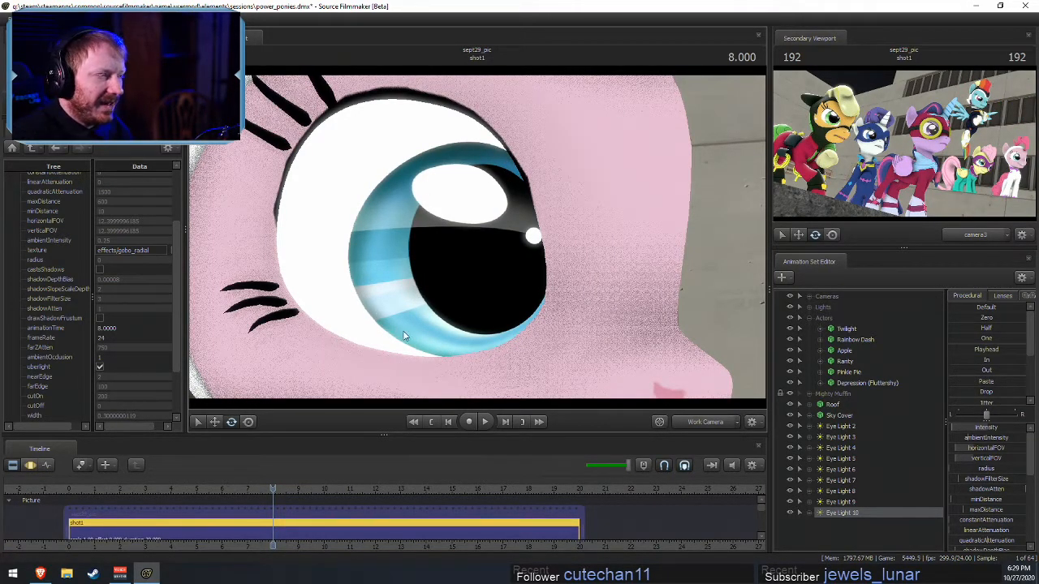
- Examine Fluttershy's and Pinkie Pie's unlit eyes up close through the work camera
key(s)
drag(485, 302, 484, 173)
key(a)
key(w)
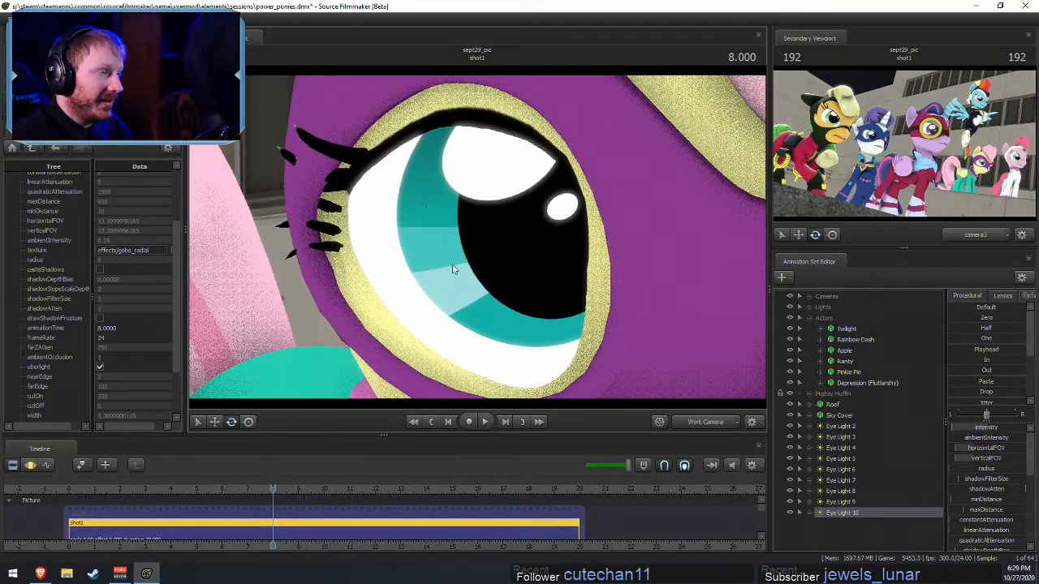
key(d)
drag(487, 307, 474, 240)
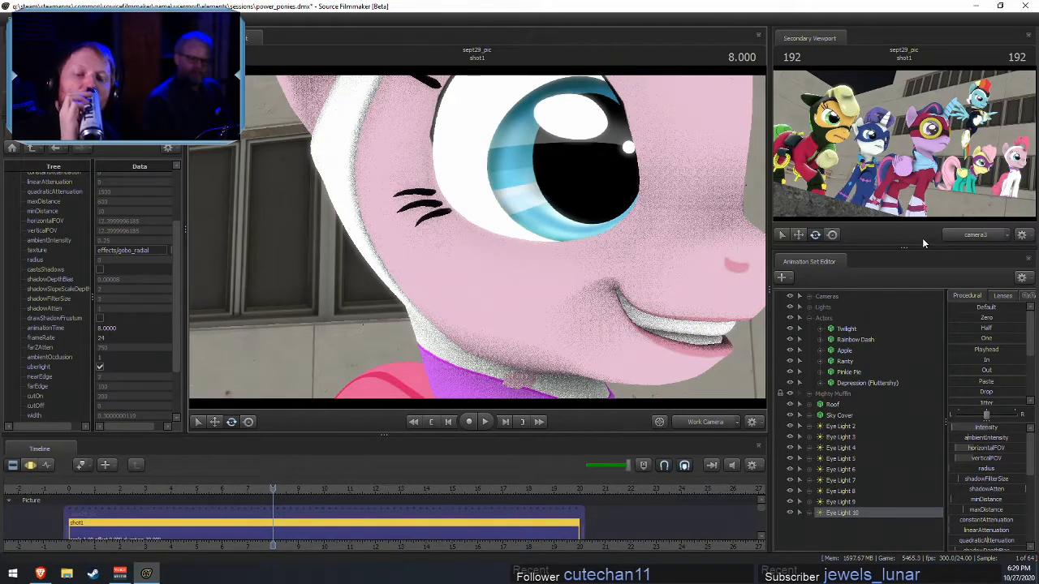
- Turn the scene lighting on and examine the eyes of Pinkie Pie and Fluttershy through the work camera
right_click(725, 201)
click(757, 228)
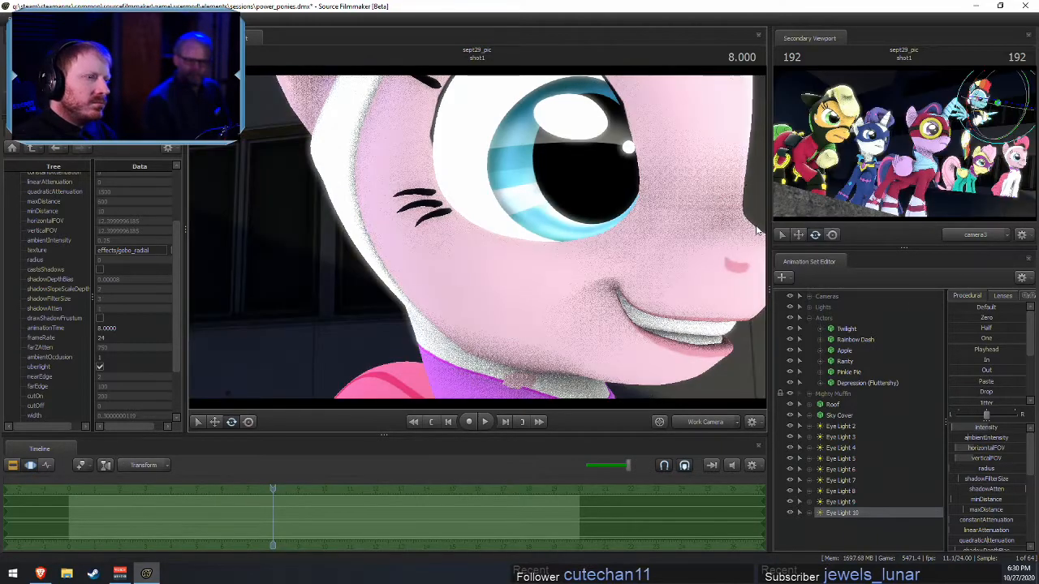
mouse_move(641, 340)
mouse_down()
mouse_move(528, 385)
mouse_move(648, 364)
mouse_move(571, 376)
mouse_move(495, 365)
mouse_move(572, 366)
mouse_move(642, 349)
mouse_up()
key(s)
key(s)
key(s)
key(w)
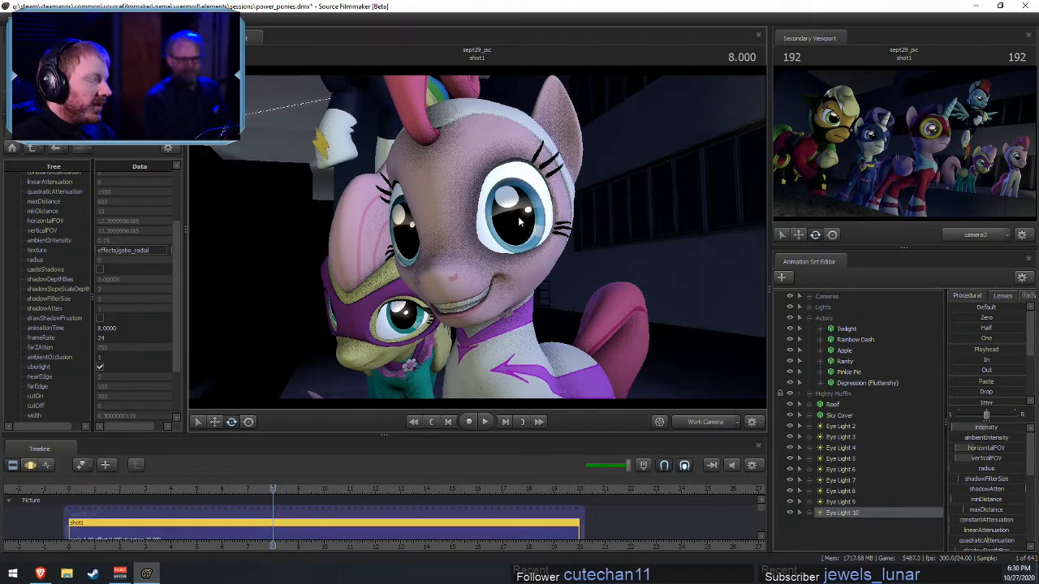
key(a)
drag(584, 228, 475, 252)
key(a)
key(w)
key(w)
- Turn the scene lighting off and frame Pinkie Pie's whole face in the work camera
right_click(475, 253)
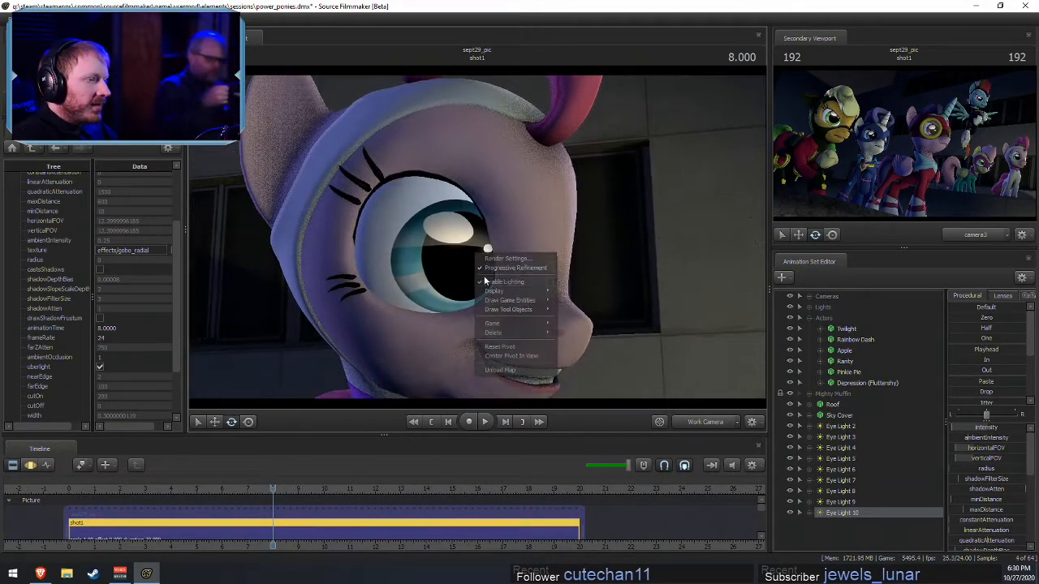
click(520, 280)
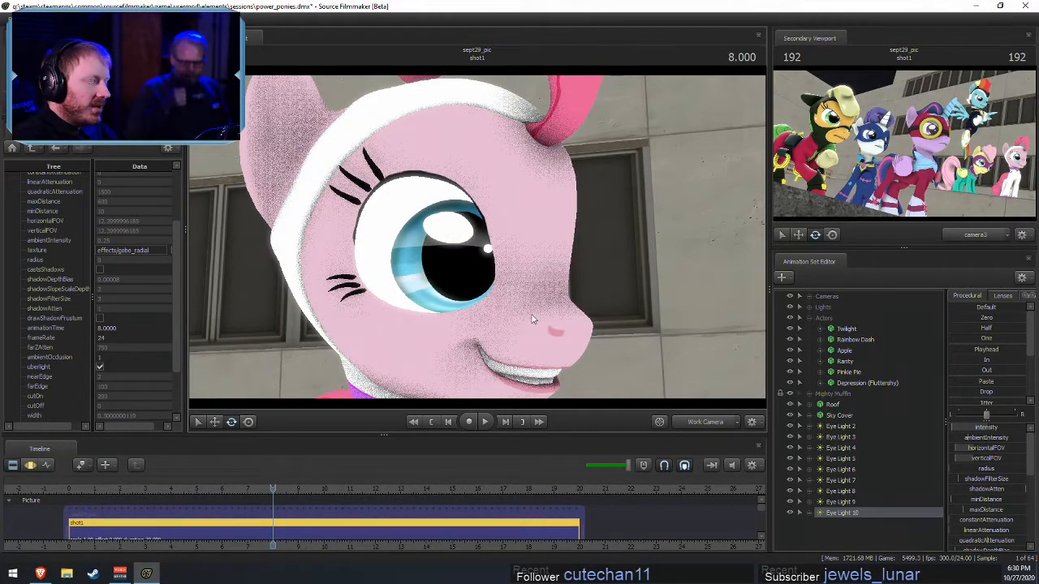
drag(627, 273, 478, 259)
key(s)
- Switch to File Explorer and browse to the materials folder inside Source Filmmaker's usermod folder
click(67, 574)
double_click(258, 80)
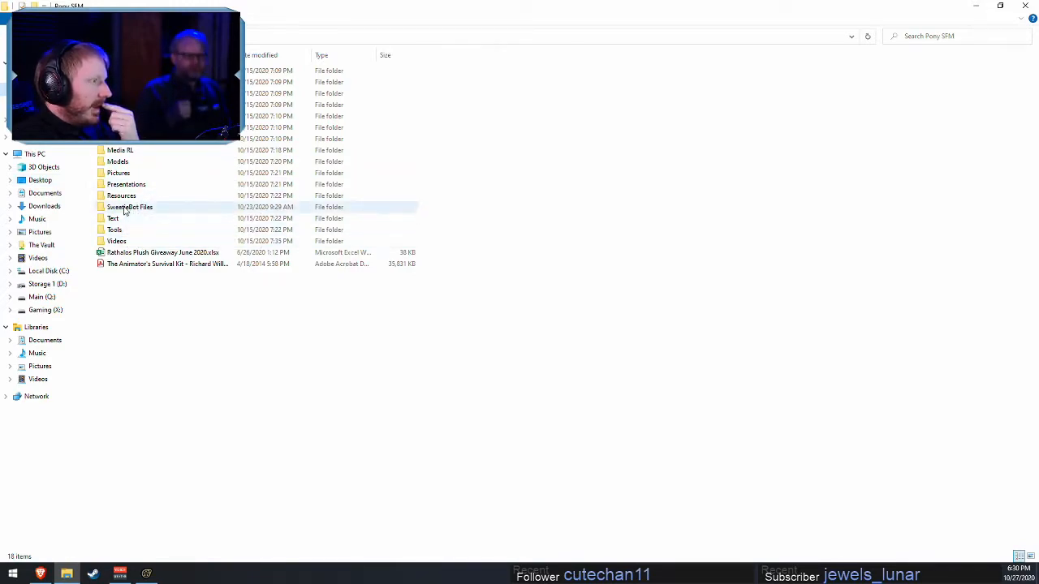
click(45, 102)
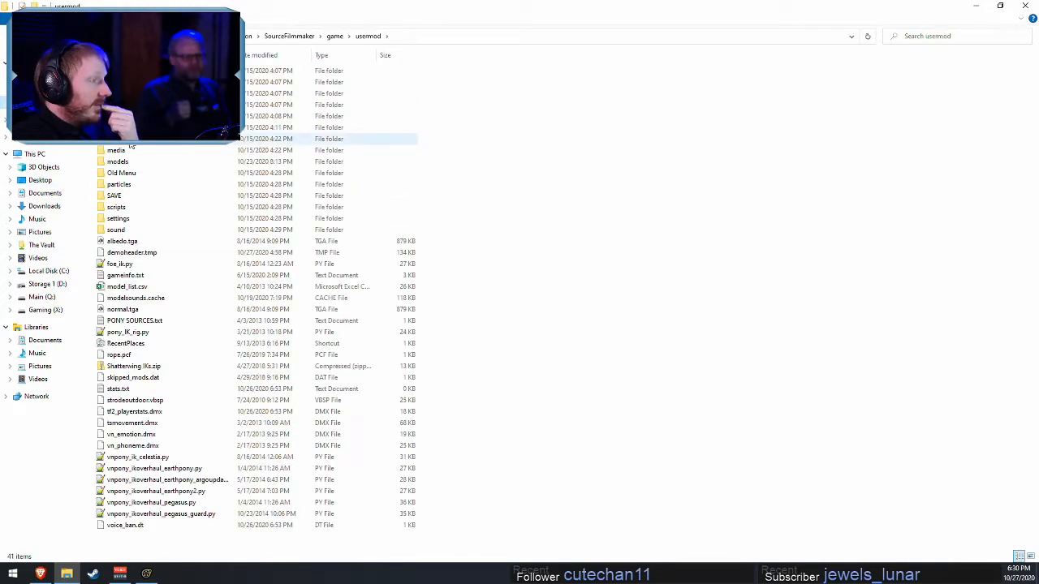
click(185, 115)
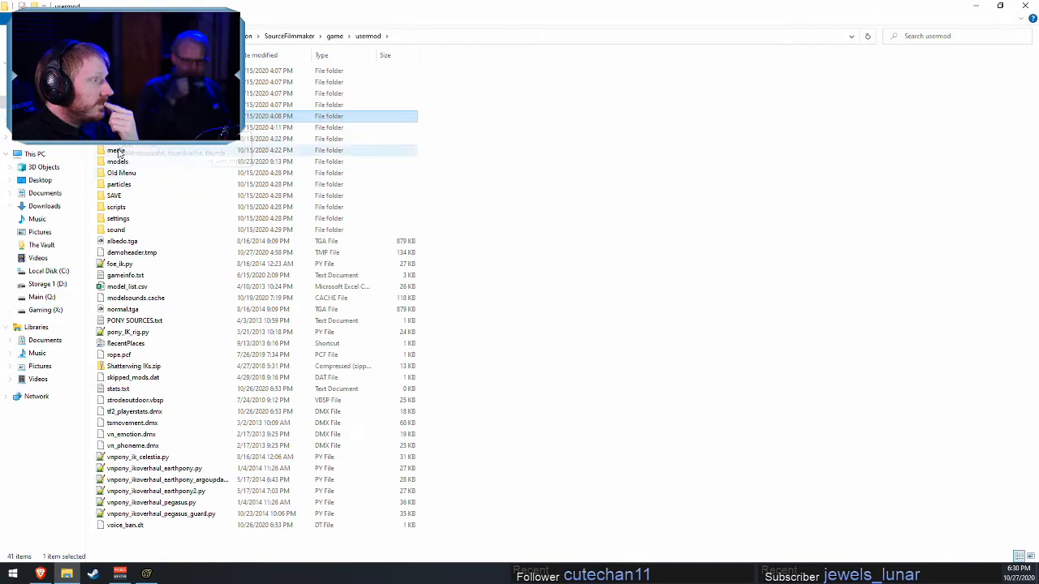
double_click(121, 138)
scroll(132, 324, down, 10)
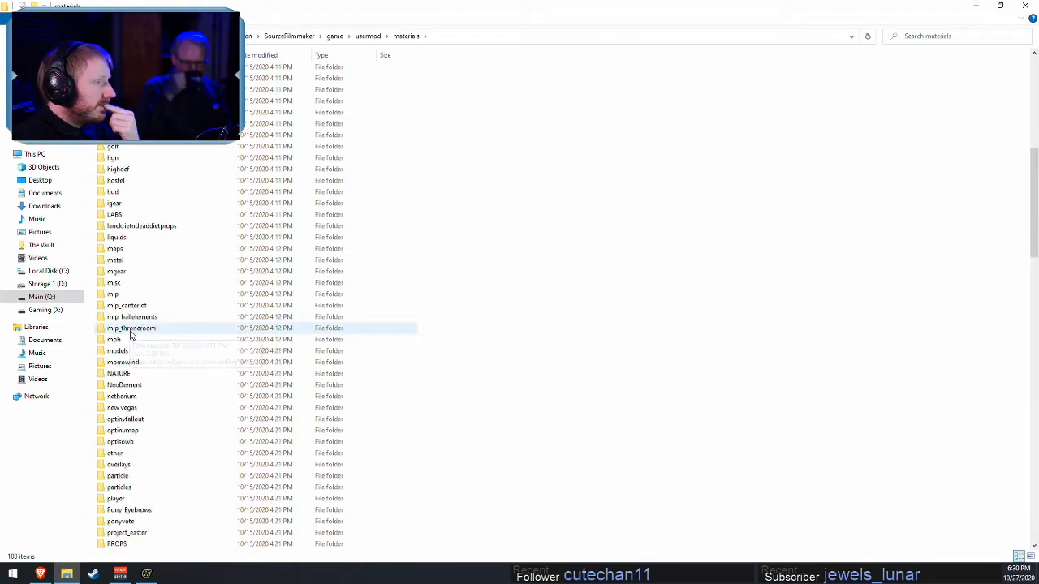
- Open the models\VN_mlp materials folder and find the Pinkie Pie texture folders
double_click(118, 351)
scroll(124, 455, down, 20)
scroll(125, 490, down, 3)
double_click(143, 522)
scroll(156, 245, down, 20)
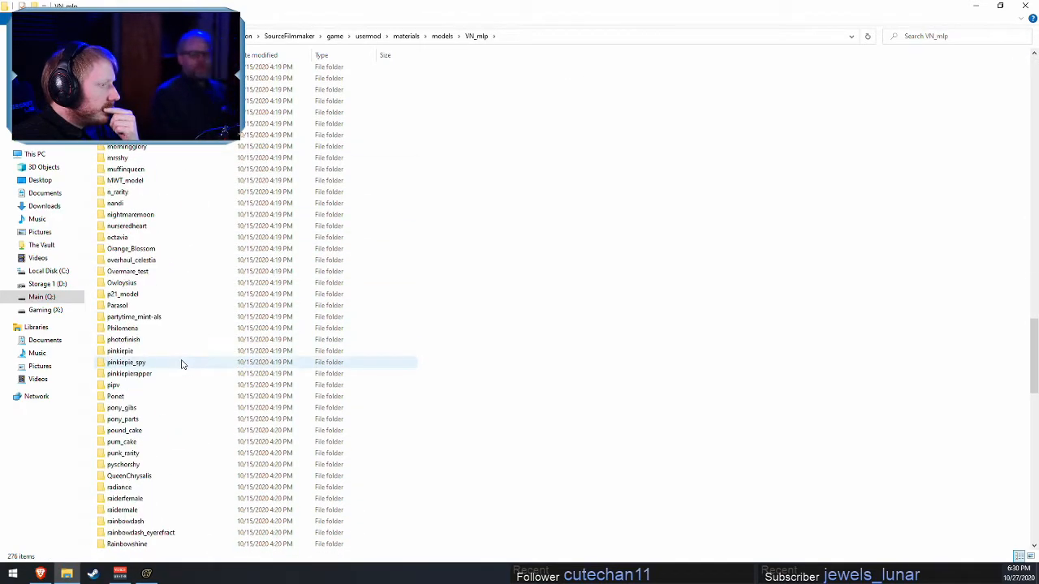
- Open the pinkiepie folder and examine the pupil_r.vtf eye texture
double_click(130, 352)
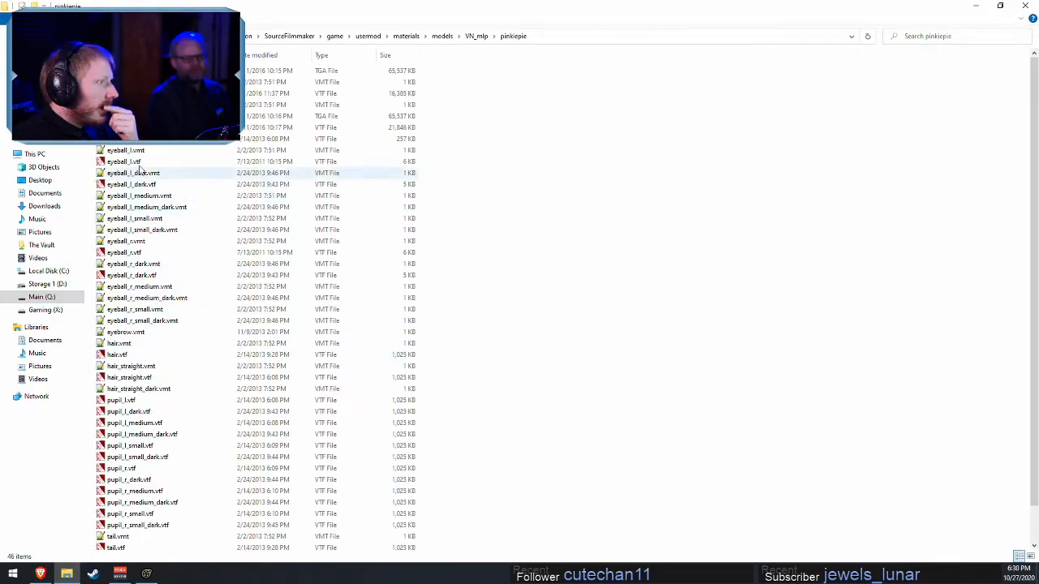
scroll(144, 244, down, 2)
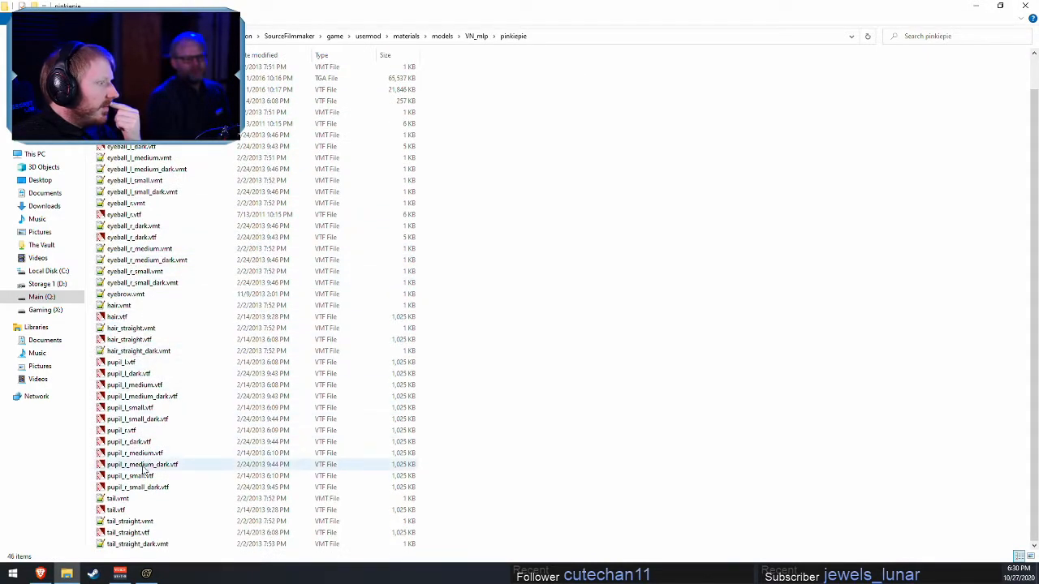
double_click(137, 431)
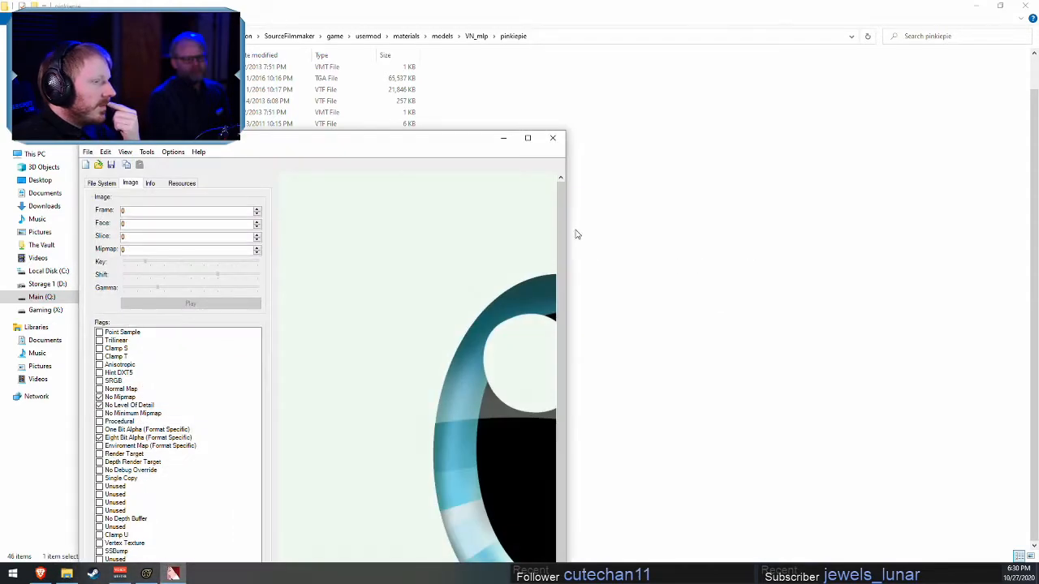
click(553, 138)
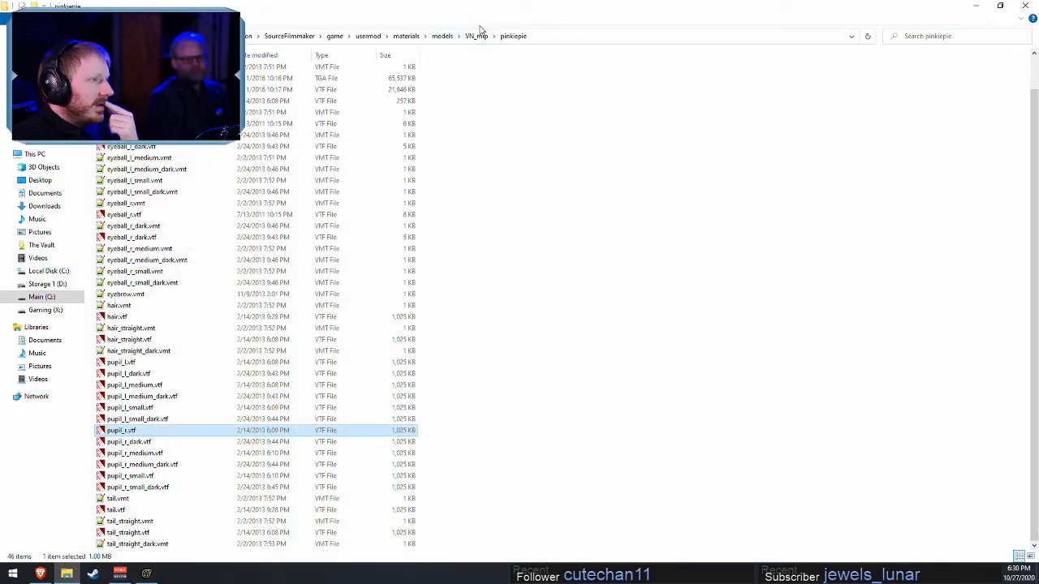
- Open the pinkiepie_spy folder under VN_mlp and examine the full pupil_l.vtf eye texture
click(478, 32)
scroll(244, 243, down, 7)
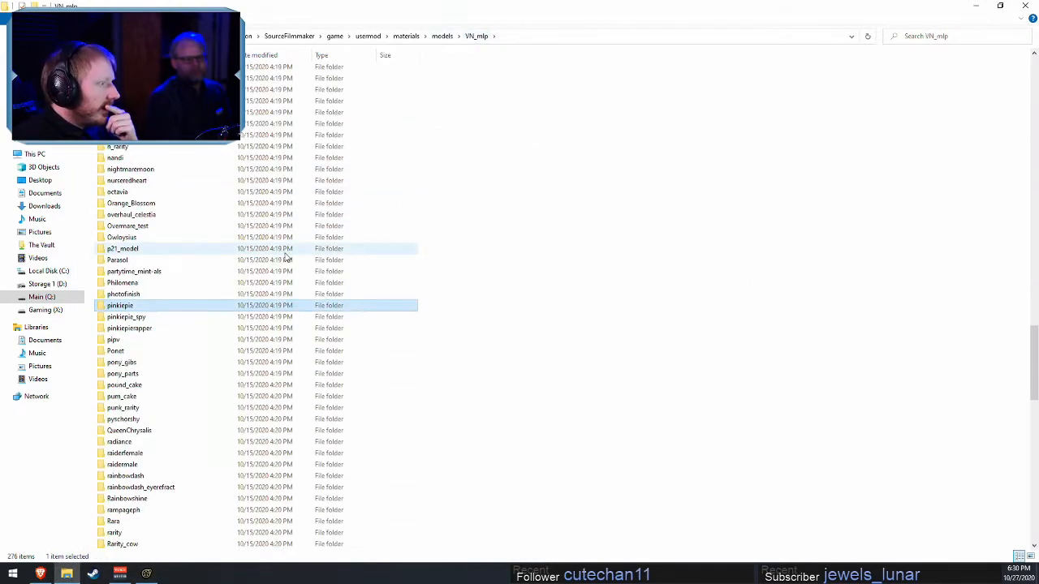
double_click(134, 318)
click(120, 320)
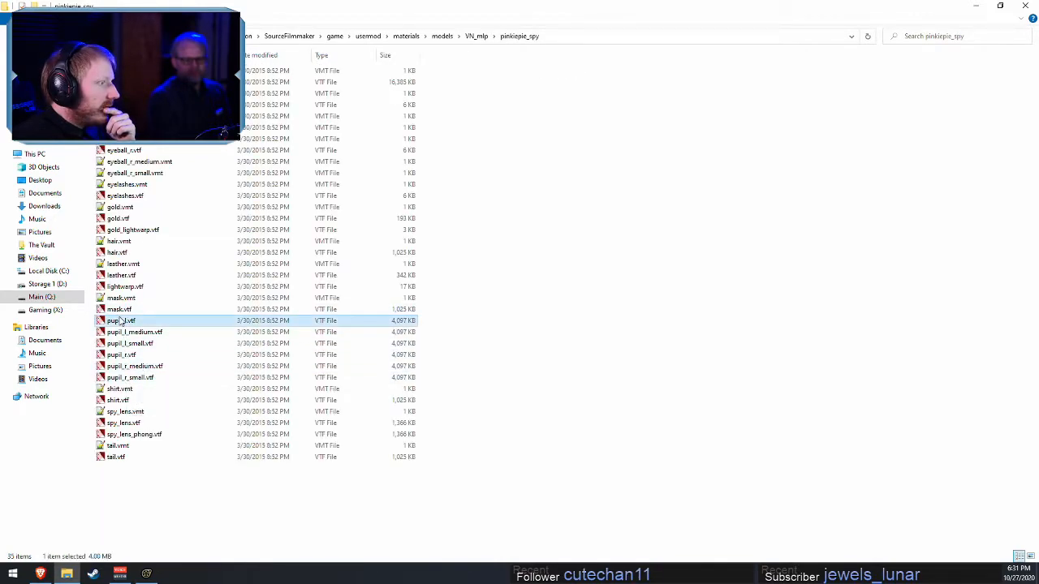
double_click(121, 321)
scroll(499, 467, down, 1)
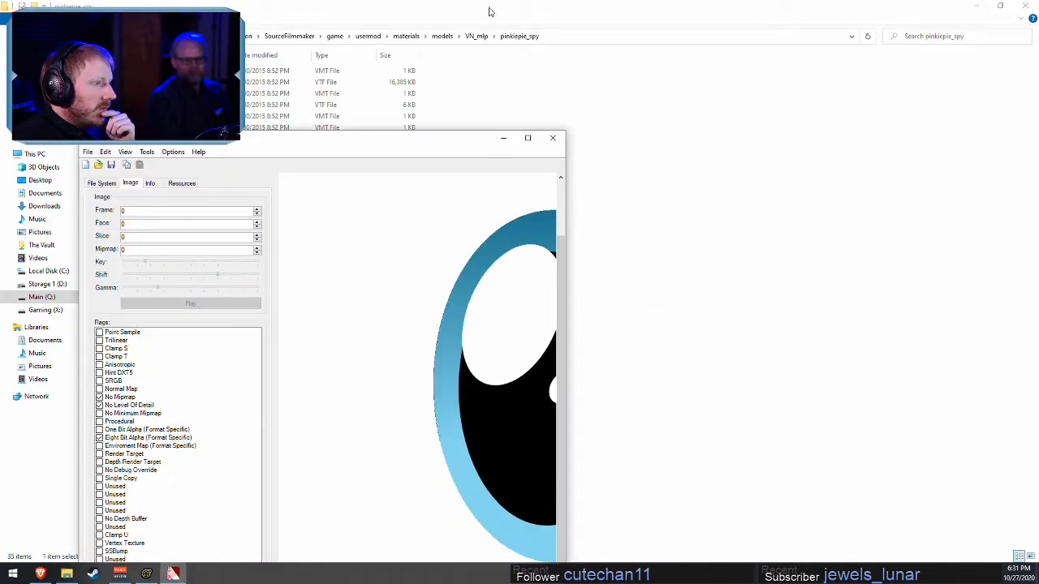
drag(424, 149, 458, 29)
drag(418, 555, 485, 556)
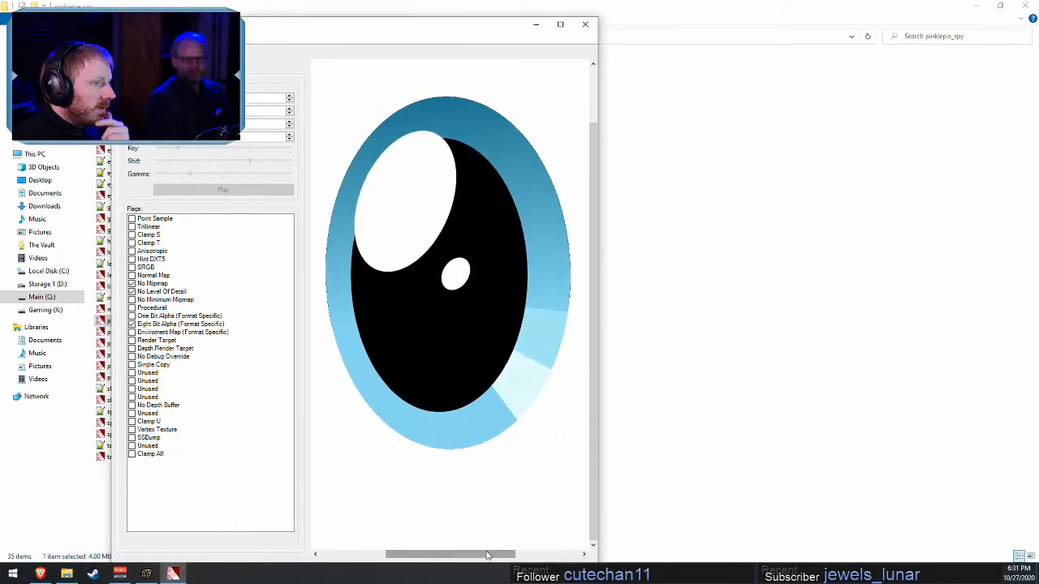
click(584, 24)
- Switch back to Source Filmmaker and add override materials to the Pinkie Pie actor
key(alt+Tab)
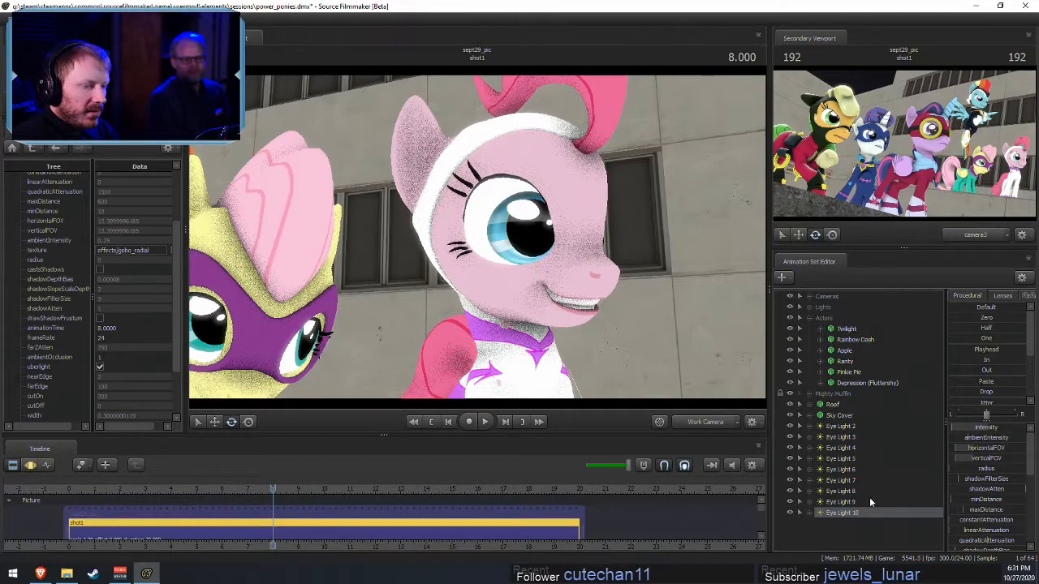
key(alt+Tab)
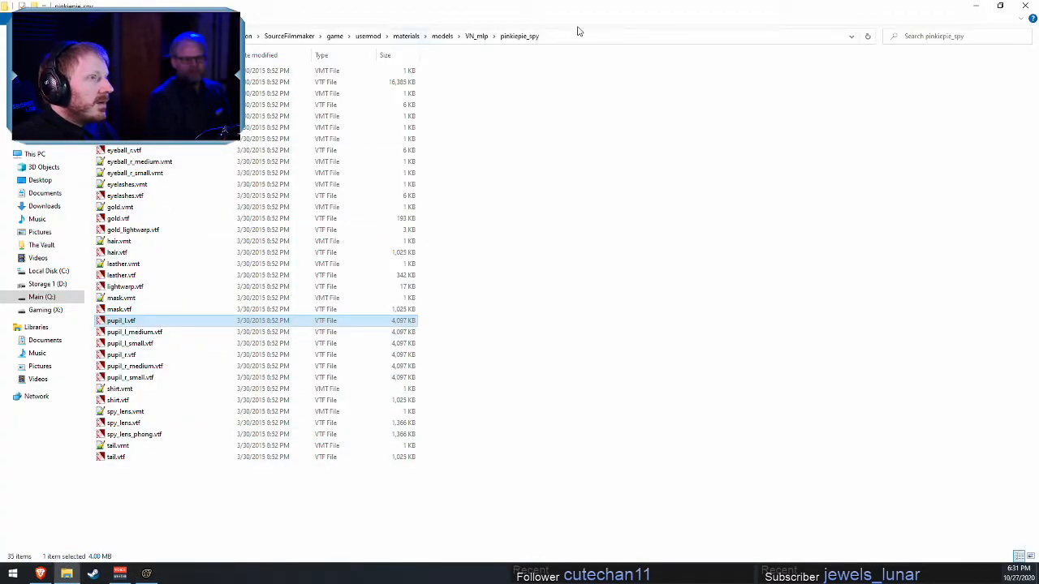
key(alt+Tab)
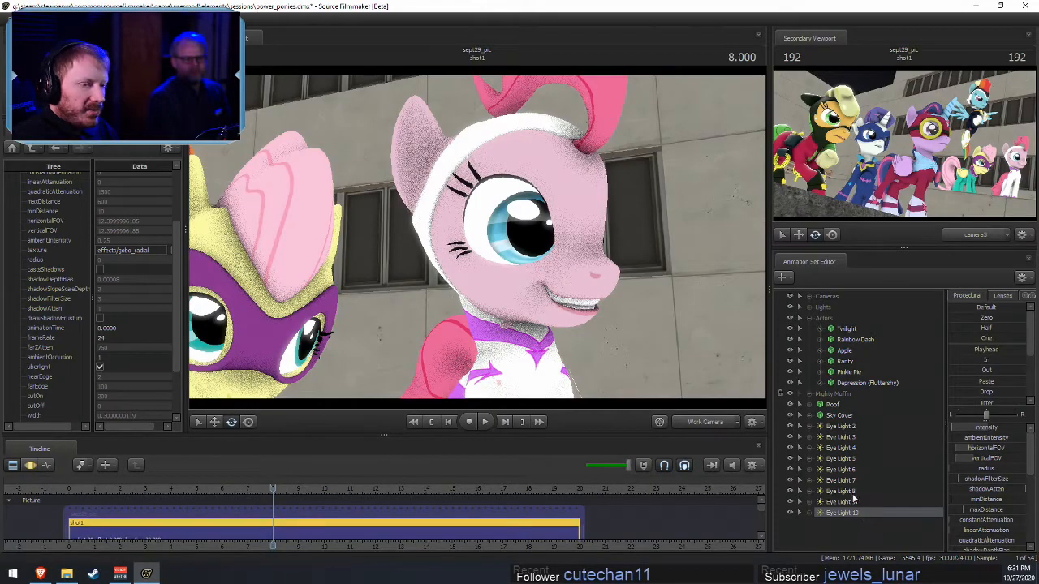
click(848, 372)
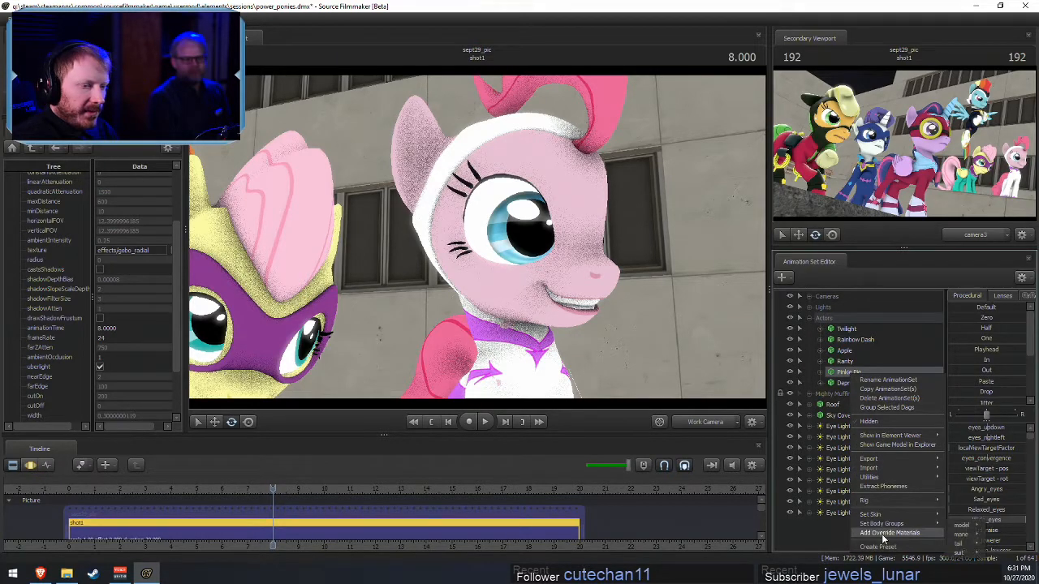
- Show Pinkie Pie's model in the Element Viewer and expand its materials list, with her eye framed up close
right_click(847, 371)
mouse_move(891, 432)
click(960, 443)
drag(374, 368, 421, 347)
key(w)
click(22, 392)
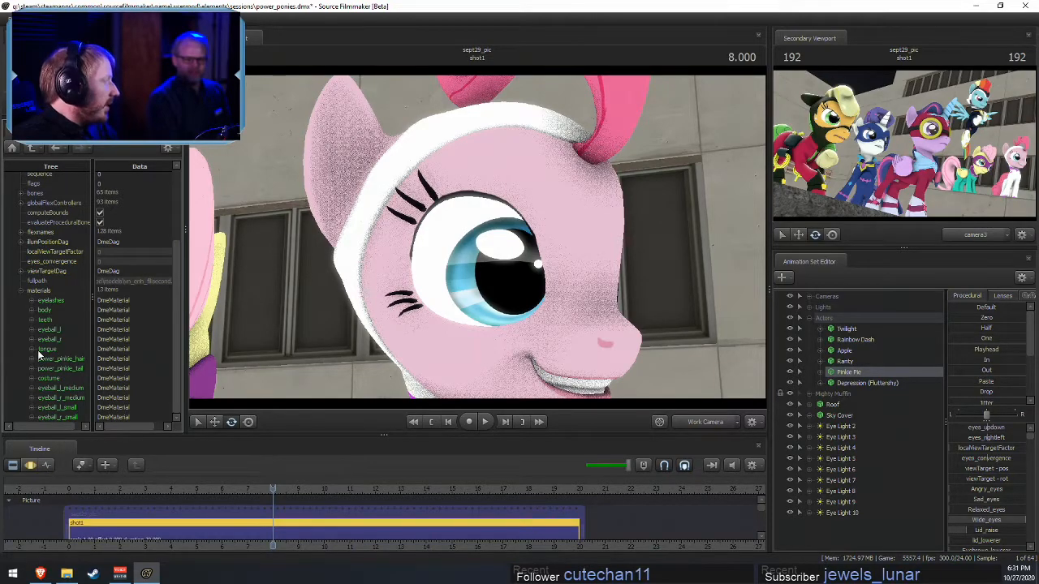
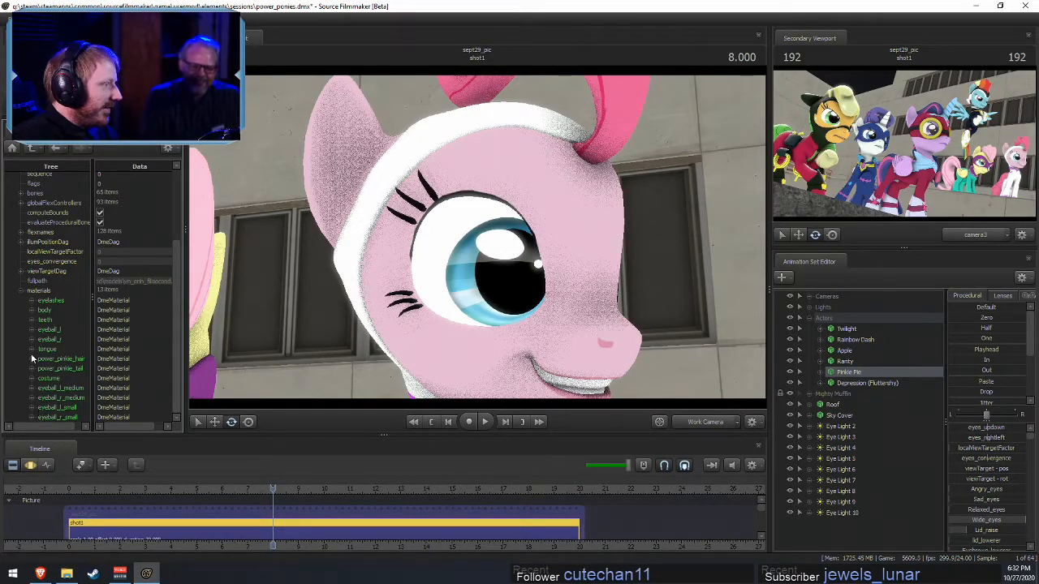
- Add a string attribute named $iris to Pinkie Pie's eyeball_l material
click(30, 329)
right_click(52, 333)
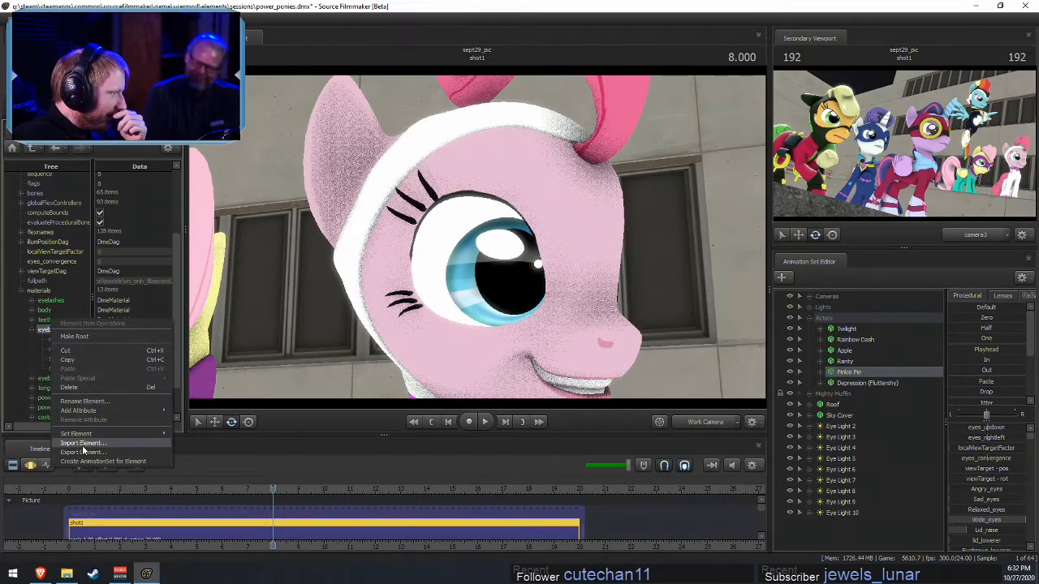
mouse_move(81, 410)
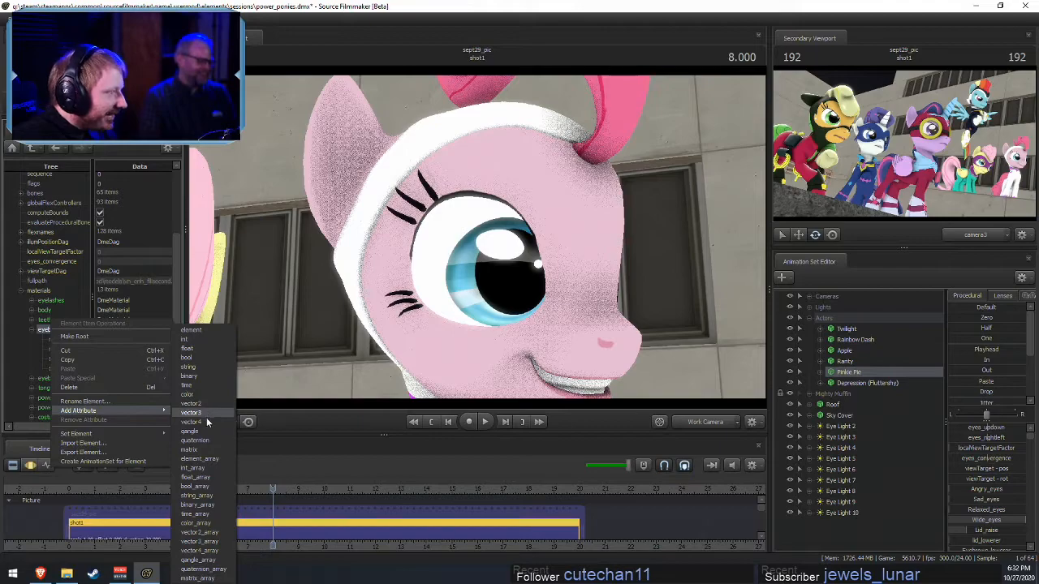
click(201, 367)
double_click(102, 369)
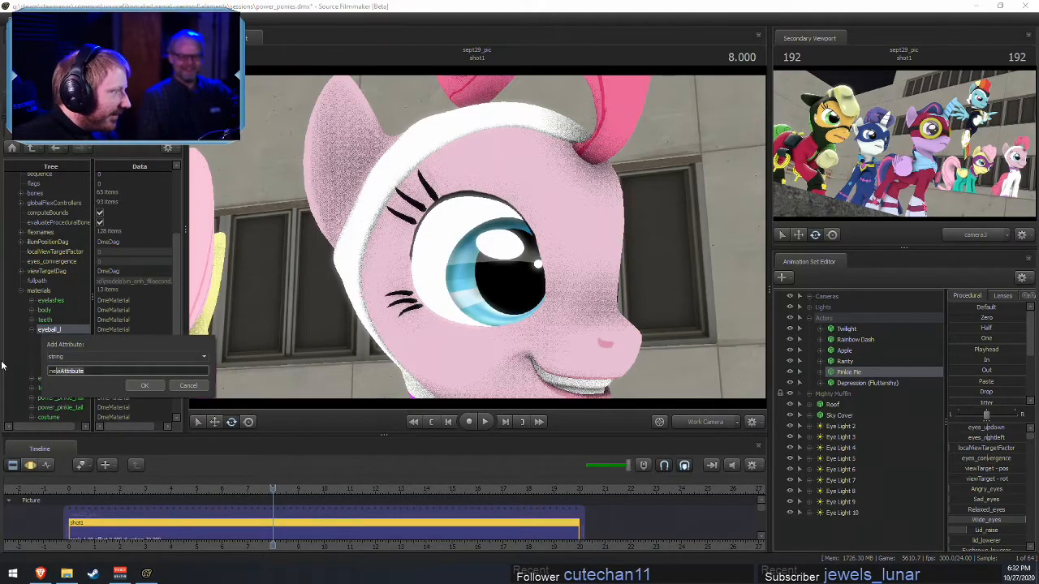
text(n)
text(ir)
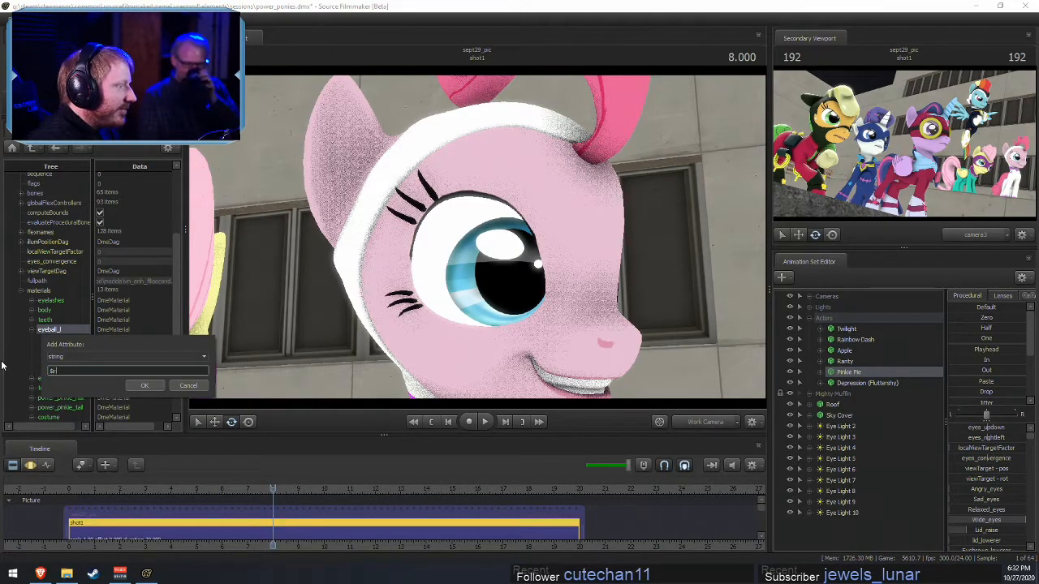
text(is)
key(Return)
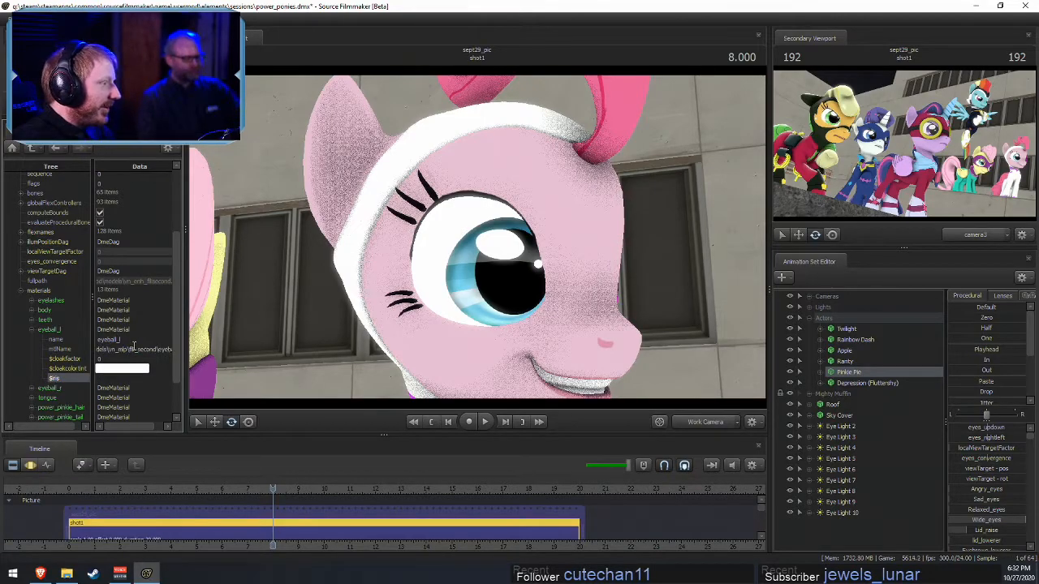
- Set the $iris attribute to the eyeball_l material path, with its folder replaced by pinkiepie_spy
double_click(130, 350)
key(ctrl+c)
click(121, 379)
key(ctrl+v)
drag(128, 379, 153, 380)
key(BackSpace)
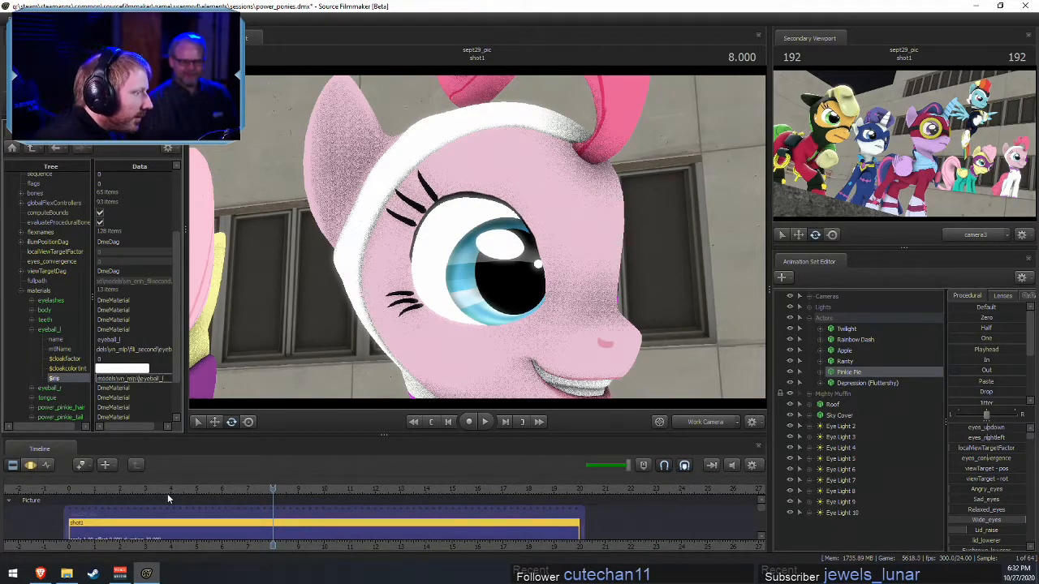
text(pinkiepie\)
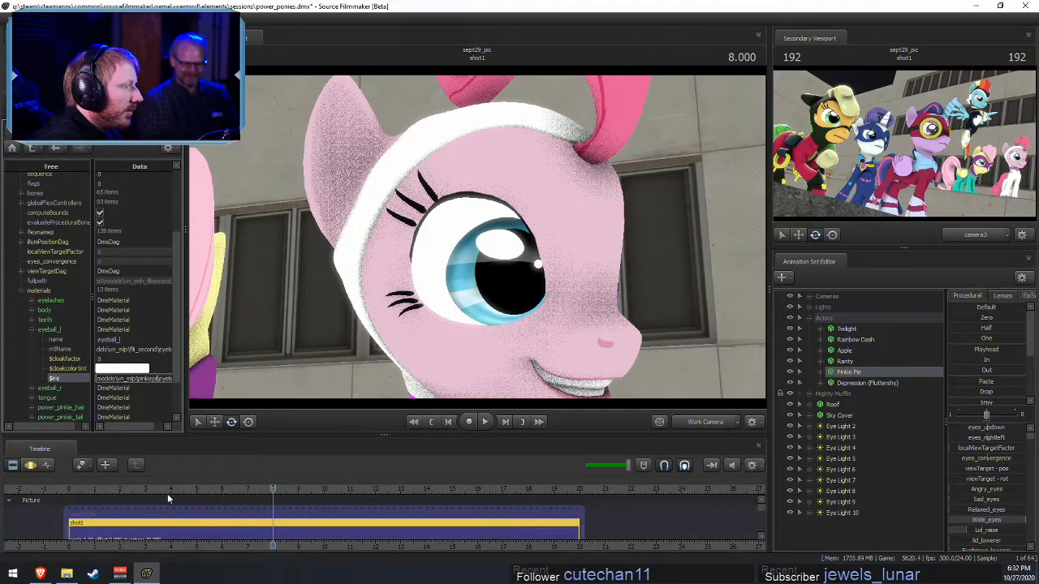
text(_spy)
key(Return)
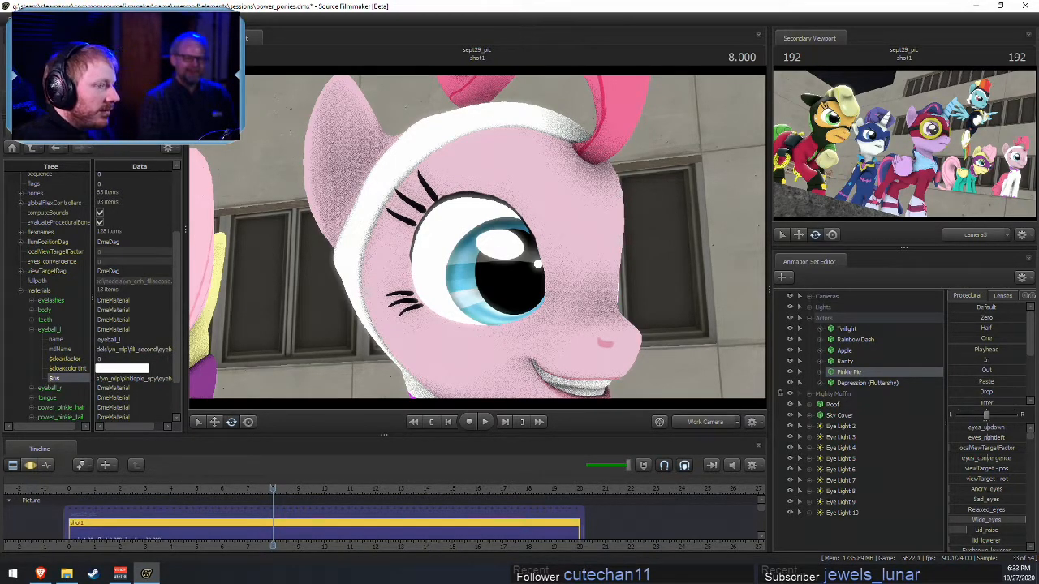
- Correct the $iris path of Pinkie Pie's eyeball_l material so it points to pinkiepie_spy\pupil_l
alt+drag(692, 318, 512, 235)
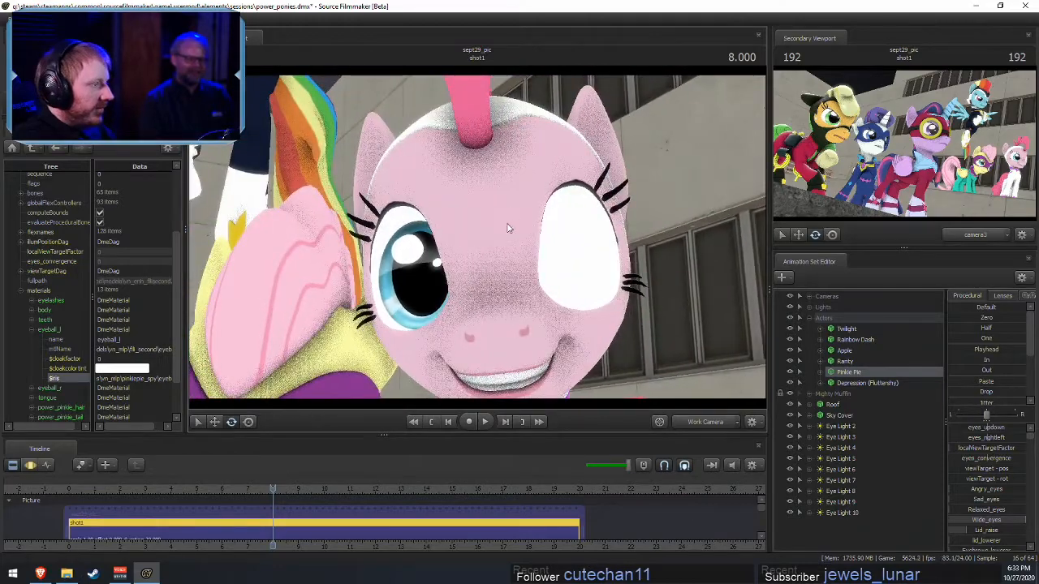
key(alt+Tab)
key(alt+Tab)
click(162, 380)
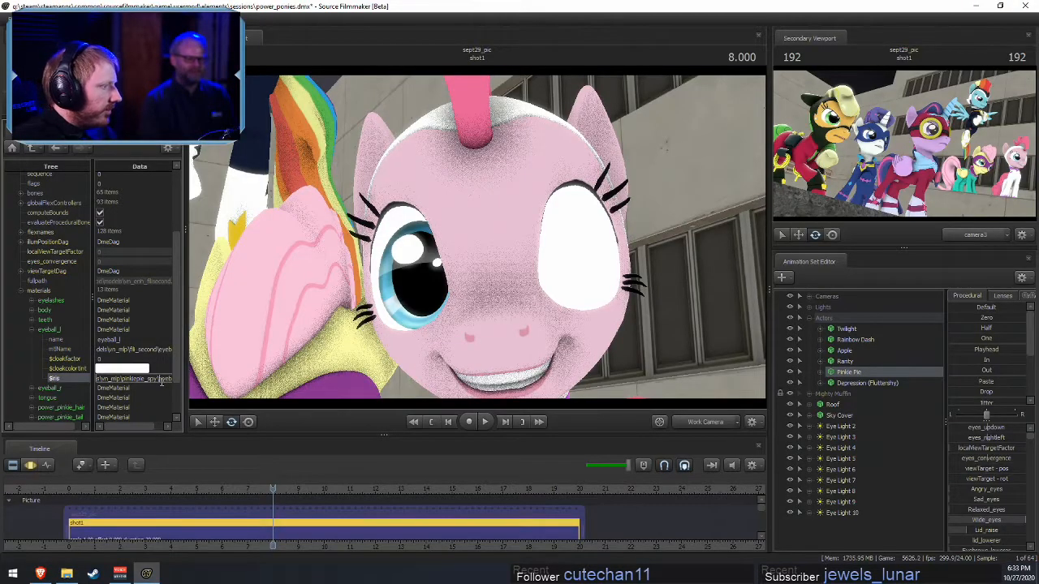
key(BackSpace)
key(BackSpace)
key(BackSpace)
key(BackSpace)
key(BackSpace)
key(BackSpace)
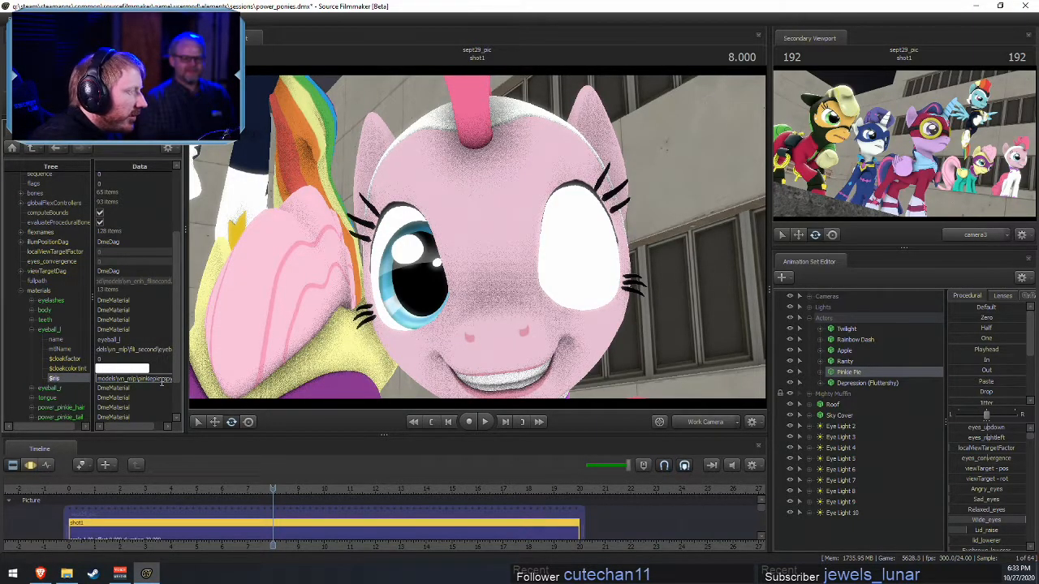
key(Return)
click(158, 426)
click(164, 379)
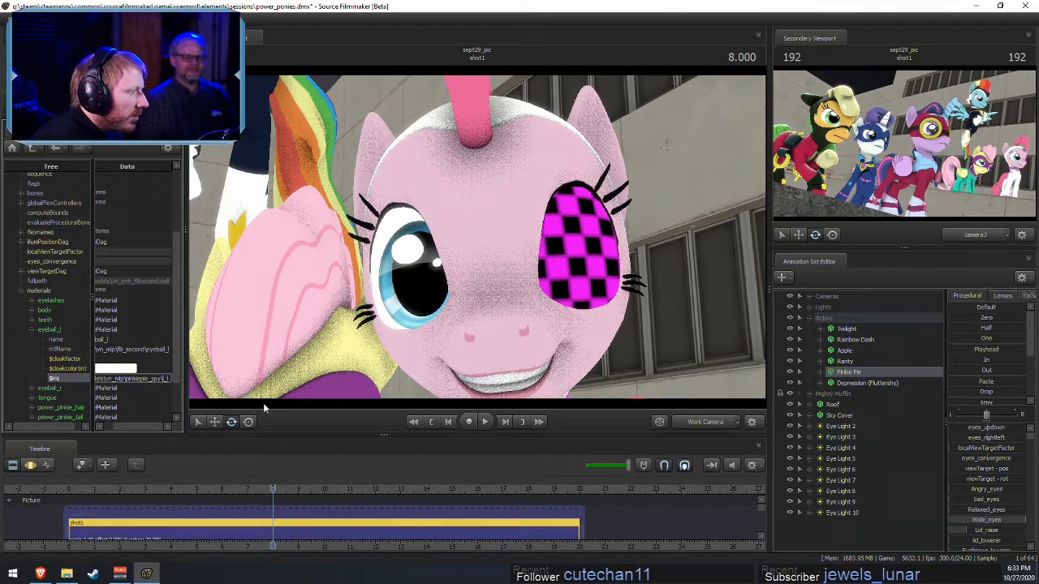
text(pupil)
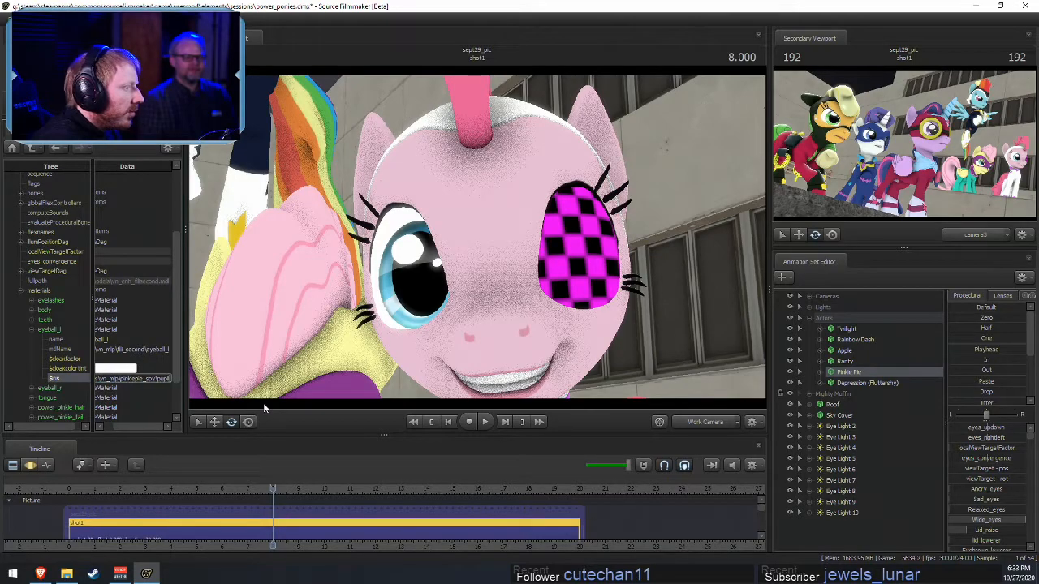
key(Return)
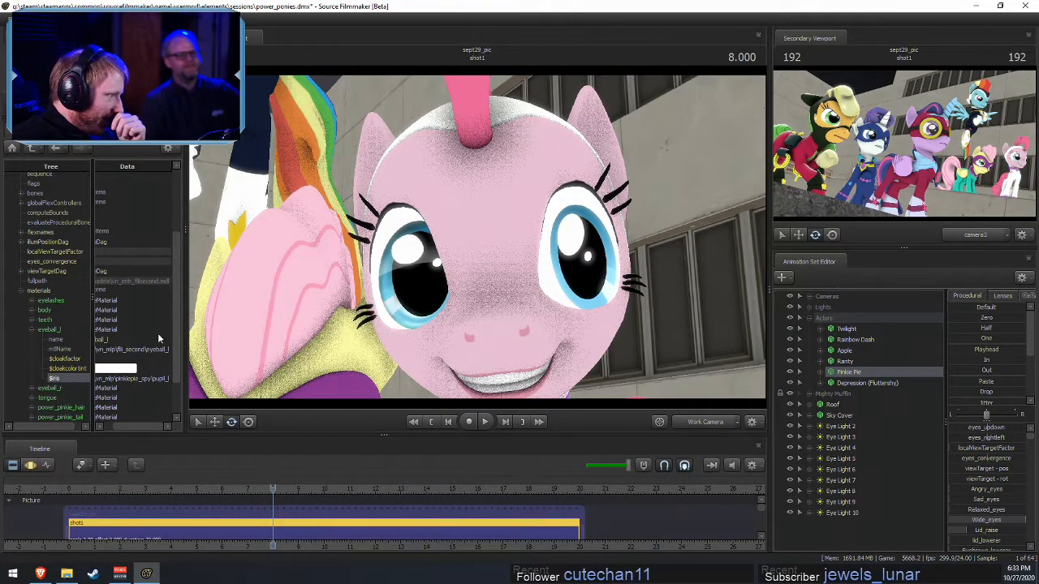
- Copy the $iris path of eyeball_l and add a string attribute named $iris to the eyeball_r material
double_click(146, 379)
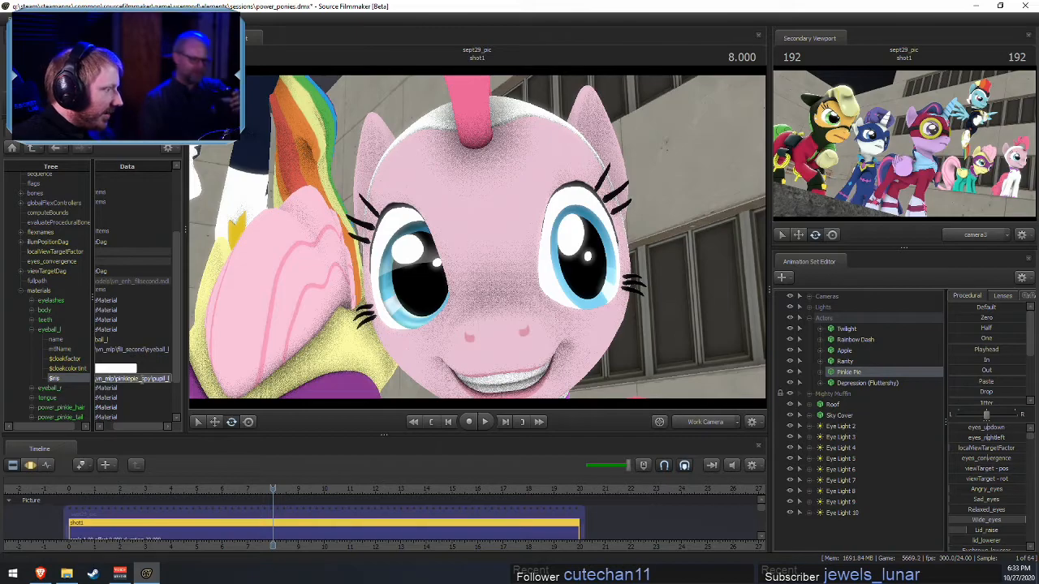
right_click(51, 339)
mouse_move(116, 419)
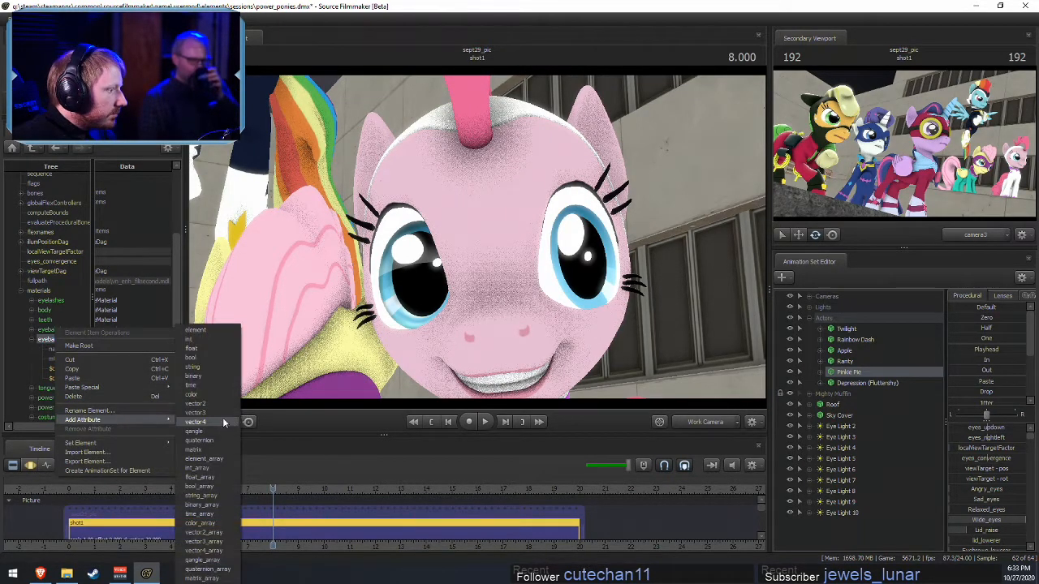
click(193, 367)
text($ba)
key(BackSpace)
key(BackSpace)
key(Return)
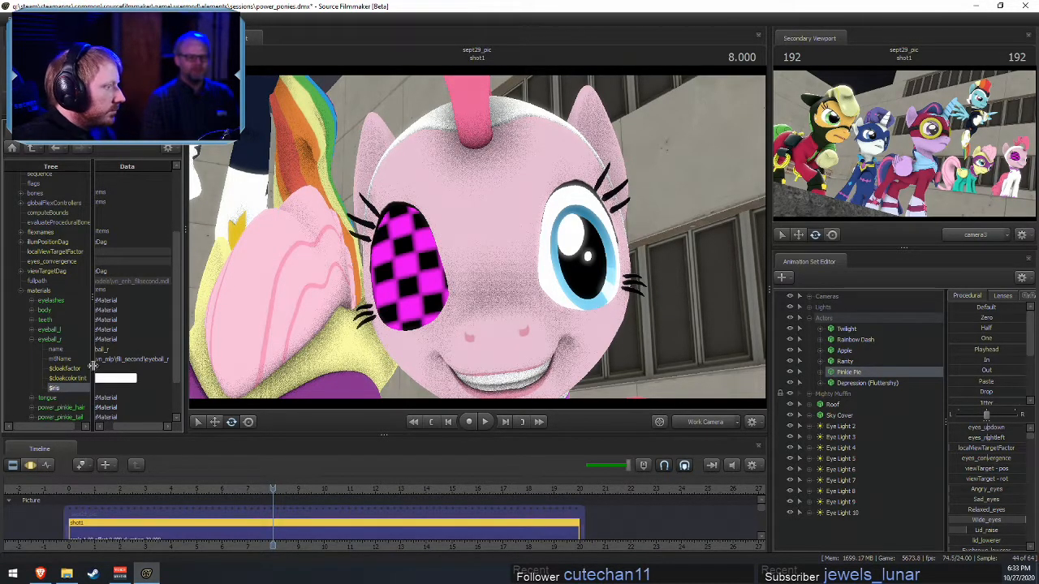
- Set the $iris attribute of eyeball_r to the copied path, with its ending changed to pinkiepie_spy\pupil_r
double_click(151, 391)
key(ctrl+v)
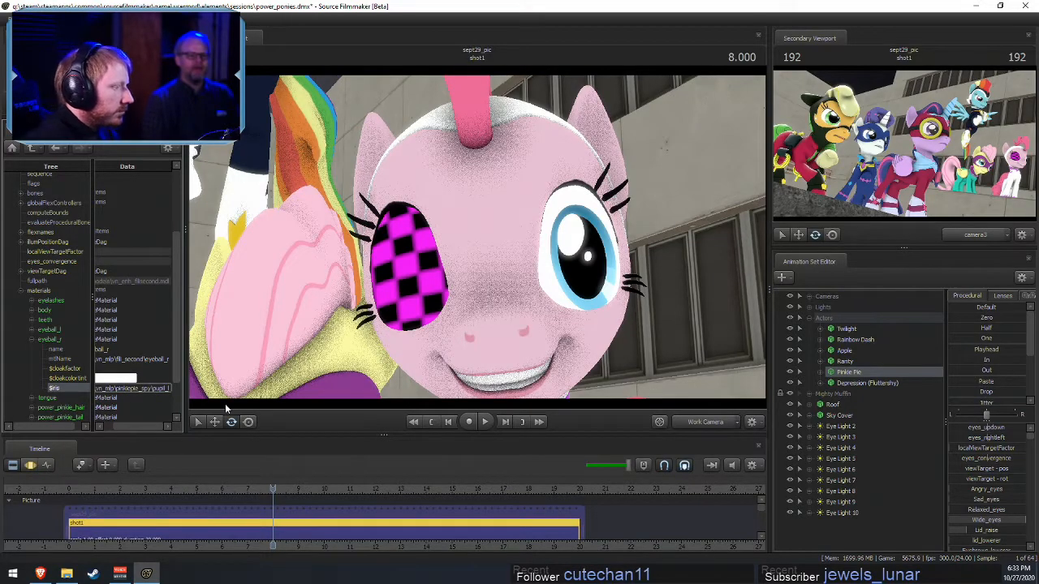
key(Return)
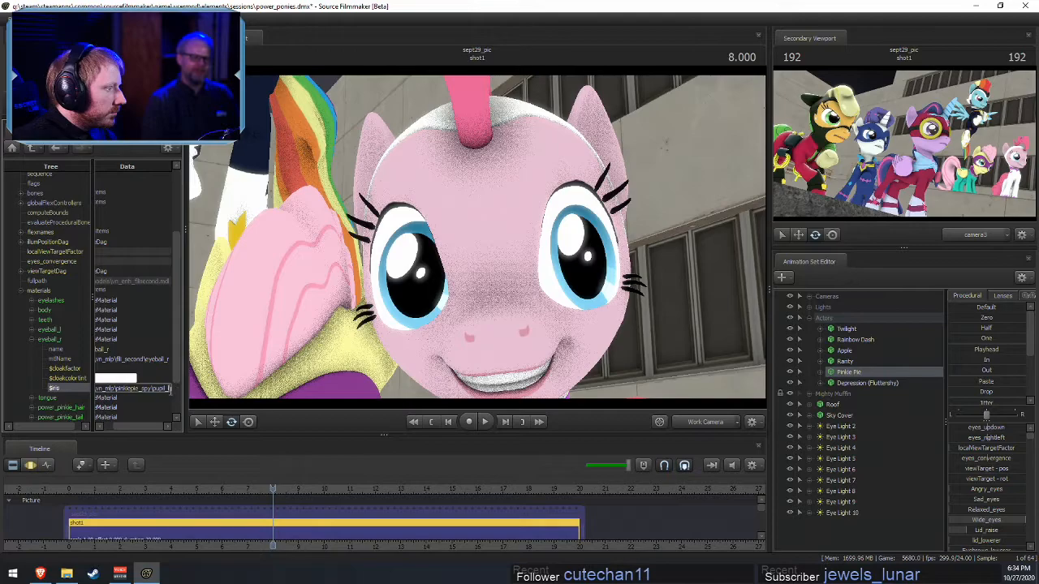
click(152, 361)
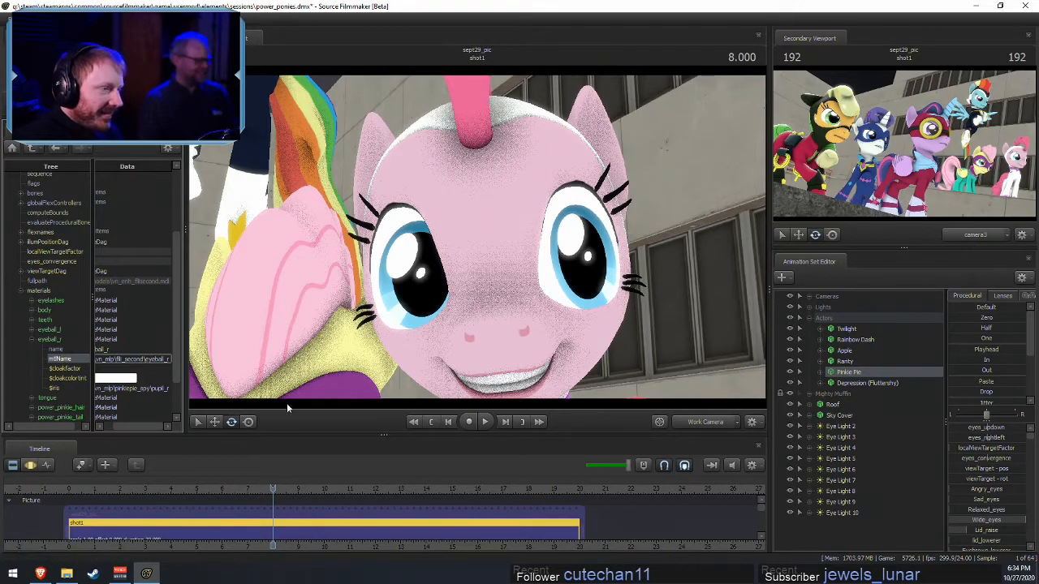
- Move the playhead to 7.333, turn the scene lighting on and view the shot through the scene camera
mouse_move(245, 487)
mouse_down()
mouse_move(264, 487)
mouse_move(136, 487)
mouse_move(256, 487)
mouse_up()
right_click(679, 299)
click(692, 330)
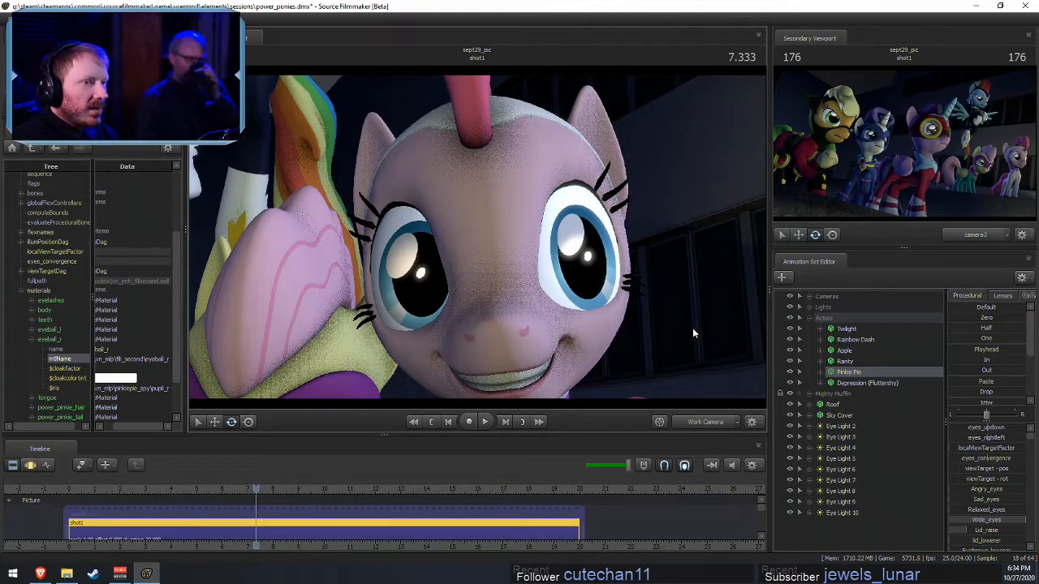
click(705, 423)
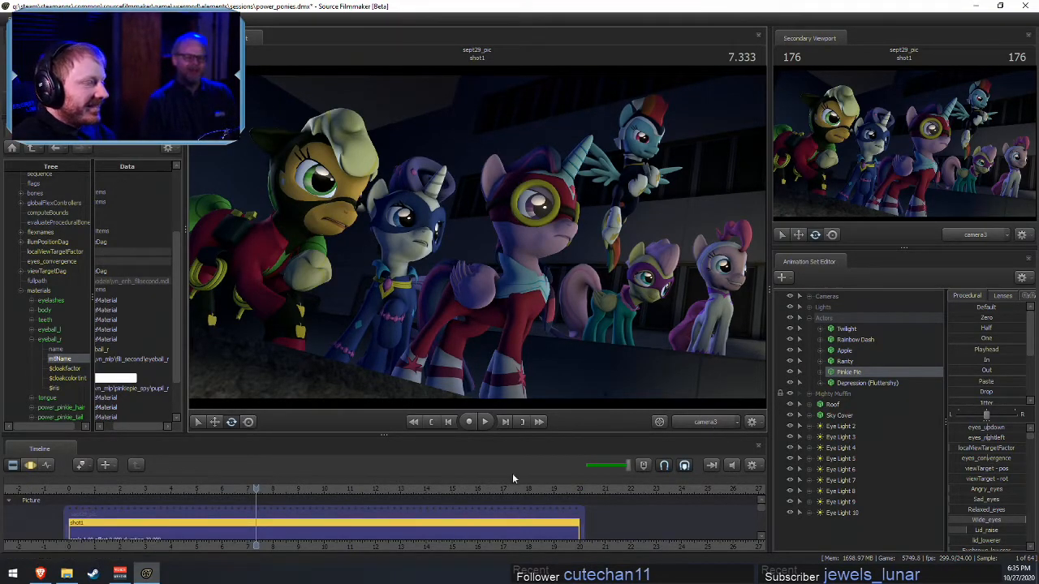
- Switch to File Explorer and examine pupil_l.vtf in the applejack folder of VN_mlp
click(67, 574)
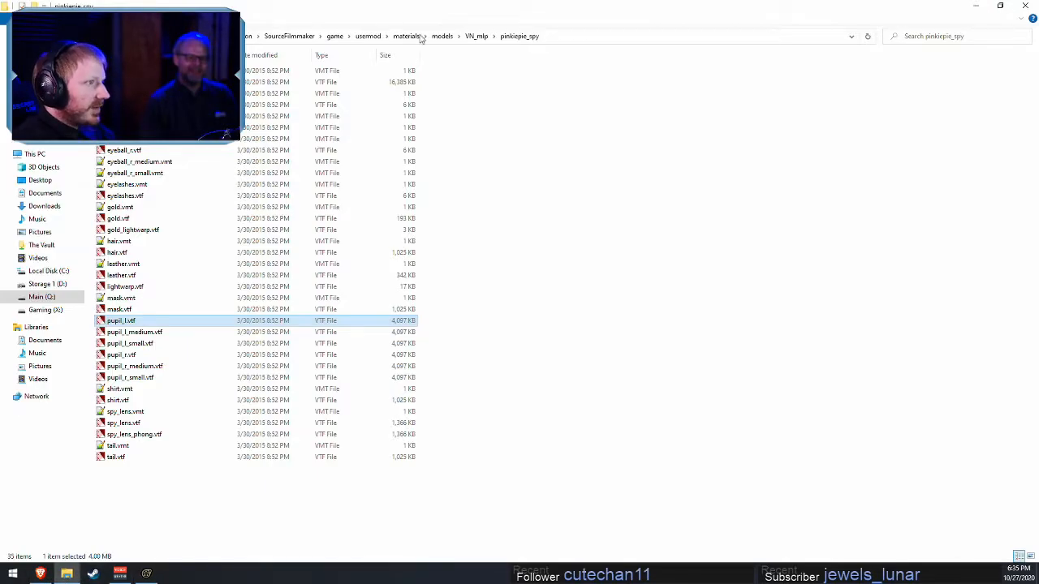
click(477, 35)
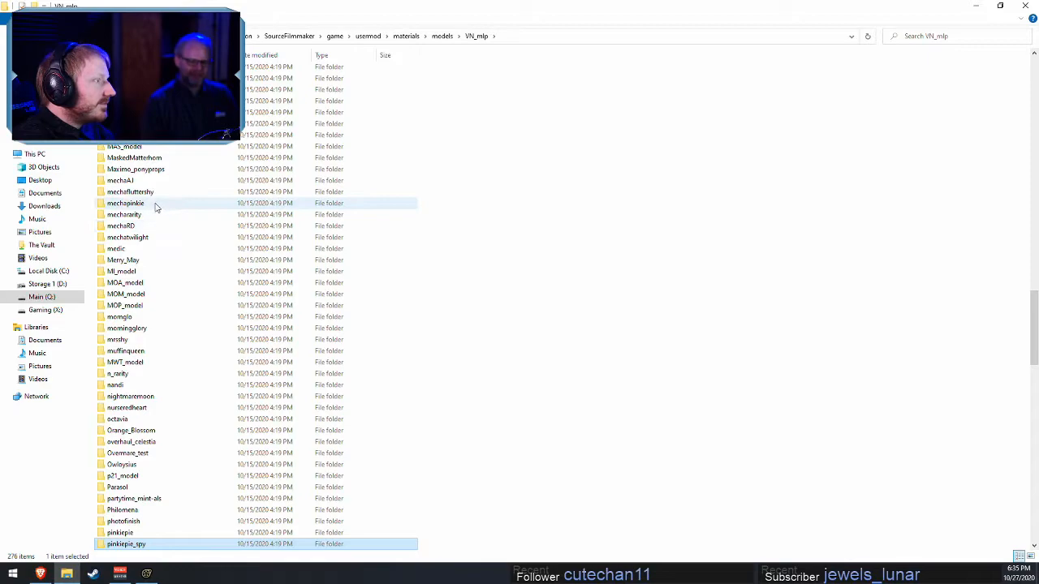
scroll(174, 226, up, 20)
scroll(157, 214, up, 20)
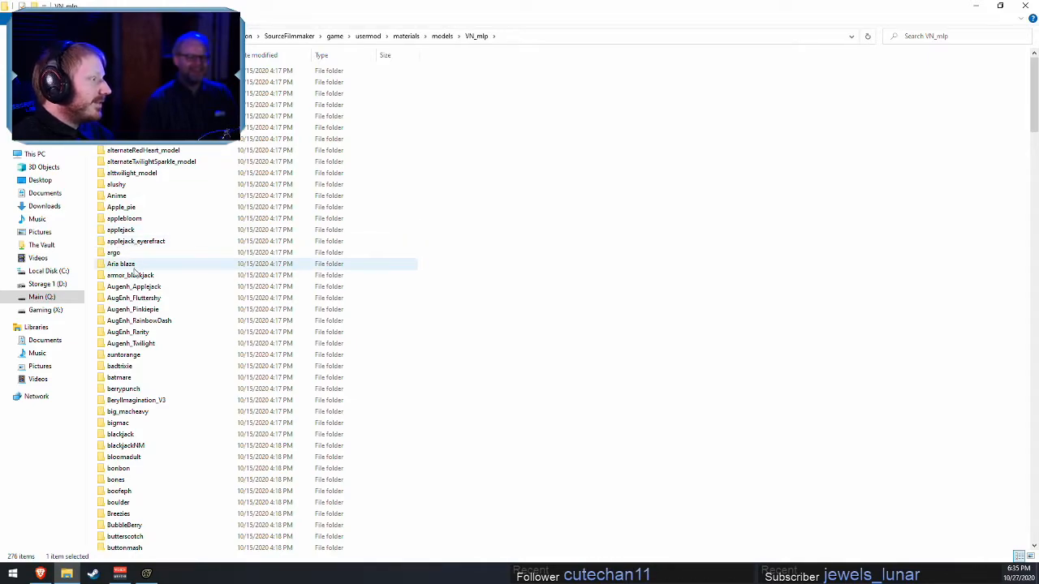
double_click(136, 234)
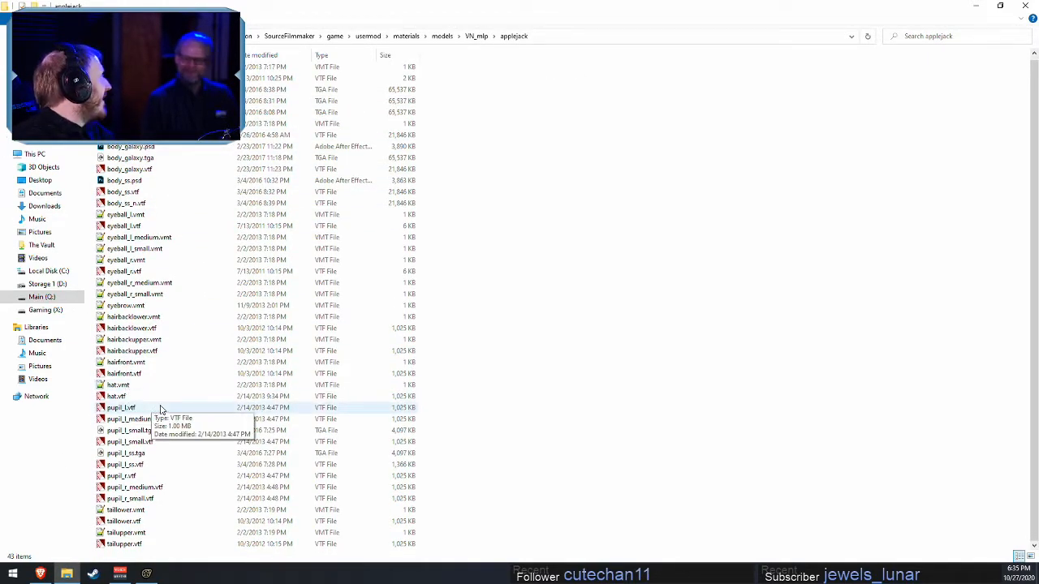
double_click(123, 408)
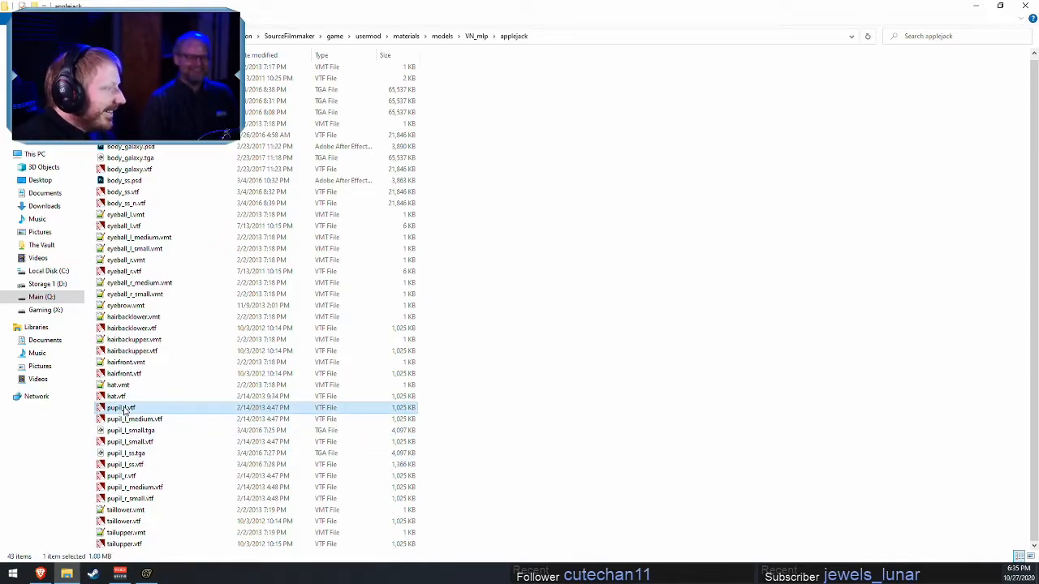
click(585, 24)
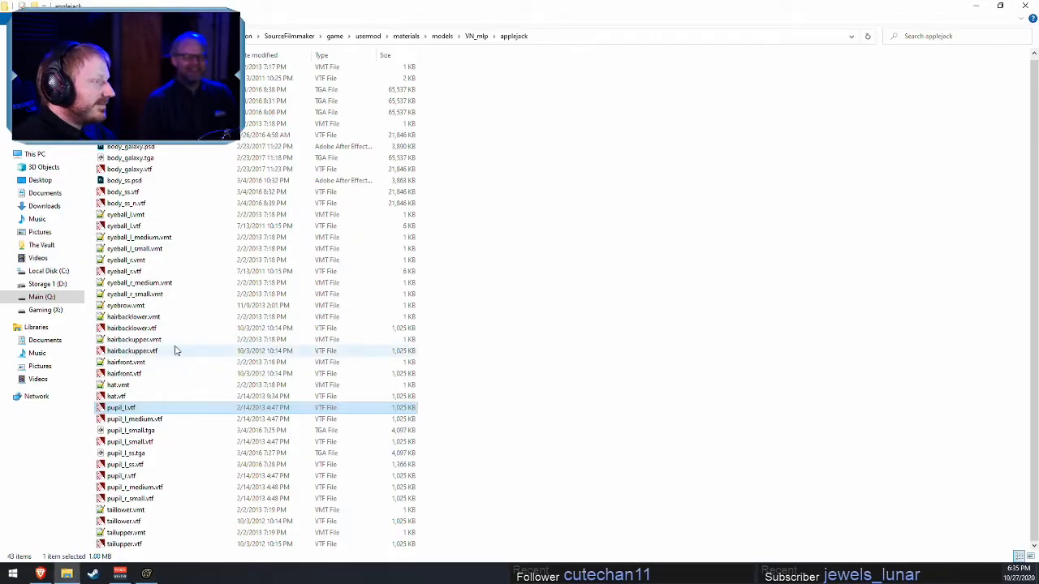
- Examine the iris texture pupil_l.vtf in the applejack_eyerefract folder of VN_mlp
click(477, 37)
double_click(144, 242)
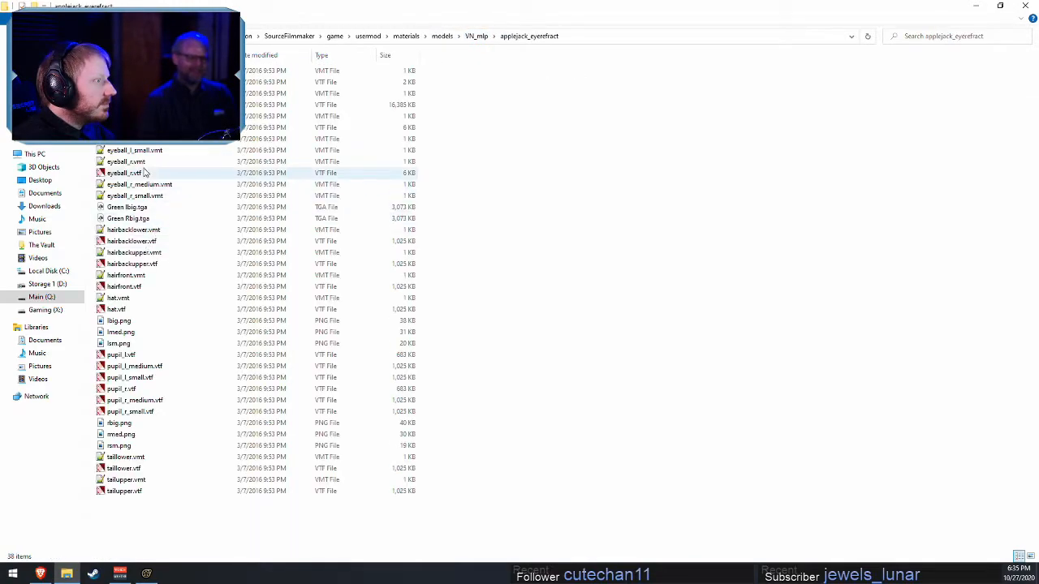
double_click(122, 355)
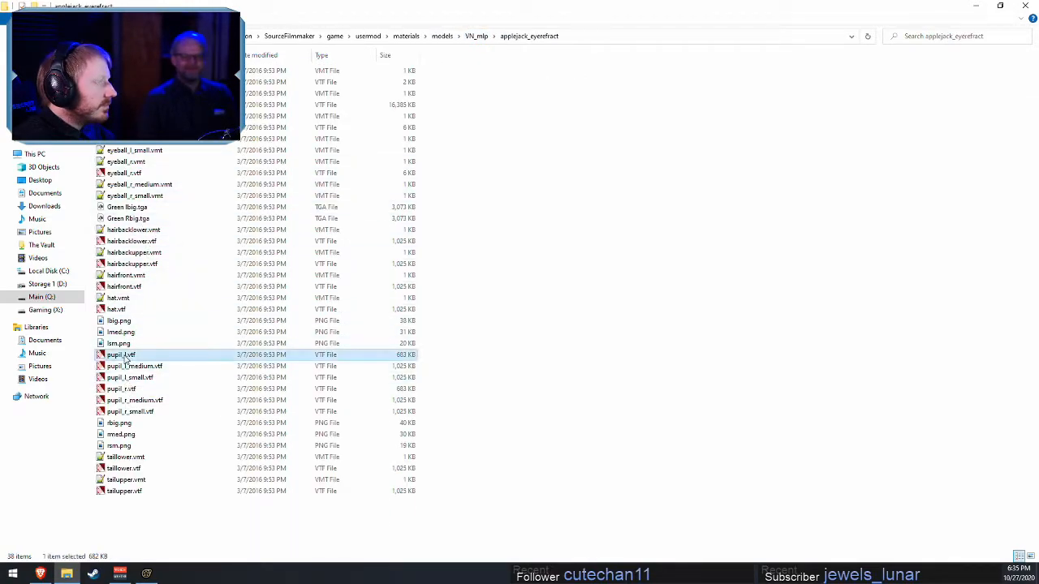
drag(378, 554, 448, 554)
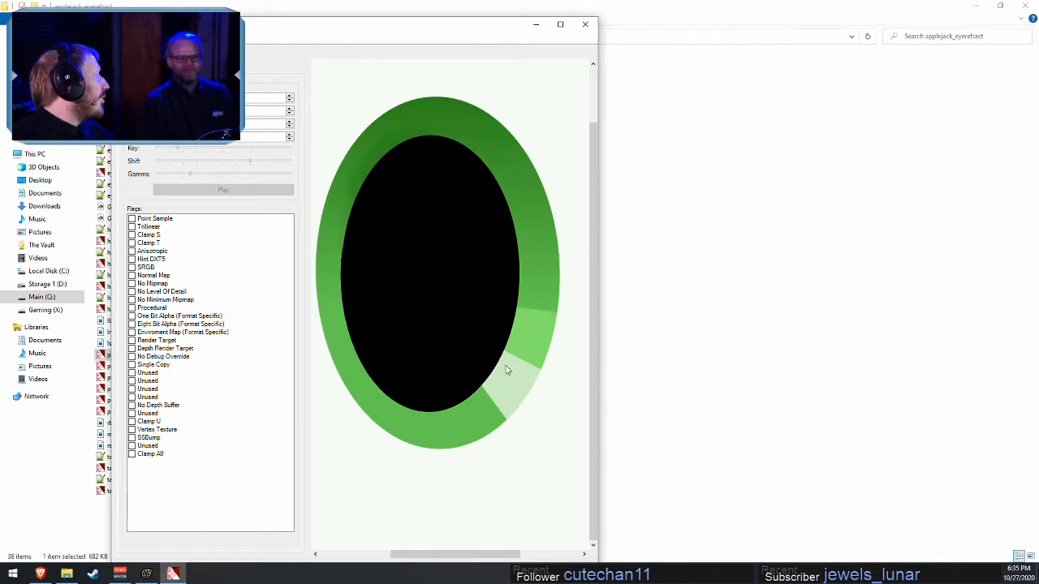
click(587, 27)
- Switch back to Source Filmmaker, show the Apple actor's model in the Element Viewer and add override materials to it
key(alt+Tab)
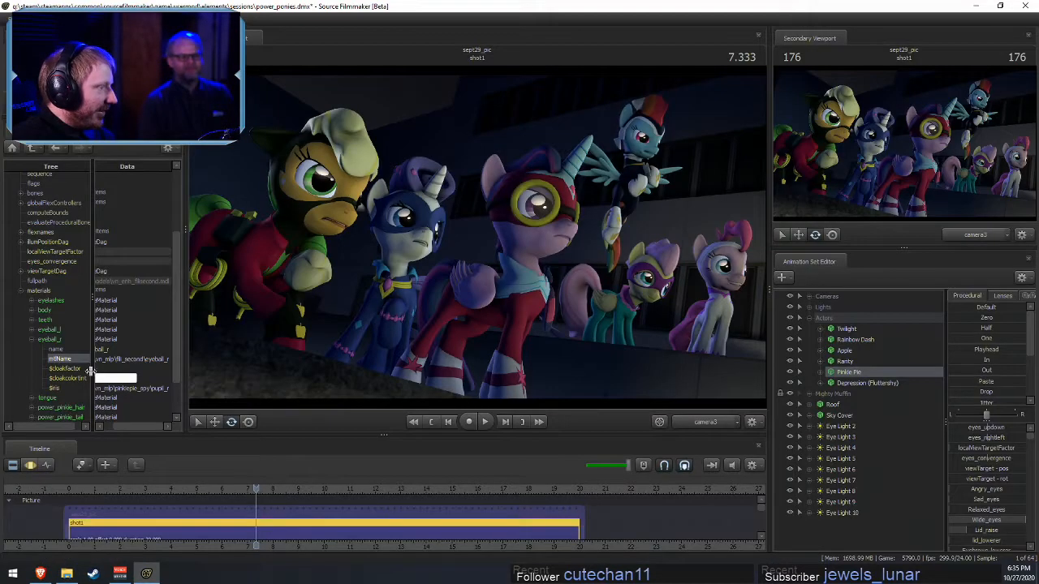
right_click(843, 350)
mouse_move(892, 415)
click(952, 426)
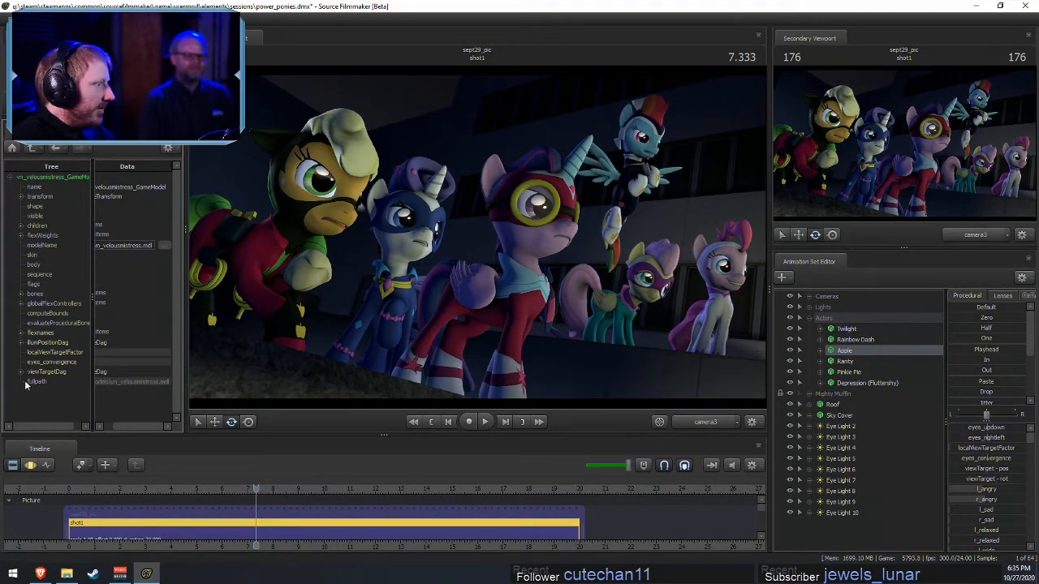
right_click(886, 356)
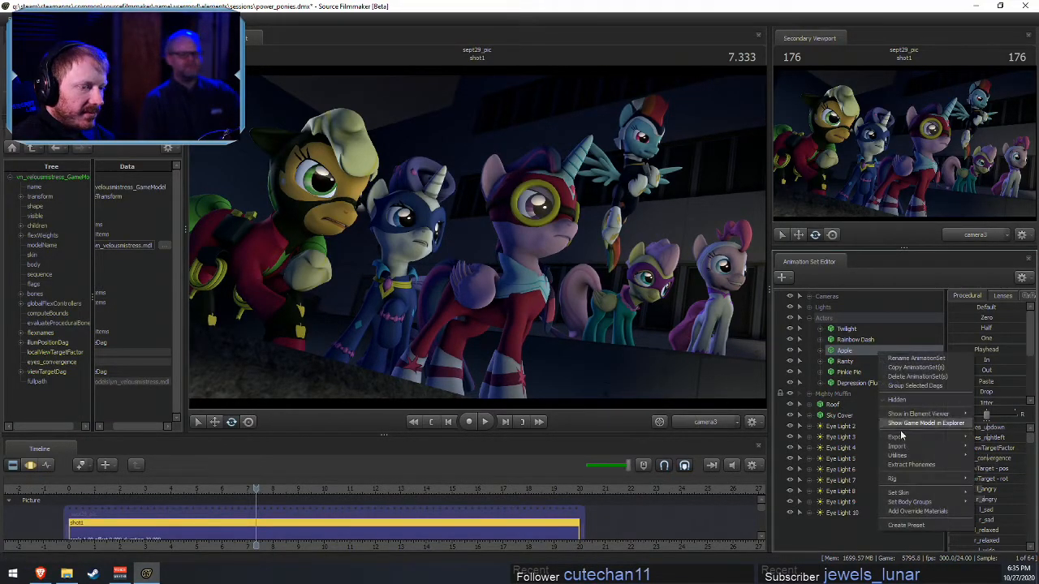
click(909, 509)
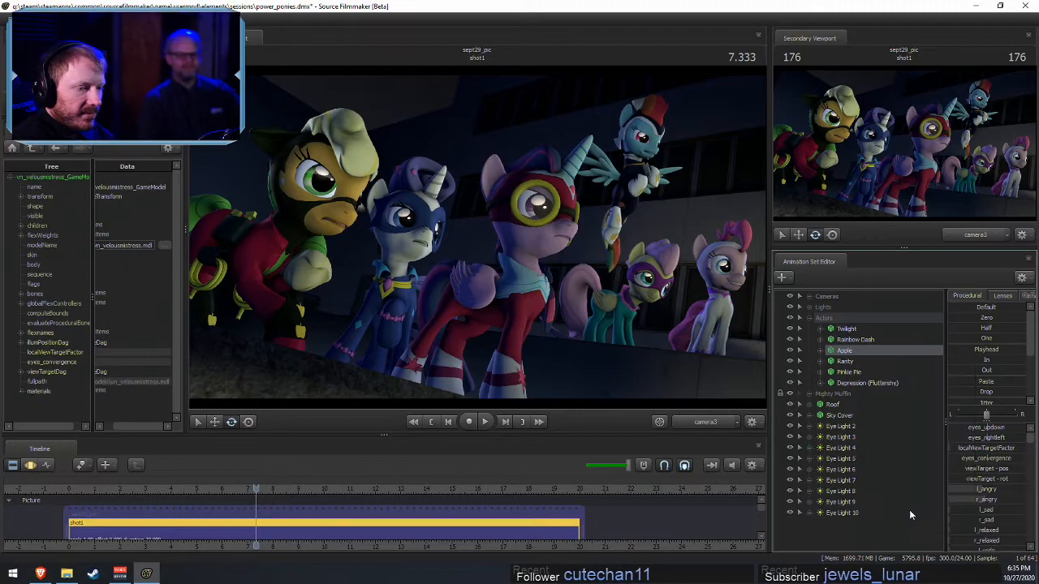
- Expand Apple's materials and both eyeball entries, and add a string attribute named $iris to eyeball_l
click(21, 392)
scroll(22, 397, down, 3)
click(32, 329)
click(32, 320)
right_click(57, 320)
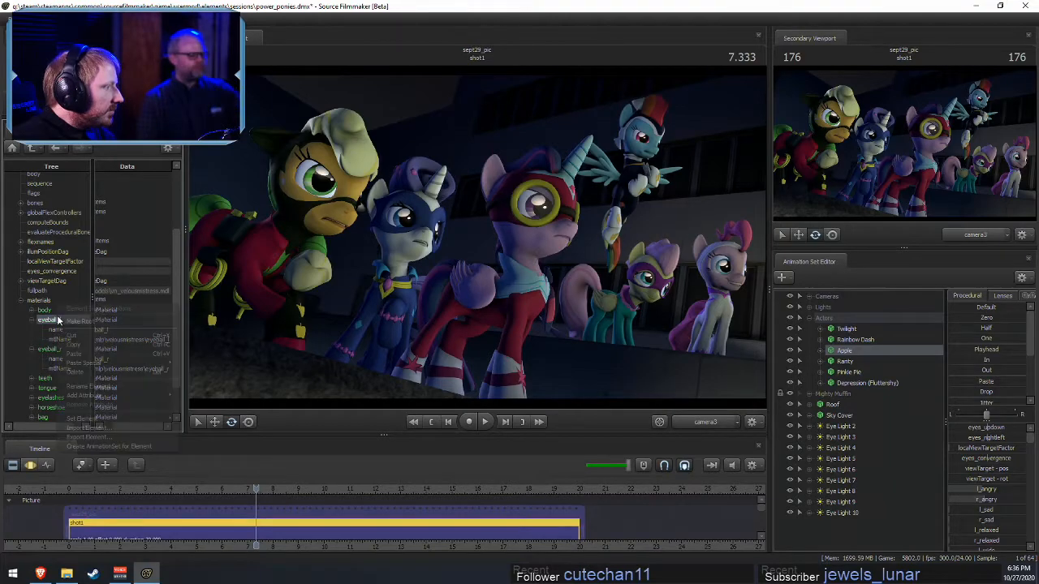
mouse_move(100, 395)
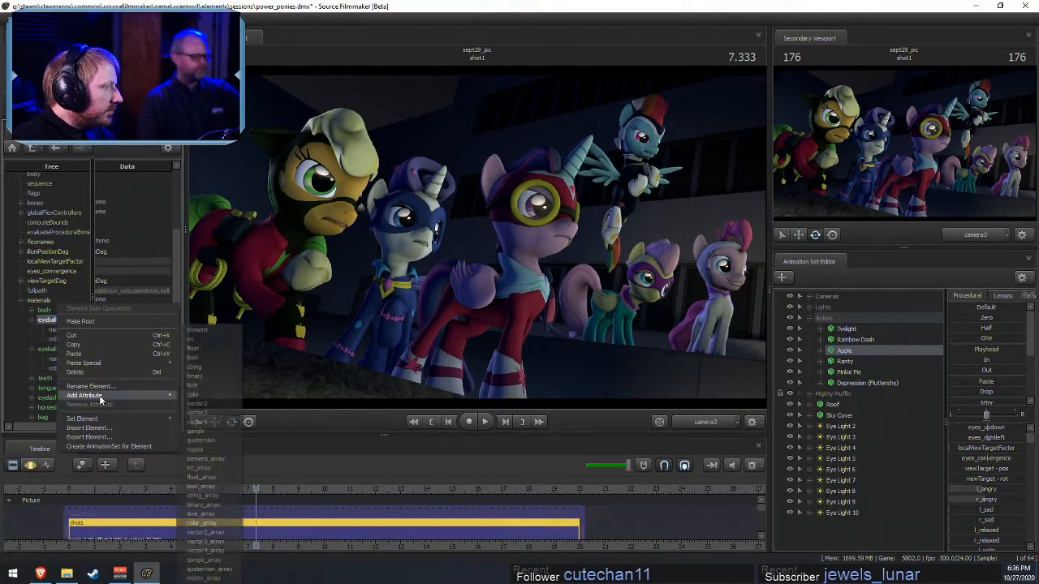
click(207, 366)
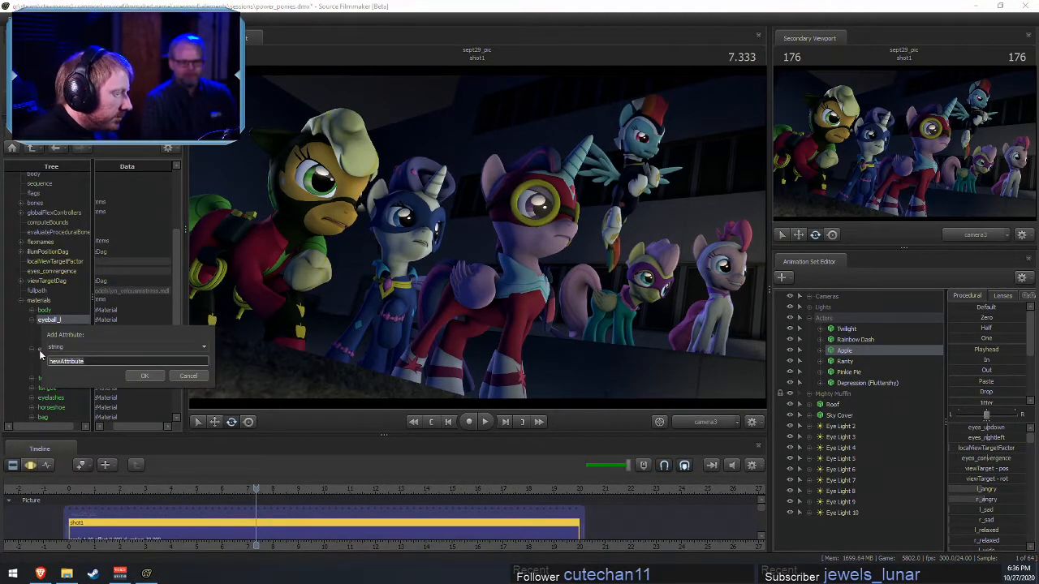
text($iris)
key(Return)
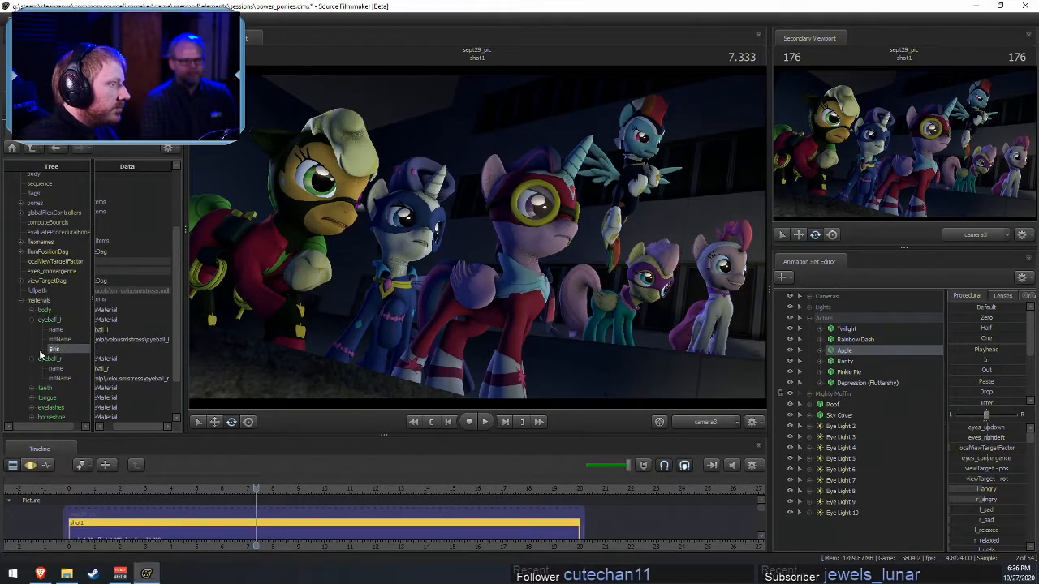
- Set Apple's eyeball_l $iris to its material path, with the folder replaced by applejack_eyerefract and the file name by pupil
click(147, 340)
key(ctrl+c)
click(130, 350)
key(ctrl+v)
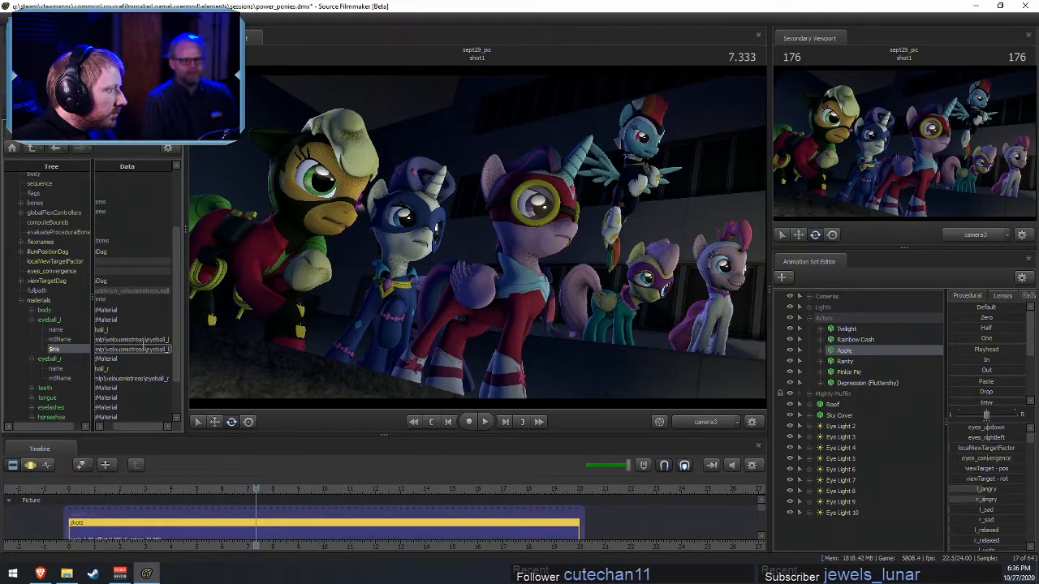
drag(144, 350, 107, 349)
text(v)
key(BackSpace)
key(BackSpace)
text(applejack_eye)
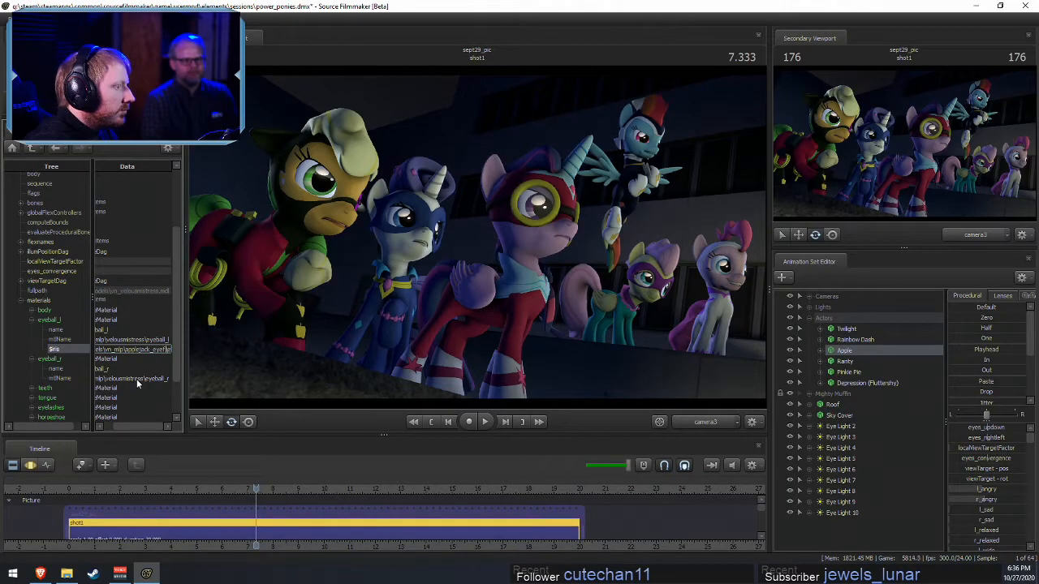
text(refract/)
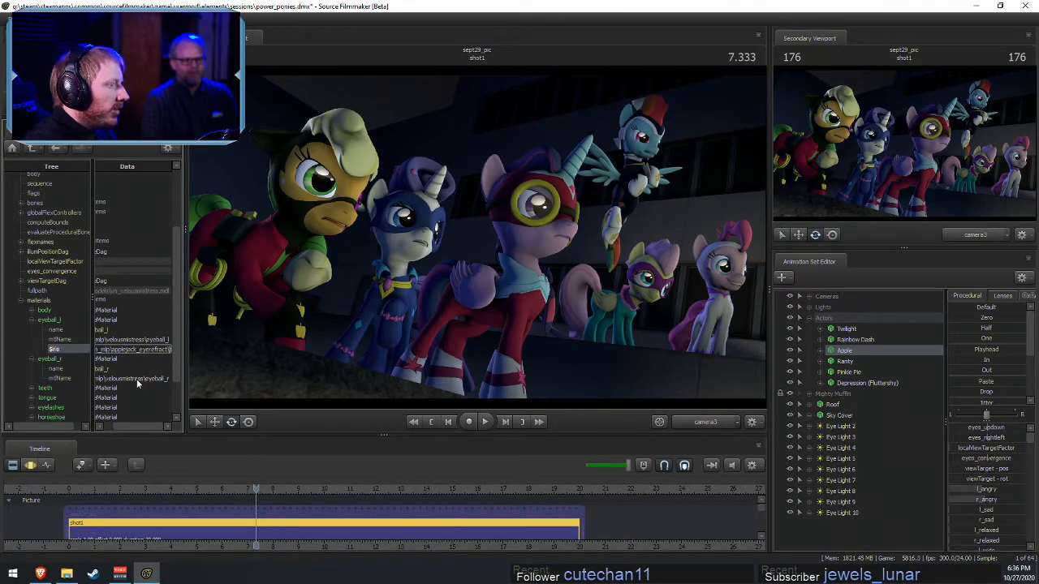
text(pupil)
key(Return)
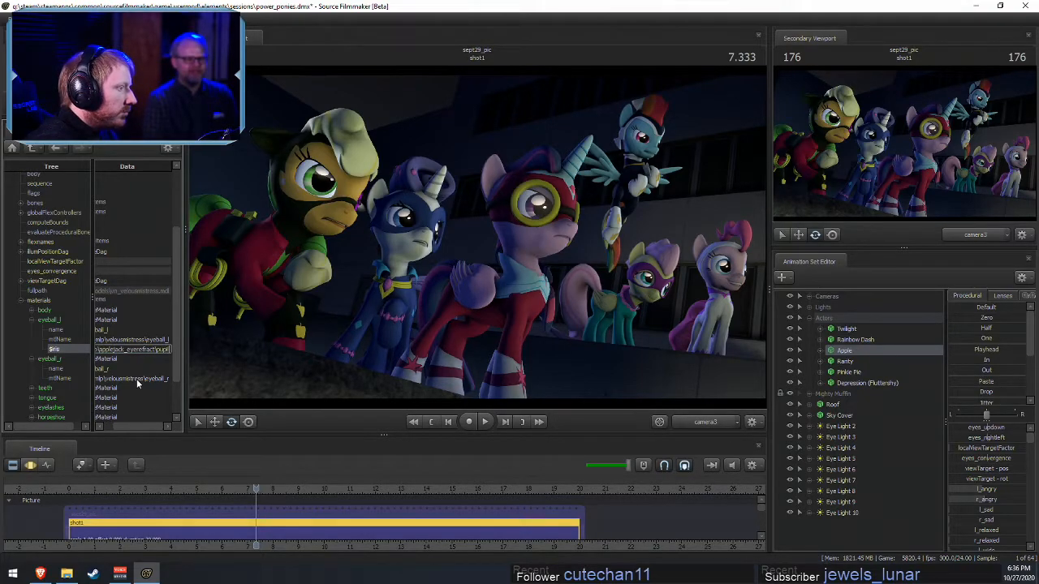
- Complete Apple's eyeball_l $iris path with pupil_l and switch to the Work Camera for a close view of her face
text(l)
key(Return)
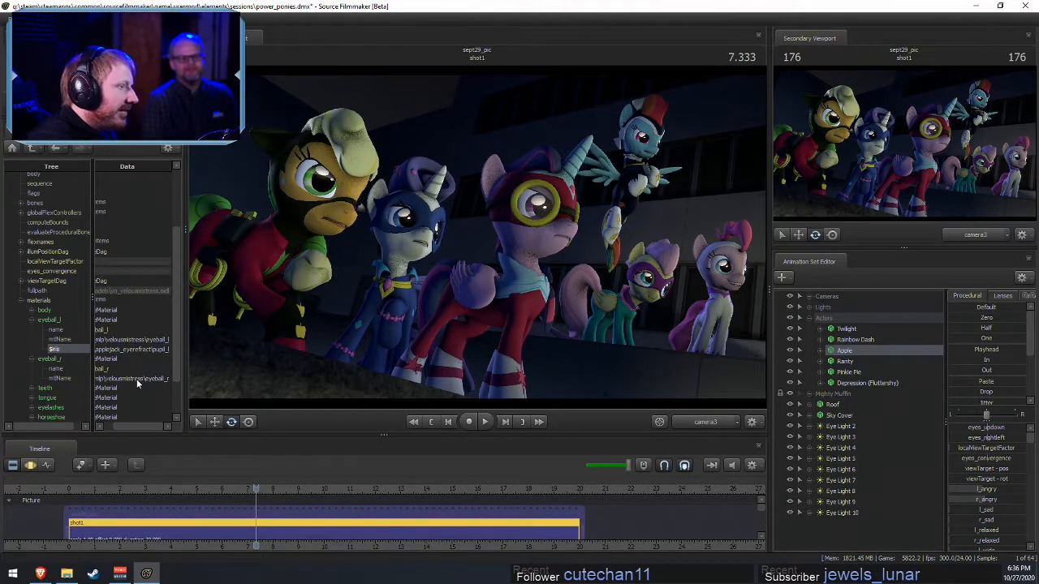
click(730, 423)
drag(484, 248, 430, 231)
key(w)
key(s)
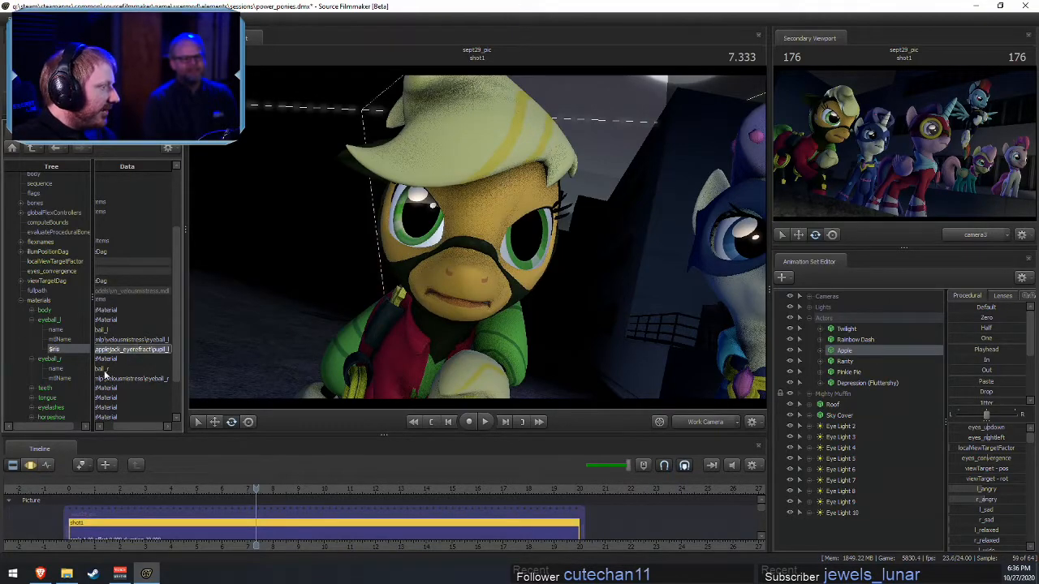
- Add a string attribute named $iris to Apple's eyeball_r and set its path to the applejack_eyerefract folder's pupil_r texture
right_click(47, 359)
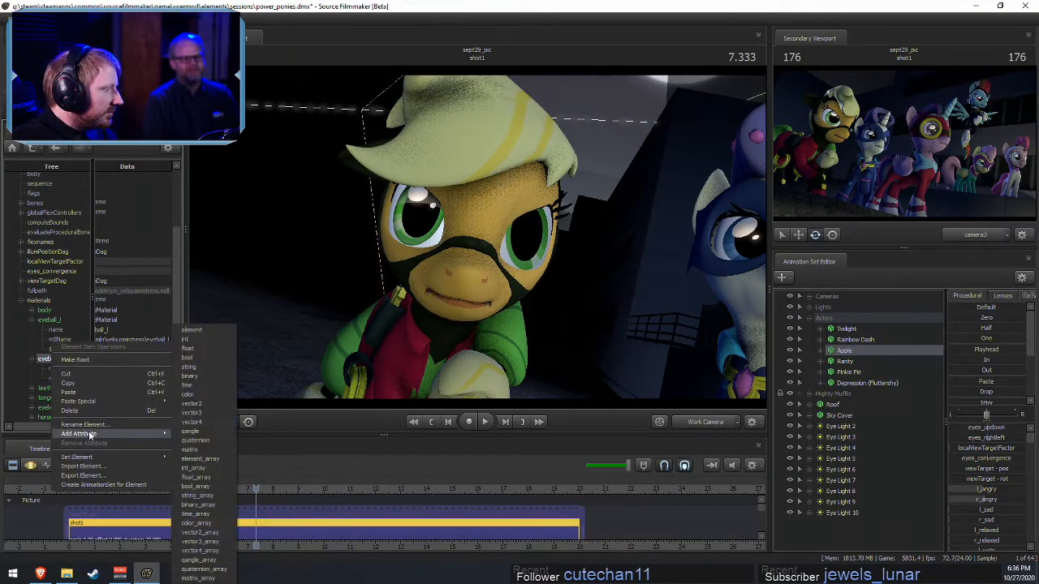
mouse_move(112, 433)
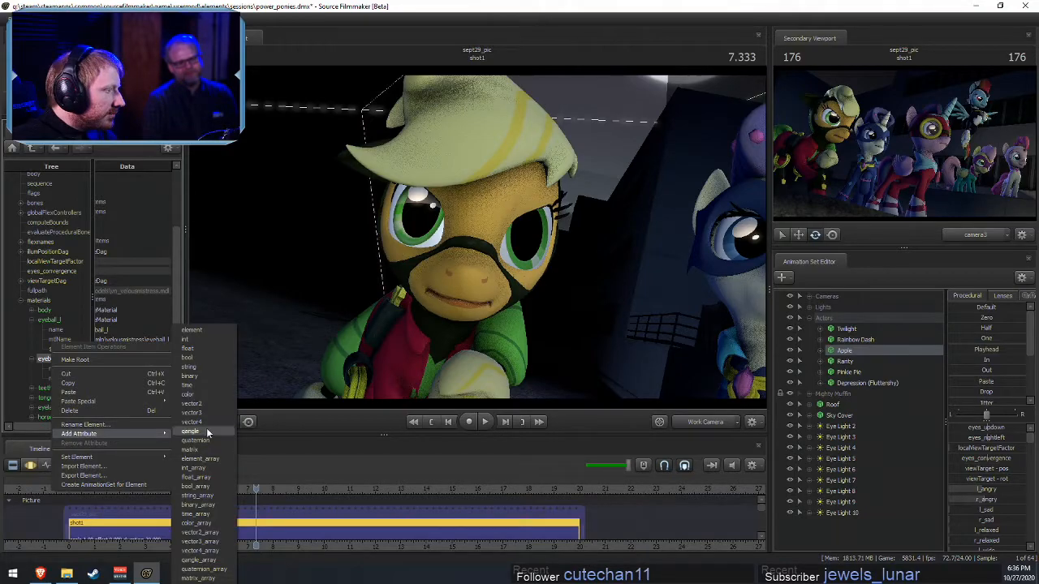
click(195, 367)
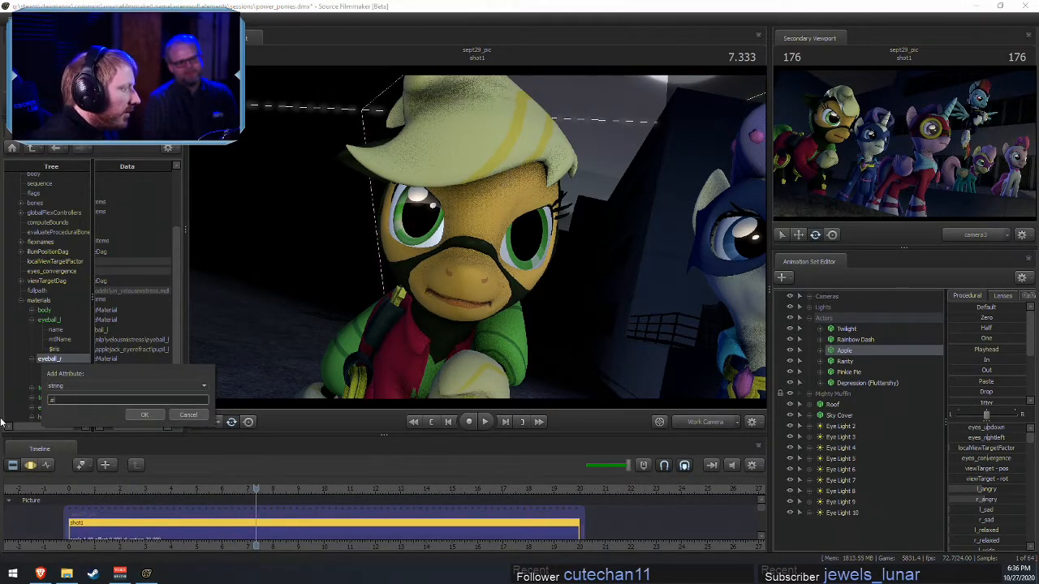
text($iris)
key(Return)
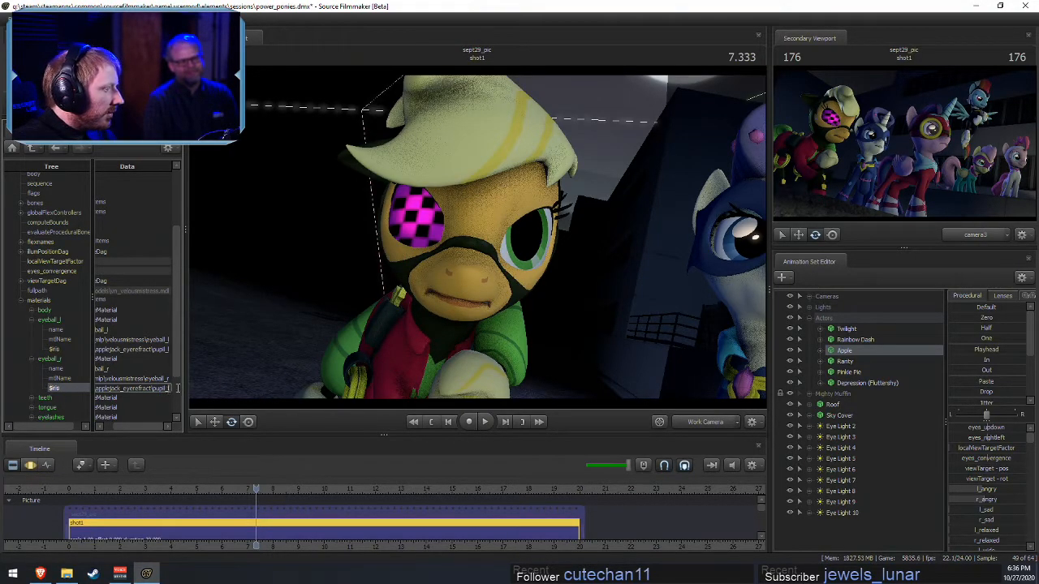
key(Return)
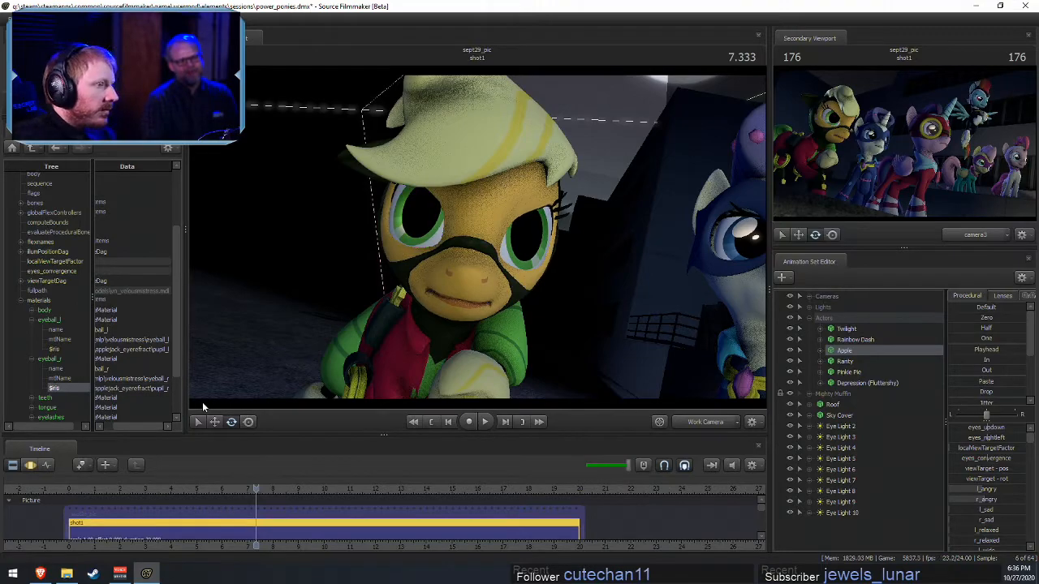
- Turn off scene lighting in the viewport to inspect Apple's new irises up close
mouse_move(545, 330)
mouse_down()
mouse_move(690, 330)
mouse_move(544, 324)
mouse_up()
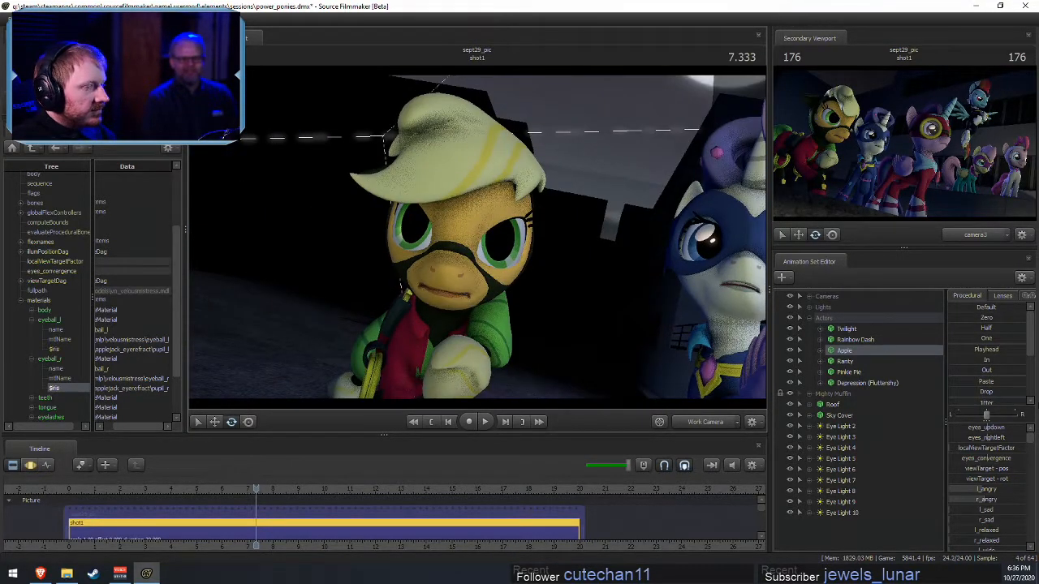
right_click(564, 295)
click(586, 325)
mouse_move(581, 325)
mouse_down()
mouse_move(565, 325)
mouse_move(560, 365)
mouse_move(568, 333)
mouse_up()
- Expand the Apple animation set, select its face controls and slightly lower eyes_convergence, checking her gaze from farther back
click(819, 350)
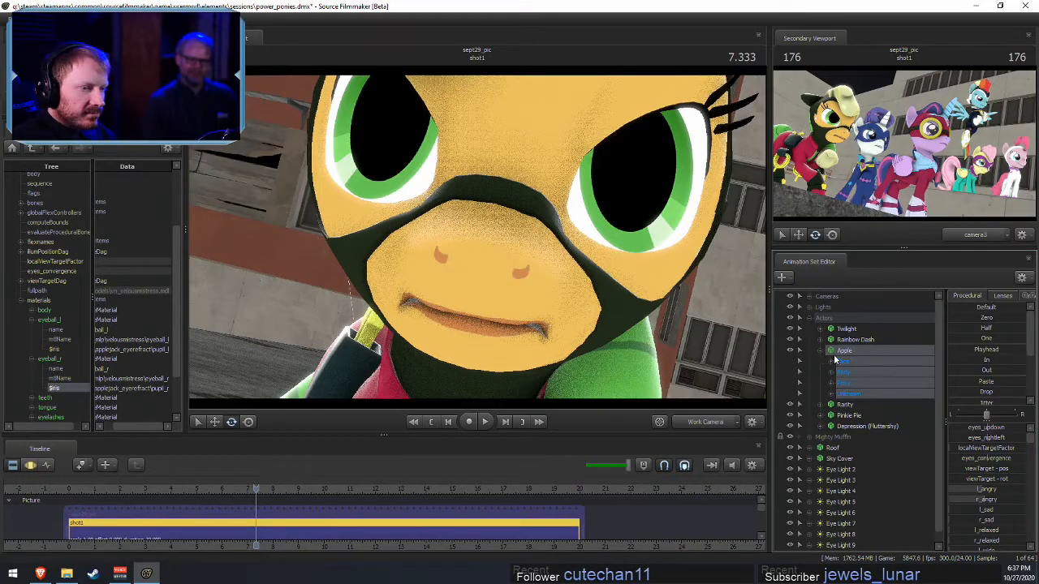
click(842, 361)
mouse_move(995, 459)
mouse_down()
mouse_move(1019, 459)
mouse_move(992, 459)
mouse_up()
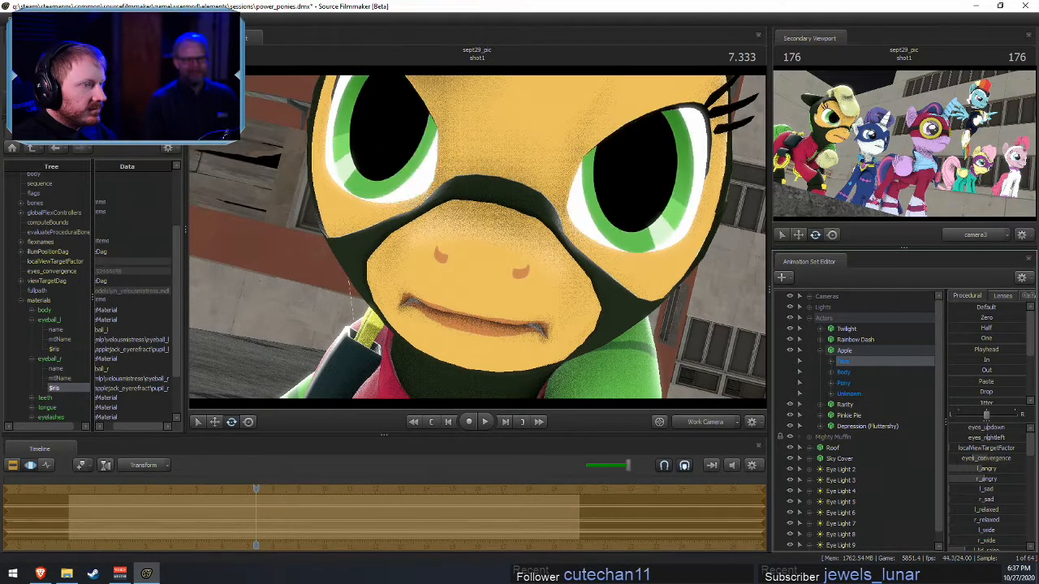
key(s)
drag(456, 193, 479, 175)
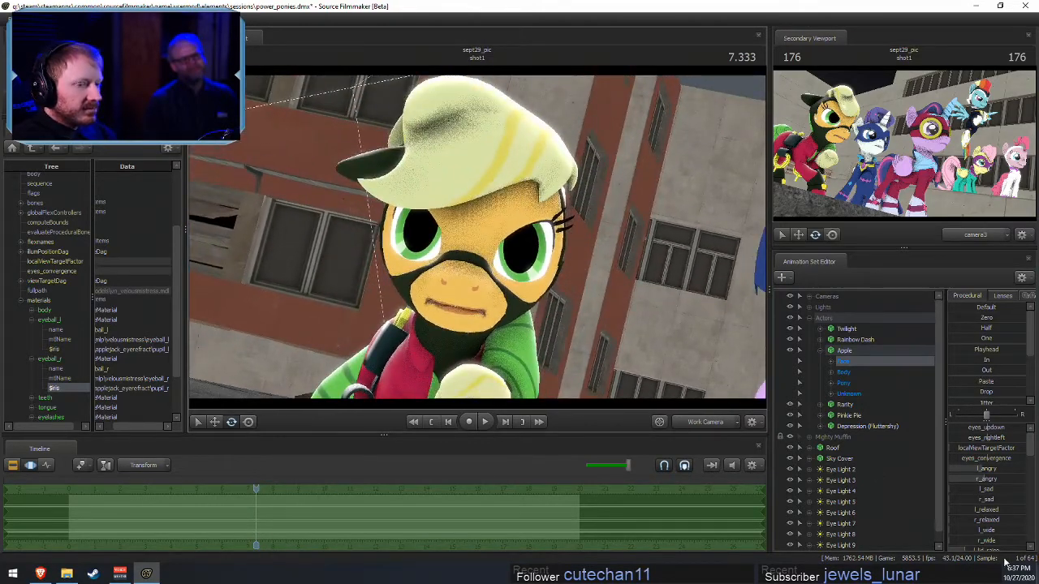
- Raise the eyes_convergence value on Apple's face and bring the eyes into close view
drag(986, 435, 1001, 459)
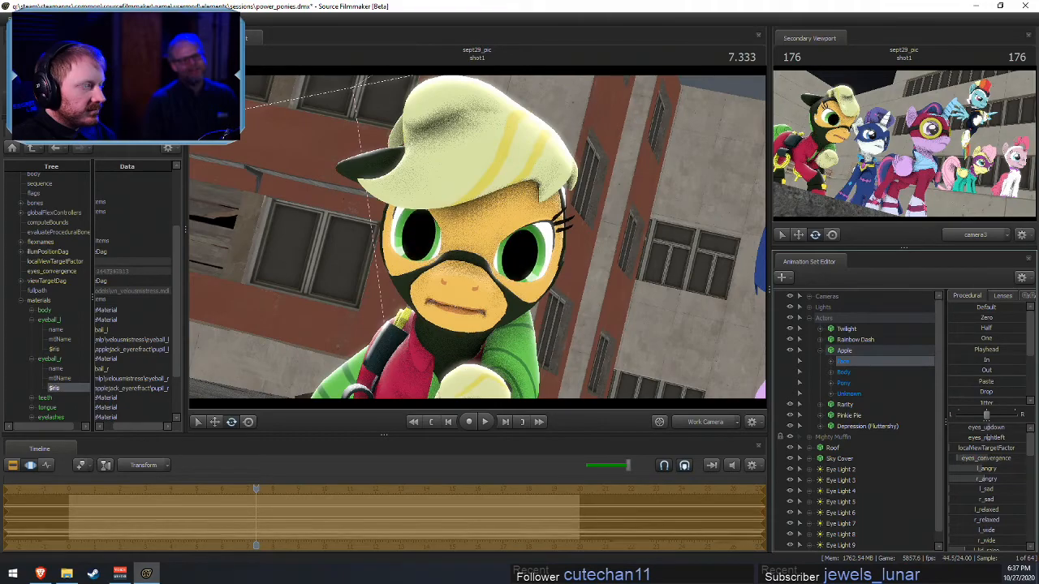
drag(499, 287, 501, 309)
key(w)
key(s)
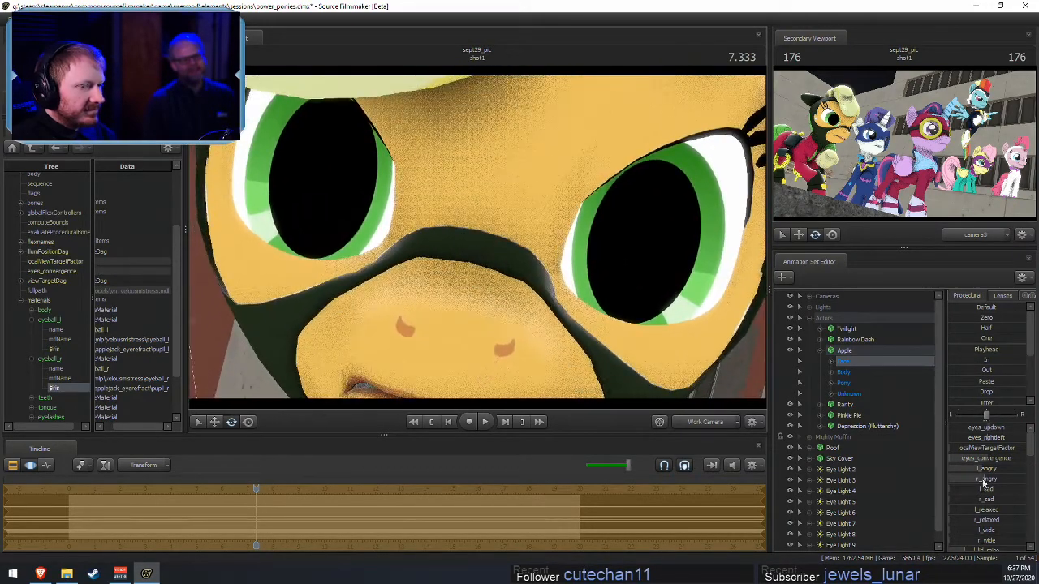
- Adjust the jaw_open and jaw_closer values in Apple's Lower Face controls
click(831, 361)
click(842, 405)
click(863, 406)
drag(605, 365, 597, 375)
key(s)
drag(994, 438, 950, 427)
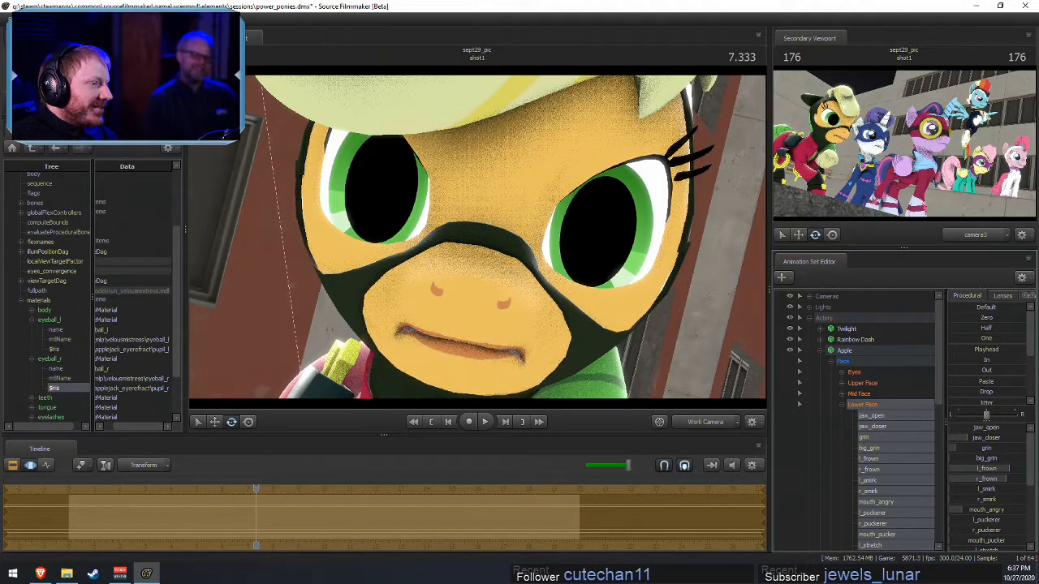
drag(499, 256, 499, 278)
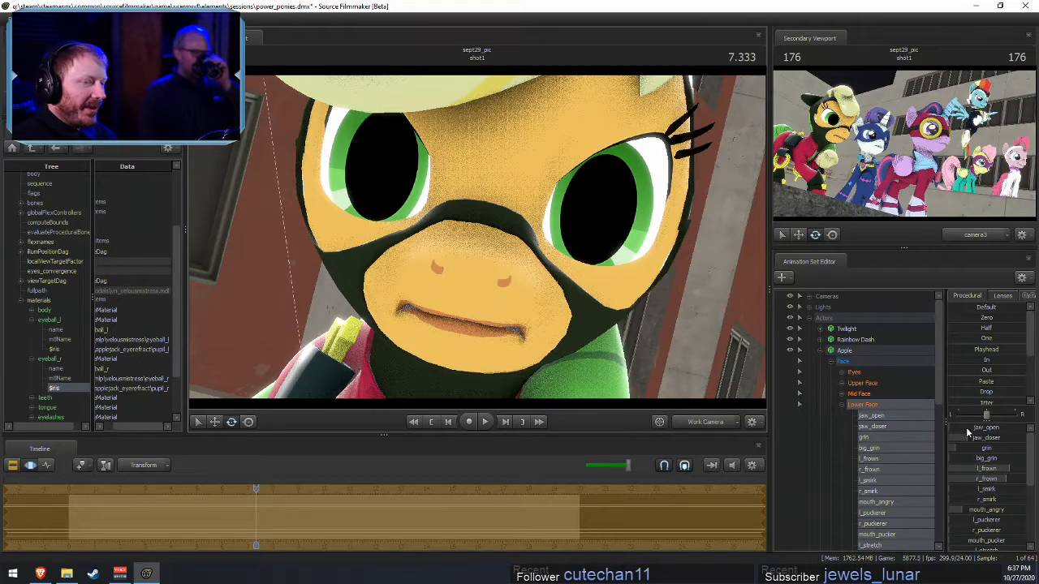
mouse_move(976, 428)
mouse_down()
mouse_move(1004, 428)
mouse_move(957, 428)
mouse_up()
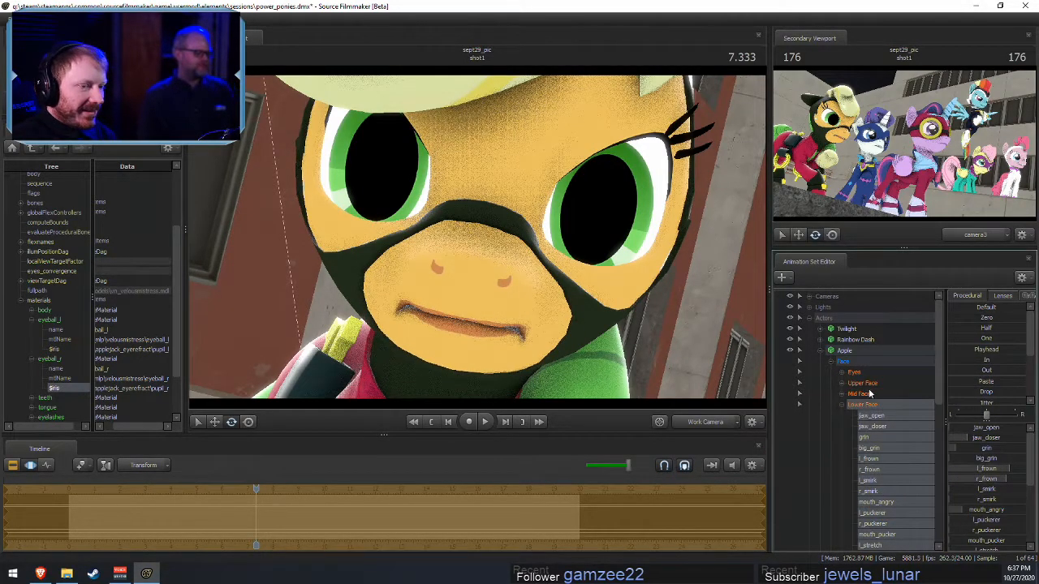
- Clear the angry and l_lid_raise values in Apple's Upper Face controls
click(863, 383)
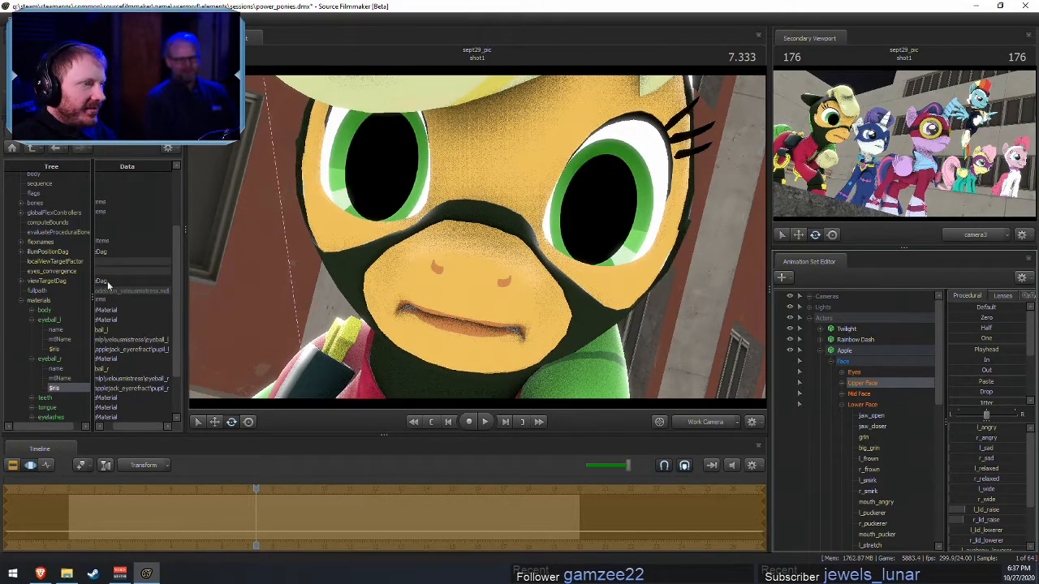
scroll(97, 290, up, 1)
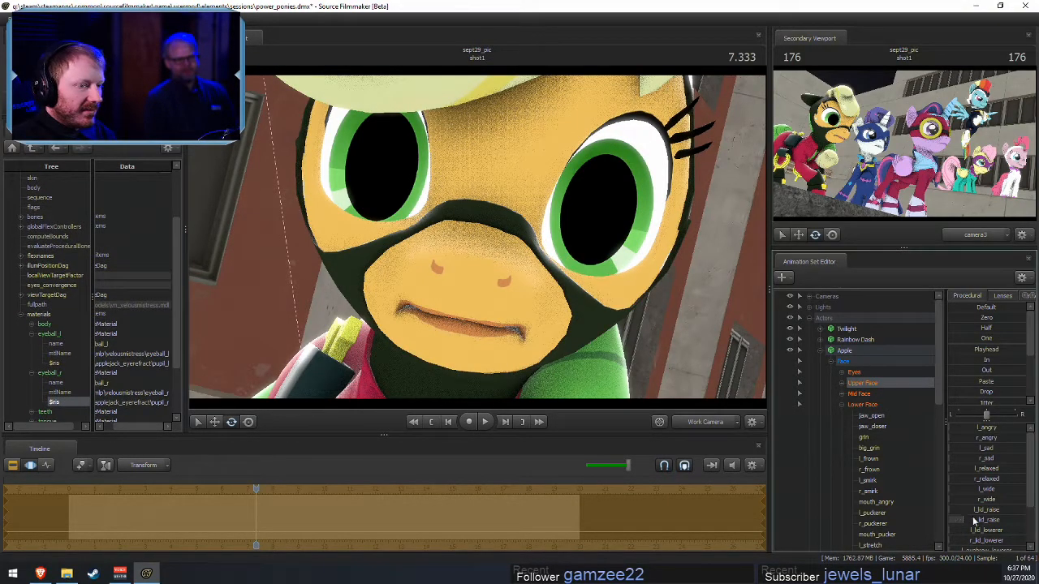
scroll(971, 541, down, 2)
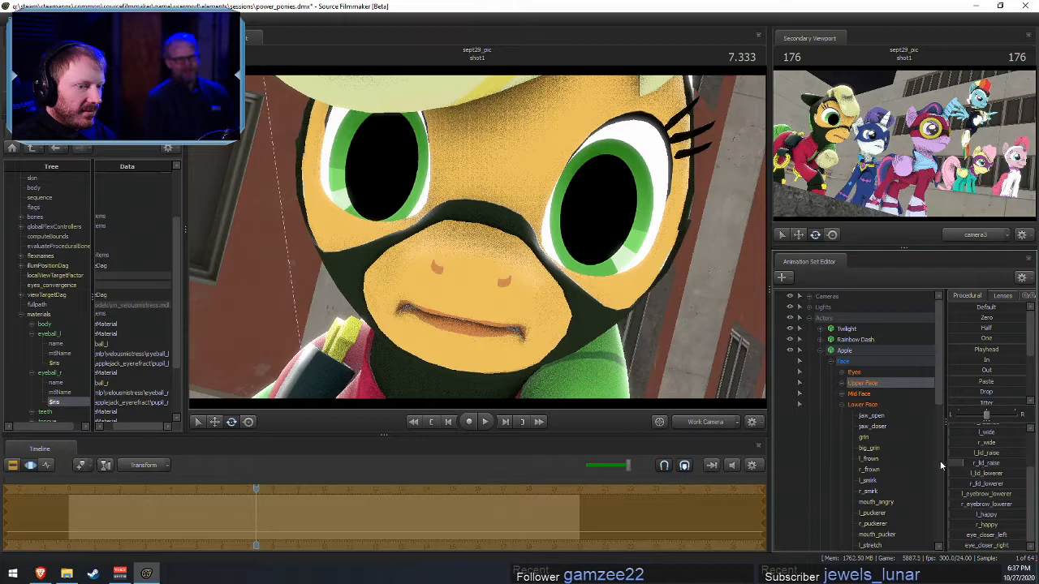
- Clear the l_frown and r_frown values in Apple's Lower Face controls and check the mouth from the front
click(877, 405)
drag(991, 471, 943, 477)
mouse_move(487, 341)
mouse_down()
mouse_move(536, 312)
mouse_move(535, 300)
mouse_move(479, 341)
mouse_up()
key(w)
key(s)
drag(520, 258, 562, 315)
key(s)
key(a)
key(w)
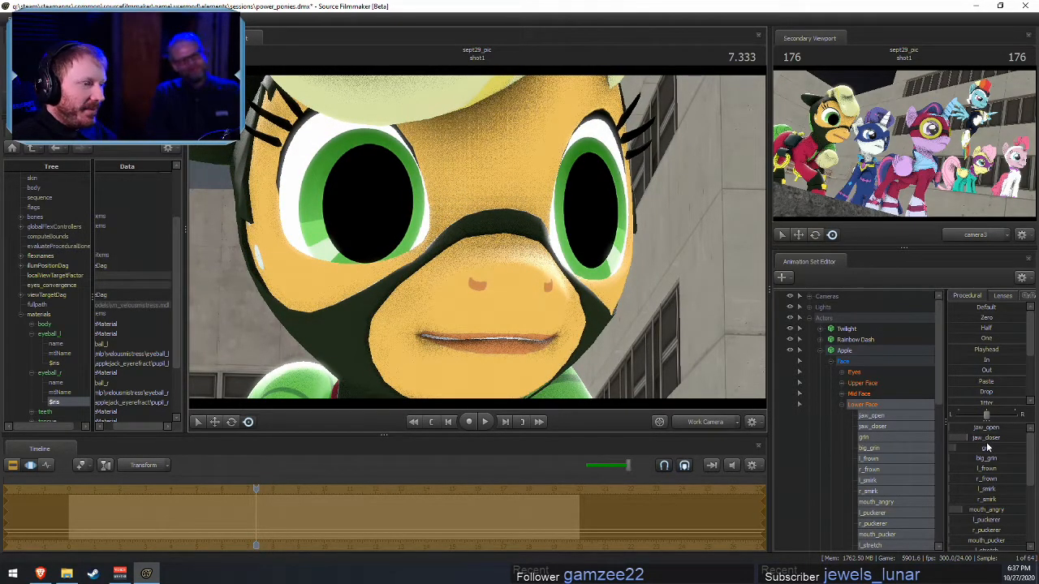
- Try partly closing both of Apple's eyes with eye_closer_left and eye_closer_right in Upper Face
click(862, 383)
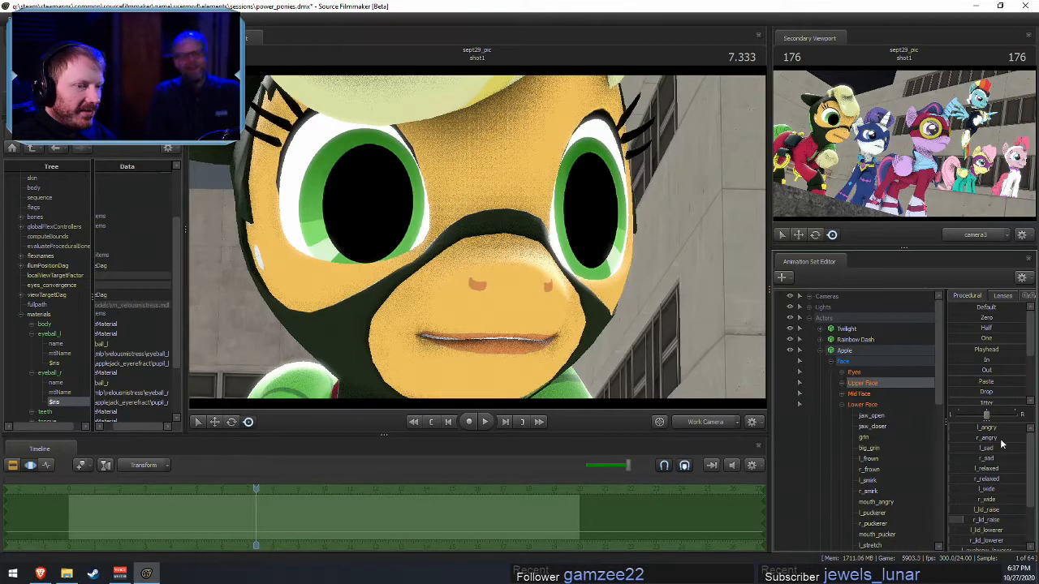
scroll(978, 540, down, 2)
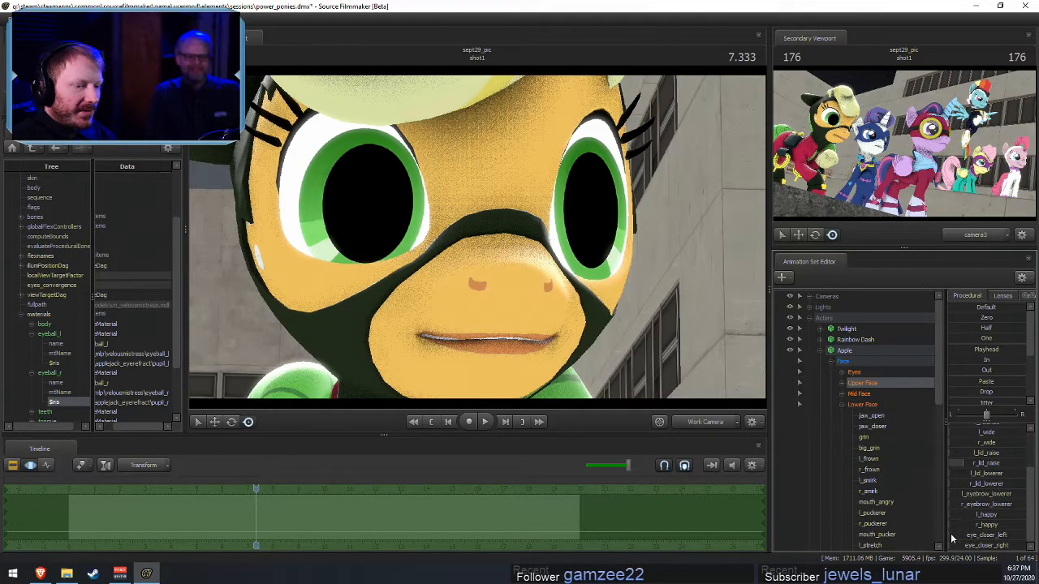
click(959, 539)
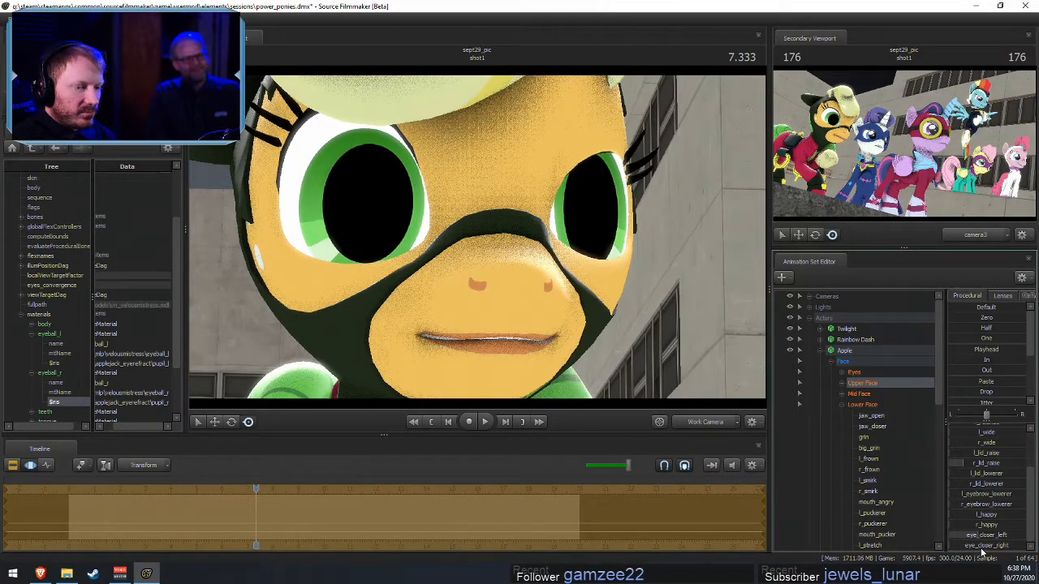
drag(976, 549, 1002, 537)
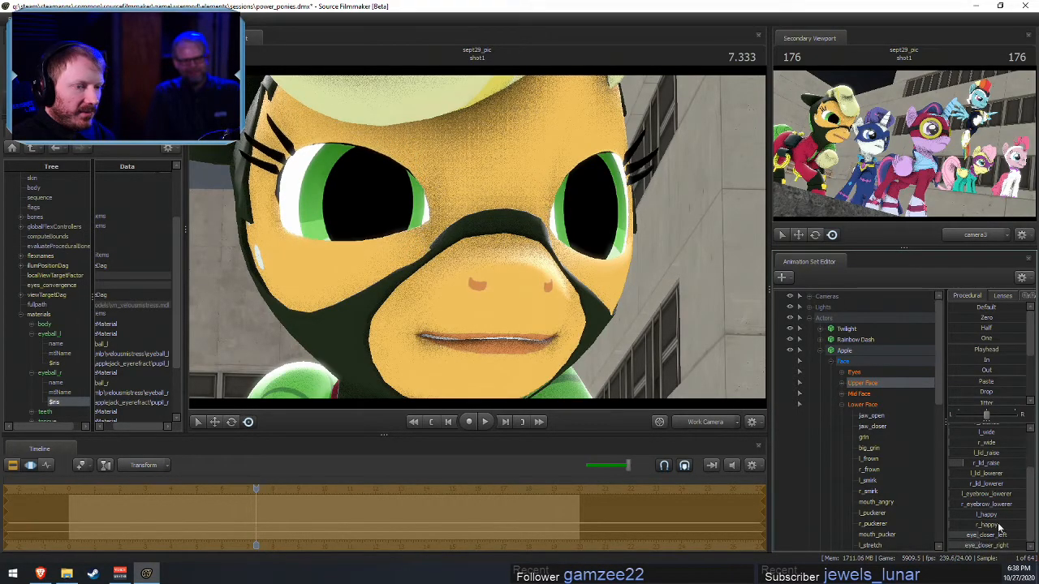
drag(968, 393, 1029, 393)
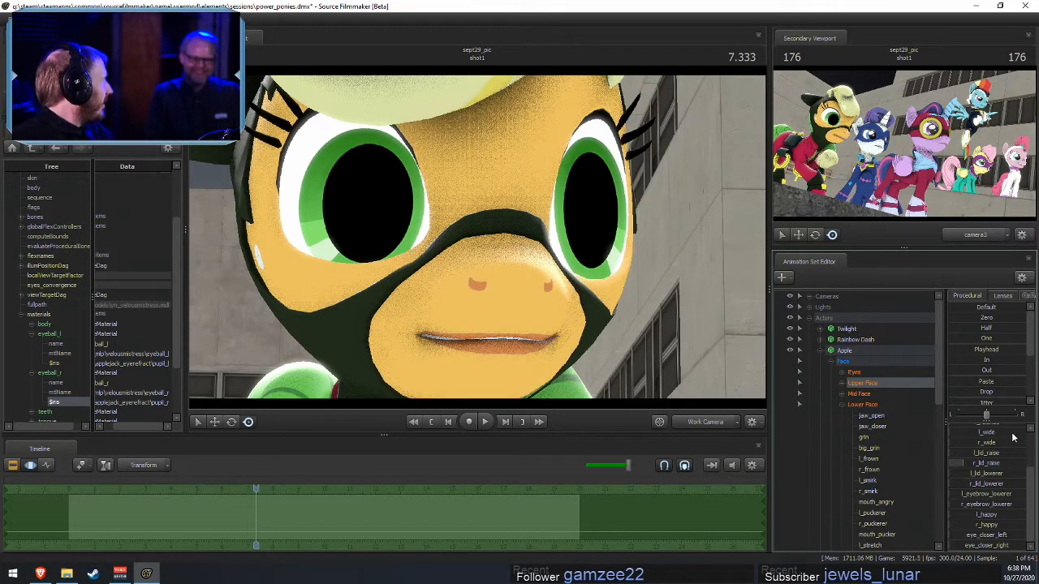
- Undo the recent facial edits until Apple's angry eyes are restored, redoing the last few undone changes
key(ctrl+z)
key(ctrl+z)
key(ctrl+z)
key(ctrl+z)
key(ctrl+z)
key(ctrl+z)
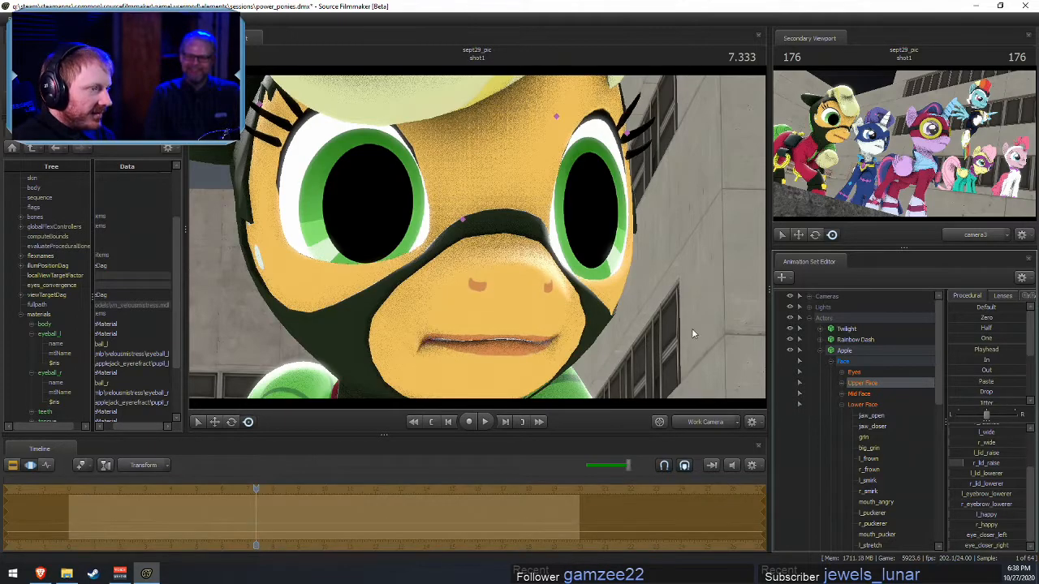
key(ctrl+z)
key(ctrl+z)
key(ctrl+z)
key(ctrl+z)
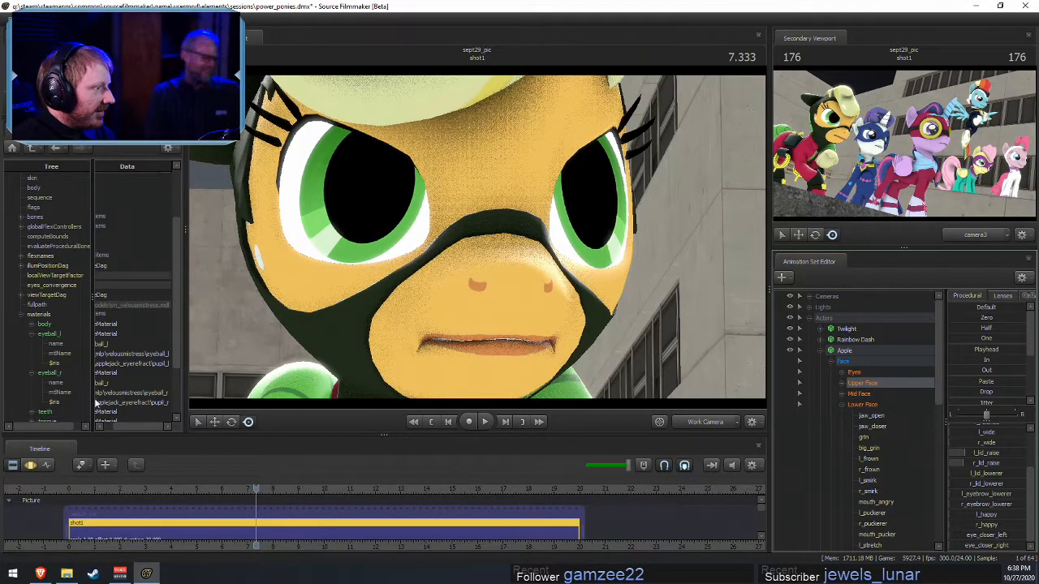
key(ctrl+z)
key(ctrl+y)
key(ctrl+y)
key(ctrl+y)
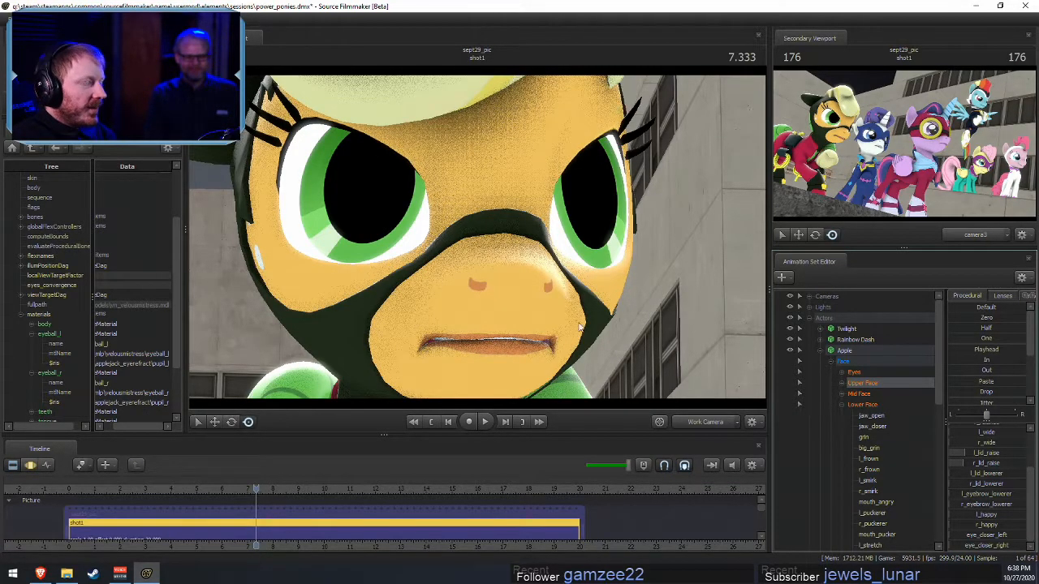
- Switch to File Explorer and preview pupil_l.vtf from the carrottop folder inside VN_mlp
key(alt+Tab)
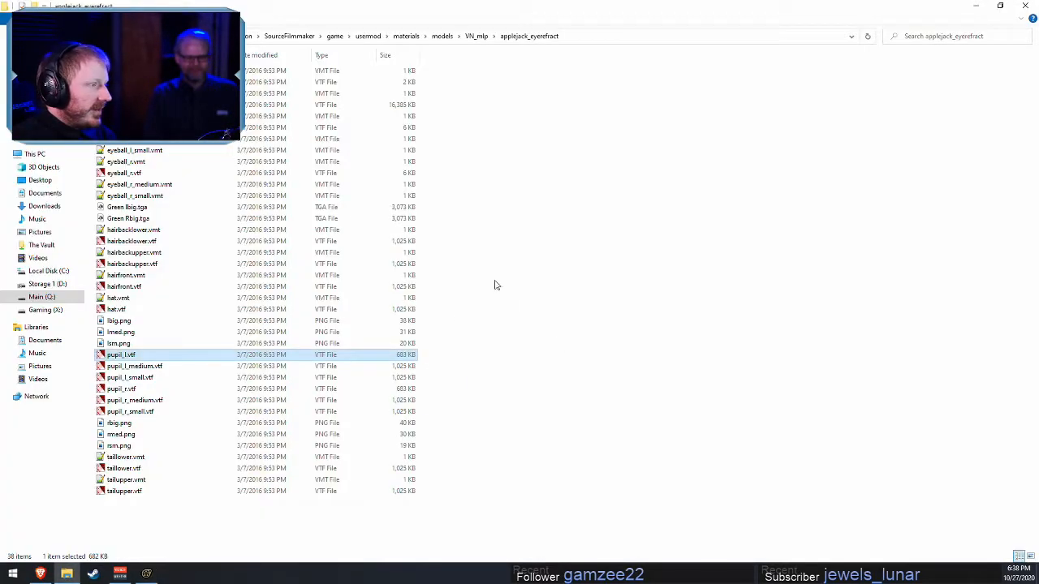
click(475, 38)
scroll(215, 255, down, 5)
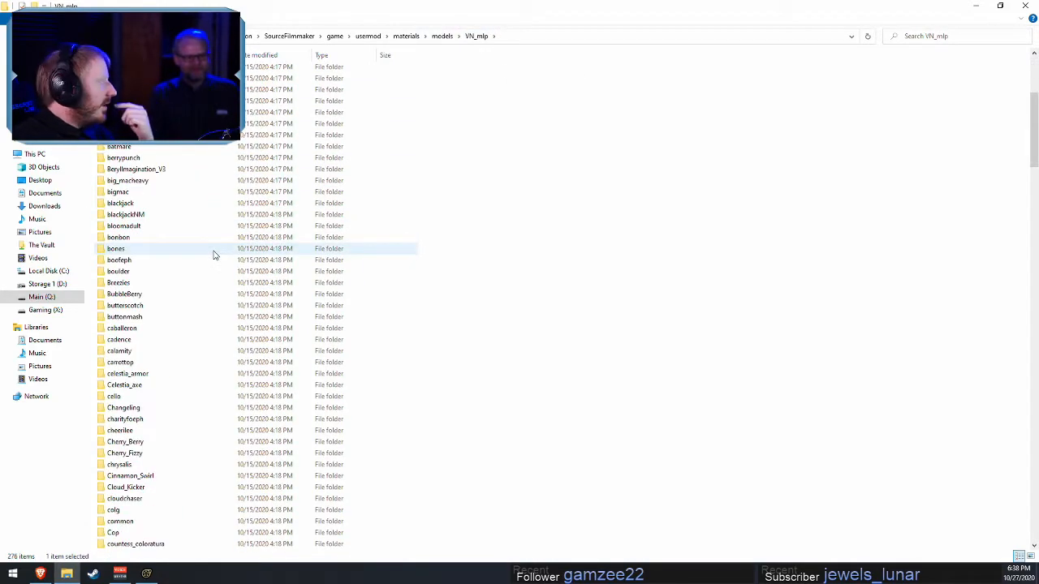
scroll(142, 365, down, 10)
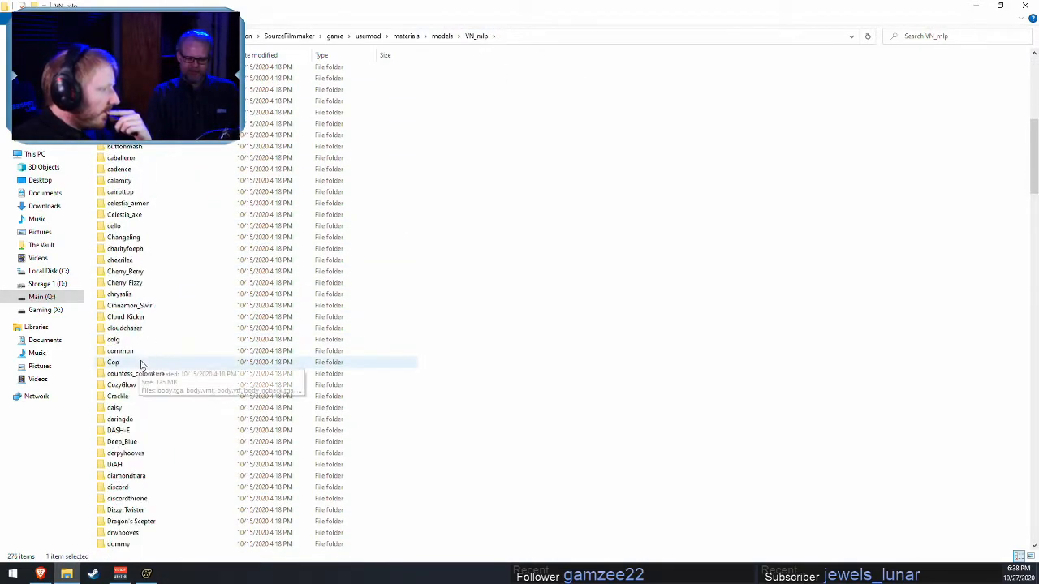
scroll(148, 366, up, 3)
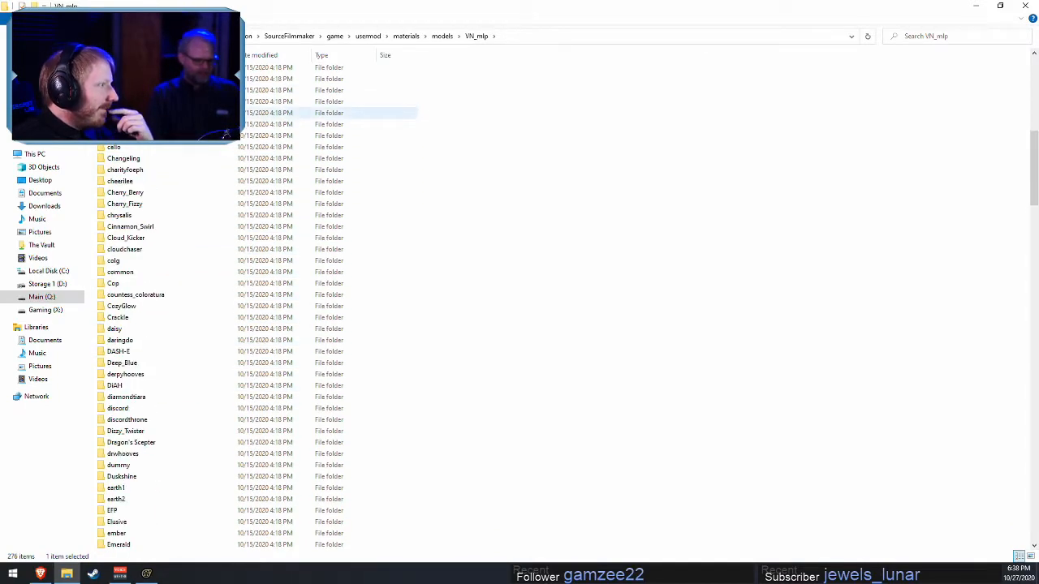
double_click(219, 113)
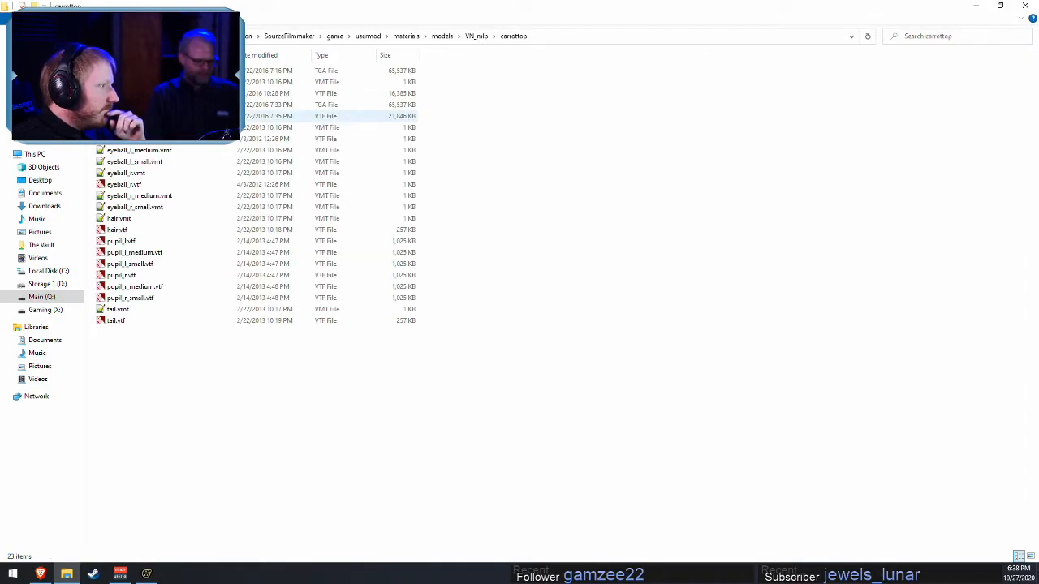
double_click(126, 241)
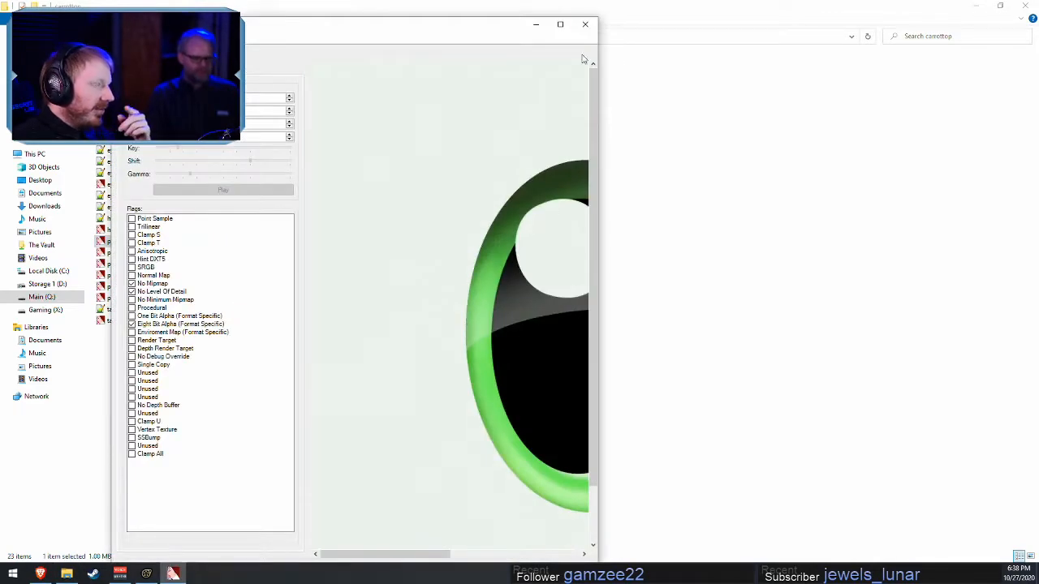
click(590, 30)
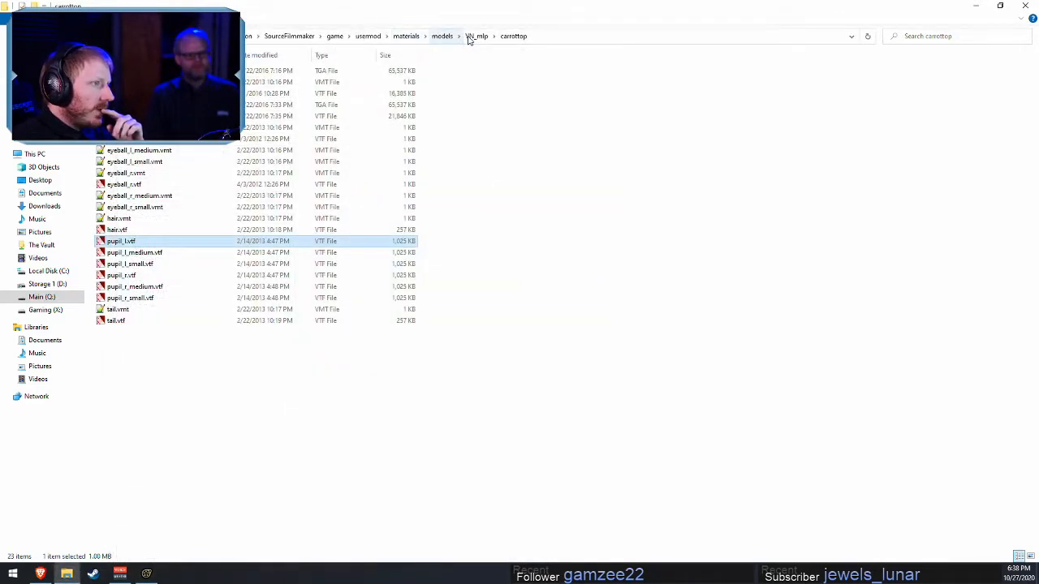
- Return to VN_mlp and preview pupil_l.vtf from the auntorange folder
click(476, 35)
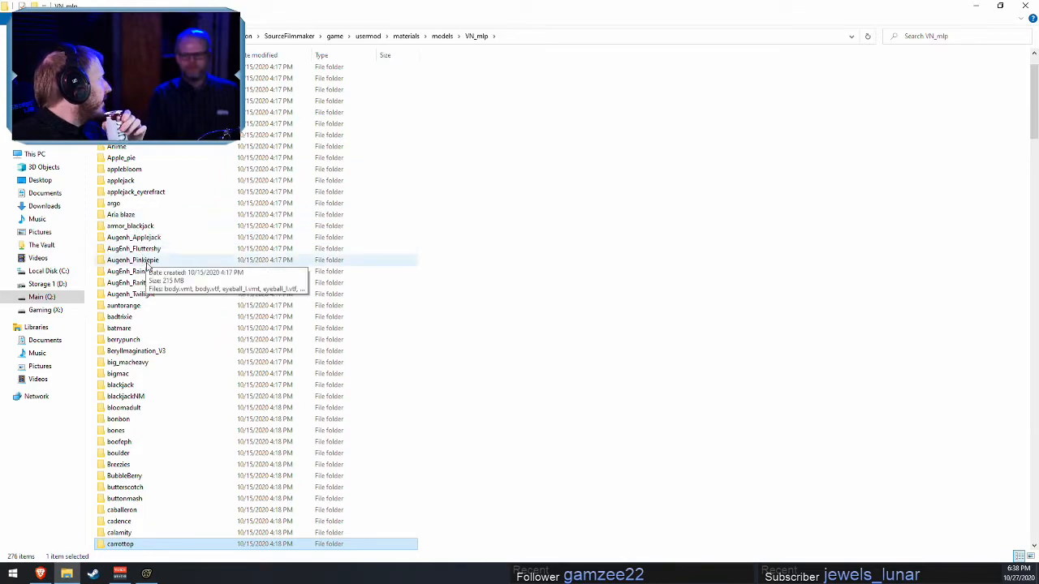
click(139, 307)
double_click(139, 307)
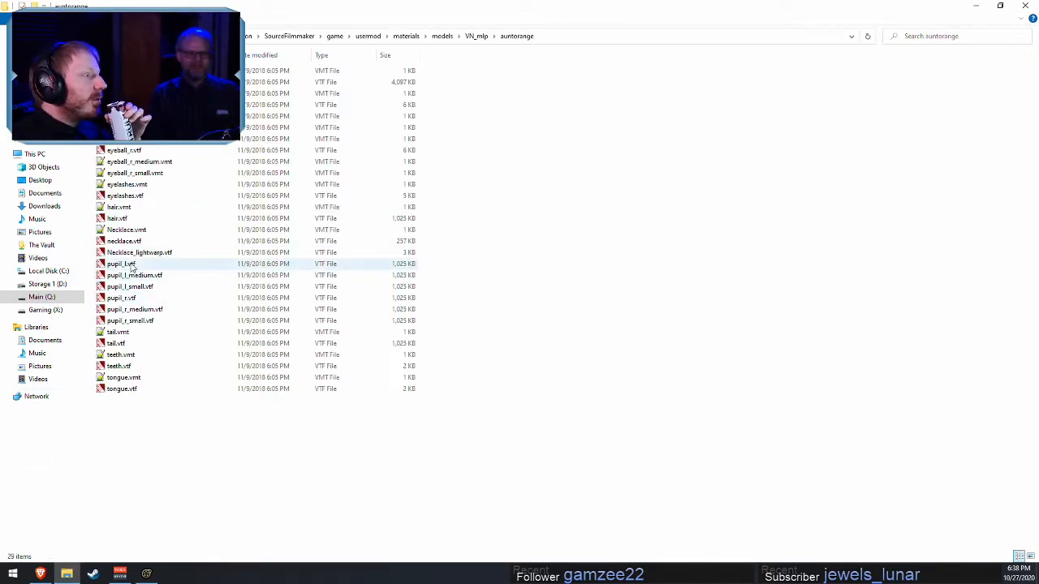
double_click(154, 264)
click(593, 23)
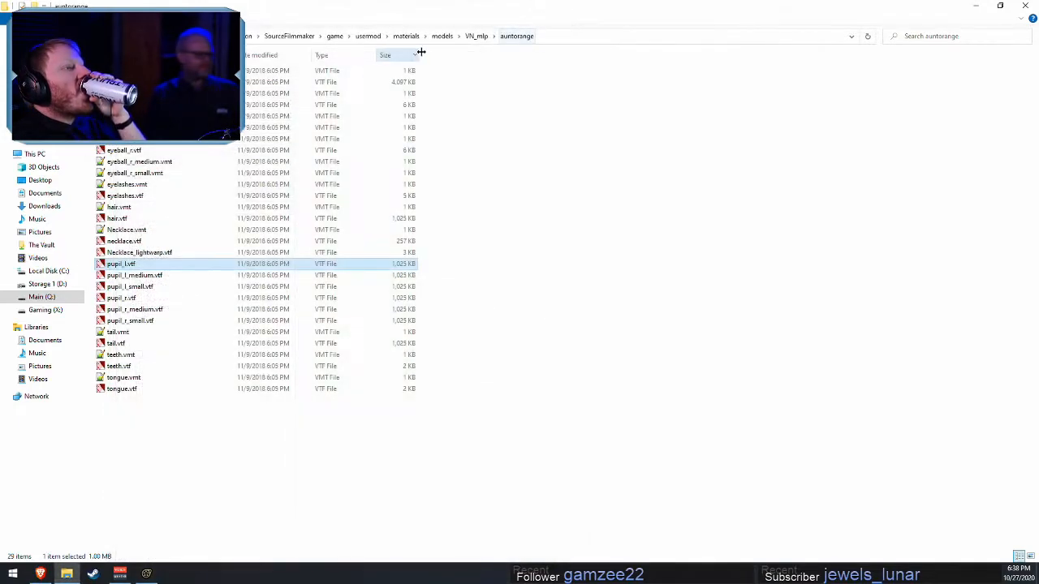
- Return to VN_mlp and preview pupil_l.vtf from the drwhooves folder
click(479, 37)
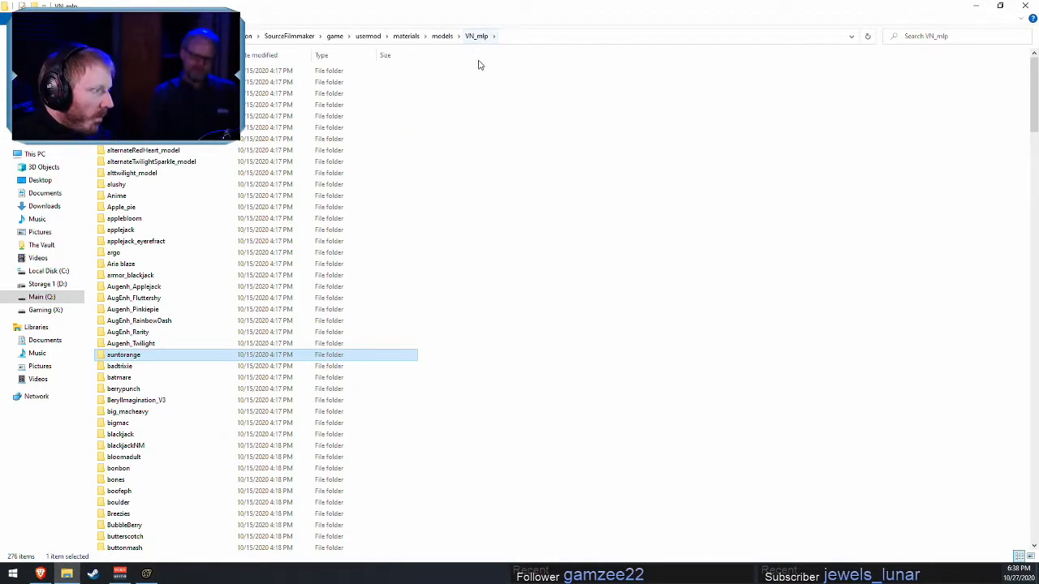
scroll(134, 478, down, 15)
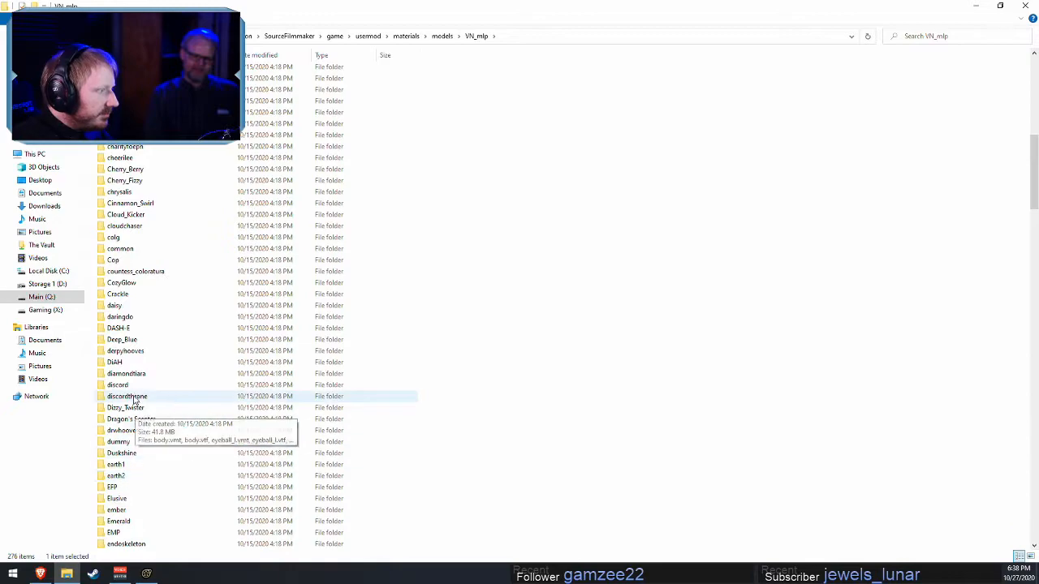
double_click(123, 430)
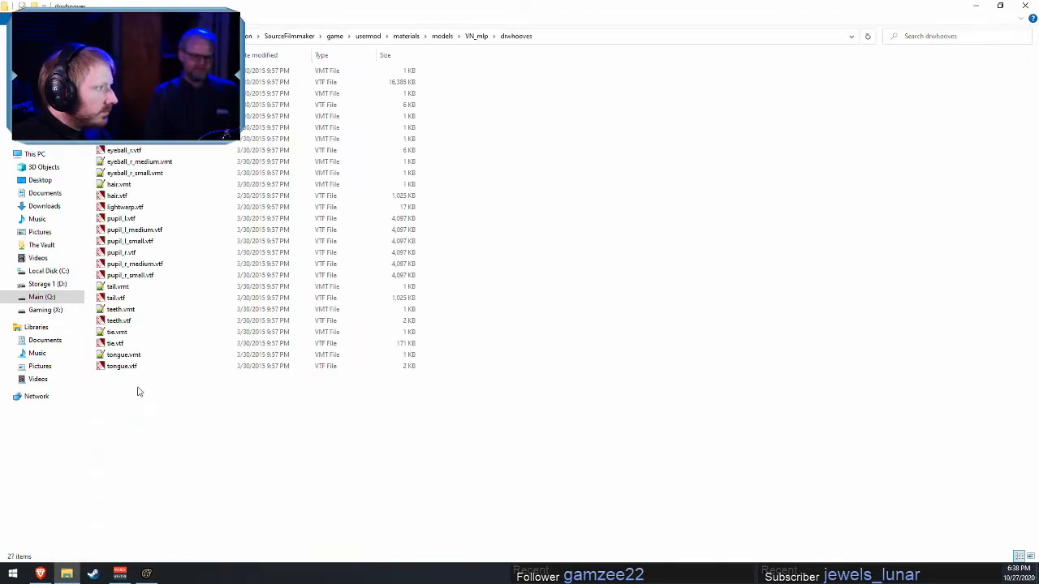
double_click(121, 219)
scroll(505, 300, up, 1)
click(588, 23)
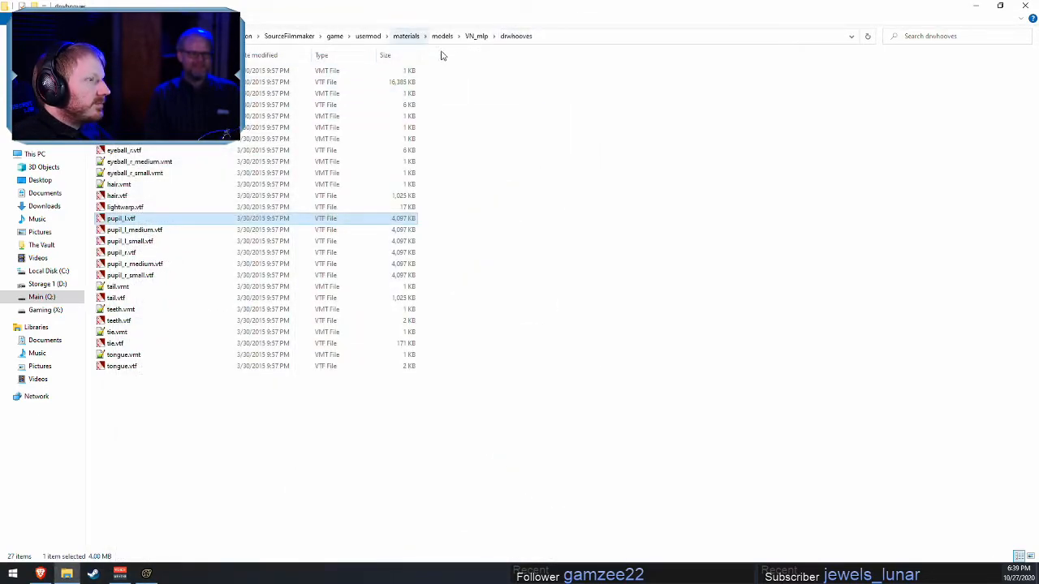
- Return to VN_mlp and preview pupil_l.vtf from the cheerilee folder
click(478, 37)
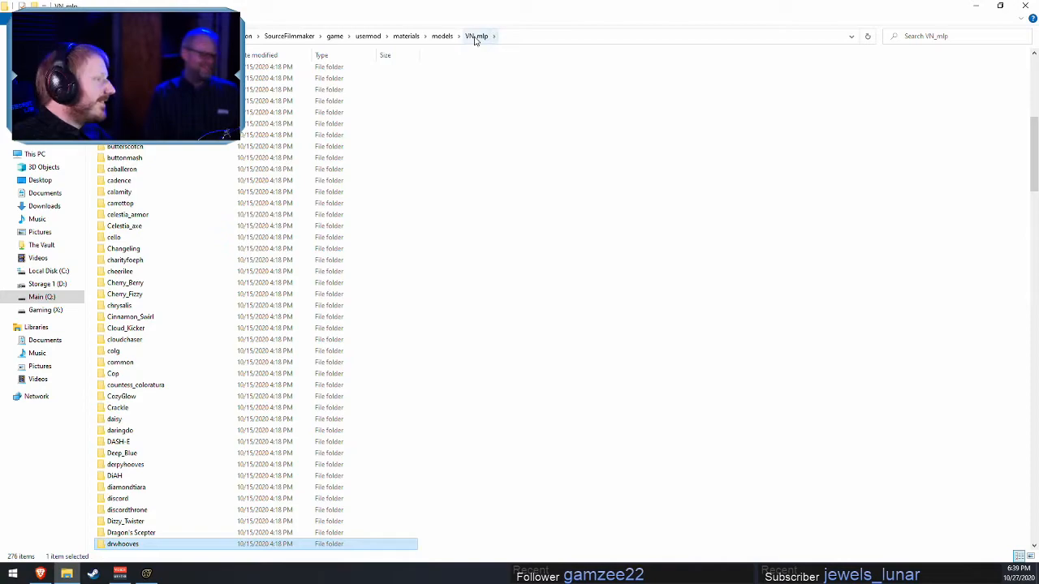
scroll(267, 252, down, 10)
scroll(235, 256, down, 20)
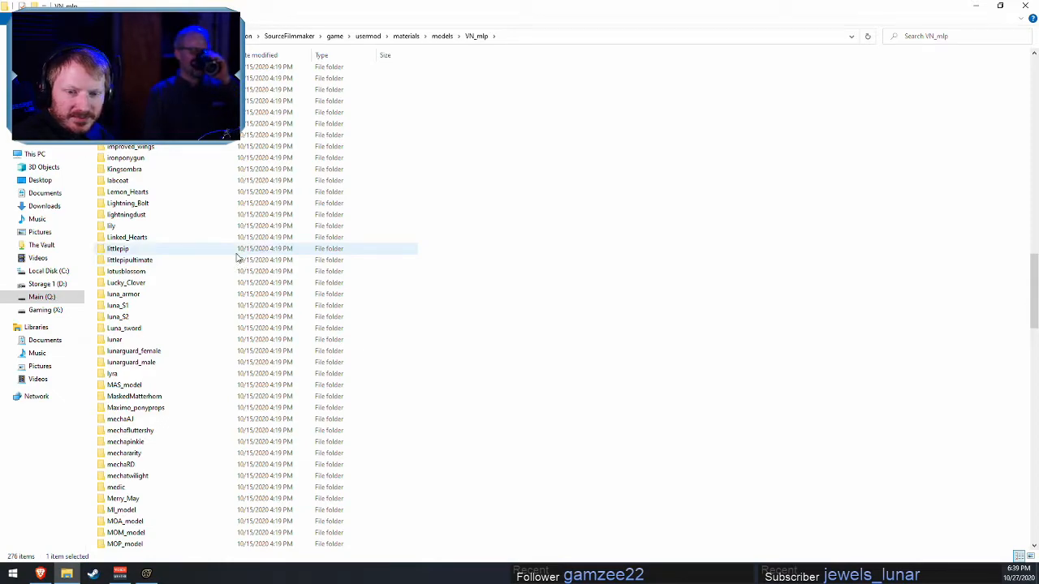
scroll(162, 397, up, 20)
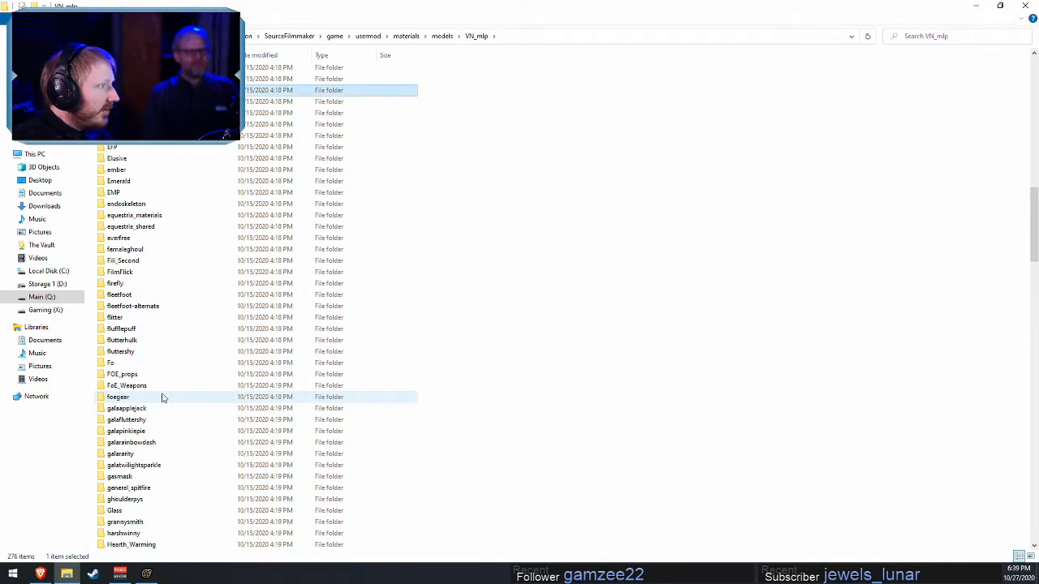
scroll(163, 380, up, 6)
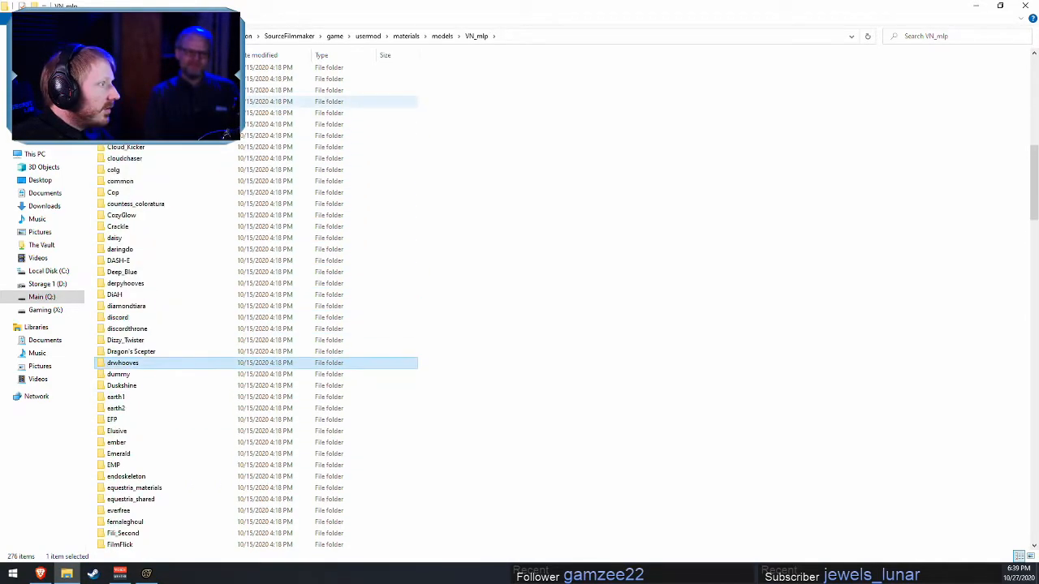
double_click(162, 129)
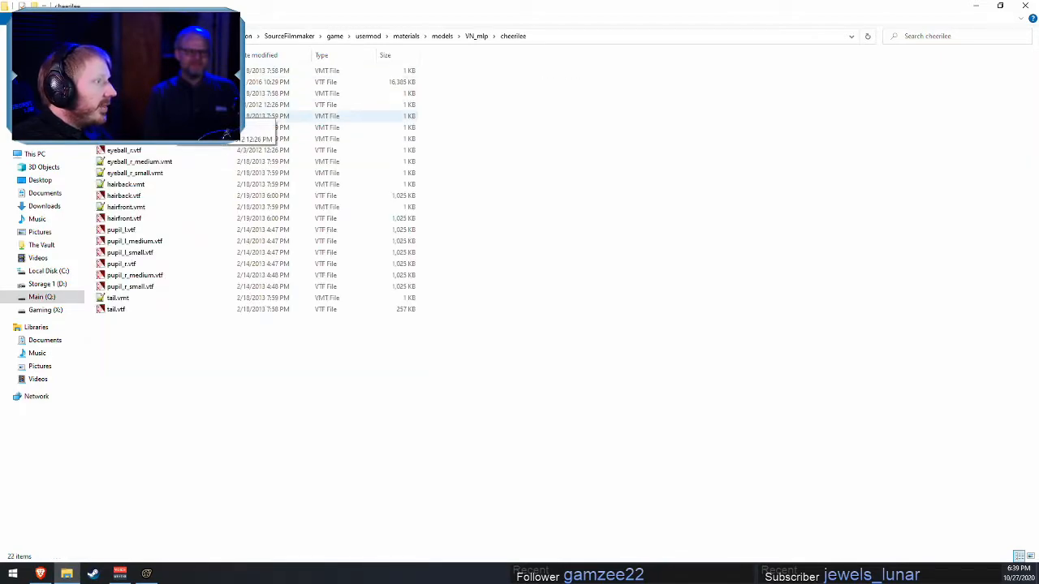
double_click(123, 231)
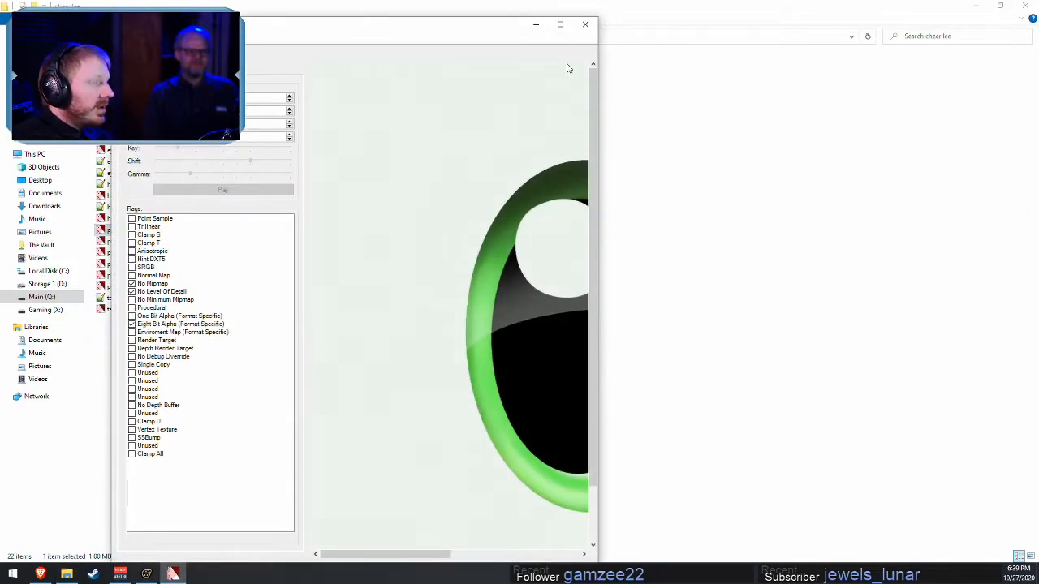
click(585, 24)
- Return to VN_mlp and open the littlepip folder
click(475, 37)
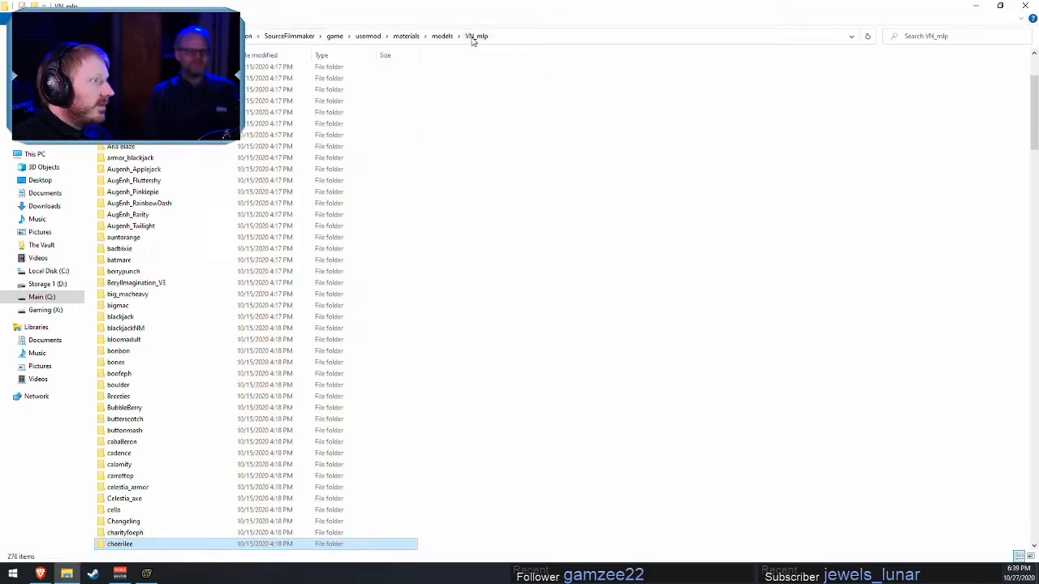
scroll(163, 284, down, 13)
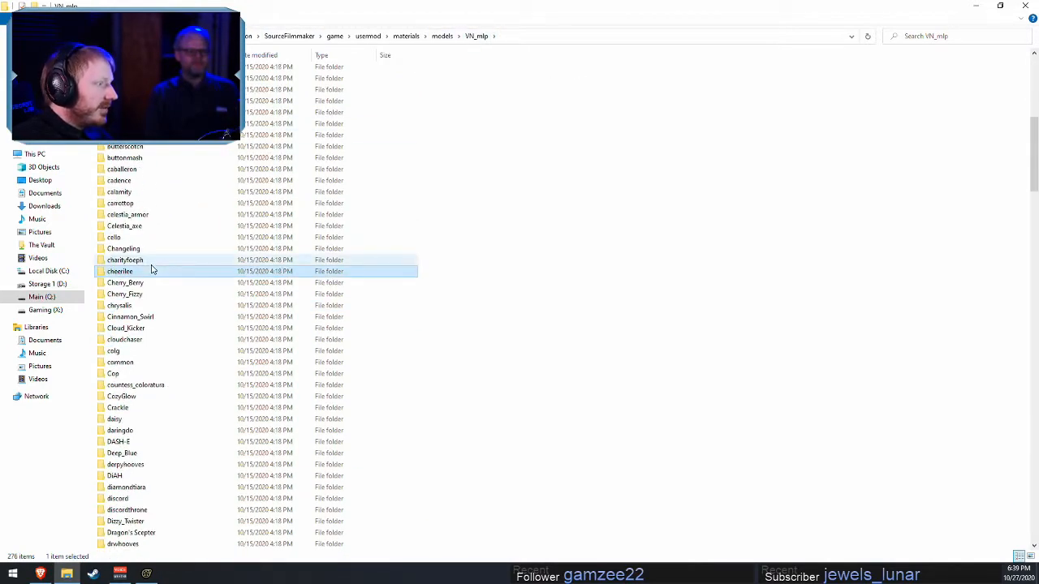
scroll(217, 384, down, 14)
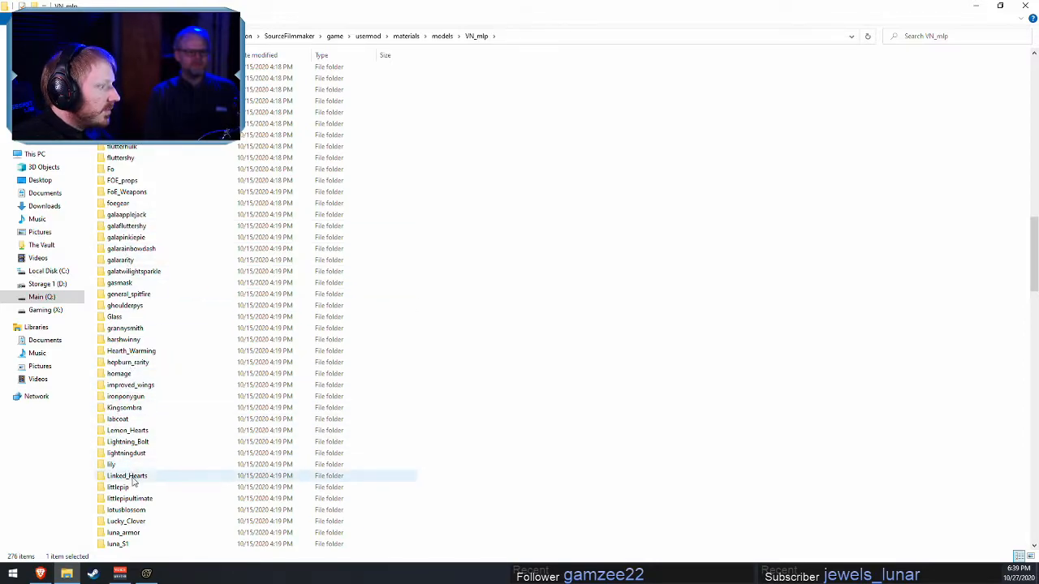
scroll(130, 464, down, 2)
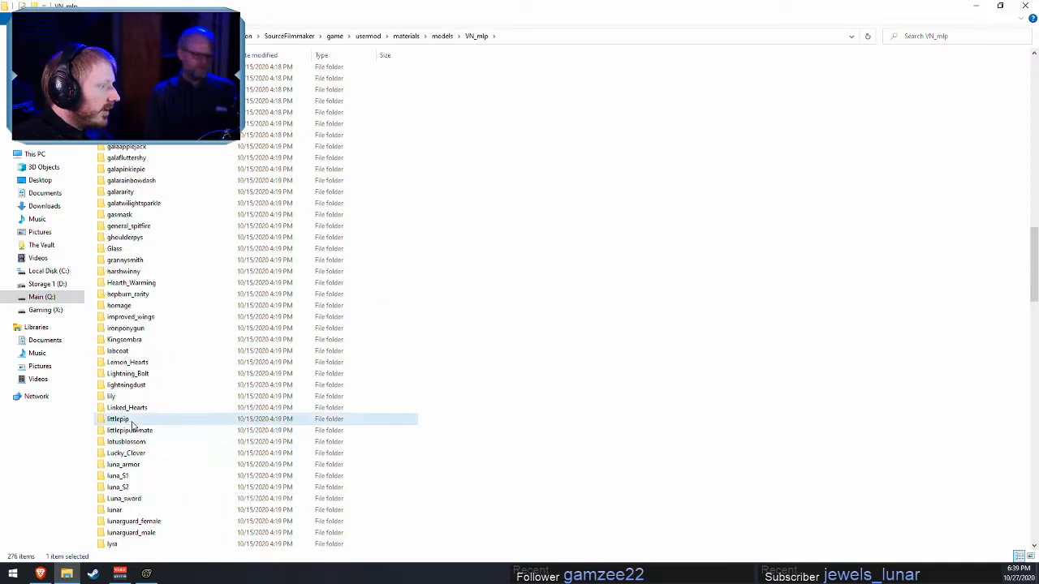
double_click(129, 421)
- Find pupil_l.vtf among the littlepip textures and preview the full pupil image, closing the preview when done
scroll(171, 301, down, 5)
scroll(161, 388, down, 3)
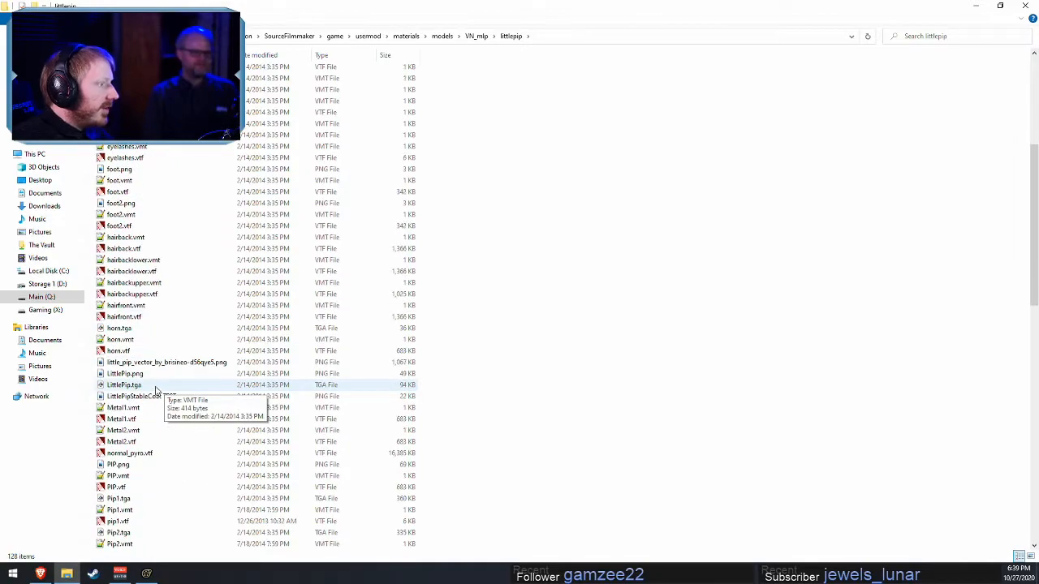
scroll(146, 244, down, 9)
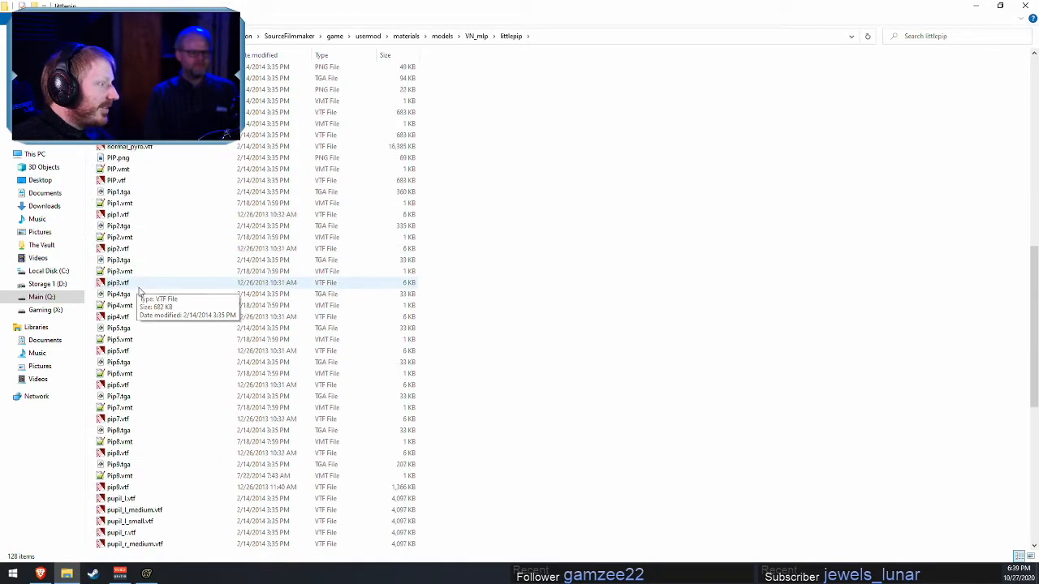
scroll(142, 325, up, 7)
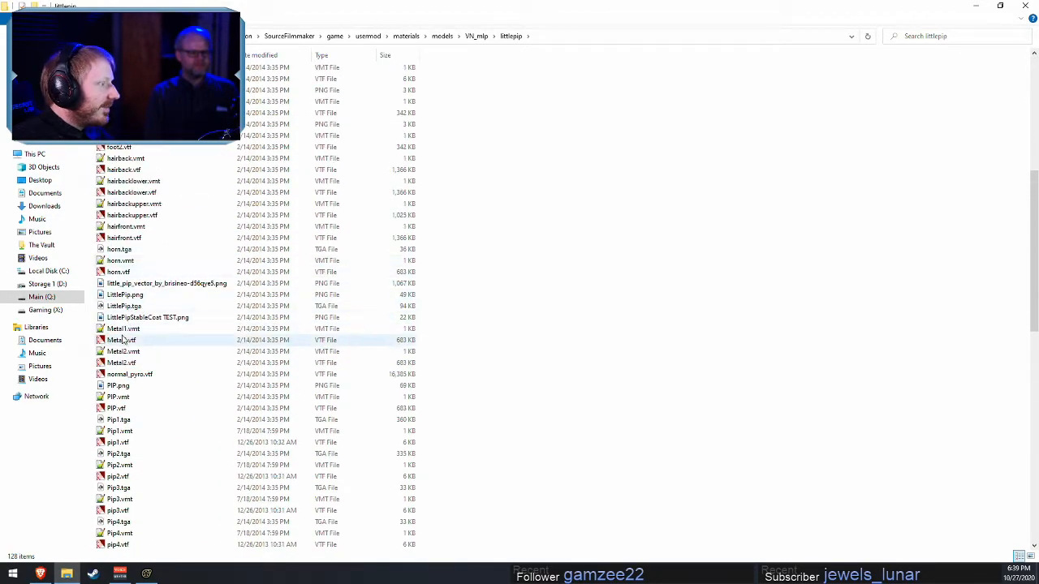
scroll(122, 341, down, 14)
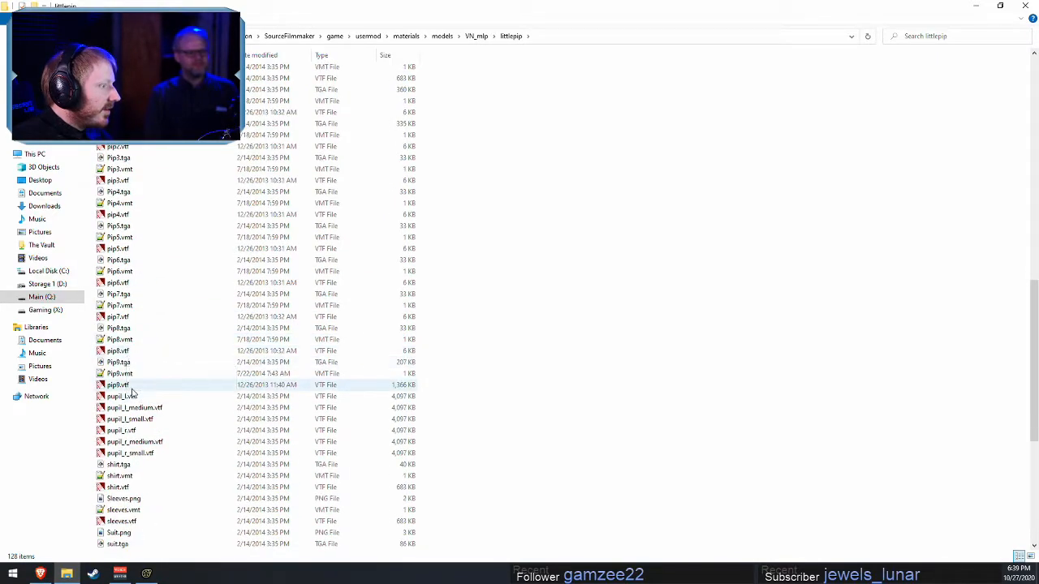
scroll(130, 422, up, 6)
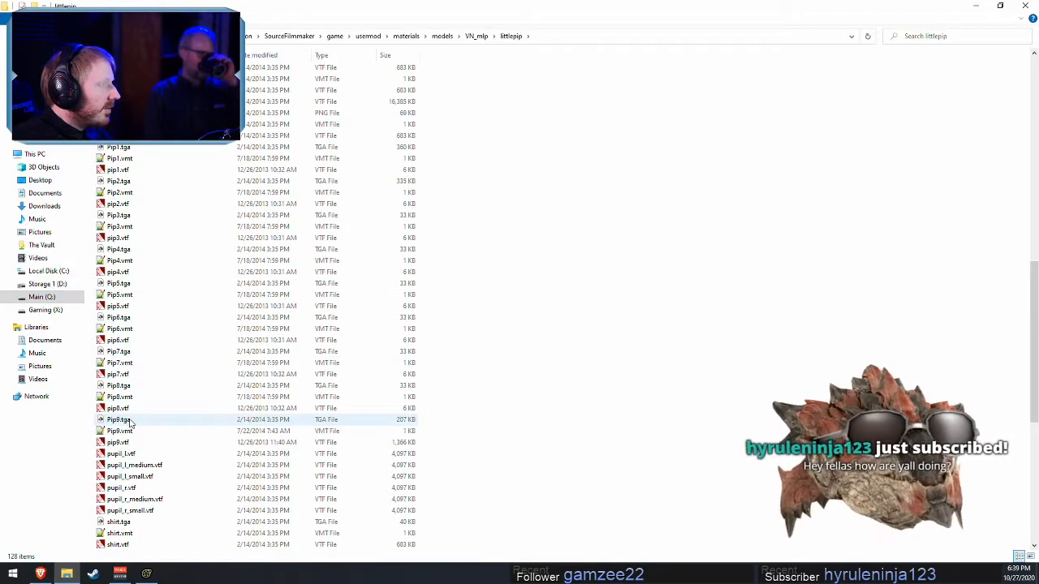
double_click(123, 453)
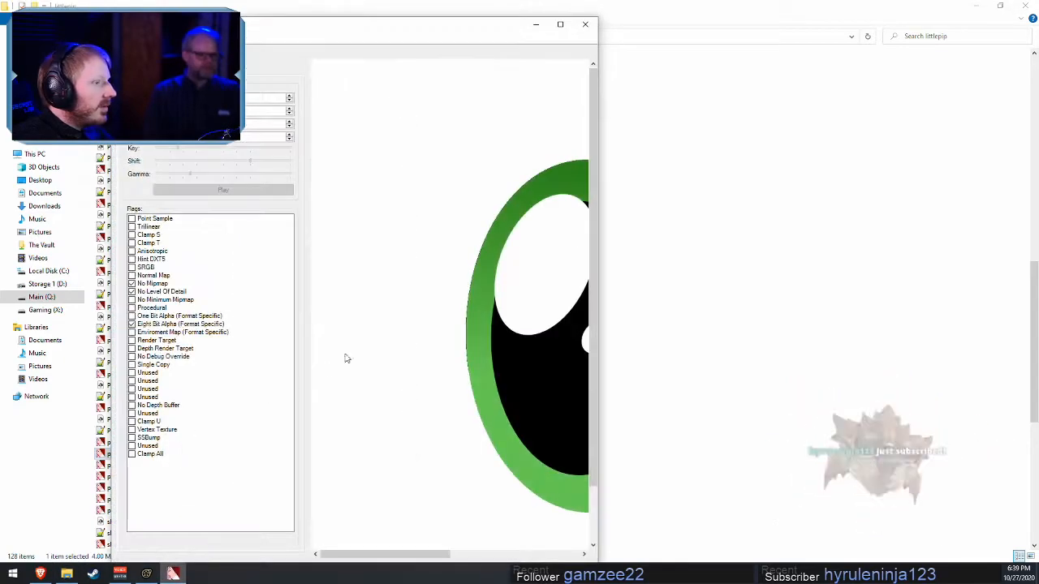
drag(382, 554, 463, 575)
click(591, 38)
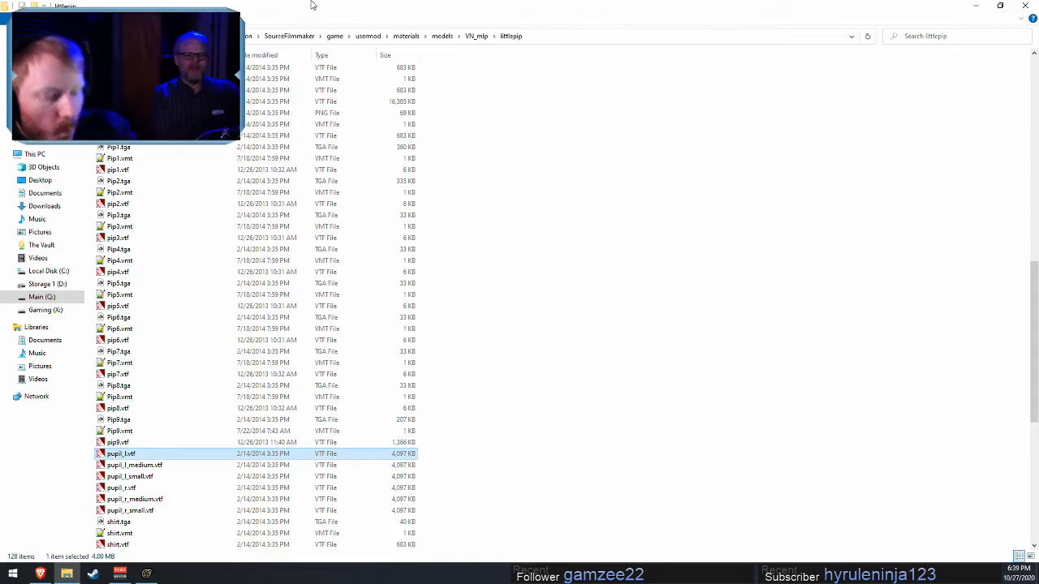
- Switch to Source Filmmaker and point the $iris path of Apple's eyeball_l material to vn_mlp\littlepip\pupil_l
key(alt+Tab)
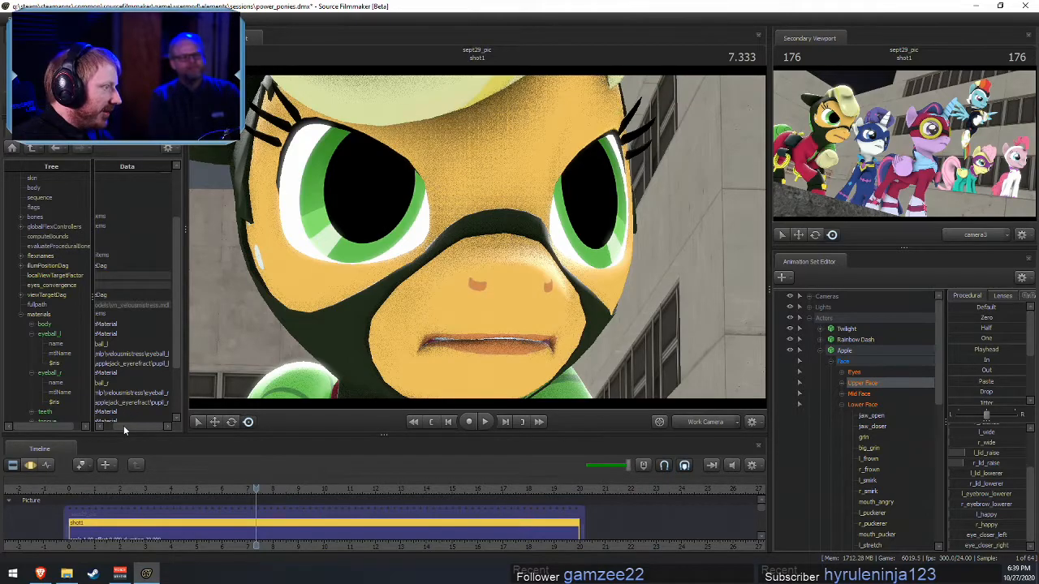
click(152, 364)
key(shift+Home)
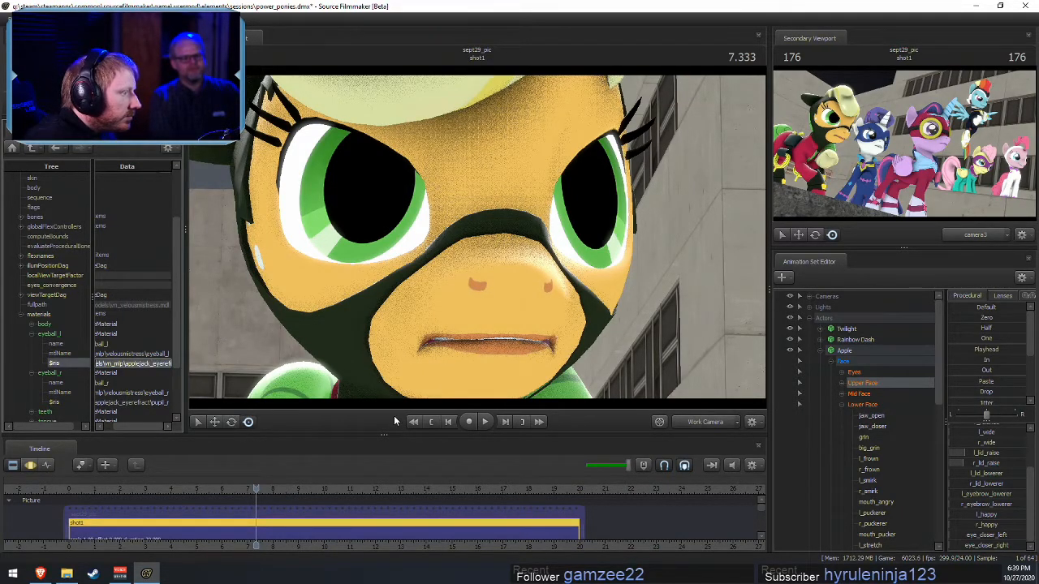
key(shift+Right)
key(shift+Right)
key(shift+Right)
key(shift+Right)
key(shift+Right)
key(shift+Right)
key(shift+Right)
key(shift+Right)
key(shift+Right)
key(shift+Right)
key(shift+Right)
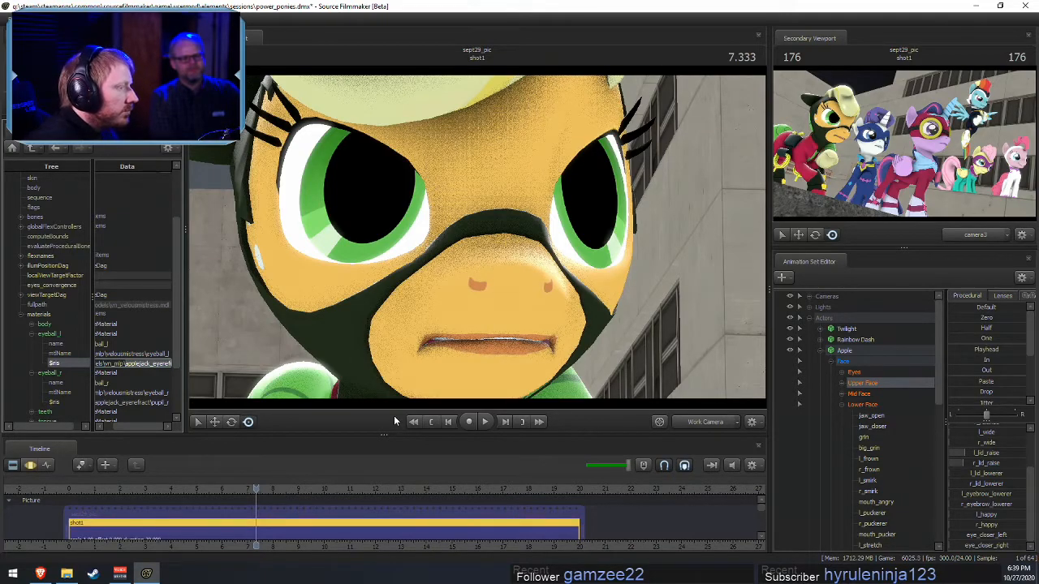
text(littlepip\pupil)
key(Return)
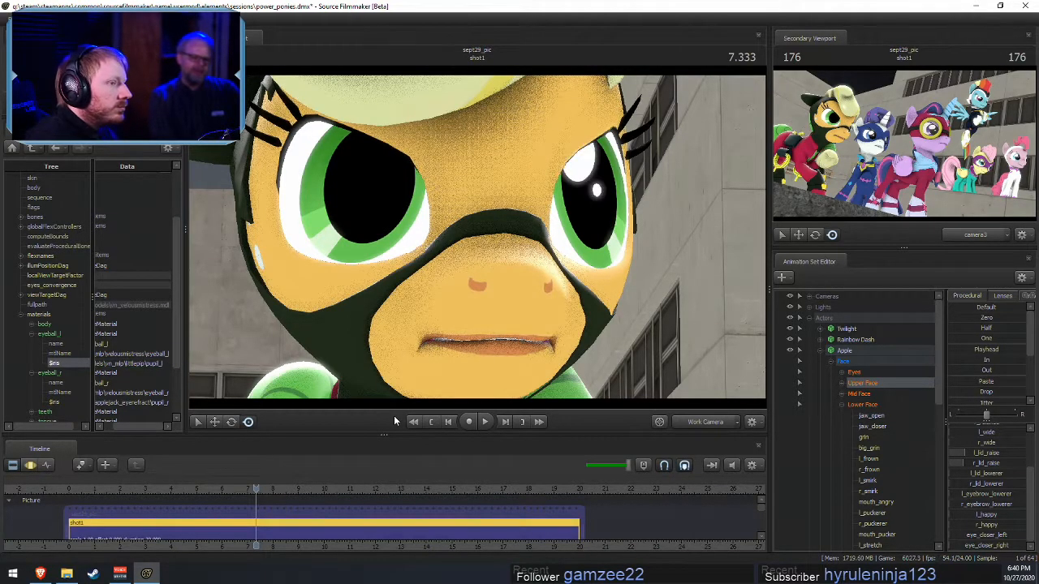
- Point the $iris path of Apple's eyeball_r material to vn_mlp\littlepip\pupil_r
click(132, 363)
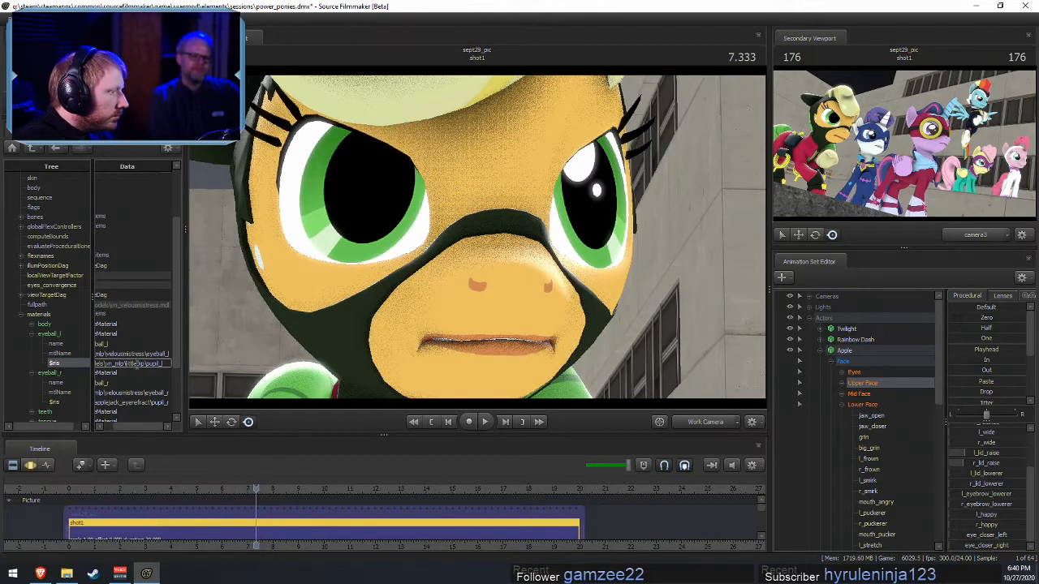
click(131, 400)
click(123, 403)
key(BackSpace)
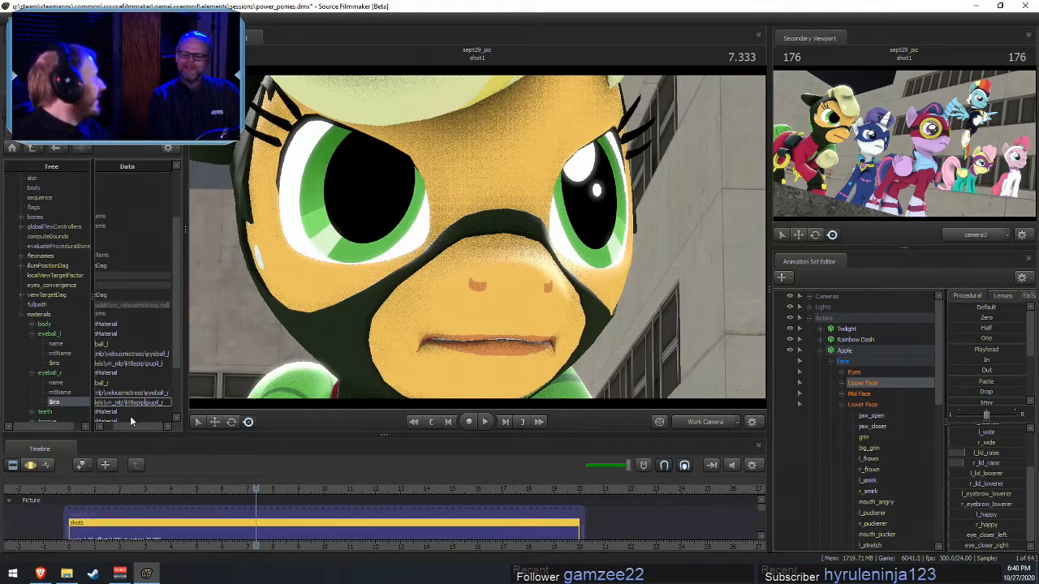
click(132, 390)
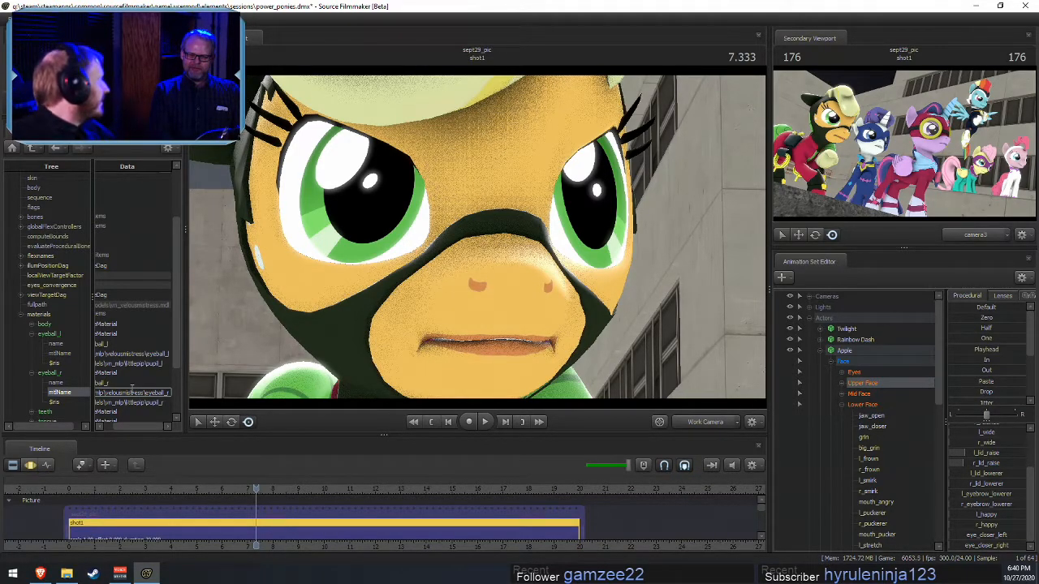
- Show the scene through camera3 in the primary viewport and turn the scene lighting back on
click(706, 422)
key(F3)
key(F2)
key(F3)
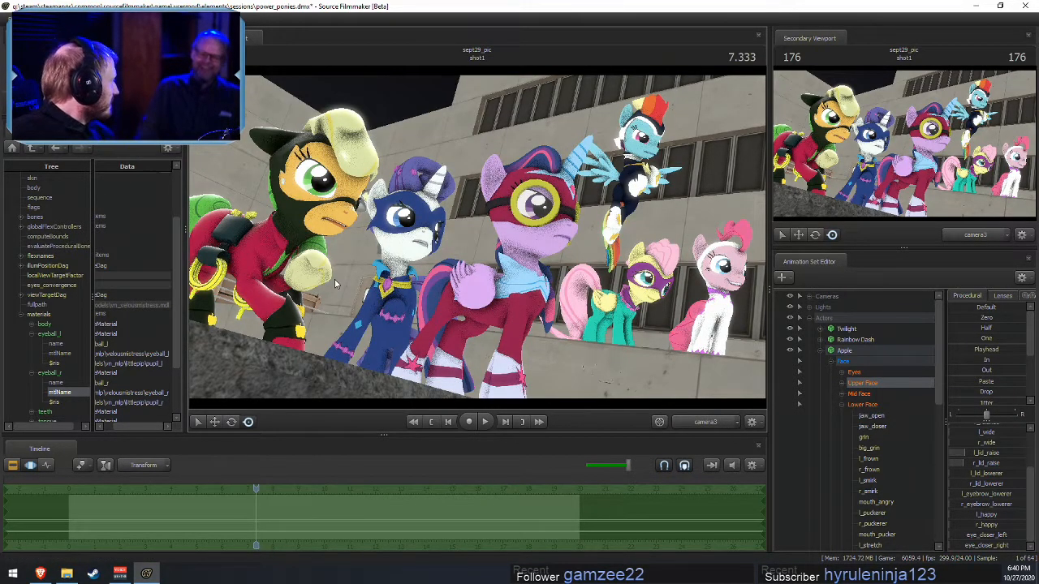
right_click(431, 275)
click(457, 306)
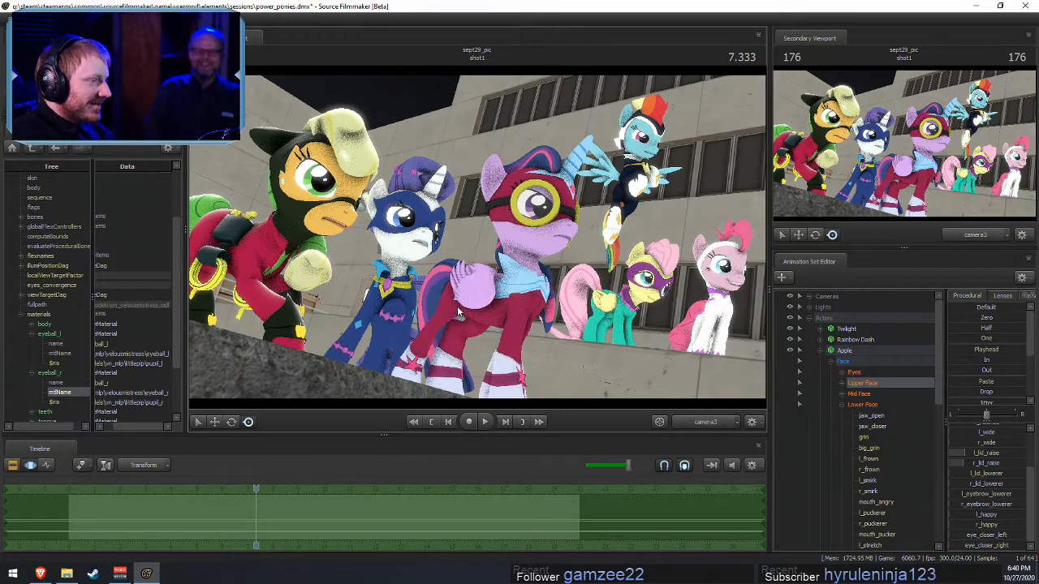
- Move the Clip Editor playhead to 9.583 seconds and set the secondary viewport to the Work Camera
key(F2)
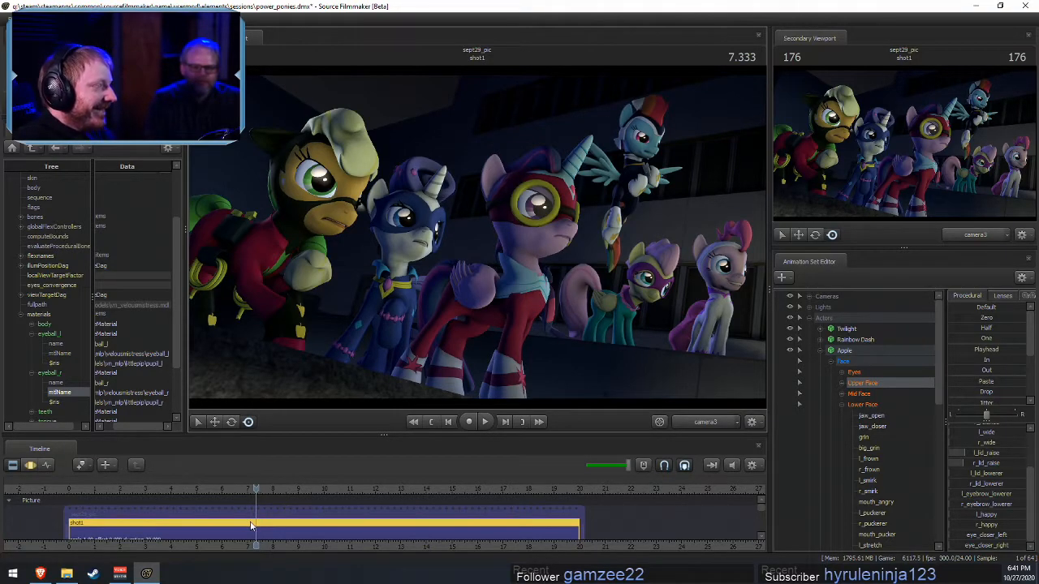
click(229, 489)
drag(228, 488, 317, 489)
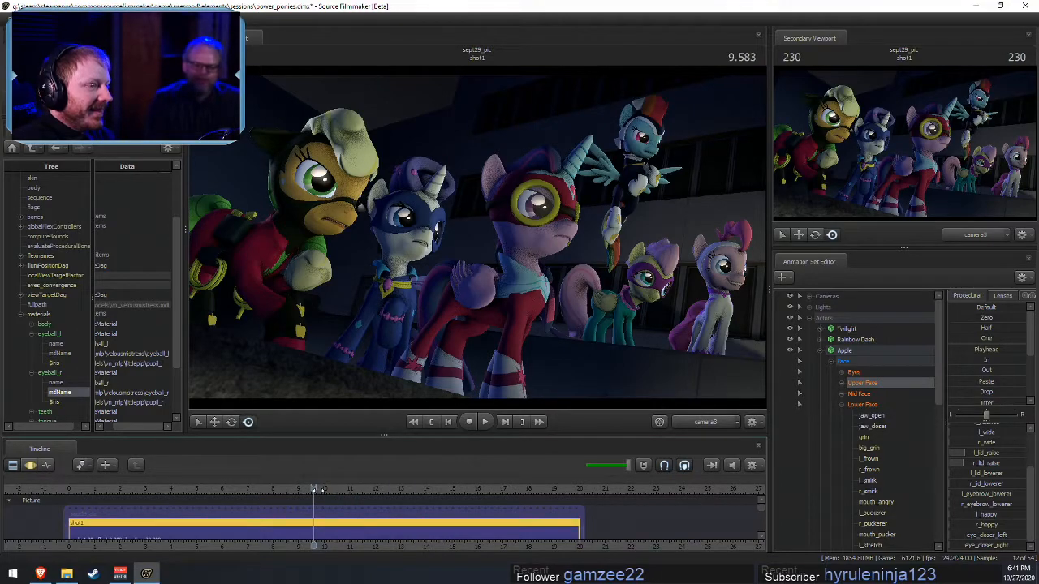
click(973, 236)
click(977, 237)
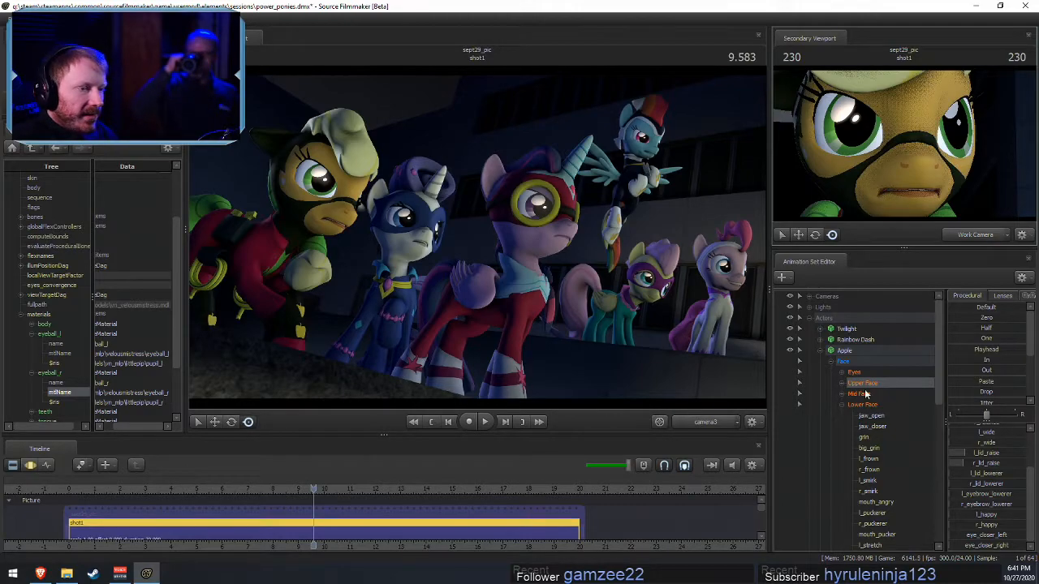
- Collapse the Actors group and move Eye Light 2 through Eye Light 10 into the Lights group
click(808, 318)
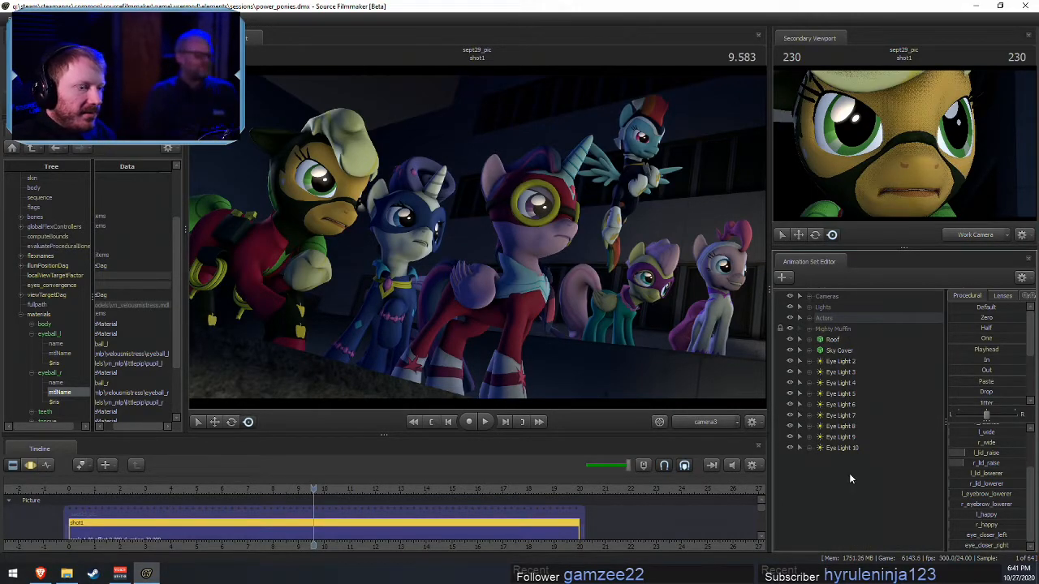
shift+click(841, 364)
drag(841, 364, 829, 307)
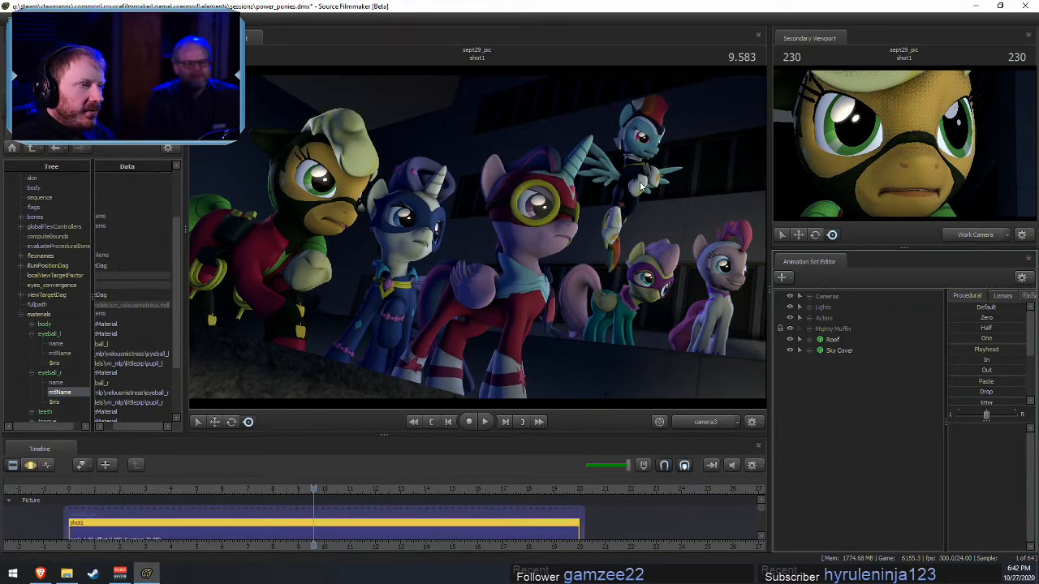
click(809, 307)
click(809, 308)
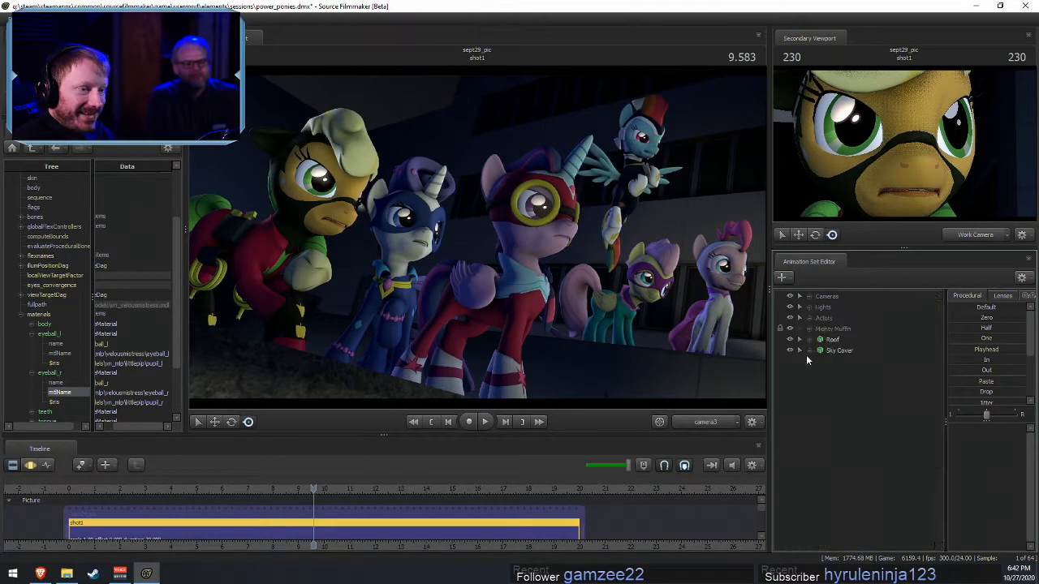
- Create an animation set for a new light and expand the Lights group to locate it
right_click(807, 358)
right_click(866, 400)
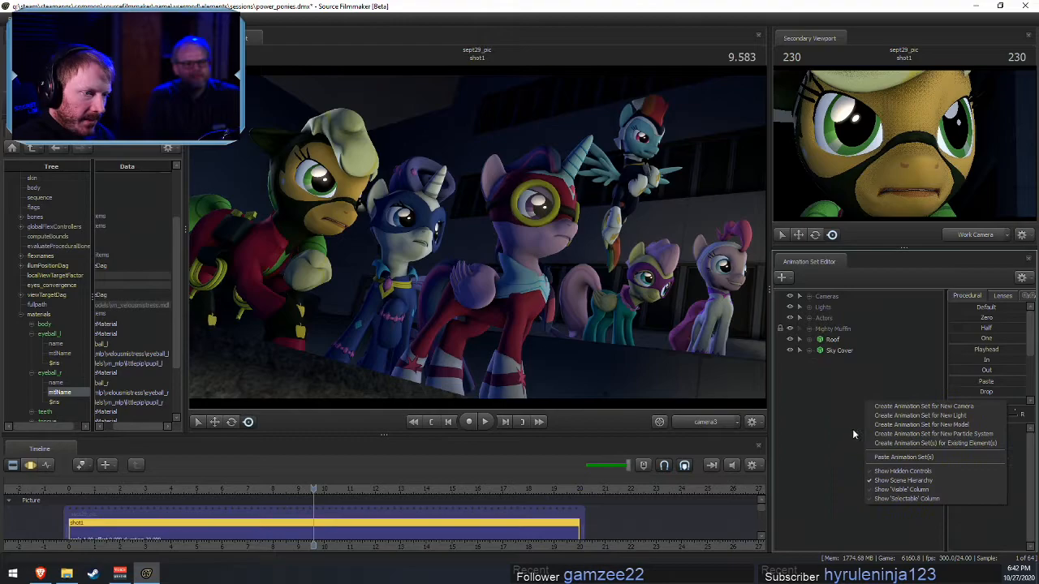
click(909, 416)
click(809, 307)
scroll(848, 404, down, 3)
scroll(848, 406, up, 3)
scroll(848, 438, down, 3)
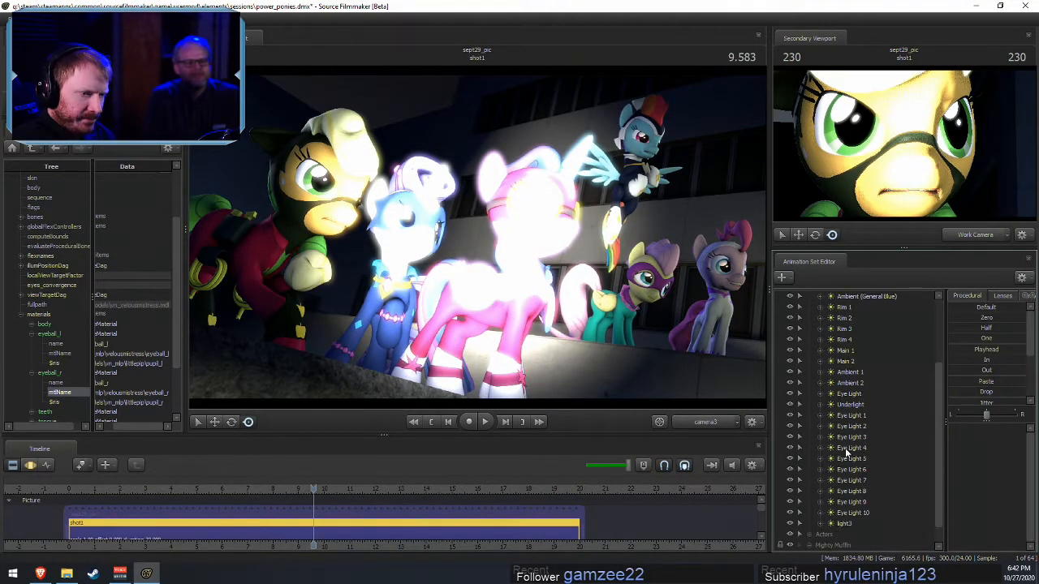
scroll(848, 450, up, 3)
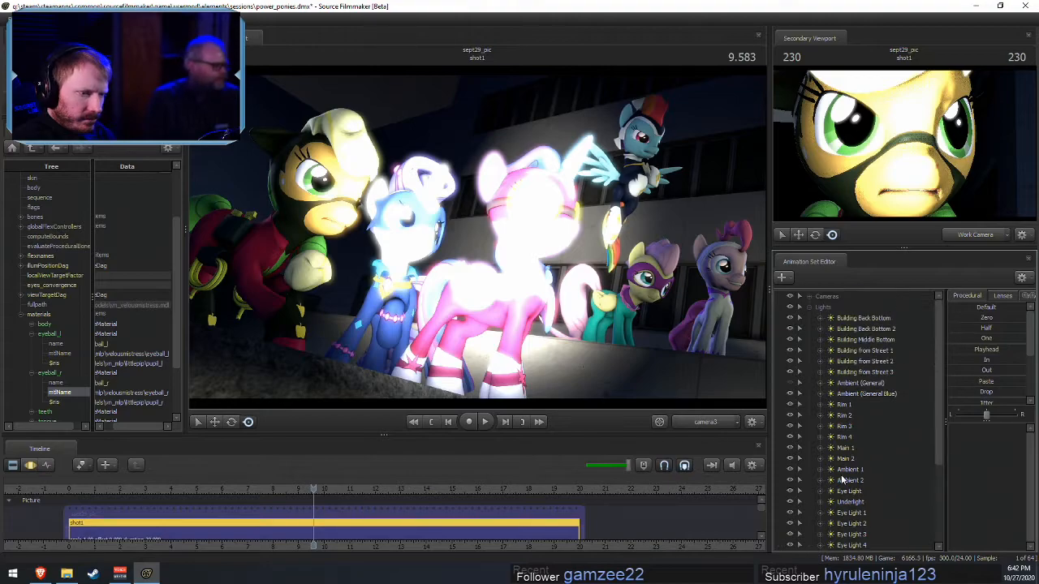
- Examine the Building from Street 3 light through its own view, including its expanded controls and colour settings
click(860, 372)
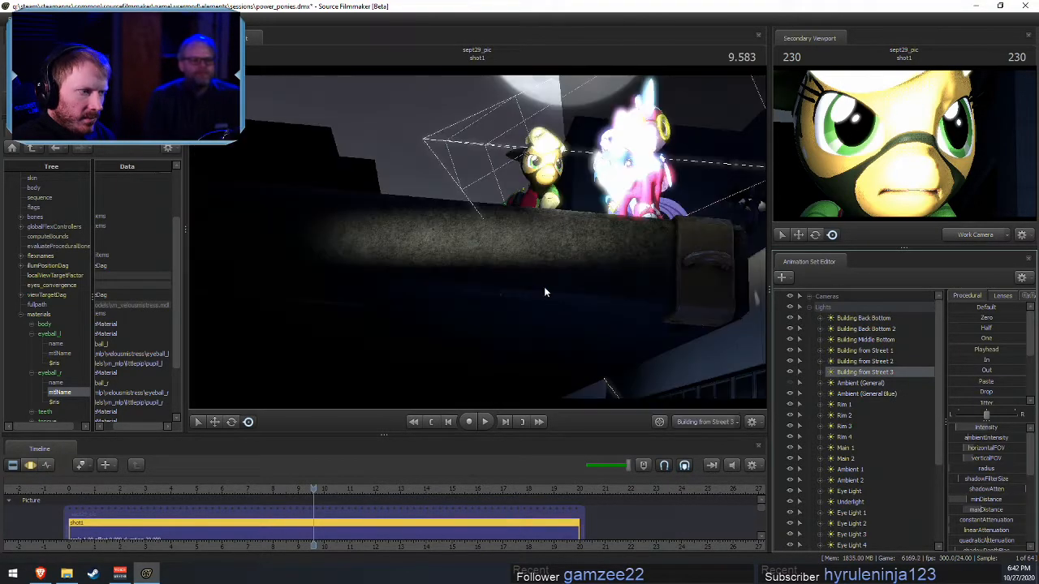
click(819, 371)
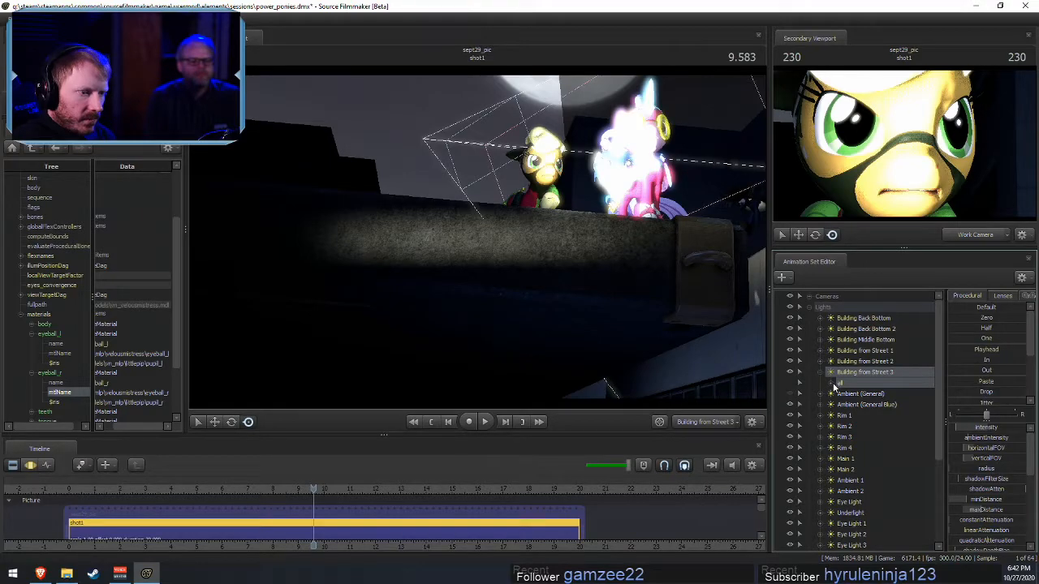
click(832, 384)
scroll(852, 426, down, 6)
click(894, 489)
shift+click(872, 470)
key(F3)
click(591, 501)
key(F2)
scroll(851, 375, up, 6)
click(819, 373)
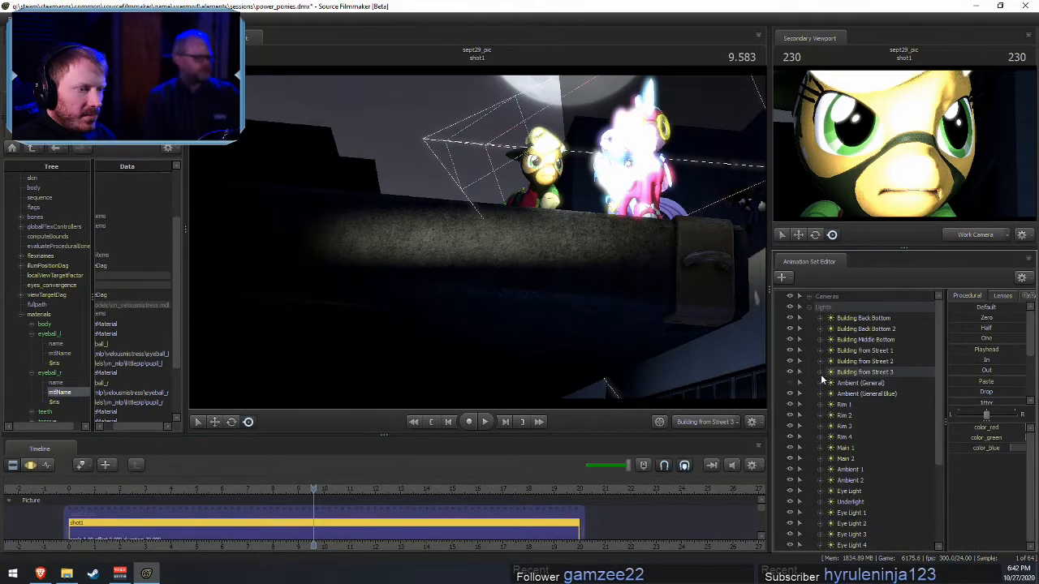
- Move the new light, light3, into the Lights group and select it there
click(808, 307)
click(830, 360)
click(810, 307)
scroll(846, 519, down, 4)
click(844, 503)
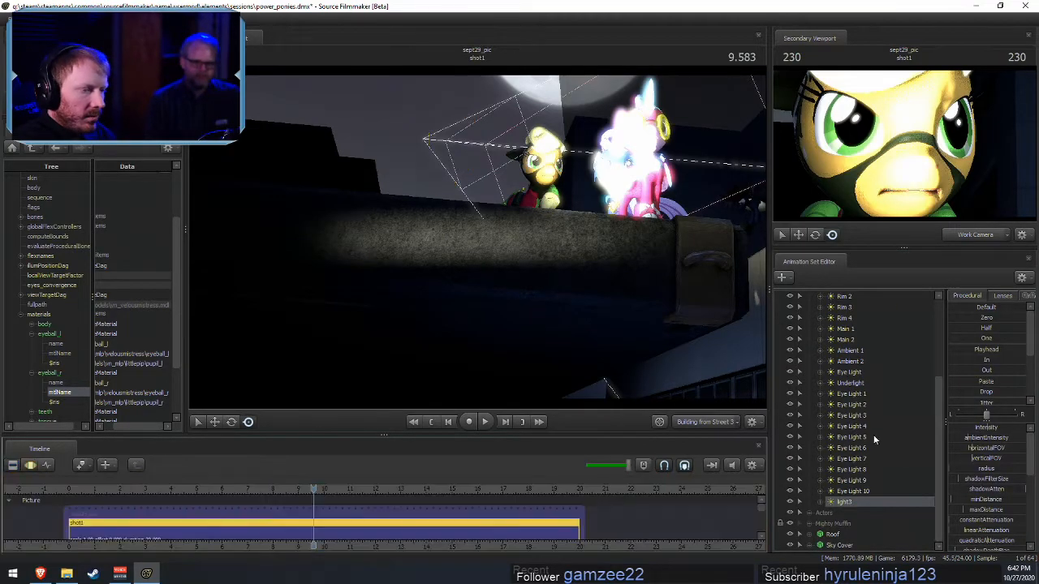
- Turn off shadow casting for light3
key(F3)
key(F2)
right_click(844, 501)
click(870, 470)
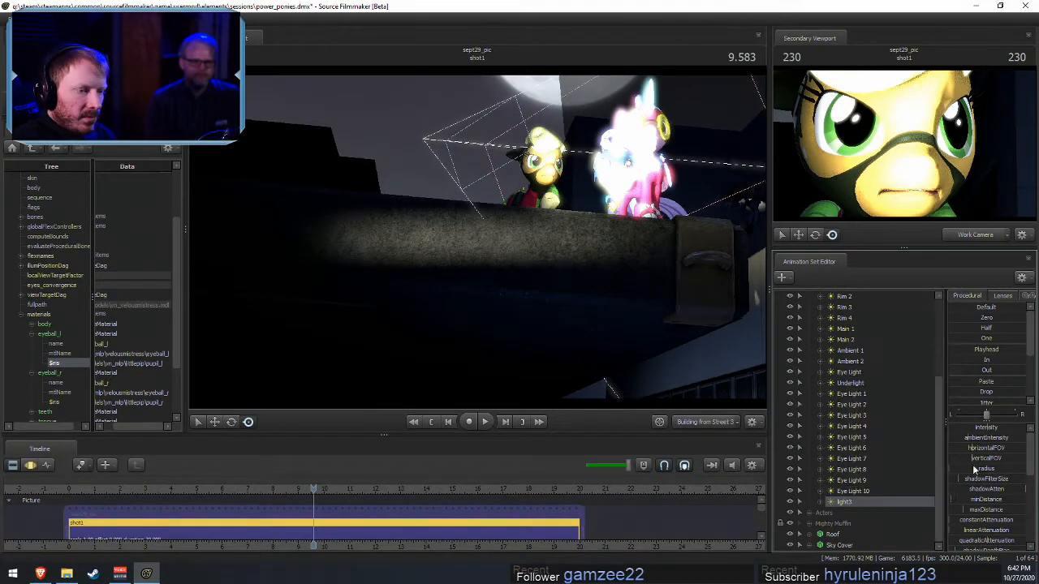
- Edit the maximum and default values of light3's intensity control and lower the light's intensity
key(F3)
drag(997, 428, 984, 429)
right_click(986, 428)
click(994, 444)
click(509, 279)
key(BackSpace)
click(508, 294)
key(BackSpace)
click(503, 310)
drag(1004, 428, 983, 429)
- Edit the maximum value of light3's volumetricIntensity control
scroll(984, 438, down, 5)
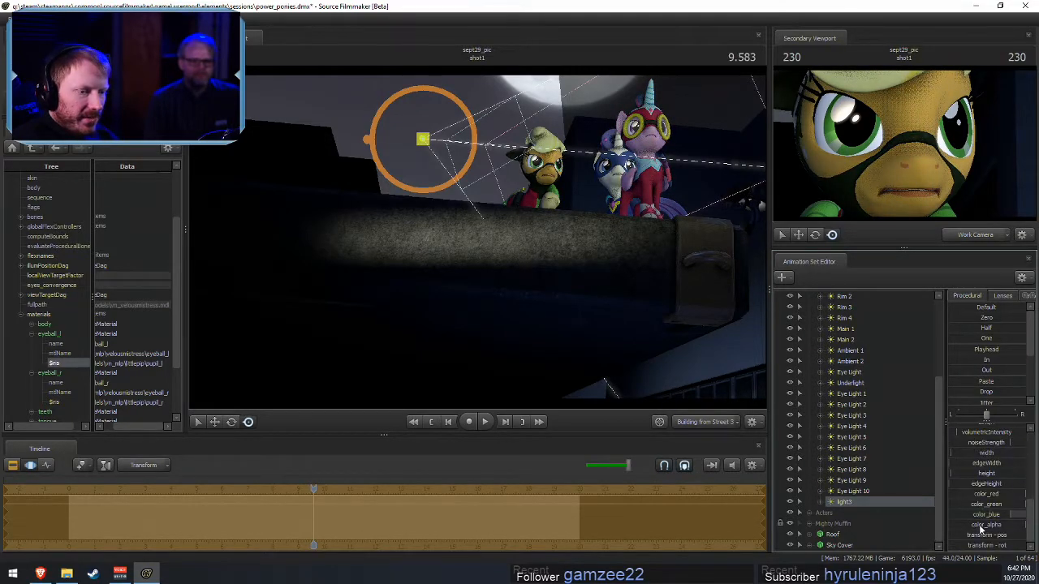
right_click(985, 438)
click(957, 445)
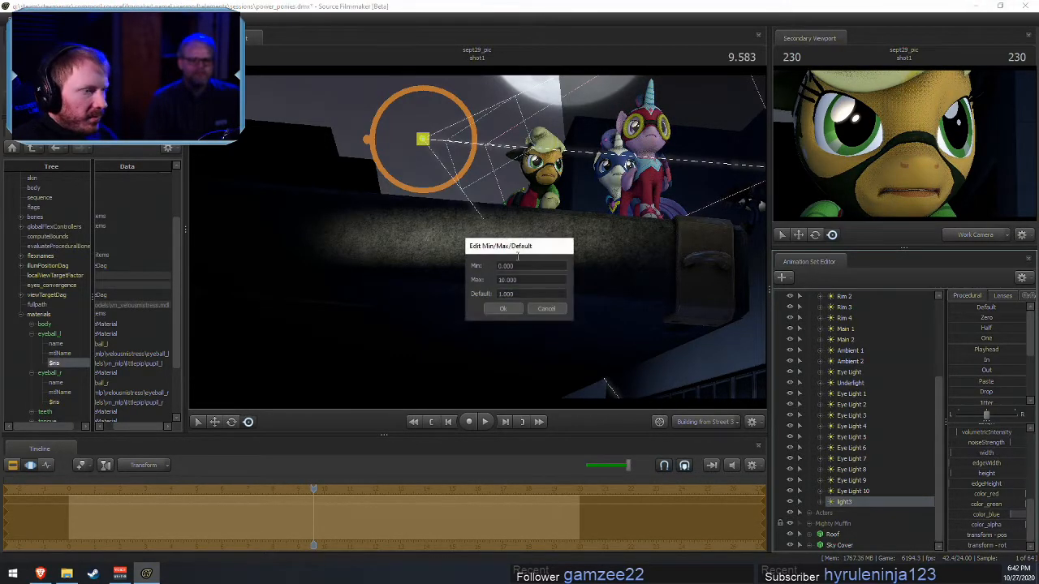
click(500, 280)
click(503, 308)
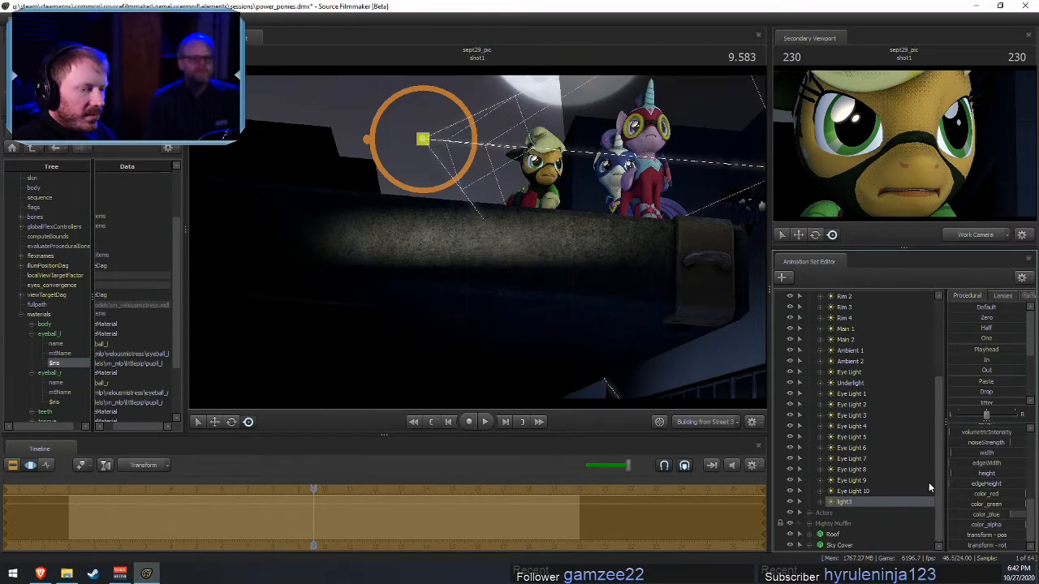
- Enable volumetrics on light3 and adjust its volumetric intensity
right_click(896, 504)
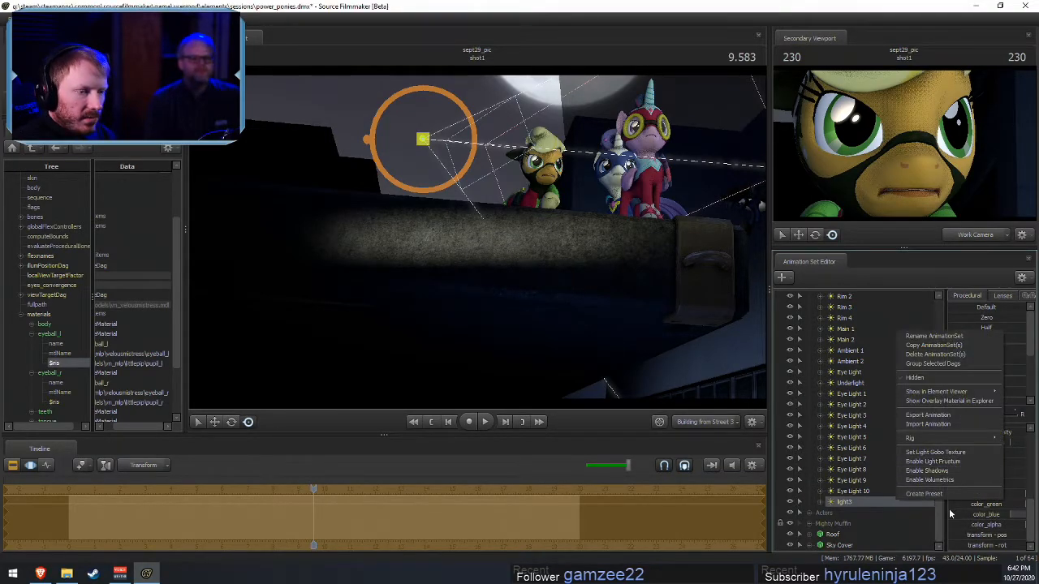
click(950, 487)
key(F3)
drag(960, 430, 943, 423)
- Show light3's view in the primary viewport and camera3 in the secondary viewport, and reposition the light around the characters
drag(850, 500, 697, 325)
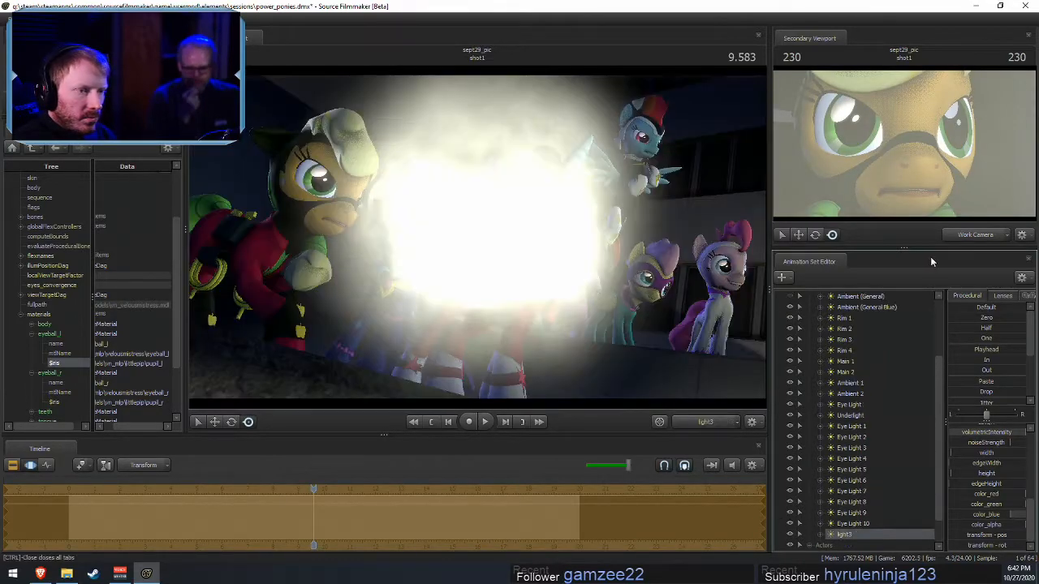
click(974, 236)
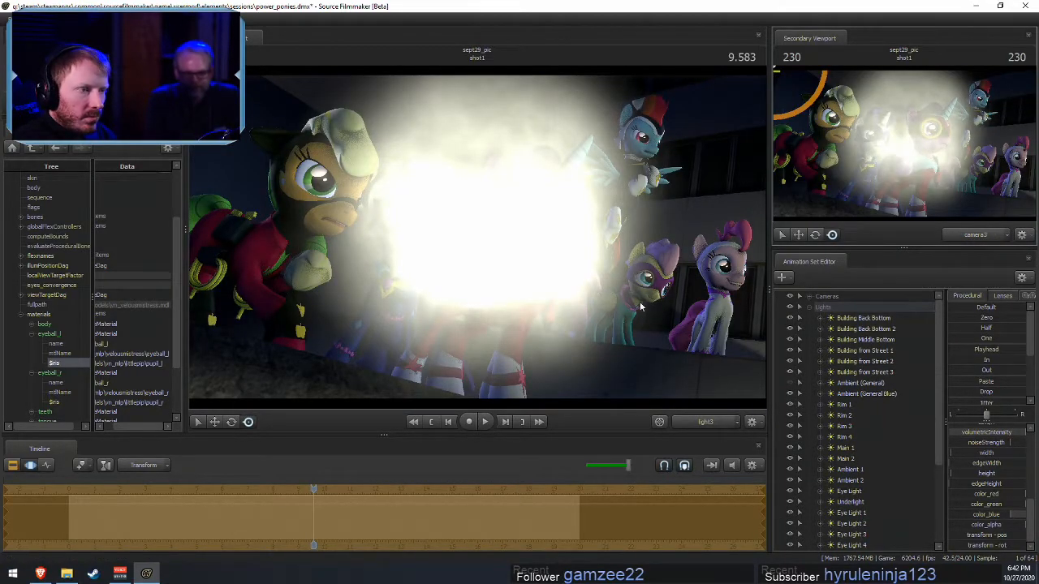
drag(706, 386, 761, 308)
mouse_move(477, 236)
mouse_down()
mouse_move(406, 236)
mouse_move(438, 239)
mouse_move(406, 259)
mouse_move(495, 244)
mouse_move(474, 243)
mouse_move(483, 251)
mouse_move(430, 239)
mouse_move(486, 243)
mouse_move(462, 244)
mouse_move(491, 235)
mouse_move(479, 232)
mouse_up()
- Adjust light3's maxDistance and lower its volumetric intensity
scroll(979, 490, up, 5)
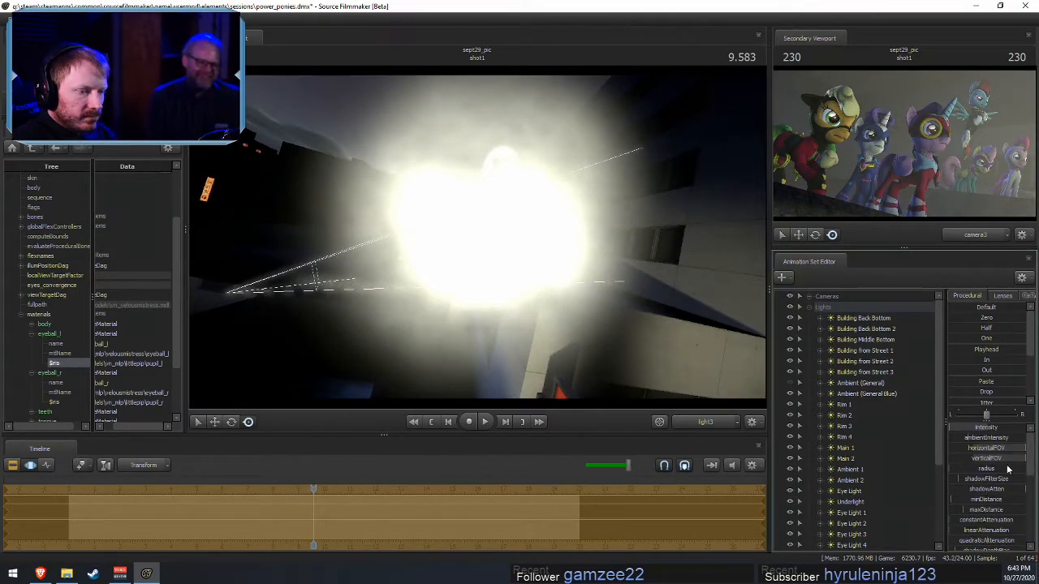
drag(964, 509, 957, 510)
scroll(995, 509, down, 3)
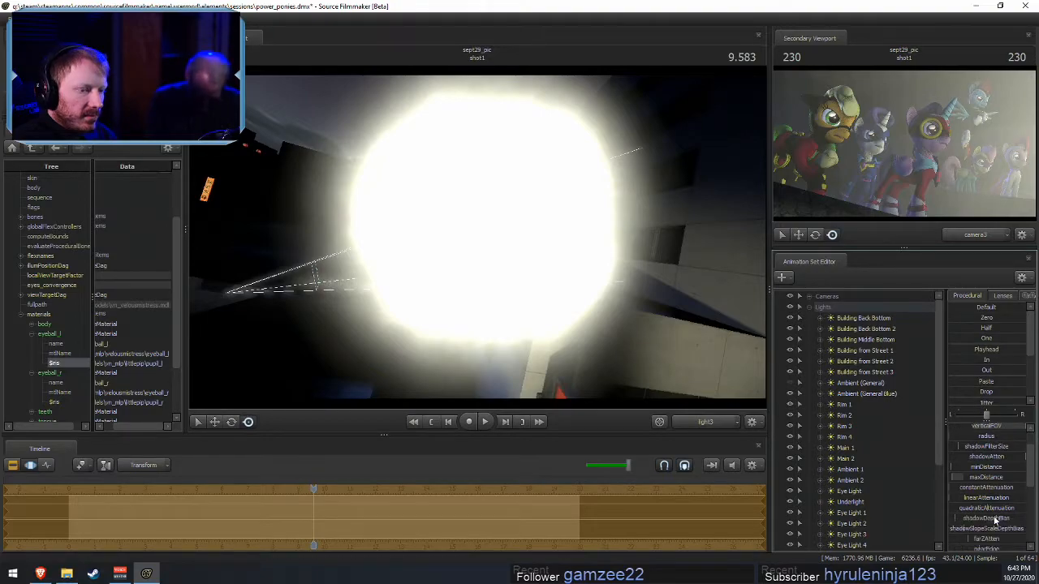
scroll(997, 473, down, 3)
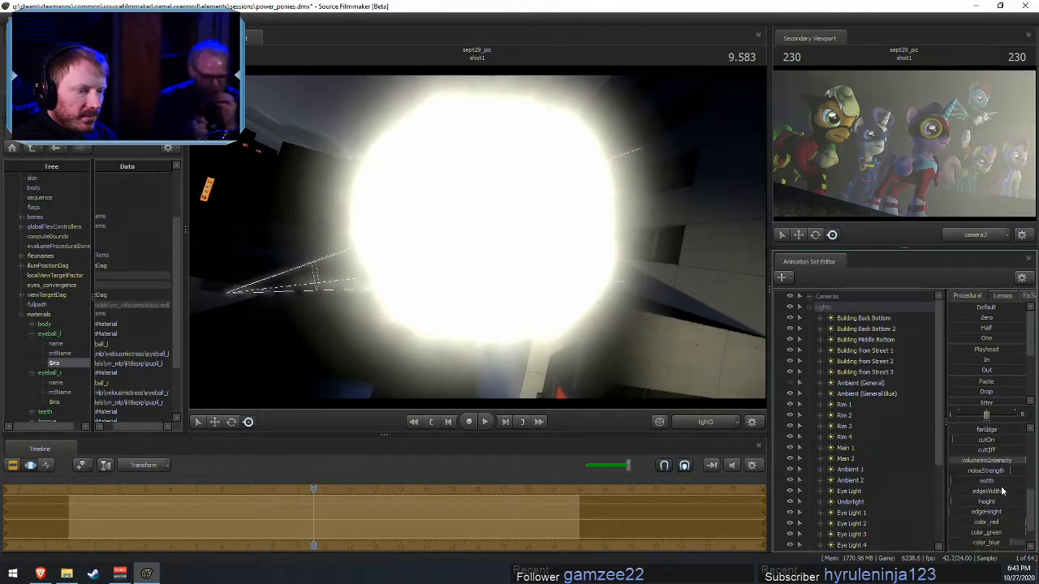
drag(1016, 466, 965, 466)
- Aim light3 past the characters toward the street sign, reduce its volumetric intensity further, and return the primary viewport to camera3
drag(473, 216, 560, 239)
drag(477, 237, 469, 211)
key(F2)
key(F3)
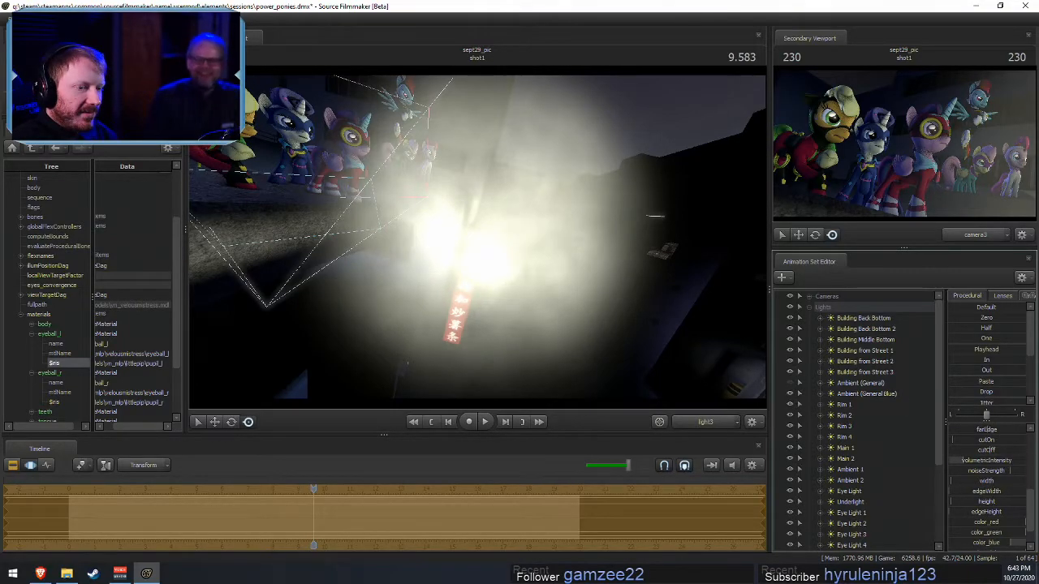
drag(961, 460, 953, 460)
mouse_move(491, 253)
mouse_down()
mouse_move(482, 260)
mouse_move(490, 253)
mouse_up()
key(F2)
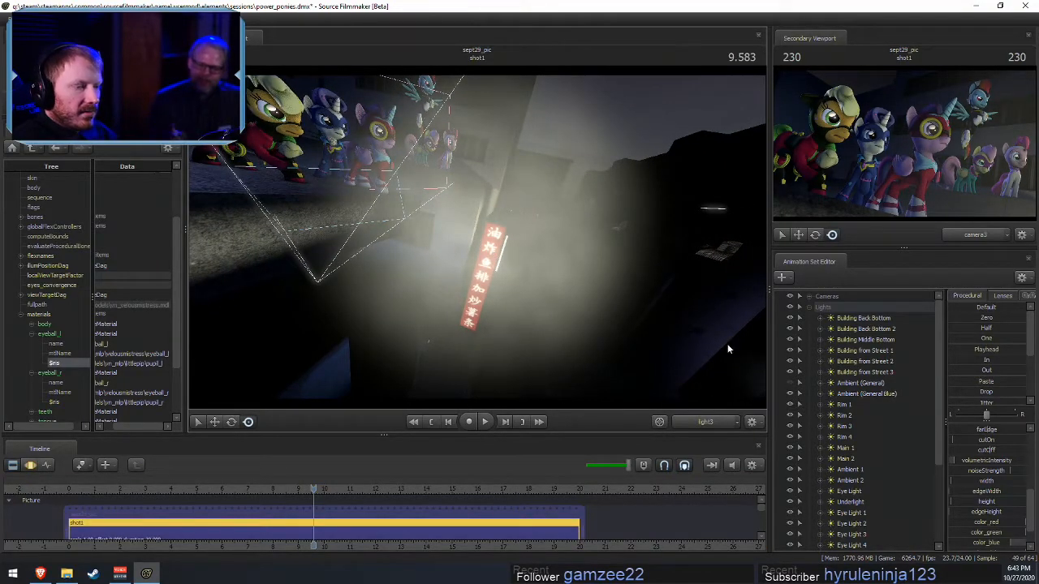
click(705, 422)
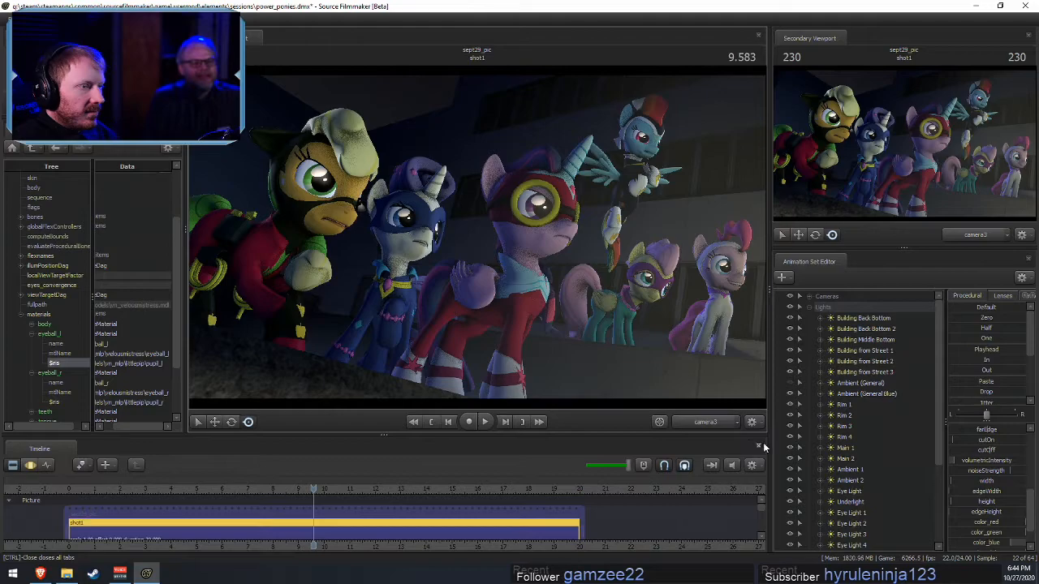
- Look through light3 in the primary viewport again and fine-tune its position and aim
key(F3)
scroll(869, 499, down, 5)
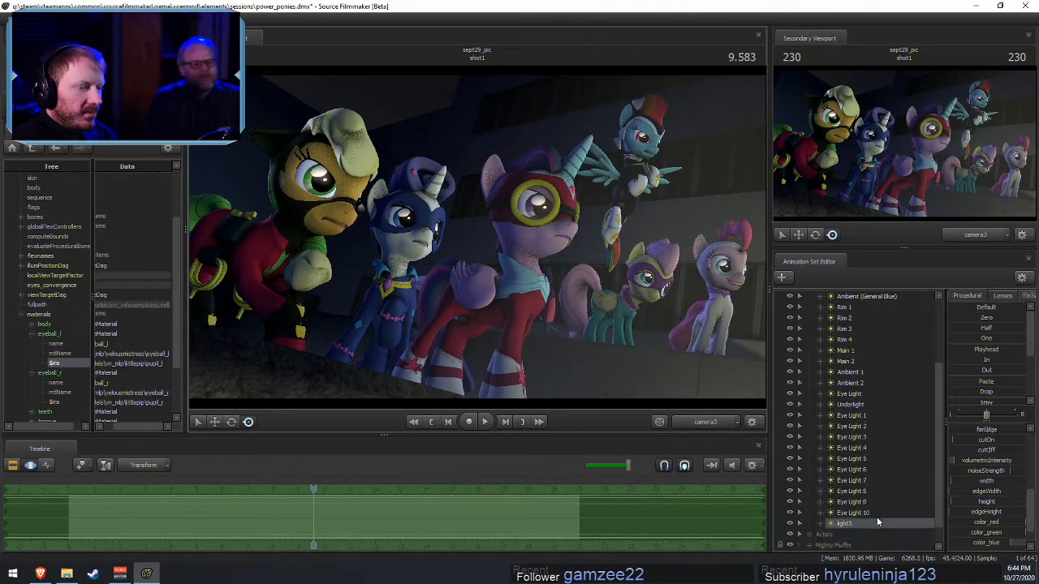
drag(851, 501, 483, 305)
key(F2)
click(504, 254)
click(514, 301)
key(F3)
key(F2)
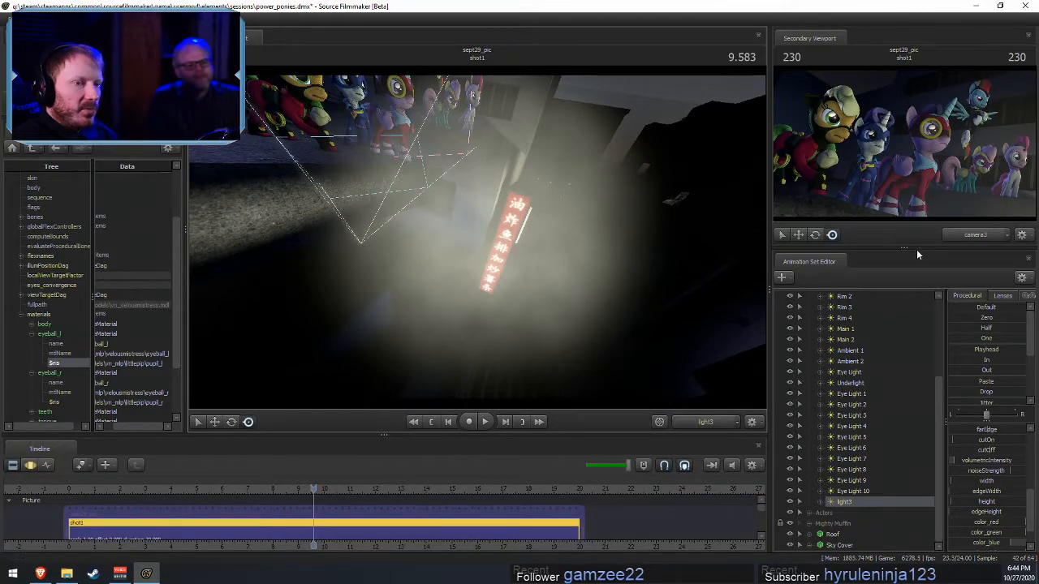
- Rename light3 as Volumetric 1
right_click(848, 504)
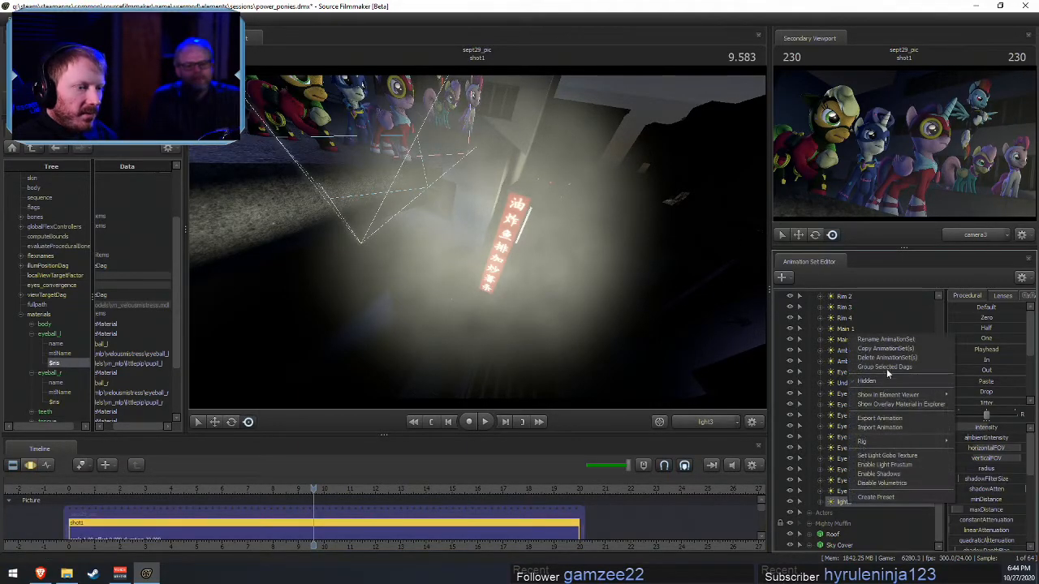
click(913, 344)
text(volumetric 1)
key(Return)
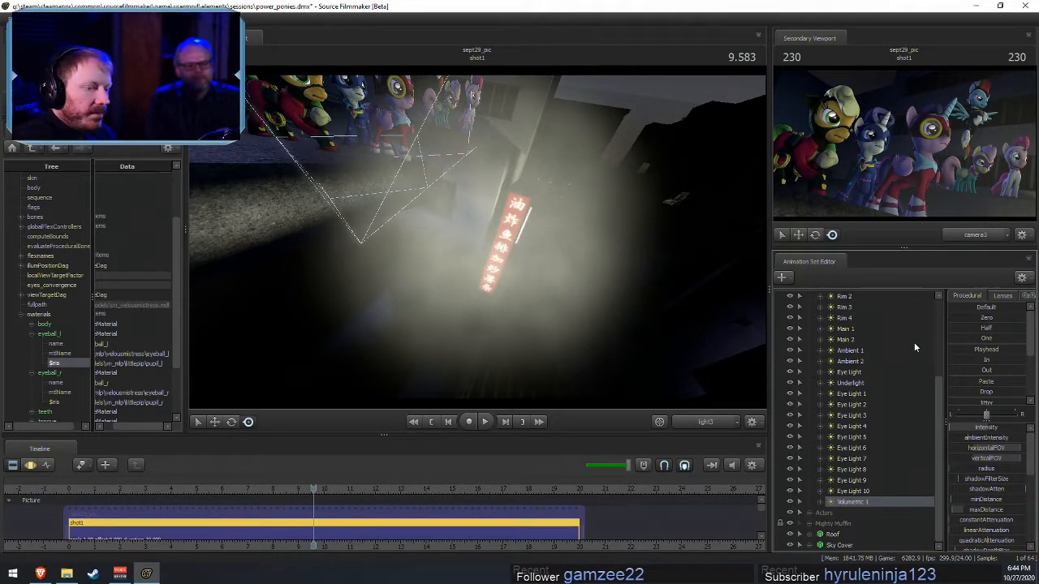
- Copy the Volumetric 1 light, collapse the Lights group, and paste and select the copy Volumetric 2
right_click(847, 505)
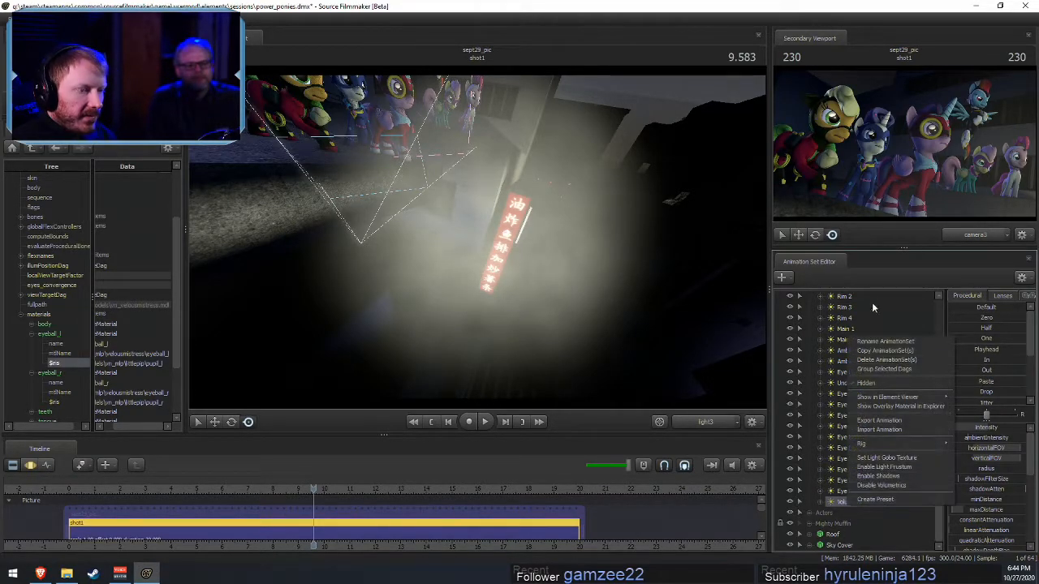
click(867, 350)
scroll(847, 359, up, 4)
click(807, 306)
right_click(812, 385)
click(834, 404)
click(838, 362)
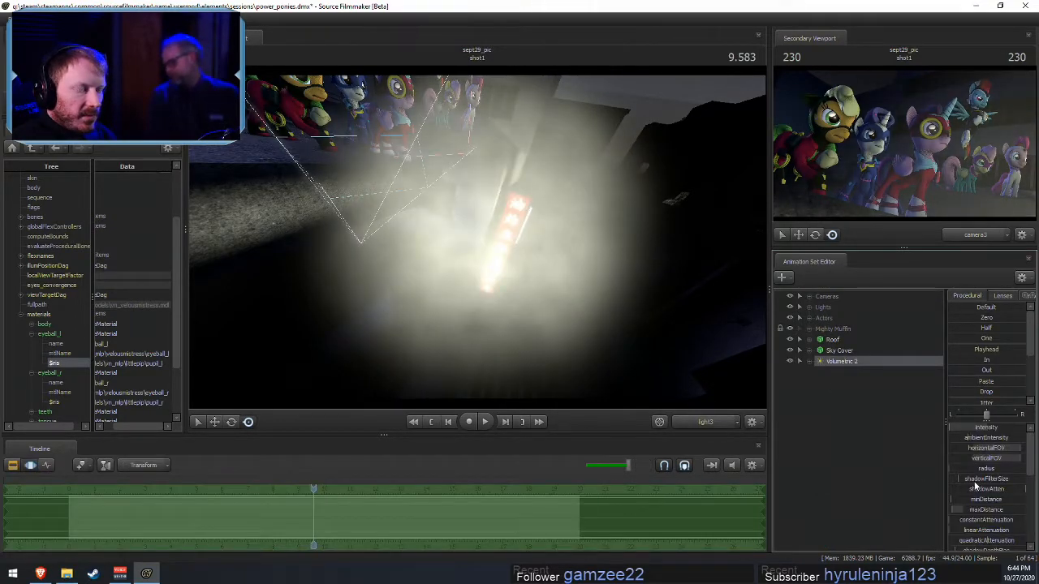
- Raise the volumetric intensity of Volumetric 2
scroll(974, 480, down, 5)
drag(980, 460, 1012, 461)
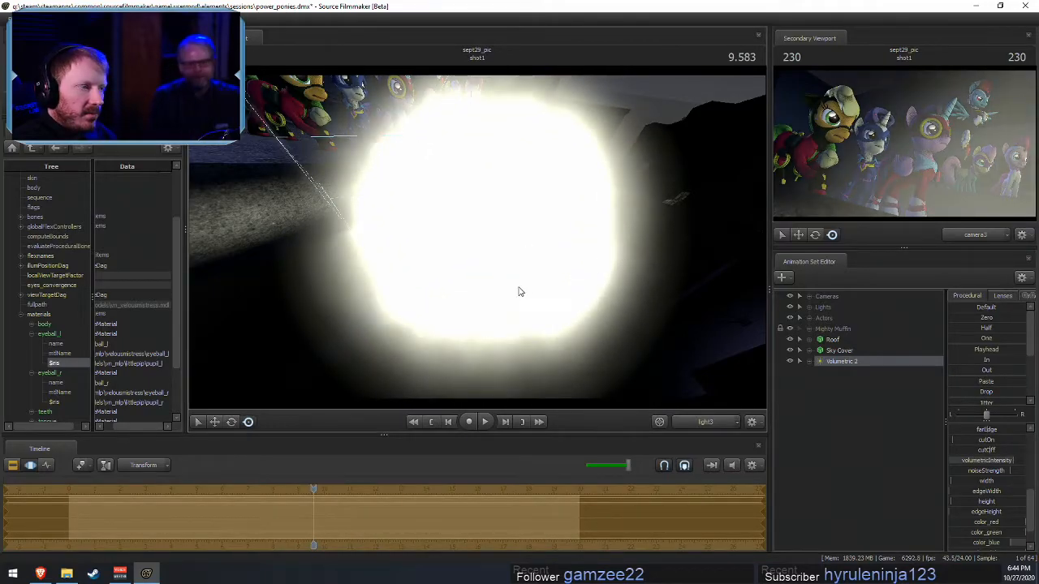
key(Return)
- Reposition Volumetric 2 while looking through it in the primary viewport, and switch that viewport back to camera3
drag(854, 363, 541, 250)
drag(541, 250, 571, 261)
key(F2)
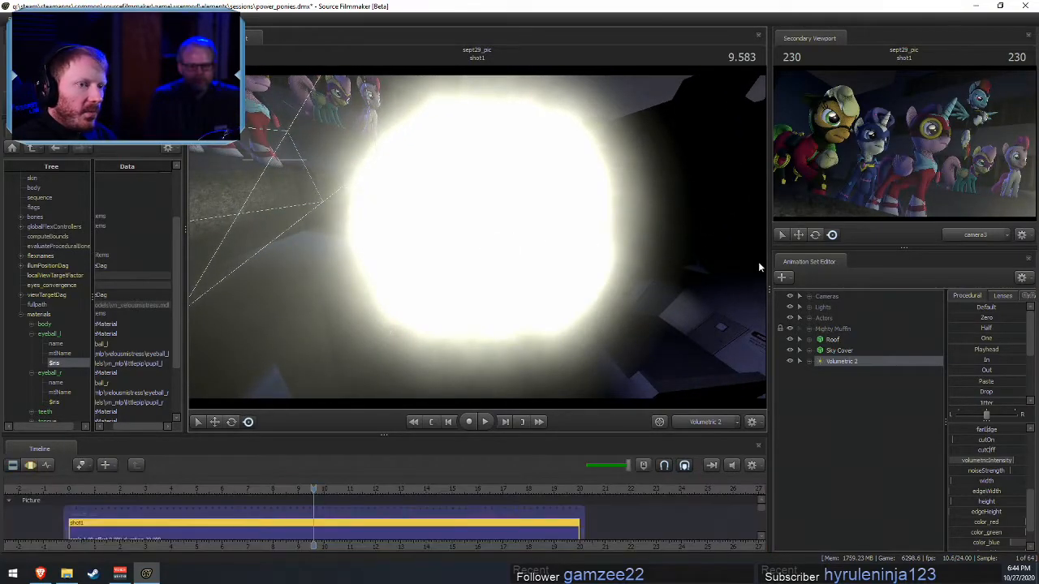
key(F3)
drag(461, 104, 524, 292)
key(F2)
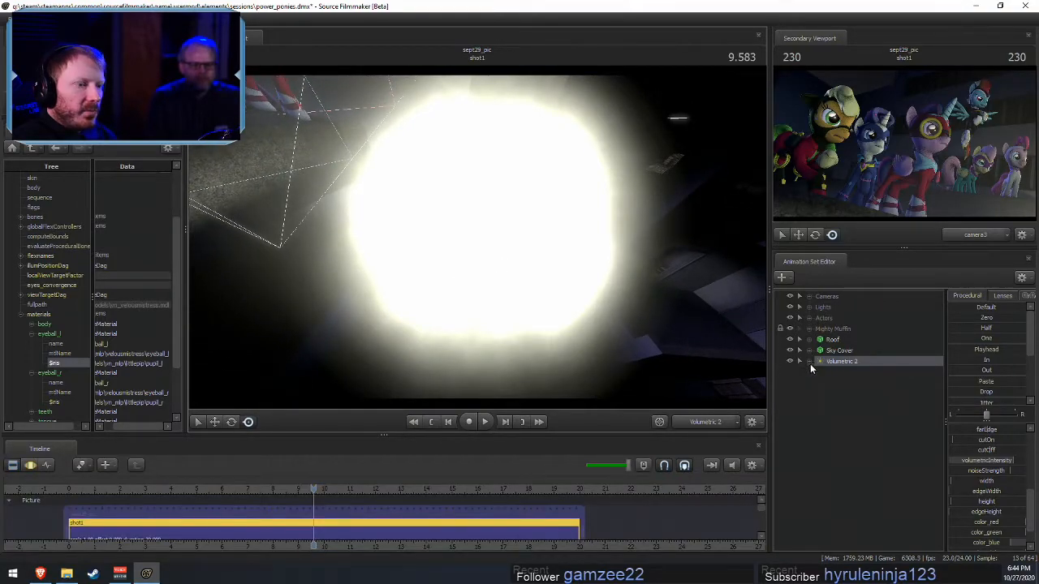
click(712, 423)
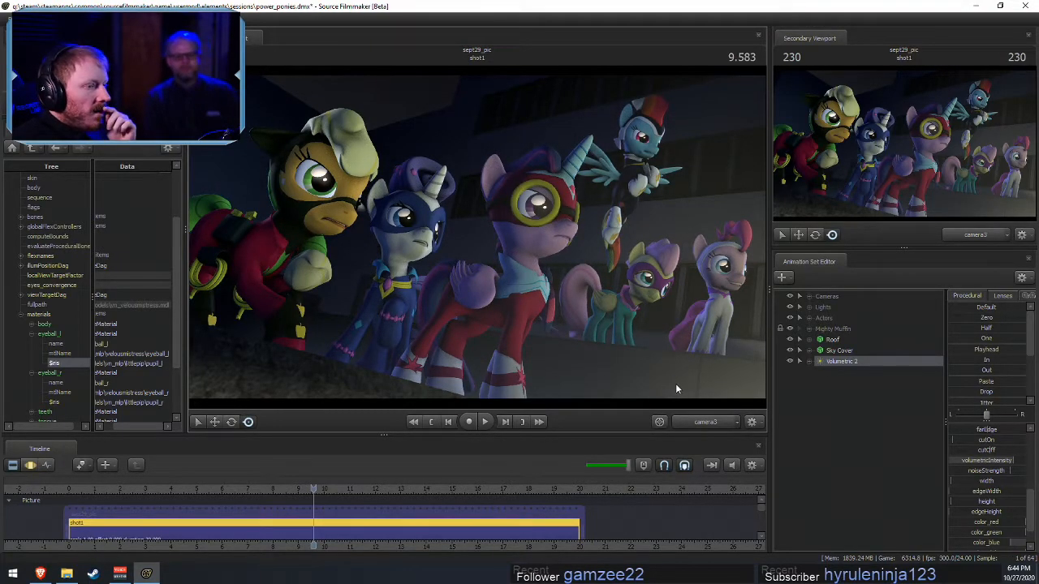
- Move Volumetric 2 into the Lights group, expand the group and select the light
drag(836, 363, 828, 313)
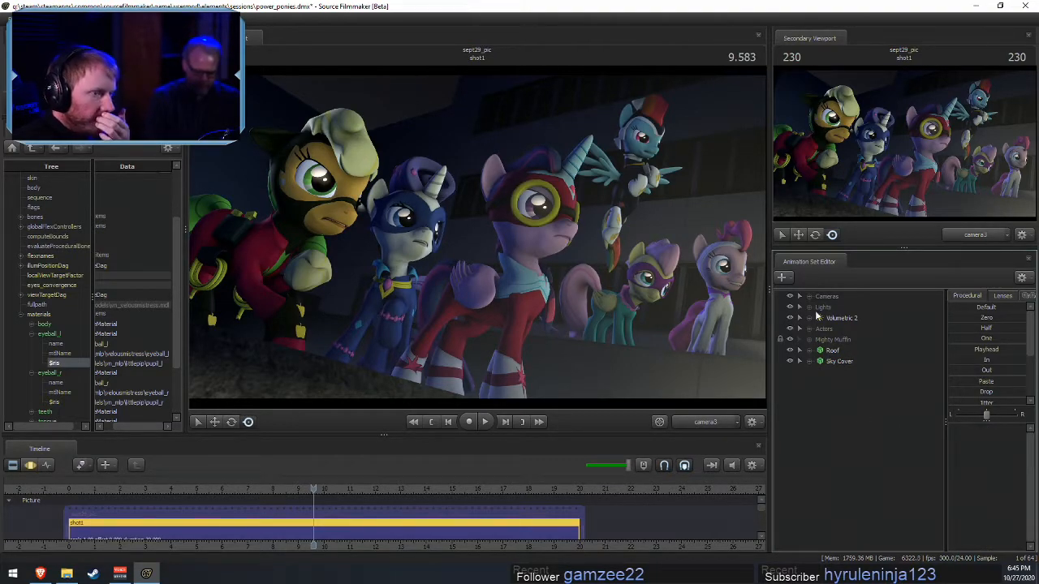
click(801, 307)
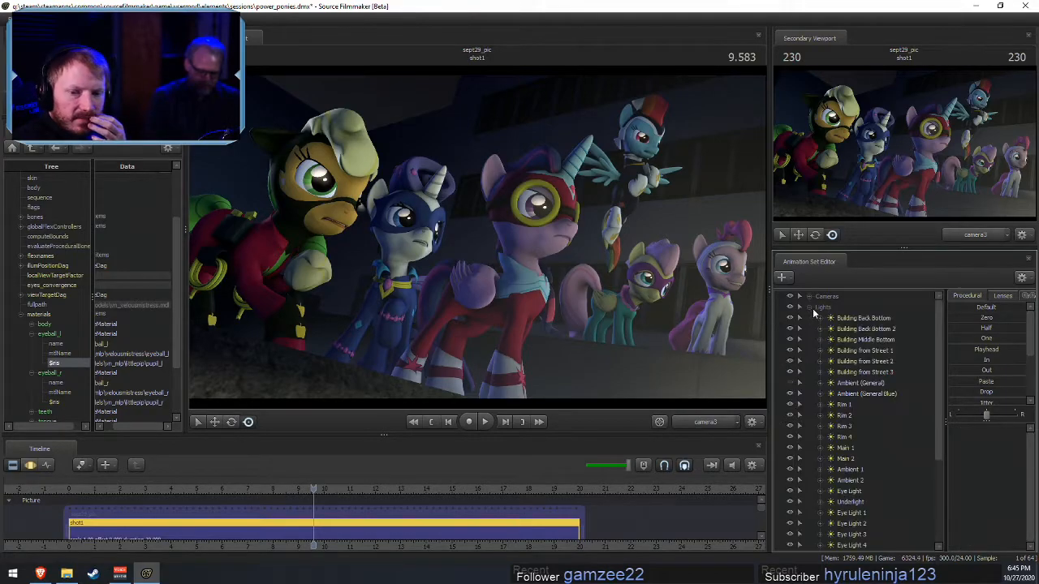
scroll(828, 535, down, 4)
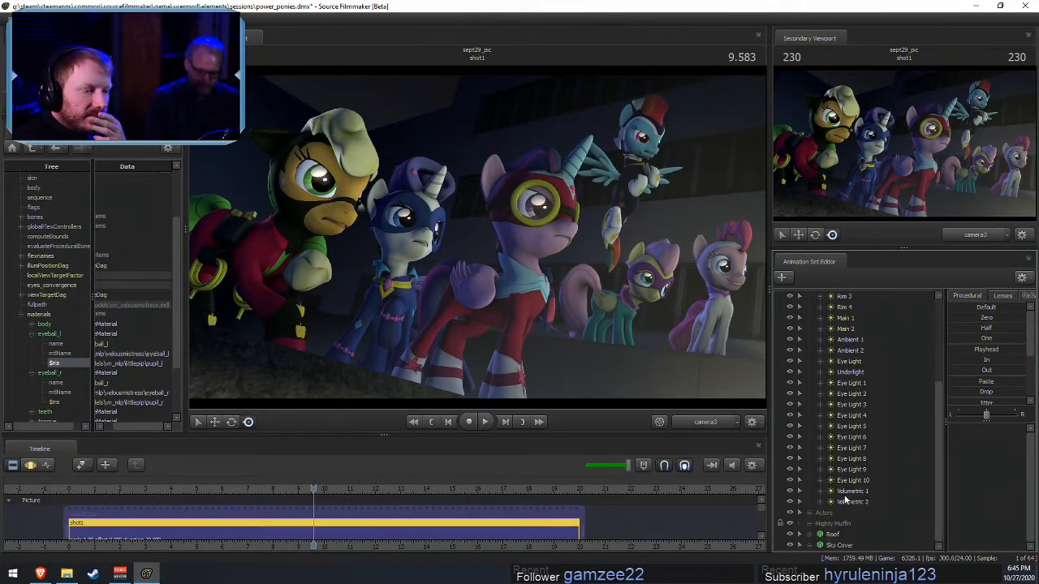
click(852, 501)
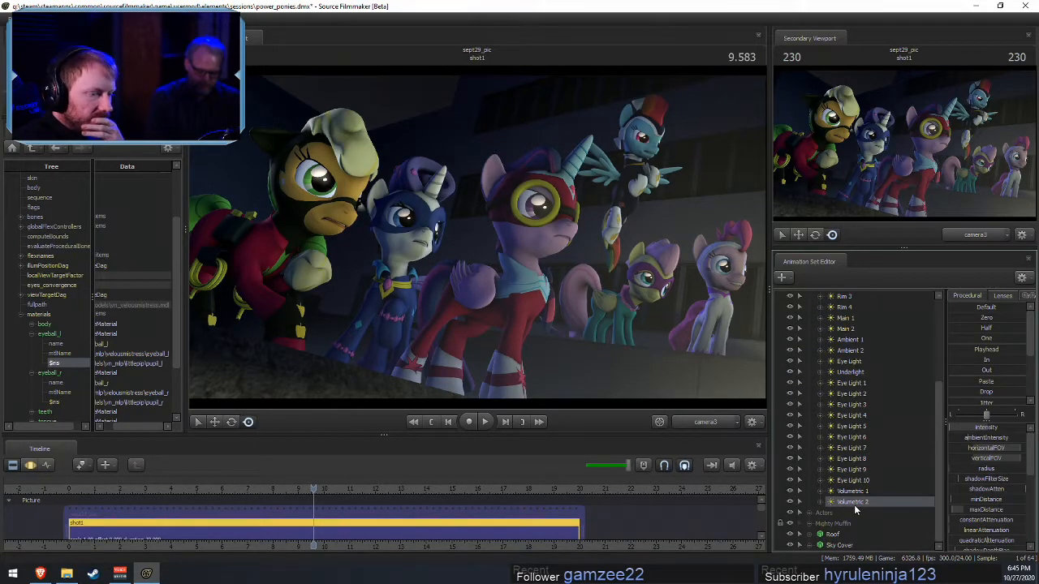
- Compare the camera3 shot with Volumetric 1 and Volumetric 2 hidden and shown, leaving both lights visible
key(F3)
key(F2)
key(F3)
click(792, 492)
click(792, 503)
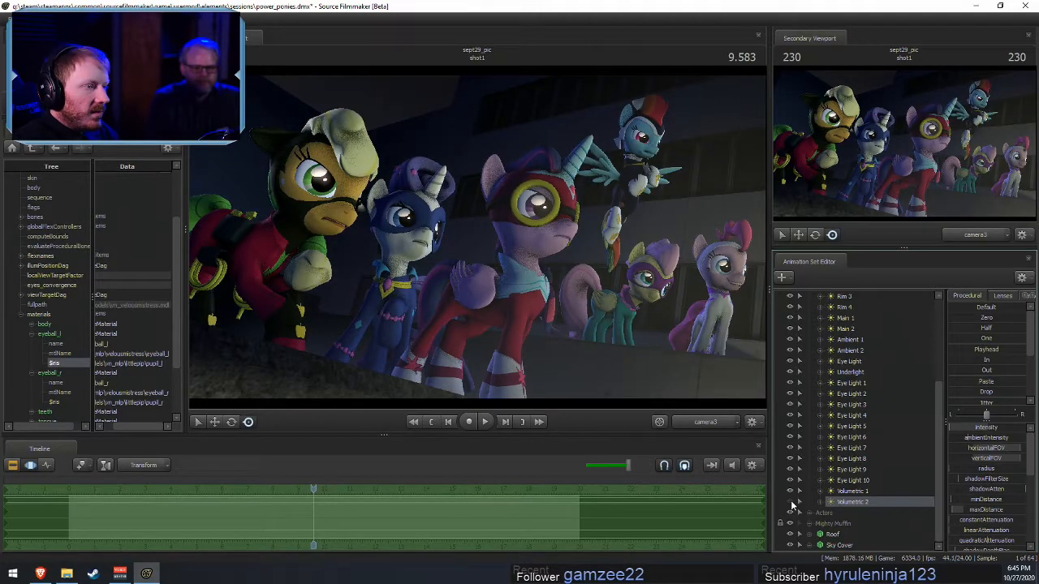
click(791, 492)
key(F2)
key(F3)
key(F2)
key(F3)
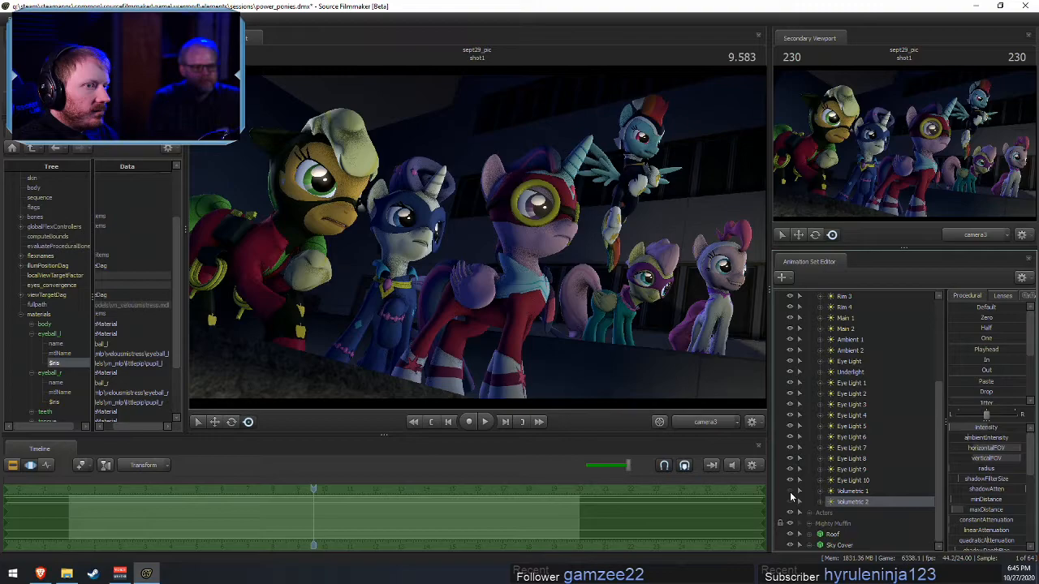
key(F2)
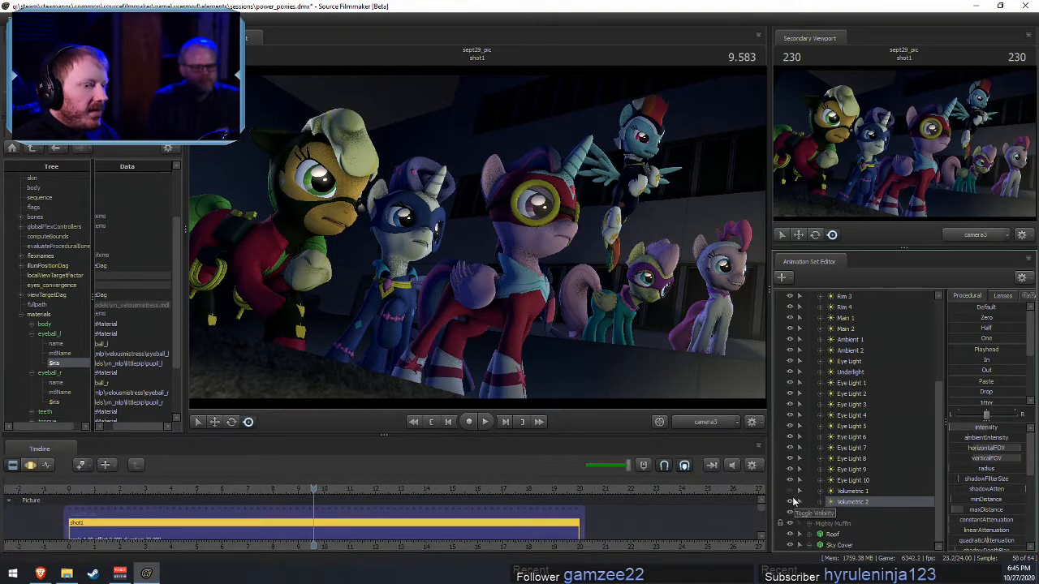
click(792, 492)
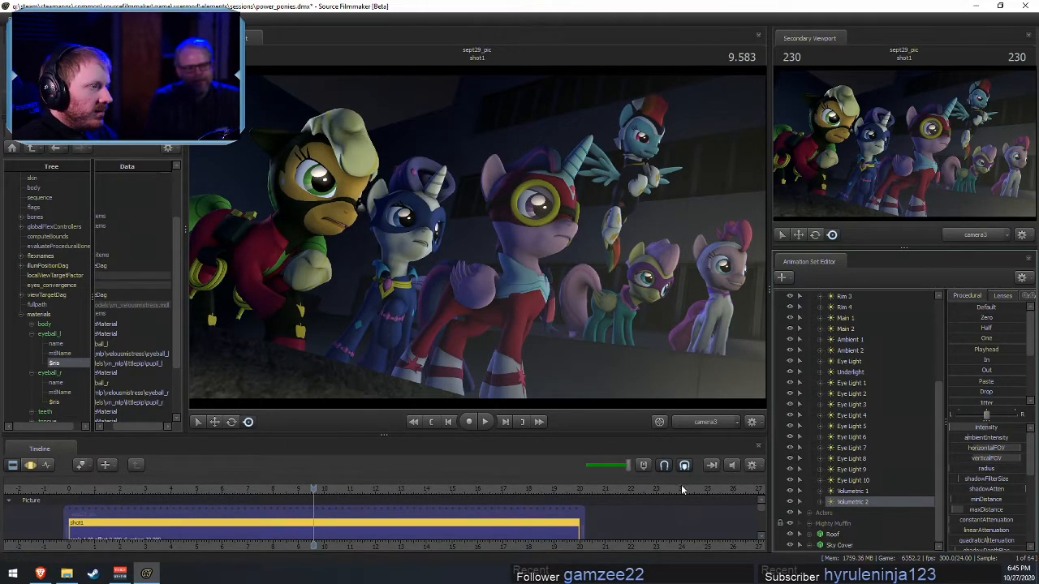
- Remove the Volumetric 1 and Volumetric 2 lights from the scene and collapse the Lights group
right_click(850, 491)
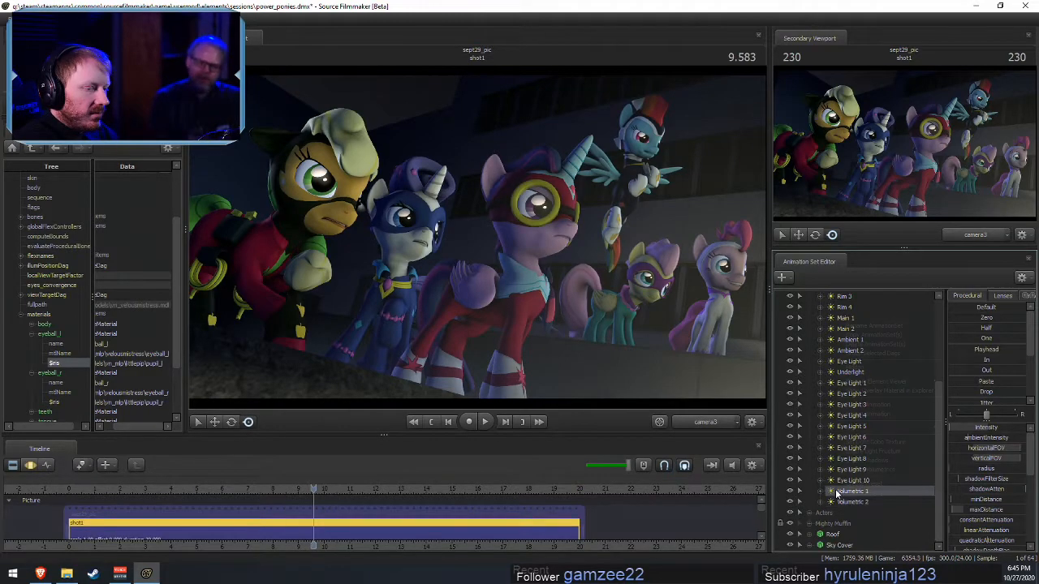
click(875, 344)
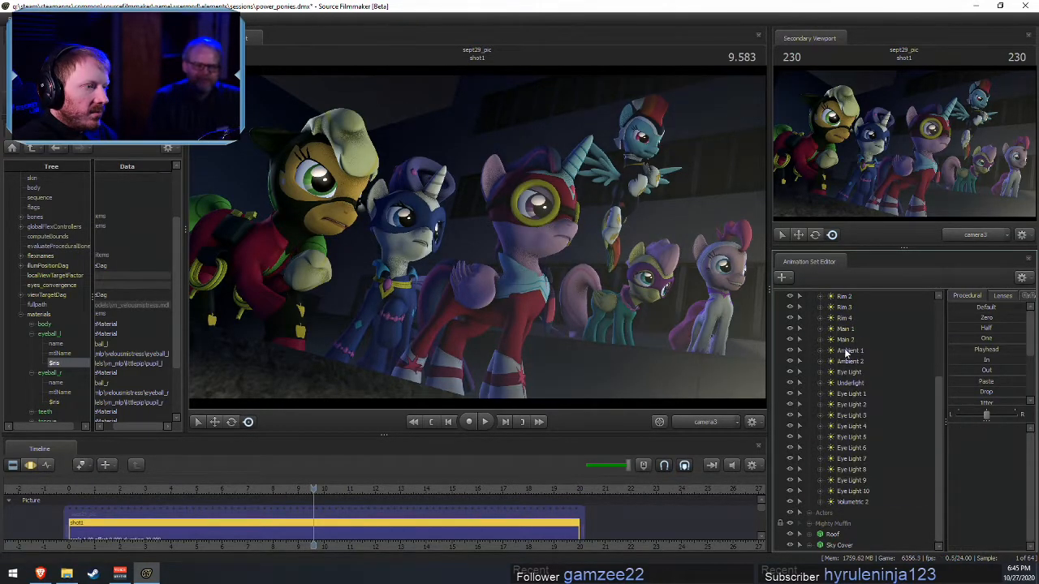
key(F2)
scroll(818, 393, up, 4)
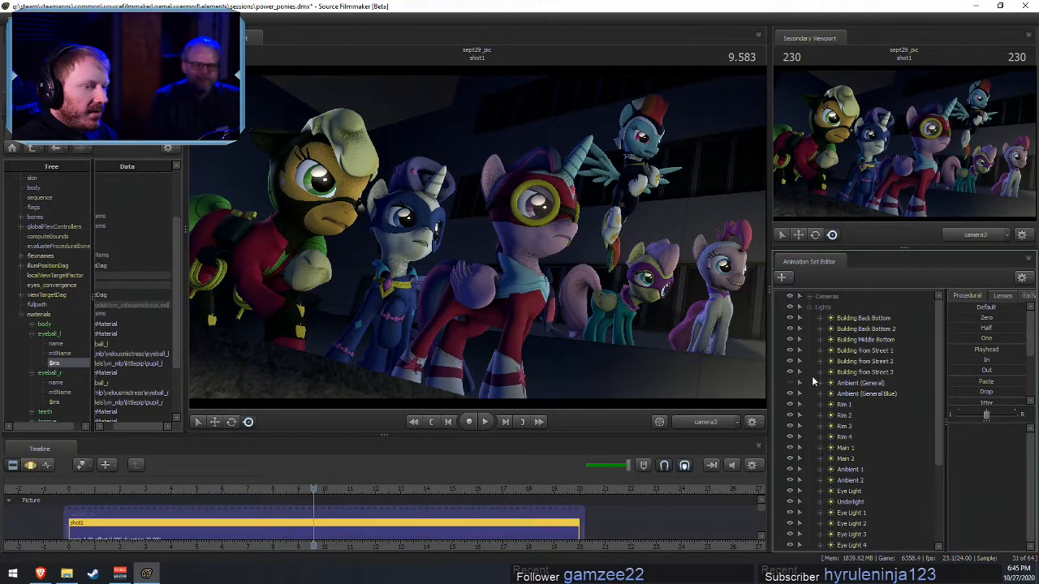
click(808, 305)
- View the pirate-hatted pony with the muffin through the work camera with viewport lighting off, and play the shot briefly
right_click(679, 357)
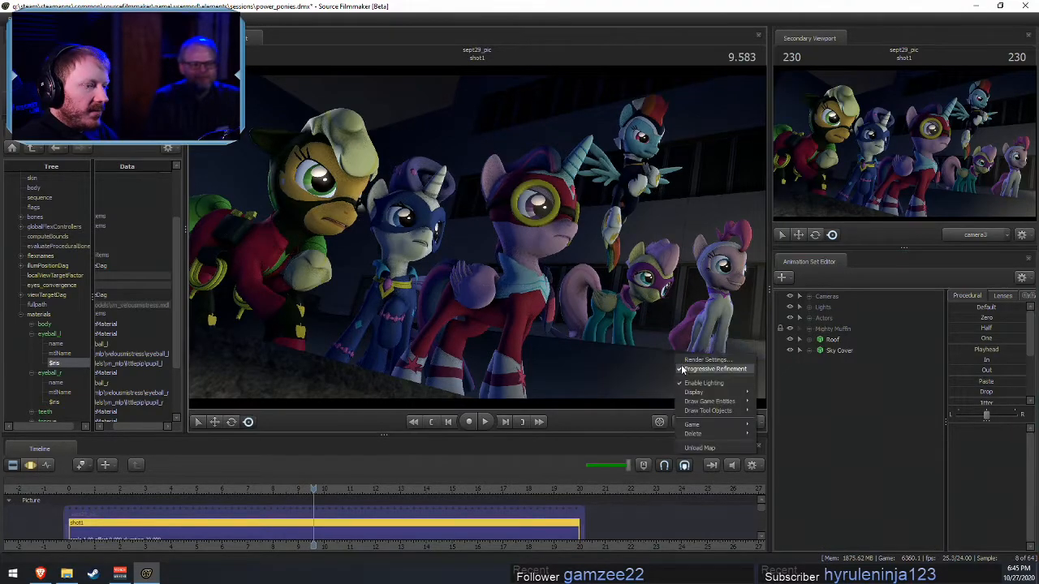
click(694, 383)
drag(478, 241, 381, 231)
key(w)
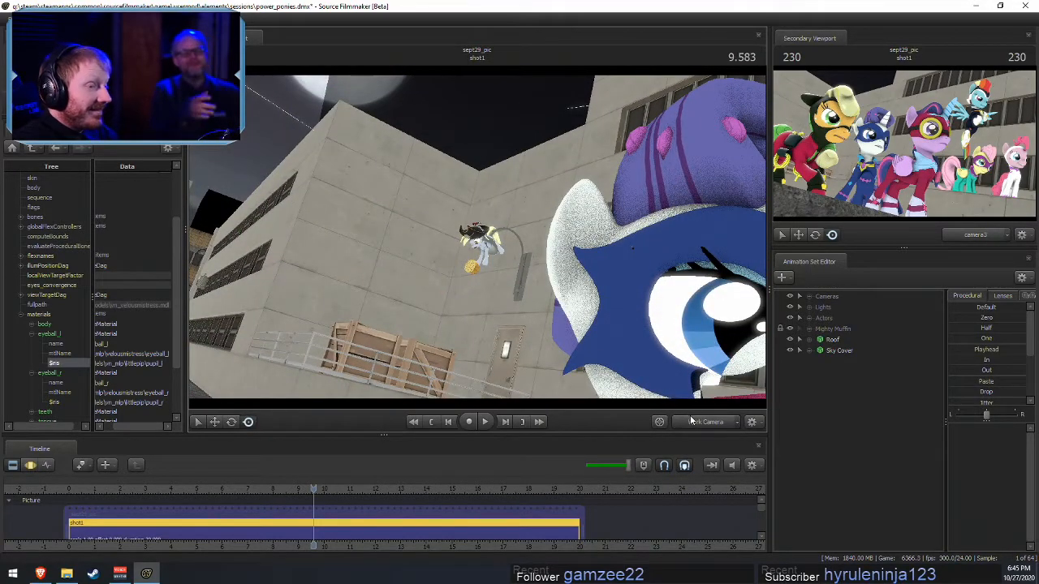
key(space)
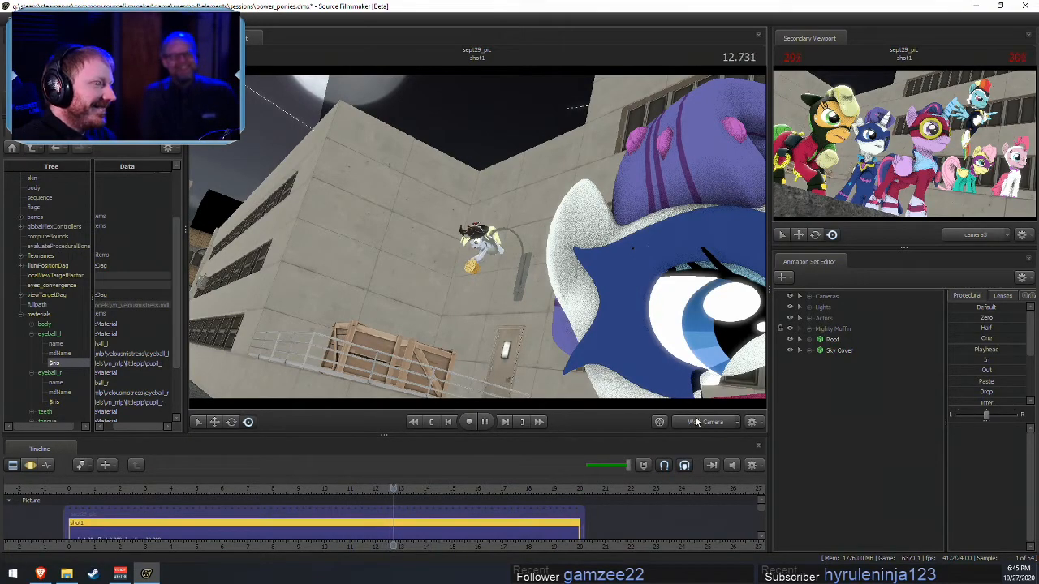
key(space)
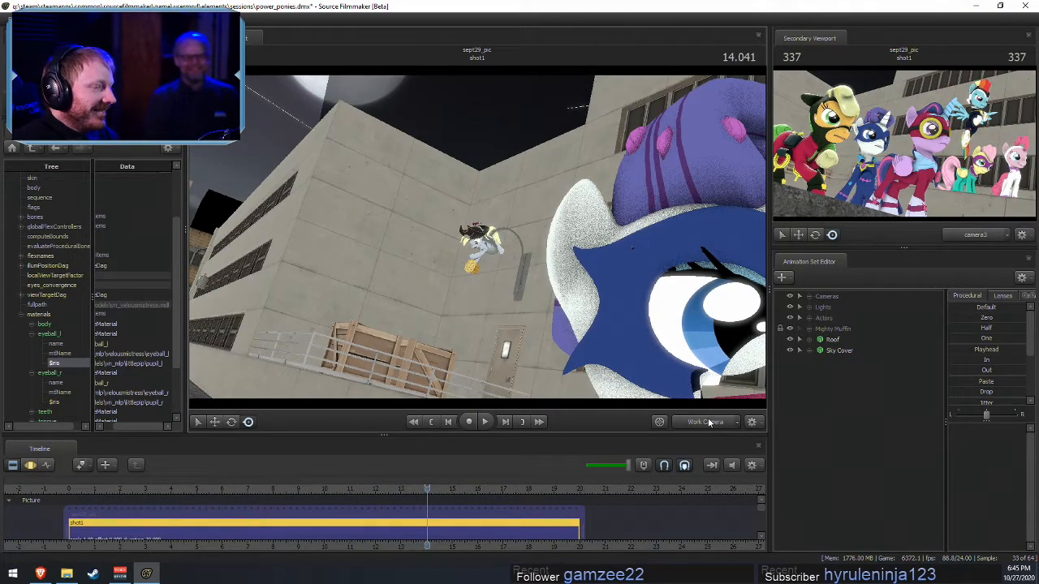
- Re-enable lighting in the primary viewport, return it to camera3 and leave the Clip Editor active
click(706, 422)
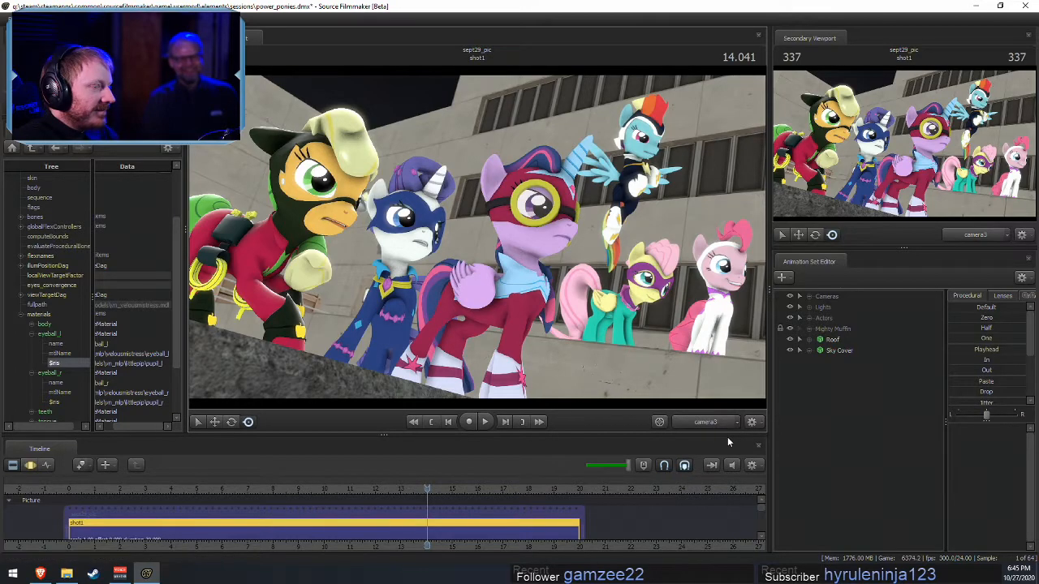
click(699, 426)
click(662, 385)
key(F2)
click(687, 427)
drag(642, 357, 563, 336)
key(w)
key(w)
click(708, 424)
key(F3)
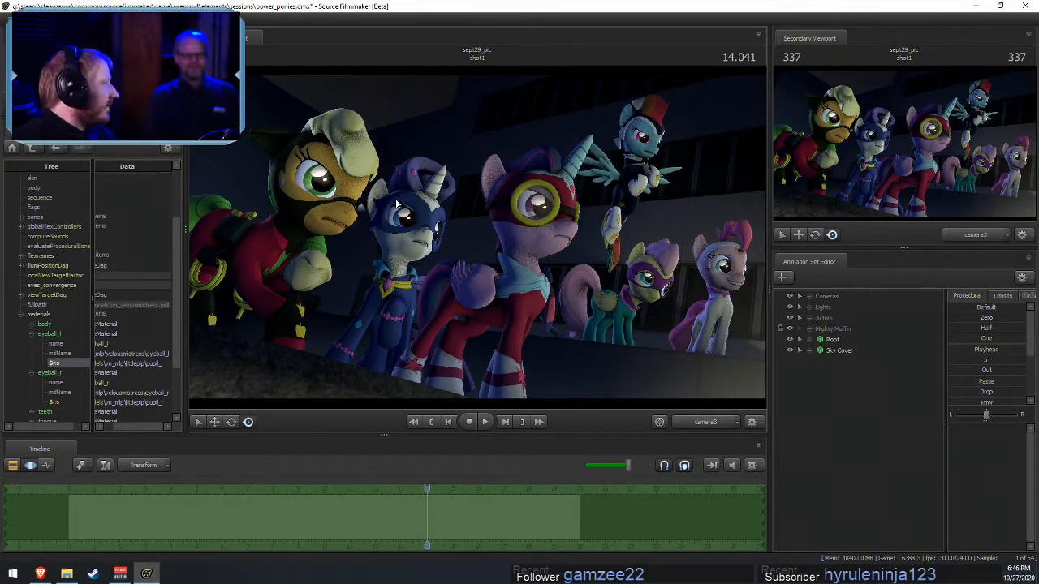
key(F2)
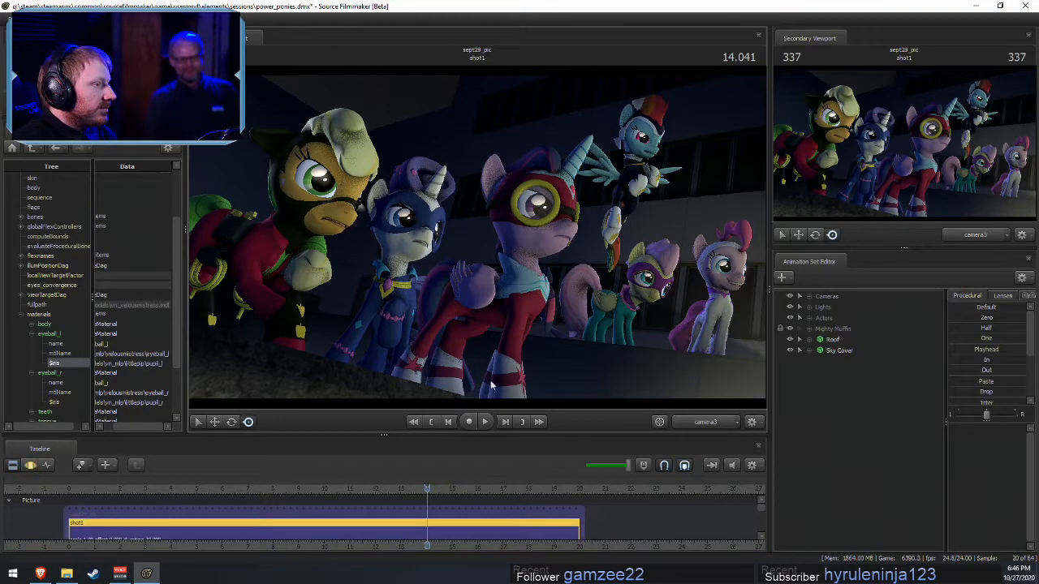
- Frame the pirate-hatted pony with the muffin up close in the work camera and turn off viewport lighting
drag(674, 345, 580, 316)
key(w)
drag(487, 195, 492, 218)
key(w)
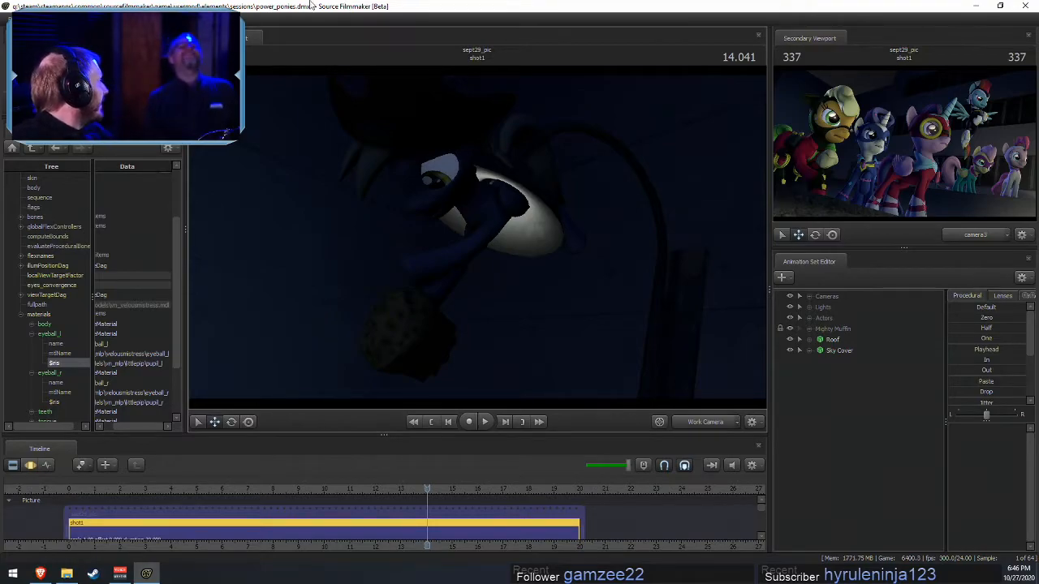
right_click(593, 271)
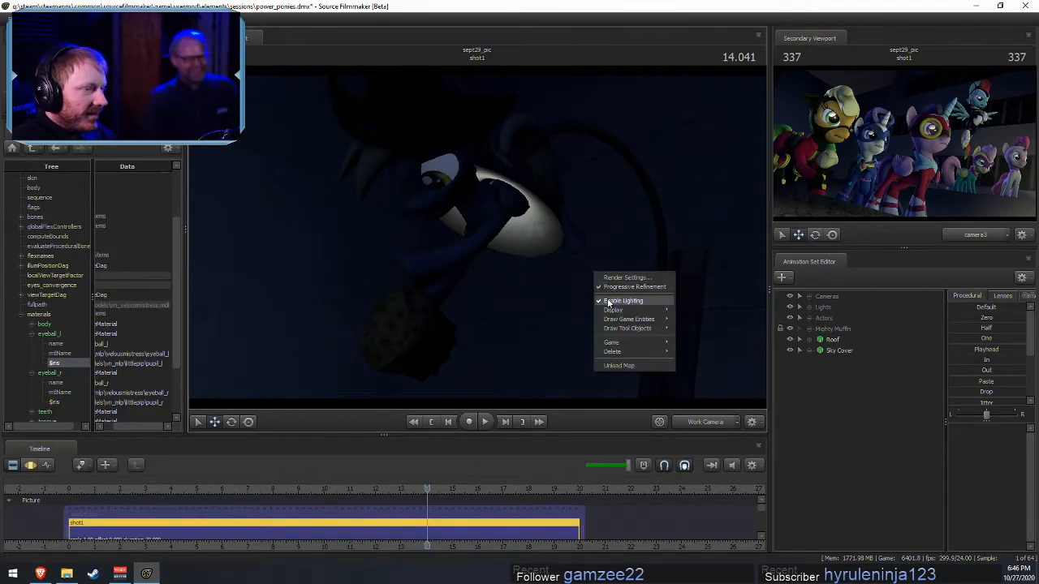
click(608, 302)
- Start creating an animation set for a new model and filter the model library by "circle"
right_click(873, 399)
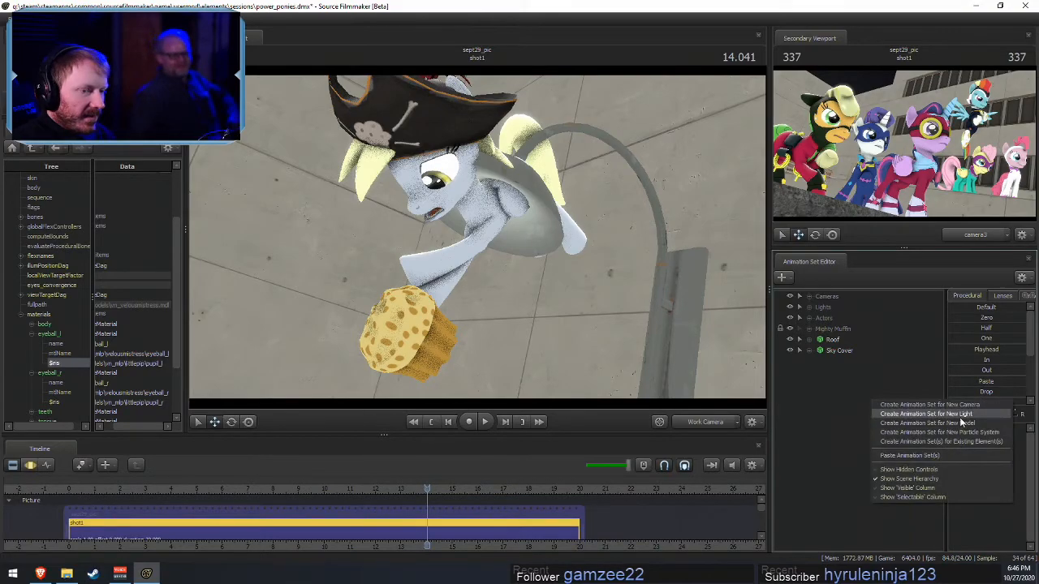
click(962, 423)
text(circle)
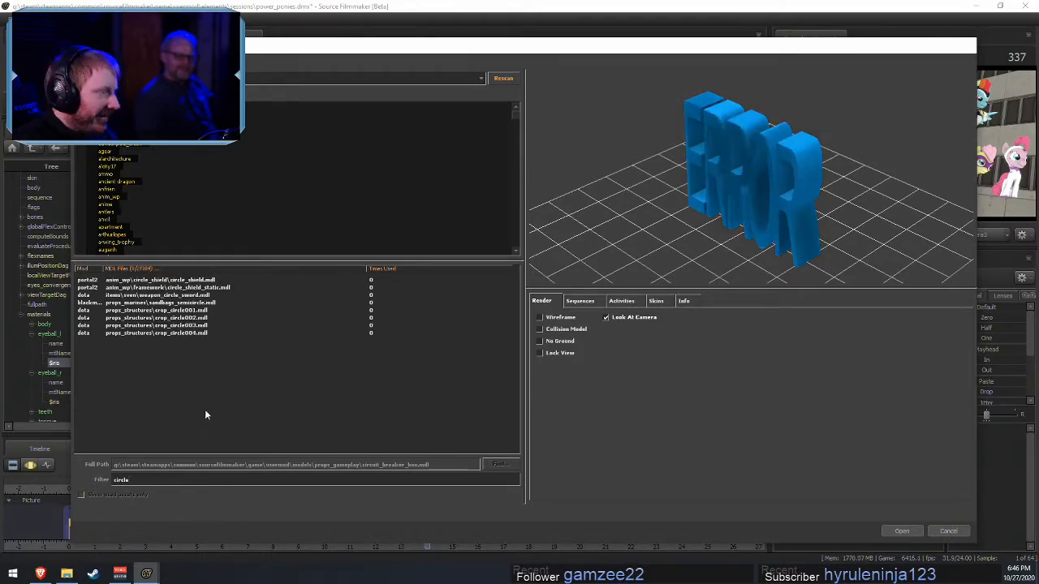
- Examine the previews of the circle models, from the circle shield and crop circles to the circlegate and stone circle pieces
click(171, 325)
key(Down)
key(Down)
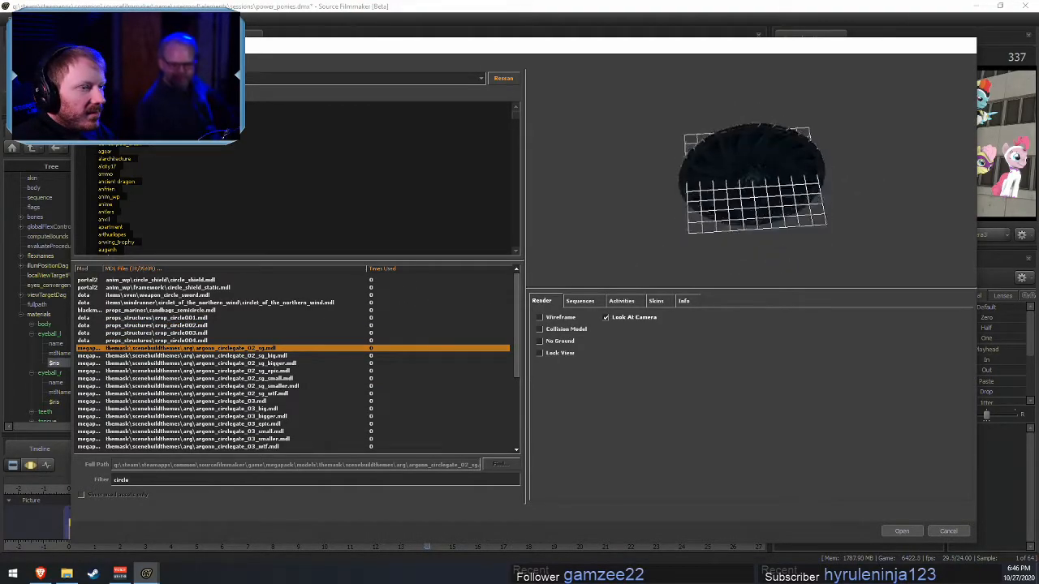
key(Down)
key(Down)
key(Down)
key(Down)
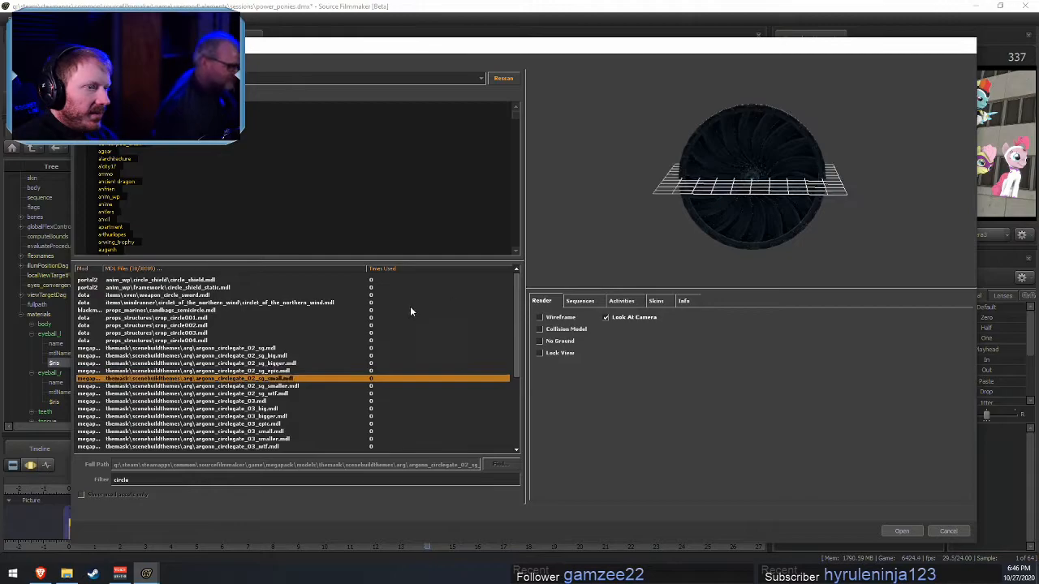
key(Down)
key(Down)
key(Down)
key(Down)
key(Down)
key(Down)
key(Down)
key(Down)
key(Down)
key(Down)
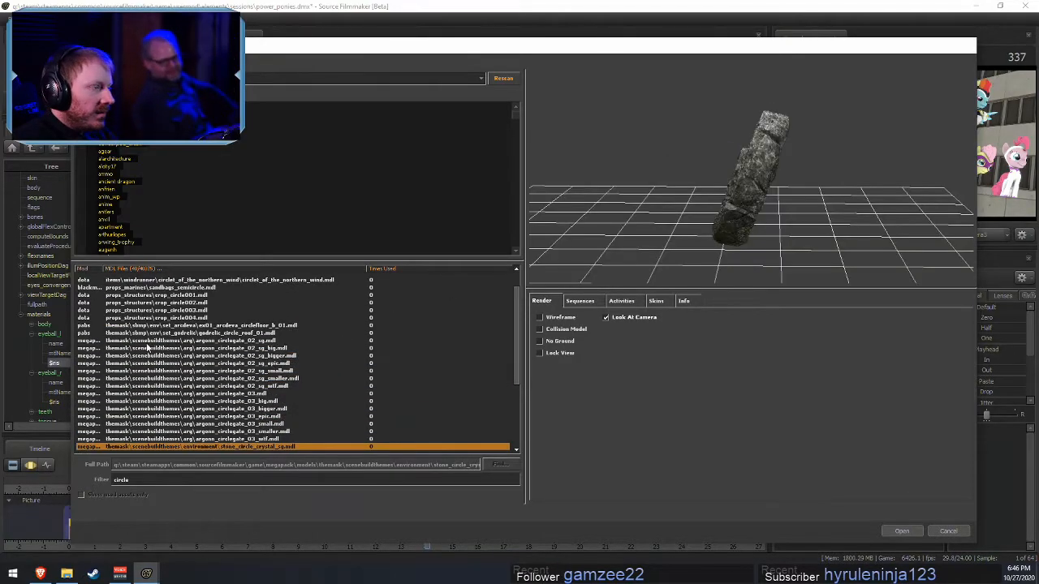
scroll(147, 347, up, 1)
click(172, 281)
key(Down)
key(Down)
key(Down)
key(Down)
key(Down)
key(Down)
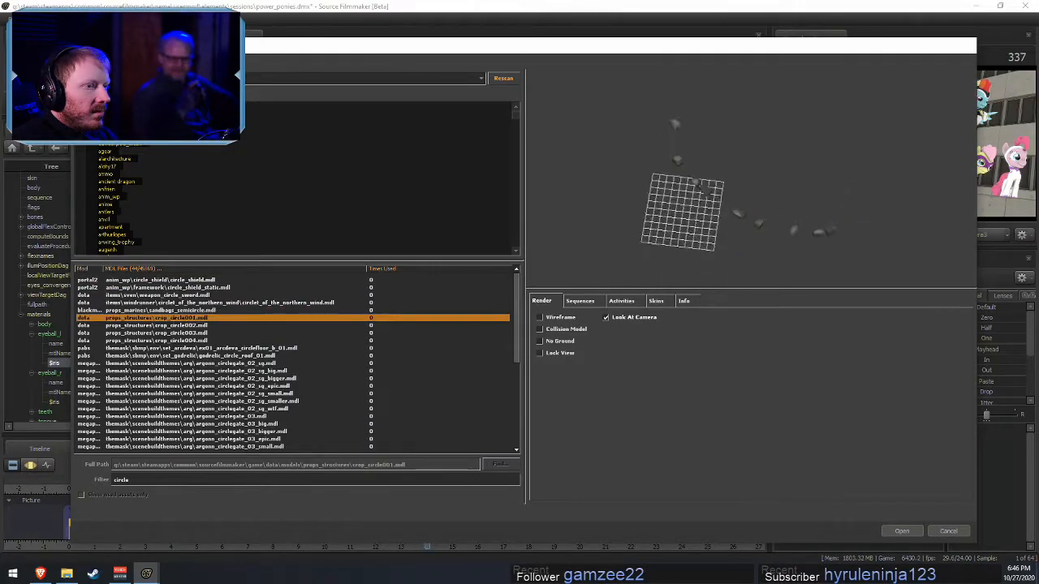
key(Down)
key(Up)
key(Up)
key(Up)
key(Up)
key(Up)
key(Up)
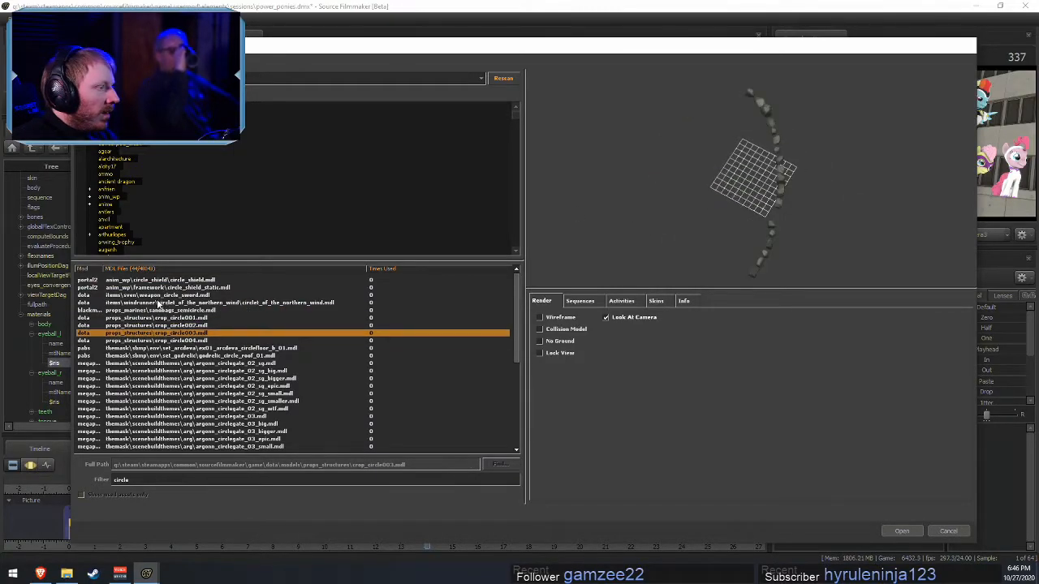
key(Up)
key(Up)
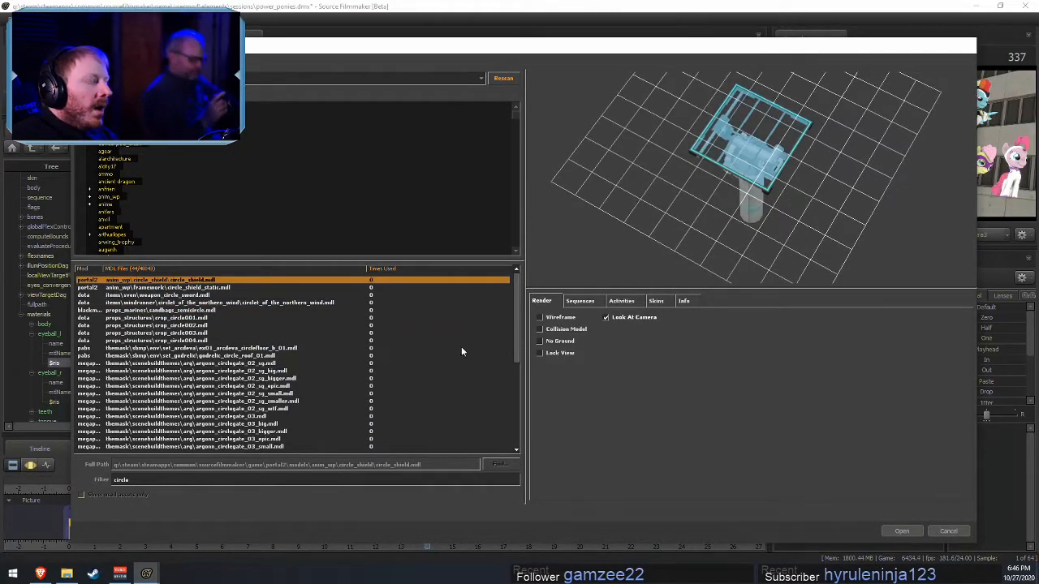
- Search the model library for "shield"
click(151, 480)
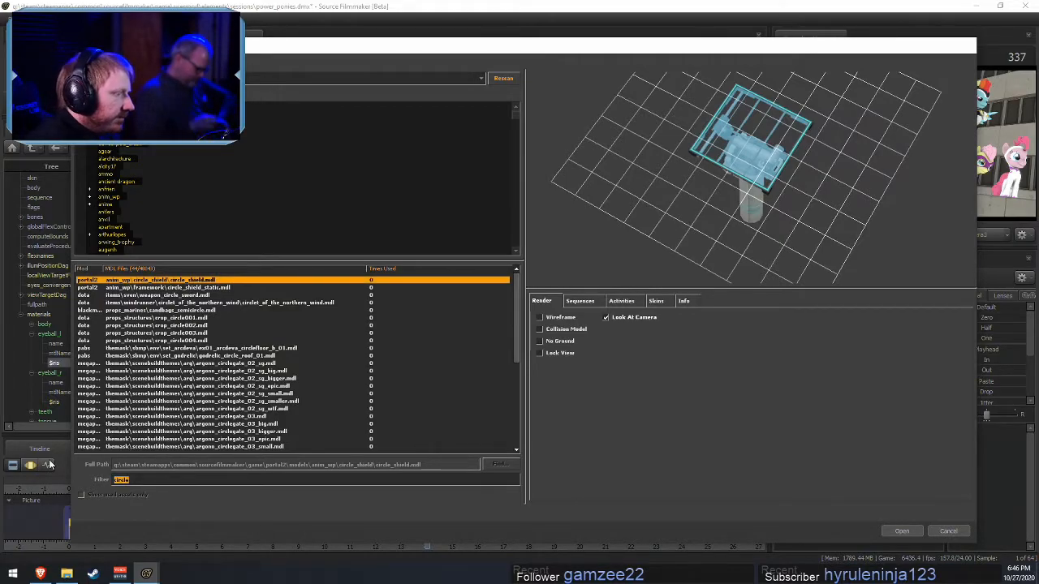
text(sj)
key(BackSpace)
text(hield)
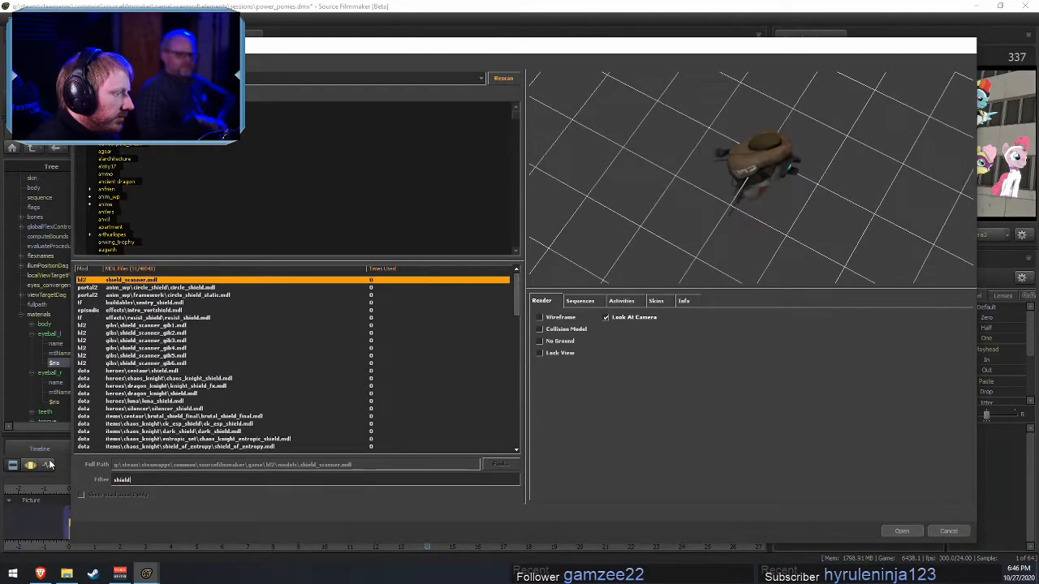
- Examine the shield model previews from the circle shield through the shield scanner gibs to the Dota hero and item shields
key(Down)
key(Down)
key(Down)
key(Down)
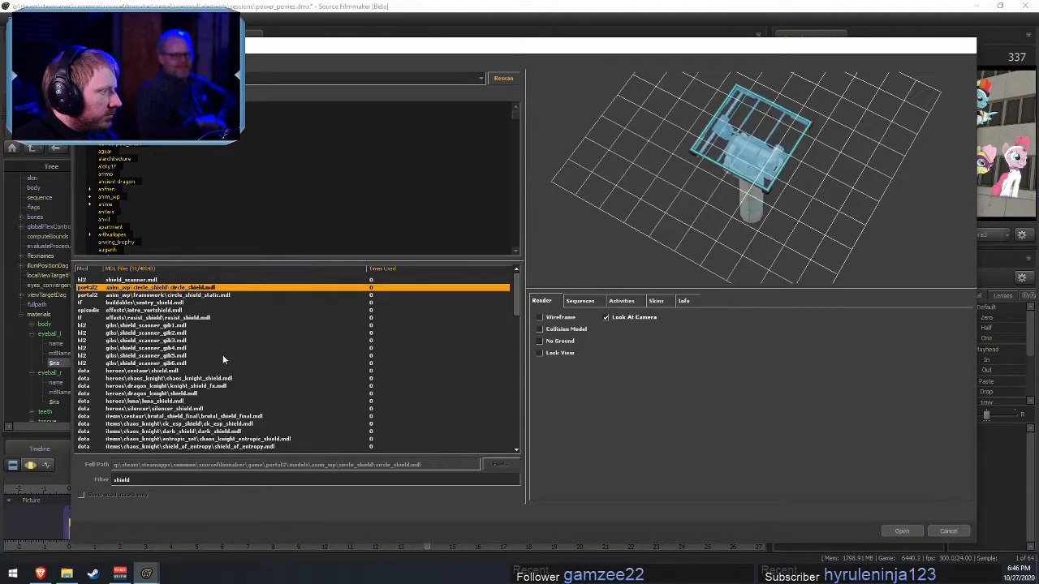
key(Down)
key(Down)
key(Down)
key(Down)
key(Down)
key(Down)
key(Down)
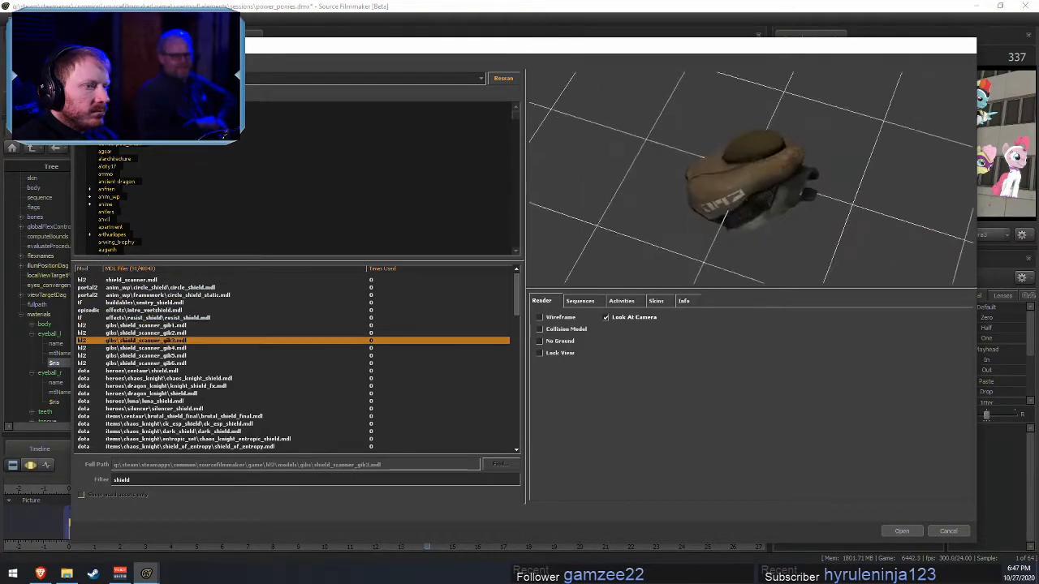
key(Down)
key(Down)
key(Down)
key(Down)
key(Down)
key(Down)
key(Down)
key(Down)
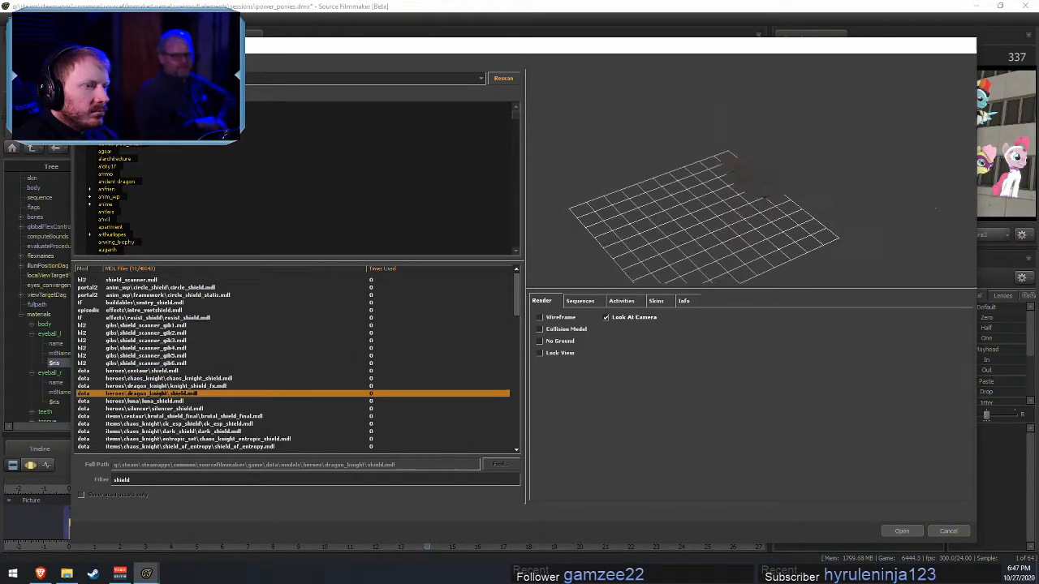
key(Down)
key(Down)
key(Down)
key(Down)
key(Down)
key(Down)
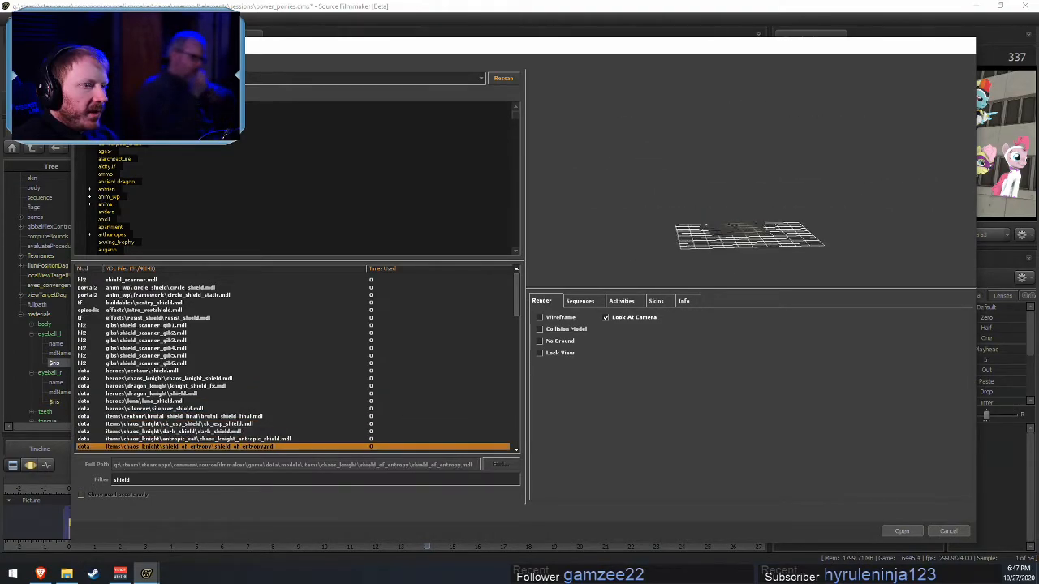
key(Down)
key(Down)
key(Down)
key(Down)
key(Down)
key(Down)
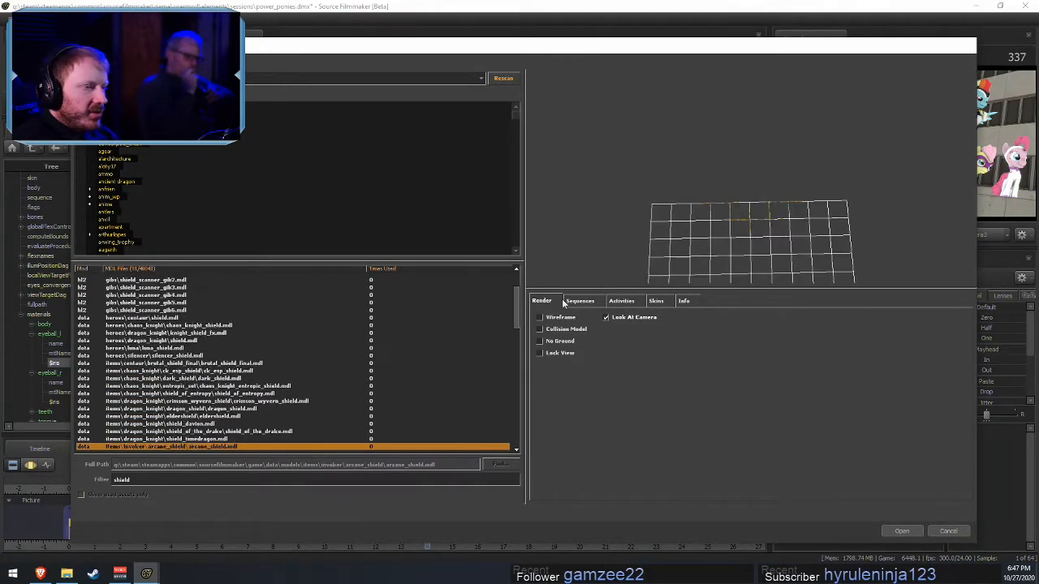
- Examine the shapes of the sniper, tribal, combine and gameplay prop shields in wireframe, up to mvm_player_shield
key(Down)
key(Down)
key(Down)
key(Down)
key(Down)
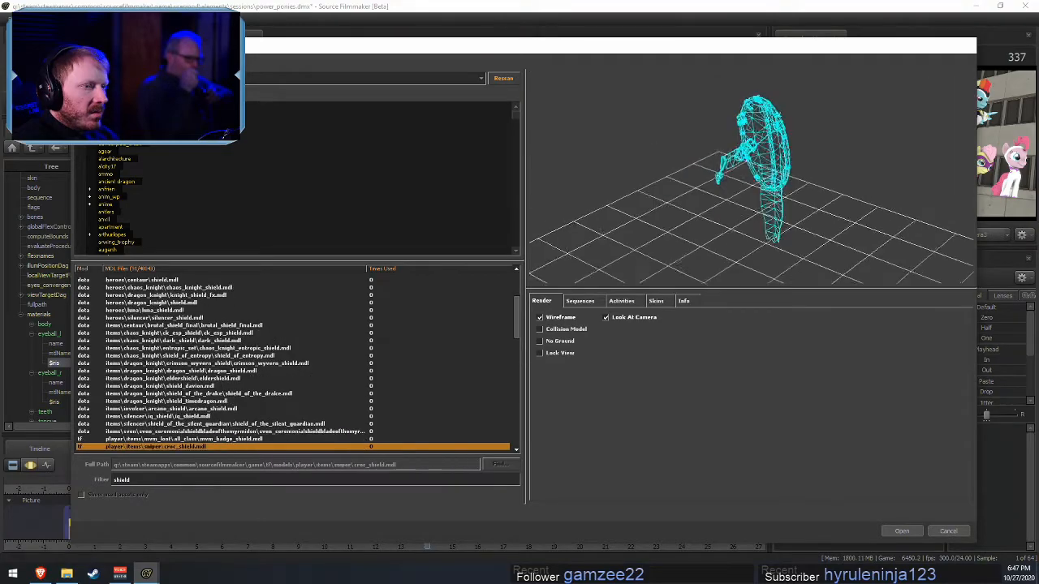
key(Down)
key(Down)
key(Down)
key(Down)
key(Down)
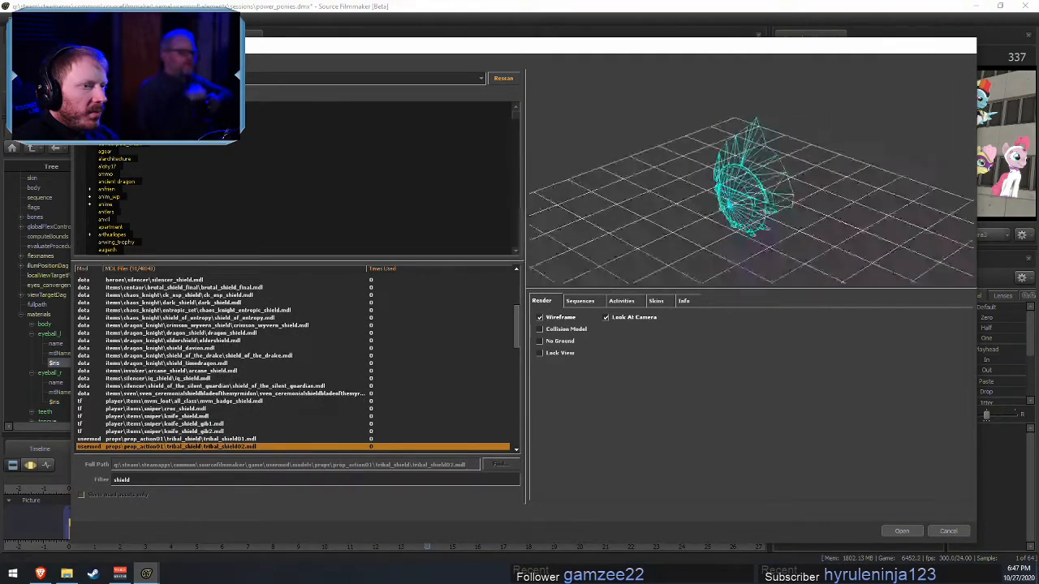
key(Down)
key(Down)
key(Down)
key(Down)
key(Down)
key(Down)
key(Down)
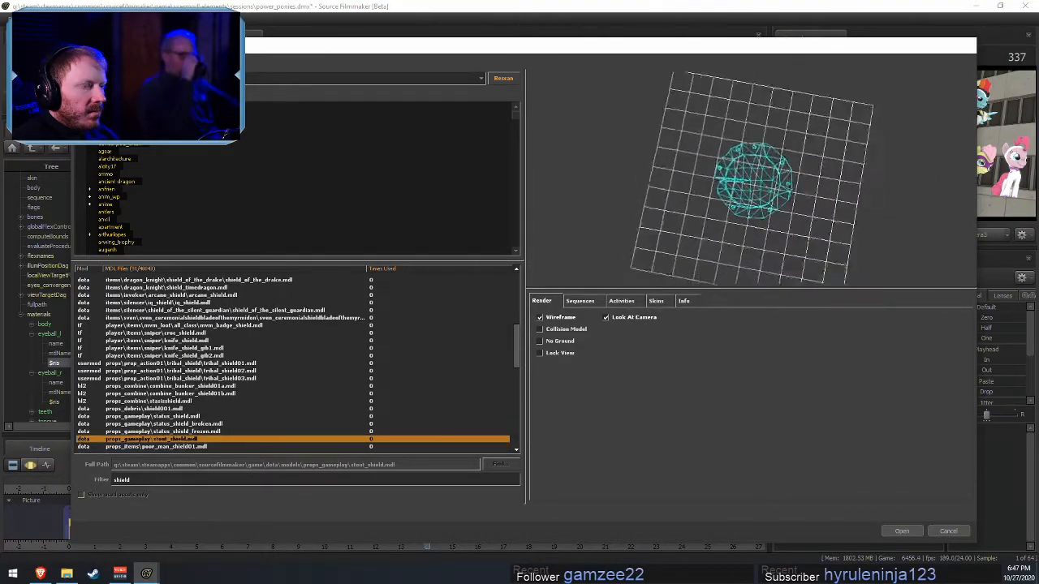
key(Down)
key(Down)
key(Down)
key(Down)
key(Down)
key(Up)
key(Up)
- Inspect mvm_player_shield and mvm_player_shield2 with solid shading, and switch the preview back to wireframe
click(540, 317)
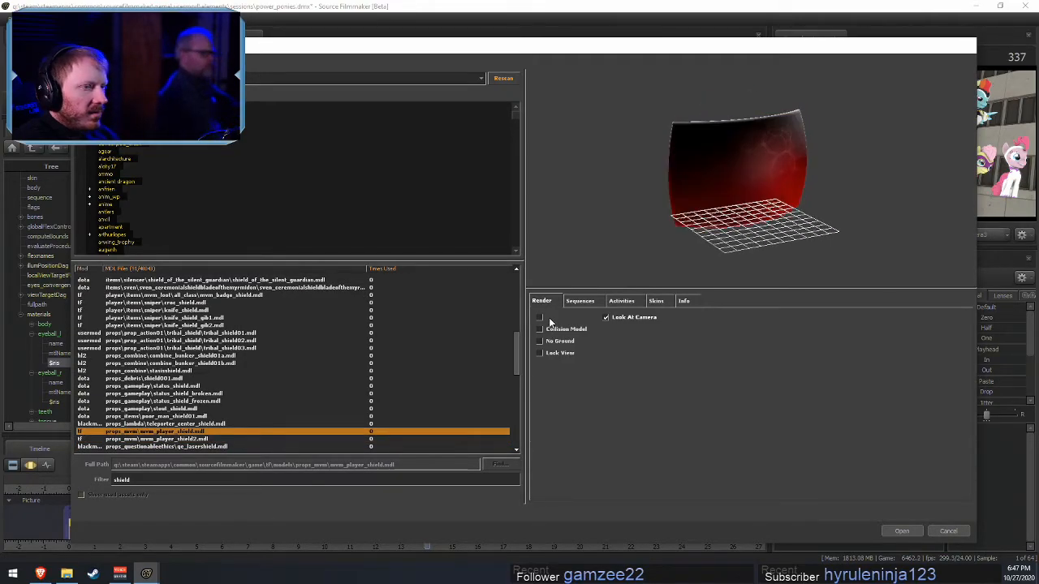
key(Down)
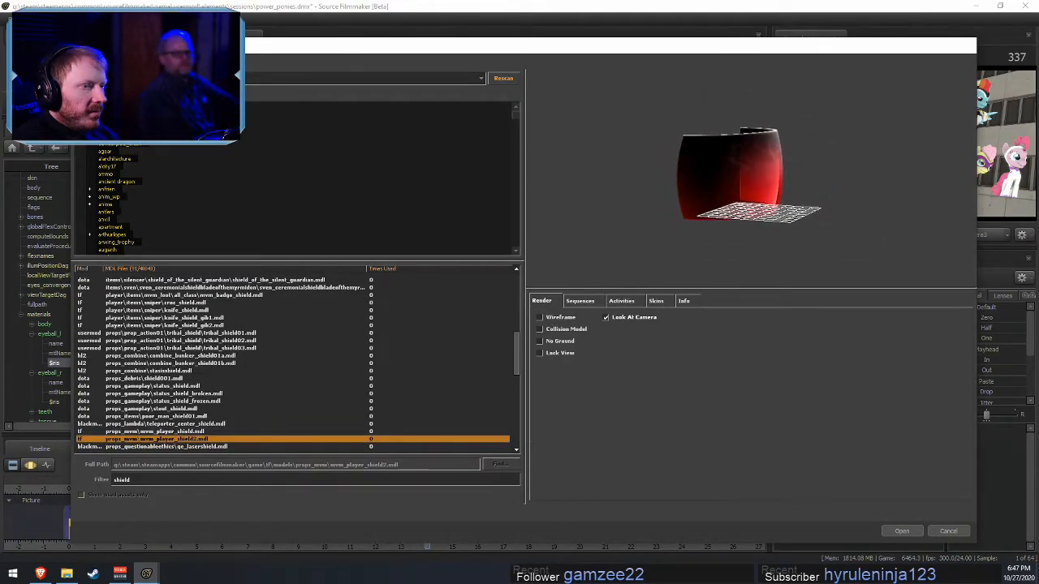
click(564, 317)
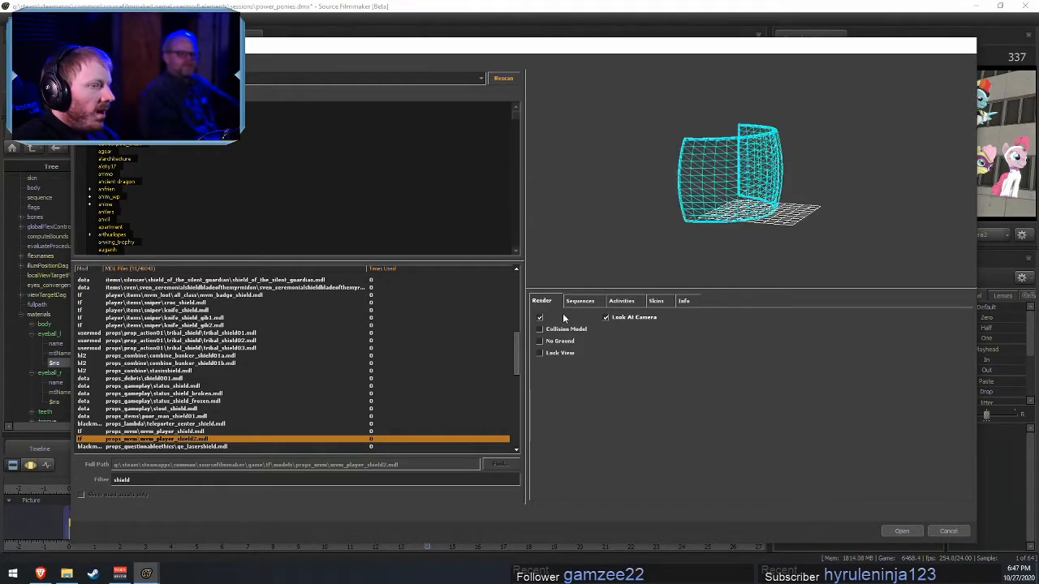
- Examine the wireframe previews of the laser shield and Skyrim shield models, up to shield_hide
key(Down)
key(Down)
key(Down)
key(Down)
key(Down)
key(Down)
key(Down)
key(Down)
key(Down)
key(Down)
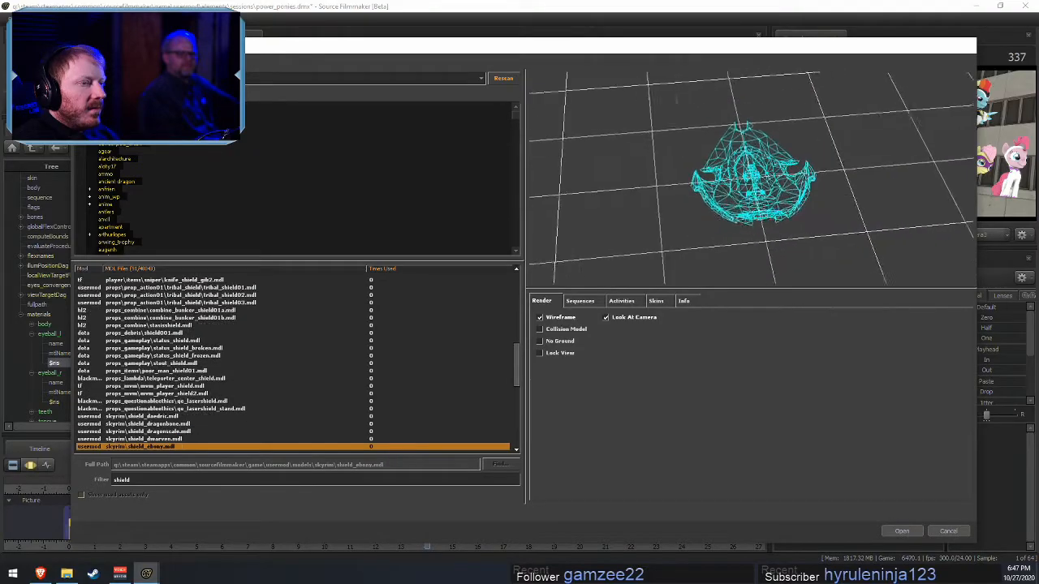
drag(779, 166, 795, 232)
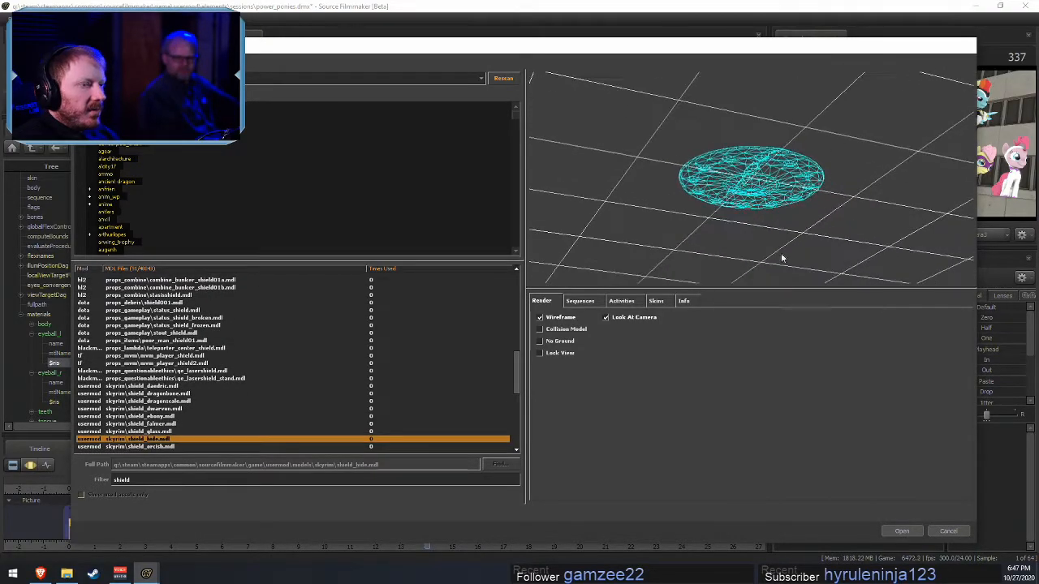
- Check shield_hide with solid shading and add the model to the scene
click(558, 319)
drag(714, 179, 820, 150)
click(902, 532)
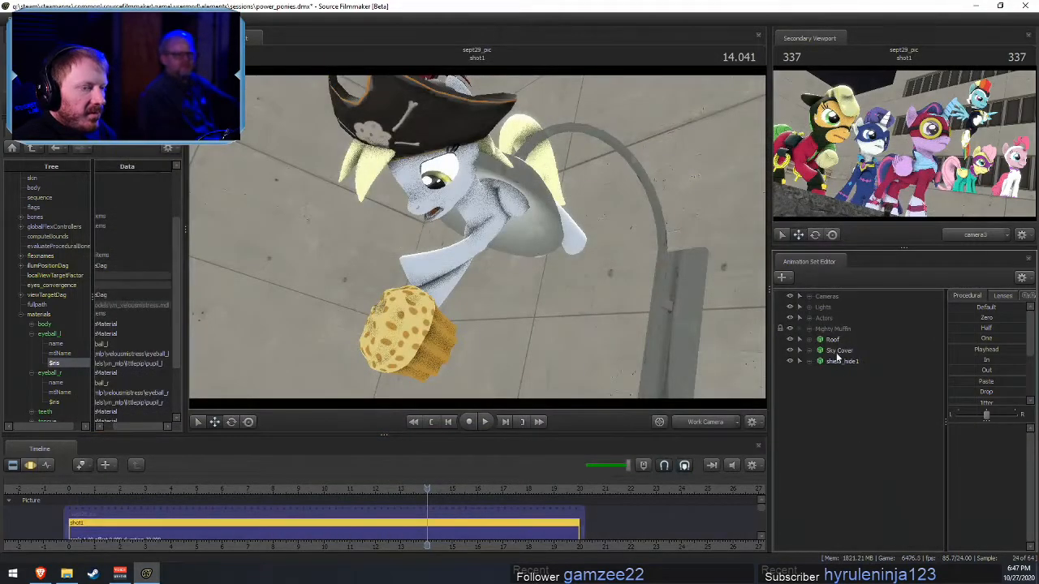
- Move shield_hide1 up to the muffin-carrying pony, onto the open side of the grey lamp dome
click(835, 360)
drag(883, 215, 853, 128)
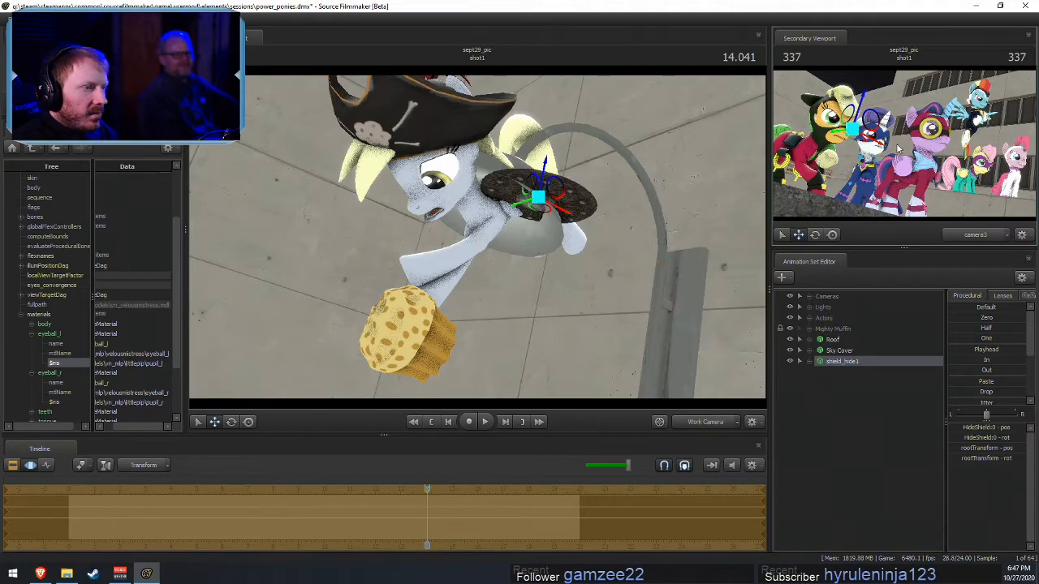
drag(539, 198, 488, 213)
alt+drag(616, 219, 665, 376)
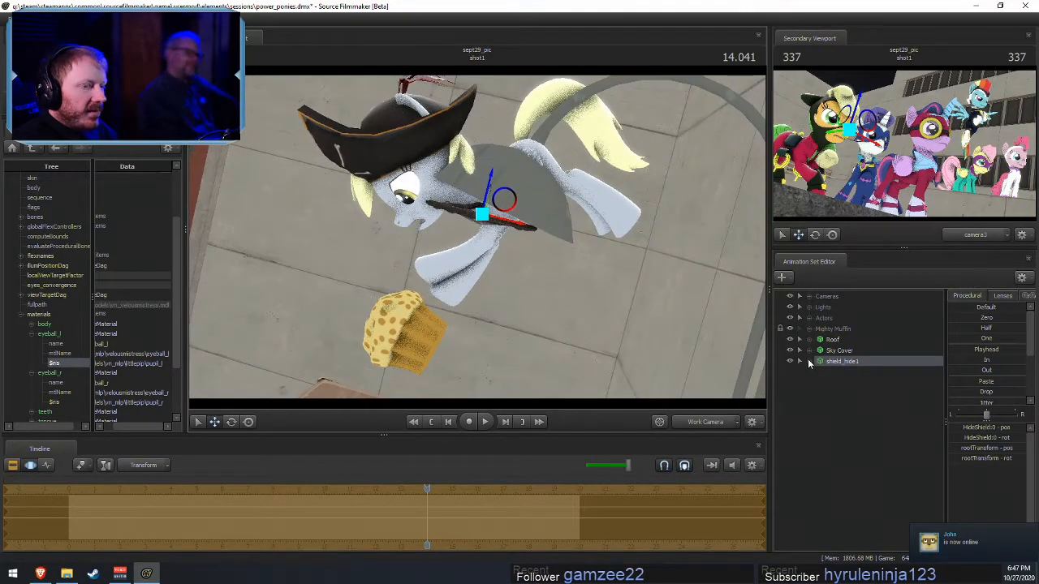
- Add a scale control to the HideShield:0 bone and enlarge the shield to about the dome's width
click(808, 362)
click(820, 382)
right_click(843, 393)
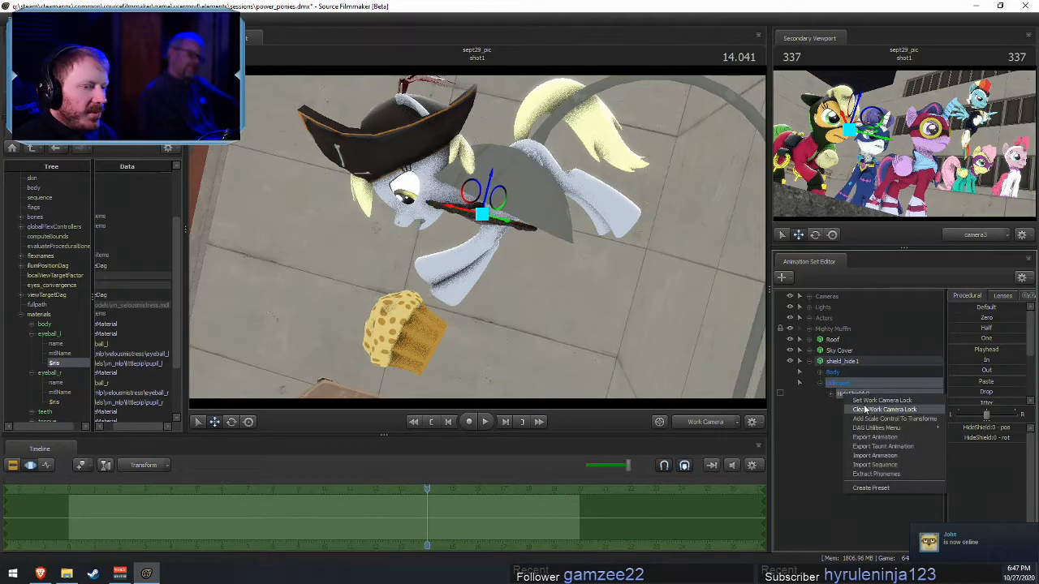
click(892, 419)
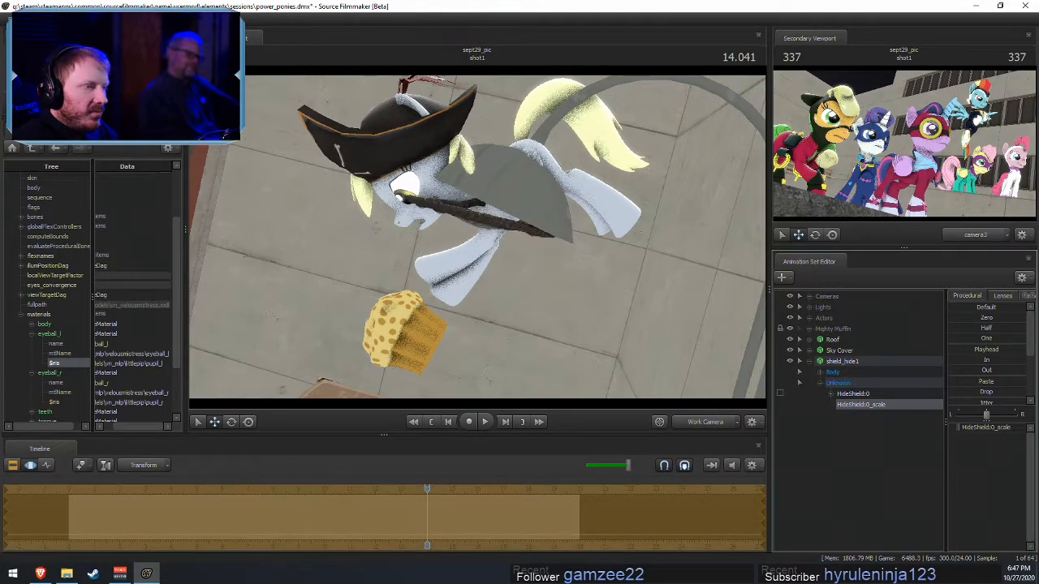
alt+drag(628, 291, 706, 267)
- Hide the Mighty Muffin group and reposition shield_hide1 so it closes off the lamp dome's open side
click(790, 329)
drag(633, 284, 588, 272)
key(w)
drag(637, 364, 638, 364)
key(w)
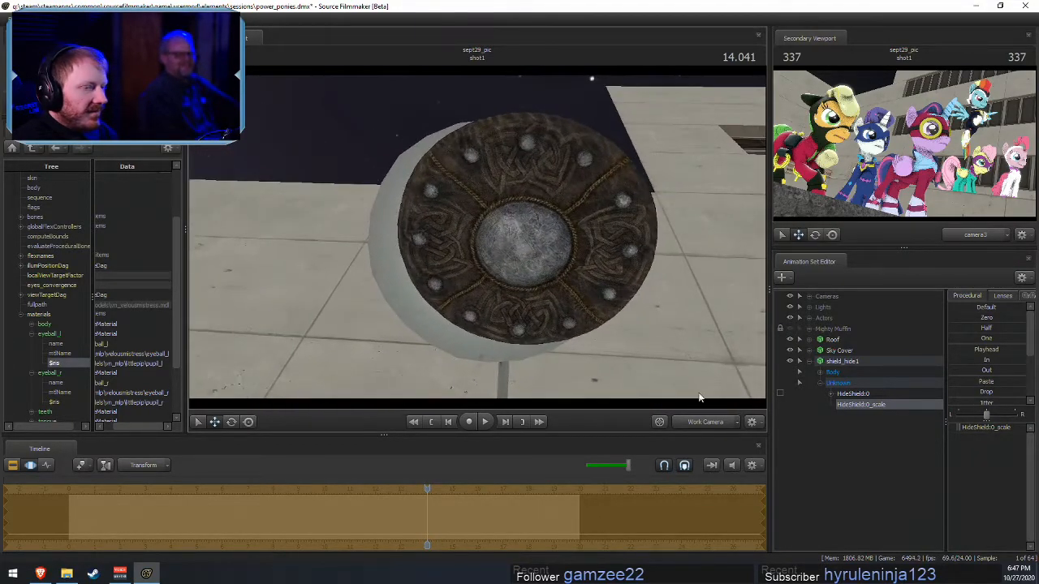
click(841, 362)
alt+drag(653, 316, 580, 402)
key(e)
drag(505, 210, 474, 234)
key(w)
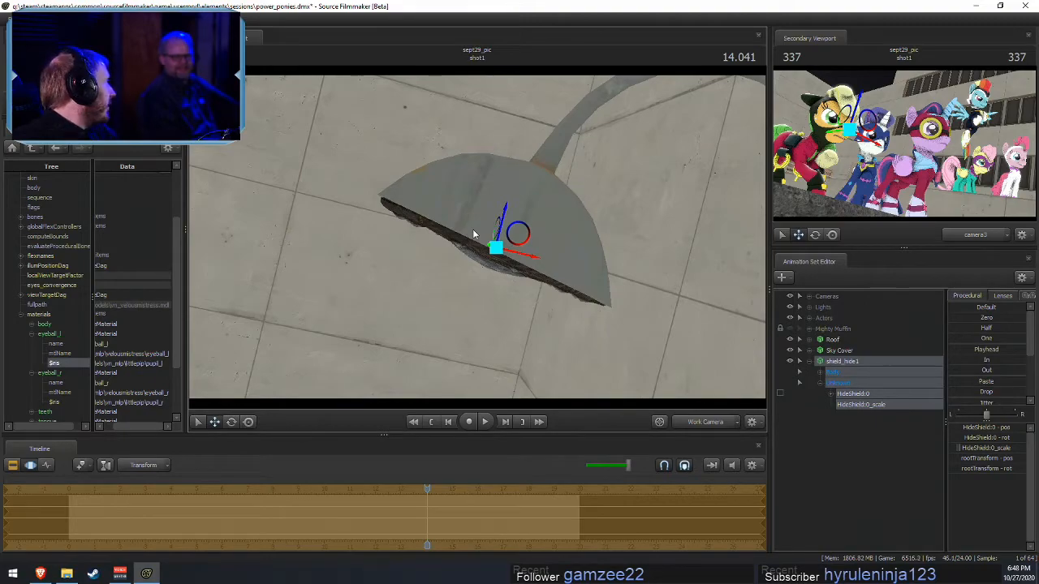
- Turn on scene lighting in the primary viewport and show the Mighty Muffin group again
right_click(532, 284)
click(576, 318)
mouse_move(534, 203)
alt+mouse_down()
mouse_move(529, 173)
mouse_move(537, 209)
alt+mouse_up()
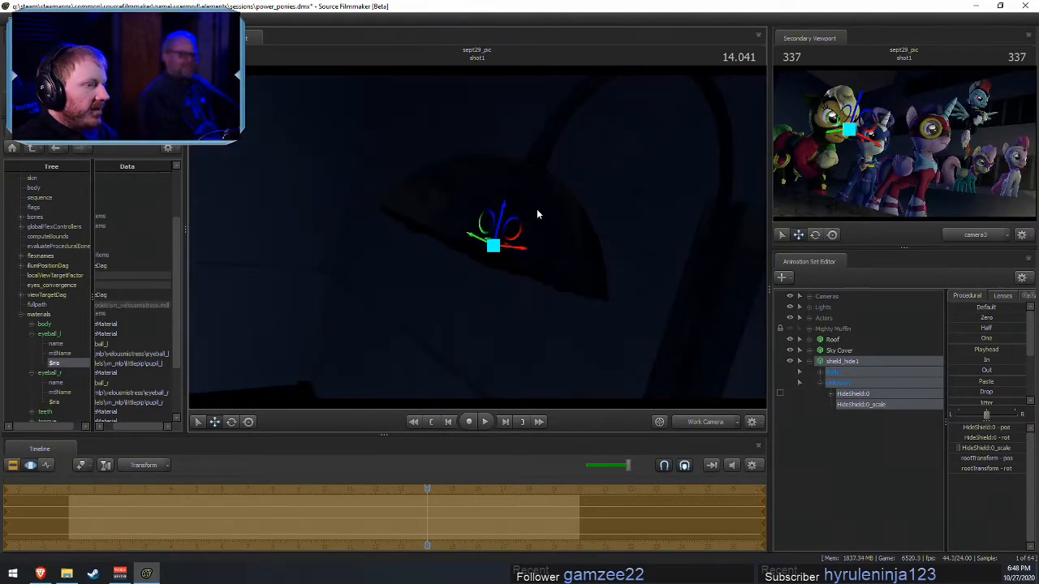
click(790, 329)
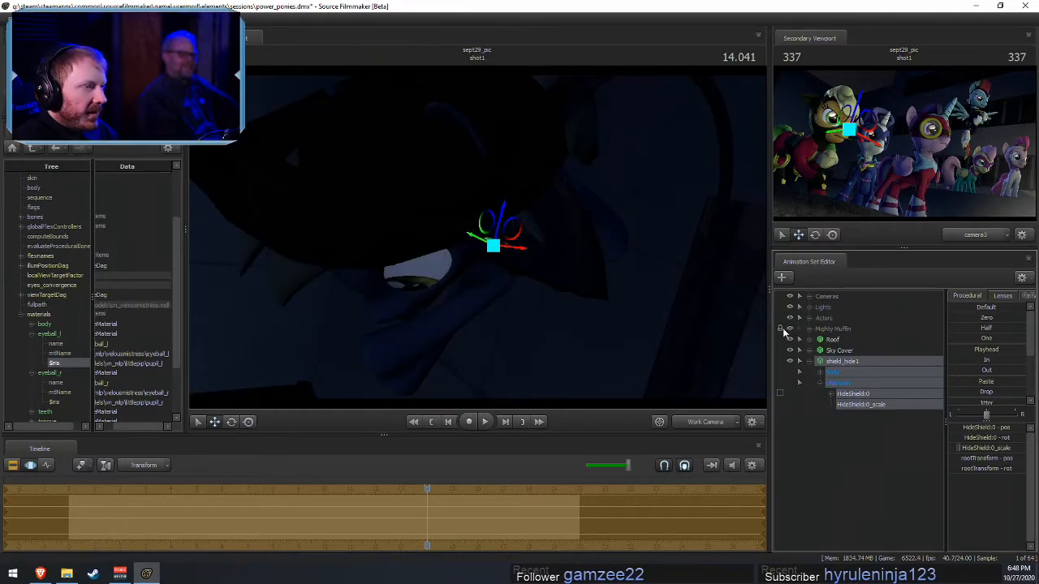
alt+drag(500, 227, 468, 232)
- Switch the viewport to unlit display and examine the shield and lamp around the pony during playback
right_click(600, 308)
click(625, 336)
key(space)
alt+drag(348, 211, 406, 199)
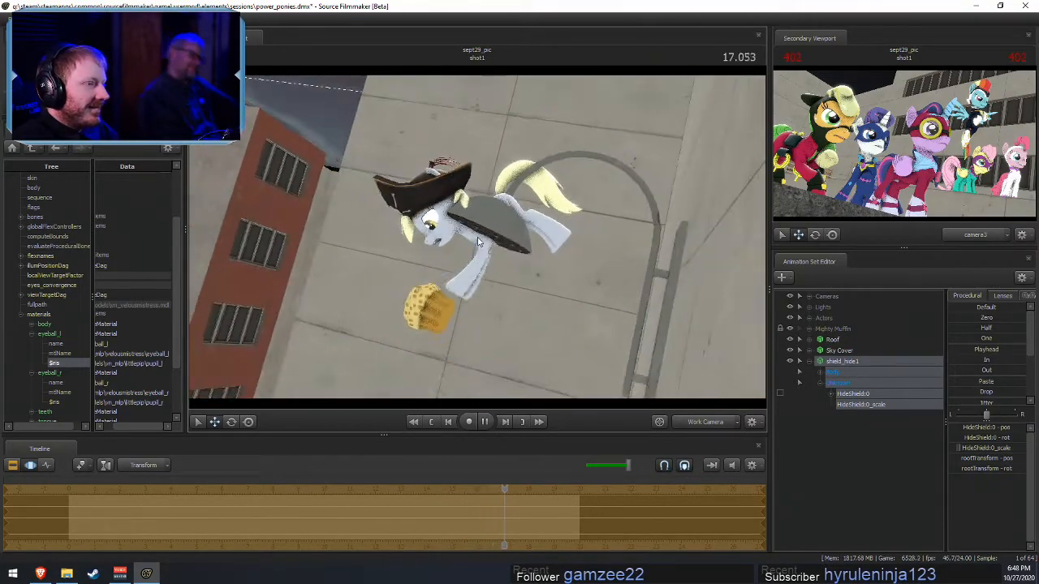
key(space)
alt+drag(455, 203, 477, 242)
key(F2)
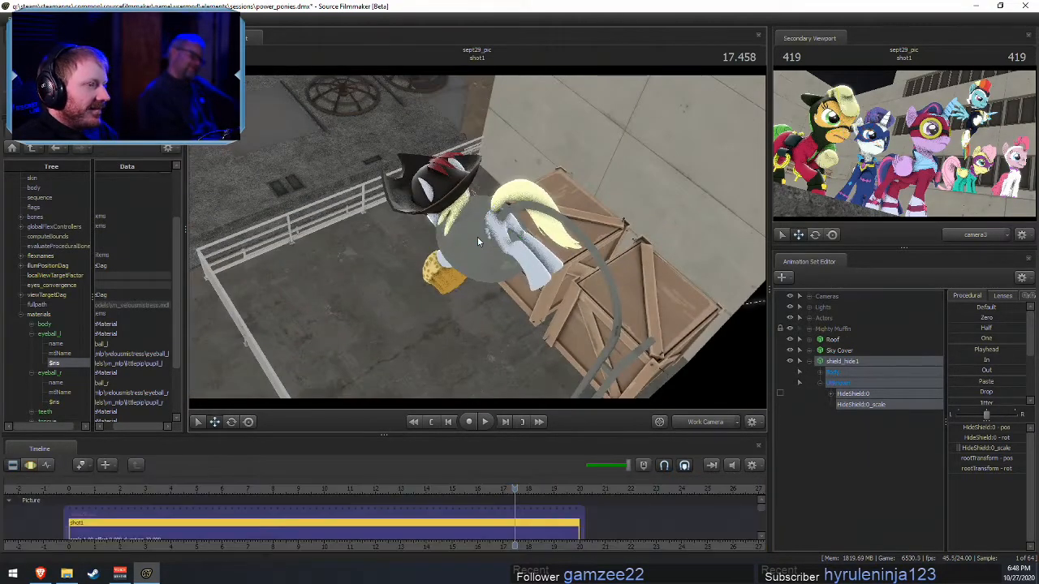
alt+drag(587, 289, 572, 203)
key(space)
key(space)
- Show the group shot through the scene camera in the primary viewport with scene lighting enabled
click(700, 422)
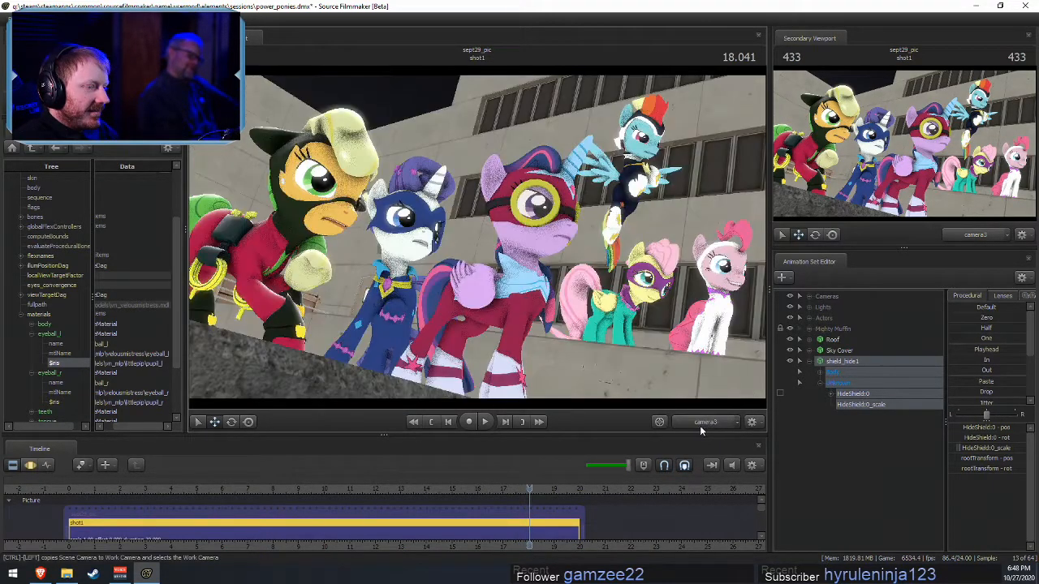
key(F3)
right_click(315, 337)
click(362, 365)
key(F2)
key(F3)
key(F2)
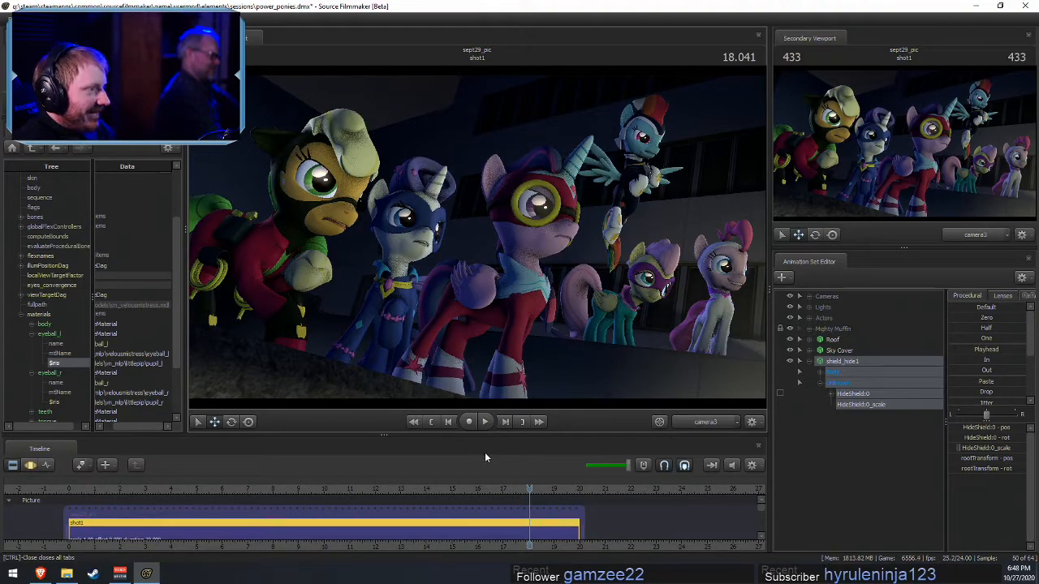
- Save the session and collapse the controls of shield_hide1 in the animation set list
key(F4)
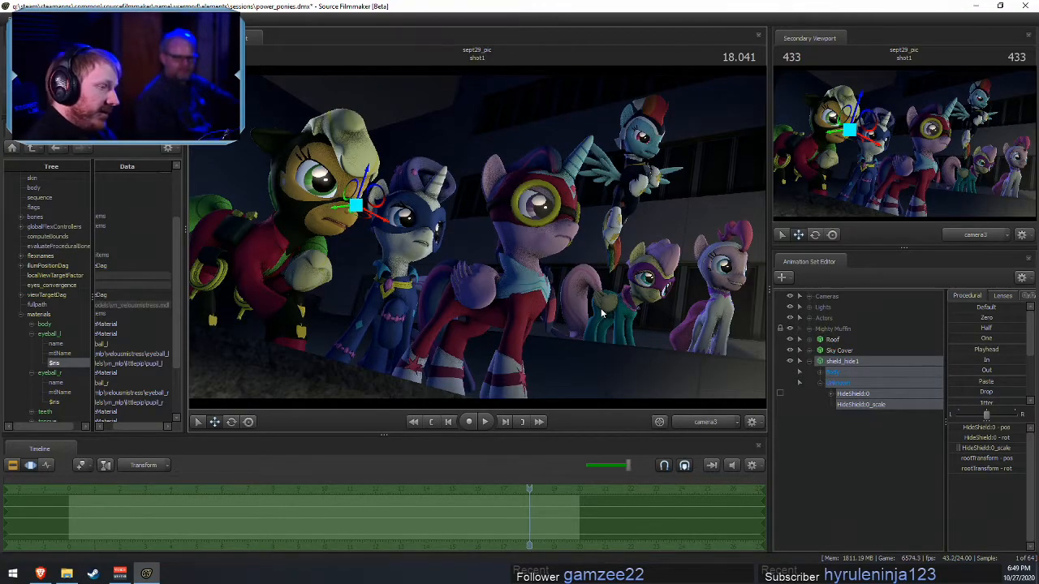
key(F2)
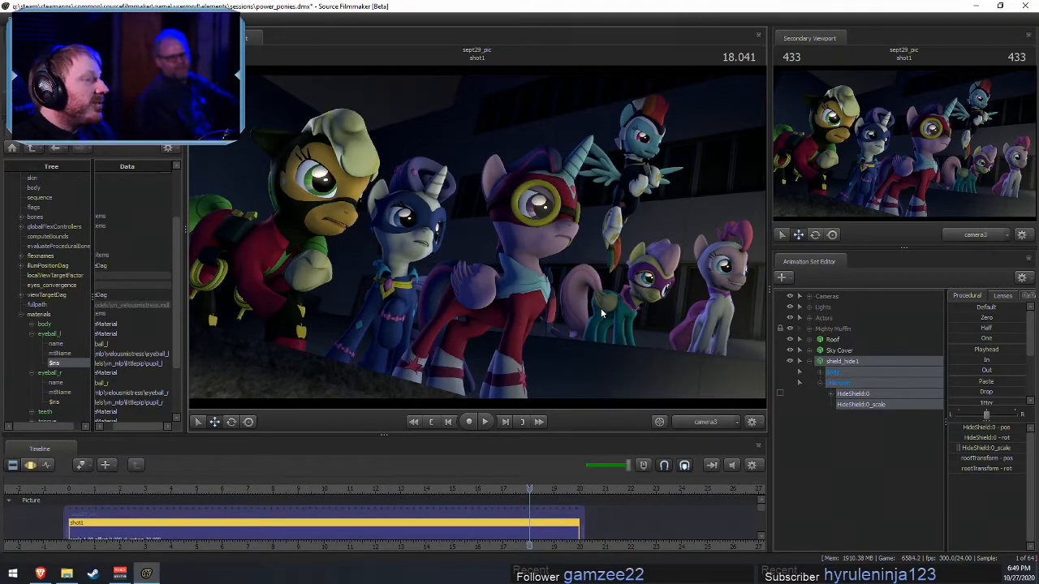
click(809, 361)
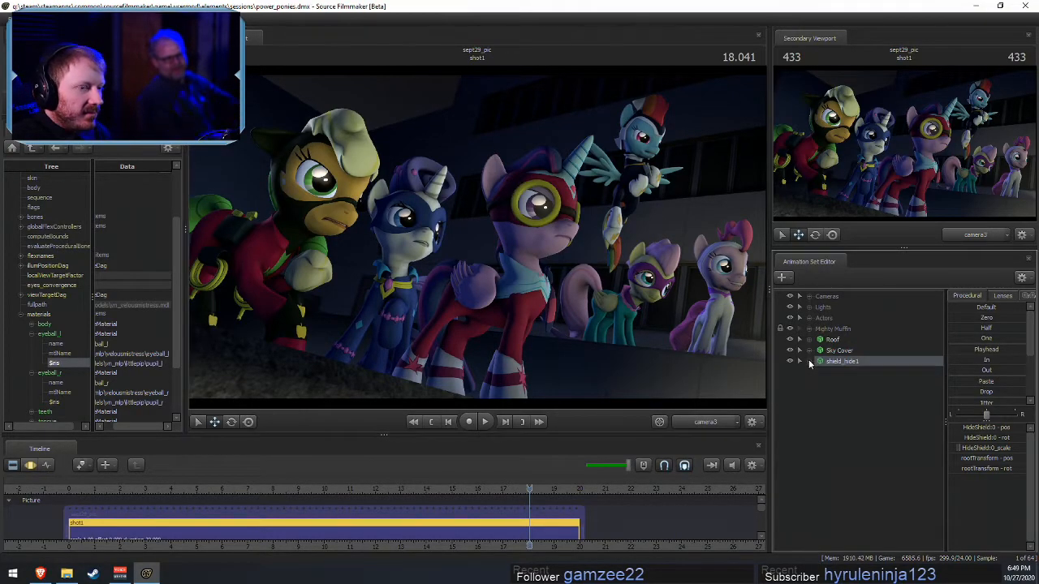
right_click(824, 401)
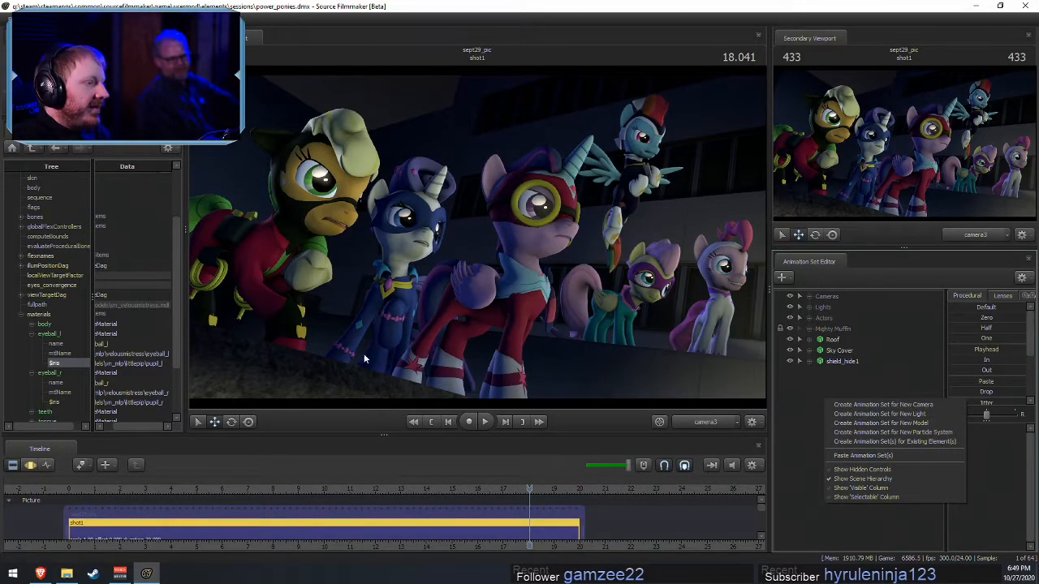
click(831, 377)
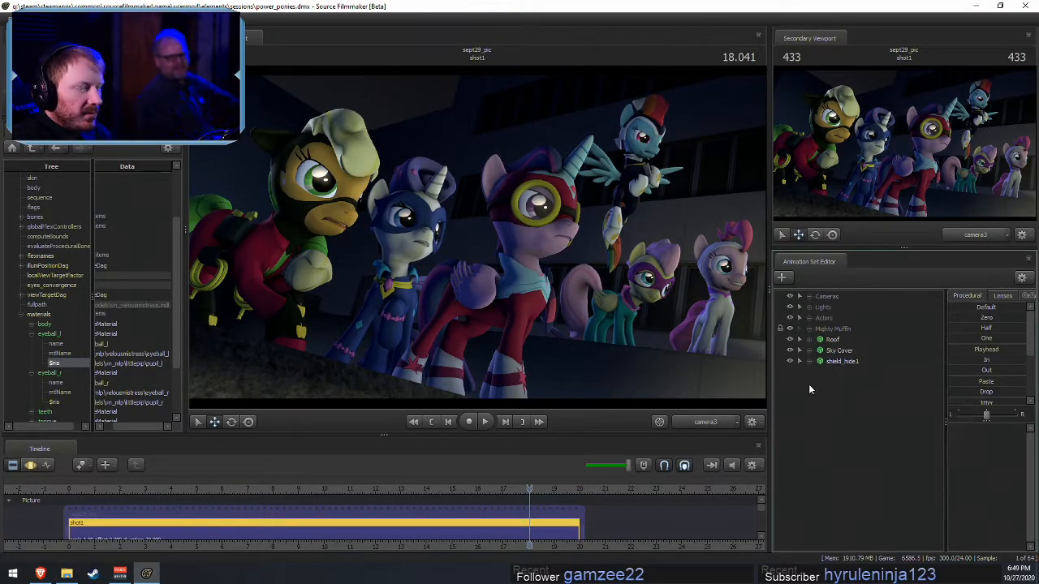
- Switch to the Brave browser and search the web for "mlp sfm hum drum" in a new tab
click(39, 574)
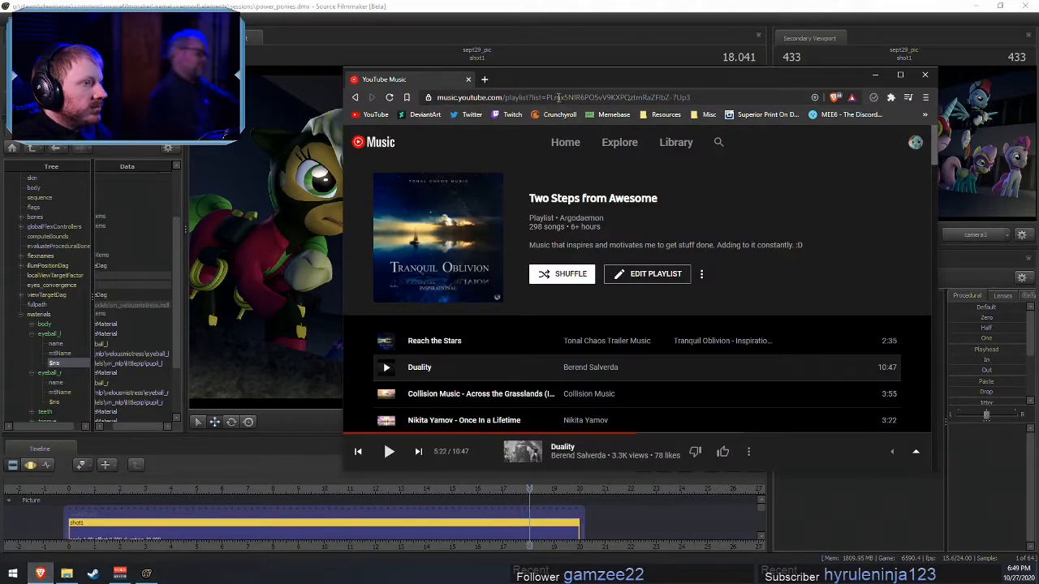
key(ctrl+t)
click(494, 97)
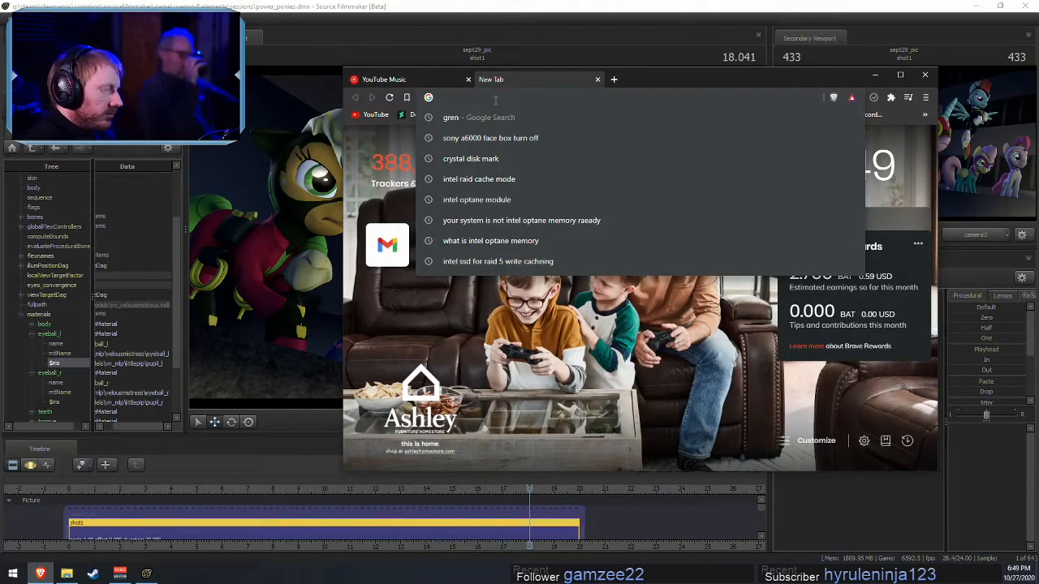
text(mlp sfm )
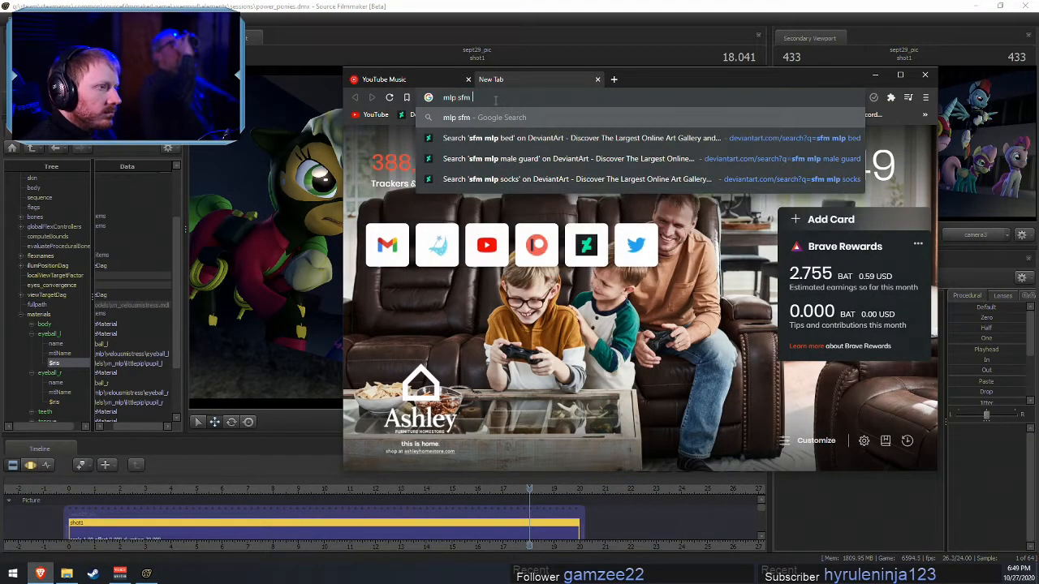
text(hum drum)
key(Return)
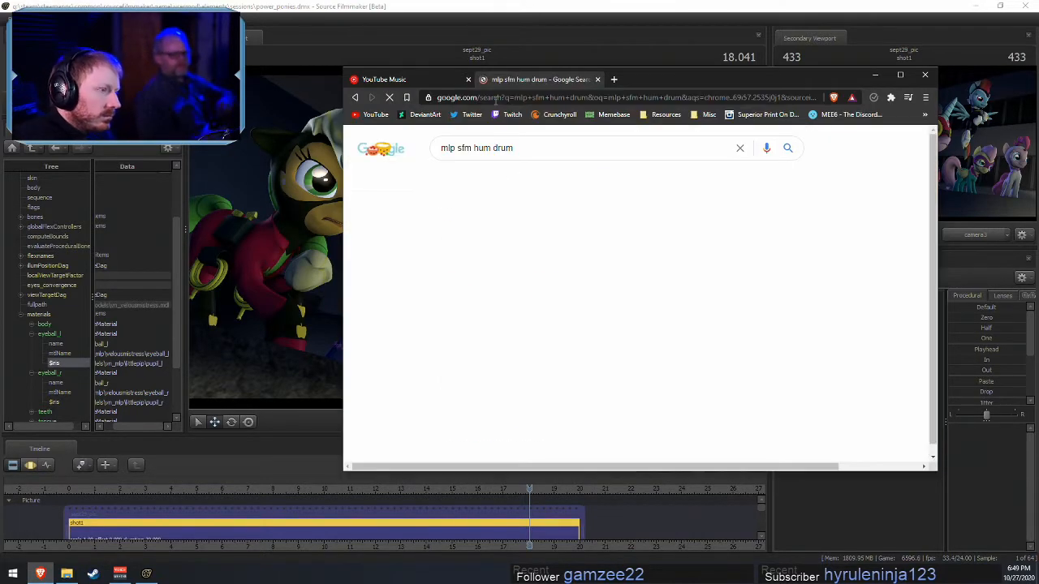
- Open the Hum Drum model page on PonySFM and examine its preview picture and related models
click(479, 240)
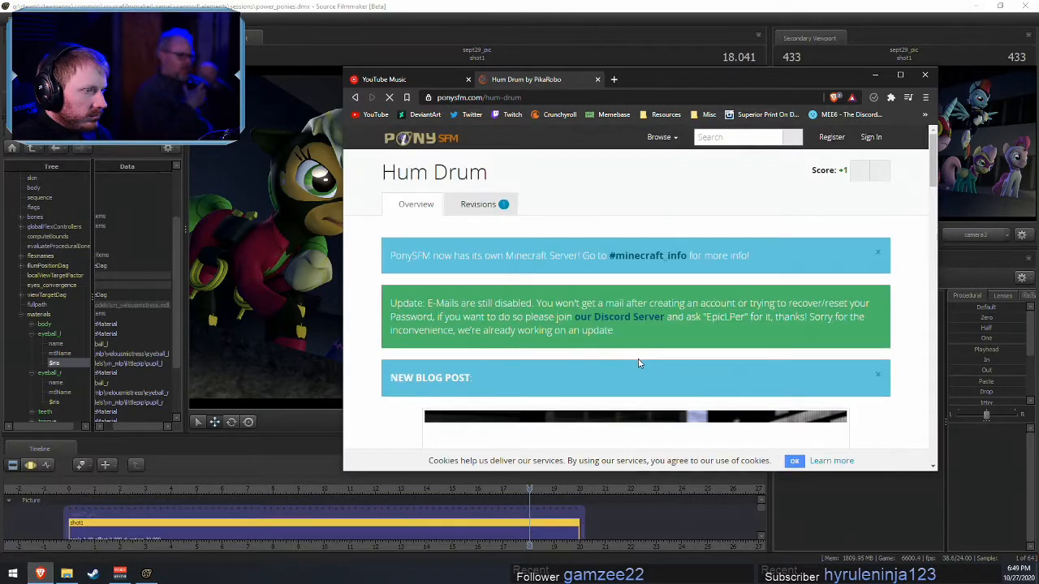
scroll(649, 366, down, 3)
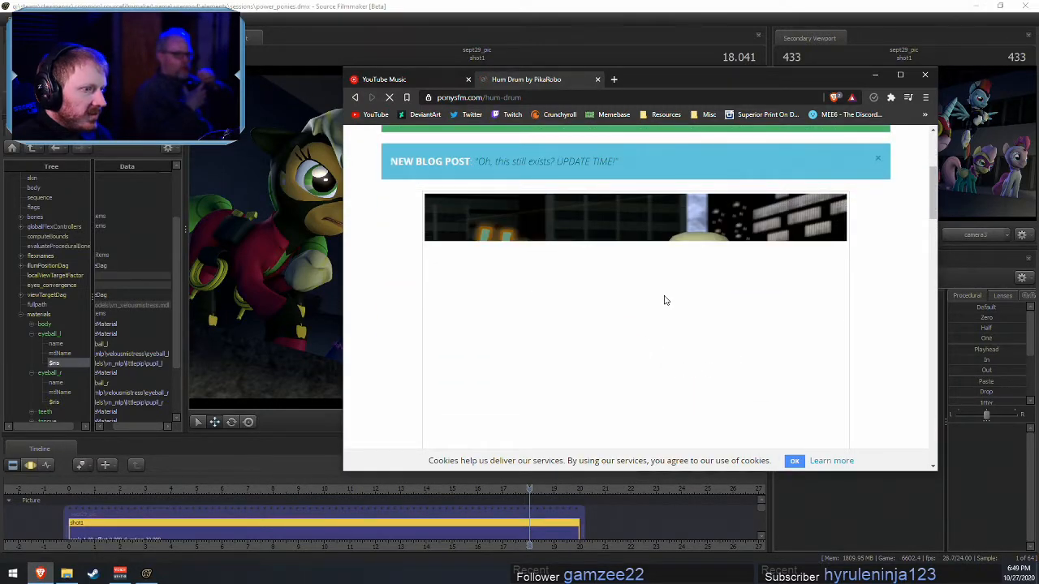
scroll(885, 365, down, 6)
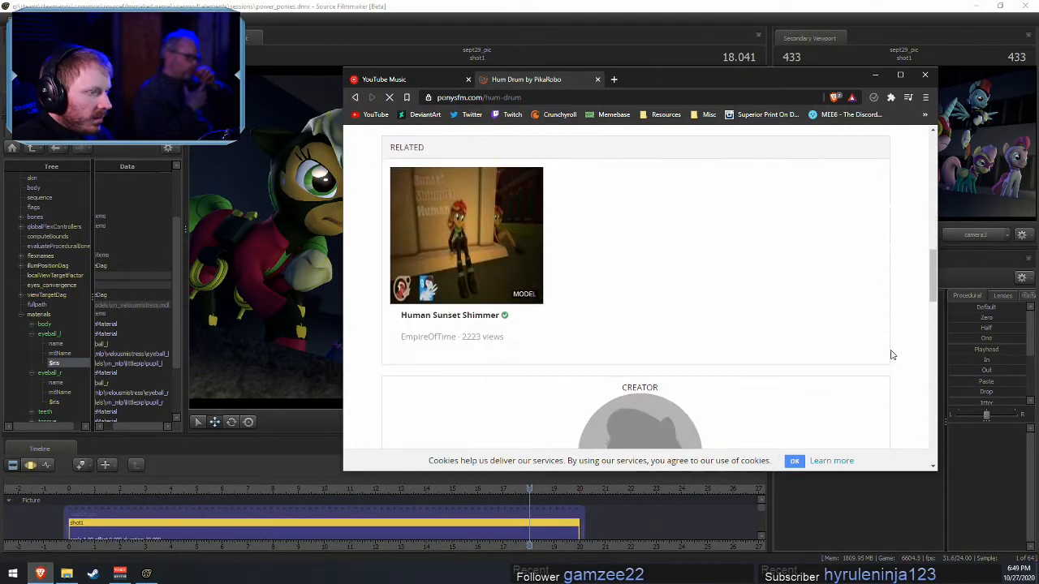
scroll(844, 335, up, 12)
scroll(396, 144, down, 3)
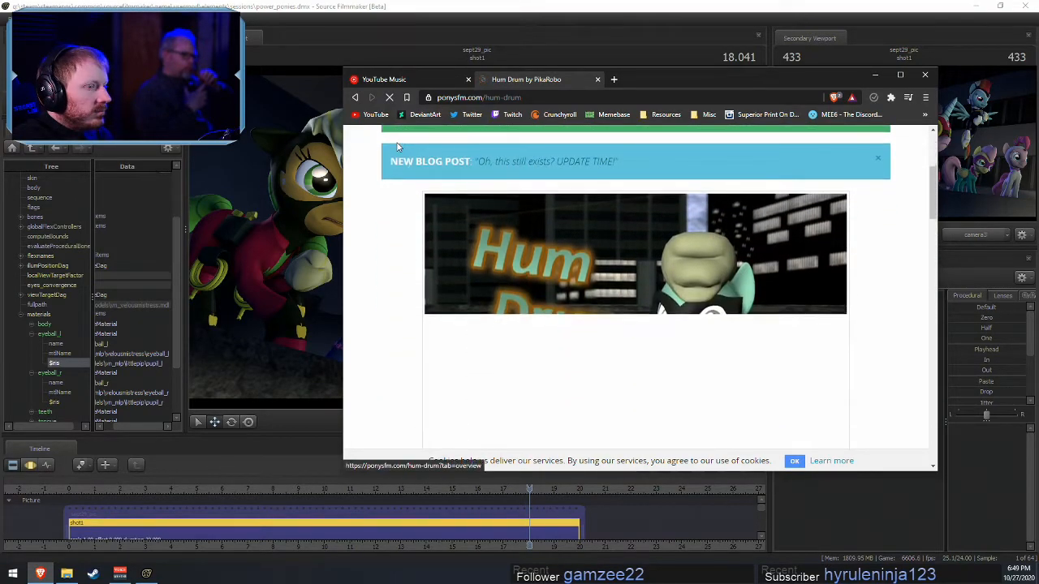
scroll(393, 139, up, 1)
- Look through the other Humdrum search results for a usable model
scroll(519, 259, down, 1)
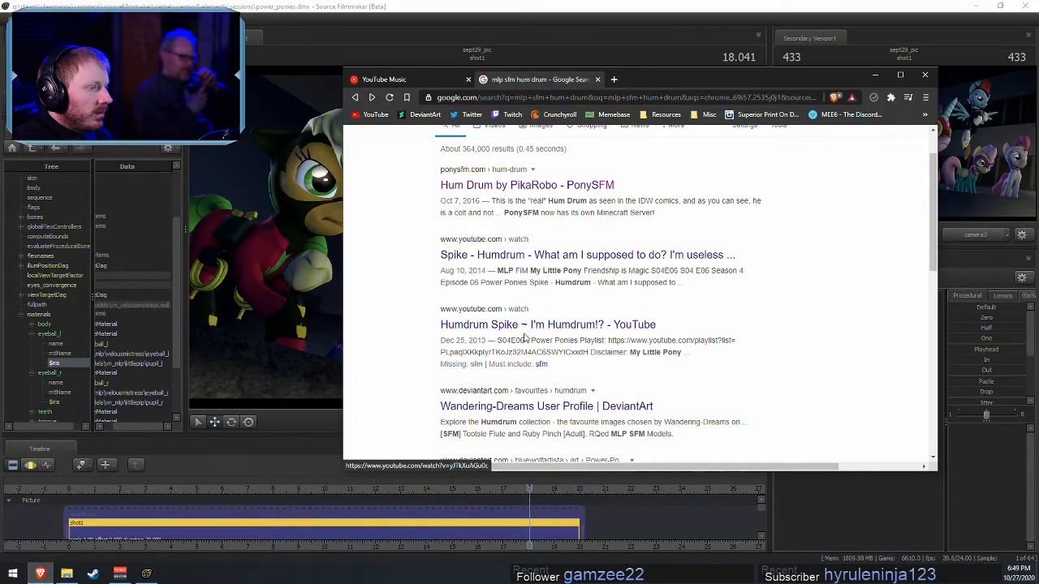
scroll(522, 333, down, 2)
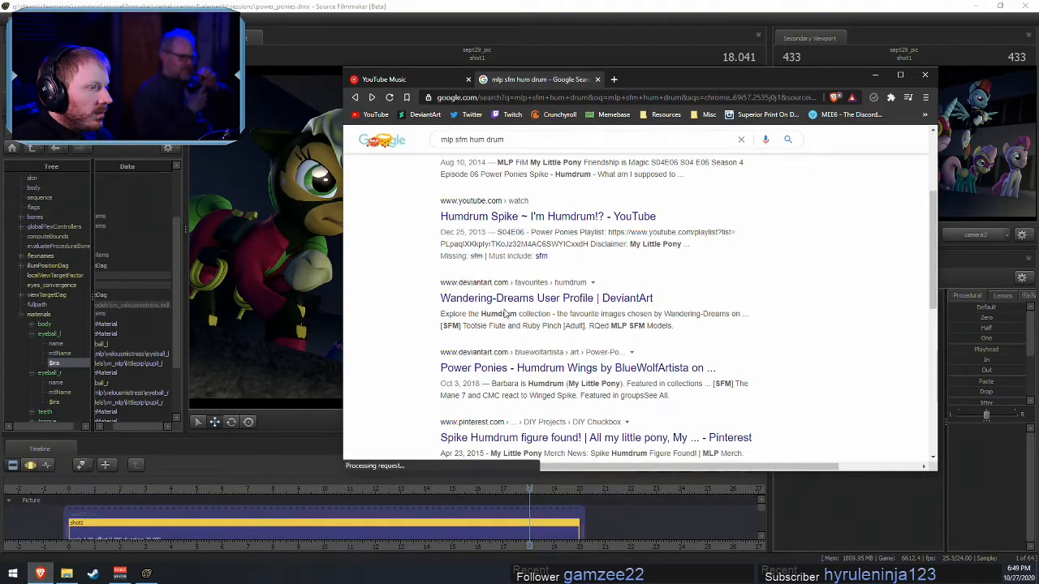
scroll(575, 336, up, 2)
scroll(575, 335, down, 2)
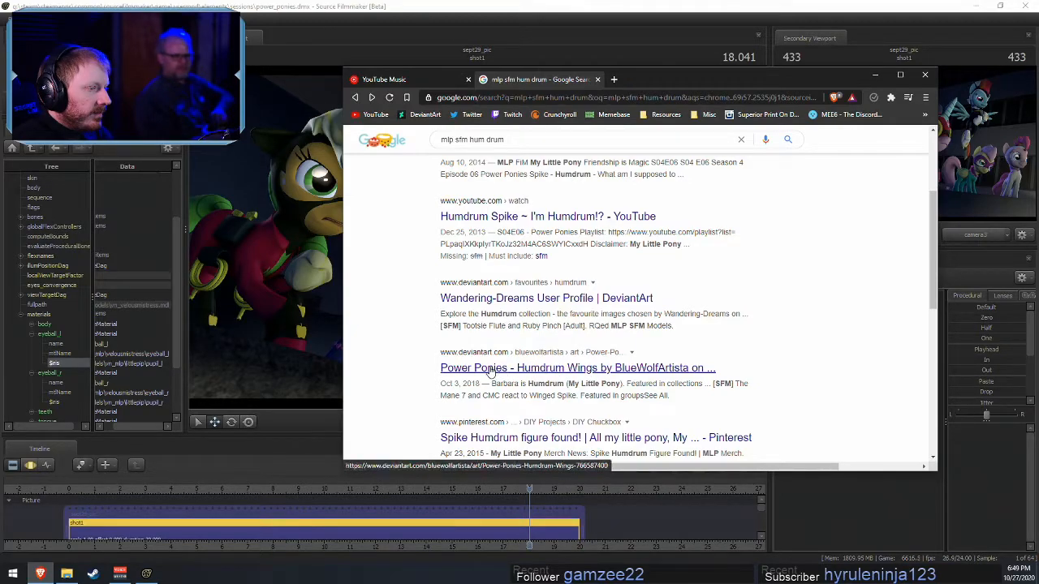
scroll(491, 371, up, 3)
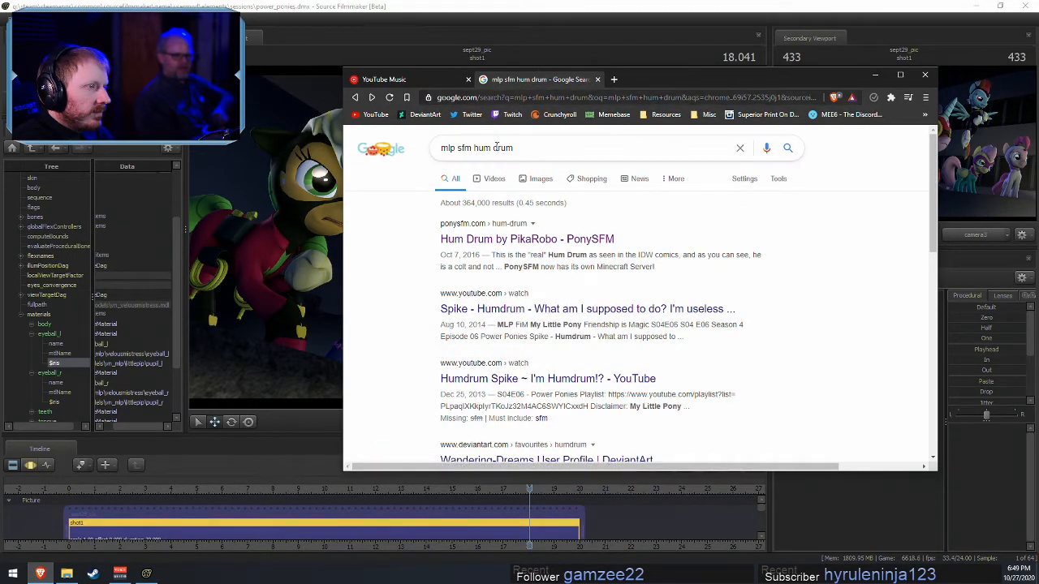
- Search the web for "ponysfm deviant" and open PonySFM's DeviantArt page
click(589, 100)
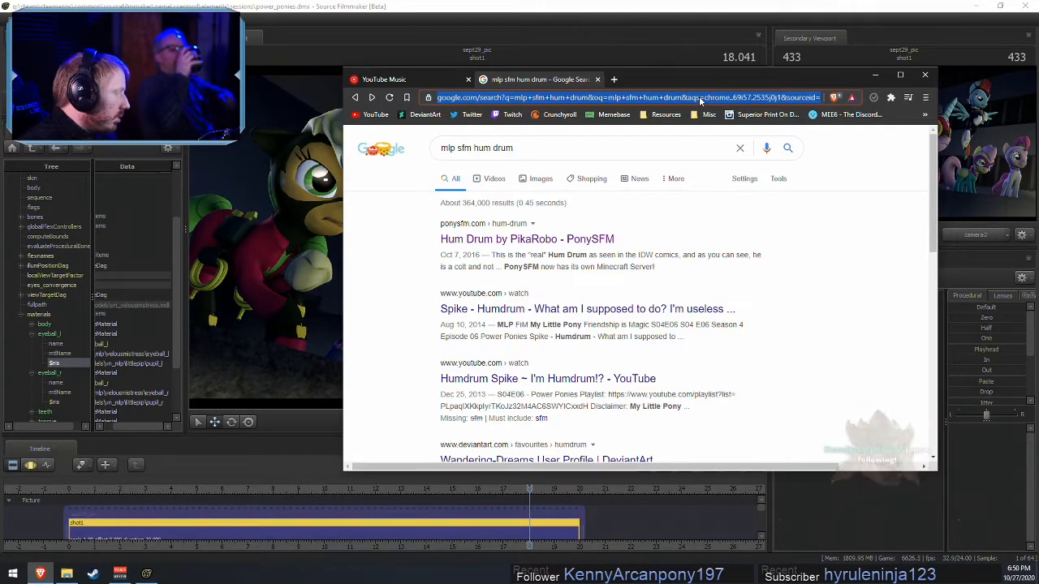
text(ponysfm devi)
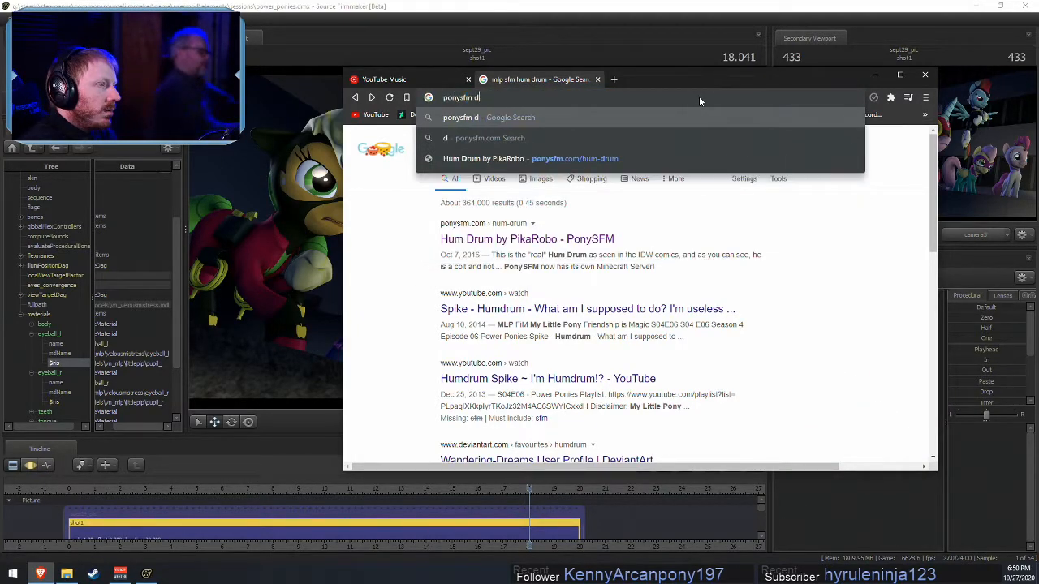
text(ant)
key(Return)
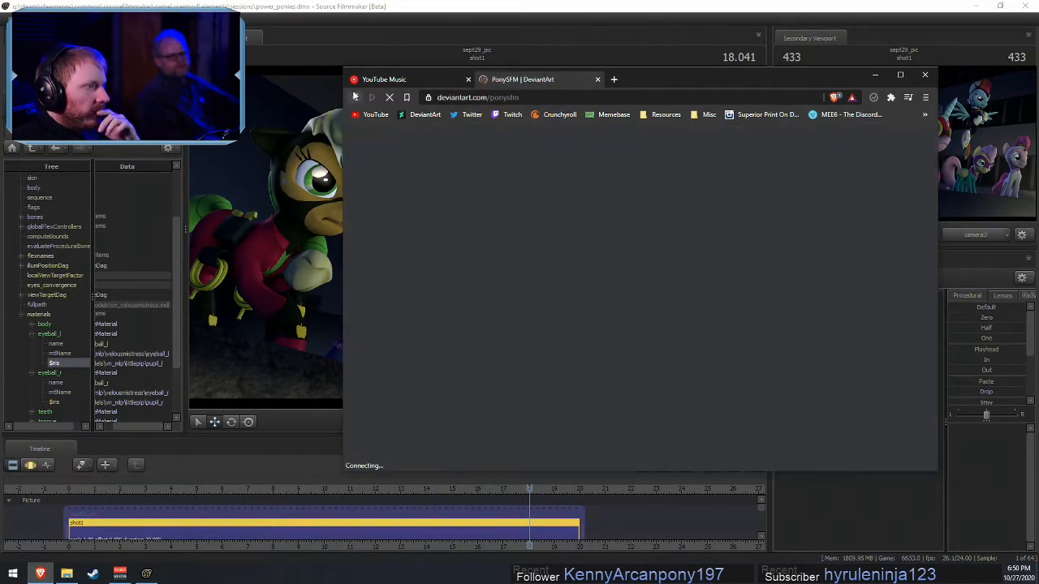
- Return to the search results, open the SFM-Ponies DeviantArt group's SFM Resource gallery folder, and maximize the browser window
click(356, 97)
click(509, 348)
scroll(637, 302, down, 5)
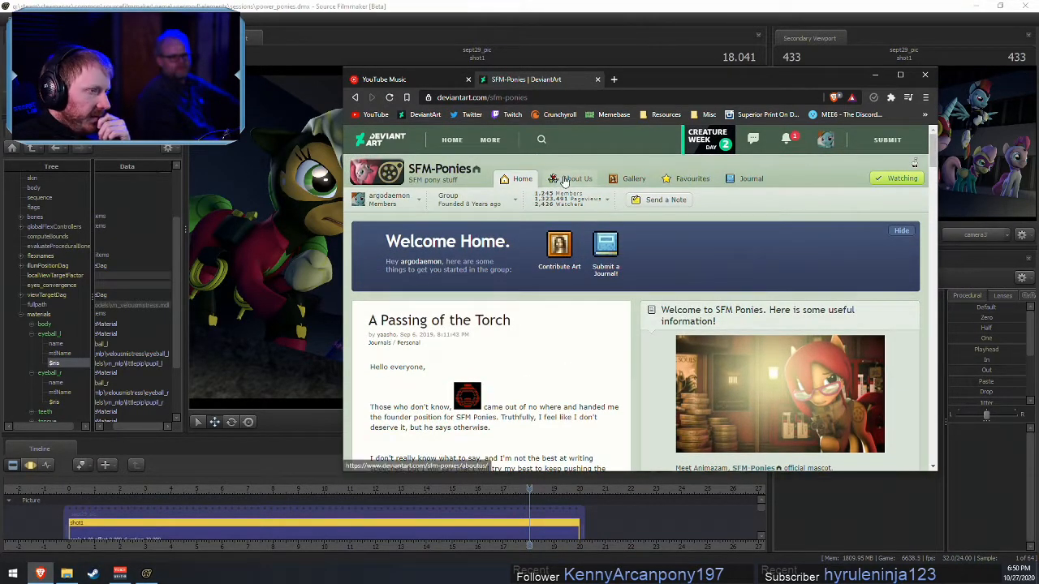
click(632, 179)
click(386, 364)
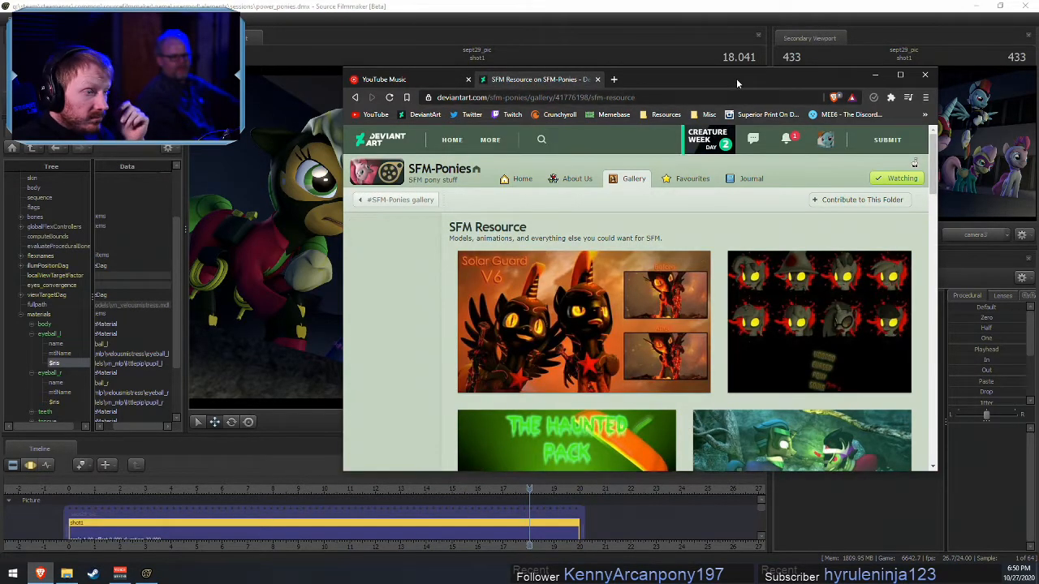
double_click(736, 78)
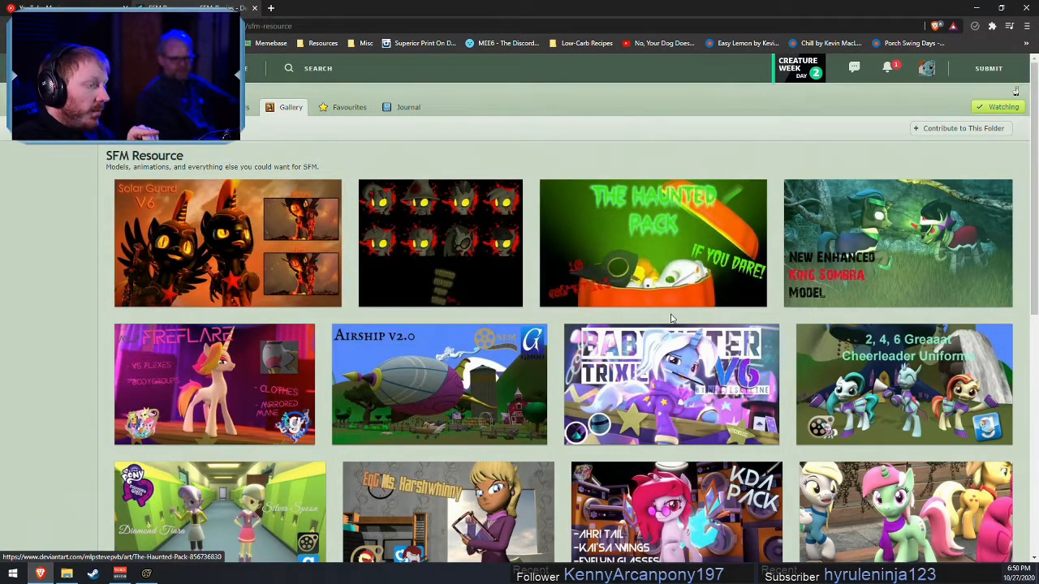
- Look through the model thumbnails in the SFM Resource gallery for a Humdrum model
scroll(693, 467, down, 4)
scroll(682, 446, up, 2)
scroll(659, 418, down, 7)
scroll(659, 418, down, 1)
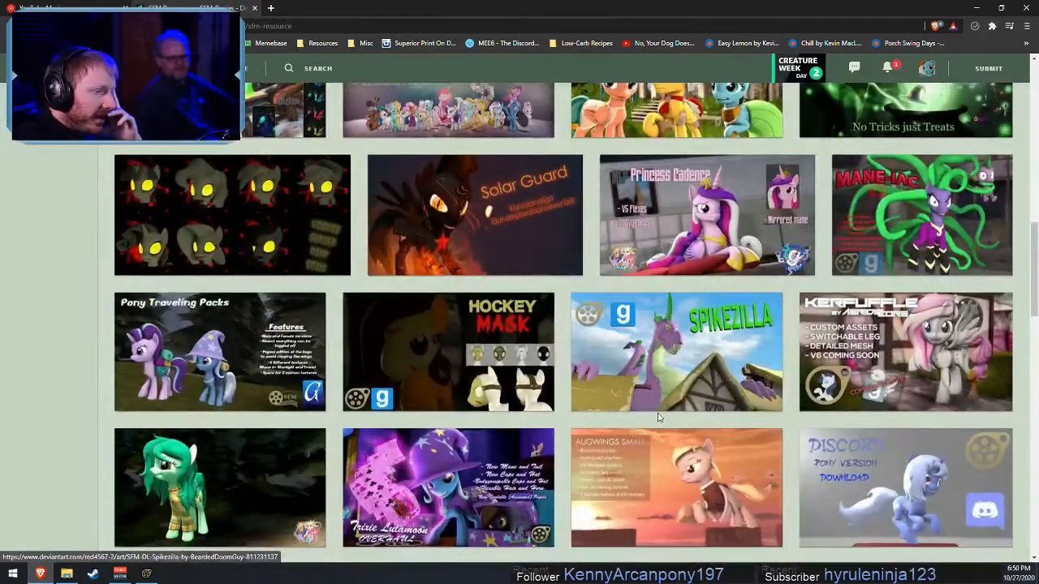
scroll(658, 417, down, 5)
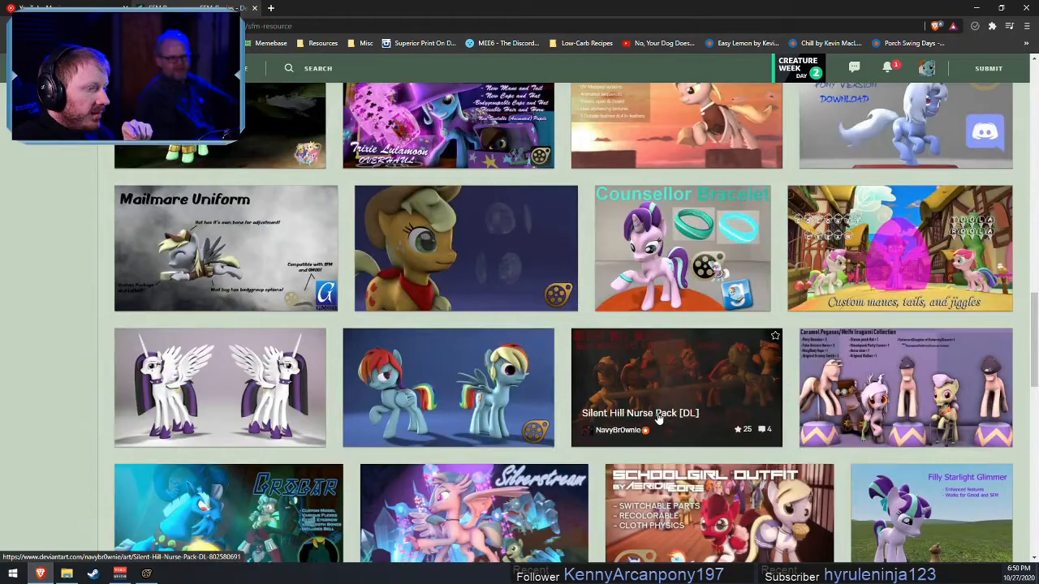
scroll(659, 418, down, 2)
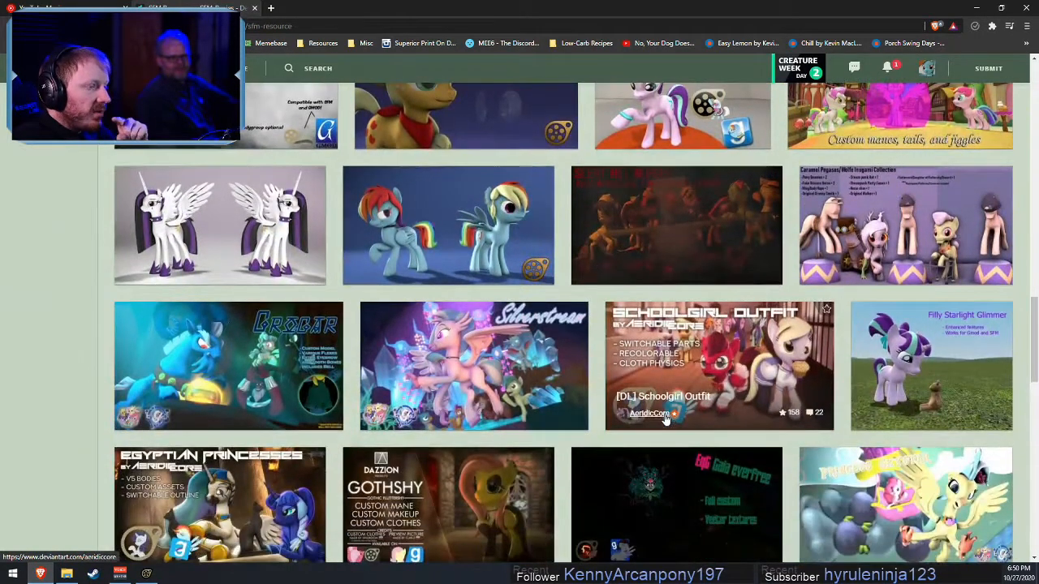
scroll(665, 418, down, 8)
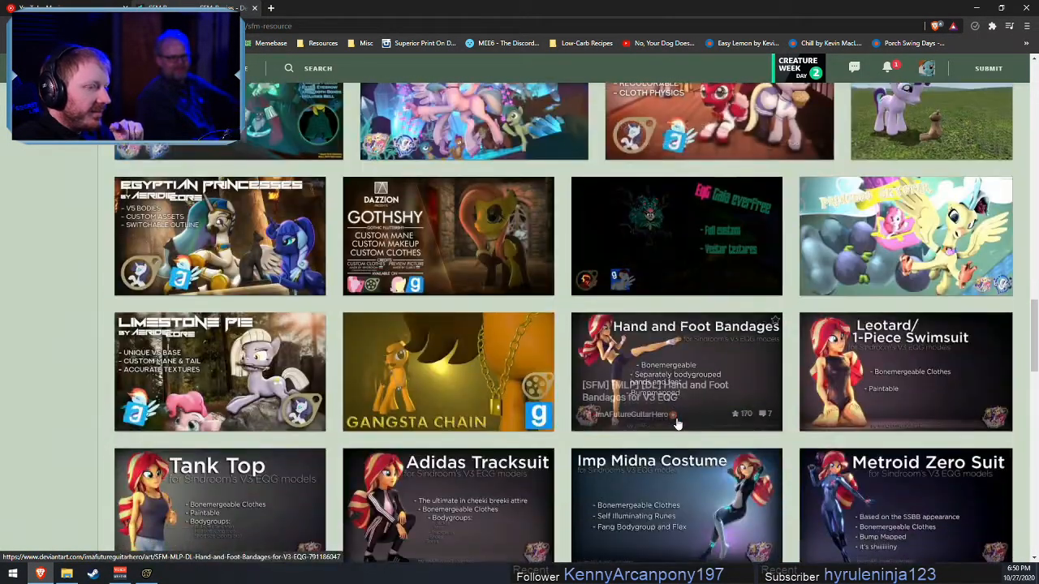
scroll(680, 425, down, 3)
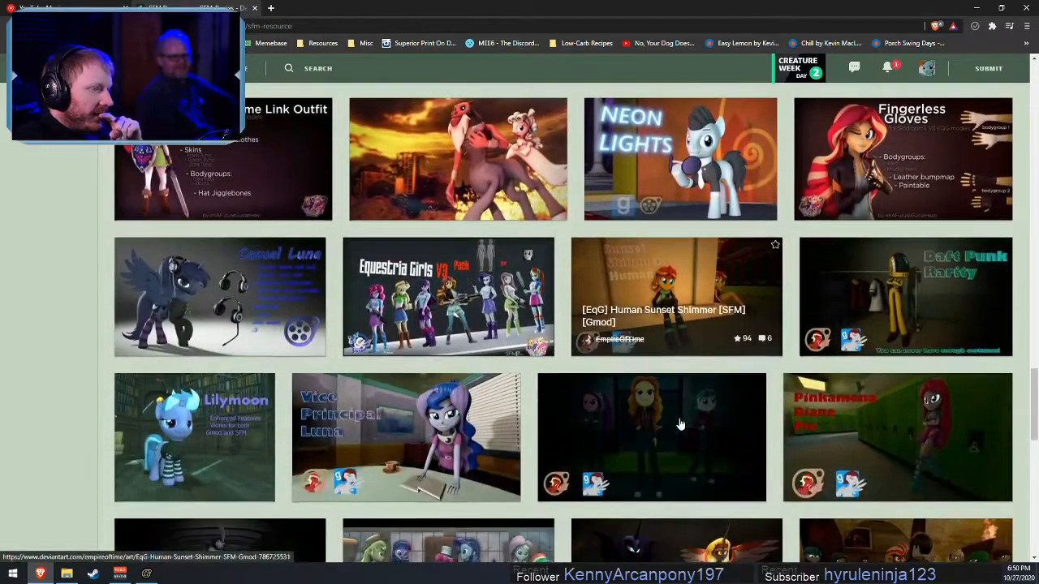
scroll(680, 425, up, 2)
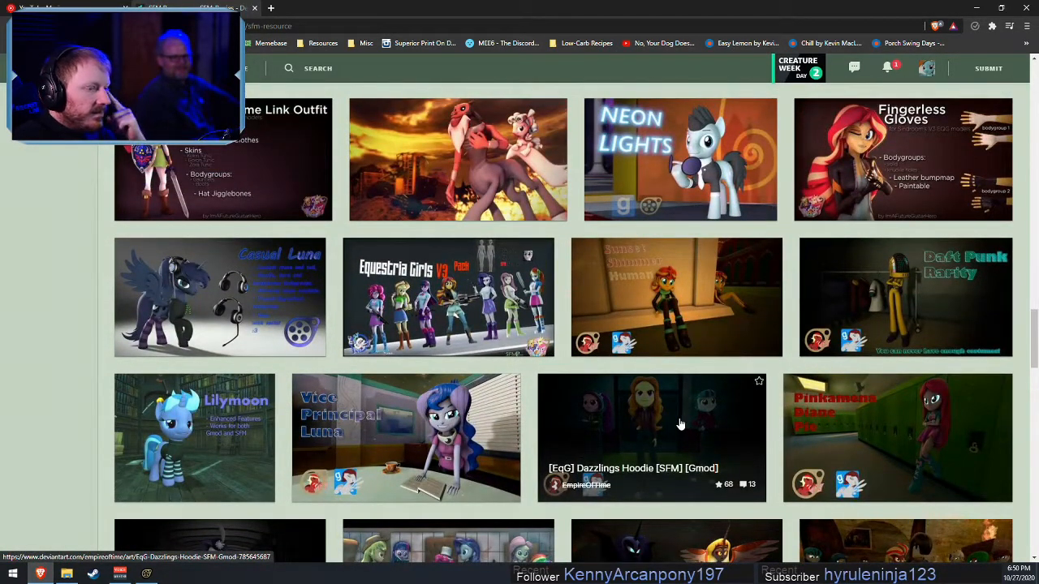
scroll(680, 425, down, 4)
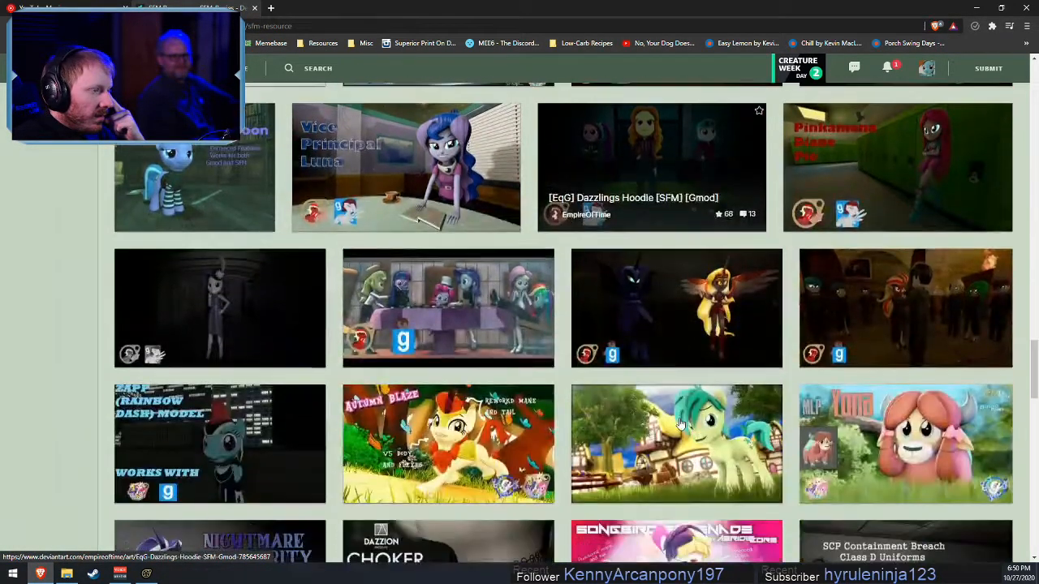
scroll(680, 425, down, 4)
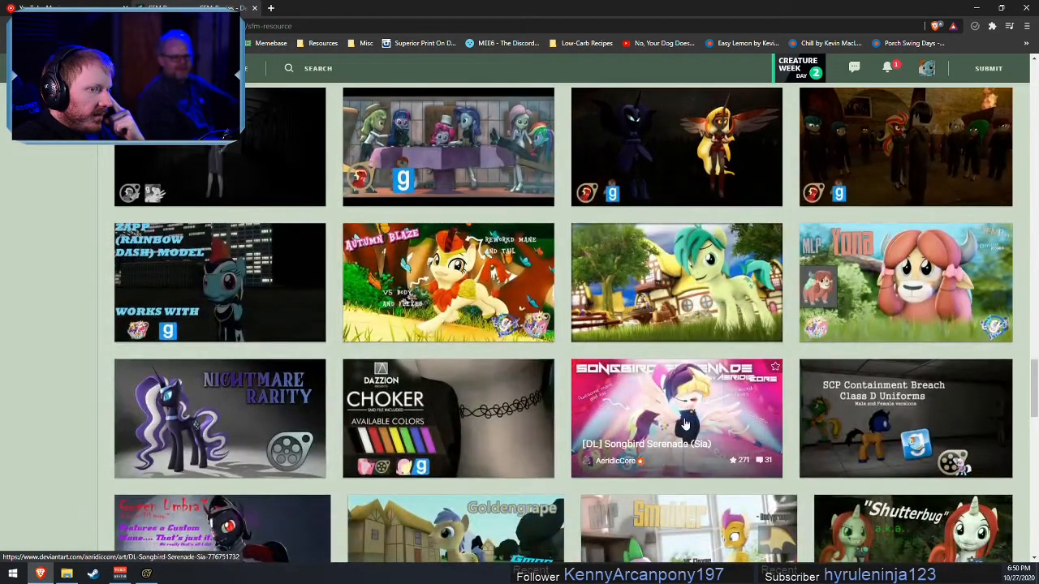
scroll(684, 423, down, 1)
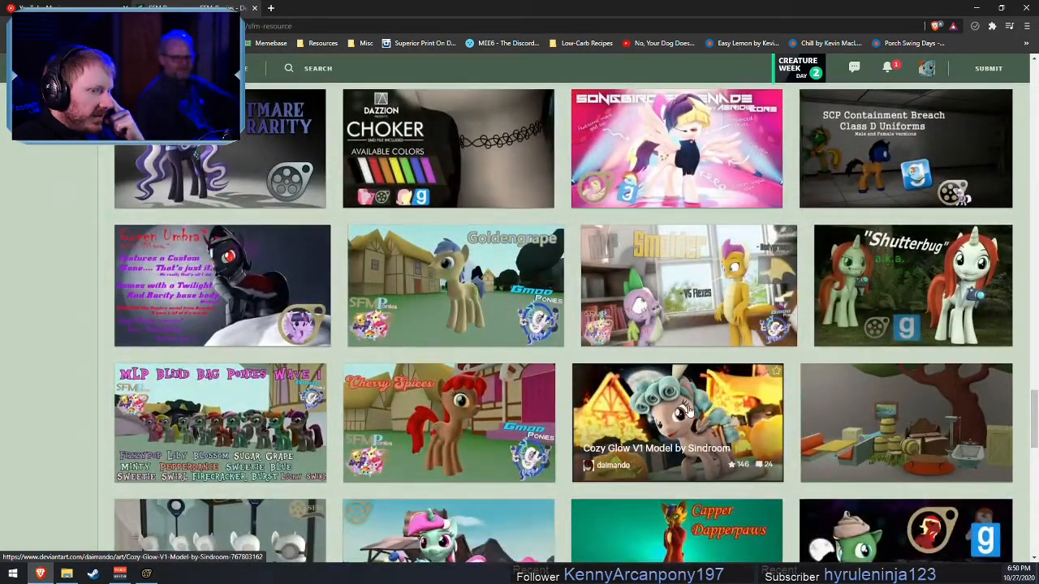
scroll(690, 416, down, 1)
scroll(690, 410, down, 5)
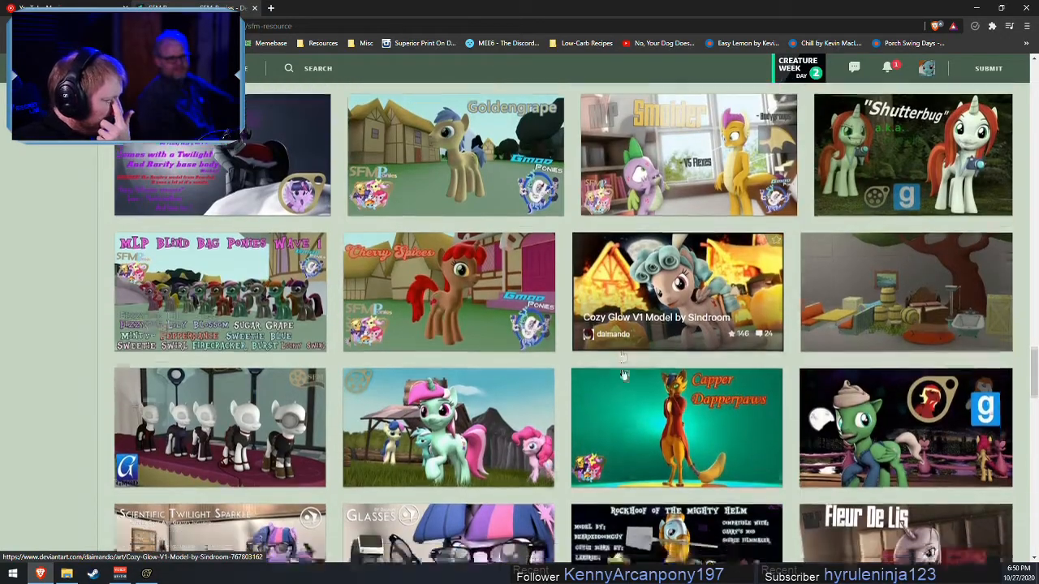
scroll(627, 369, down, 2)
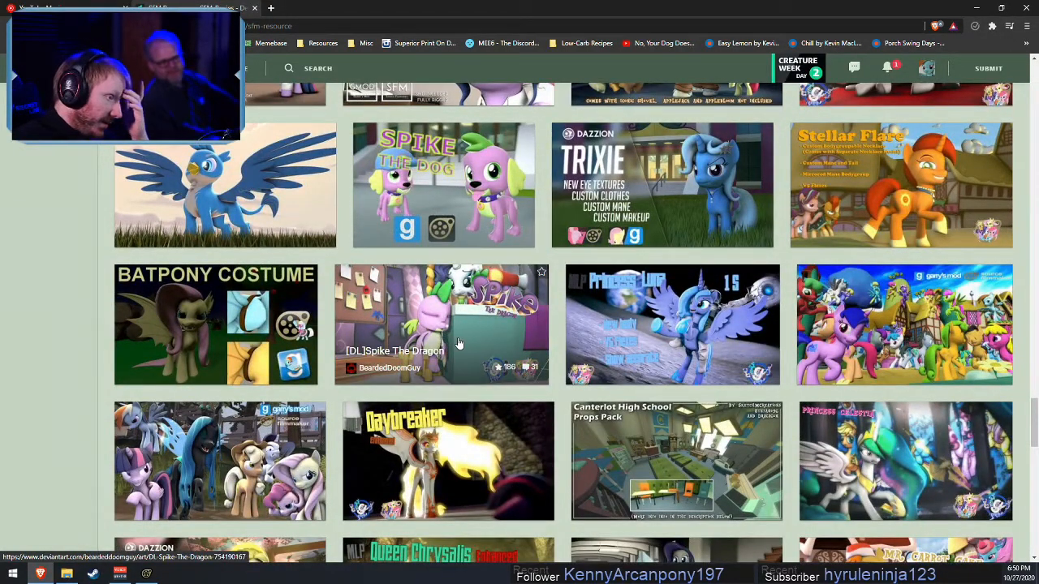
scroll(465, 343, down, 9)
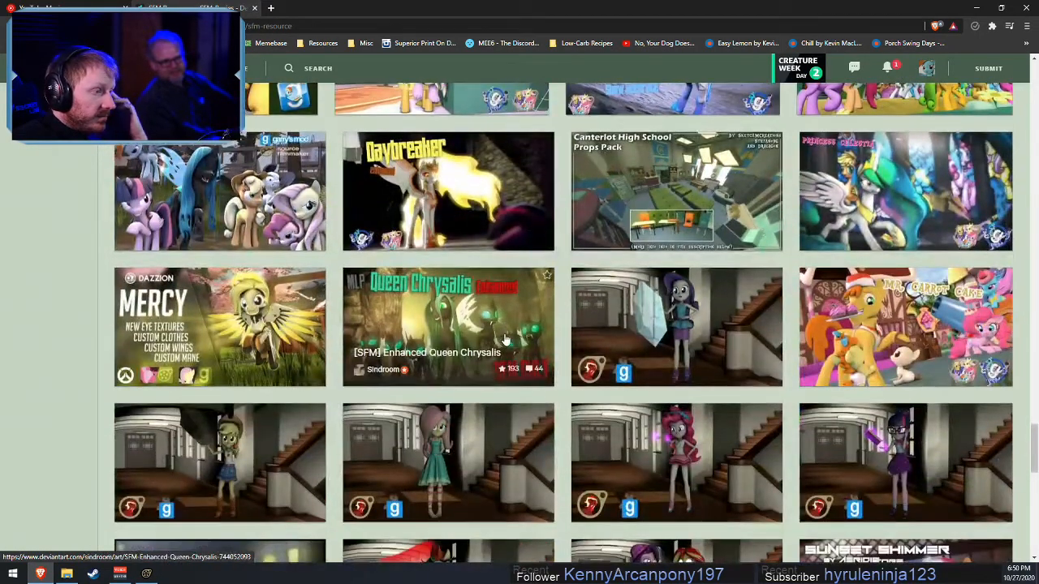
scroll(507, 340, down, 3)
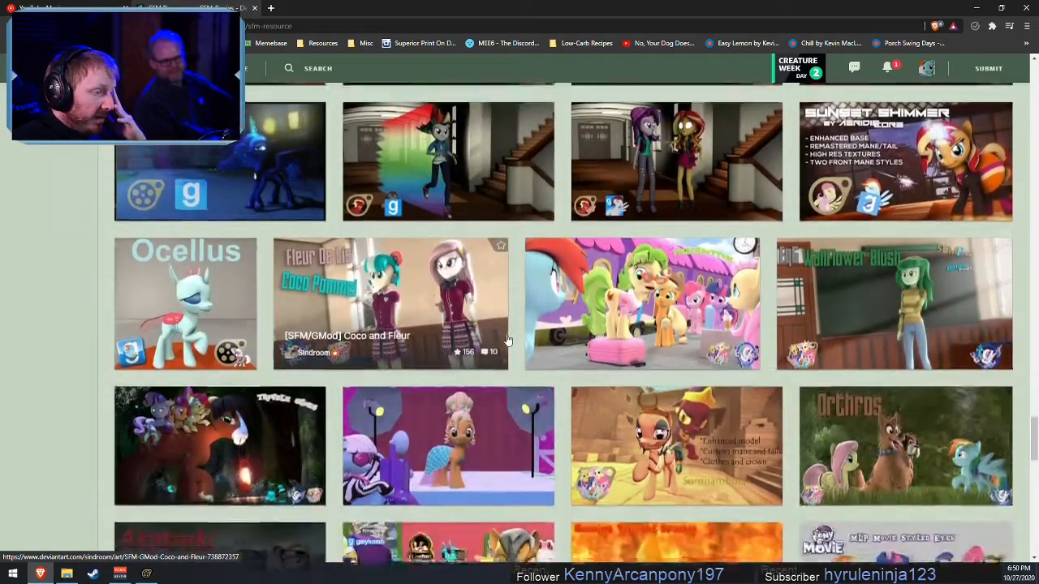
scroll(598, 359, down, 2)
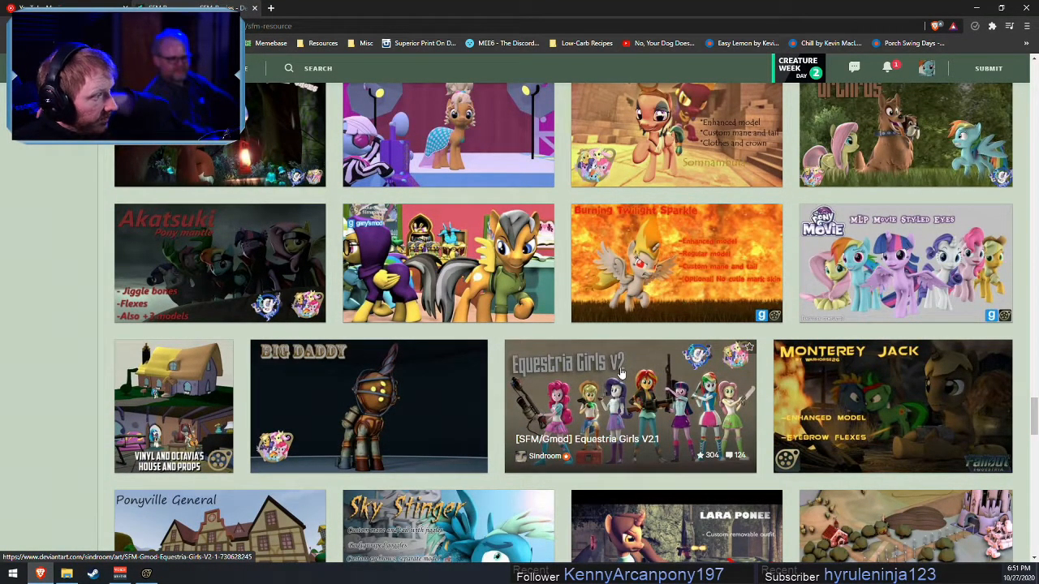
scroll(641, 401, down, 5)
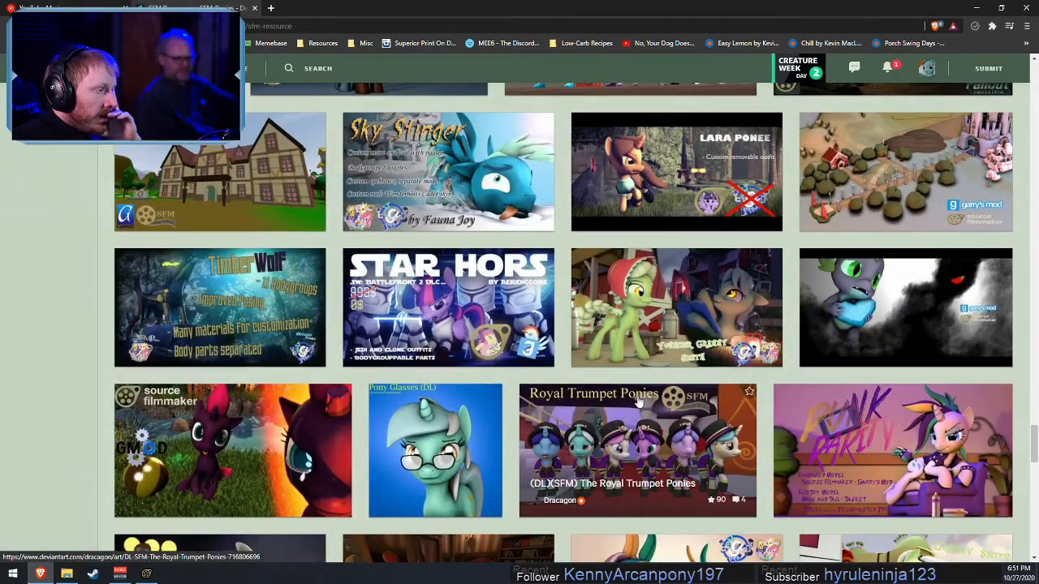
scroll(637, 402, down, 5)
scroll(638, 402, up, 9)
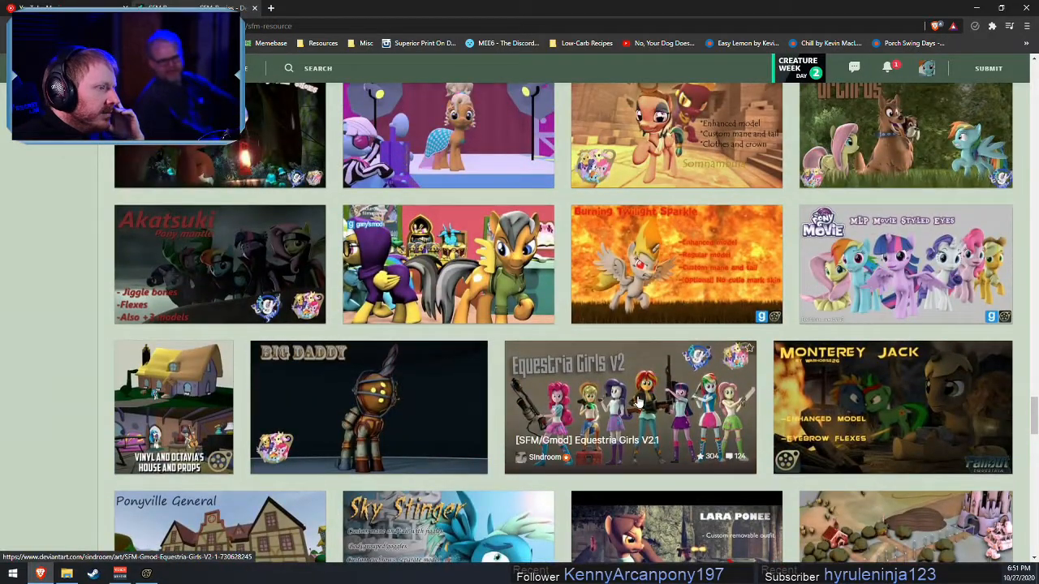
scroll(637, 402, up, 3)
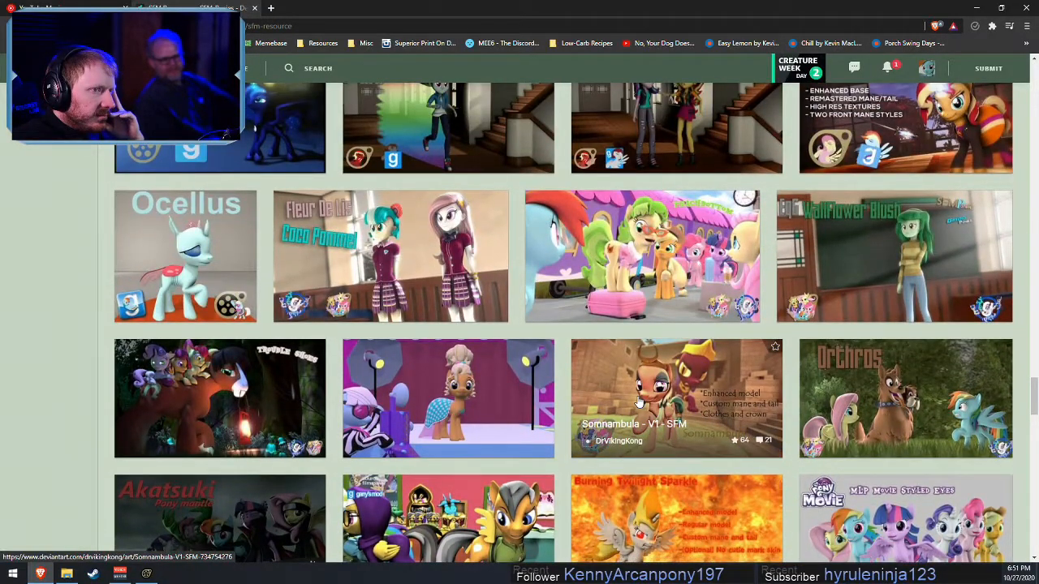
scroll(638, 402, up, 3)
scroll(636, 404, down, 8)
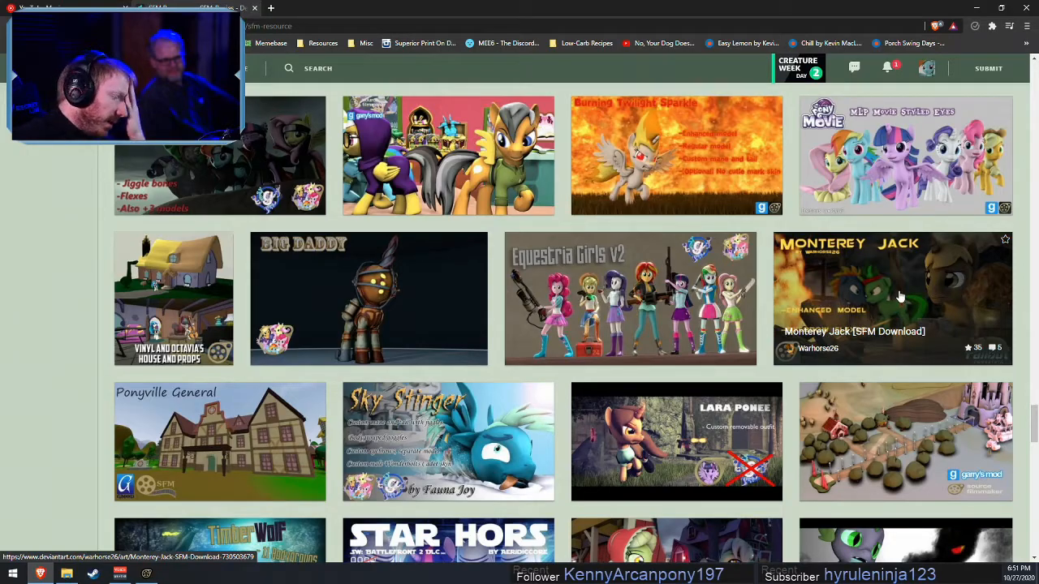
scroll(881, 292, down, 7)
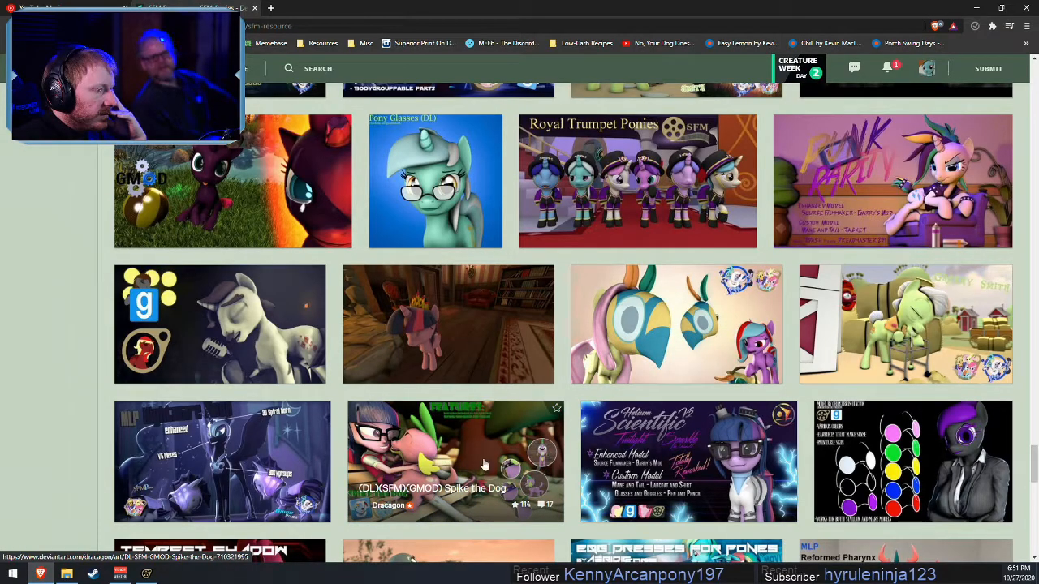
scroll(382, 333, up, 5)
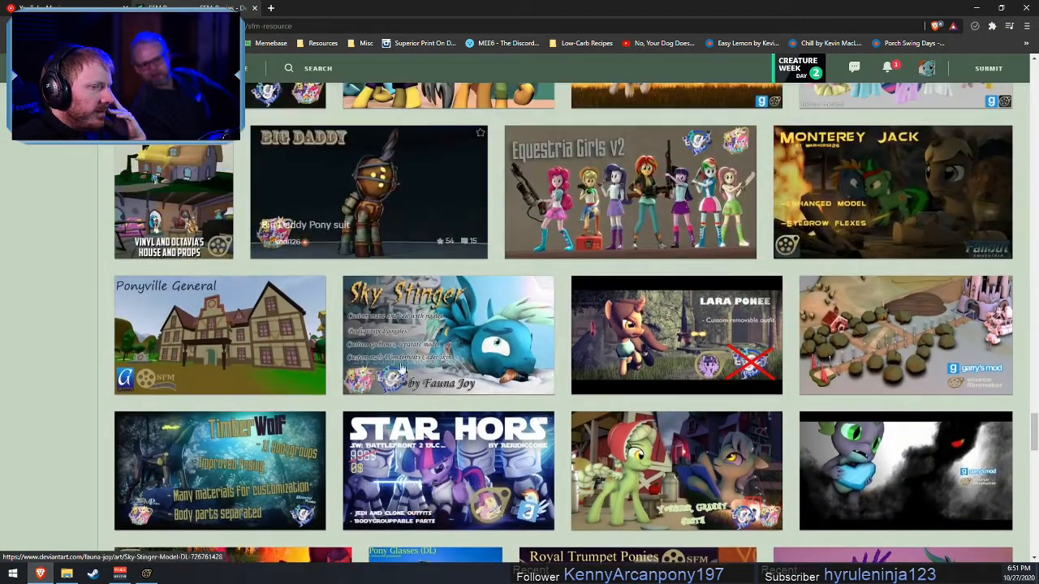
scroll(398, 317, up, 2)
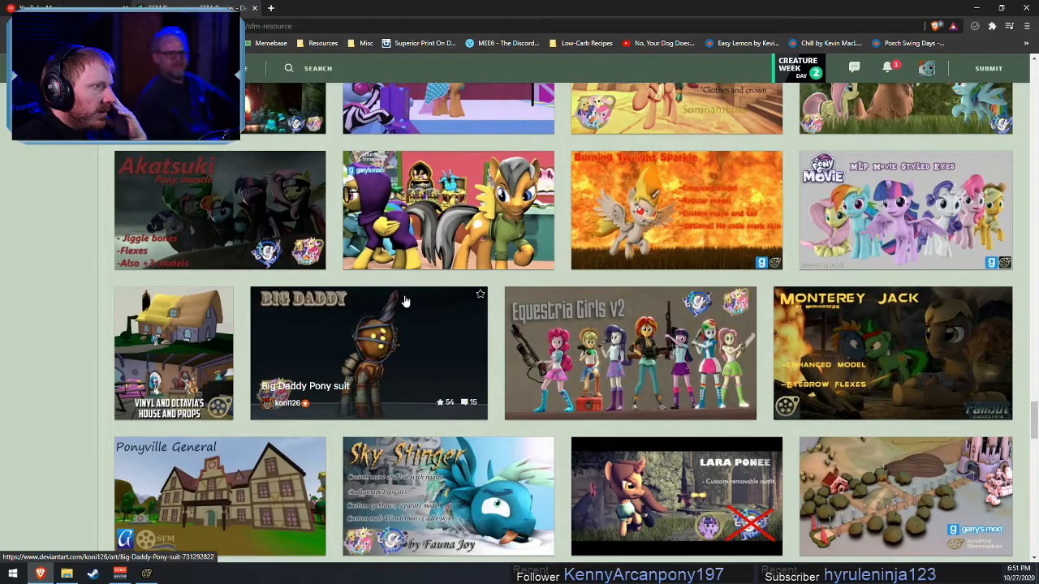
scroll(413, 299, down, 15)
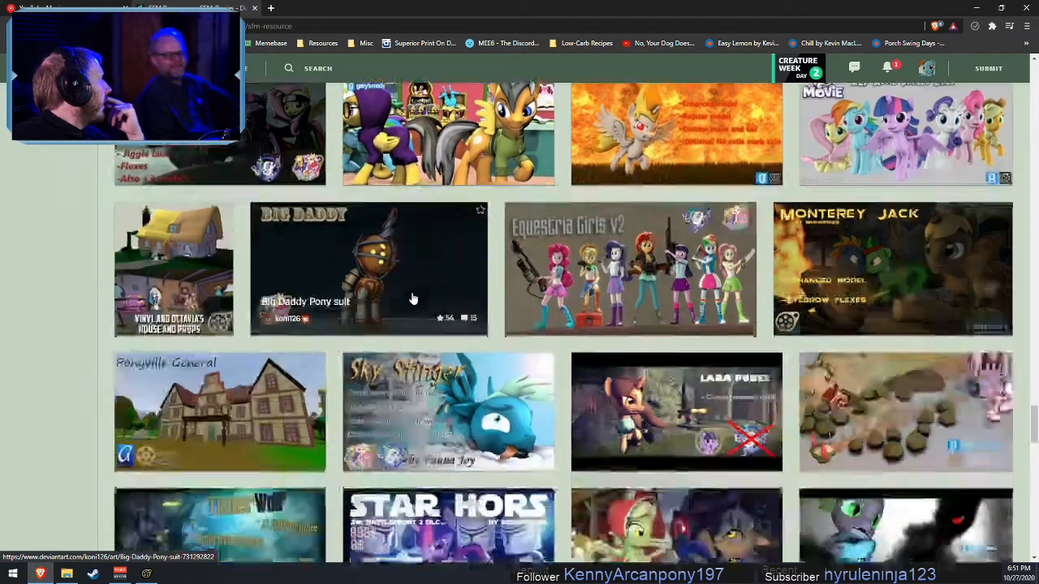
scroll(408, 261, down, 1)
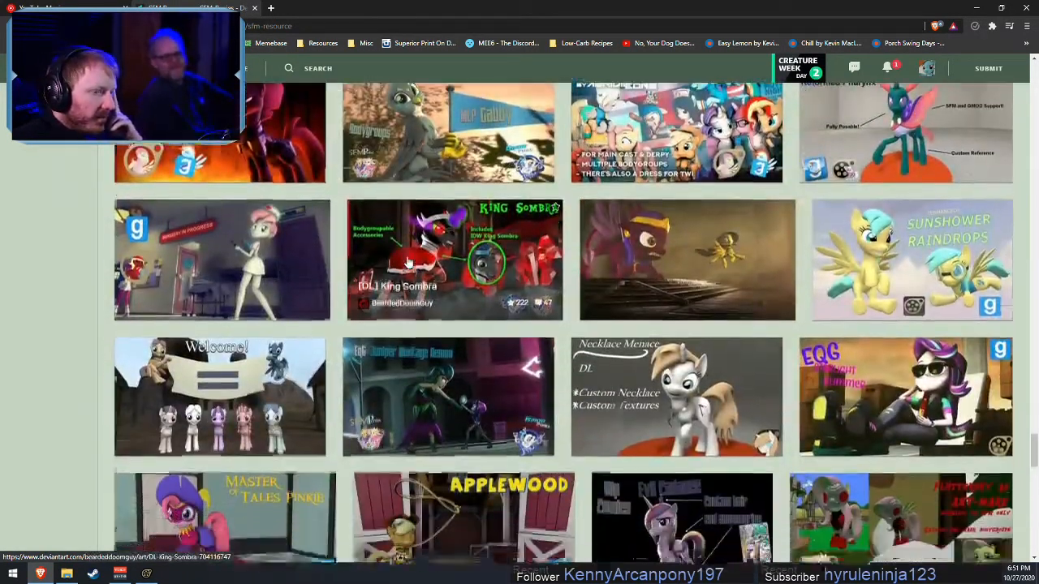
scroll(408, 261, down, 5)
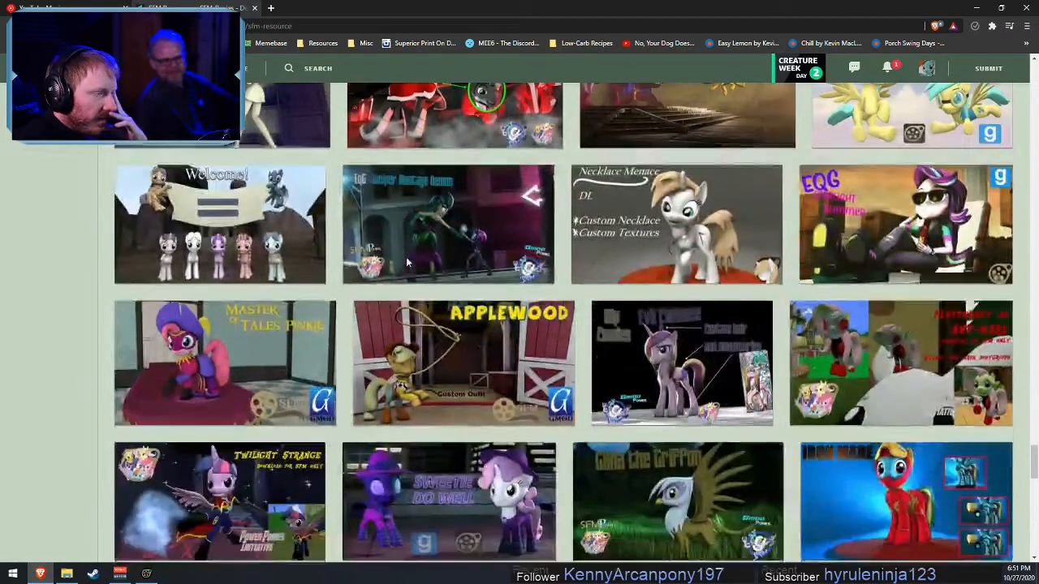
scroll(408, 261, down, 2)
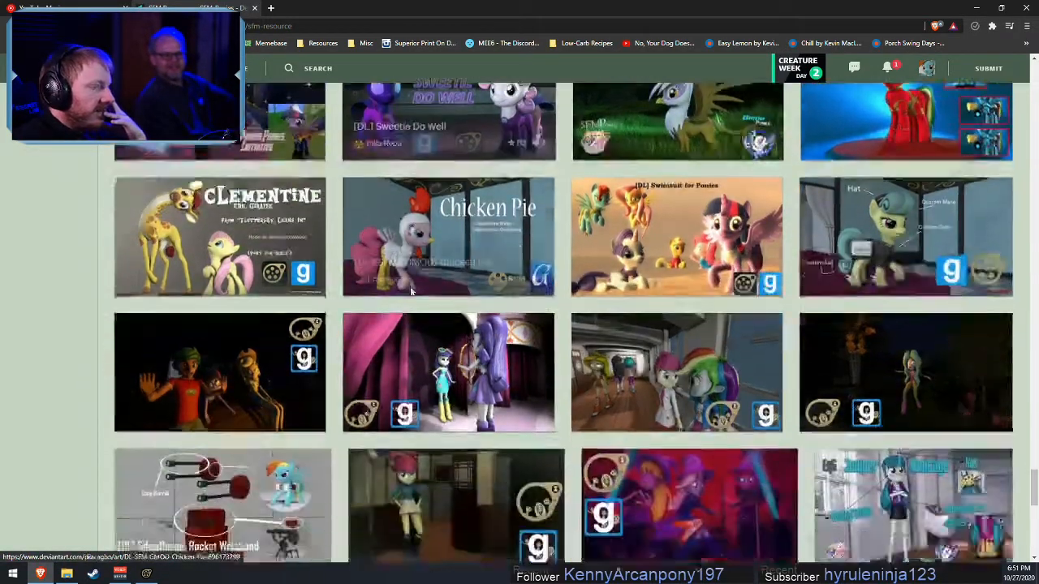
scroll(503, 375, down, 5)
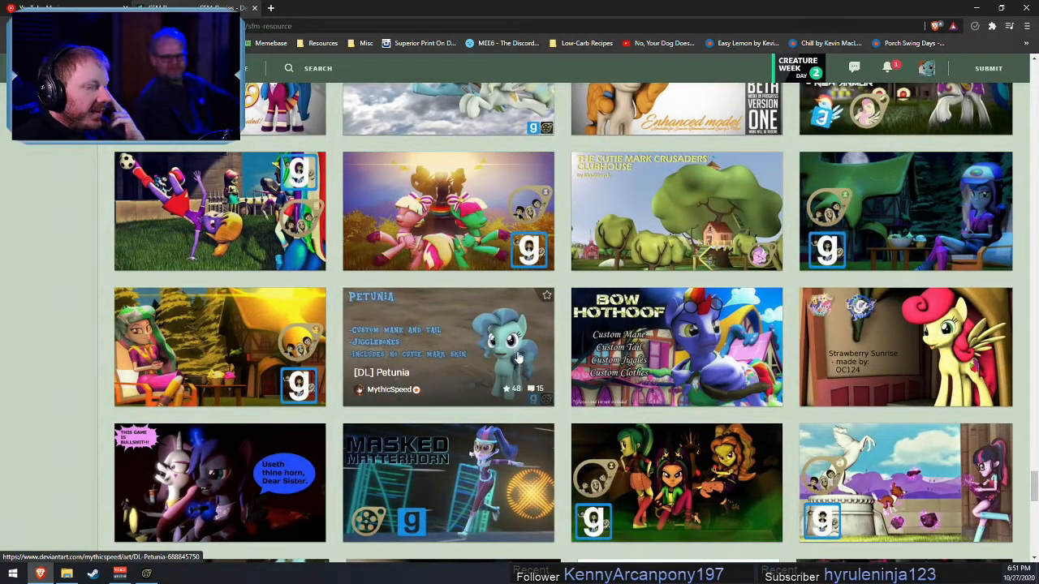
scroll(518, 357, down, 4)
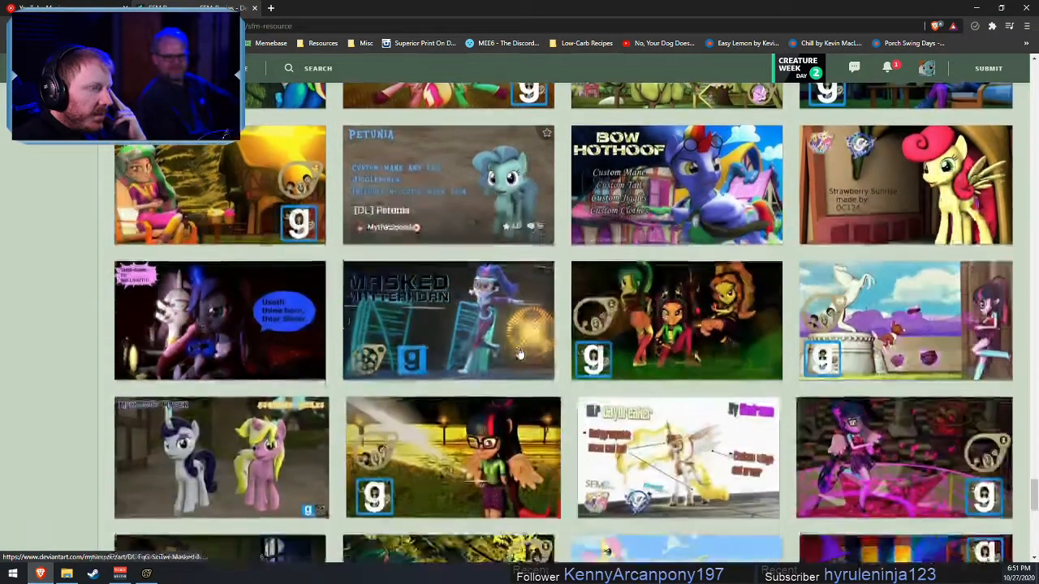
scroll(519, 351, down, 1)
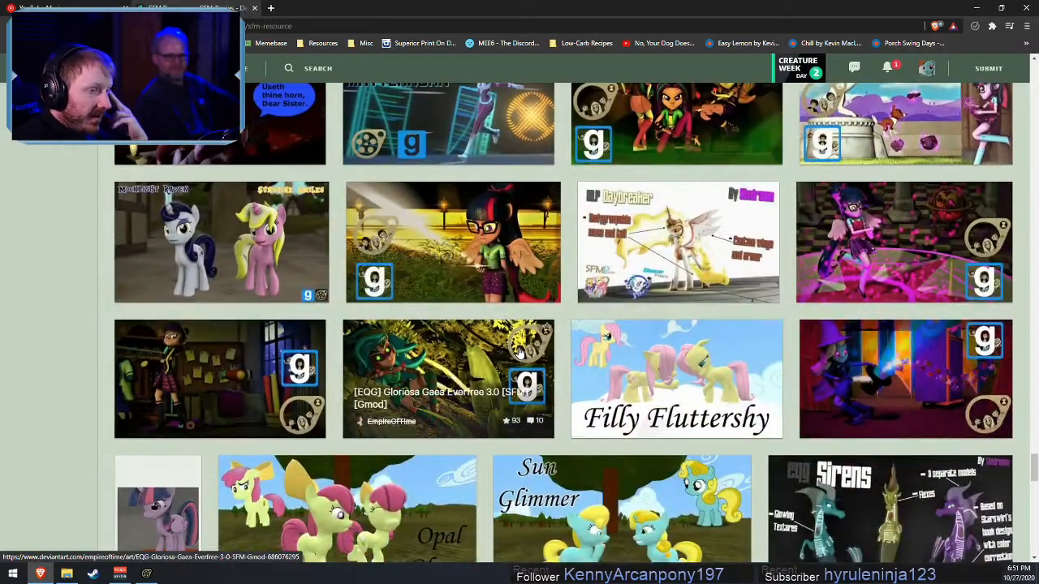
scroll(519, 349, down, 5)
scroll(519, 349, down, 3)
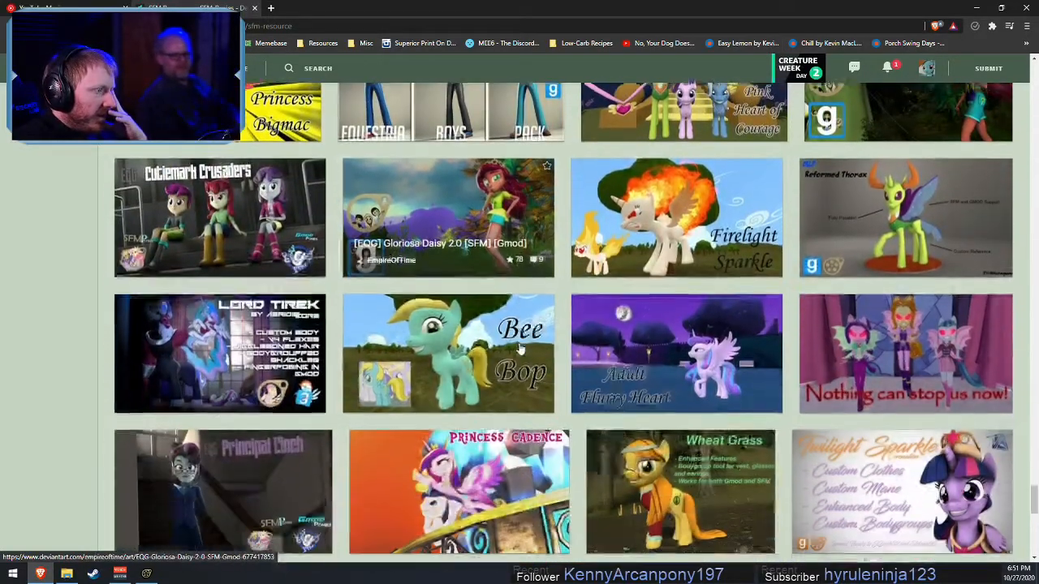
scroll(521, 349, down, 1)
scroll(520, 349, down, 1)
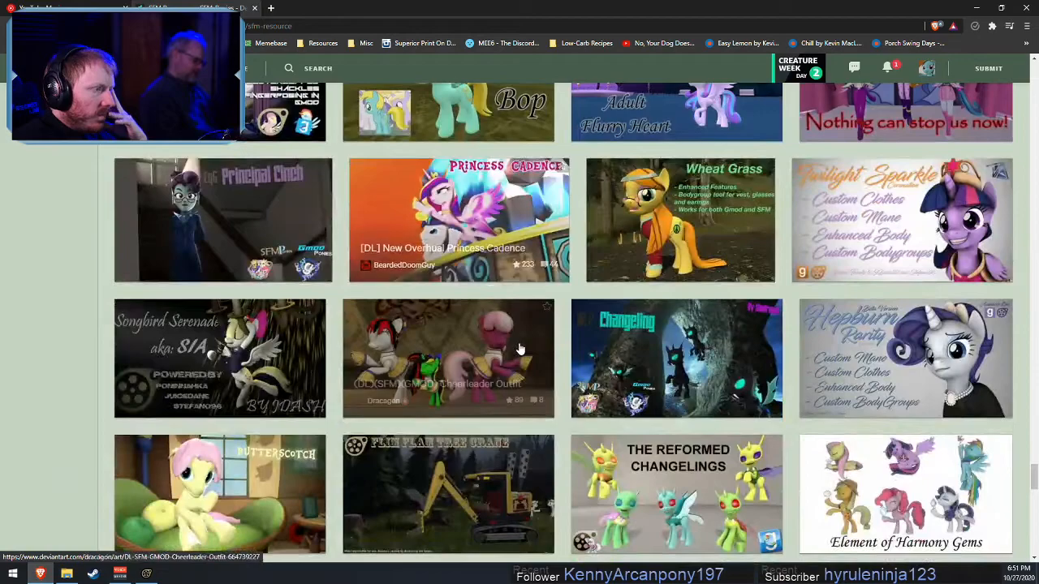
scroll(521, 349, down, 3)
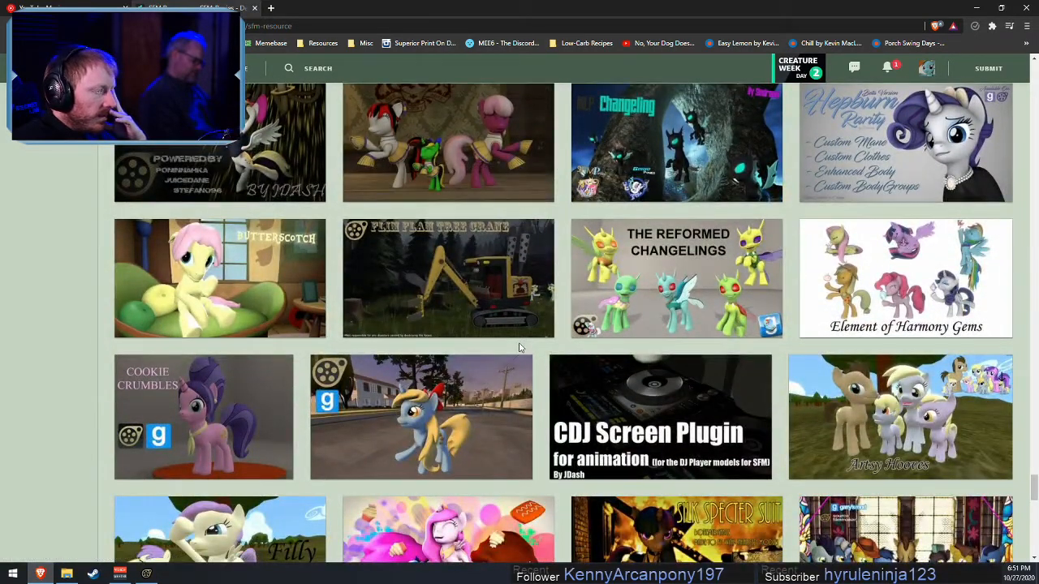
scroll(520, 348, down, 3)
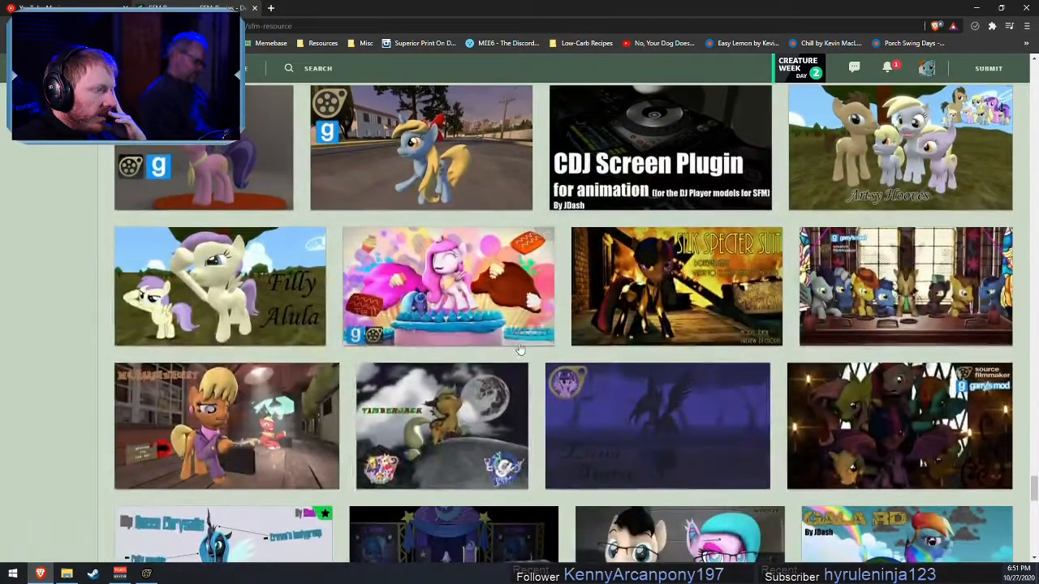
- Look further through the SFM Resource gallery thumbnails for a Humdrum model, as far as the Hum Drum and The Real Power Ponies entries
scroll(504, 347, down, 4)
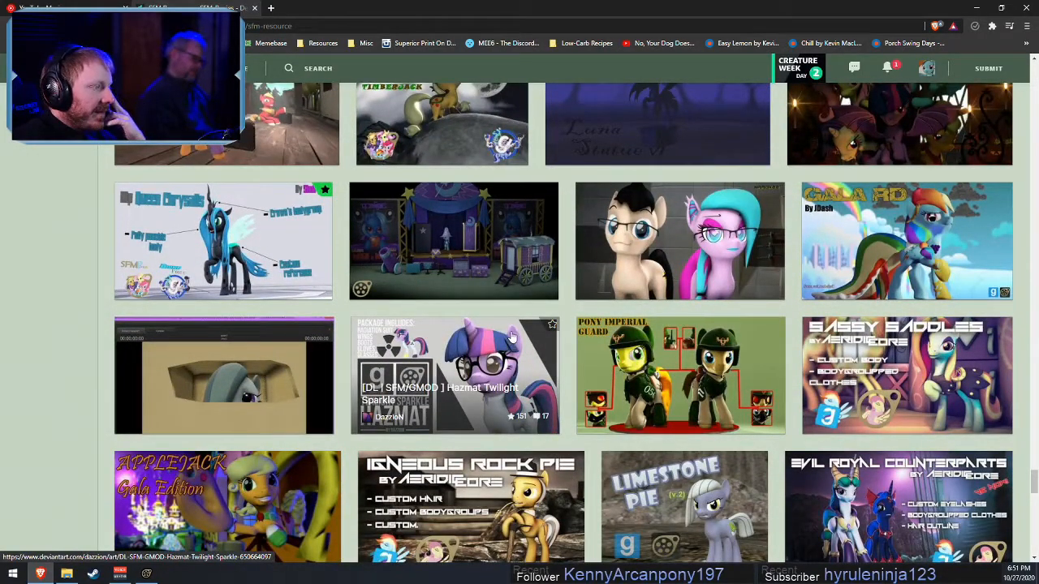
scroll(513, 327, down, 3)
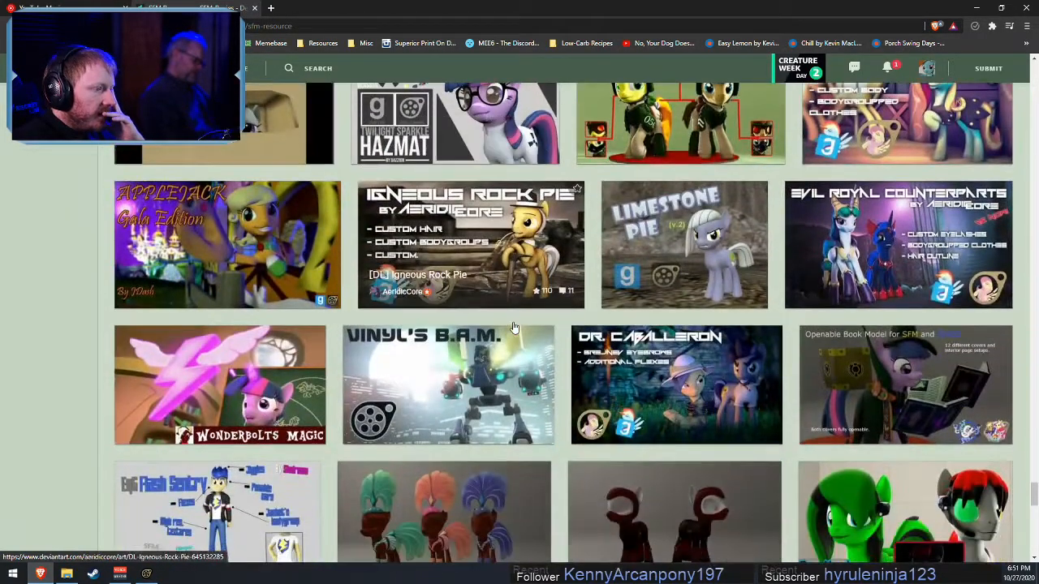
scroll(522, 329, down, 3)
scroll(522, 329, down, 4)
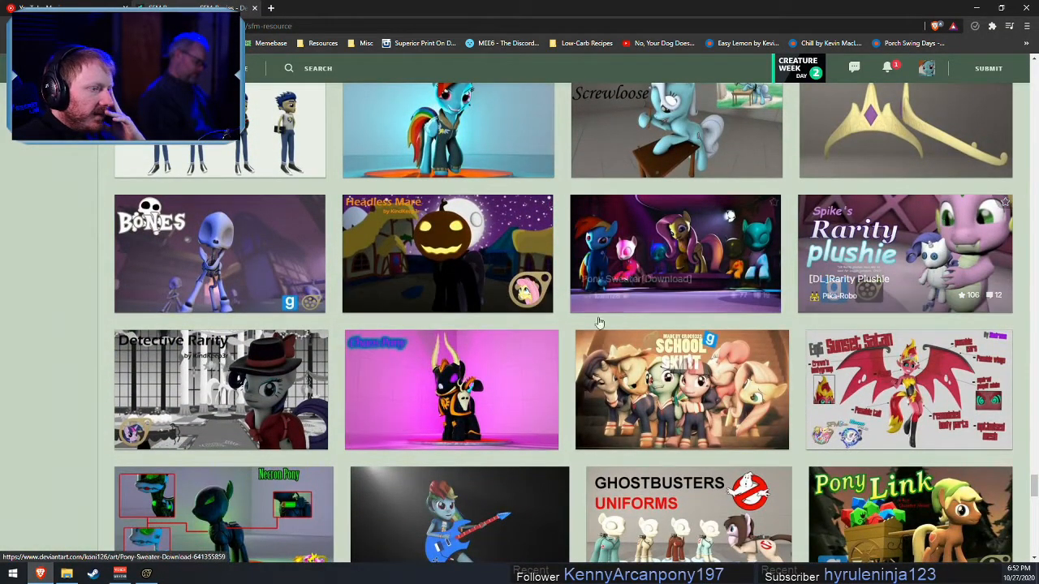
scroll(460, 381, down, 3)
scroll(462, 381, down, 7)
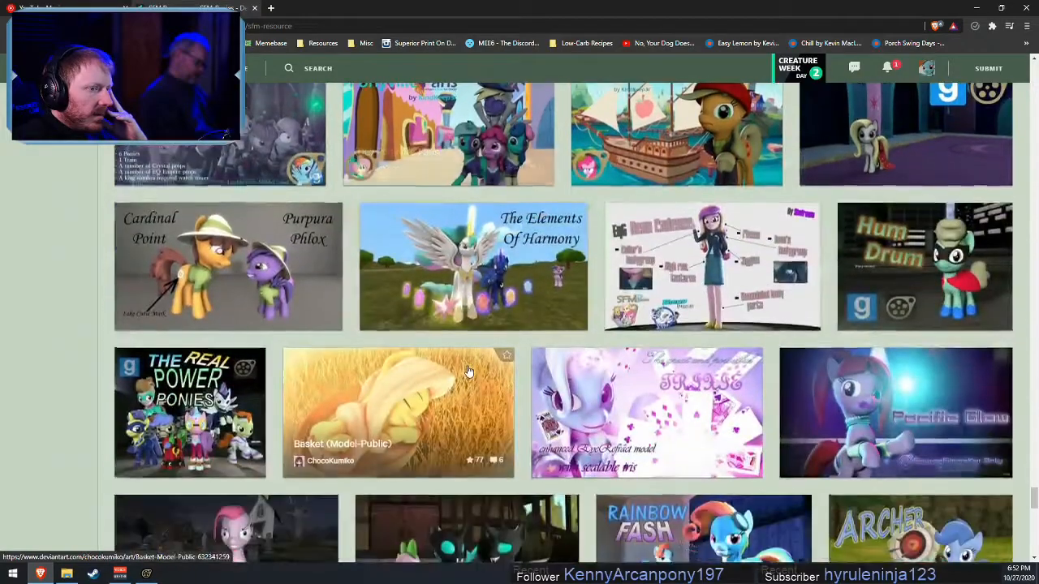
scroll(471, 368, up, 1)
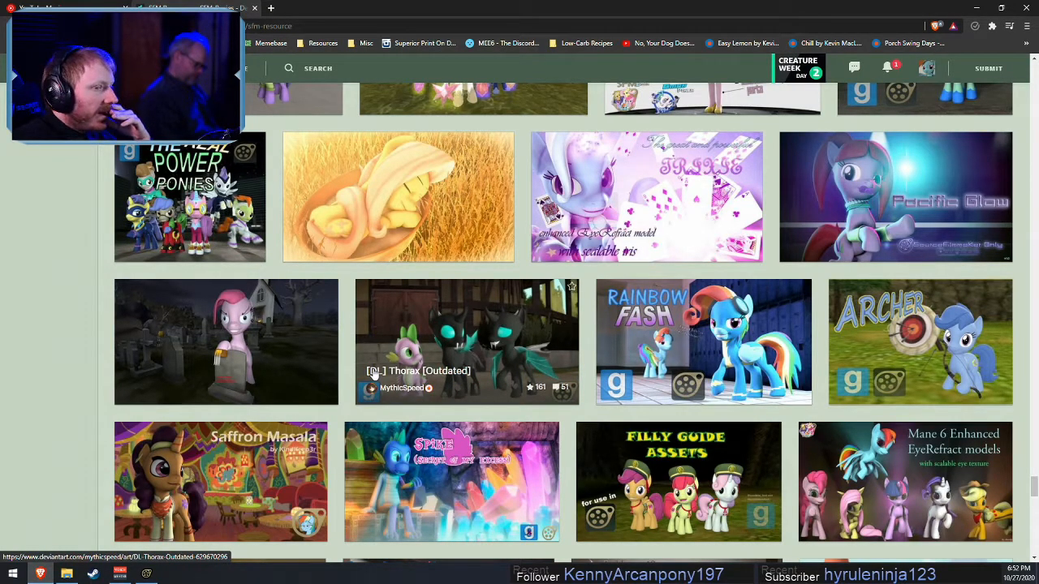
- Browse the older SFM Resource gallery thumbnails beyond The Real Power Ponies entry for other Power Ponies character models
scroll(389, 380, down, 3)
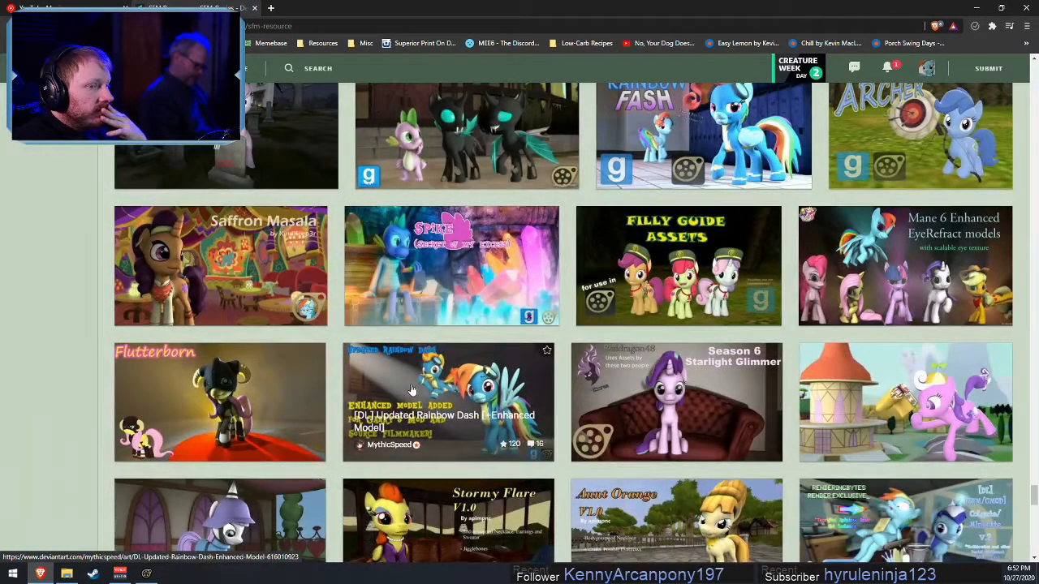
scroll(412, 390, down, 3)
scroll(412, 390, down, 3)
scroll(414, 390, down, 1)
scroll(416, 389, down, 1)
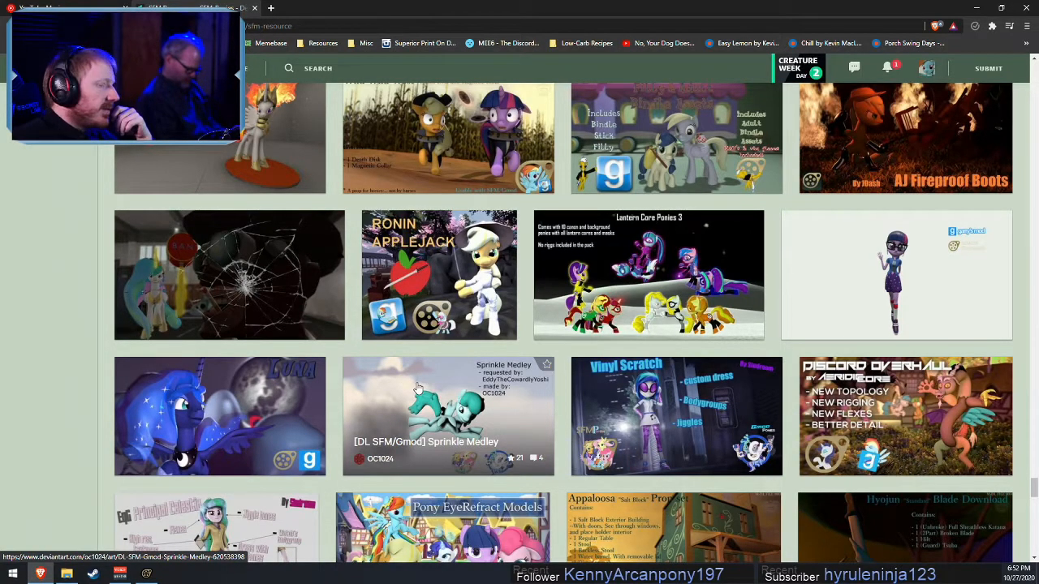
scroll(418, 380, down, 3)
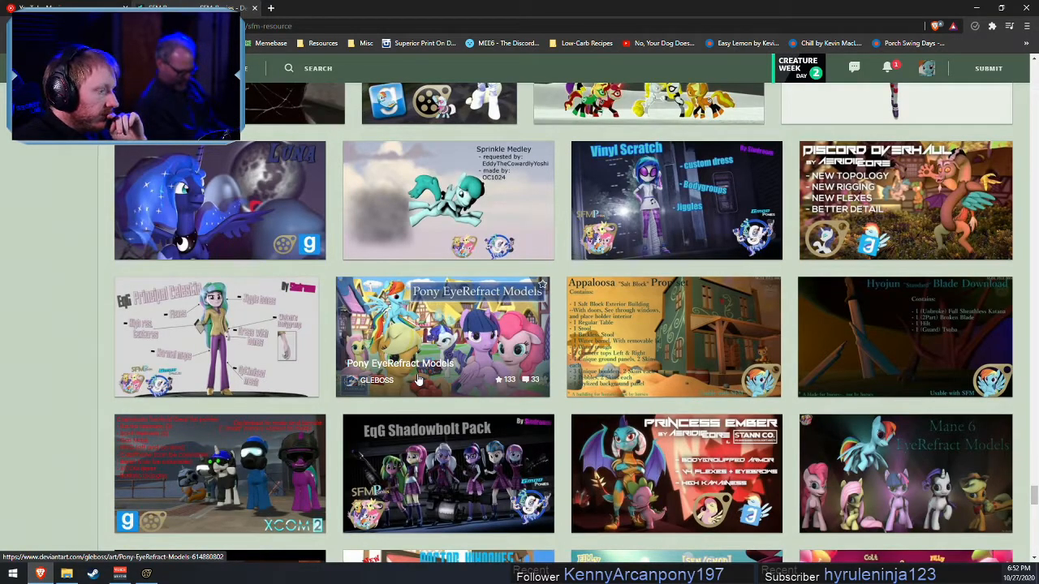
scroll(419, 380, down, 10)
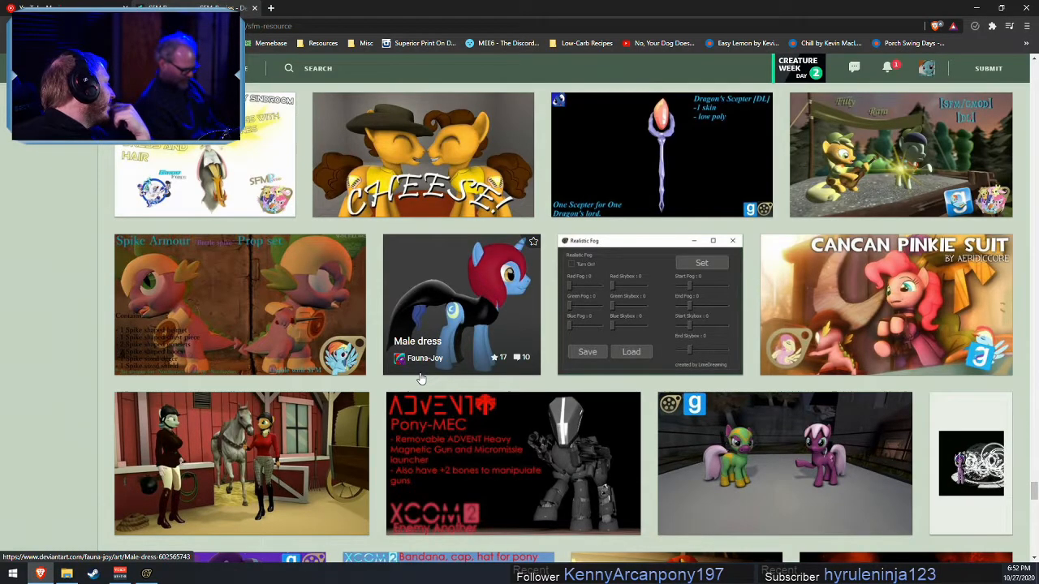
scroll(420, 379, down, 2)
scroll(421, 379, down, 5)
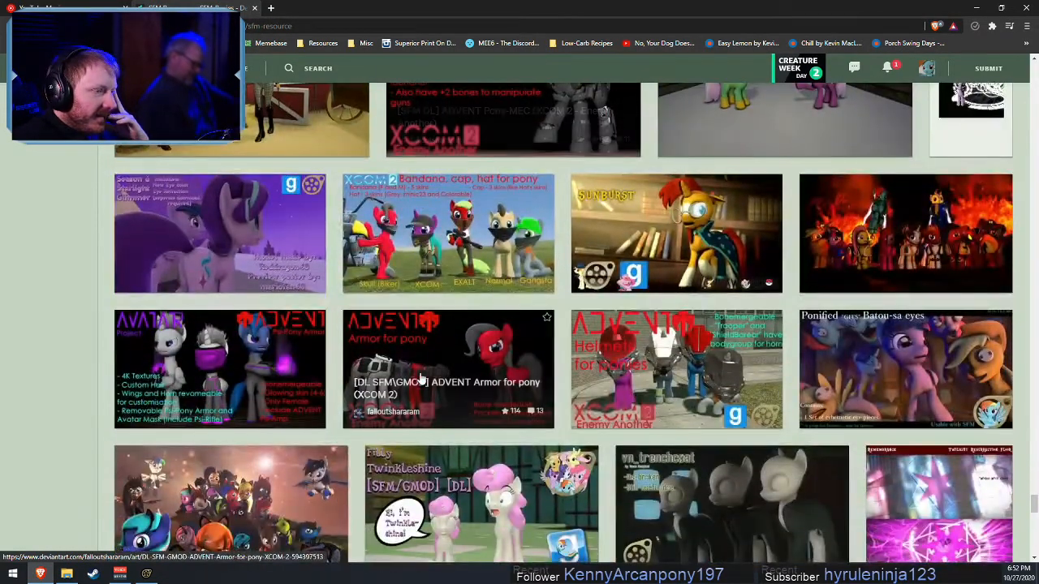
scroll(420, 379, down, 1)
scroll(420, 379, down, 8)
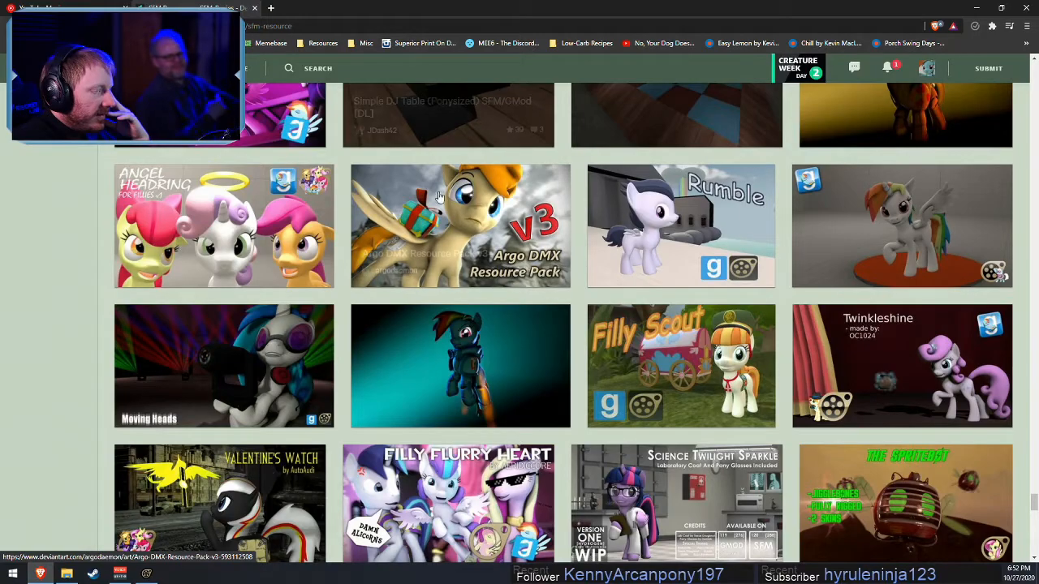
scroll(528, 231, down, 3)
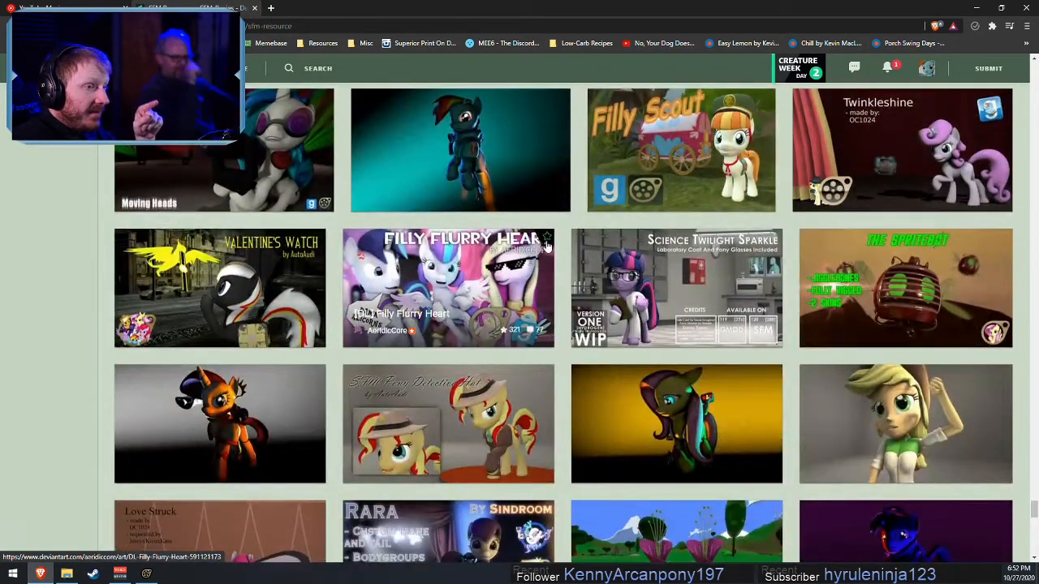
scroll(546, 245, down, 2)
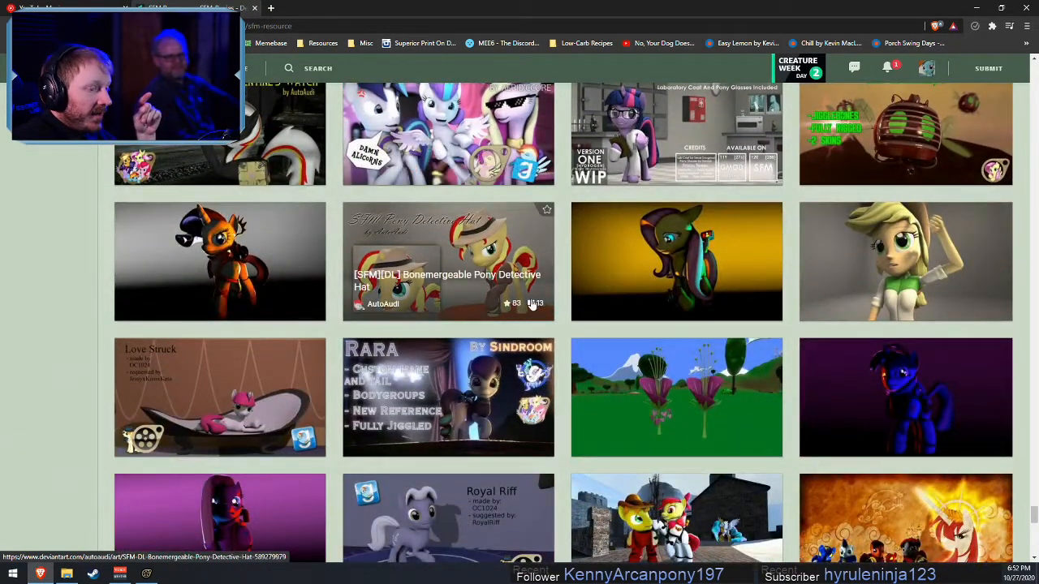
scroll(533, 305, up, 5)
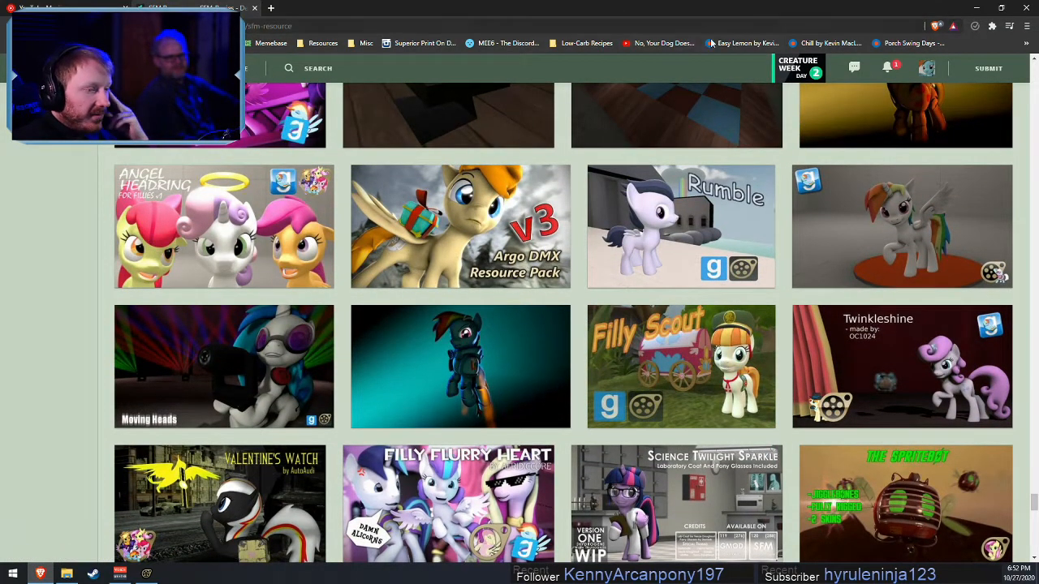
scroll(748, 77, down, 1)
scroll(748, 77, down, 5)
scroll(767, 169, down, 2)
scroll(767, 169, down, 5)
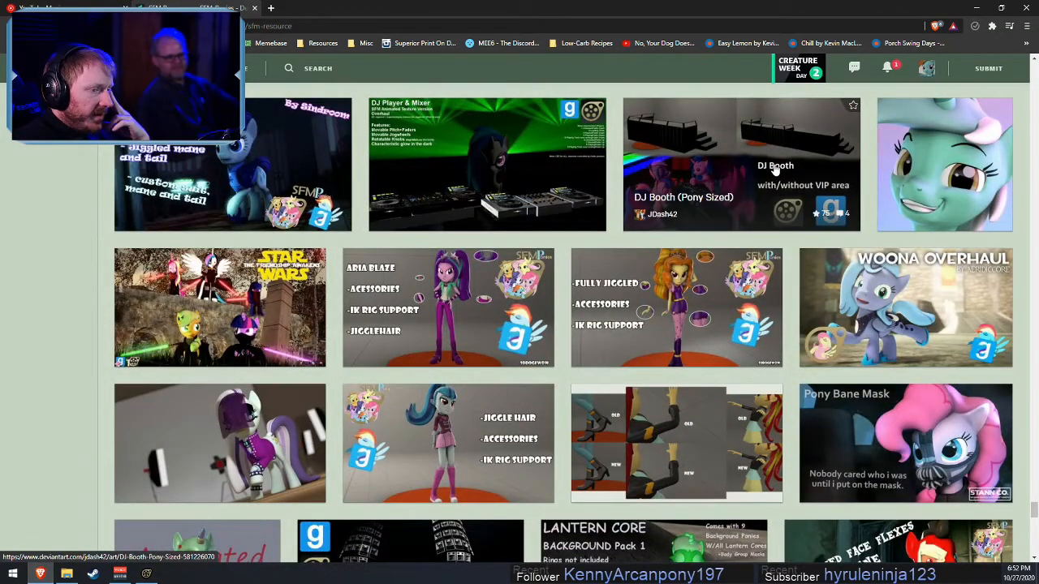
scroll(775, 167, down, 3)
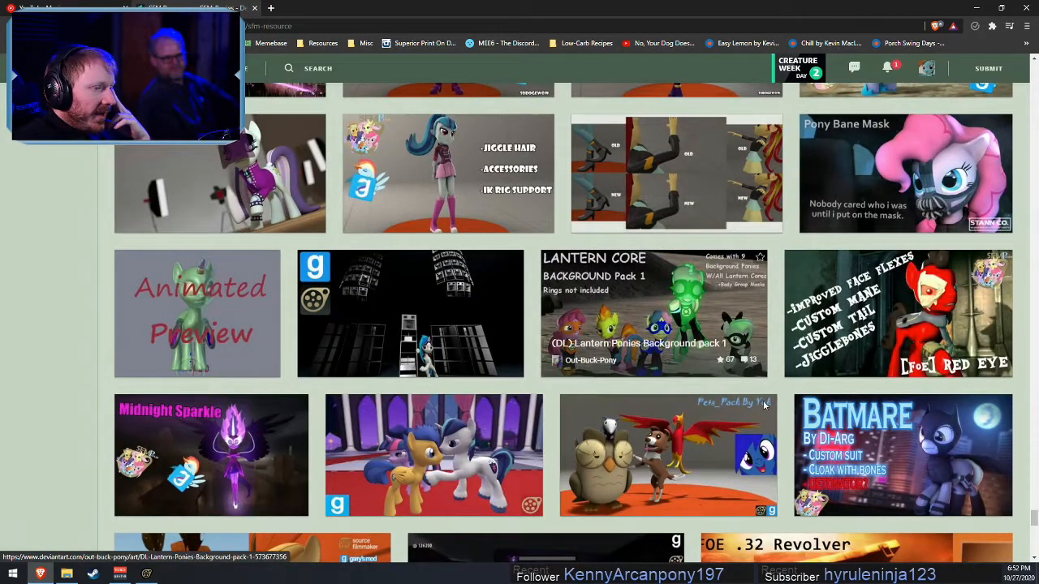
scroll(48, 366, down, 4)
scroll(48, 365, down, 2)
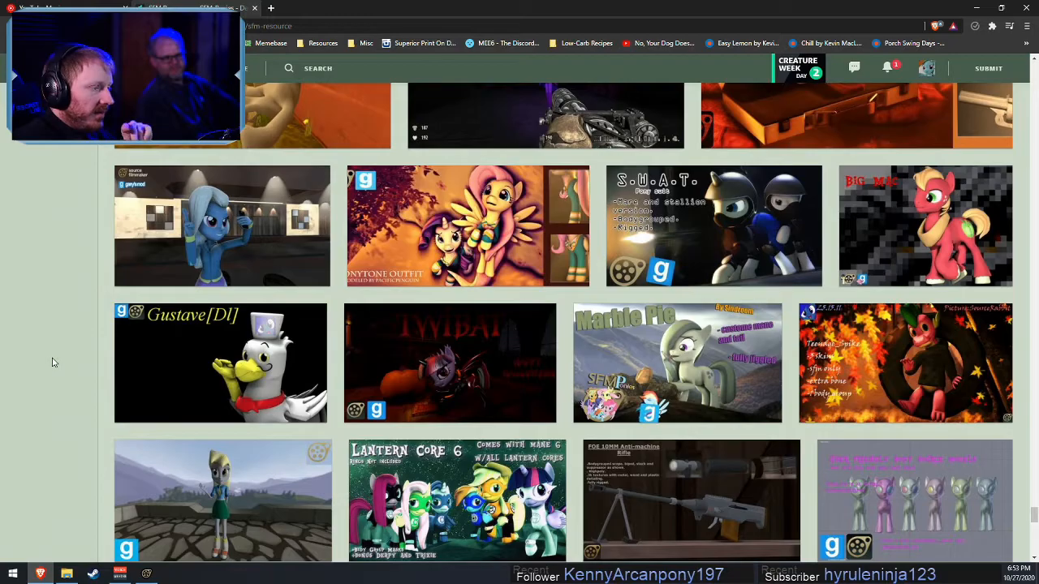
scroll(59, 359, down, 5)
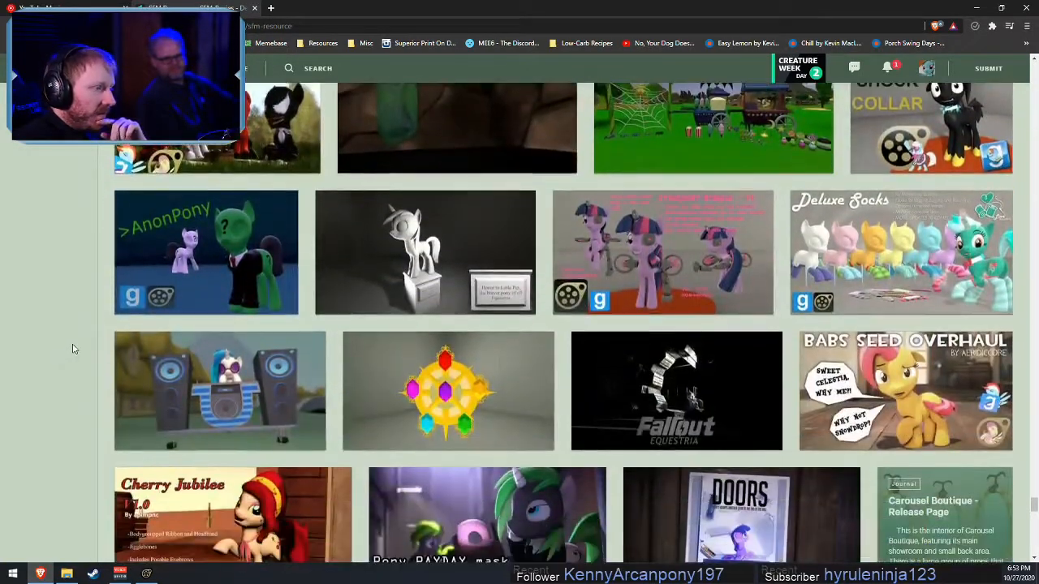
scroll(75, 346, down, 3)
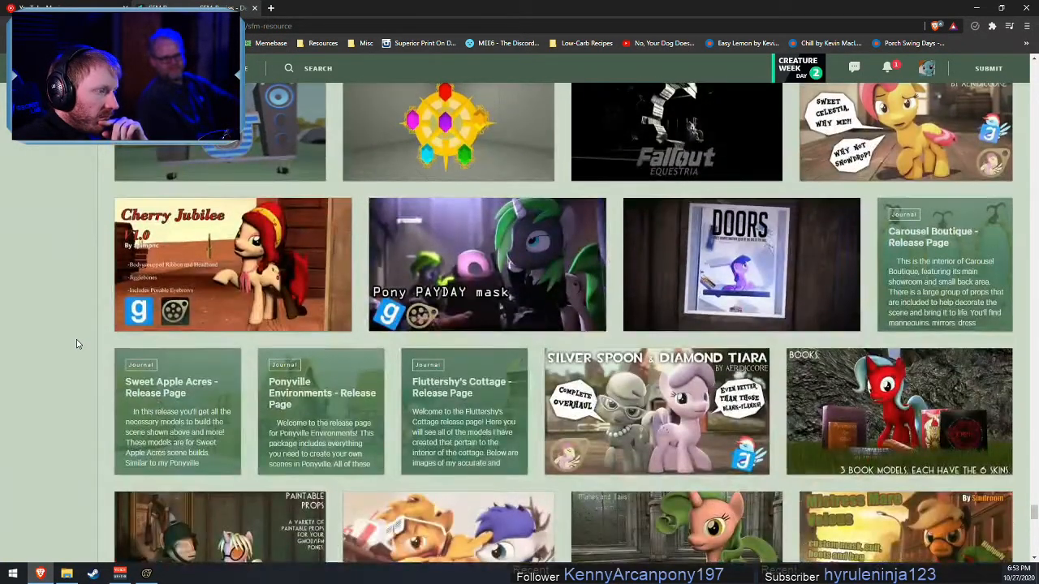
scroll(77, 344, down, 3)
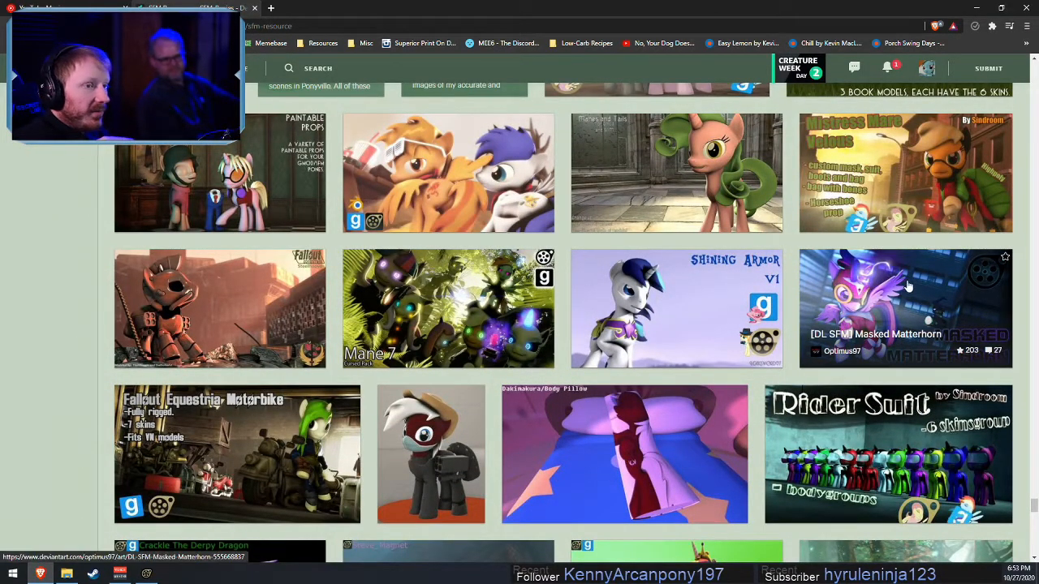
scroll(868, 369, down, 6)
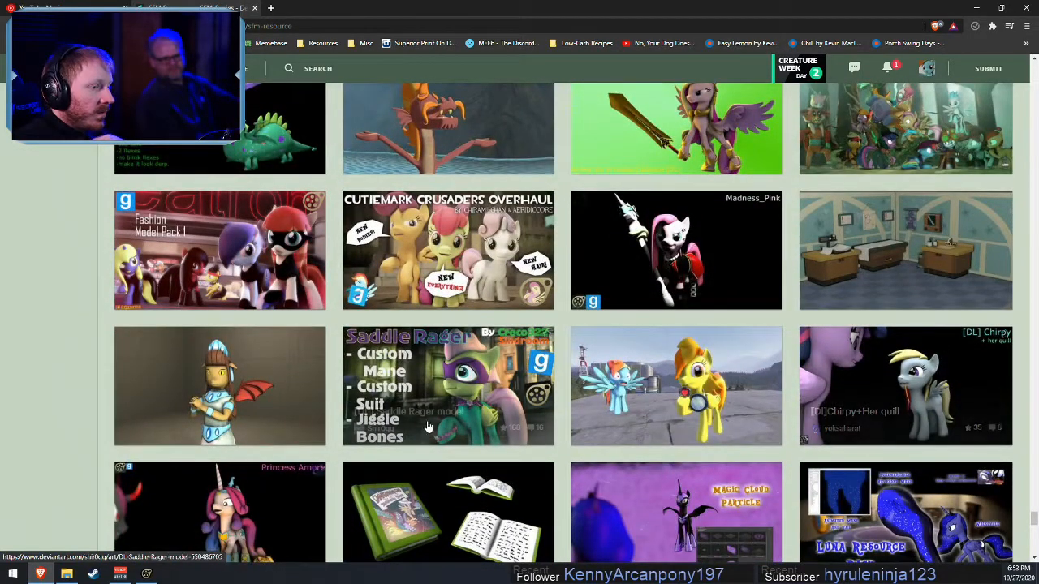
scroll(479, 402, down, 3)
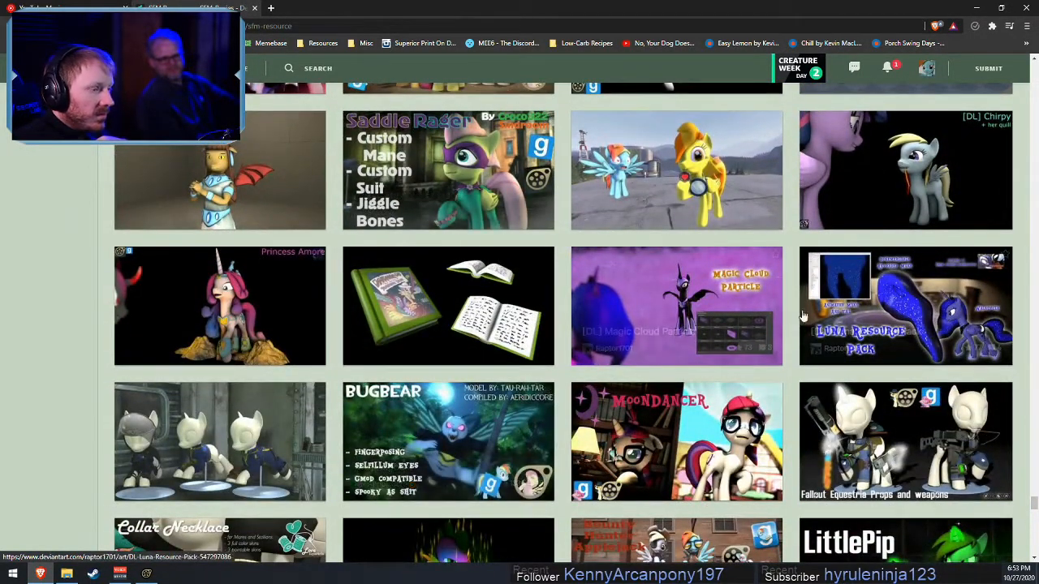
scroll(487, 325, down, 4)
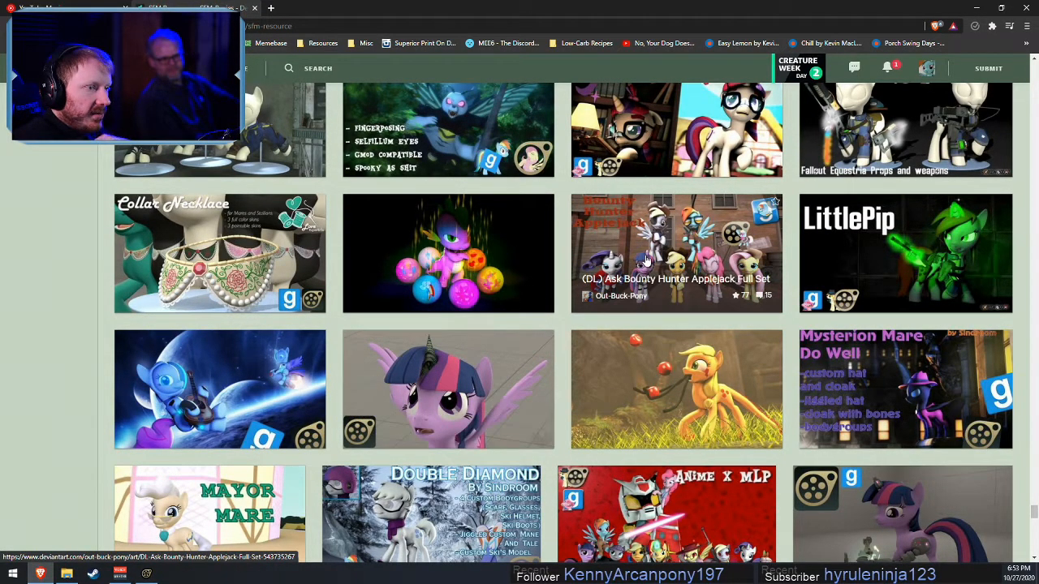
scroll(751, 383, down, 3)
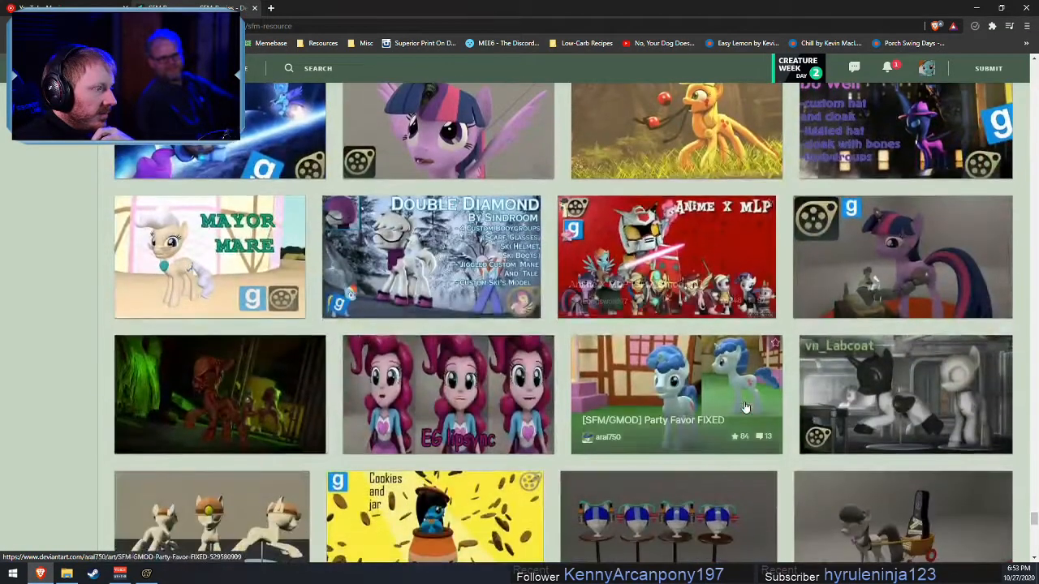
scroll(743, 406, down, 2)
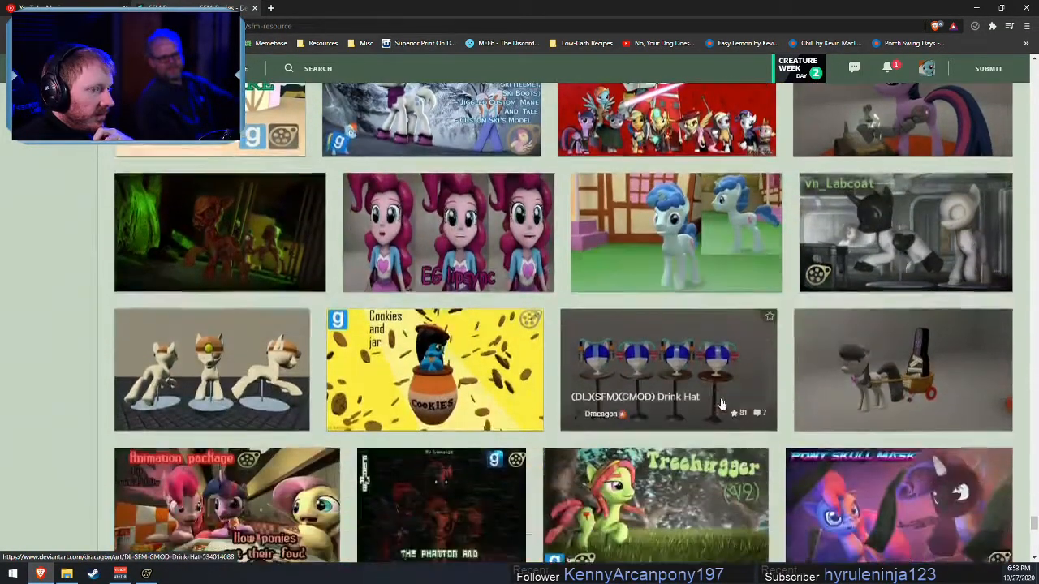
scroll(721, 403, down, 3)
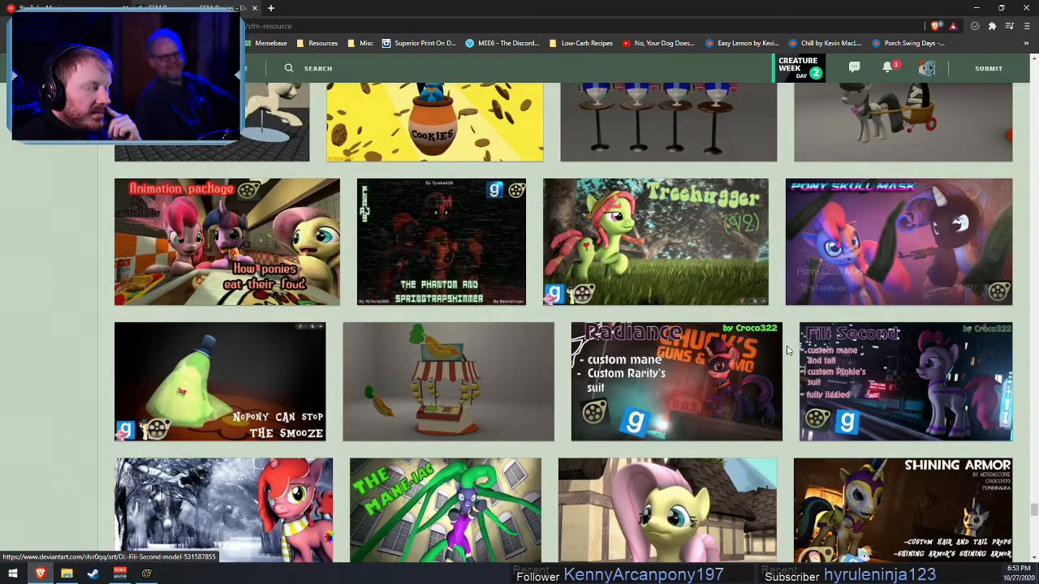
scroll(893, 398, down, 3)
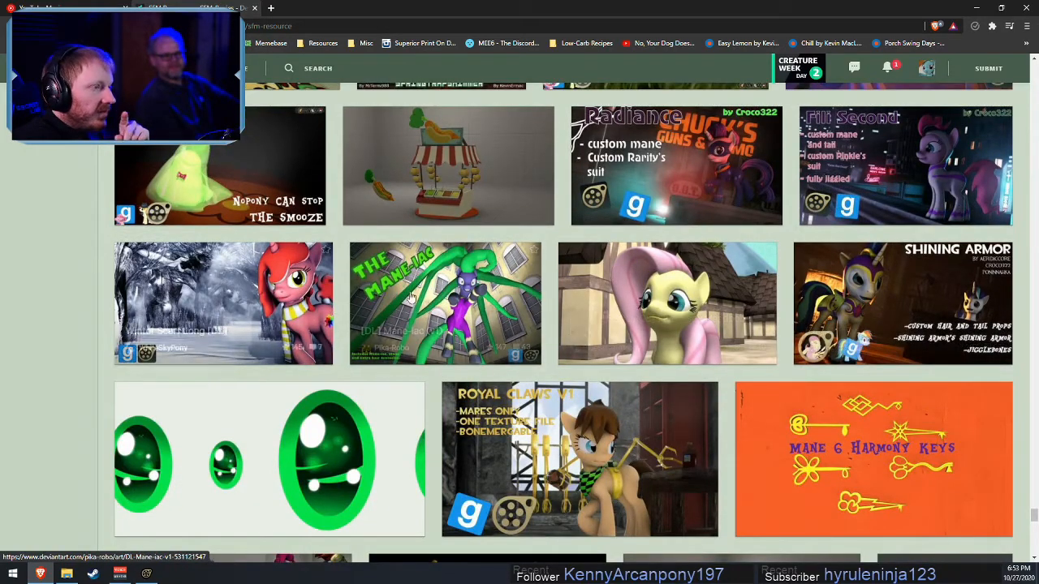
scroll(268, 262, down, 4)
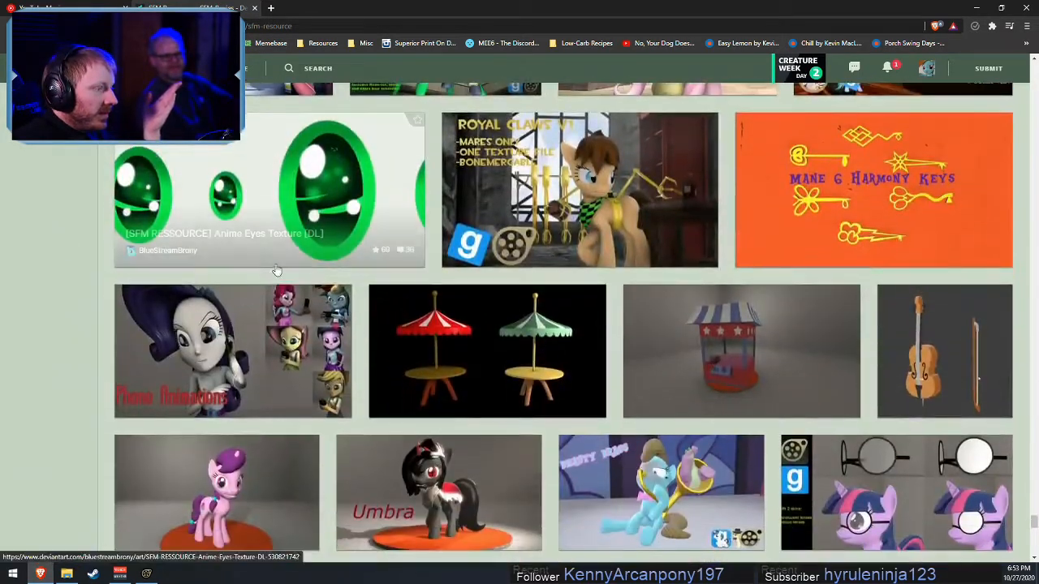
scroll(284, 271, down, 3)
scroll(295, 272, down, 2)
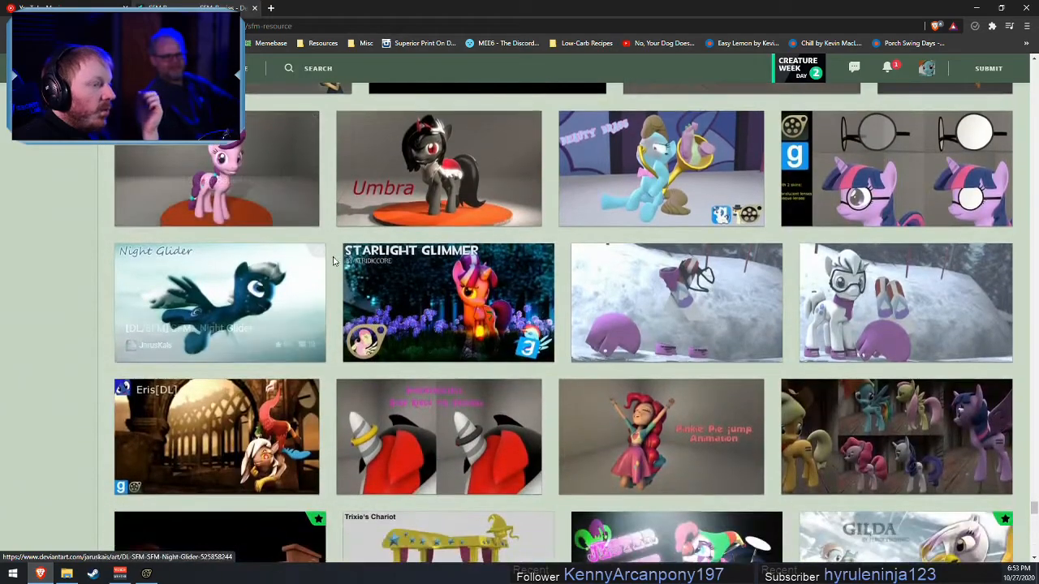
scroll(342, 258, down, 4)
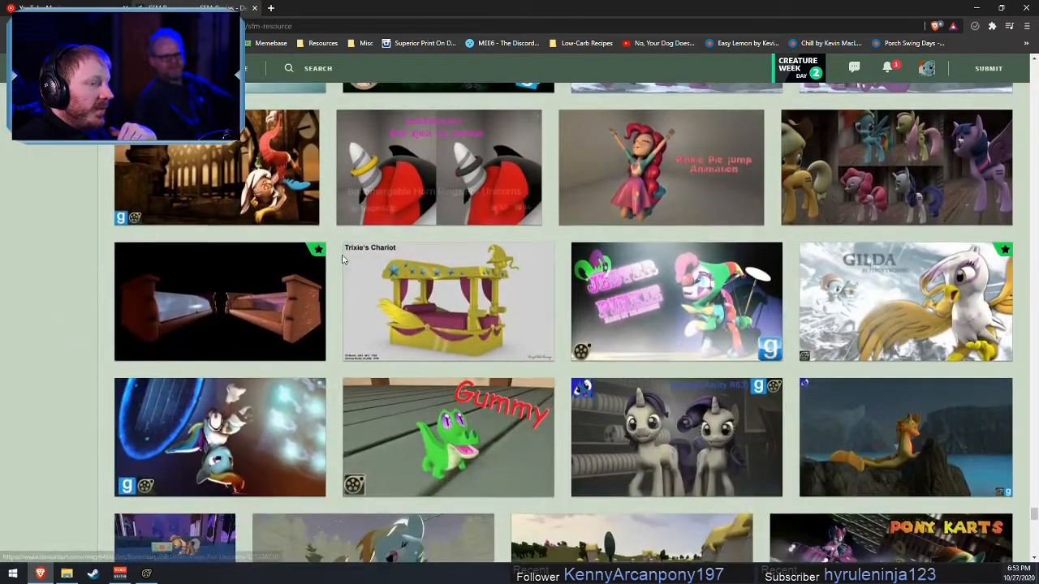
scroll(363, 250, down, 2)
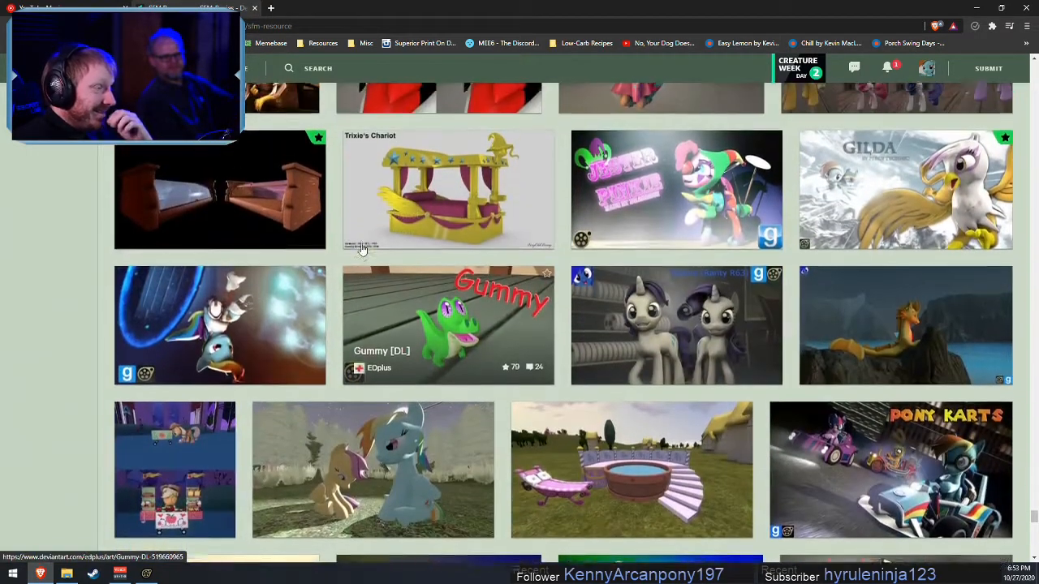
scroll(363, 250, down, 3)
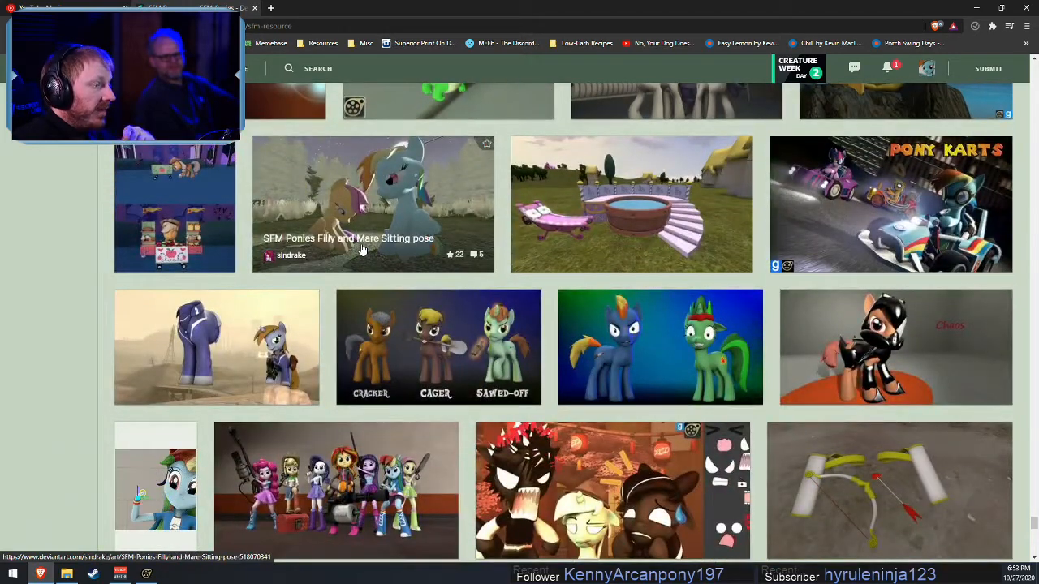
scroll(435, 283, down, 3)
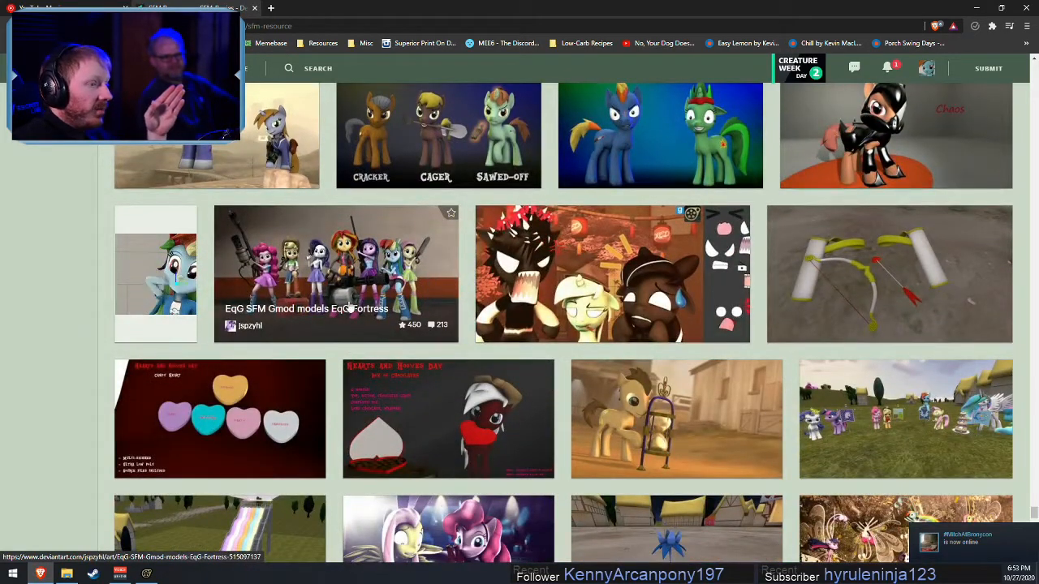
scroll(460, 391, down, 15)
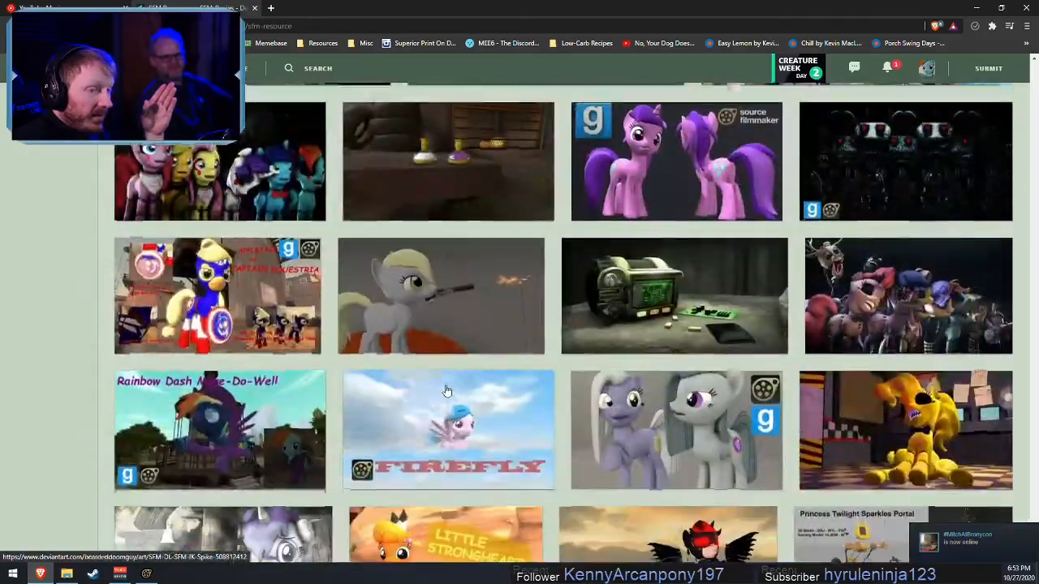
scroll(444, 391, down, 20)
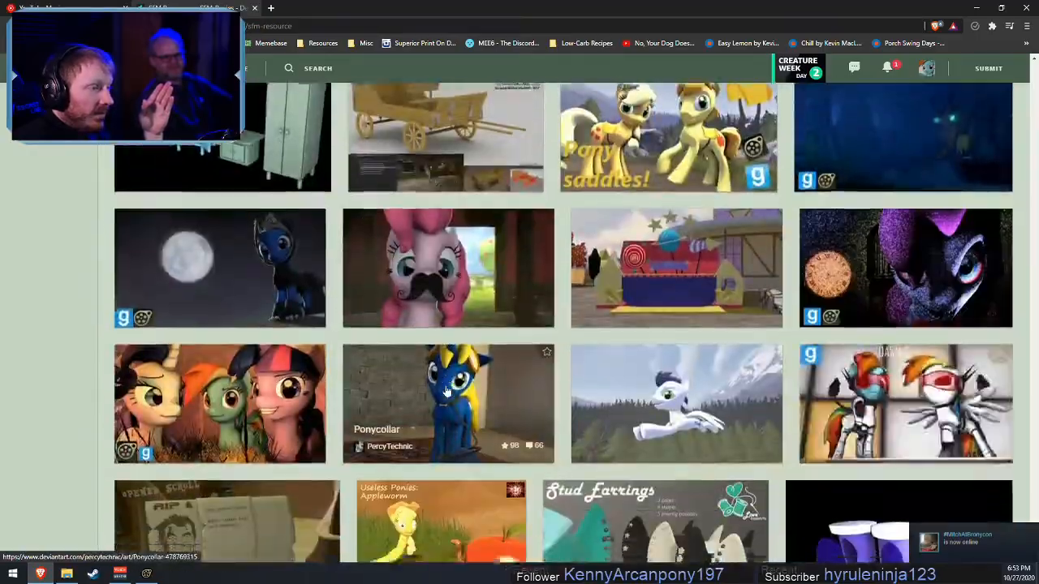
- Look through the remaining SFM Resource gallery thumbnails down to the oldest entries, and return to Source Filmmaker
scroll(445, 390, down, 20)
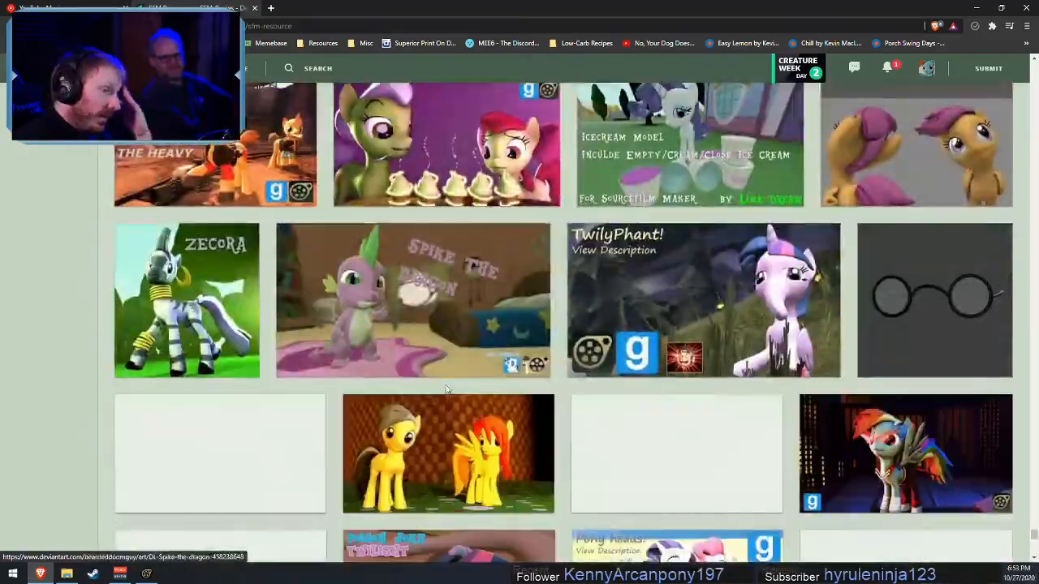
scroll(452, 391, down, 20)
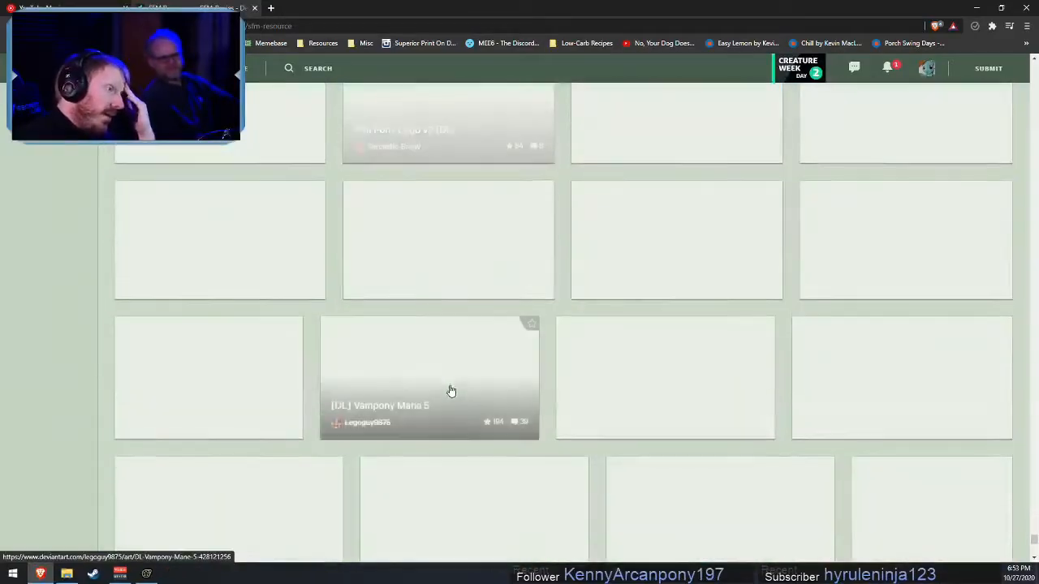
scroll(451, 392, down, 15)
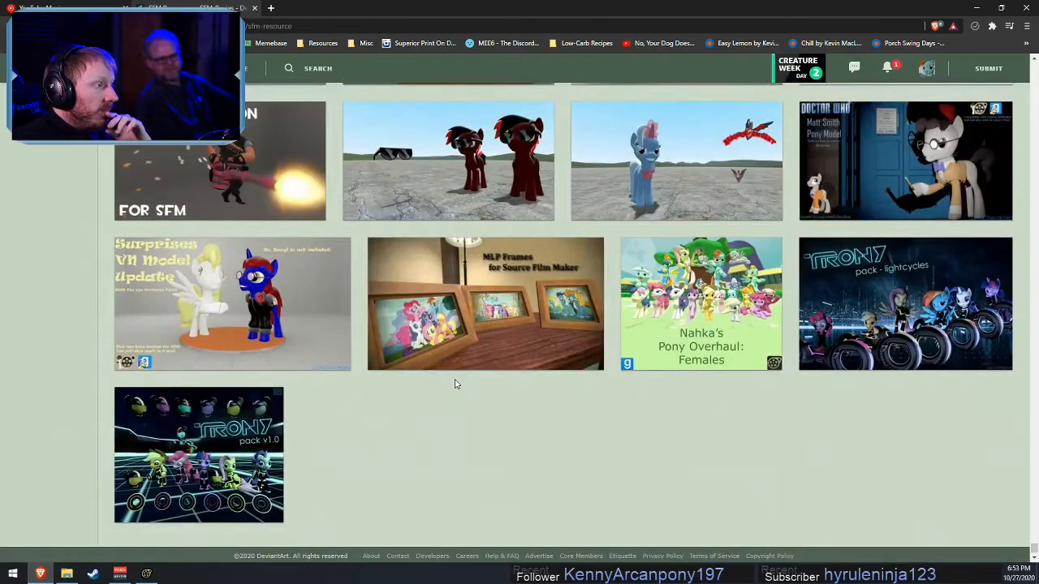
scroll(454, 383, up, 15)
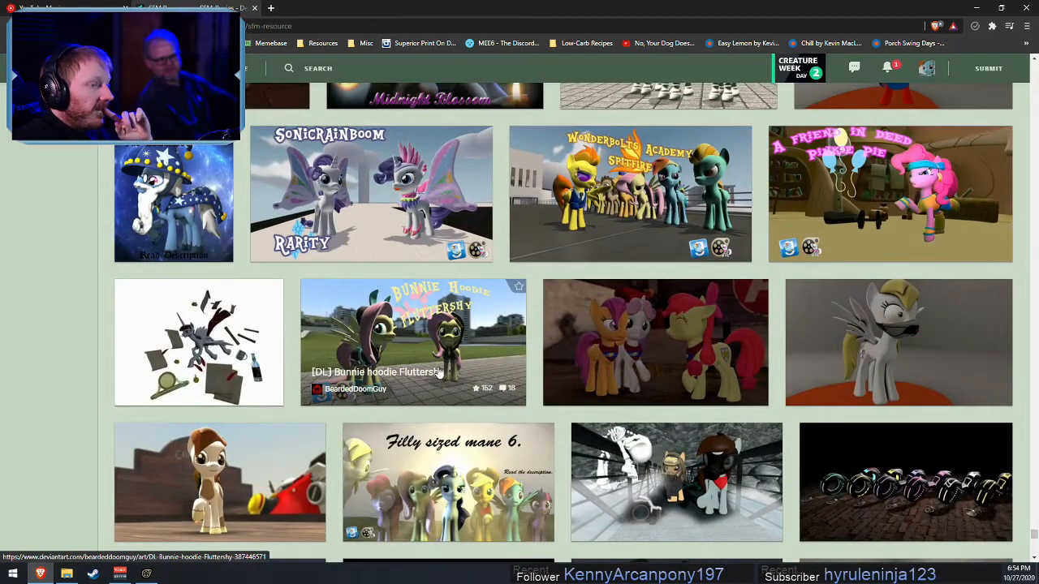
scroll(438, 375, down, 10)
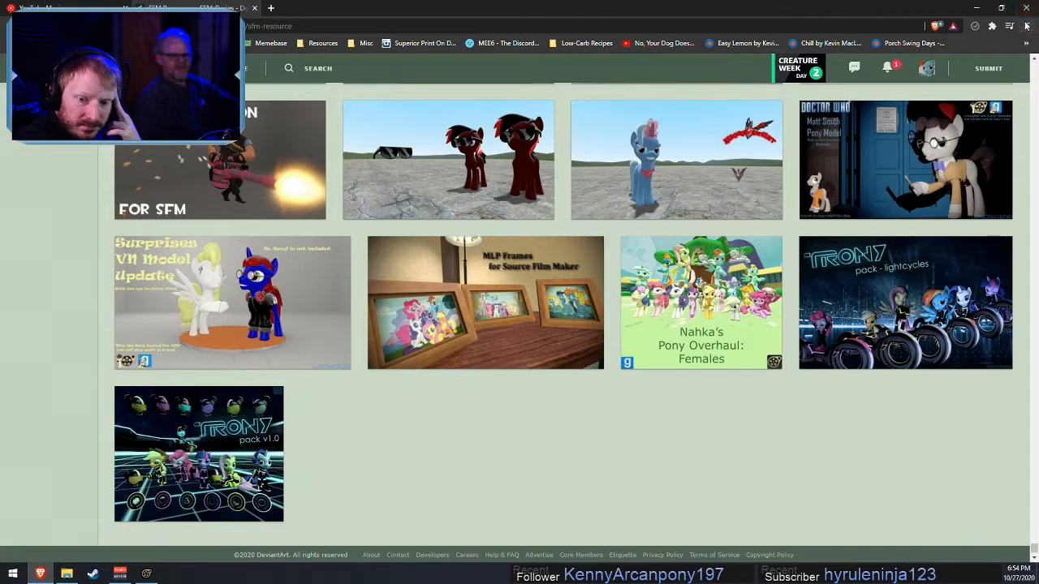
click(975, 8)
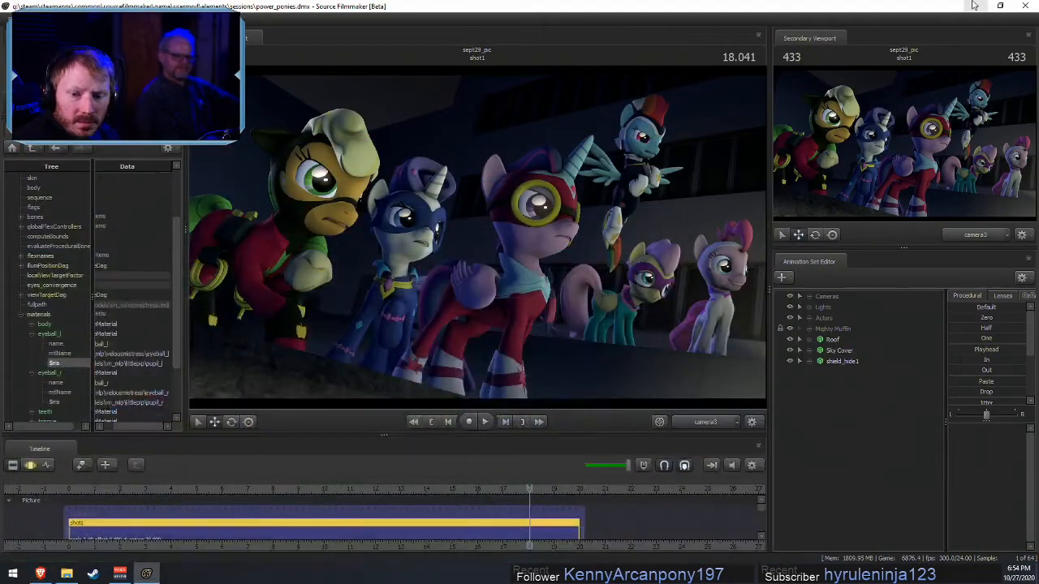
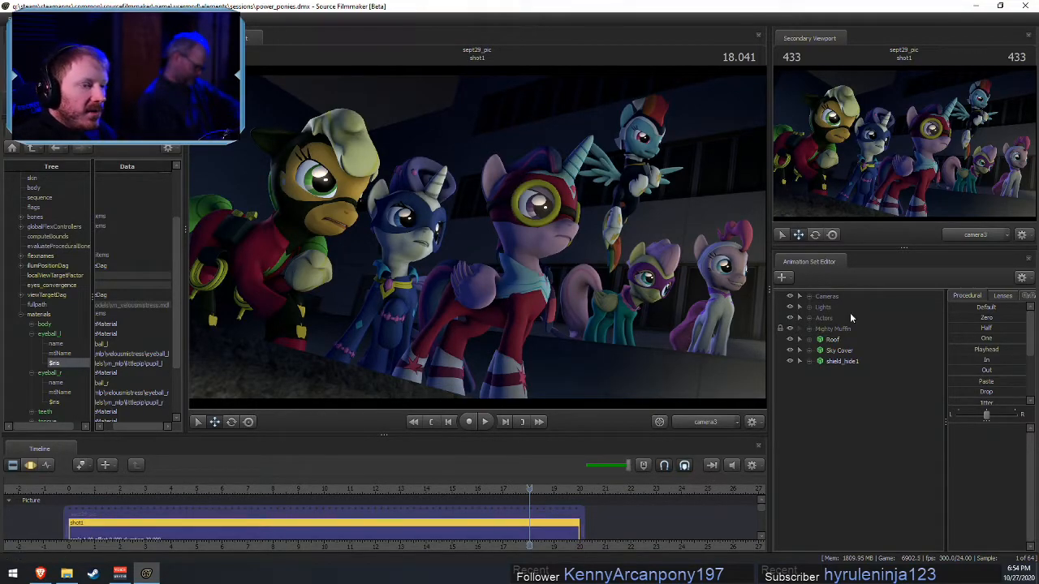
- Duplicate the Building from Street 3 light by copying its animation set and pasting it outside the Lights group
click(810, 306)
scroll(847, 459, down, 3)
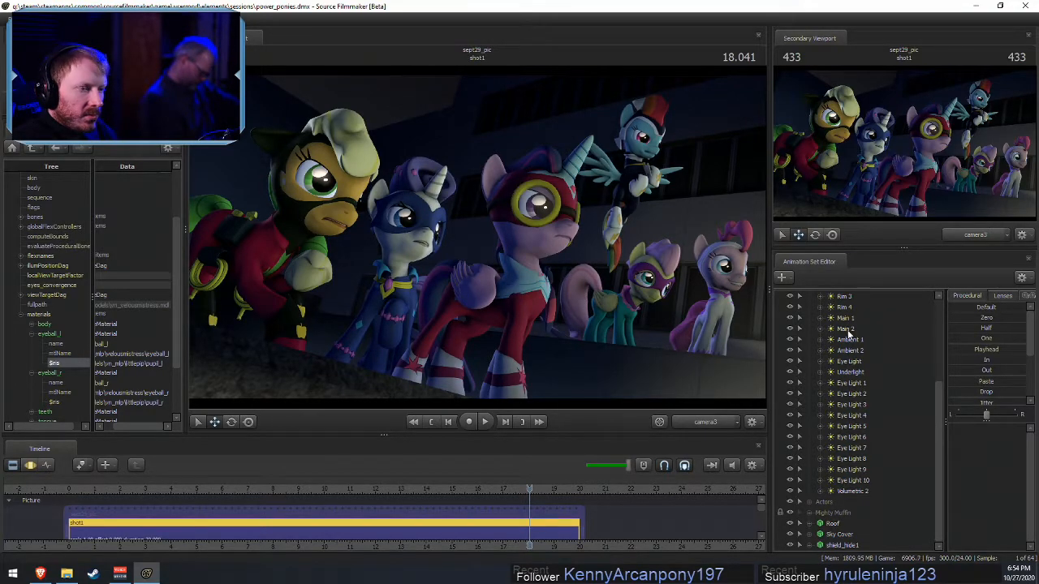
scroll(845, 373, up, 3)
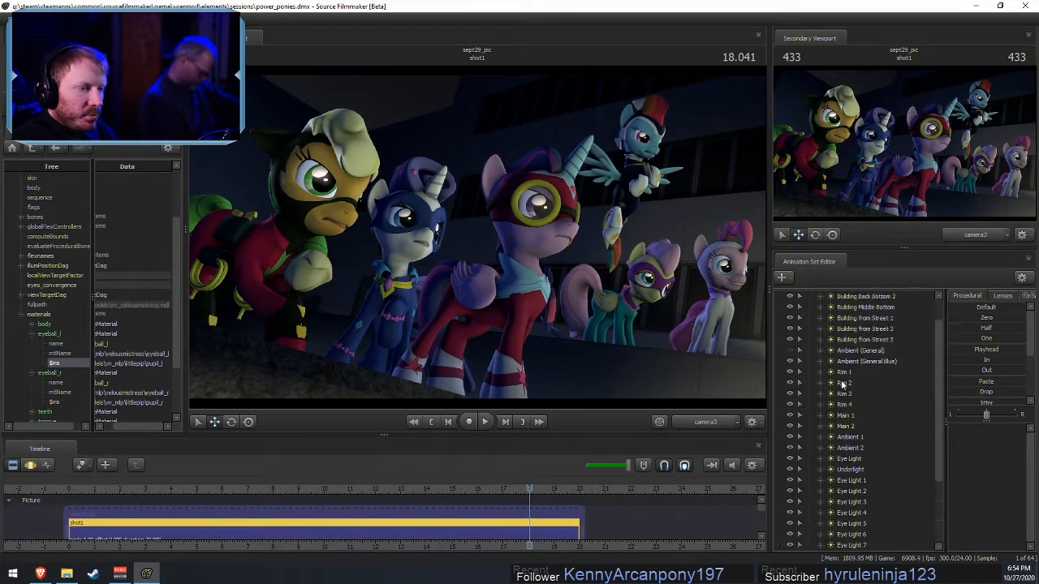
scroll(856, 372, up, 3)
double_click(855, 372)
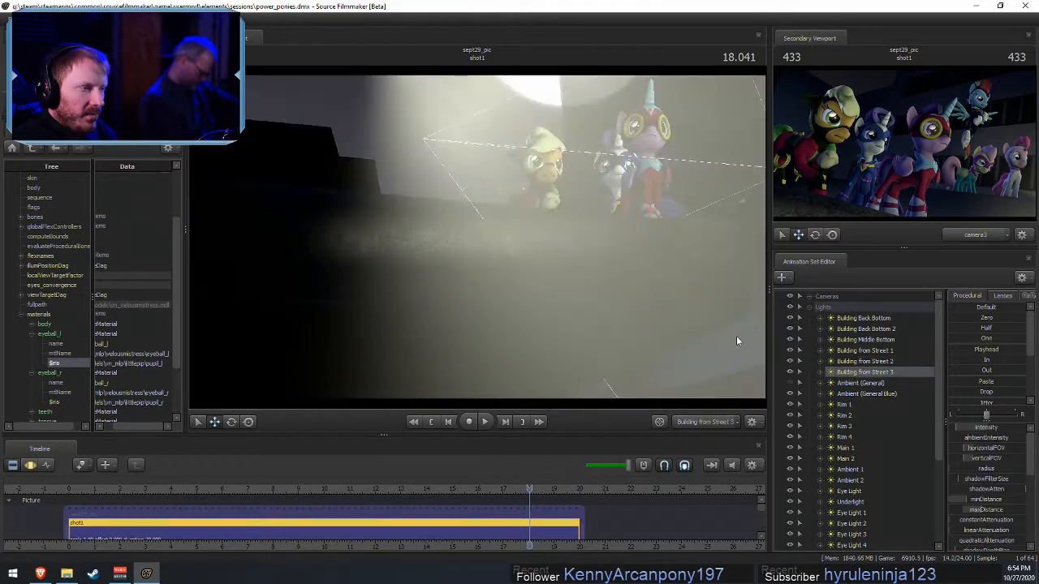
right_click(846, 371)
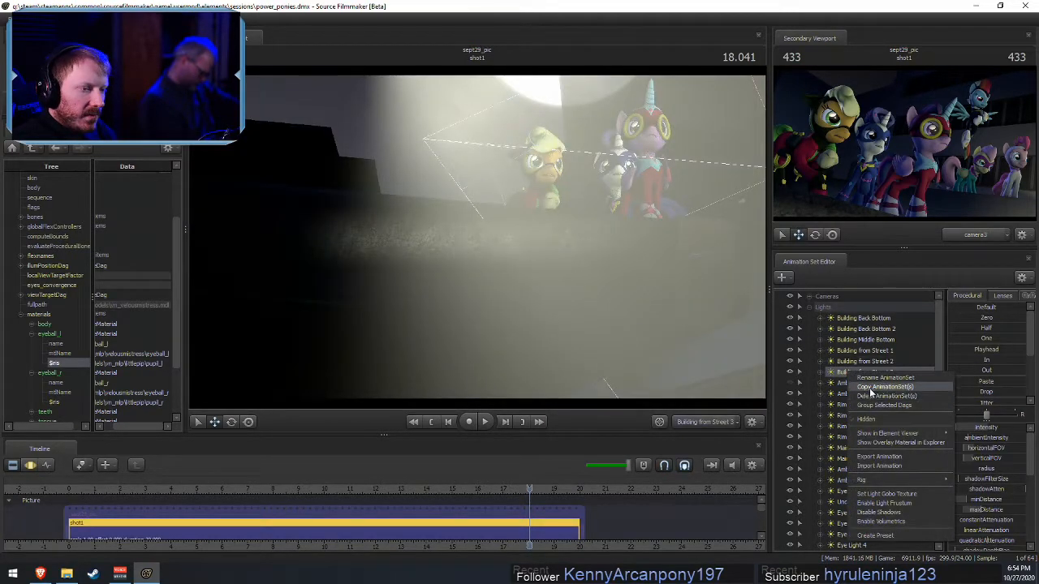
click(869, 388)
click(809, 307)
right_click(871, 492)
click(894, 438)
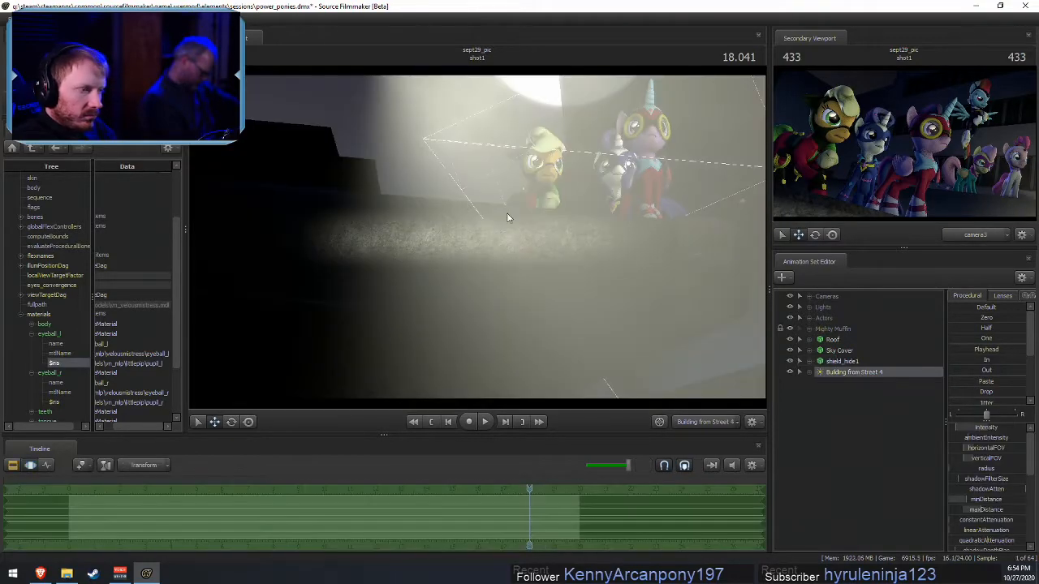
- Fly the copied street light to the side of the ponies, aim it across the rooftop group and fine-tune its light settings
key(w)
drag(509, 217, 489, 254)
key(d)
drag(980, 497, 957, 497)
click(643, 329)
scroll(643, 328, down, 5)
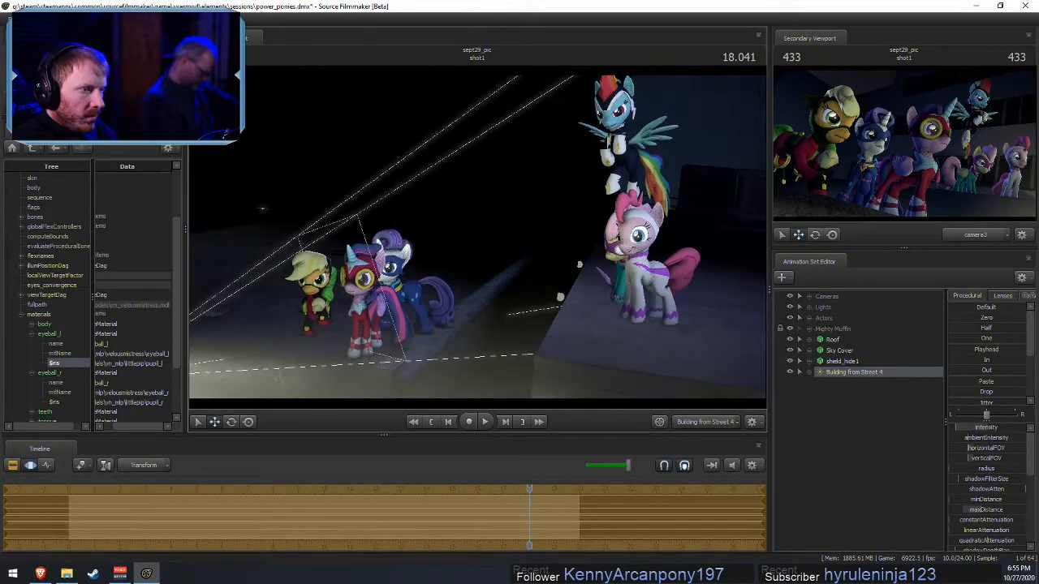
scroll(644, 329, down, 3)
scroll(981, 519, down, 5)
drag(980, 473, 983, 473)
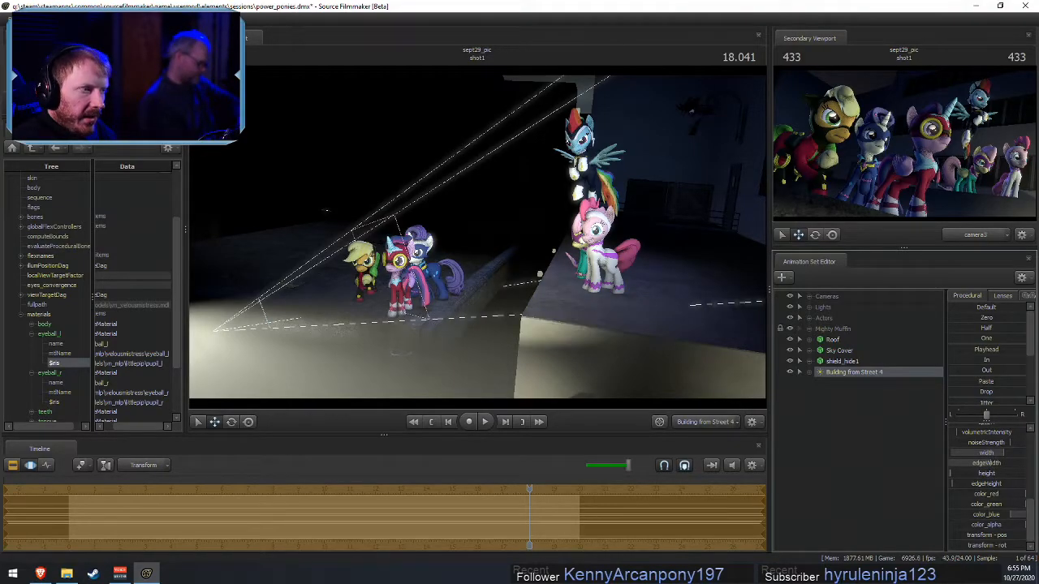
- Move the copied street light farther around the group to graze the ponies, and return the main viewport to camera3
key(d)
drag(477, 237, 414, 223)
key(s)
scroll(963, 437, up, 2)
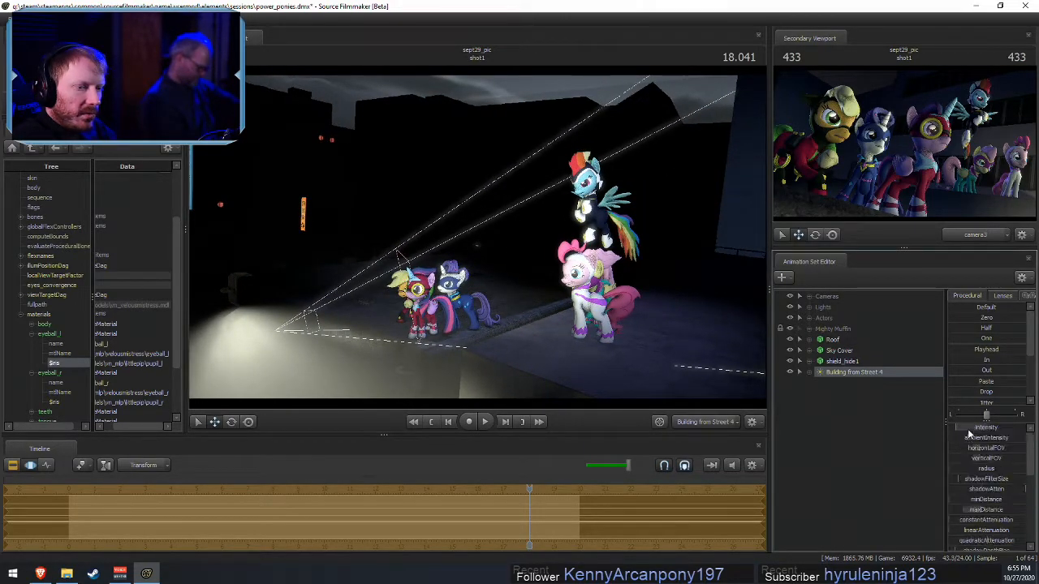
mouse_move(477, 237)
mouse_down()
mouse_move(455, 235)
mouse_move(440, 254)
mouse_move(478, 241)
mouse_up()
key(d)
click(694, 421)
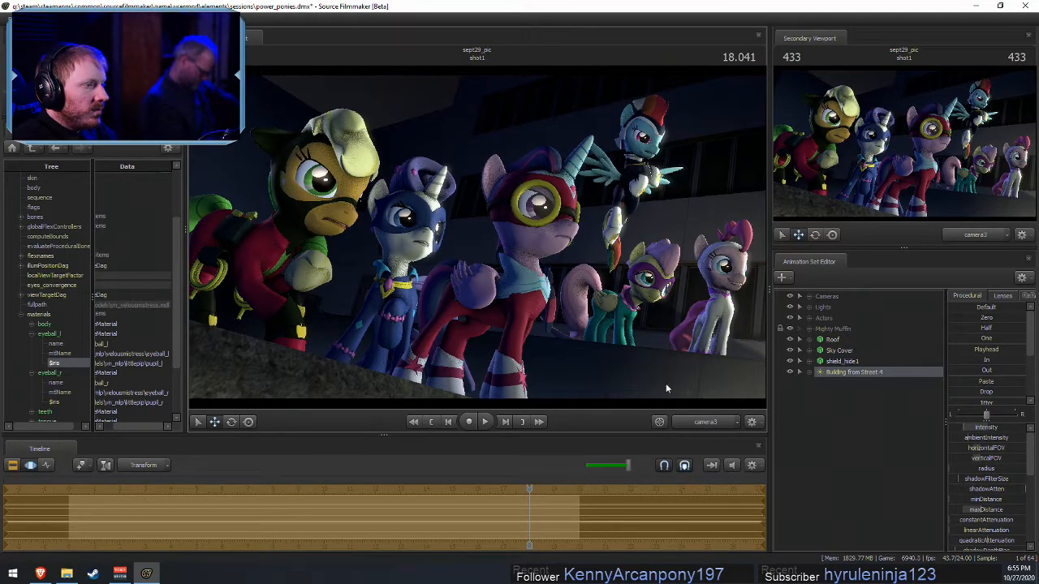
- Toggle the Building from Street 4 light's visibility repeatedly to compare the ponies' lighting through camera3
key(F2)
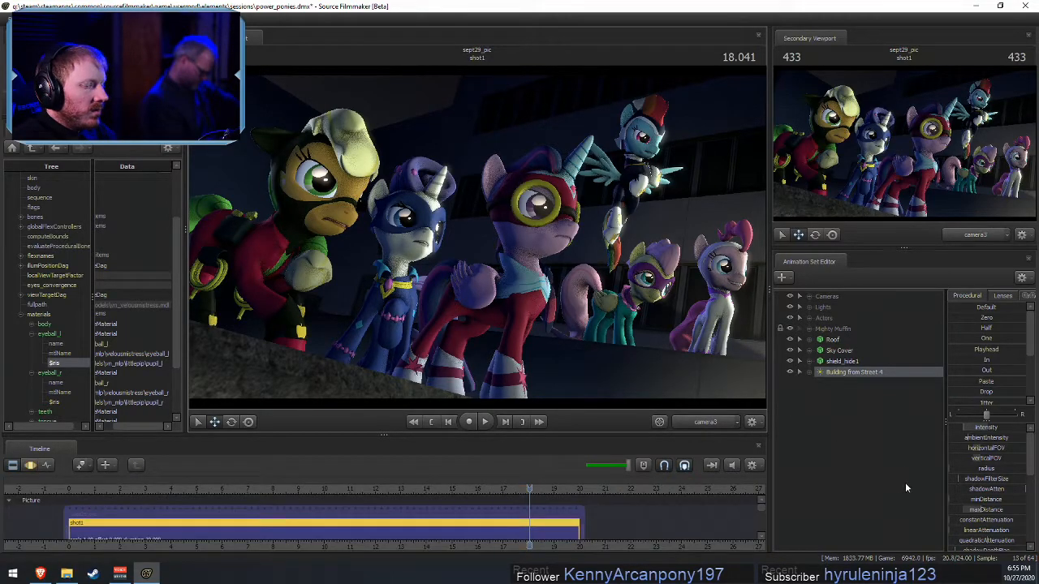
click(791, 372)
click(790, 371)
click(791, 371)
click(790, 371)
click(791, 371)
click(791, 371)
click(790, 372)
click(790, 371)
click(790, 372)
click(790, 372)
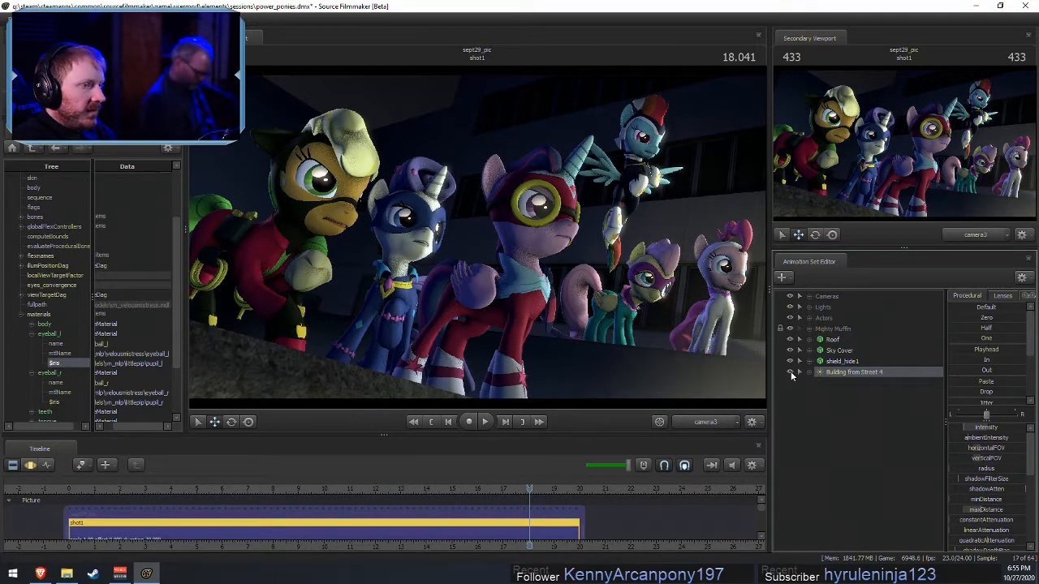
click(792, 375)
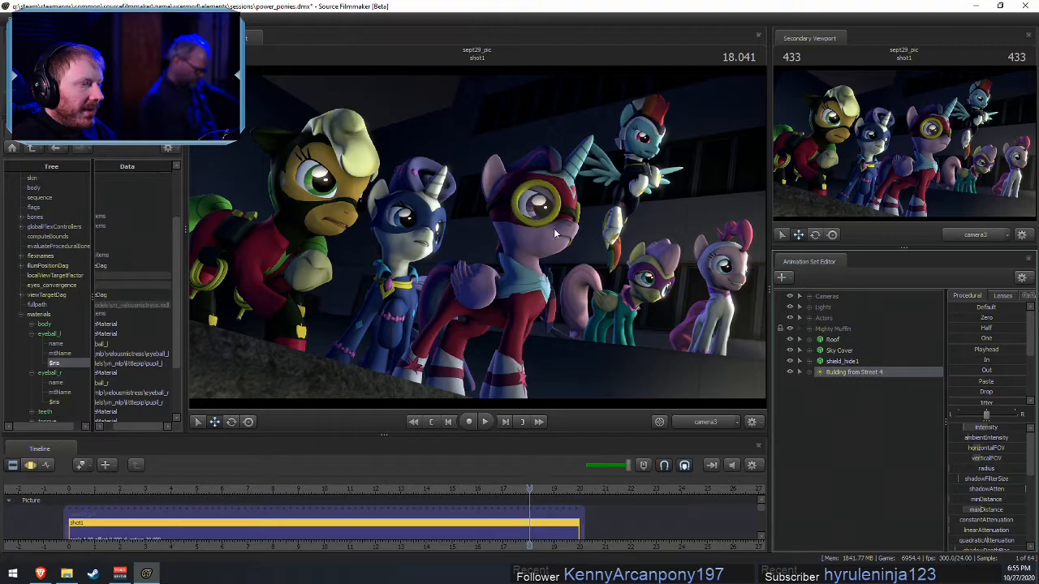
- Compare the shot with and without the Building from Street 4 light once more, and delete that light
key(F3)
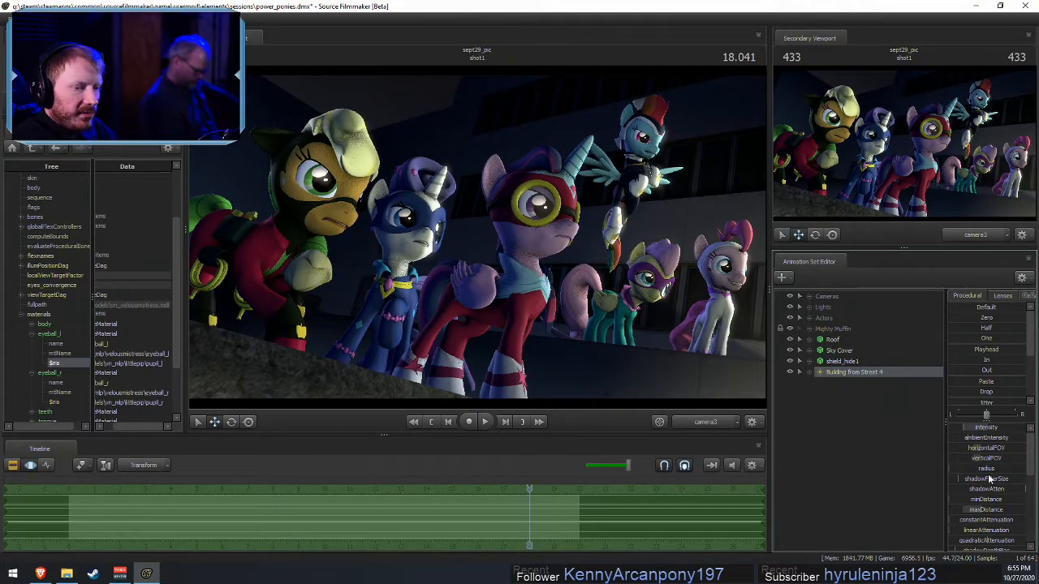
key(F2)
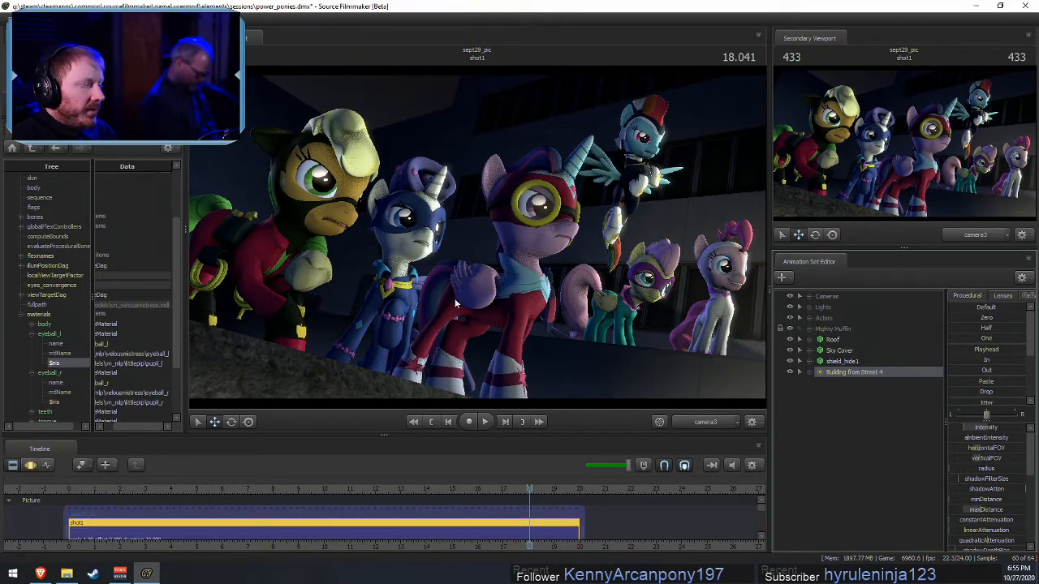
click(791, 371)
click(792, 371)
click(791, 371)
click(791, 371)
click(791, 371)
click(791, 371)
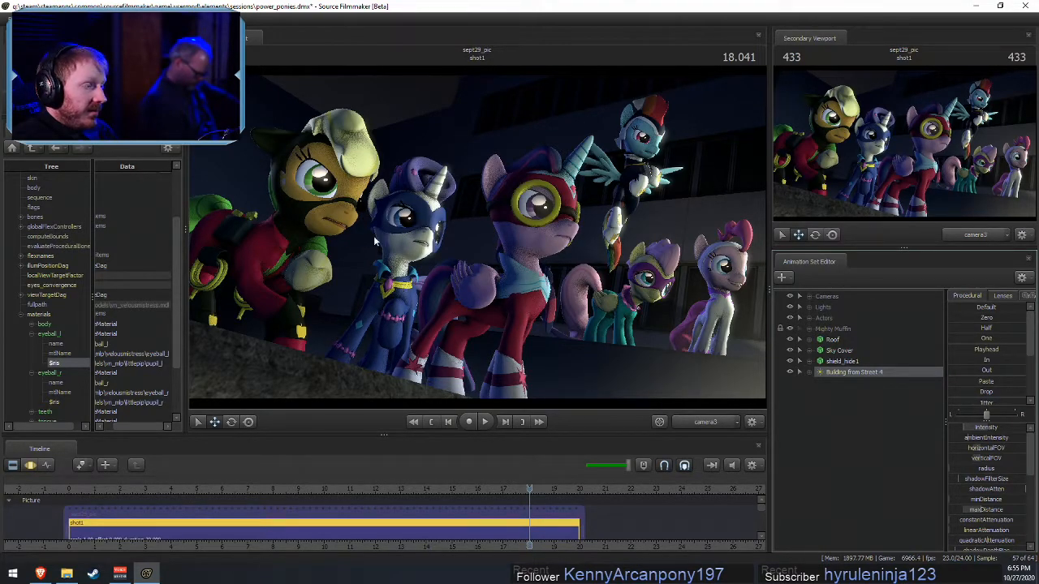
right_click(857, 373)
click(881, 396)
- Duplicate the Rim 1 light from the Lights group by pasting a copy of its animation set
click(808, 308)
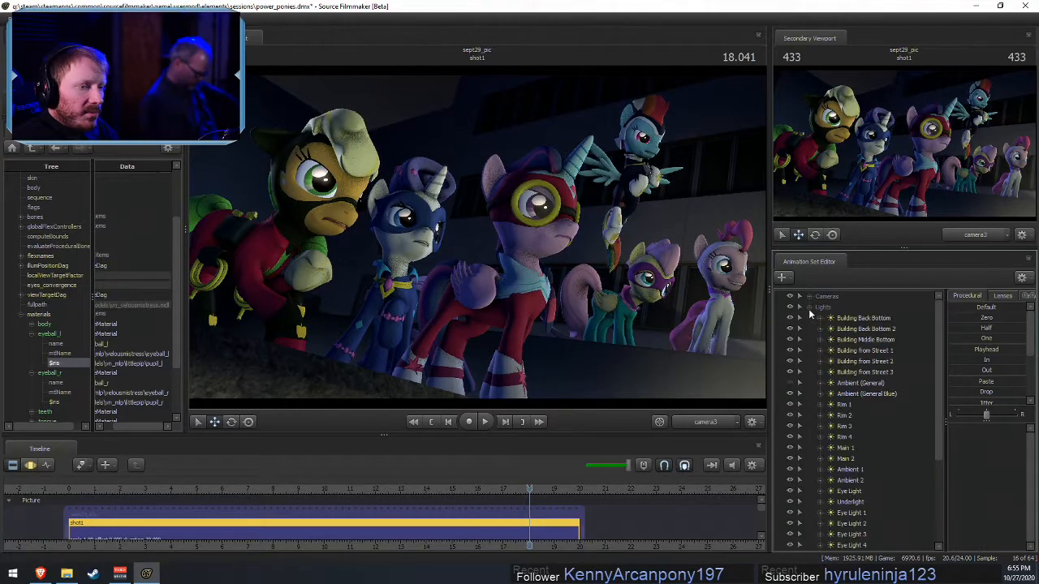
click(850, 405)
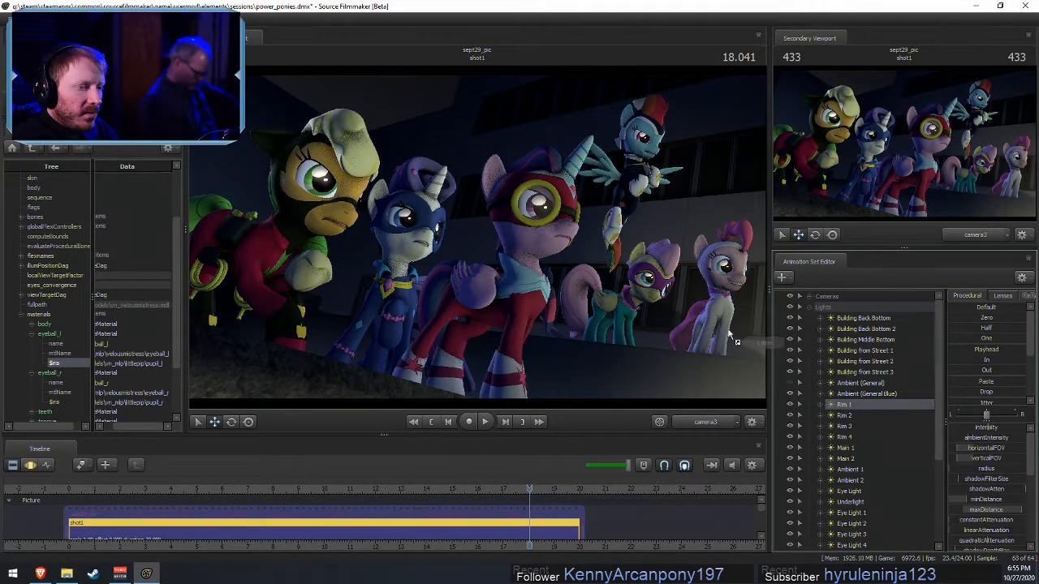
drag(781, 372, 727, 347)
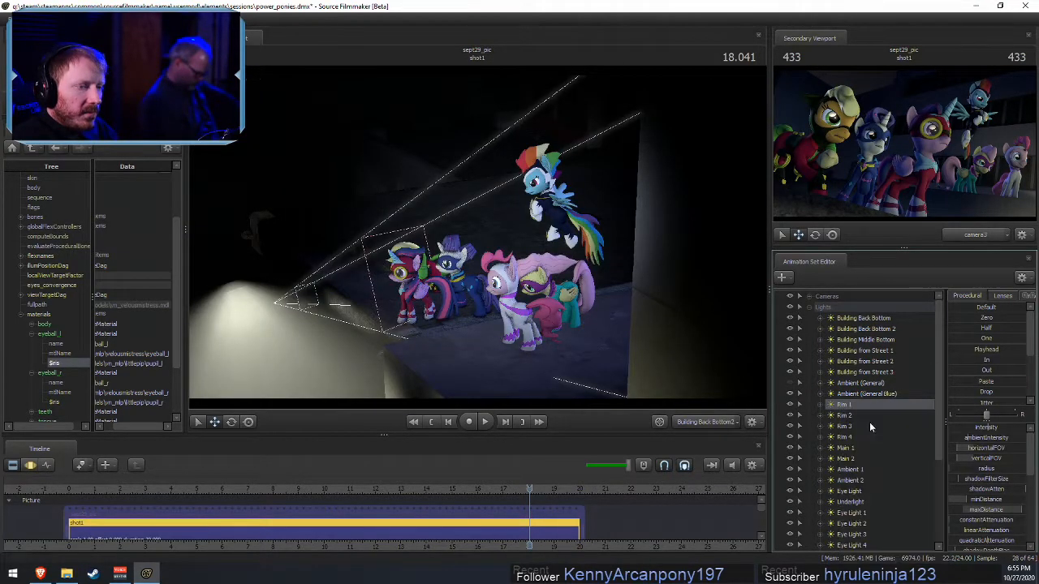
click(809, 307)
right_click(819, 429)
click(848, 490)
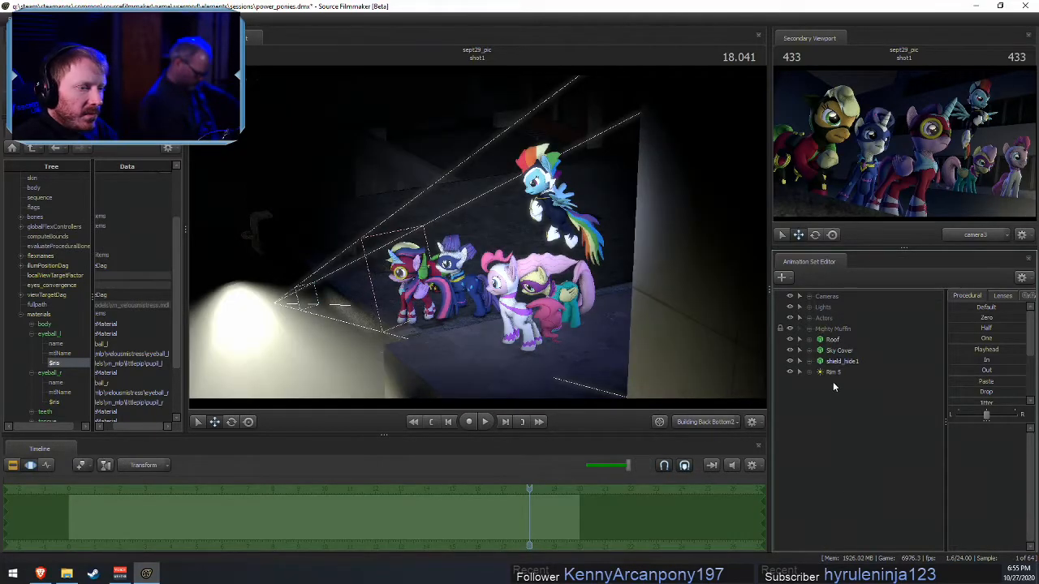
- Look through the Rim 5 light and fly it close to the three front ponies, aiming it at them as a rim light
drag(522, 271, 528, 272)
drag(706, 302, 617, 285)
key(w)
key(w)
key(a)
key(s)
key(s)
key(s)
scroll(729, 315, up, 3)
key(w)
key(s)
key(s)
key(d)
key(F2)
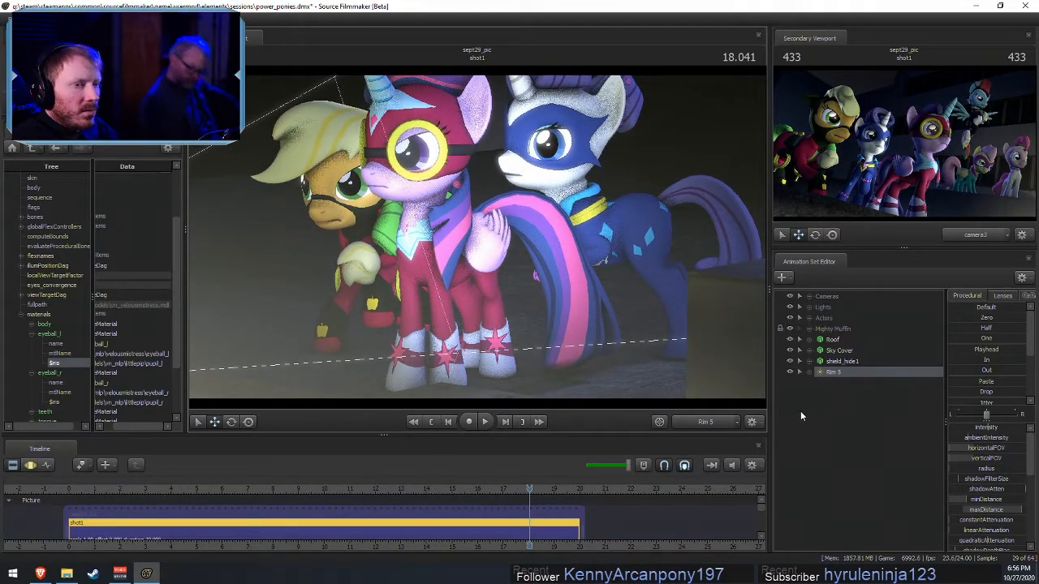
- Shift the Rim 5 light's colour to a warmer tone by adjusting its red, green and blue components
scroll(985, 528, down, 10)
key(F3)
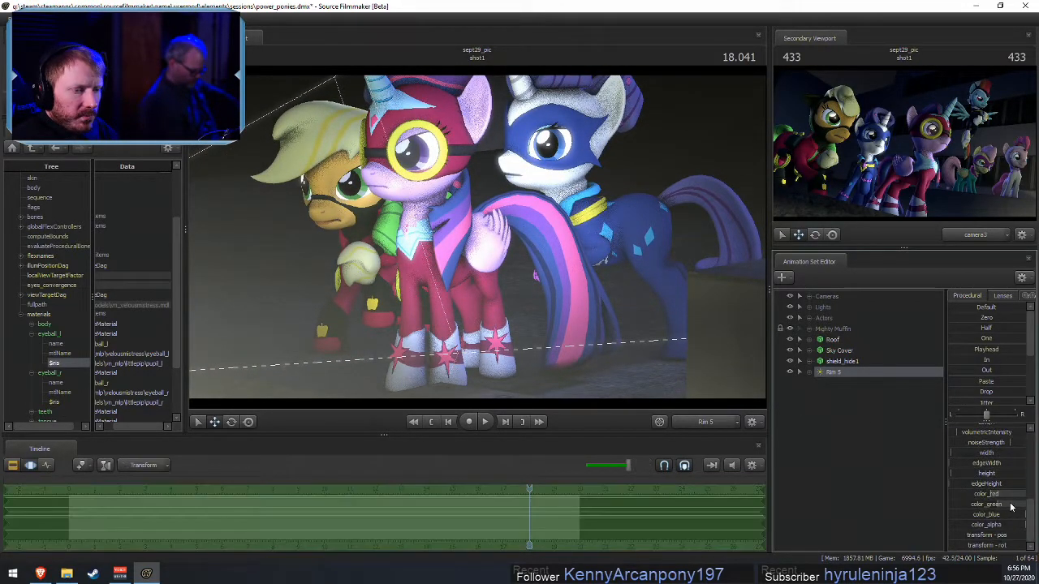
key(F2)
key(F3)
mouse_move(1010, 515)
mouse_down()
mouse_move(989, 515)
mouse_move(1024, 504)
mouse_up()
key(F2)
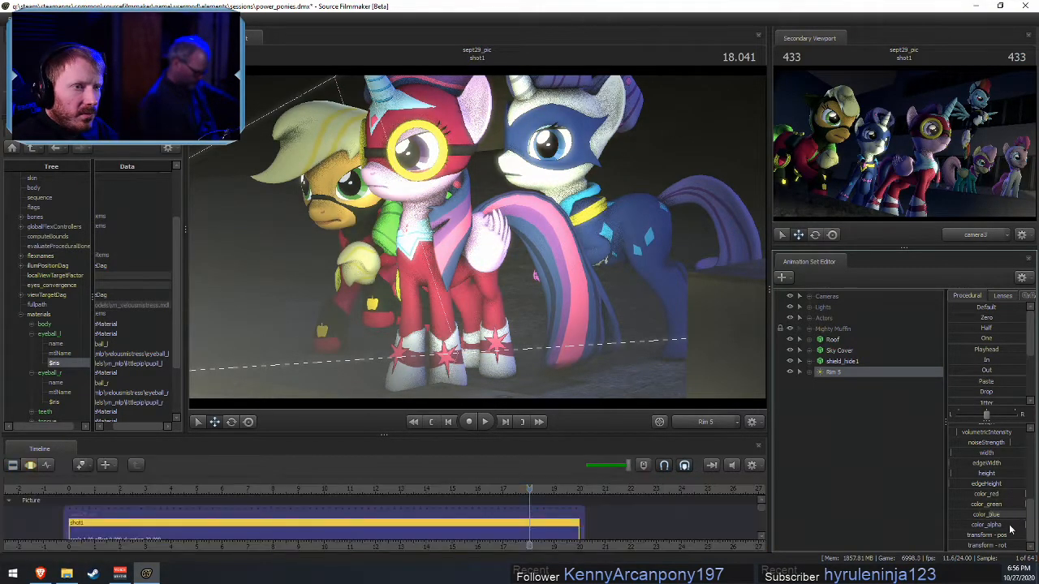
key(F3)
- Re-aim the Rim 5 light at the front ponies and reduce its maxDistance
drag(550, 279, 498, 250)
scroll(992, 490, up, 5)
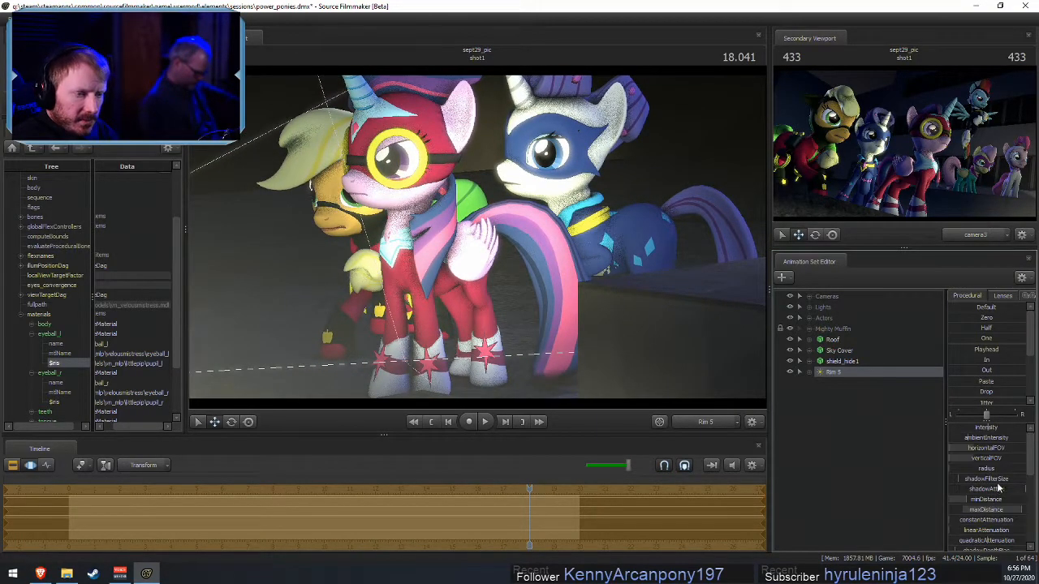
key(F2)
key(F3)
drag(1018, 513, 980, 513)
drag(965, 509, 960, 510)
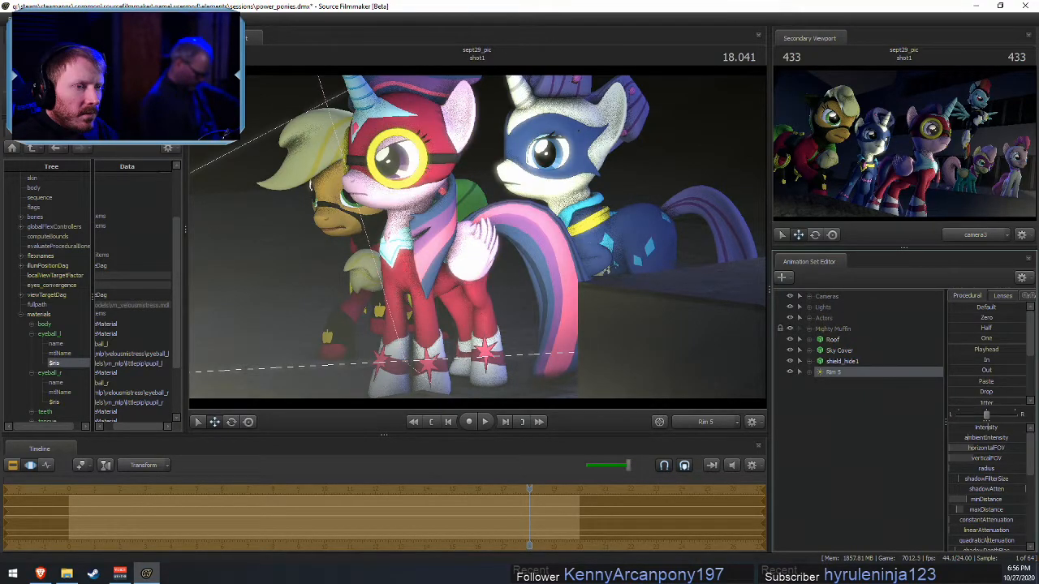
- Edit the range limits of the Rim 5 light's maxDistance, readjust the distance and nudge the light's aim
click(996, 525)
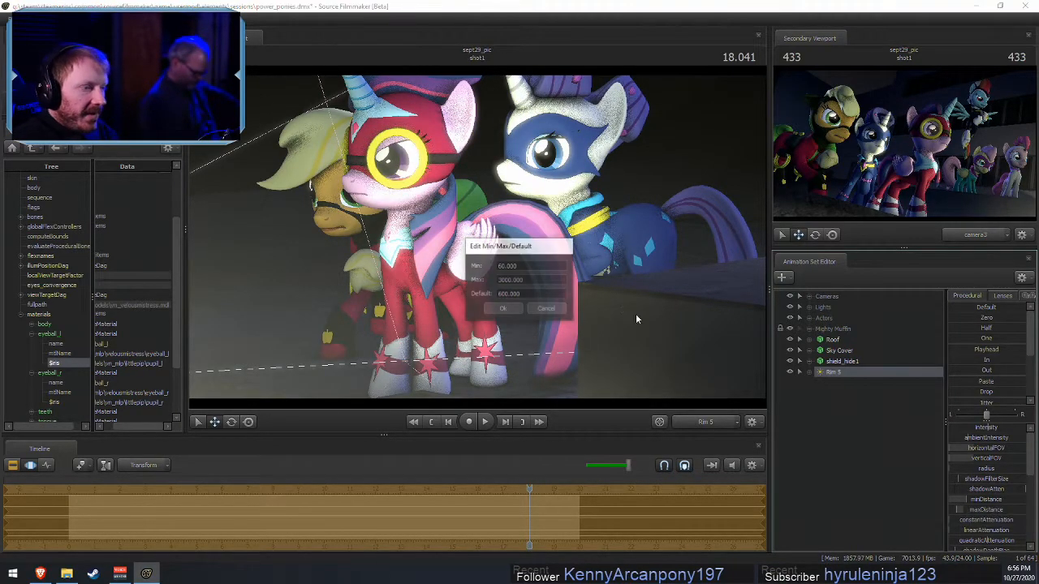
click(506, 309)
mouse_move(997, 511)
mouse_down()
mouse_move(986, 511)
mouse_move(998, 513)
mouse_up()
drag(584, 276, 560, 269)
- Duplicate the Rim 5 light by pasting a copy of its animation set as another rim light
key(F3)
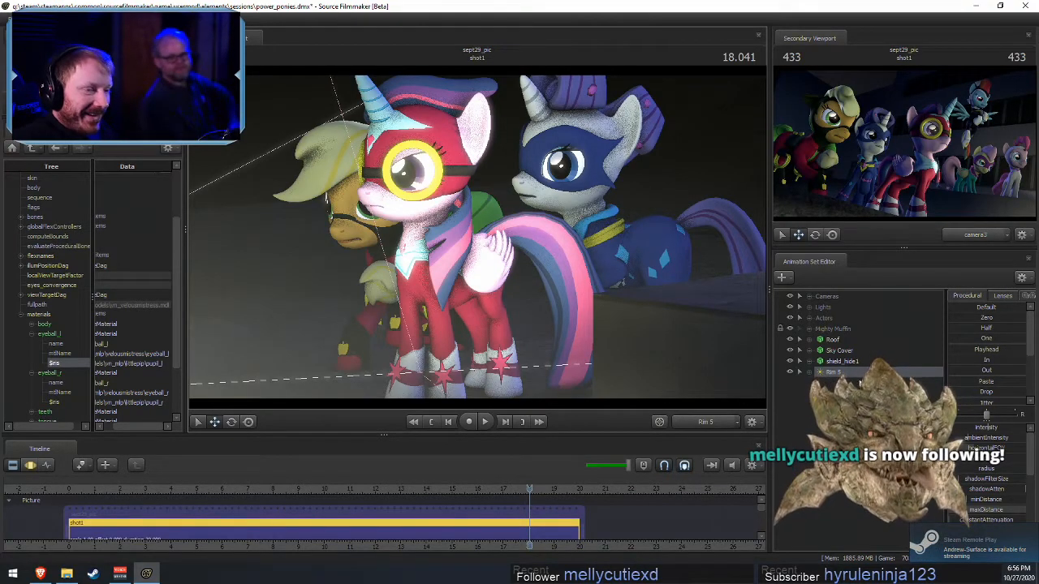
right_click(849, 399)
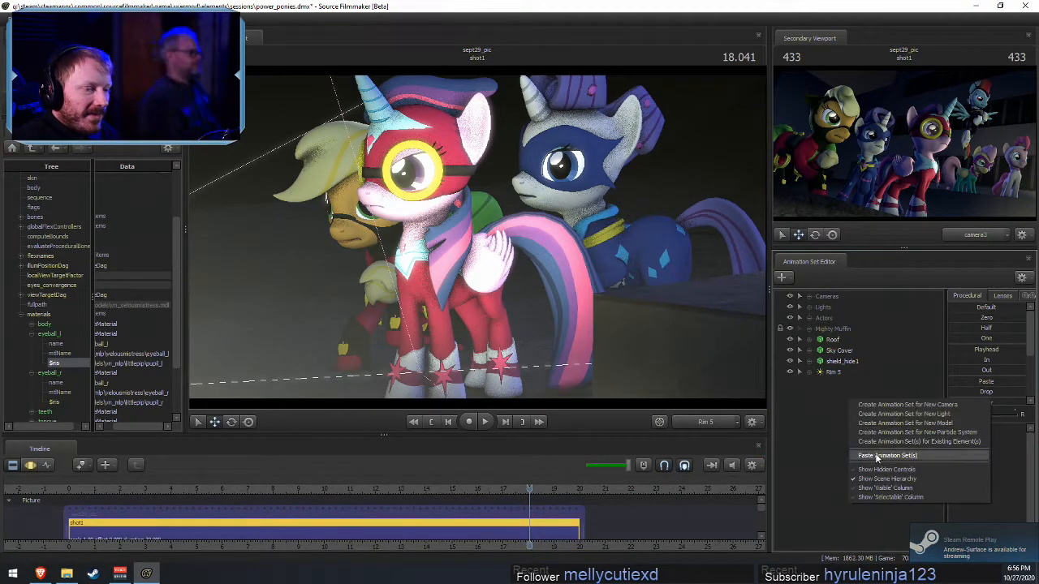
click(876, 457)
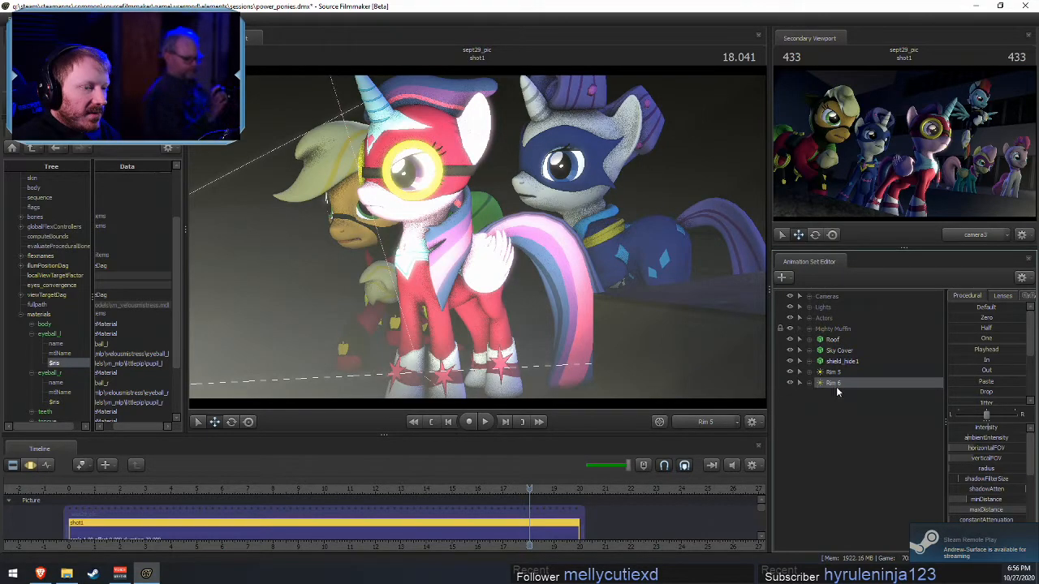
right_click(838, 385)
click(830, 395)
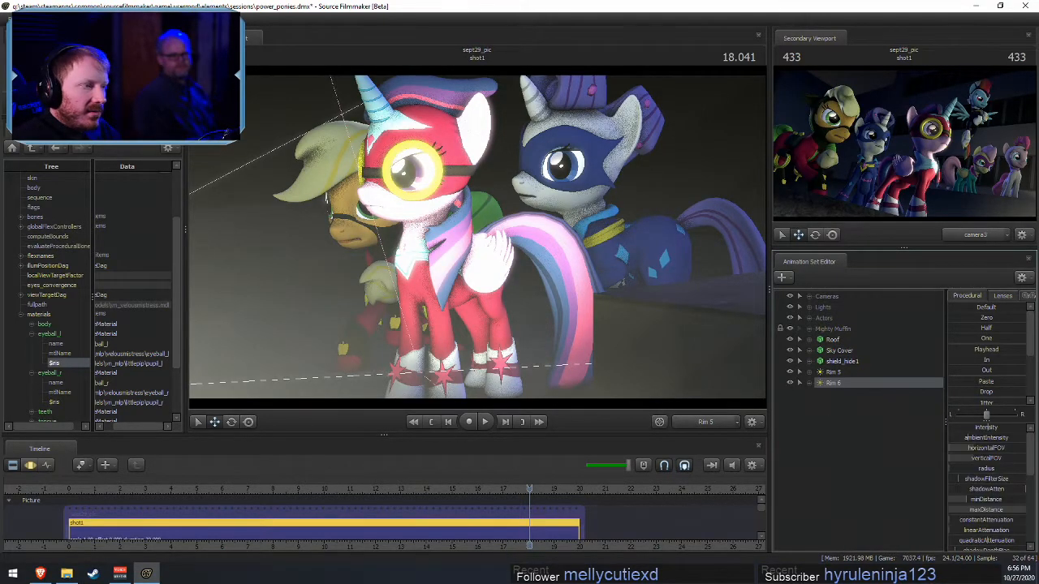
key(F3)
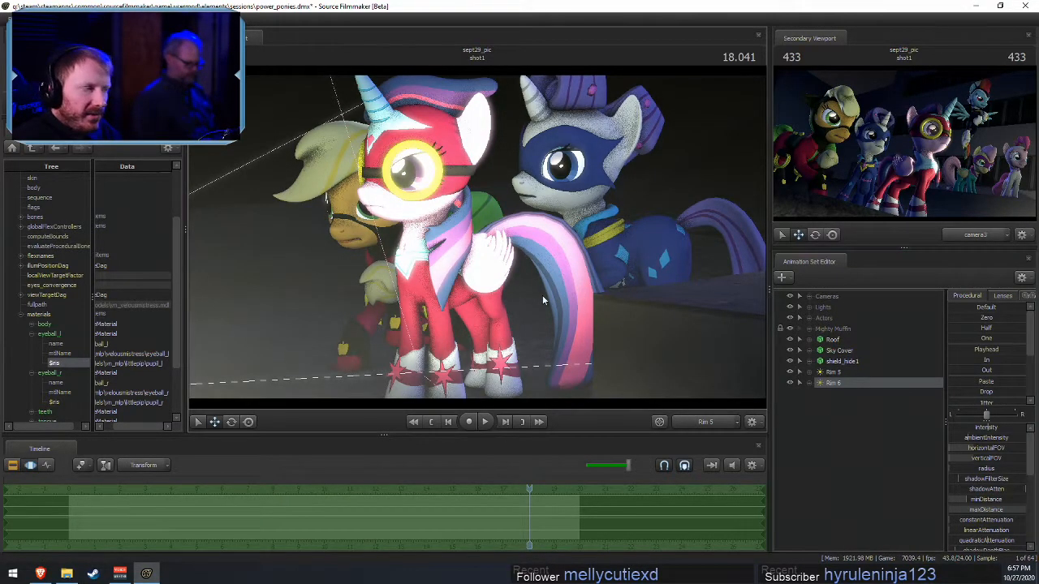
key(F2)
click(572, 322)
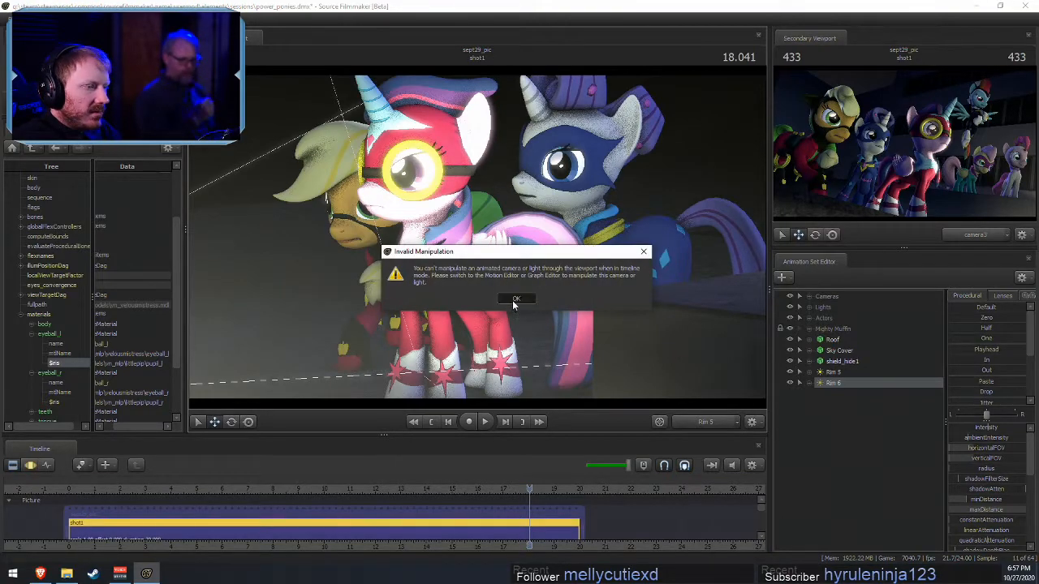
click(515, 299)
- Adjust the Rim 6 light's minDistance in the Motion Editor
key(F3)
click(987, 509)
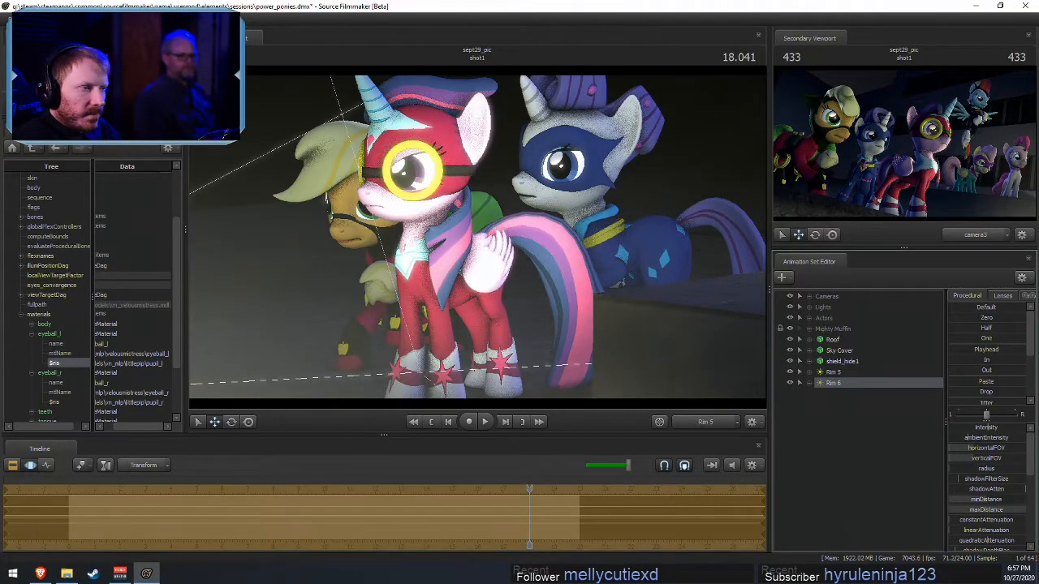
drag(979, 499, 967, 499)
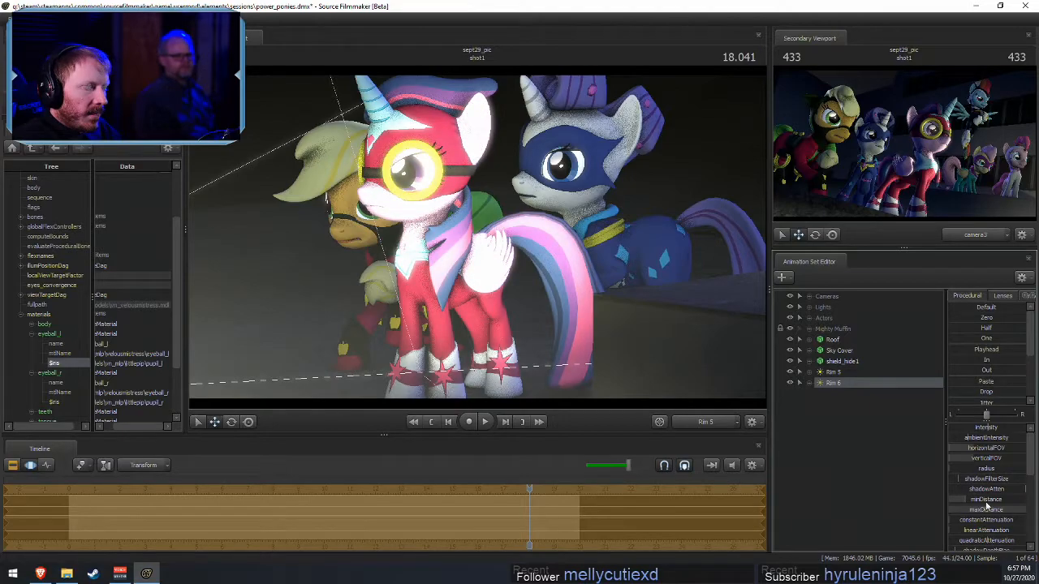
- Look through the Rim 6 light and move it closer, aiming it at the blue-masked unicorn
key(F2)
drag(859, 385, 435, 284)
click(835, 384)
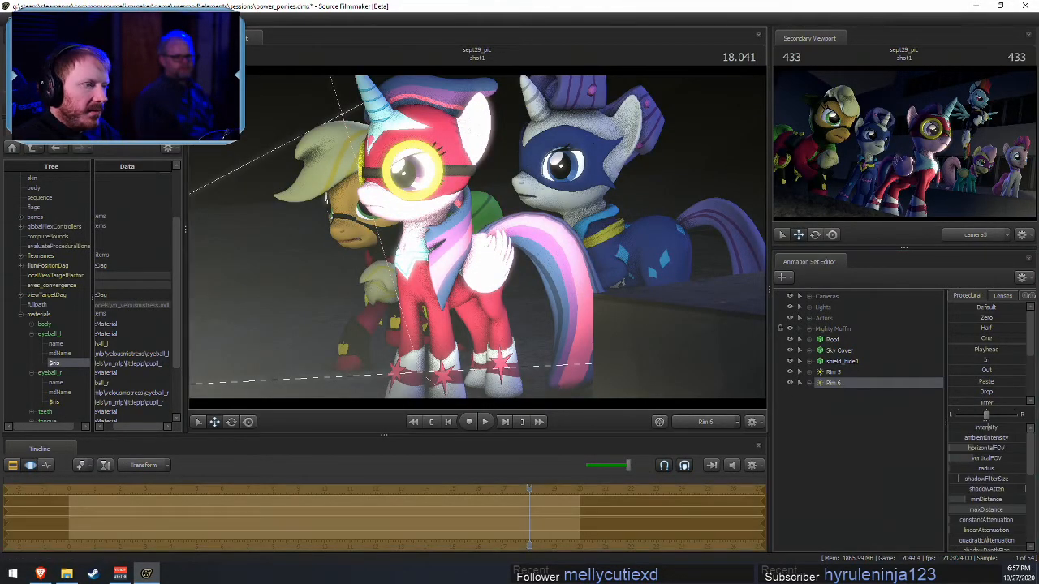
key(w)
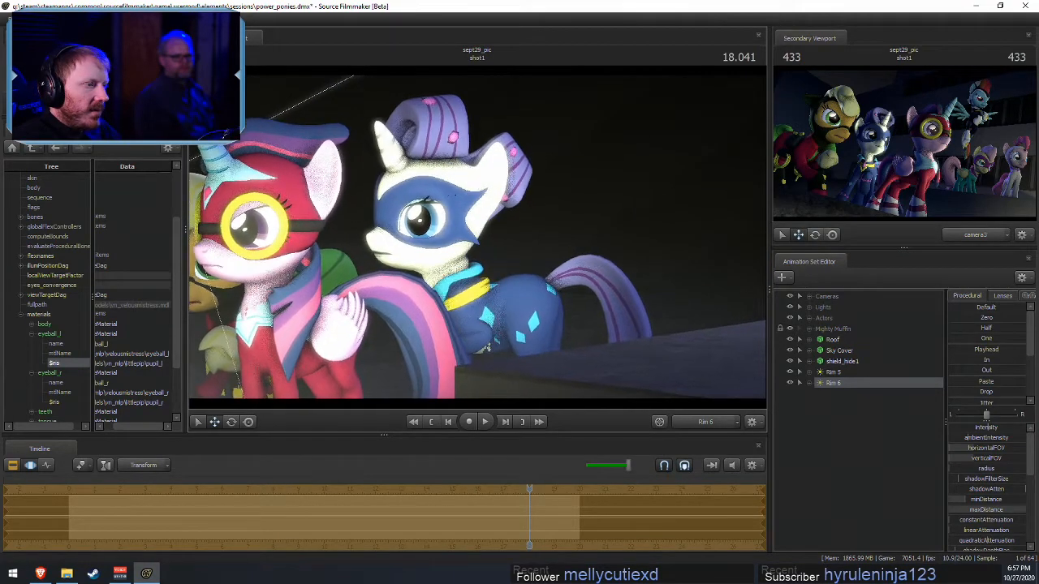
key(w)
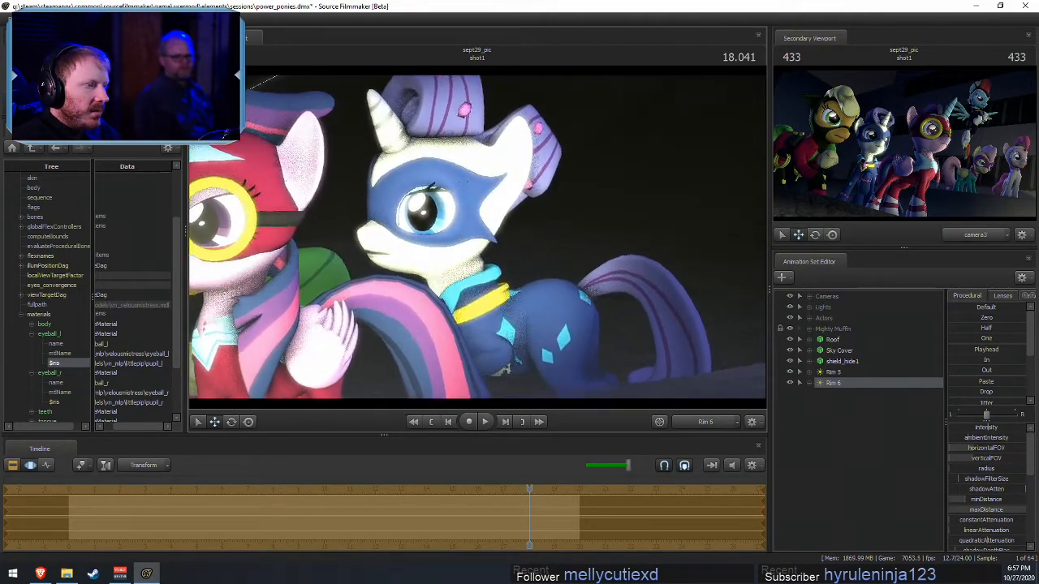
key(s)
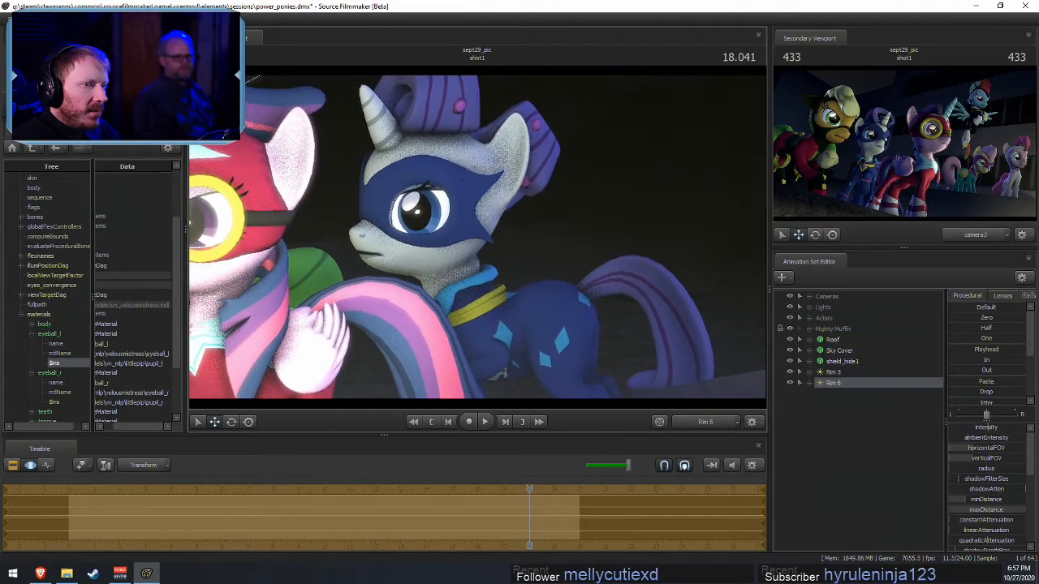
key(d)
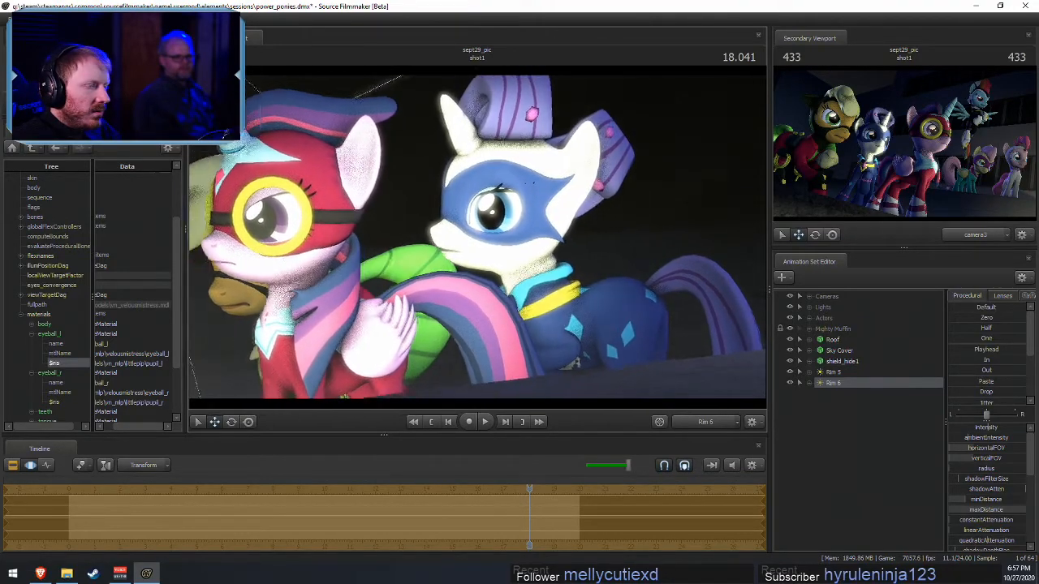
key(d)
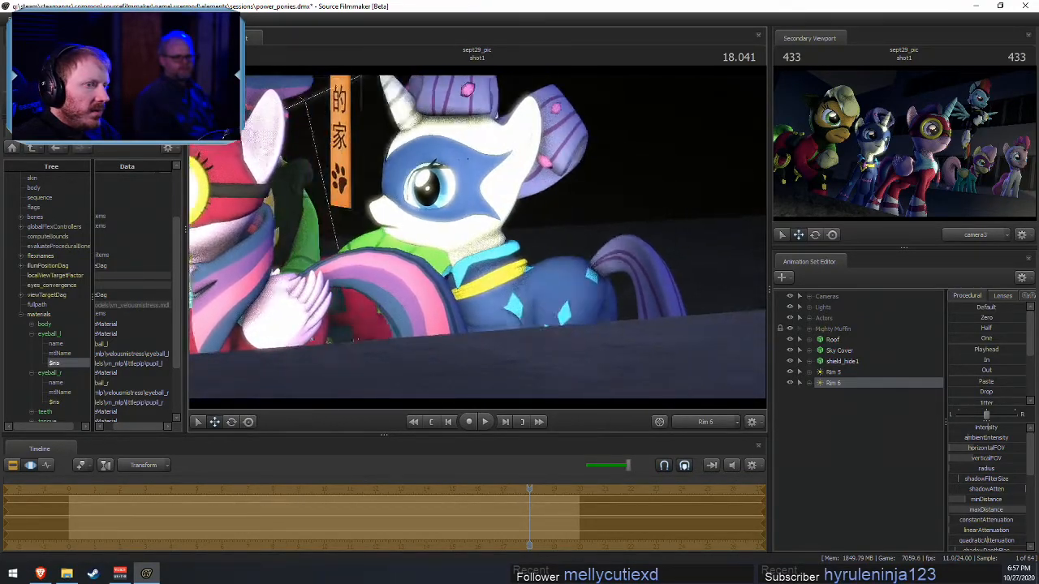
- Move the Rim 6 light sideways behind the rear ponies while keeping it aimed toward the blue-masked unicorn
key(a)
key(d)
key(a)
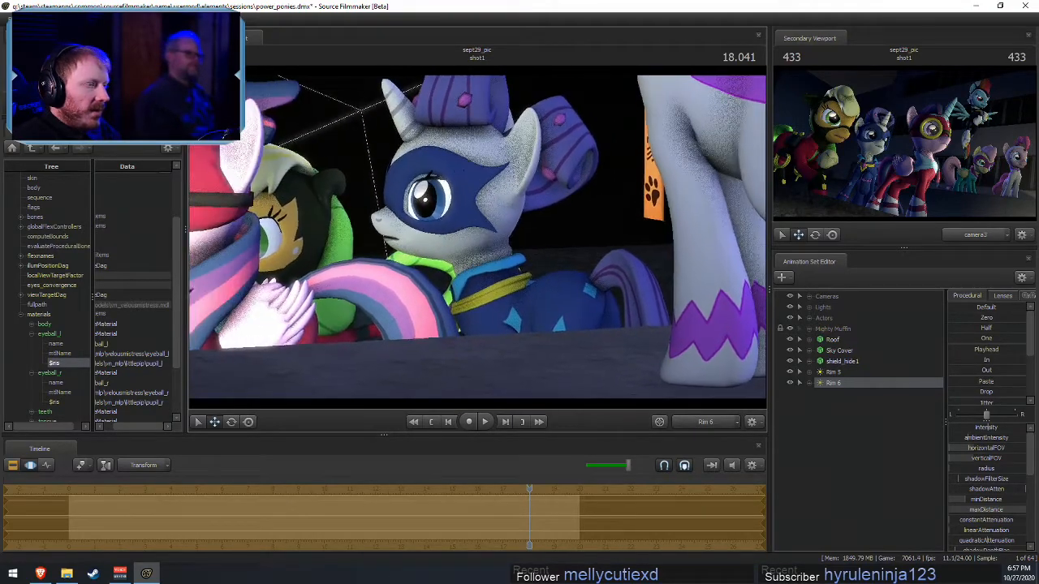
key(d)
key(d)
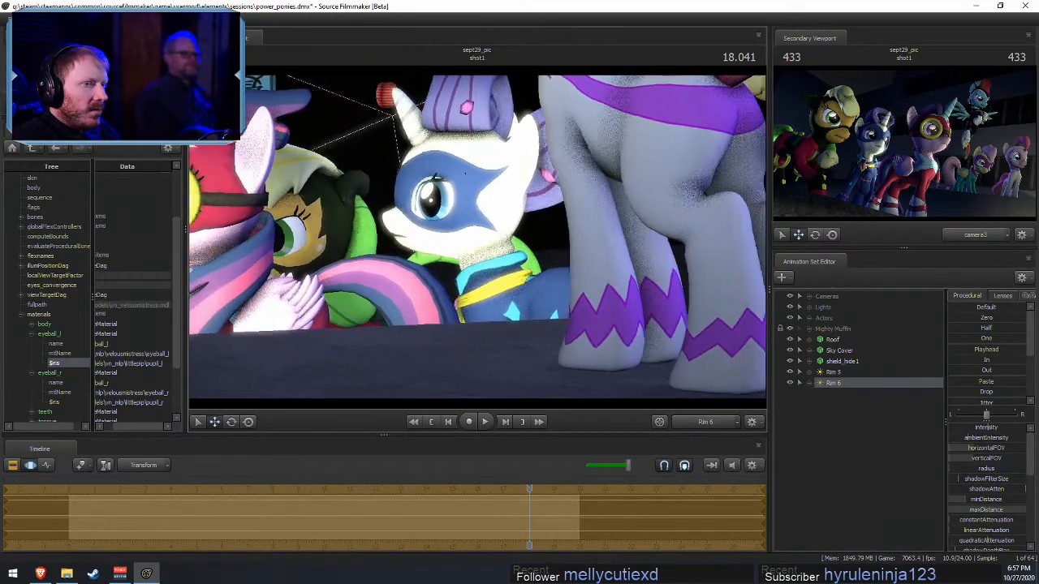
key(d)
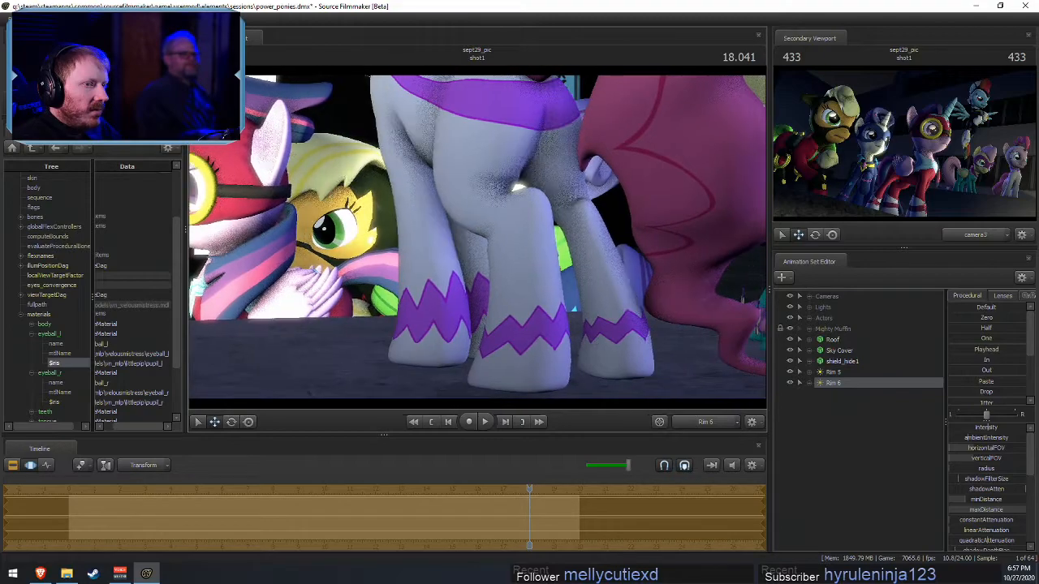
key(d)
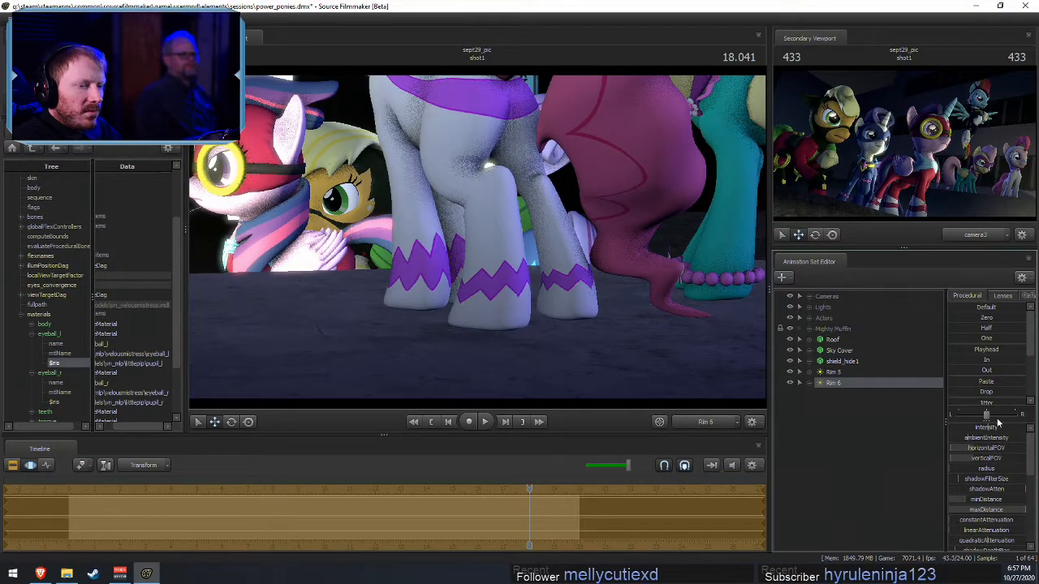
- Paste another copy of the rim light's animation set into the scene
key(F2)
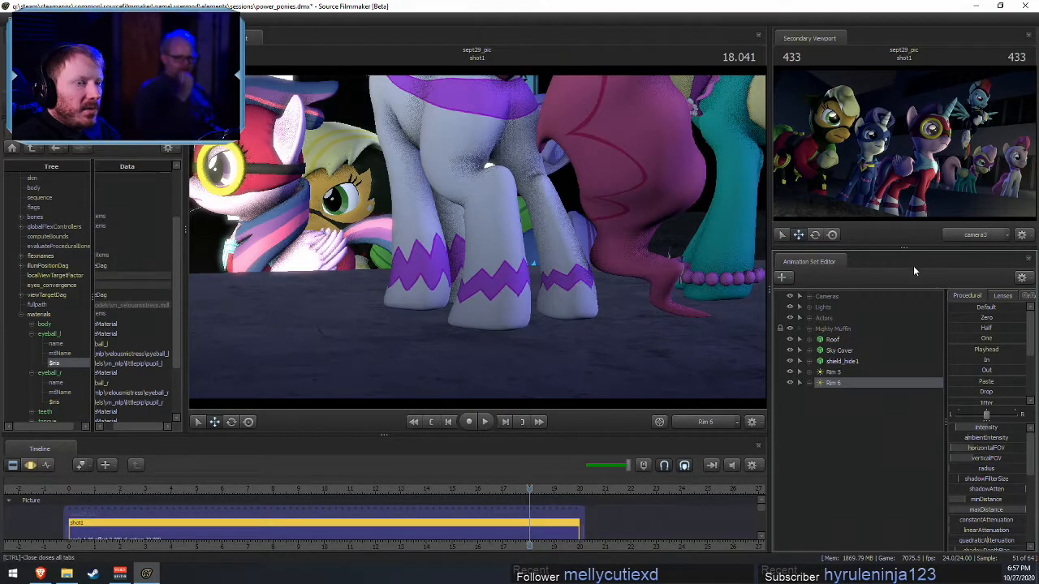
right_click(782, 475)
right_click(846, 436)
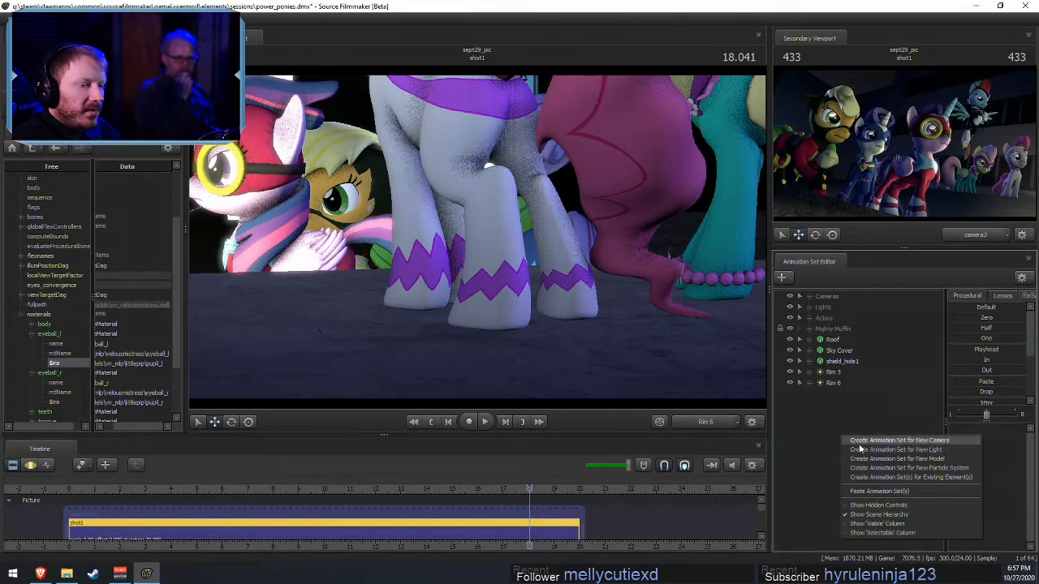
click(868, 491)
- Aim the Rim 7 light at the front ponies from behind, then adjust its minDistance and lower its intensity
key(F3)
drag(477, 237, 409, 228)
key(d)
key(d)
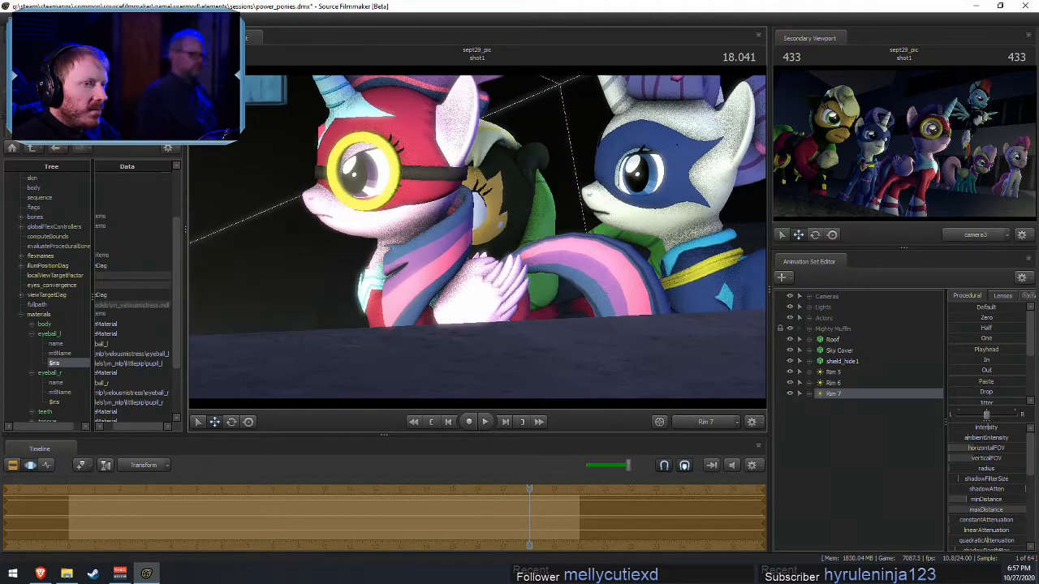
key(s)
key(w)
key(s)
drag(979, 502, 977, 503)
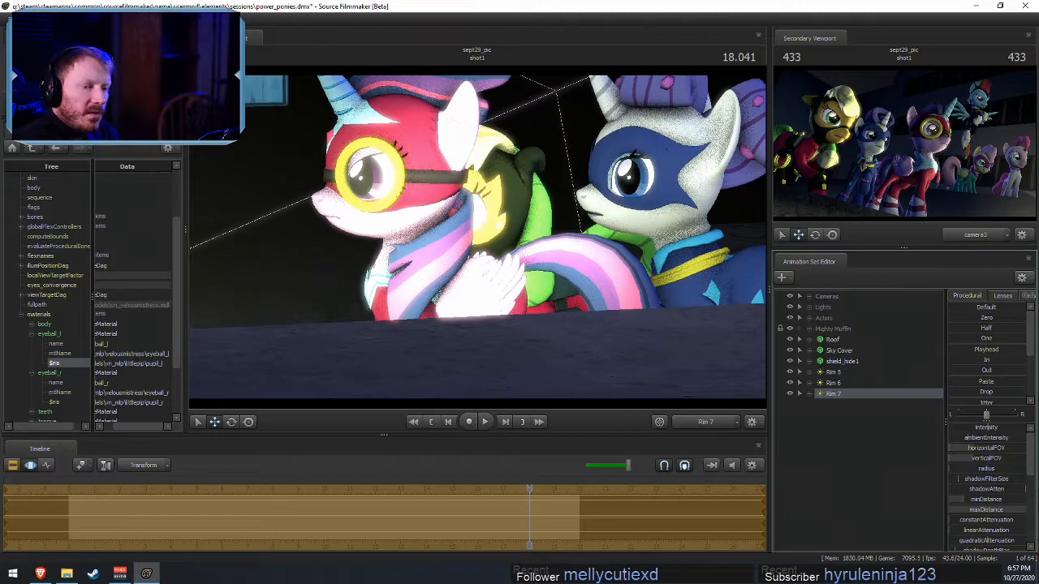
drag(978, 432, 971, 432)
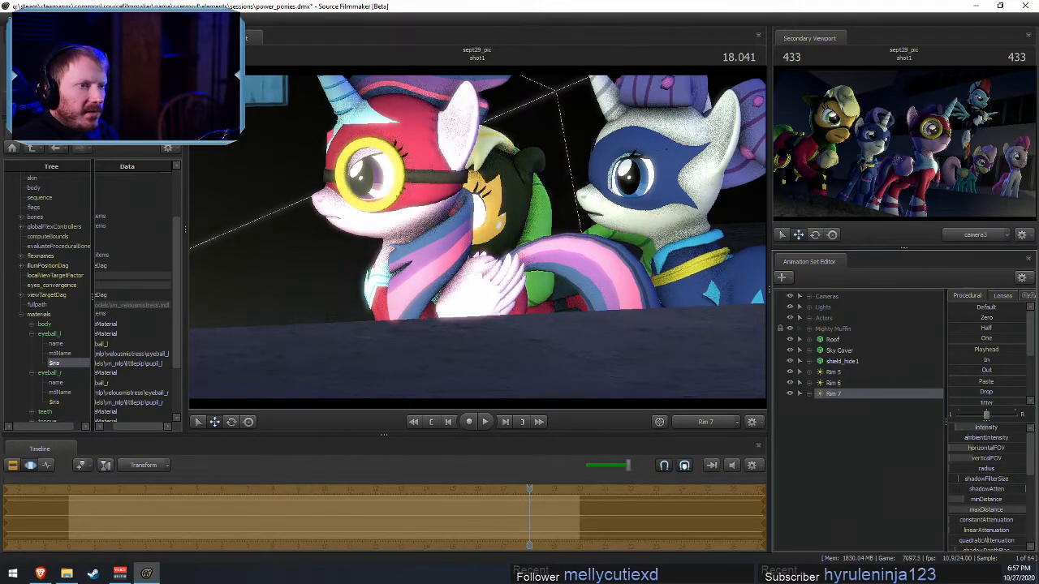
- Move the Rim 7 light downward and fine-tune its aim at the front ponies
drag(610, 332, 610, 272)
key(x)
key(x)
drag(477, 236, 478, 236)
key(F2)
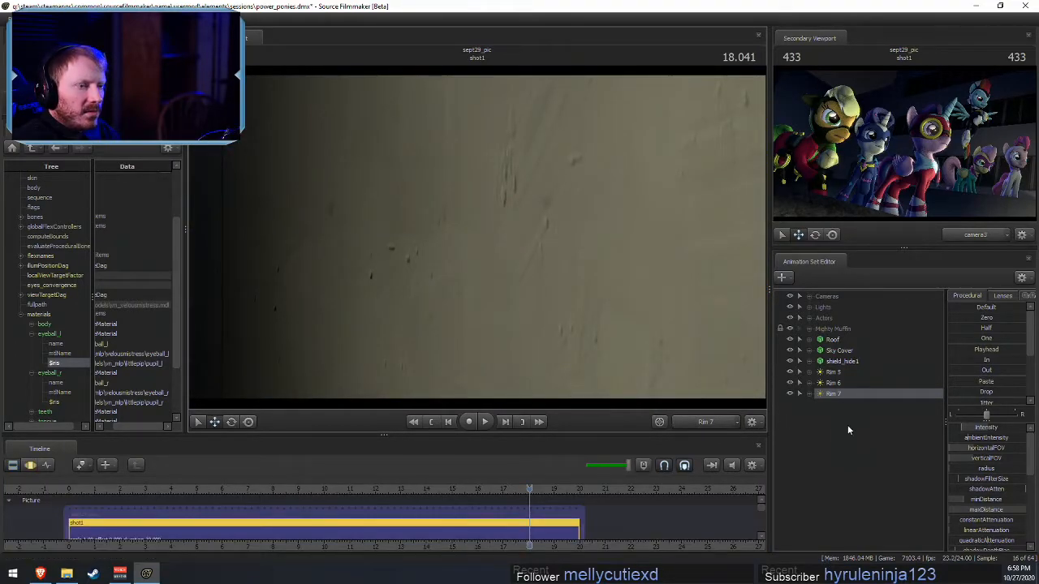
key(F3)
key(F2)
key(F3)
drag(483, 235, 480, 224)
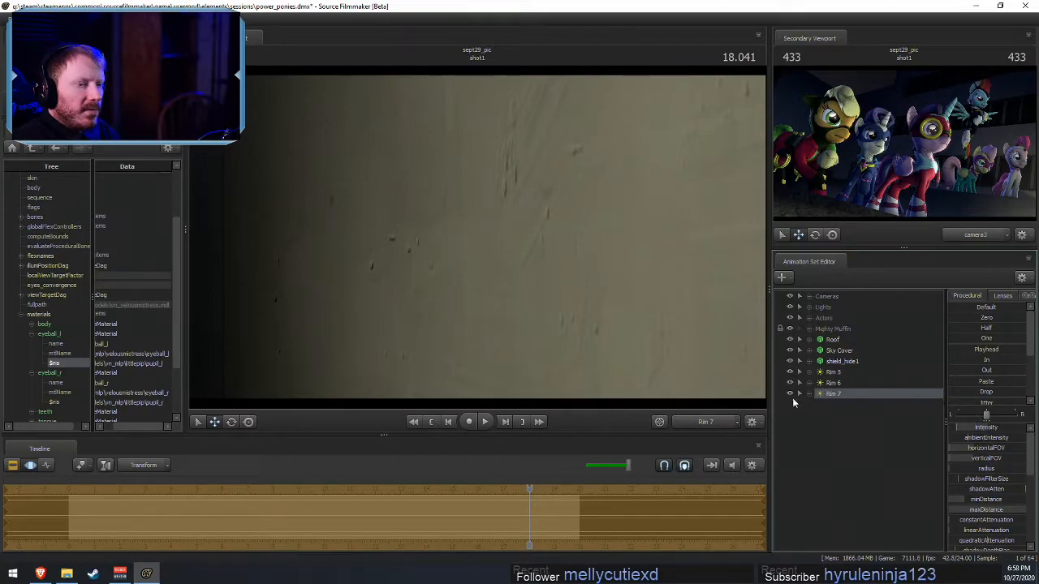
- Toggle the Rim 7 light's visibility off and on to compare its effect on the scene
click(790, 392)
click(789, 393)
click(790, 393)
click(789, 393)
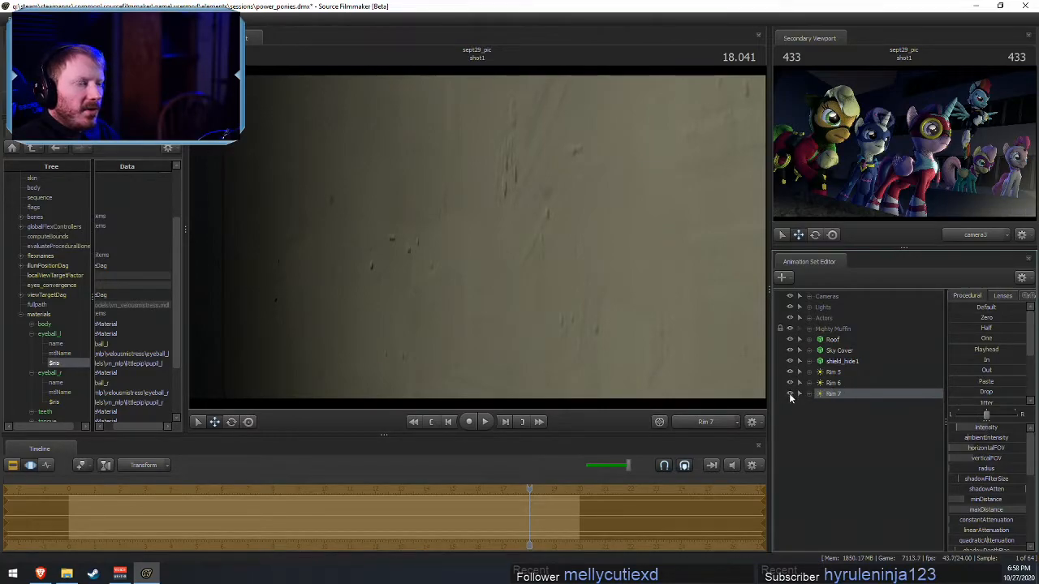
key(F2)
key(F3)
- Paste another copy of the rim light and aim it at the flying rainbow-maned pony
right_click(810, 409)
click(860, 463)
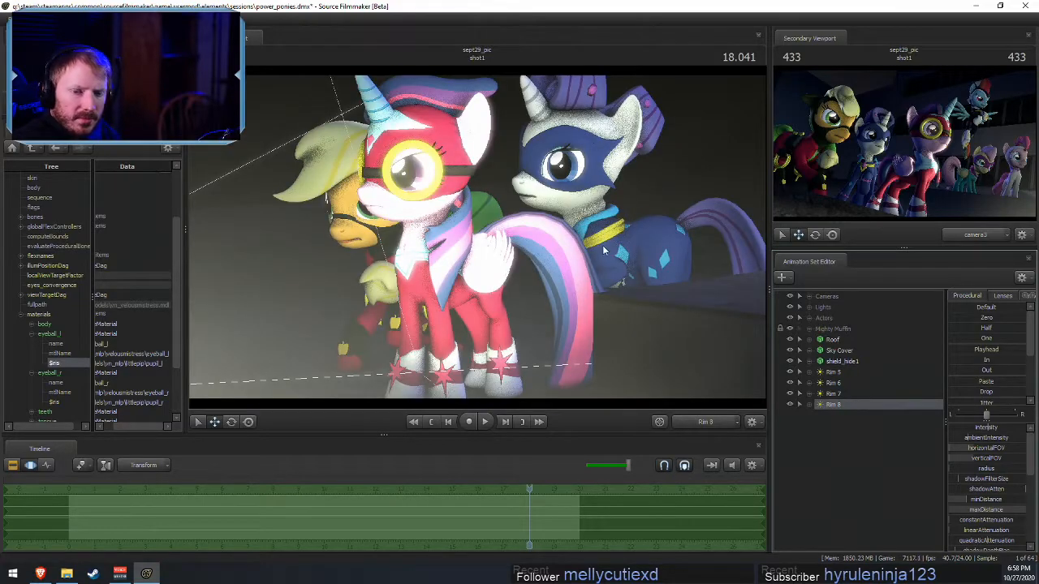
drag(602, 246, 779, 105)
key(s)
drag(479, 242, 552, 271)
key(a)
- View the scene through camera3 and examine the Rim 8 lighting on the flying pony
key(F2)
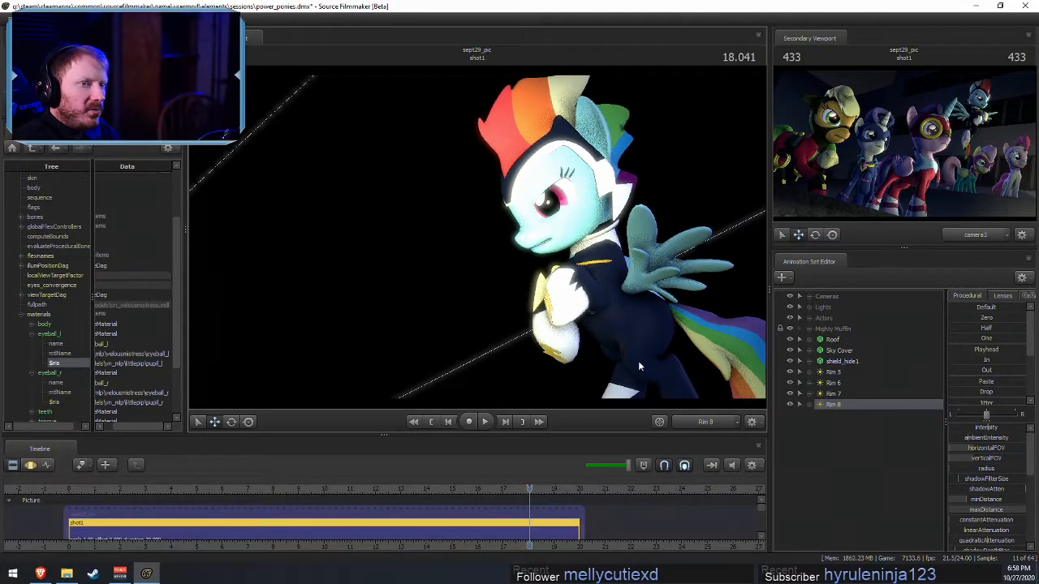
click(706, 421)
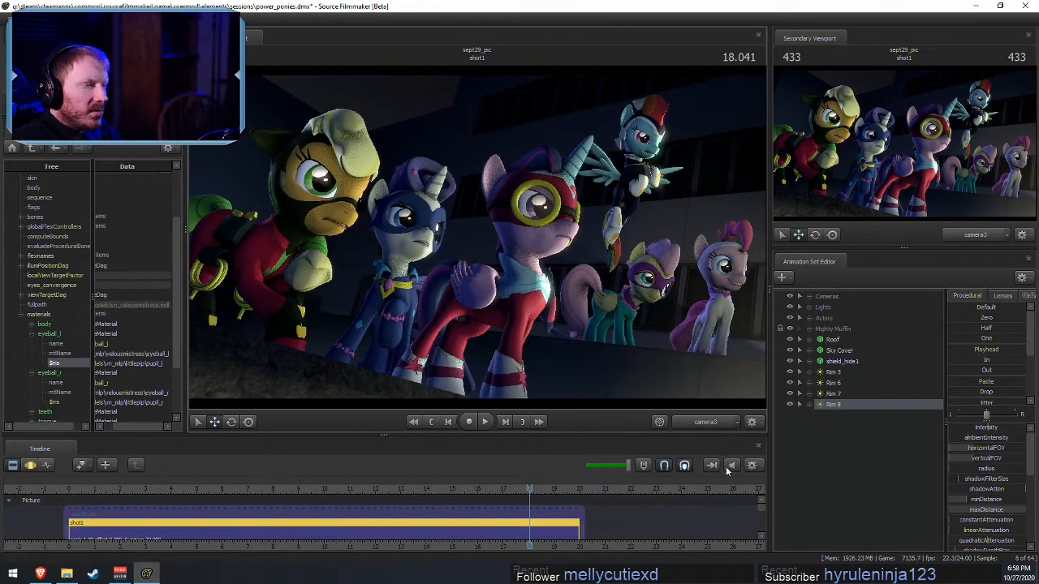
key(F3)
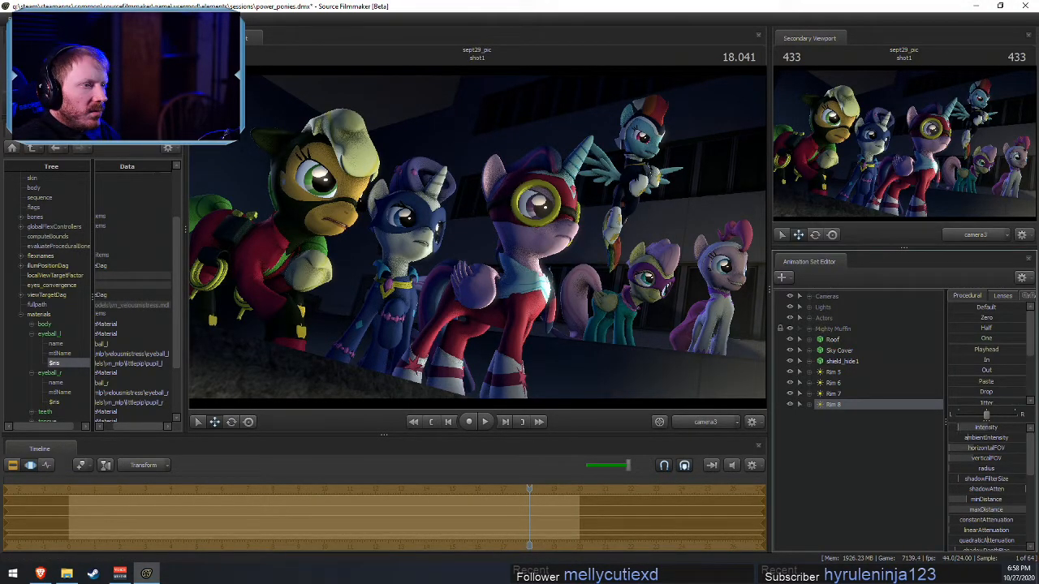
key(F2)
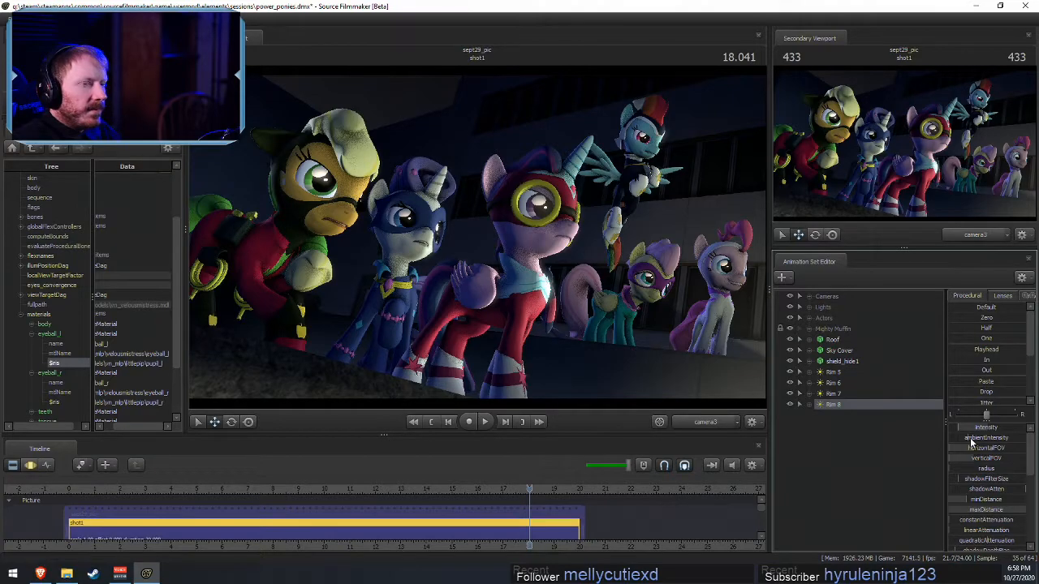
key(F3)
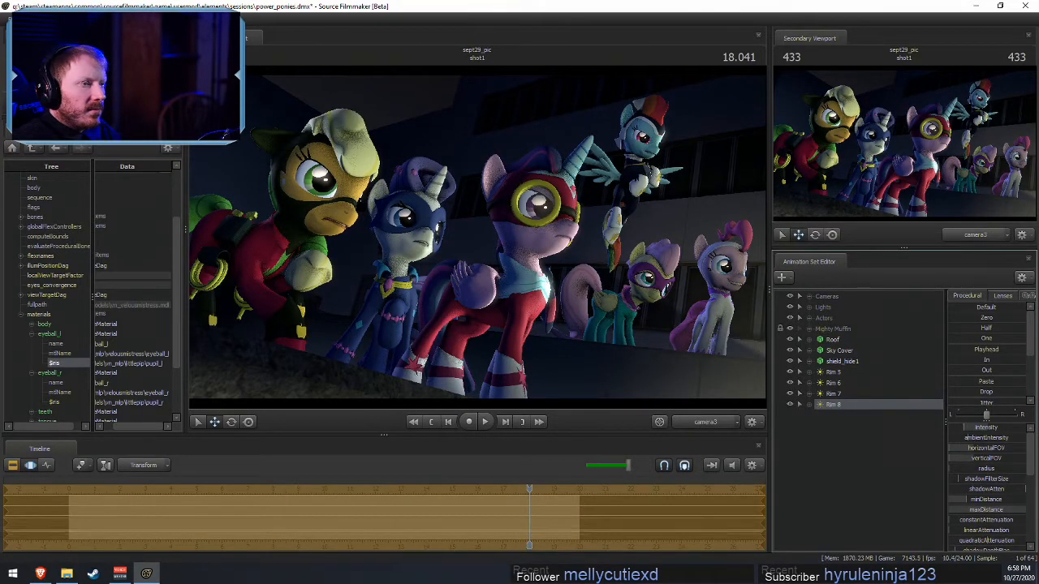
key(F2)
key(F3)
key(F2)
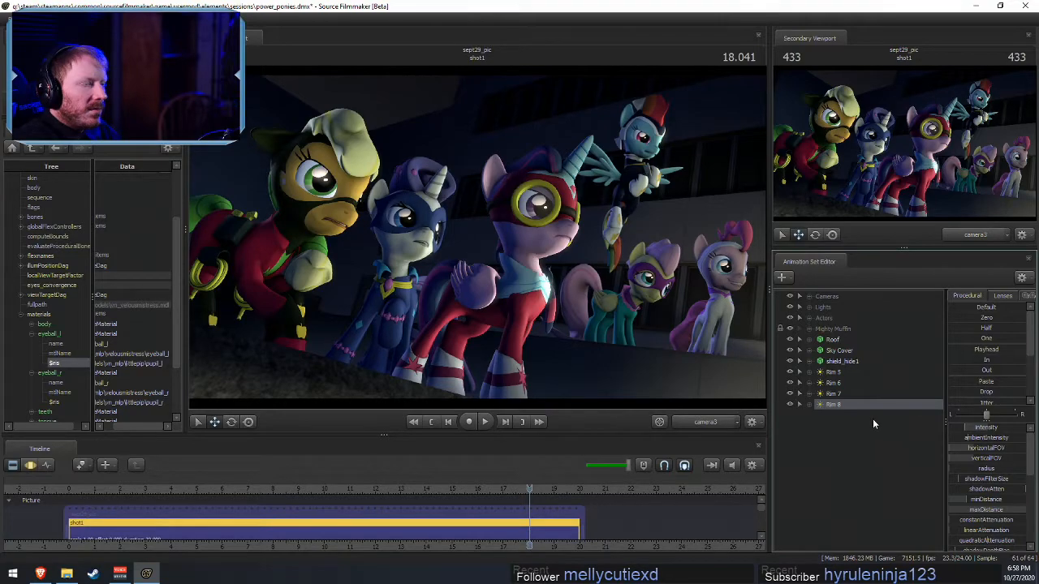
- Look through the Rim 8 light again and reposition it farther from the flying rainbow-maned pony
drag(832, 406, 536, 328)
key(F3)
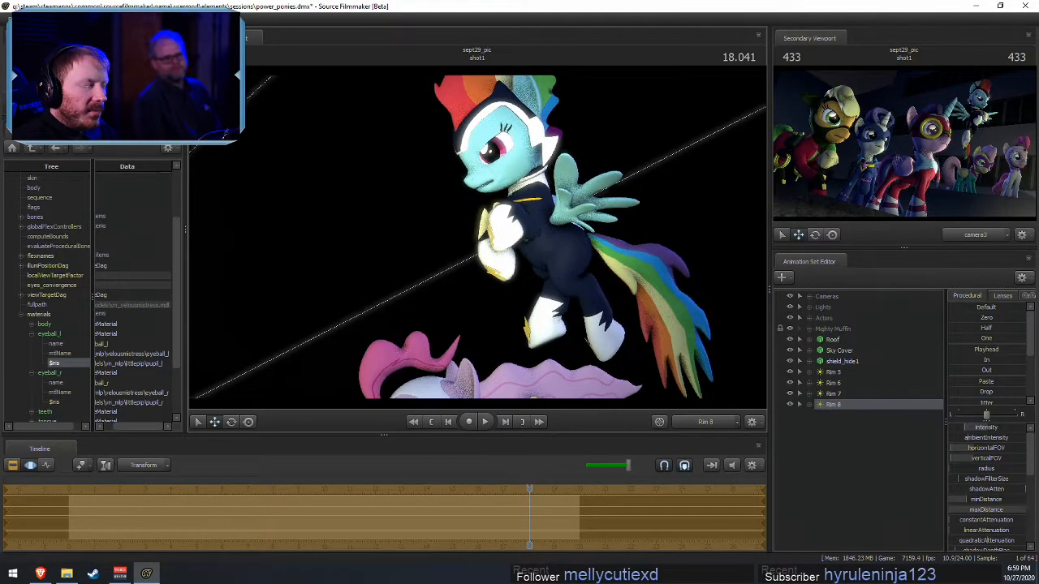
- Paste a further copy of the rim light's animation set and look through the new light
right_click(848, 443)
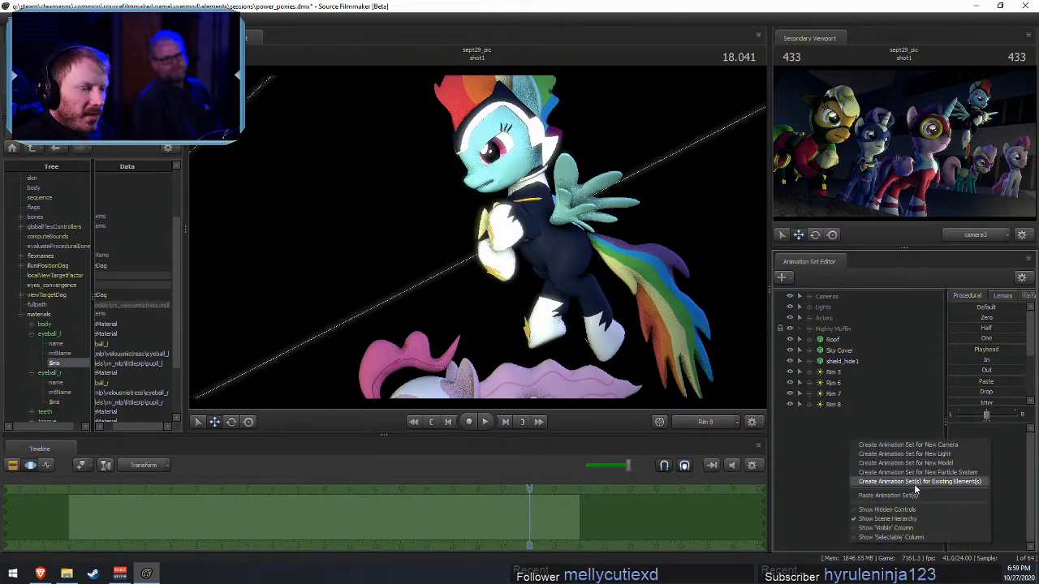
click(842, 452)
click(835, 416)
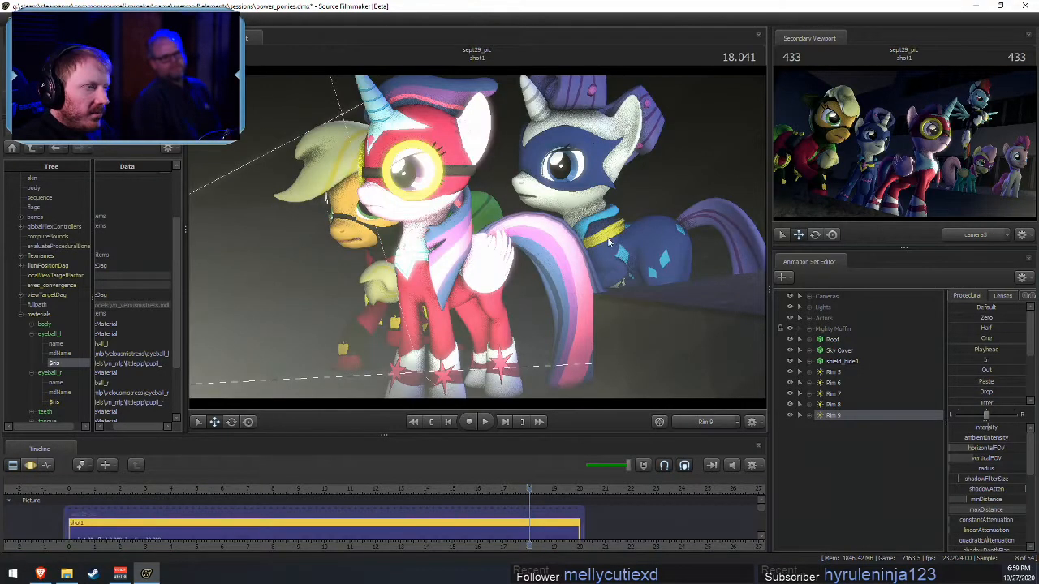
click(607, 238)
click(526, 301)
- Aim the Rim 9 light at the two rear ponies on the roof and lower its intensity
key(F3)
key(w)
drag(527, 292, 477, 238)
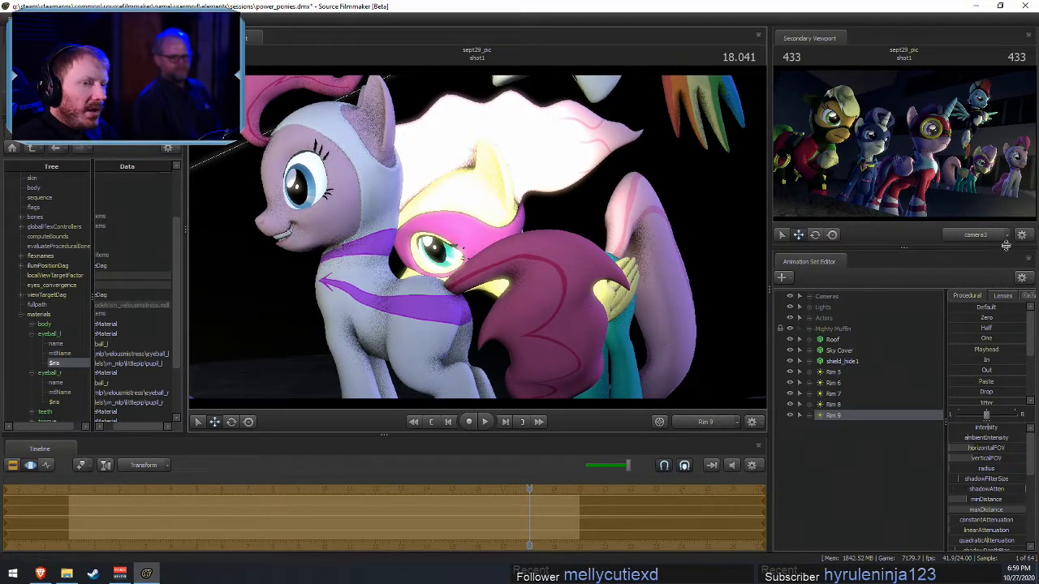
drag(996, 427, 971, 439)
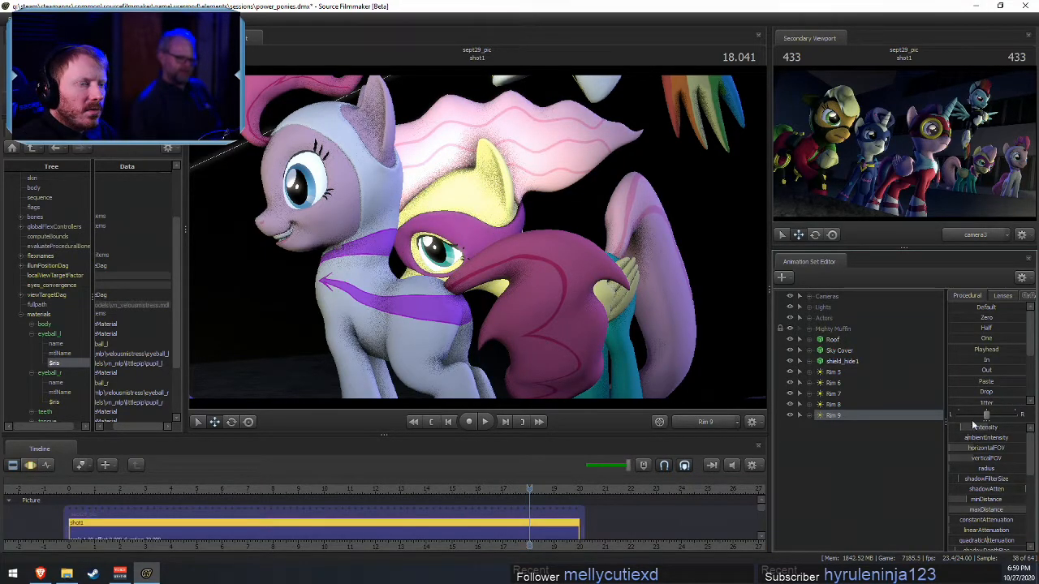
- Paste another copy of the rim light's animation set and look through the new Rim 10 light
right_click(913, 476)
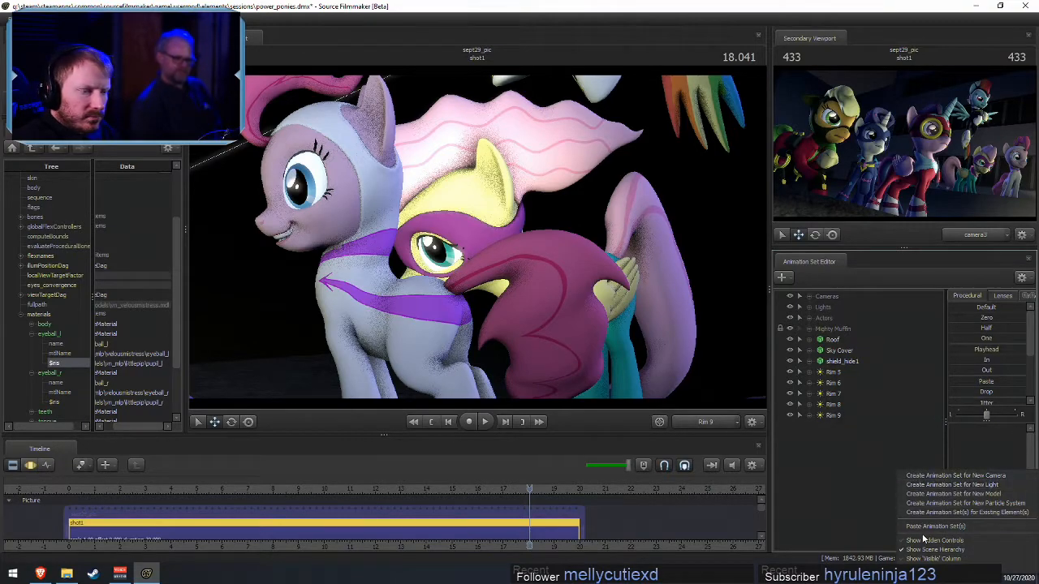
click(887, 491)
drag(738, 383, 714, 365)
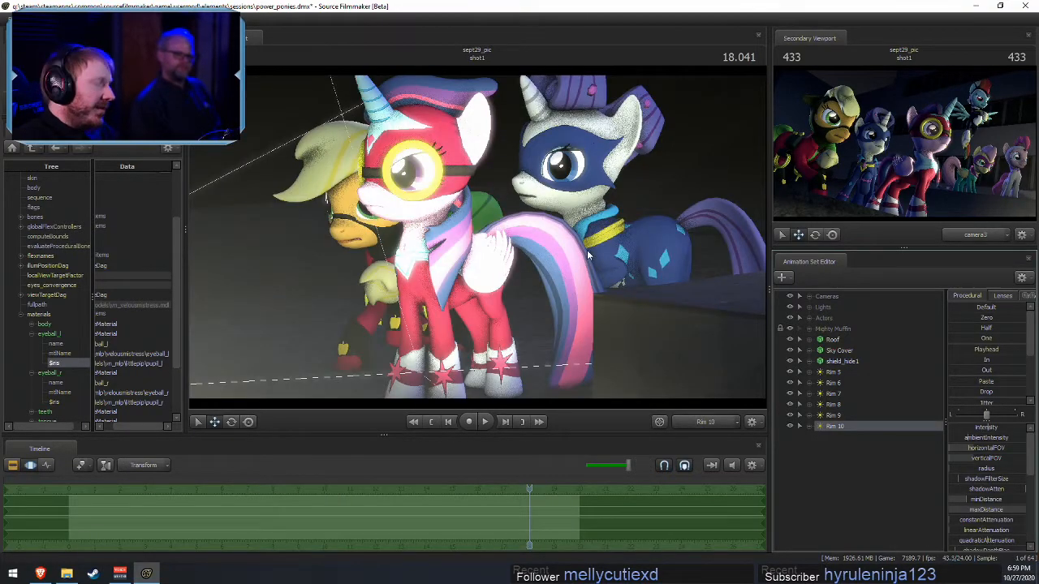
- Aim the Rim 10 light at the two rear ponies on the roof from farther back
drag(607, 235, 477, 233)
key(w)
key(s)
key(w)
key(s)
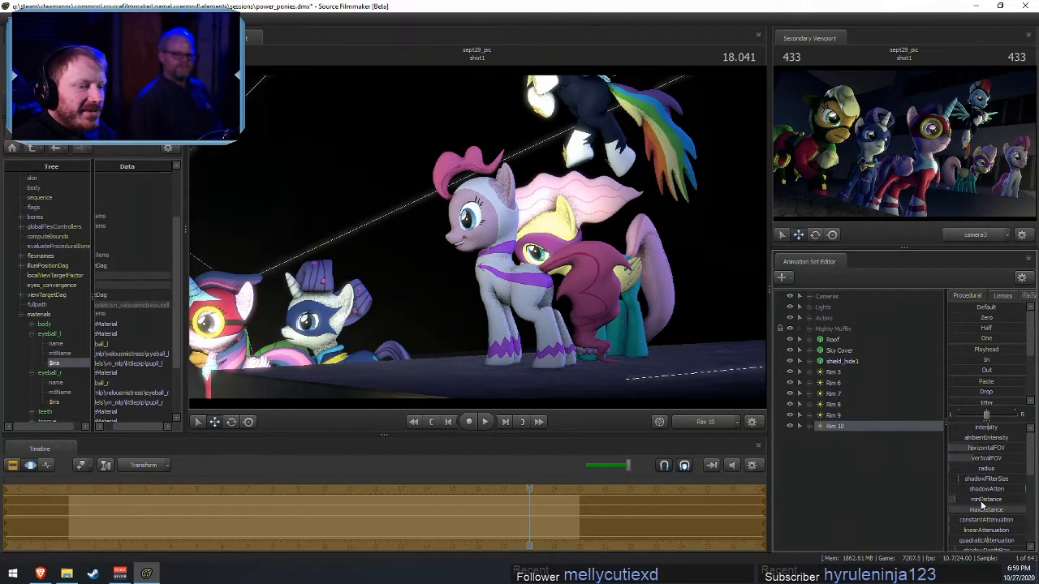
- Adjust Rim 10's maxDistance and move the light closer to the two rear ponies
mouse_move(977, 510)
mouse_down()
mouse_move(942, 511)
mouse_move(979, 510)
mouse_up()
drag(633, 308, 722, 341)
key(w)
key(s)
key(s)
drag(1010, 510, 980, 510)
drag(633, 284, 629, 325)
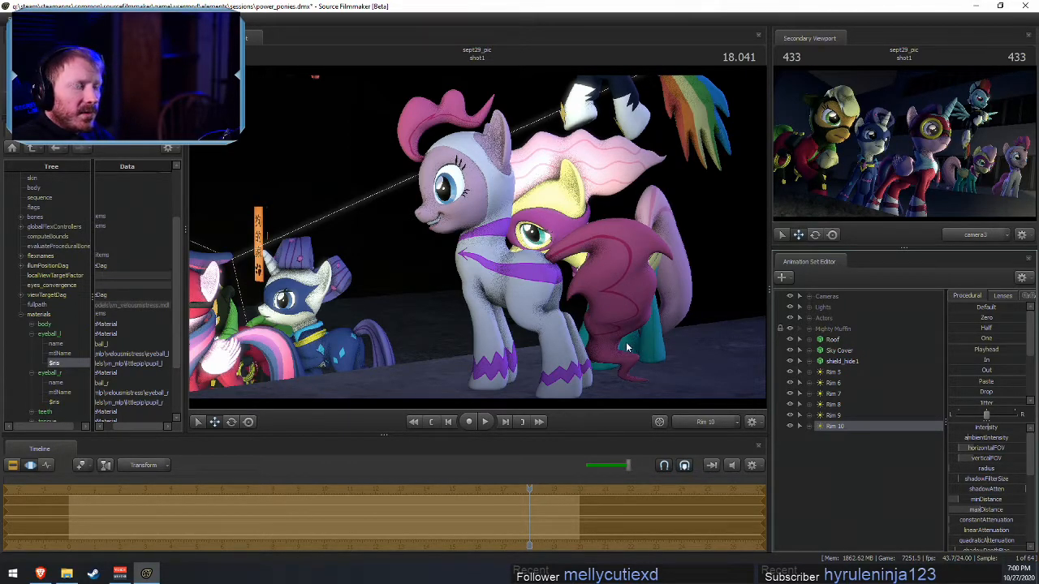
- Lower Rim 10's minDistance and reposition the light toward the foremost of the two rear ponies
drag(607, 346, 638, 348)
drag(969, 505, 989, 513)
mouse_move(487, 243)
mouse_down()
mouse_move(477, 250)
mouse_move(471, 237)
mouse_move(488, 249)
mouse_move(485, 230)
mouse_move(487, 253)
mouse_move(486, 237)
mouse_up()
key(w)
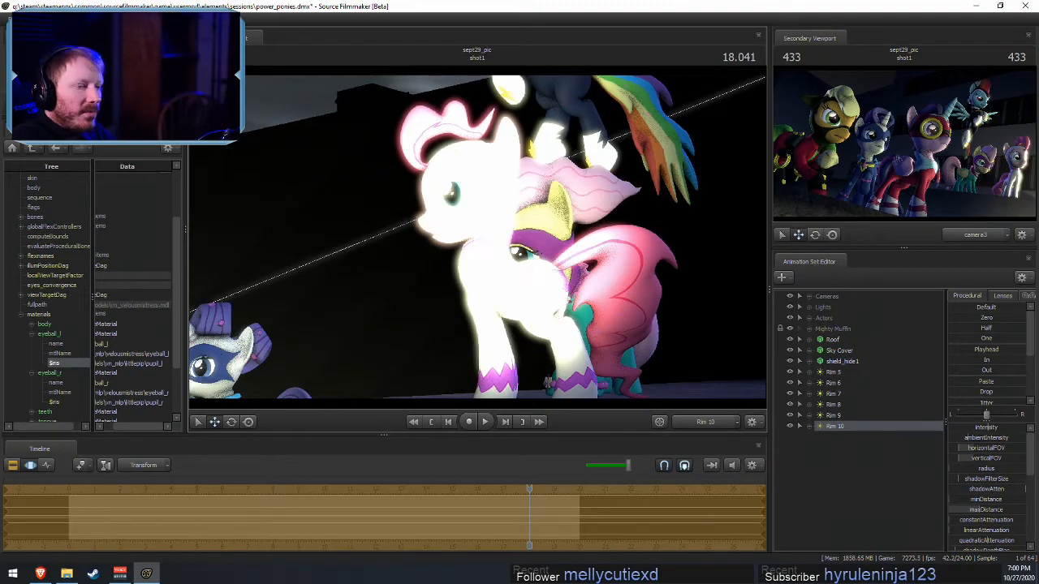
- Show Rim 10's light in the element viewer, enable uberlight and adjust its farEdge and cutOff
right_click(839, 434)
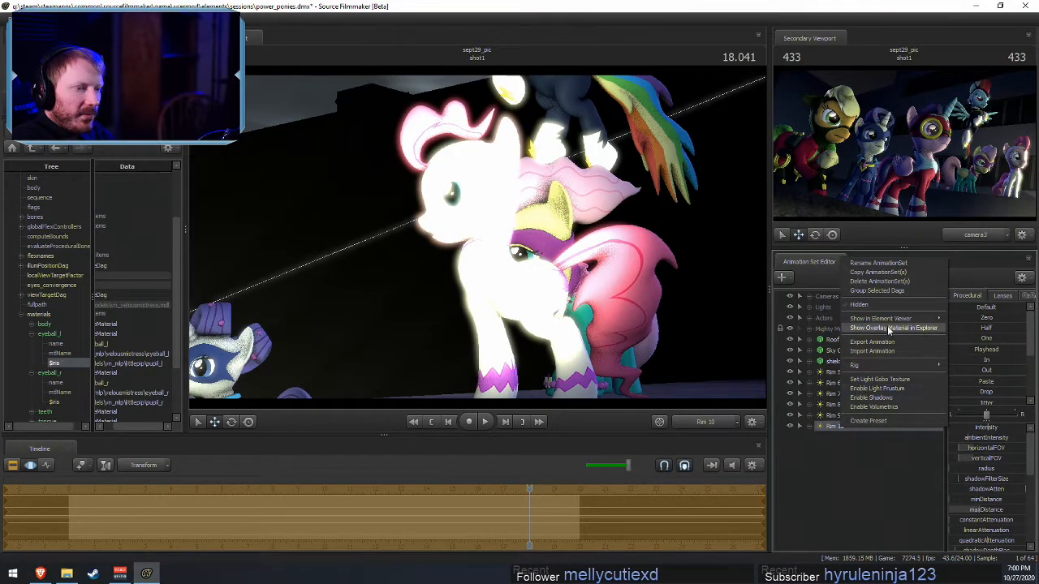
mouse_move(890, 323)
click(970, 329)
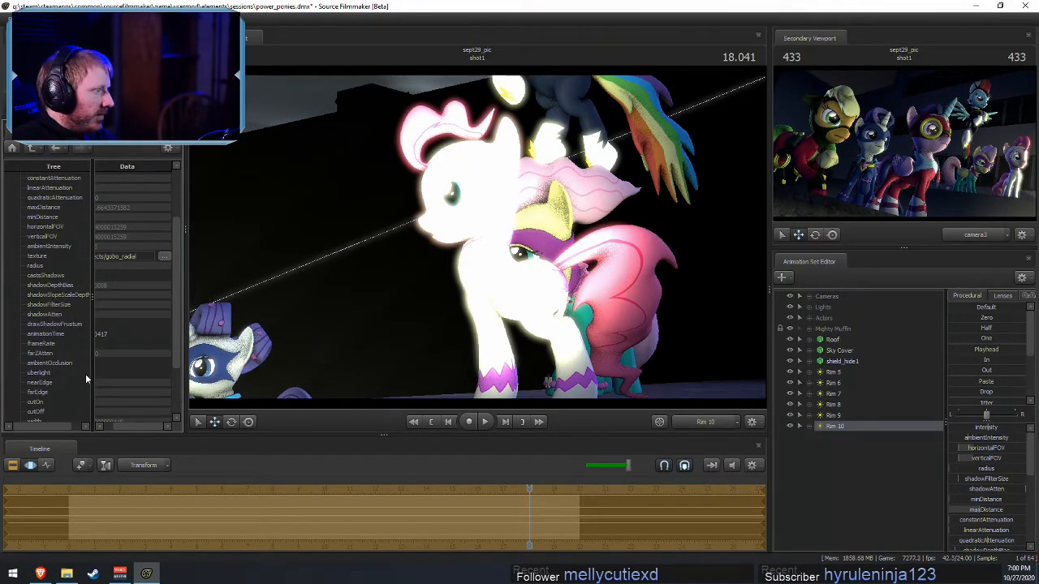
scroll(87, 373, down, 3)
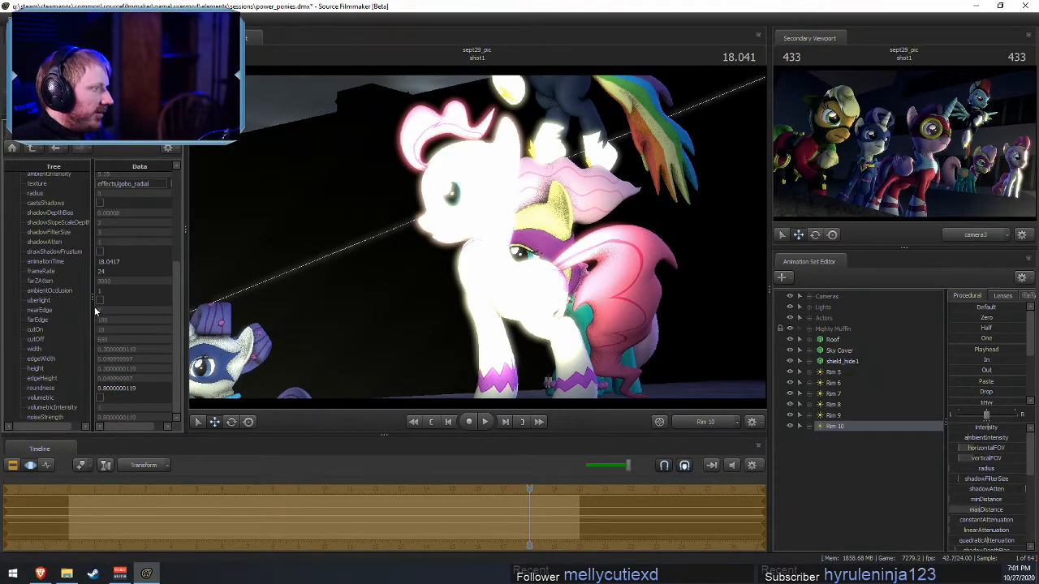
click(99, 300)
scroll(984, 525, down, 2)
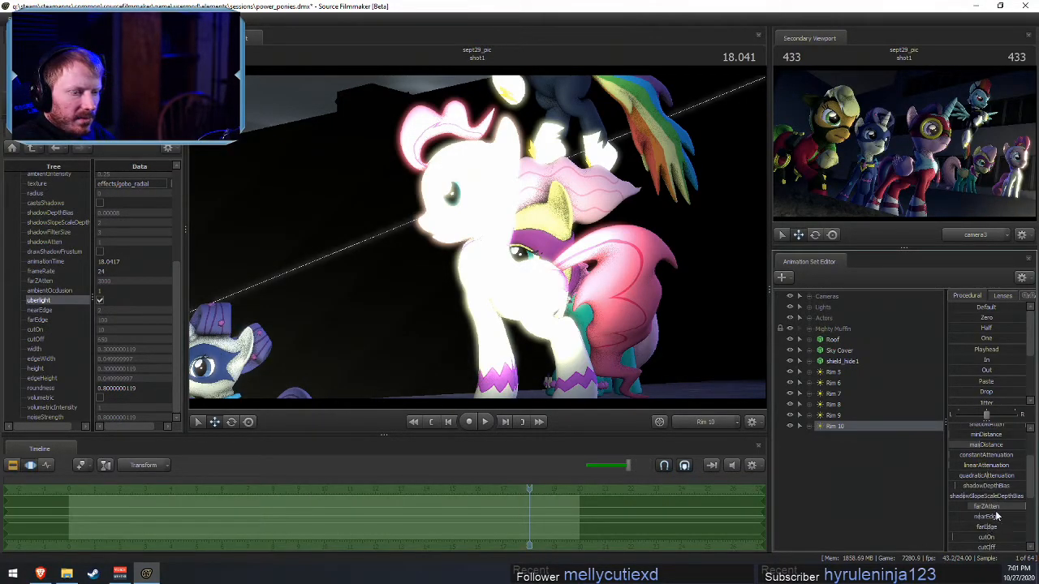
drag(1002, 529, 961, 547)
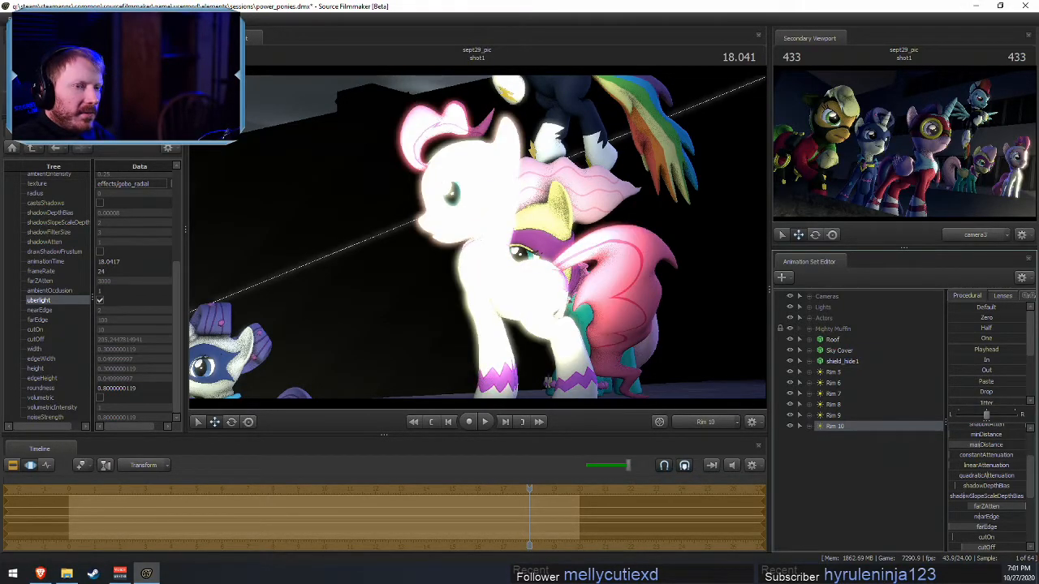
- Re-aim Rim 10 at the rear pony and lower its intensity while viewing the shot through camera3
key(F2)
key(F3)
drag(584, 308, 577, 263)
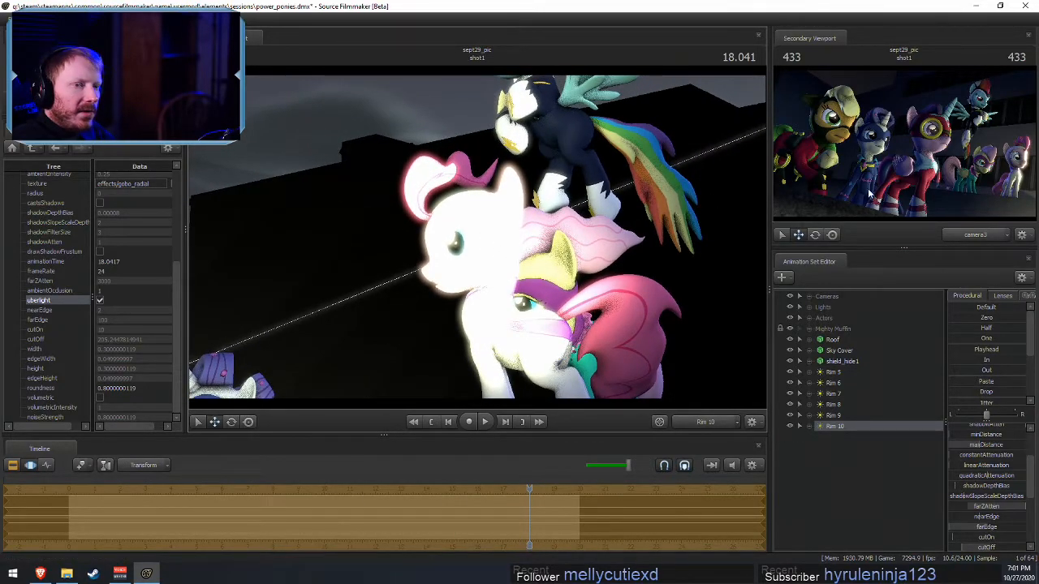
click(698, 426)
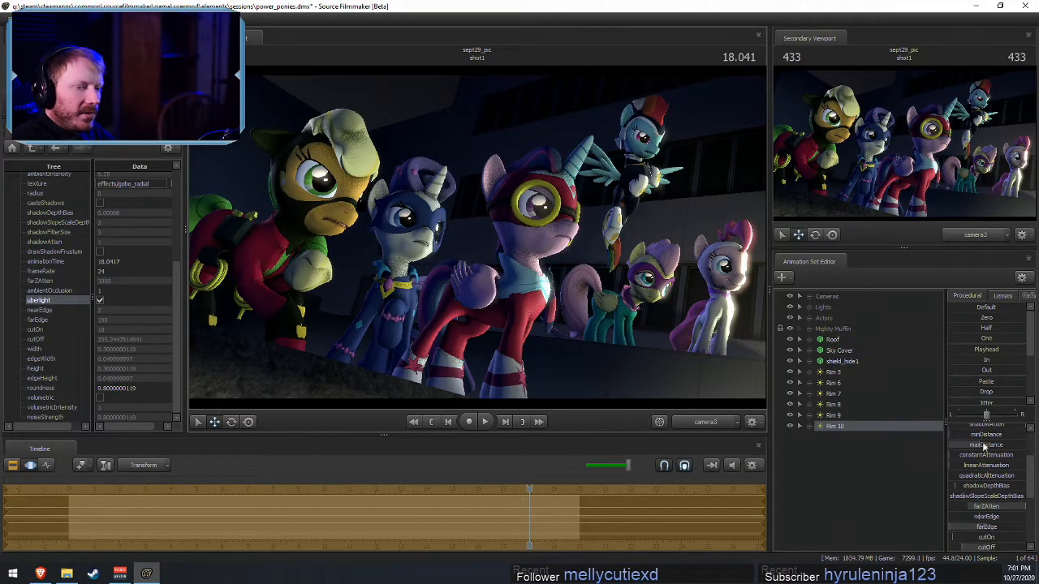
scroll(990, 450, up, 2)
drag(1000, 430, 988, 430)
key(F2)
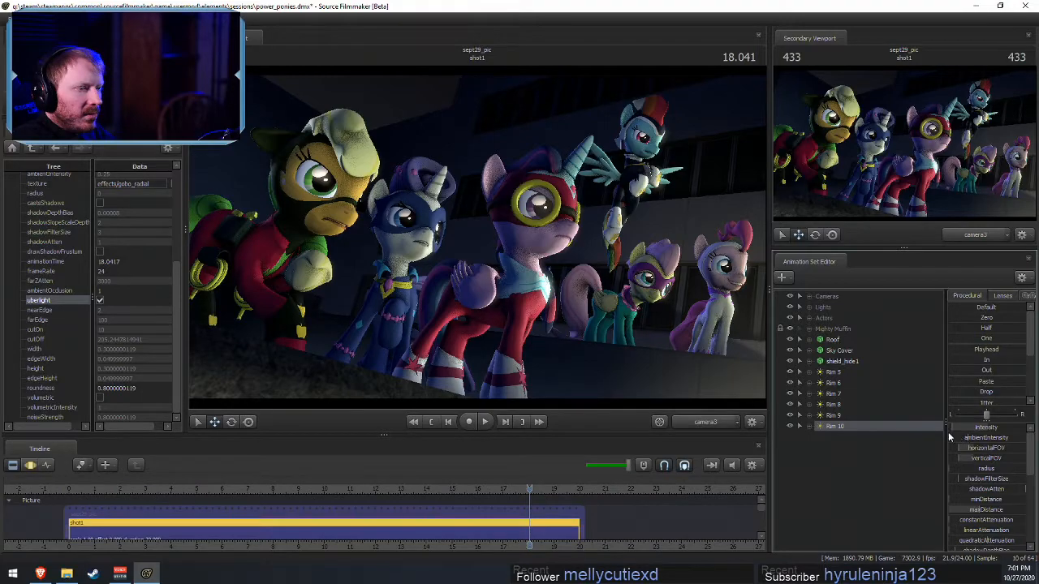
- Bring the work camera in from camera3 to Twilight's chest and shift her RightShoulder bone slightly
click(983, 235)
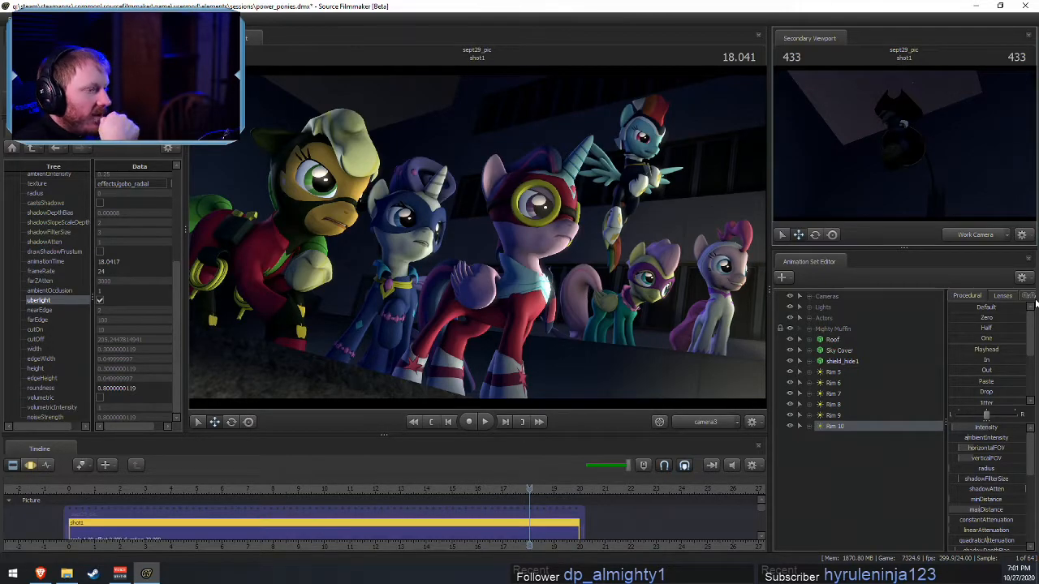
ctrl+click(709, 422)
drag(625, 336, 645, 370)
key(w)
click(506, 274)
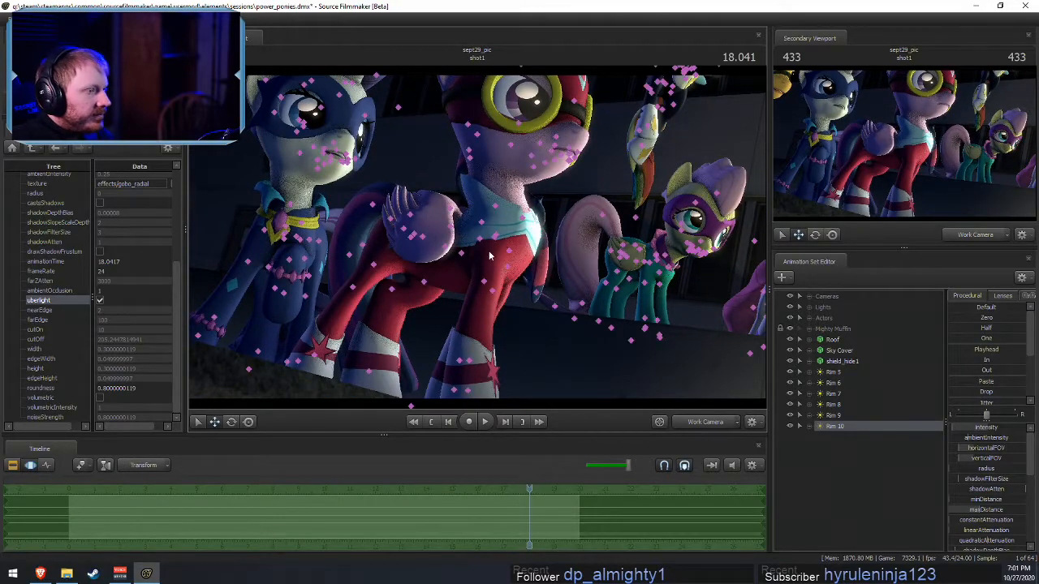
click(495, 237)
drag(475, 219, 475, 220)
alt+drag(602, 275, 474, 241)
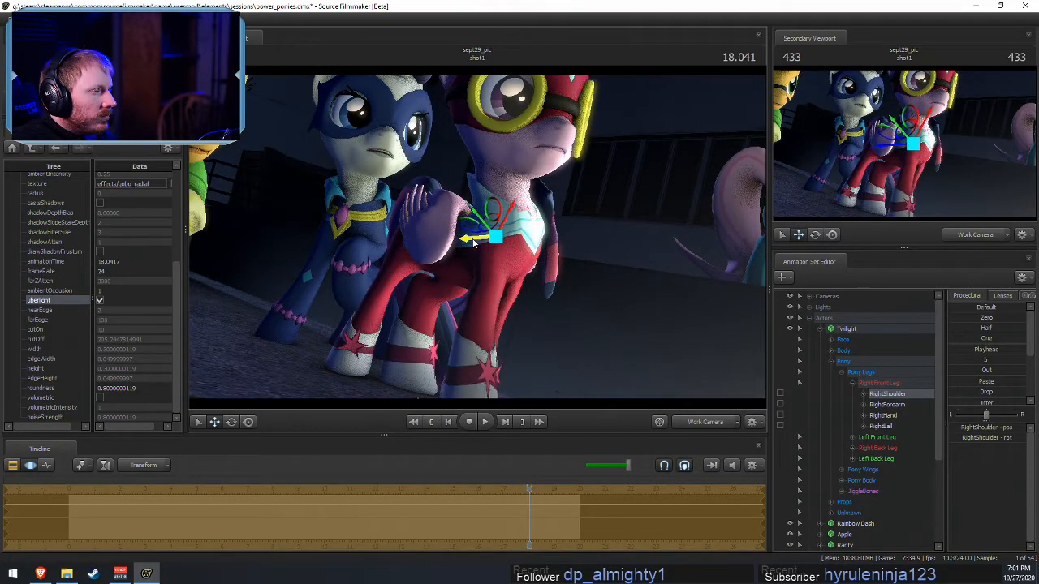
alt+drag(629, 288, 666, 280)
key(F2)
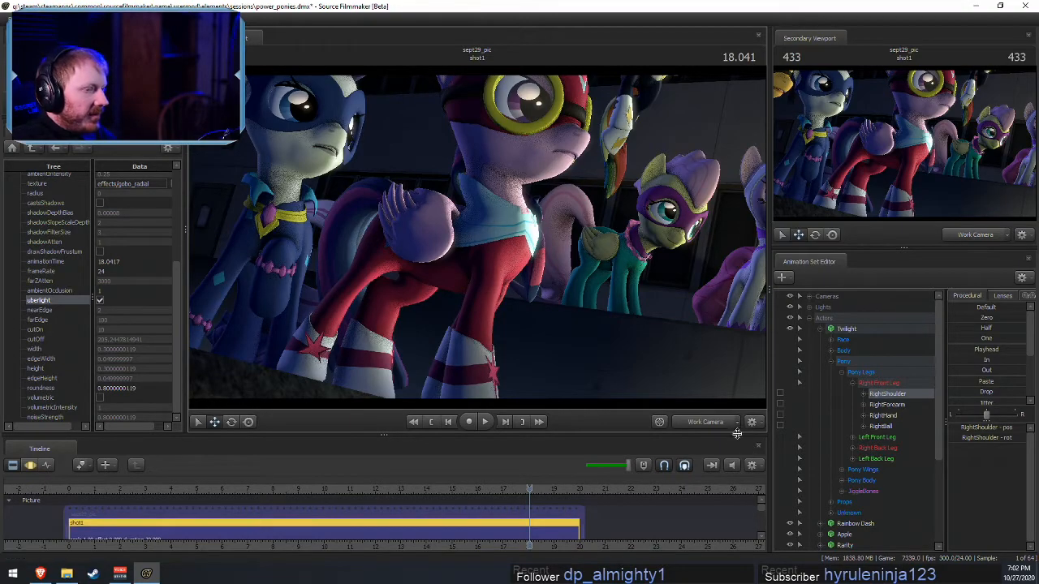
- Examine Twilight's chest and collar up close with the work camera and compare with the camera3 view
key(F3)
click(705, 424)
ctrl+click(703, 425)
drag(662, 333, 689, 357)
key(w)
key(w)
drag(477, 237, 517, 275)
key(F2)
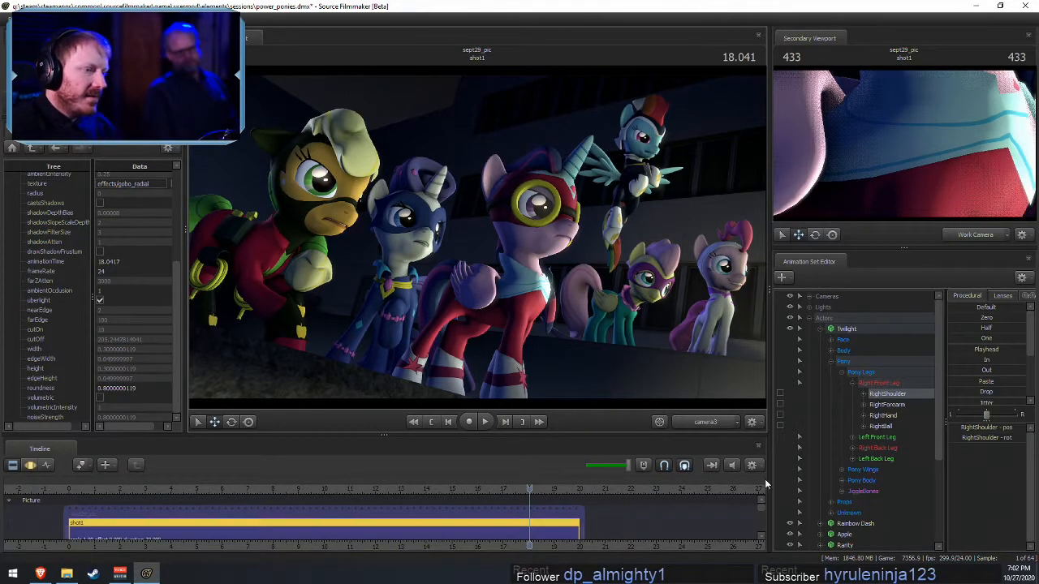
- Frame Fluttershy's face with the work camera and select her Lower Face (Bones) controls
ctrl+click(708, 423)
drag(650, 325, 714, 336)
key(w)
drag(478, 236, 479, 257)
key(s)
key(w)
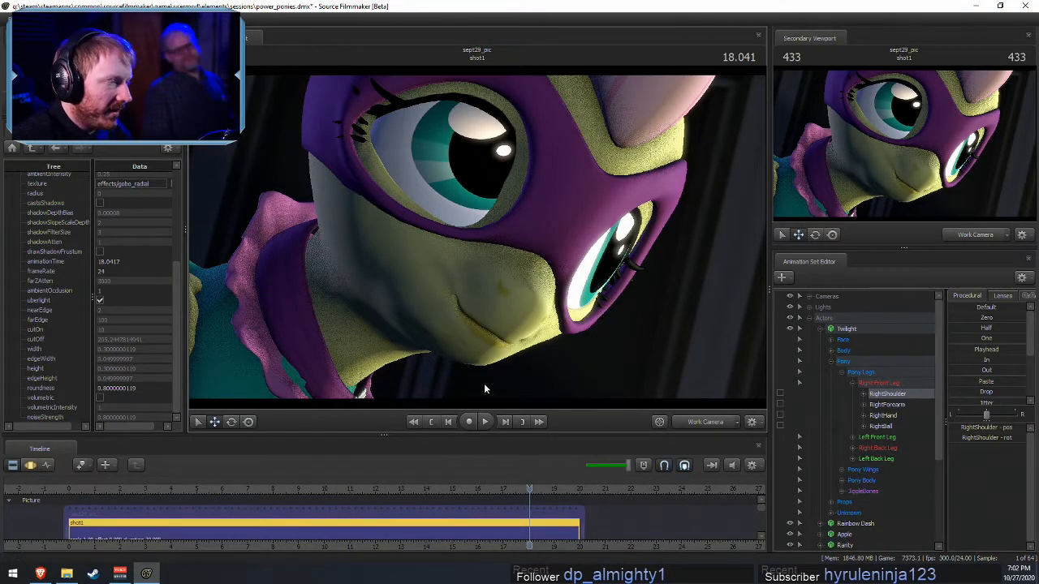
key(F4)
click(820, 329)
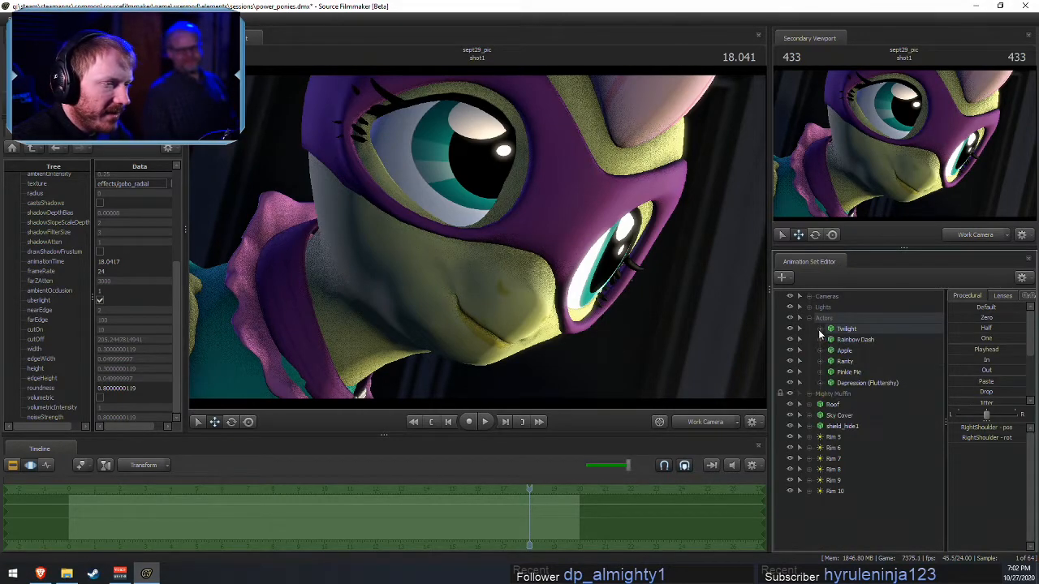
click(820, 383)
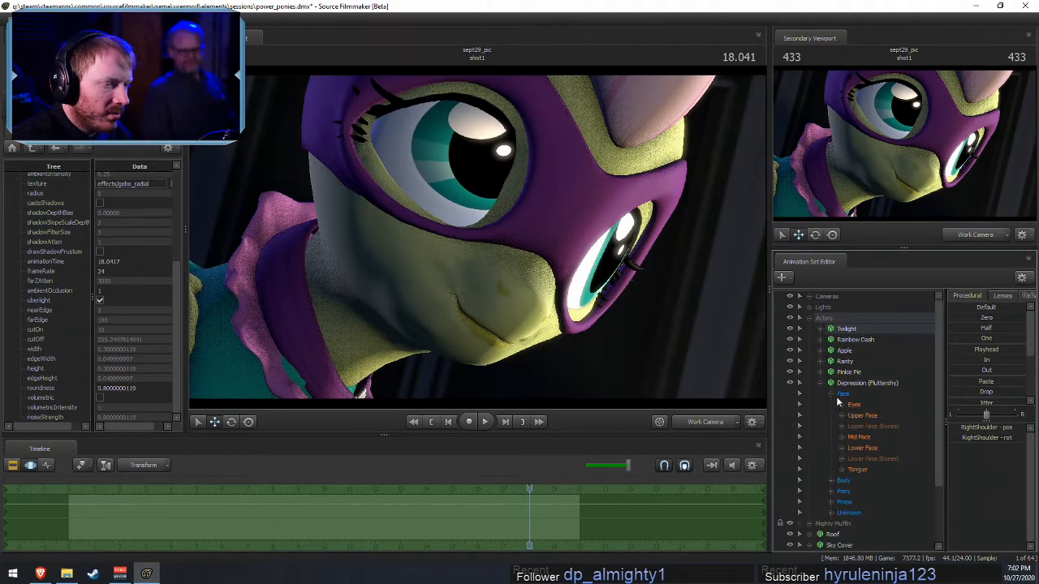
click(860, 459)
- Move in on Fluttershy's mouth and adjust the Mouth_smirk2 control in her Lower Face group
key(F3)
key(F4)
drag(599, 310, 787, 493)
key(w)
key(s)
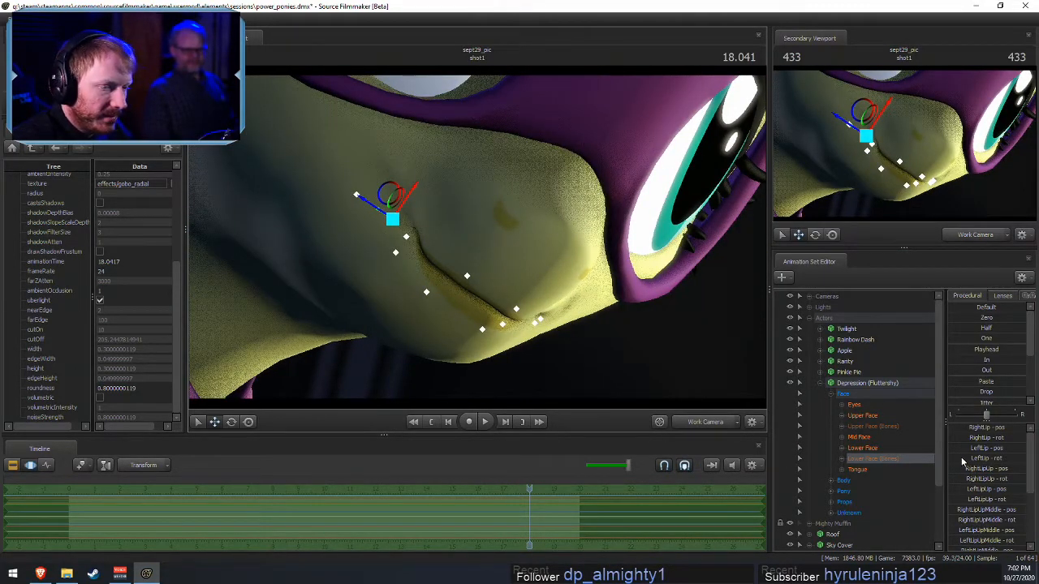
click(858, 448)
drag(993, 489, 1024, 489)
key(F2)
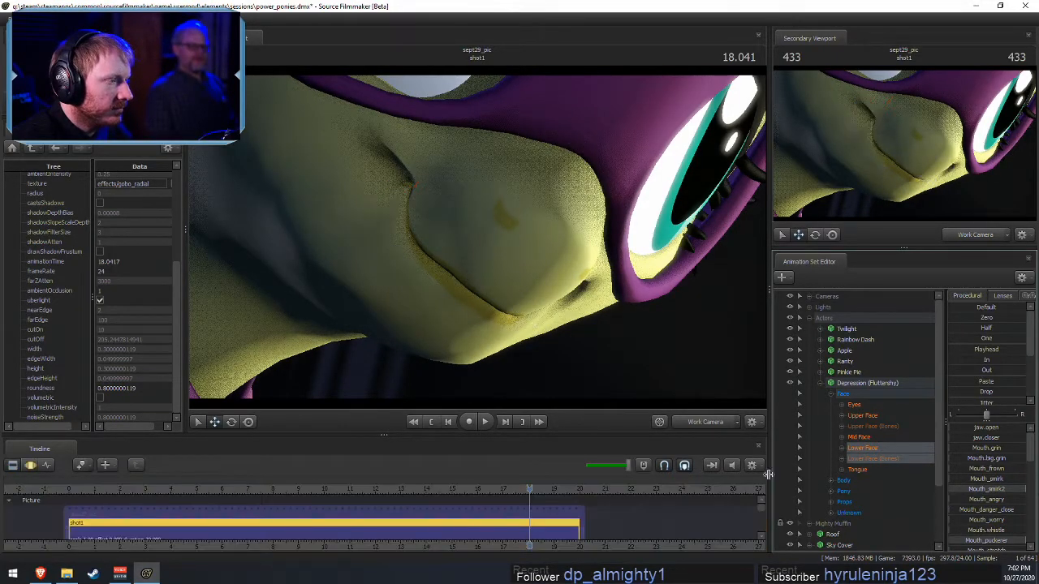
key(F3)
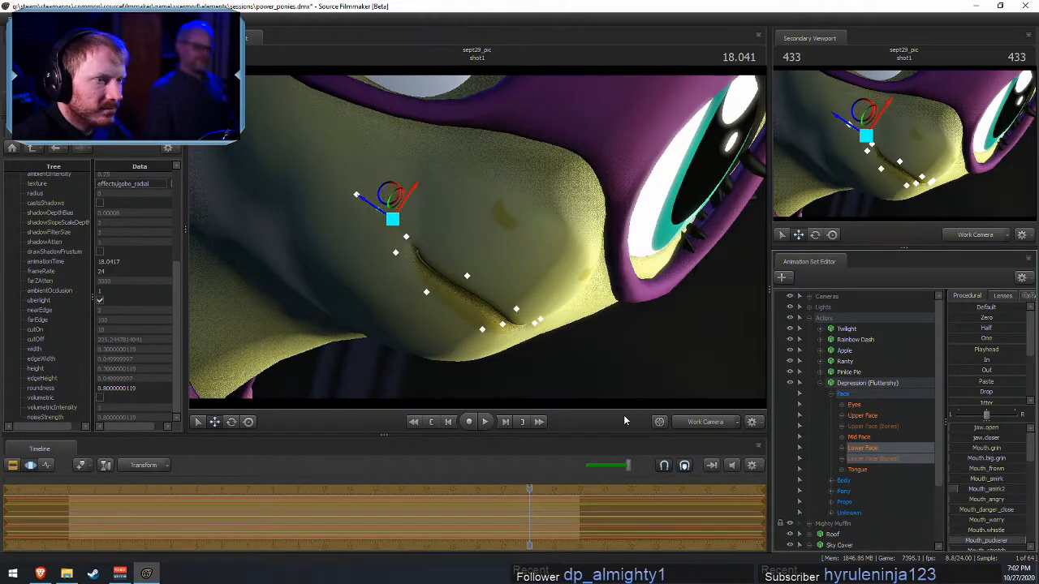
key(F2)
key(F3)
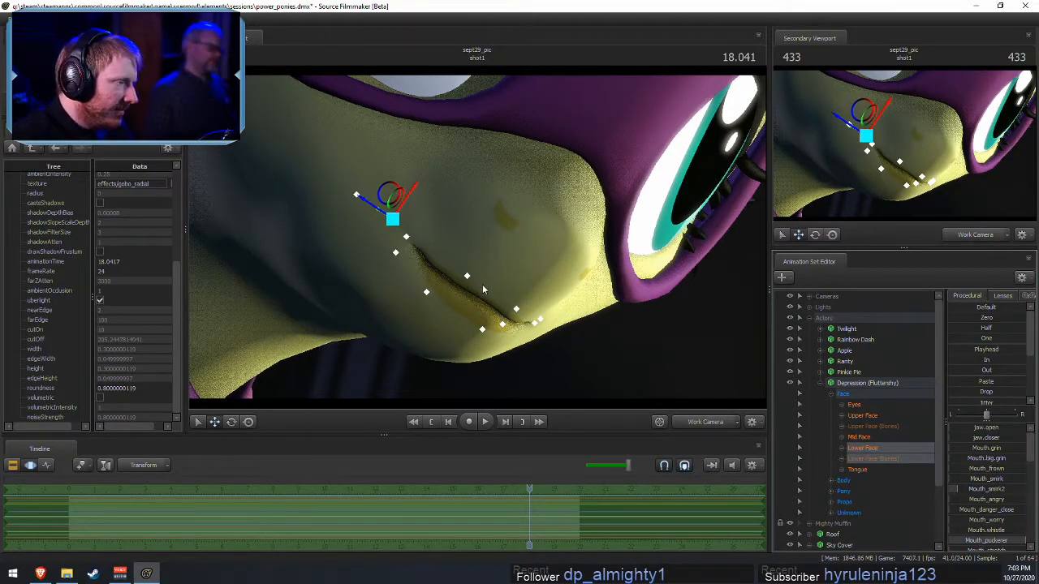
- Select Fluttershy's four middle lip bones, upper and lower on both sides, and shift them slightly
click(842, 459)
click(888, 481)
scroll(893, 500, down, 2)
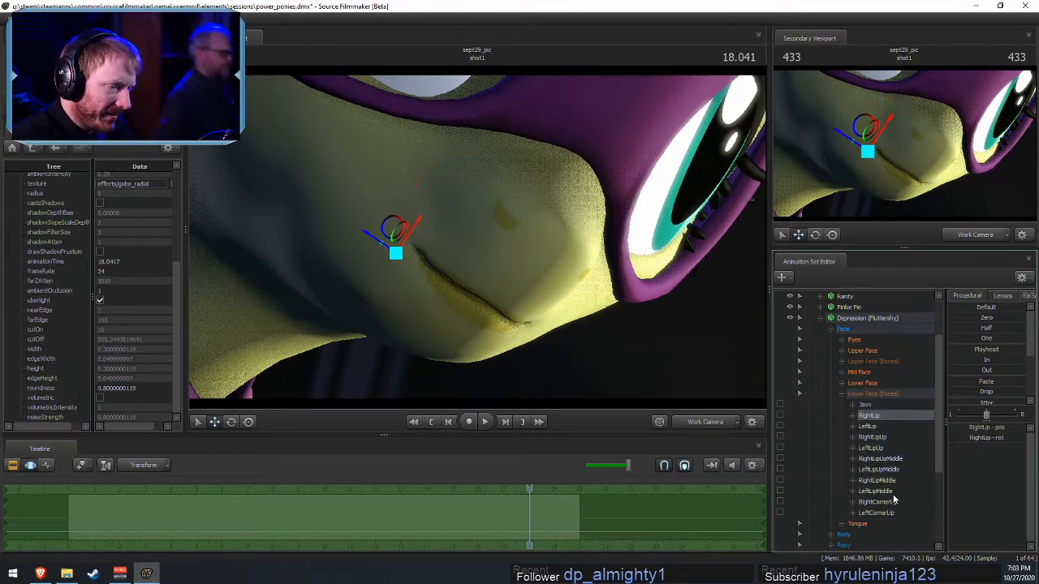
ctrl+click(419, 281)
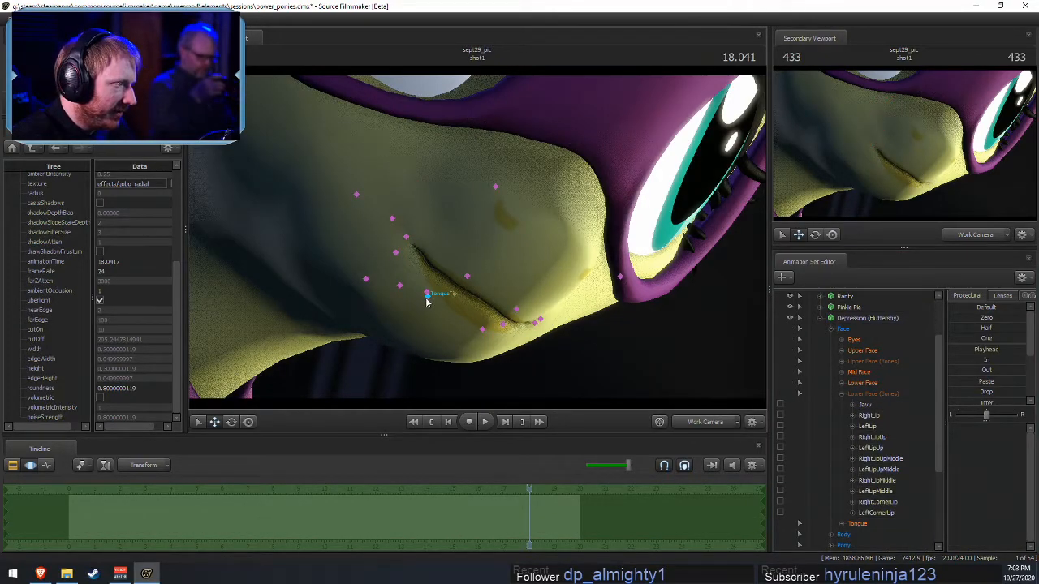
click(426, 295)
mouse_move(469, 250)
ctrl+mouse_down()
mouse_move(425, 287)
mouse_move(462, 294)
mouse_move(487, 276)
mouse_move(418, 295)
mouse_move(480, 297)
mouse_move(513, 336)
ctrl+mouse_up()
ctrl+shift+click(482, 327)
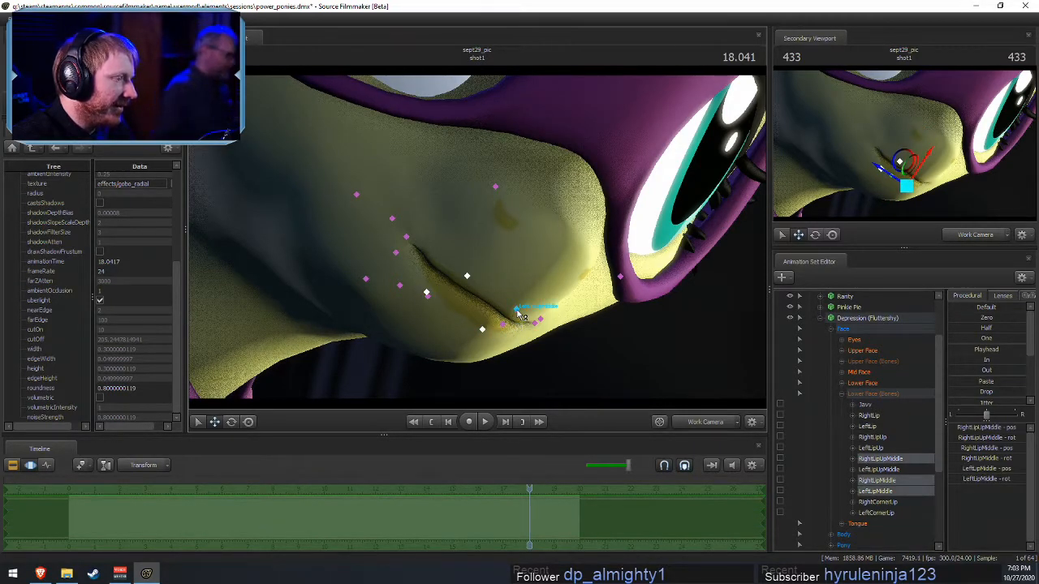
ctrl+shift+click(516, 310)
drag(535, 284, 539, 292)
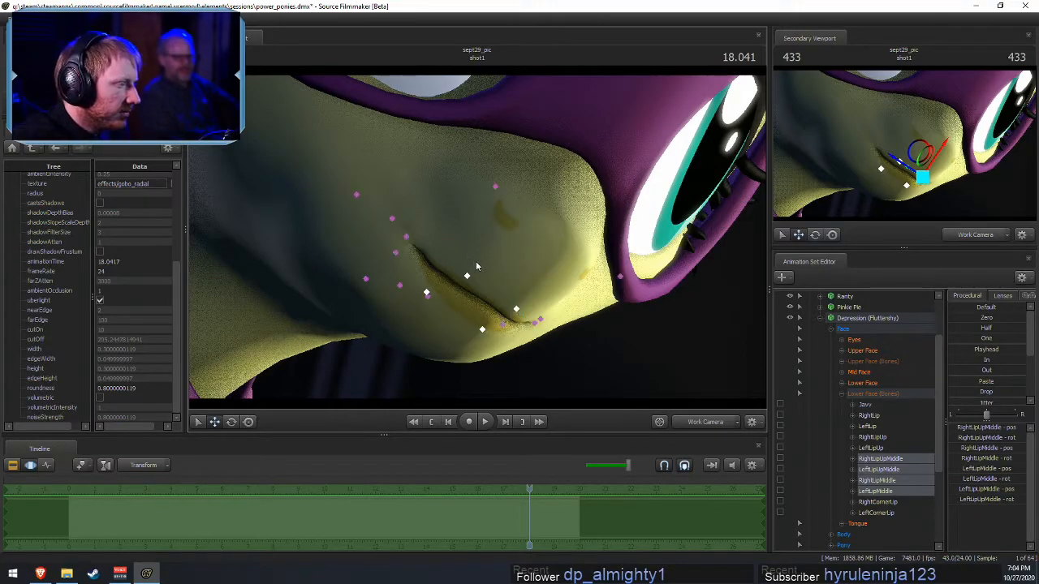
- Move and rotate Fluttershy's RightLipMiddle and RightLipUpMiddle bones together to reshape that side of her mouth
click(438, 293)
ctrl+click(467, 277)
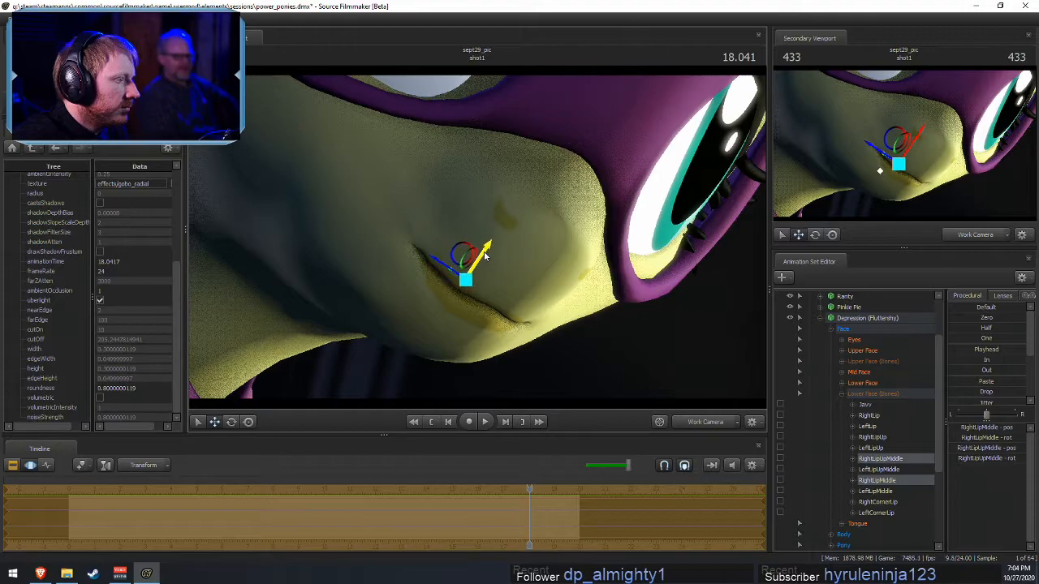
key(e)
alt+drag(549, 254, 485, 253)
key(w)
key(ctrl)
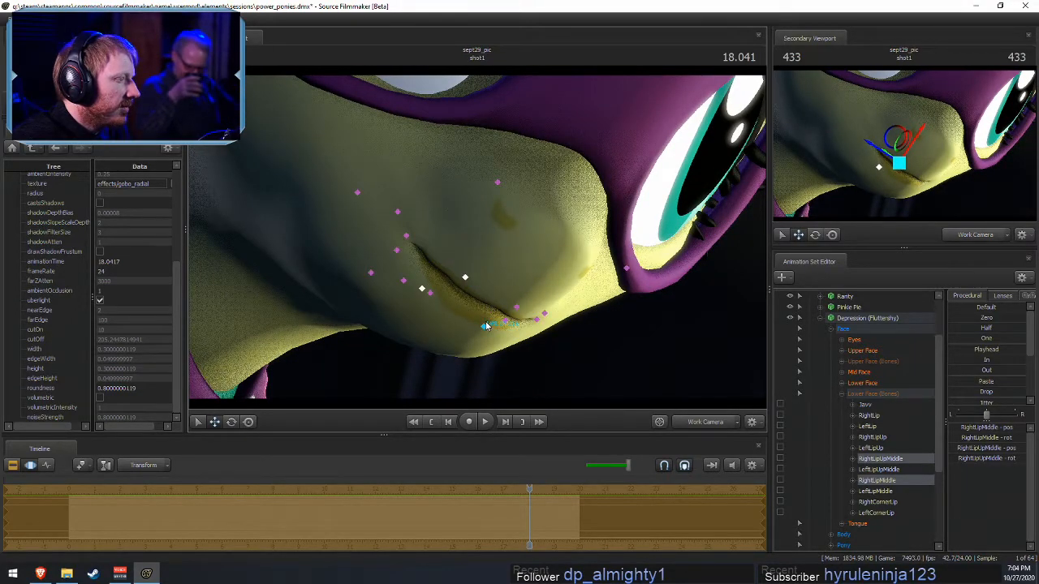
- Rotate and move Fluttershy's LeftLipMiddle and LeftLipUpMiddle bones together to refine the mouth line
ctrl+click(484, 326)
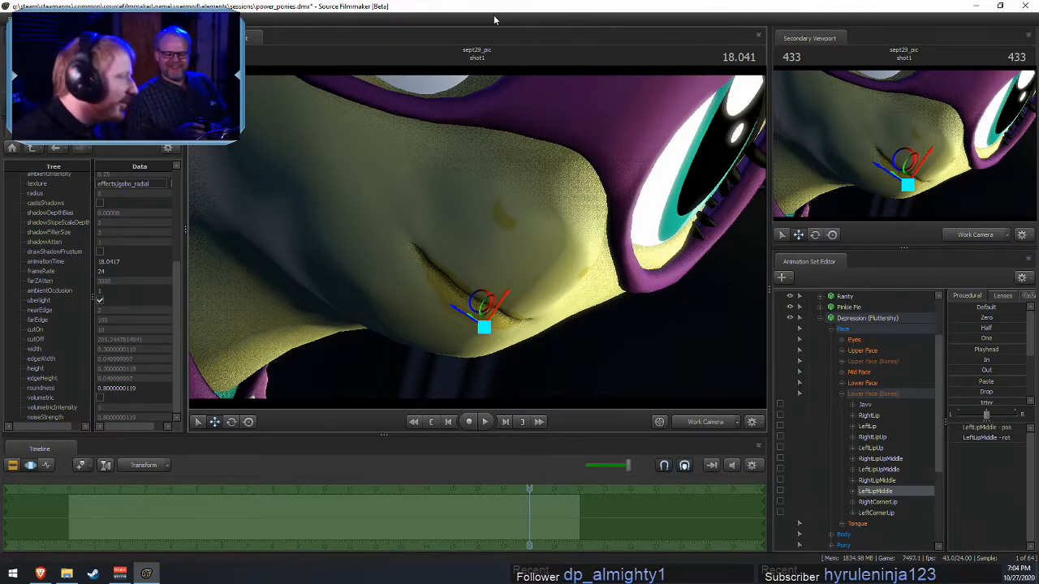
ctrl+shift+click(511, 299)
key(e)
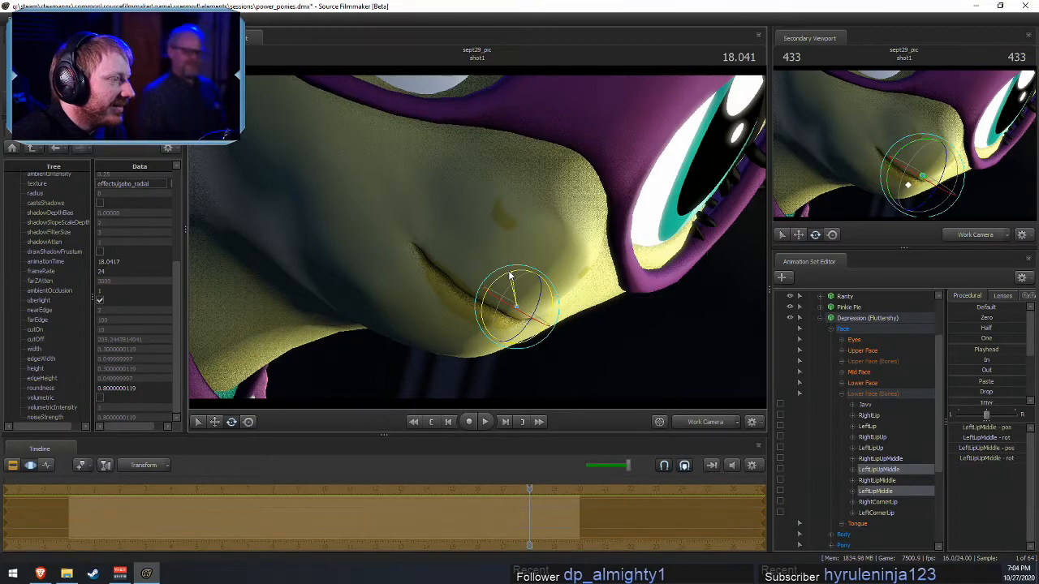
key(w)
mouse_move(586, 200)
alt+mouse_down()
mouse_move(503, 206)
mouse_move(584, 203)
alt+mouse_up()
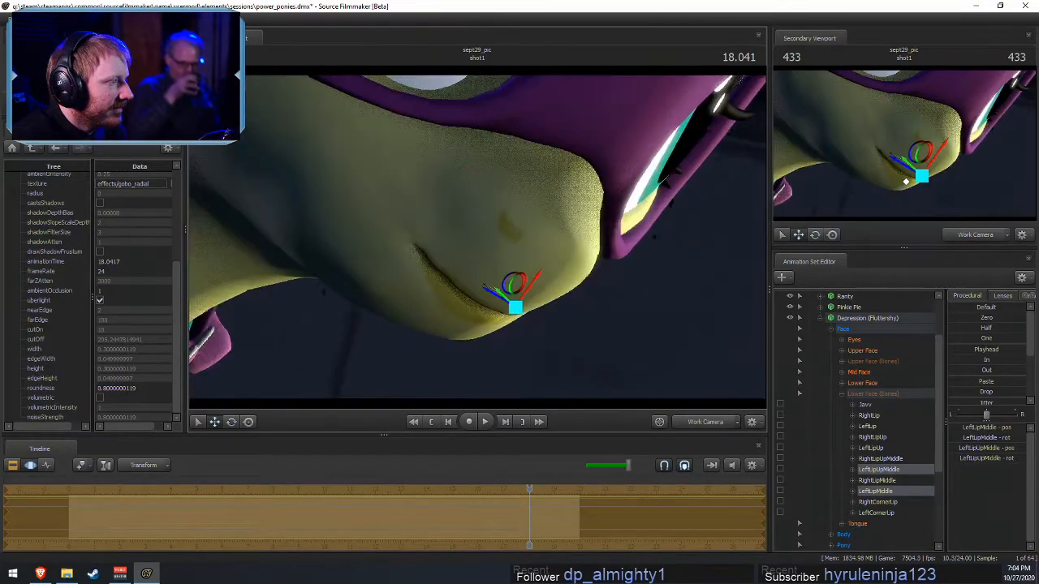
- Move and rotate Fluttershy's RightLipUp bone to reshape the corner of her mouth line
ctrl+click(409, 237)
key(e)
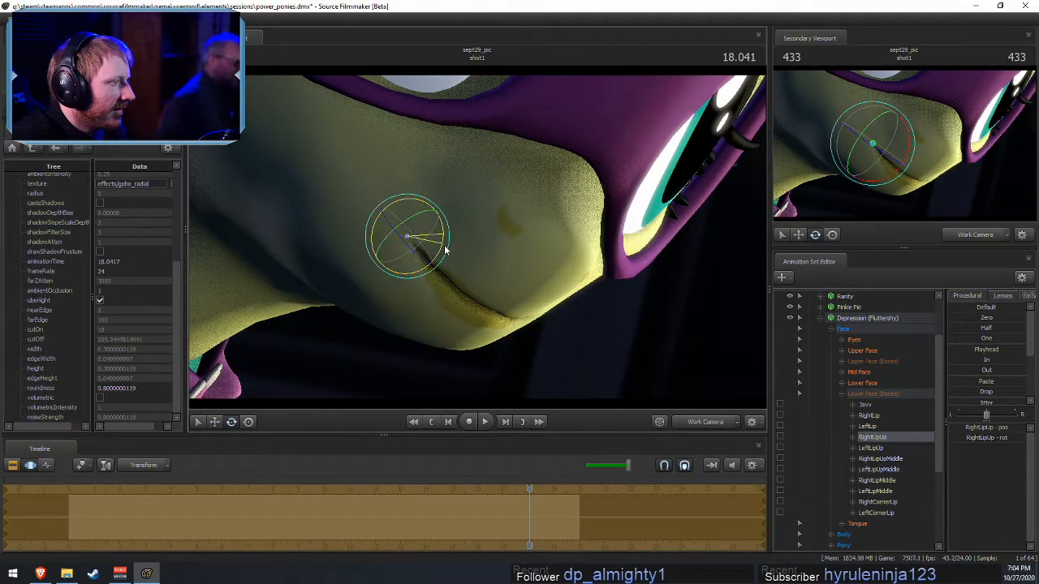
key(w)
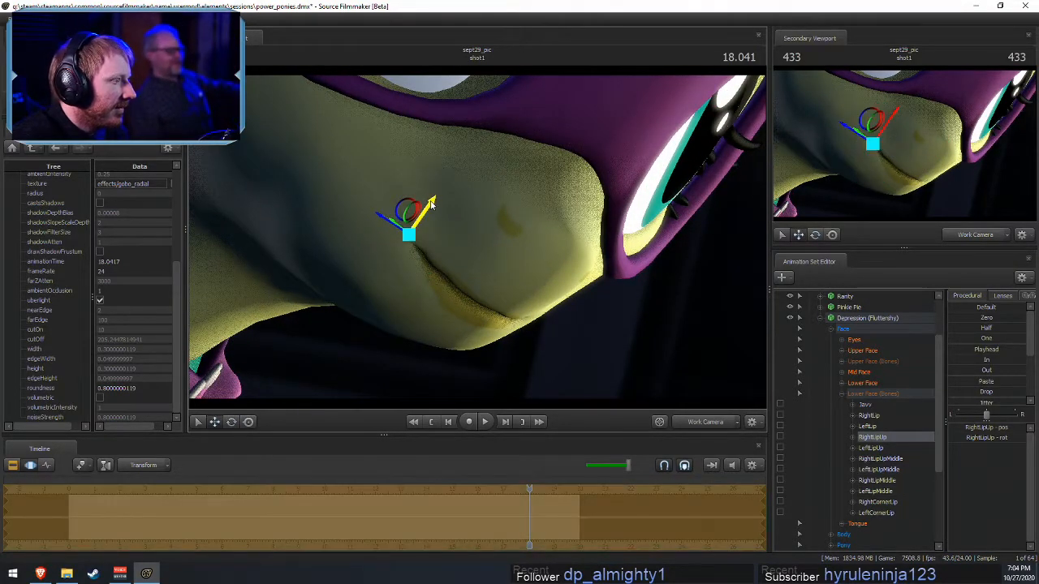
key(e)
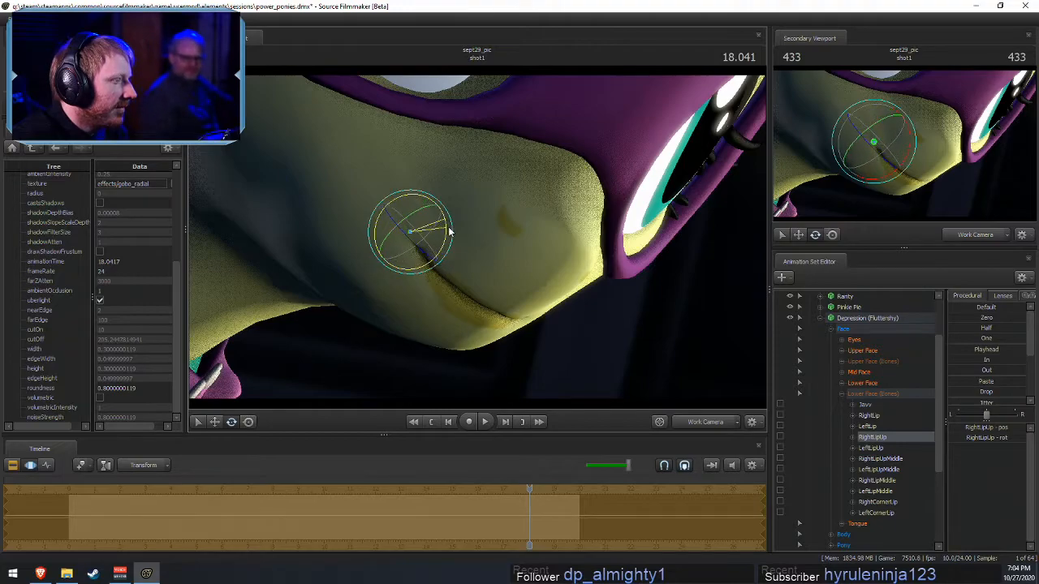
- Check Fluttershy's reshaped mouth through the shot camera and from further back with the work camera
key(F2)
alt+drag(520, 220, 538, 303)
click(696, 423)
key(F3)
ctrl+click(695, 423)
mouse_move(487, 244)
mouse_down()
mouse_move(470, 230)
mouse_move(568, 264)
mouse_move(592, 248)
mouse_move(561, 277)
mouse_move(551, 260)
mouse_move(497, 241)
mouse_up()
key(w)
key(F2)
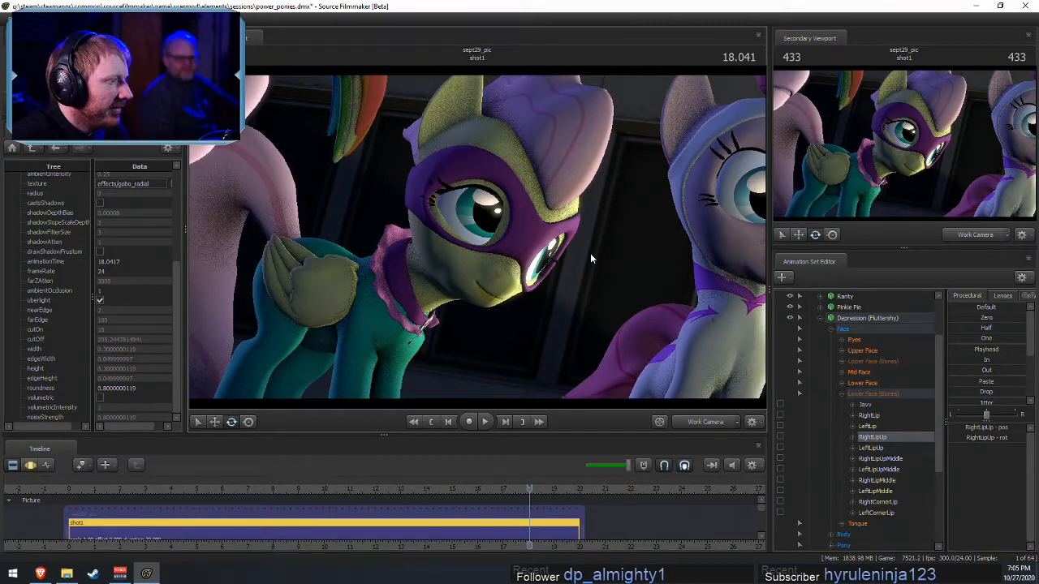
- Adjust the mouth pucker and Mouth_smirk2 controls in Fluttershy's Lower Face group to fine-tune her smile
click(865, 383)
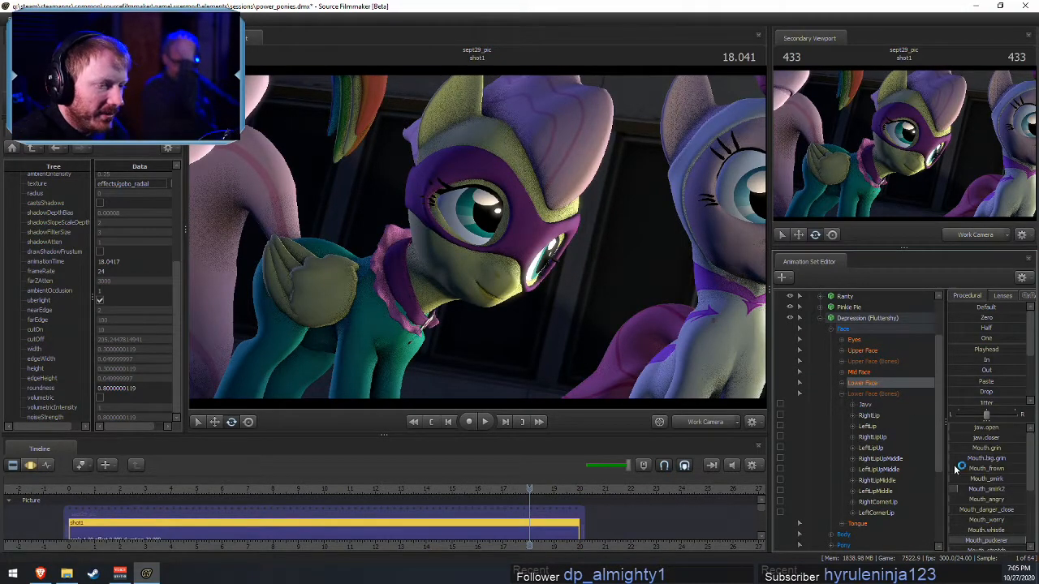
key(F3)
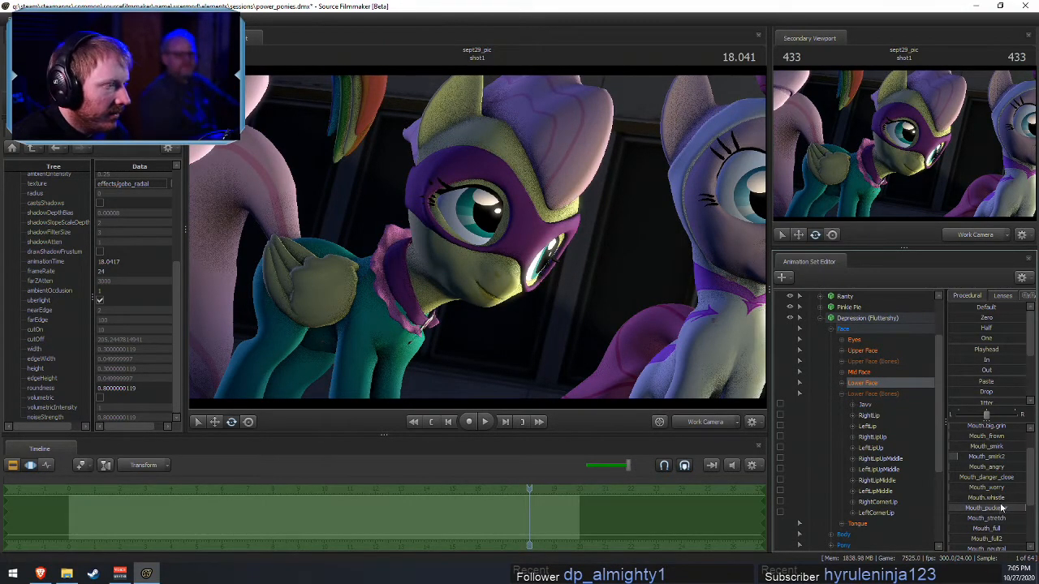
click(997, 509)
drag(1020, 508, 1006, 508)
drag(982, 457, 988, 457)
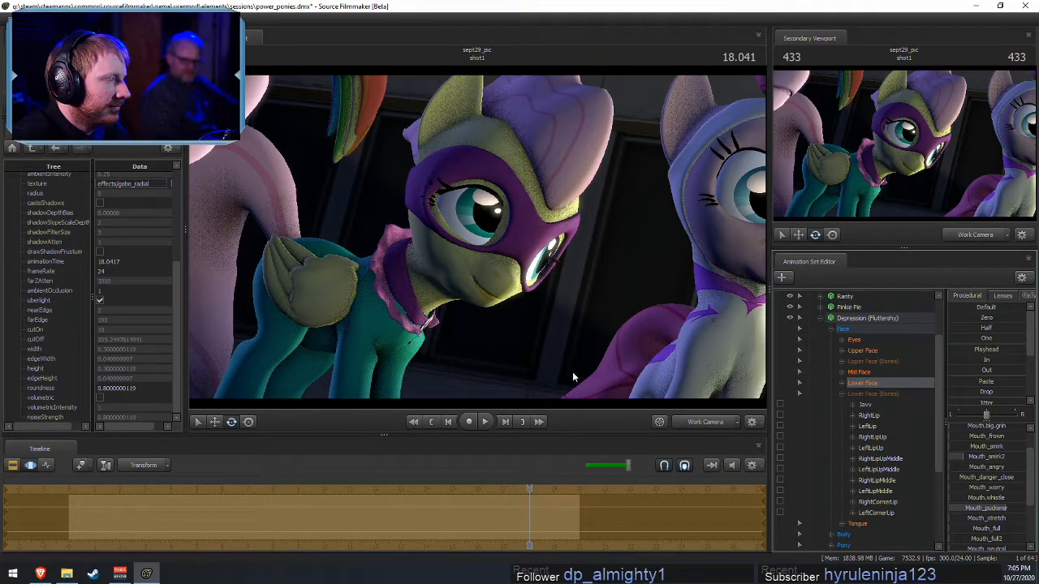
- Try a higher jaw.closer value on Fluttershy's lower face and undo the change
scroll(977, 438, up, 2)
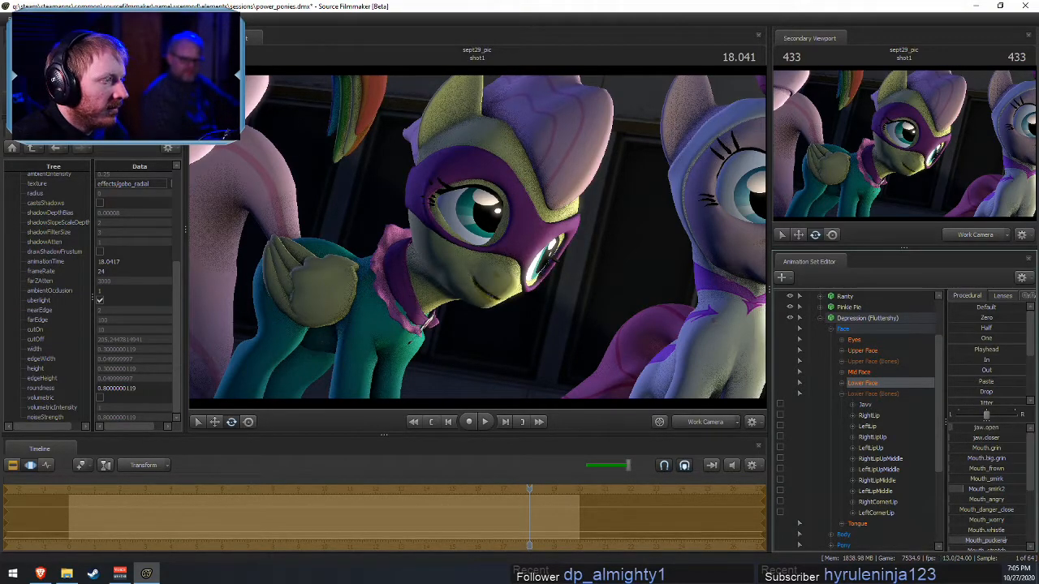
drag(952, 439, 1007, 438)
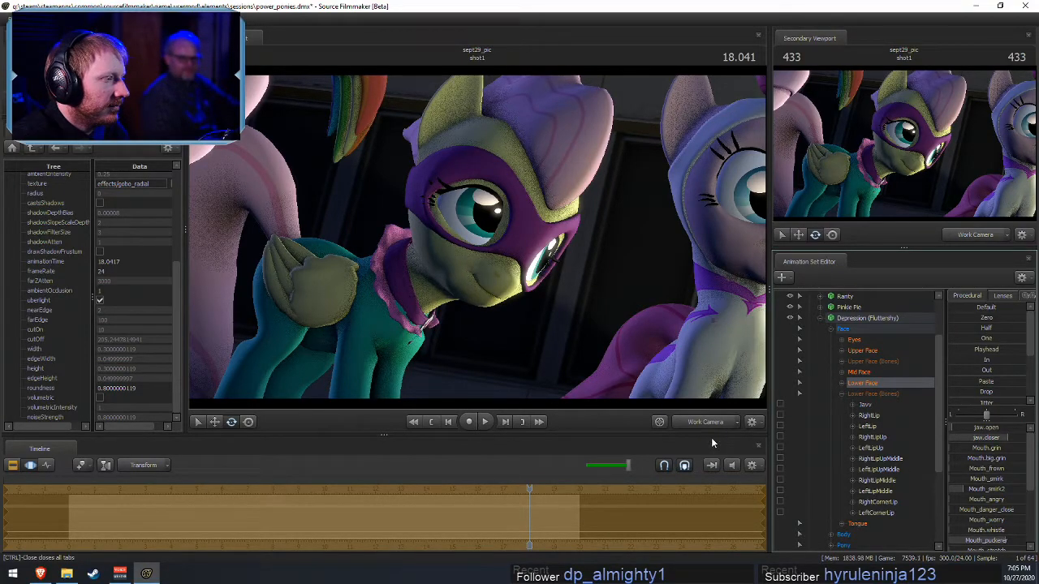
key(ctrl+z)
key(ctrl+z)
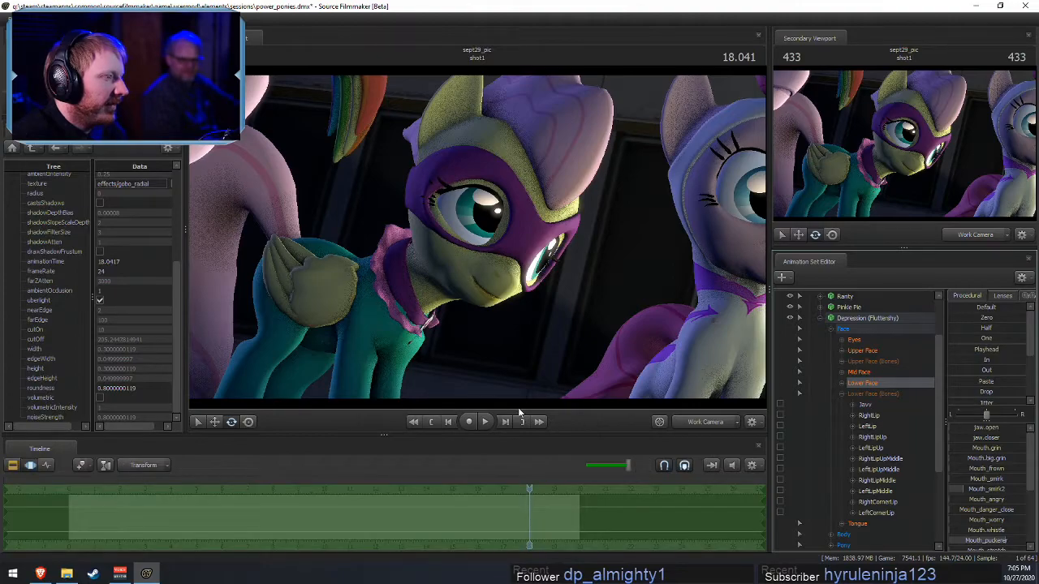
- Check the group shot through camera3, copy its view to the work camera, and frame Twilight's face up close
click(694, 421)
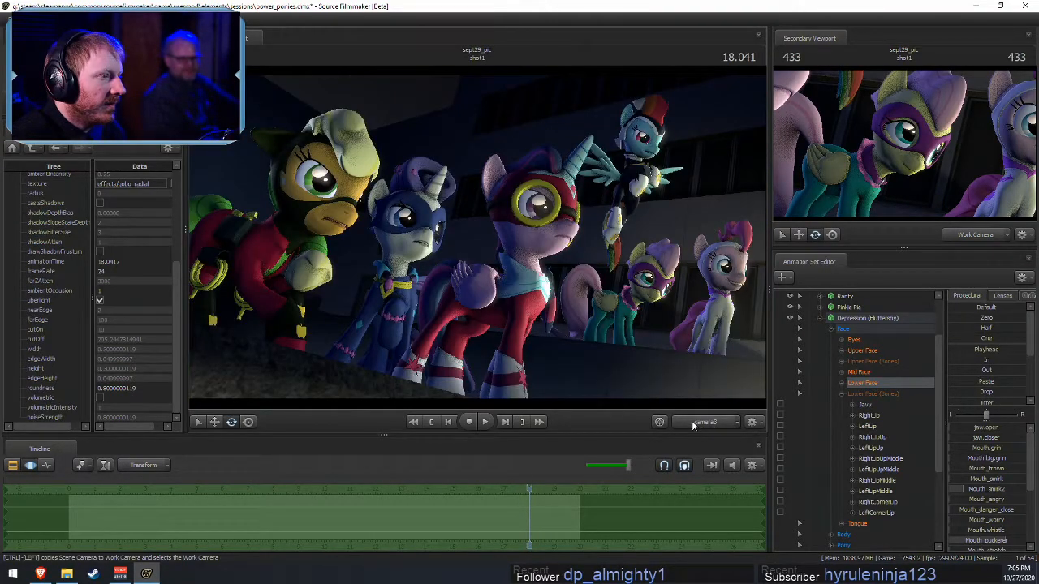
key(F2)
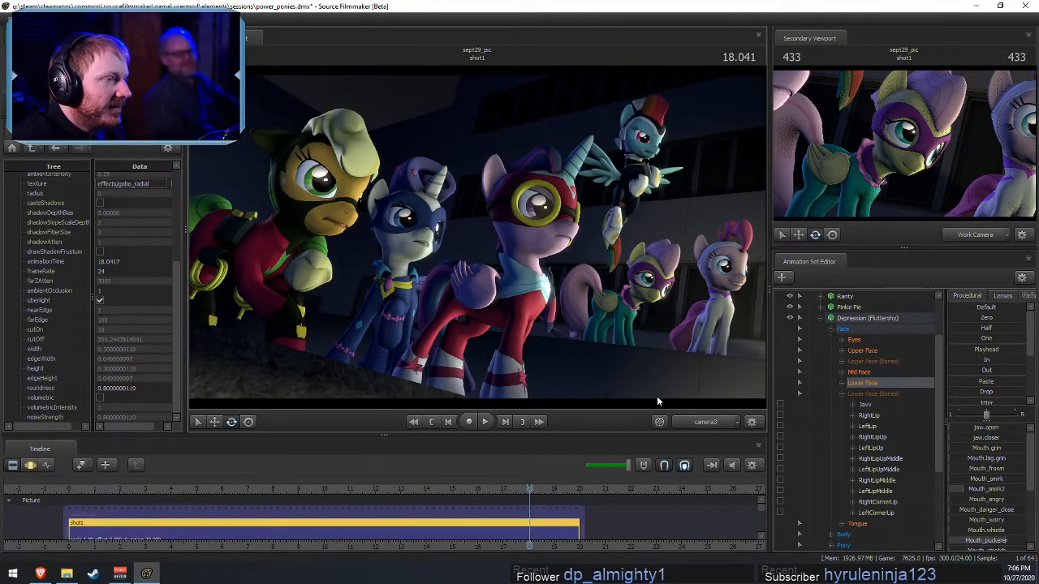
ctrl+click(714, 425)
mouse_move(478, 241)
mouse_down()
mouse_move(568, 275)
mouse_move(446, 215)
mouse_move(478, 241)
mouse_up()
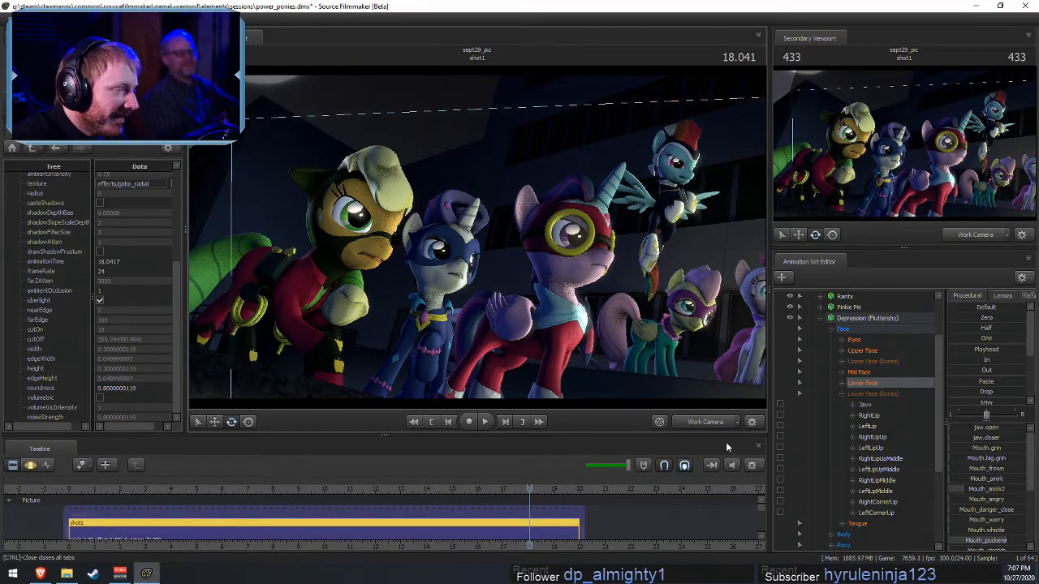
key(w)
drag(545, 293, 471, 165)
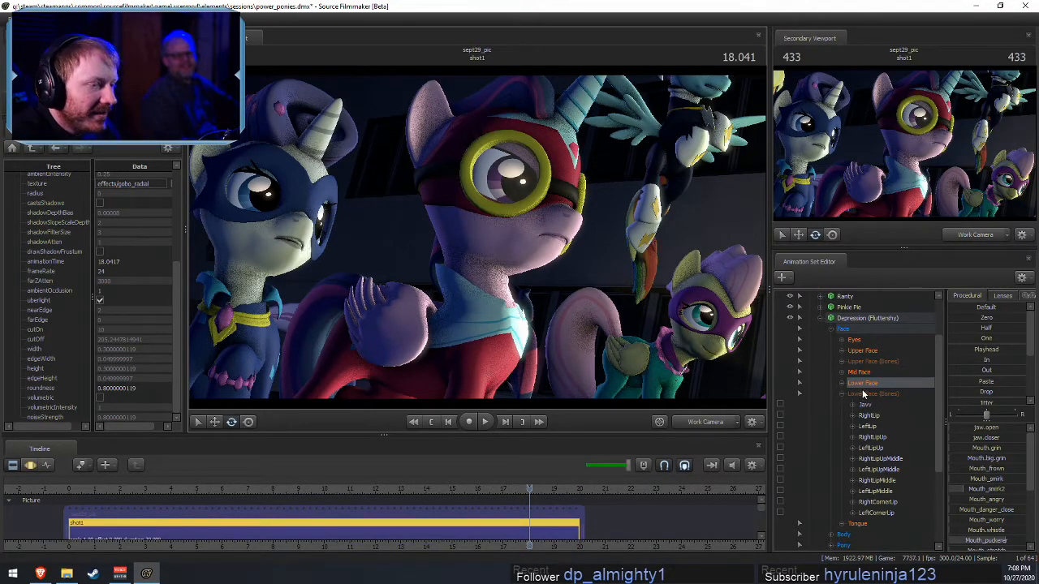
- Adjust the jaw.open and jaw.closer sliders in Twilight's Lower Face controls
click(819, 307)
click(819, 307)
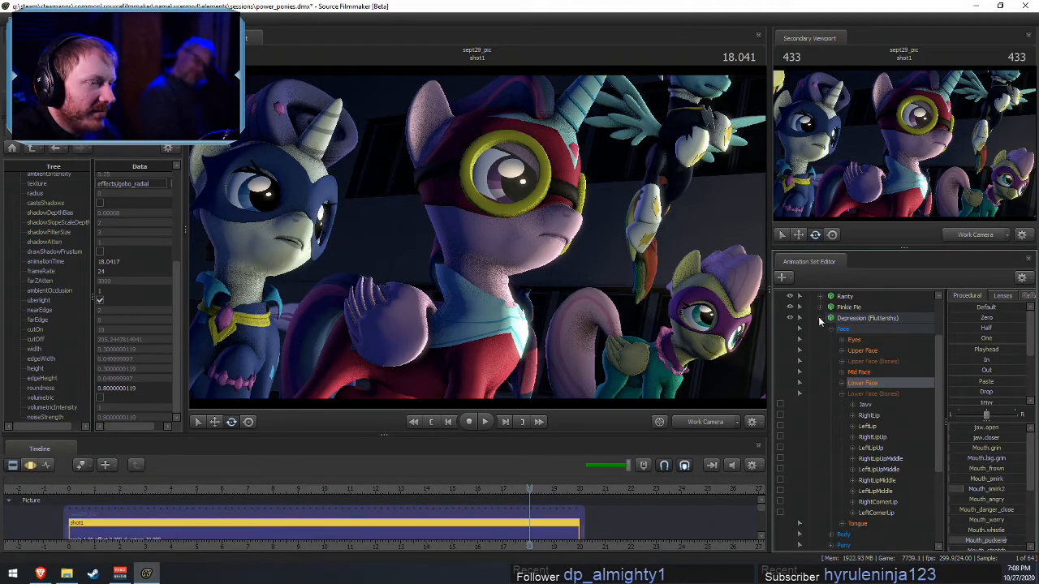
click(819, 318)
click(819, 330)
click(831, 340)
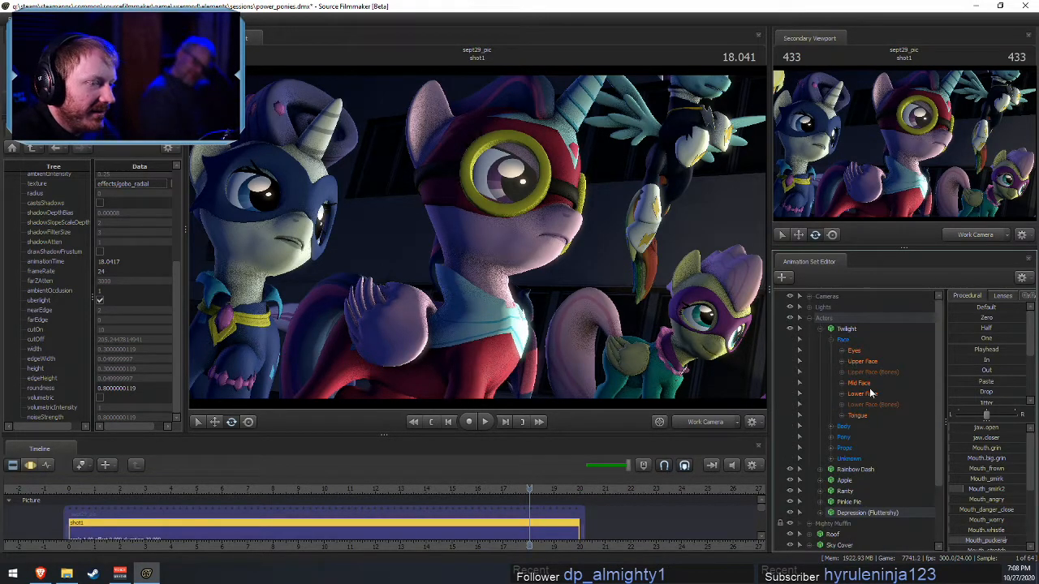
click(868, 394)
key(F3)
drag(982, 429, 1006, 428)
mouse_move(1006, 429)
mouse_down()
mouse_move(974, 428)
mouse_move(1006, 428)
mouse_up()
drag(1006, 428, 973, 429)
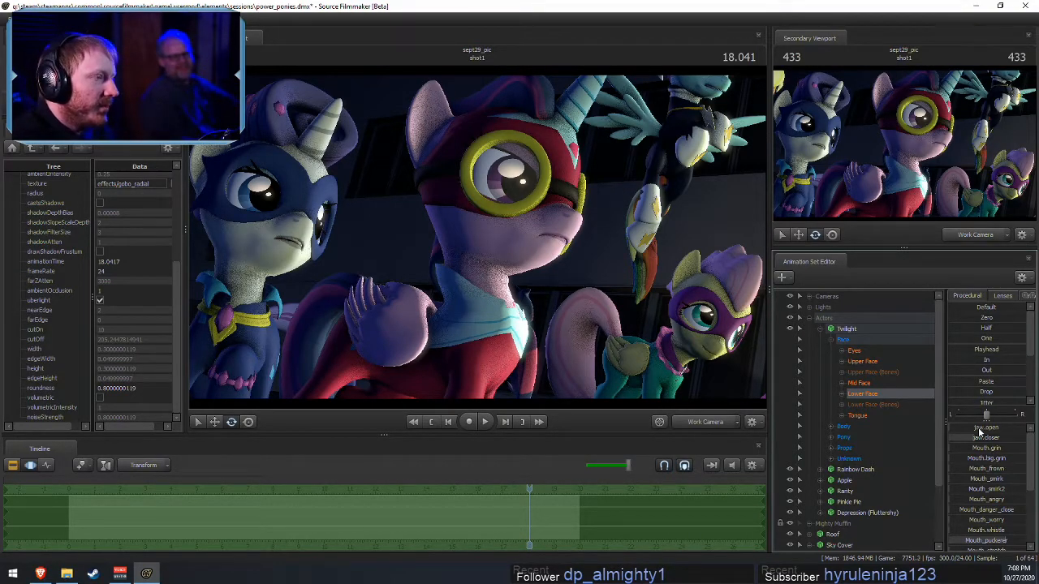
drag(979, 438, 870, 447)
mouse_move(956, 428)
mouse_down()
mouse_move(966, 428)
mouse_move(949, 429)
mouse_up()
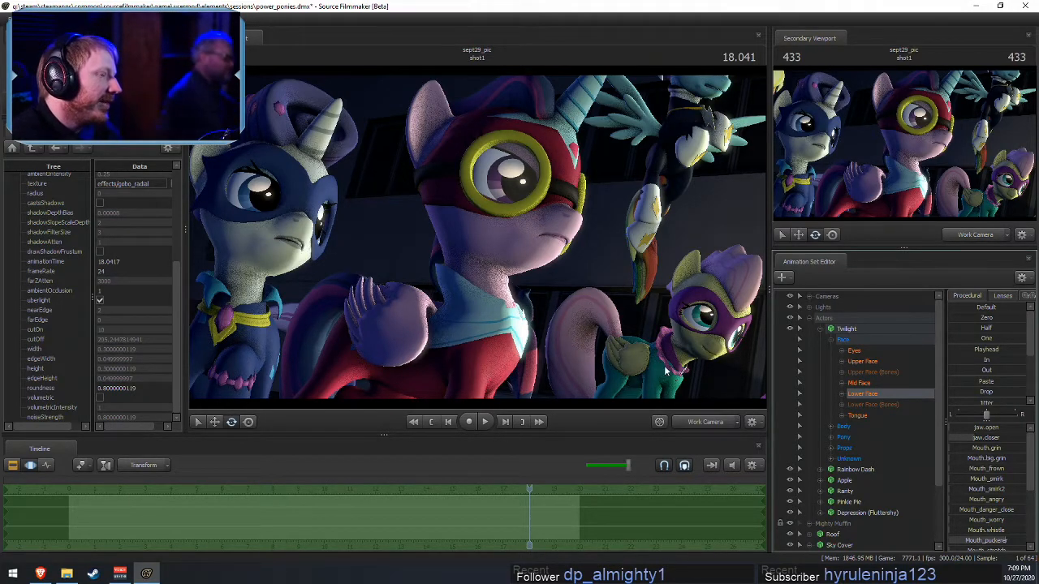
- Return to the camera3 view and undo the last change to its framing
click(702, 424)
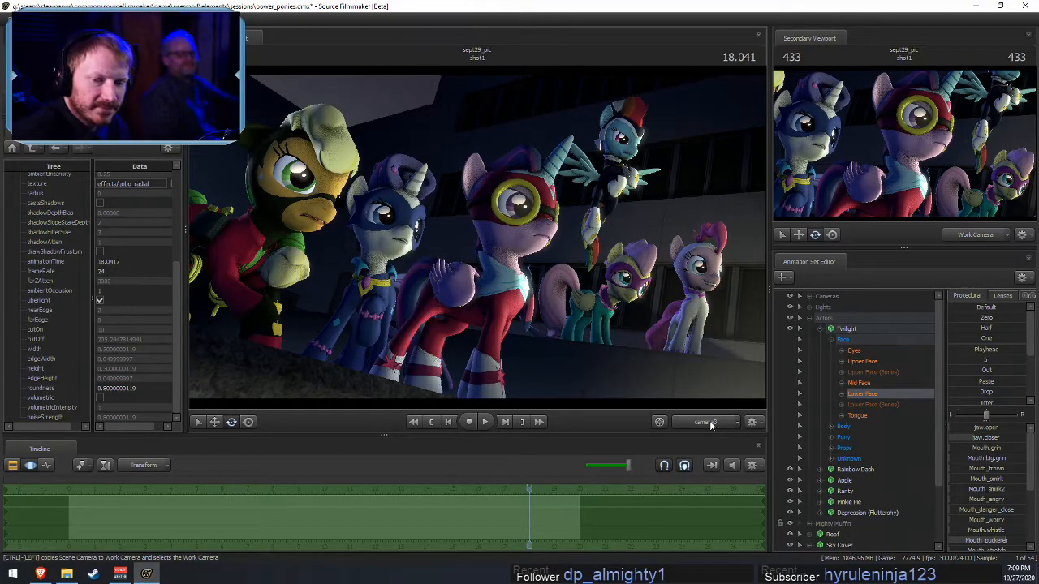
key(ctrl+z)
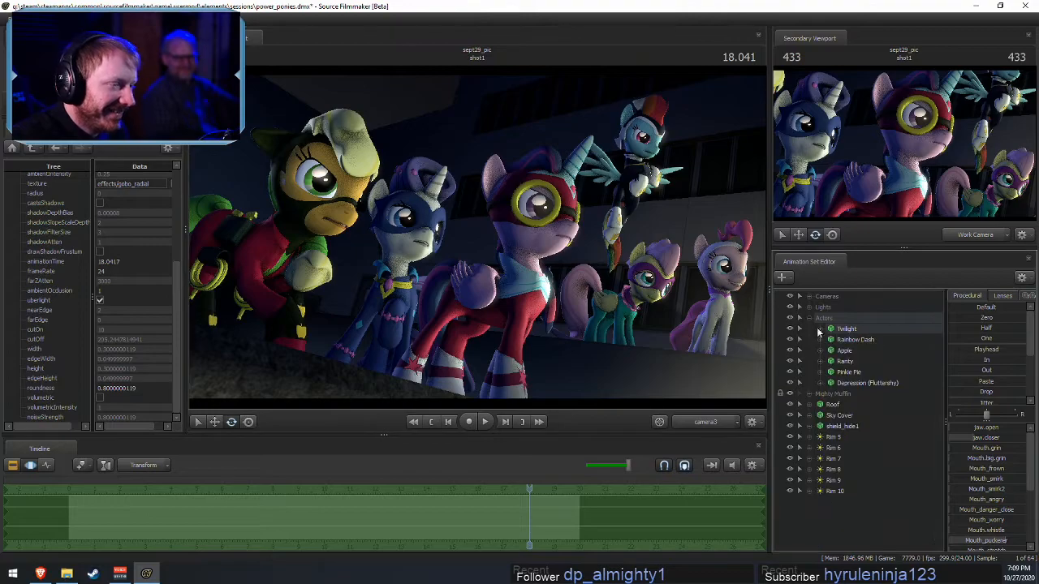
- Move the Rim 5 through Rim 10 lights into the Lights group in the animation set list
click(809, 318)
click(837, 426)
shift+click(835, 373)
drag(835, 373, 840, 308)
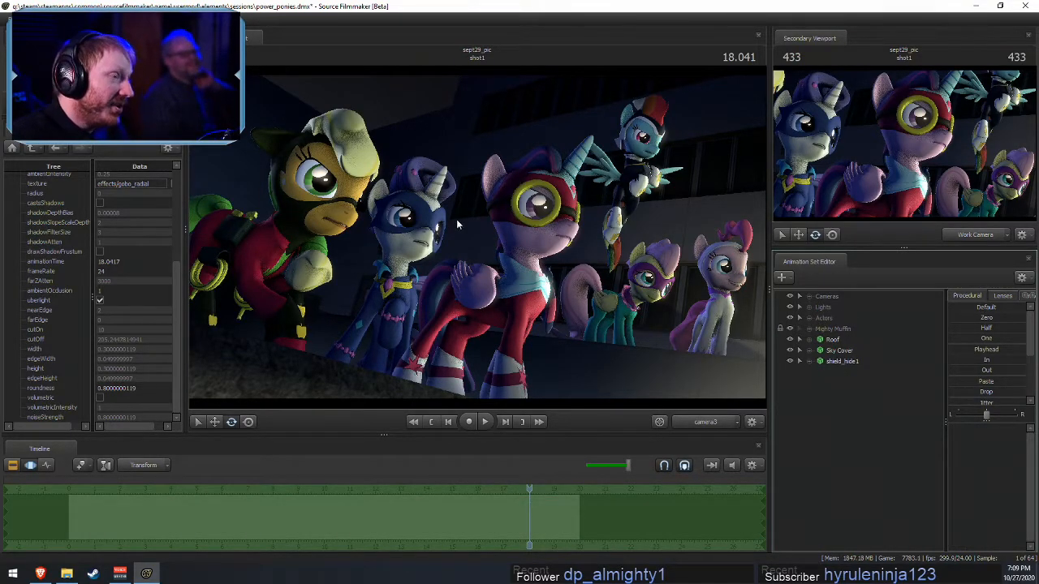
- Rename the shield_hide1 animation set to "Light Blocker"
right_click(849, 367)
right_click(857, 363)
click(879, 369)
text(Light Blocker)
key(Return)
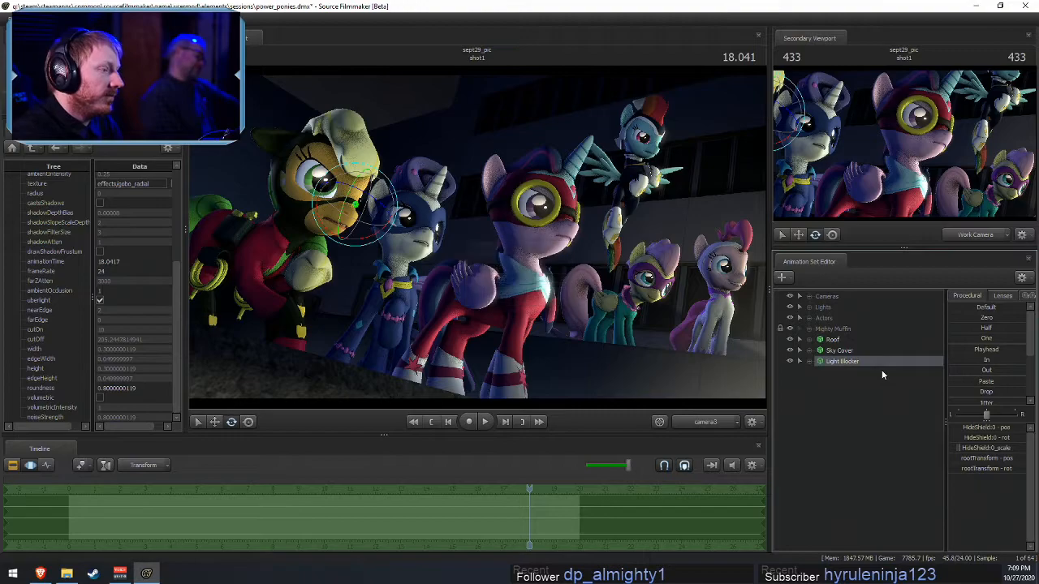
- Deselect the Light Blocker and save the session
key(F2)
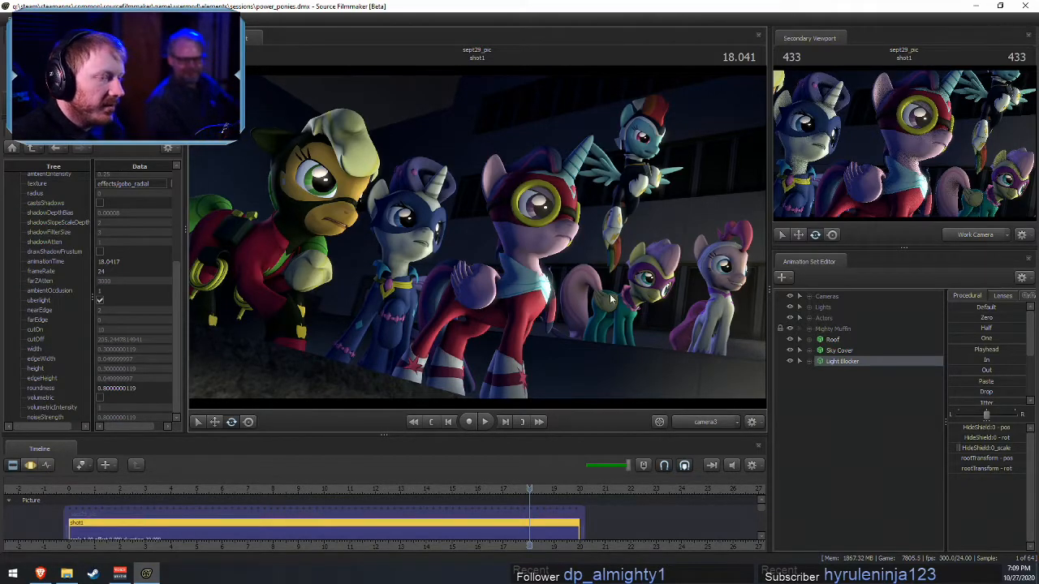
click(904, 464)
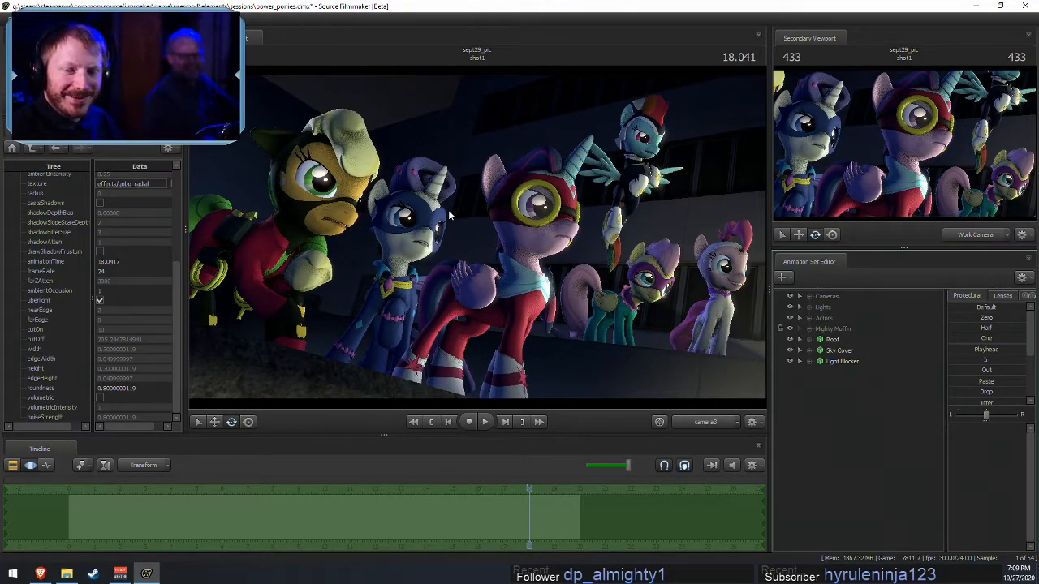
key(ctrl+s)
- Review the viewport's Progressive Refinement settings for samples and ambient occlusion, and leave them without changes
click(10, 18)
mouse_move(32, 132)
click(128, 138)
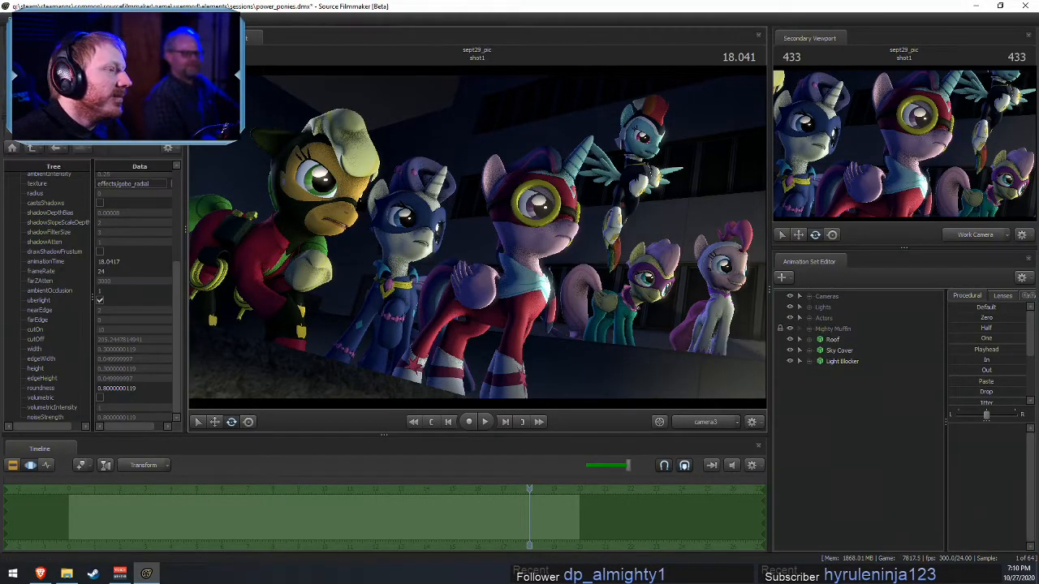
right_click(622, 188)
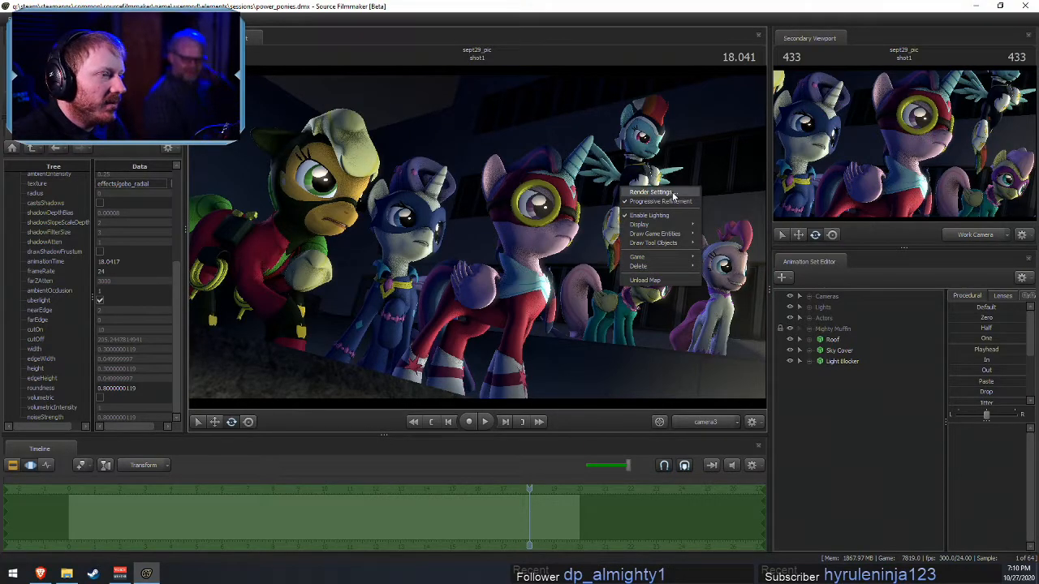
click(670, 193)
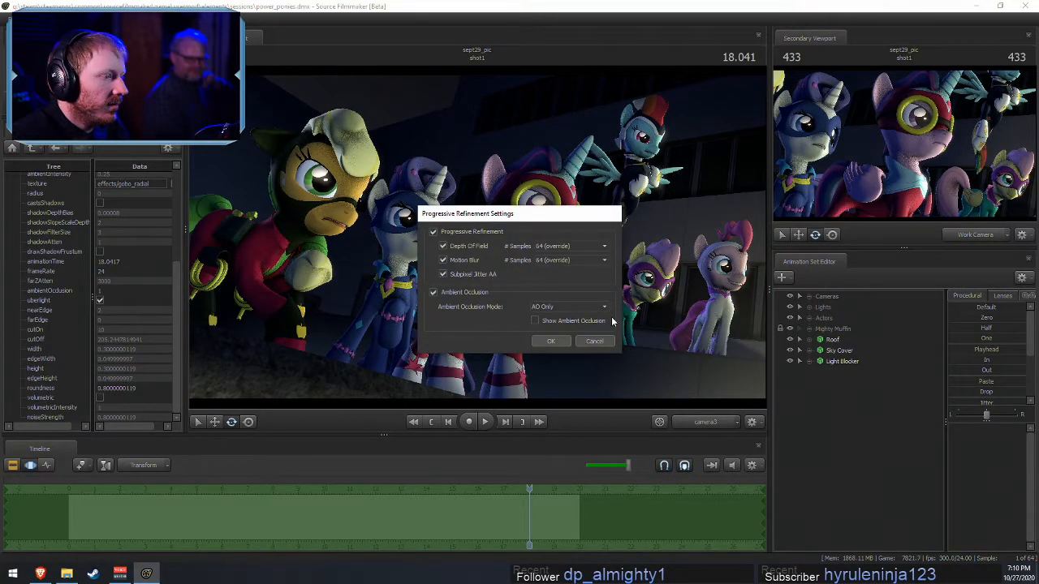
click(602, 343)
- Review the resolution presets in the movie export settings and cancel the export
click(11, 19)
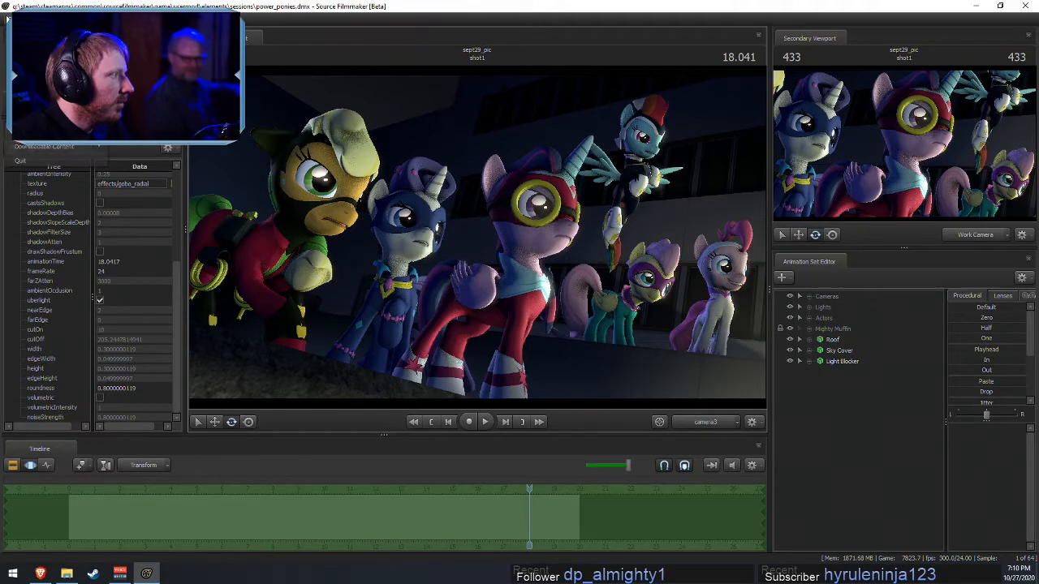
mouse_move(49, 124)
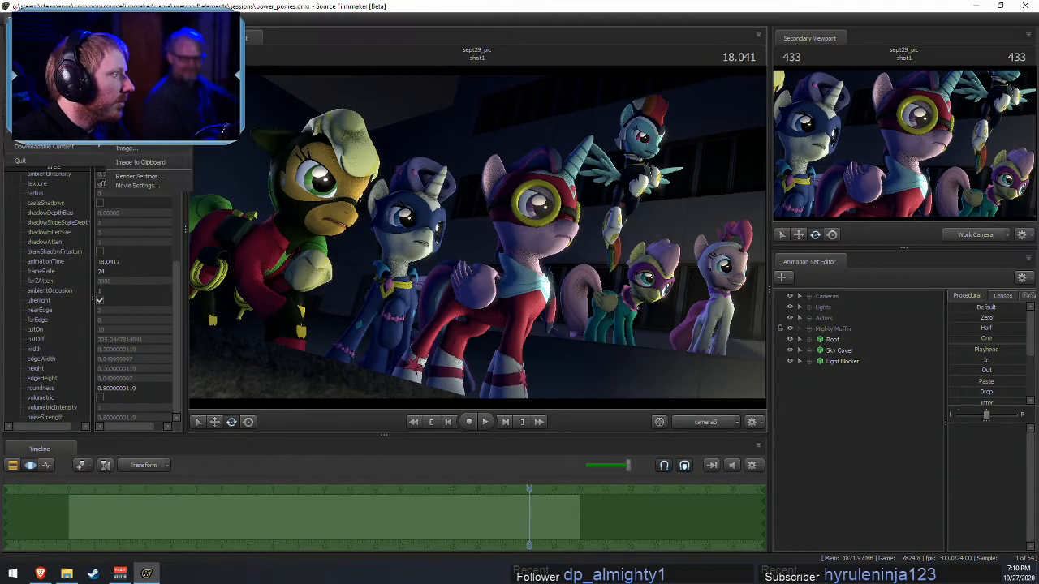
click(146, 126)
click(575, 280)
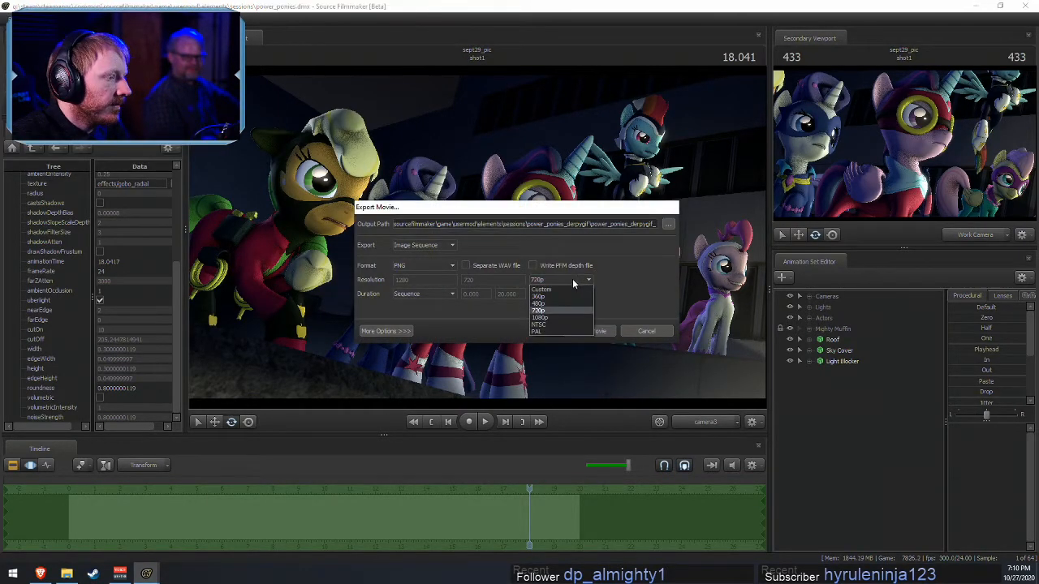
click(571, 280)
click(646, 331)
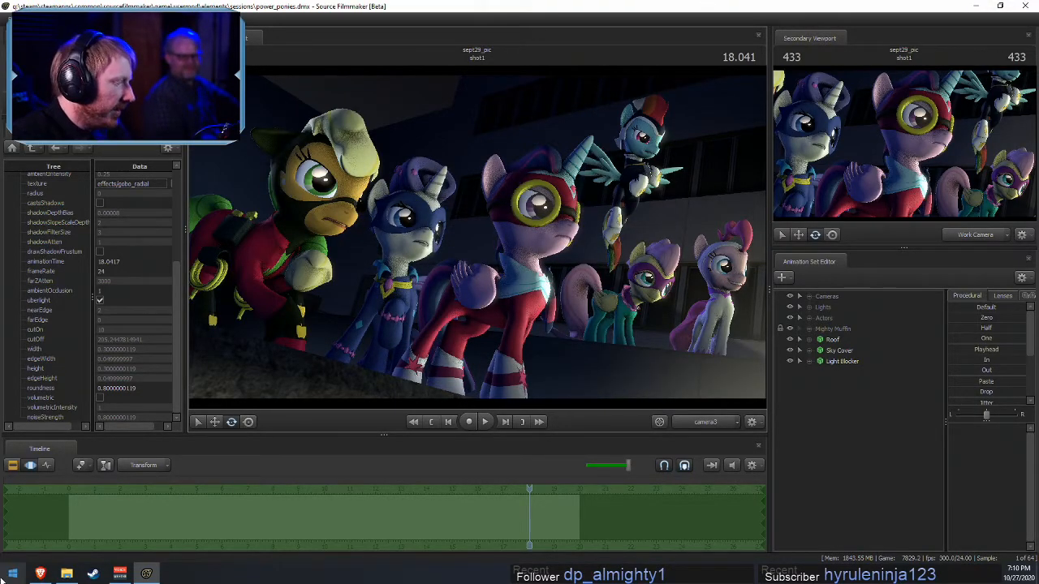
click(66, 573)
right_click(92, 573)
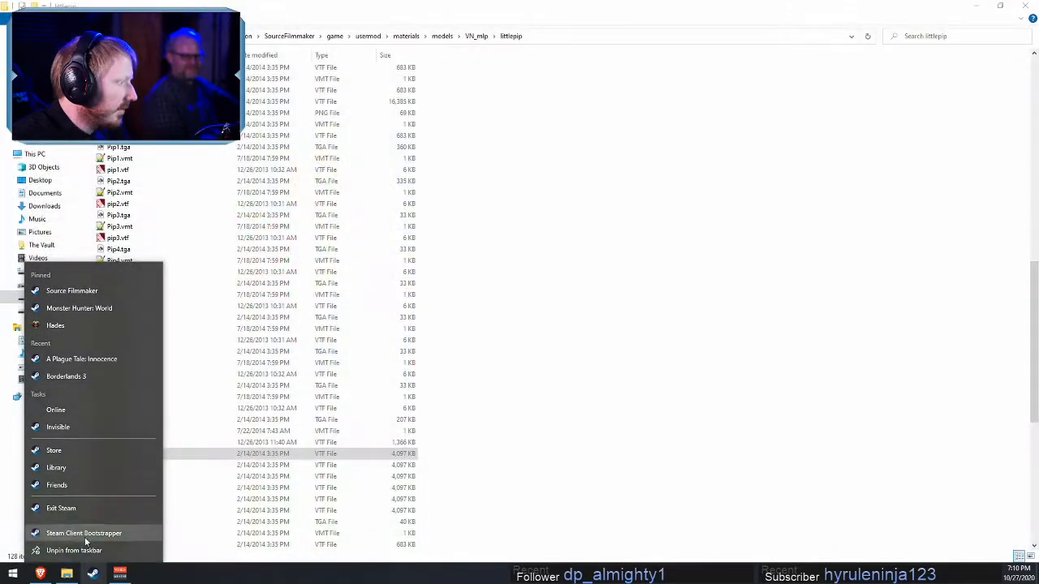
click(99, 292)
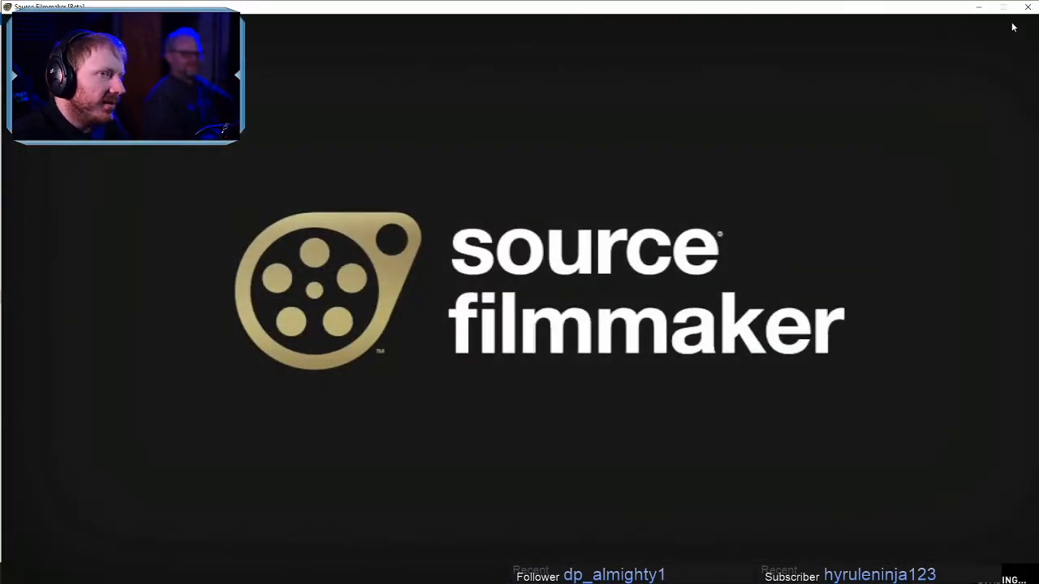
click(1027, 7)
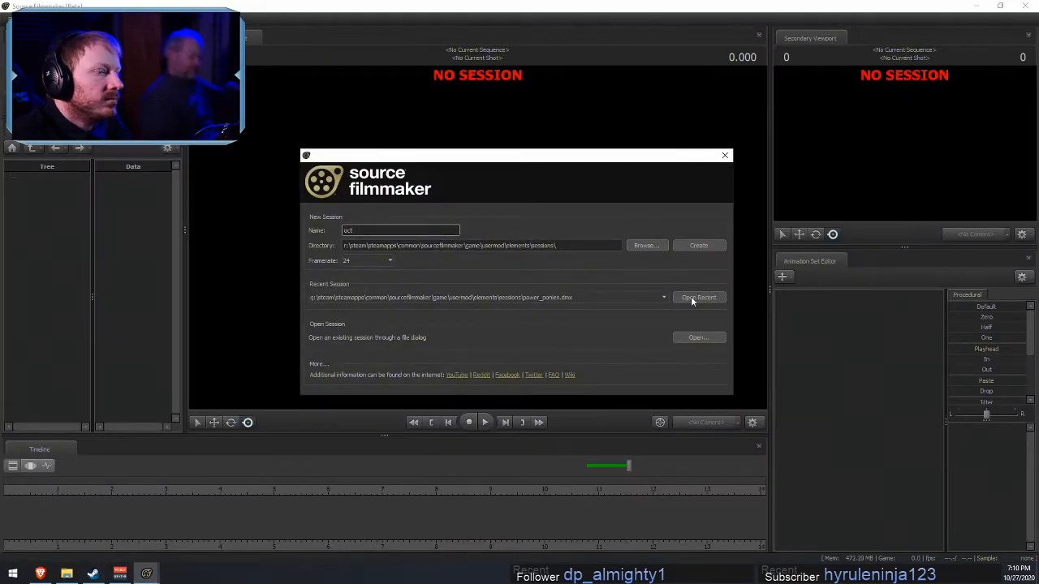
click(725, 155)
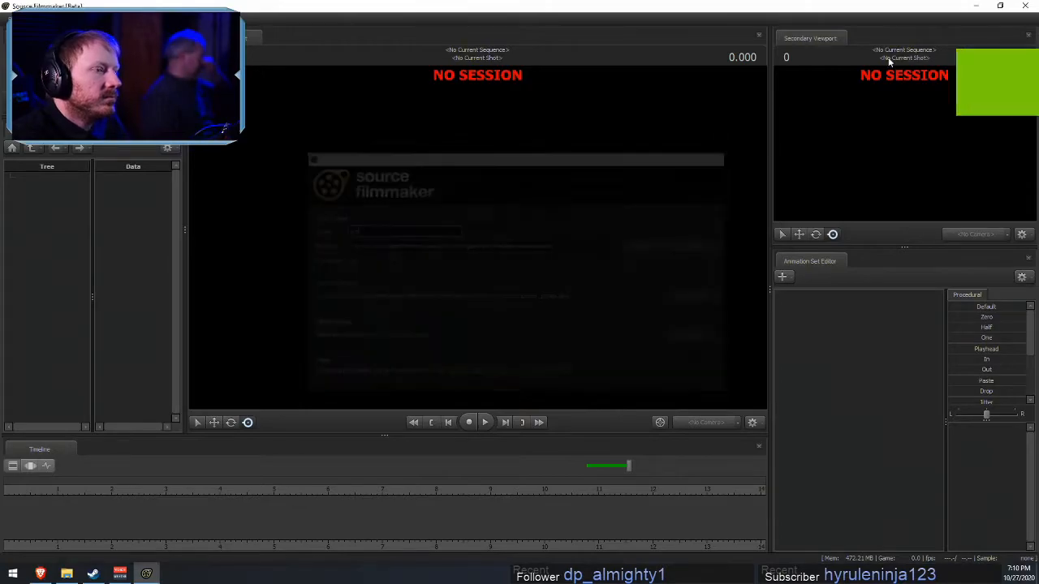
click(1027, 5)
- Switch to the Steam library, find Source Filmmaker in the games list, and open its properties
click(66, 574)
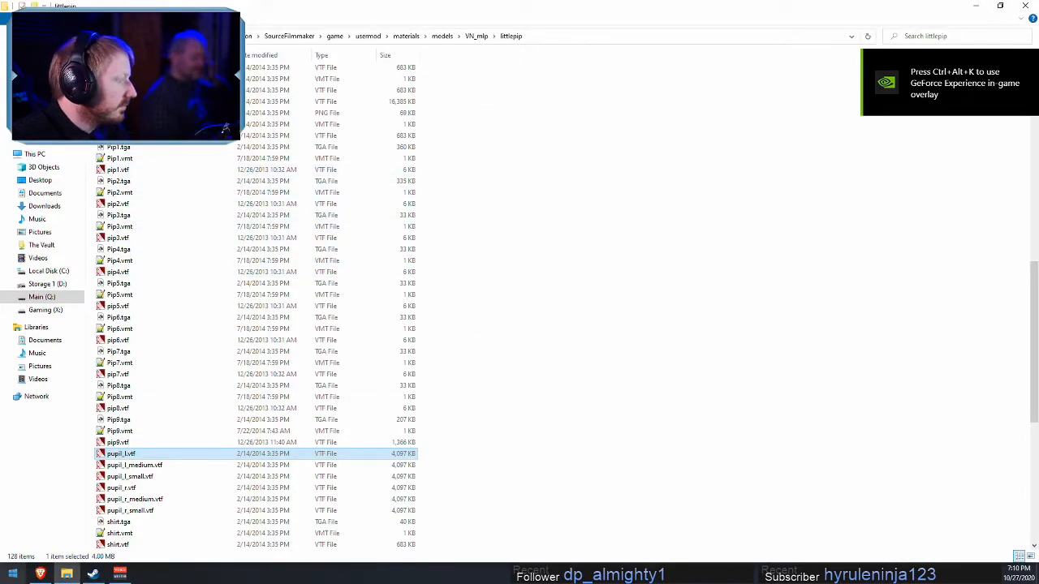
click(93, 574)
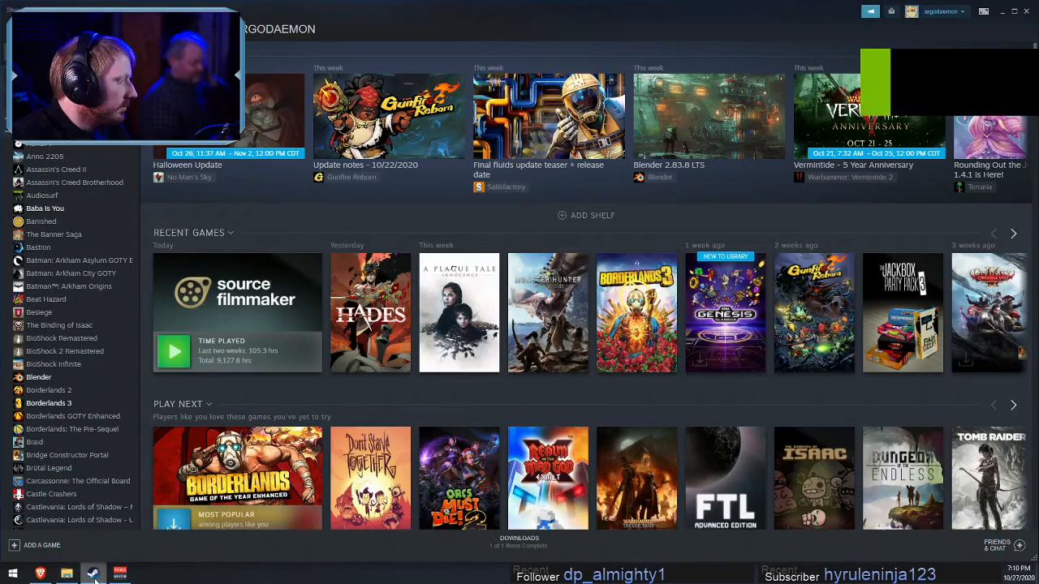
scroll(52, 370, down, 10)
scroll(92, 437, down, 20)
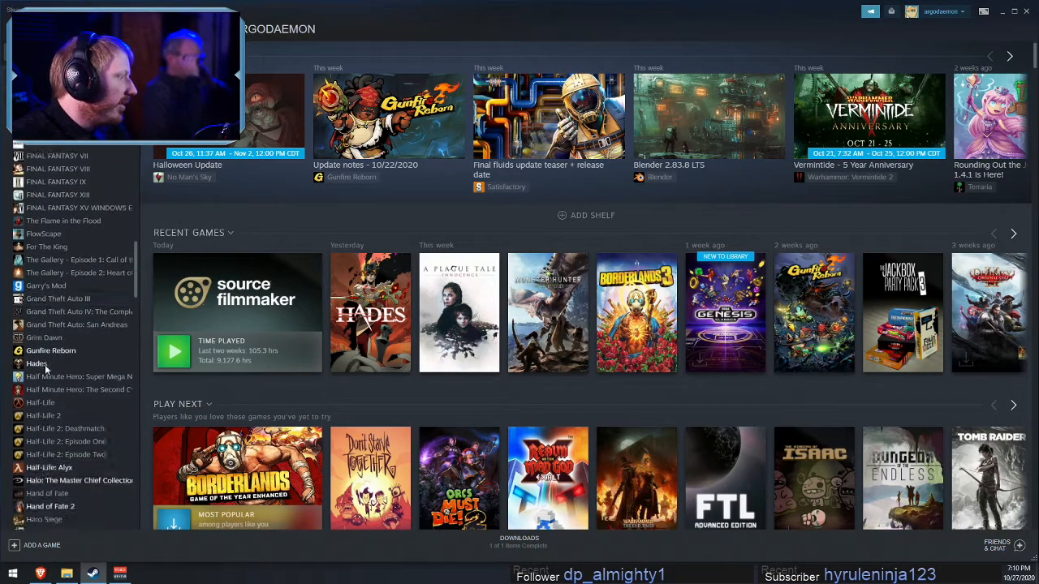
scroll(81, 373, up, 3)
right_click(86, 233)
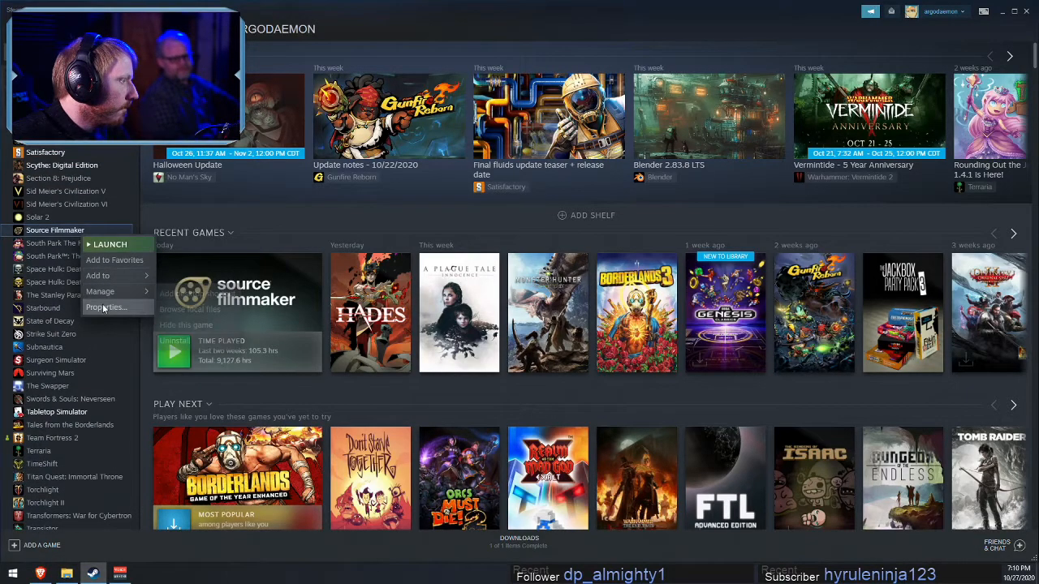
click(106, 307)
- Set the -sfm_resolution launch option to 2160 and close the Source Filmmaker properties
click(590, 353)
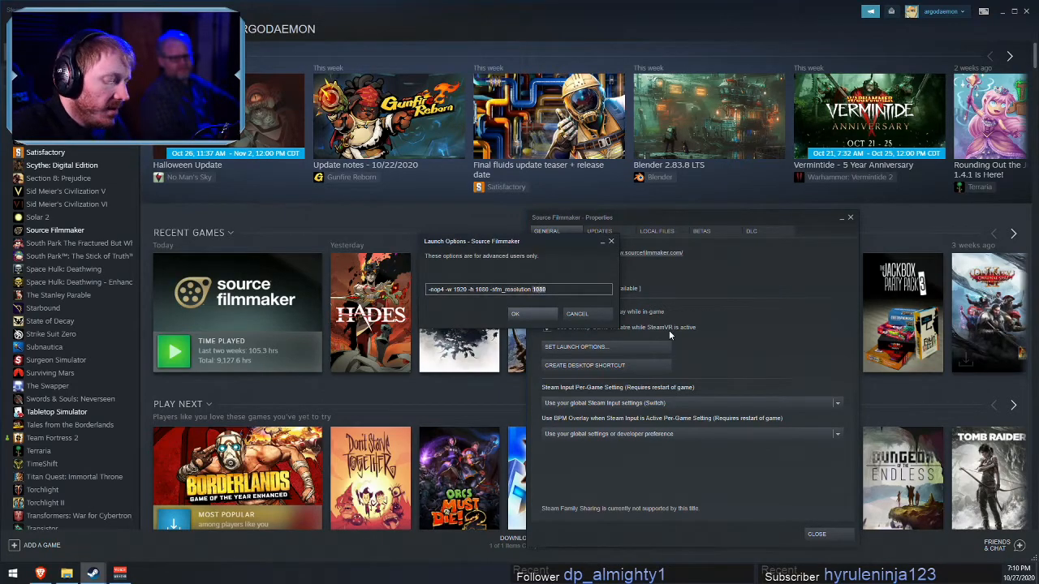
text(2160)
key(Return)
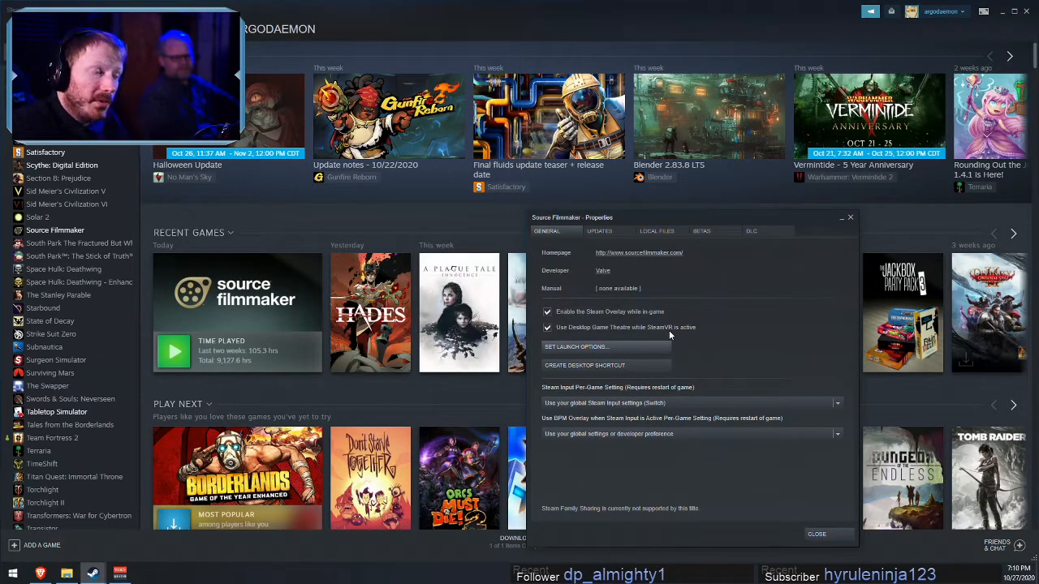
click(835, 535)
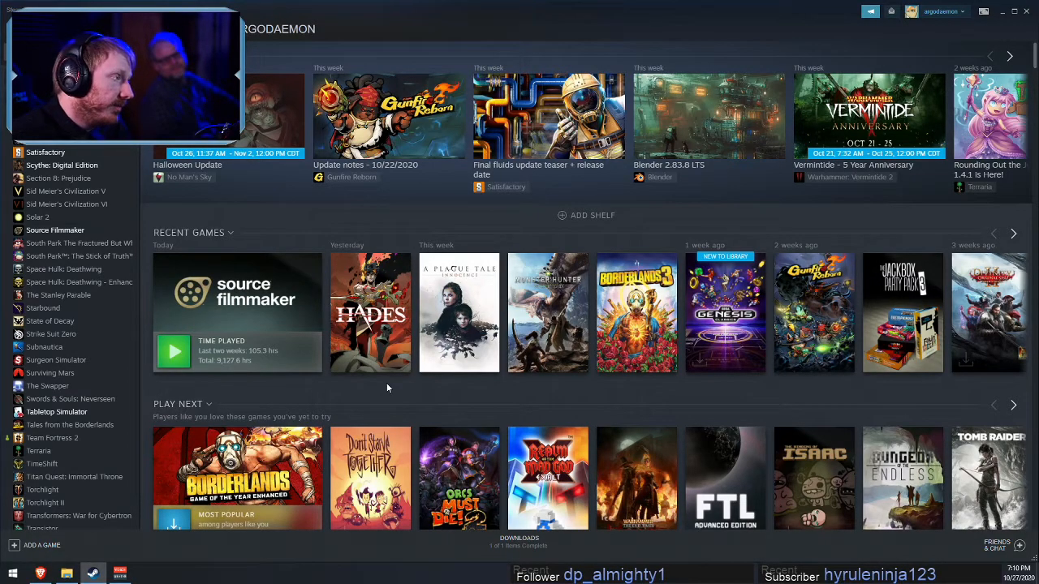
- Launch Source Filmmaker from the Steam library, dismiss the resolution warning, and reopen the recent power_ponies.dmx session
mouse_move(247, 302)
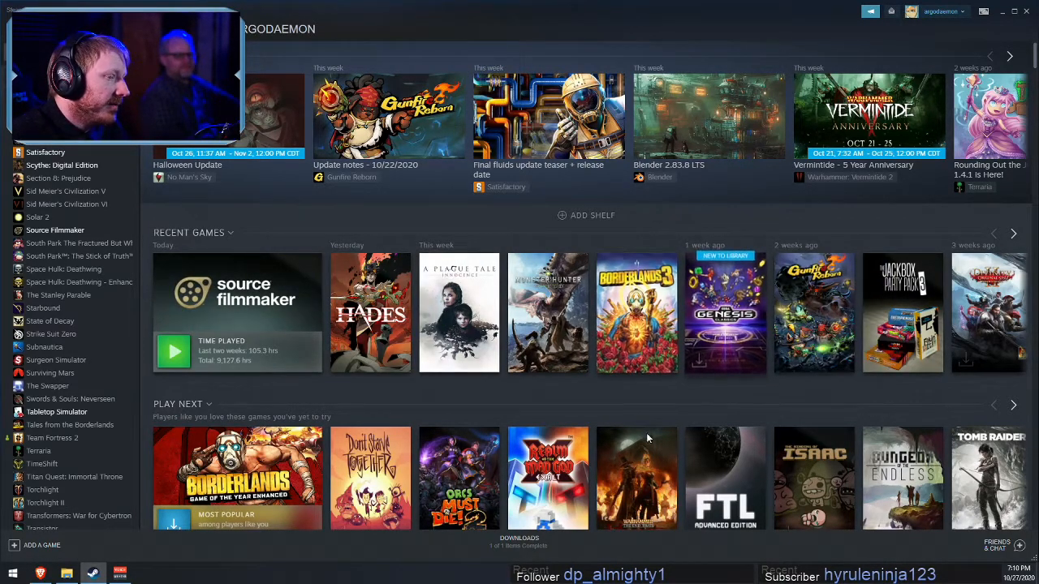
mouse_move(175, 354)
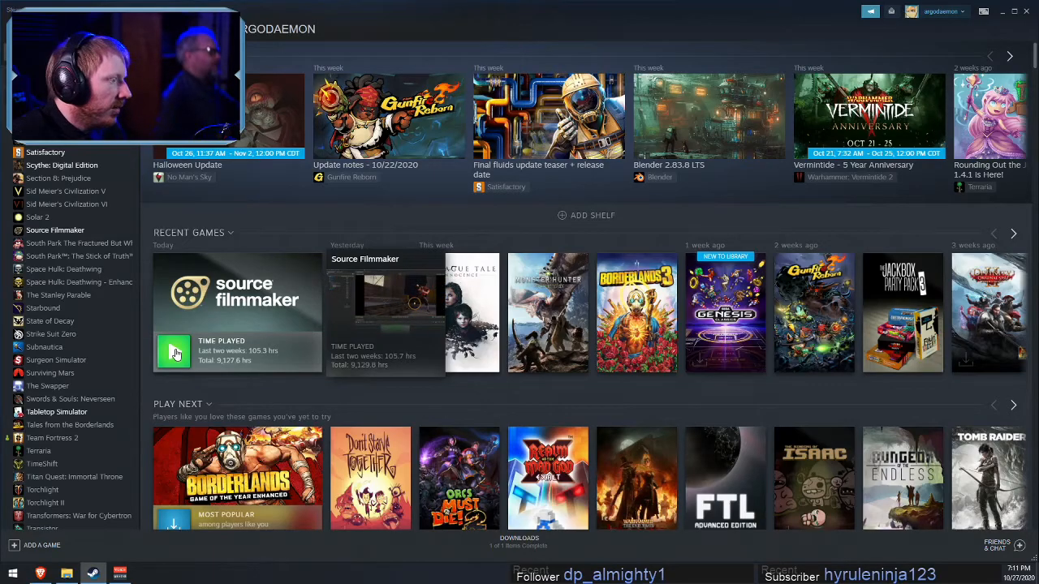
click(175, 354)
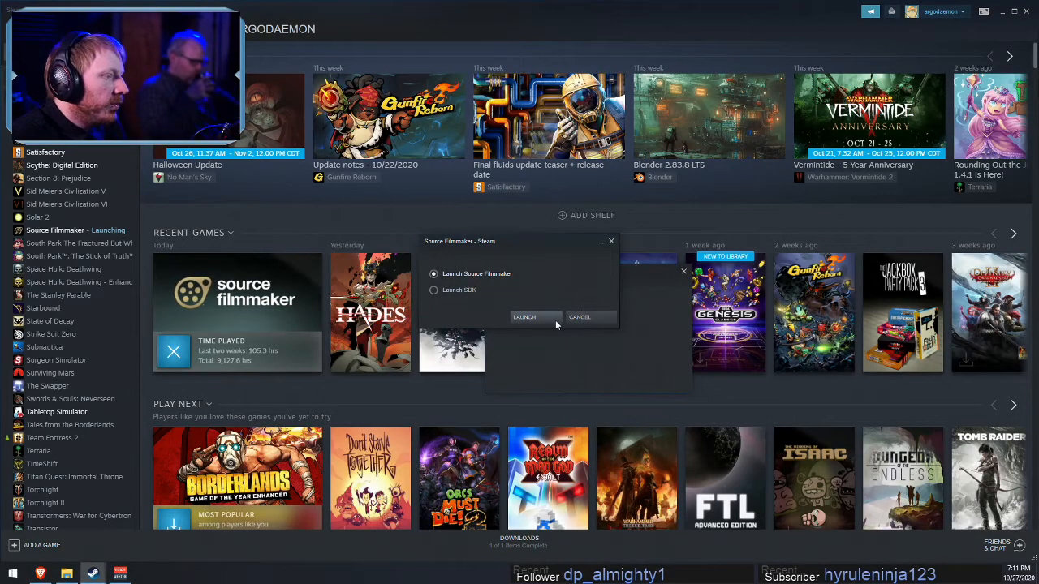
click(552, 318)
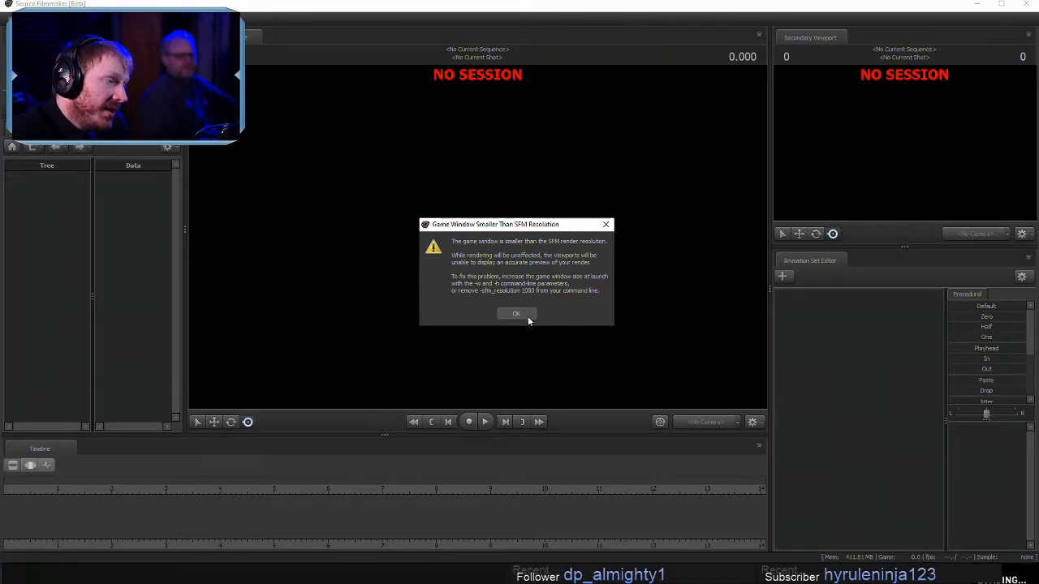
click(526, 317)
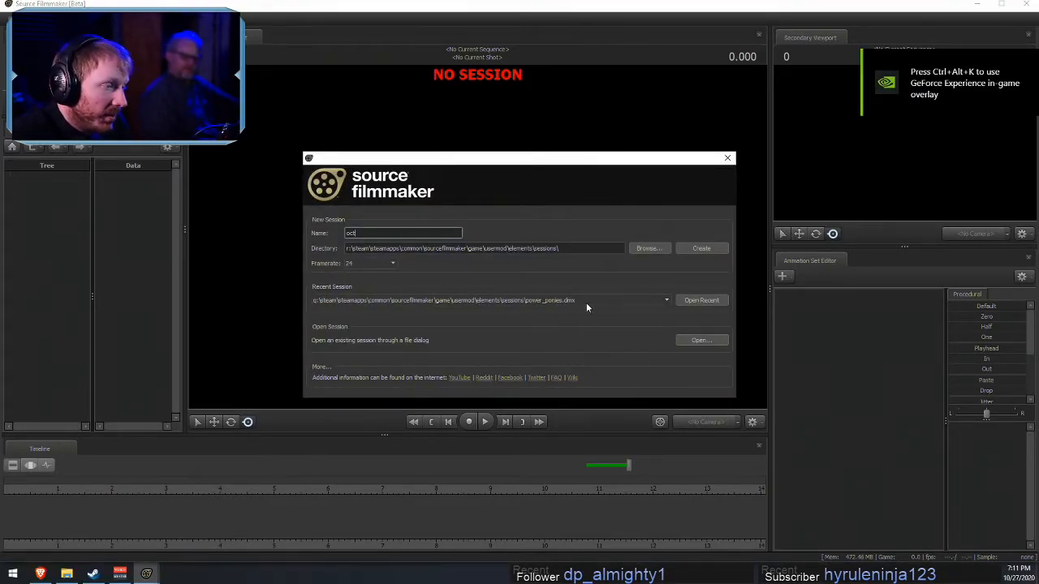
click(719, 303)
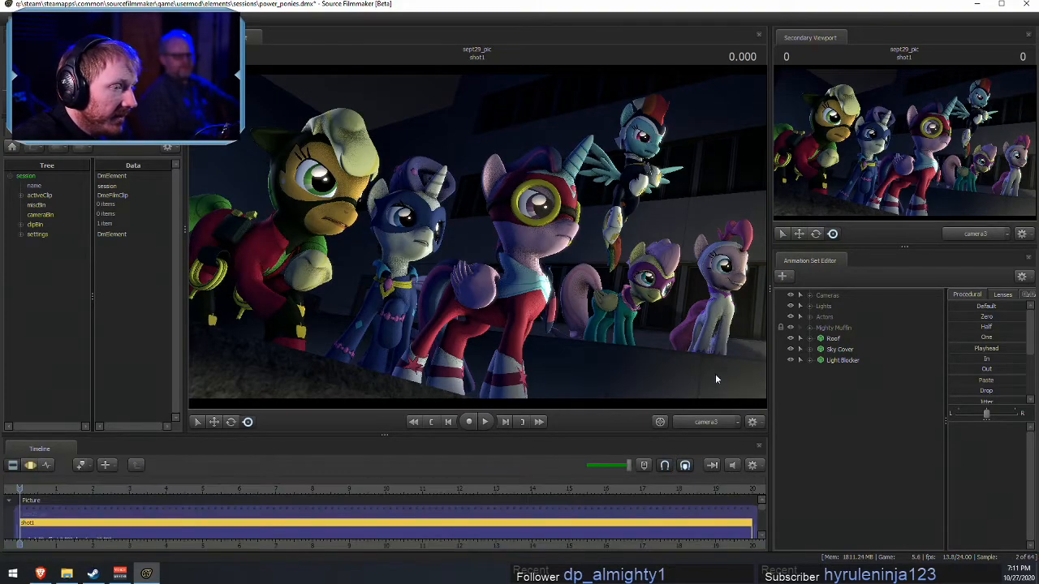
- Raise camera1's bloomScale in the Animation Set Editor and move the playhead to 1.208
click(809, 296)
click(845, 306)
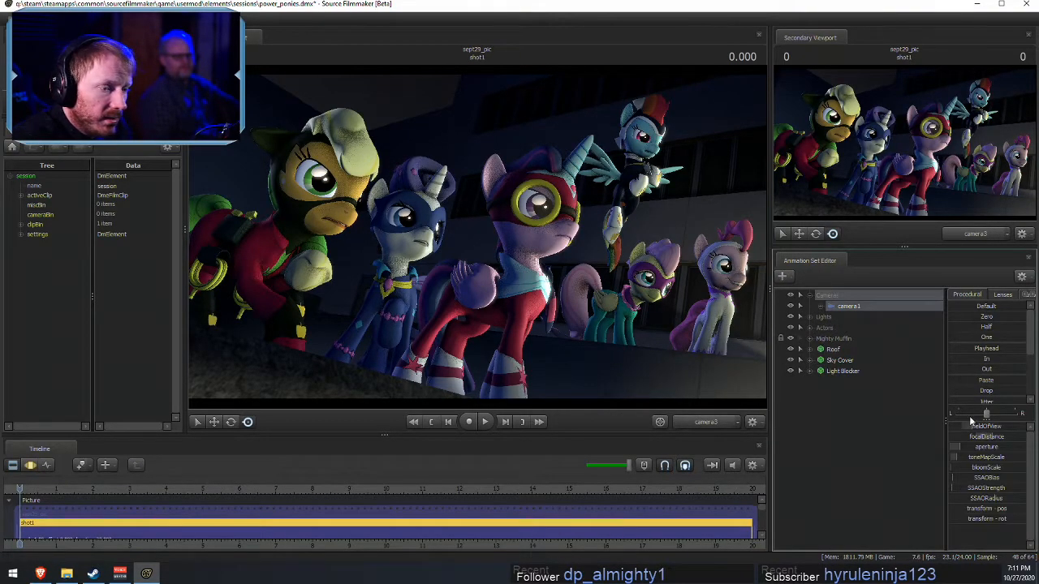
drag(969, 469, 1019, 468)
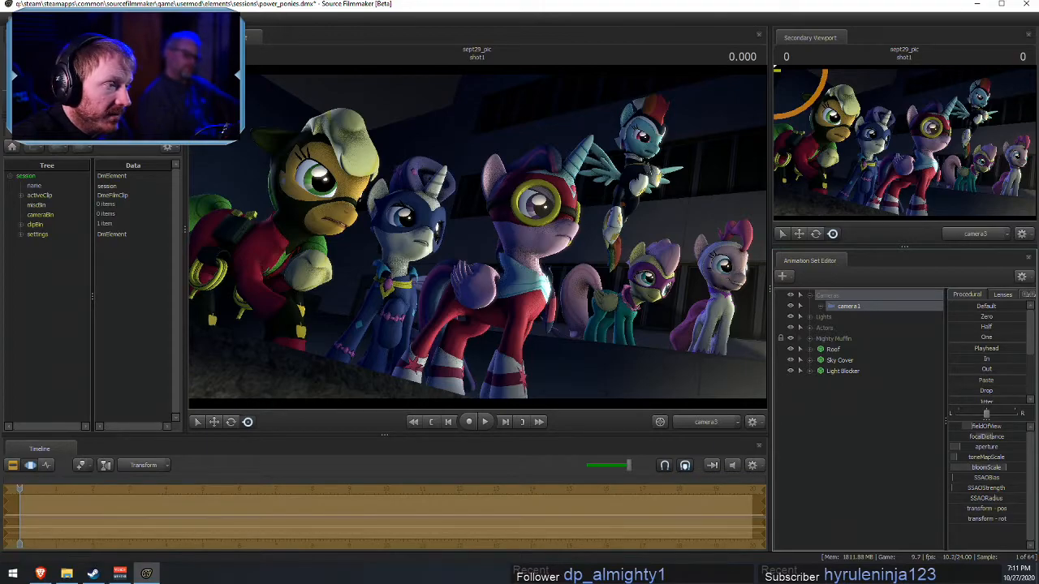
key(F2)
key(F3)
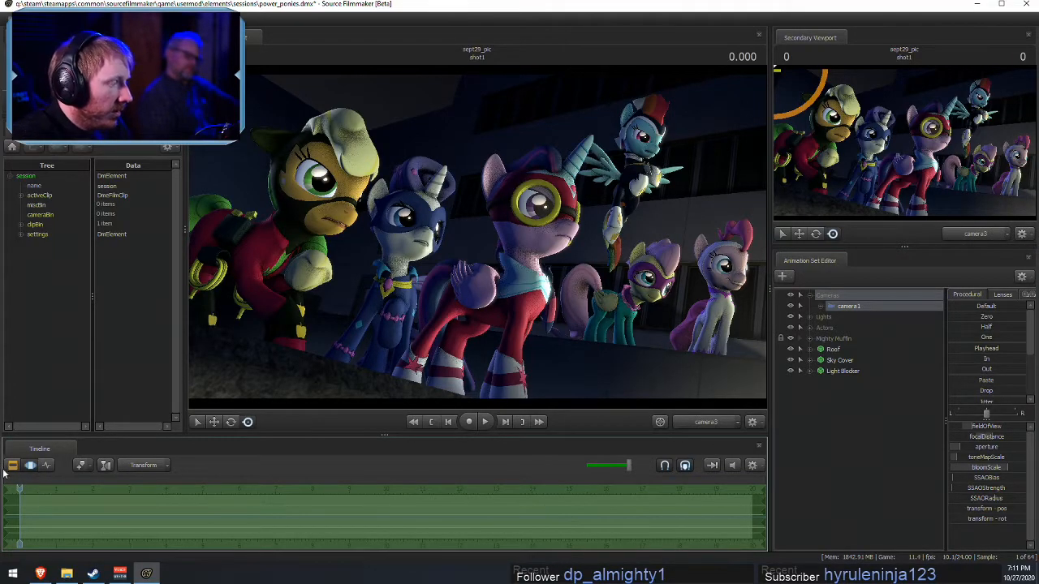
drag(20, 490, 452, 499)
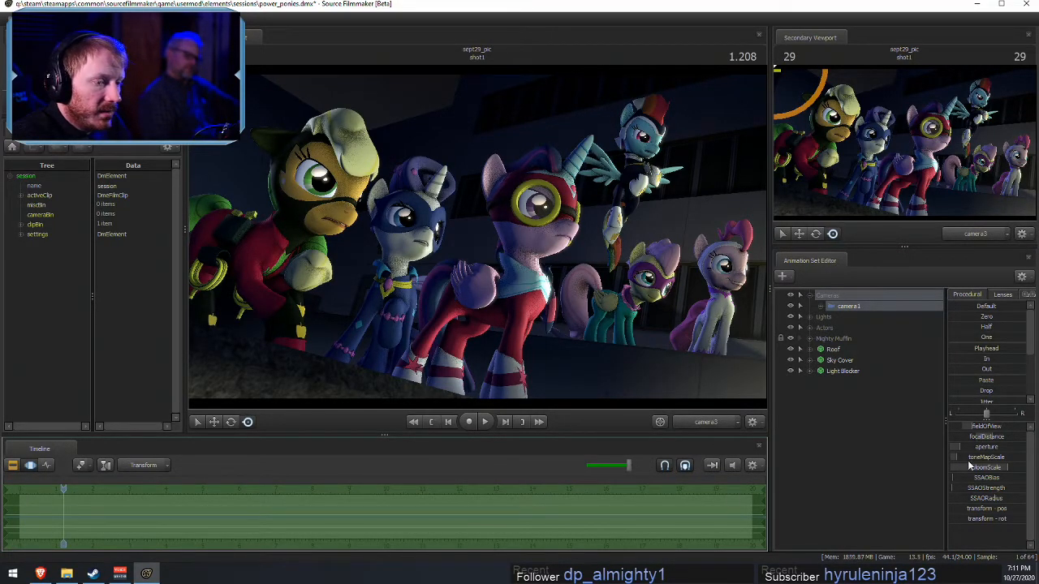
drag(966, 469, 954, 468)
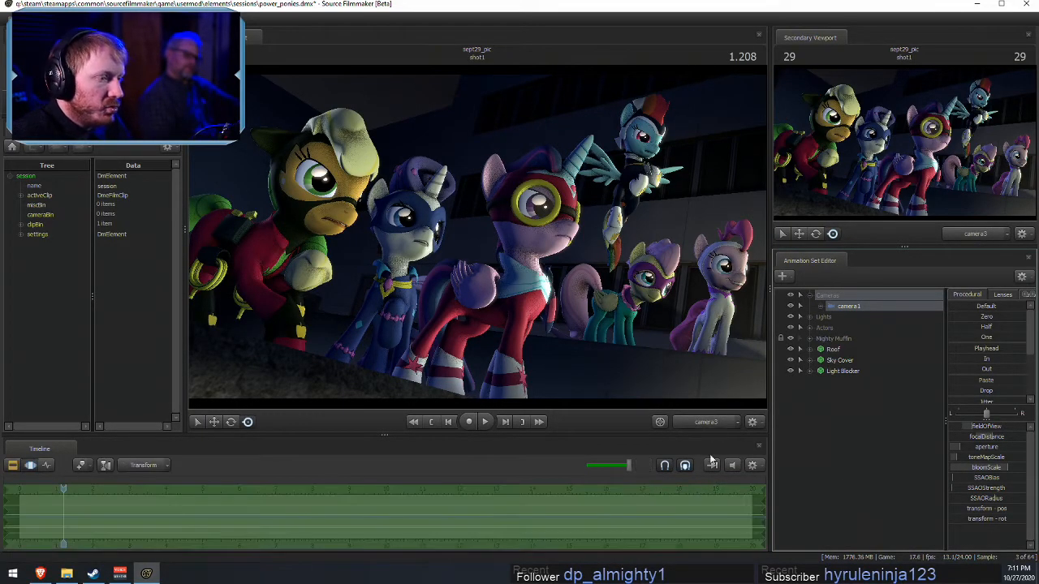
- Switch the secondary viewport to the Work Camera and show camera1 in the primary viewport
click(982, 235)
mouse_move(974, 459)
mouse_down()
mouse_move(953, 468)
mouse_move(1025, 468)
mouse_move(967, 468)
mouse_up()
drag(849, 307, 485, 203)
click(841, 306)
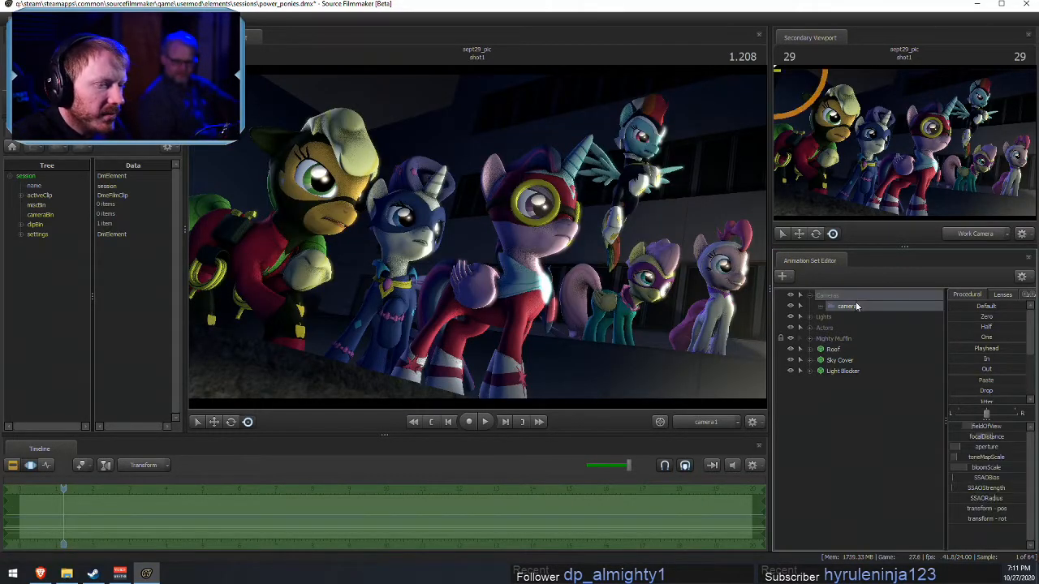
right_click(835, 456)
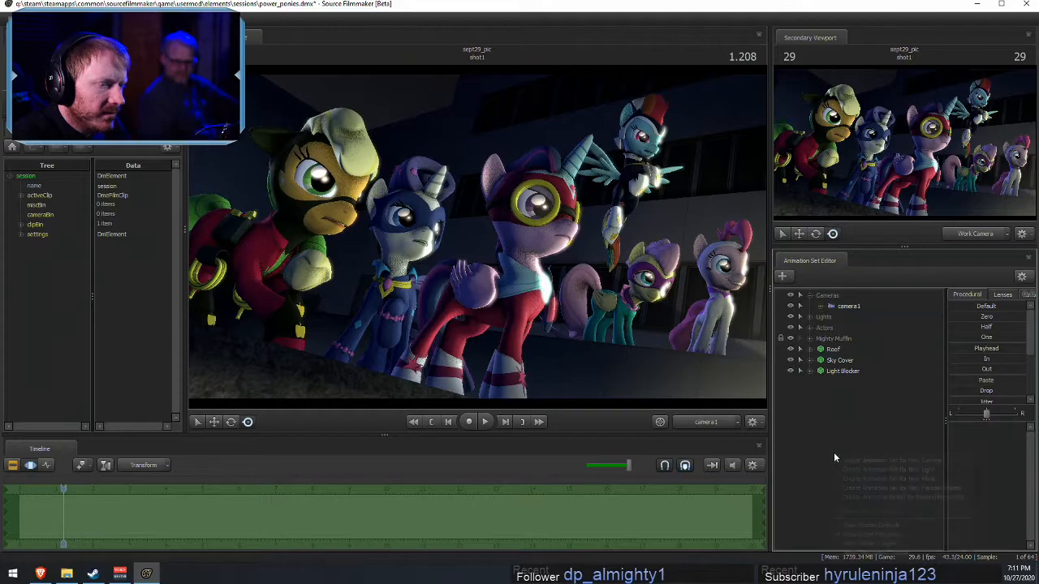
click(904, 478)
click(360, 236)
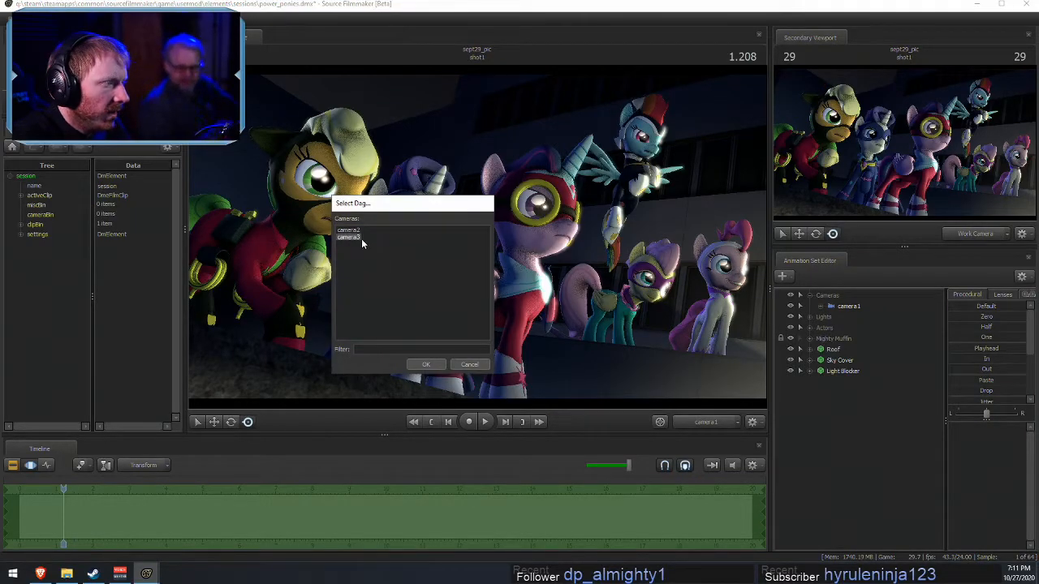
click(470, 364)
- Reveal the hidden animation sets, delete the two hidden entries under Cameras, and turn the hidden display back off
click(1021, 276)
click(989, 315)
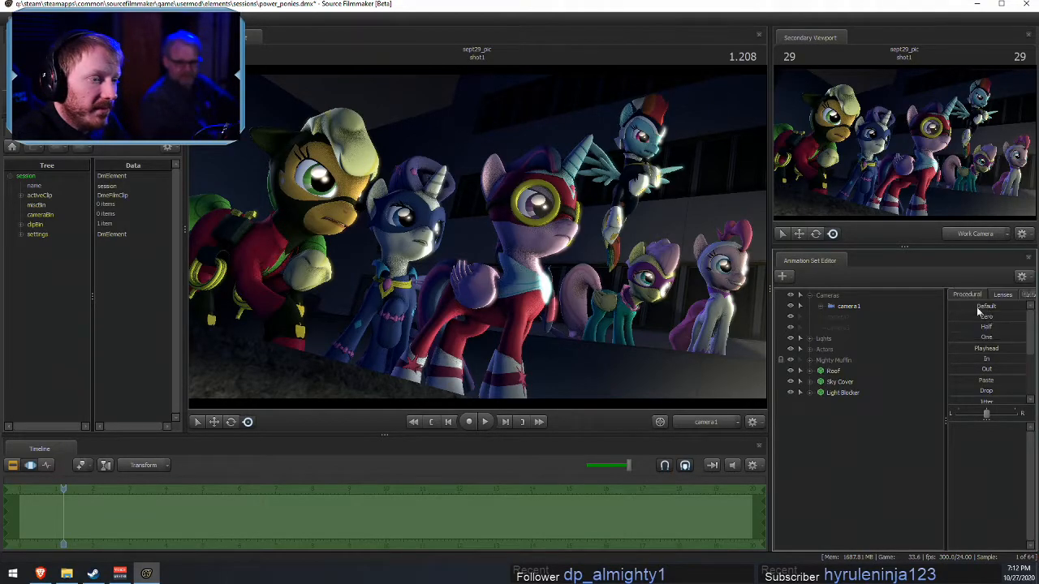
right_click(842, 319)
click(860, 333)
right_click(835, 319)
click(846, 336)
click(842, 310)
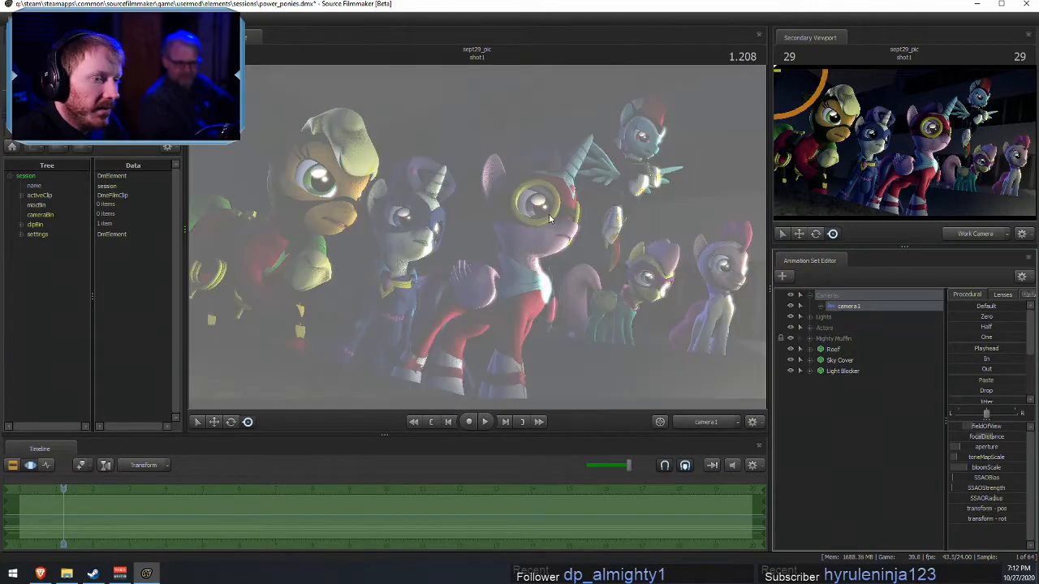
click(1022, 275)
click(993, 307)
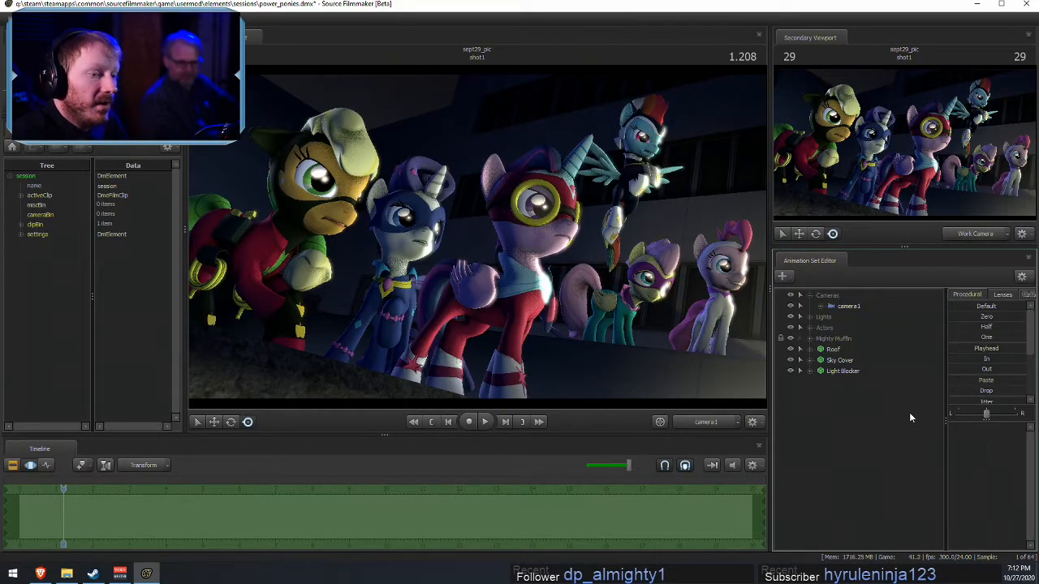
- Lower camera1's bloomScale, checking its slider range without changing it, and return the timeline to the Clip Editor
click(837, 306)
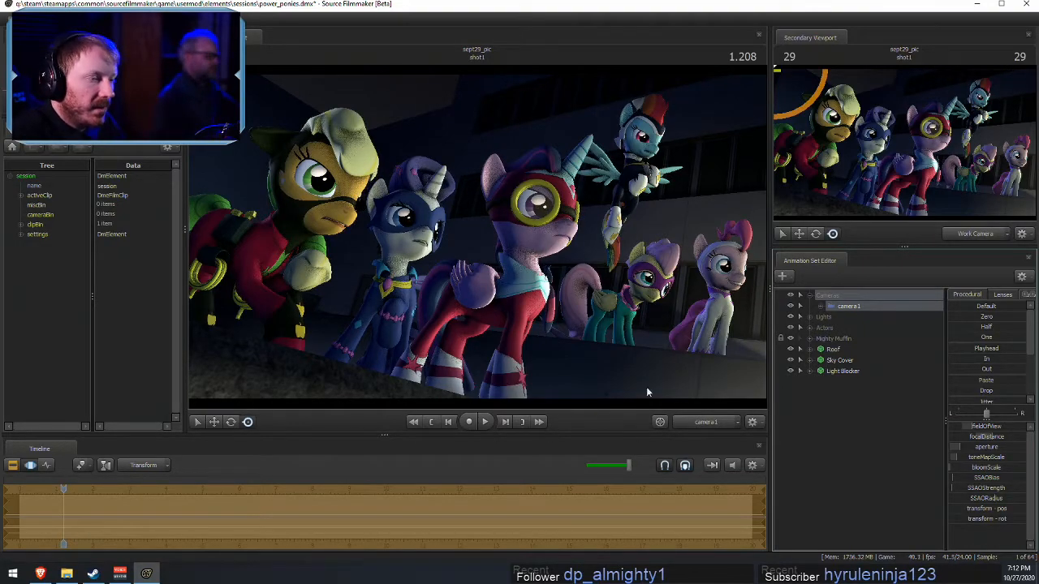
right_click(988, 468)
click(991, 483)
key(Escape)
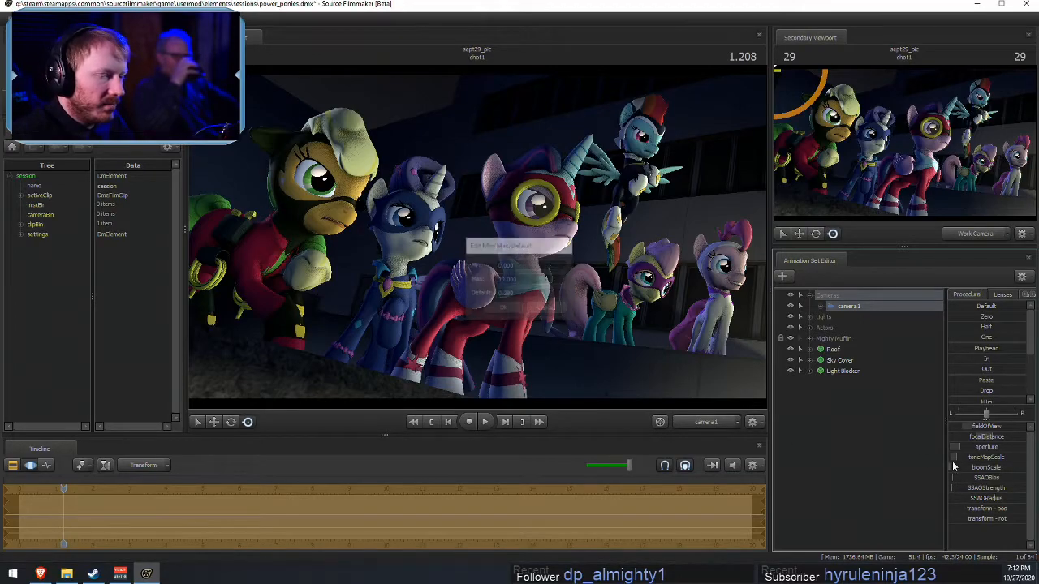
right_click(977, 469)
click(1010, 475)
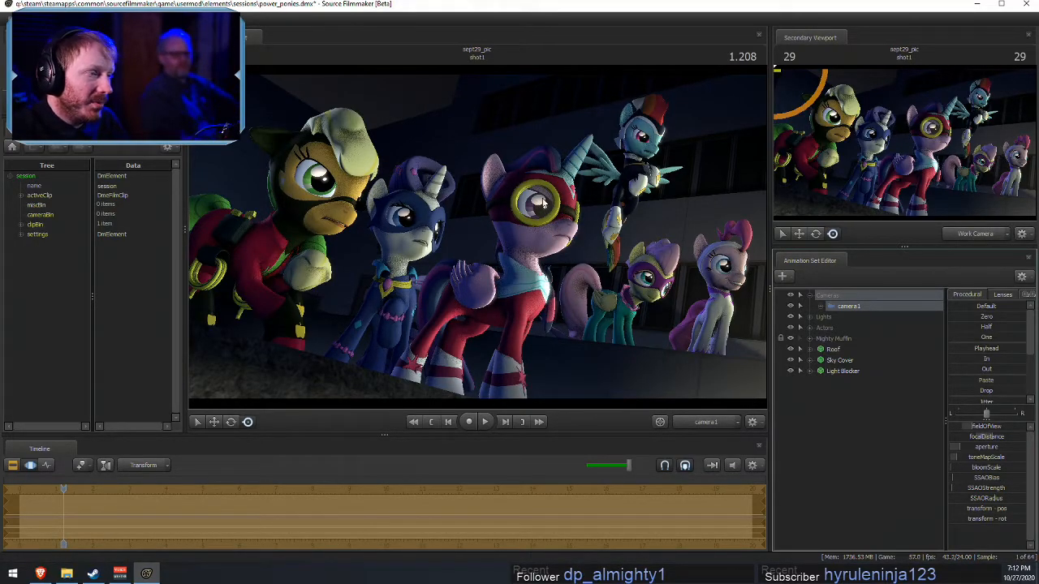
click(13, 465)
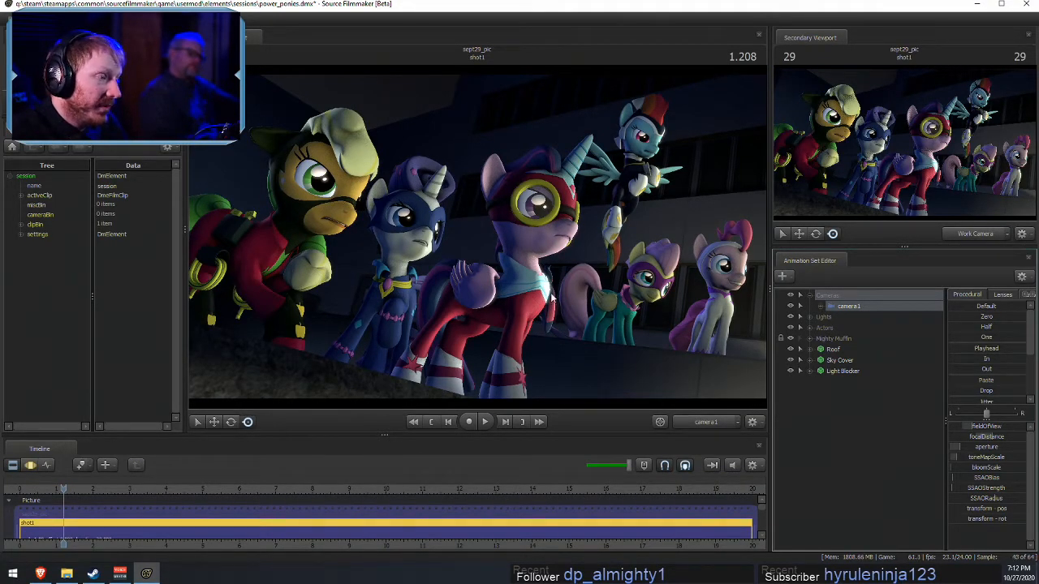
- Expand the Lights group and toggle Eye Light 4, 3, 2 and 1 off and on to compare each light's effect
click(809, 317)
scroll(859, 478, down, 1)
click(850, 425)
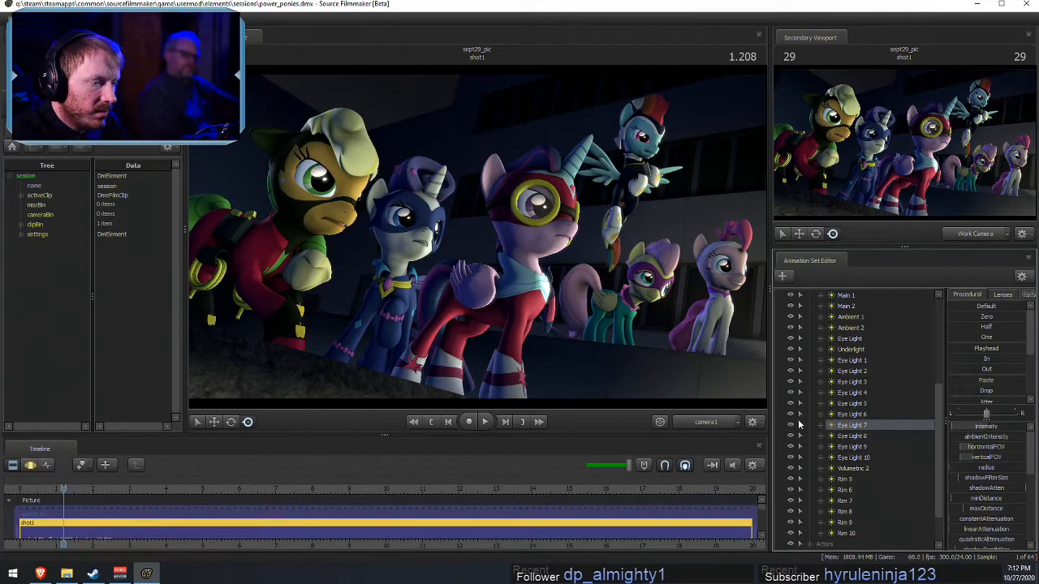
click(793, 394)
click(792, 394)
click(793, 383)
click(793, 383)
click(793, 373)
click(793, 372)
click(792, 359)
click(793, 360)
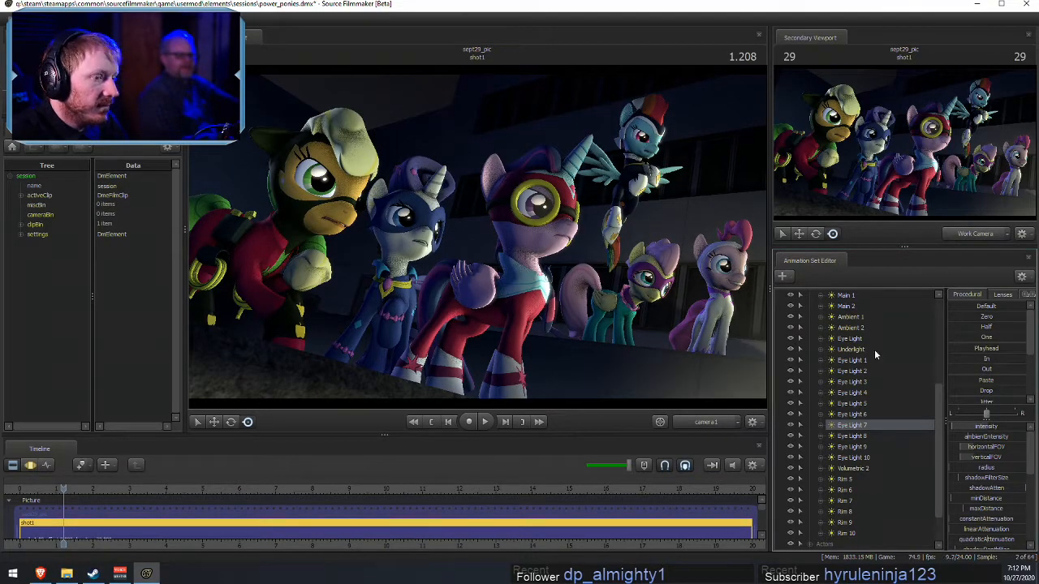
- Inspect Eye Light 1 in the Motion Editor and return to the Clip Editor
click(867, 358)
key(F3)
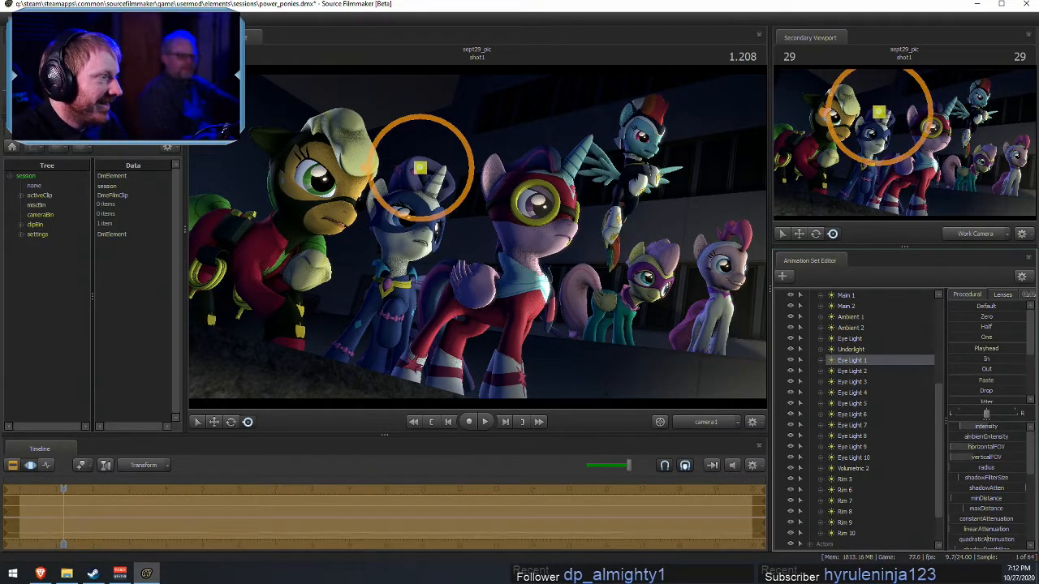
key(F2)
- Collapse the Lights group, clear the selection, and save the session
scroll(823, 362, up, 10)
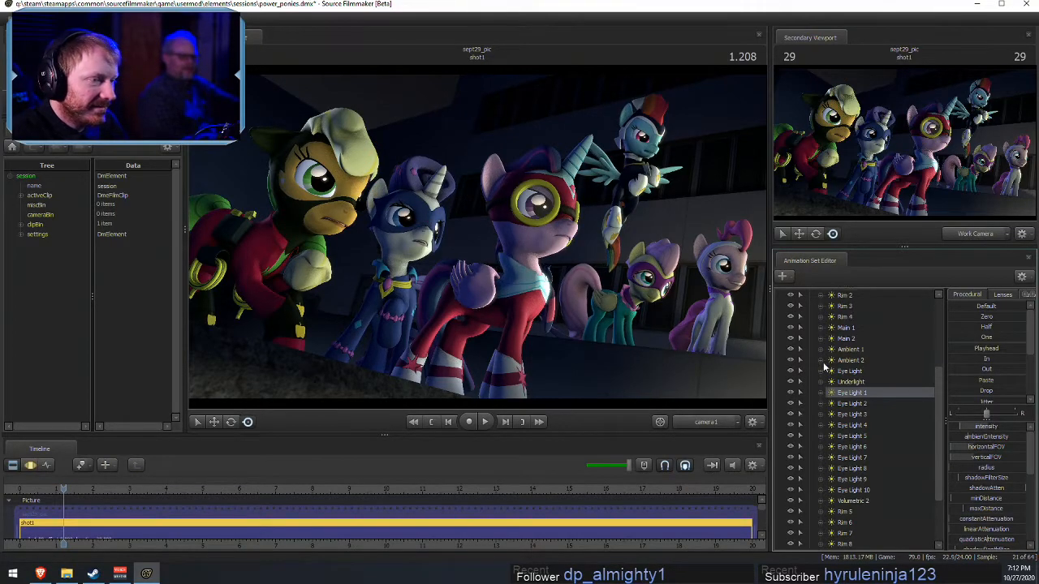
click(811, 316)
click(875, 414)
key(ctrl+s)
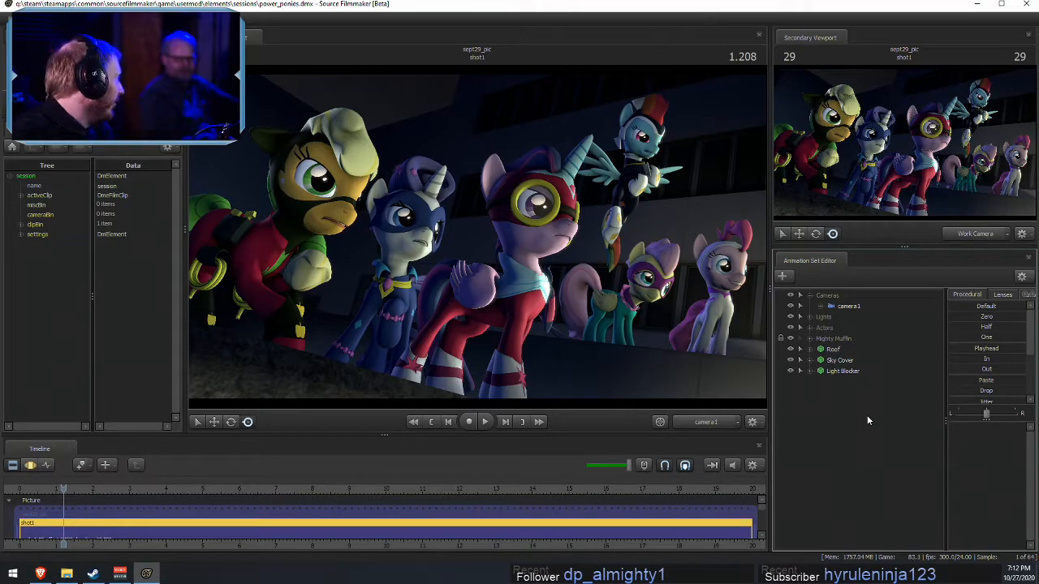
- Maximize the Source Filmmaker window and leave the timeline in the Clip Editor
mouse_move(162, 4)
mouse_down()
mouse_move(160, 42)
mouse_move(162, 1)
mouse_up()
click(13, 19)
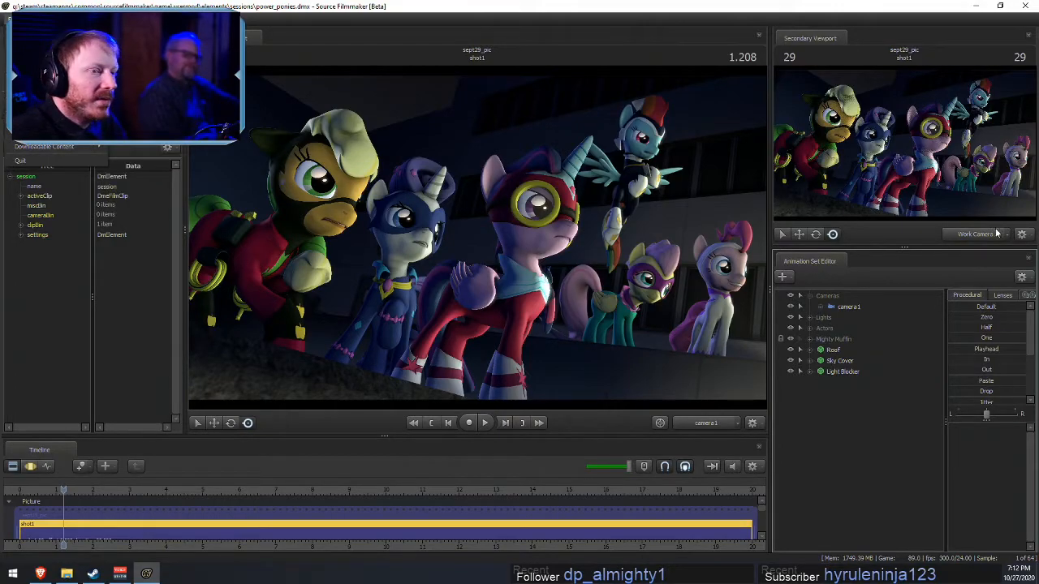
key(F3)
key(F2)
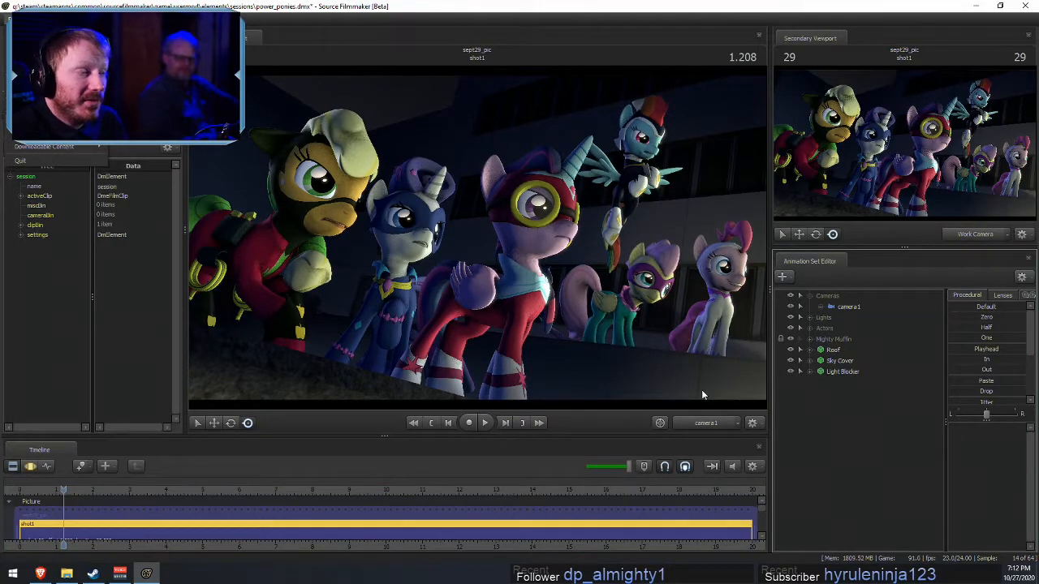
- Set the primary viewport's Depth Of Field to 512 samples and disable Motion Blur in the Progressive Refinement settings
right_click(516, 226)
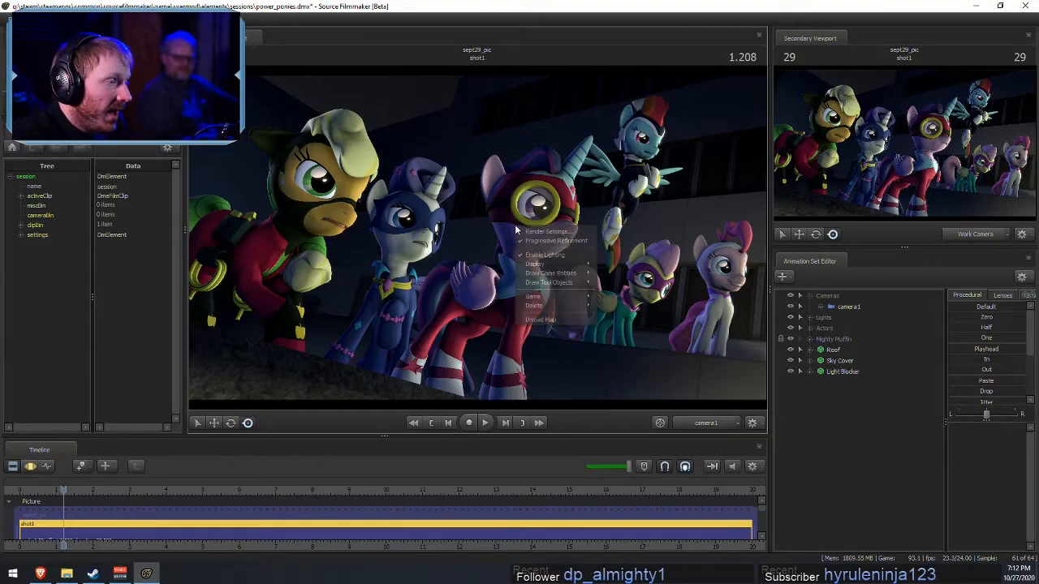
click(535, 235)
click(568, 246)
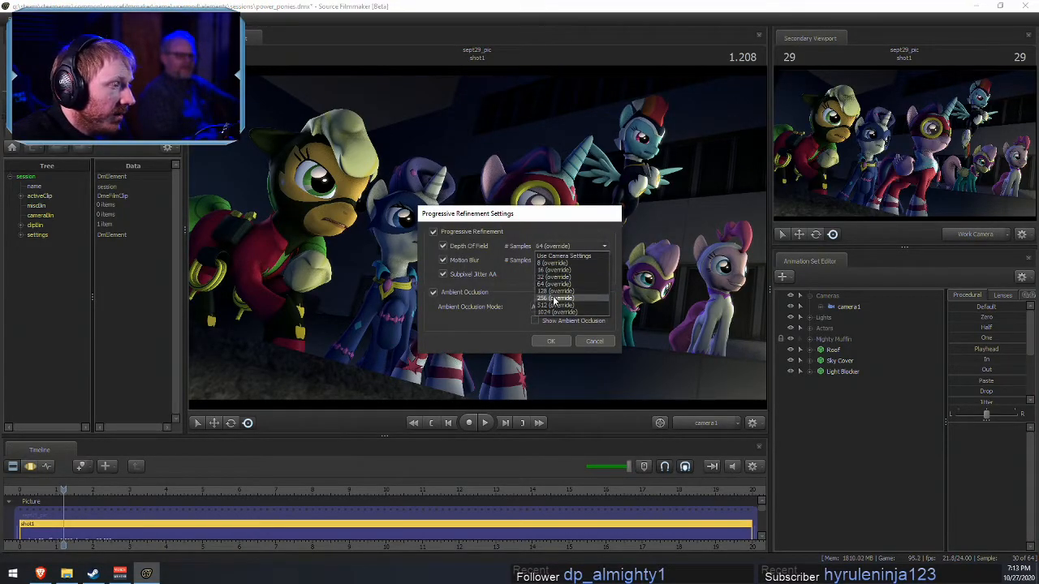
click(555, 306)
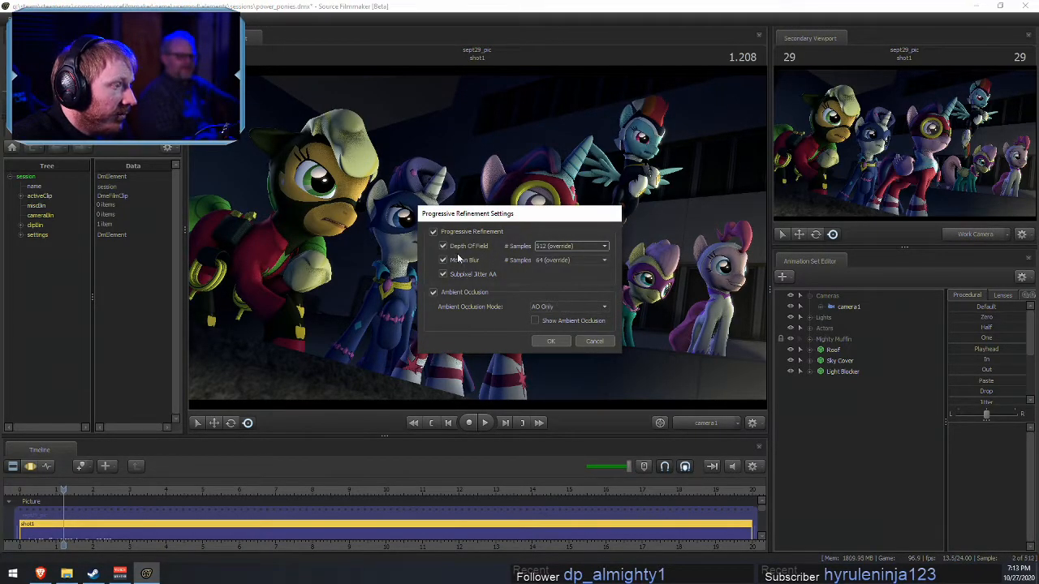
click(443, 261)
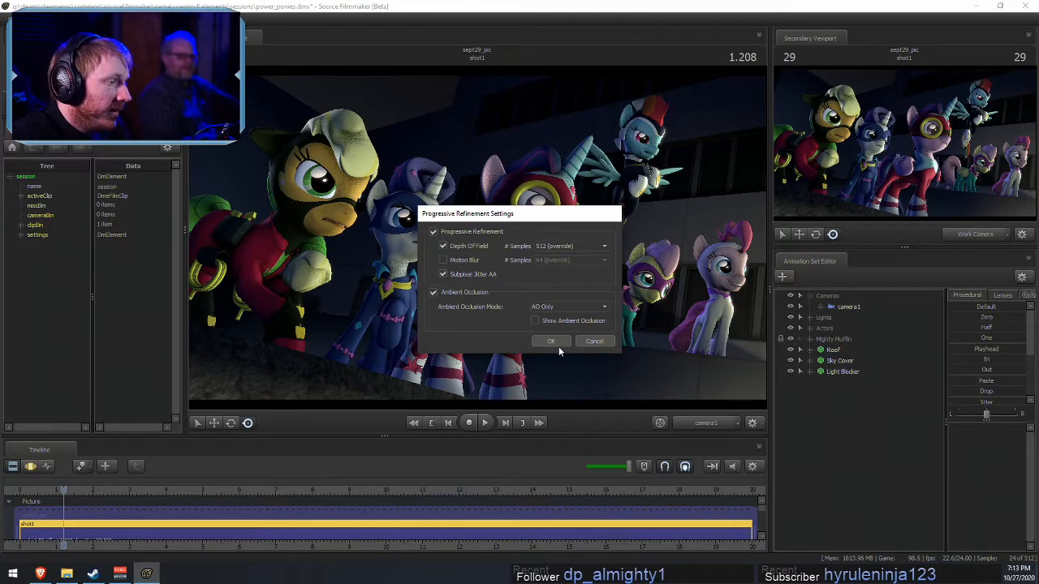
click(551, 341)
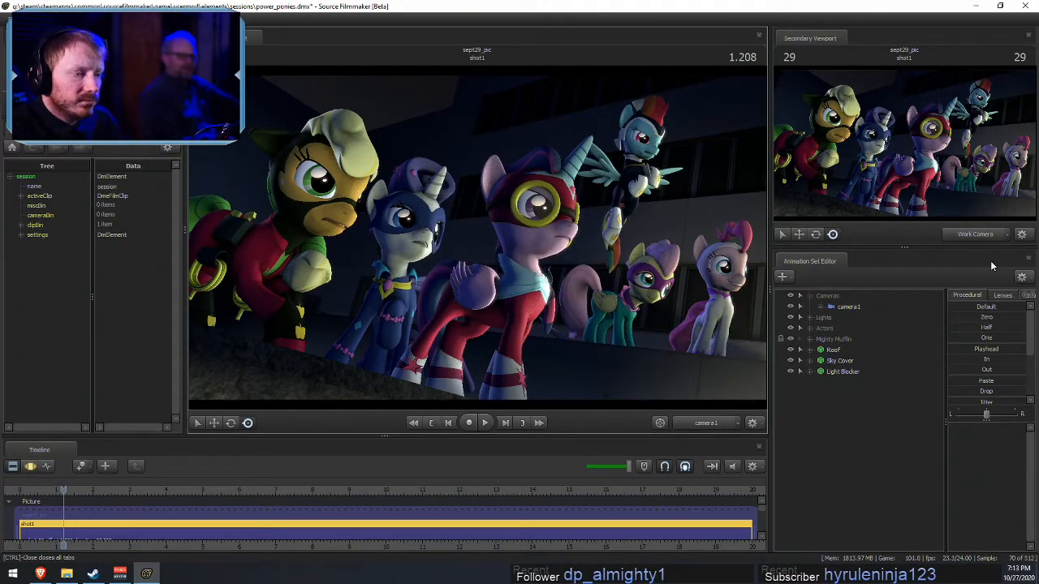
- Show camera1 in the secondary viewport and check the primary viewport's Progressive Refinement settings without changing them
click(978, 234)
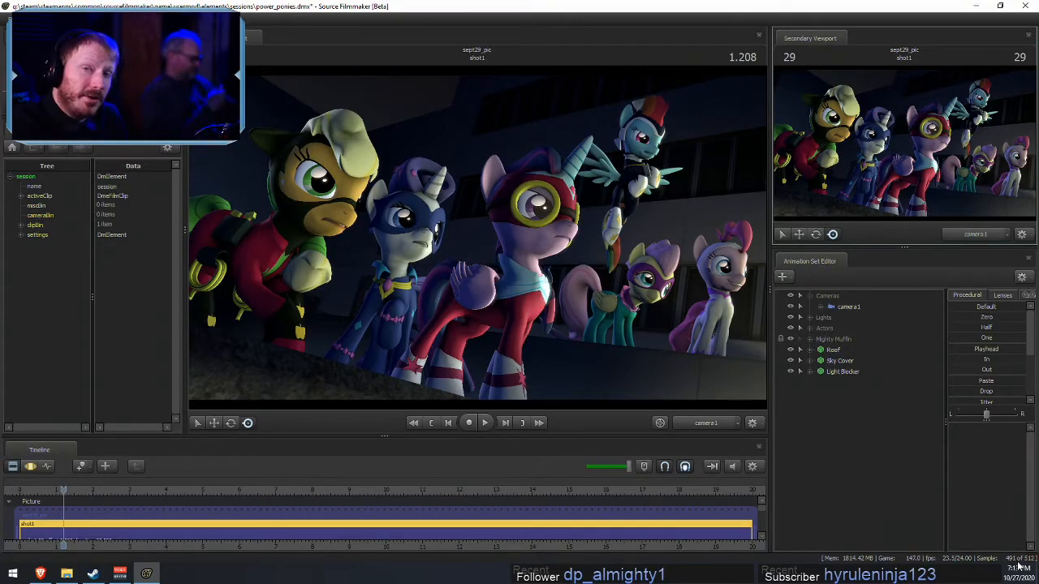
right_click(635, 189)
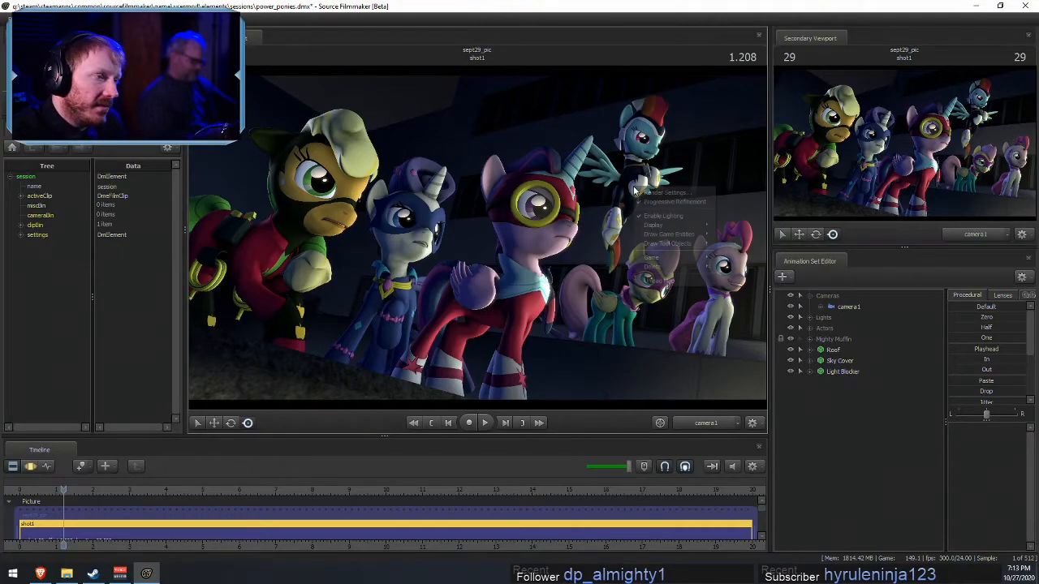
click(655, 200)
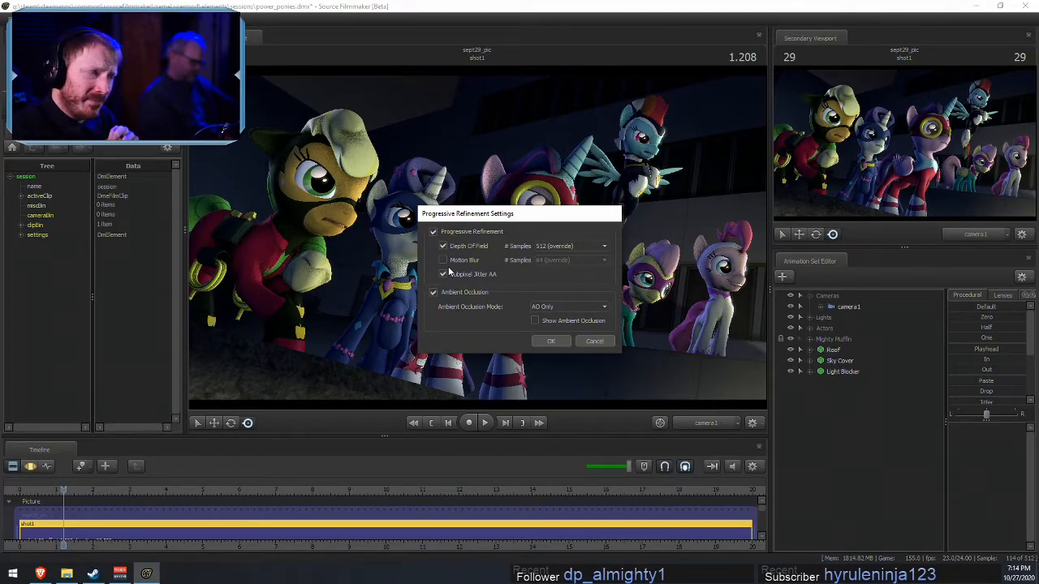
click(597, 341)
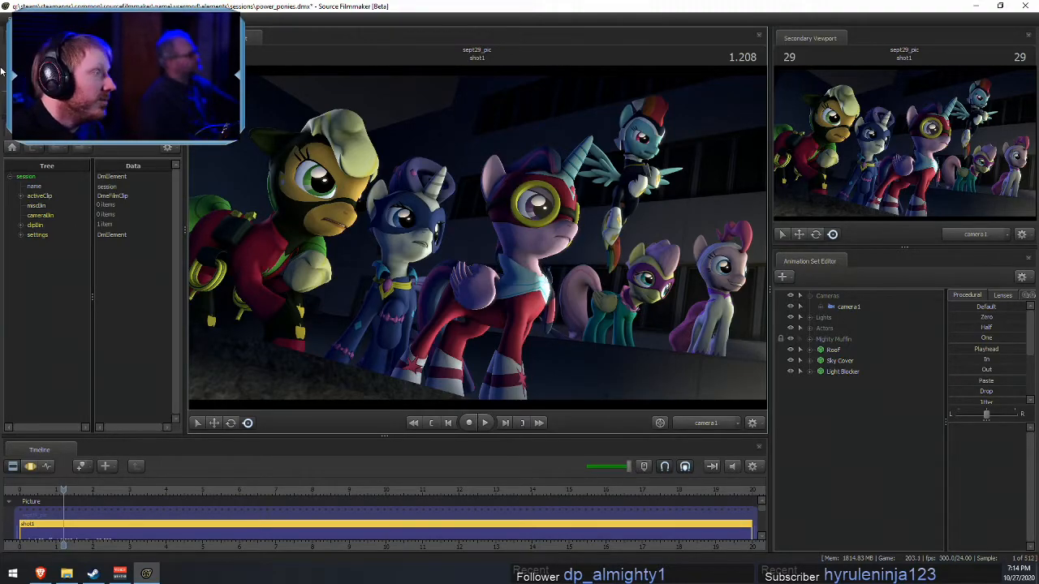
- Export the primary viewport as an image to the Desktop, naming the file powerponies
click(13, 19)
mouse_move(29, 133)
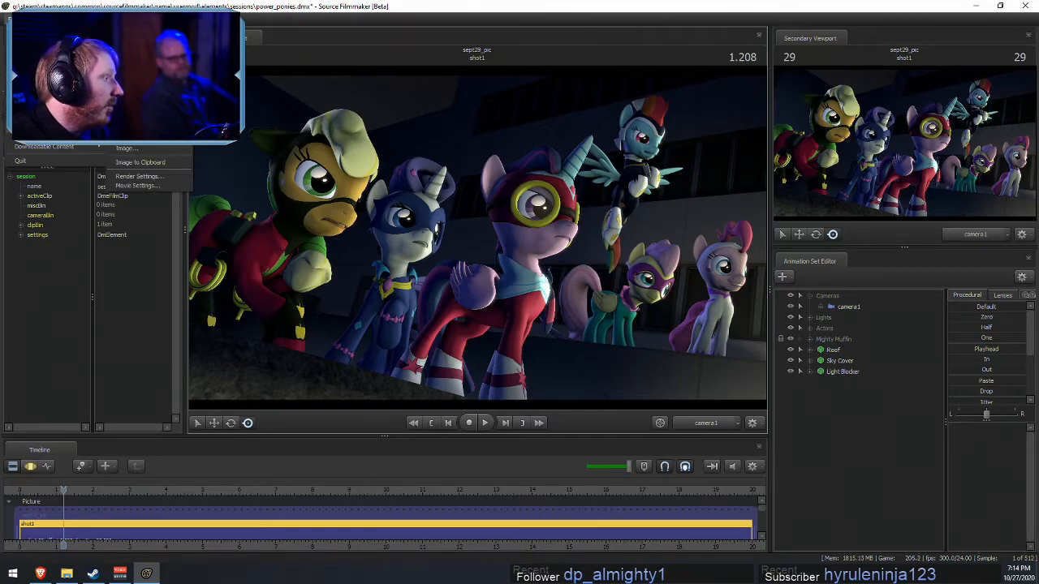
click(119, 152)
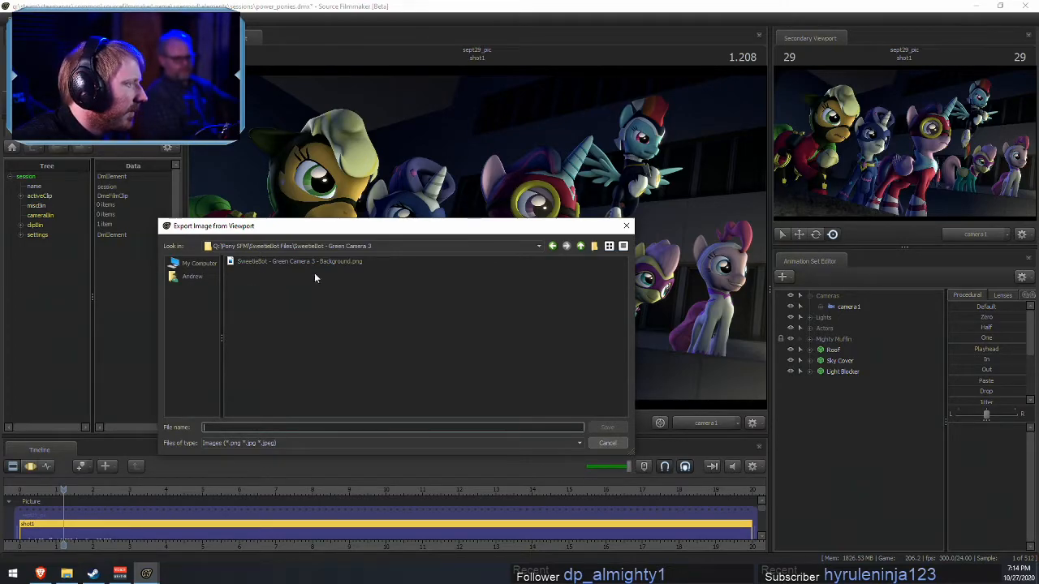
click(193, 276)
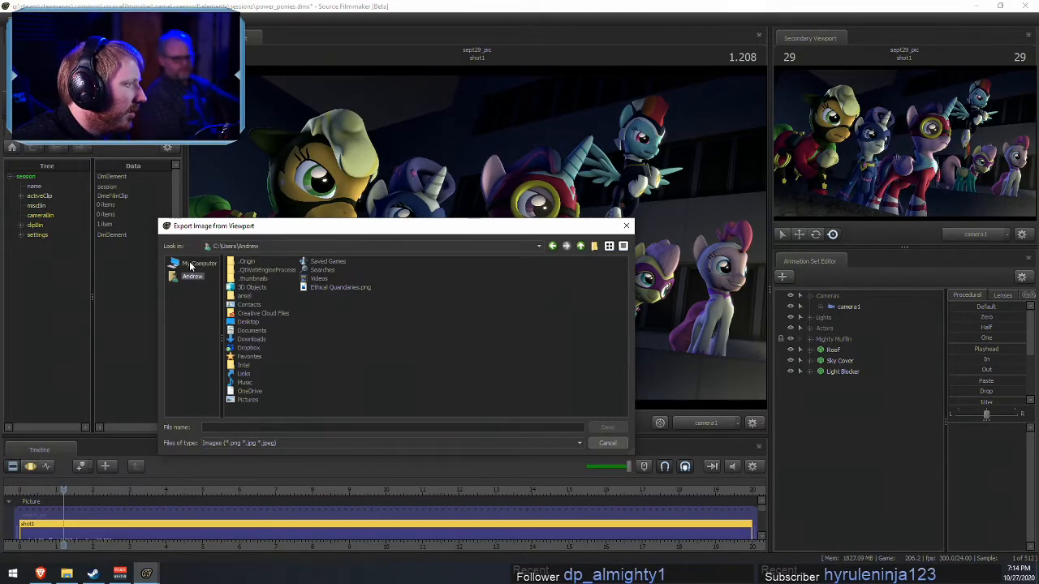
double_click(247, 322)
click(279, 425)
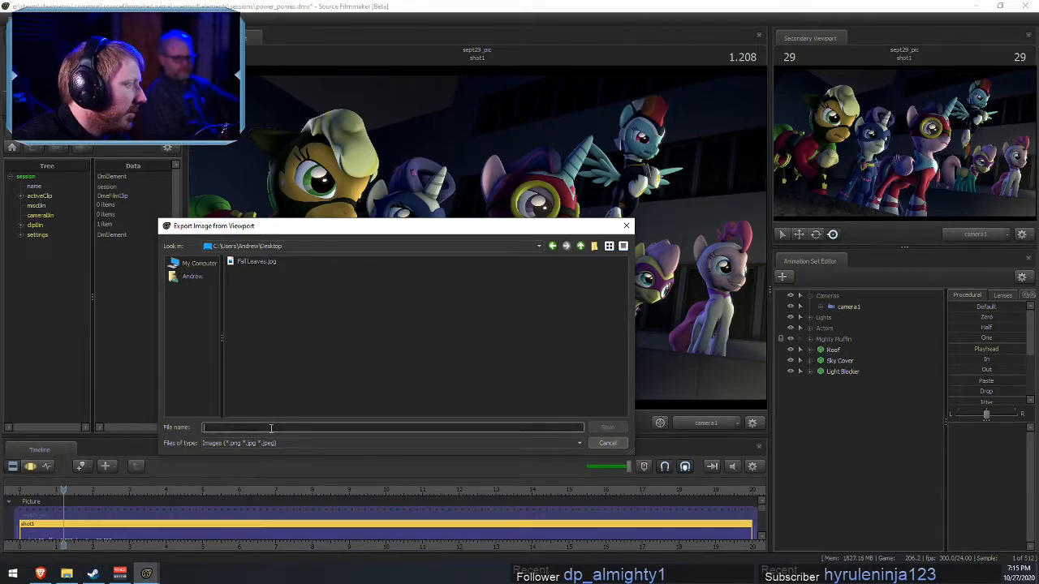
text(powerp)
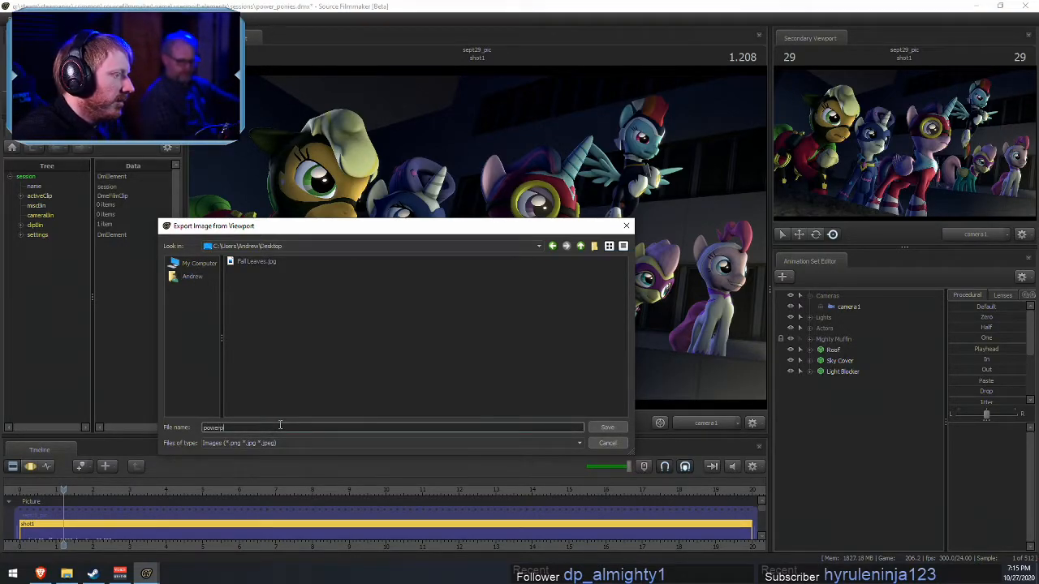
text(onies.jpg)
key(Return)
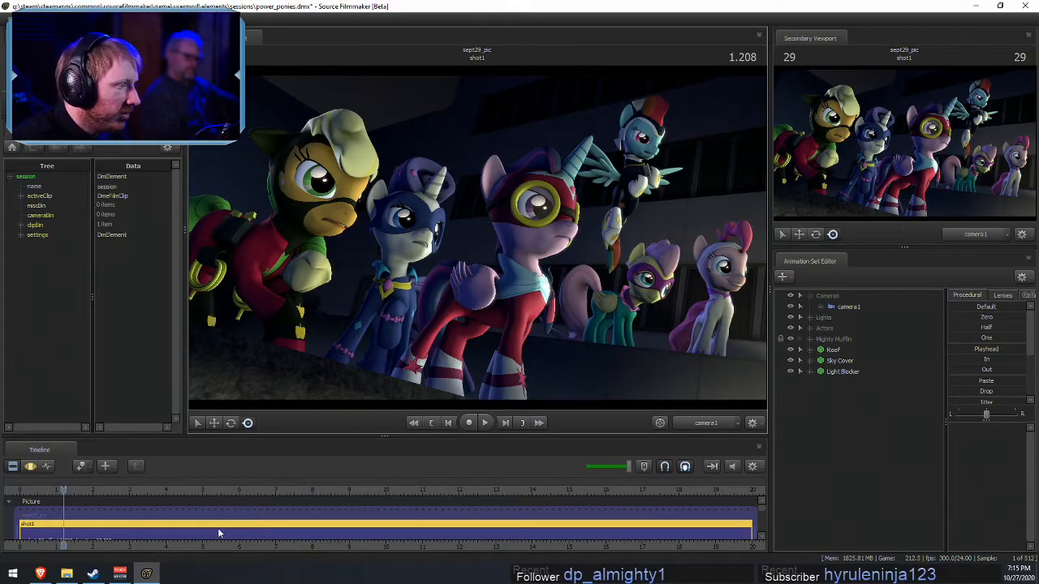
- Launch Photoshop and minimize the other open windows to clear the desktop
click(67, 574)
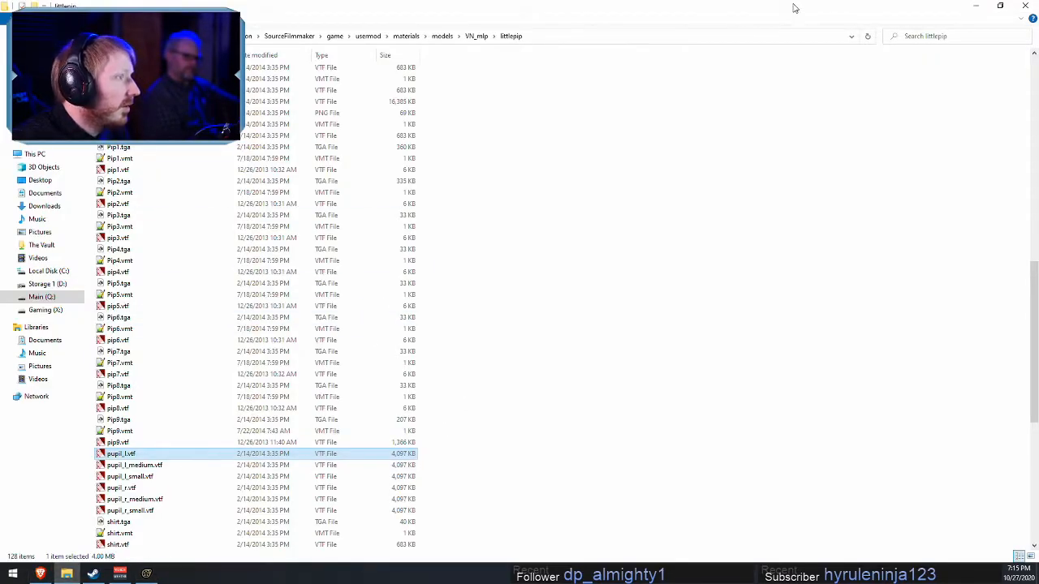
click(996, 4)
click(987, 50)
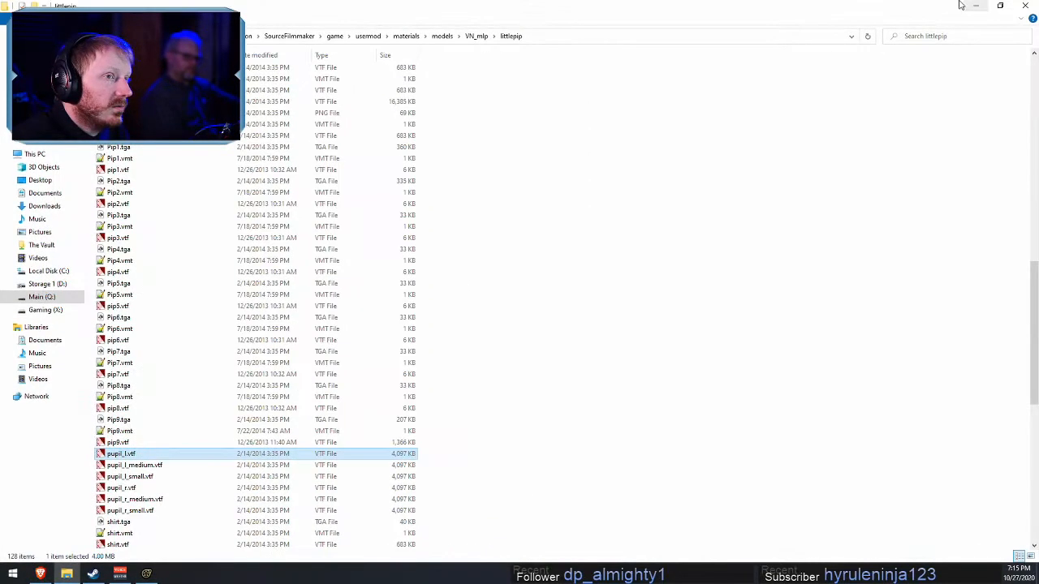
click(972, 5)
key(super)
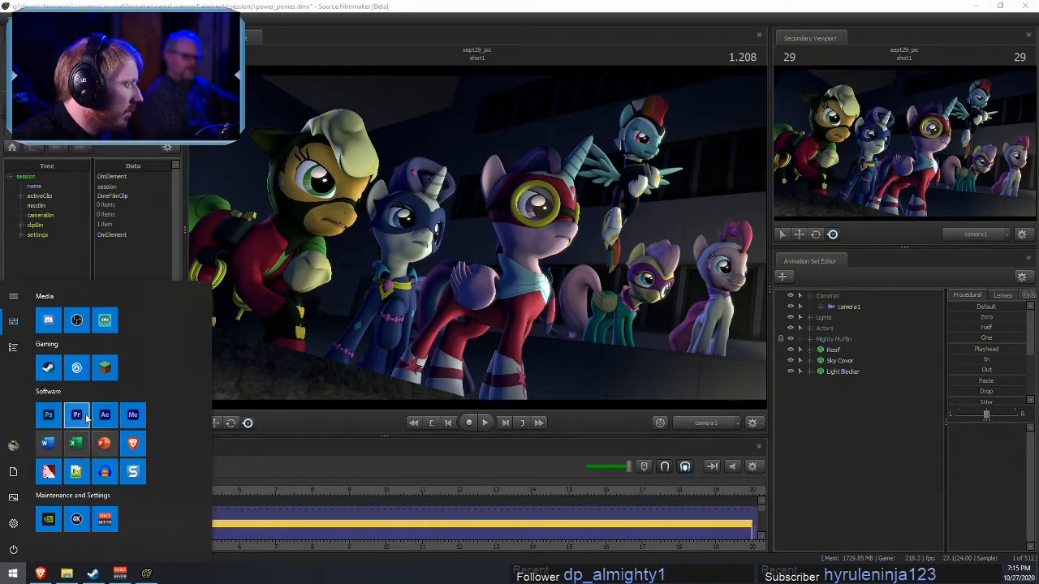
click(48, 417)
click(973, 4)
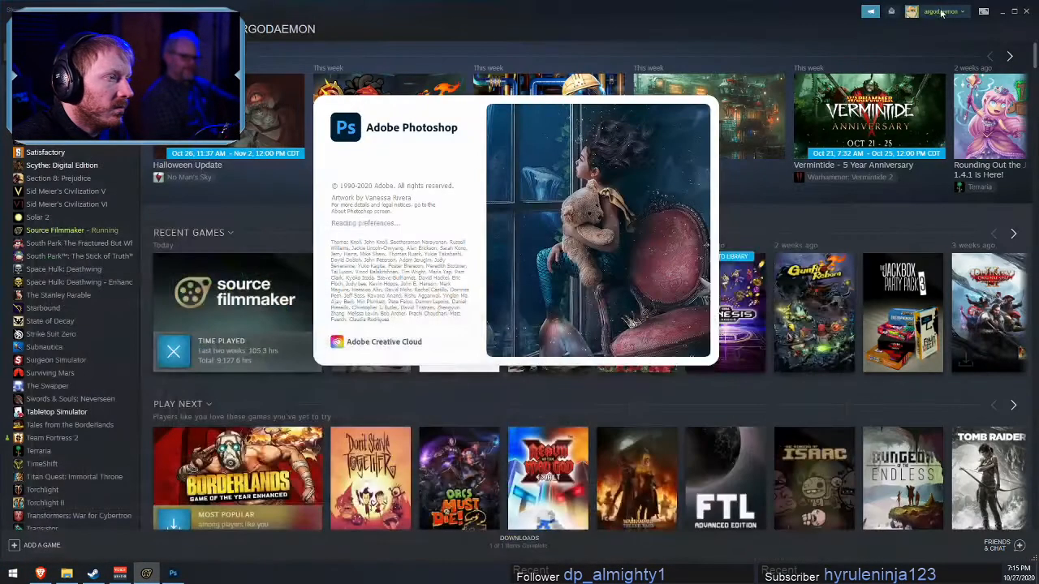
click(1003, 14)
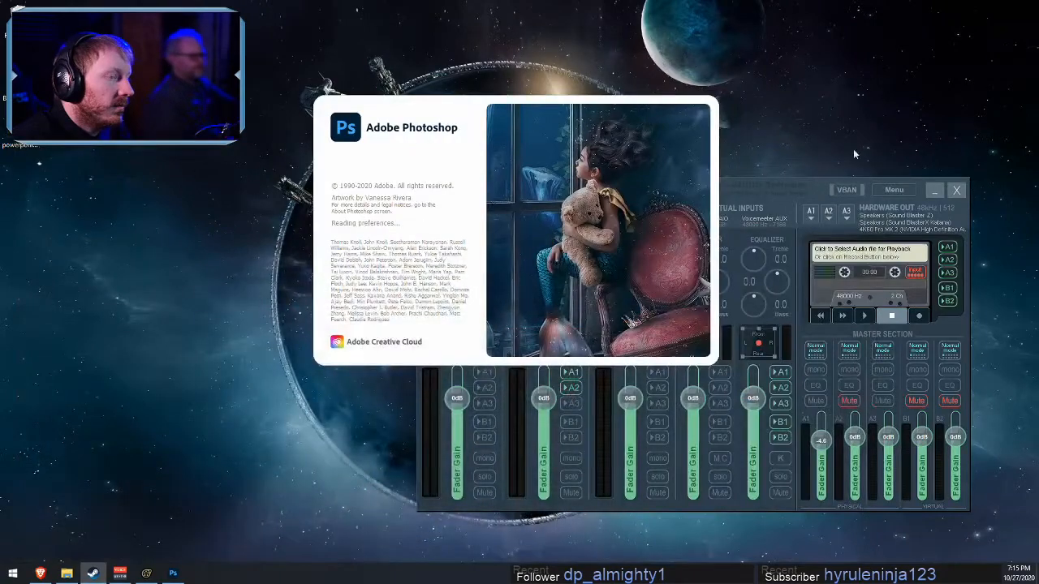
click(934, 191)
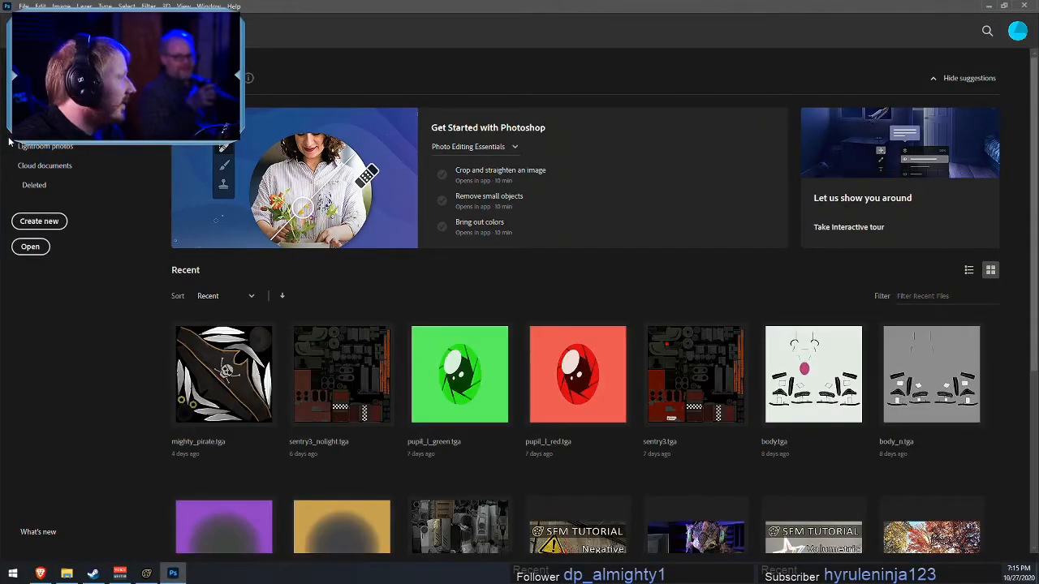
- Load powerponies.png from the desktop into Photoshop and maximize the Photoshop window
key(alt+Tab)
click(289, 4)
drag(289, 5, 581, 84)
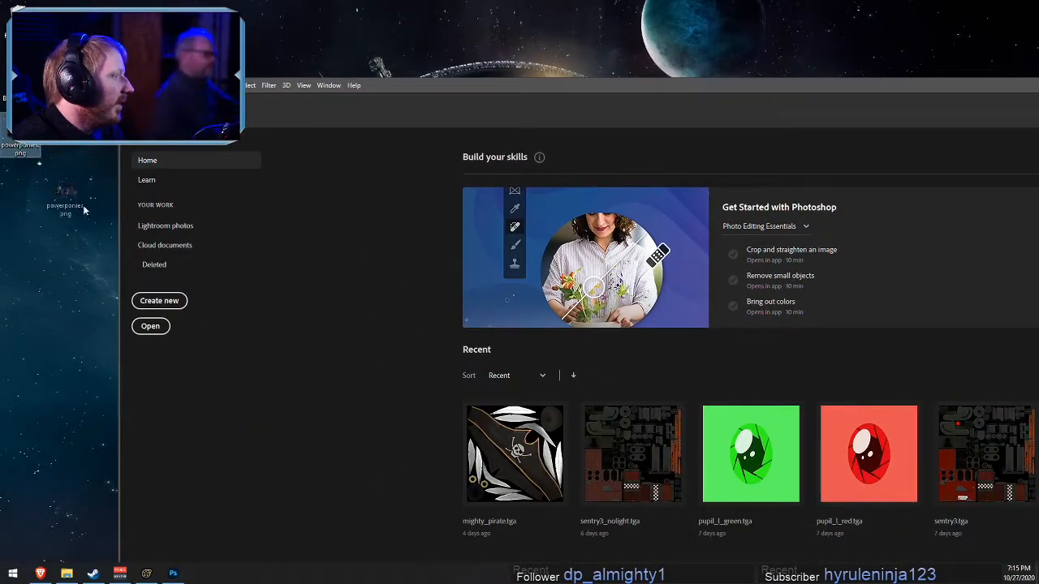
drag(418, 3, 416, 1)
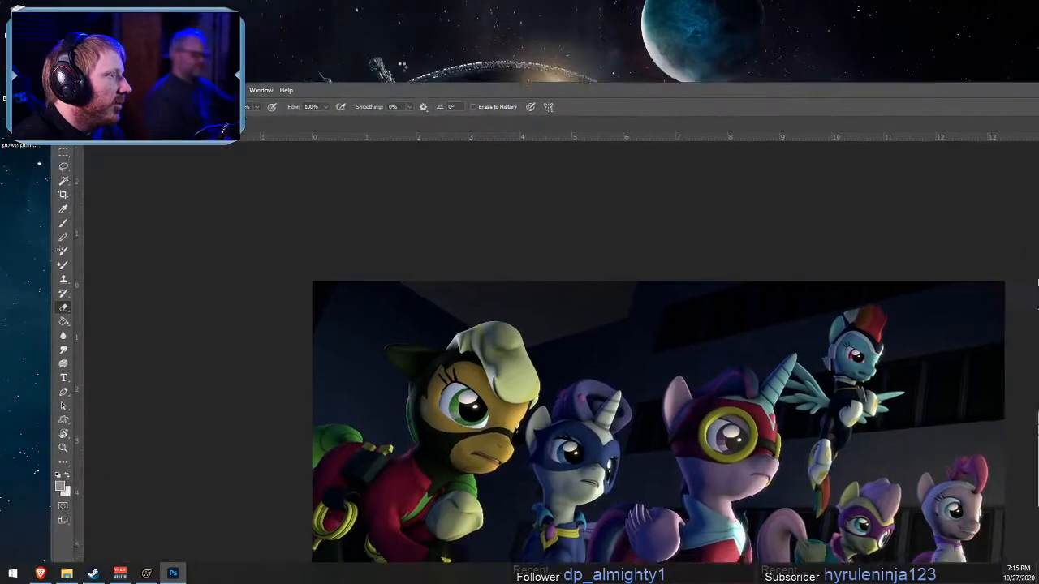
- Examine the exported image up close around the goggled pony and as a whole, and close Photoshop
alt+scroll(414, 296, up, 3)
alt+scroll(486, 274, up, 4)
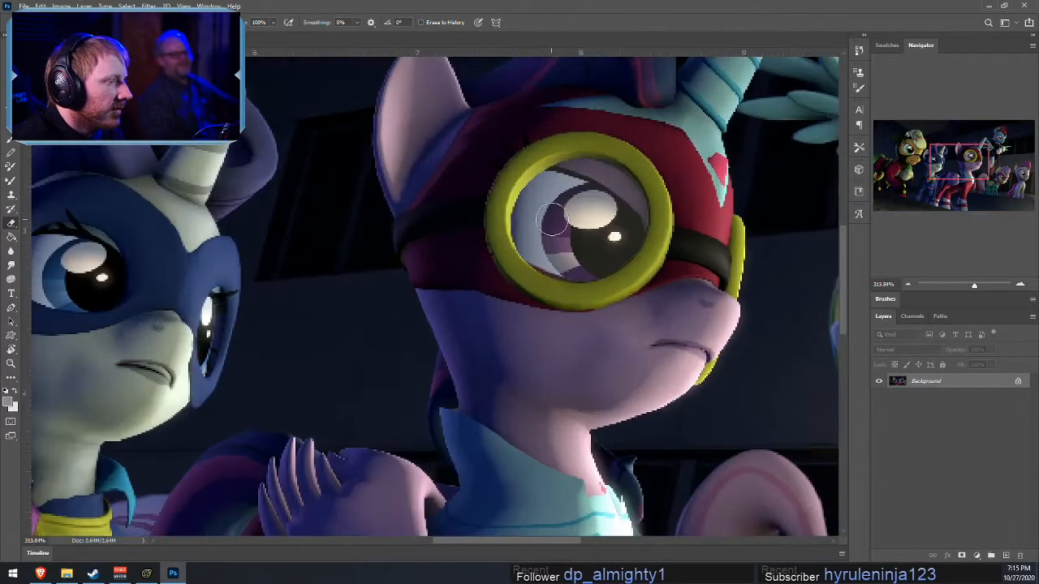
alt+scroll(562, 254, down, 5)
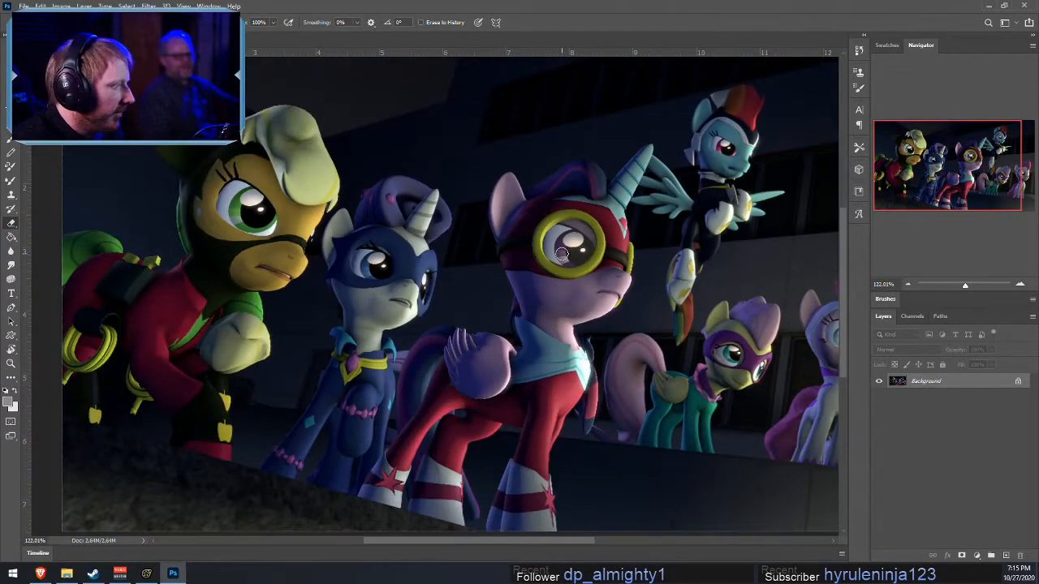
alt+scroll(562, 254, down, 3)
alt+scroll(561, 254, up, 1)
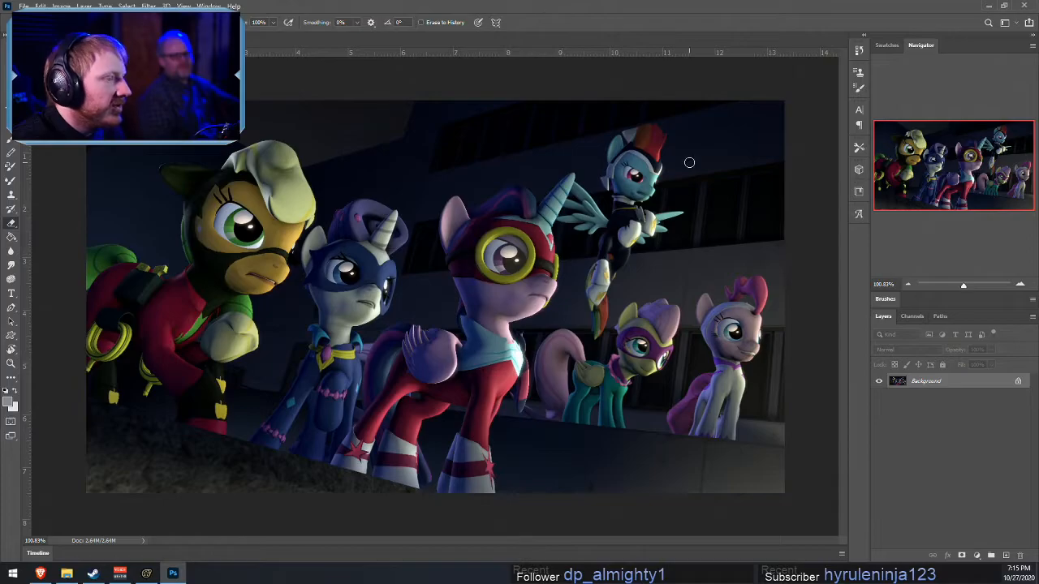
click(1027, 4)
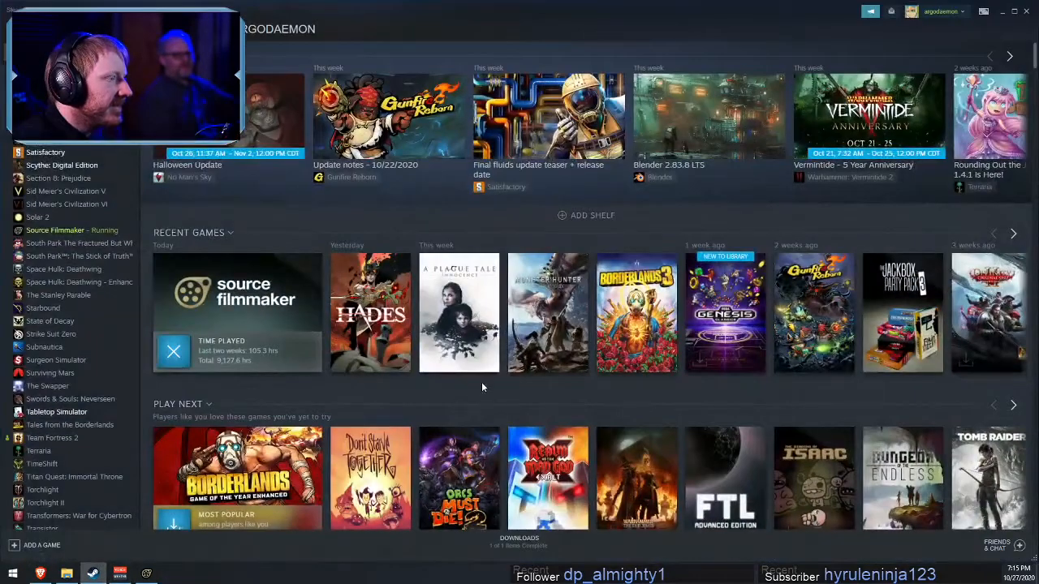
- Switch to Source Filmmaker and set the Export Movie resolution to 2160p for the PNG image sequence
click(146, 574)
click(10, 19)
click(25, 51)
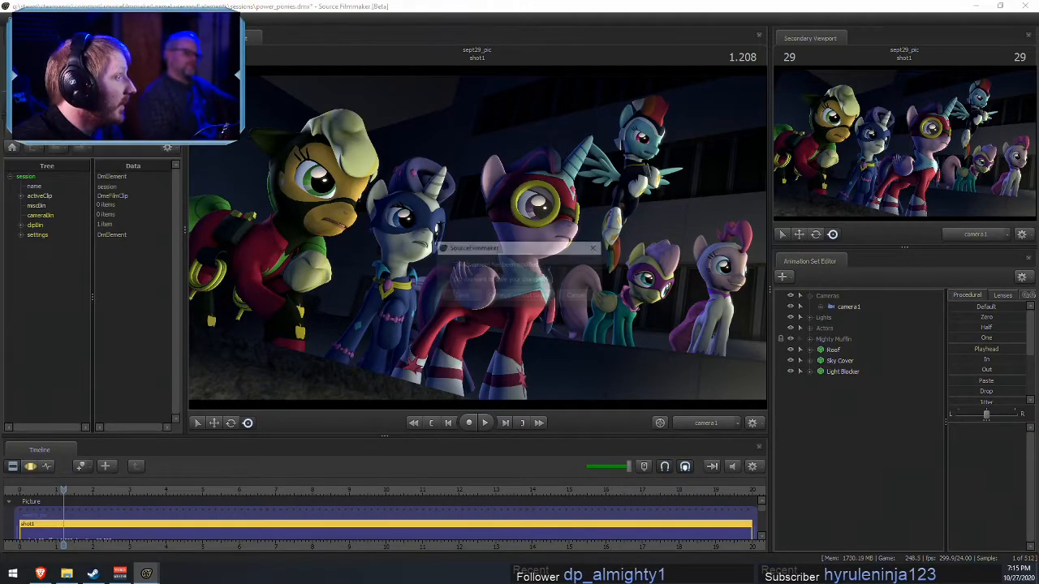
click(523, 296)
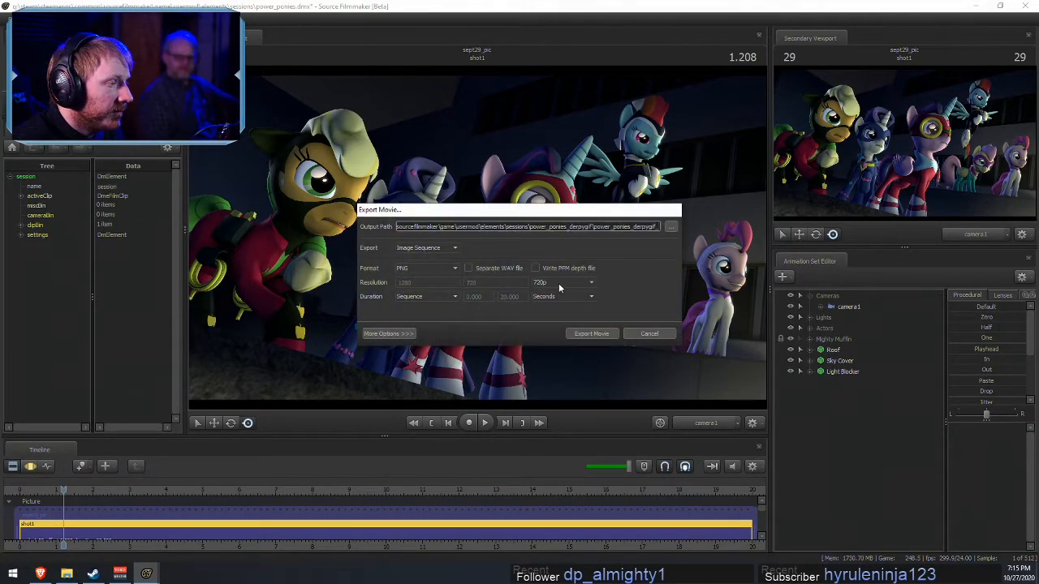
click(559, 283)
click(543, 327)
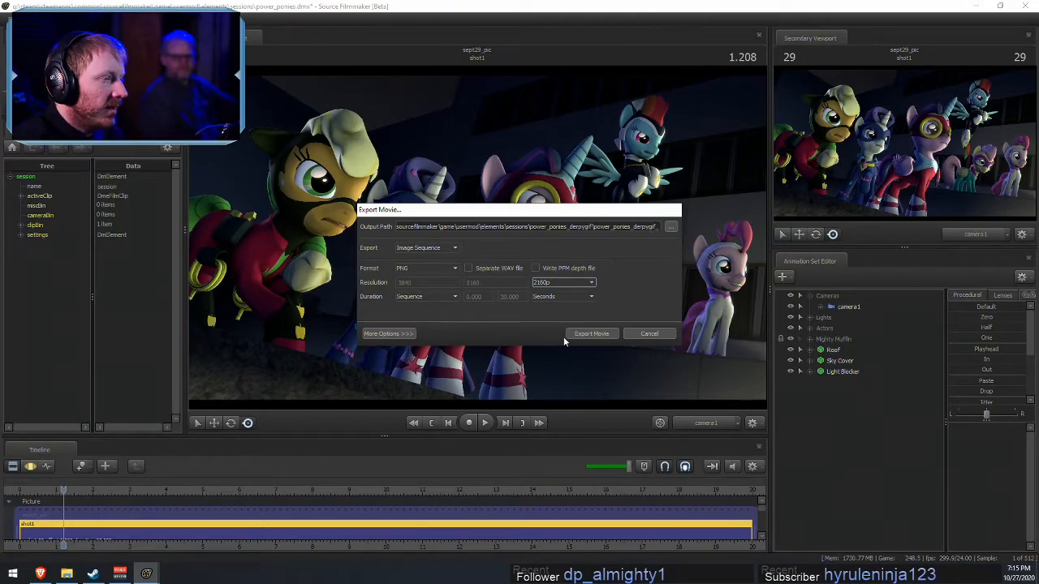
- Open the usermod elements/sessions folder in File Explorer and restore its window to a smaller size
click(66, 574)
click(49, 102)
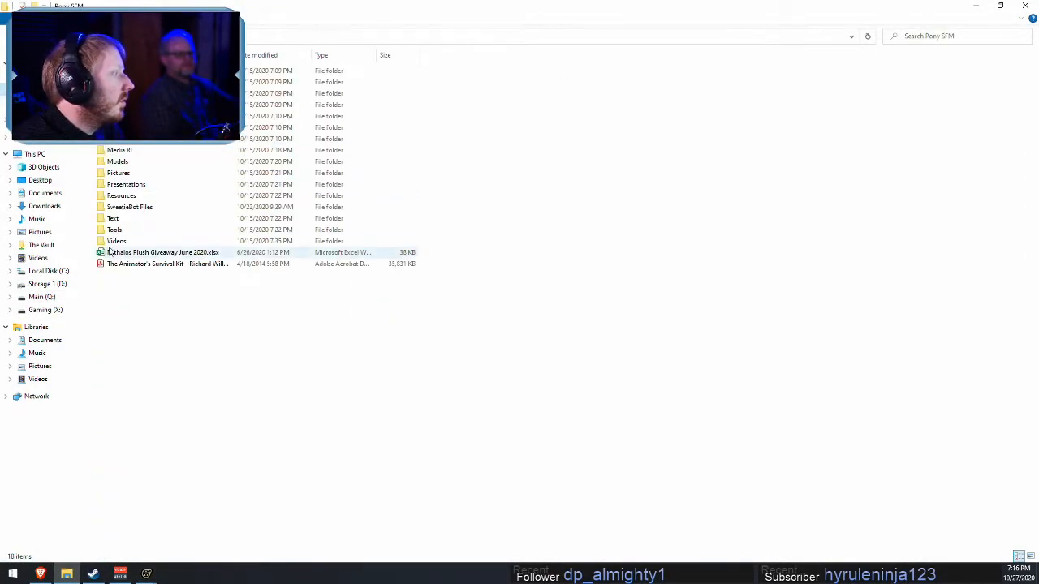
click(48, 89)
double_click(129, 117)
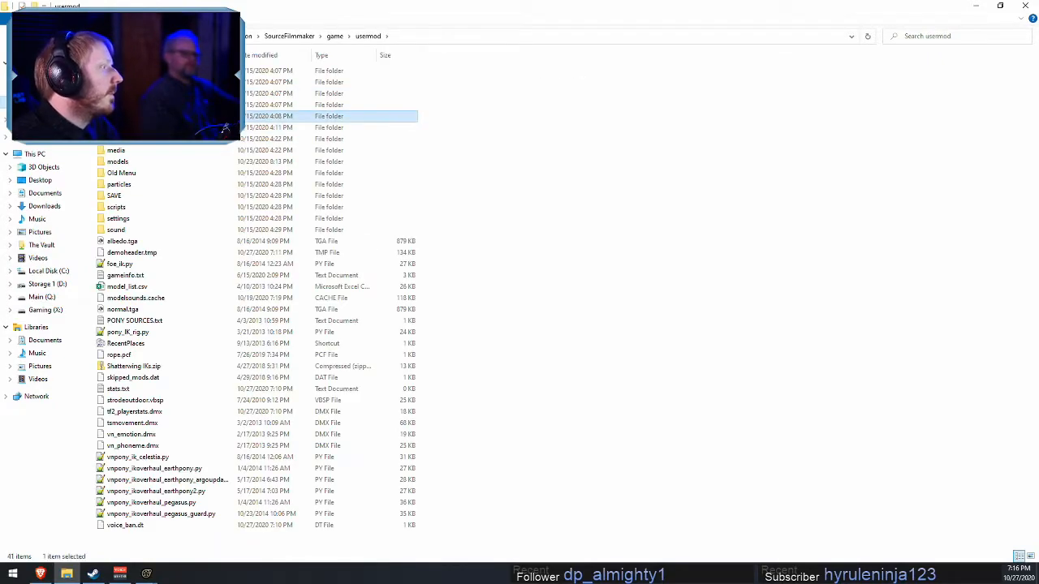
double_click(129, 82)
scroll(152, 200, down, 19)
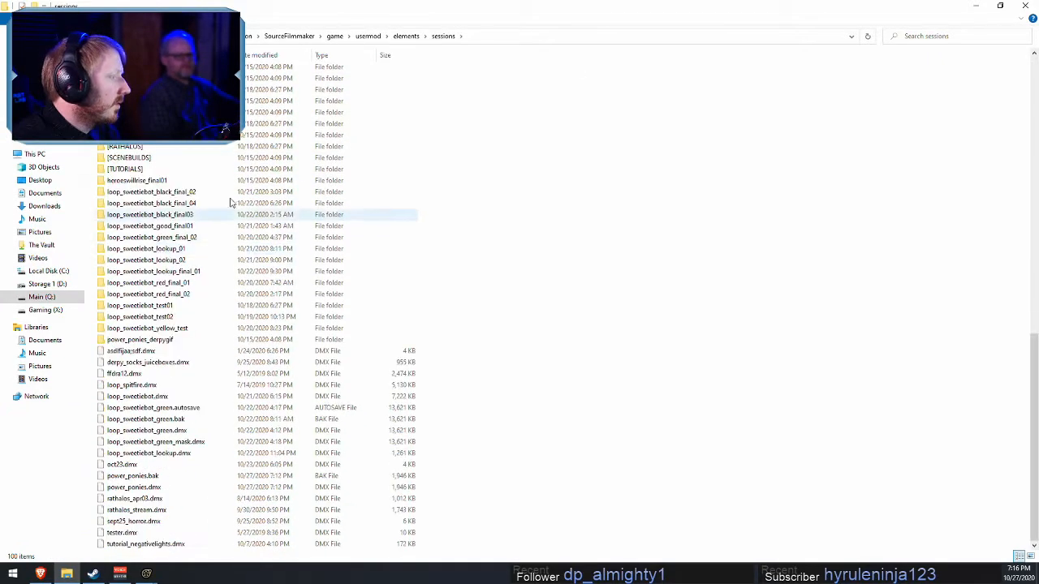
drag(906, 5, 562, 238)
click(850, 227)
- Start the movie export and open the power_ponies_derpygif output folder in File Explorer
click(589, 336)
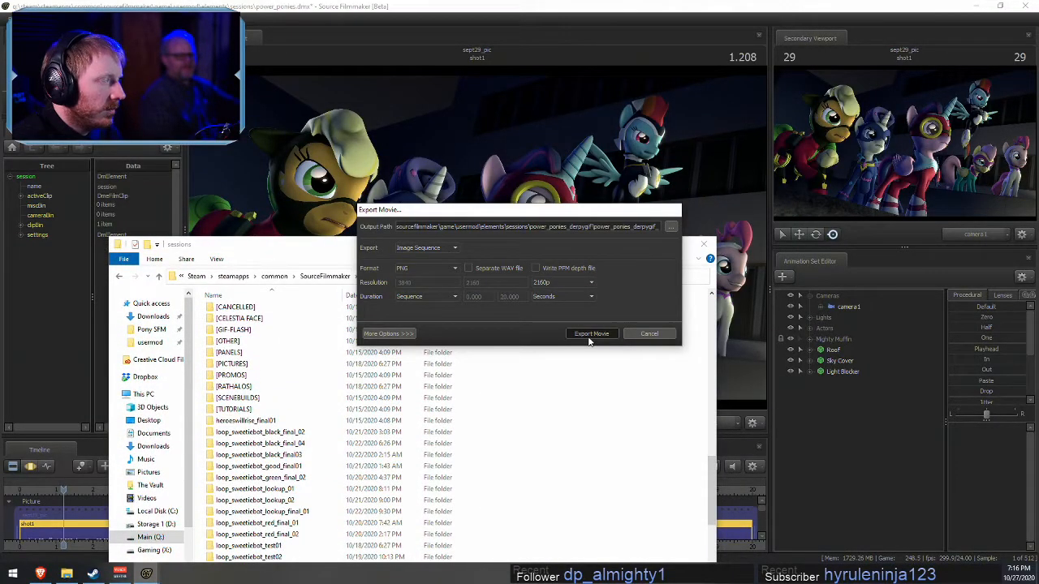
key(alt+Tab)
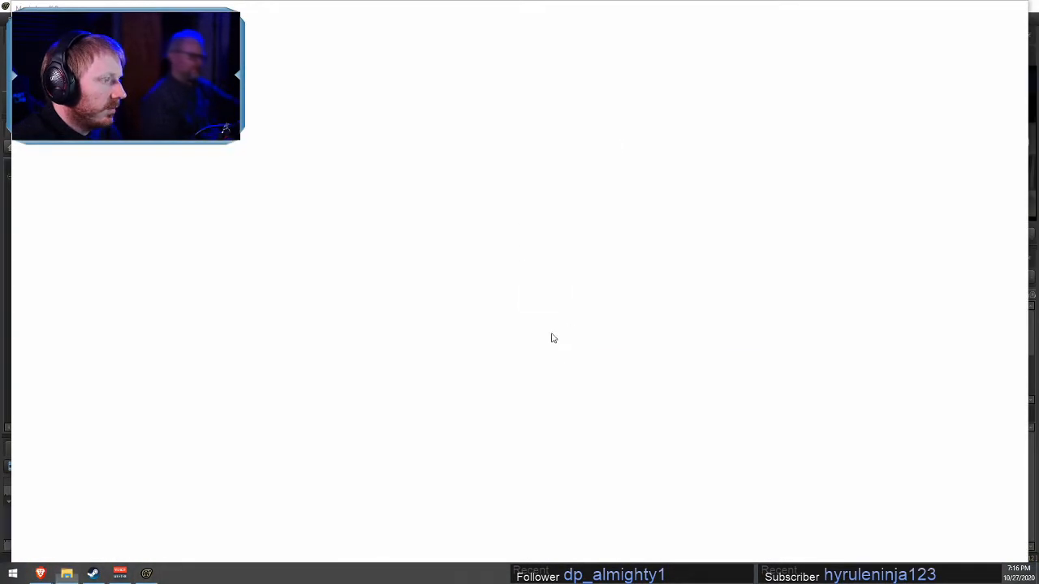
drag(482, 248, 639, 104)
scroll(486, 389, down, 6)
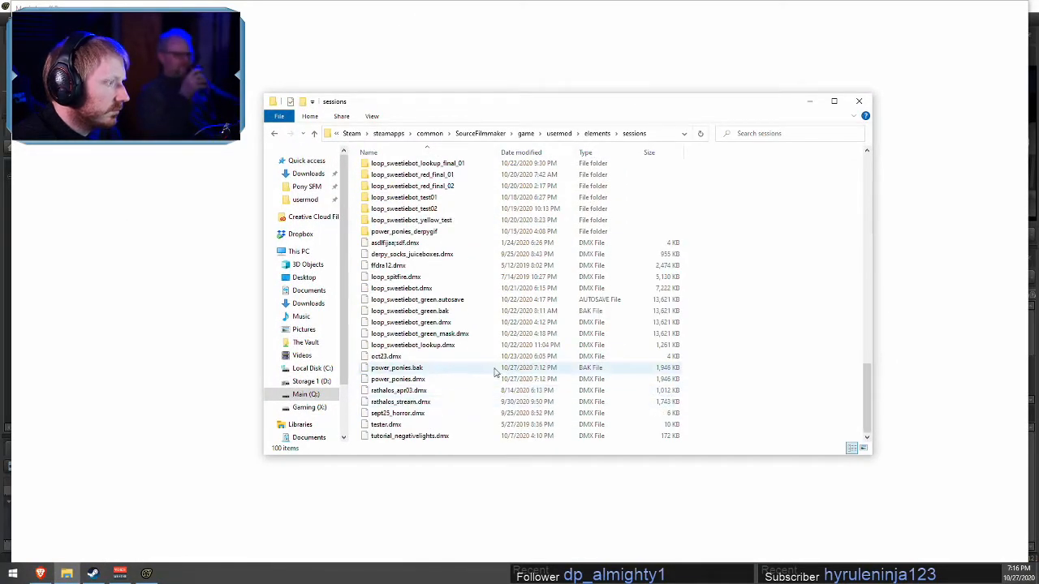
double_click(421, 233)
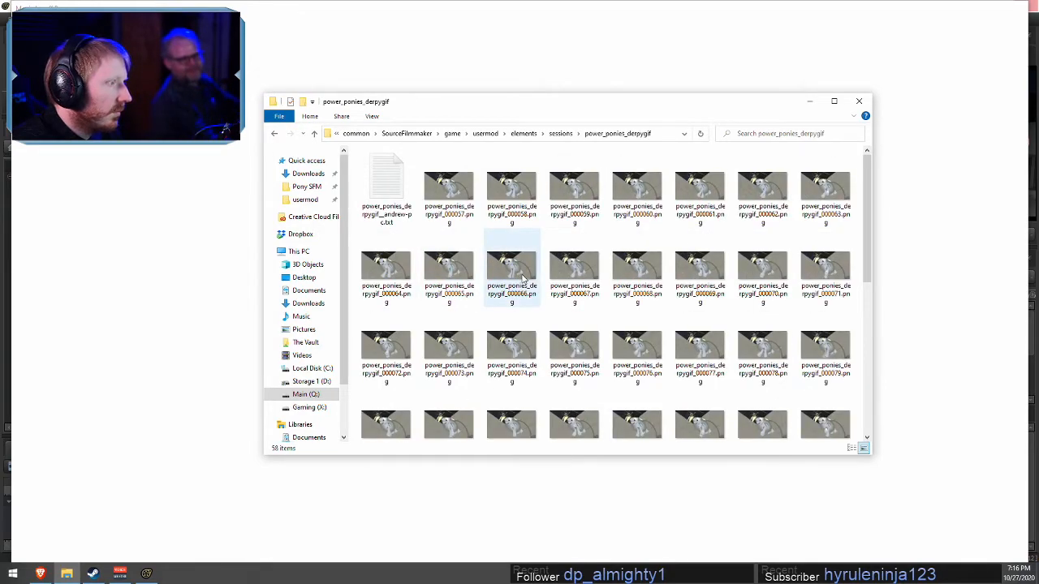
- Check the power_ponies_derpygif folder for rendered frames, go back to sessions, and reopen the output folder
mouse_move(867, 206)
mouse_down()
mouse_move(865, 357)
mouse_move(865, 202)
mouse_up()
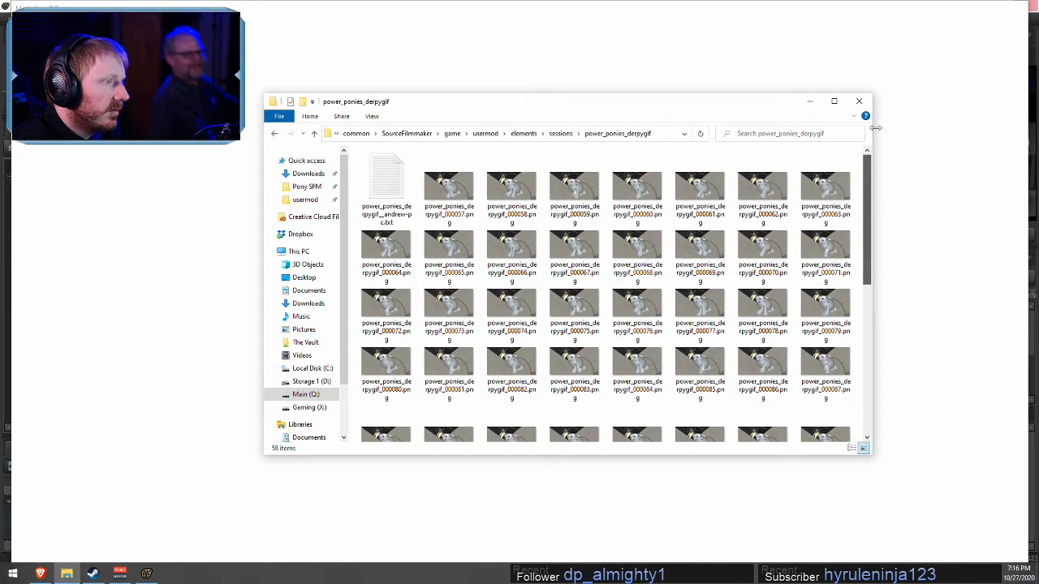
click(557, 134)
scroll(416, 390, down, 4)
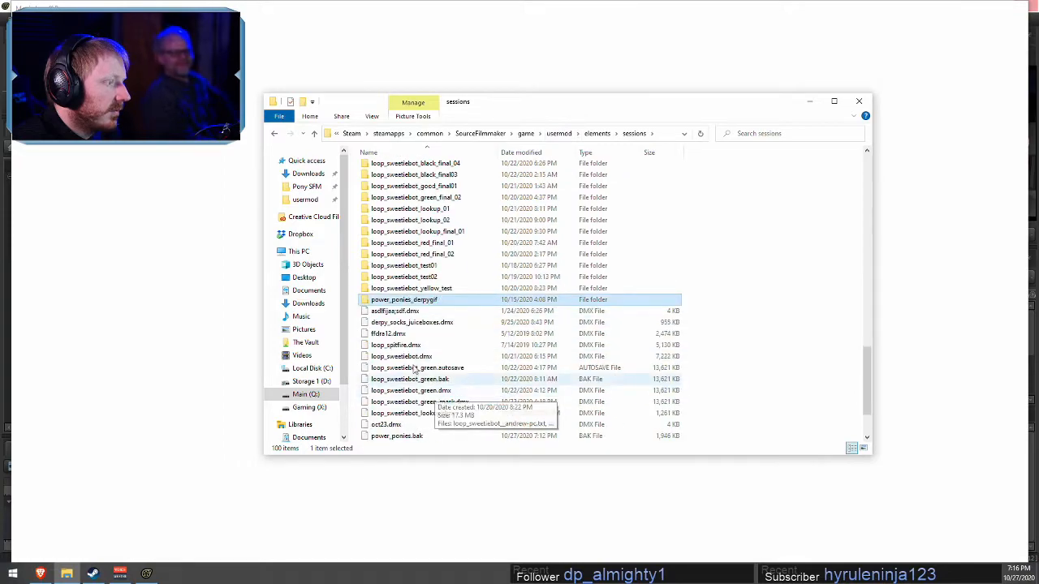
double_click(400, 300)
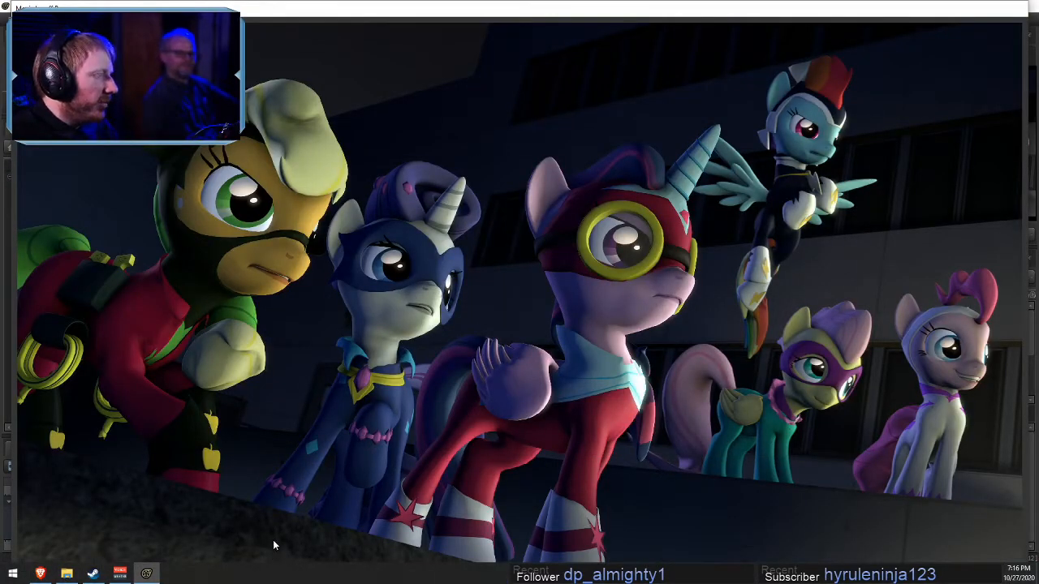
- Look through the sessions and power_ponies_derpygif folders in File Explorer for newly rendered frames, briefly checking the Source Filmmaker render window
key(alt+Tab)
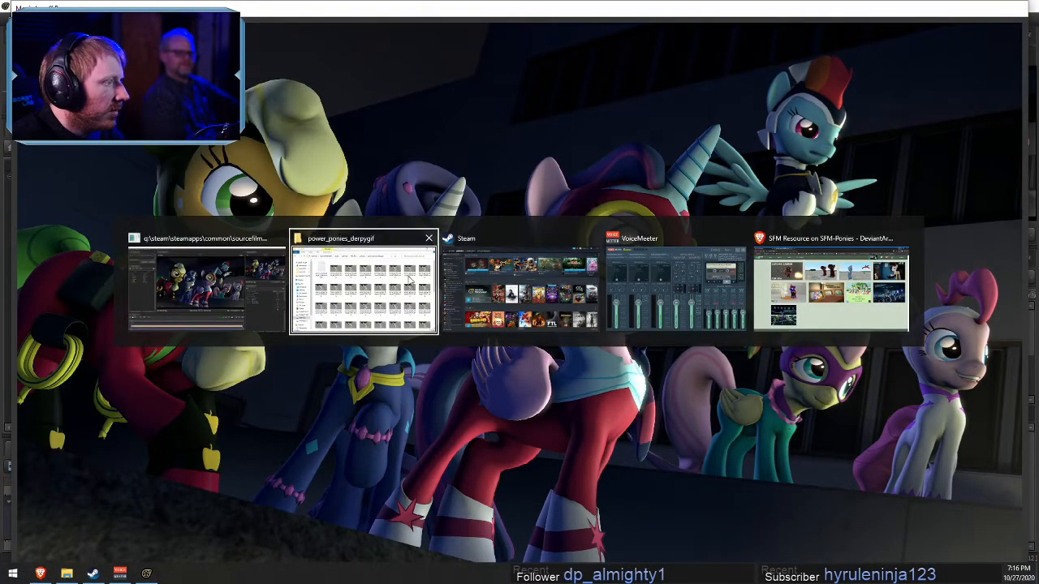
scroll(430, 289, down, 3)
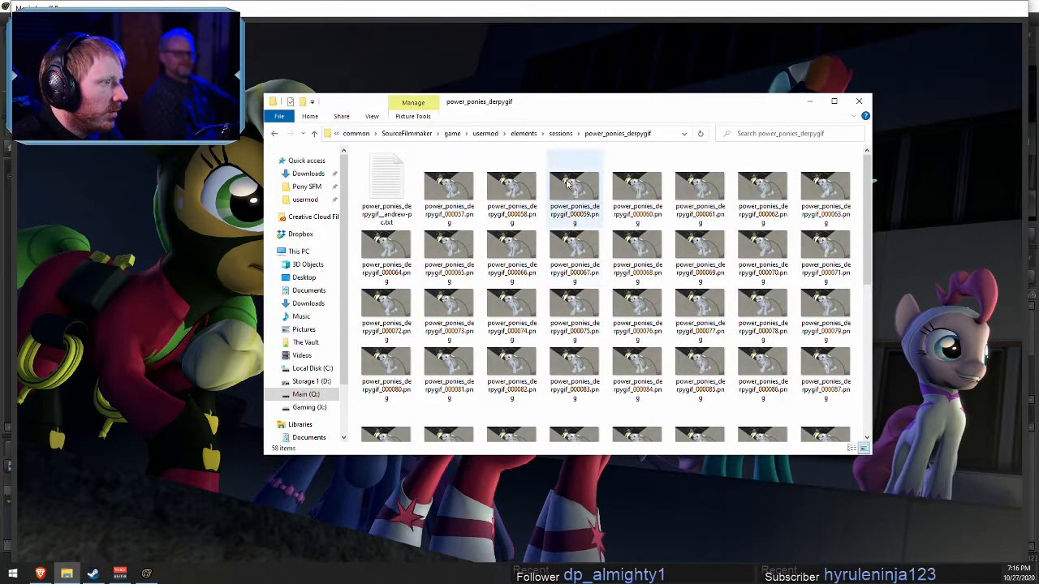
click(560, 133)
scroll(528, 272, down, 6)
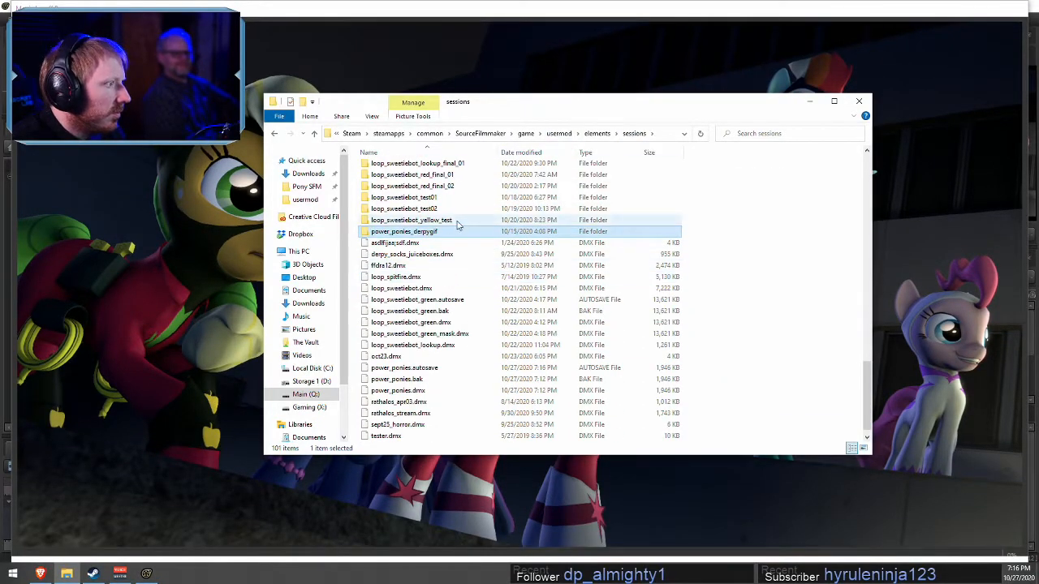
scroll(460, 225, up, 4)
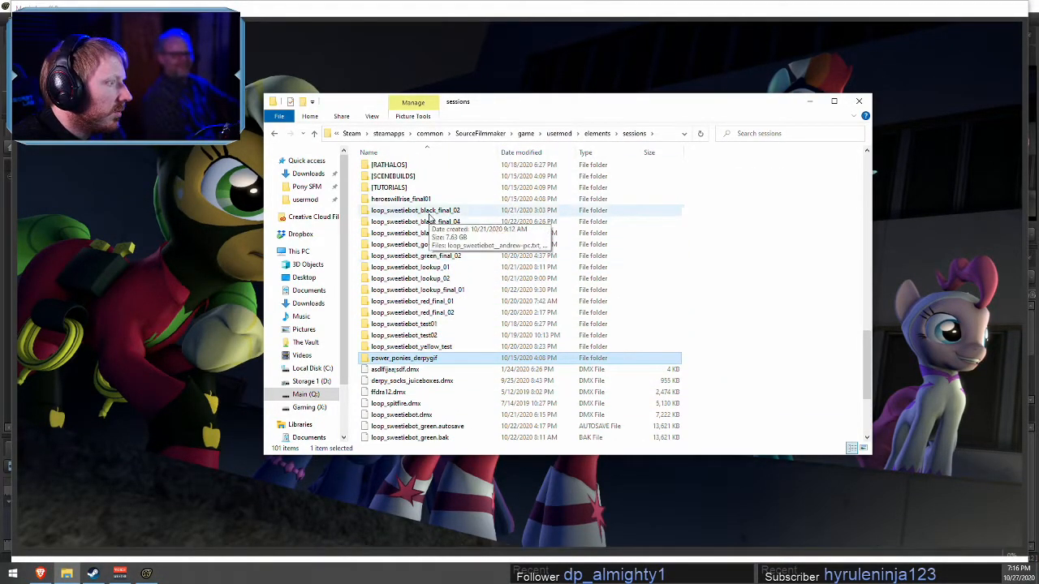
double_click(418, 358)
scroll(438, 217, down, 5)
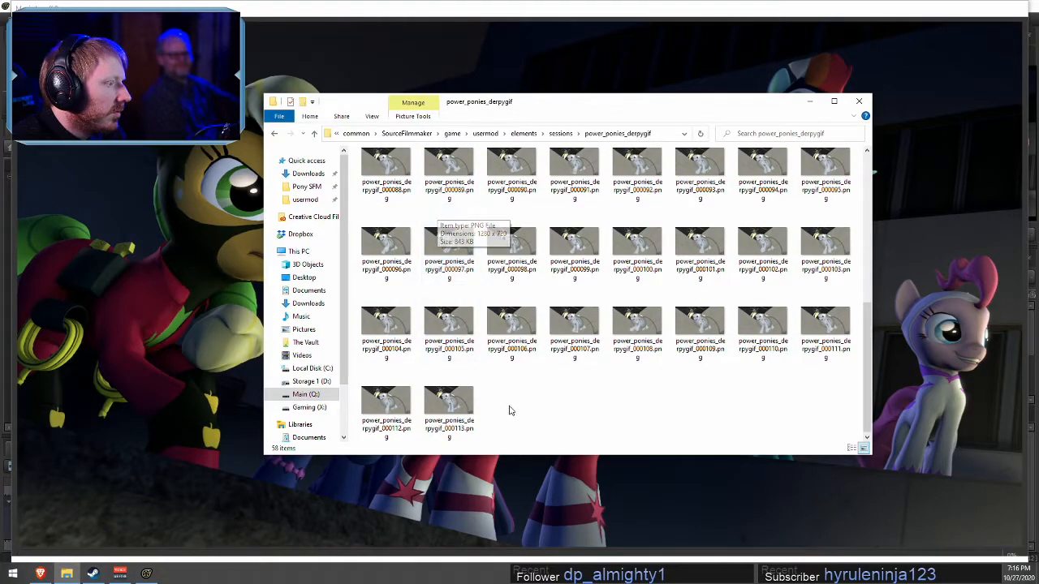
click(422, 12)
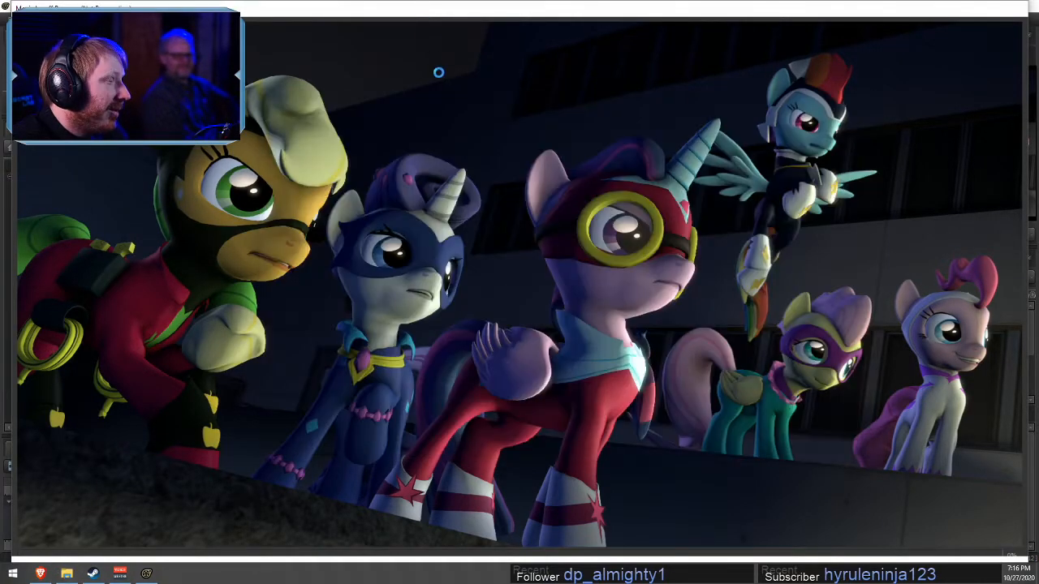
key(alt+Tab)
scroll(569, 391, up, 5)
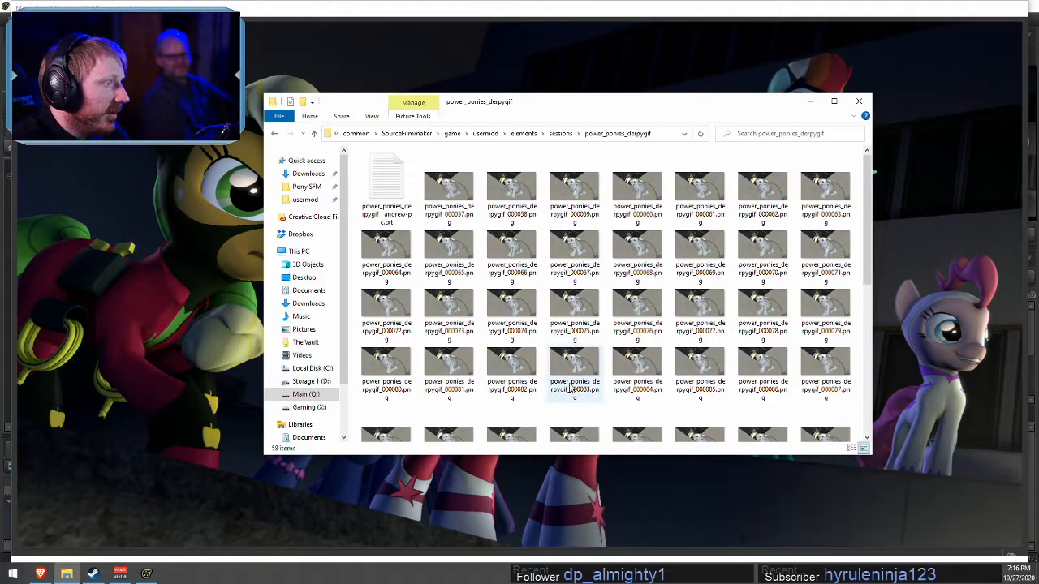
- Switch to Source Filmmaker and stop the running movie export, choosing to wait for sfm.exe to respond
click(407, 3)
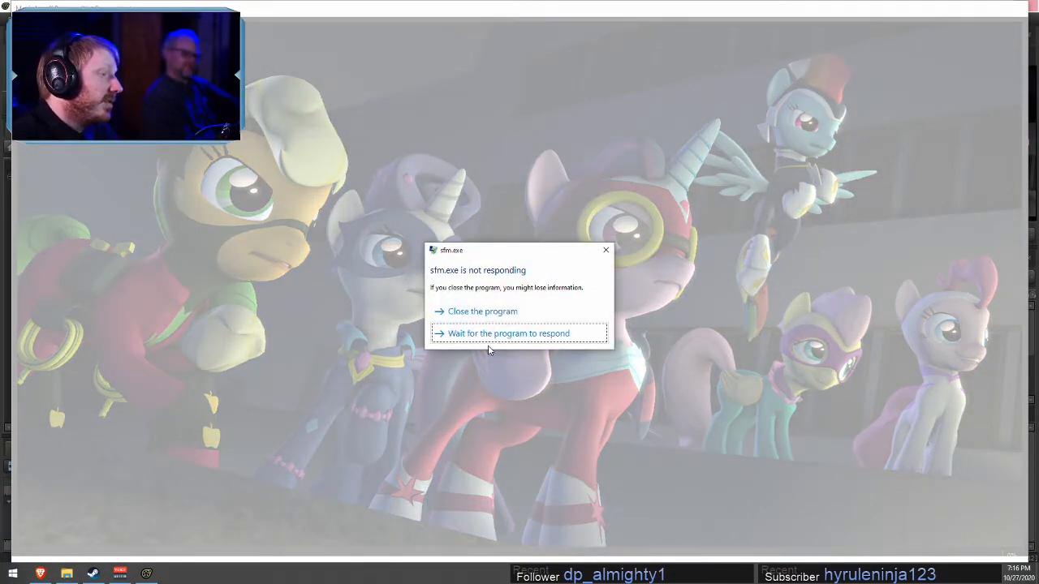
click(487, 333)
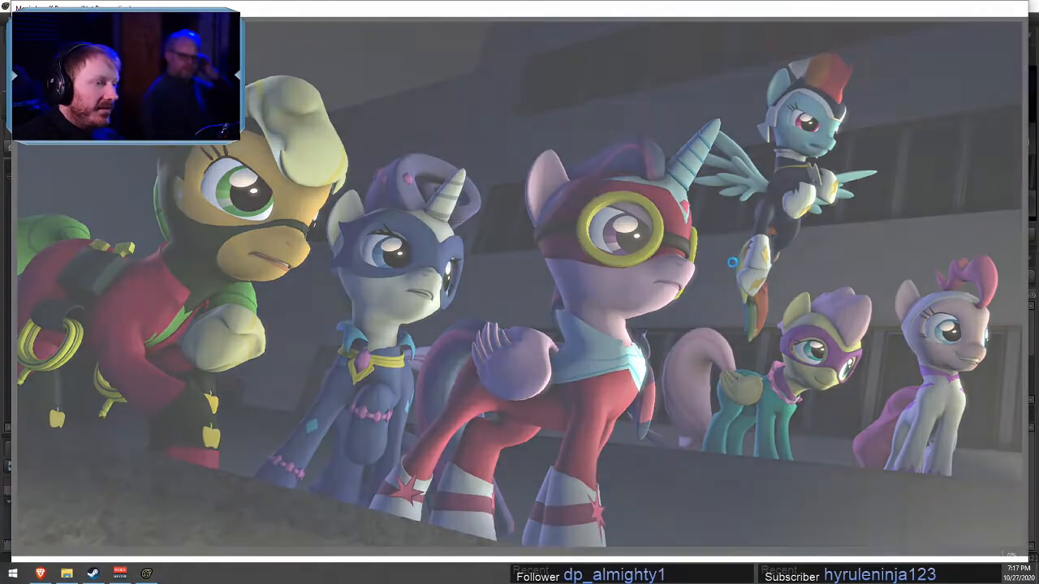
click(732, 261)
click(510, 338)
click(523, 338)
click(593, 336)
click(601, 337)
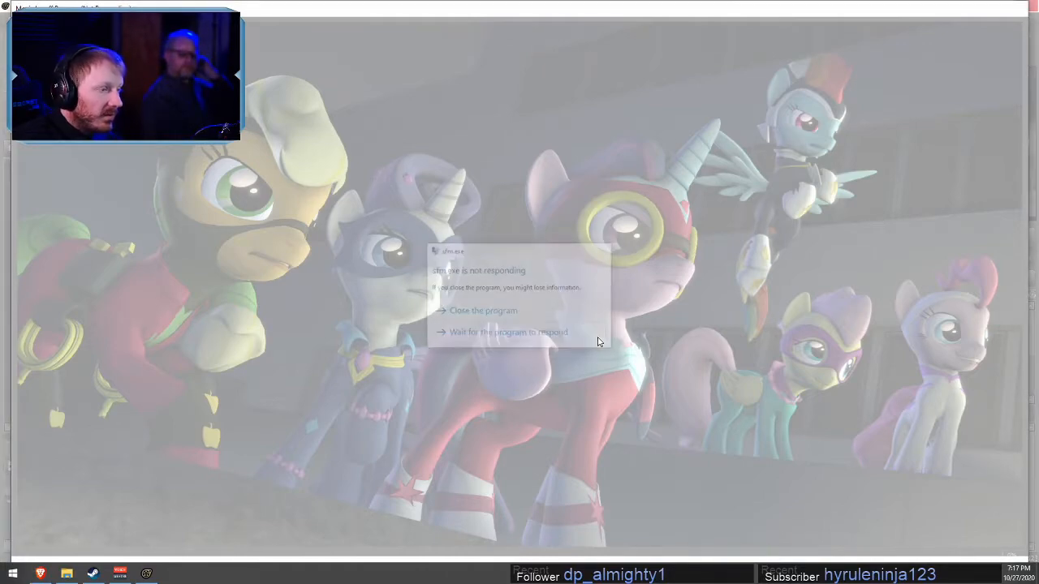
click(600, 342)
click(557, 333)
click(548, 335)
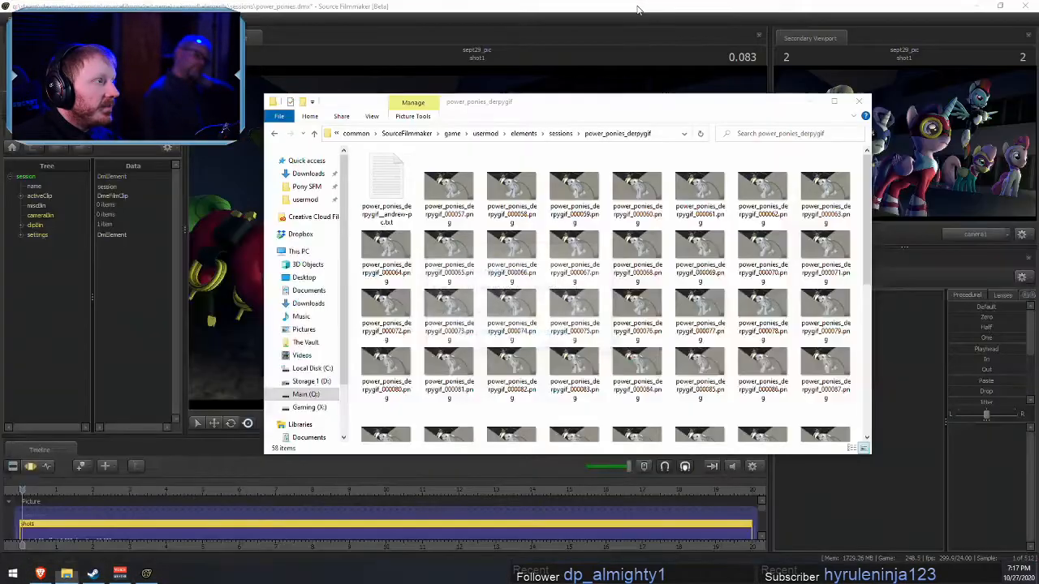
- Bring Source Filmmaker to the front and reopen the Export Movie settings, continuing without saving the session
click(630, 69)
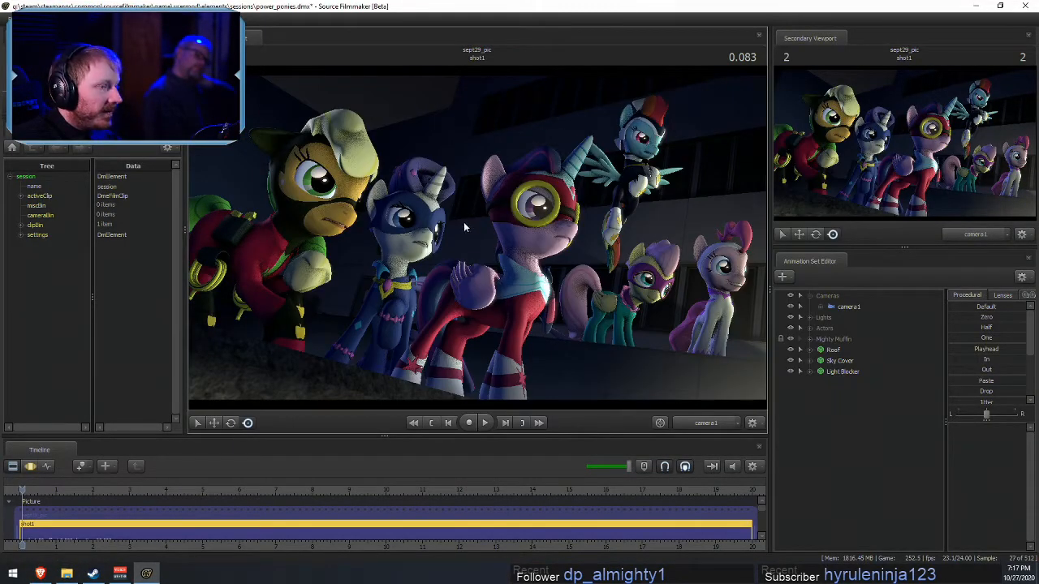
click(11, 18)
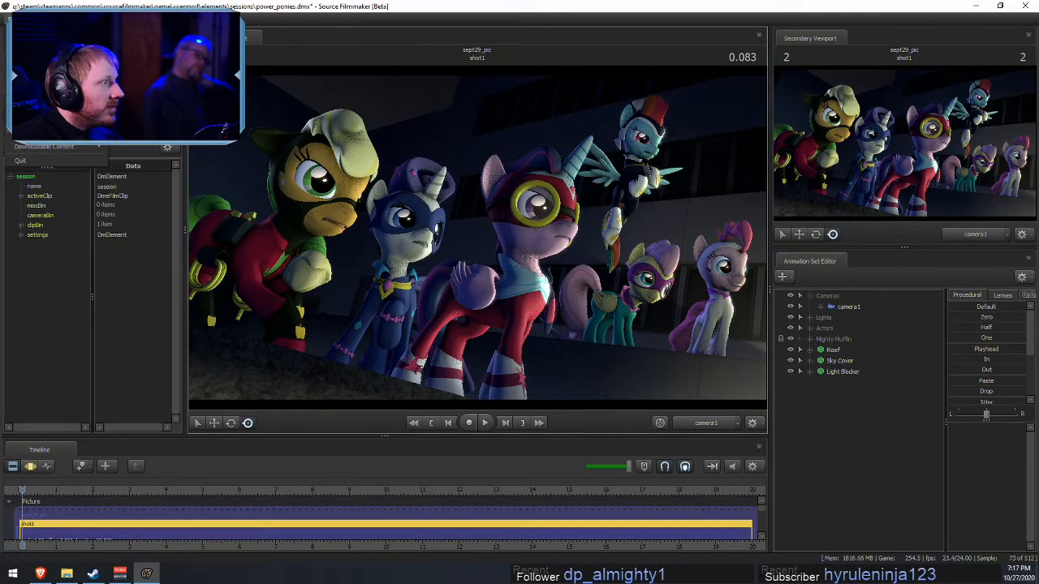
mouse_move(48, 135)
click(146, 146)
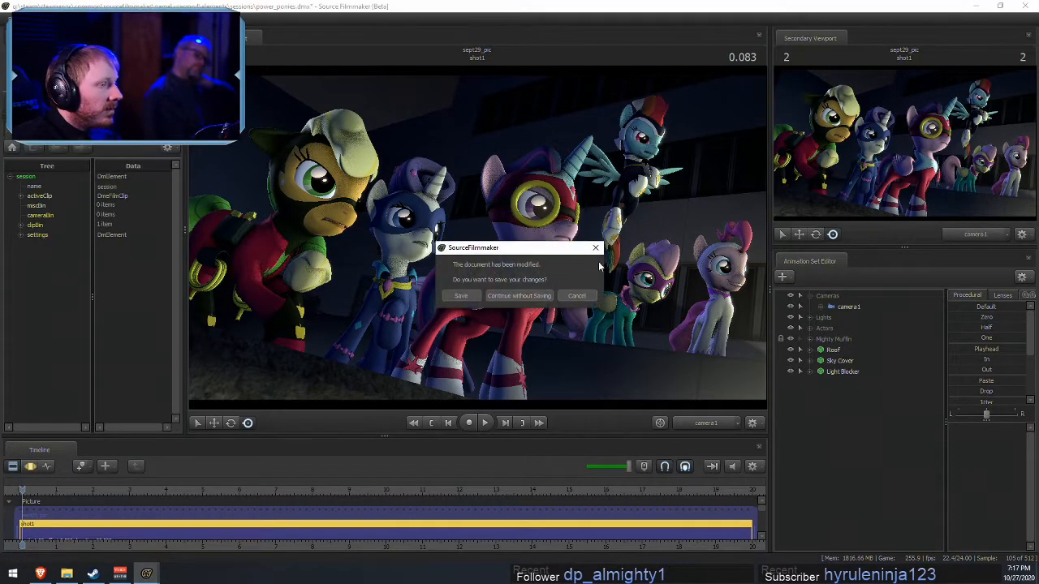
click(533, 296)
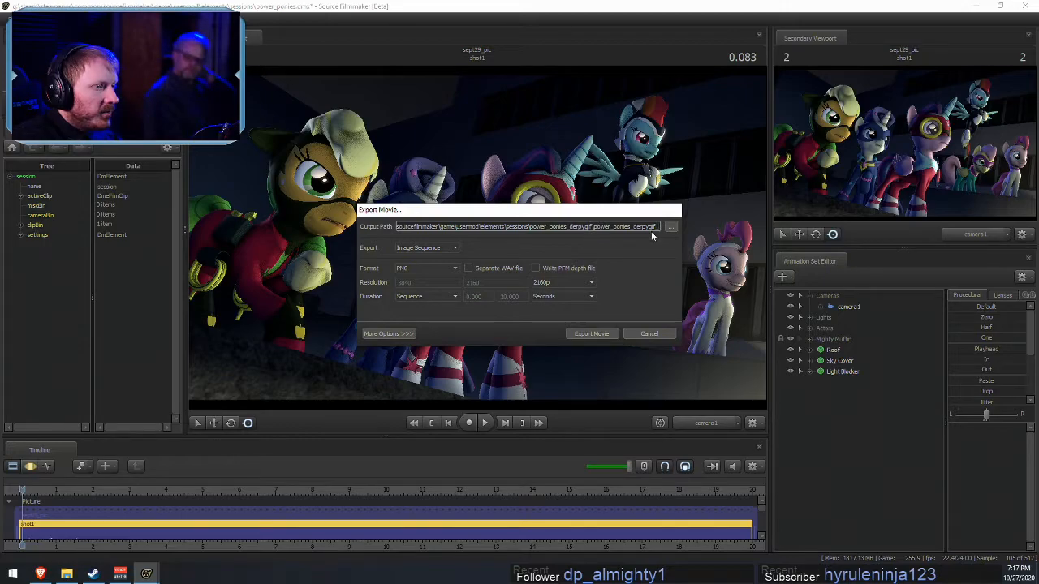
- Change the drive letter at the start of the movie output path to q
drag(420, 227, 312, 227)
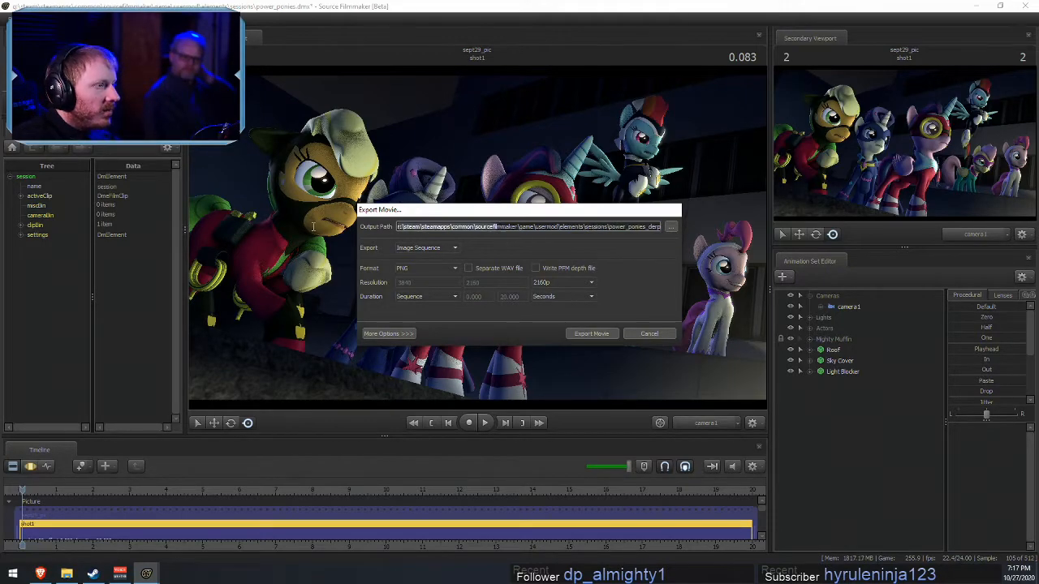
click(401, 227)
key(BackSpace)
text(q)
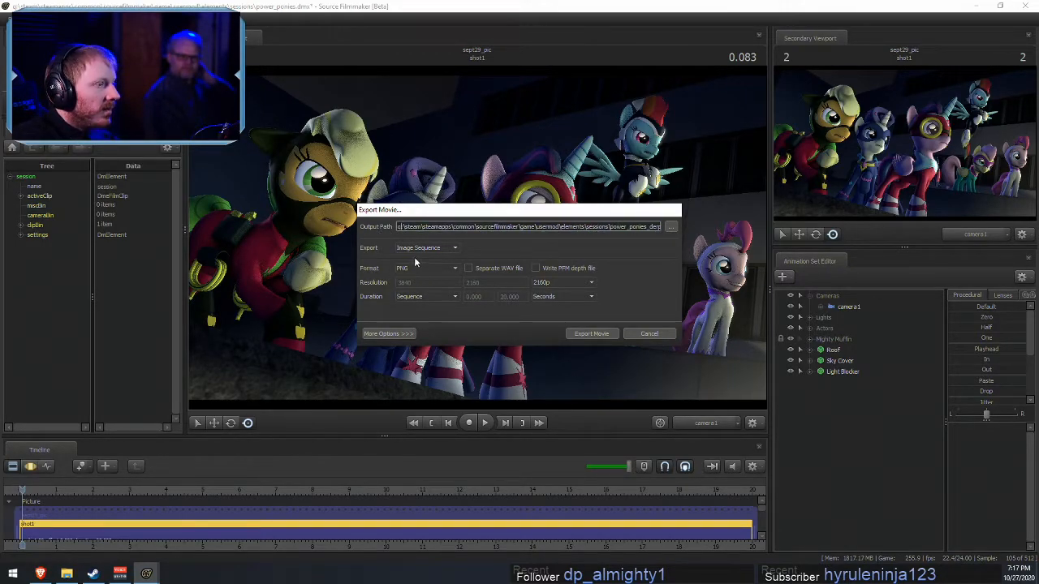
- Remove the derpygif subfolder and file name from the output path so it ends in sessions\power_ponies_
drag(617, 229, 690, 231)
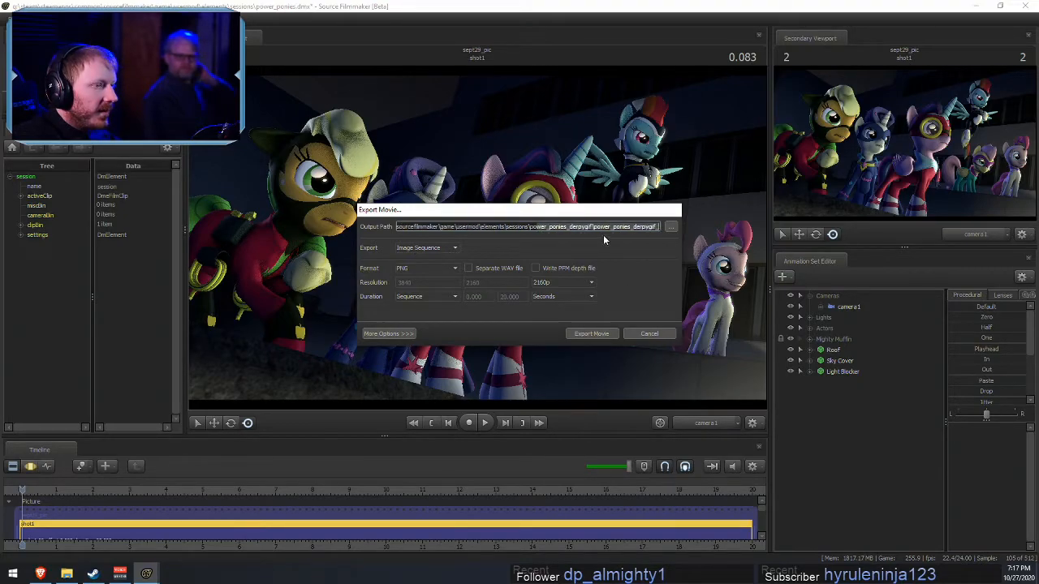
click(570, 229)
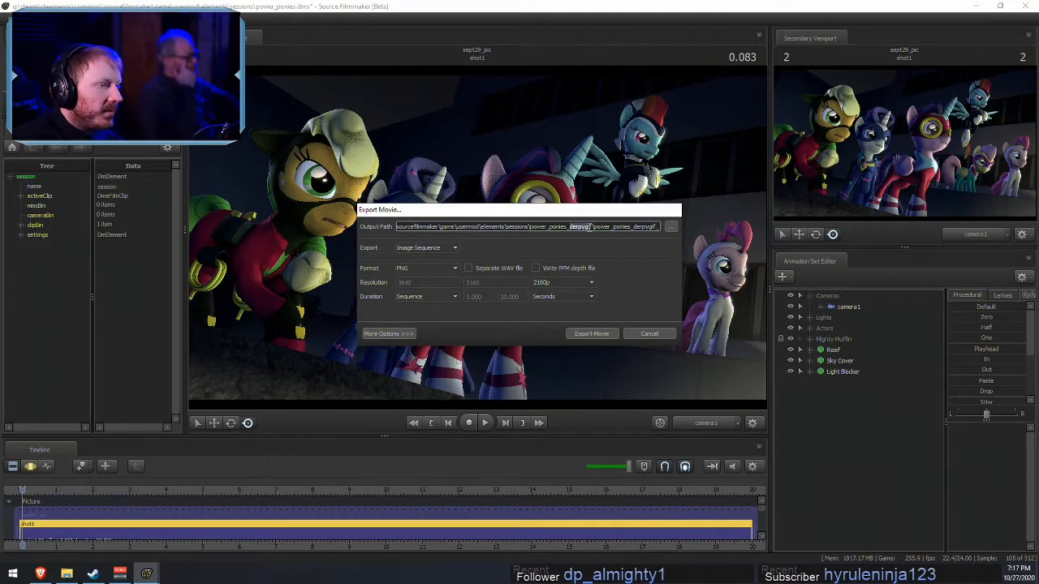
key(ctrl+Delete)
key(BackSpace)
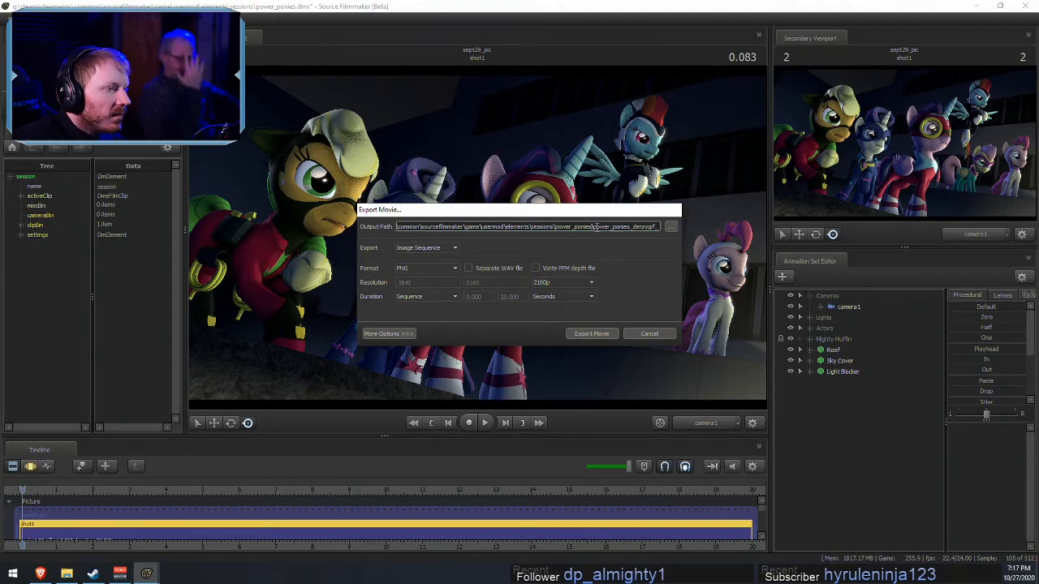
drag(592, 229, 680, 230)
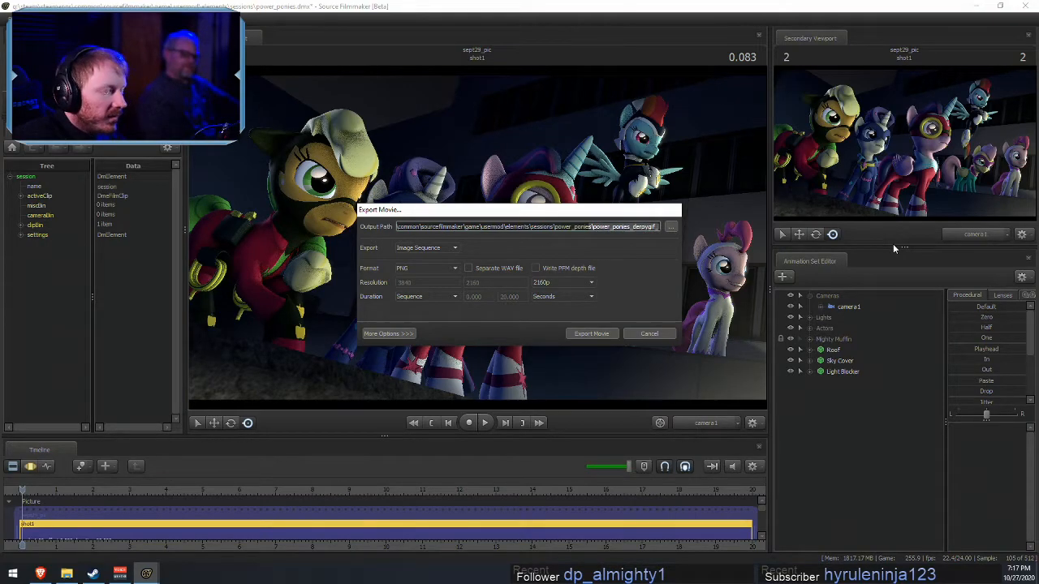
key(BackSpace)
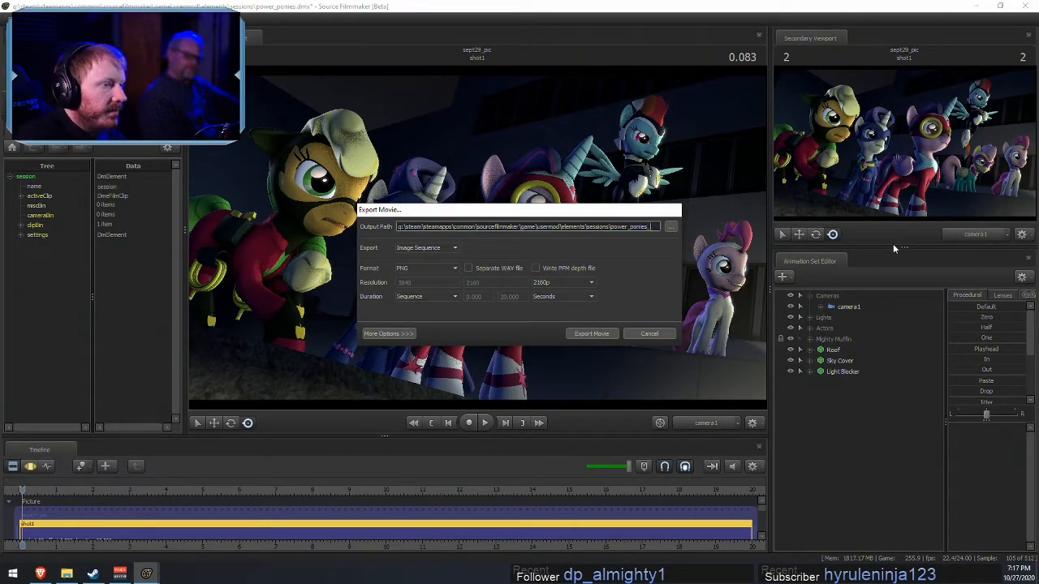
- Start the movie export and go to the sessions folder in File Explorer, selecting the export's new text file
click(603, 336)
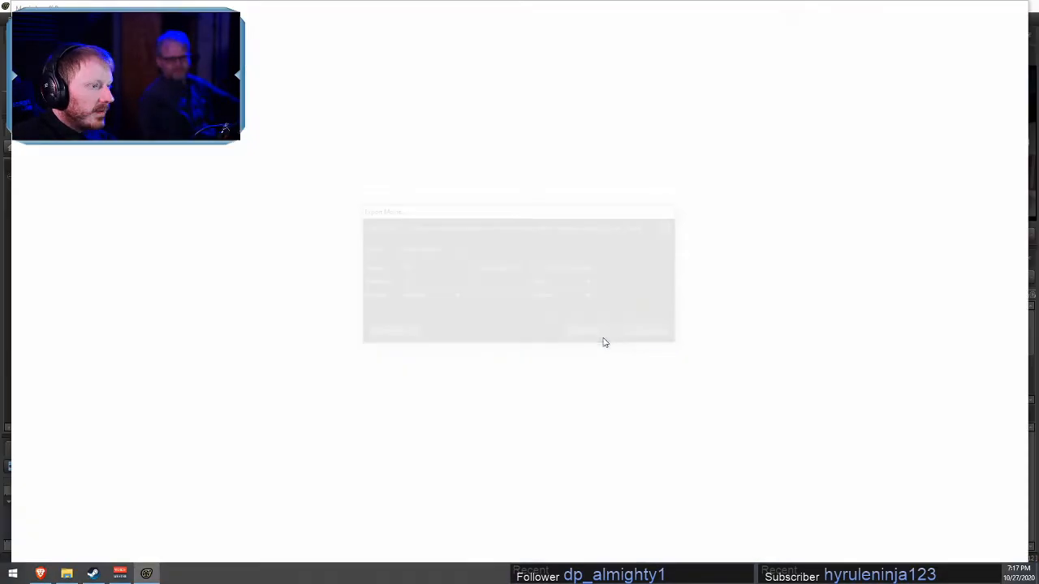
click(66, 574)
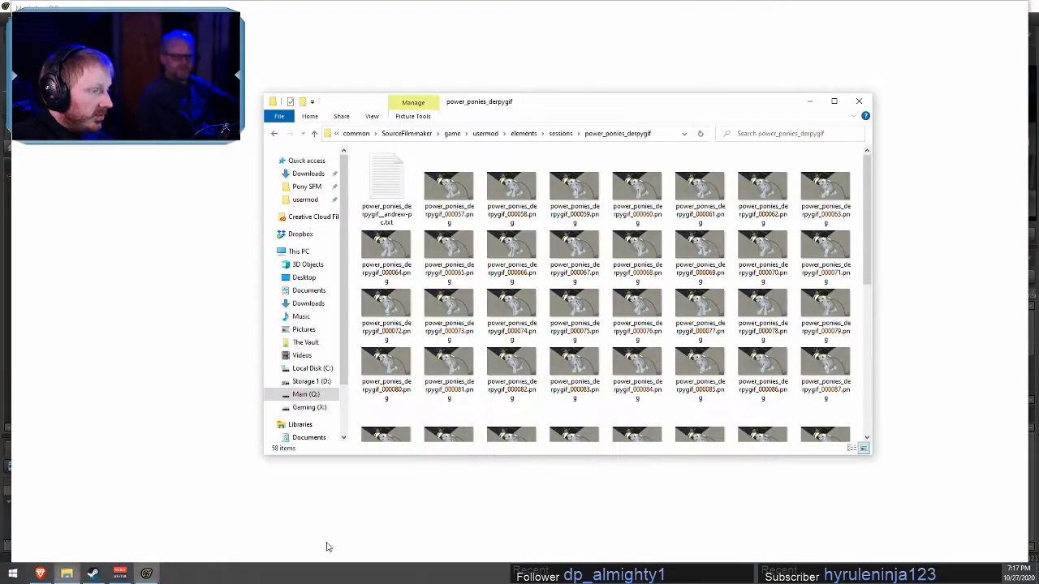
click(560, 134)
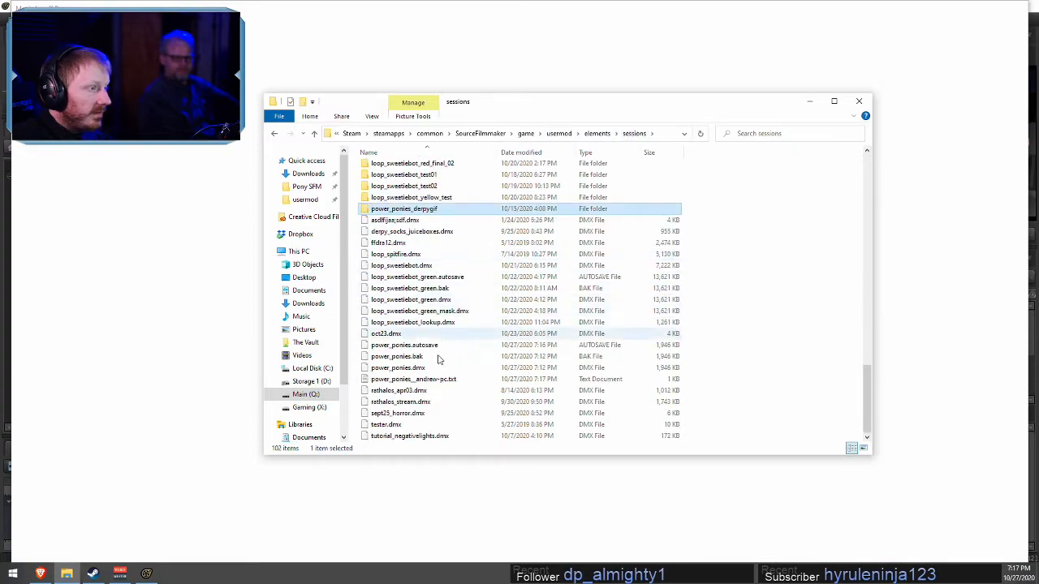
click(469, 379)
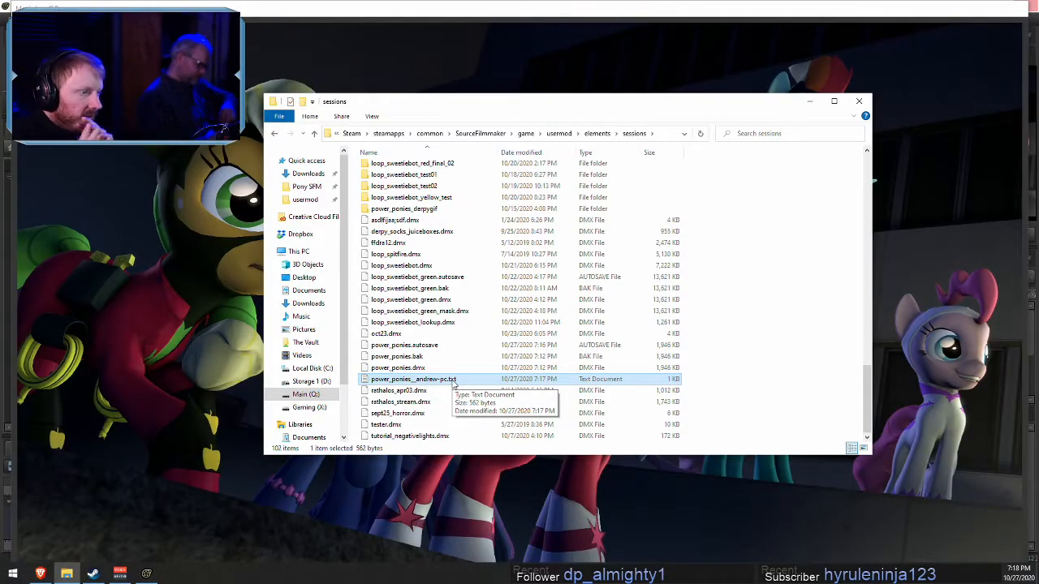
- View the rendered frame power_ponies_000000.png in Photos, restore the viewer to a smaller window, and close it
click(445, 393)
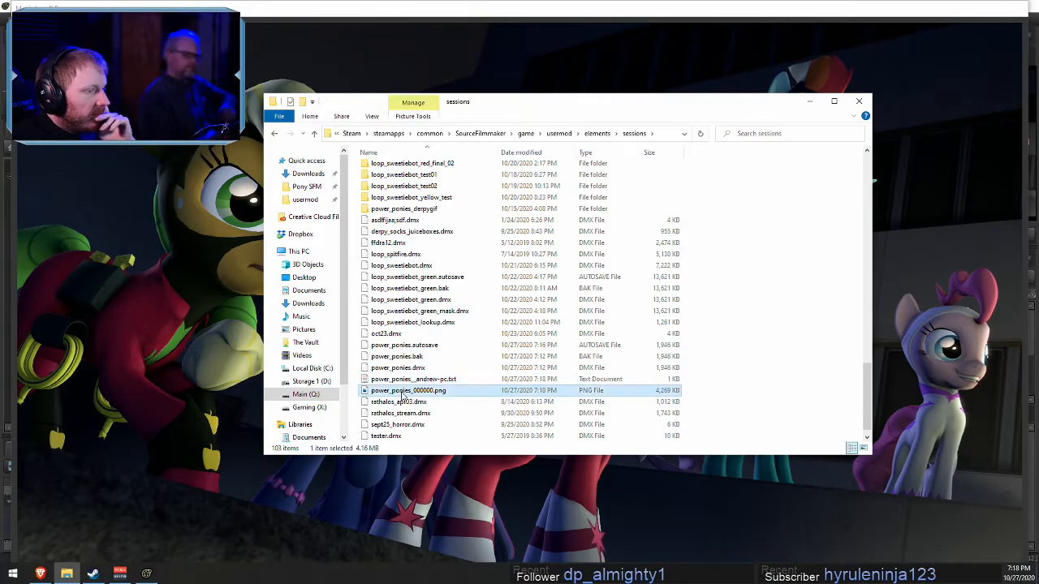
double_click(444, 393)
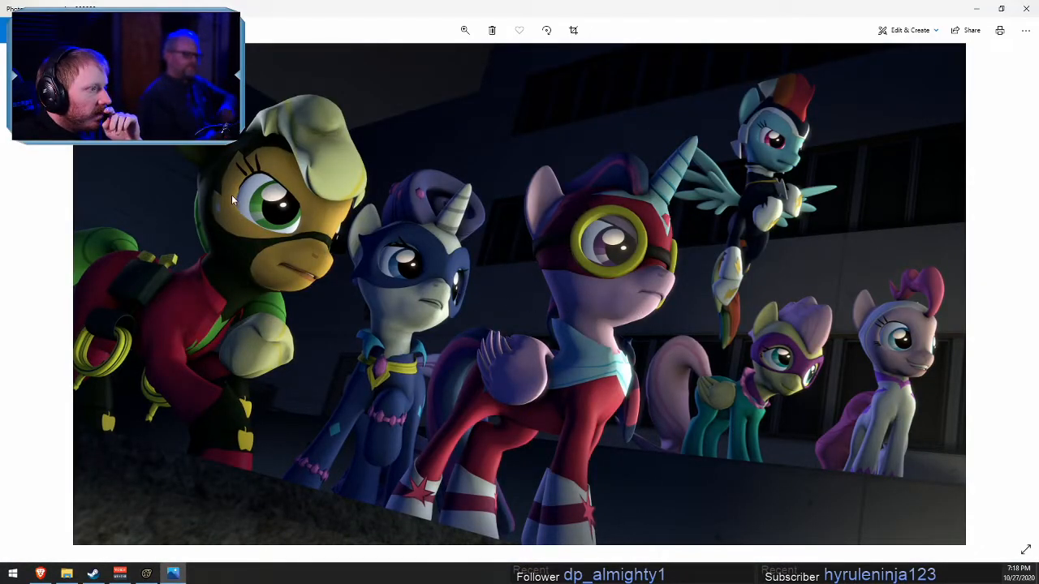
drag(445, 24, 512, 158)
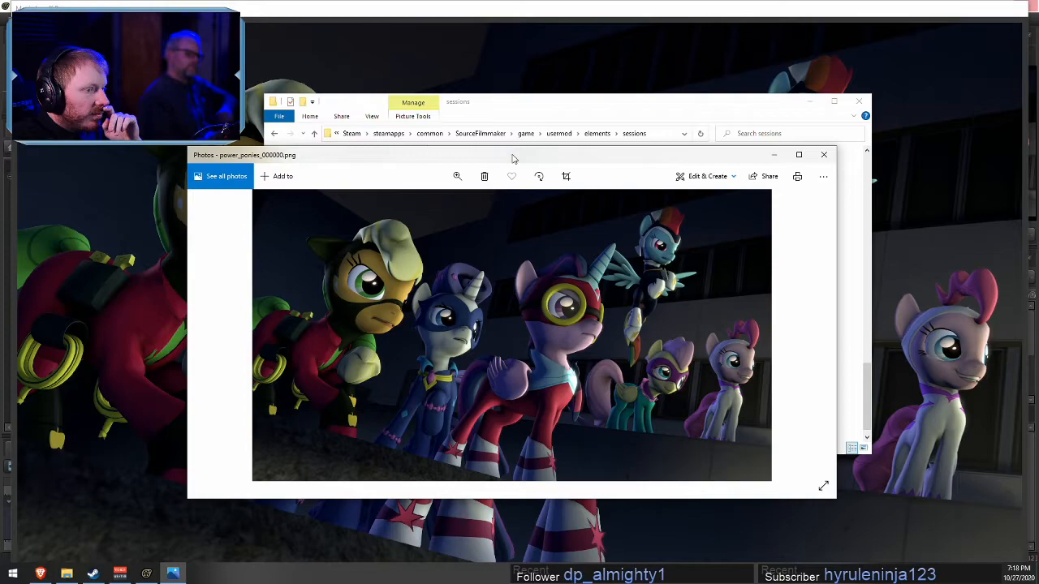
click(824, 155)
- Compare the rendered frames power_ponies_000000.png and power_ponies_000001.png in Photos, flipping between them, and close the viewer
scroll(783, 179, down, 1)
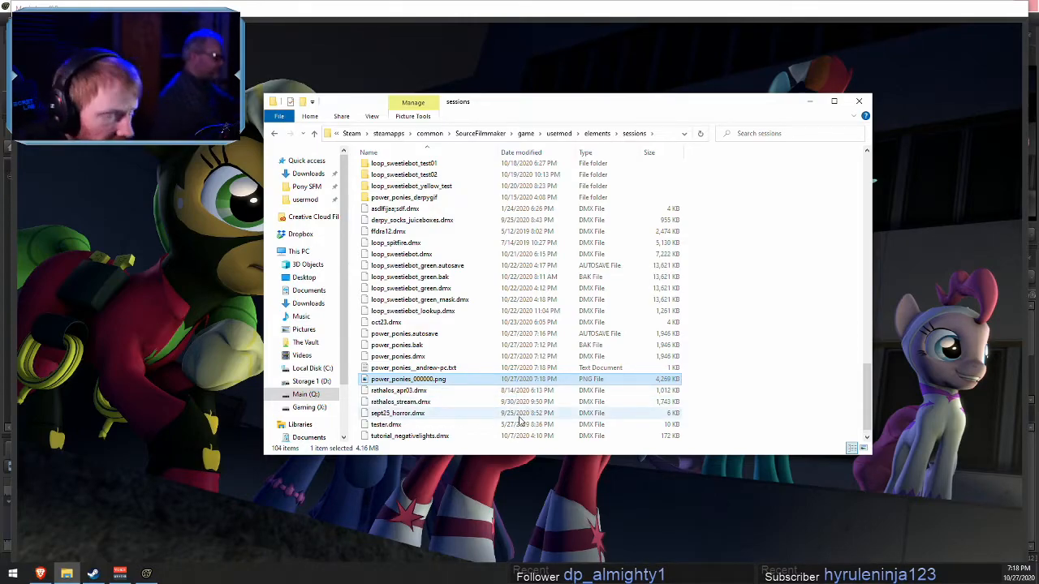
double_click(419, 383)
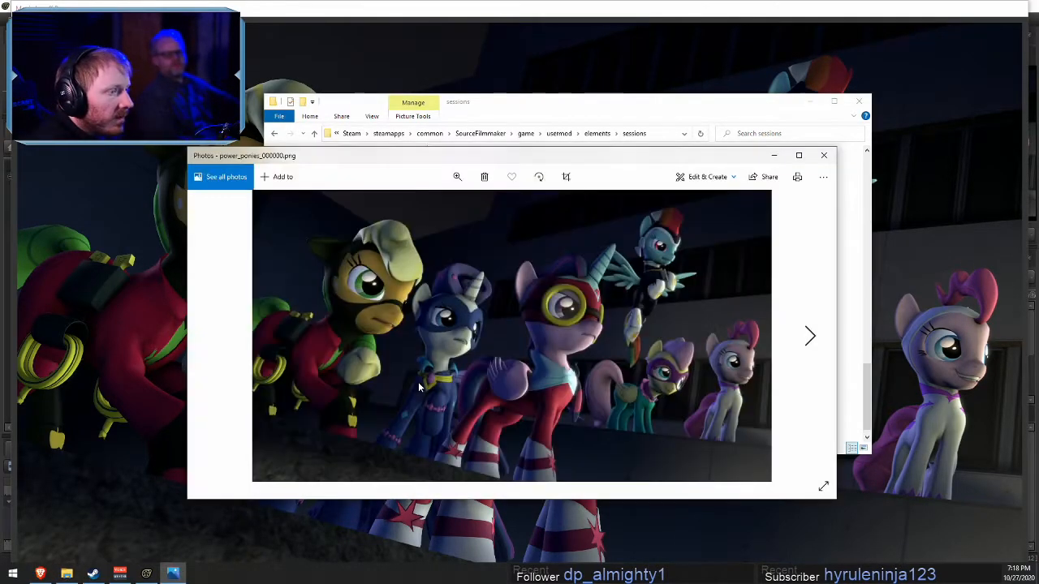
key(Right)
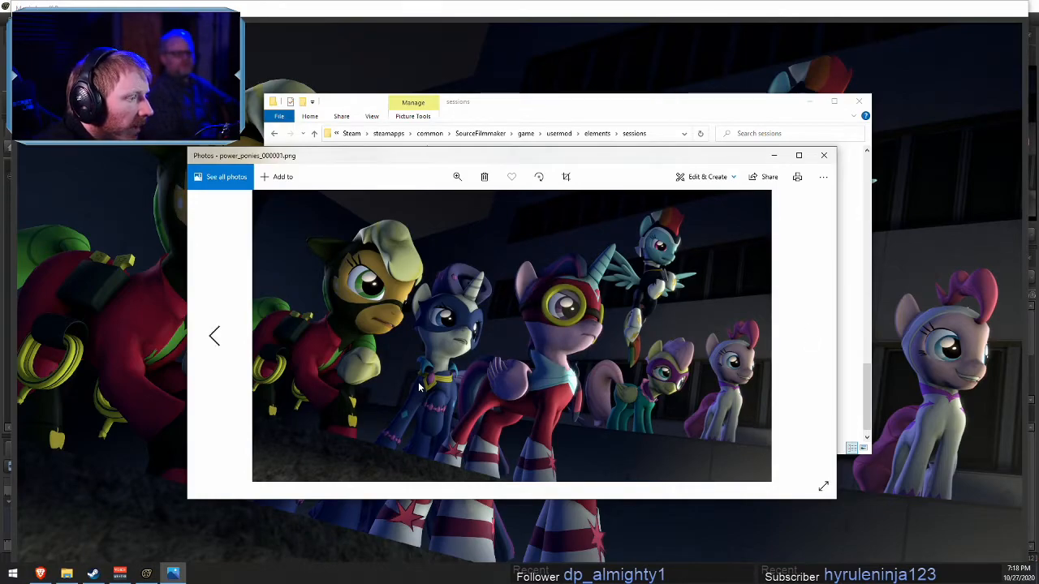
key(Left)
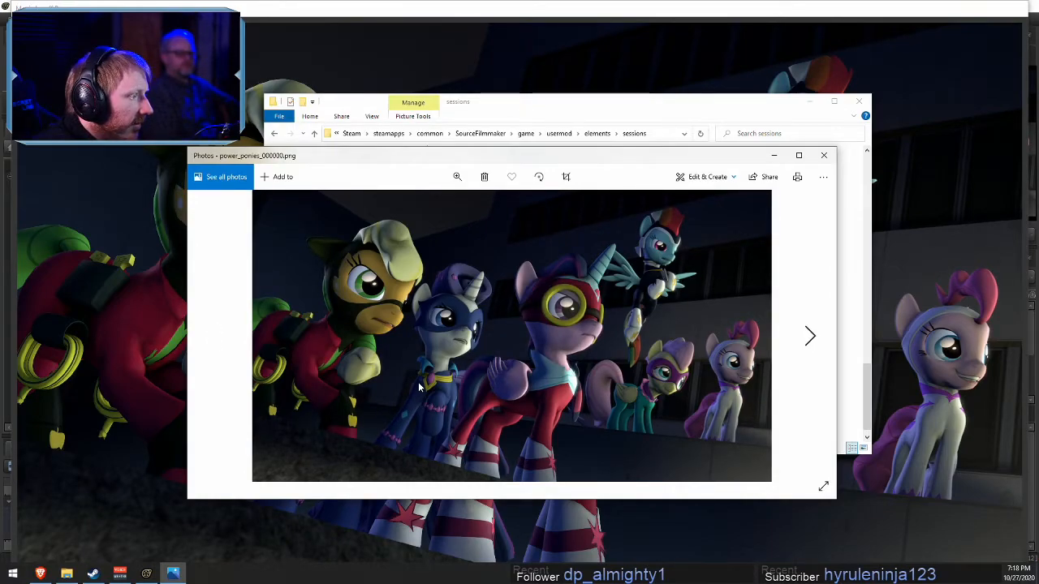
key(Right)
key(Left)
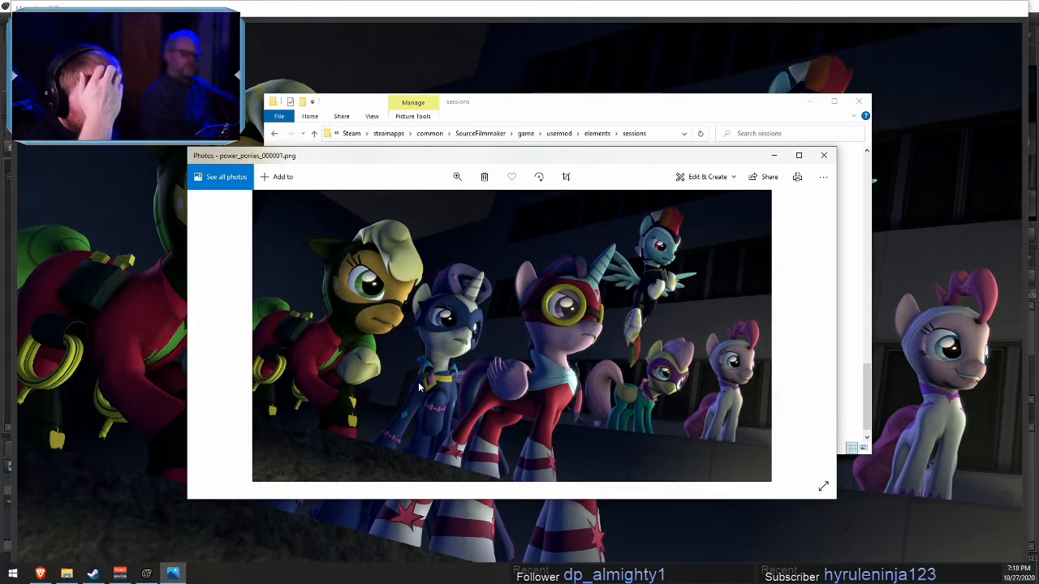
click(824, 155)
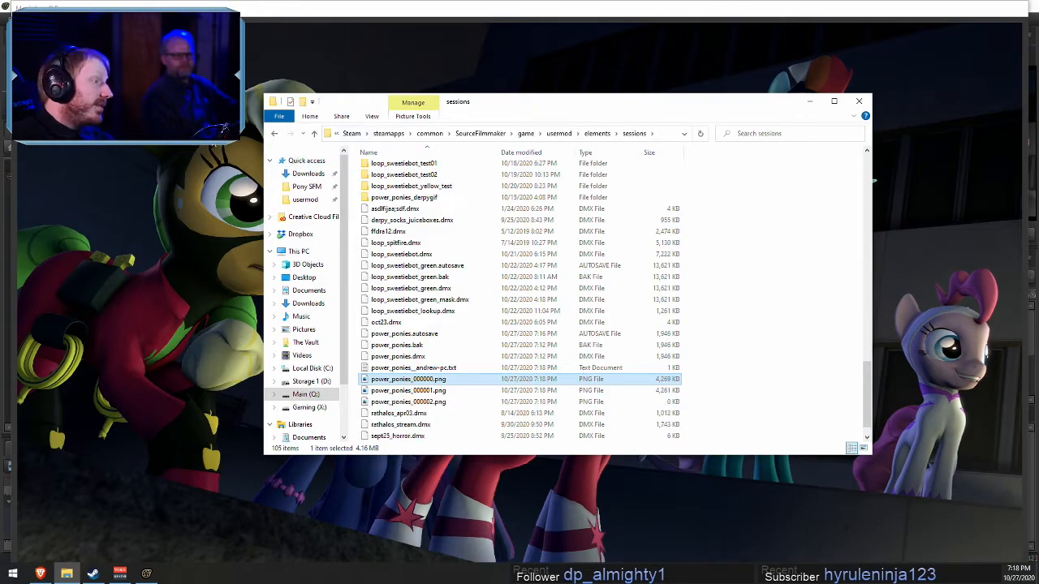
- Switch to Source Filmmaker, bring the work camera close to Twilight's hooves on the roof, and open the Motion Editor
click(541, 4)
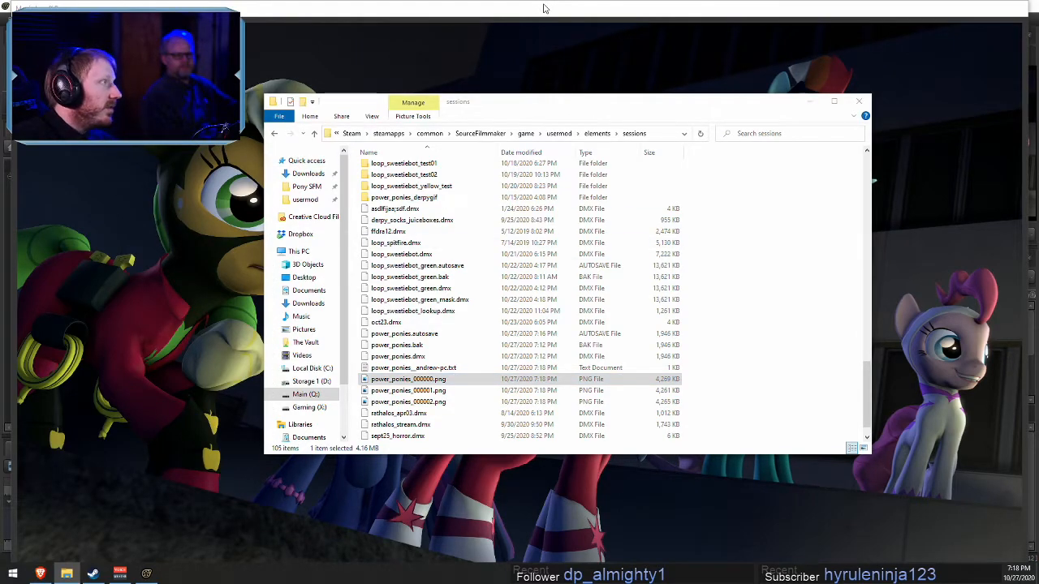
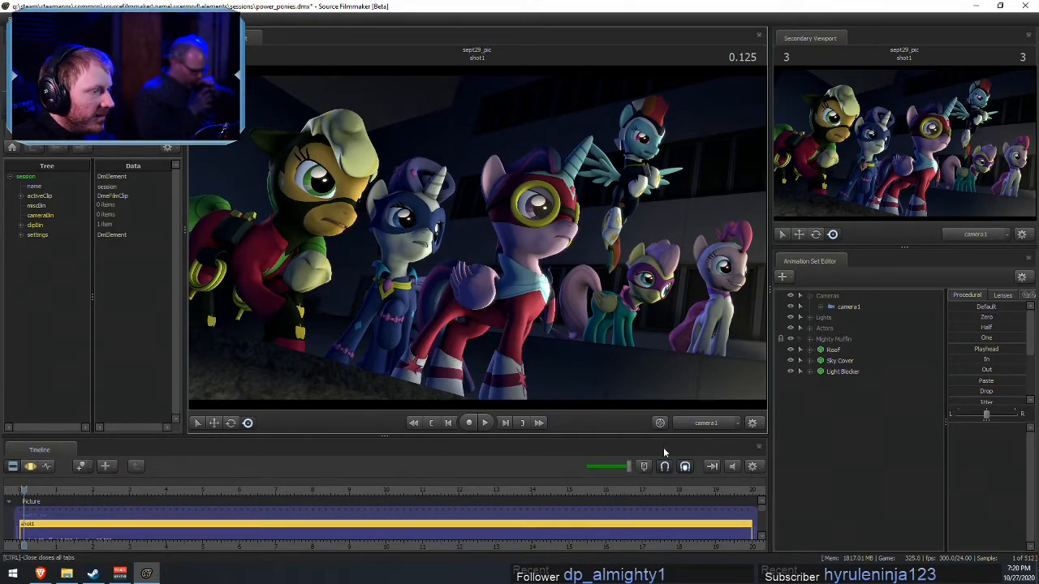
click(716, 425)
drag(633, 325, 563, 385)
key(w)
key(s)
key(a)
drag(564, 263, 601, 327)
key(w)
key(s)
key(F3)
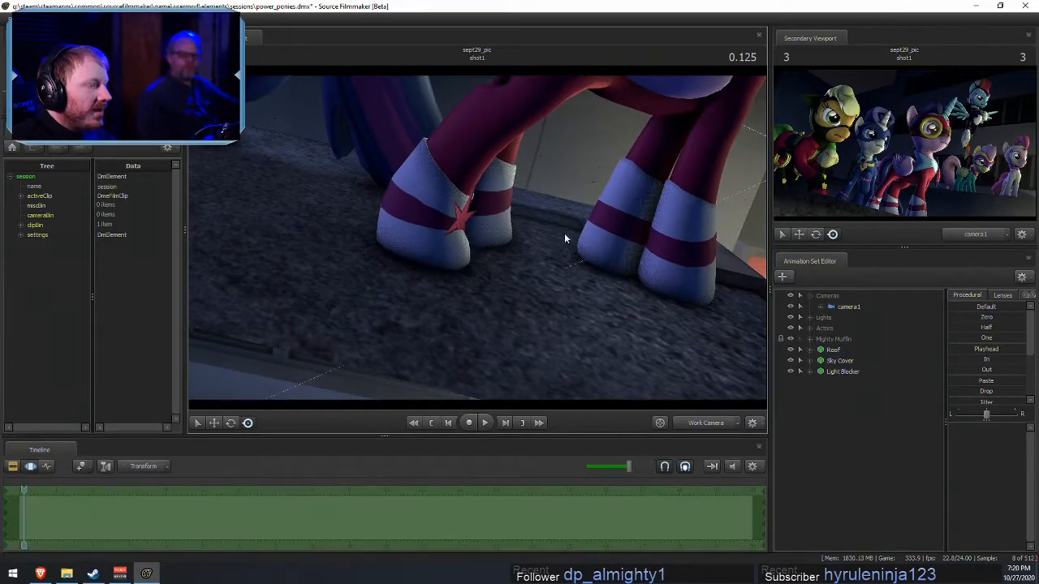
- Look through the Mighty Muffin and Lights groups in the animation set list and collapse them along with Cameras
click(809, 339)
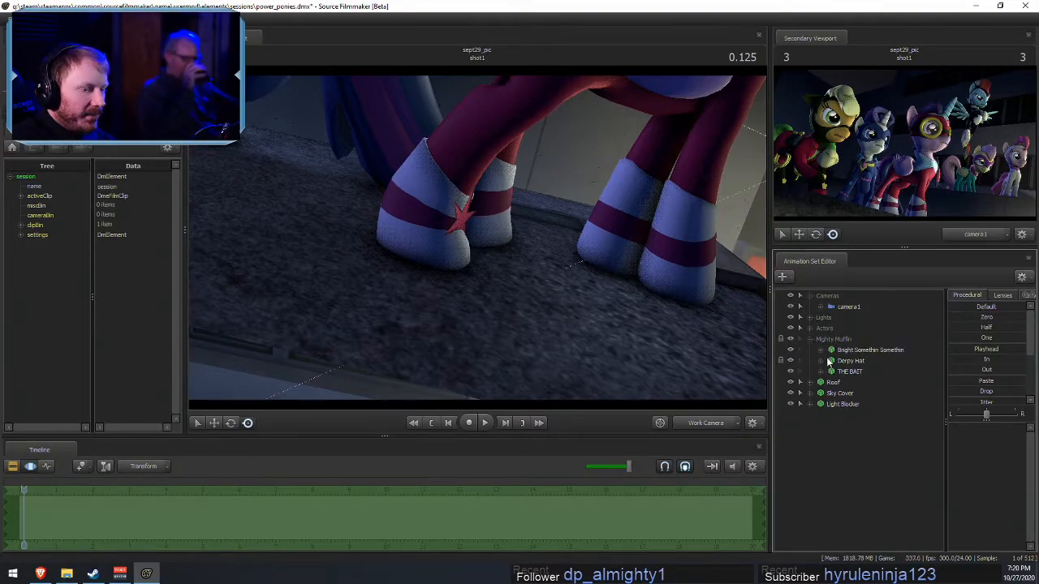
click(814, 338)
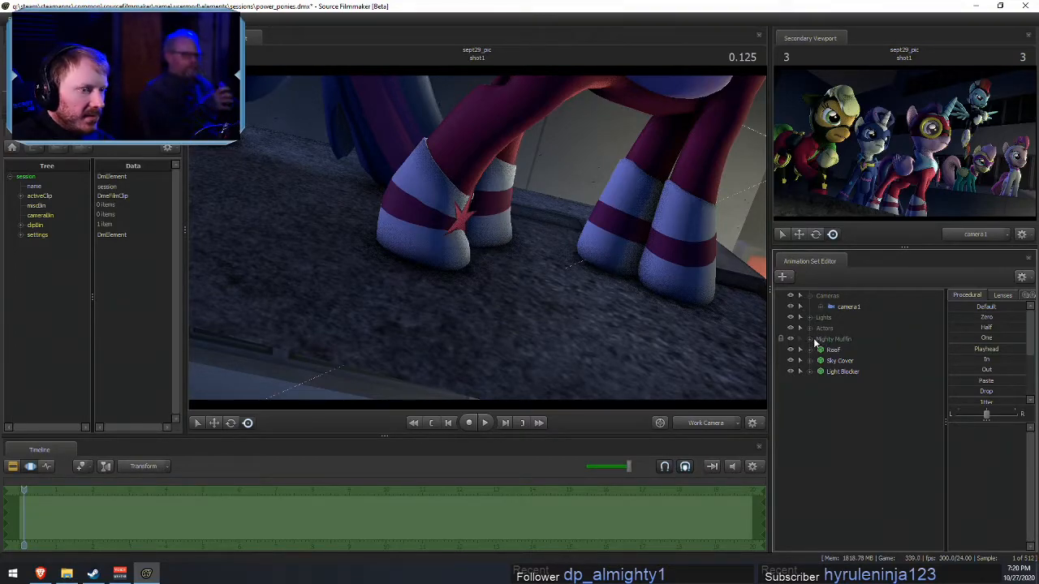
click(810, 318)
scroll(818, 394, down, 4)
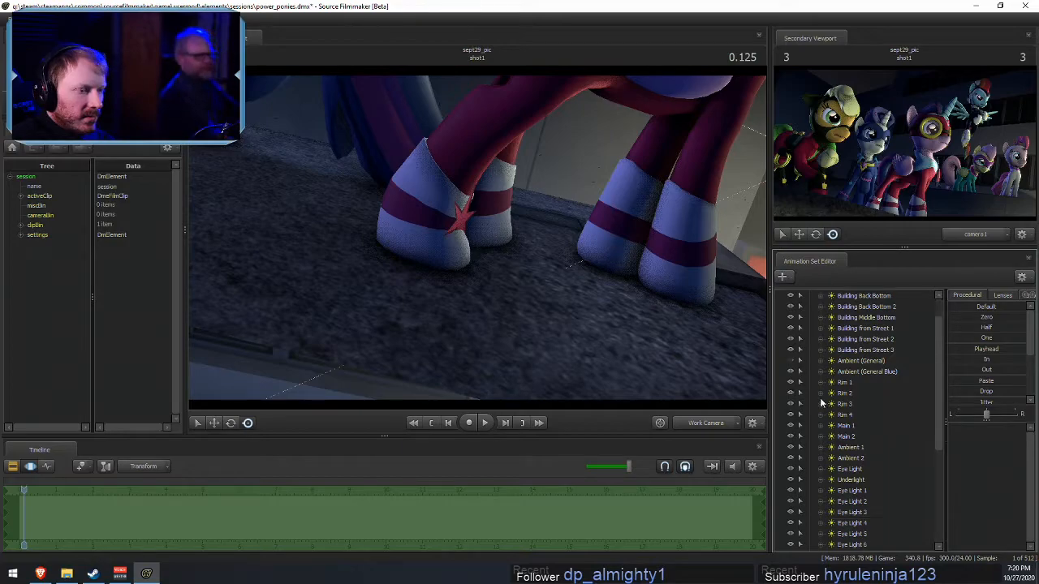
scroll(815, 357, up, 4)
click(810, 318)
click(807, 293)
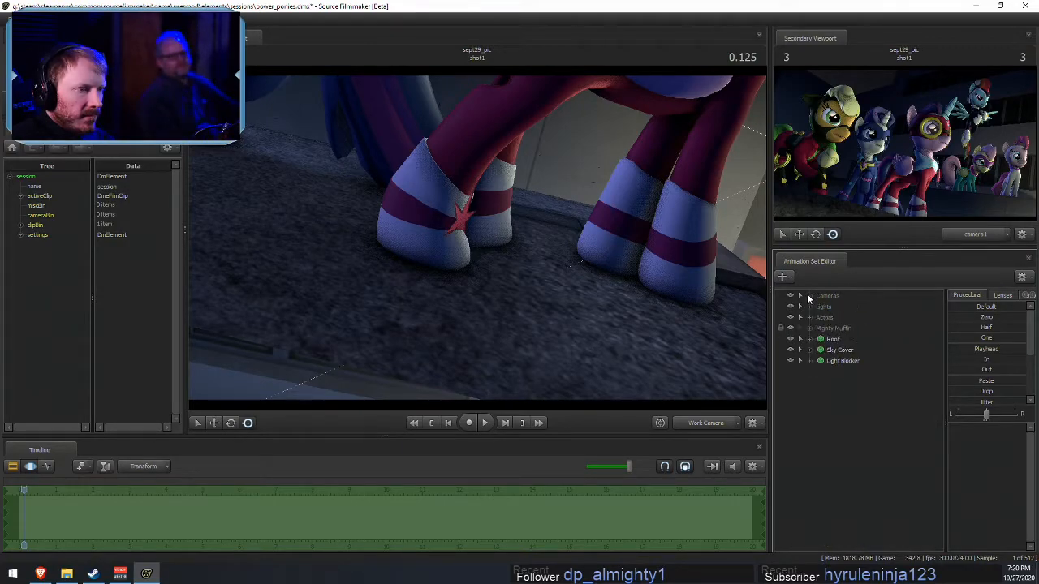
- Expand Twilight's Right Back Leg bone group under Pony Legs and lock RightFoot, RightLeg2 and RightLeg1
click(808, 319)
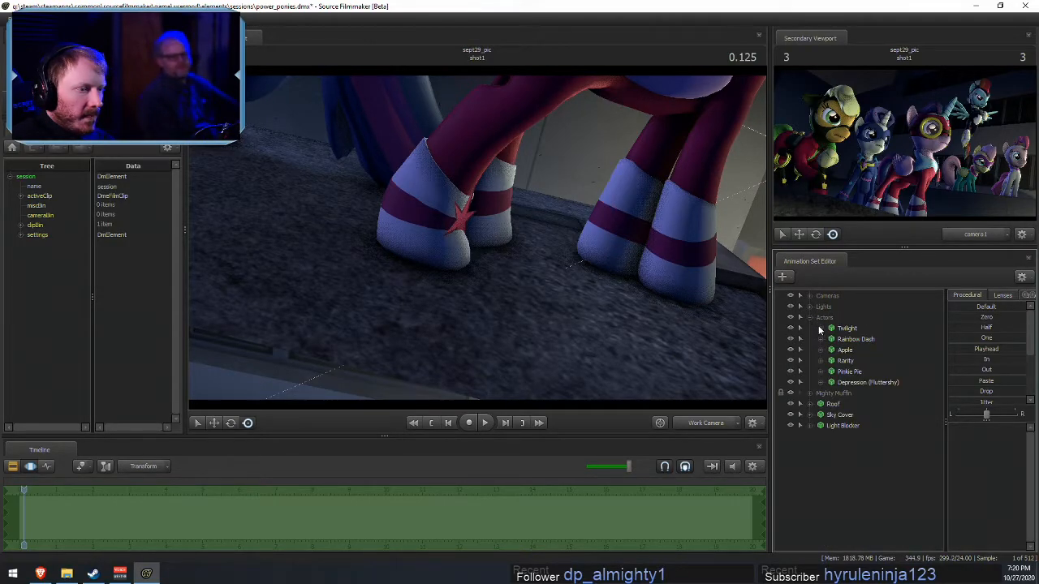
click(820, 328)
click(831, 361)
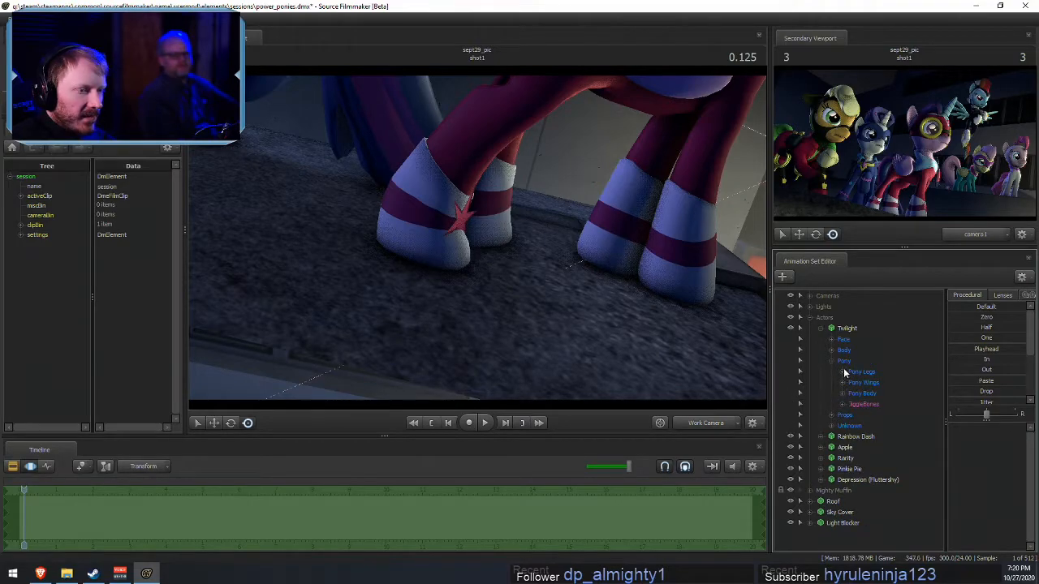
click(843, 372)
click(864, 404)
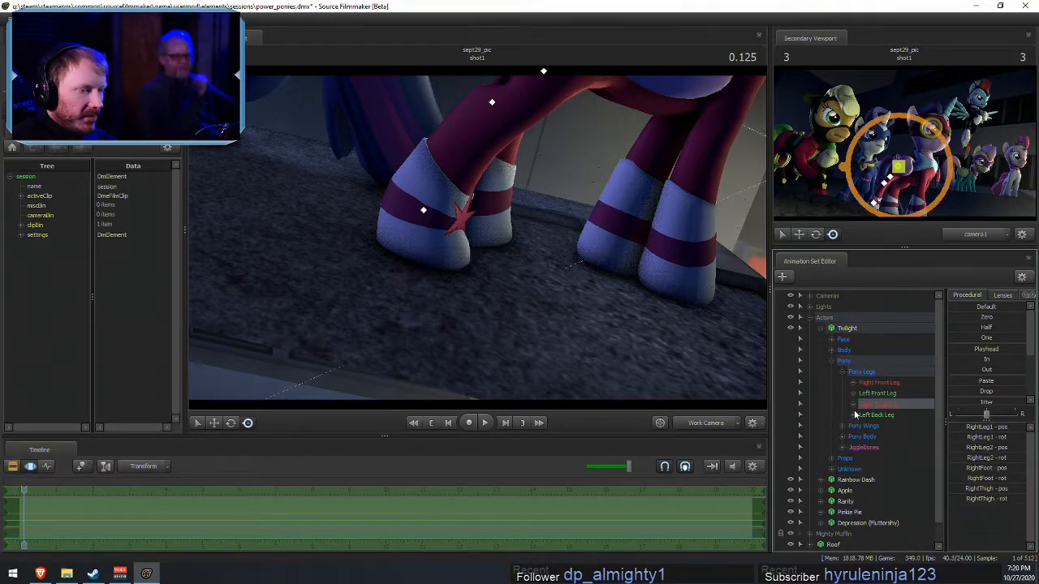
click(850, 404)
click(781, 446)
click(780, 436)
click(781, 425)
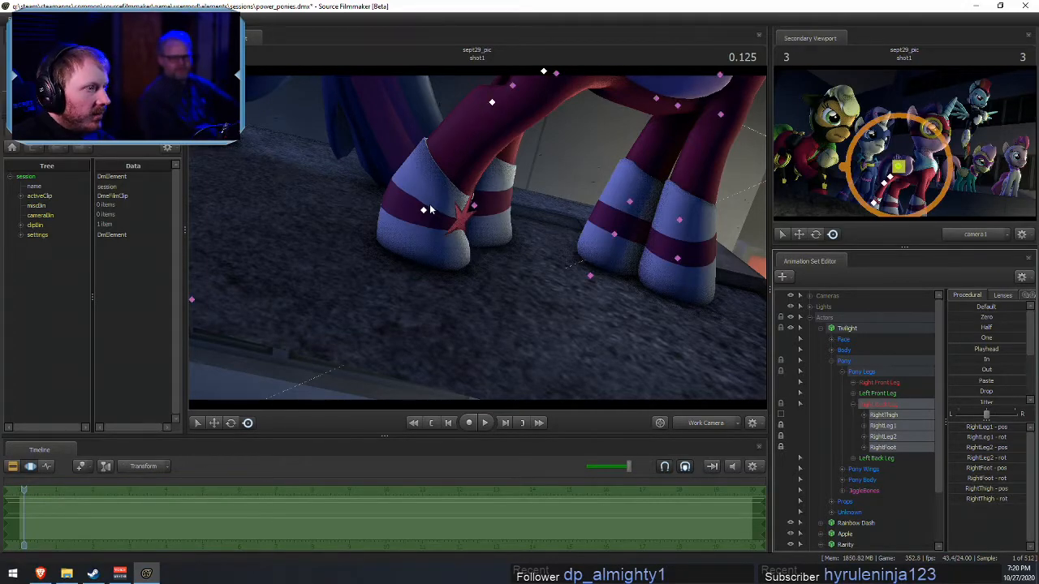
- Try rotating Twilight's RightLeg2 bone and moving her RightFoot bone, undoing each change
click(882, 437)
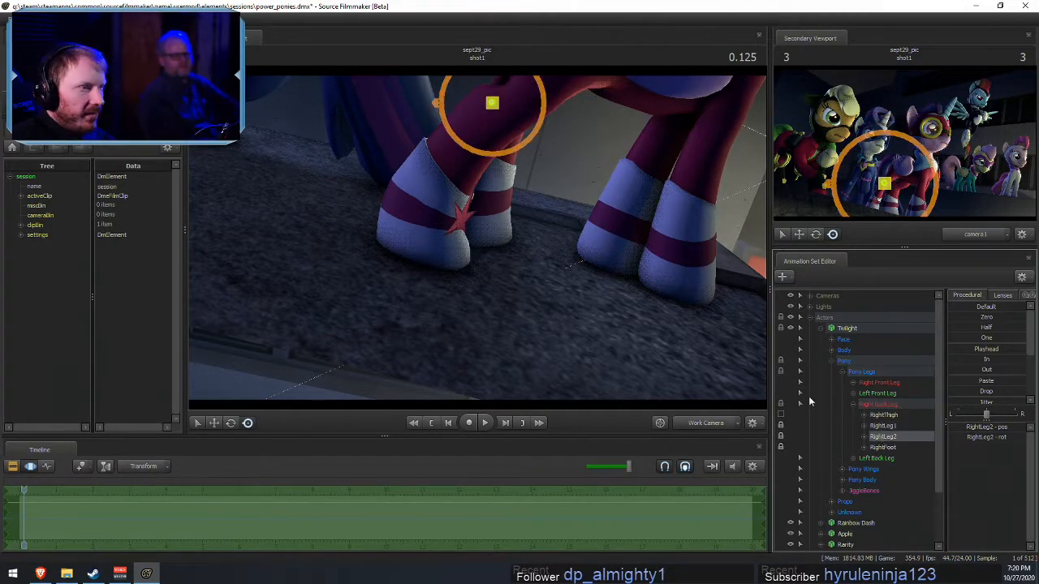
drag(528, 107, 526, 99)
key(ctrl+z)
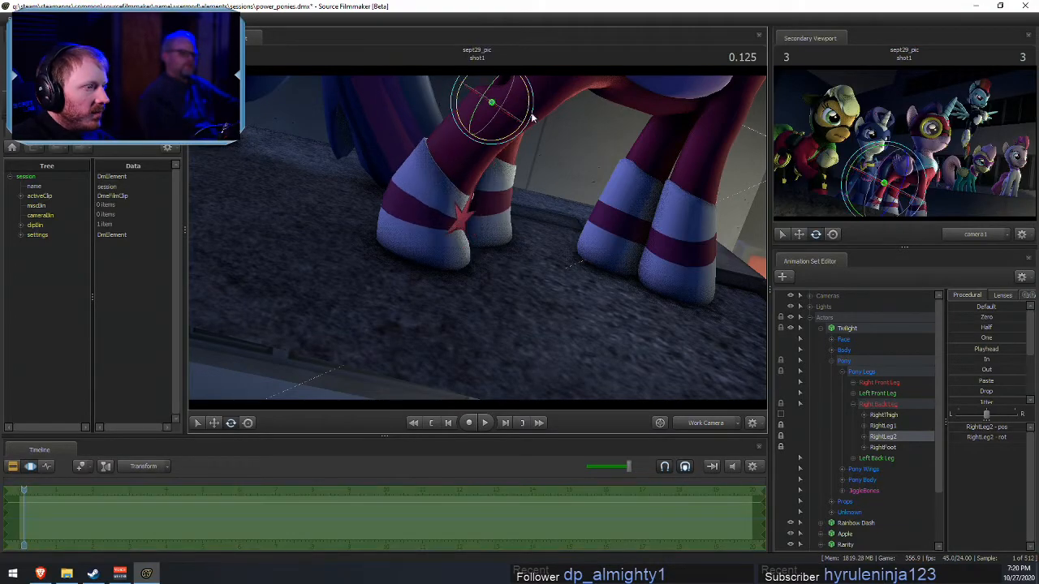
click(905, 447)
drag(412, 207, 404, 205)
key(ctrl+z)
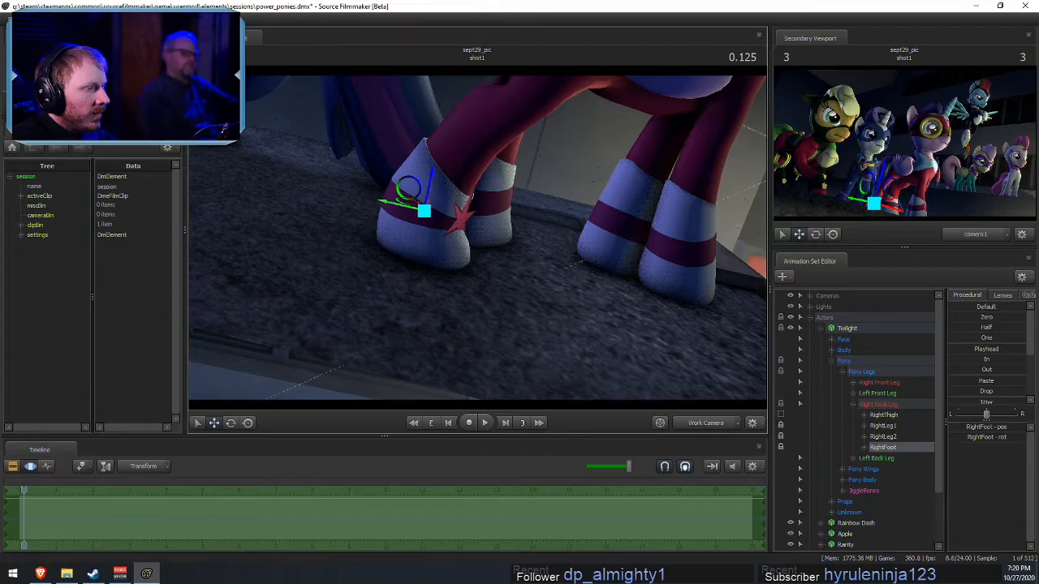
- Return to the Clip Editor and switch the primary viewport from the work camera back to camera1
drag(477, 238, 431, 242)
mouse_move(712, 367)
mouse_down()
mouse_move(745, 357)
mouse_move(712, 367)
mouse_up()
key(F2)
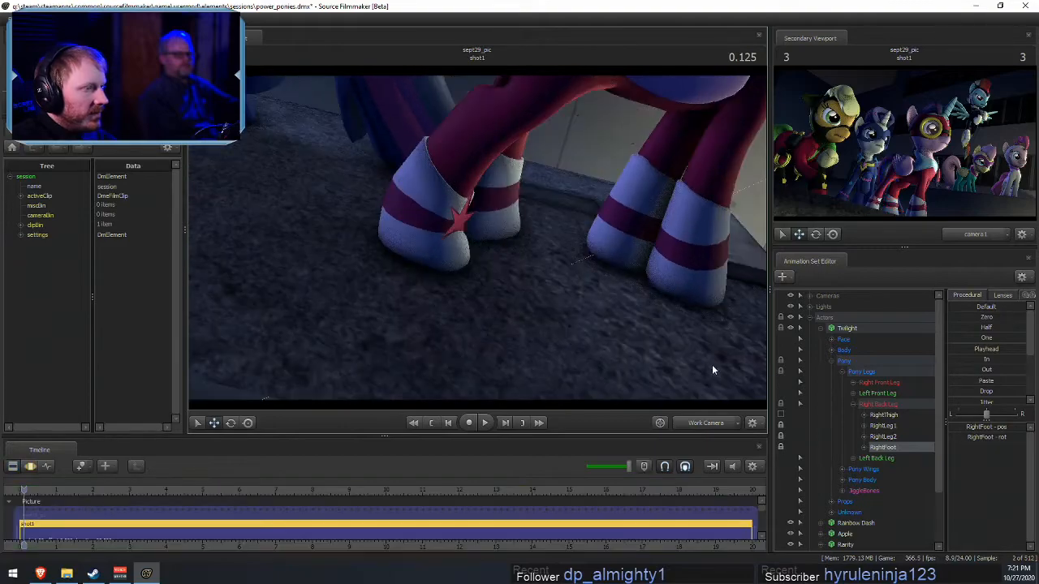
click(699, 422)
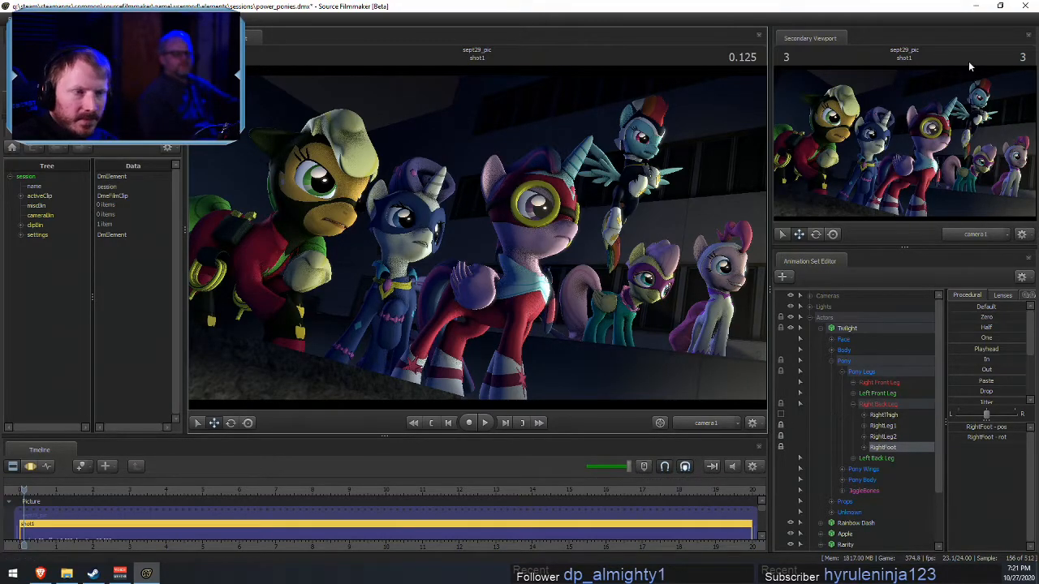
- Launch Photoshop and open the rendered frame power_ponies_000003.png from the sessions folder in it
click(980, 8)
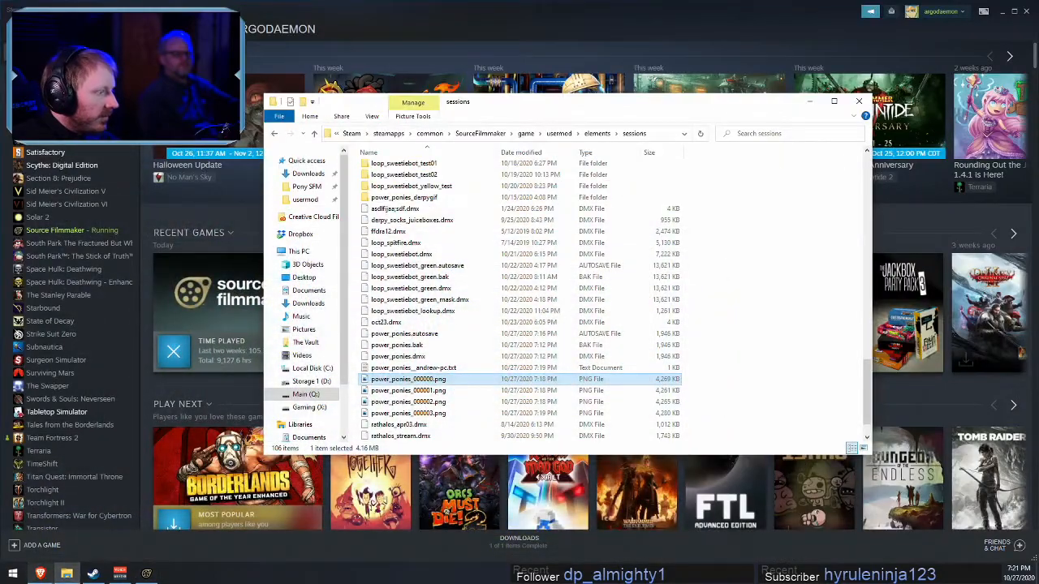
click(13, 573)
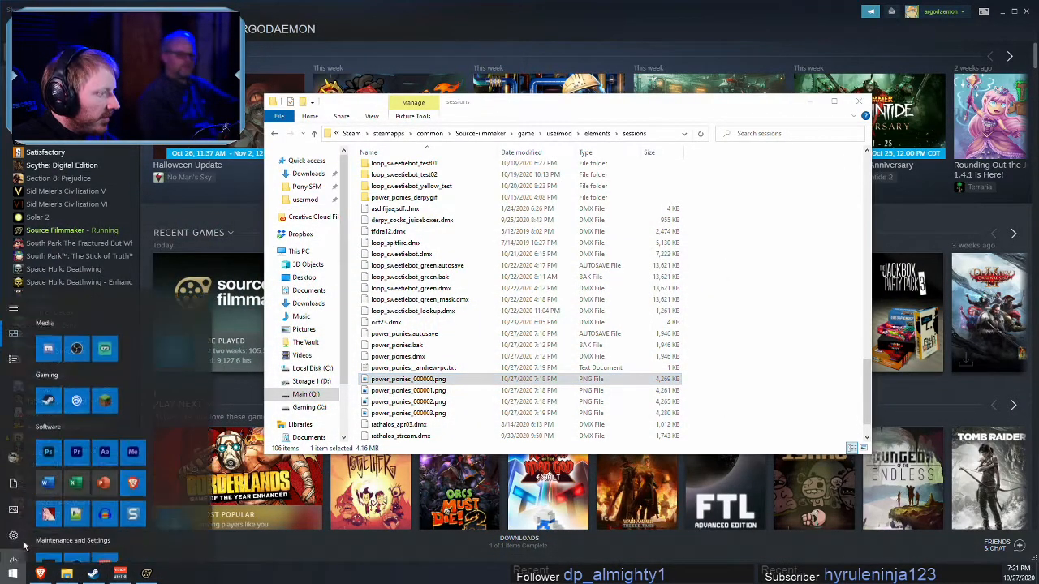
click(49, 415)
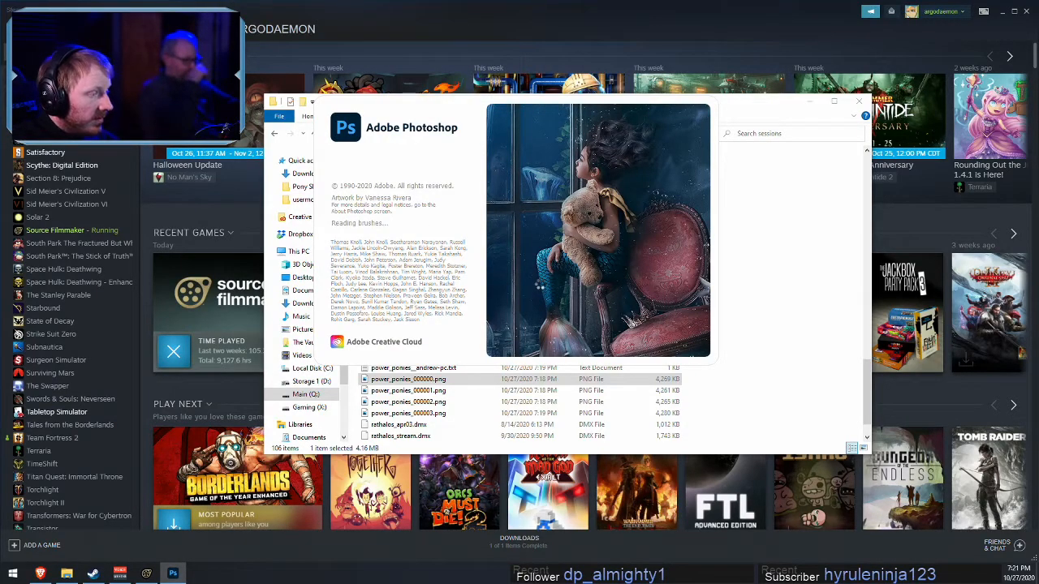
drag(409, 413, 116, 382)
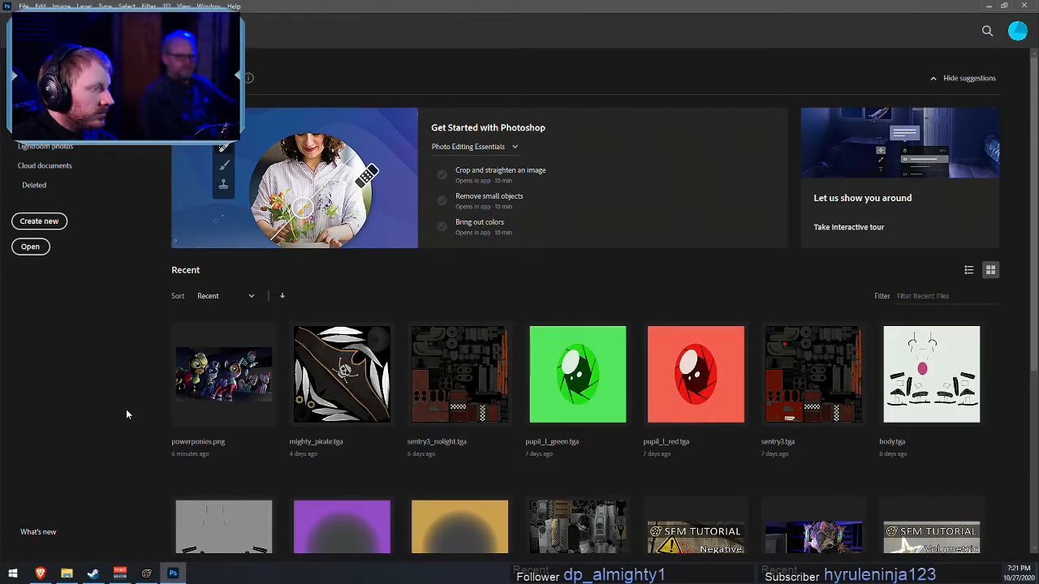
click(64, 575)
drag(451, 412, 125, 357)
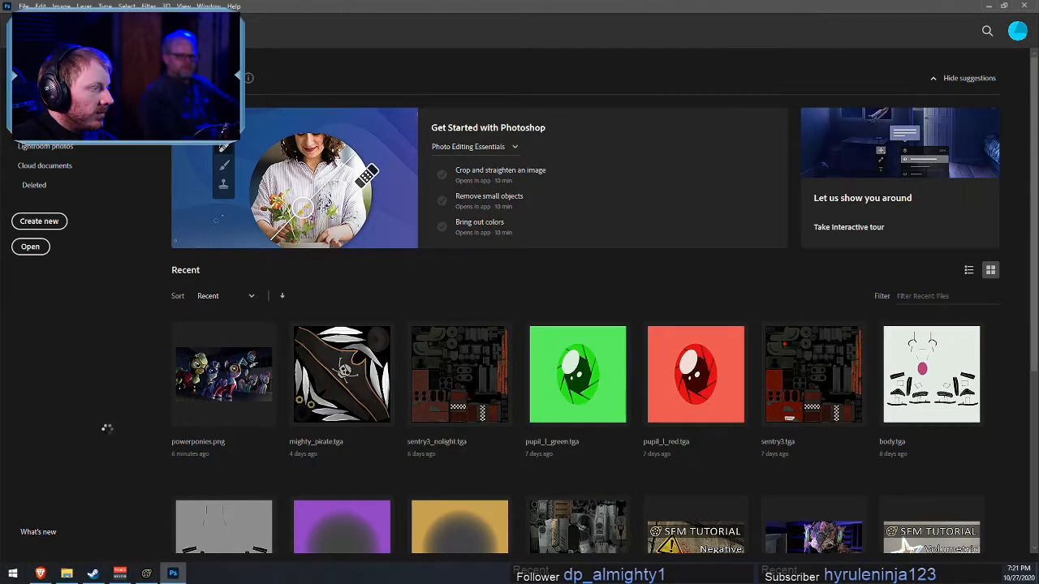
- Examine the rendered frame close up, checking the eye edges, faces and hair of the front ponies for flaws
alt+scroll(371, 169, up, 7)
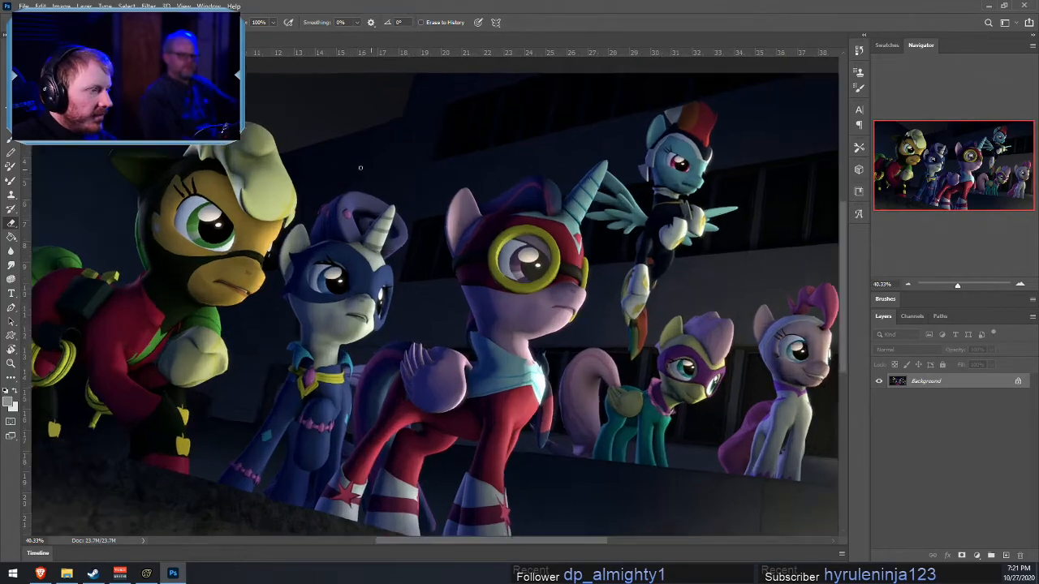
alt+scroll(300, 290, up, 15)
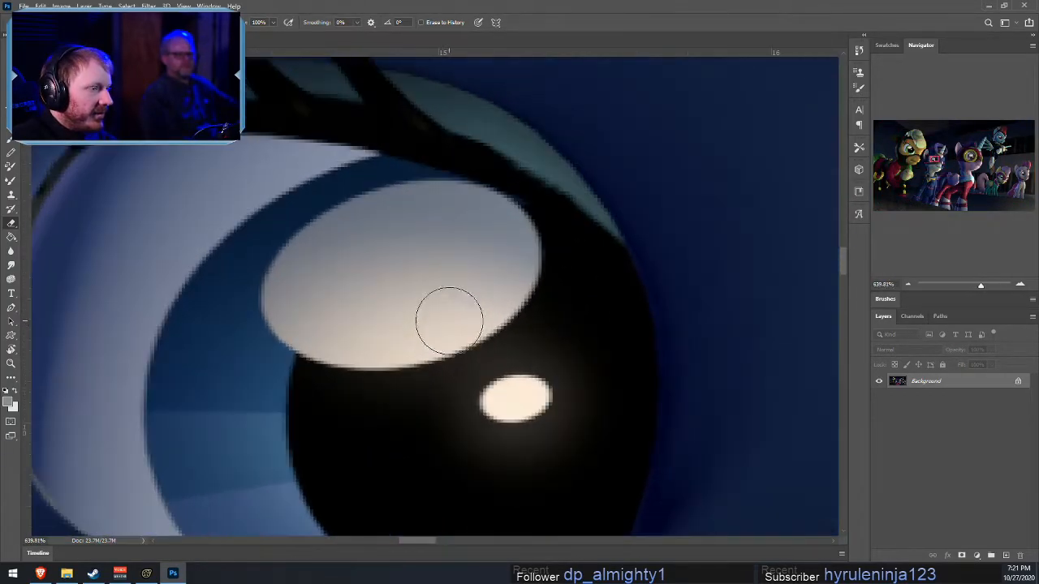
alt+scroll(568, 343, up, 3)
alt+scroll(564, 324, down, 10)
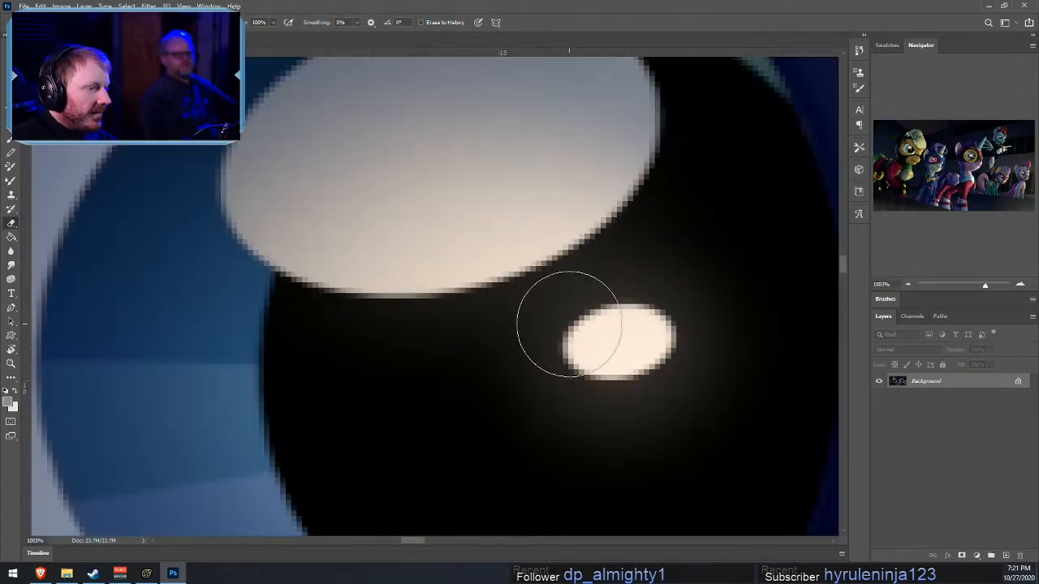
alt+scroll(568, 327, down, 15)
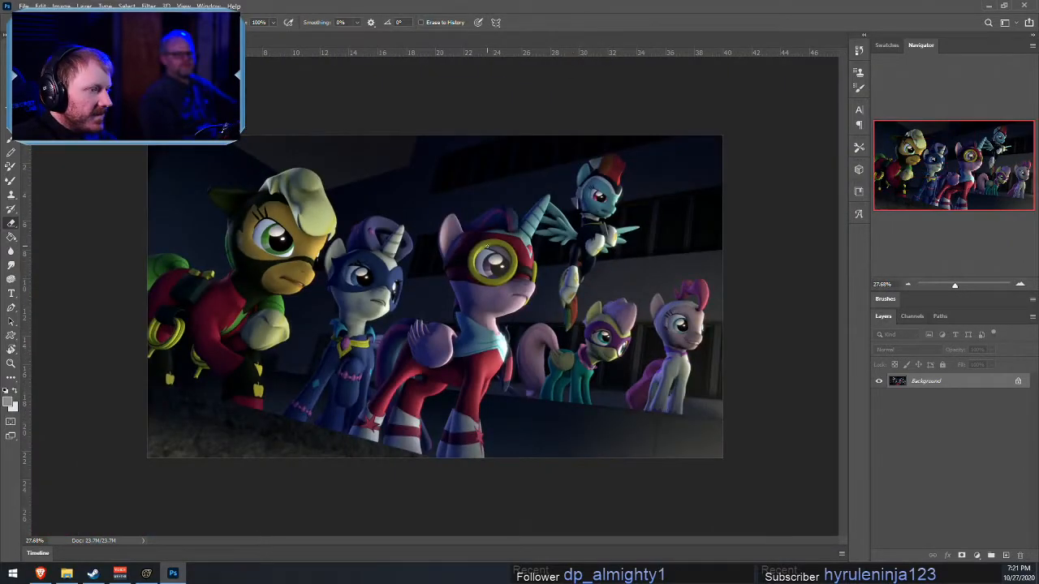
alt+scroll(498, 215, up, 5)
alt+scroll(497, 236, up, 2)
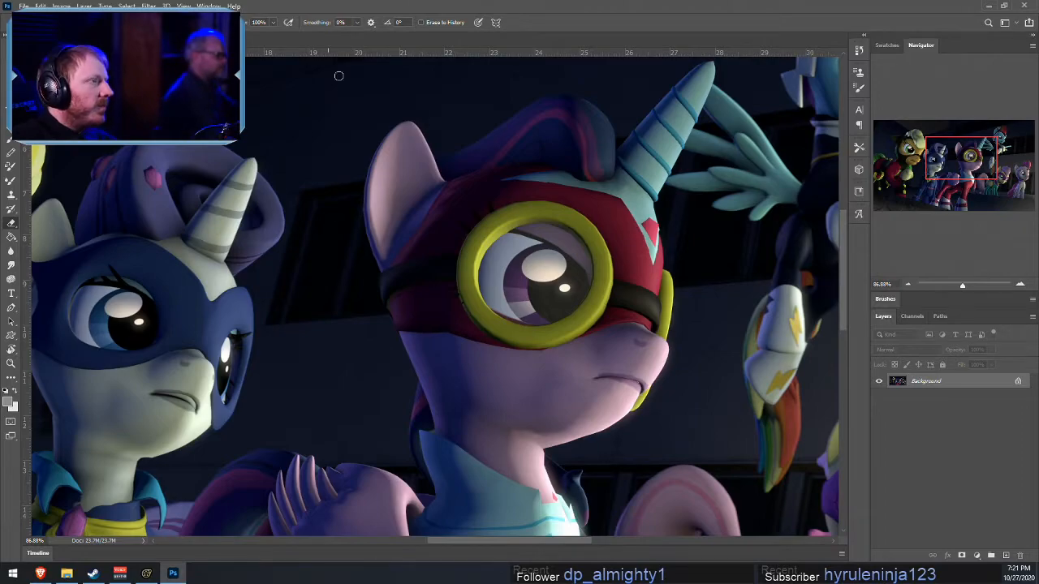
alt+scroll(327, 103, down, 5)
alt+scroll(157, 154, up, 4)
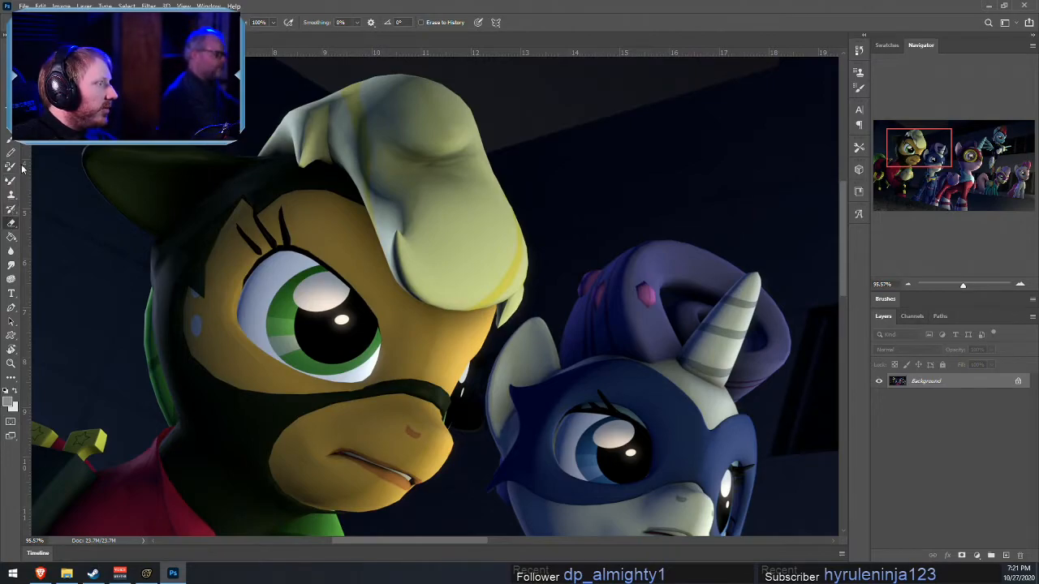
- Smooth the harsh shading creases on the green-hooded pony's blond mane with the Smudge tool
click(11, 265)
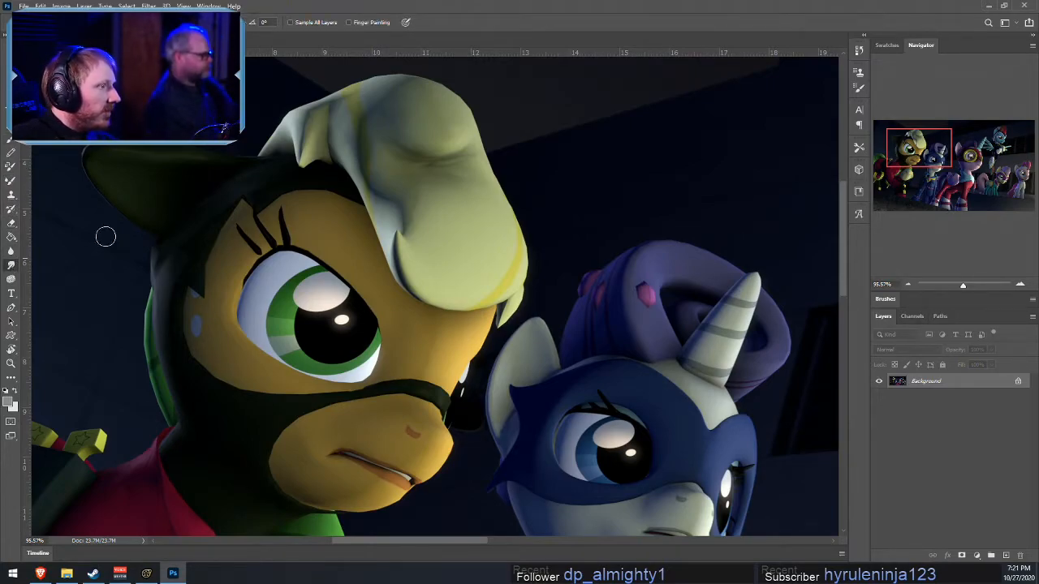
alt+scroll(338, 163, up, 1)
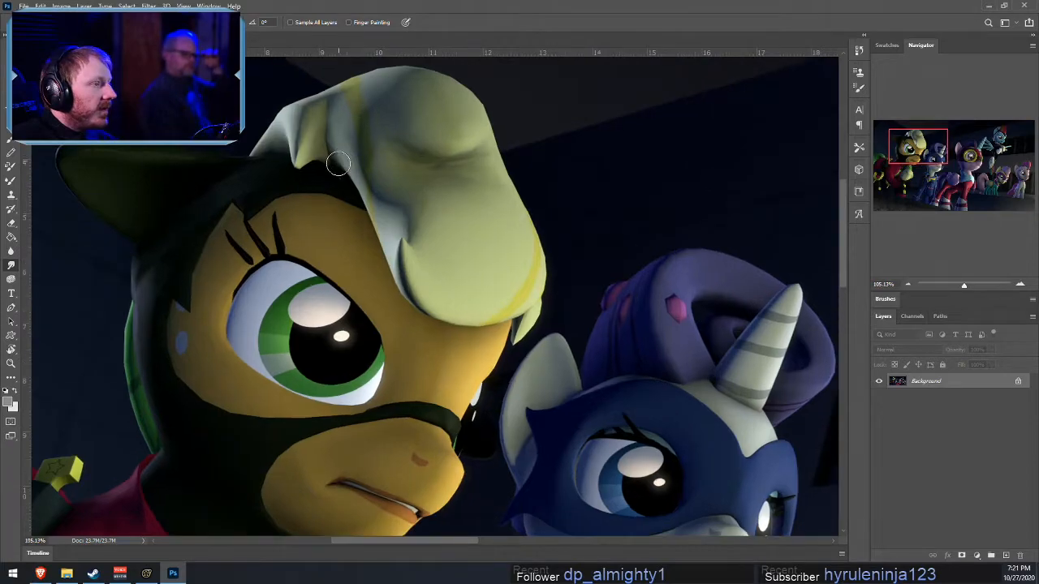
alt+scroll(338, 163, up, 3)
scroll(431, 174, up, 1)
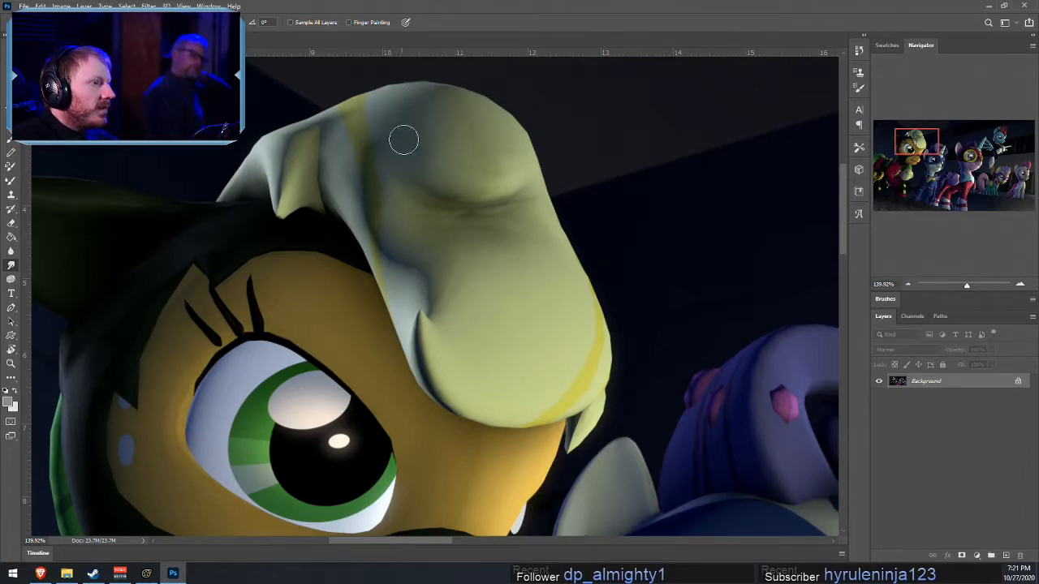
mouse_move(417, 199)
mouse_down()
mouse_move(452, 204)
mouse_move(444, 208)
mouse_move(484, 227)
mouse_move(519, 218)
mouse_move(535, 254)
mouse_up()
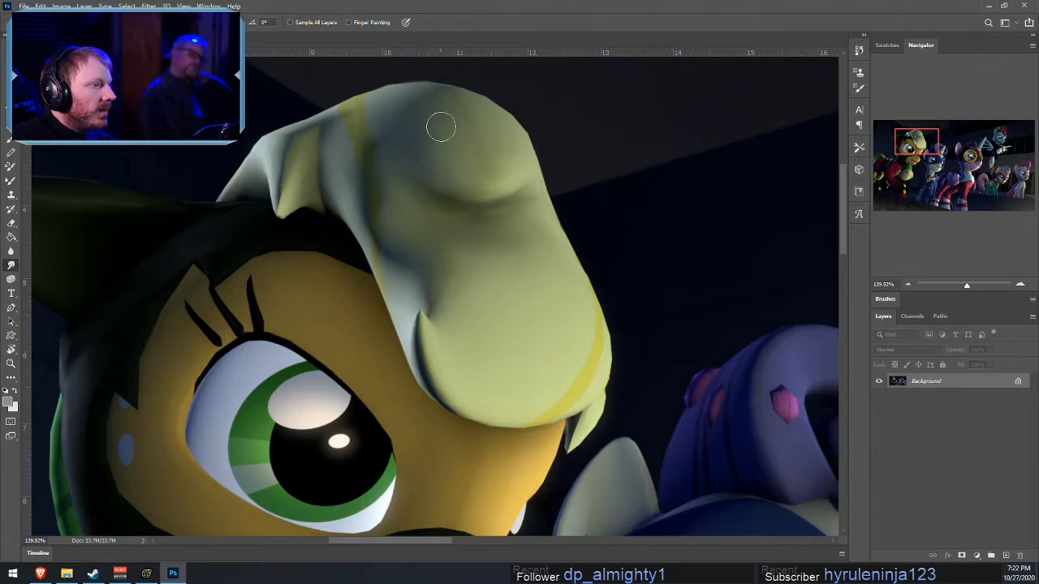
- Examine the green-hooded pony's ear, eye, mouth, collar and red suit close up for remaining render flaws
drag(880, 154, 895, 148)
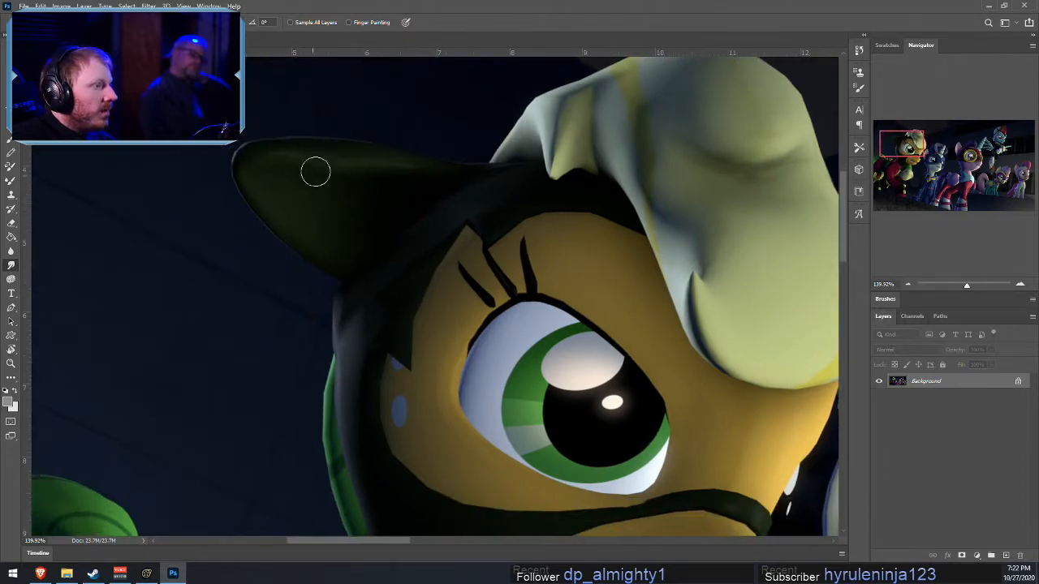
scroll(545, 307, down, 3)
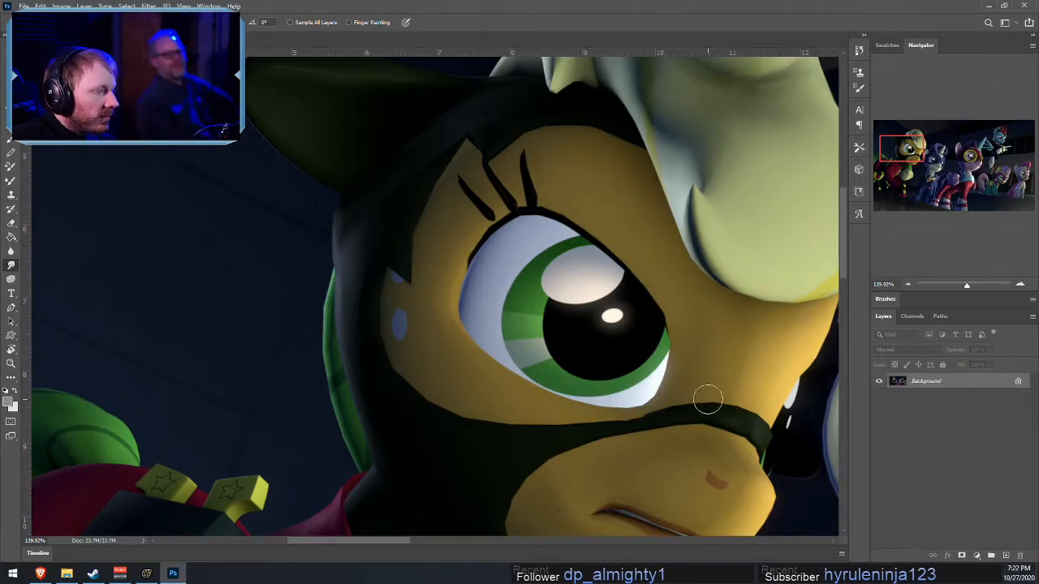
drag(886, 140, 901, 149)
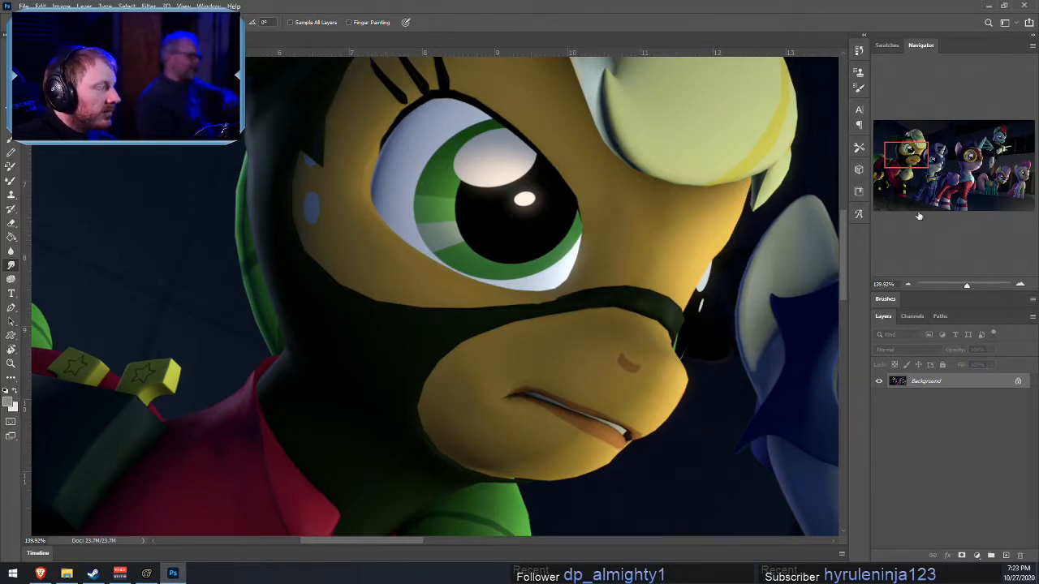
drag(889, 158, 869, 174)
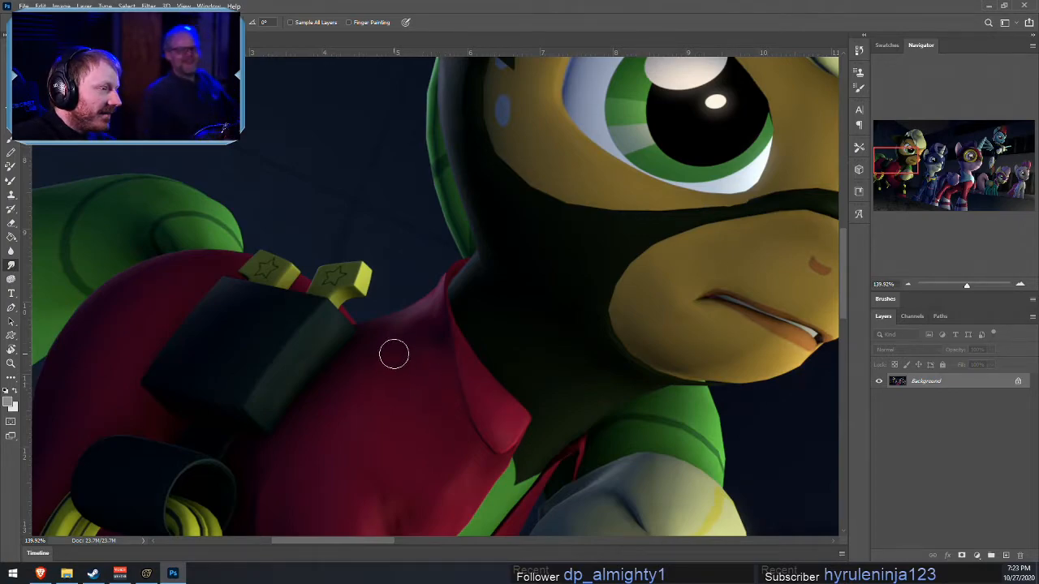
drag(884, 161, 882, 168)
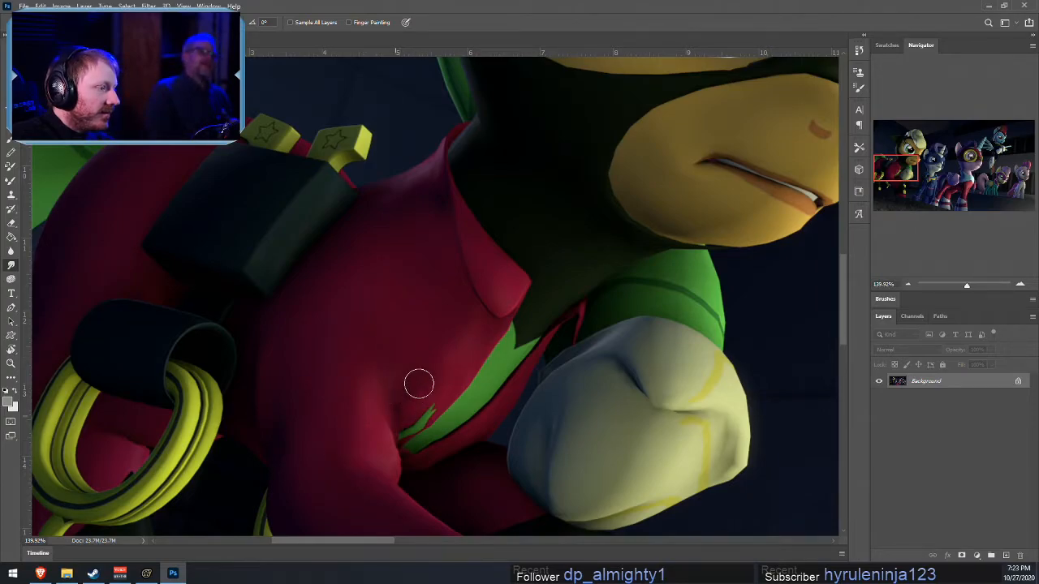
scroll(459, 361, down, 3)
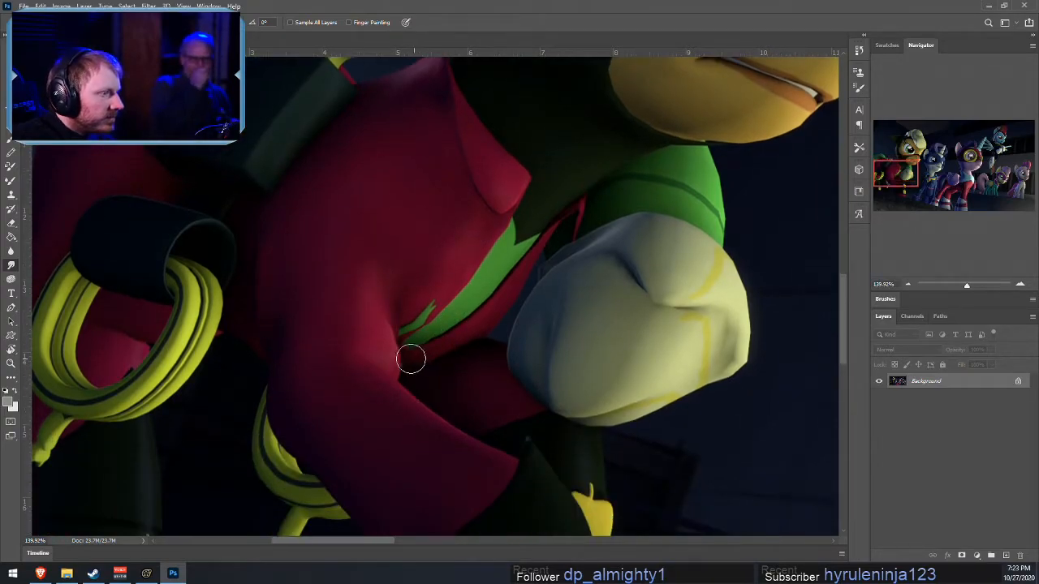
alt+scroll(412, 359, up, 3)
alt+scroll(401, 362, down, 2)
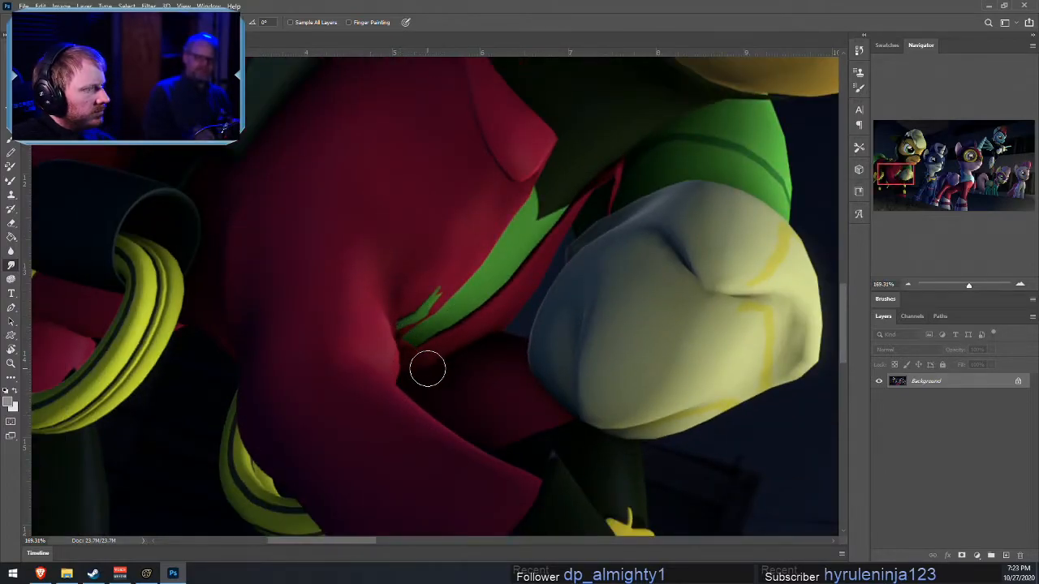
- Switch to Source Filmmaker and change the primary viewport from camera1 to the Work Camera
key(alt+Tab)
key(alt+Tab)
key(alt+Tab)
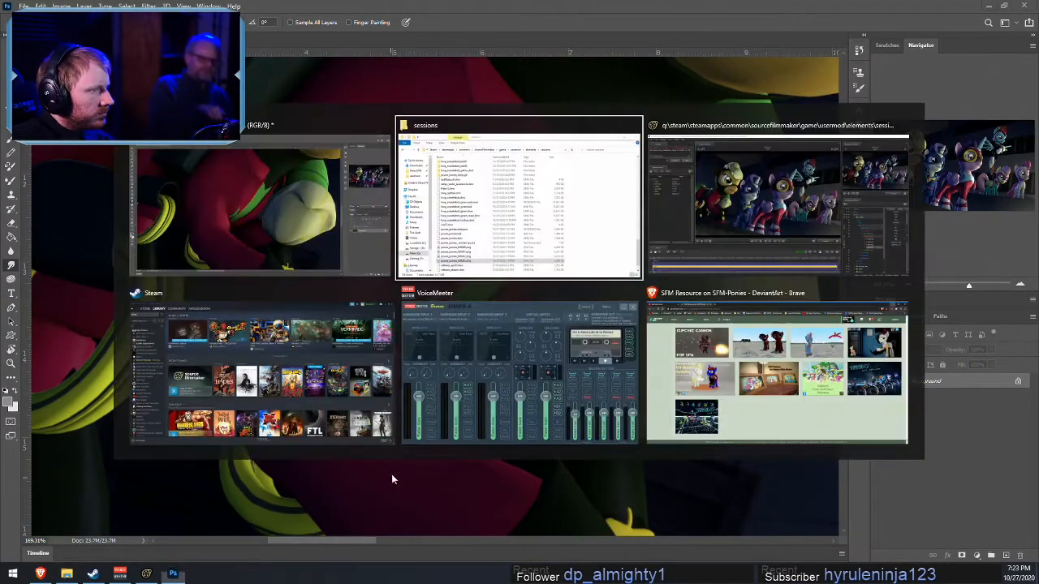
click(776, 274)
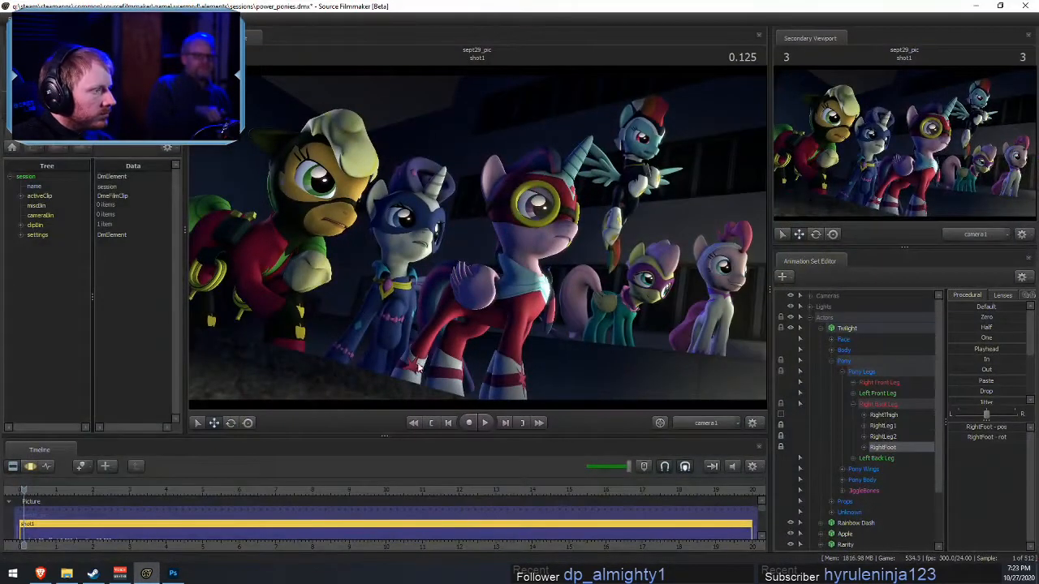
click(717, 426)
- Inspect the green-hooded pony's chest and raised foreleg up close through the work camera
drag(568, 308, 468, 316)
key(w)
key(w)
key(s)
key(w)
key(w)
ctrl+click(701, 427)
drag(474, 276, 410, 286)
key(w)
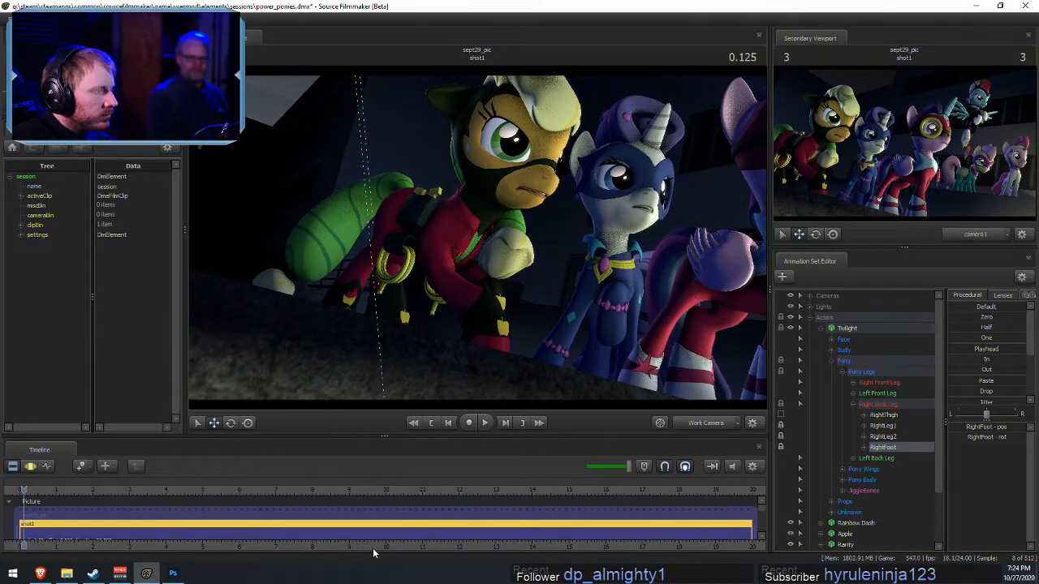
- Return to Photoshop and choose the Clone Stamp tool for the stray green sliver on the hooded pony's red suit
key(alt+Tab)
click(526, 234)
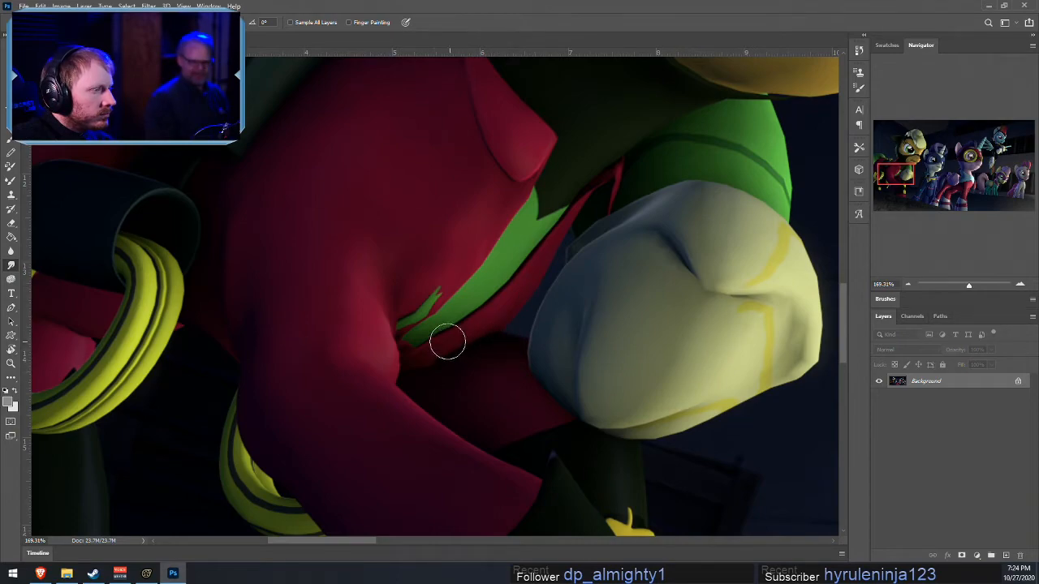
alt+scroll(447, 342, up, 5)
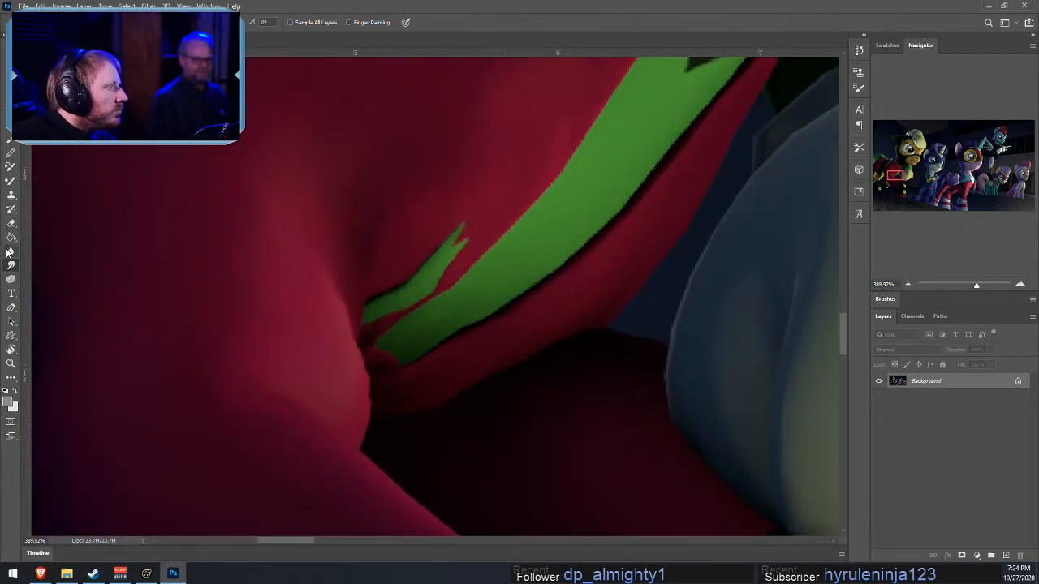
click(11, 195)
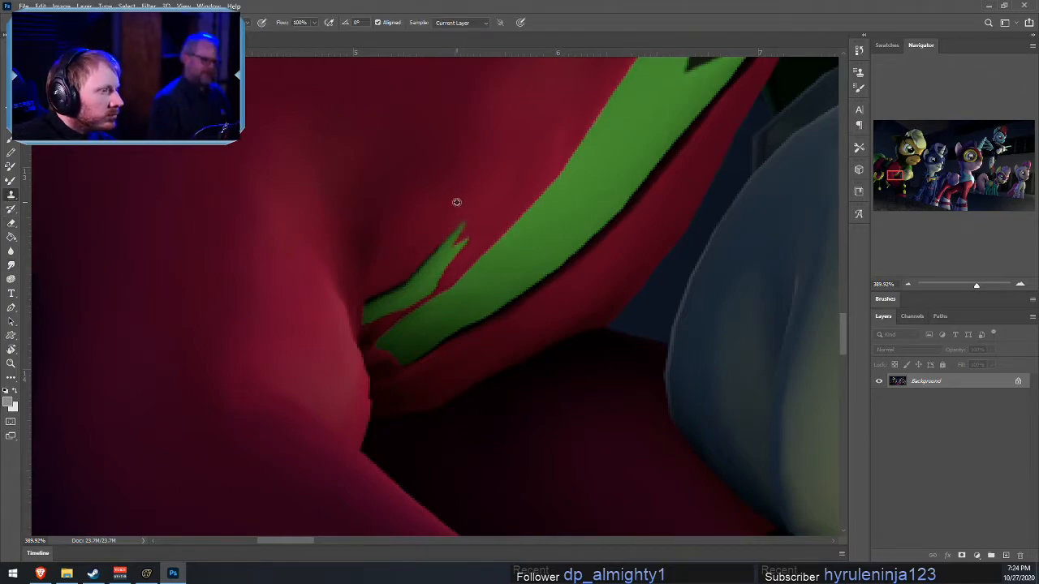
- Try to clone red fabric over the stray green sliver beside the suit's opening, then undo the strokes
drag(462, 233, 410, 267)
key(ctrl+z)
key(ctrl+z)
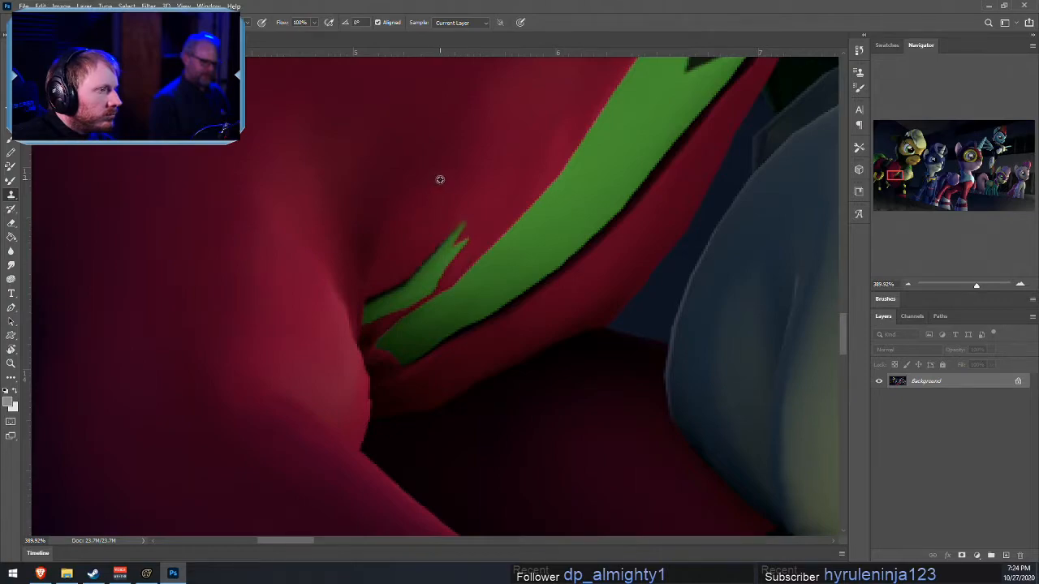
mouse_move(466, 232)
mouse_down()
mouse_move(457, 239)
mouse_move(459, 224)
mouse_move(427, 268)
mouse_move(454, 243)
mouse_move(427, 269)
mouse_move(435, 264)
mouse_move(415, 294)
mouse_move(423, 291)
mouse_move(405, 276)
mouse_move(429, 279)
mouse_move(409, 291)
mouse_up()
key(ctrl+z)
- Cover the stray green sliver on the red suit by cloning nearby red fabric sampled around it
alt+click(493, 192)
alt+click(480, 194)
alt+click(407, 241)
key(ctrl+z)
alt+click(402, 239)
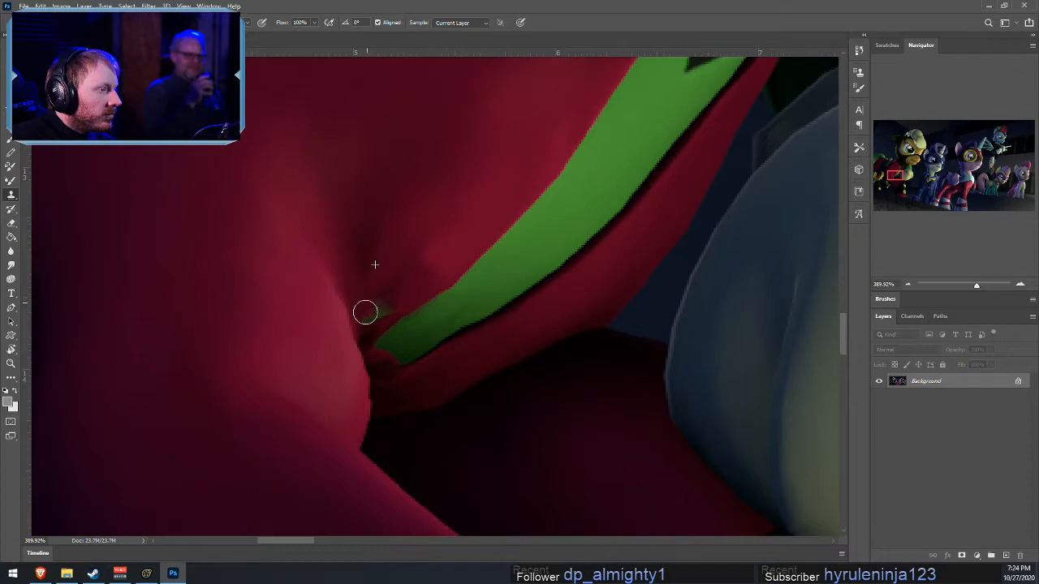
drag(373, 305, 383, 303)
key(ctrl+z)
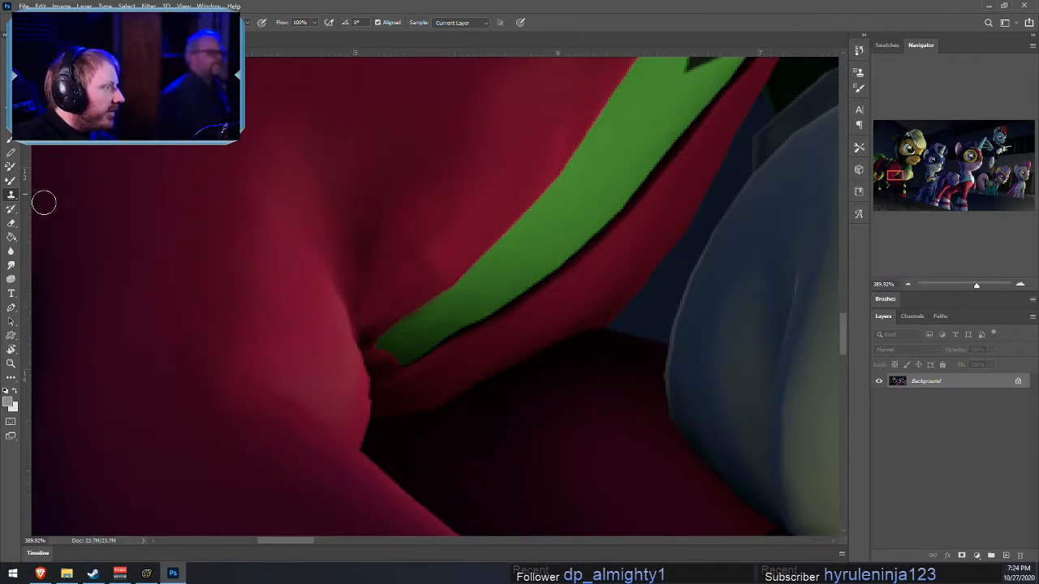
- Blend the cloned patch and the shading around the bent foreleg of the red suit with the Smudge tool
click(10, 264)
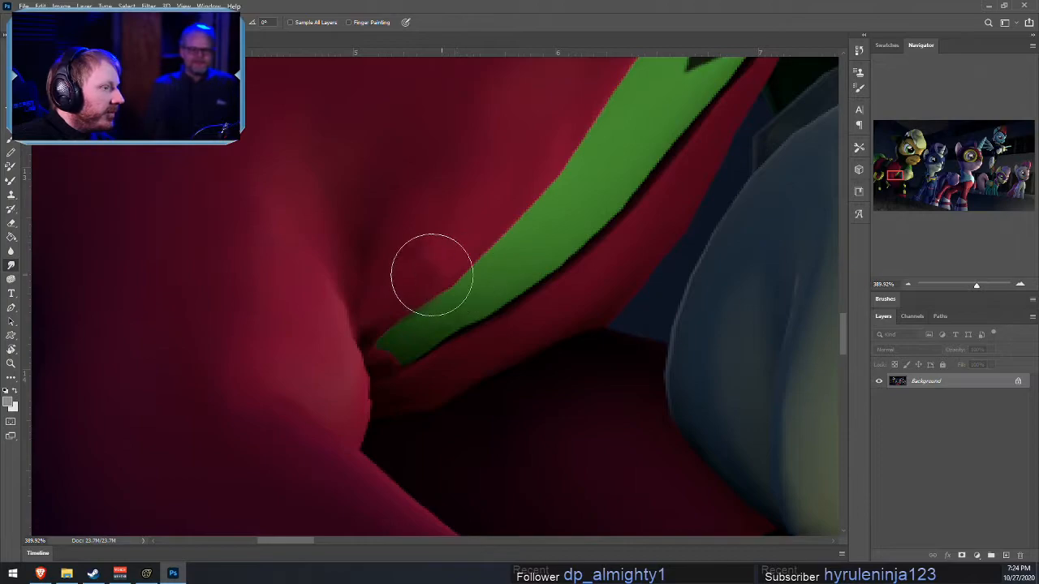
key(bracketleft)
key(bracketleft)
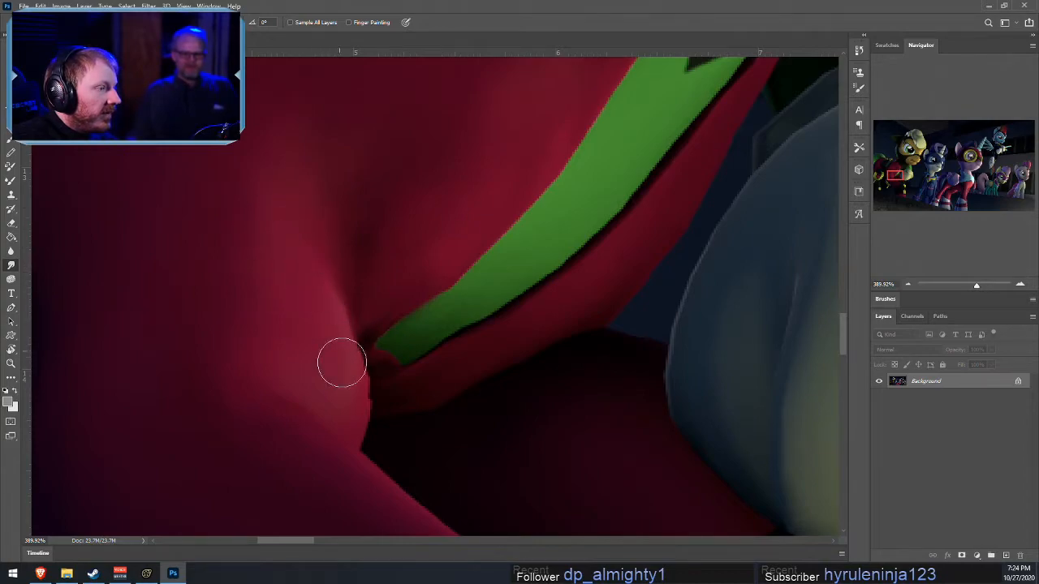
alt+scroll(306, 341, down, 2)
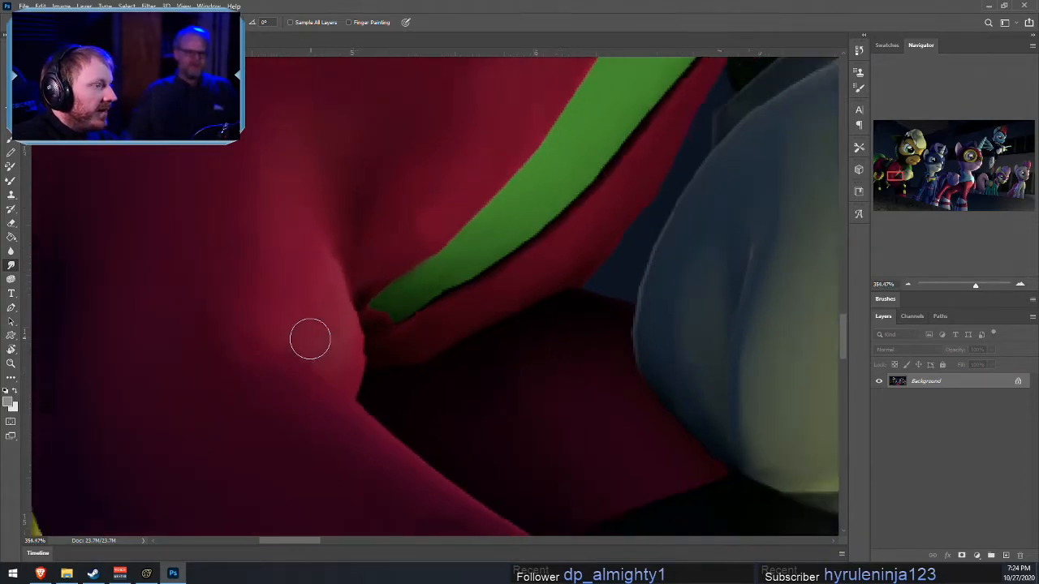
alt+scroll(312, 317, down, 5)
alt+scroll(280, 334, up, 4)
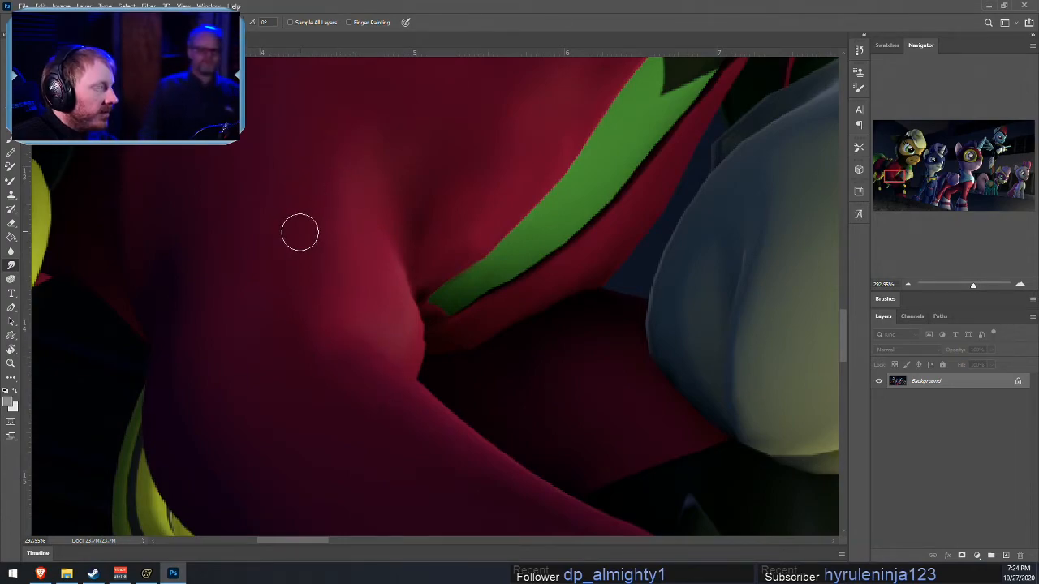
key(bracketright)
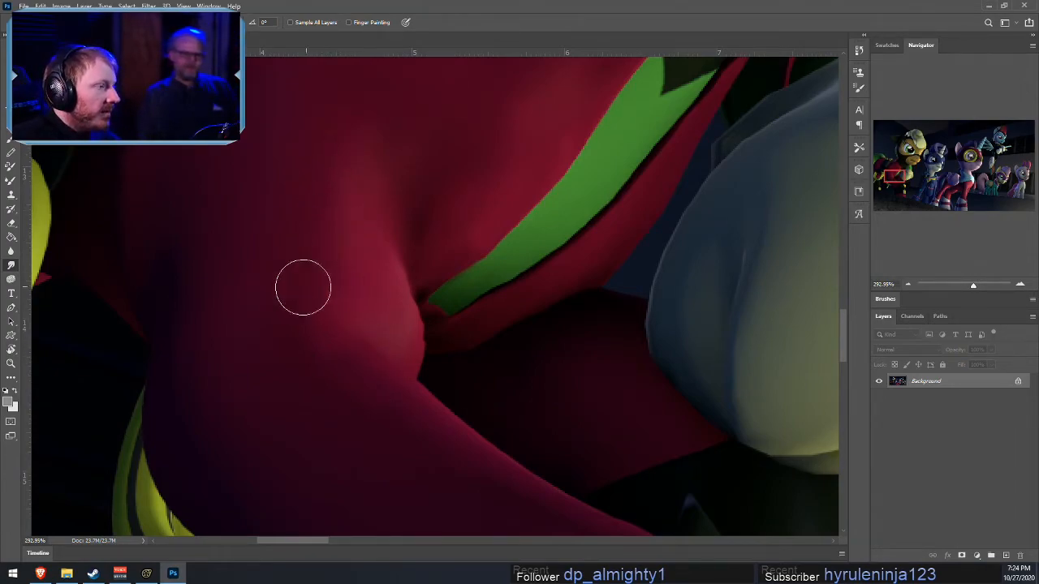
- Examine the retouched red suit, the belt pouch and the green tail of the hooded pony for flaws
alt+scroll(382, 359, down, 10)
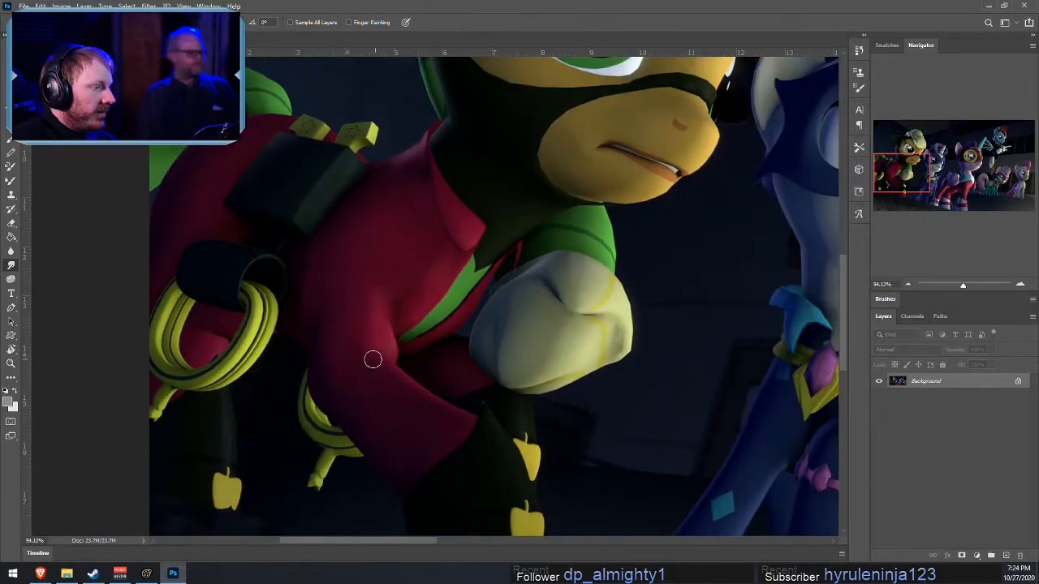
alt+scroll(200, 210, up, 6)
alt+scroll(248, 248, down, 5)
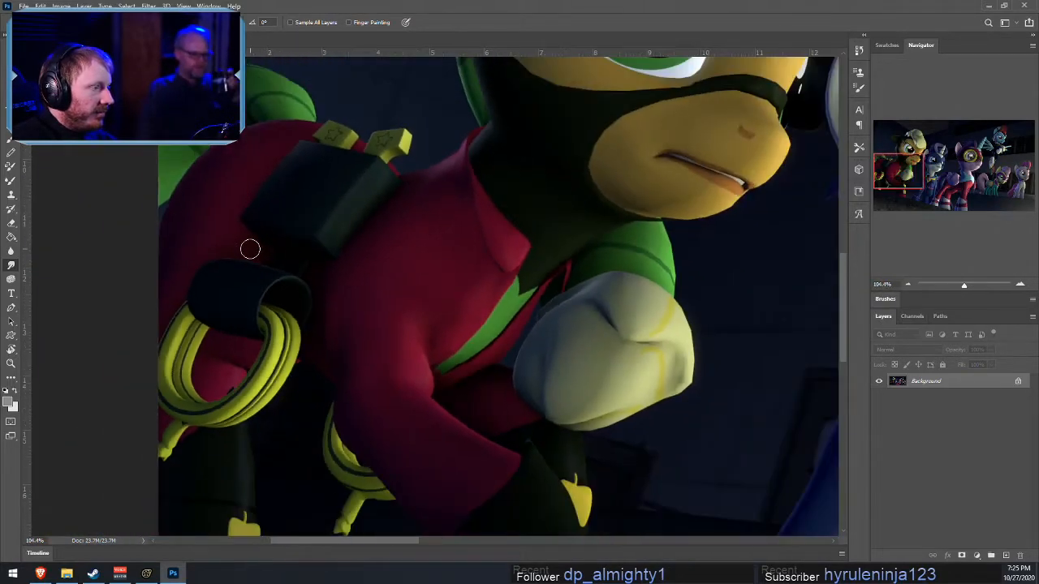
alt+scroll(283, 168, up, 2)
alt+scroll(503, 176, up, 2)
alt+scroll(514, 186, down, 4)
alt+scroll(374, 106, up, 5)
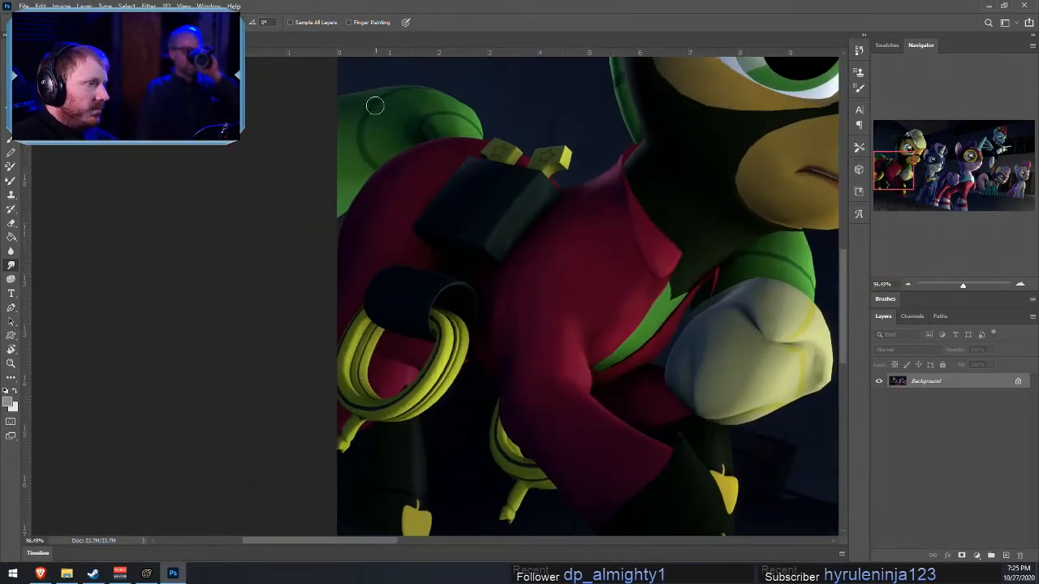
alt+scroll(397, 110, up, 1)
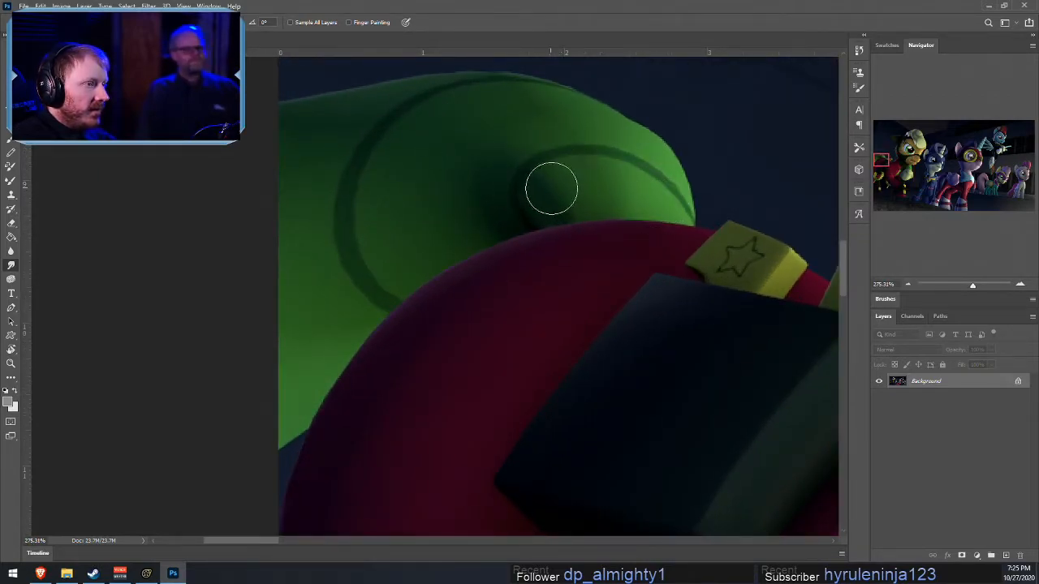
alt+scroll(706, 284, down, 5)
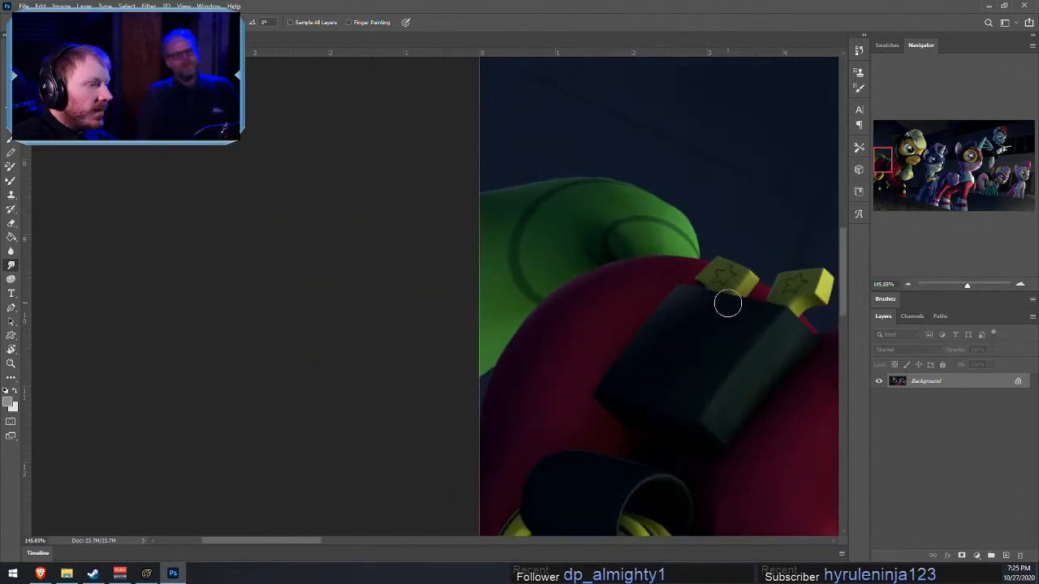
alt+scroll(698, 280, up, 8)
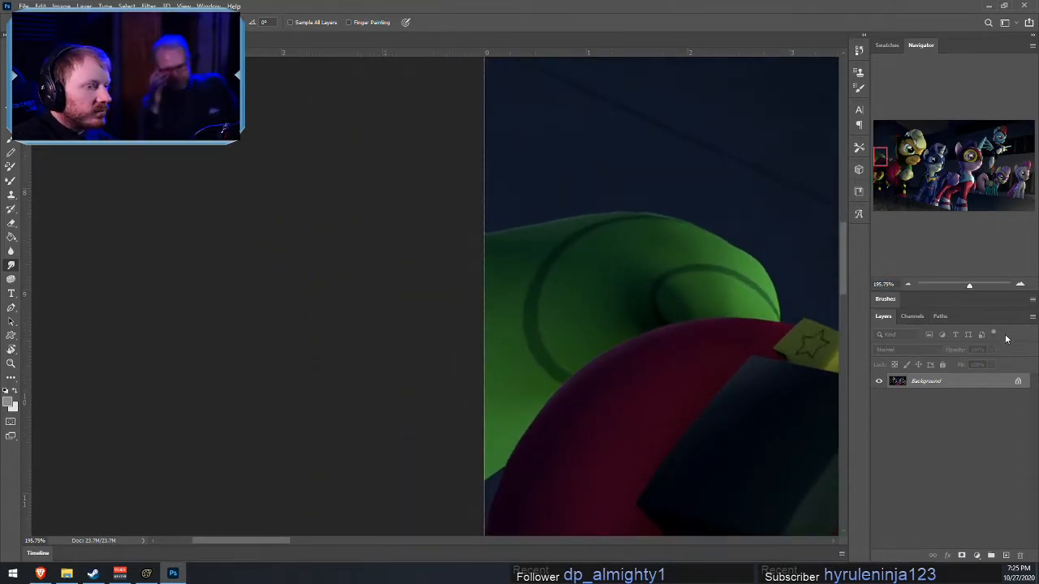
- Examine the overall frame and the blue-masked white unicorn's face, collar and mane for areas needing retouching
alt+scroll(788, 280, down, 12)
alt+scroll(789, 279, down, 3)
alt+scroll(193, 283, up, 8)
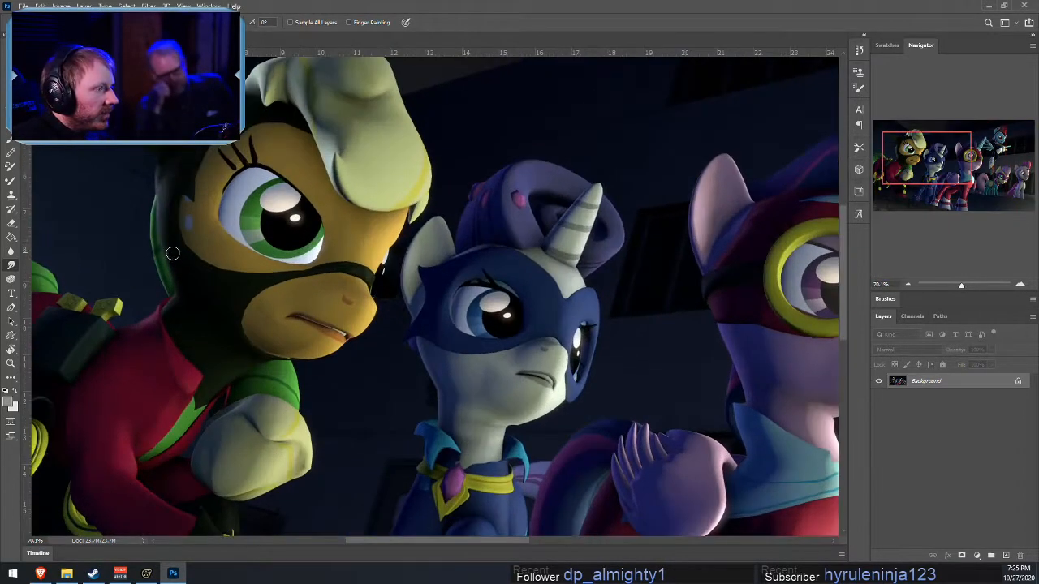
alt+scroll(220, 328, up, 2)
scroll(327, 366, down, 5)
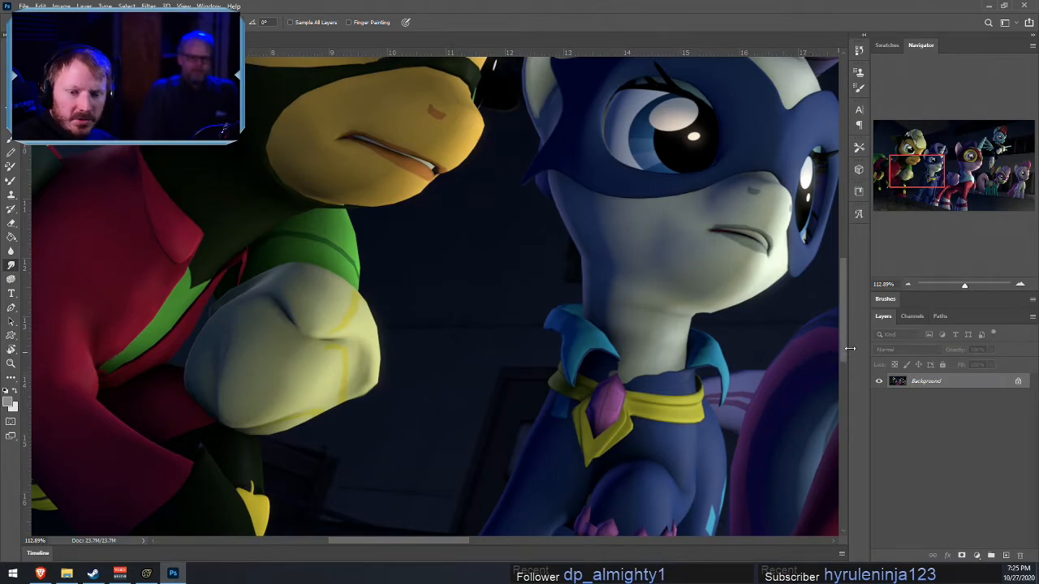
alt+scroll(602, 342, down, 1)
alt+scroll(602, 342, down, 3)
alt+scroll(724, 182, up, 5)
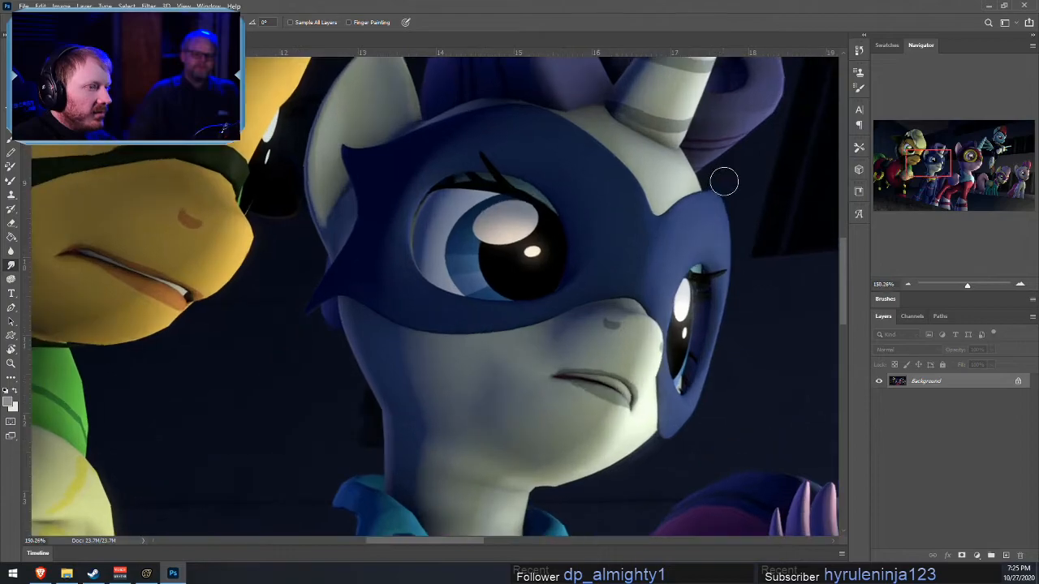
- Smooth the shading on the blue-masked white unicorn's face and neck with the Smudge tool
scroll(690, 276, up, 3)
key(])
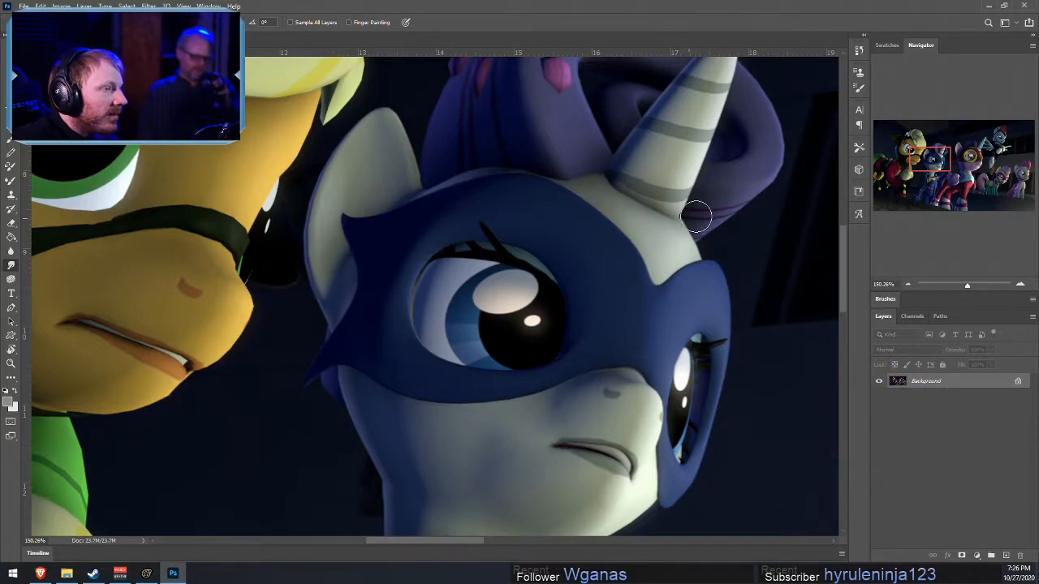
scroll(690, 270, up, 2)
scroll(690, 271, up, 2)
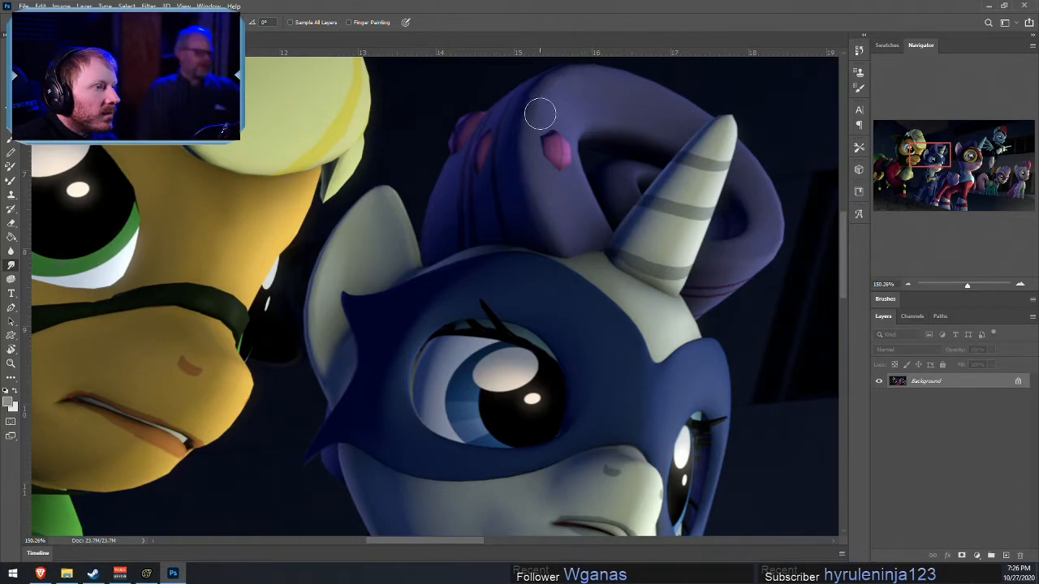
scroll(690, 365, down, 5)
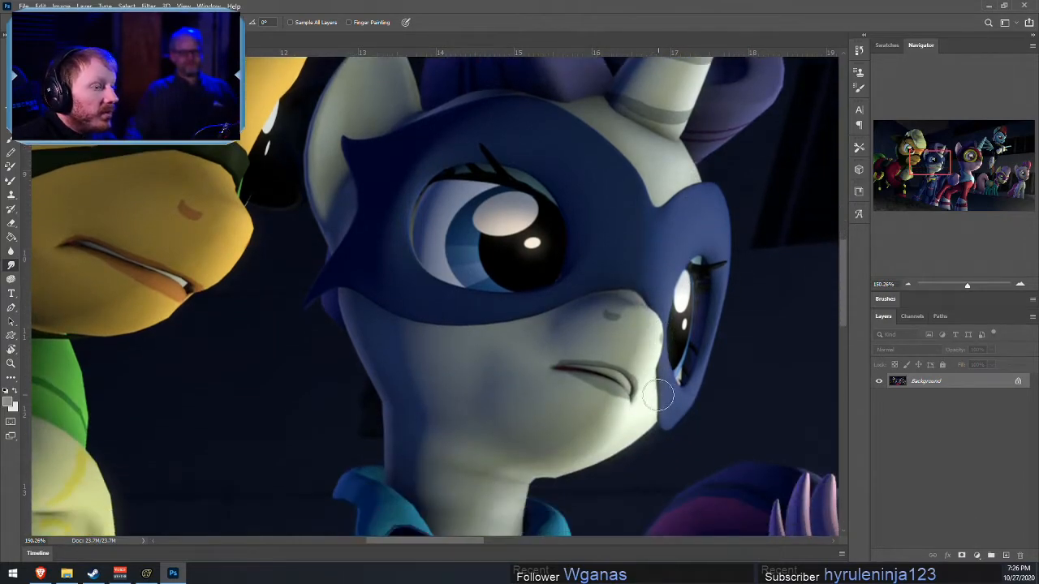
scroll(433, 365, up, 1)
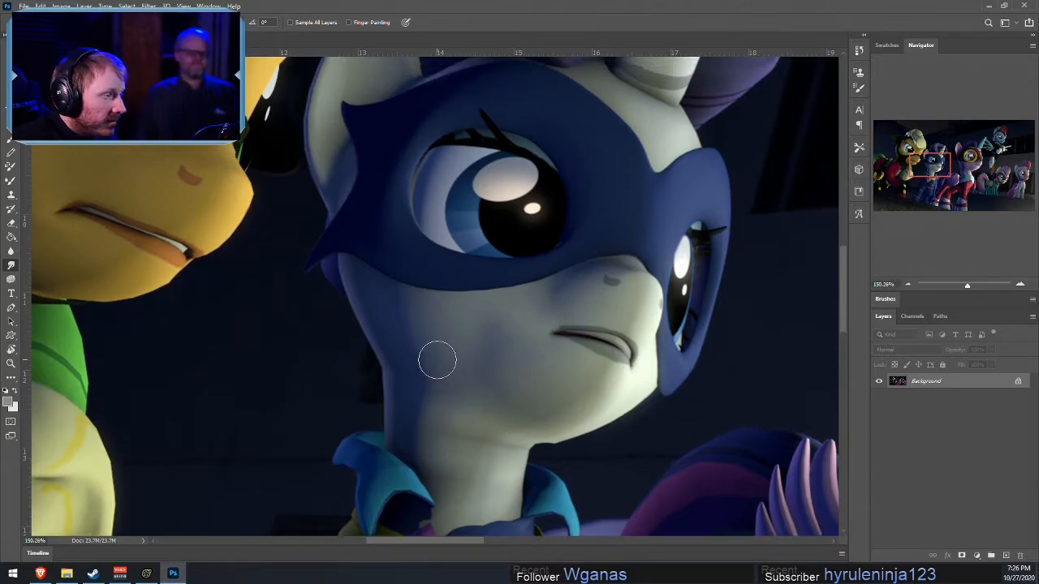
scroll(430, 351, down, 2)
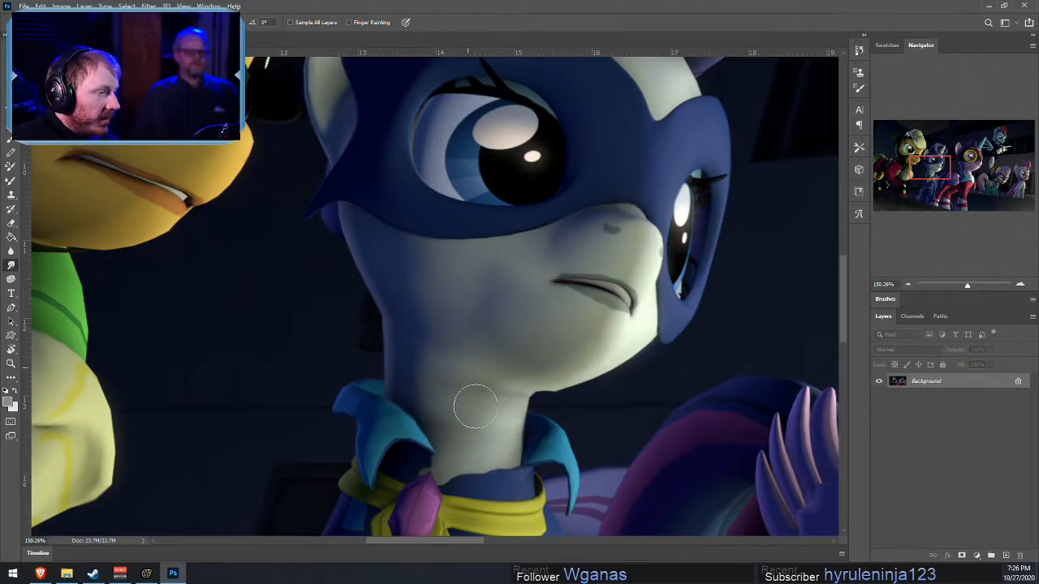
drag(460, 444, 464, 423)
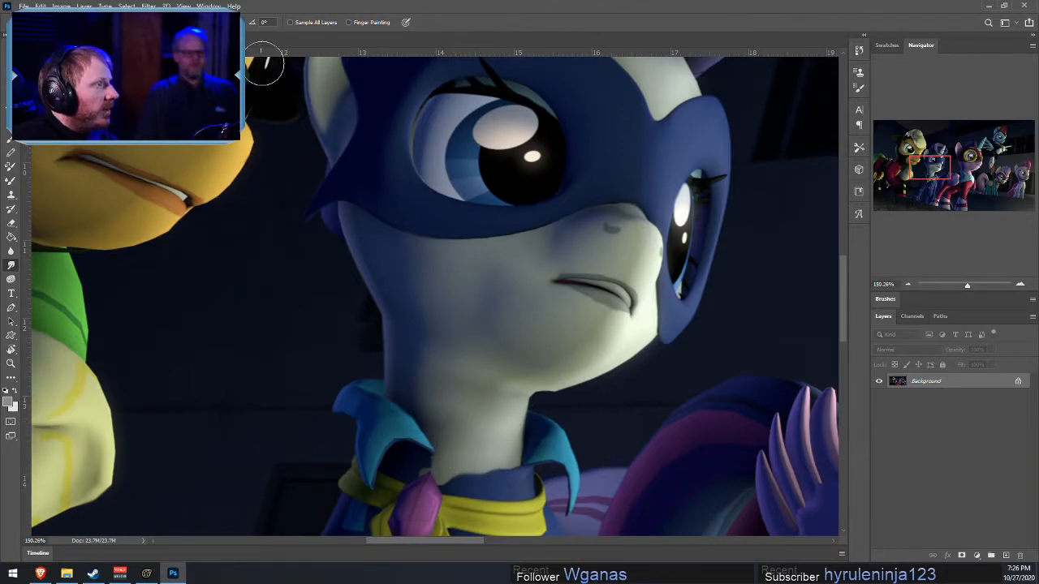
- Smudge the uneven edge where the blue suit's neckline meets the white neck, above the yellow collar band
scroll(455, 439, down, 3)
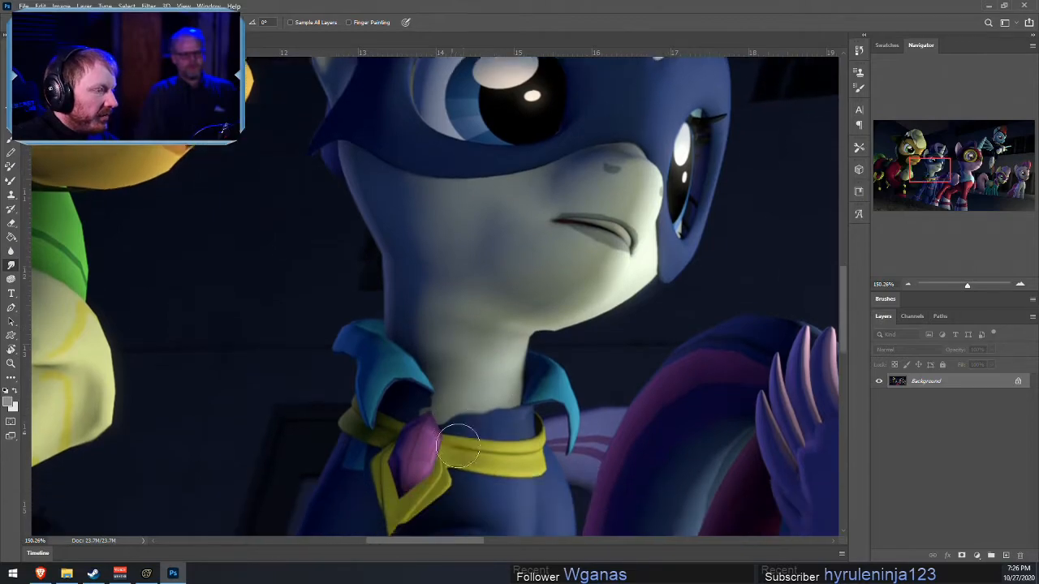
alt+scroll(336, 403, up, 3)
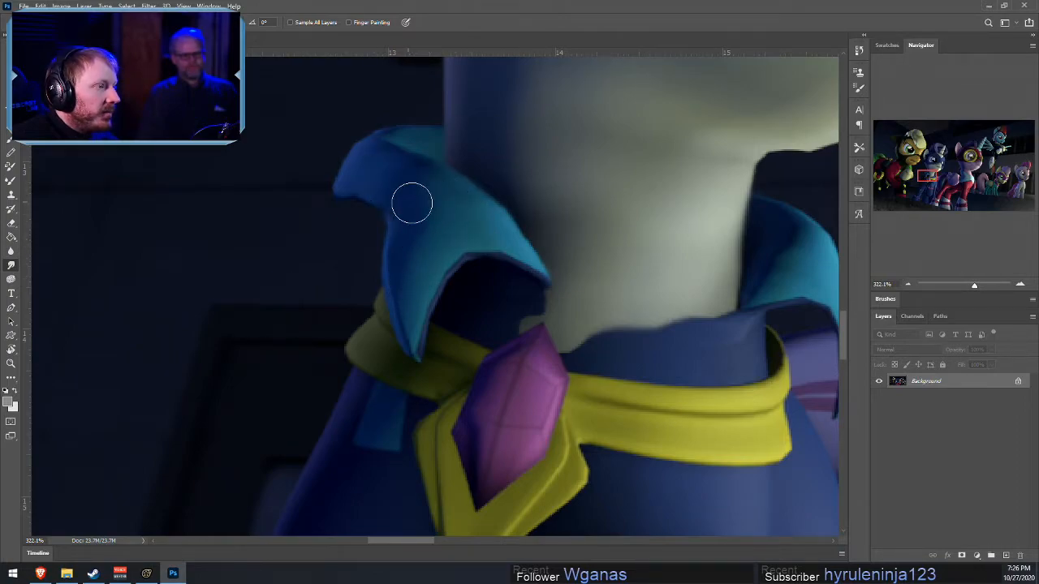
drag(929, 179, 934, 180)
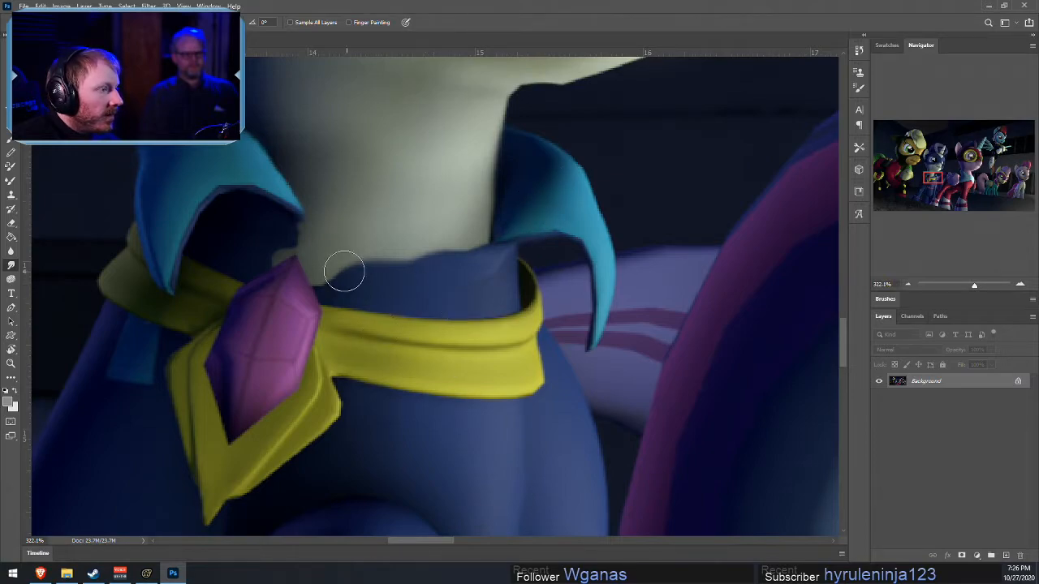
drag(354, 266, 443, 266)
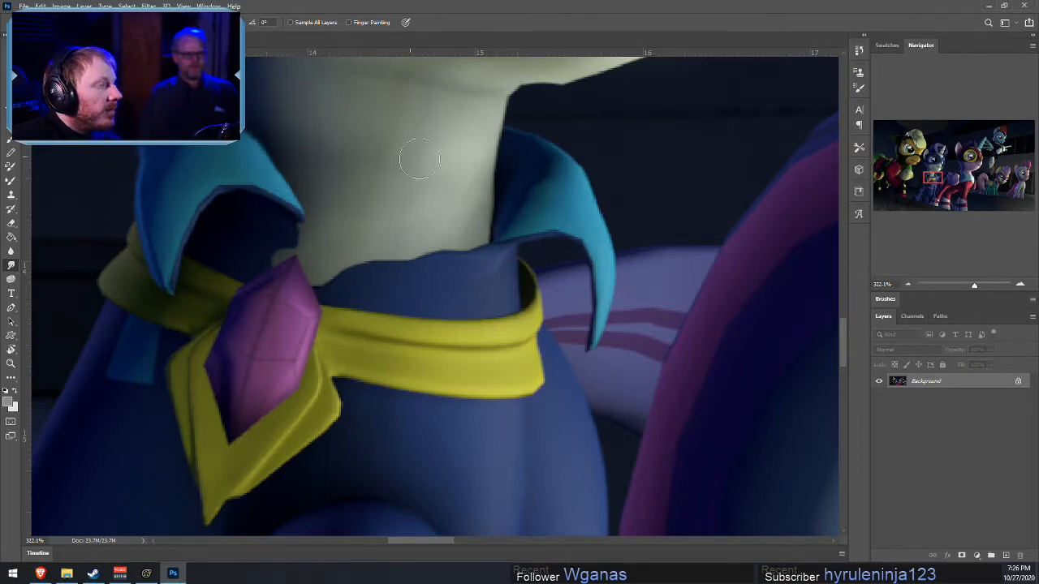
- Blend the shading on the white unicorn's neck below the chin with a larger Smudge brush
scroll(409, 157, up, 3)
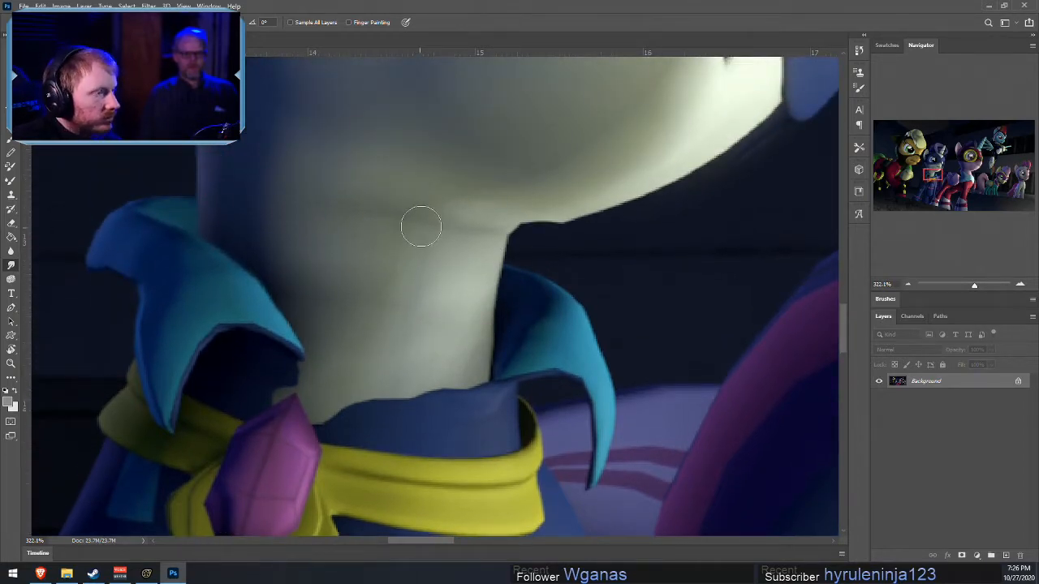
key(bracketright)
key(bracketright)
key(bracketright)
key(bracketright)
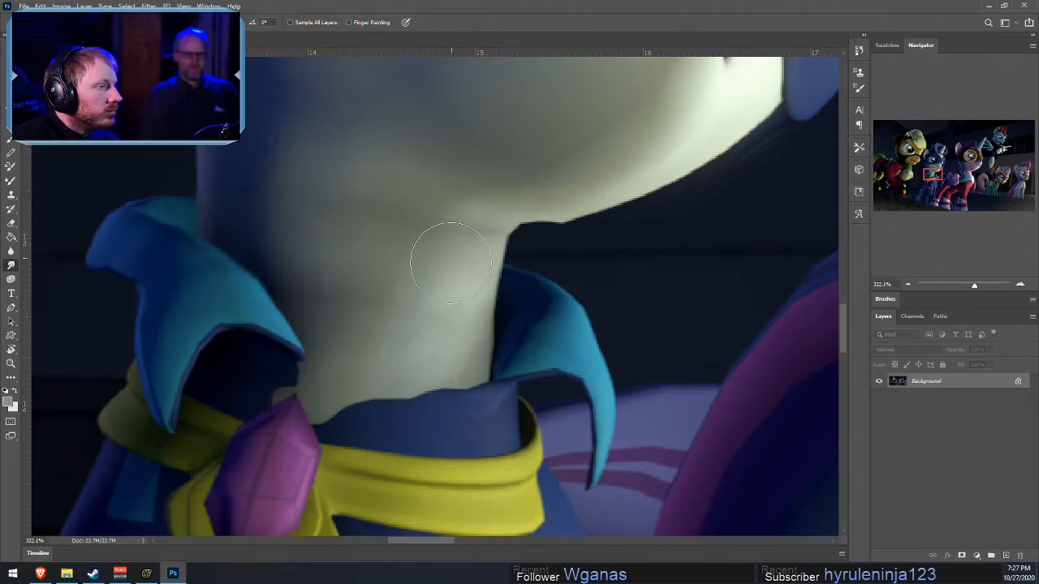
key(bracketleft)
key(bracketleft)
key(bracketleft)
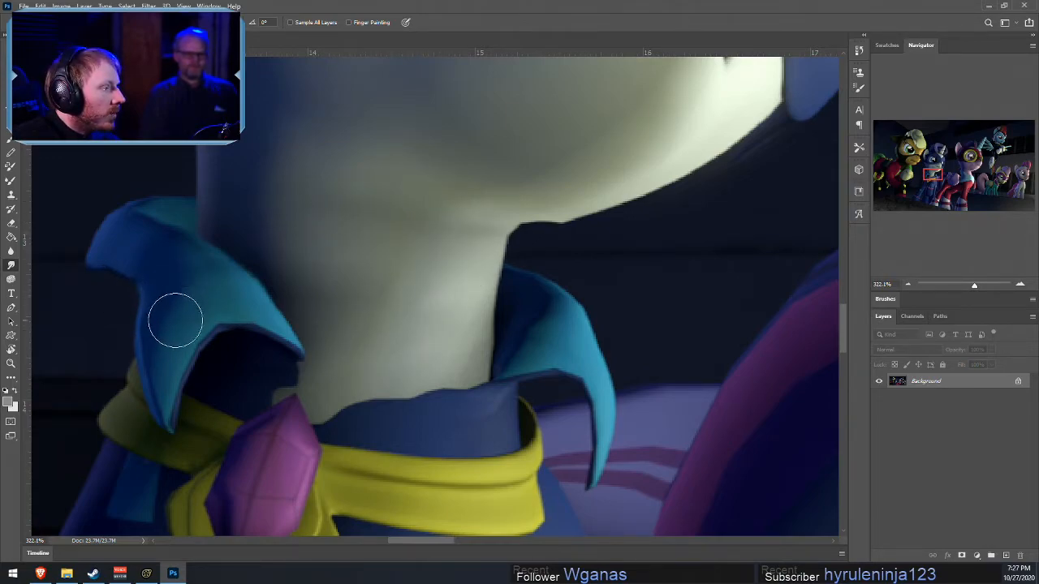
key(bracketleft)
key(bracketleft)
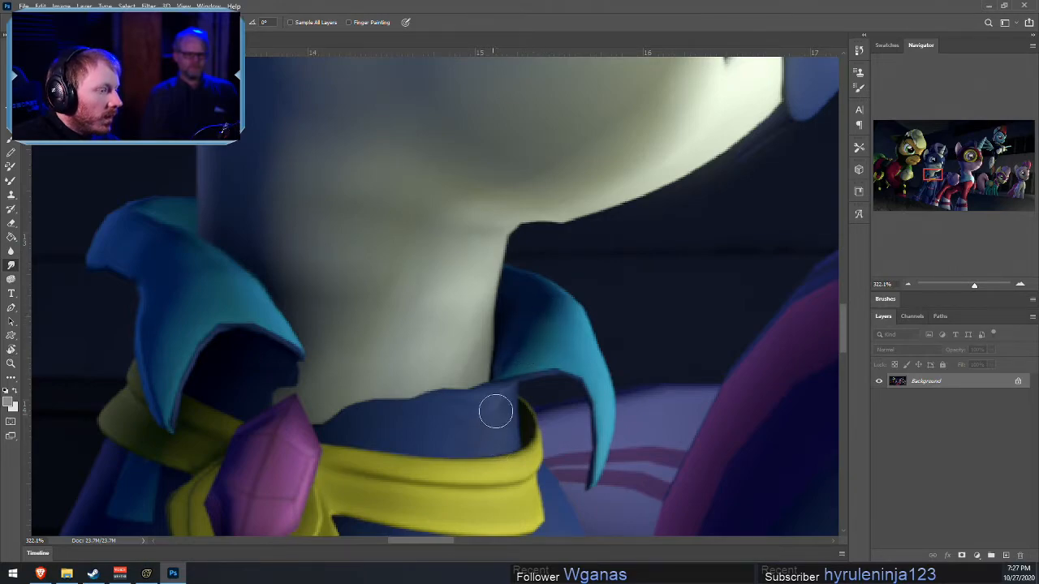
- Examine the blue suit's chest, raised foreleg and pink gem bracelets for flaws
scroll(446, 442, down, 5)
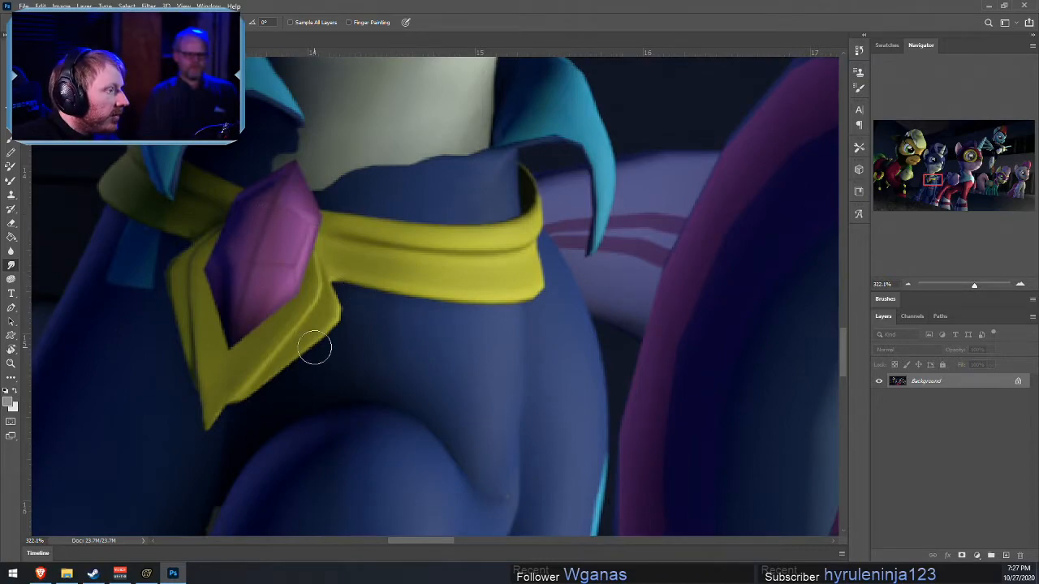
scroll(336, 389, down, 3)
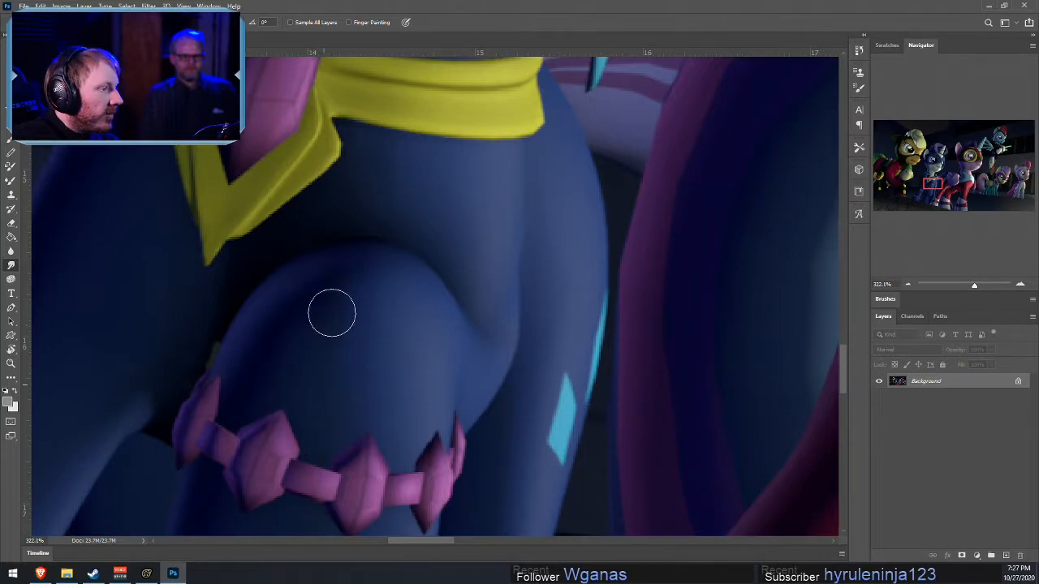
alt+scroll(518, 406, down, 10)
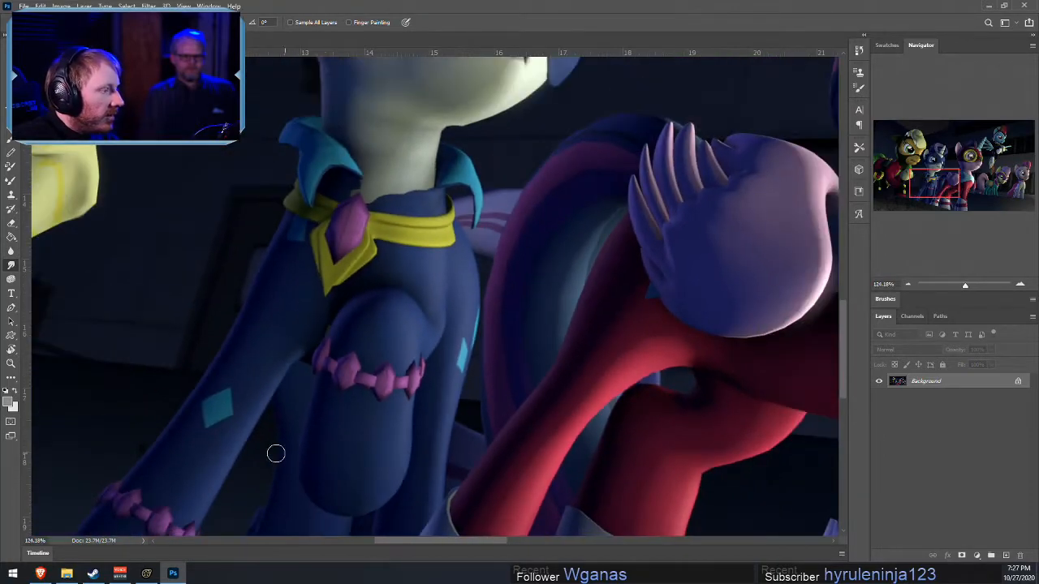
scroll(201, 474, down, 2)
alt+scroll(135, 417, up, 10)
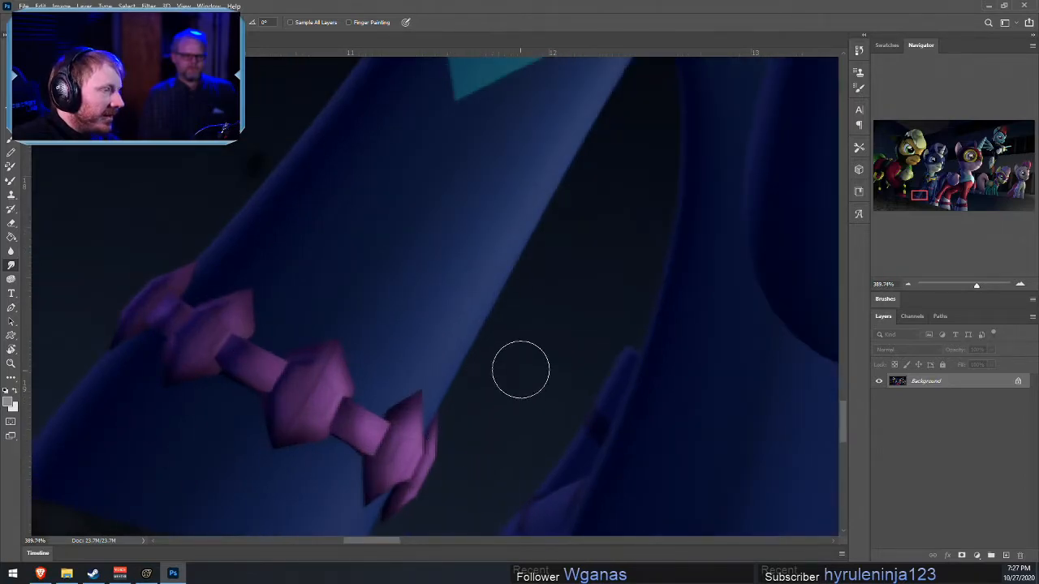
alt+scroll(527, 364, down, 5)
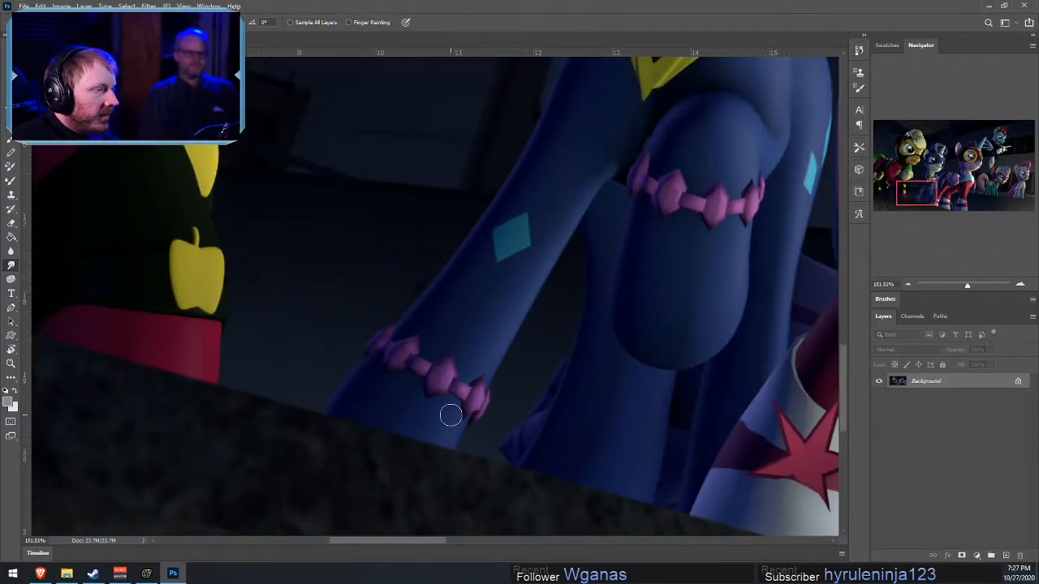
alt+scroll(398, 381, up, 4)
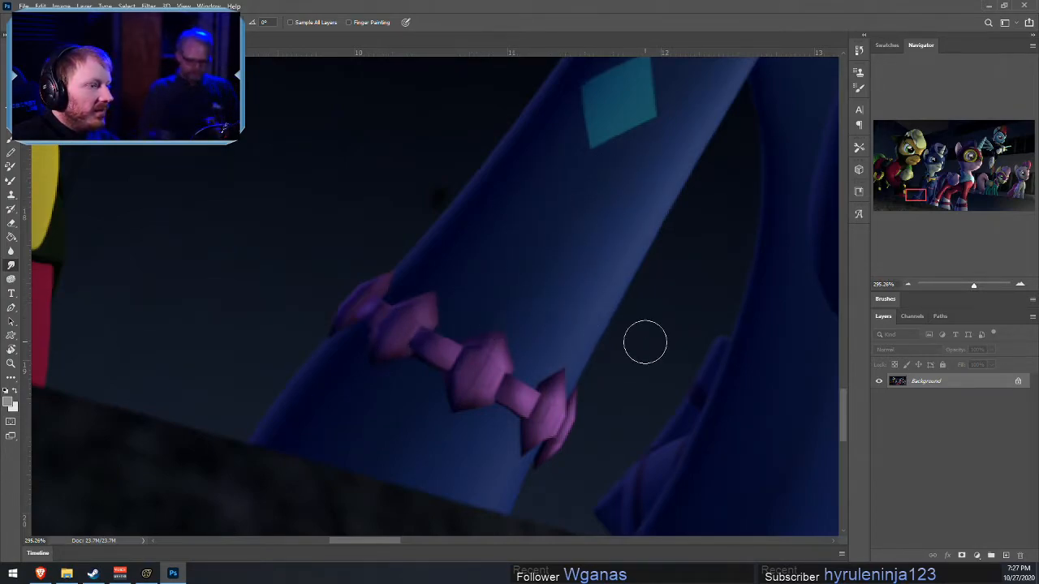
alt+scroll(696, 400, down, 8)
alt+scroll(696, 401, down, 3)
- Soften the shading on the red suit's legs and underside with an enlarged Smudge brush
alt+scroll(413, 479, up, 6)
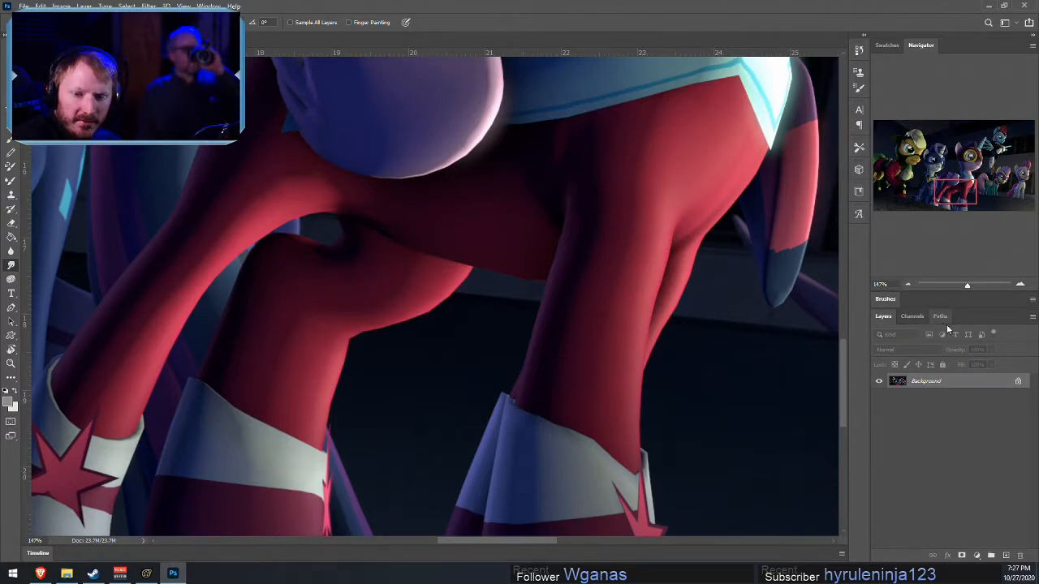
scroll(878, 302, up, 1)
key(bracketright)
key(bracketright)
key(bracketright)
key(bracketright)
key(bracketright)
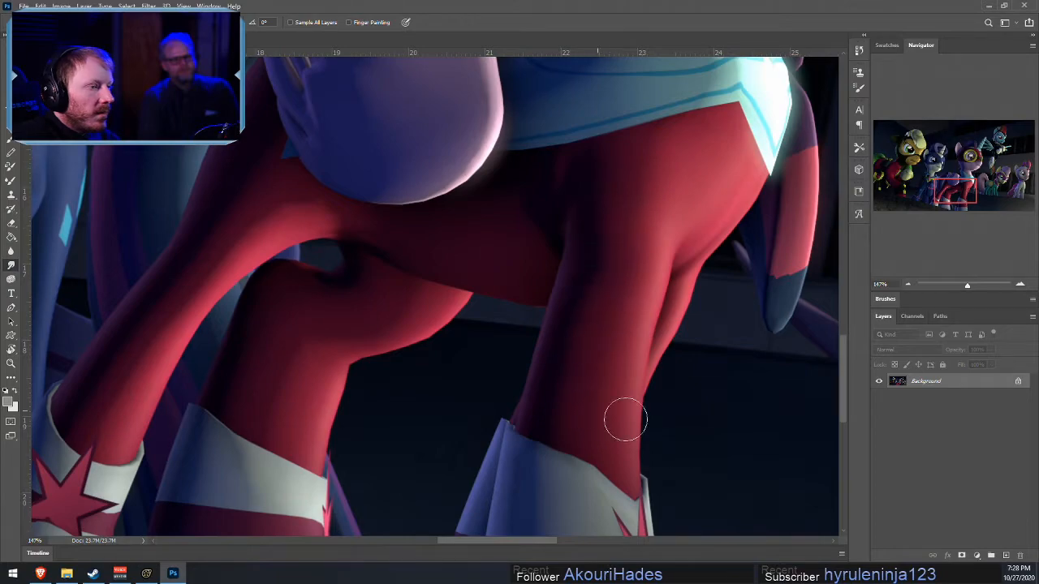
scroll(712, 186, up, 2)
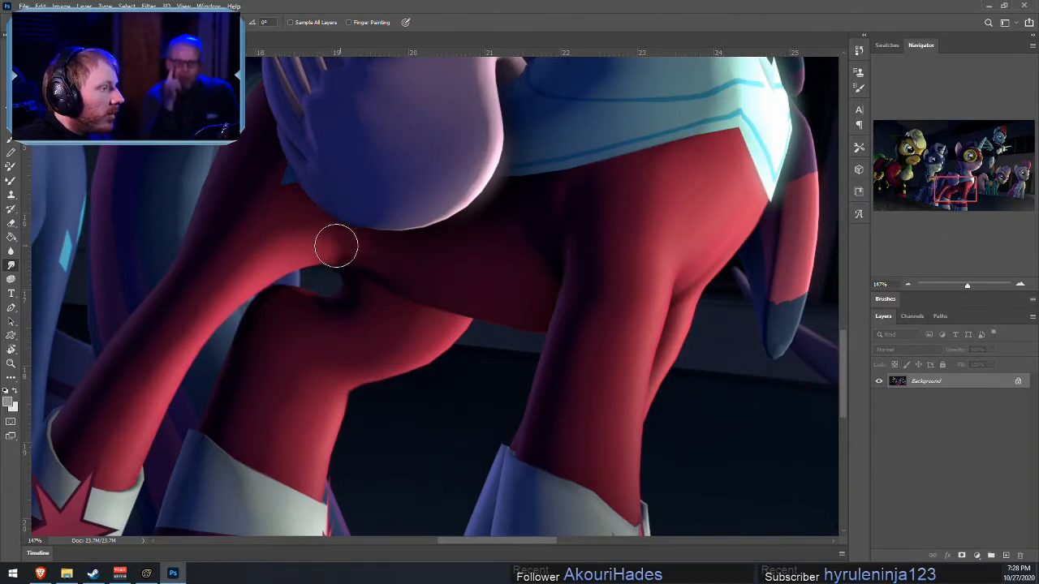
- Examine the red-suited unicorn's wing, teal scarf, muzzle and goggled eye for areas needing retouching
alt+scroll(452, 378, down, 3)
alt+scroll(382, 167, up, 5)
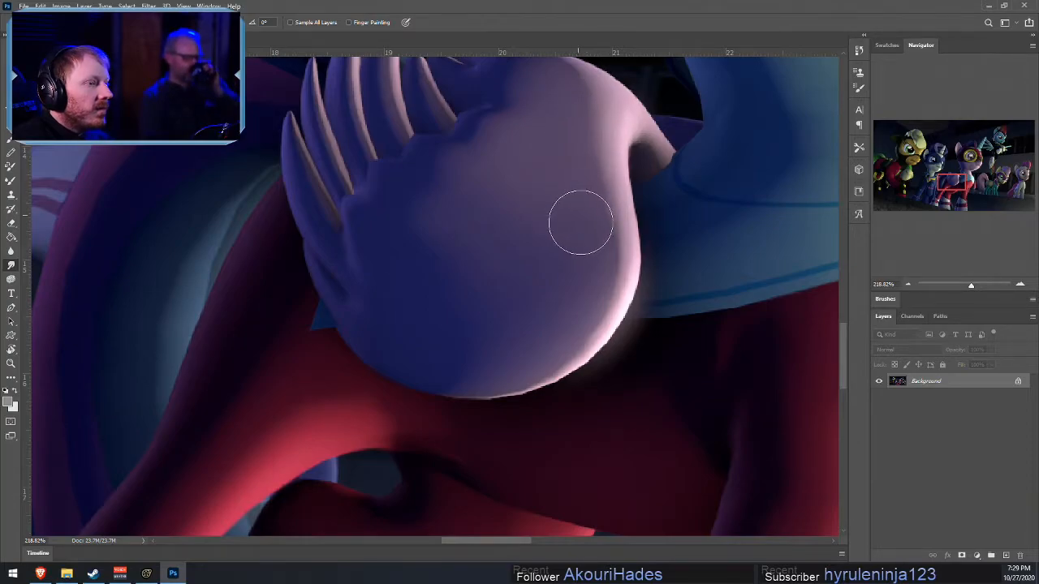
alt+scroll(637, 215, down, 3)
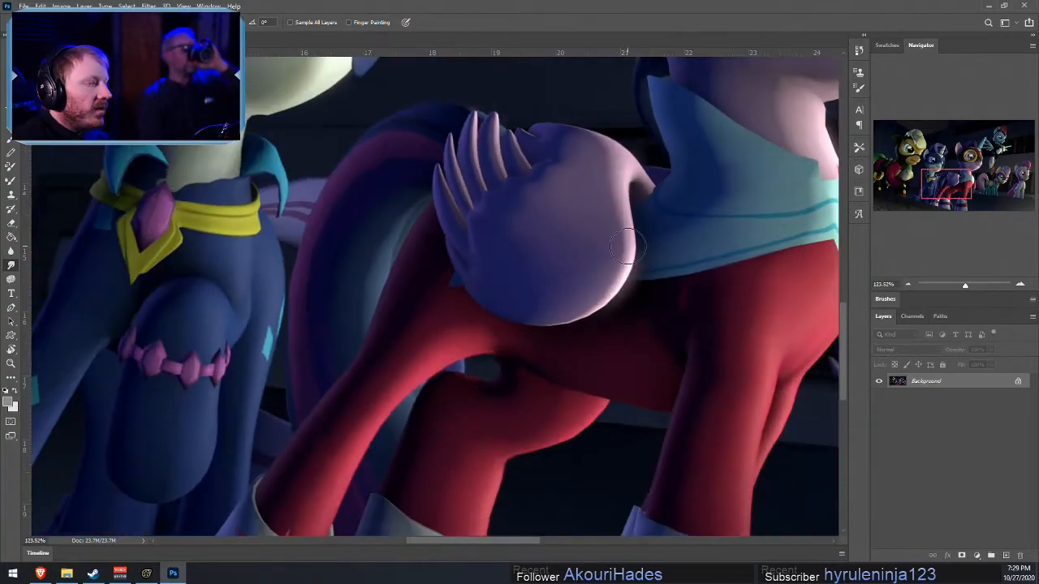
alt+scroll(627, 249, down, 2)
alt+scroll(544, 250, up, 5)
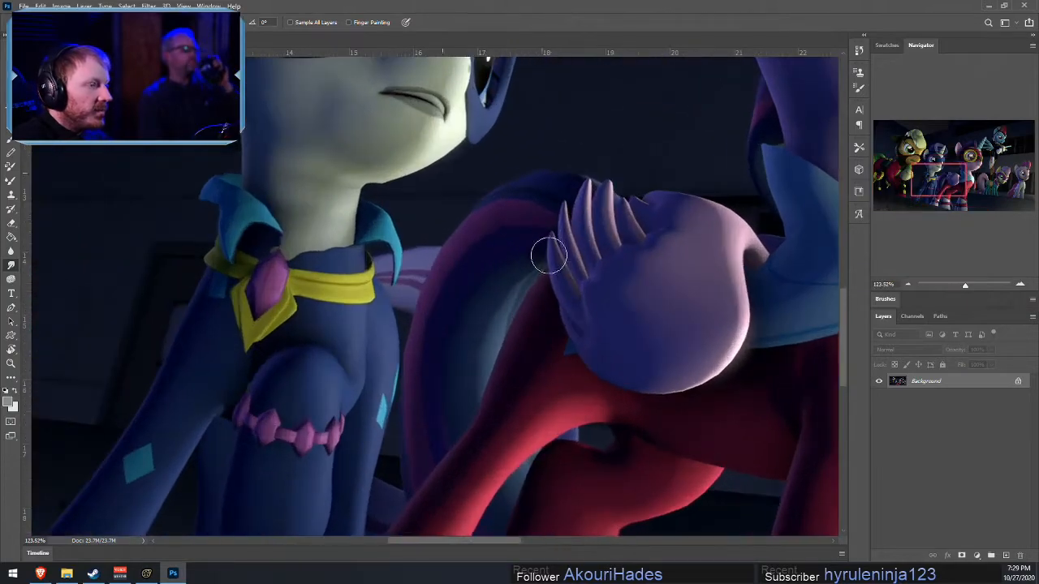
alt+scroll(572, 356, up, 1)
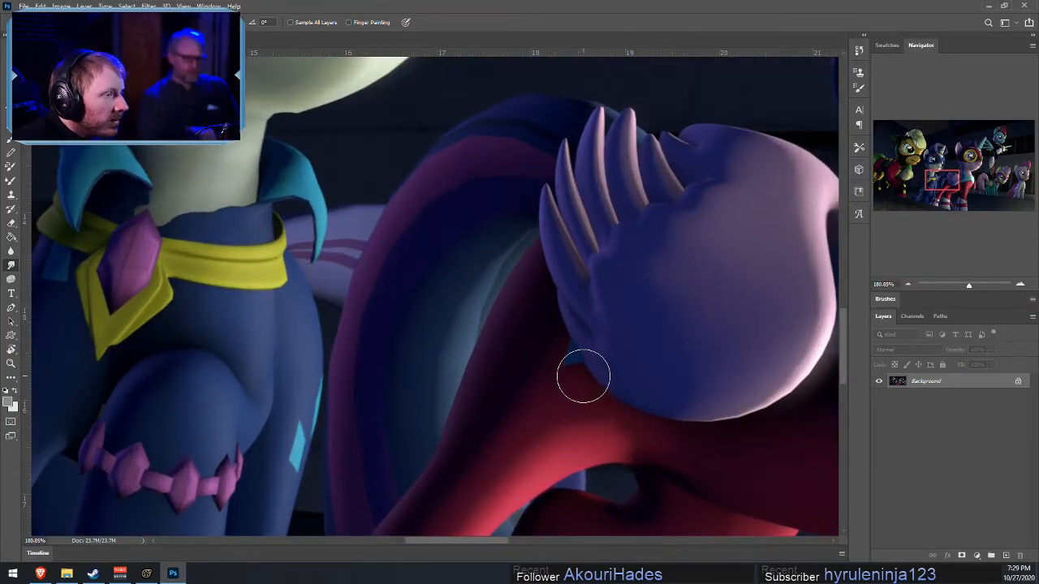
alt+scroll(581, 380, down, 5)
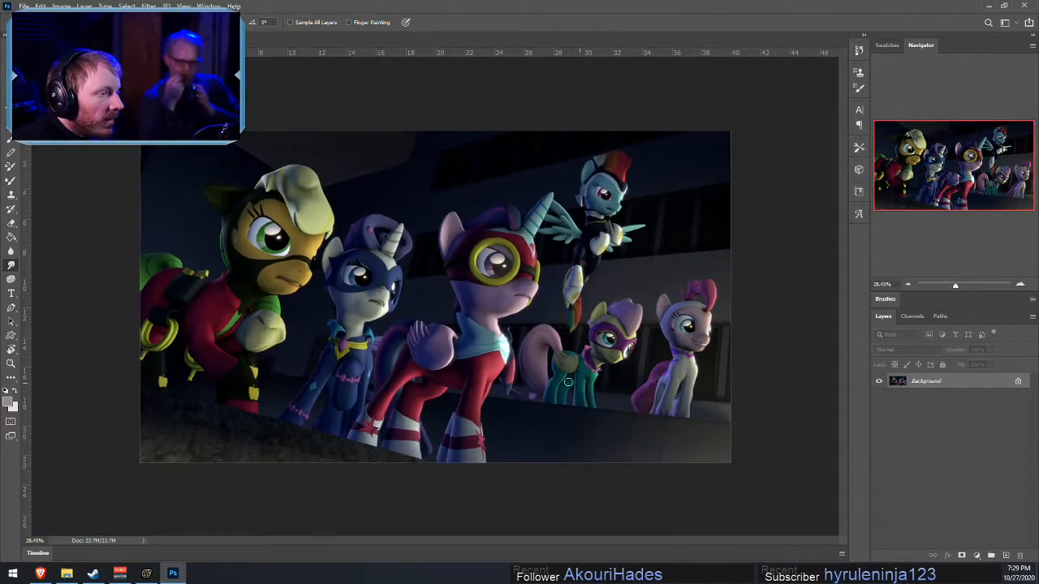
alt+scroll(579, 383, up, 4)
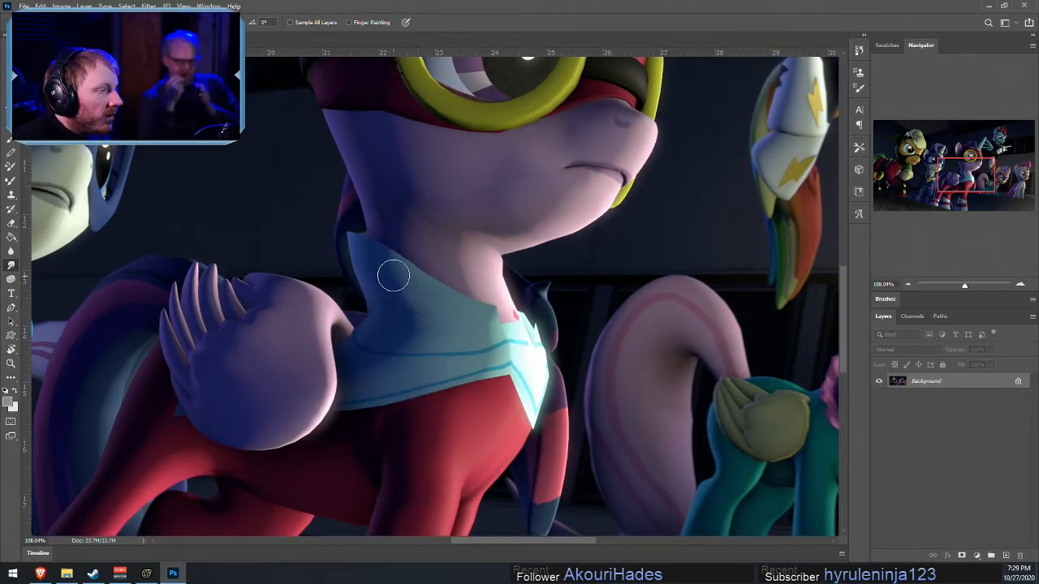
alt+scroll(533, 262, up, 3)
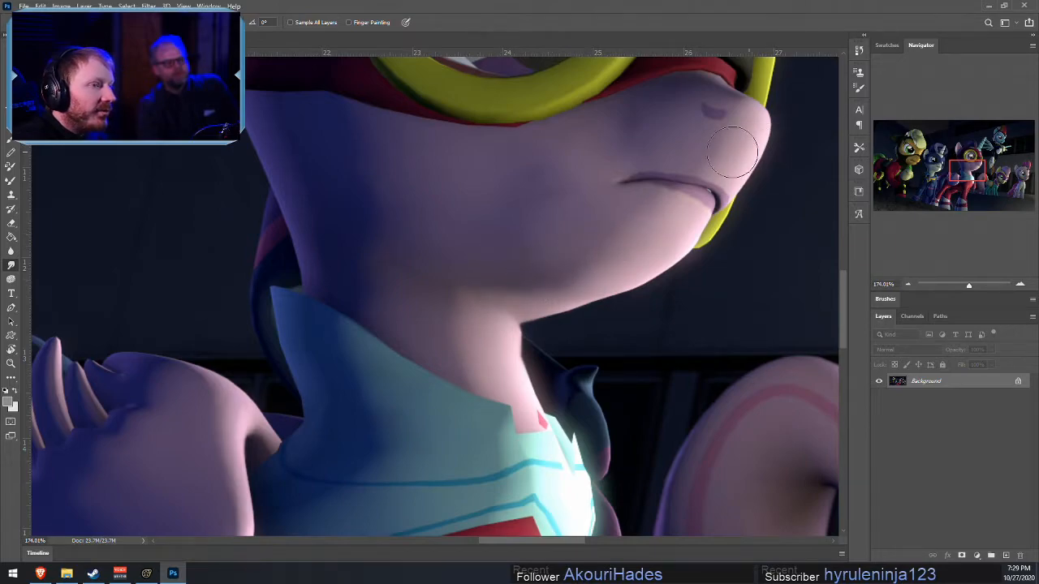
scroll(568, 268, up, 3)
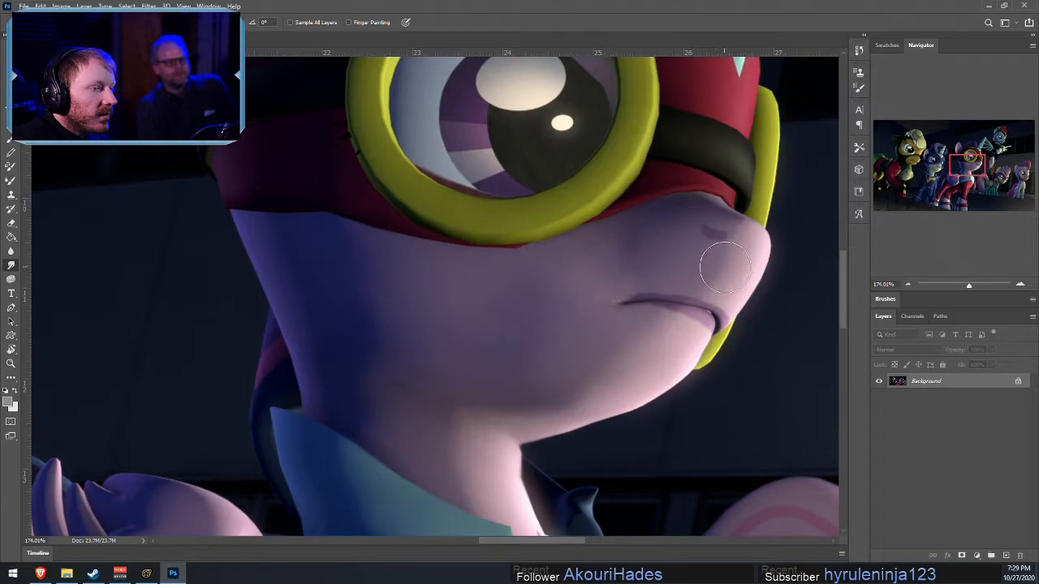
scroll(745, 406, up, 6)
scroll(535, 491, up, 1)
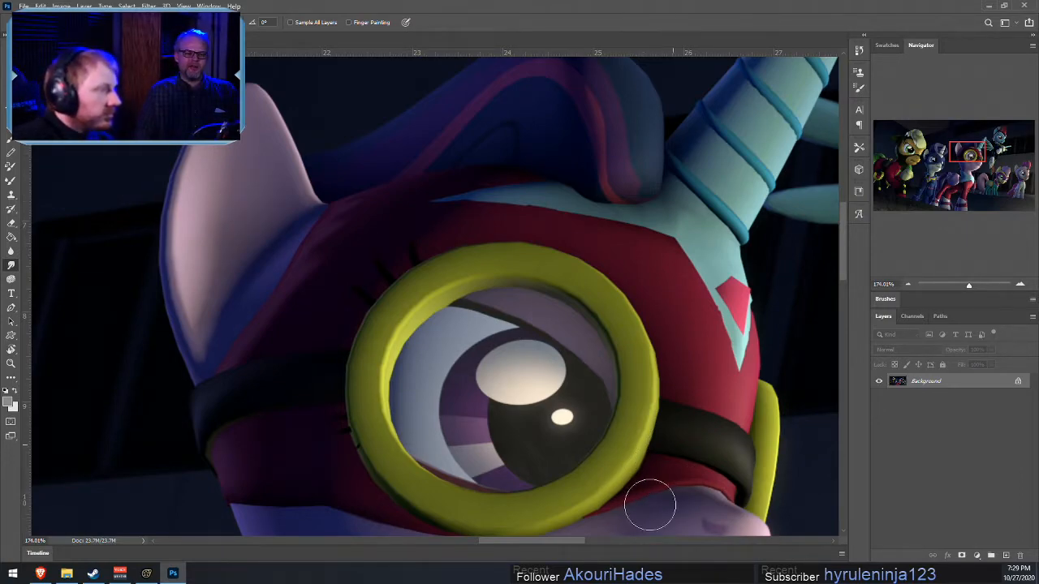
- Smooth the shading on the red-suited unicorn's teal horn with a reduced Smudge brush
scroll(678, 436, up, 3)
drag(973, 146, 985, 147)
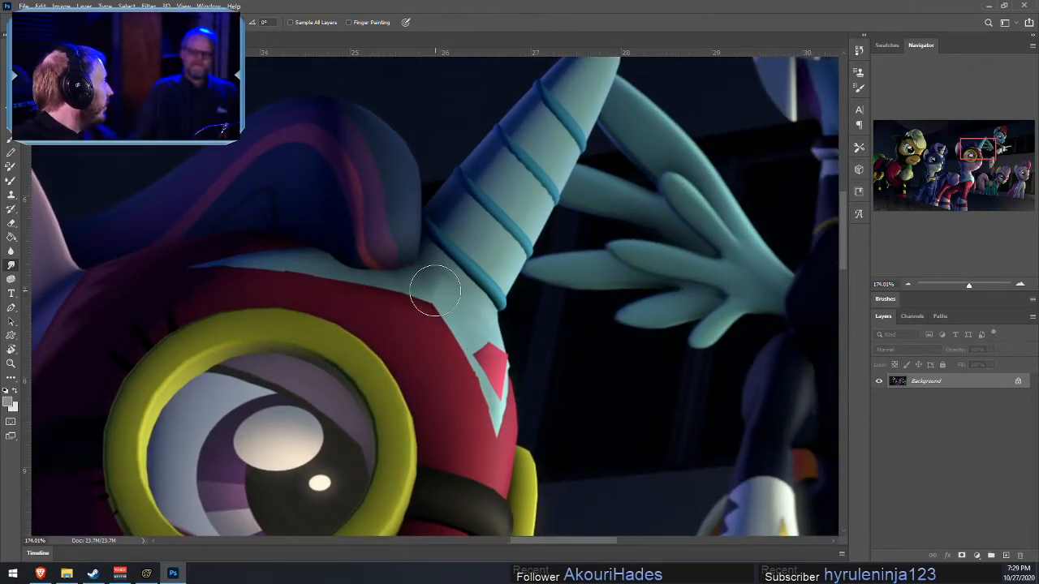
drag(435, 291, 461, 225)
key(ctrl+z)
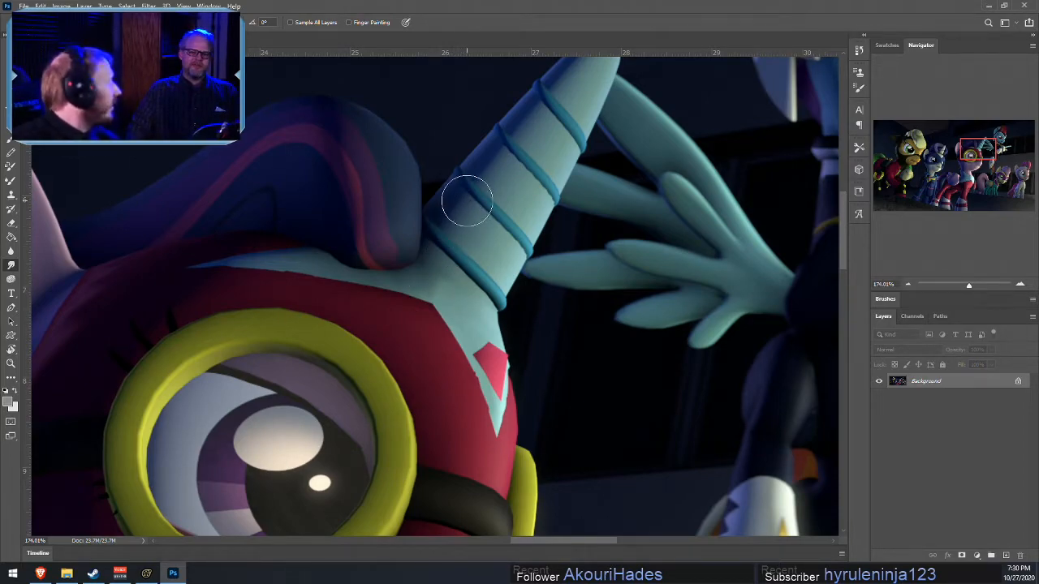
key(bracketleft)
key(bracketleft)
key(bracketleft)
key(bracketleft)
key(bracketleft)
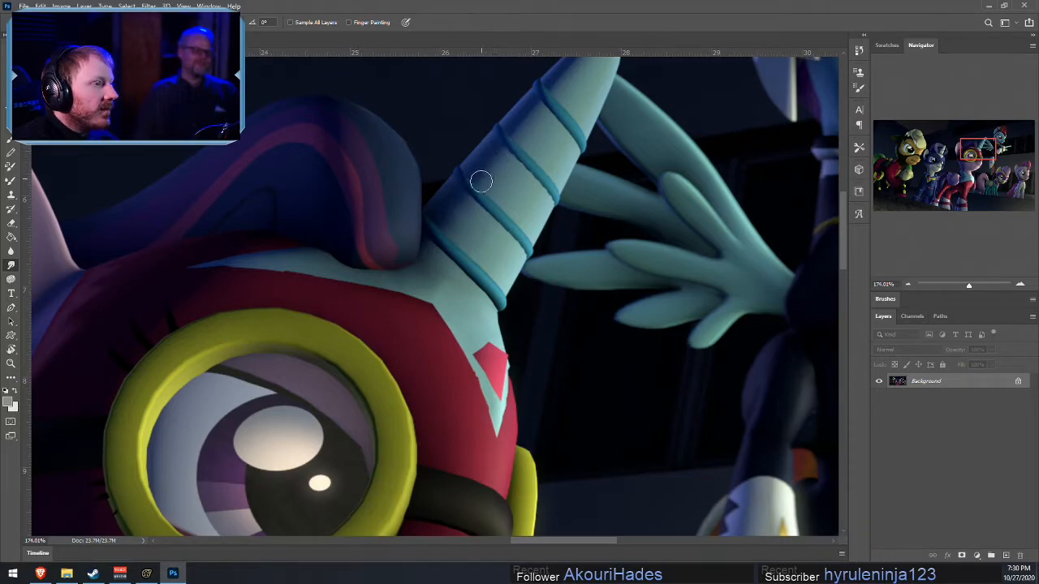
scroll(532, 219, up, 3)
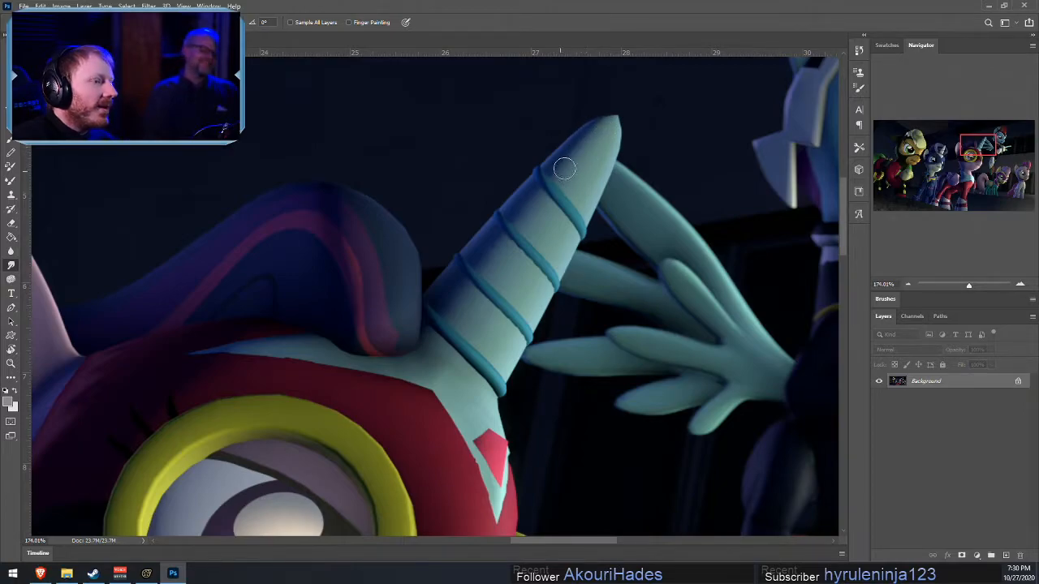
- Examine the flying pony's face, wings, white boots and rainbow tail, and the purple-masked pony's mane, face and teal suit for flaws
alt+scroll(672, 346, down, 4)
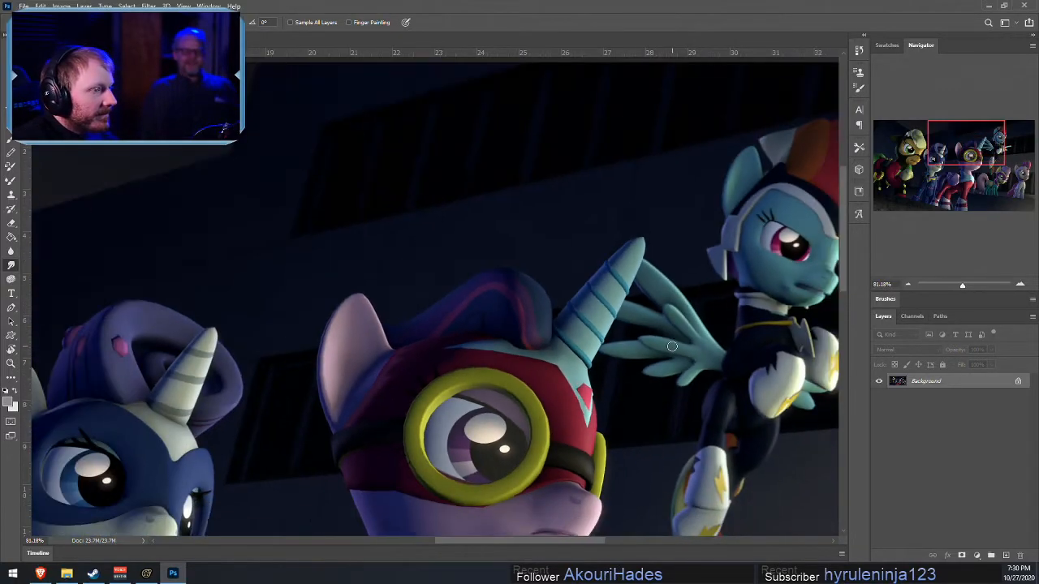
alt+scroll(672, 346, up, 4)
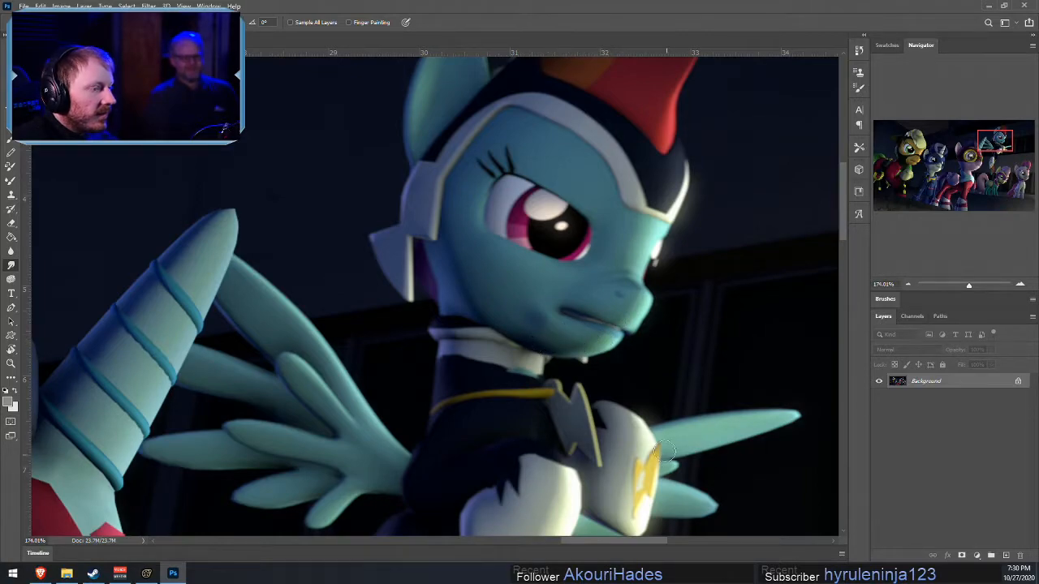
scroll(753, 390, down, 5)
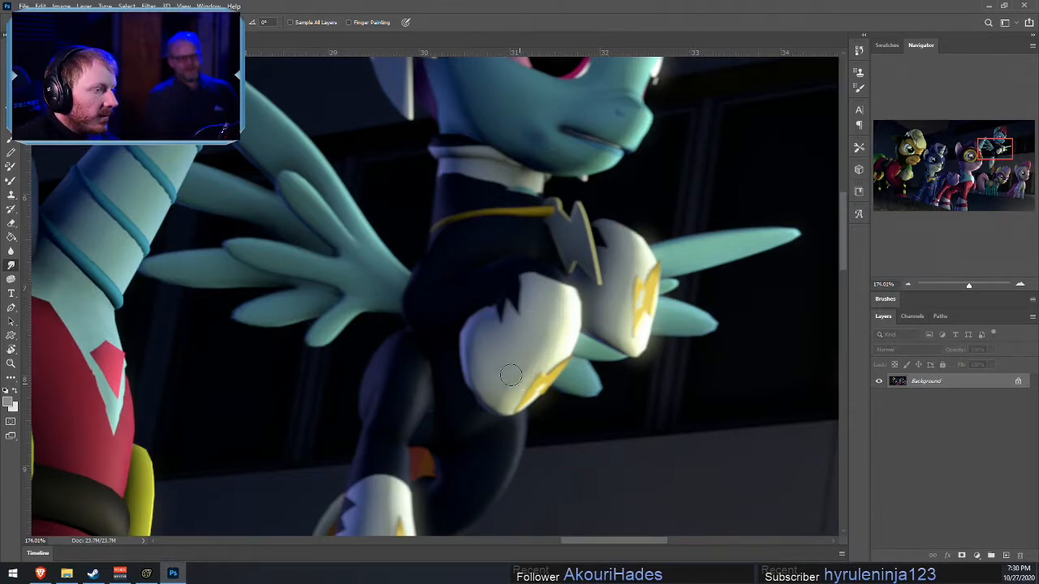
scroll(440, 447, down, 6)
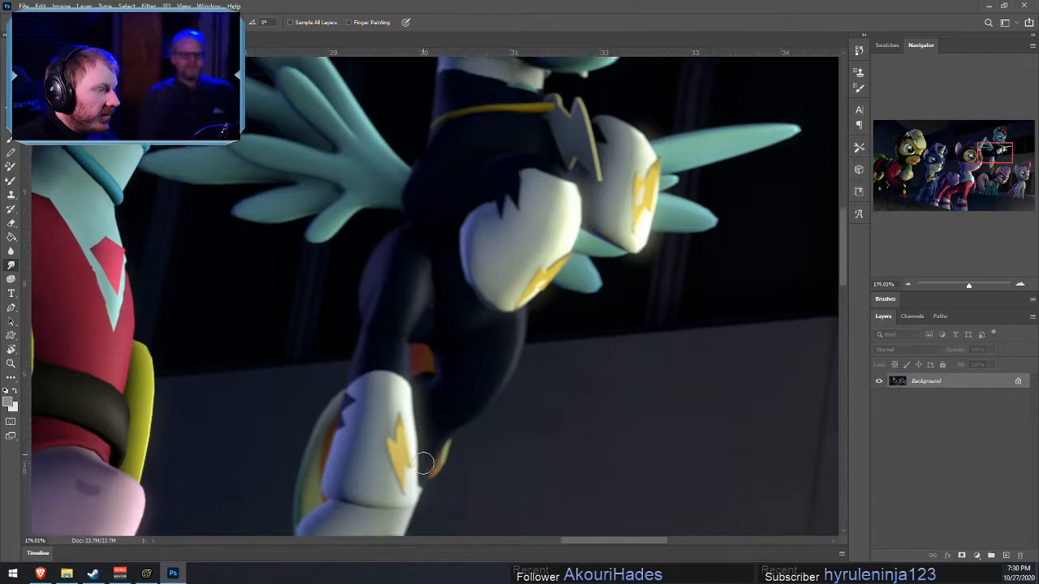
scroll(373, 430, down, 2)
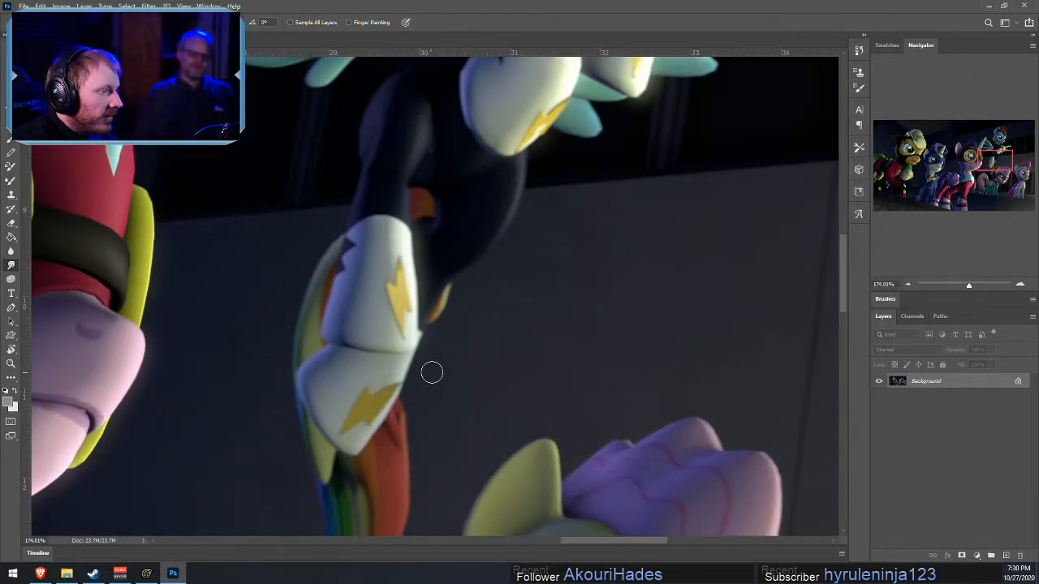
scroll(433, 372, down, 1)
scroll(435, 370, down, 6)
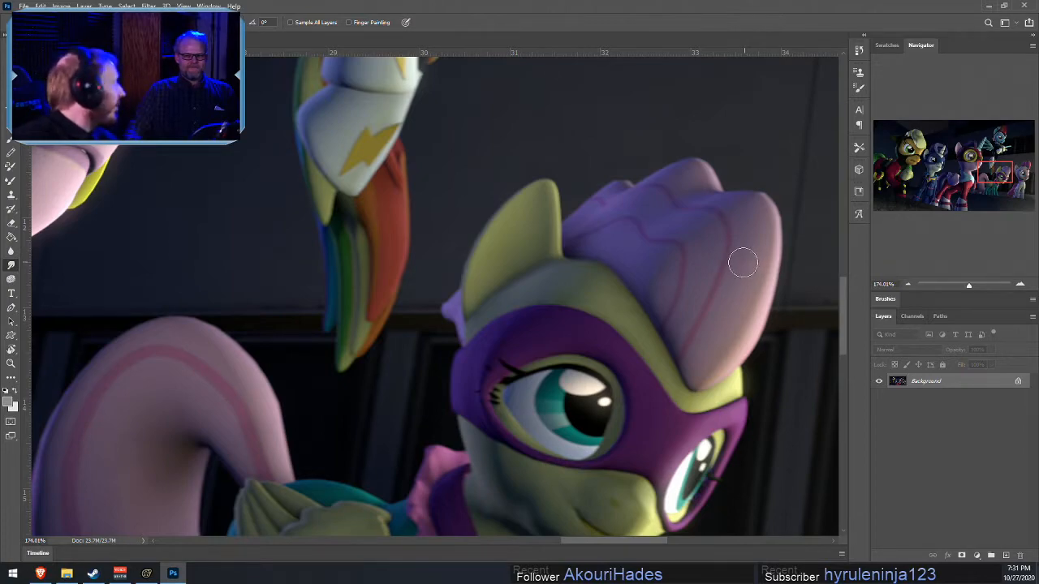
scroll(744, 262, down, 5)
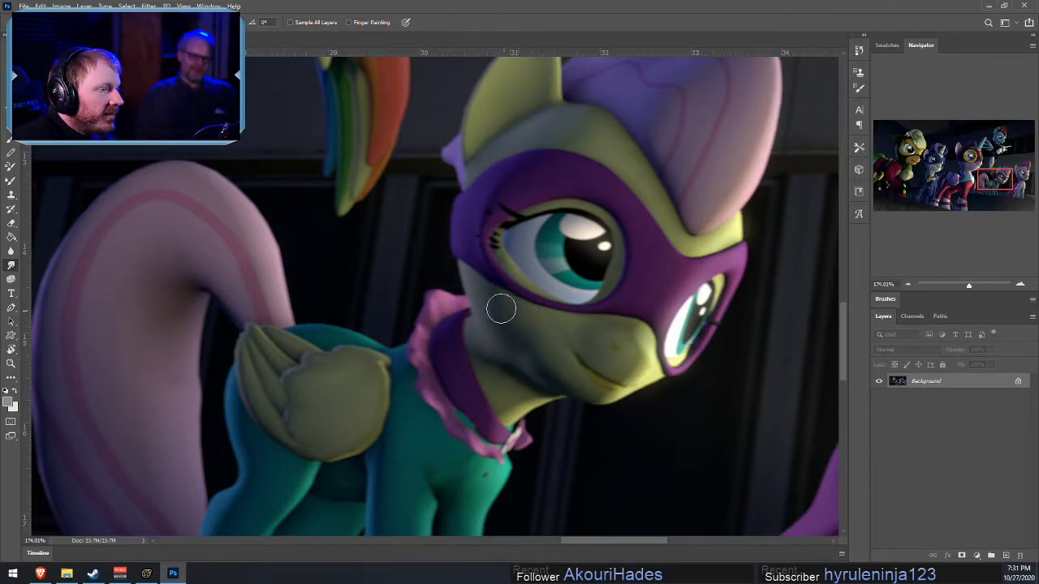
scroll(450, 457, down, 3)
scroll(429, 366, down, 3)
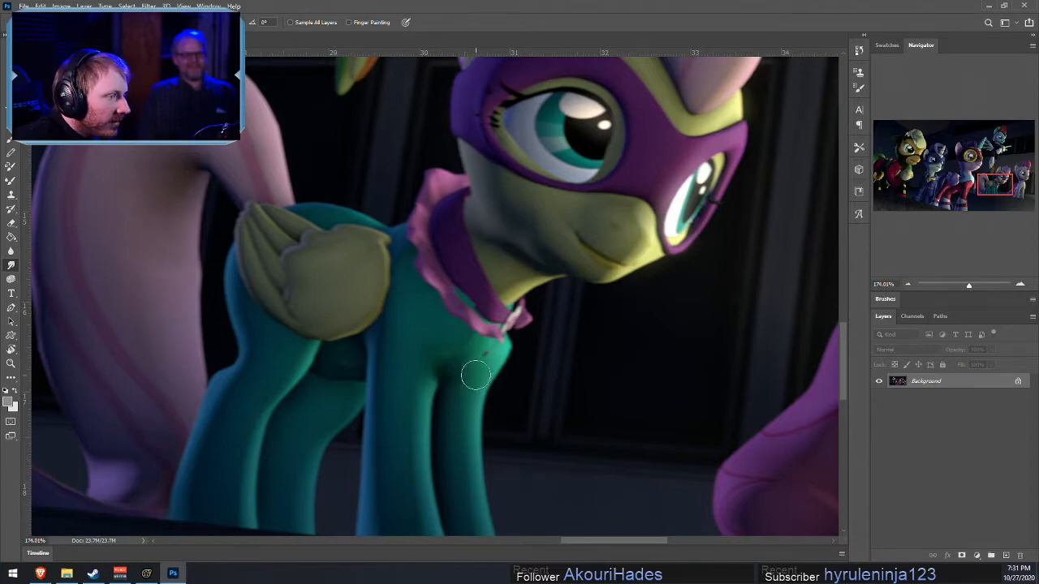
- Clone out the dark speck on the teal suit's chest below the pink ruffled collar and blend the patch with the Smudge tool
alt+scroll(452, 371, up, 5)
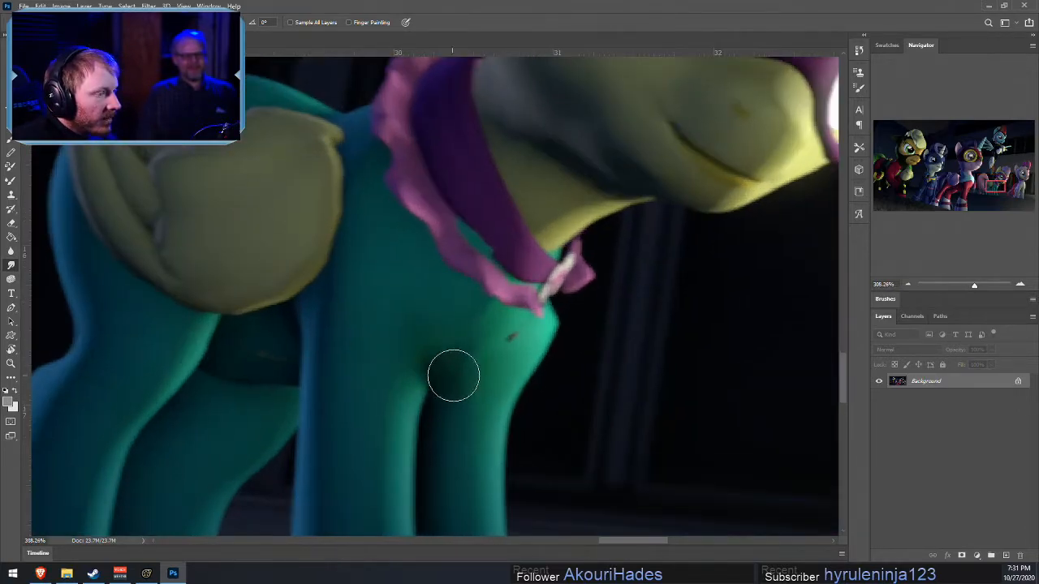
click(13, 195)
alt+click(520, 339)
click(536, 314)
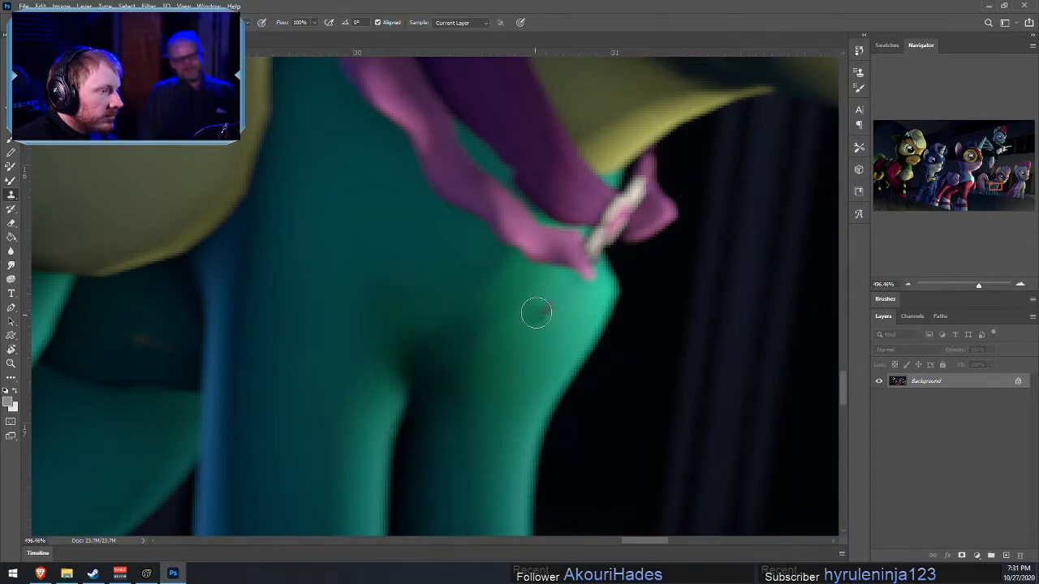
key(ctrl+z)
click(544, 314)
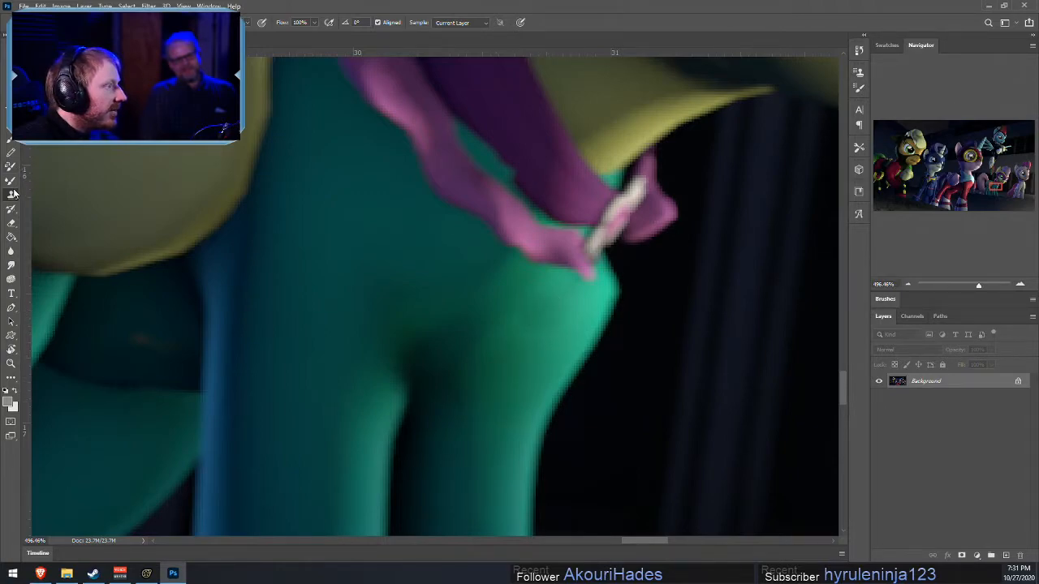
click(10, 265)
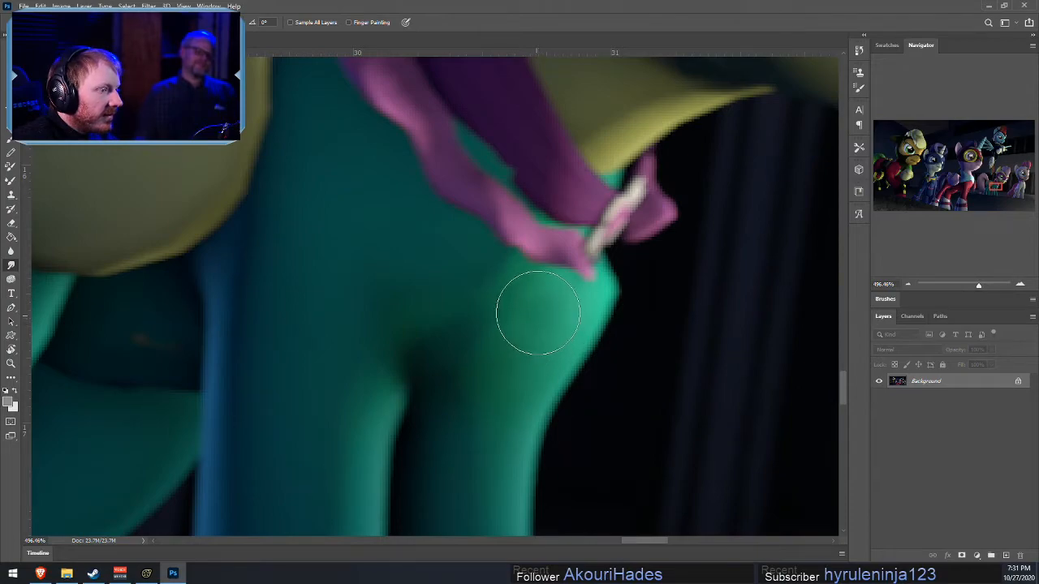
alt+scroll(538, 312, down, 5)
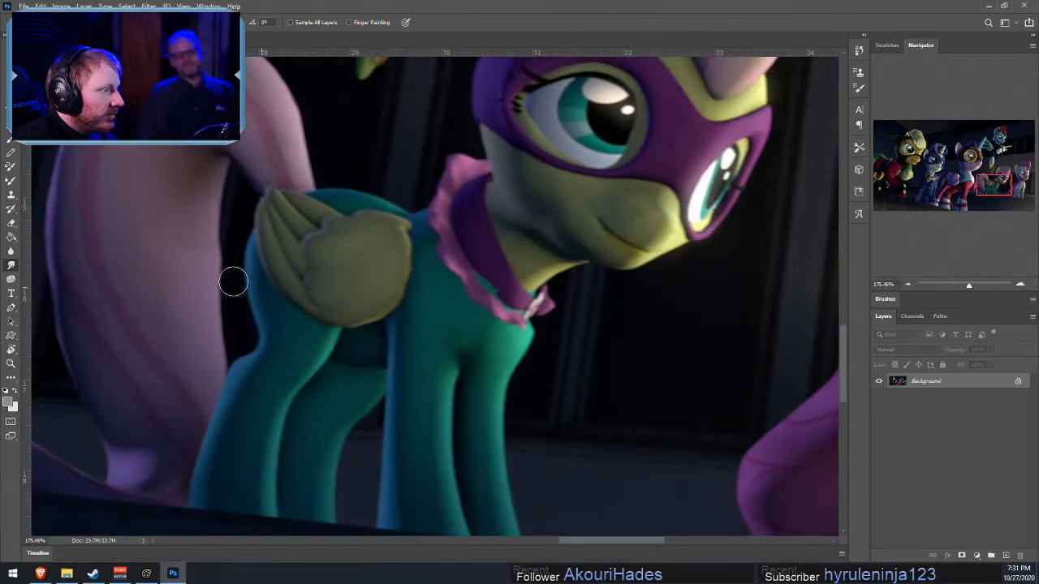
alt+scroll(144, 200, up, 2)
alt+scroll(190, 166, down, 2)
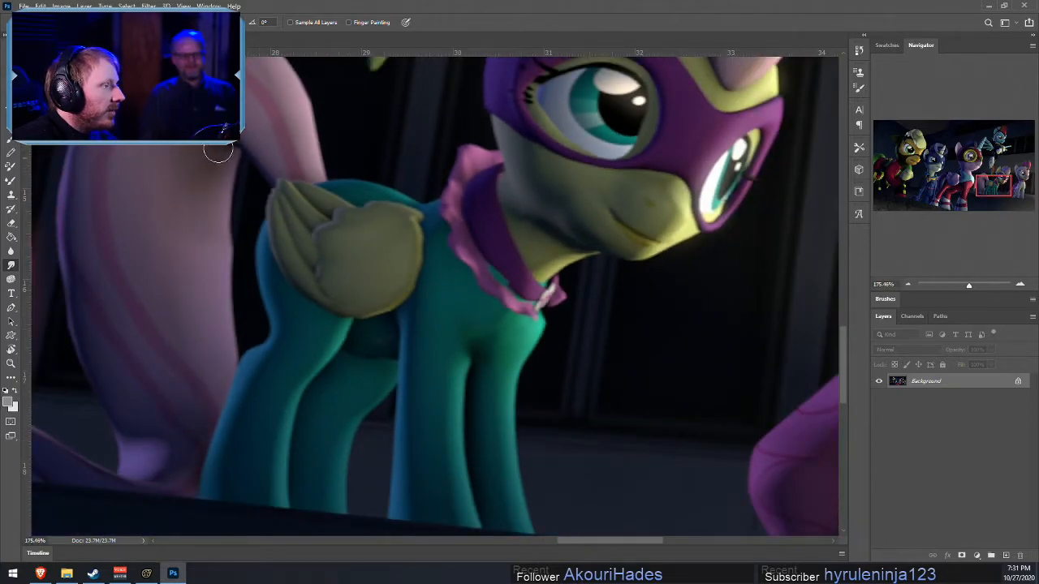
- Clone Stamp away the greyish-pink blemish on the upper edge of the white-suited pony's purple collar beneath the chin
alt+scroll(410, 280, down, 8)
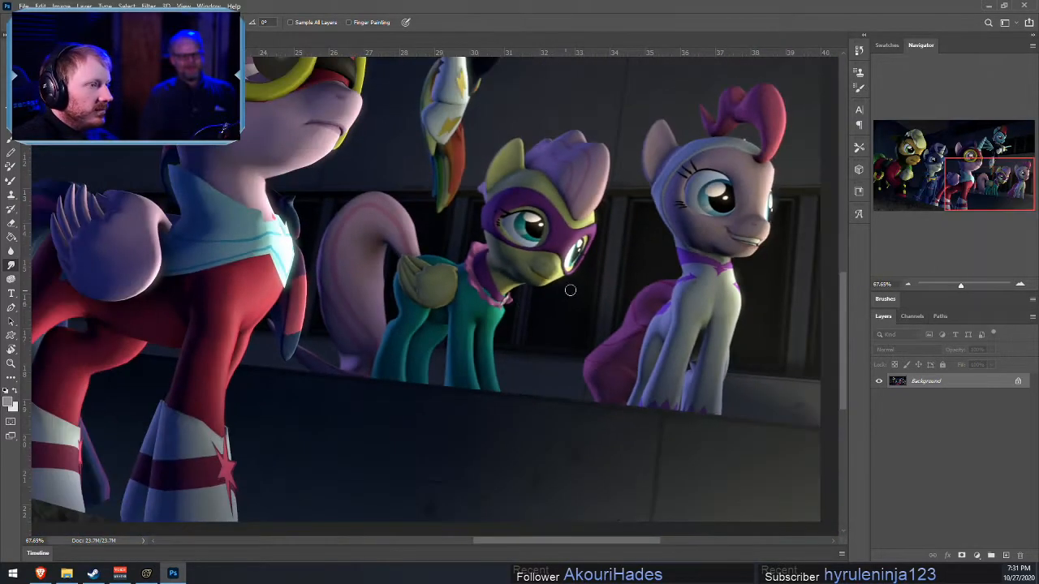
alt+scroll(784, 241, up, 4)
alt+scroll(775, 244, up, 2)
alt+scroll(682, 325, up, 2)
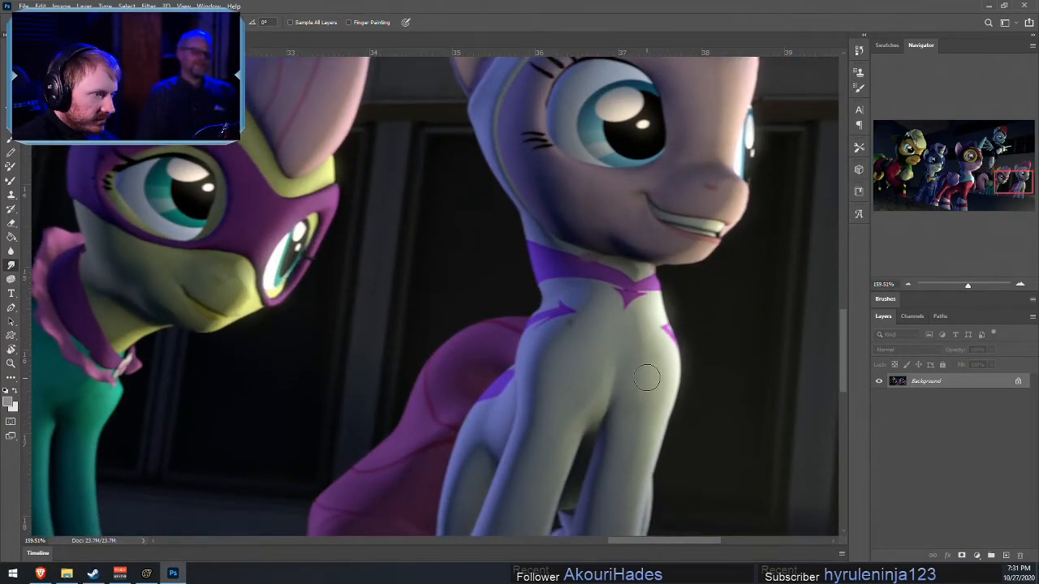
alt+scroll(664, 327, up, 2)
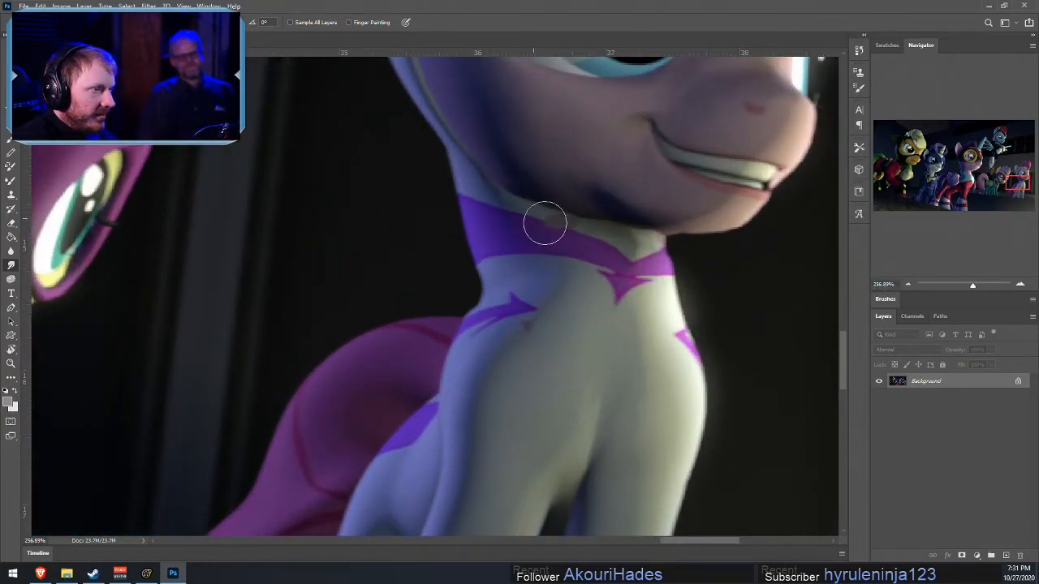
alt+scroll(515, 198, up, 1)
alt+scroll(703, 244, up, 2)
alt+scroll(737, 325, up, 1)
alt+scroll(452, 436, up, 1)
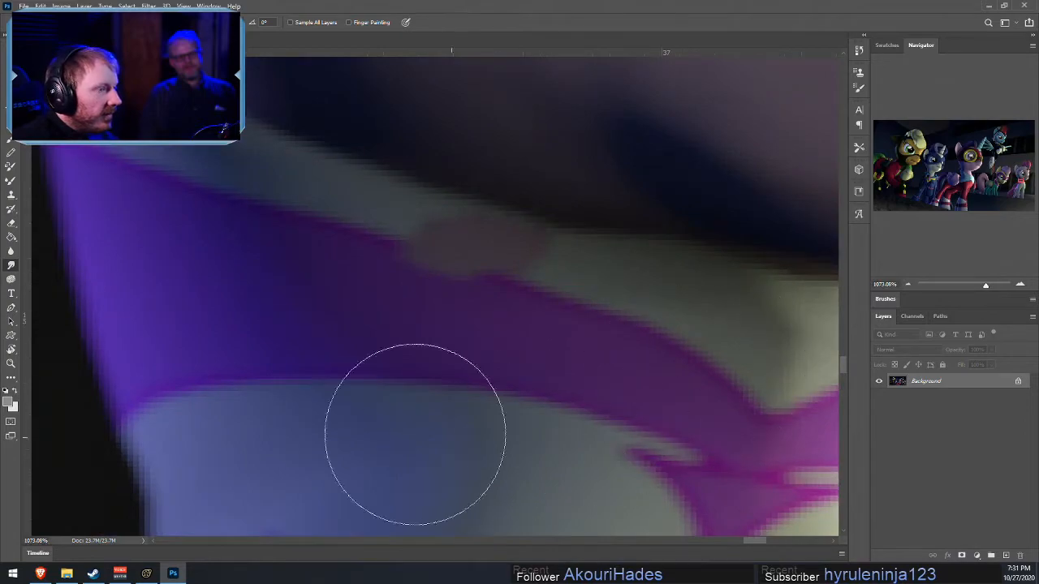
click(11, 196)
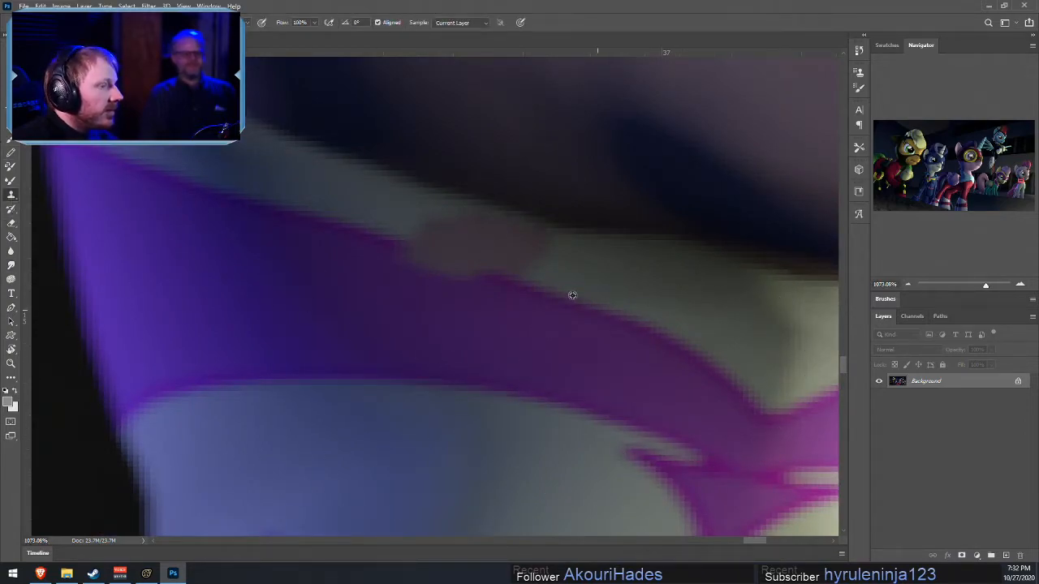
mouse_move(469, 267)
mouse_down()
mouse_move(415, 244)
mouse_move(510, 268)
mouse_move(506, 258)
mouse_move(424, 235)
mouse_move(514, 251)
mouse_move(401, 248)
mouse_up()
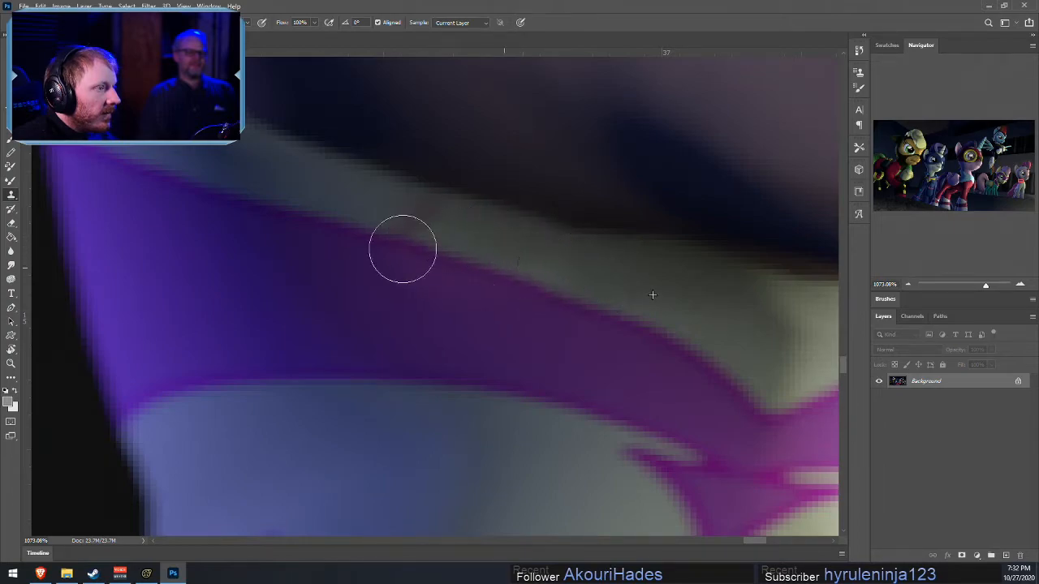
alt+click(318, 216)
click(413, 226)
key(ctrl+z)
click(339, 228)
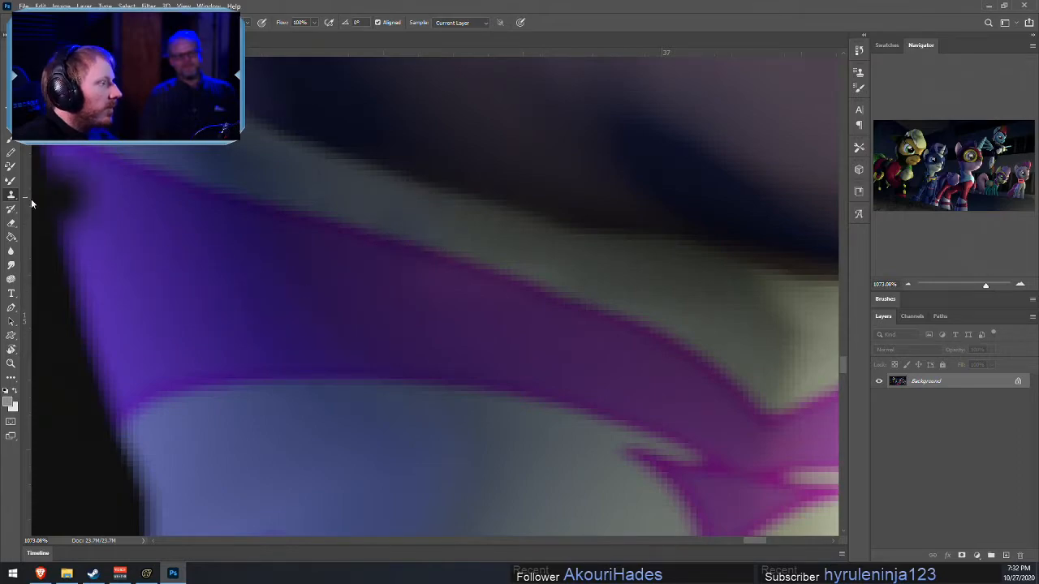
- Blend the repaired edge of the purple collar with a reduced Smudge brush
click(10, 266)
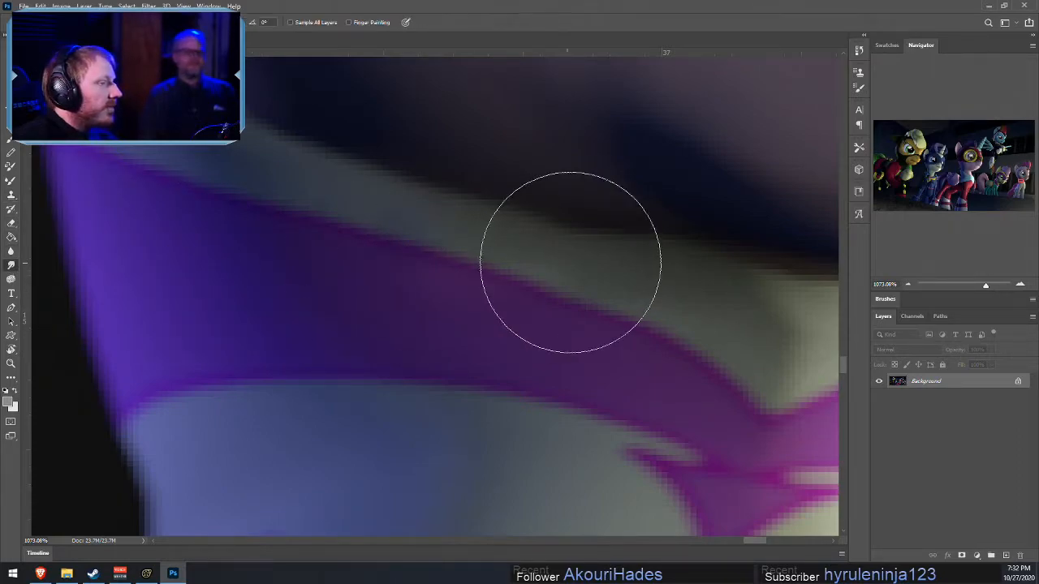
alt+scroll(560, 261, down, 3)
key(bracketleft)
key(bracketleft)
key(bracketleft)
key(bracketleft)
key(bracketleft)
key(bracketleft)
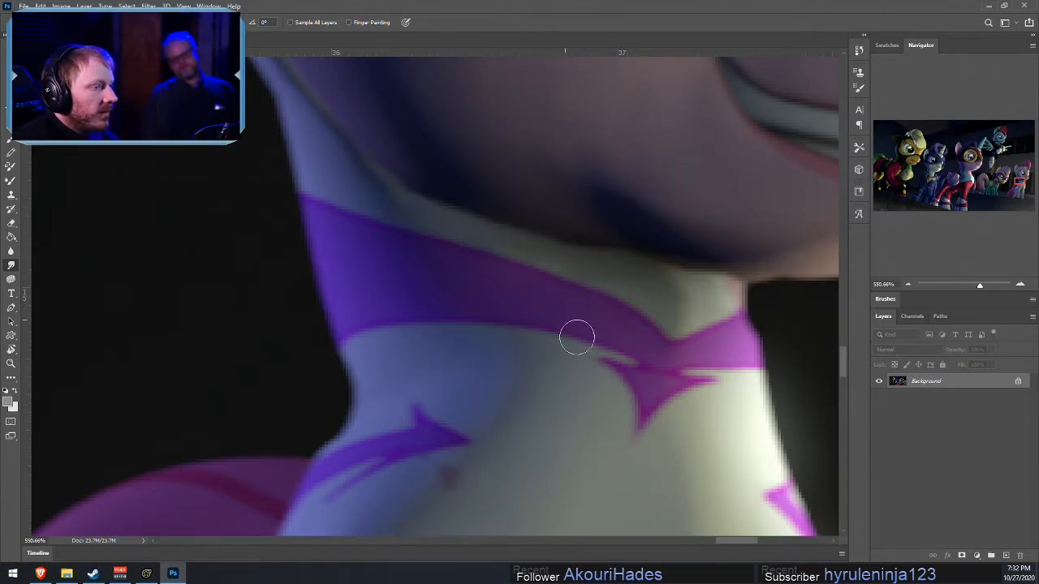
- Clone out the small reddish spot on the white suit's shoulder, just below the pointed purple marking
scroll(498, 475, down, 5)
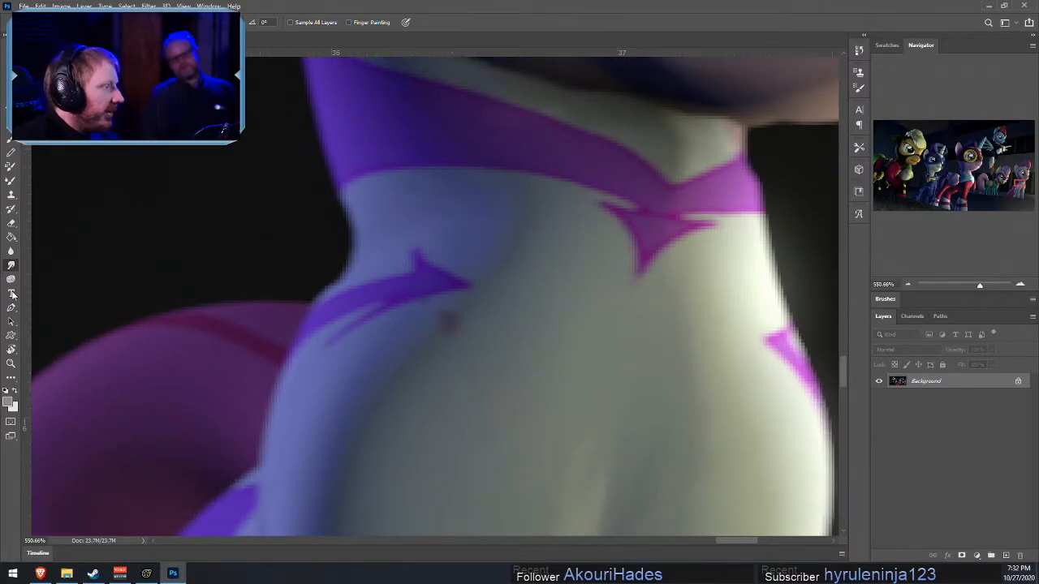
click(11, 195)
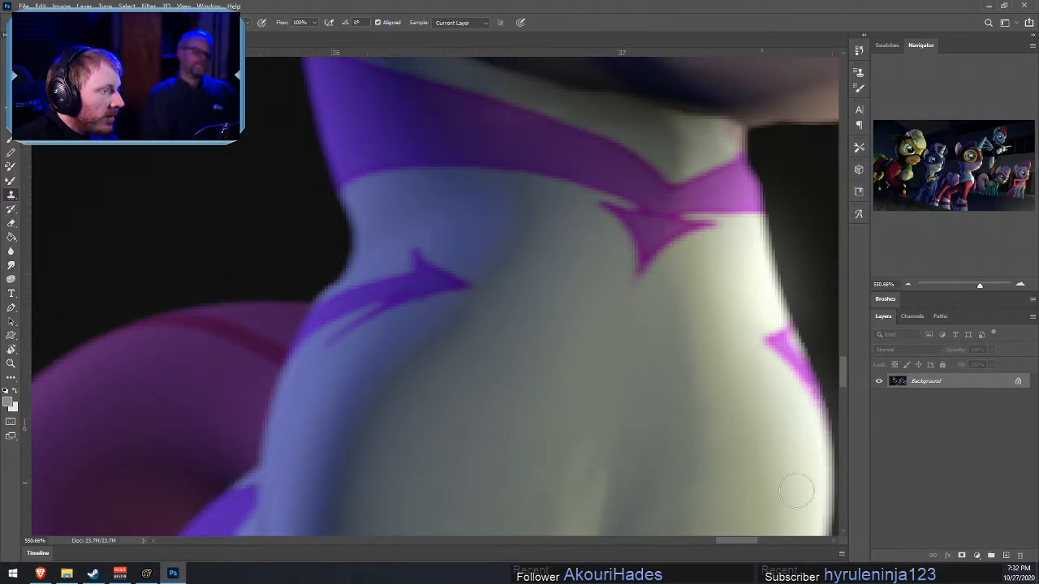
scroll(658, 374, down, 5)
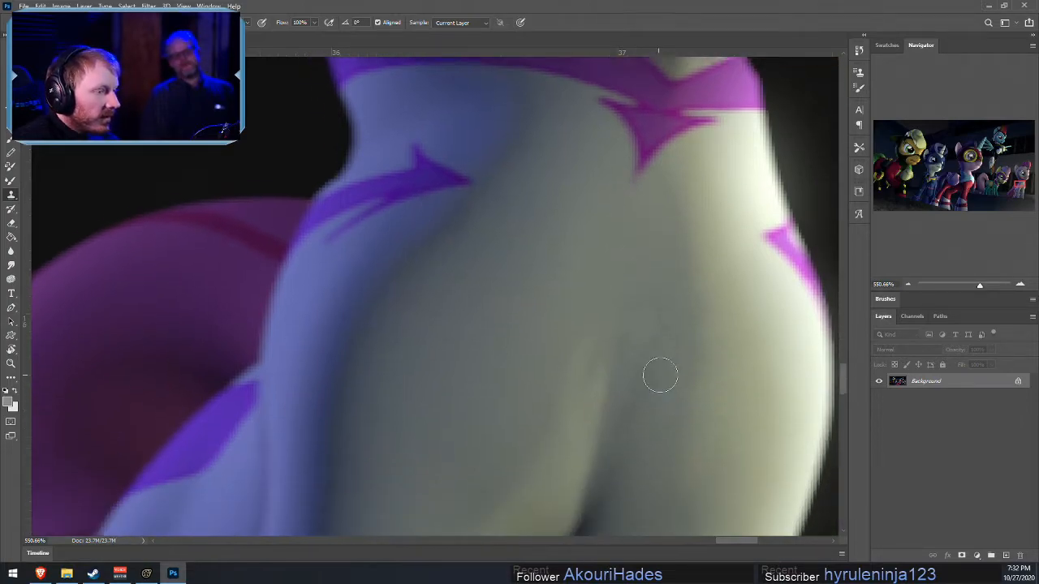
- Soften the shading crease on the white suit's chest above the forelegs with an enlarged Smudge brush
alt+scroll(662, 377, down, 5)
alt+scroll(646, 357, up, 3)
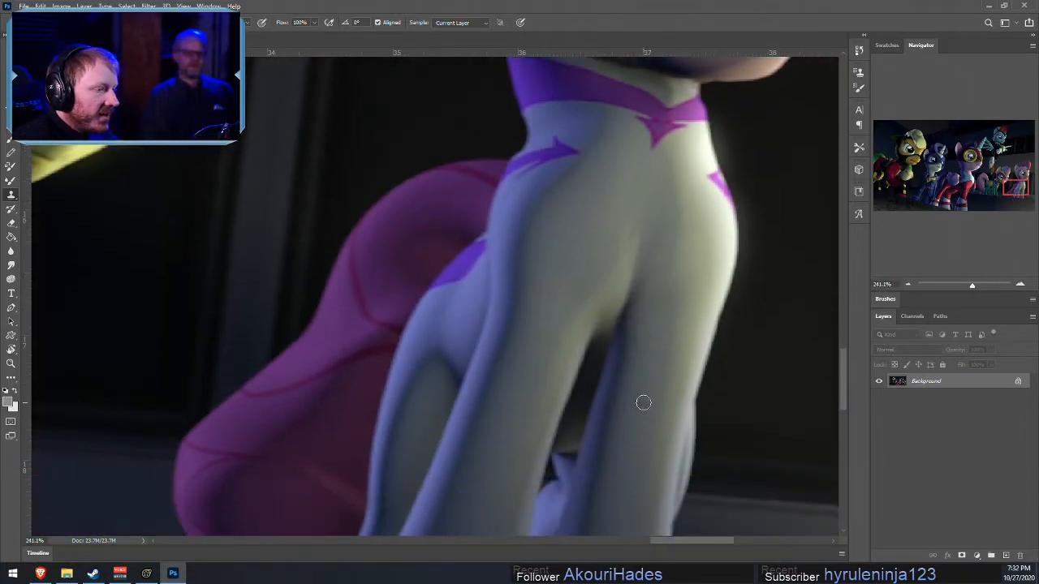
scroll(656, 412, up, 4)
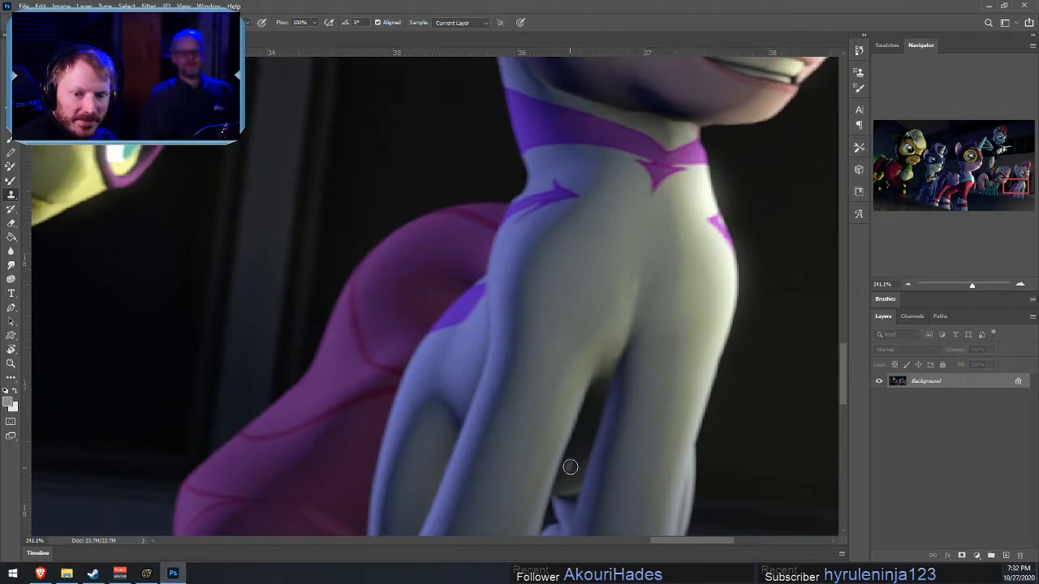
click(11, 265)
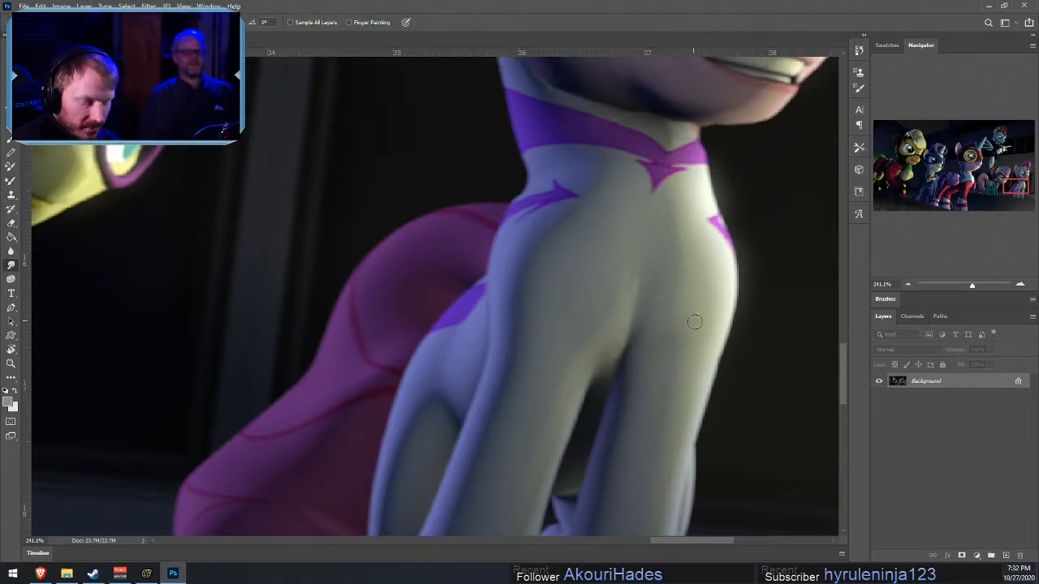
key(bracketright)
key(bracketright)
key(bracketright)
key(bracketright)
drag(633, 279, 835, 376)
key(ctrl+z)
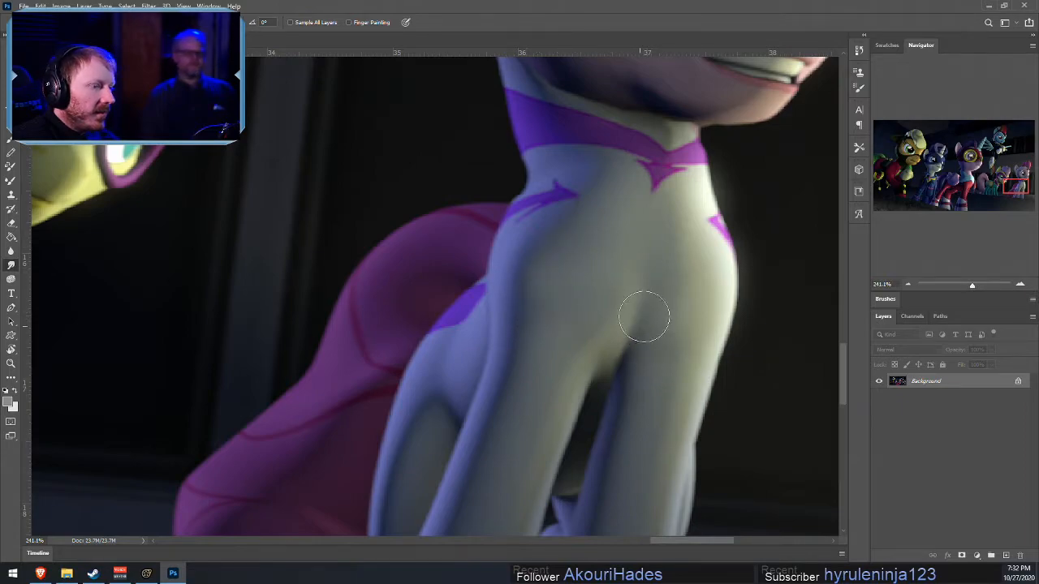
scroll(603, 476, down, 3)
scroll(513, 157, down, 3)
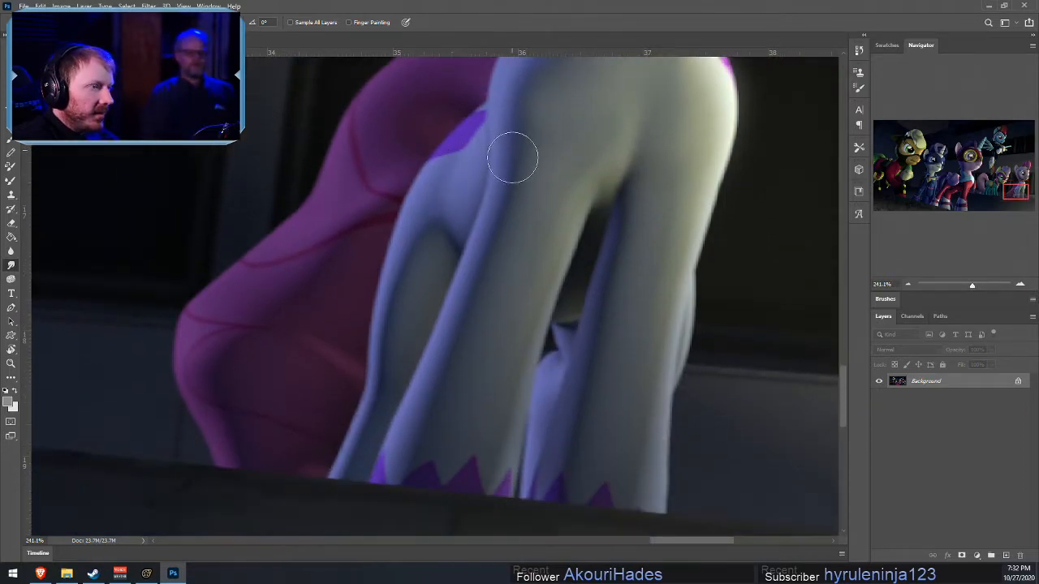
- Examine the white-suited, green-suited, goggled and blue-masked ponies close up and in the full frame for remaining render flaws
alt+scroll(577, 410, down, 5)
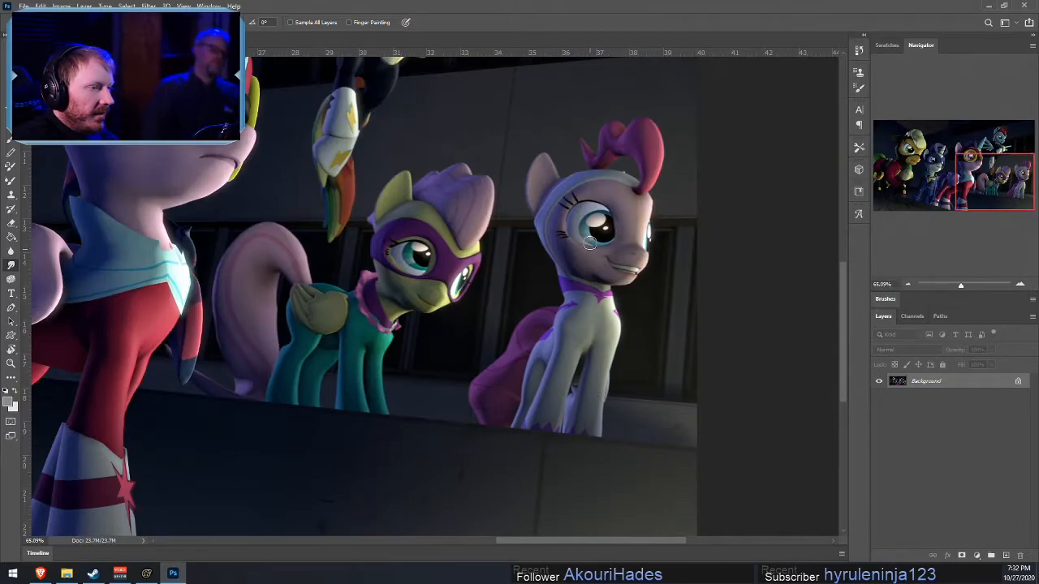
alt+scroll(593, 244, up, 5)
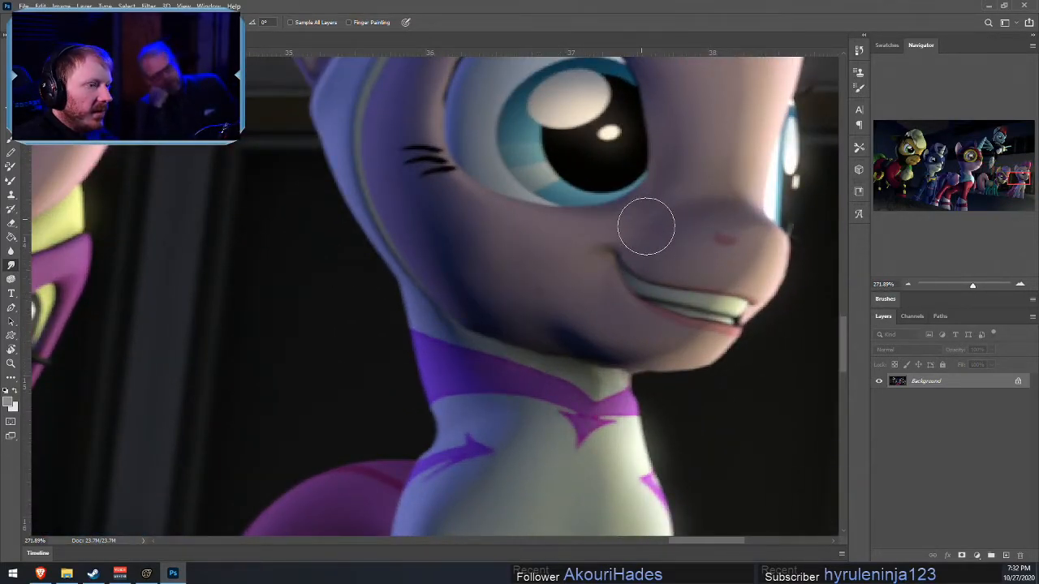
scroll(754, 232, up, 4)
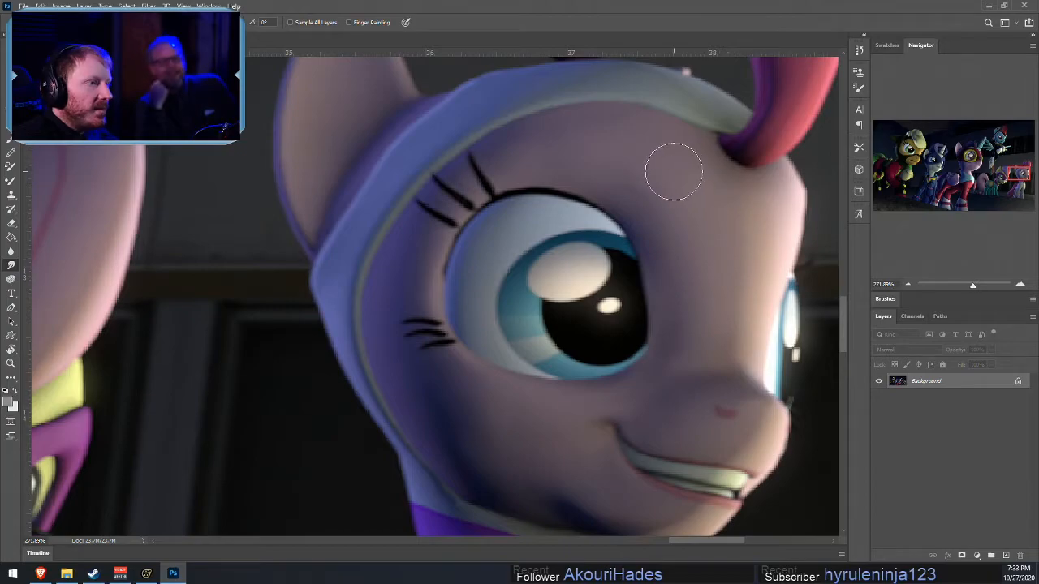
alt+scroll(670, 167, down, 5)
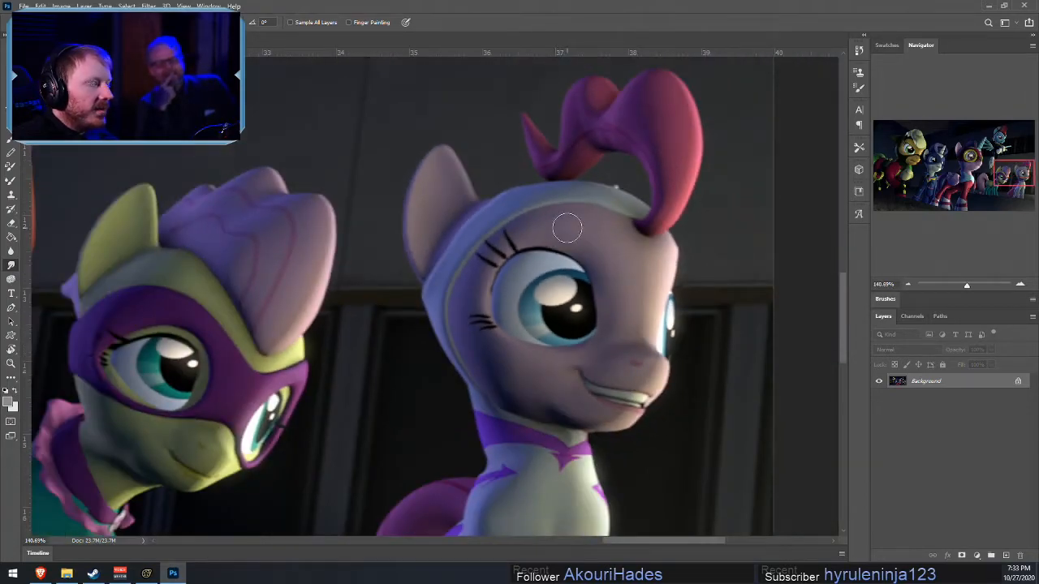
alt+scroll(536, 243, down, 8)
alt+scroll(386, 270, up, 8)
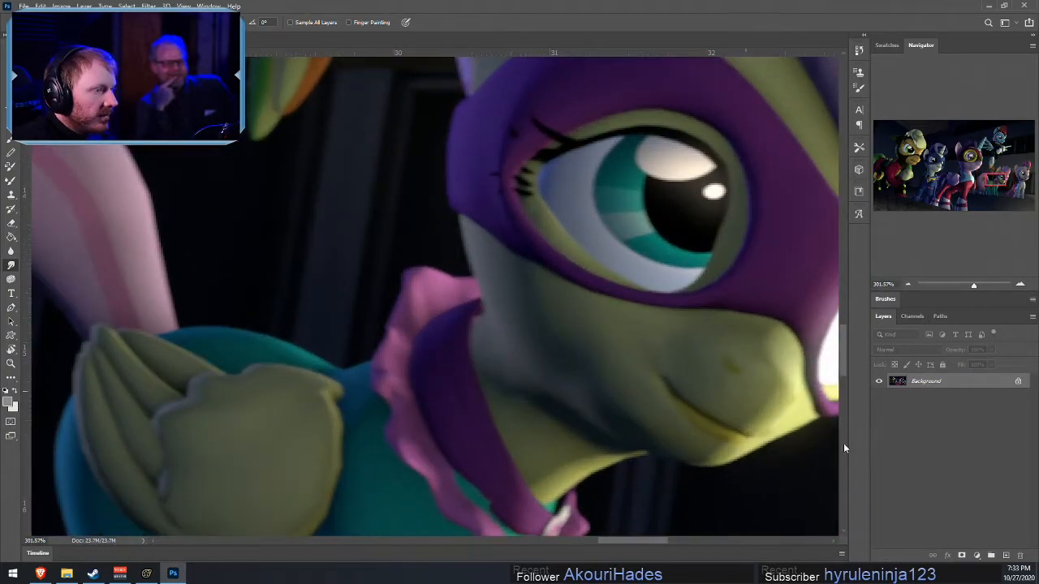
alt+scroll(726, 352, down, 5)
alt+scroll(462, 352, down, 2)
alt+scroll(484, 371, up, 5)
alt+scroll(493, 380, down, 4)
alt+scroll(278, 318, up, 3)
alt+scroll(579, 349, down, 1)
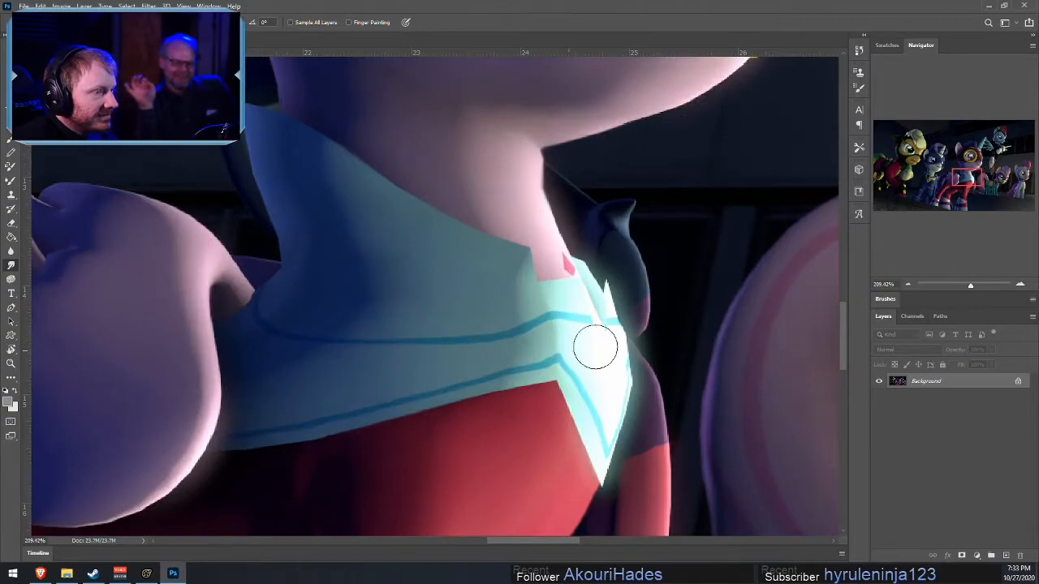
alt+scroll(550, 395, down, 1)
alt+scroll(550, 395, down, 5)
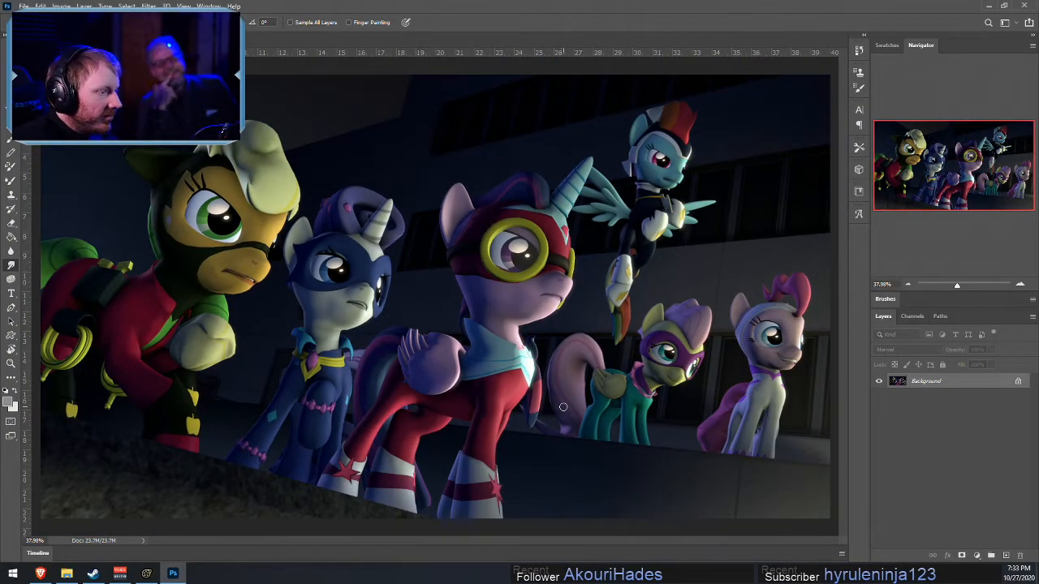
alt+scroll(315, 327, up, 4)
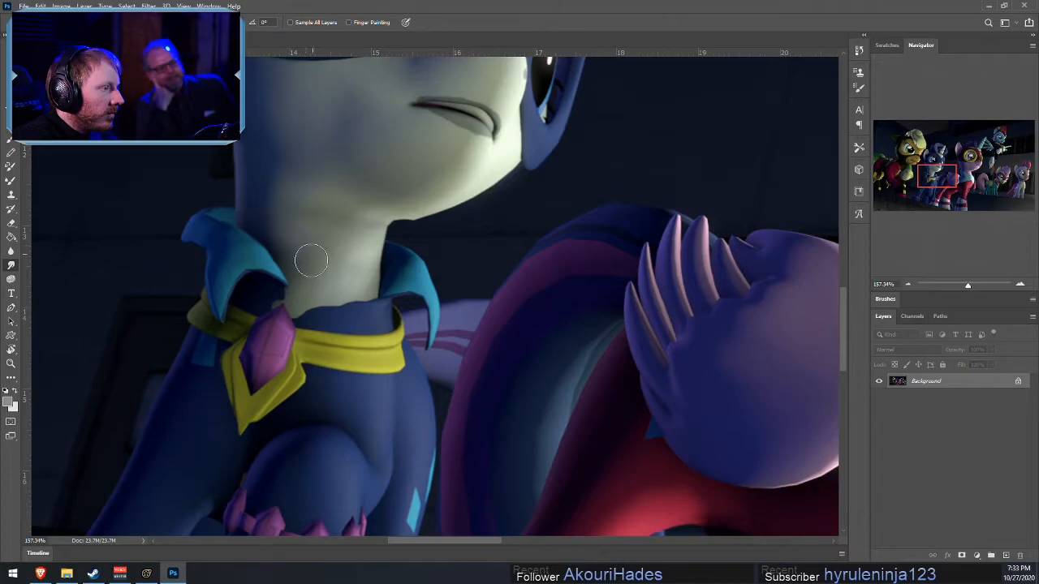
alt+scroll(439, 264, down, 4)
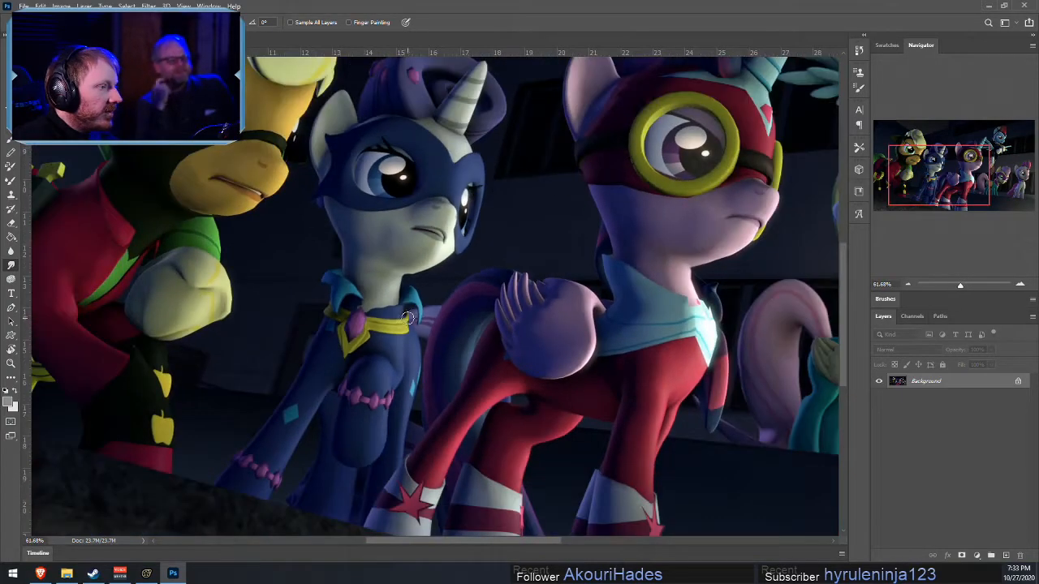
alt+scroll(448, 126, up, 3)
alt+scroll(449, 126, up, 4)
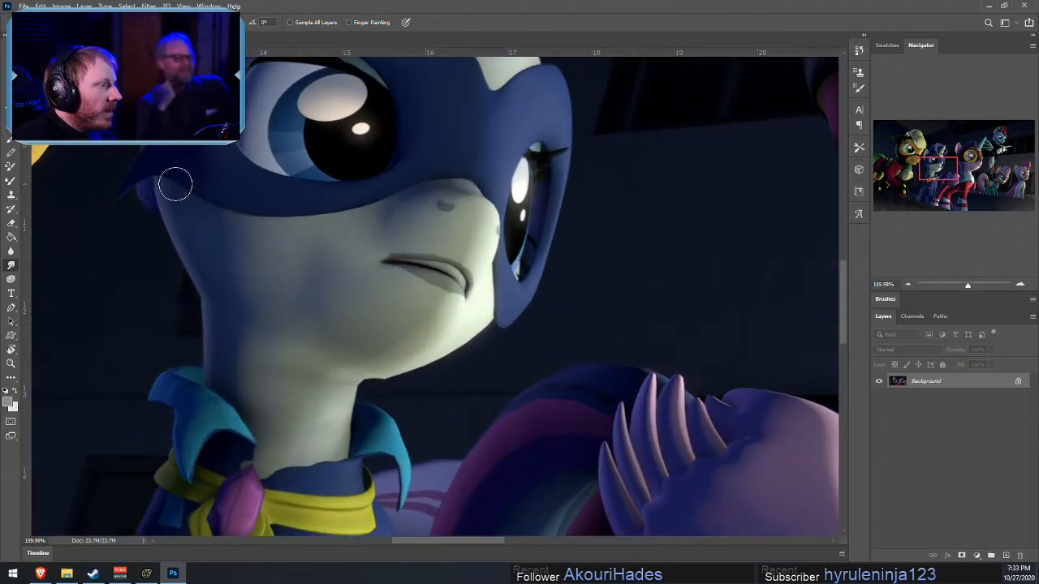
scroll(172, 185, up, 4)
scroll(661, 187, up, 1)
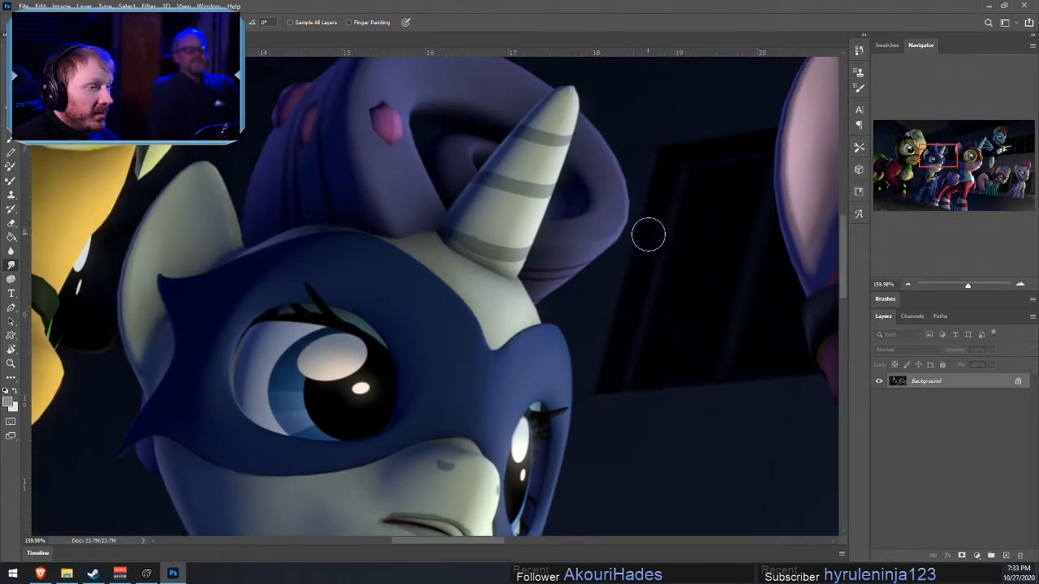
- Reduce the Smudge brush to a fine size for the outer edge of the mane curl behind the blue-masked pony's horn
alt+scroll(681, 211, up, 8)
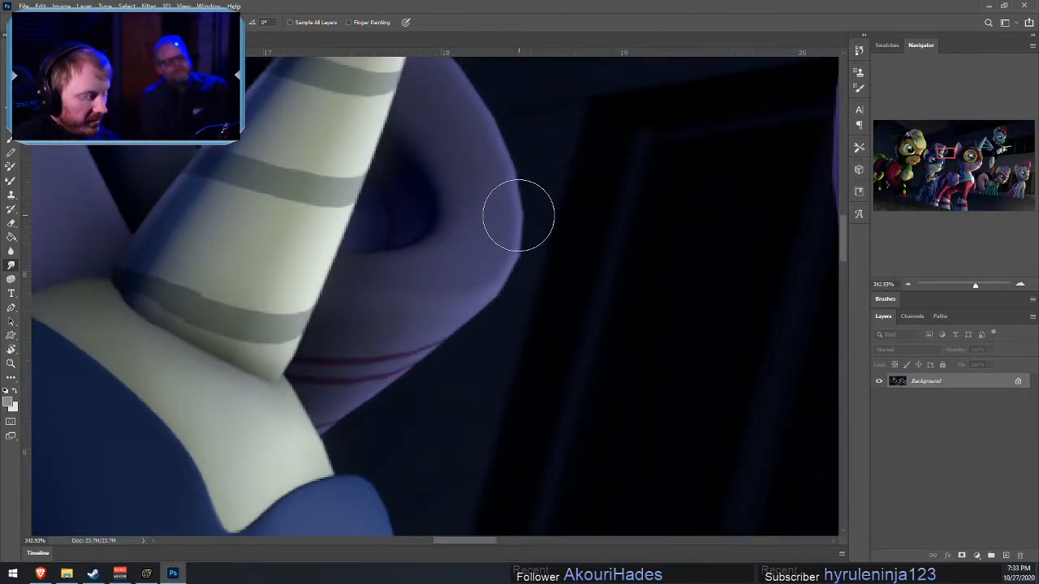
key(bracketleft)
key(bracketleft)
key(bracketleft)
key(bracketleft)
key(bracketleft)
key(bracketleft)
key(bracketleft)
key(bracketleft)
key(bracketleft)
key(bracketleft)
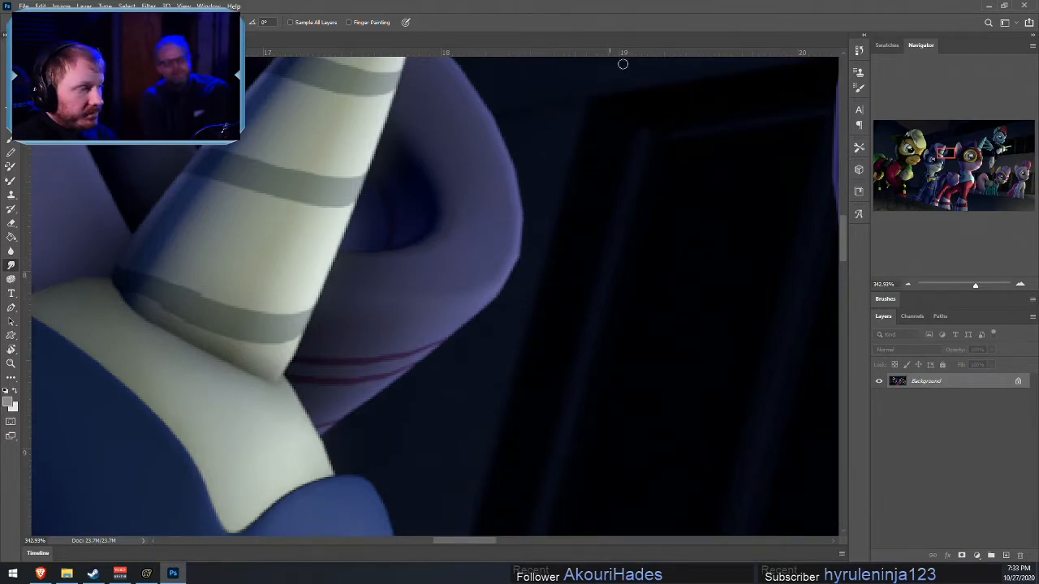
- Enlarge the Smudge brush for blending the shading beneath the goggled pony's jaw, where it meets the neck
alt+scroll(225, 305, down, 15)
alt+scroll(185, 354, down, 4)
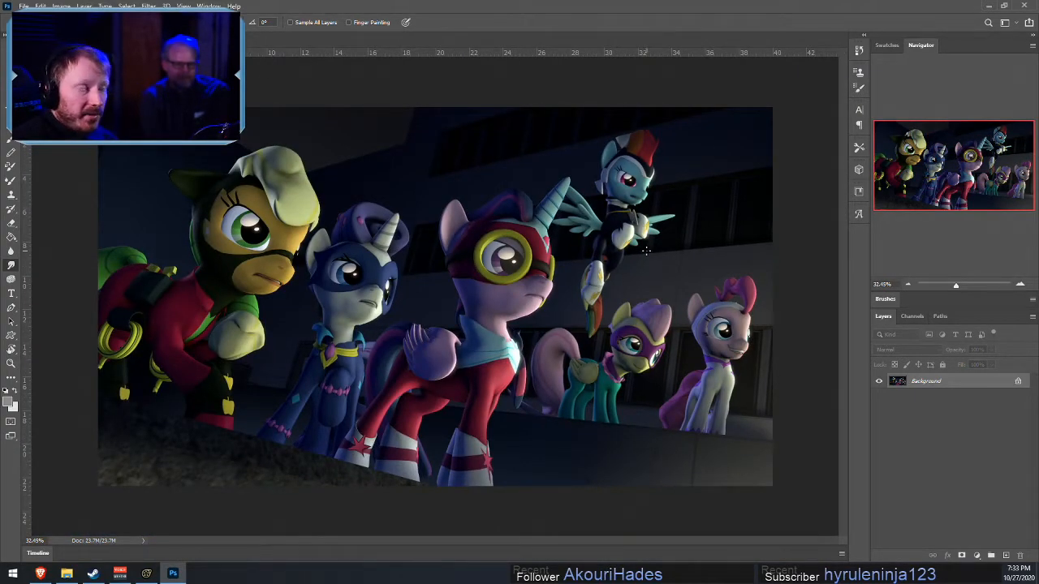
alt+scroll(717, 344, up, 10)
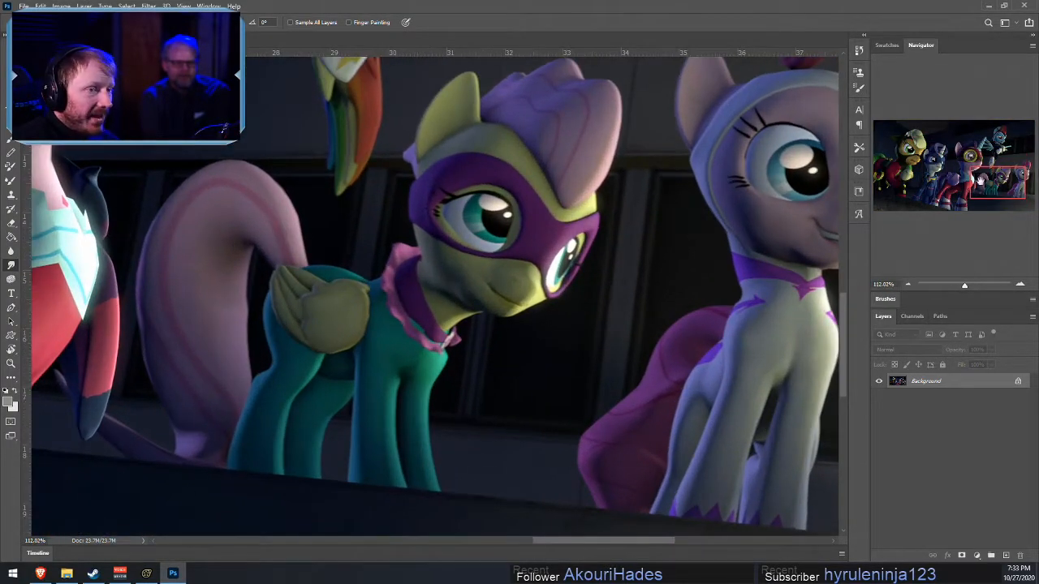
drag(982, 180, 953, 158)
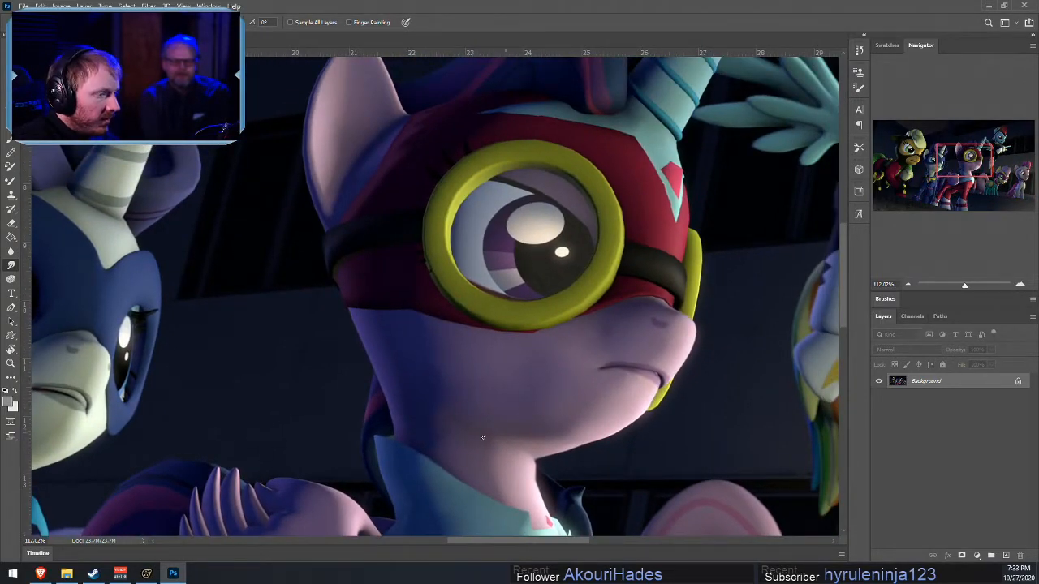
alt+scroll(505, 433, up, 5)
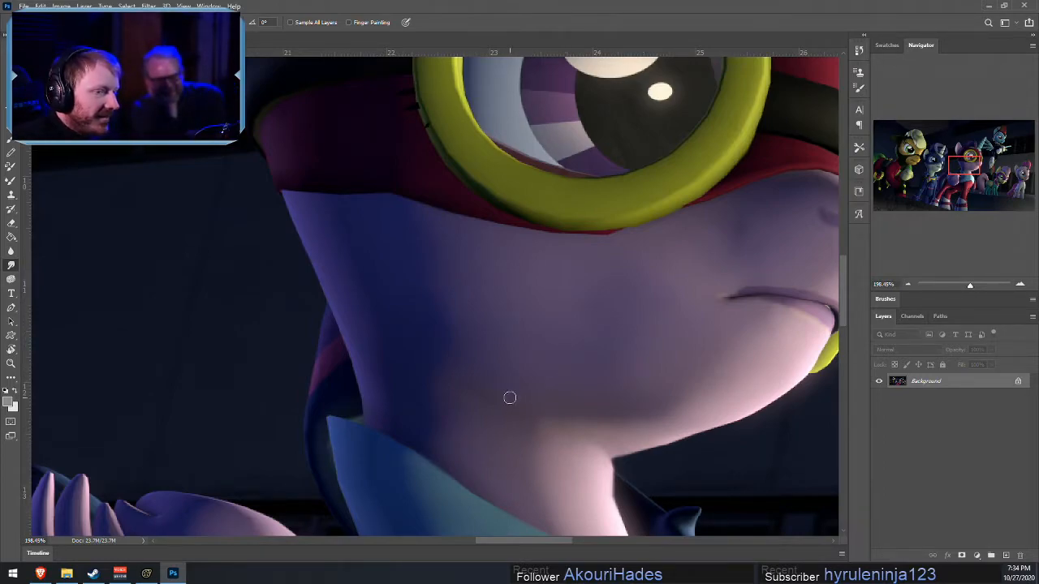
key(bracketright)
key(bracketright)
key(bracketright)
key(bracketright)
key(bracketright)
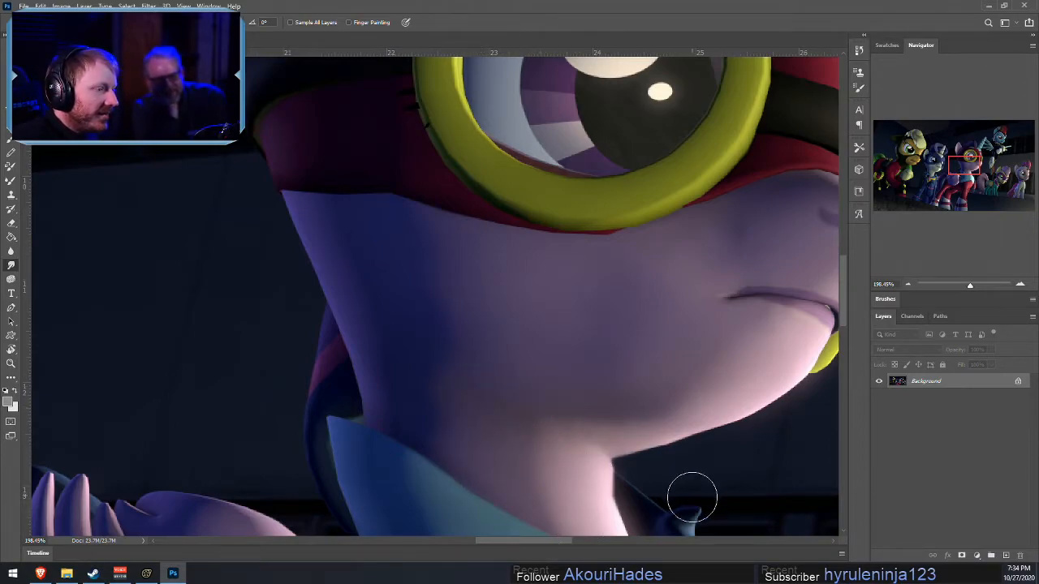
- Check the goggled pony's neck and goggles, and reactivate the Smudge tool for the area around the ear and maroon mask
alt+scroll(559, 507, down, 3)
alt+scroll(560, 507, down, 1)
alt+scroll(568, 507, up, 4)
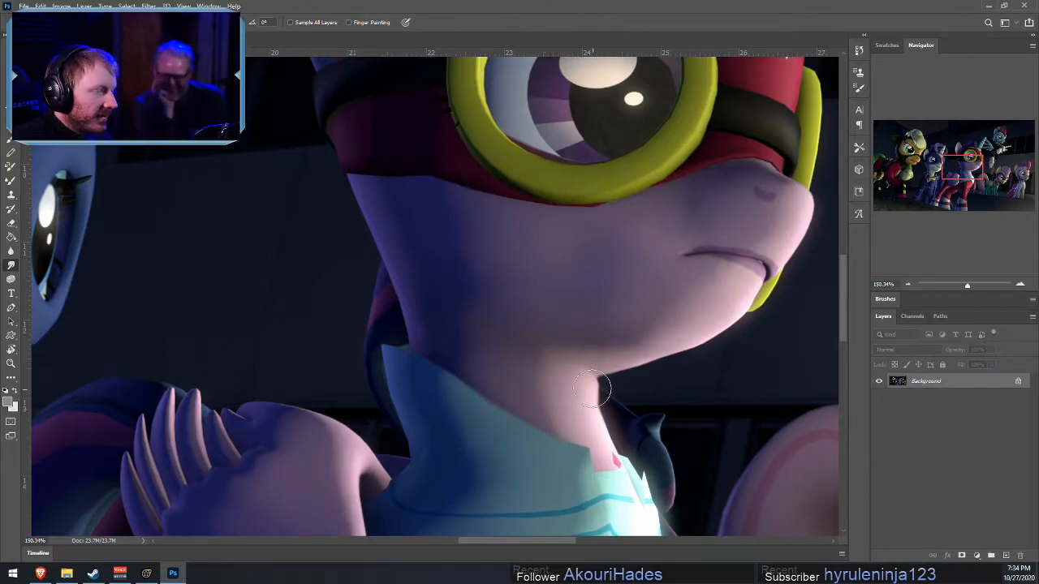
alt+scroll(468, 372, down, 2)
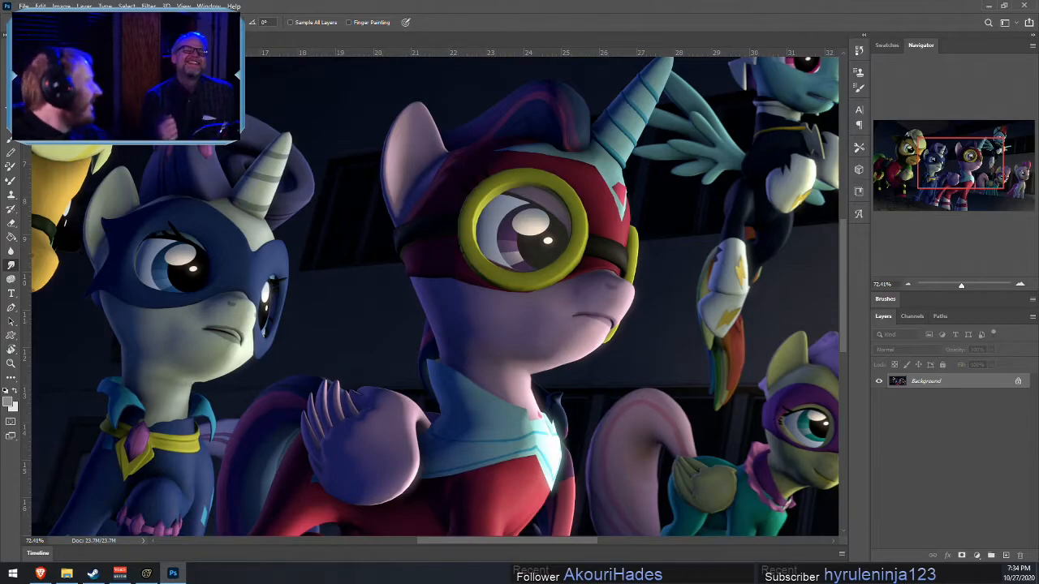
alt+scroll(498, 300, up, 4)
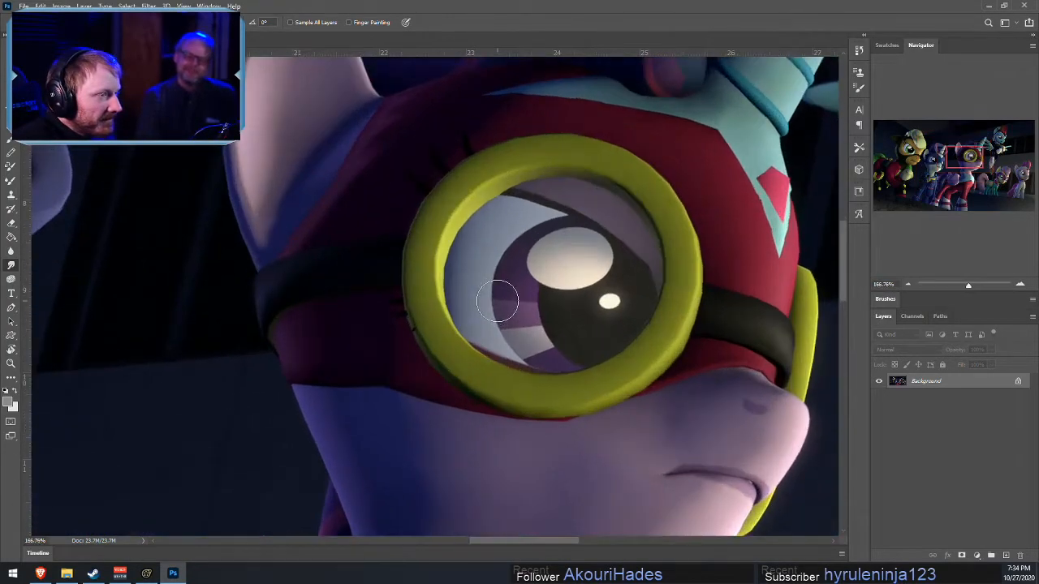
alt+scroll(519, 304, down, 4)
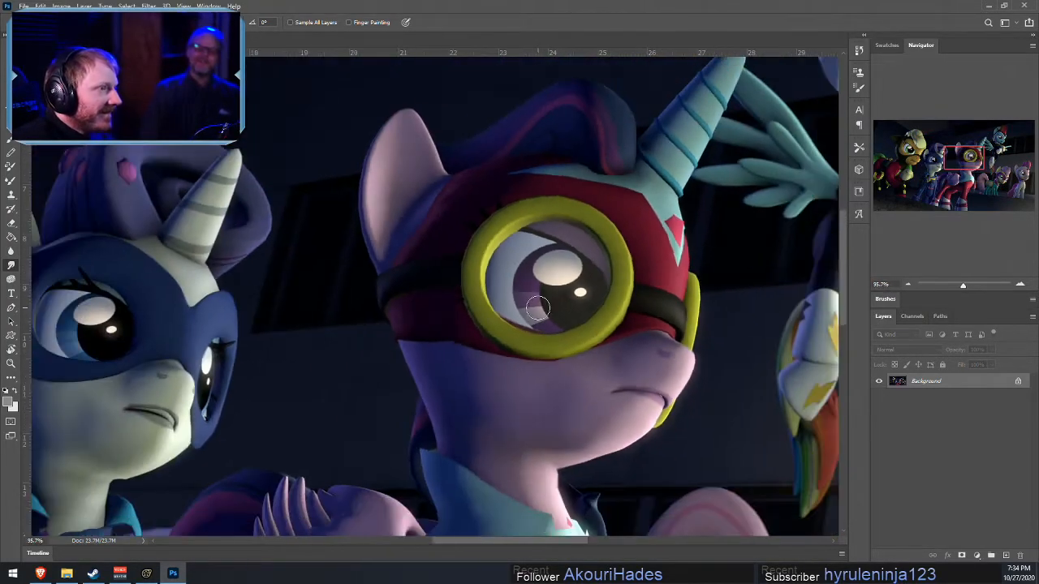
alt+scroll(418, 172, up, 4)
alt+scroll(418, 172, up, 1)
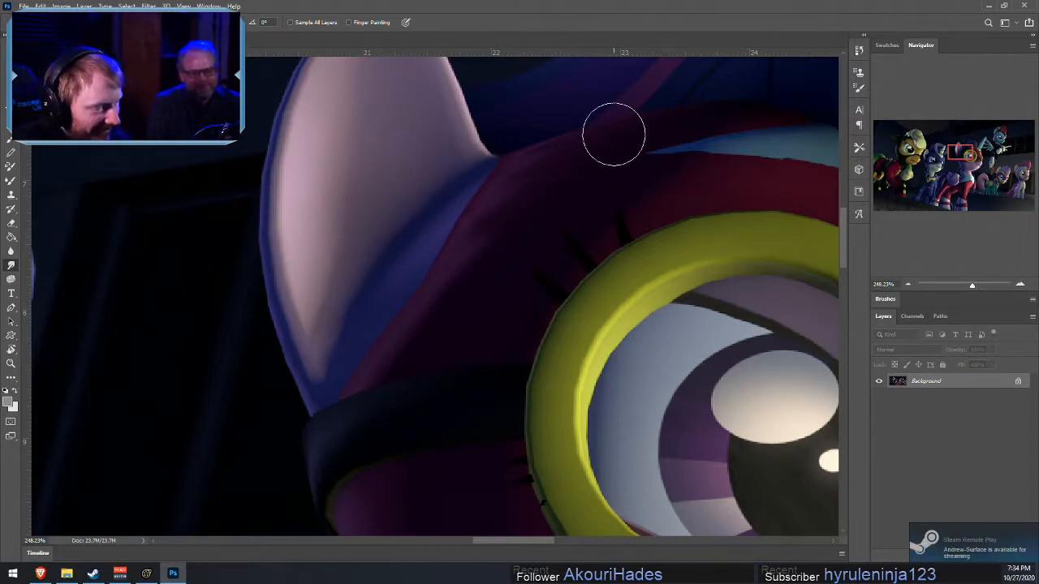
key(p)
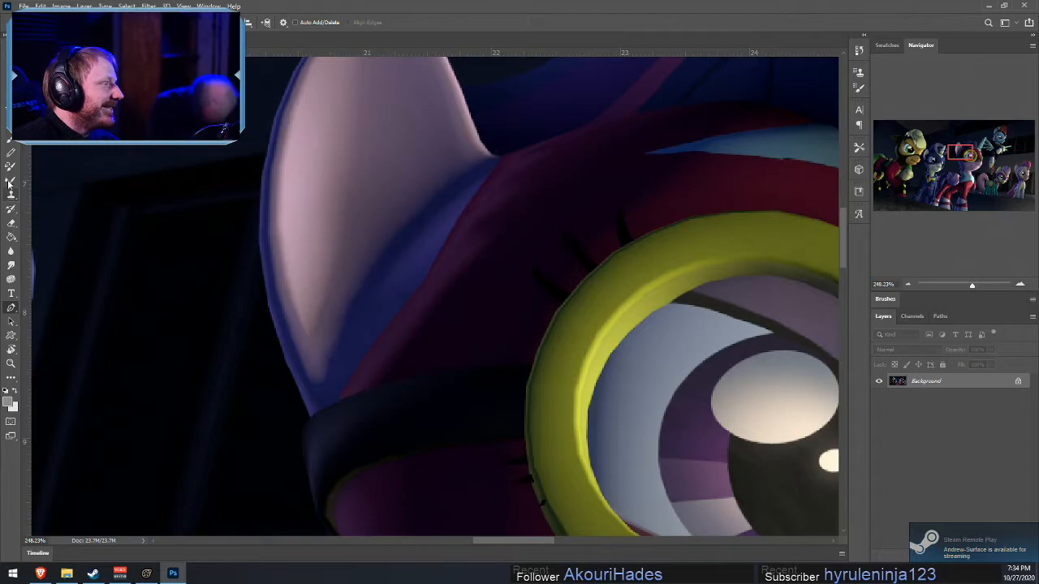
click(11, 265)
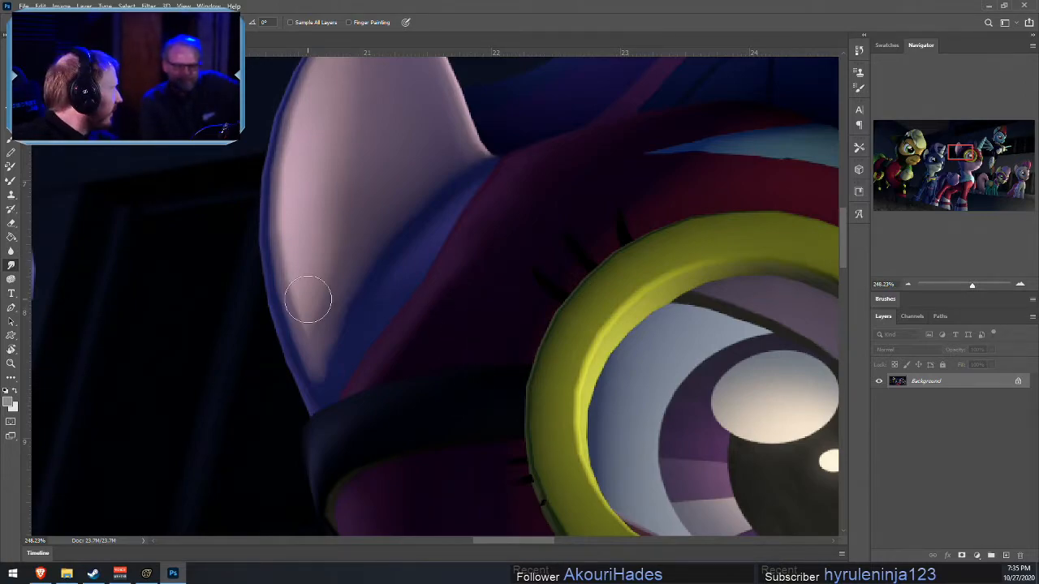
- Examine the blue-masked pony's mane and the orange pony's blond forelock for leftover creases and jagged edges
alt+scroll(411, 322, down, 3)
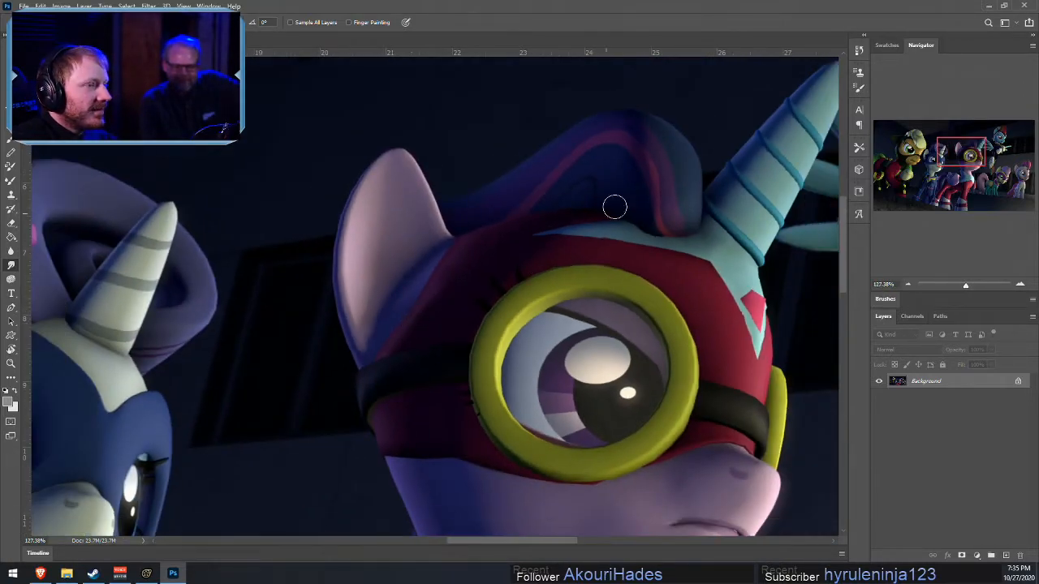
alt+scroll(681, 133, down, 4)
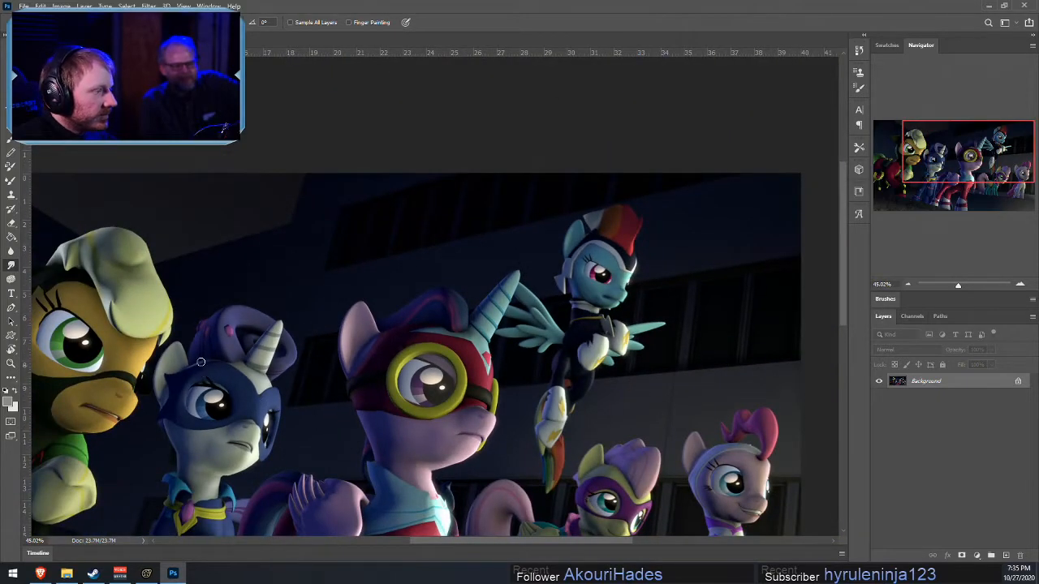
alt+scroll(202, 365, up, 5)
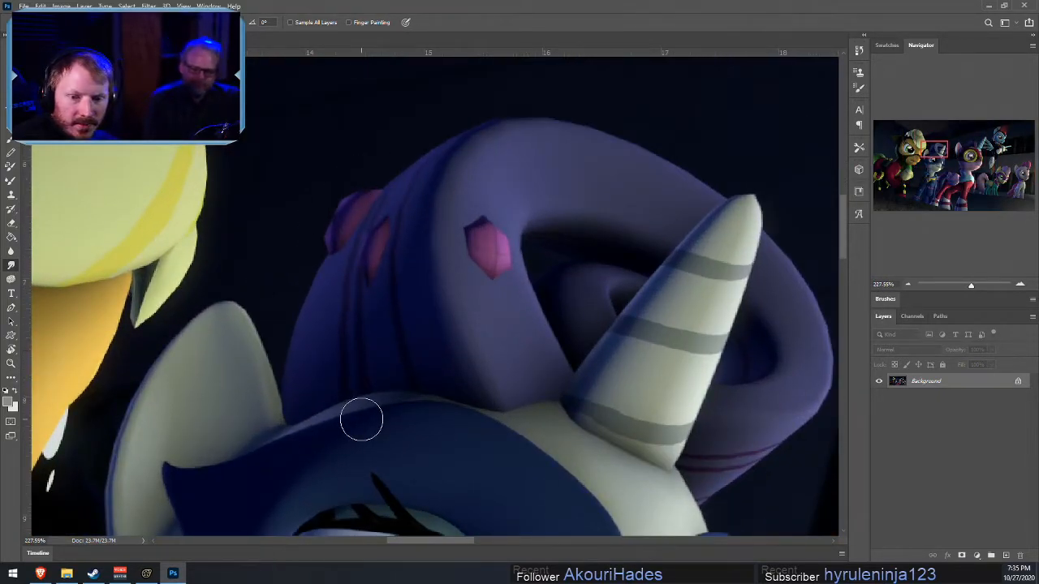
alt+scroll(361, 420, down, 5)
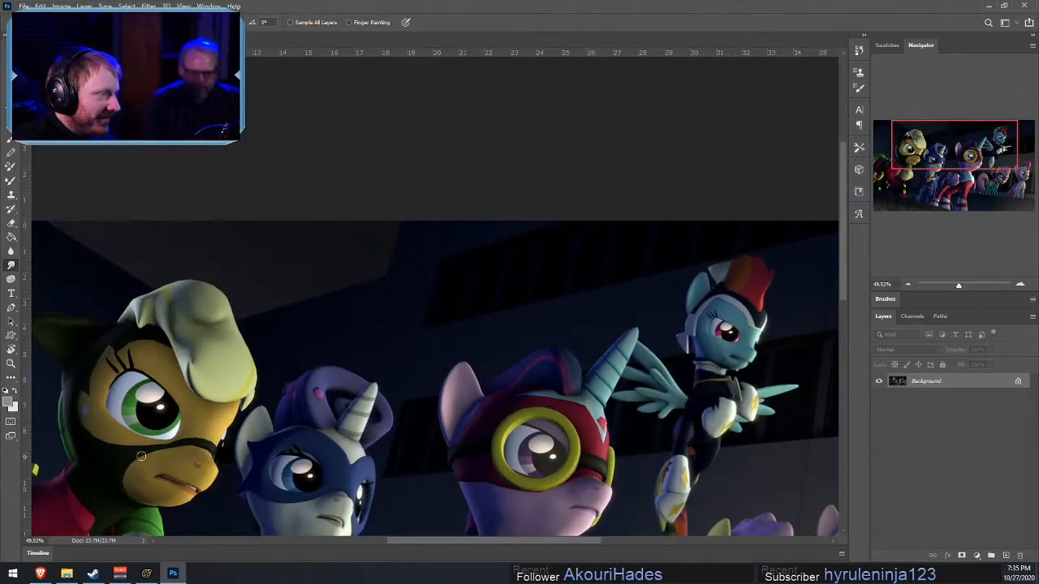
alt+scroll(138, 403, up, 4)
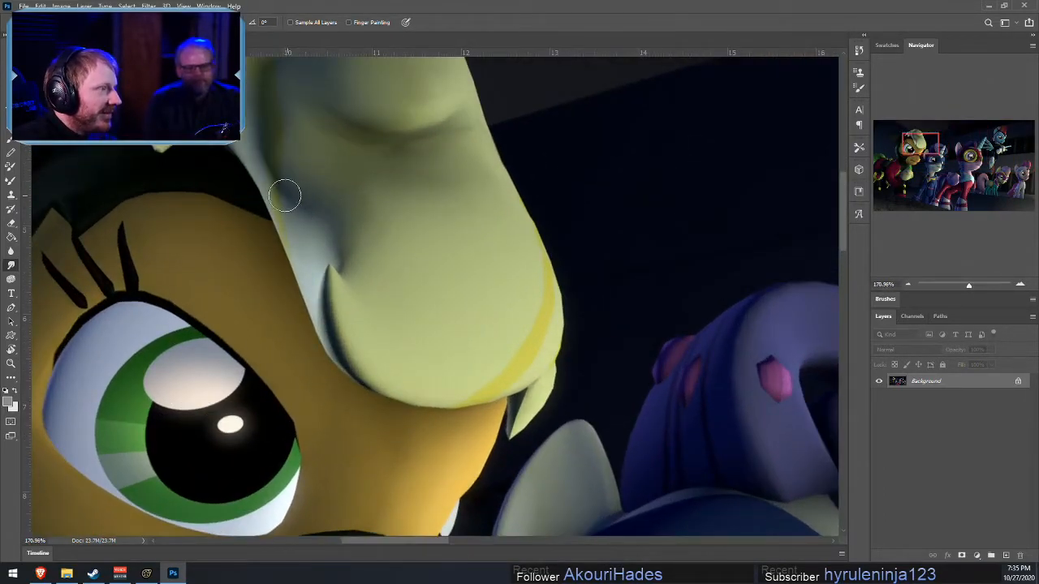
scroll(165, 168, up, 2)
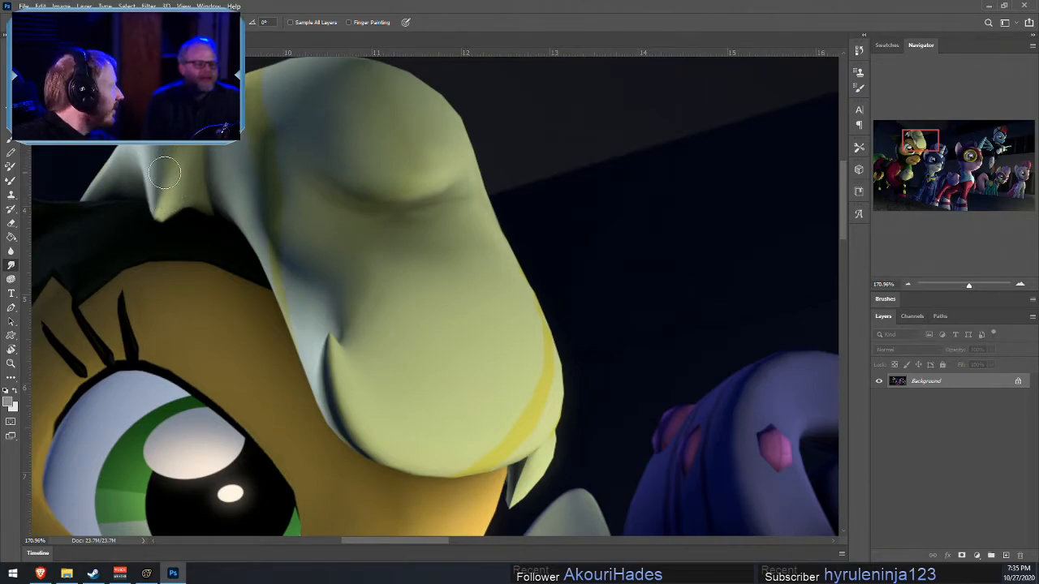
alt+scroll(146, 410, down, 3)
alt+scroll(147, 410, down, 3)
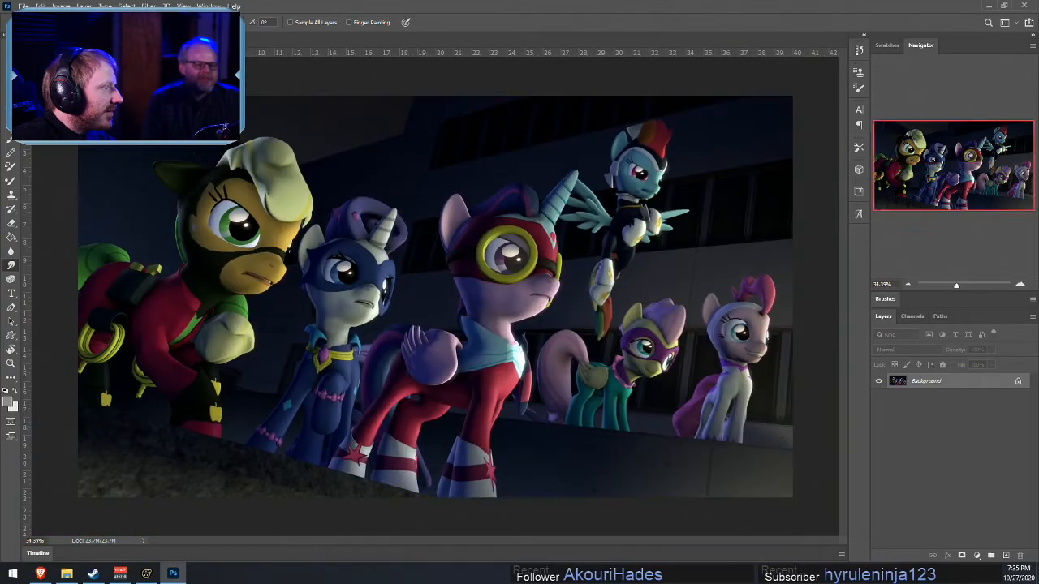
- Lasso the underside of the orange pony's chin above the green sleeve, following its lower edge past the bright green sliver
alt+scroll(140, 283, up, 3)
alt+scroll(140, 282, up, 3)
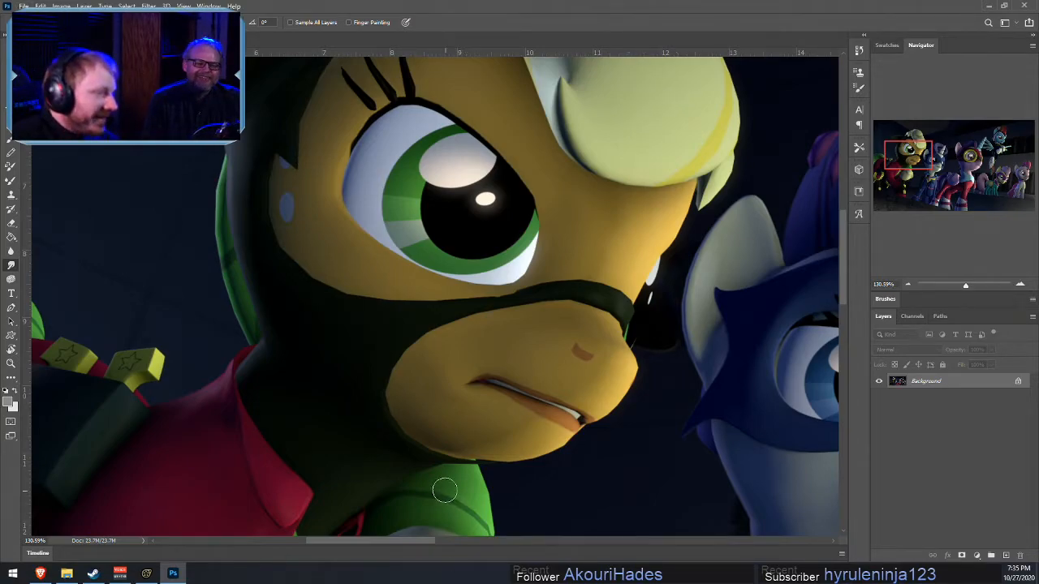
alt+scroll(444, 491, up, 6)
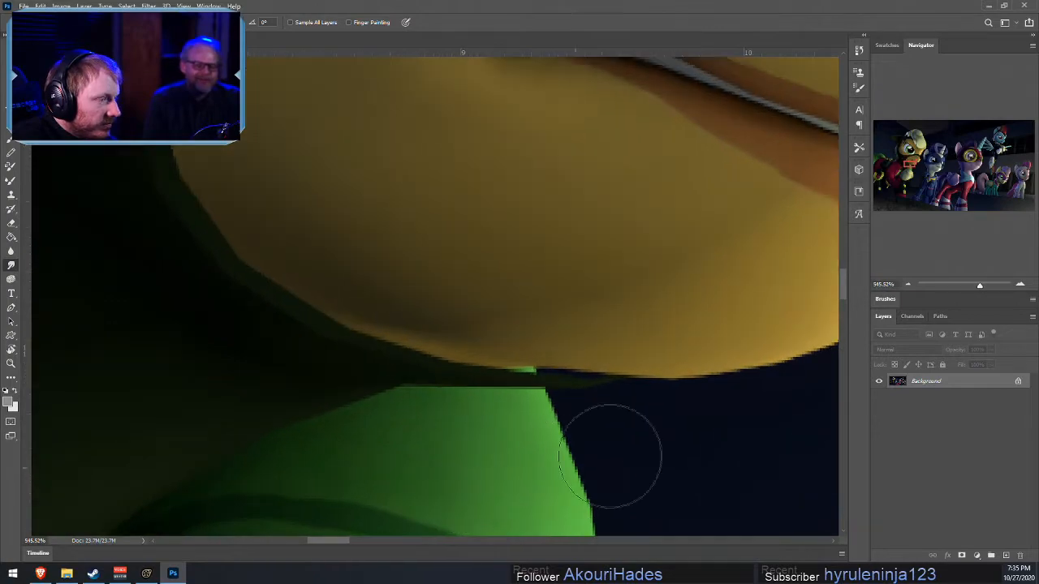
alt+scroll(577, 466, up, 1)
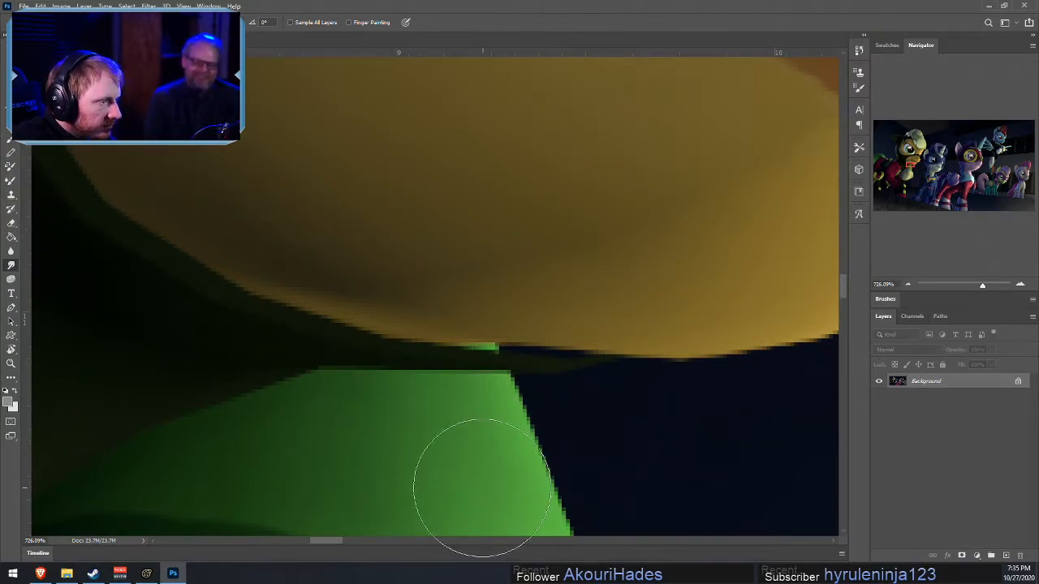
click(11, 83)
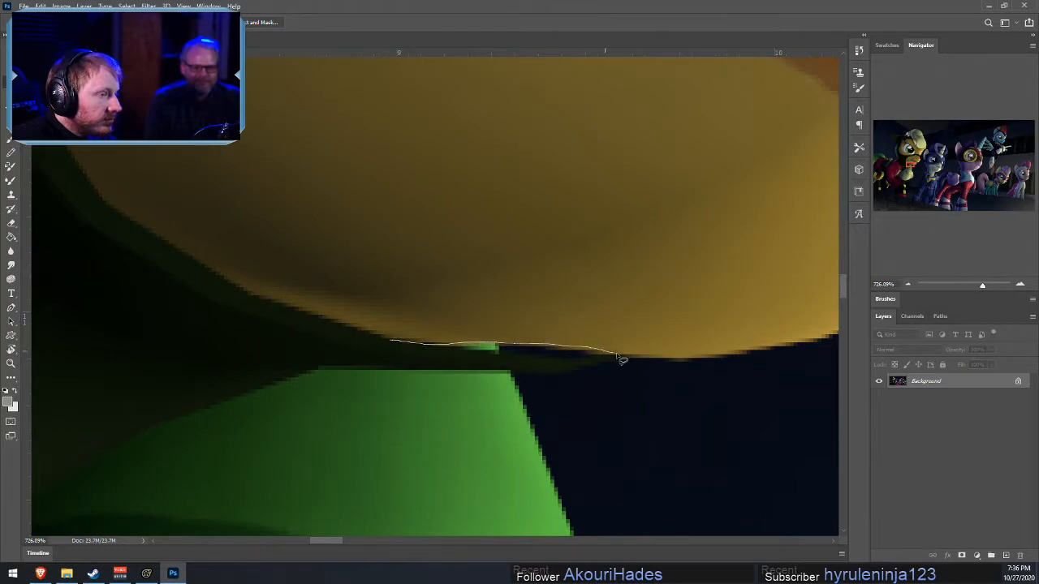
mouse_move(722, 369)
mouse_down()
mouse_move(425, 225)
mouse_move(309, 288)
mouse_move(347, 331)
mouse_up()
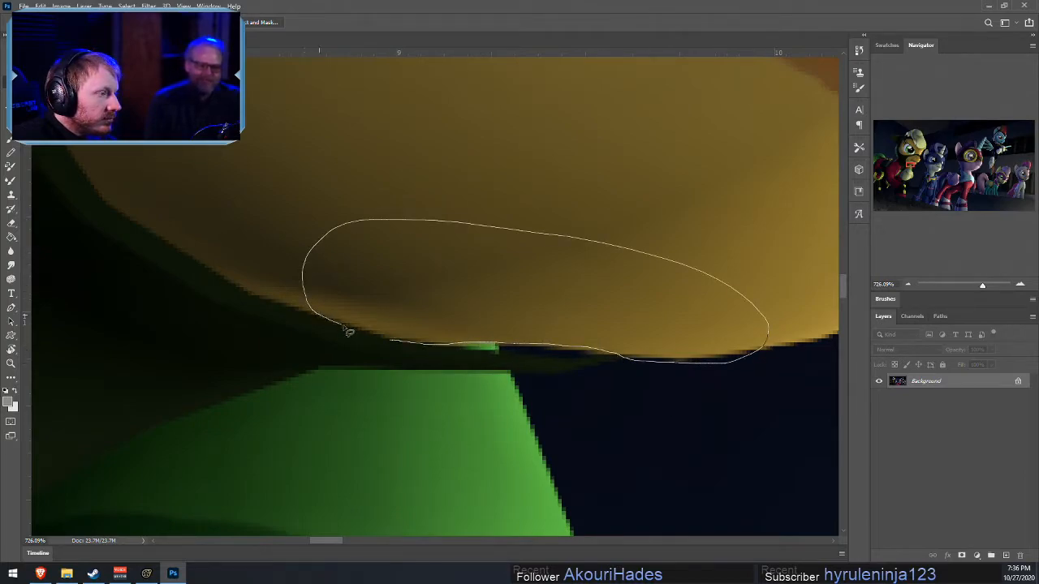
drag(401, 349, 406, 347)
key(v)
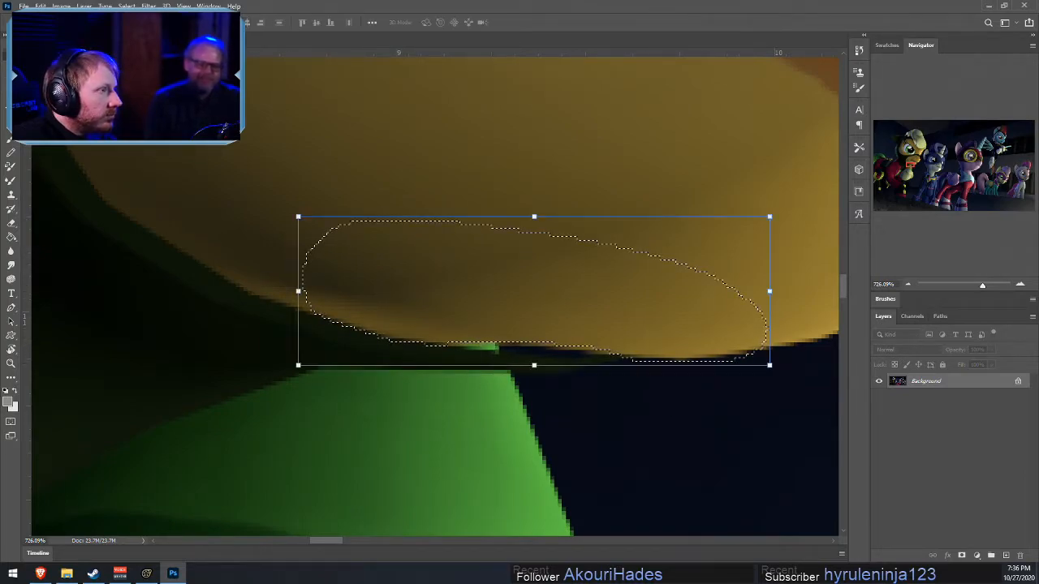
drag(521, 217, 521, 201)
click(485, 23)
key(ctrl+z)
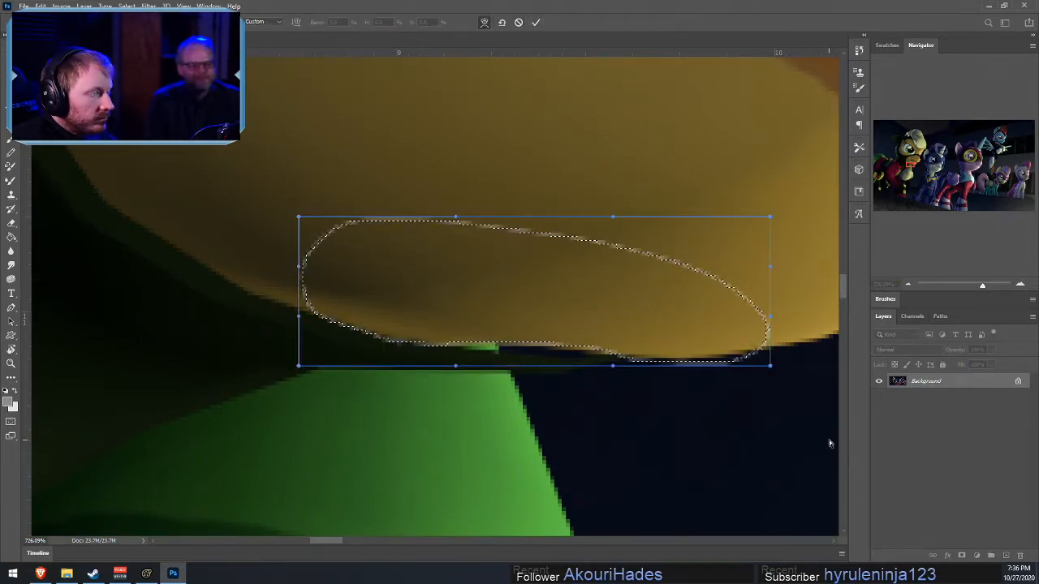
click(519, 22)
- Copy the selected chin area to a new layer and stretch it downward to 107.89% height, covering the green sliver and gap
key(ctrl+j)
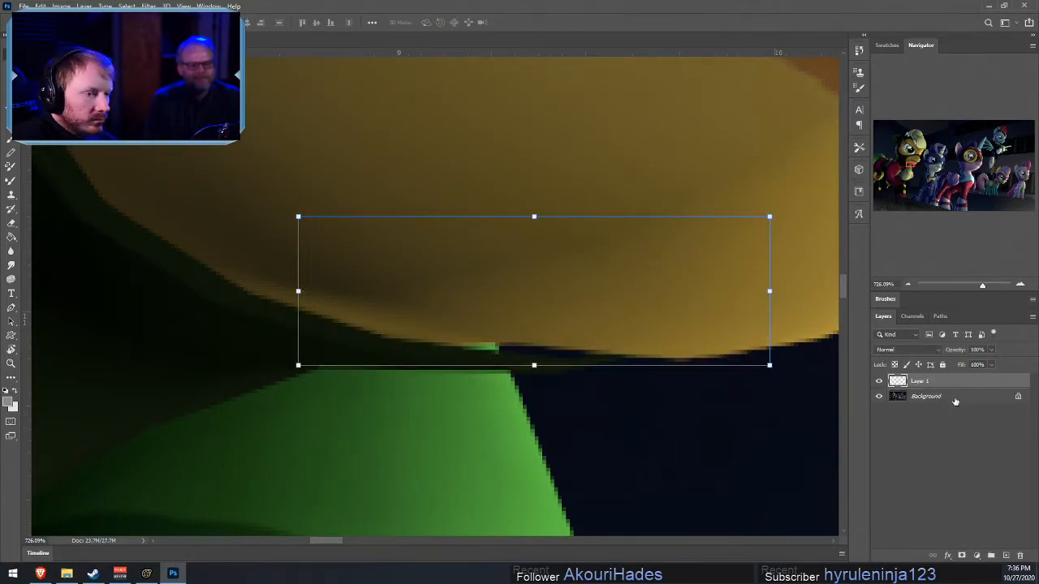
click(534, 216)
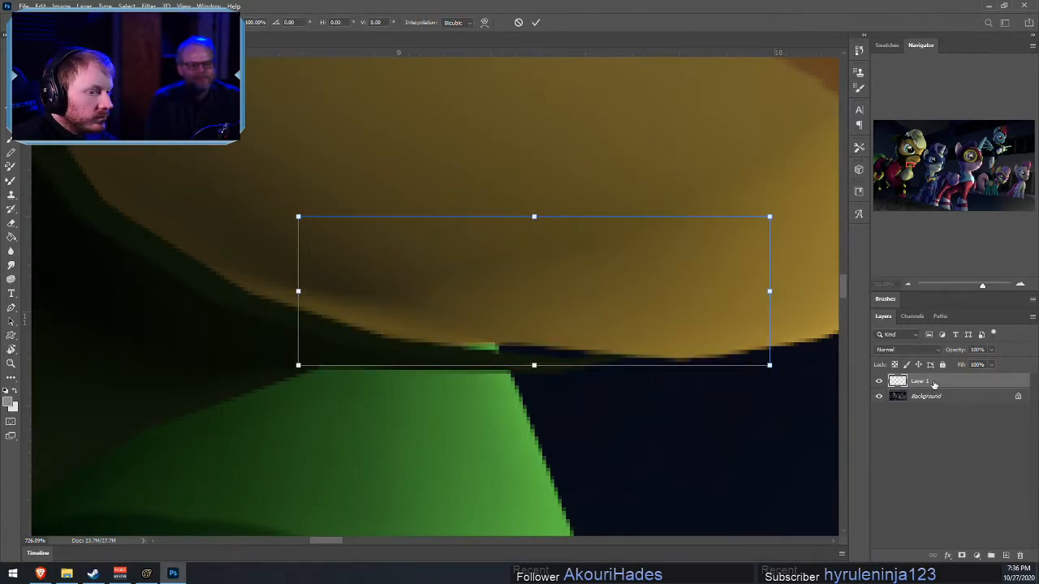
drag(534, 367, 533, 378)
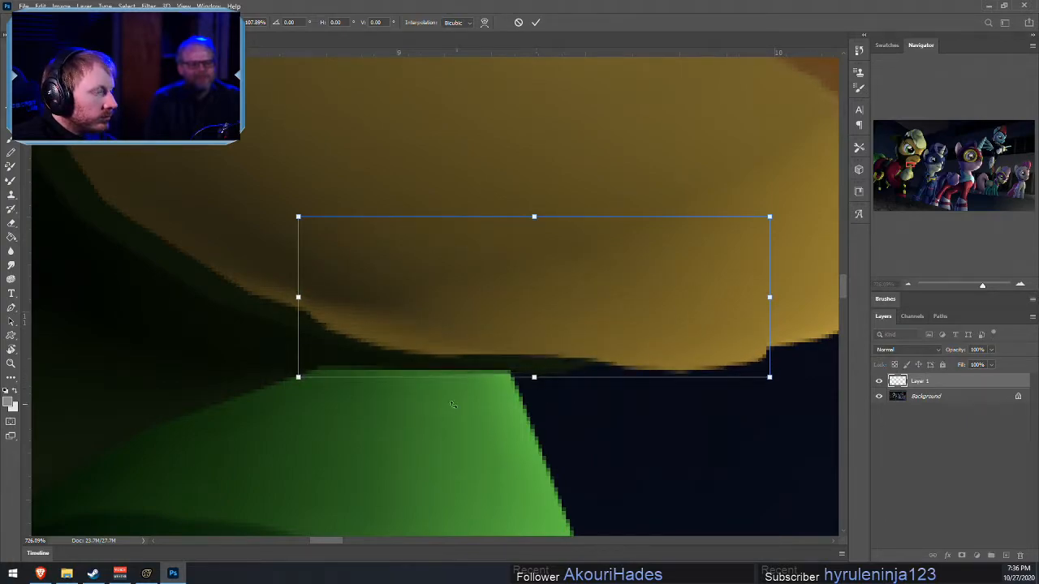
click(536, 23)
alt+scroll(696, 422, up, 2)
mouse_move(487, 363)
mouse_down()
mouse_move(461, 345)
mouse_move(493, 351)
mouse_move(494, 367)
mouse_up()
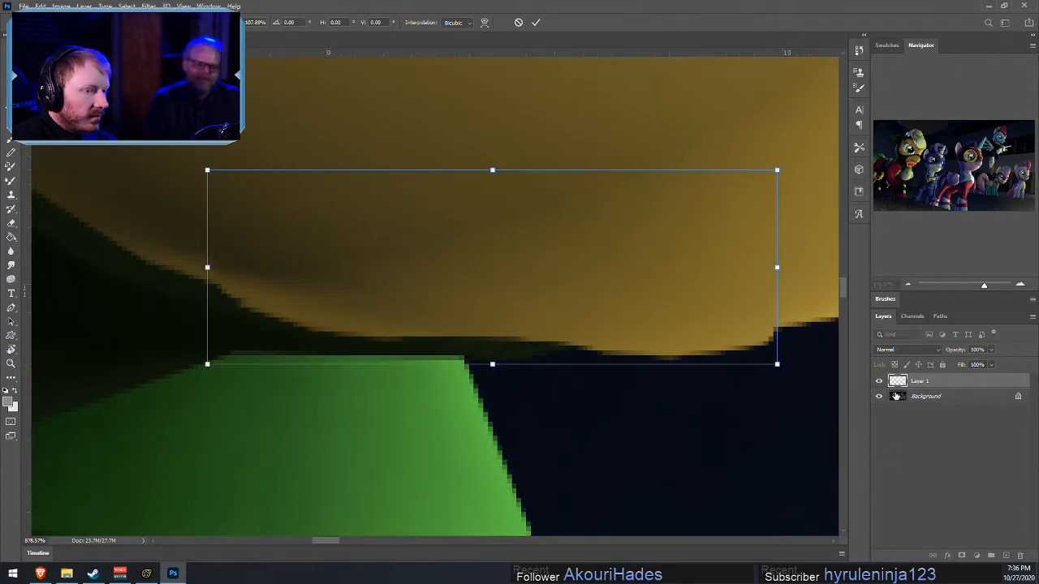
key(Return)
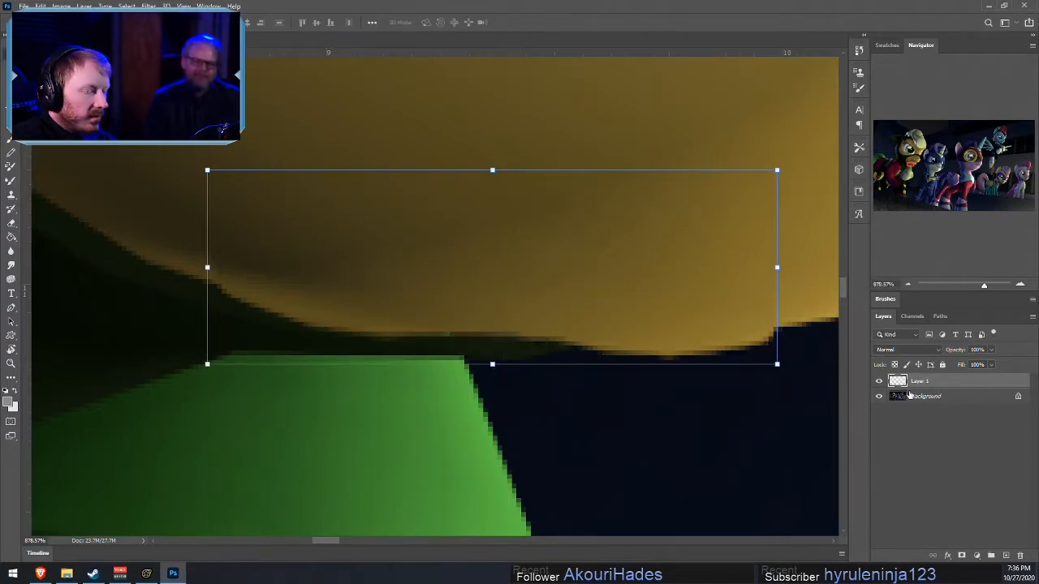
- Set the chin patch layer to Difference blending and erase its overhang along the lower jaw edge
click(937, 352)
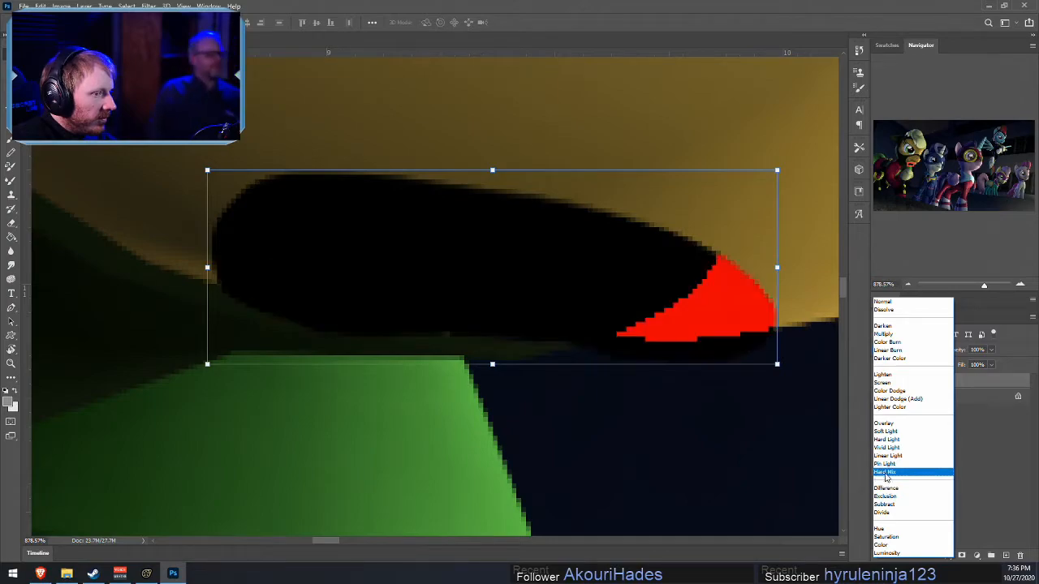
click(887, 488)
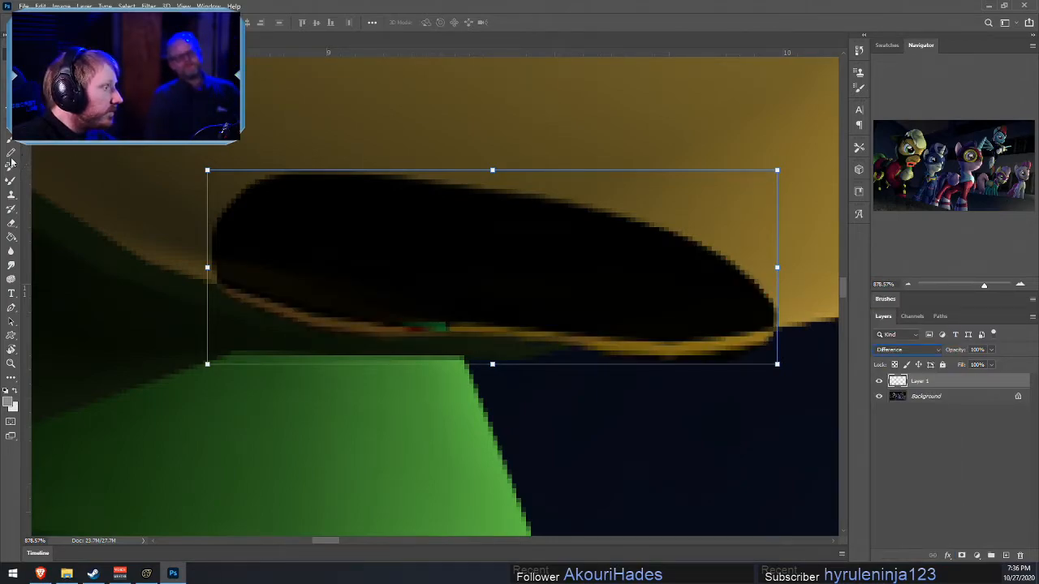
click(11, 223)
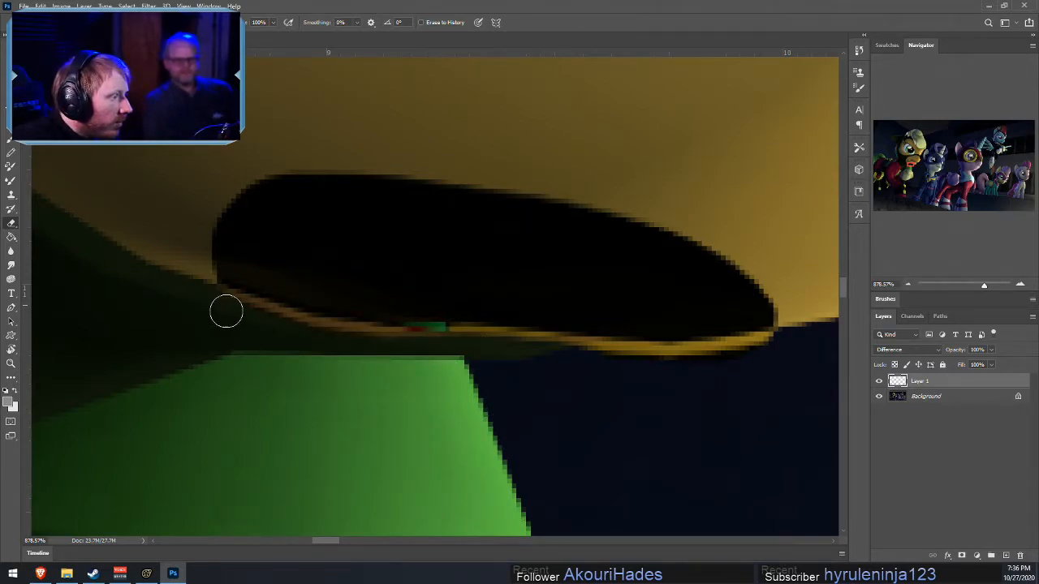
drag(220, 310, 279, 335)
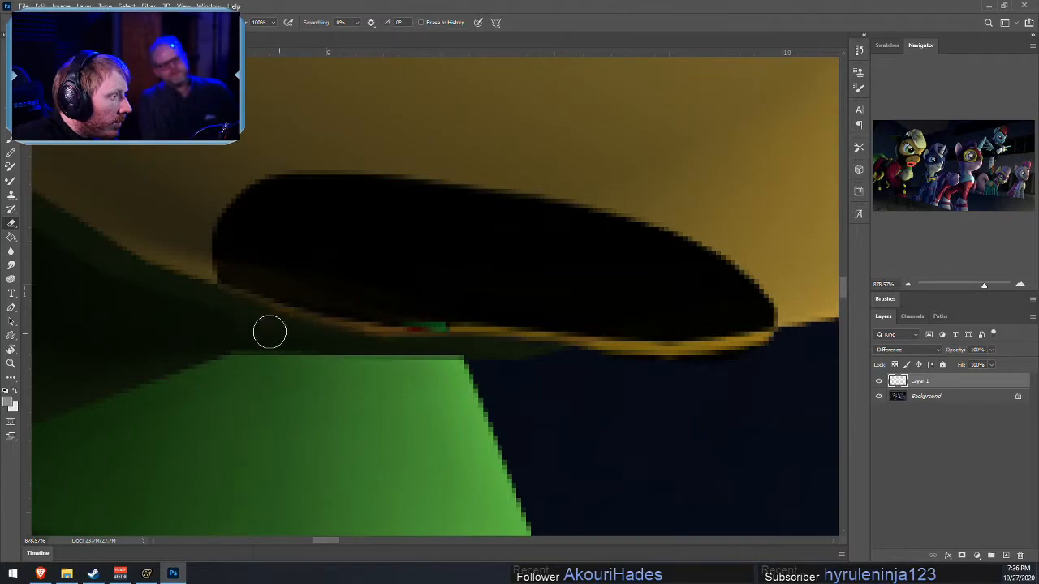
drag(343, 345, 371, 350)
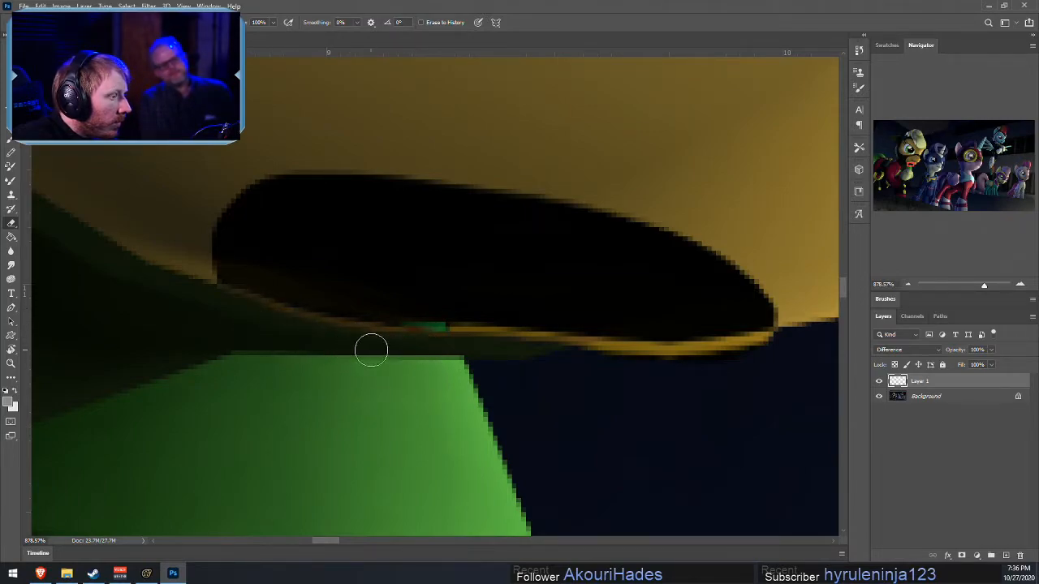
drag(537, 362, 789, 351)
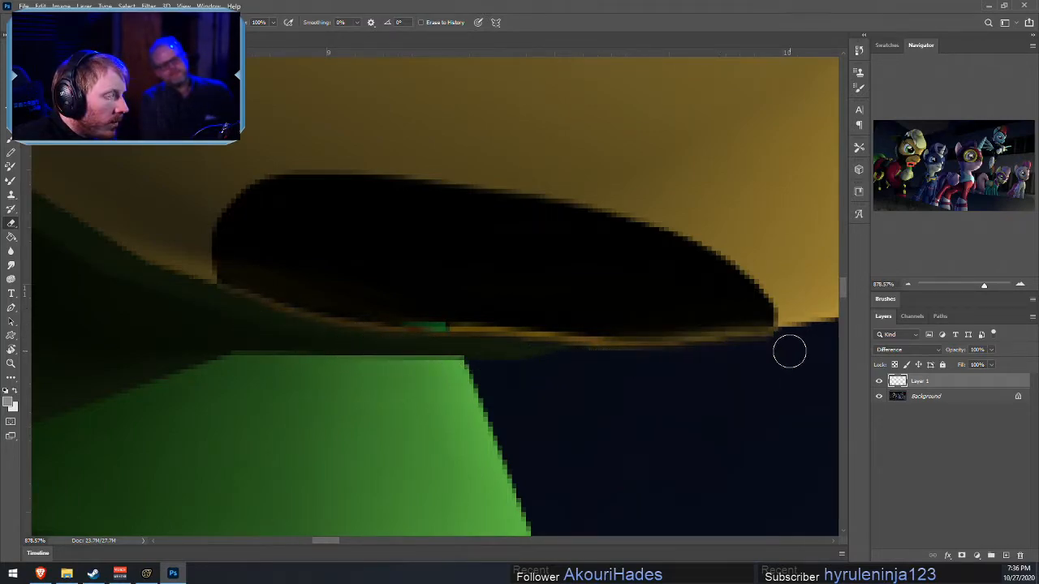
- Return the chin patch layer to Normal blending and ready the Smudge tool with a smaller brush
click(931, 351)
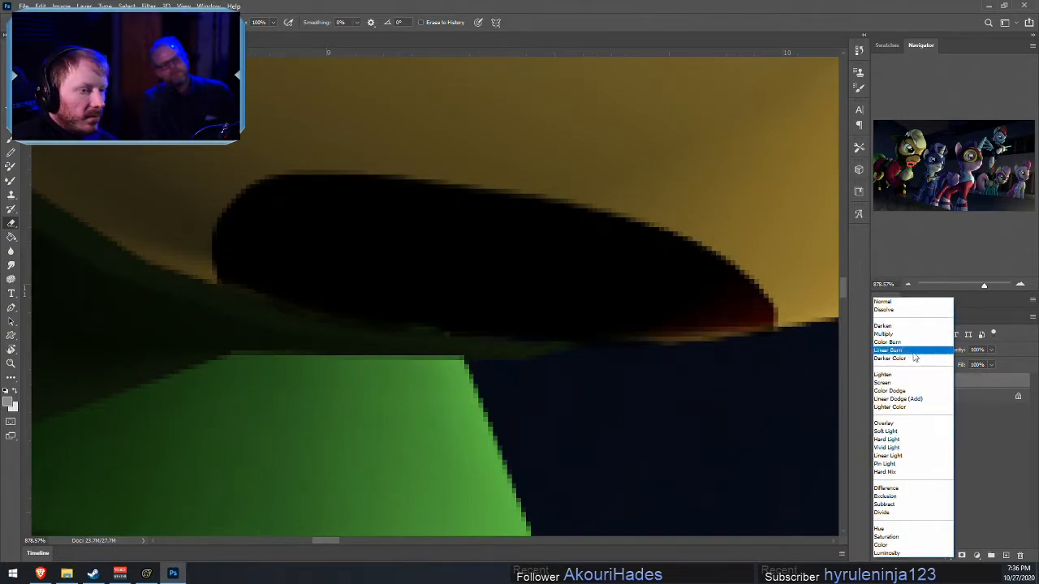
click(892, 302)
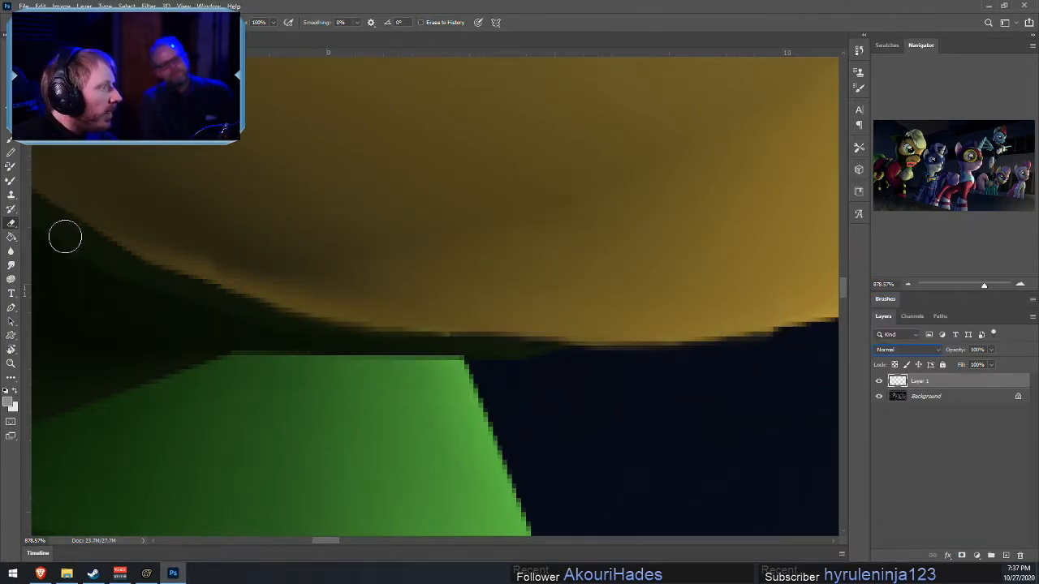
click(10, 264)
key(bracketleft)
key(bracketleft)
key(bracketleft)
key(bracketleft)
key(bracketleft)
key(bracketleft)
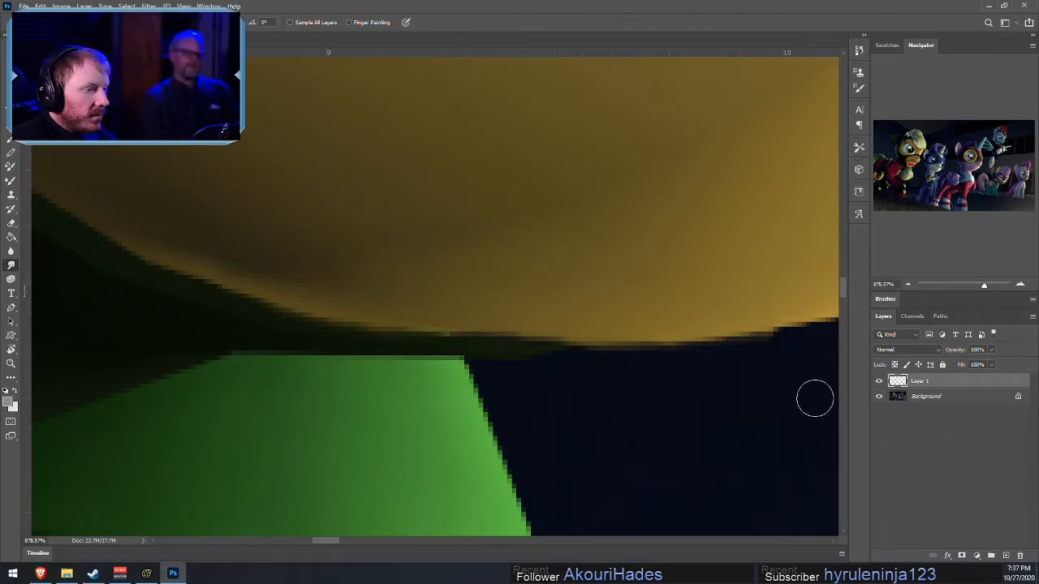
- Erase the excess patch edge under the orange pony's chin where it meets the dark background, smoothing the jaw contour
alt+scroll(398, 383, down, 10)
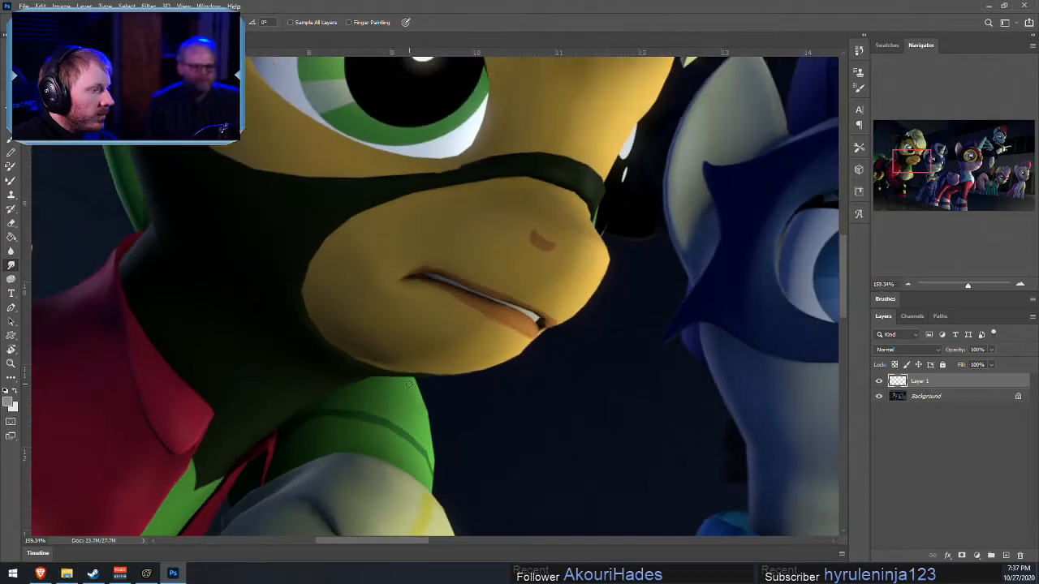
alt+scroll(409, 385, down, 2)
alt+scroll(404, 341, up, 8)
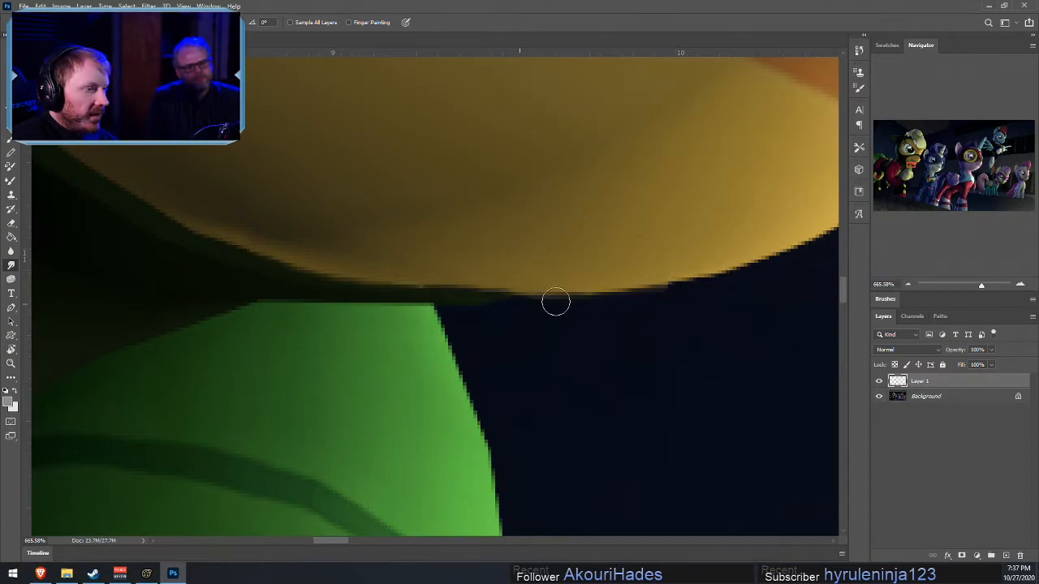
click(10, 224)
drag(531, 301, 660, 287)
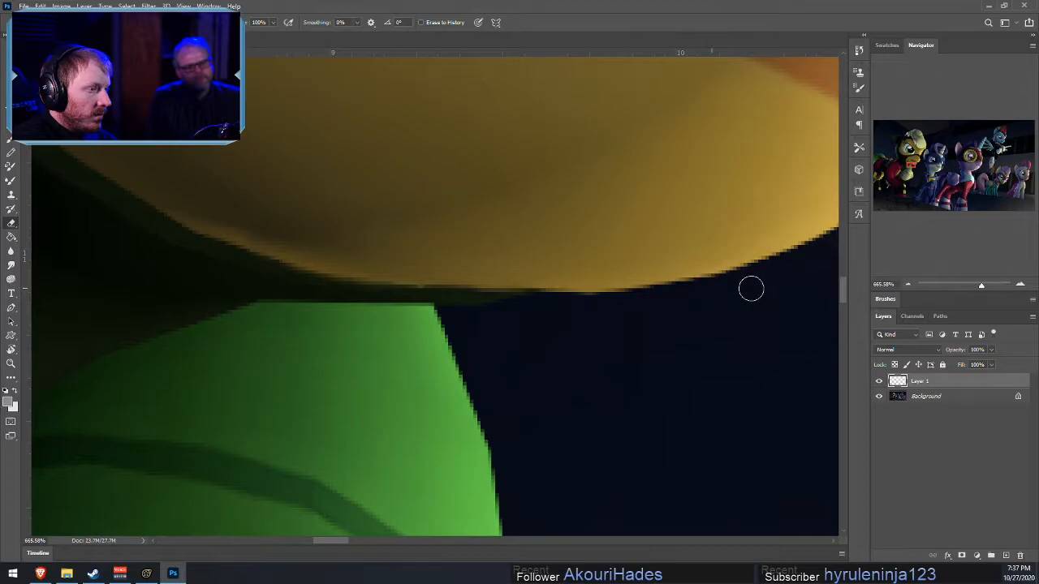
- Clone out the small leftover speck on the chin's lower edge above the green sleeve
alt+scroll(716, 352, down, 5)
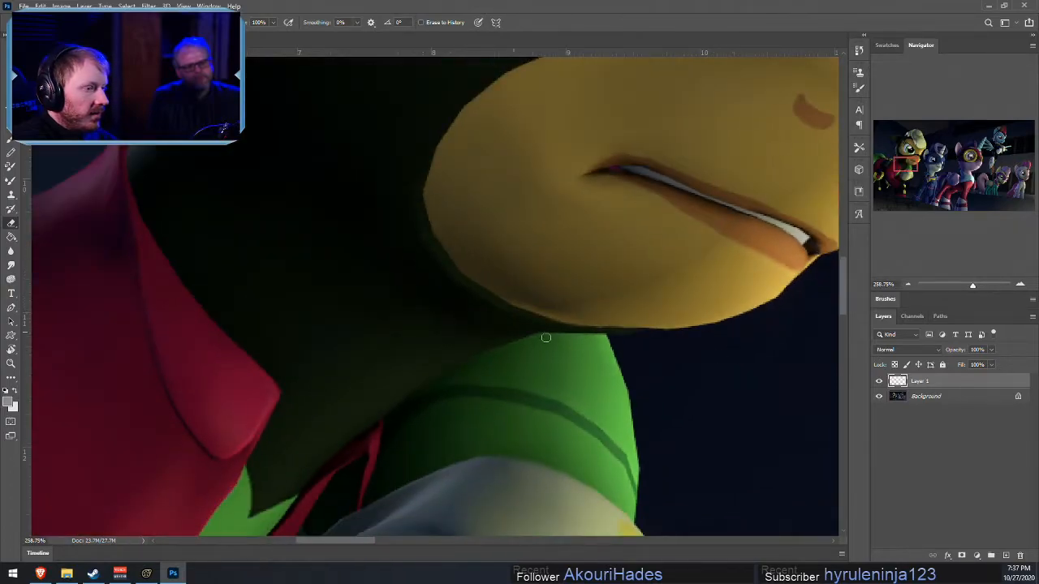
alt+scroll(513, 332, down, 4)
alt+scroll(662, 380, up, 2)
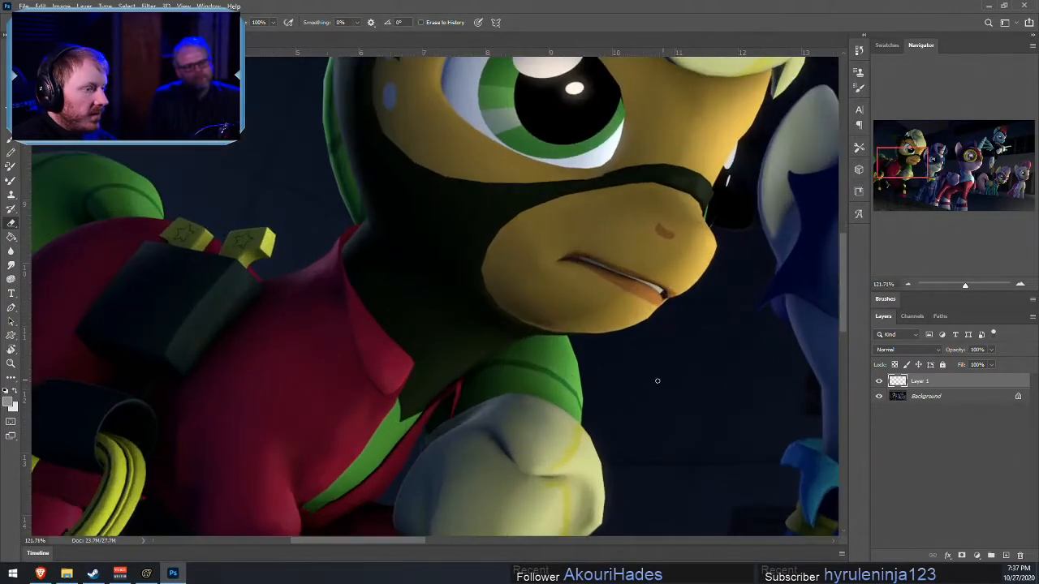
alt+scroll(608, 369, up, 4)
alt+scroll(545, 290, up, 4)
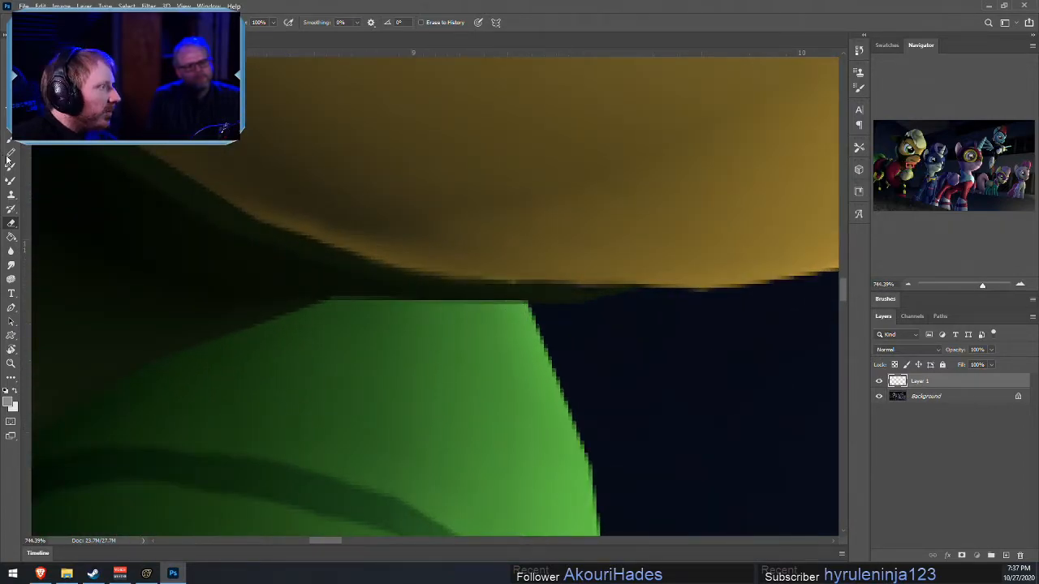
click(10, 194)
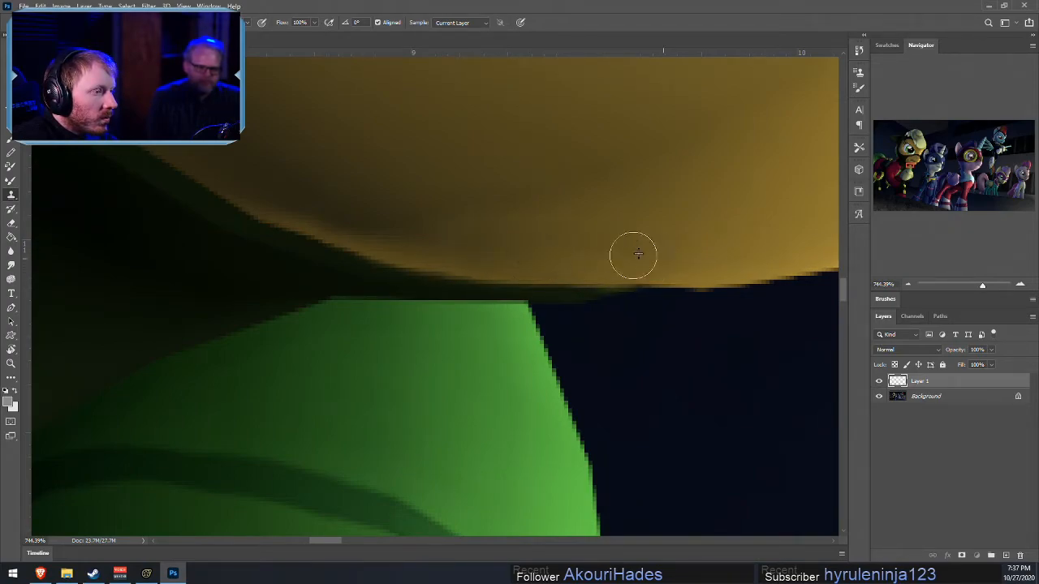
alt+scroll(783, 277, down, 3)
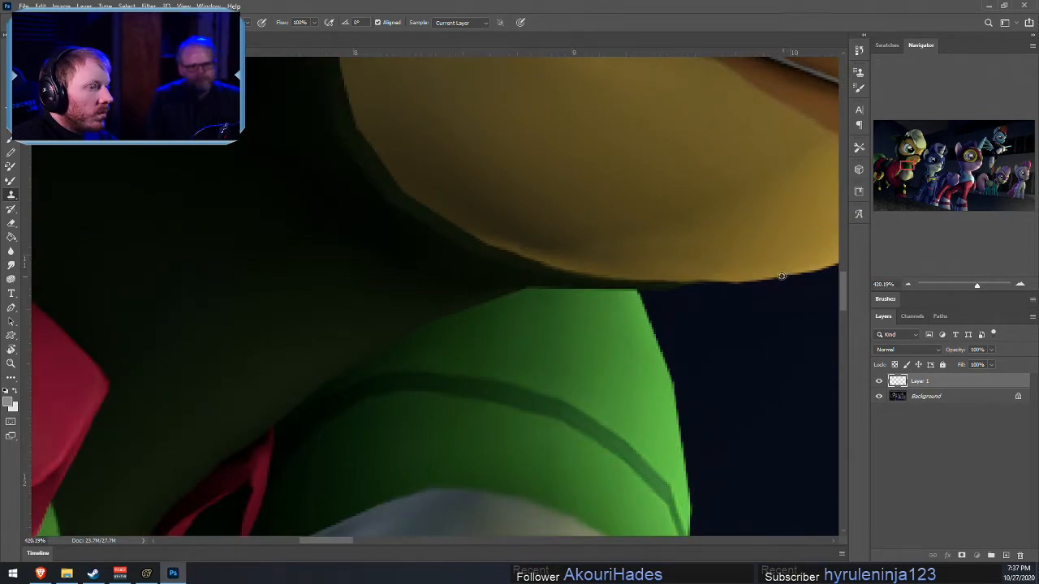
- Smudge the shading on the orange pony's red suit near the top of the front leg, using a larger brush on the Background layer
click(11, 268)
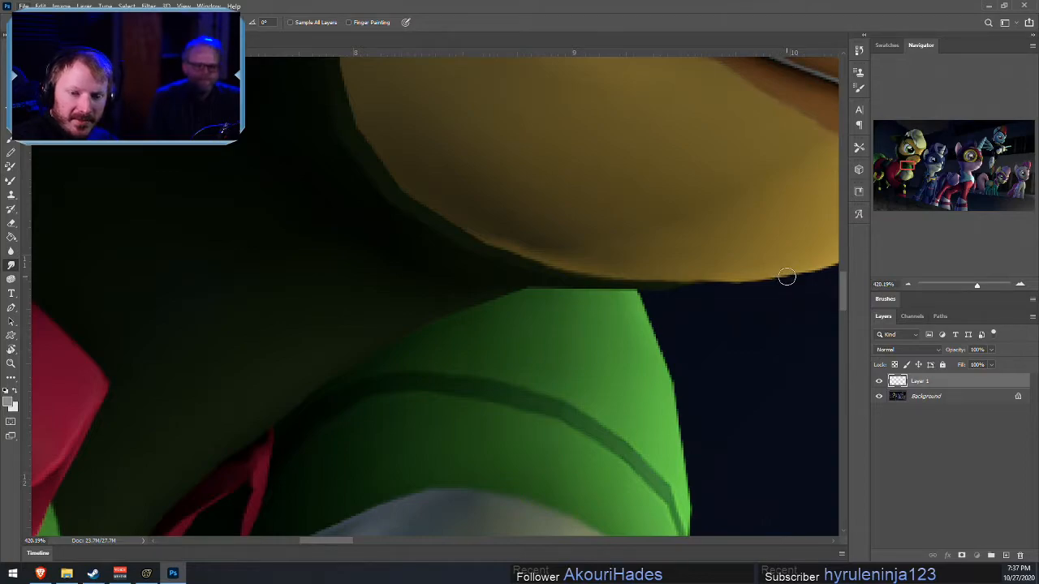
alt+scroll(786, 277, down, 12)
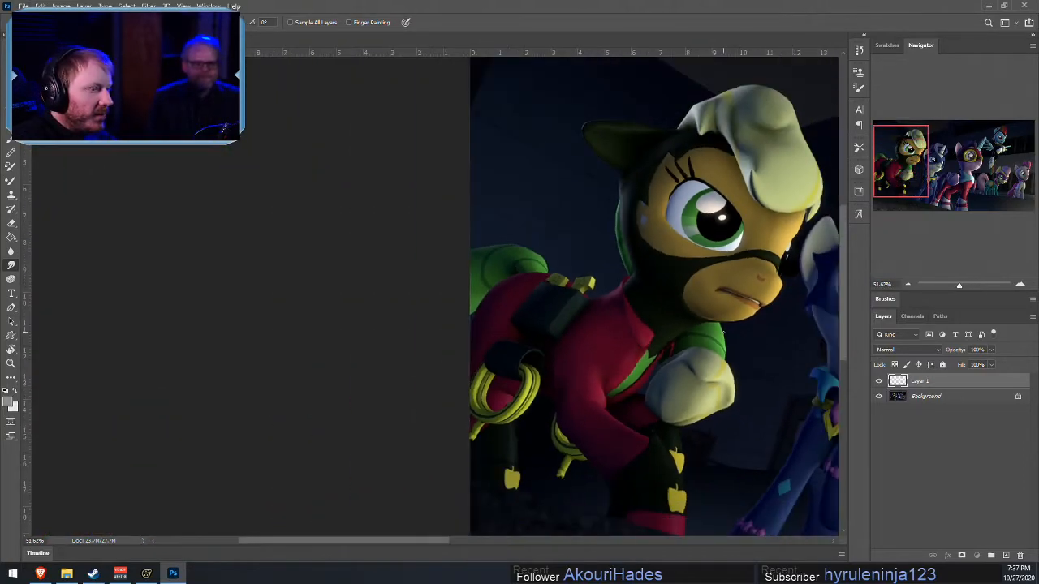
alt+scroll(583, 413, up, 9)
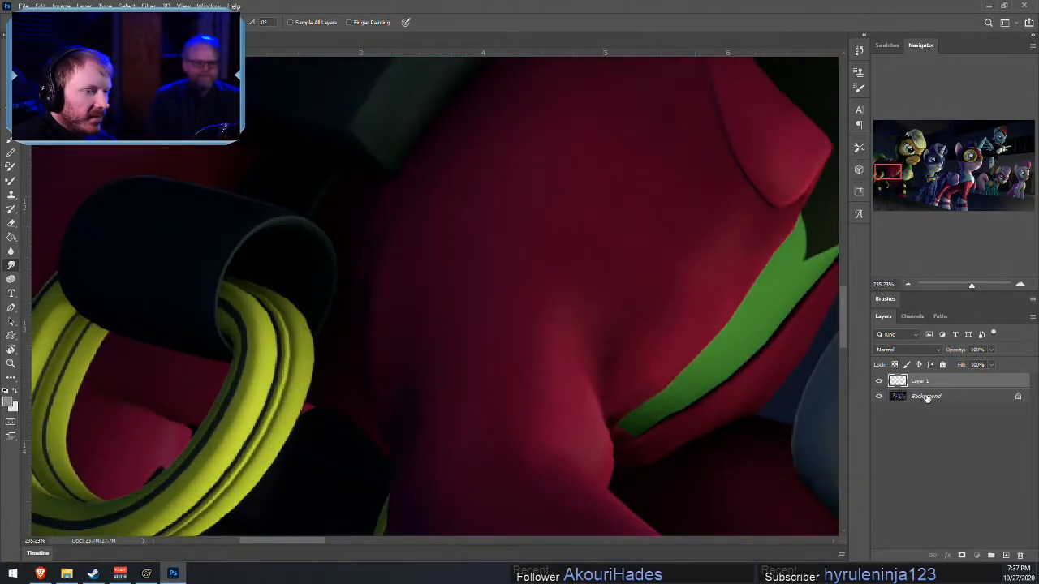
click(926, 396)
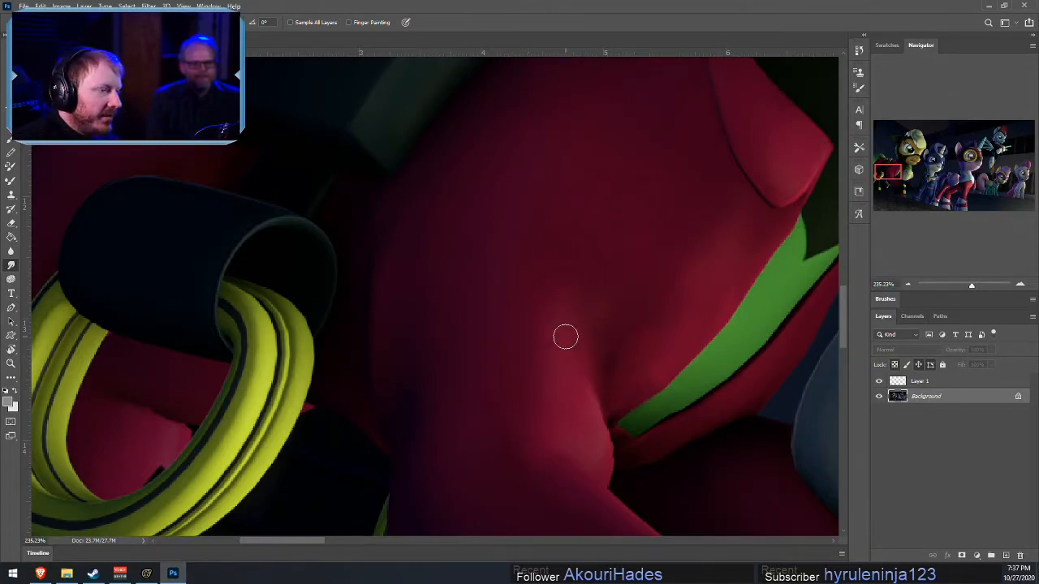
key(bracketright)
key(bracketright)
key(bracketright)
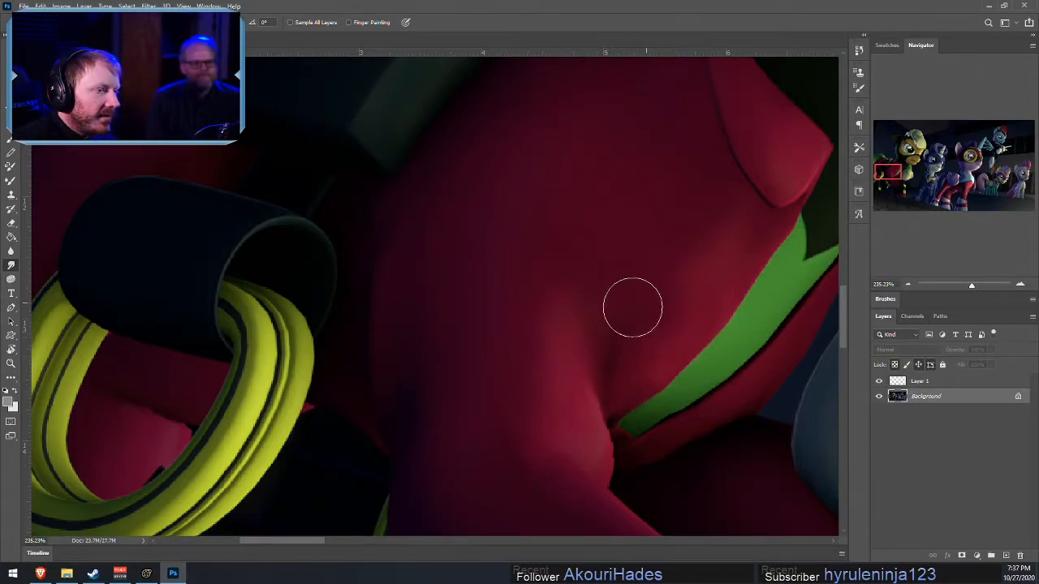
mouse_move(610, 336)
mouse_down()
mouse_move(644, 343)
mouse_move(633, 359)
mouse_move(625, 344)
mouse_move(643, 314)
mouse_up()
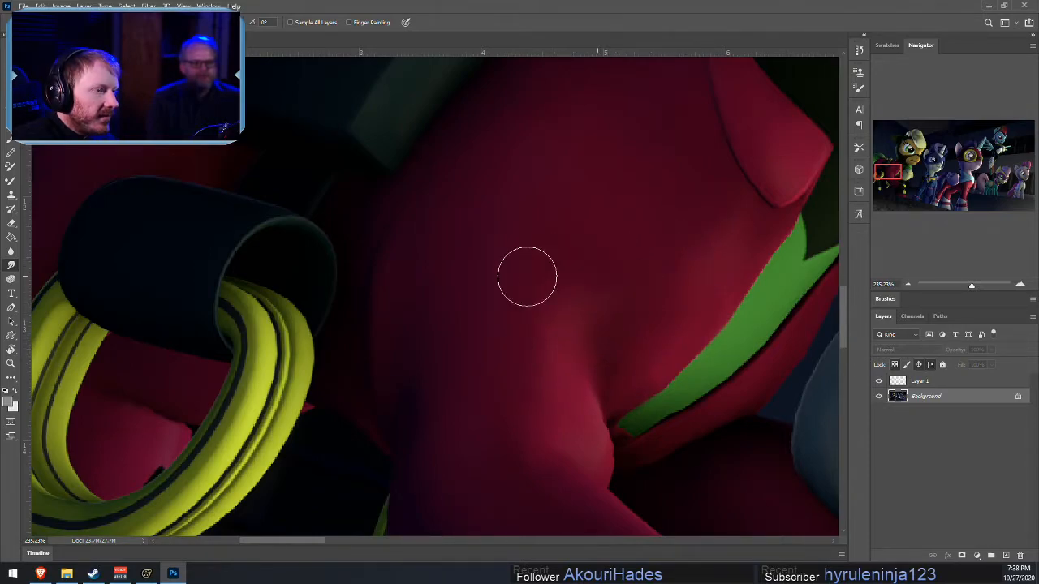
- Smudge the shading down the orange pony's red front leg below the shoulder on the Background layer
mouse_move(542, 327)
mouse_down()
mouse_move(512, 431)
mouse_move(556, 465)
mouse_move(557, 485)
mouse_up()
alt+scroll(742, 473, down, 3)
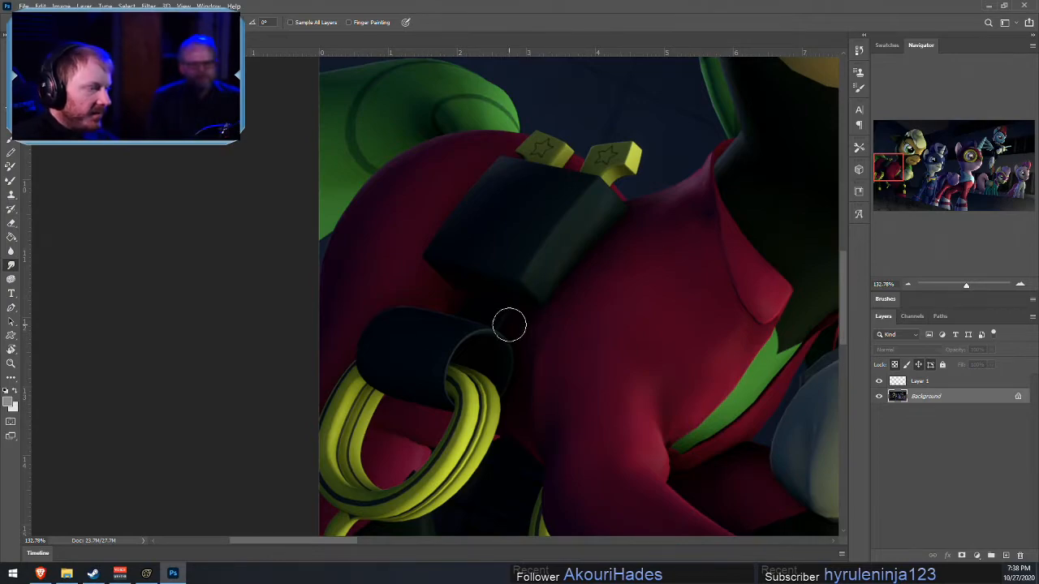
alt+scroll(509, 325, up, 3)
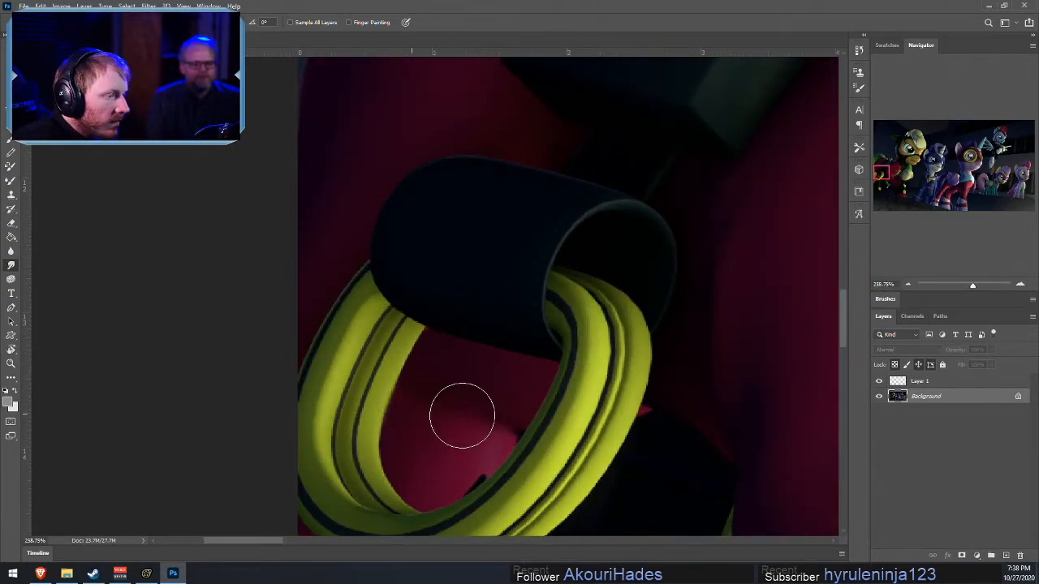
key(ctrl+s)
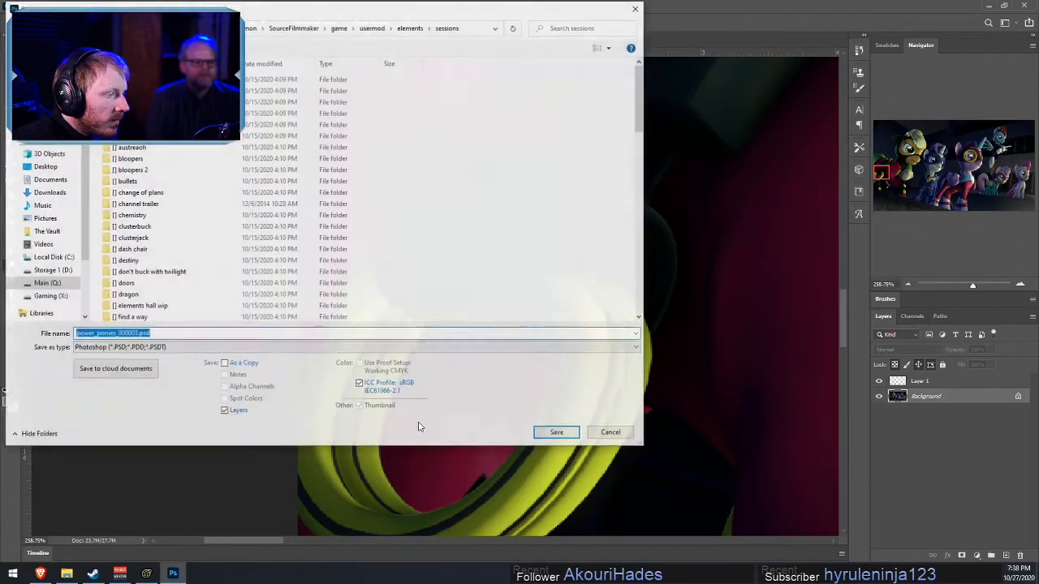
click(610, 433)
key(ctrl+z)
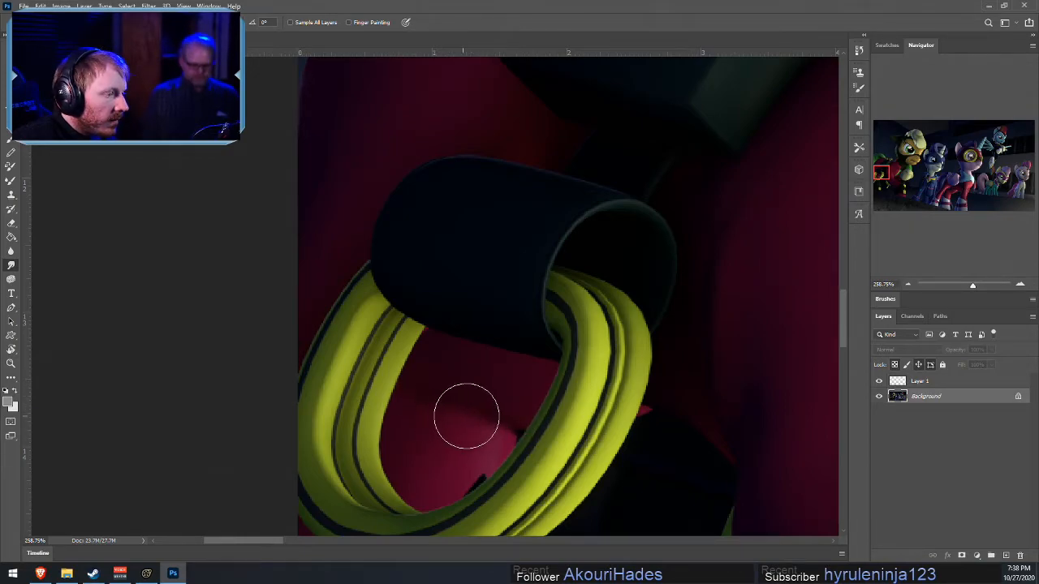
- Examine the orange pony's red suit and blond hair up close and the full frame for remaining flaws
alt+scroll(571, 499, down, 8)
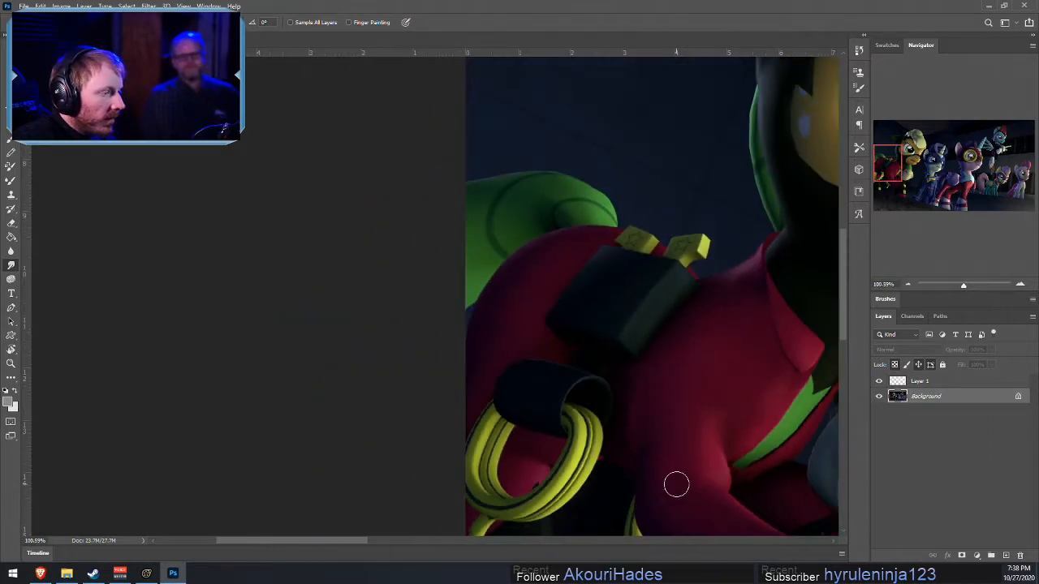
alt+scroll(560, 516, up, 4)
alt+scroll(632, 489, down, 6)
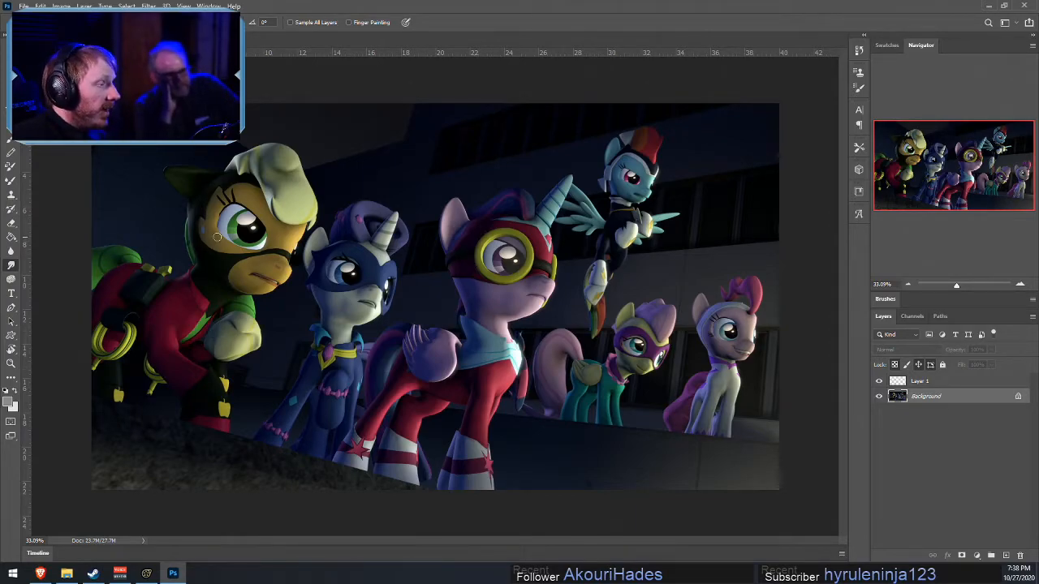
alt+scroll(287, 181, up, 6)
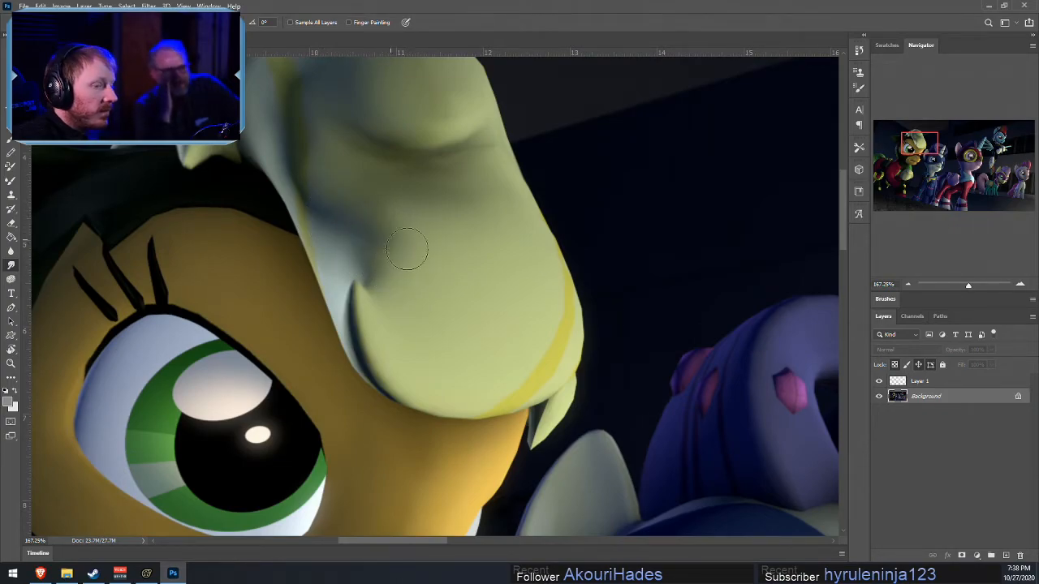
key(ctrl+0)
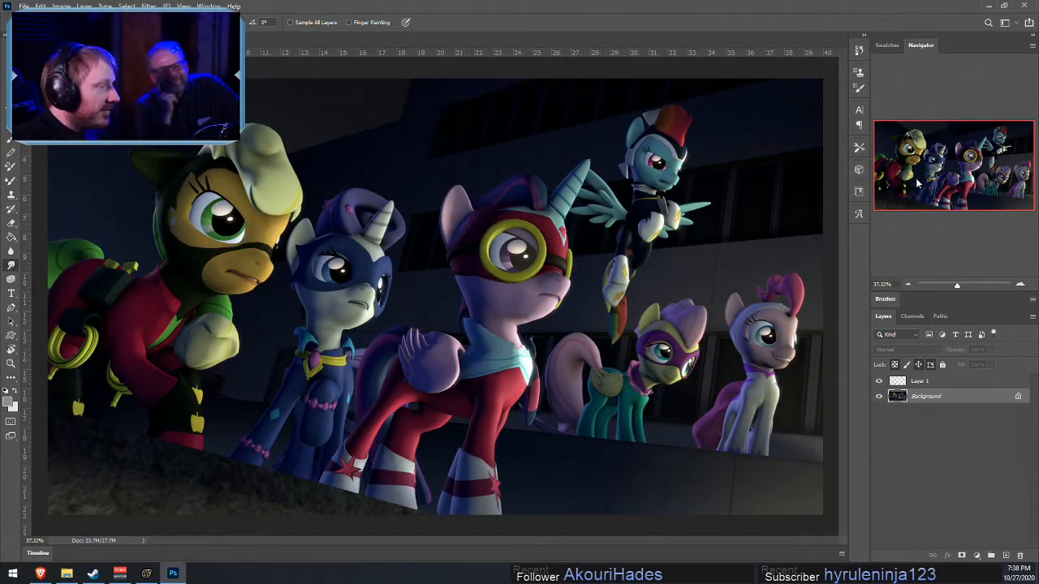
key(ctrl+s)
key(Escape)
key(ctrl+s)
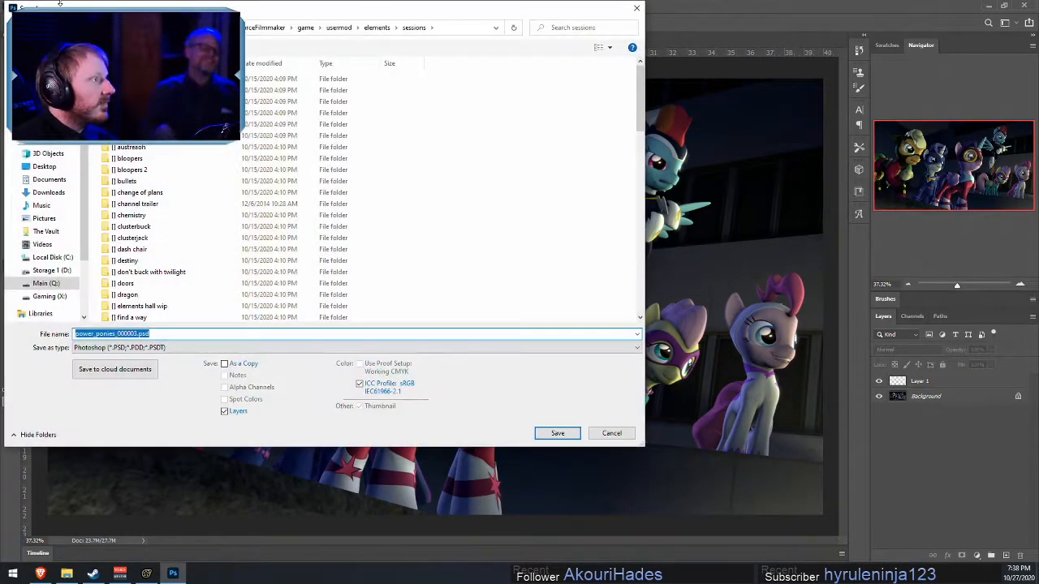
click(636, 8)
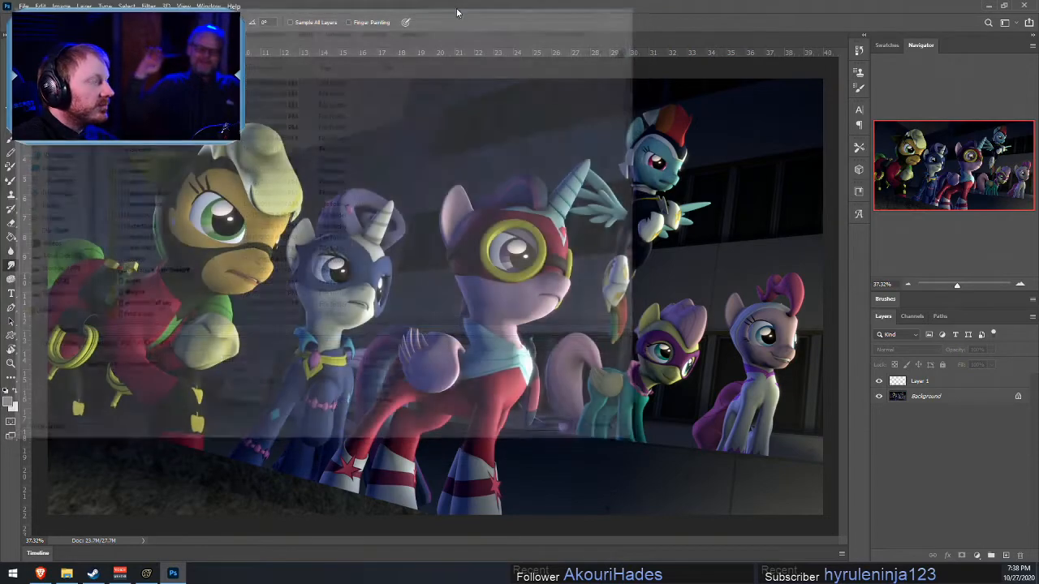
click(37, 6)
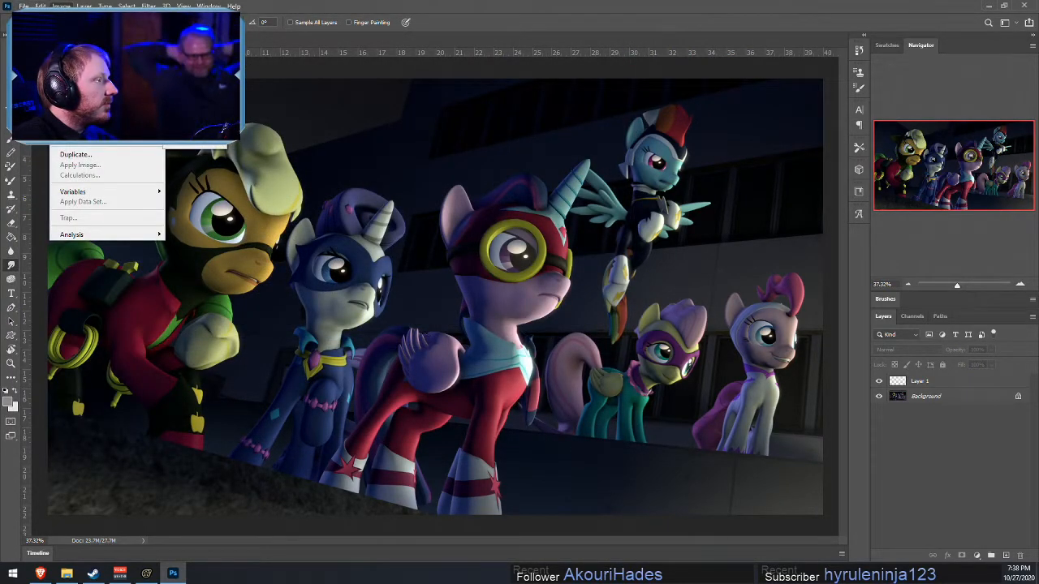
click(169, 5)
- Merge Layer 1 and the Background layer into a single layer
click(982, 401)
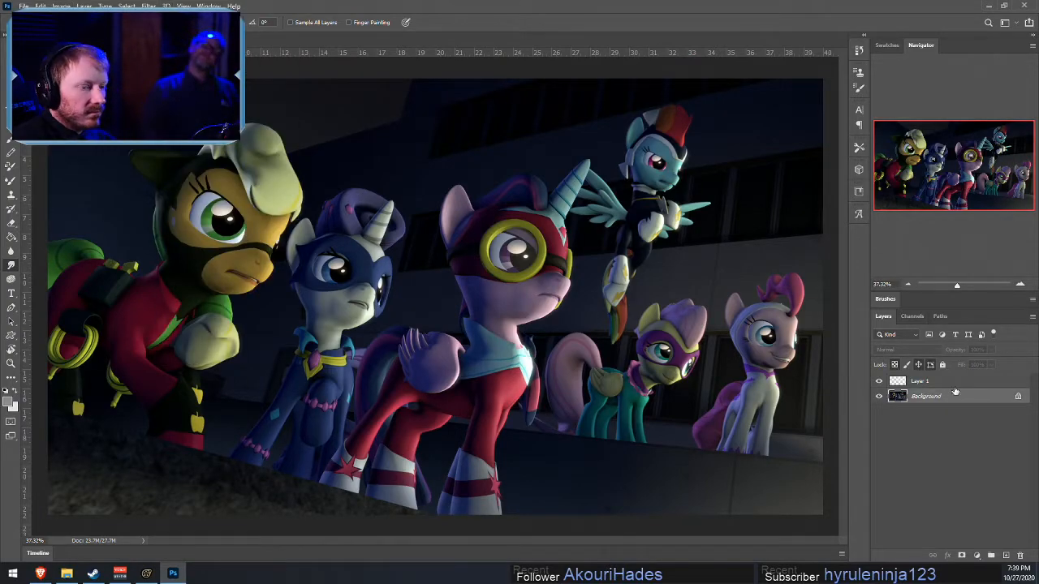
shift+click(955, 385)
right_click(955, 386)
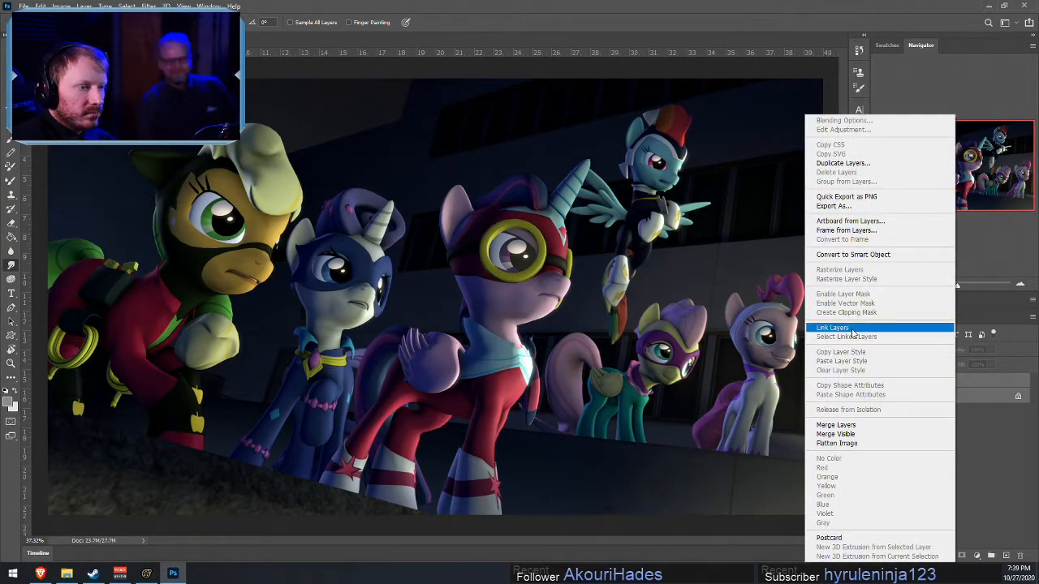
click(865, 425)
click(65, 5)
mouse_move(97, 37)
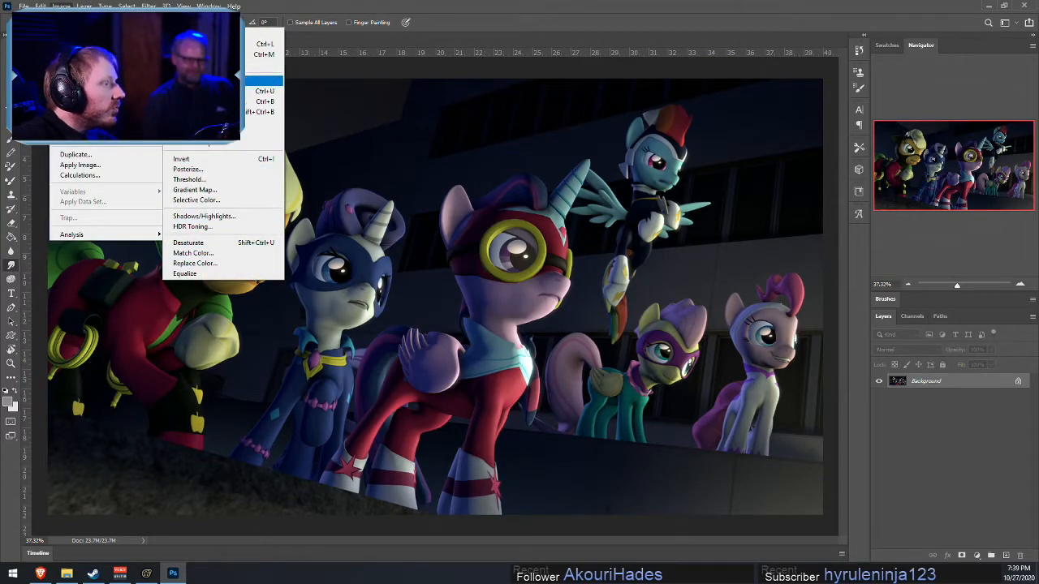
click(263, 122)
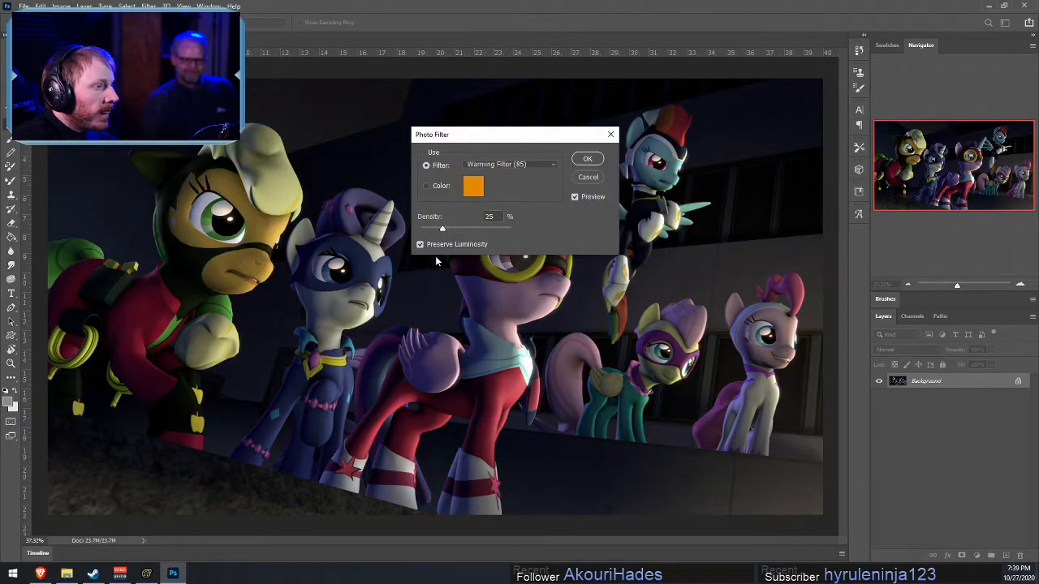
click(587, 177)
- Bring up the image color adjustment commands for the merged Background layer
click(84, 6)
mouse_move(81, 33)
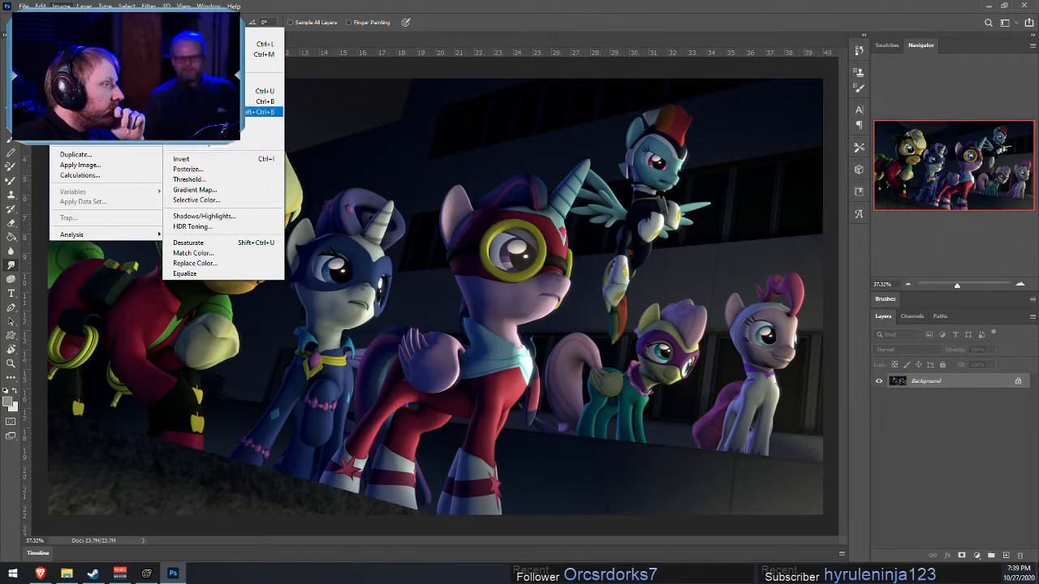
click(207, 92)
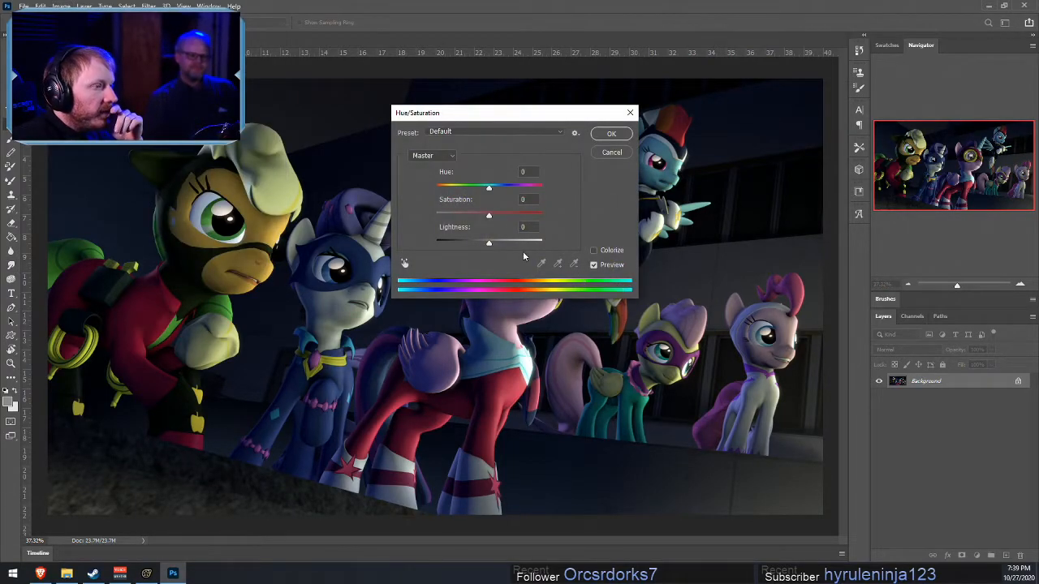
click(593, 251)
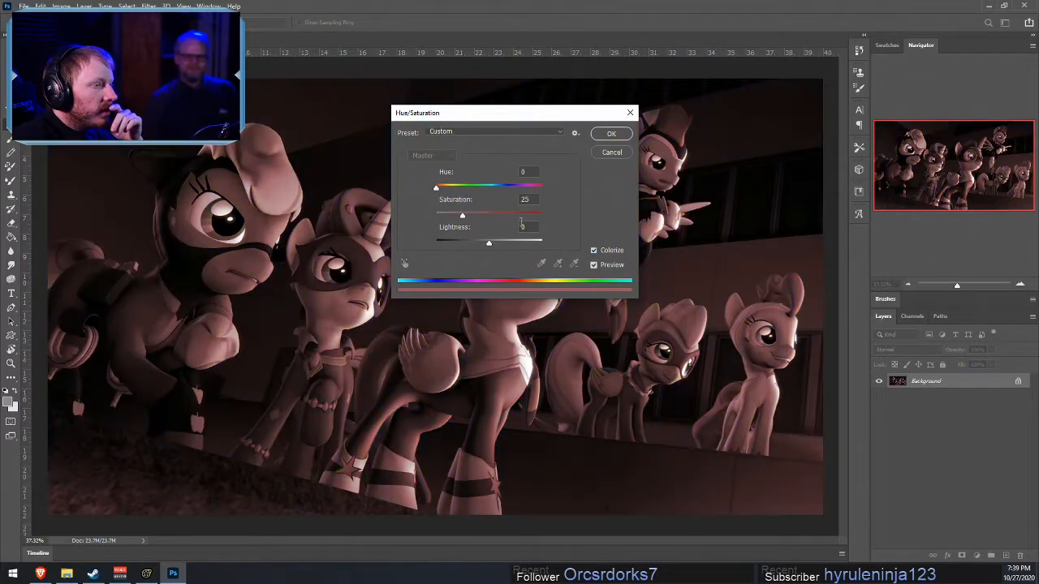
drag(436, 189, 499, 197)
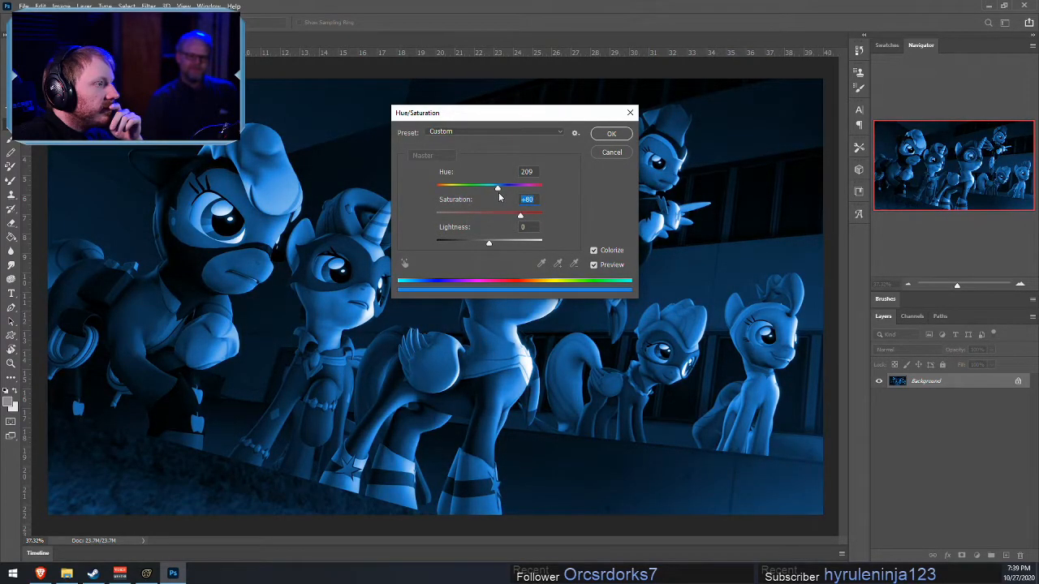
drag(497, 113, 822, 298)
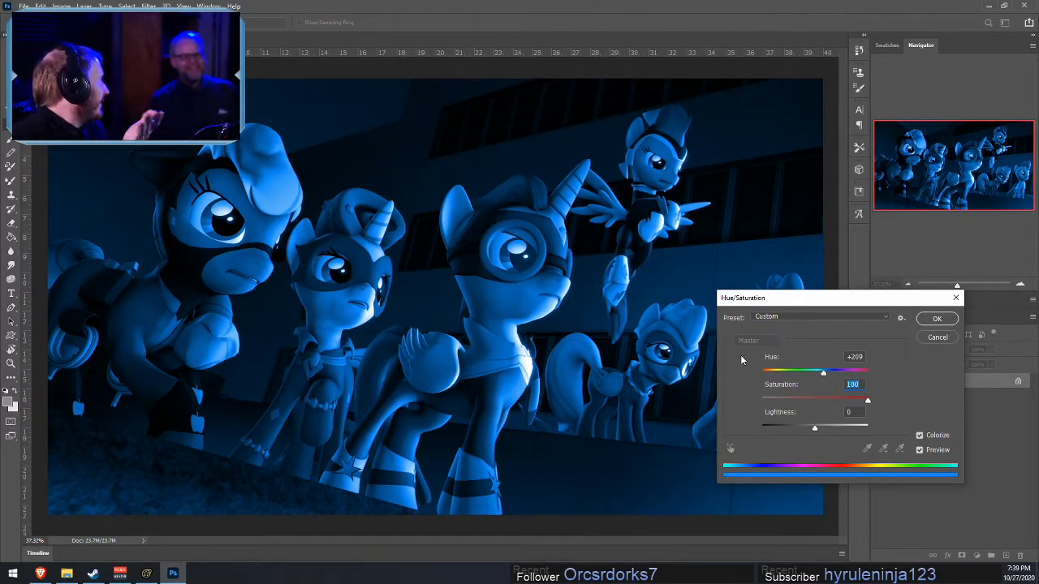
click(929, 336)
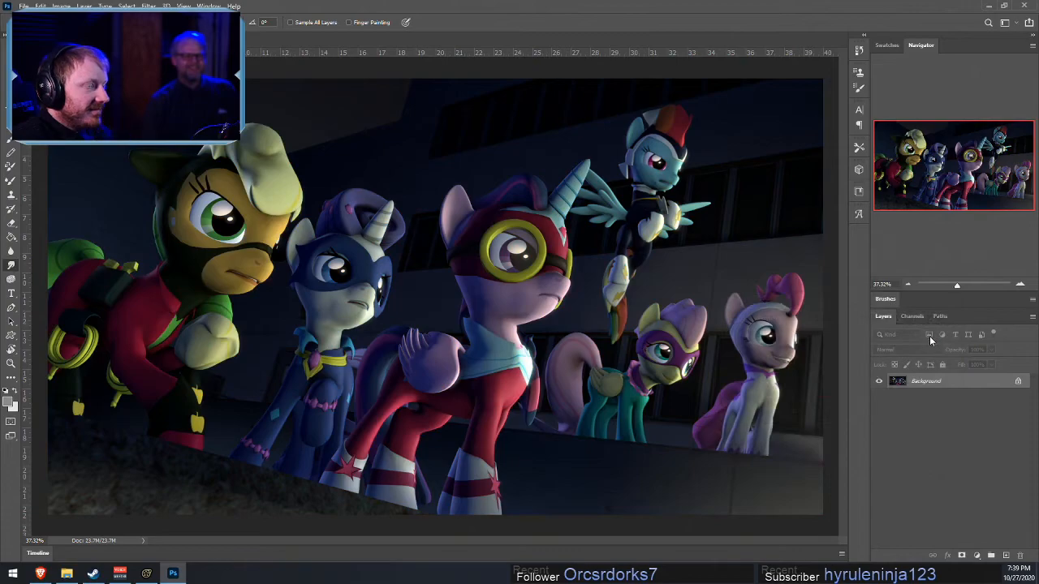
- Add a Levels adjustment layer with default settings above the Background layer
click(84, 6)
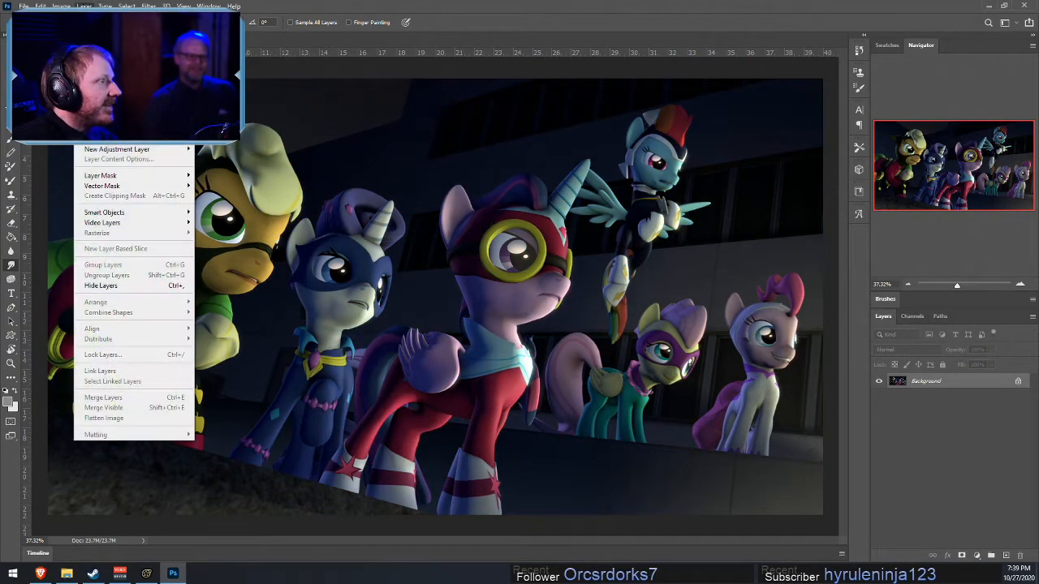
mouse_move(105, 6)
click(62, 5)
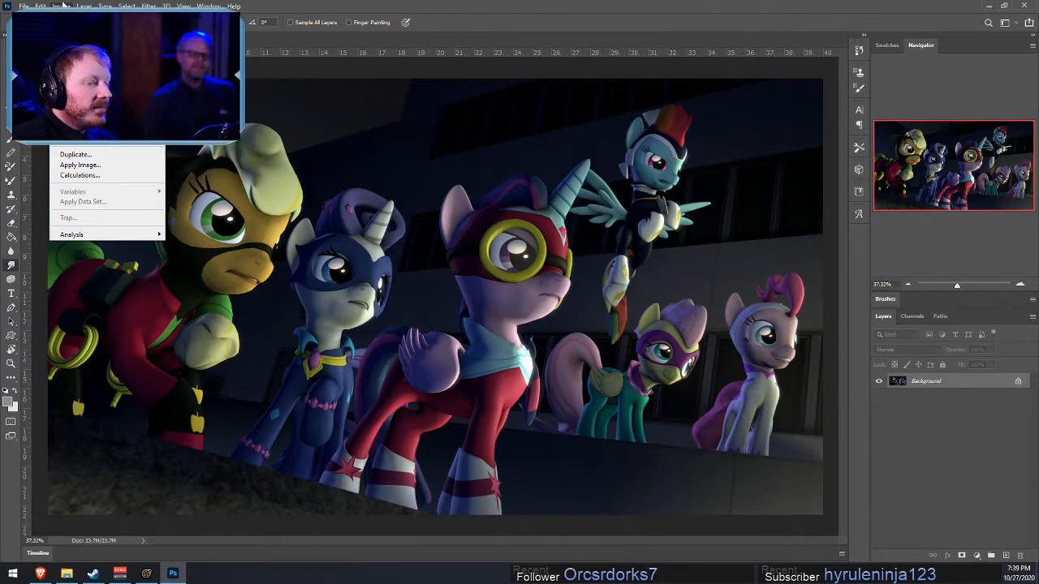
mouse_move(86, 5)
mouse_move(147, 149)
click(308, 160)
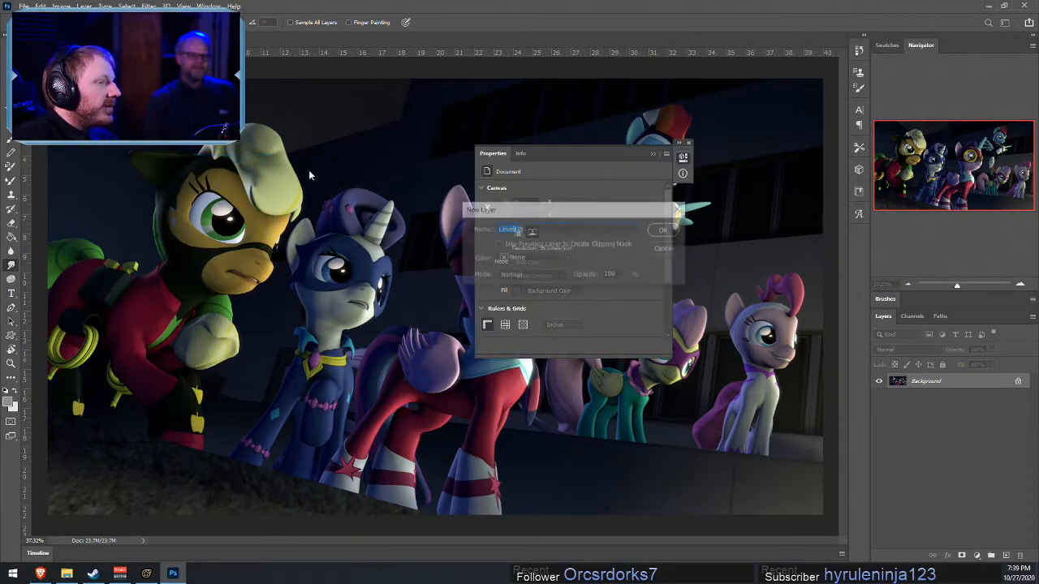
key(Return)
- Add a Vibrance adjustment layer with default settings above the Levels layer
click(83, 5)
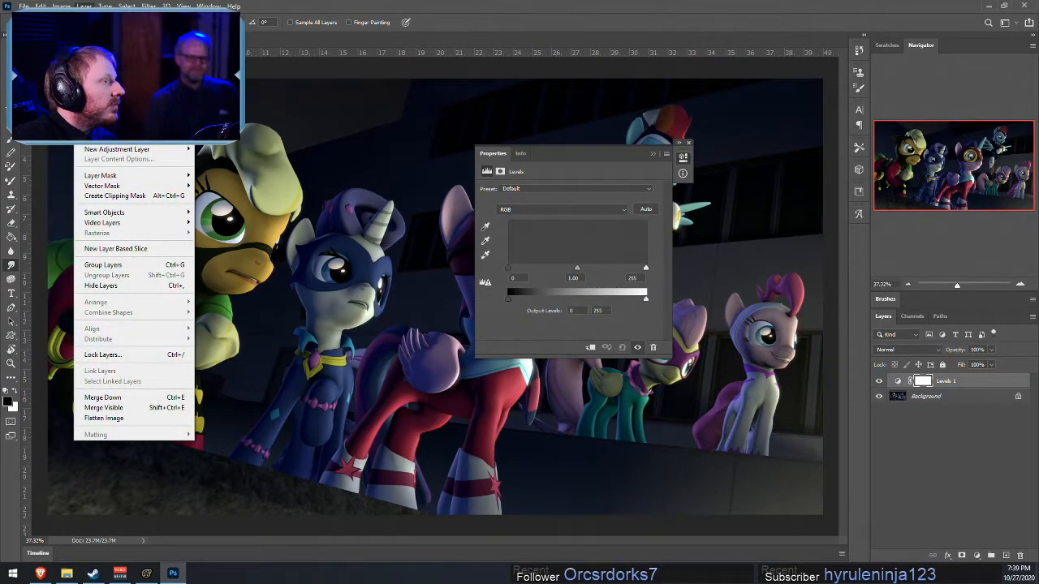
mouse_move(154, 150)
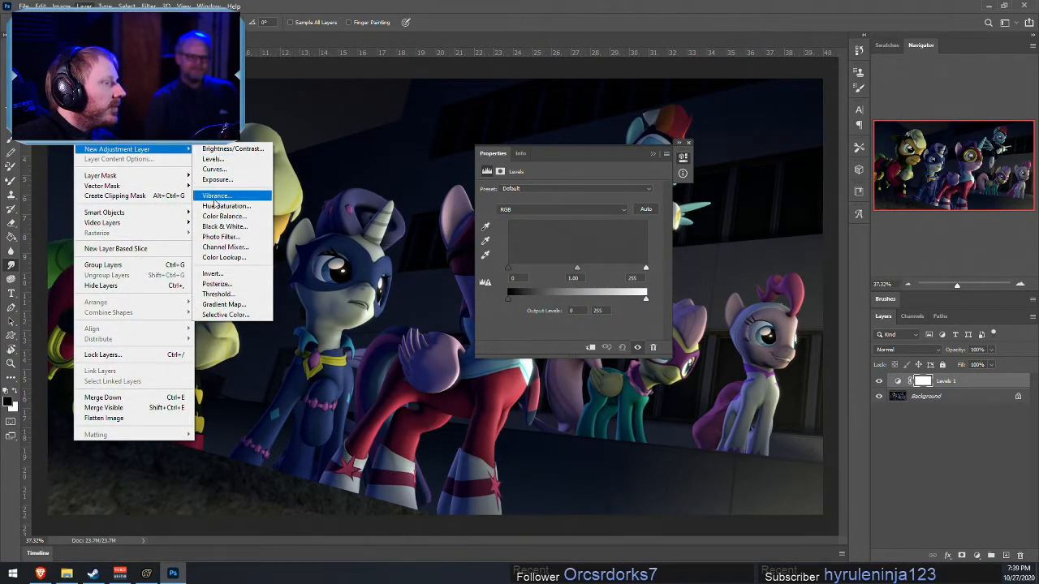
click(216, 197)
key(Return)
- Add a Photo Filter adjustment layer with default settings above the Vibrance layer and hide it
click(83, 6)
mouse_move(116, 152)
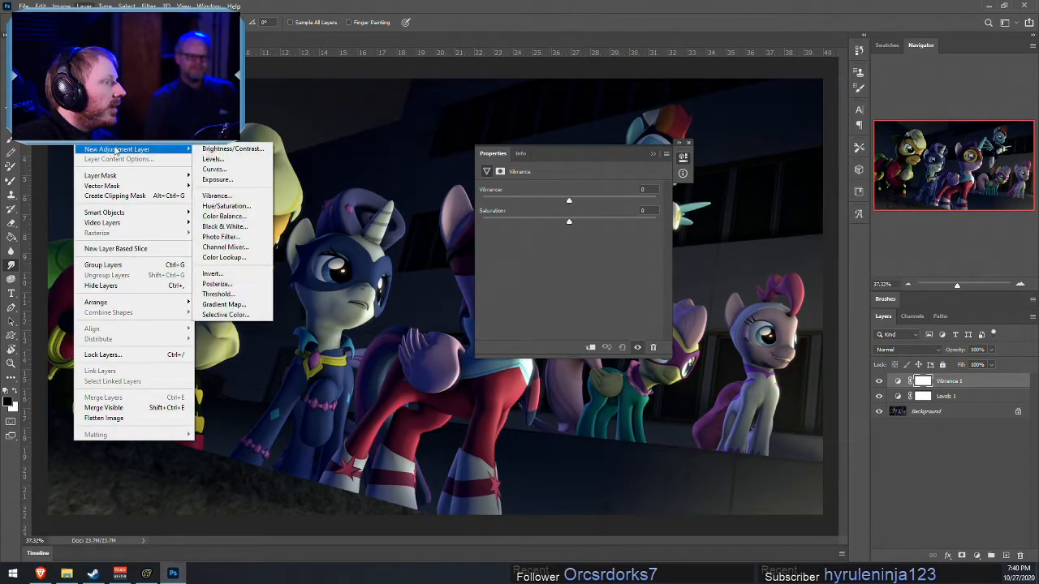
click(220, 237)
key(Return)
click(879, 381)
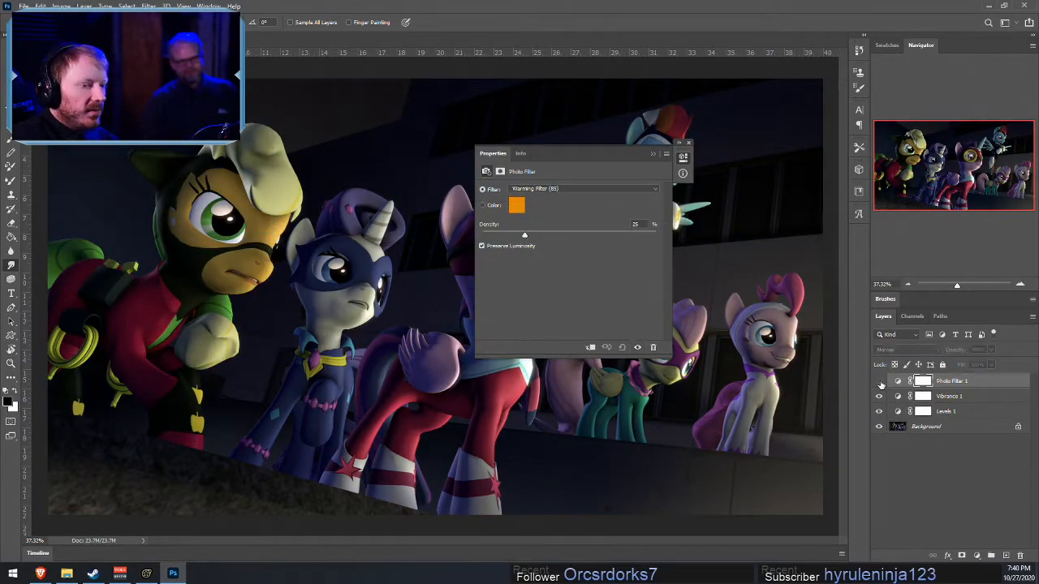
- Try out values on the Vibrance adjustment layer, ending with vibrance at about +47 and saturation at -37
click(901, 403)
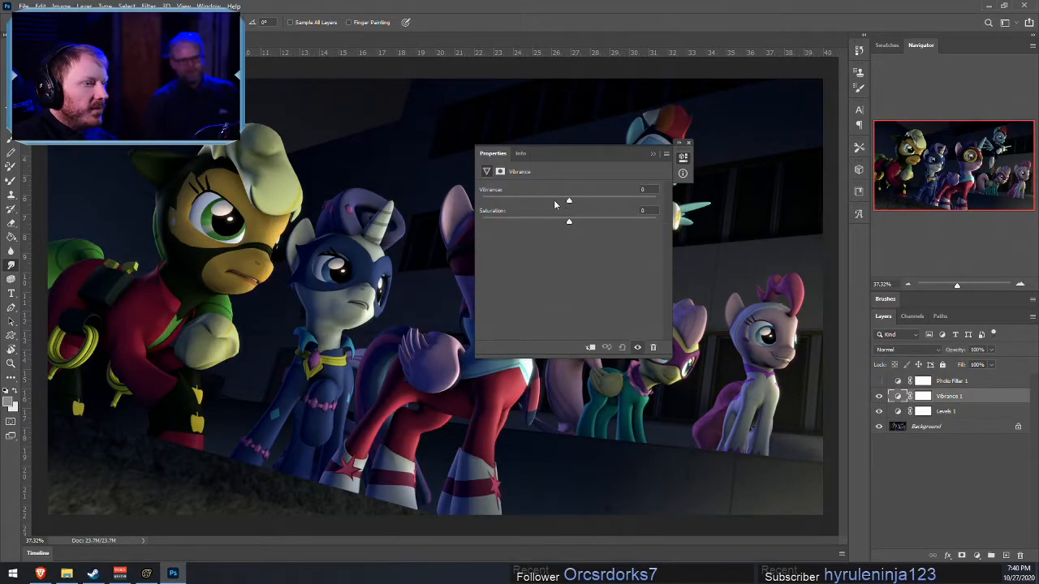
click(594, 213)
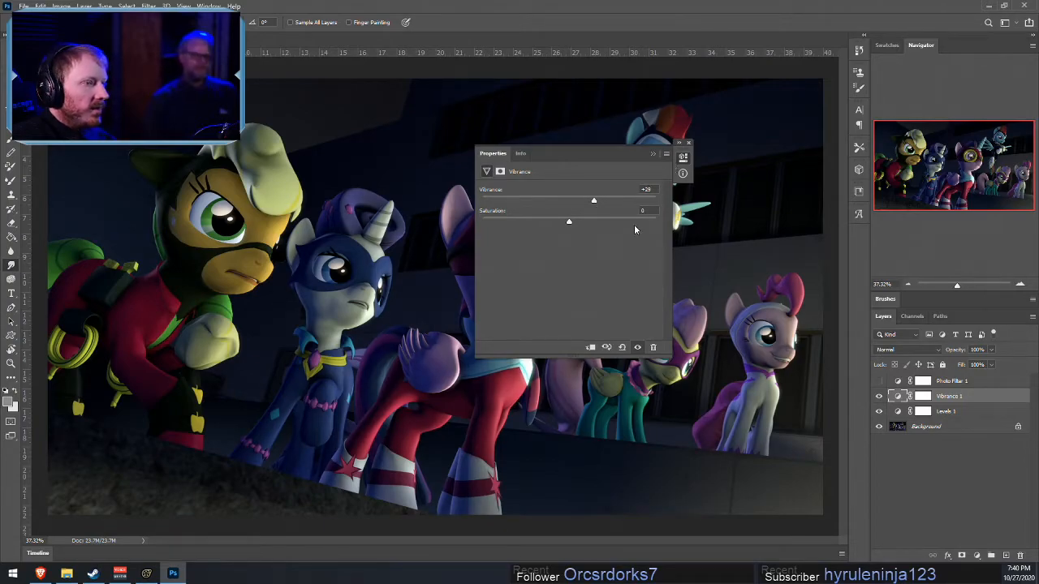
drag(593, 200, 536, 201)
drag(585, 154, 873, 221)
drag(855, 288, 893, 268)
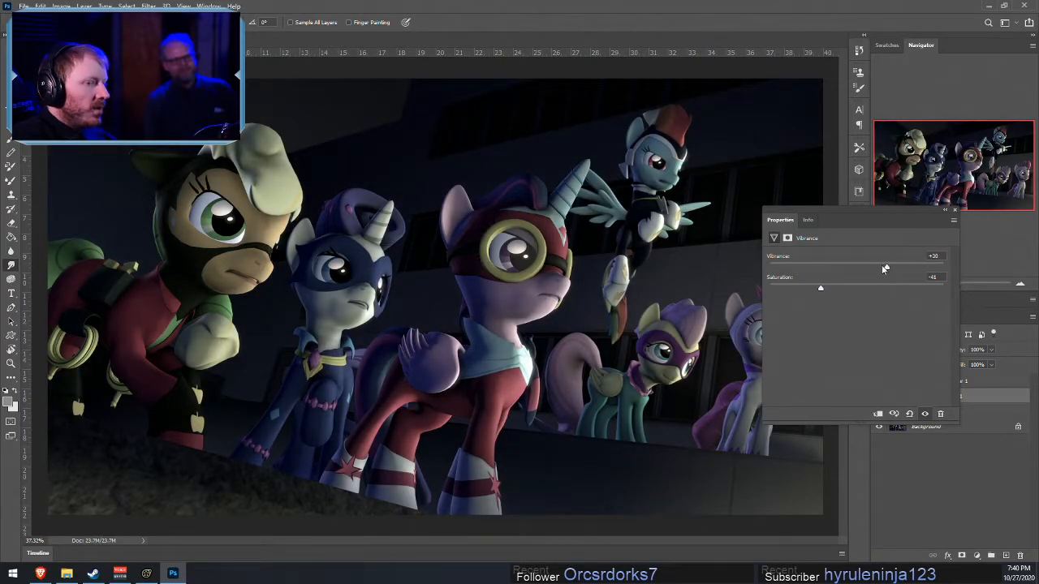
drag(853, 307, 857, 311)
key(BackSpace)
drag(851, 290, 826, 287)
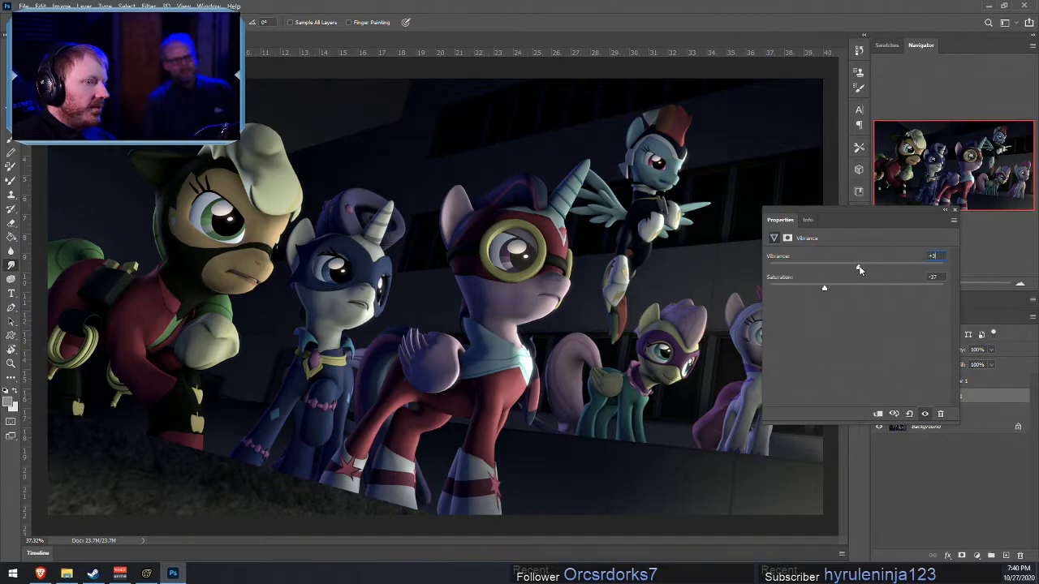
drag(898, 277, 898, 273)
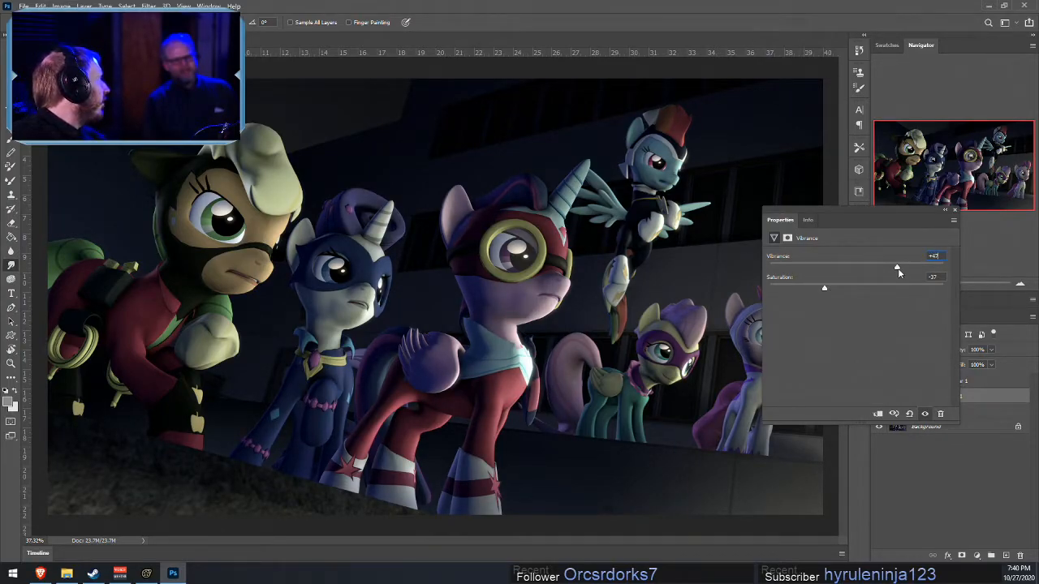
- Try contrasting vibrance and saturation combinations on the Vibrance layer, ending with both at +100
drag(823, 290, 821, 268)
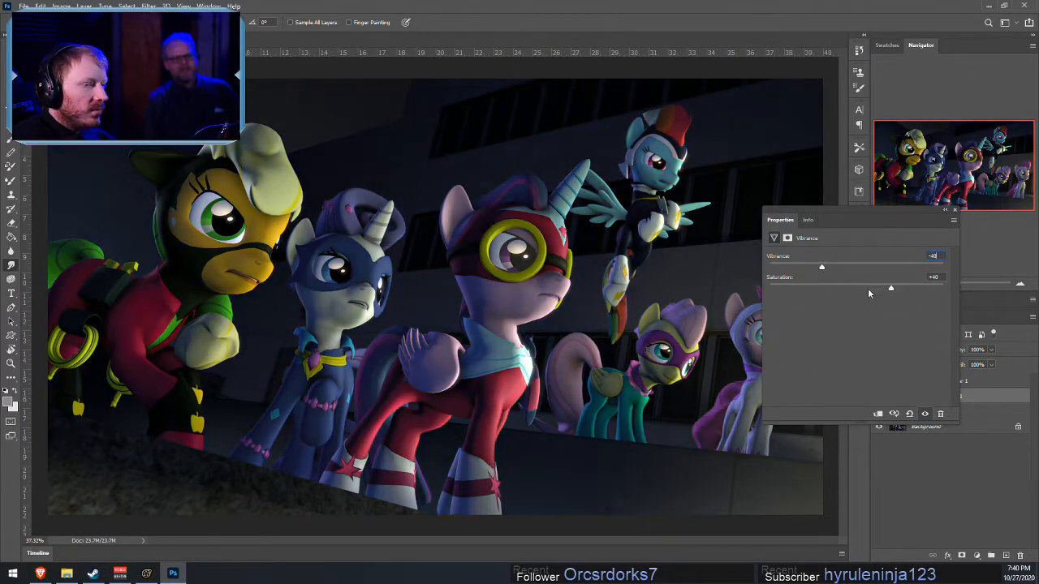
drag(891, 290, 829, 289)
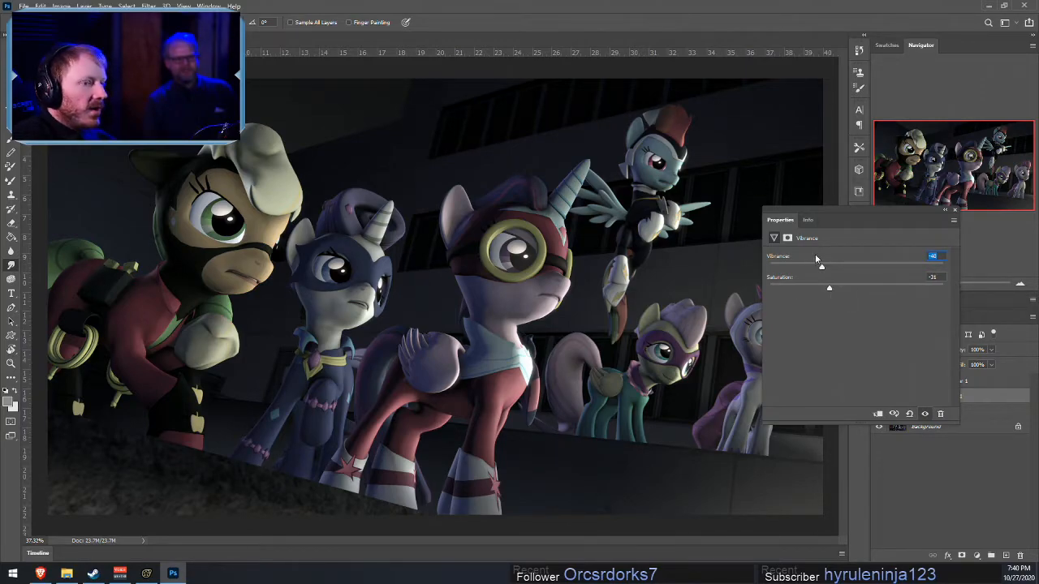
drag(821, 265, 947, 265)
drag(826, 287, 946, 287)
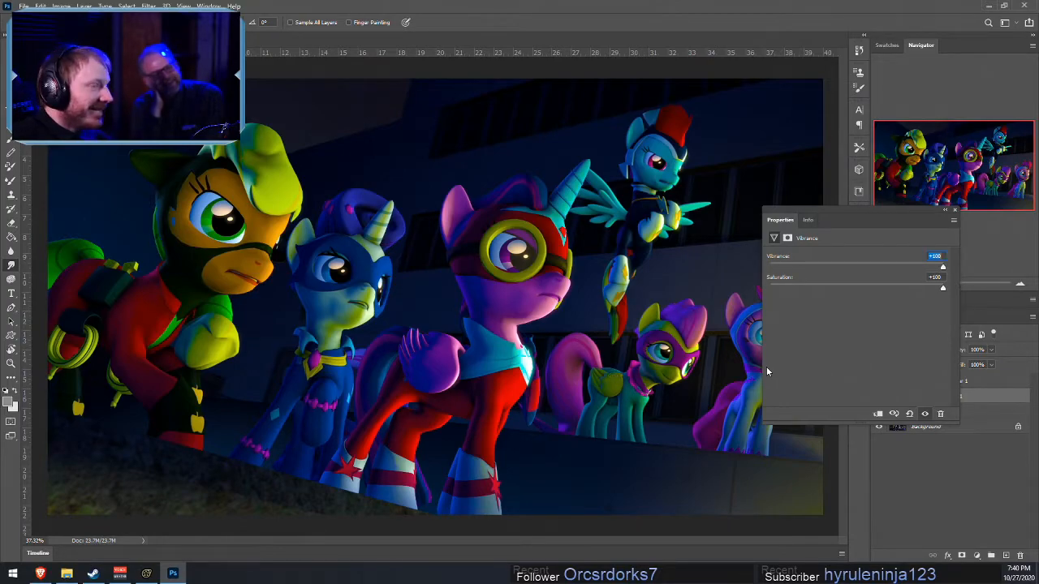
- Mute the colours by setting the Vibrance layer's vibrance to -39 and saturation to -29
drag(942, 269, 825, 273)
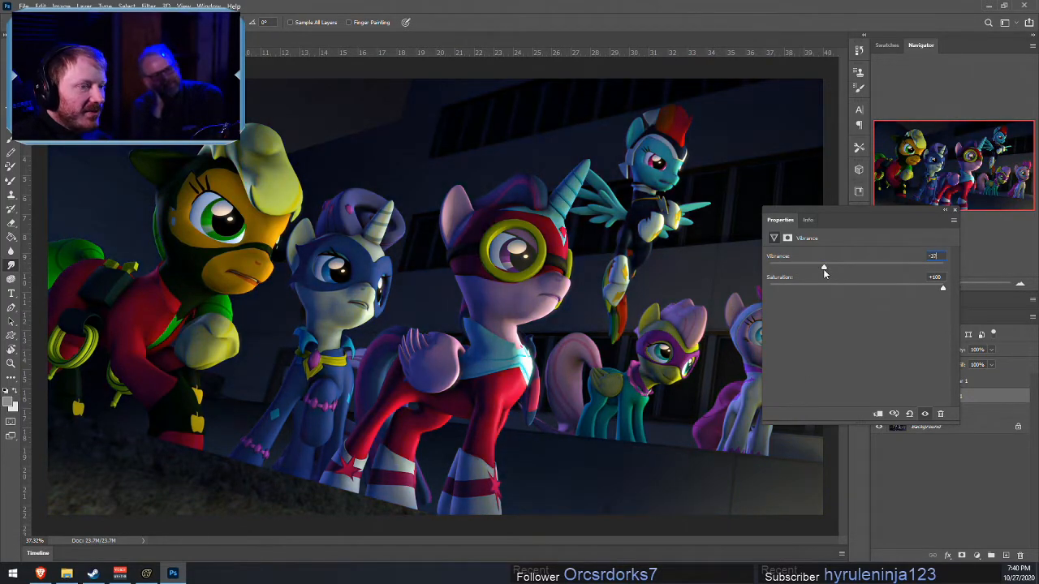
drag(942, 289, 823, 265)
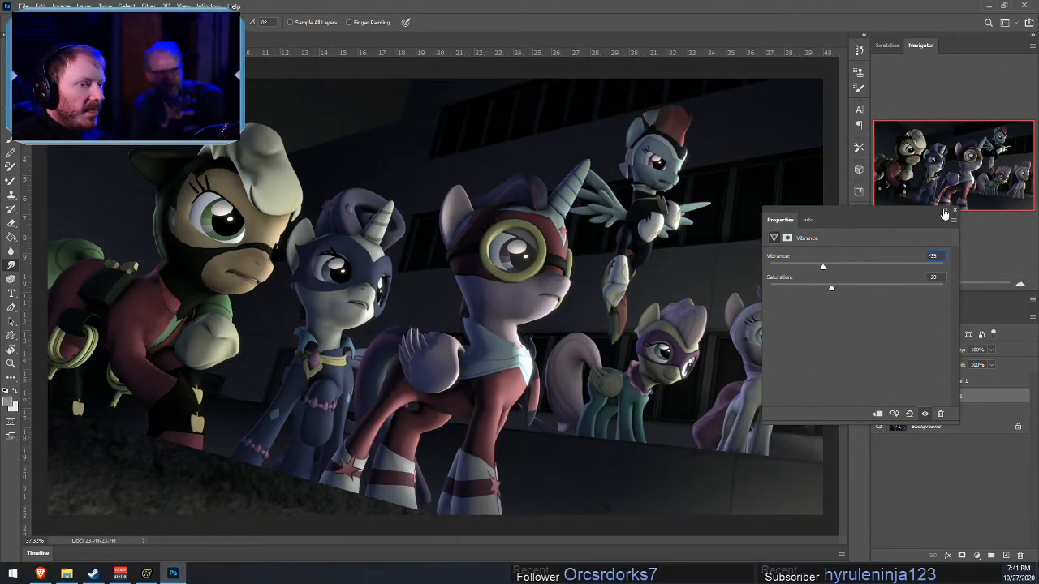
click(945, 213)
- Set the Levels adjustment layer's input levels to 10 for shadows, 1.03 for midtones and 227 for highlights
click(909, 413)
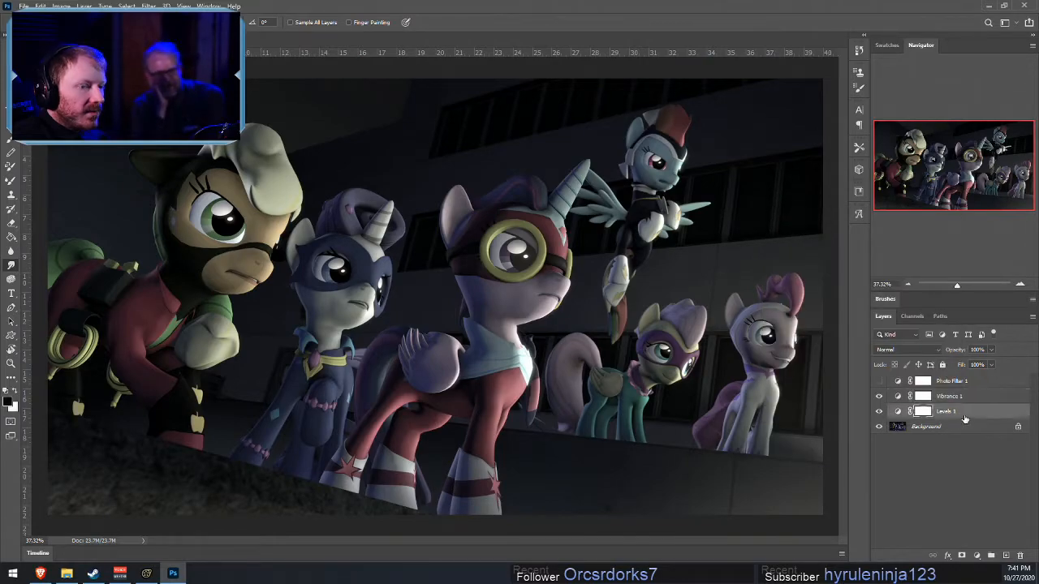
double_click(910, 412)
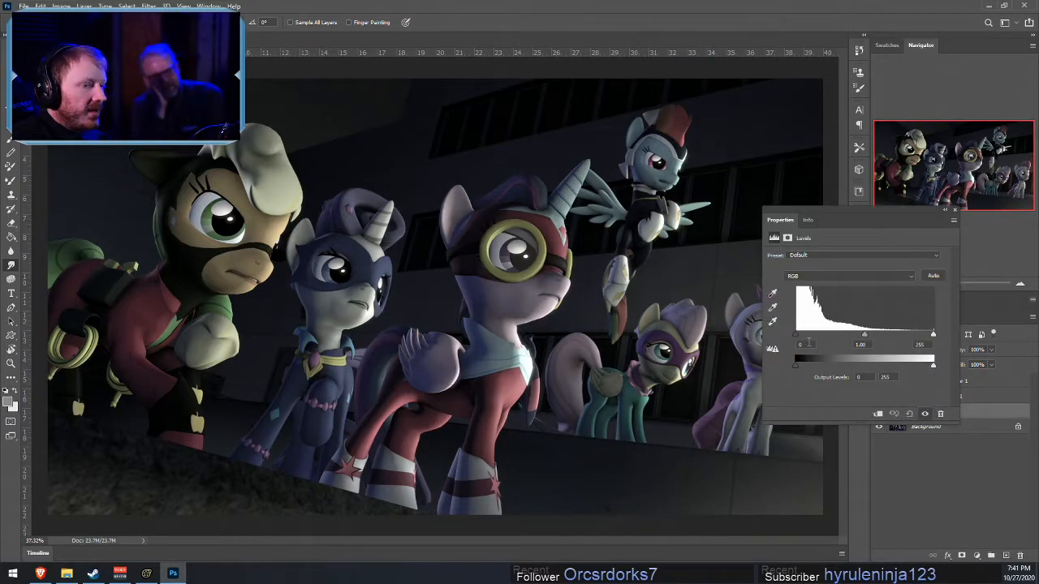
drag(799, 340, 859, 337)
drag(933, 335, 857, 341)
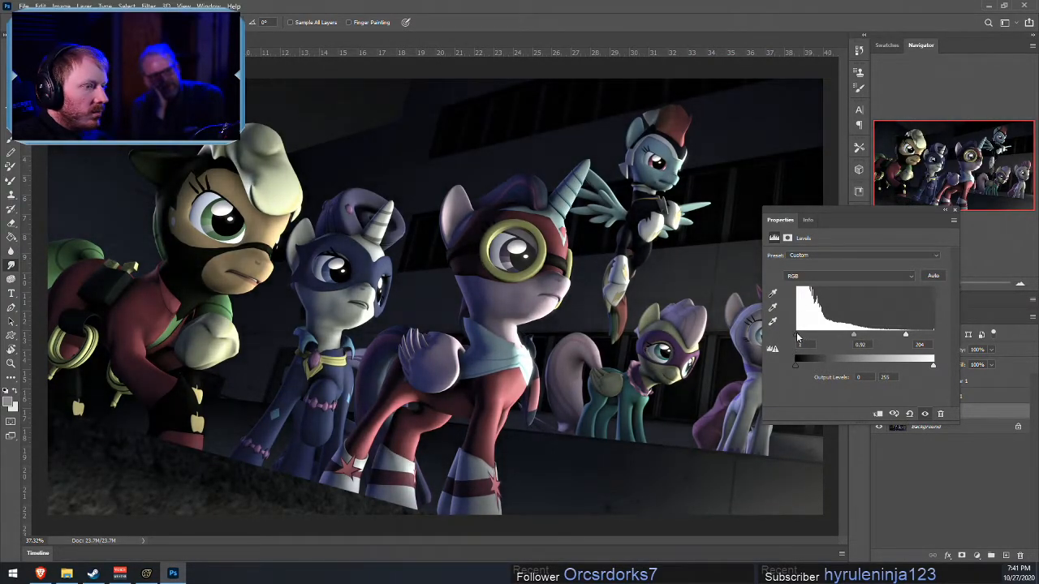
drag(796, 333, 857, 335)
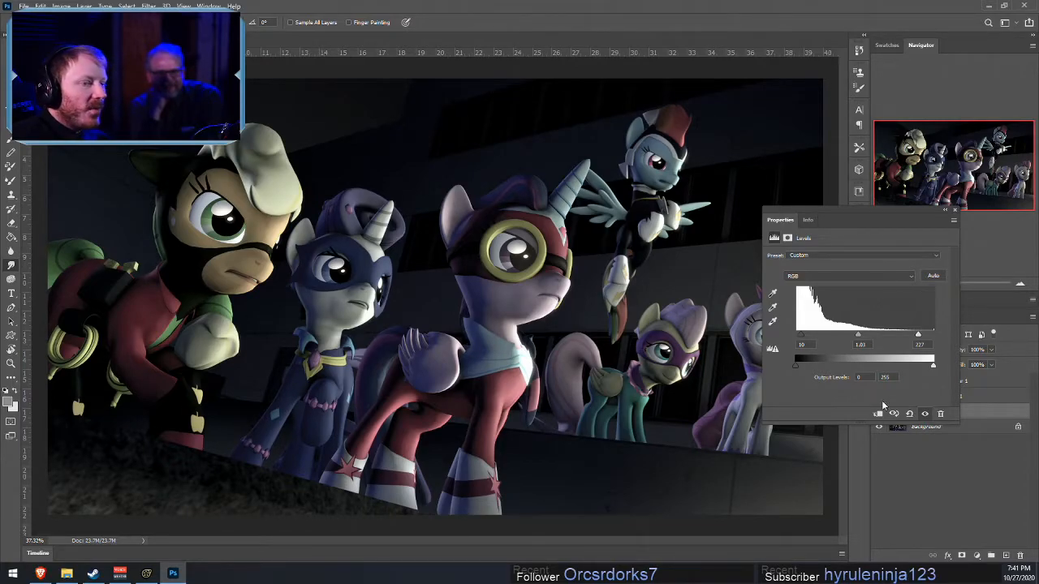
click(955, 210)
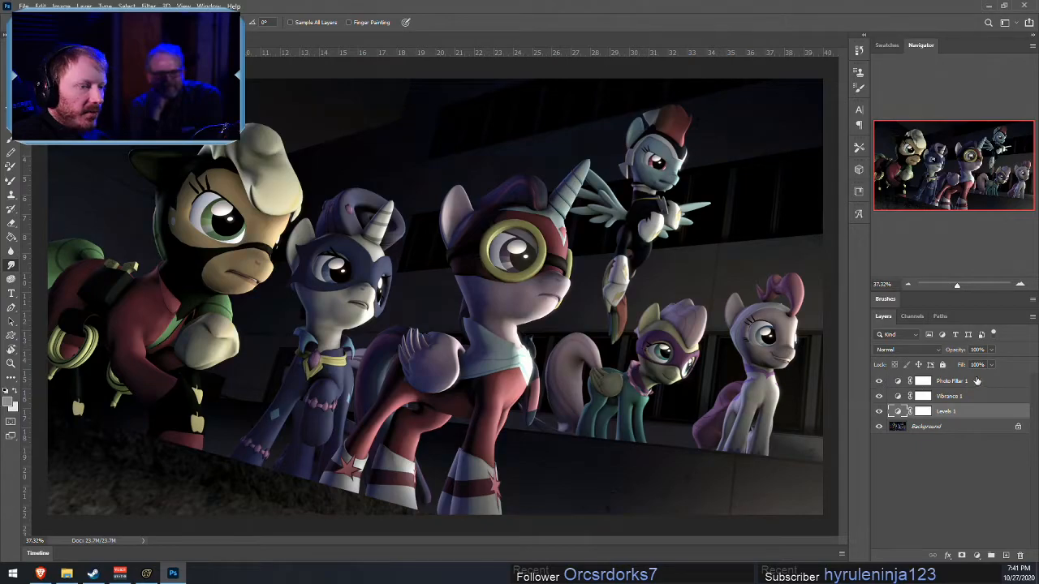
- Compare the image with and without the Photo Filter layer, leaving the filter shown and no layer selected
double_click(979, 380)
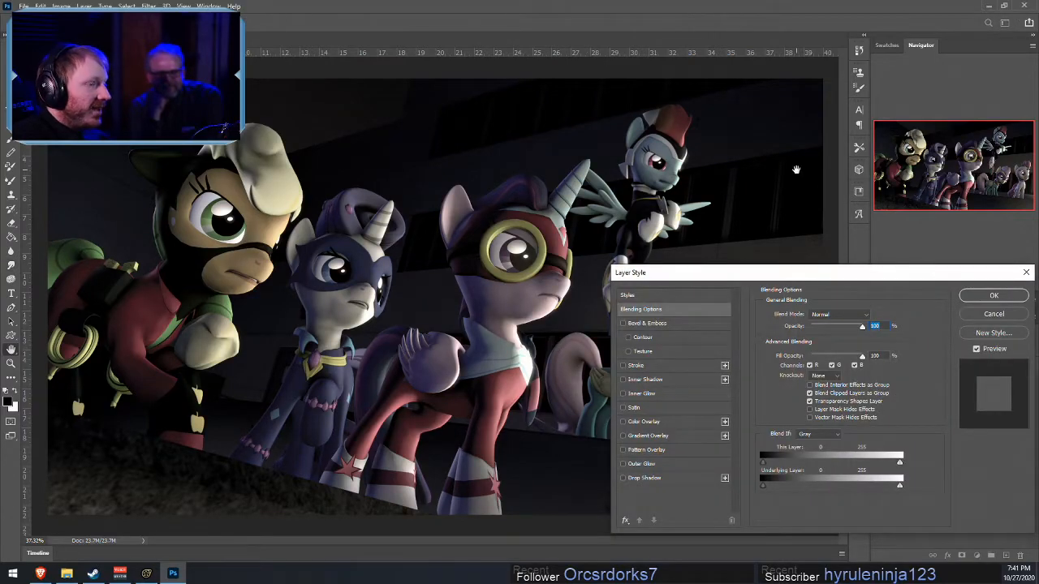
key(Escape)
click(878, 381)
click(878, 381)
click(879, 381)
click(880, 382)
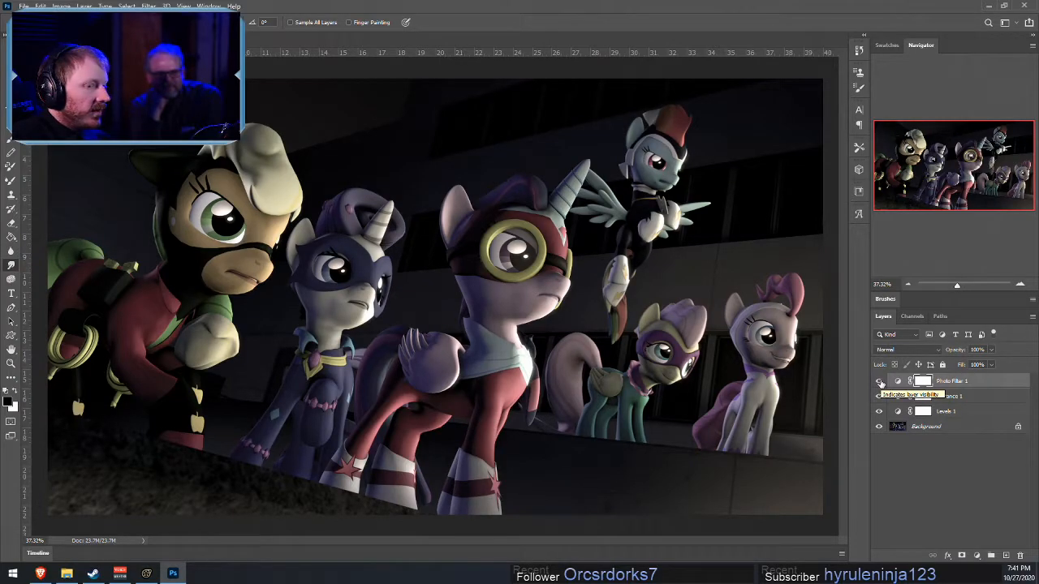
click(929, 494)
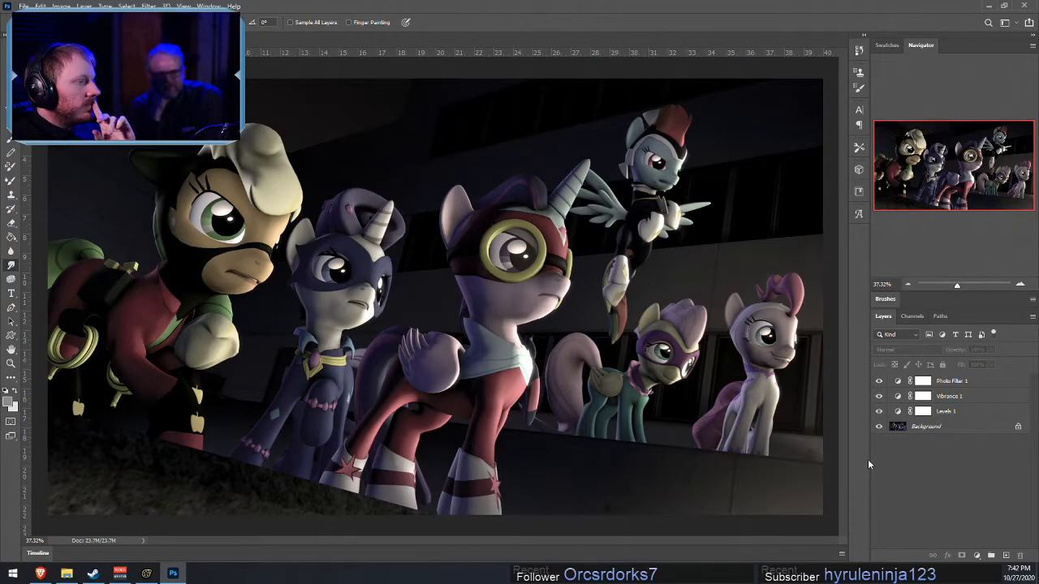
- Create a new layer with default settings above the adjustment layers and fill it with white
click(84, 5)
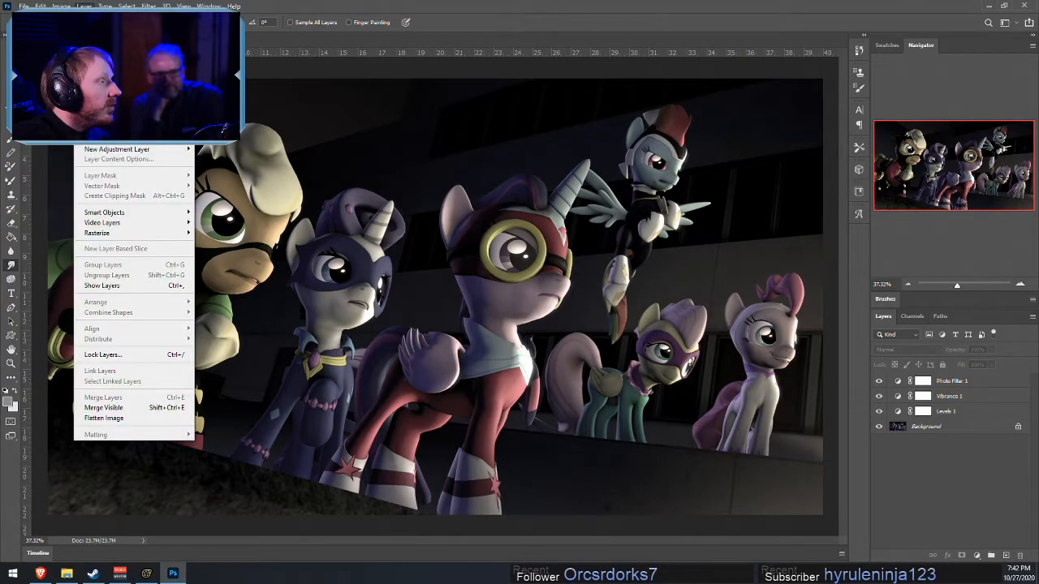
mouse_move(163, 18)
click(261, 17)
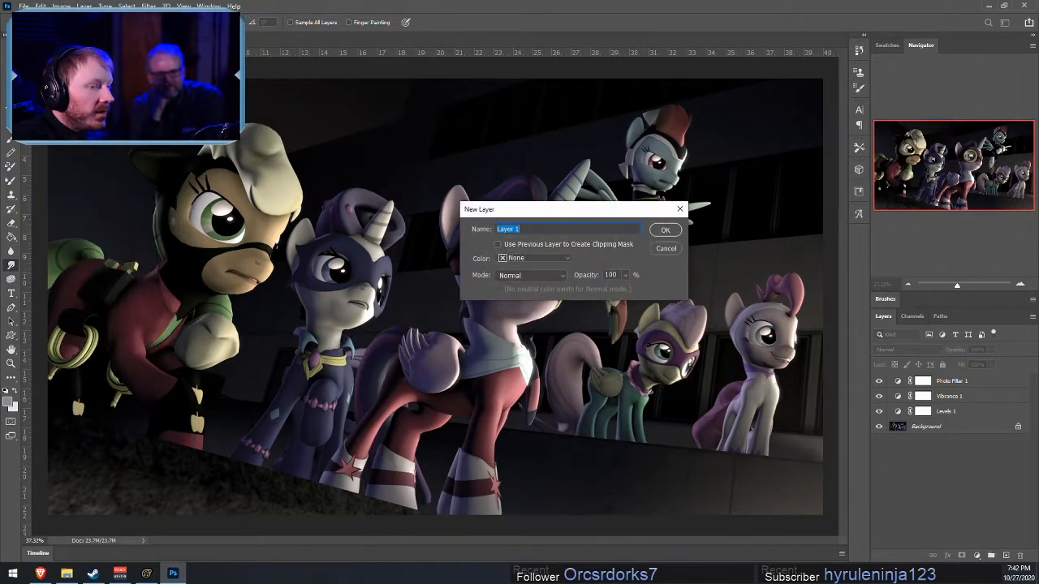
key(Return)
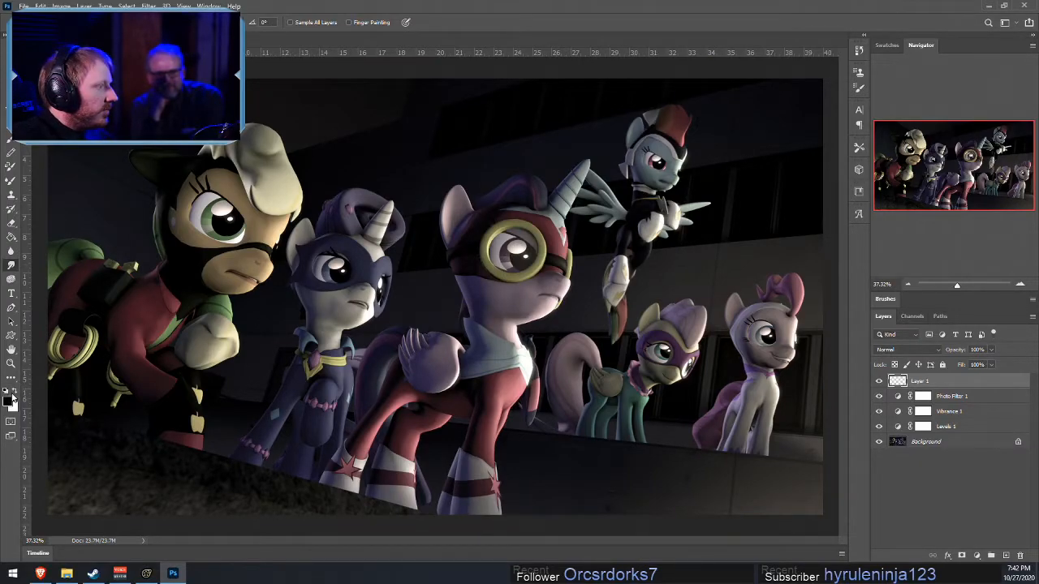
click(14, 391)
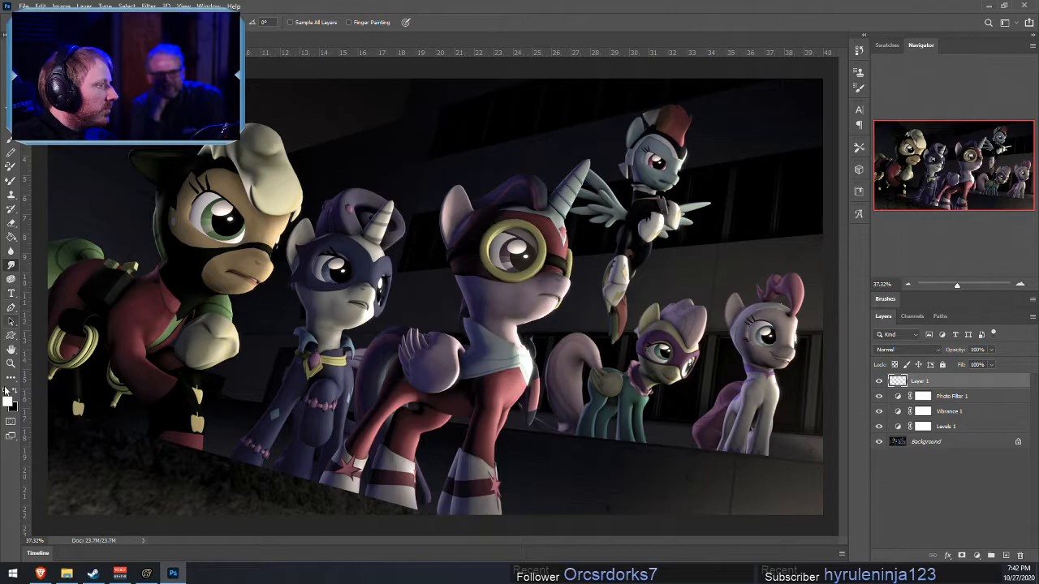
click(11, 236)
click(491, 224)
- Apply a custom Lens Correction to the white layer with the vignette amount at -61 and the midpoint at +50
click(129, 5)
mouse_move(147, 6)
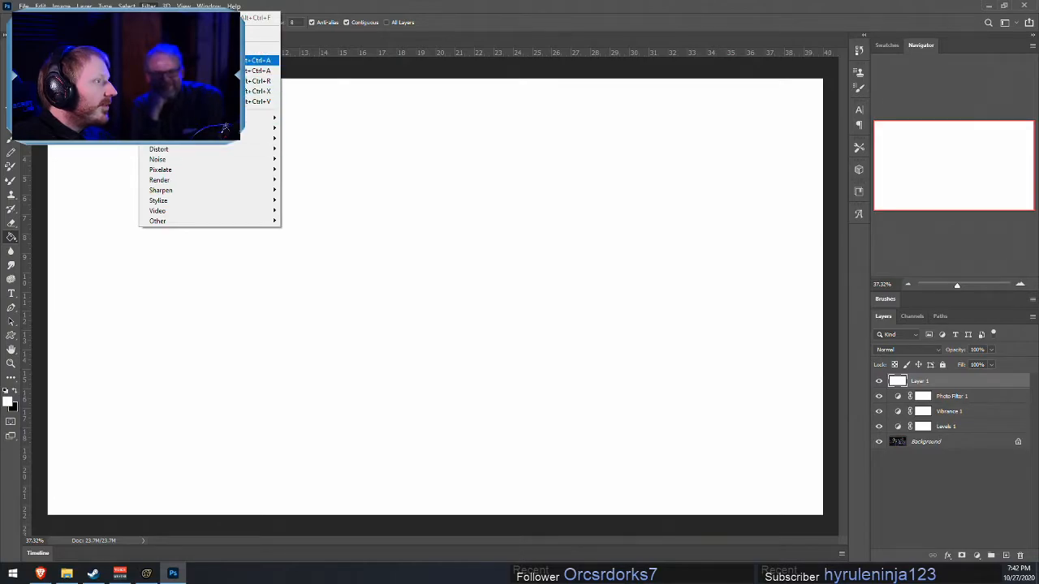
click(195, 80)
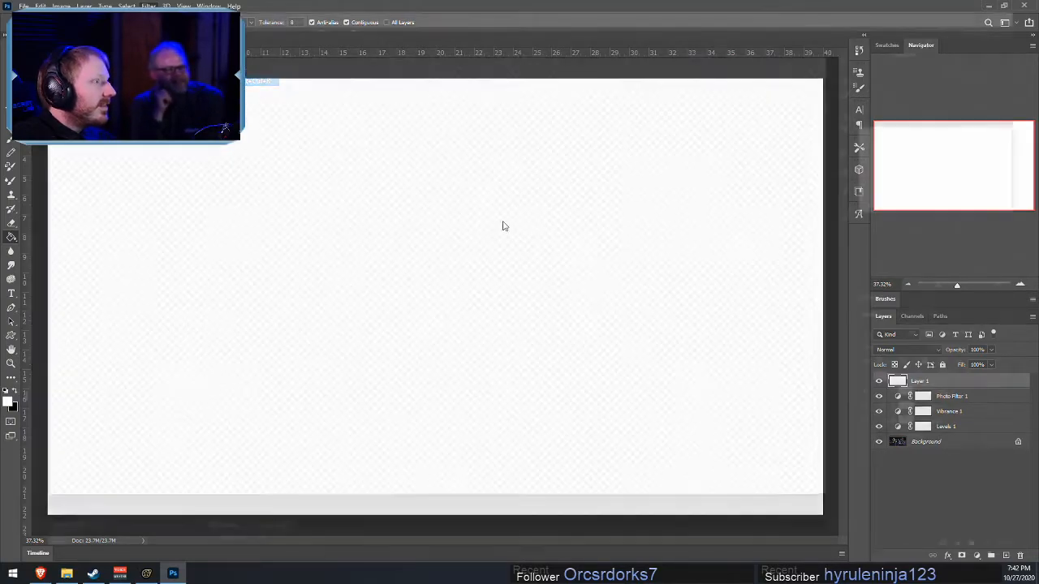
drag(915, 235, 903, 241)
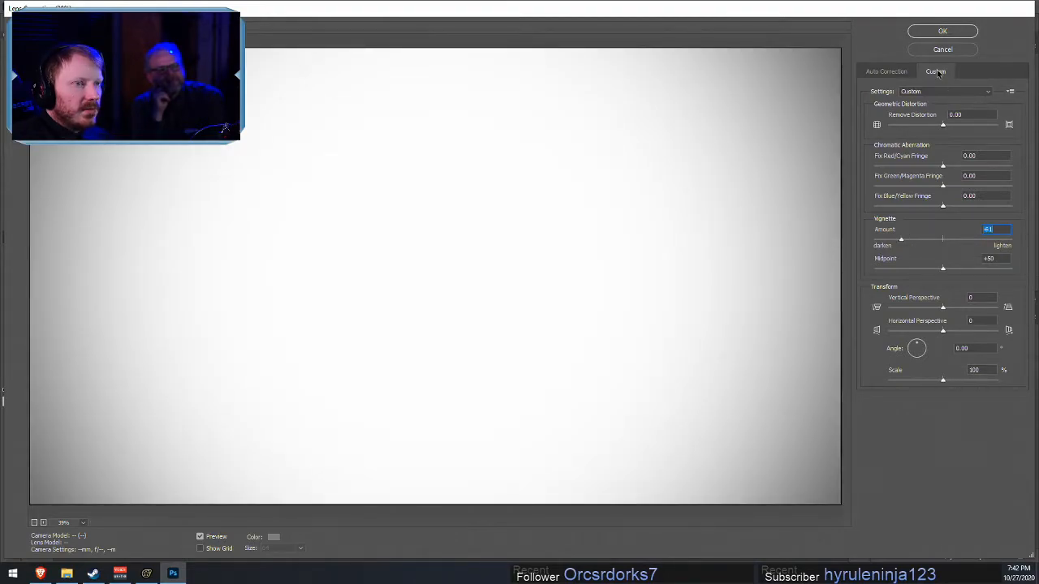
click(958, 29)
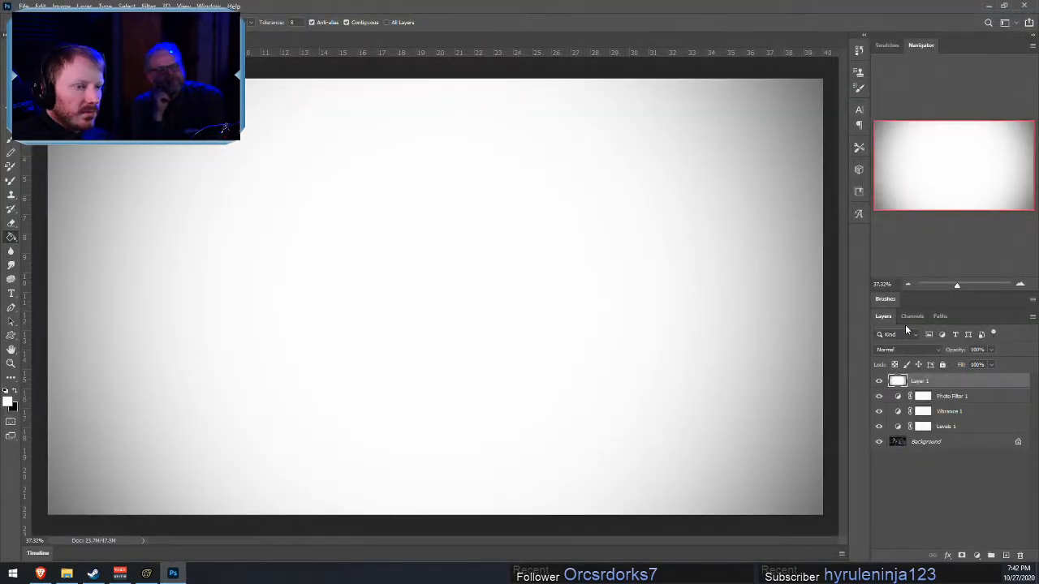
- Try the Overlay blend mode on the vignette layer and set it to Multiply instead
click(904, 351)
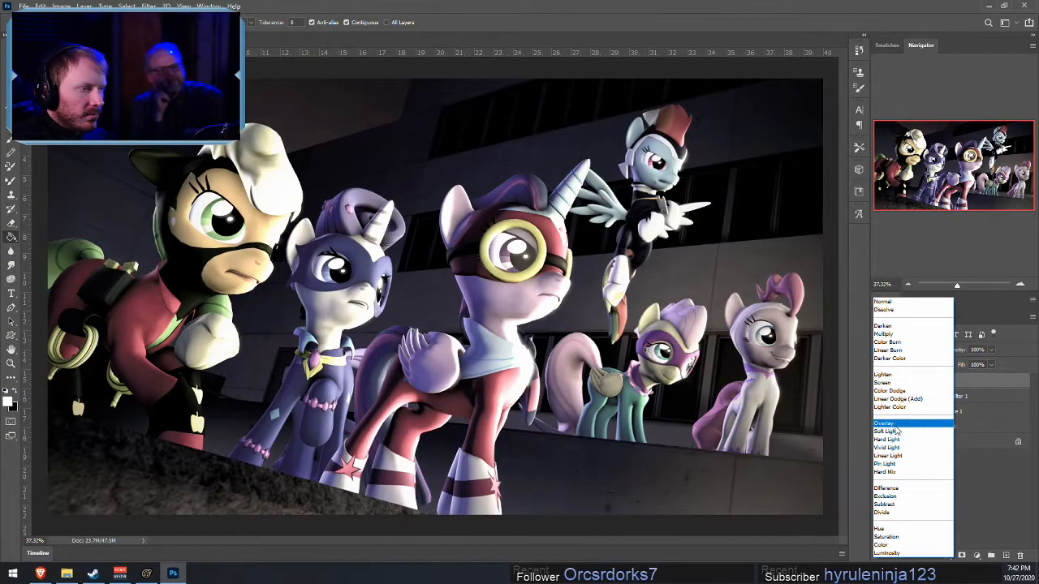
click(896, 428)
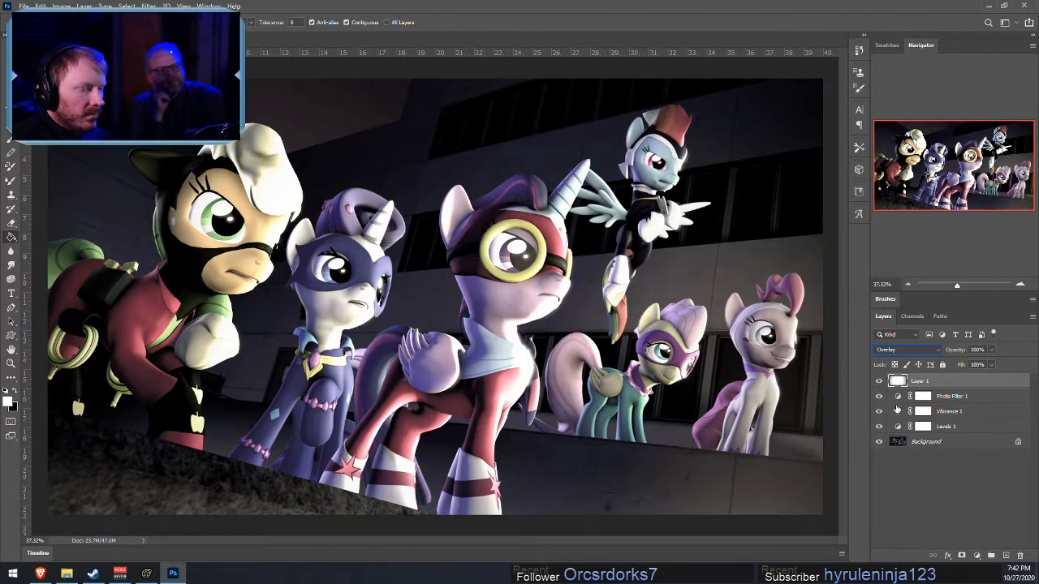
click(904, 352)
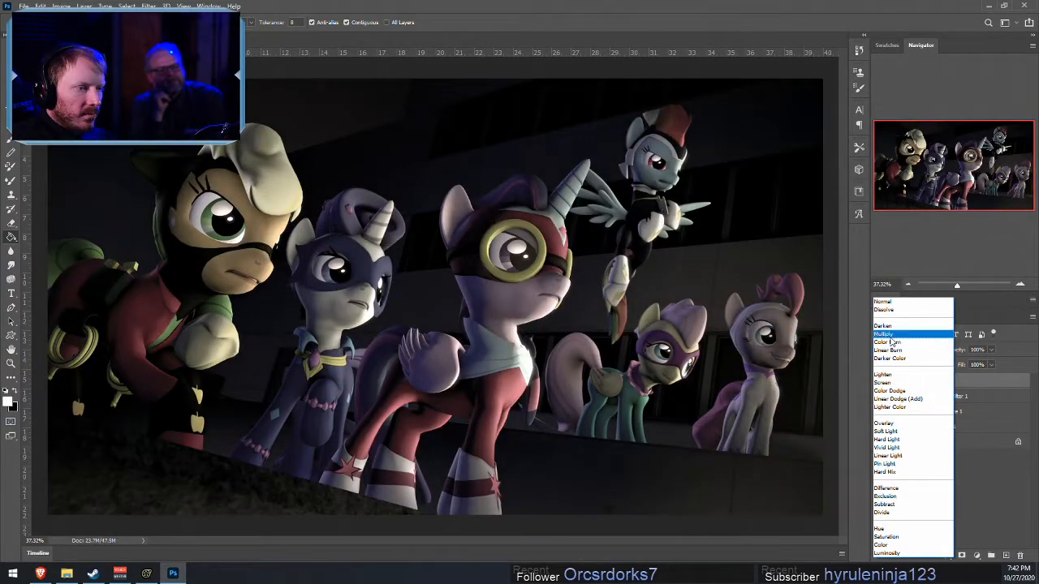
click(892, 336)
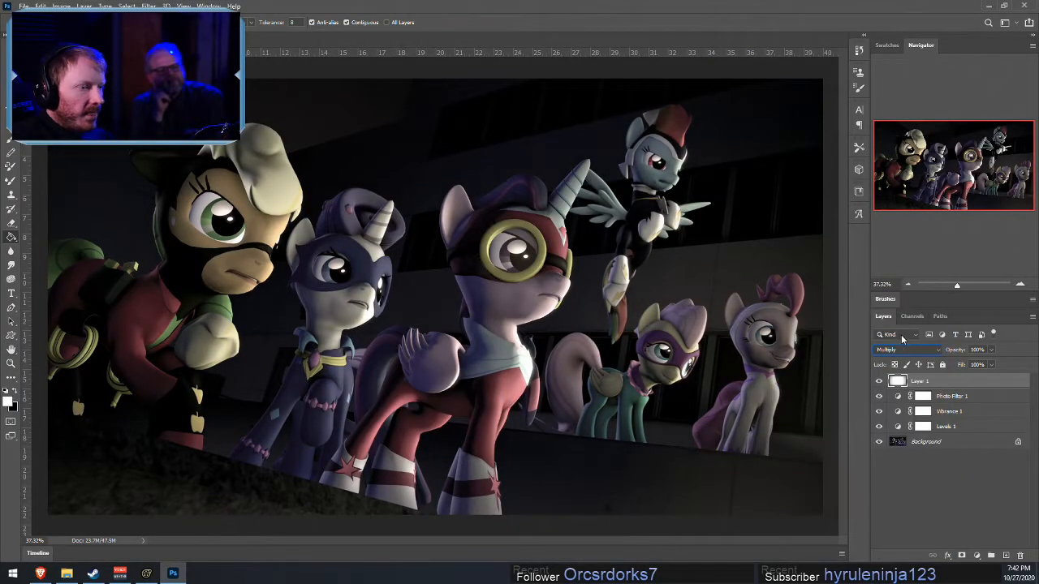
- Compare the image with and without the vignette layer, leaving the layer shown
click(879, 382)
click(879, 381)
click(879, 382)
click(879, 381)
click(879, 381)
click(879, 381)
click(879, 381)
click(879, 382)
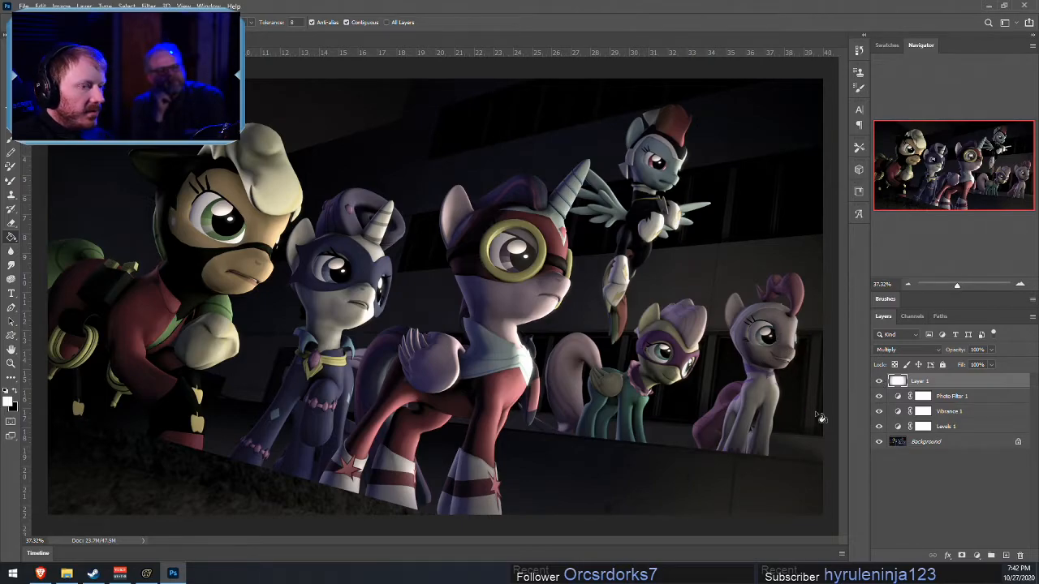
- Switch to the Brush tool and enlarge its tip until it spans several of the characters
click(11, 180)
click(11, 141)
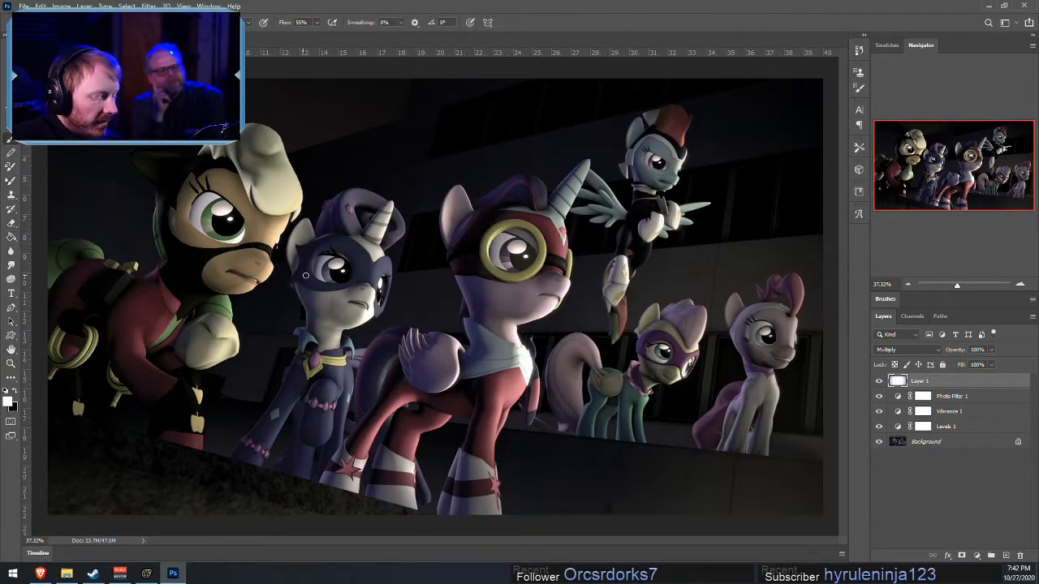
key(bracketright)
key(bracketright)
key(bracketright)
key(bracketright)
key(bracketright)
key(bracketright)
key(bracketright)
key(bracketright)
key(bracketright)
key(bracketright)
key(bracketright)
key(bracketright)
key(bracketright)
key(bracketright)
key(bracketright)
key(bracketright)
key(bracketright)
key(bracketright)
key(bracketright)
key(bracketright)
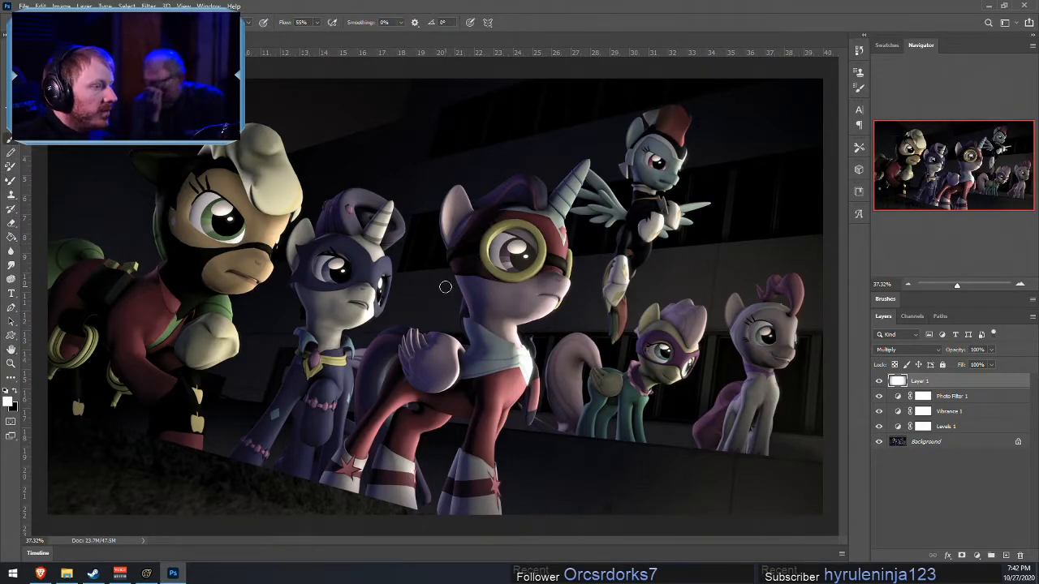
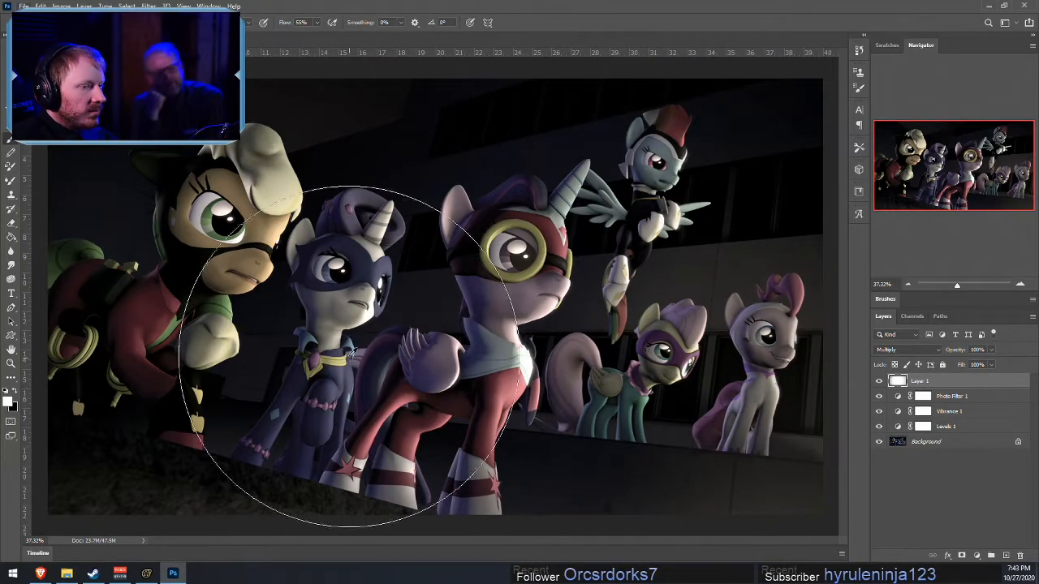
- Set the Levels adjustment layer's input levels to 15 for shadows and 1.18 for midtones
alt+scroll(350, 359, down, 3)
alt+scroll(274, 334, up, 1)
alt+scroll(274, 334, up, 2)
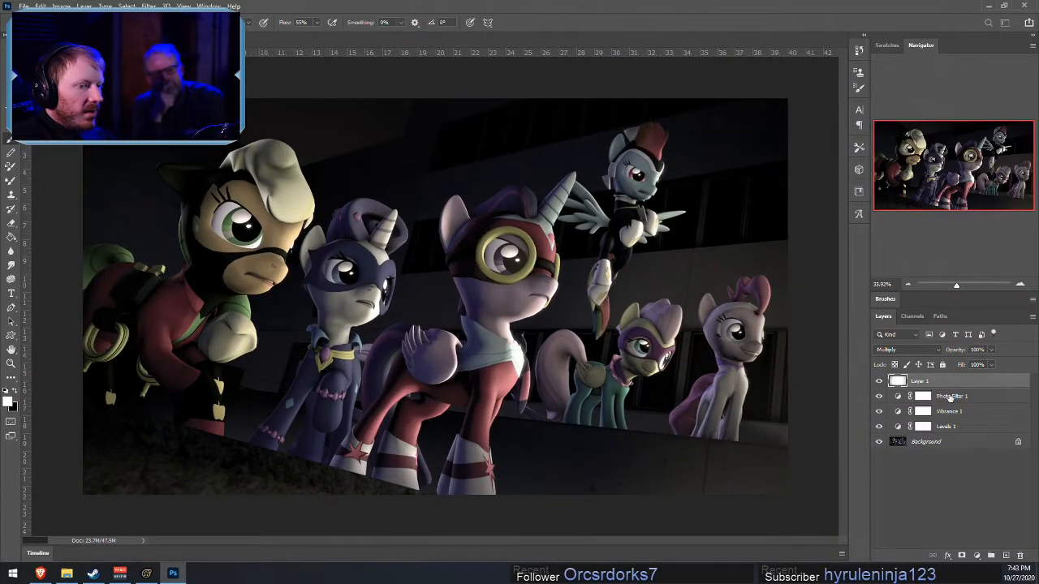
click(960, 412)
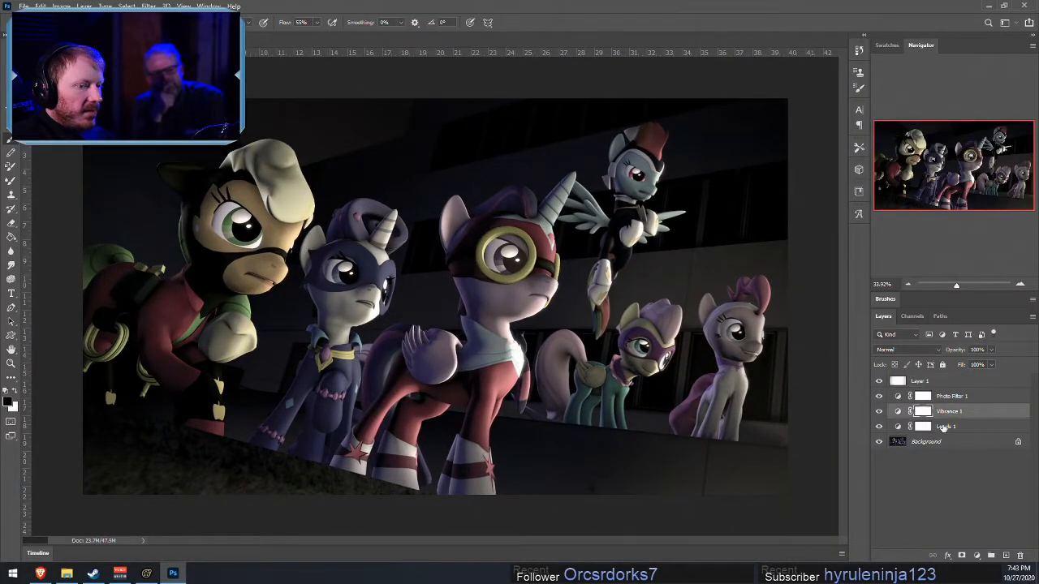
double_click(898, 427)
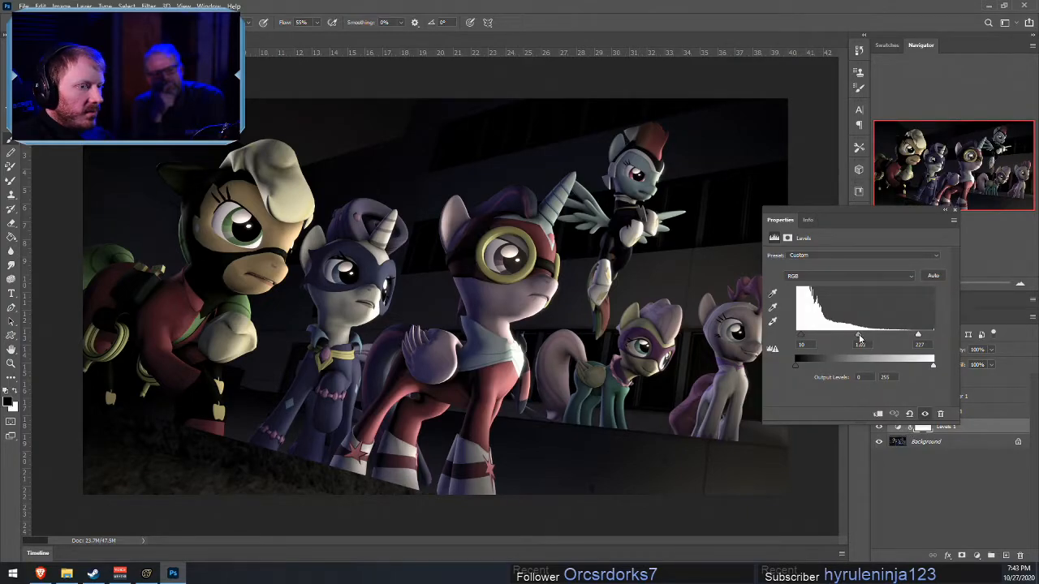
drag(860, 337, 852, 338)
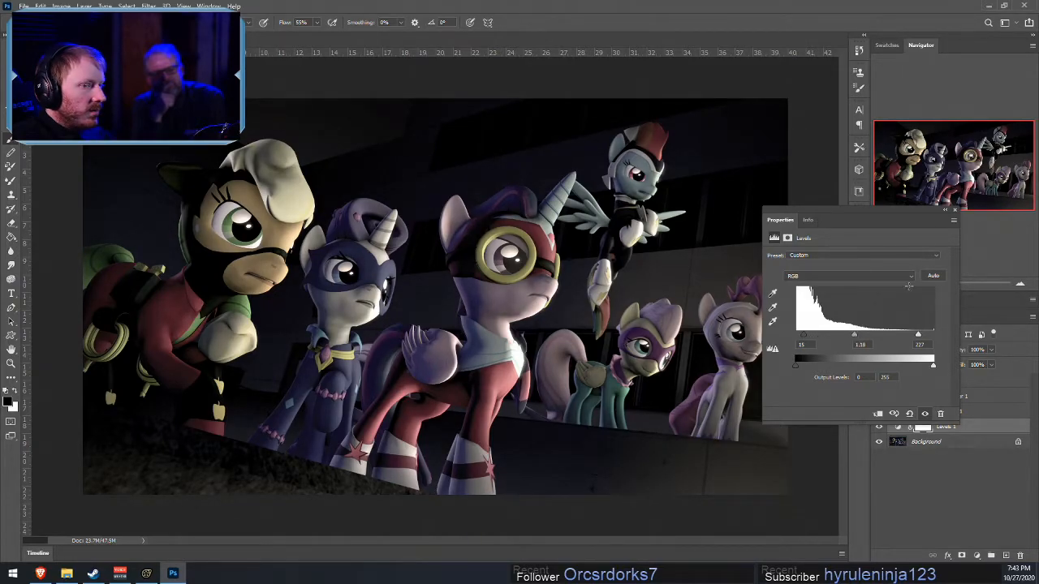
click(953, 210)
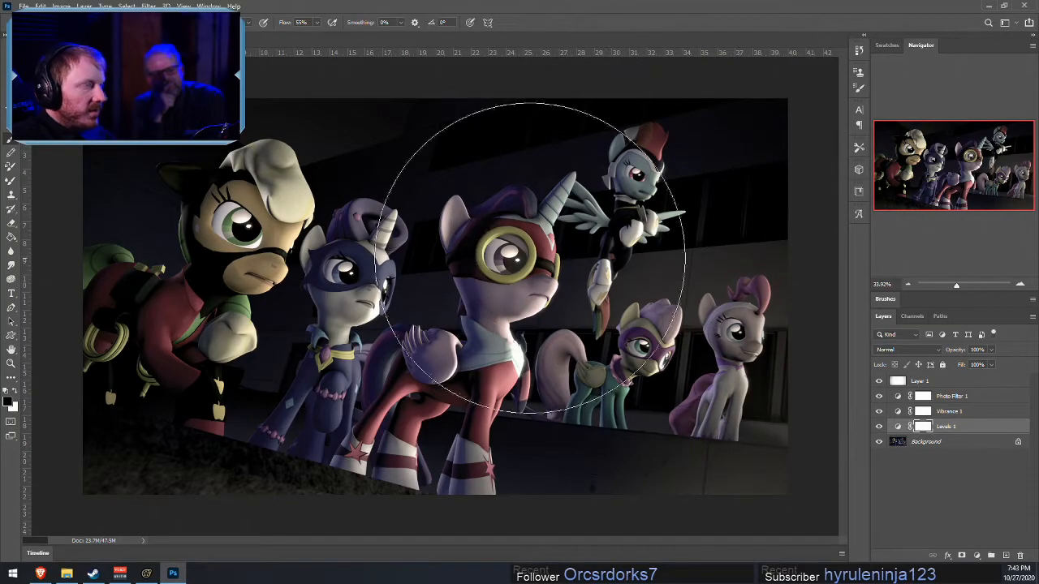
- Duplicate all the layers from the background up to the vignette and merge the copies into one layer on top
click(147, 5)
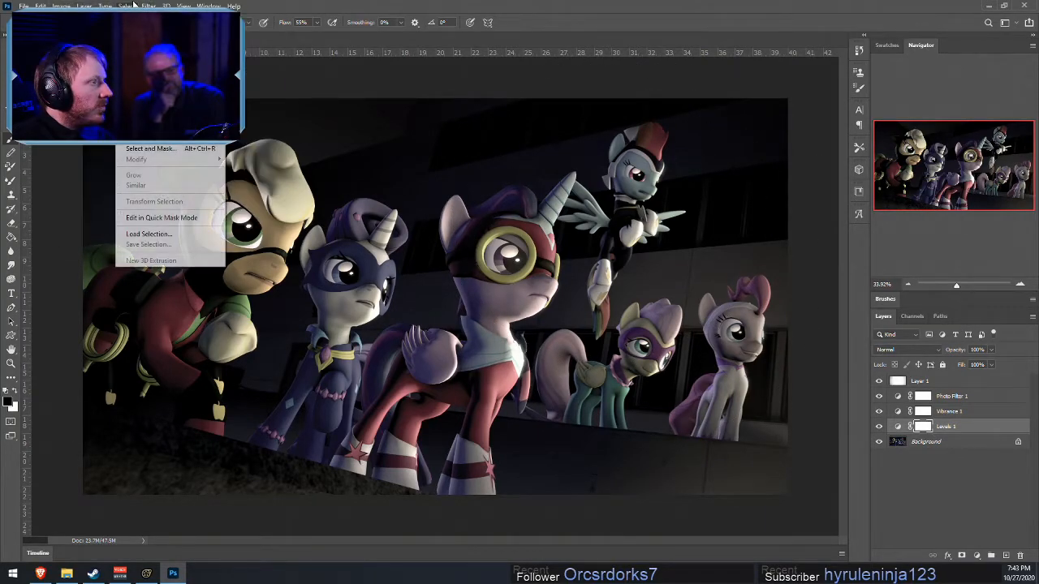
click(76, 6)
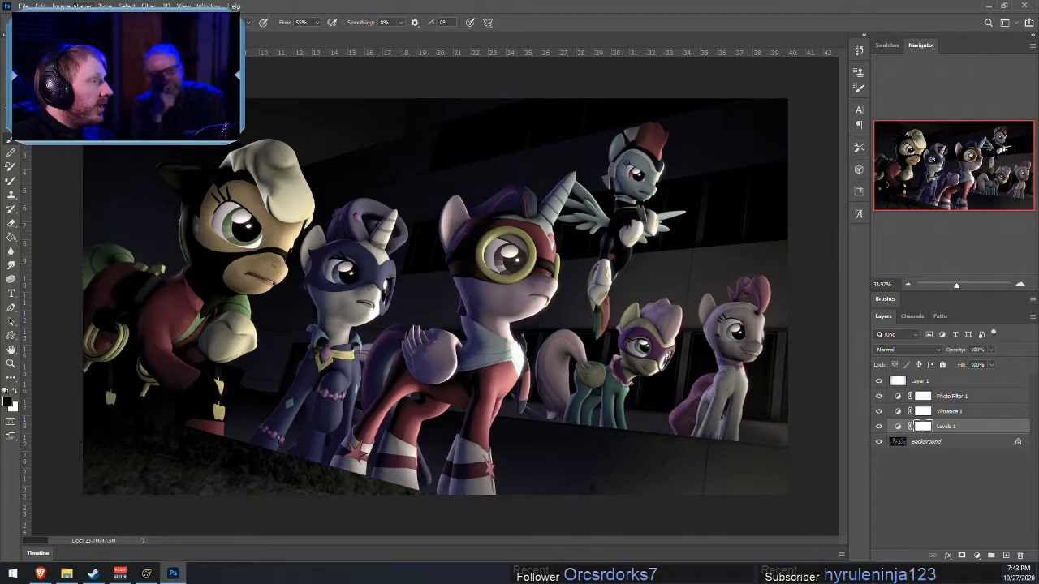
click(946, 443)
shift+click(946, 383)
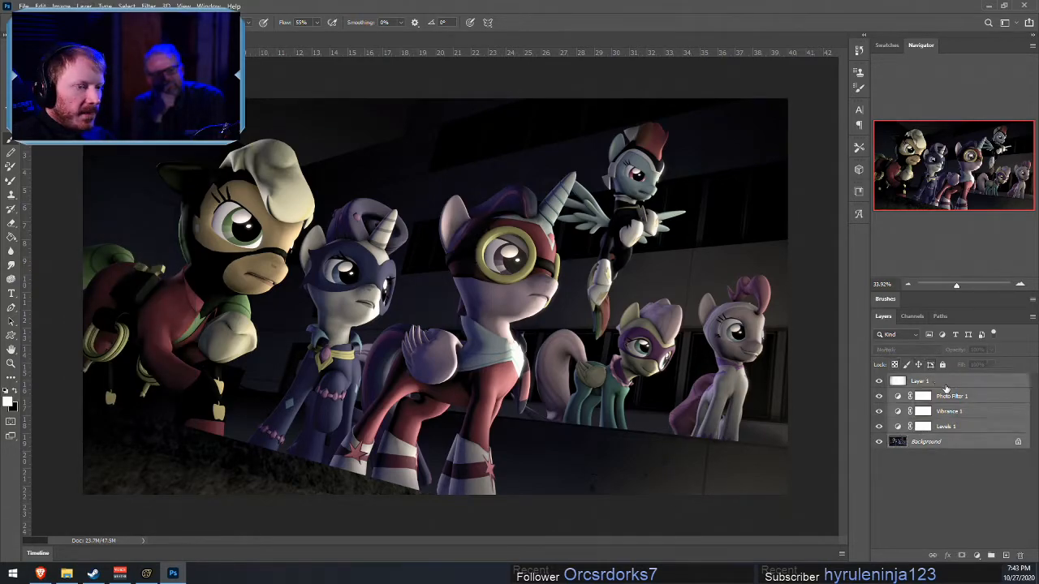
click(951, 383)
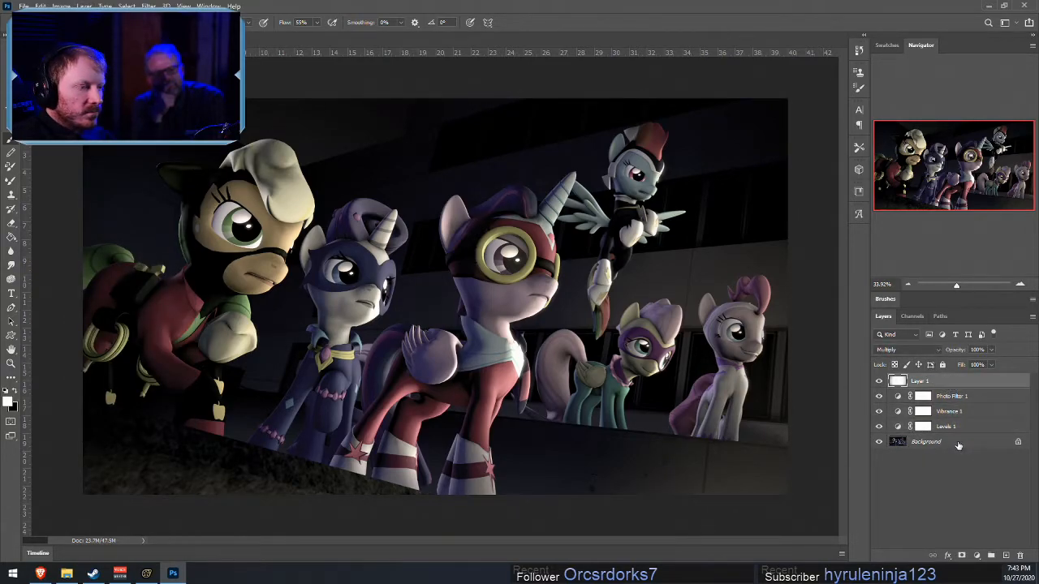
right_click(958, 445)
click(961, 324)
key(Return)
right_click(948, 427)
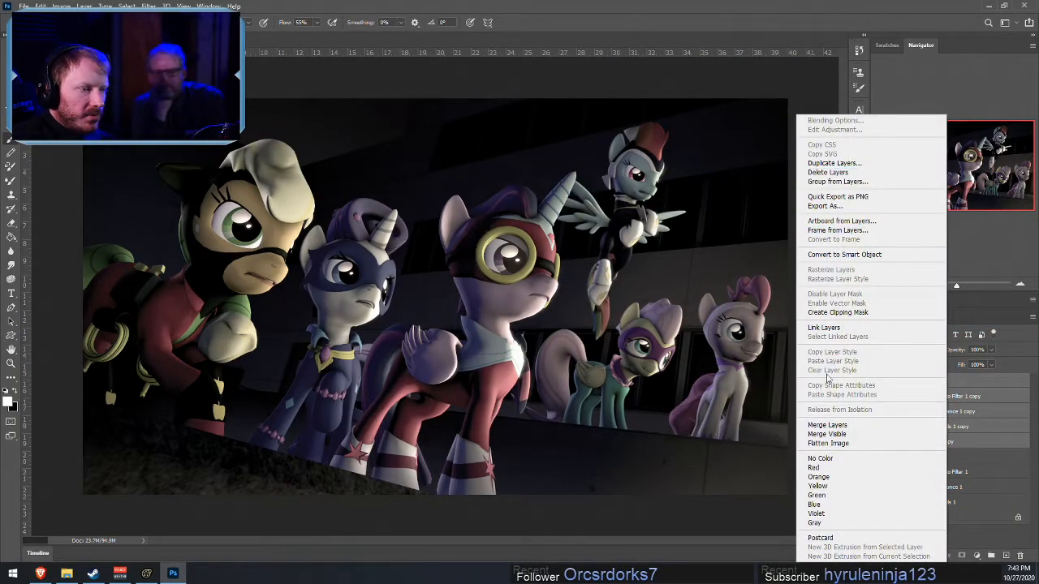
click(826, 426)
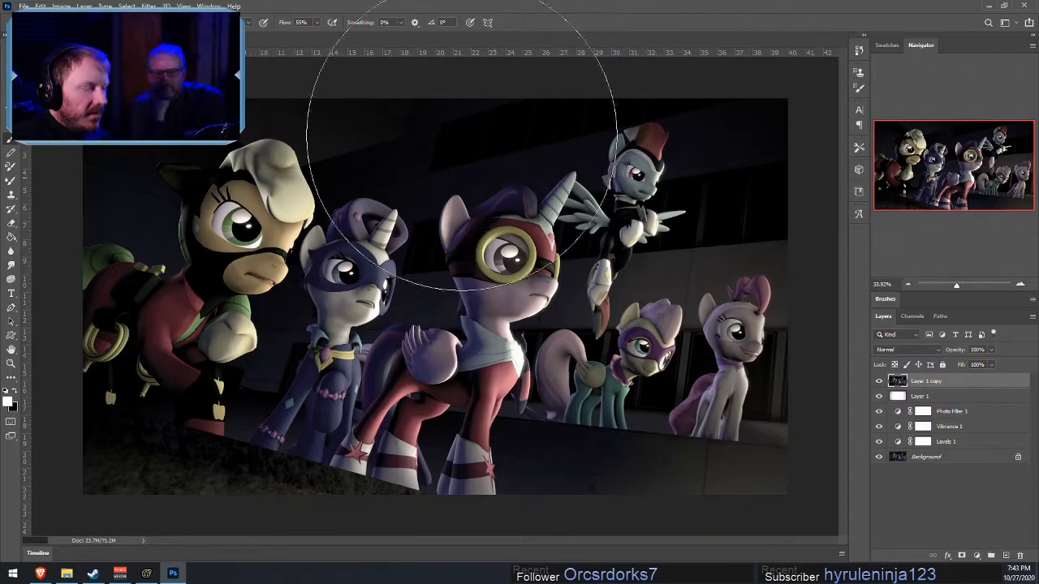
- Open the Filter Gallery on the merged copy with the preview showing most of the characters
click(155, 6)
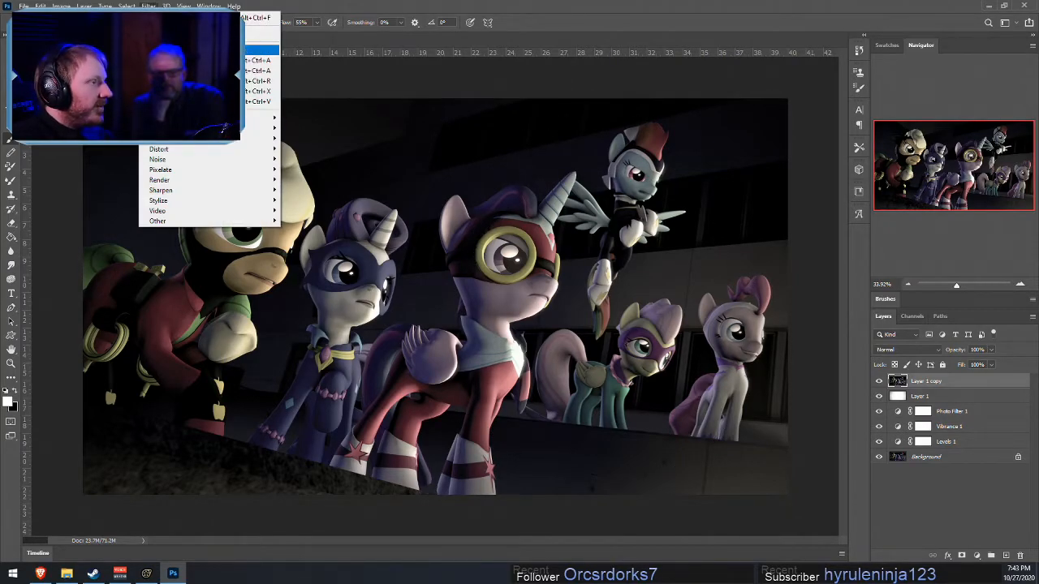
click(183, 50)
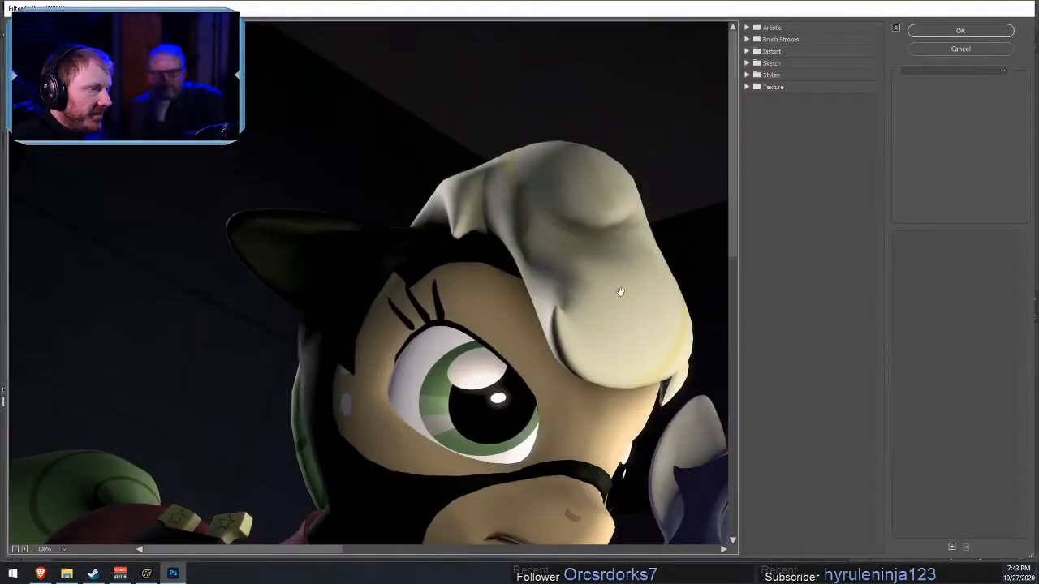
alt+scroll(504, 294, down, 3)
alt+scroll(504, 293, down, 1)
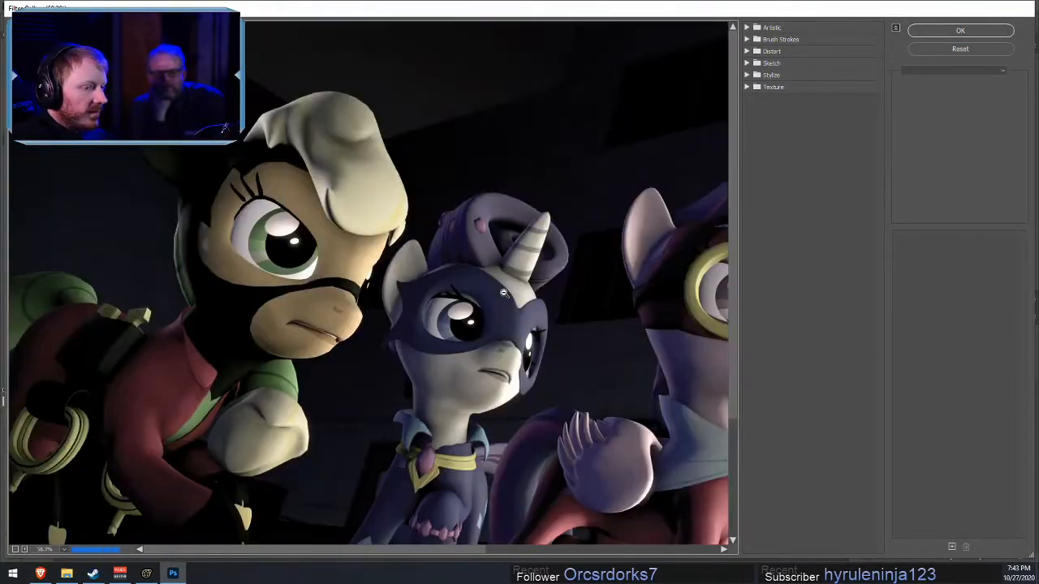
alt+scroll(504, 293, down, 1)
alt+scroll(505, 290, down, 1)
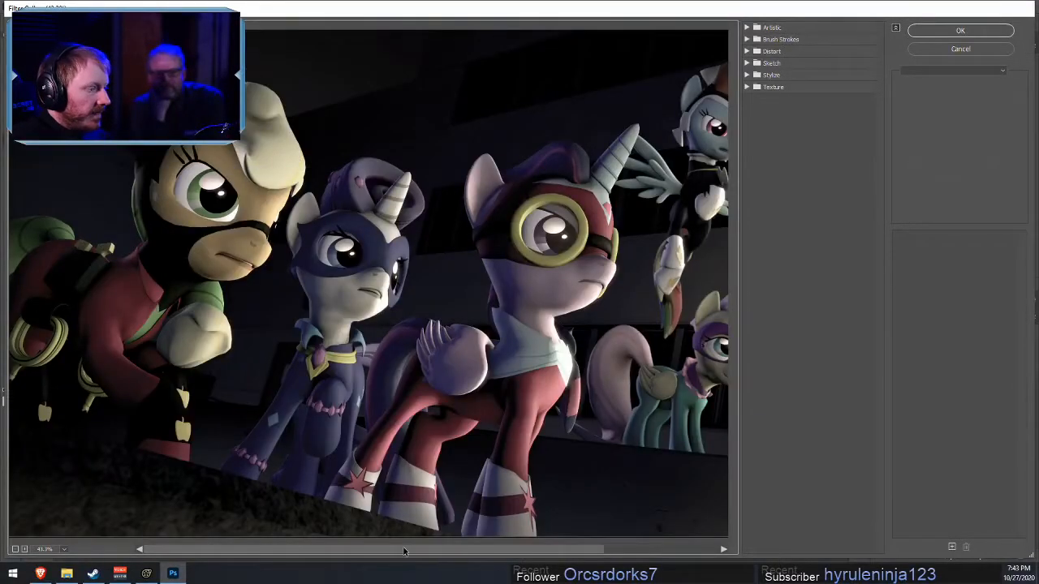
drag(400, 551, 442, 551)
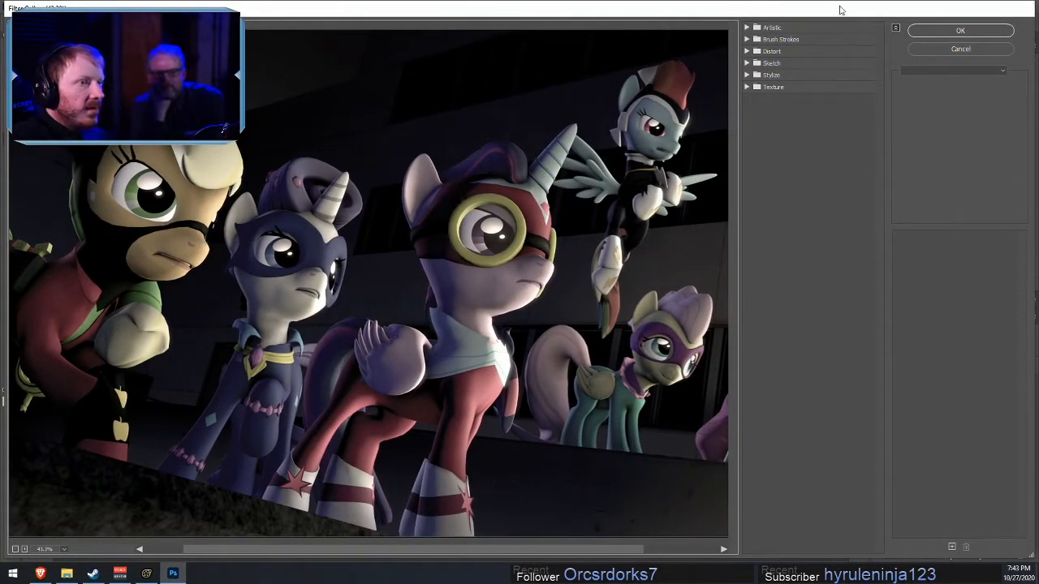
- Preview the Diffuse Glow, Glass and Ocean Ripple distortion filters on the merged copy
click(747, 52)
click(771, 71)
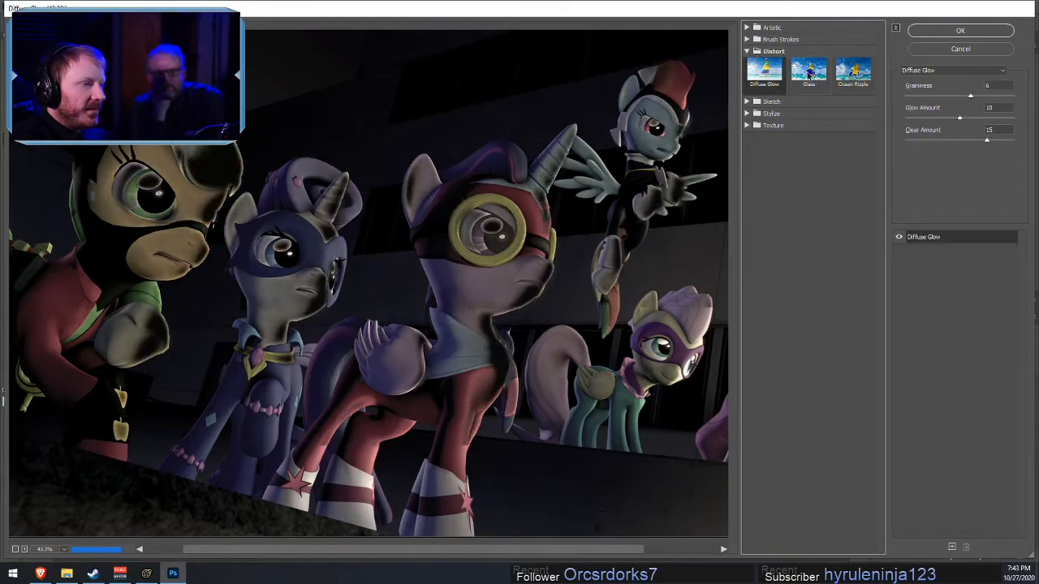
click(810, 71)
click(853, 73)
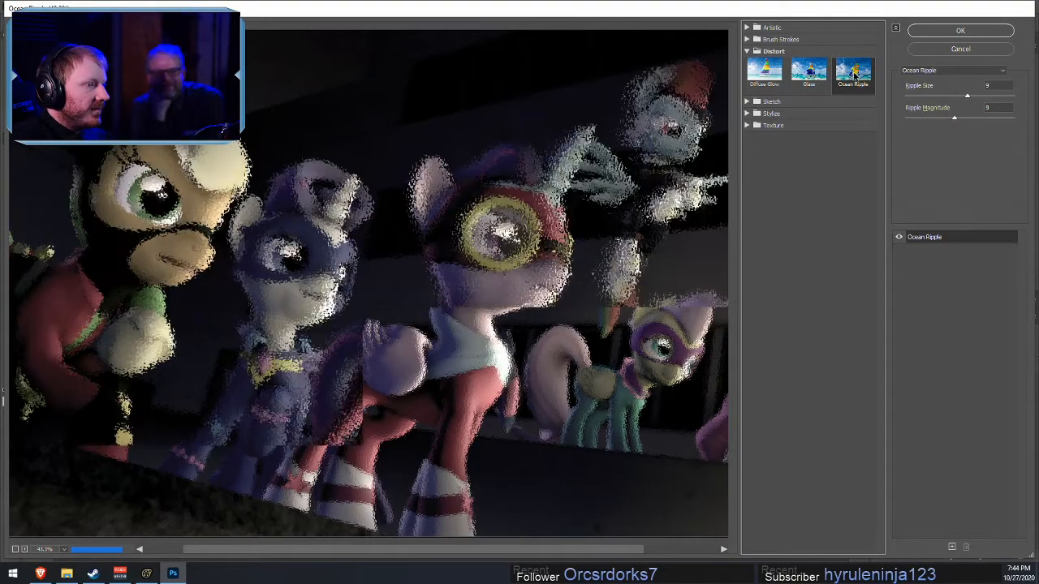
click(746, 51)
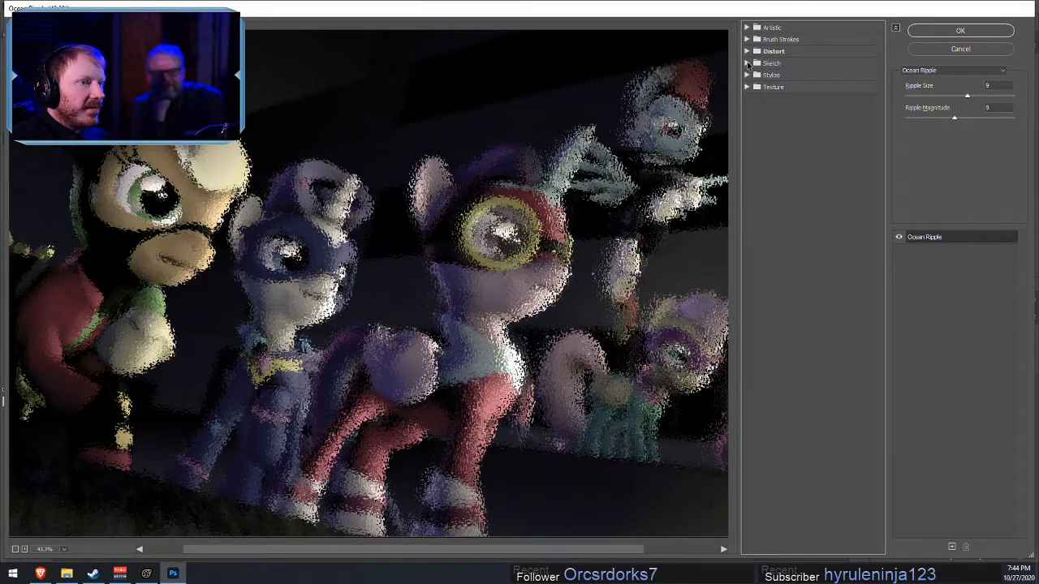
- Preview the Bas Relief sketch filter at Smoothness 15 and 1, and then the Chalk & Charcoal filter
click(746, 63)
click(764, 80)
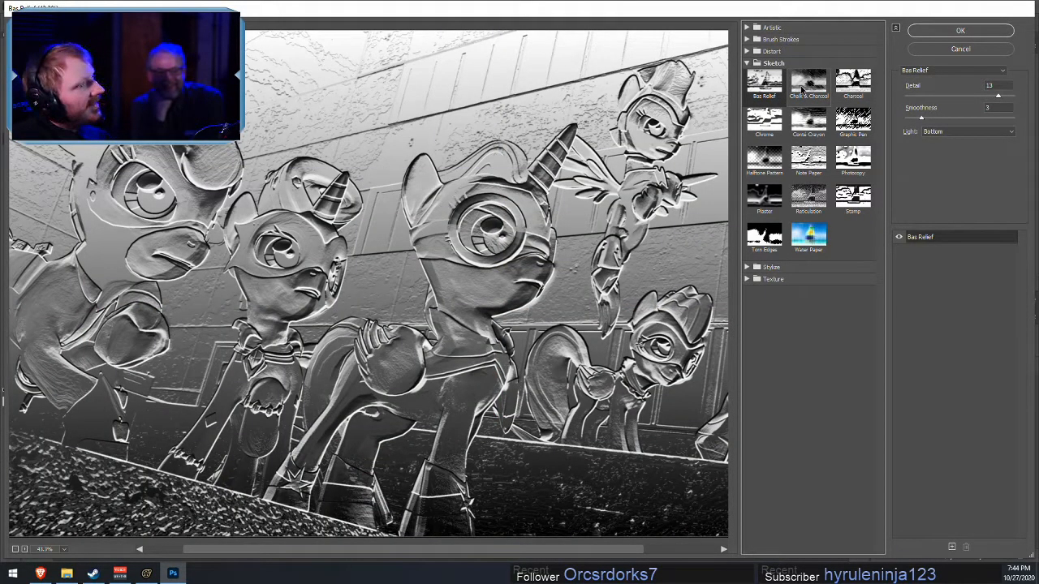
drag(921, 119, 1013, 120)
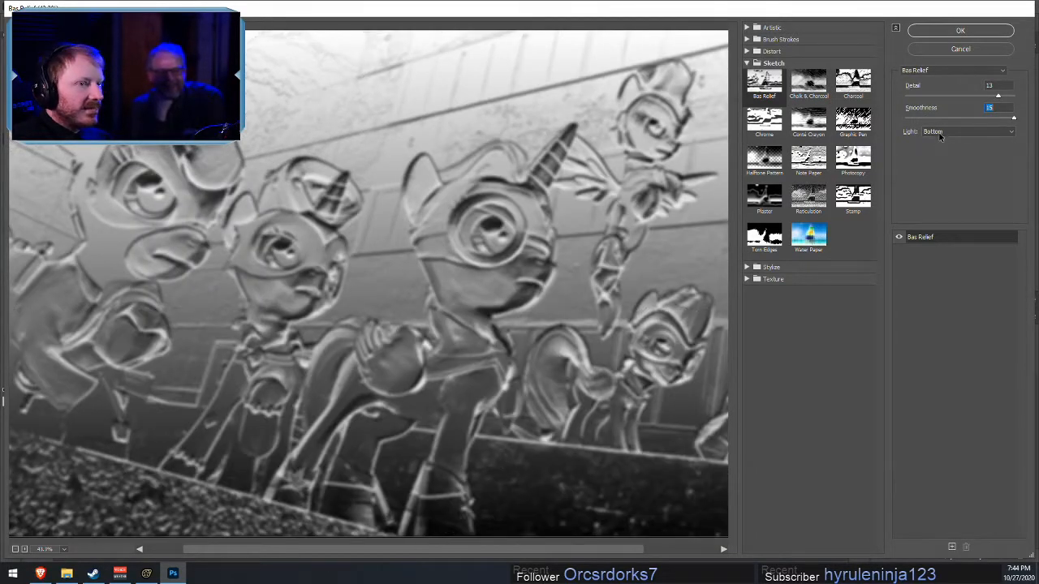
drag(921, 119, 897, 120)
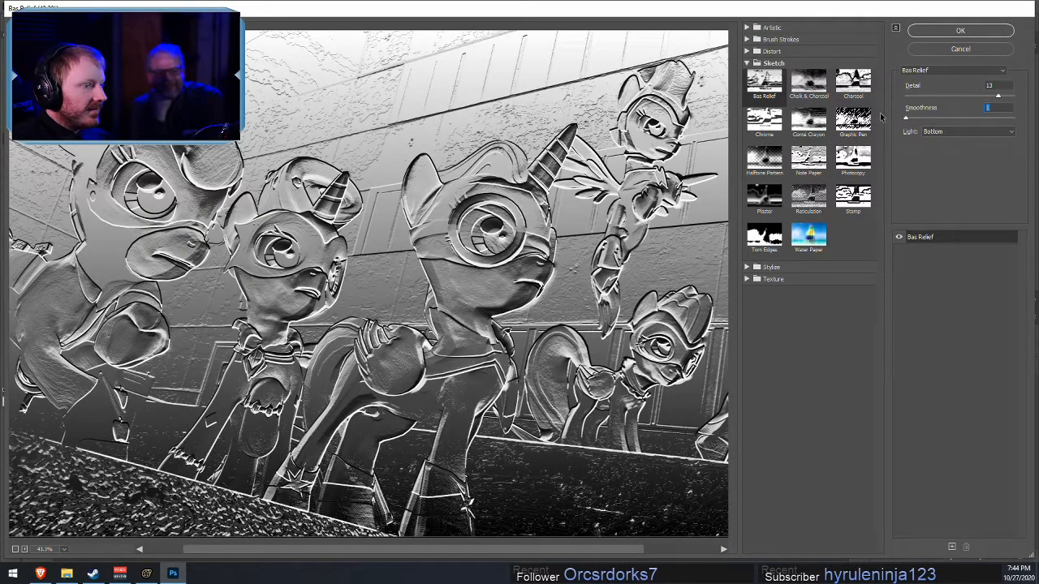
click(818, 86)
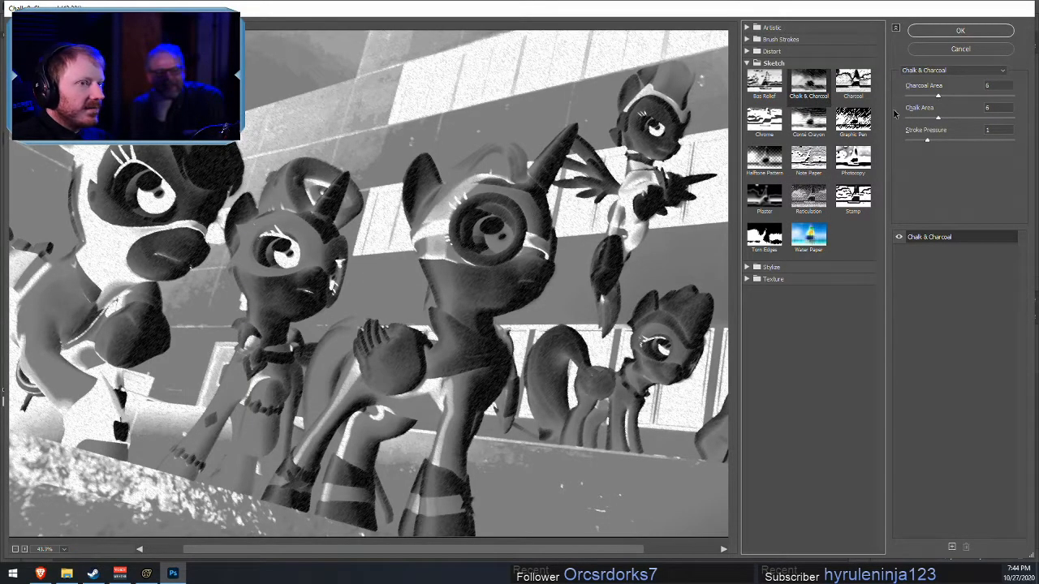
- Preview the Charcoal sketch filter with Charcoal Thickness 7, Detail 5 and Light/Dark Balance 100
click(865, 84)
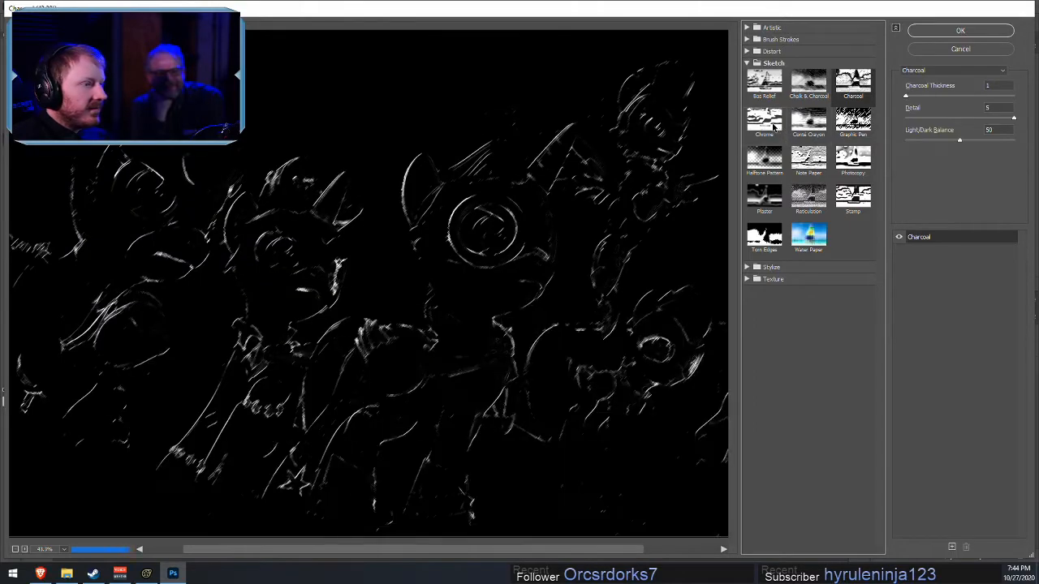
drag(935, 119, 1015, 119)
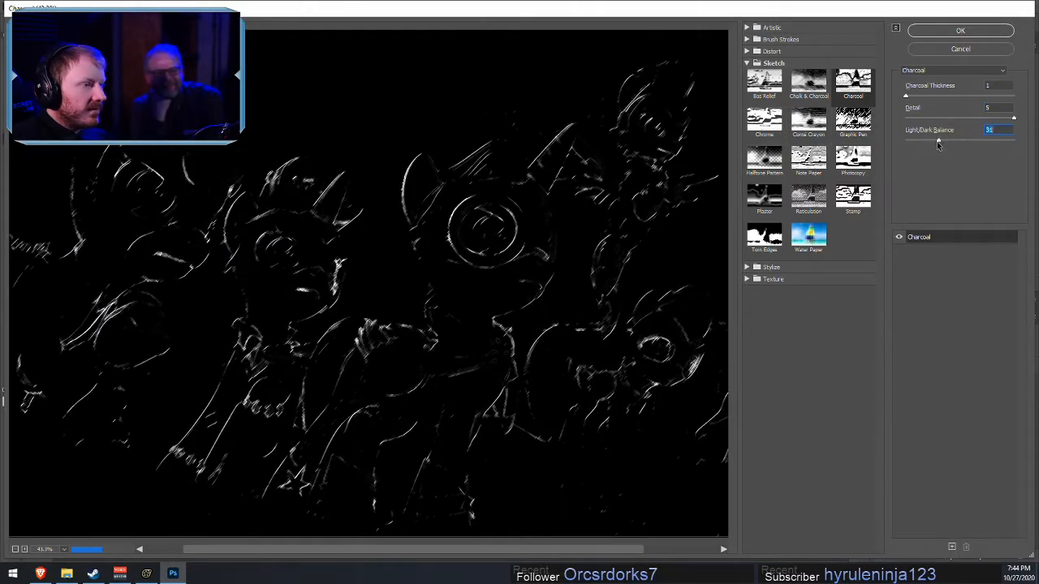
drag(906, 140, 1036, 144)
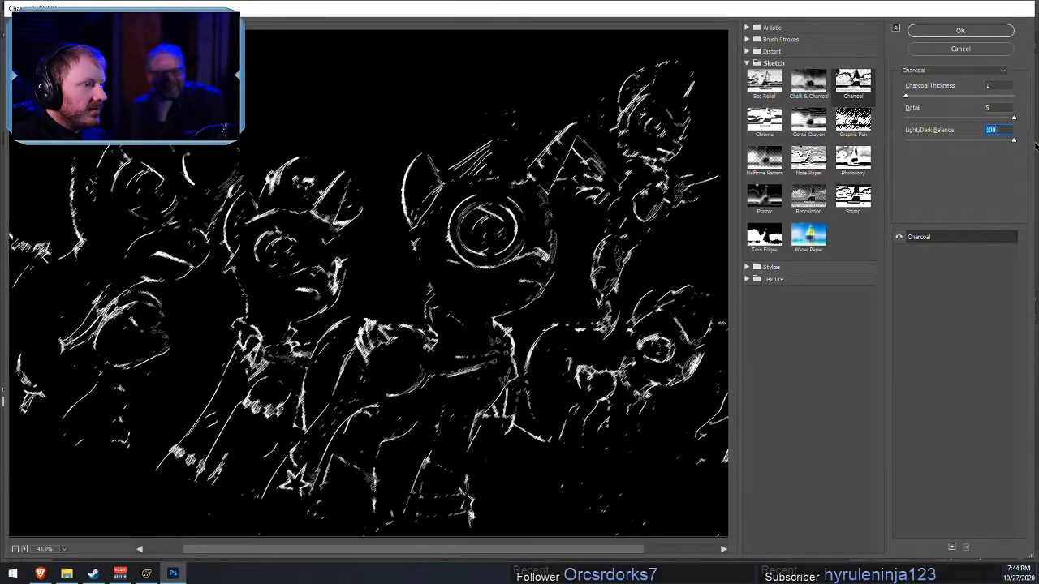
drag(931, 97, 986, 96)
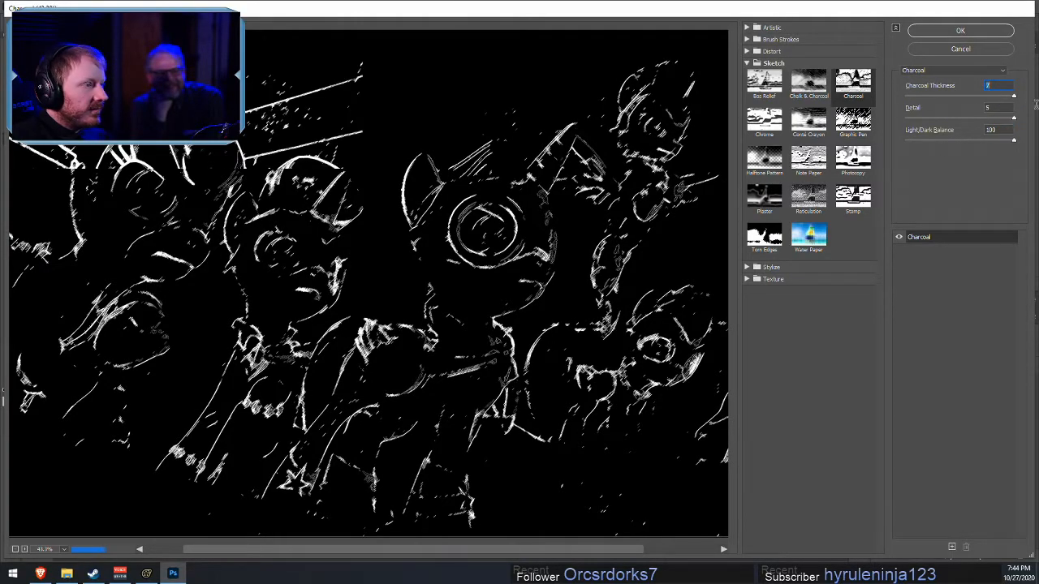
- Try the Conté Crayon filter with Foreground Level 8, Background Level 6 and a Burlap texture scaled to 162%
click(806, 126)
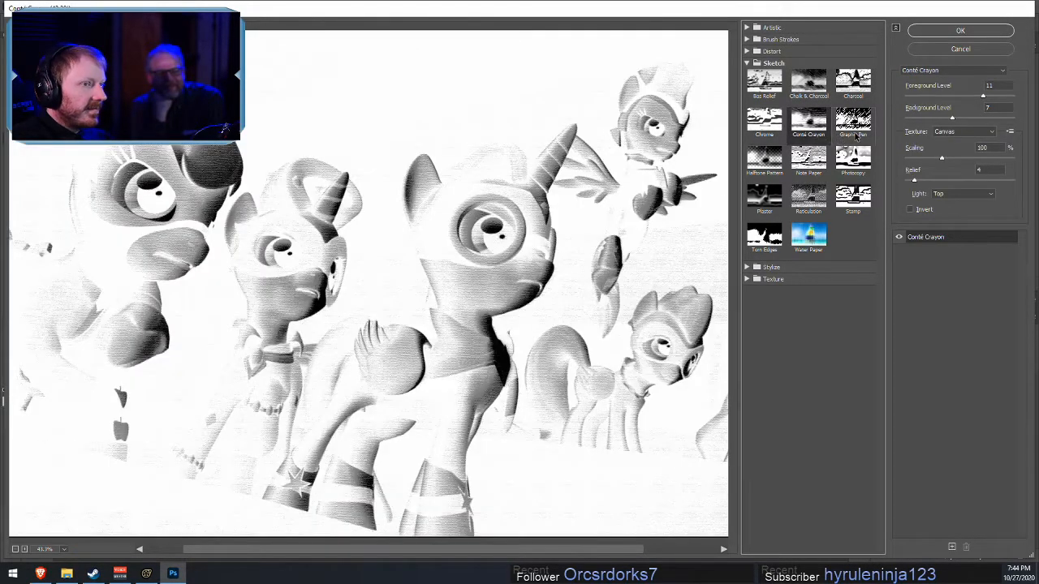
click(856, 136)
click(812, 137)
drag(942, 158, 986, 160)
mouse_move(951, 119)
mouse_down()
mouse_move(928, 120)
mouse_move(966, 119)
mouse_move(929, 96)
mouse_move(958, 109)
mouse_up()
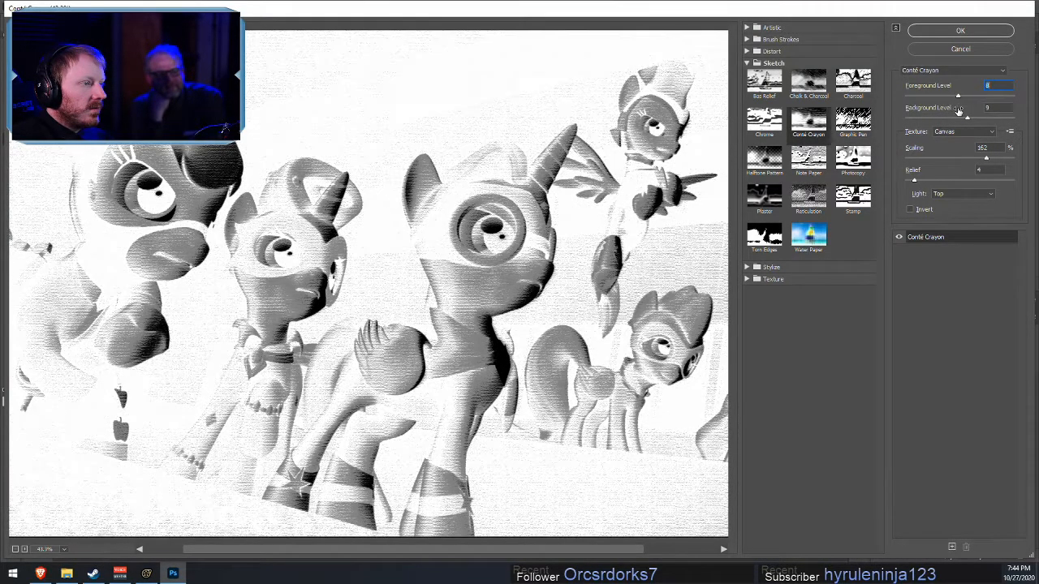
click(945, 132)
click(945, 143)
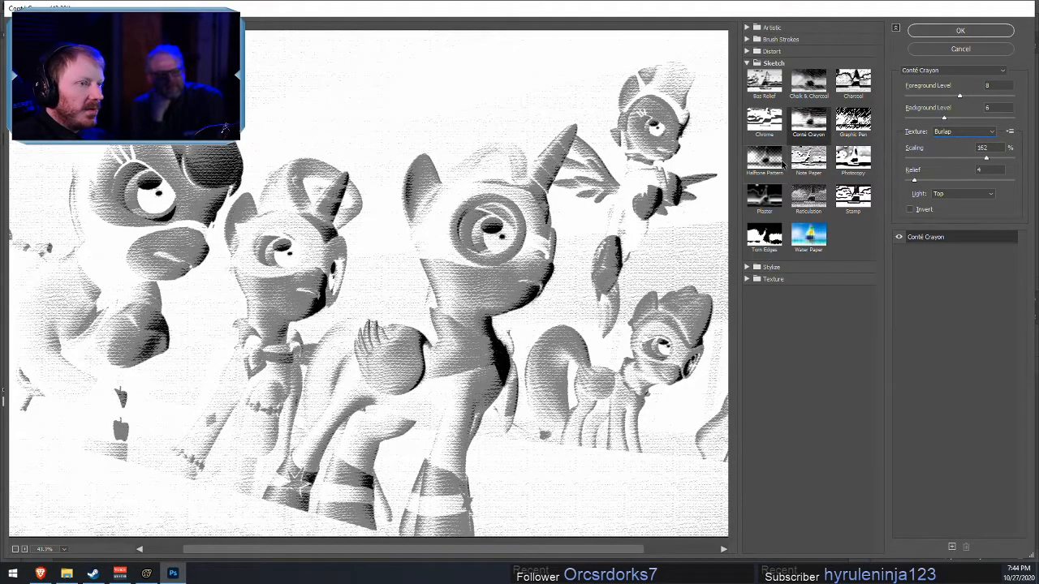
- Preview the Halftone Pattern, Graphic Pen, Note Paper and Photocopy sketch filters on the merged copy
click(778, 162)
click(859, 123)
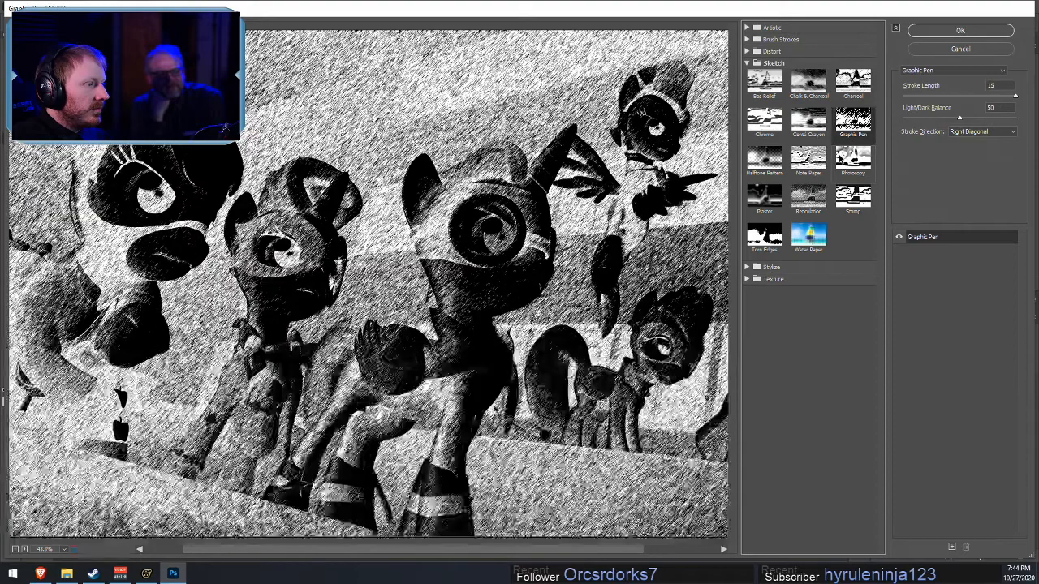
click(840, 166)
click(819, 171)
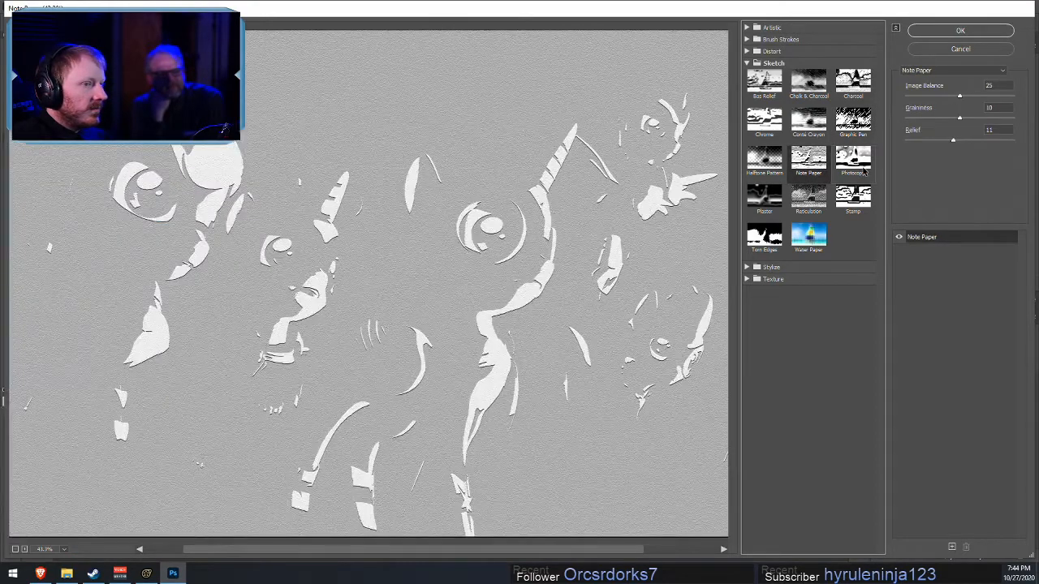
click(846, 171)
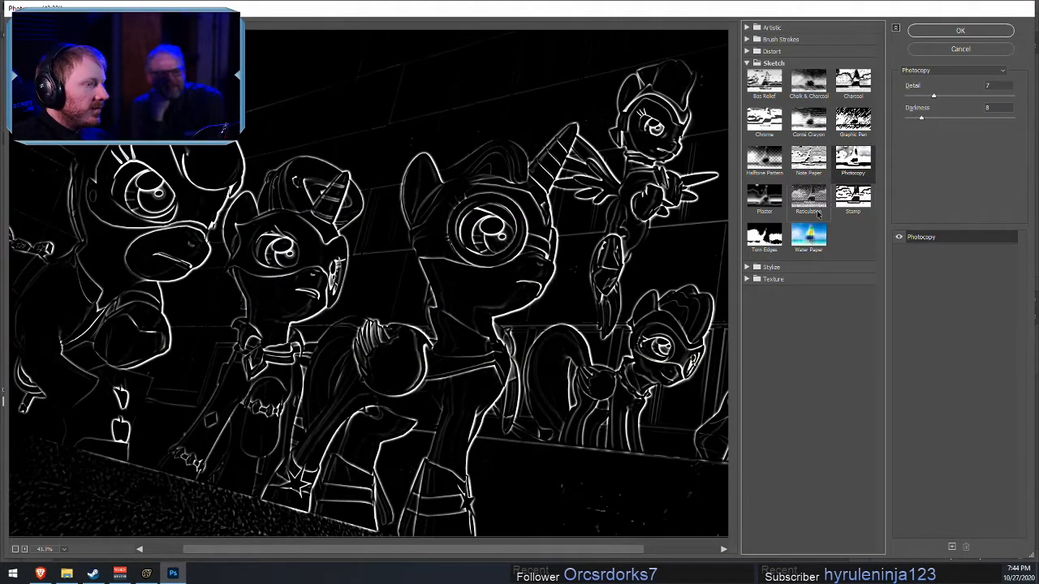
- Try the Plaster filter with Image Balance 26, Smoothness 2 and the light coming from the Left
click(767, 203)
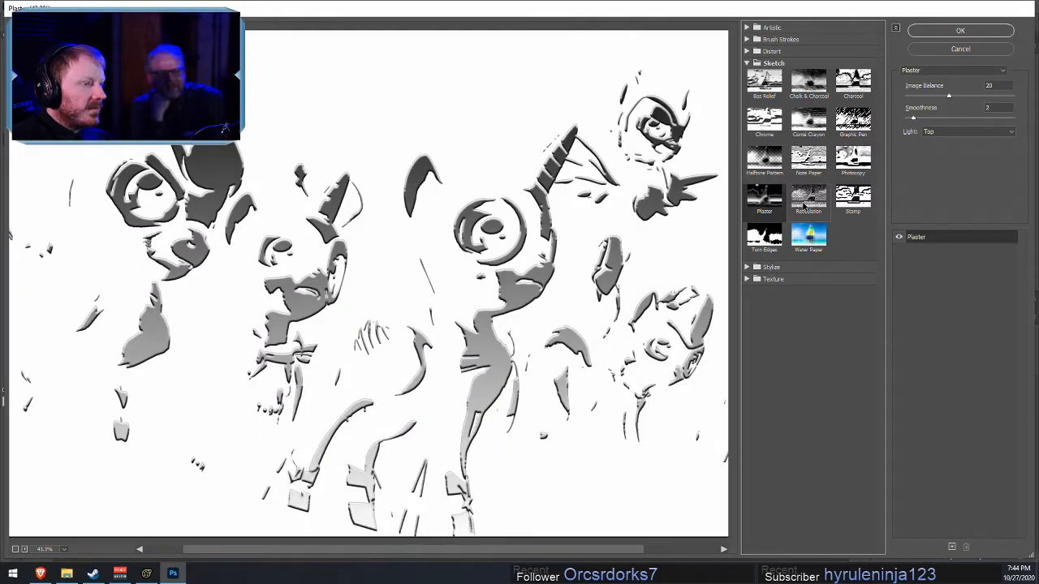
drag(915, 119, 955, 132)
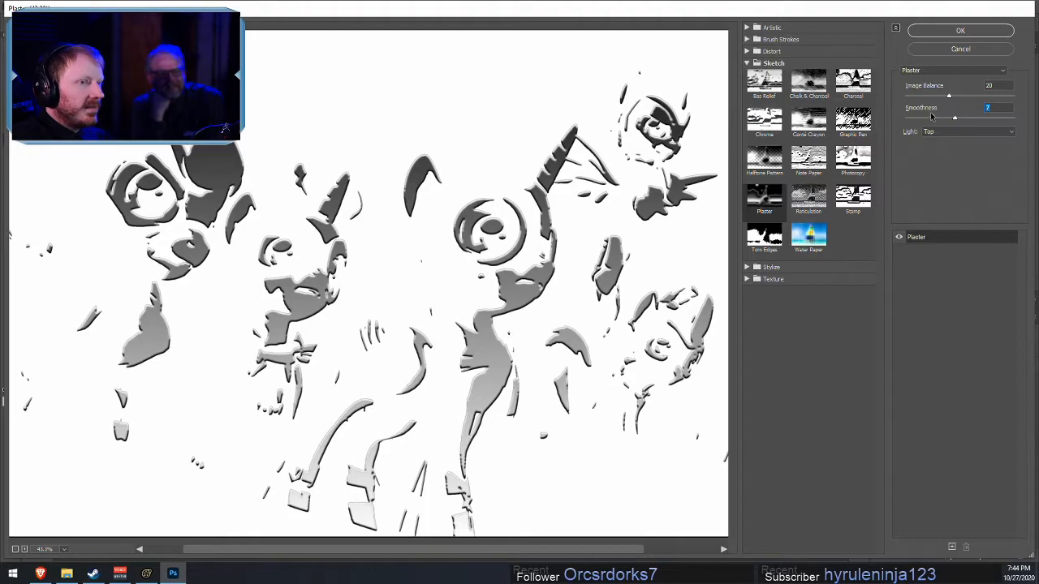
click(917, 96)
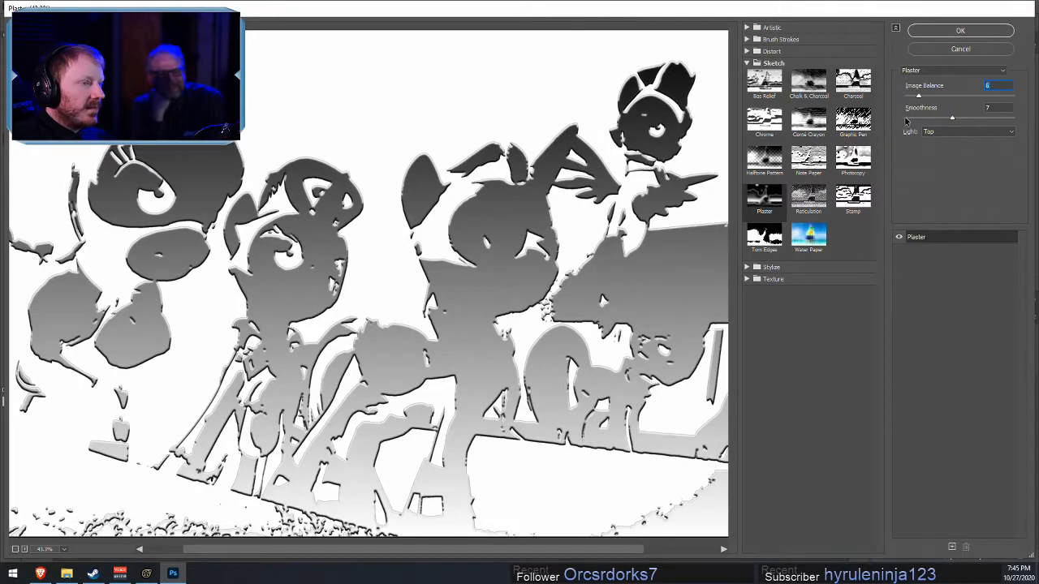
click(913, 119)
mouse_move(972, 96)
mouse_down()
mouse_move(1014, 97)
mouse_move(962, 98)
mouse_up()
click(941, 132)
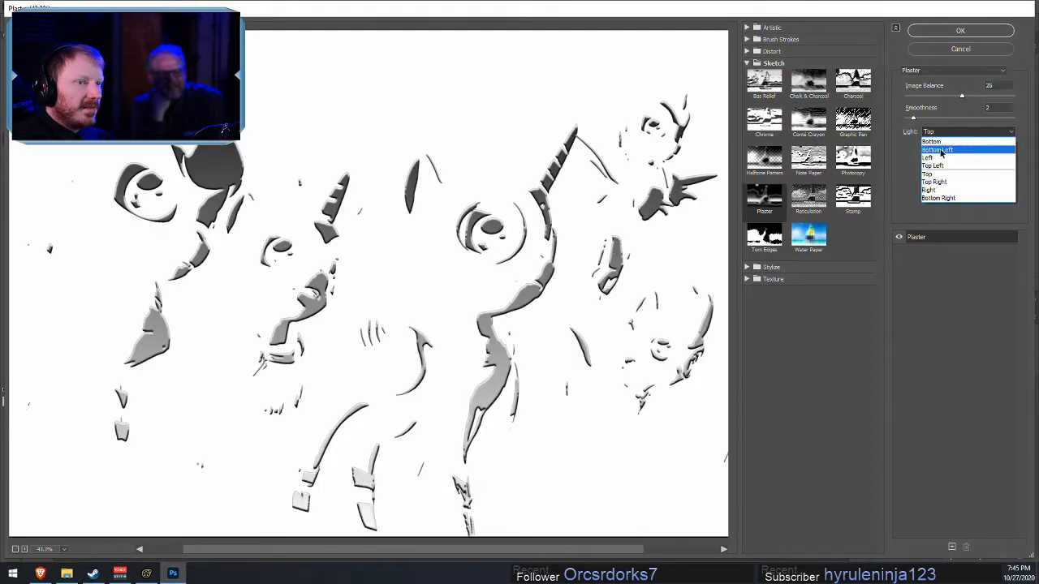
click(934, 162)
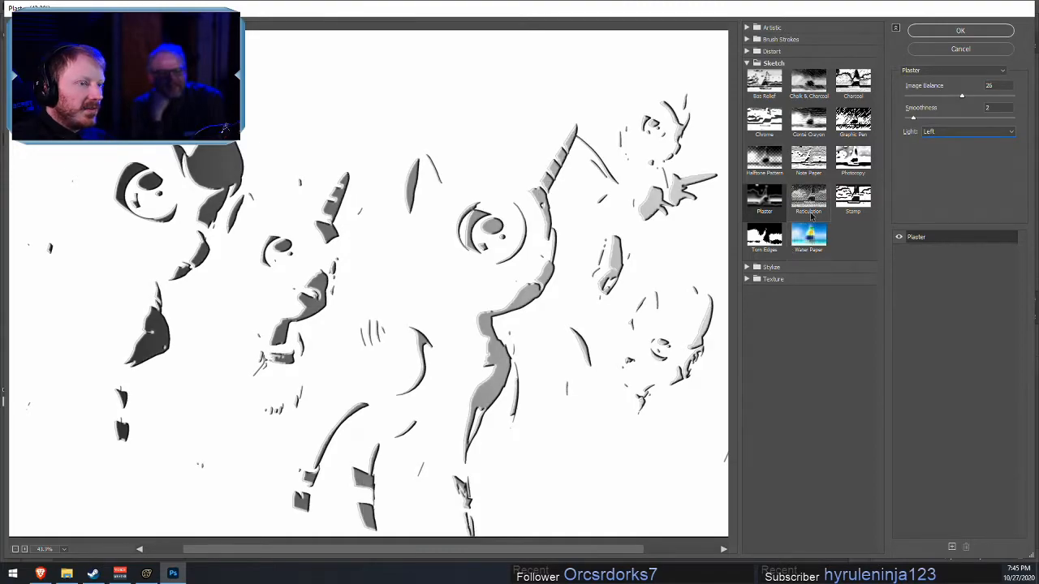
- Preview the Reticulation, Torn Edges and Water Paper sketch filters on the merged copy
click(808, 209)
click(767, 241)
click(797, 248)
- Try the Torn Edges filter with Image Balance 16 and Smoothness 15, and compare it with Water Paper
click(764, 245)
click(936, 141)
drag(936, 143, 921, 119)
click(930, 120)
click(940, 96)
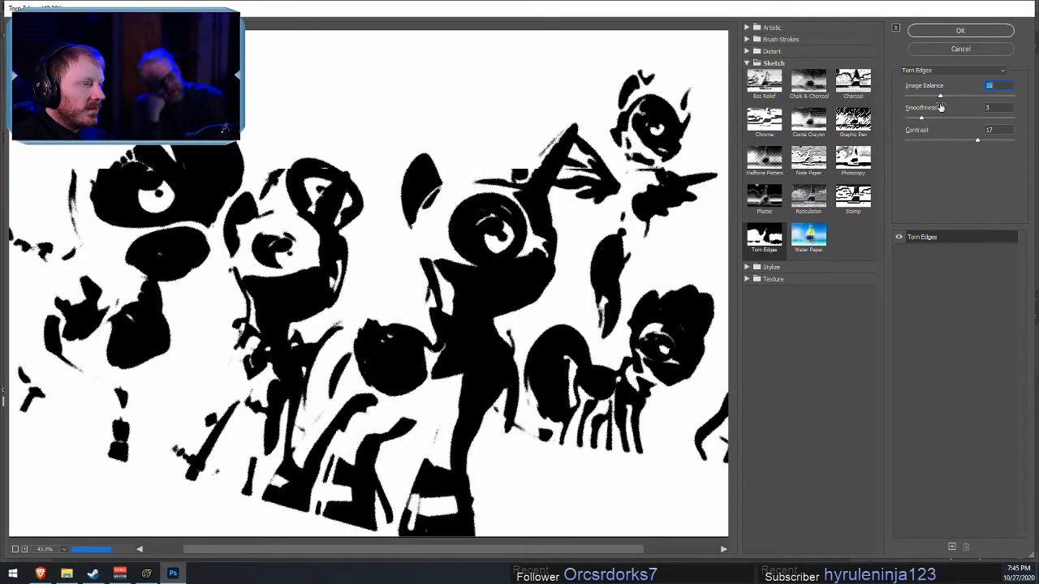
click(1013, 119)
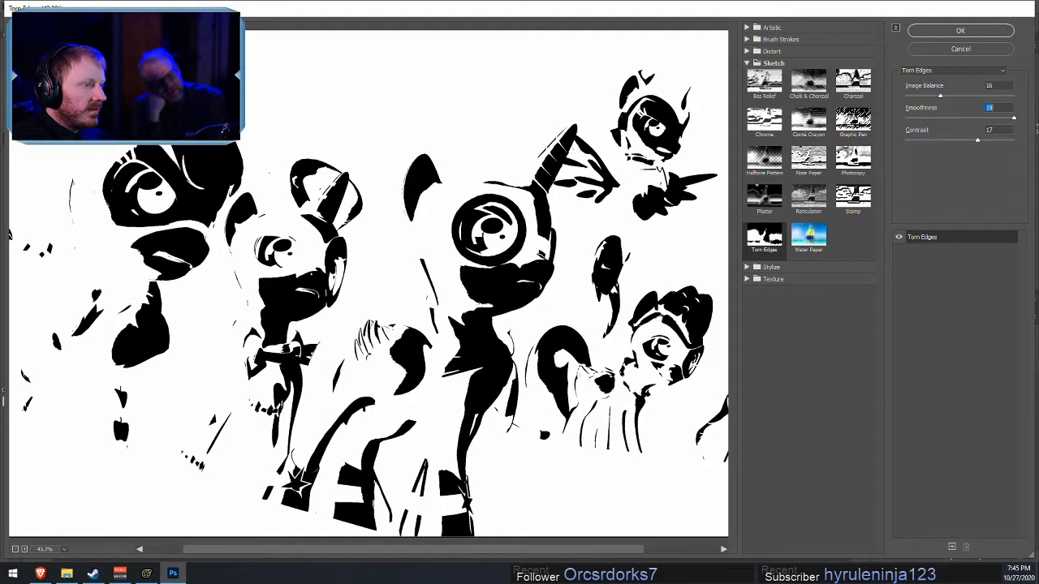
drag(944, 118, 1013, 118)
click(924, 96)
mouse_move(924, 98)
mouse_down()
mouse_move(952, 117)
mouse_move(939, 110)
mouse_up()
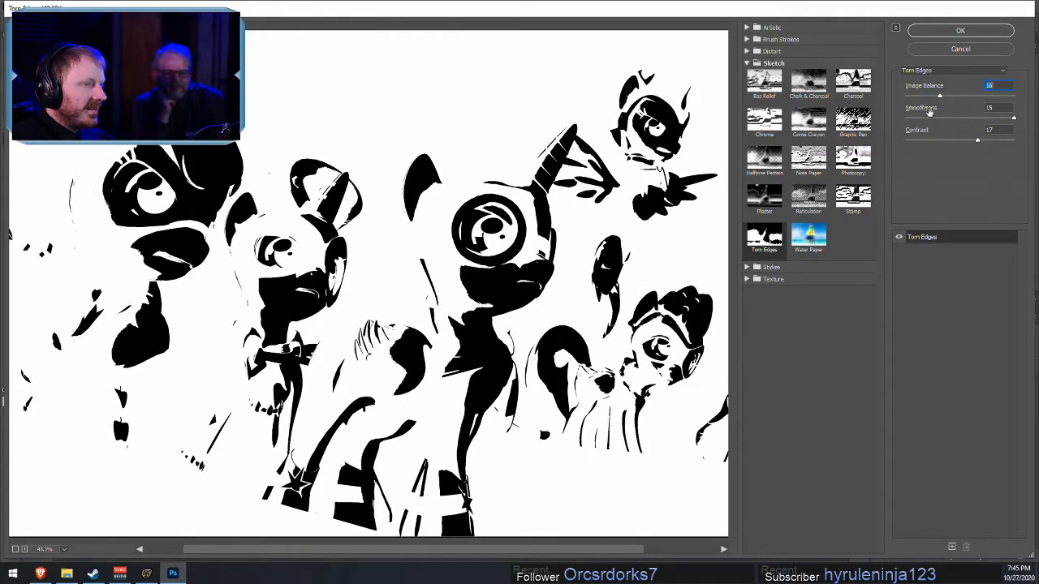
click(793, 243)
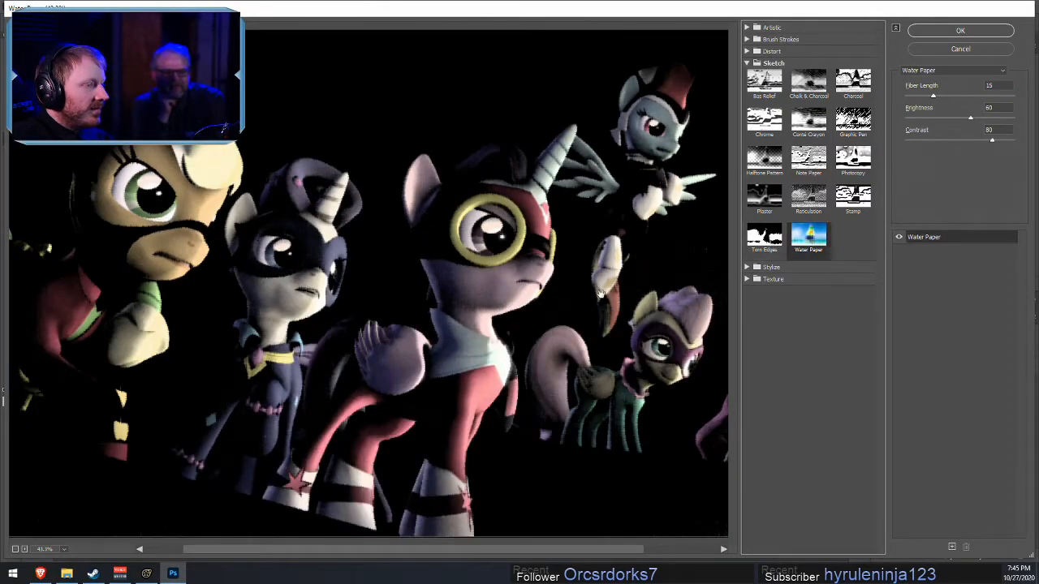
- Try the Glowing Edges stylize filter with Edge Width 7, Edge Brightness 11 and Smoothness 1
click(746, 63)
click(747, 75)
click(769, 99)
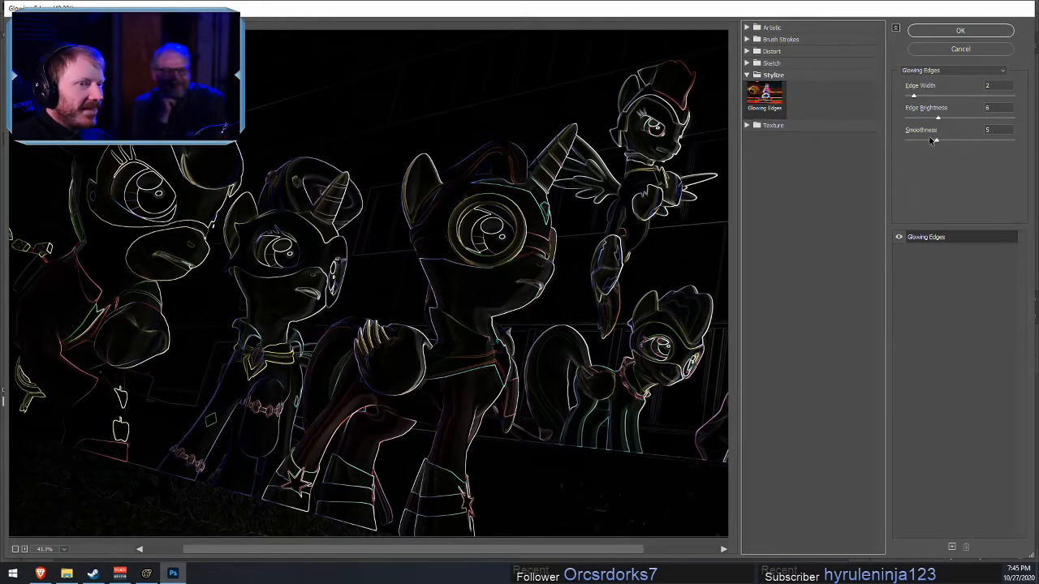
drag(935, 141, 1014, 153)
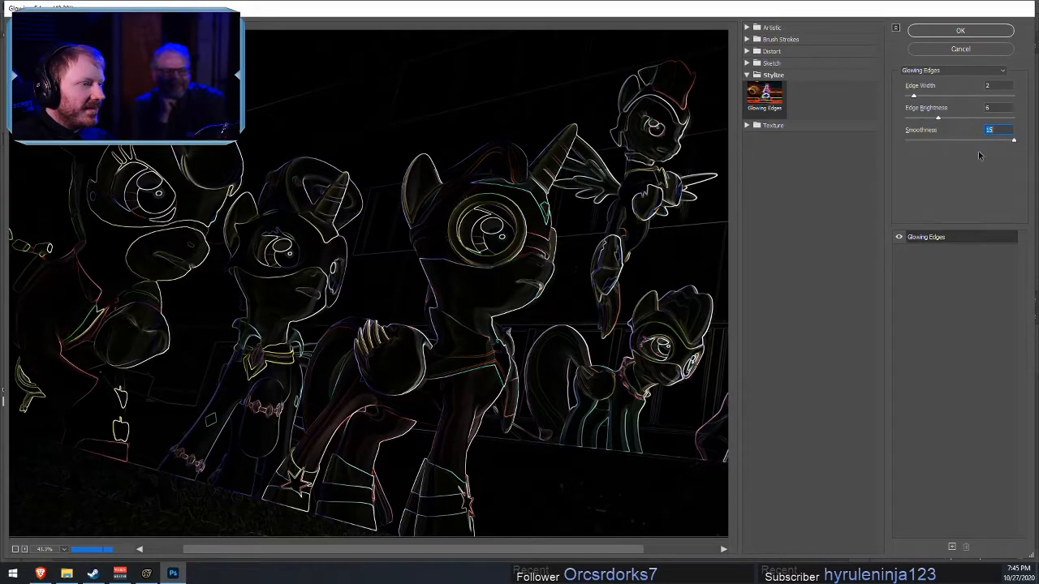
click(905, 141)
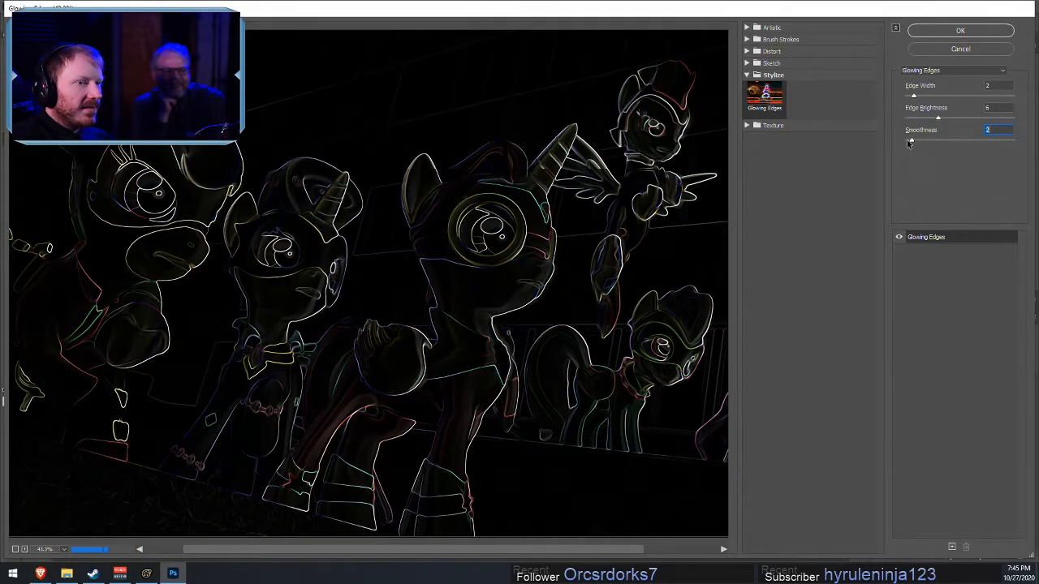
drag(938, 118, 1035, 124)
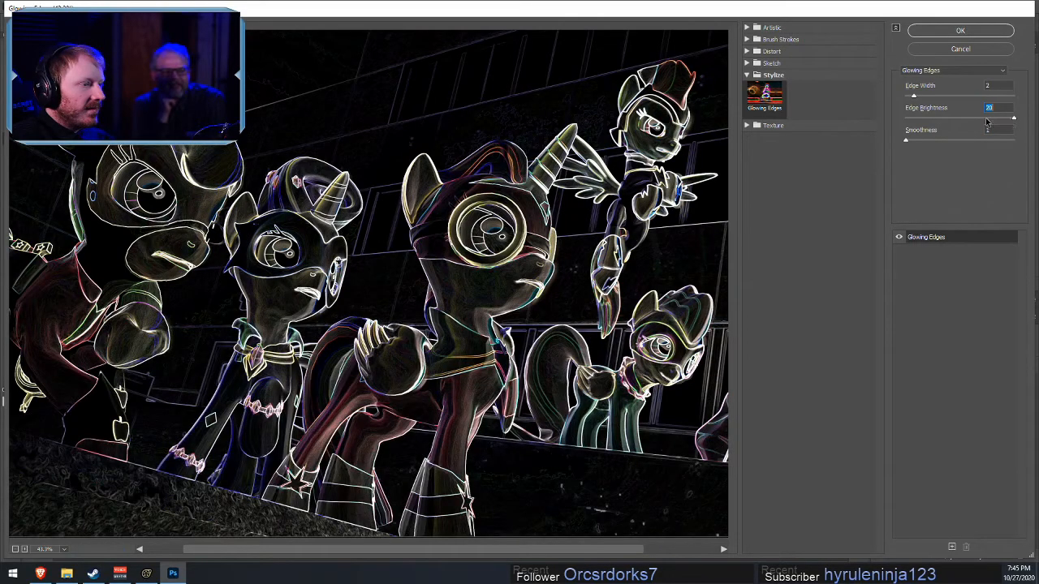
drag(911, 121, 964, 139)
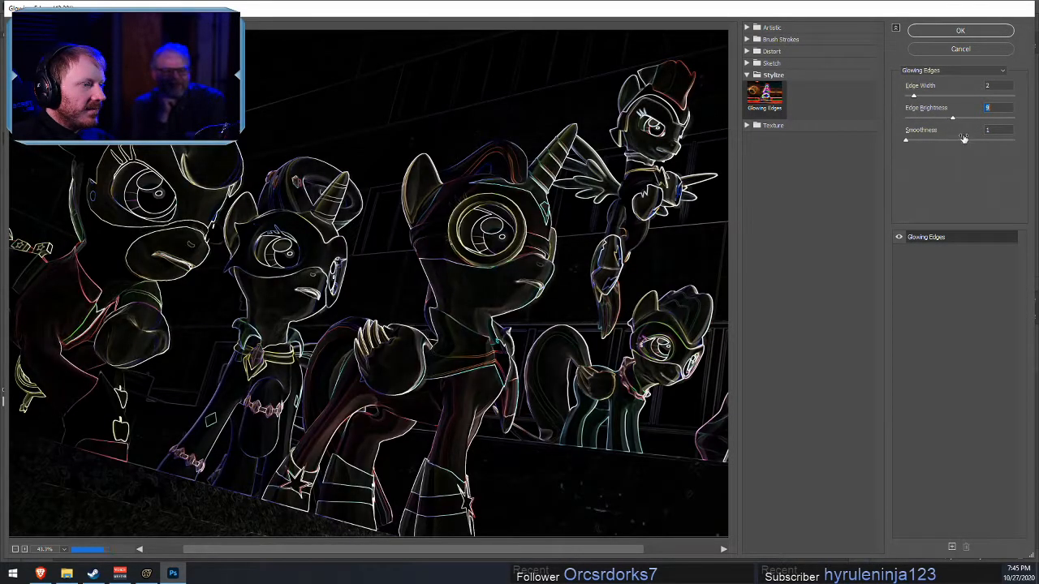
drag(914, 97, 957, 105)
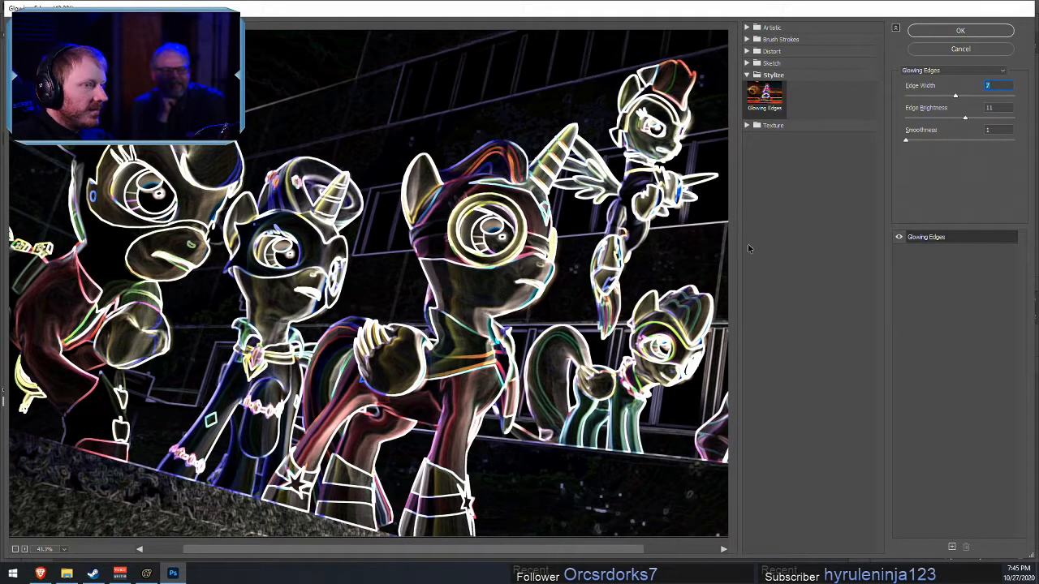
- Preview the Craquelure, Grain, Mosaic Tiles, Patchwork and Texturizer texture filters on the merged copy
click(747, 125)
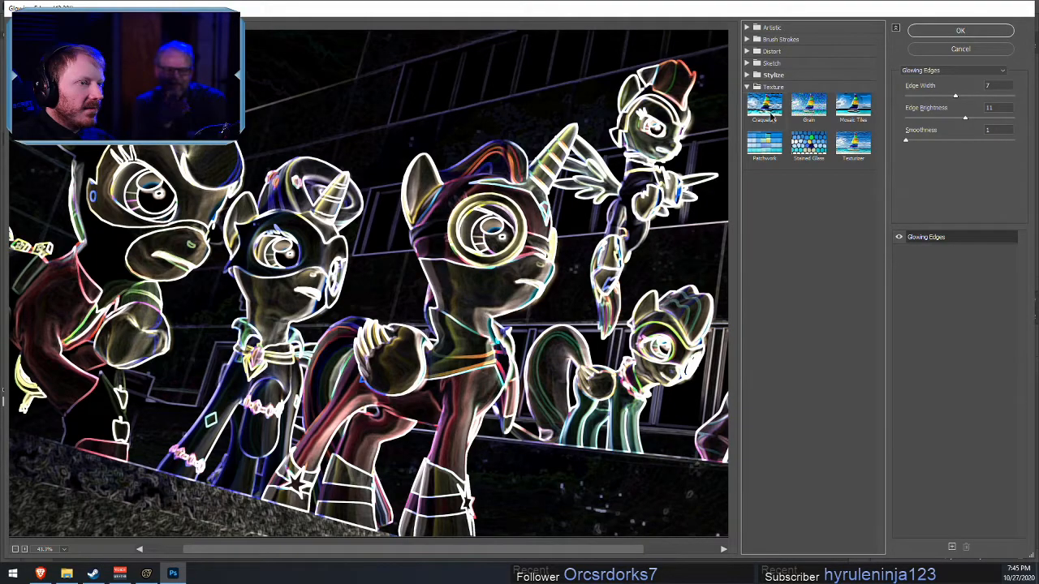
click(771, 118)
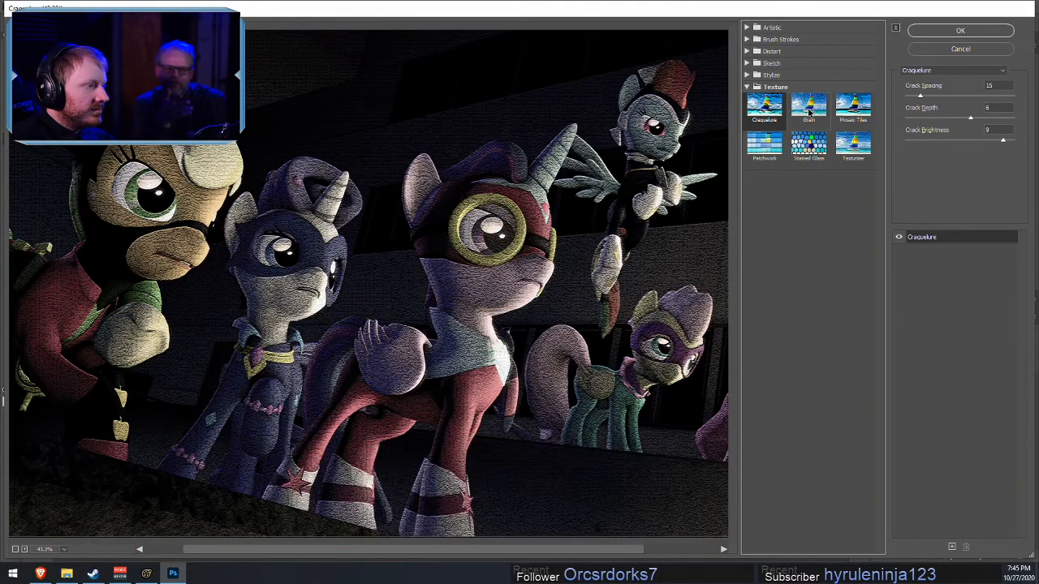
click(809, 112)
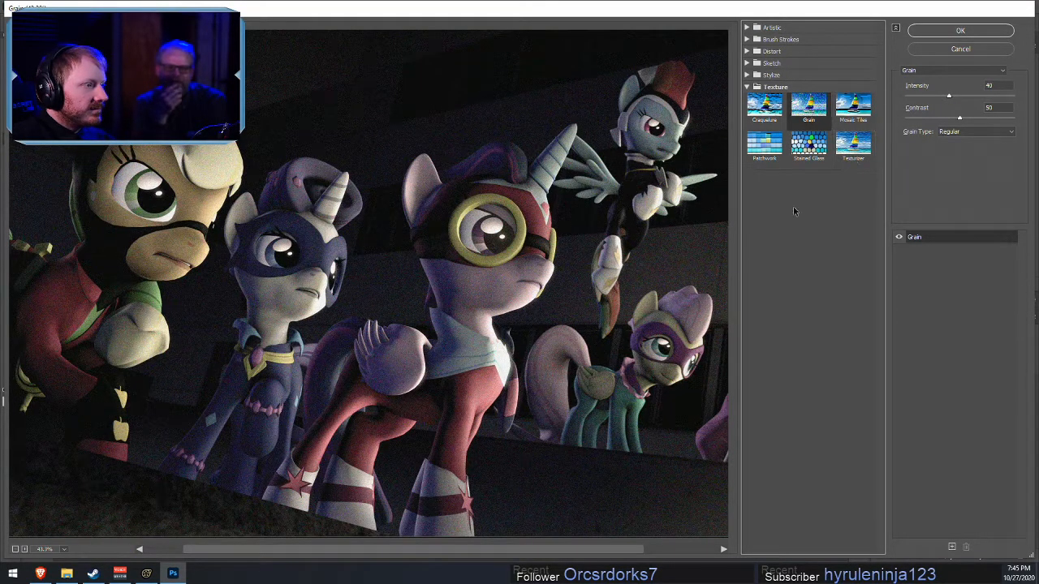
click(809, 106)
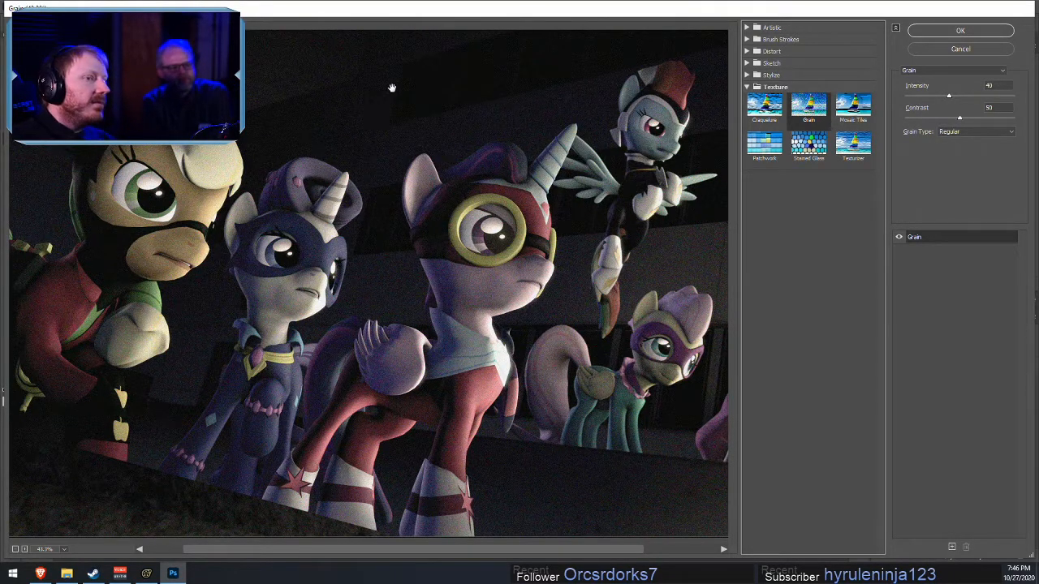
click(859, 112)
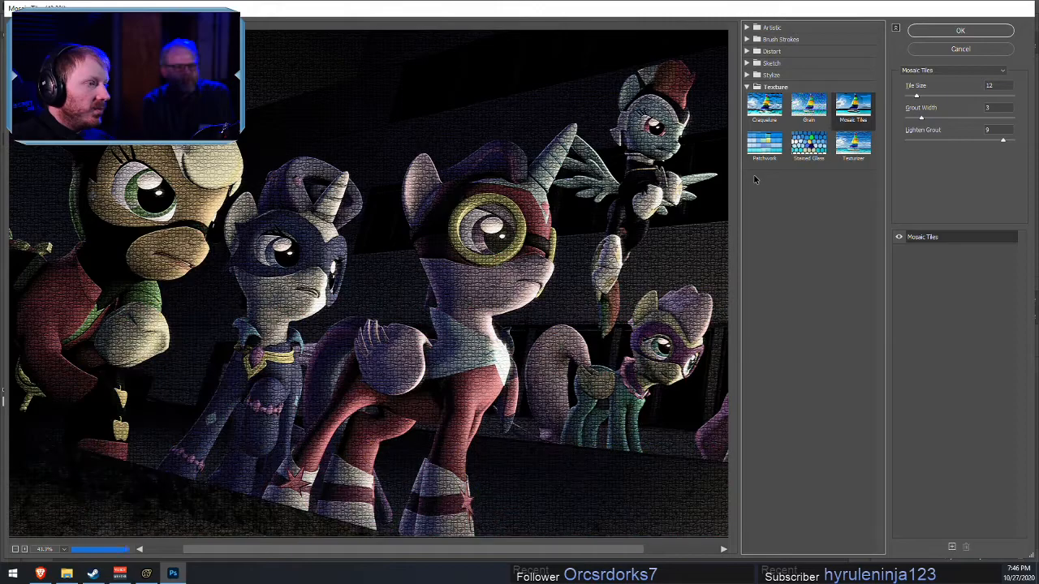
click(763, 145)
click(840, 146)
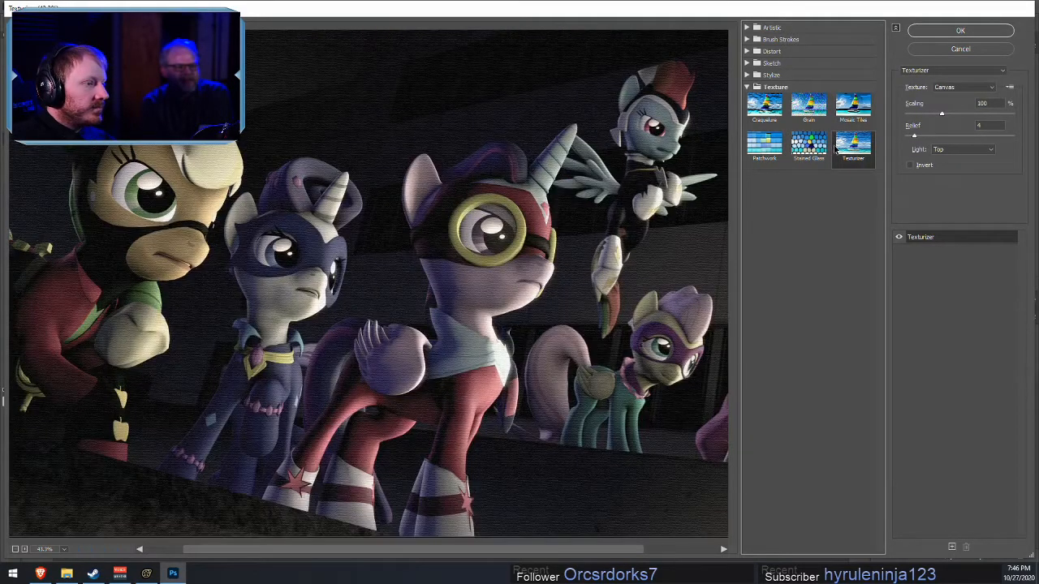
- Preview the Patchwork texture filter at Square Size 10, and compare Stained Glass with Texturizer on the merged copy
click(773, 145)
drag(948, 96, 1014, 96)
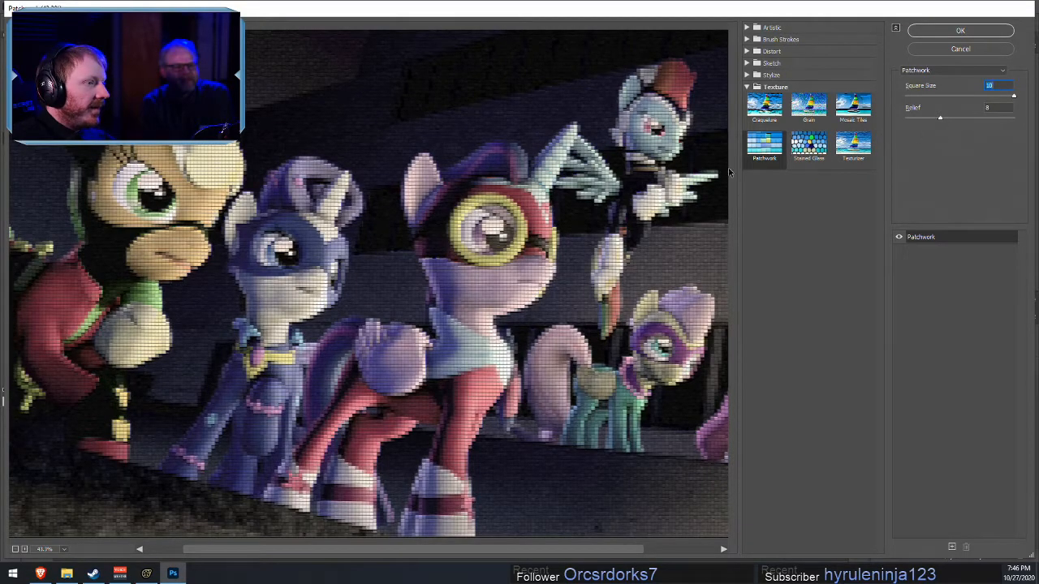
click(818, 151)
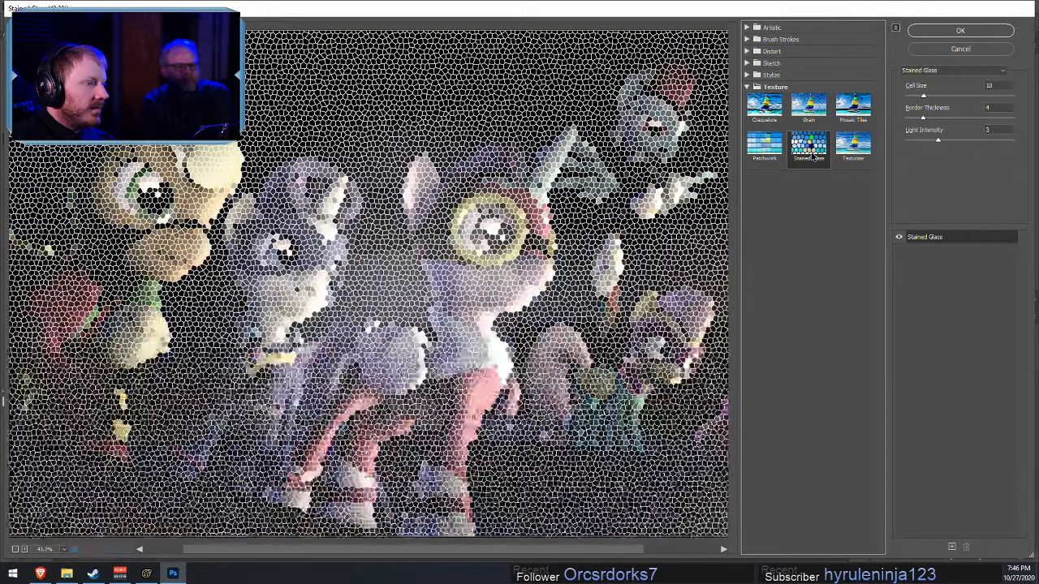
click(845, 157)
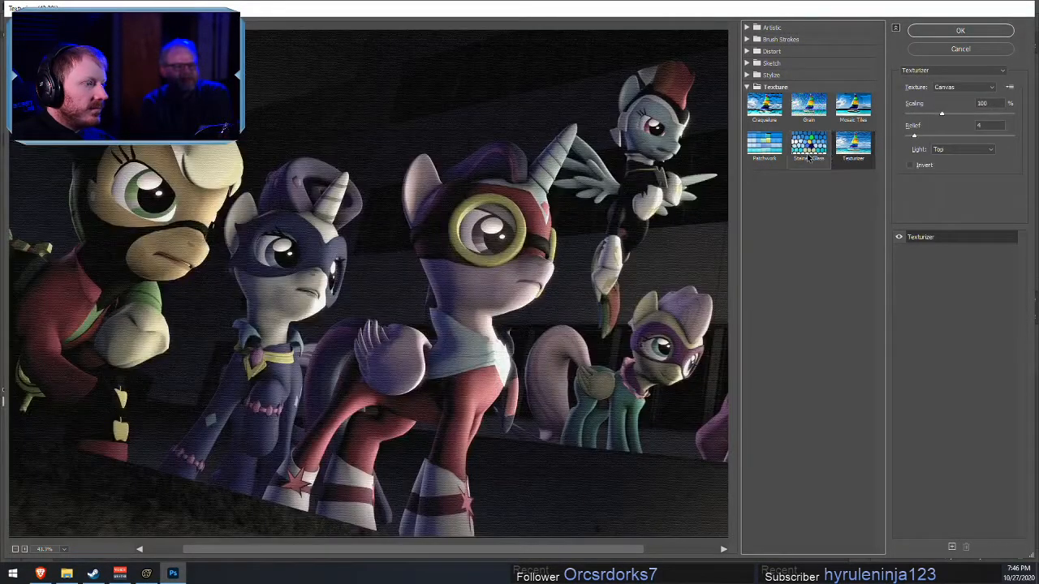
- Preview the Colored Pencil artistic filter and try Cutout with Number of Levels 7, Edge Simplicity 0 and Edge Fidelity 3
click(747, 28)
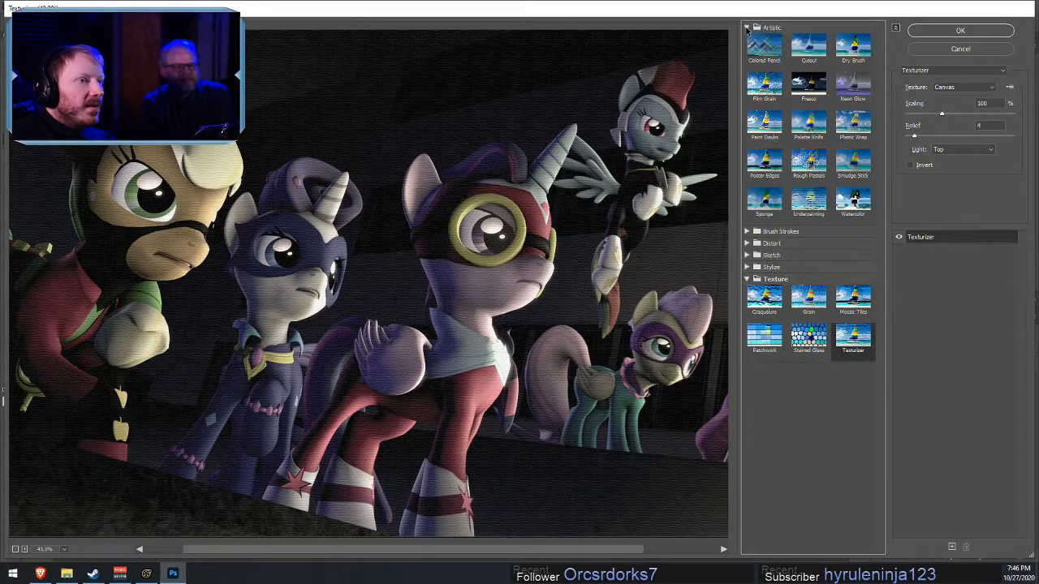
click(763, 50)
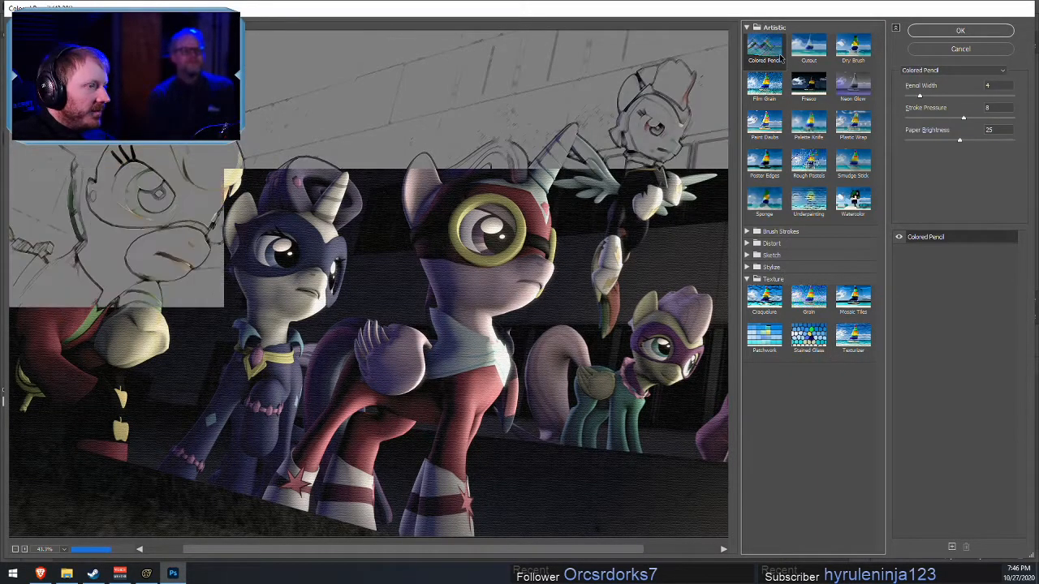
click(810, 51)
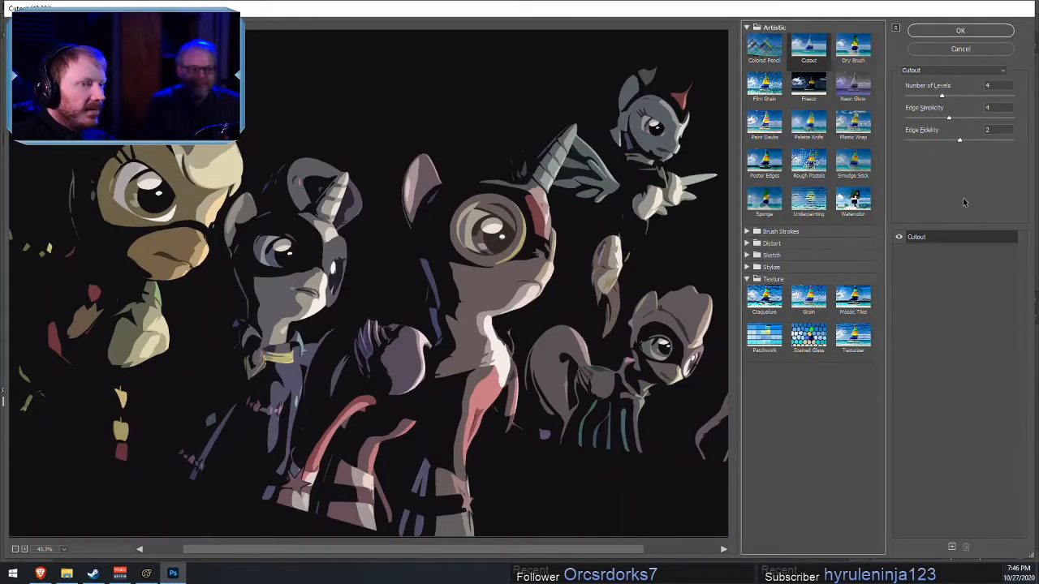
drag(941, 96, 1034, 108)
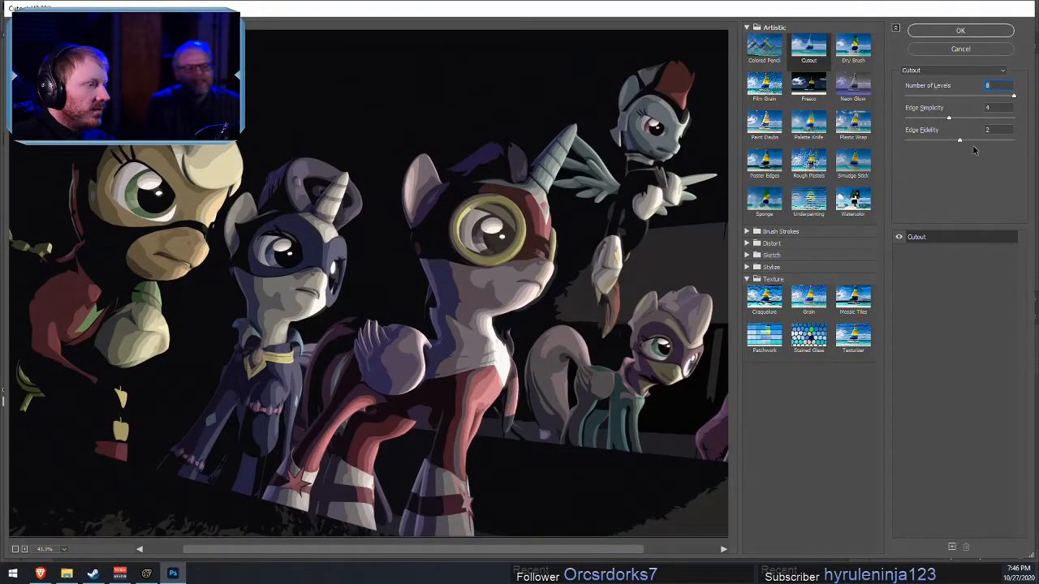
drag(1007, 97, 982, 88)
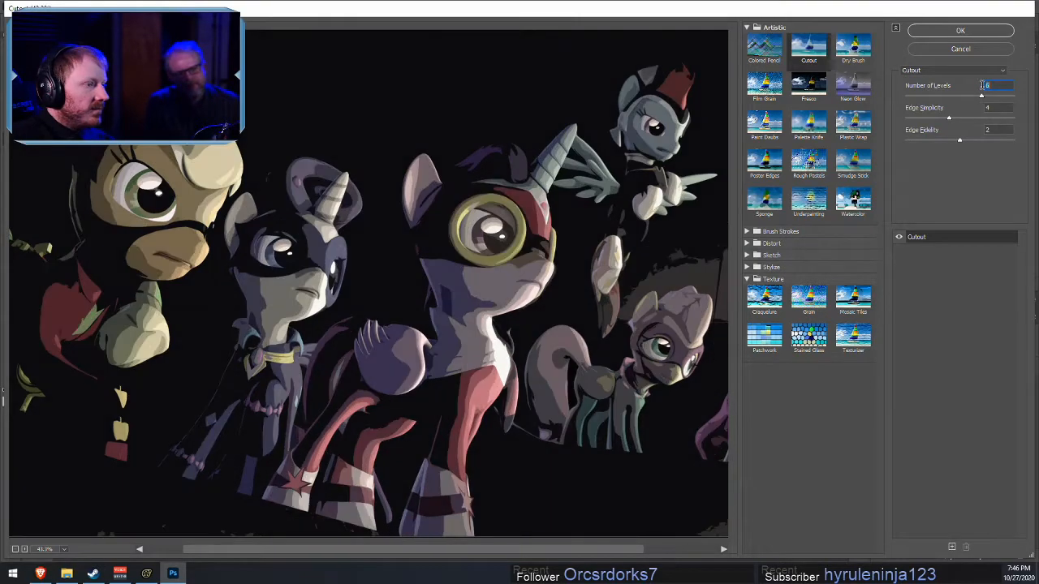
drag(953, 120, 919, 119)
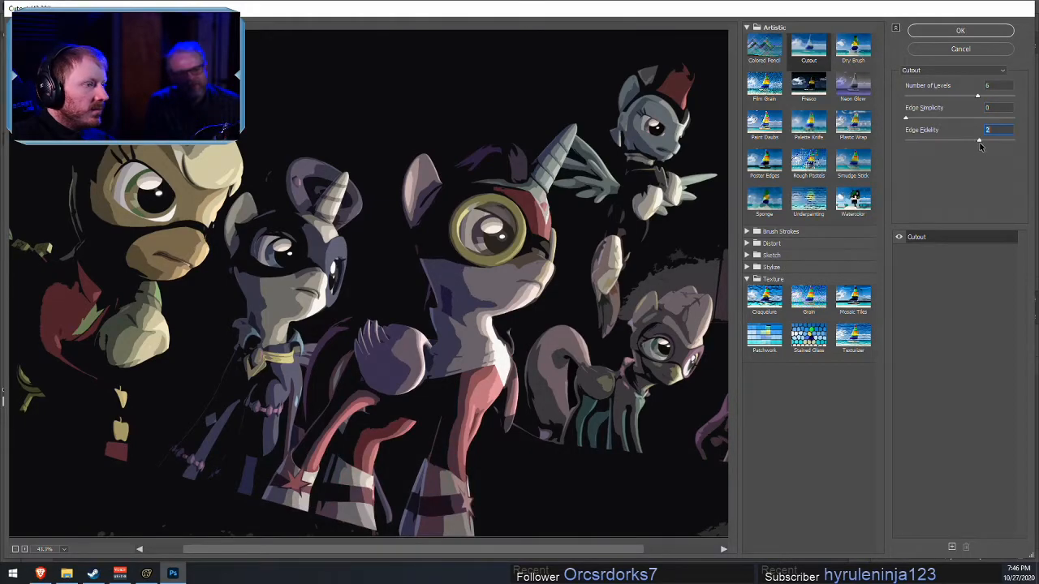
drag(982, 146, 1013, 142)
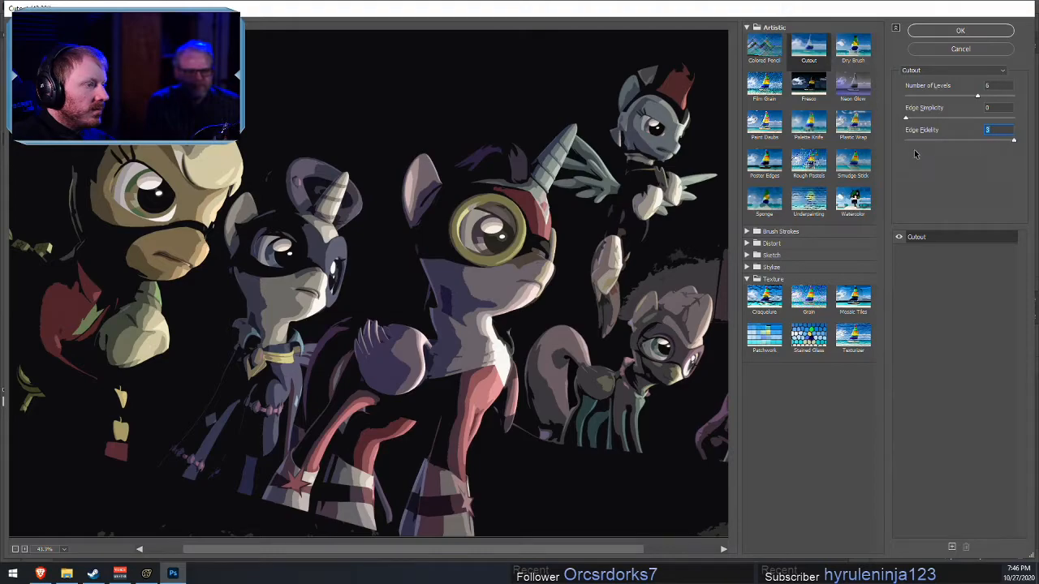
drag(977, 98, 999, 104)
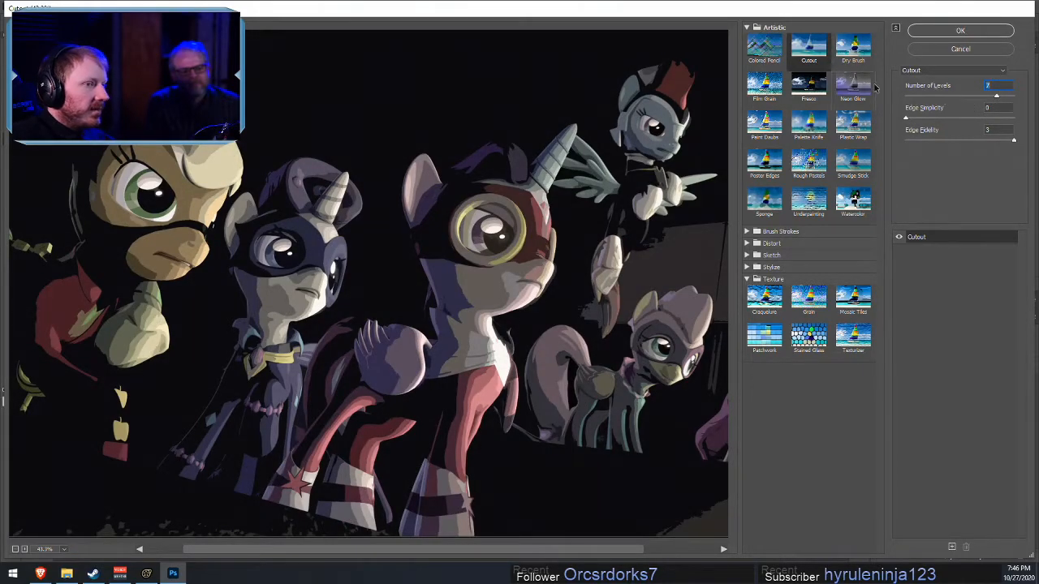
- Preview the Dry Brush, Film Grain, Fresco, Neon Glow, Paint Daubs, Palette Knife and Plastic Wrap artistic filters
click(853, 48)
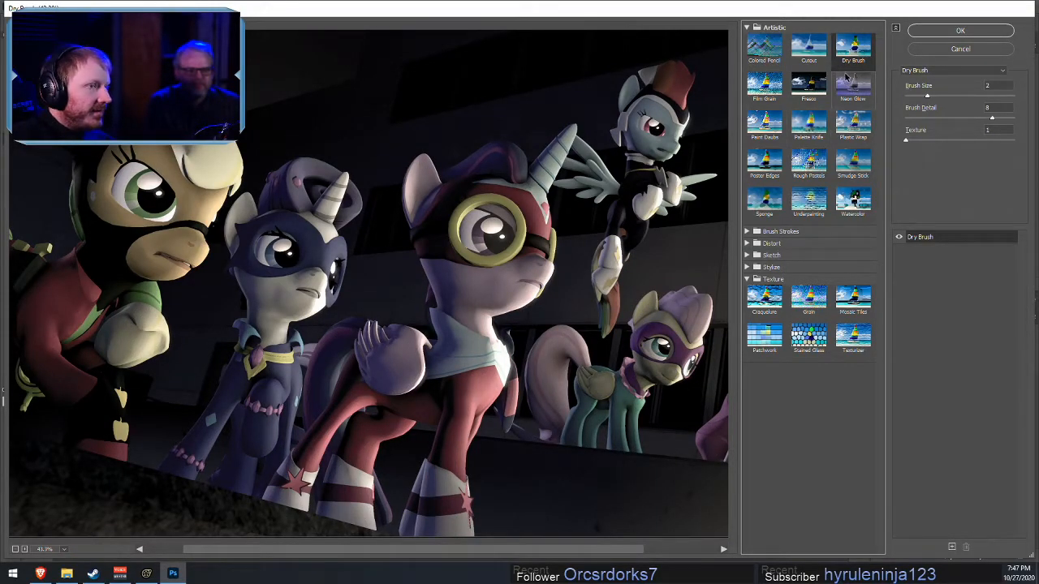
click(765, 86)
click(808, 87)
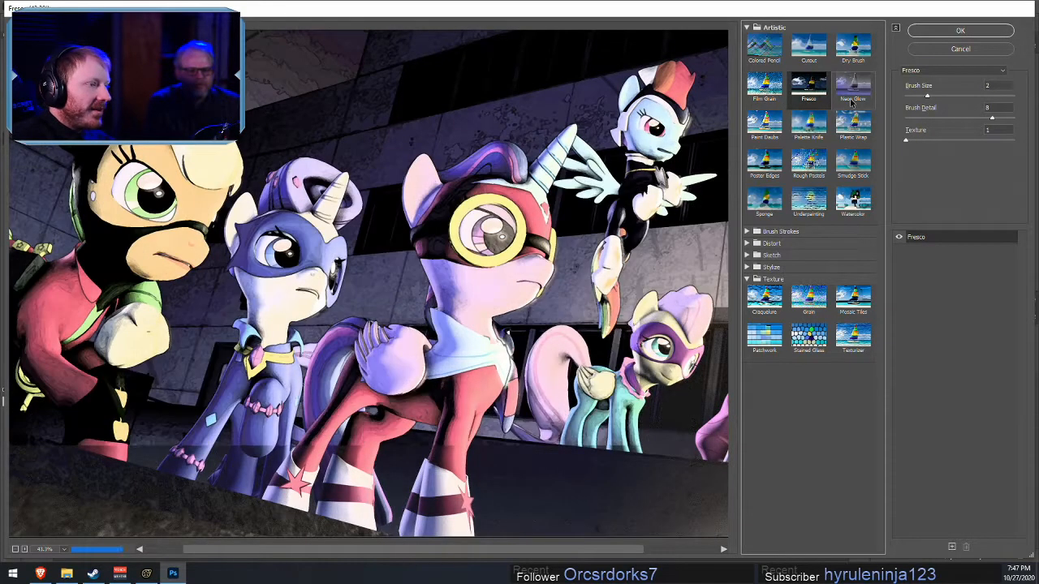
click(852, 96)
click(765, 123)
click(808, 130)
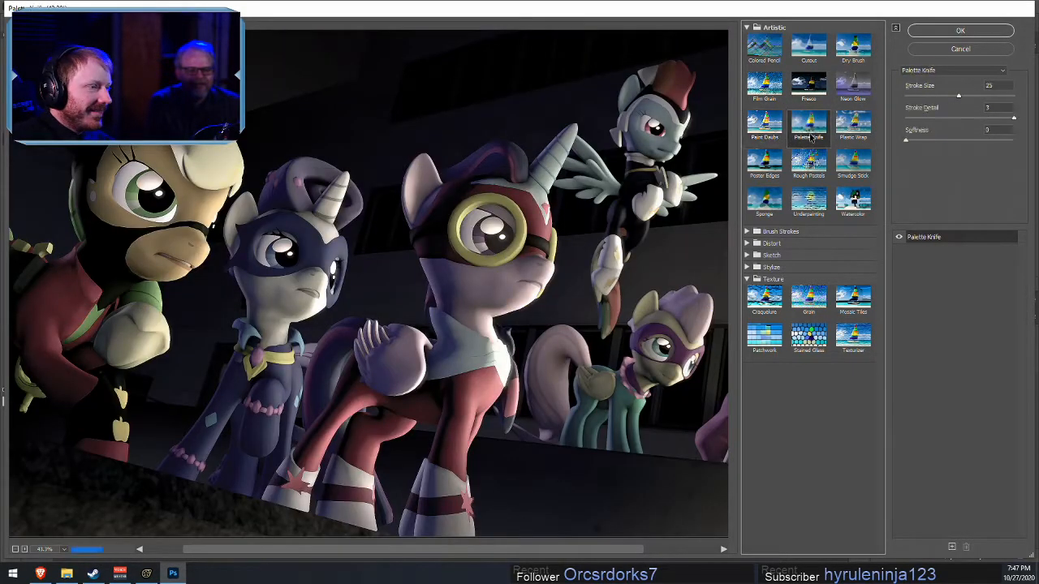
click(861, 138)
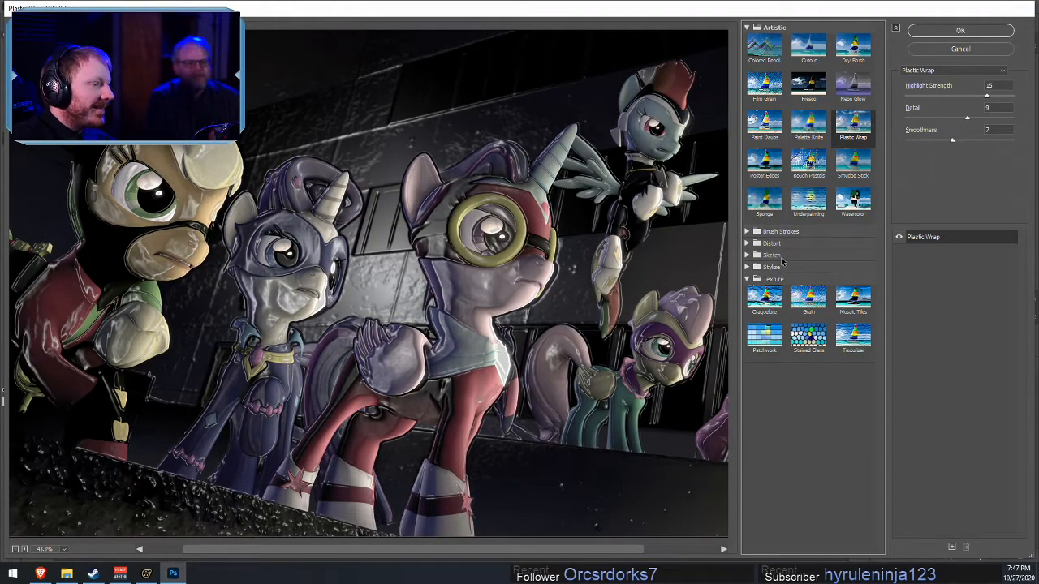
- Compare the Poster Edges artistic filter with Cutout and return to Poster Edges
click(762, 169)
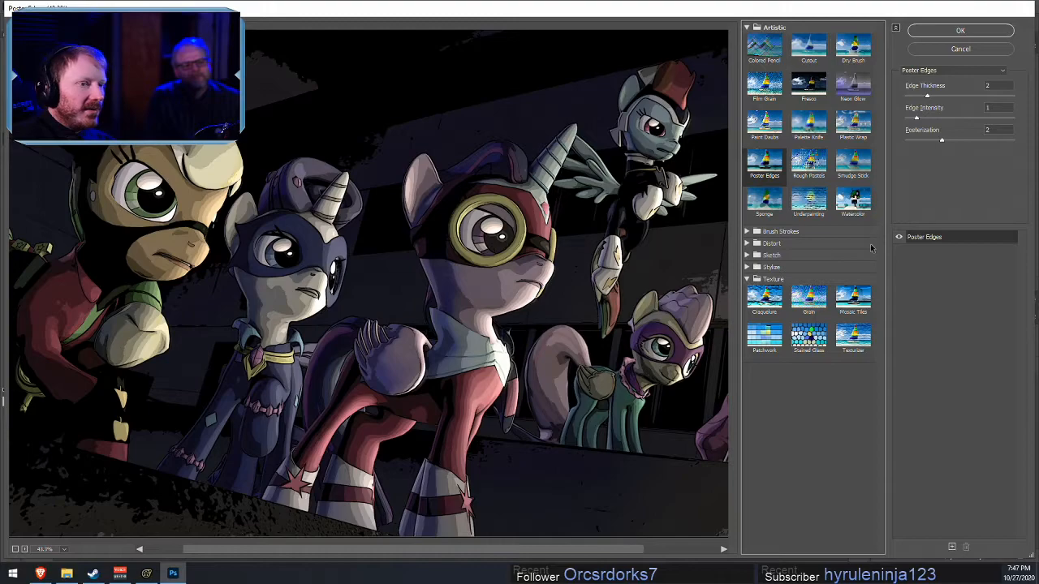
click(809, 56)
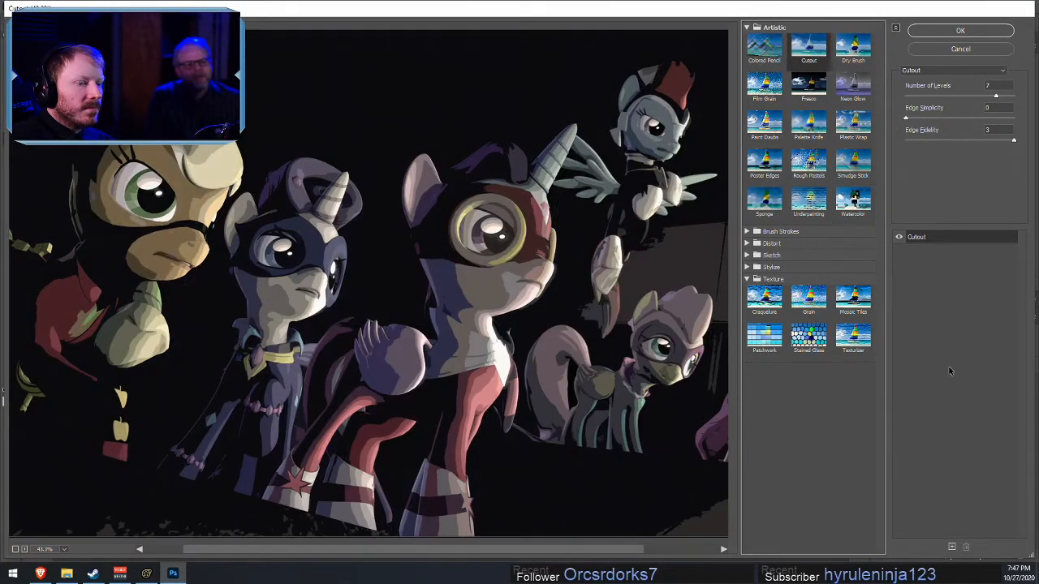
click(763, 166)
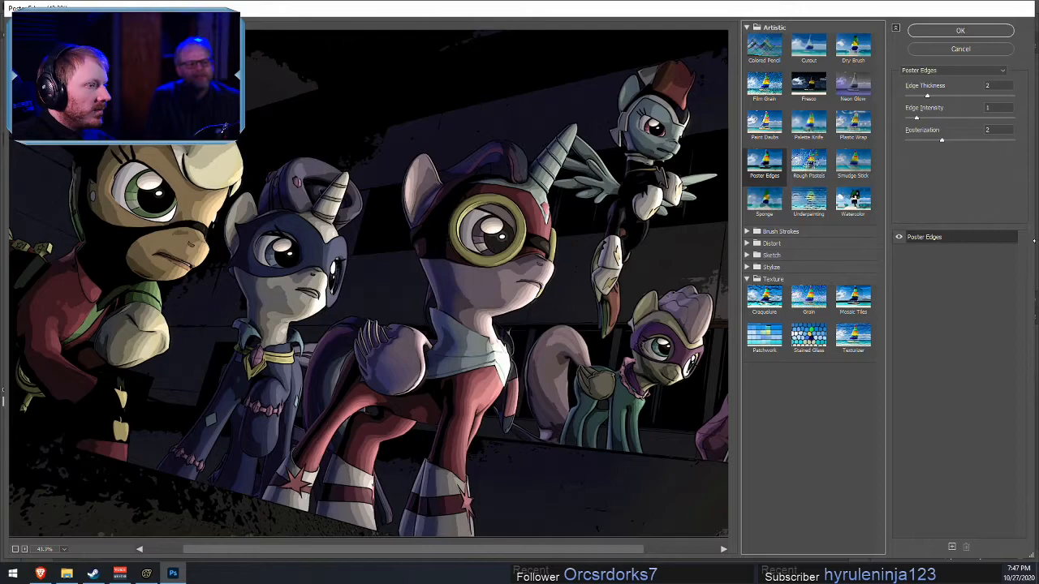
- Set the Poster Edges filter to Edge Thickness 2, Edge Intensity 8 and Posterization 2
drag(926, 97, 901, 94)
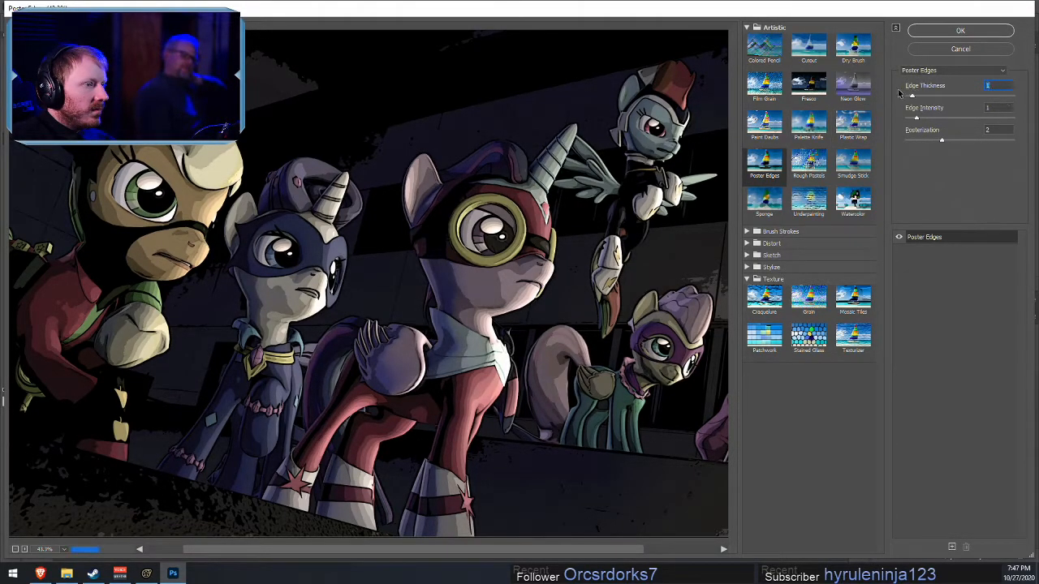
key(Up)
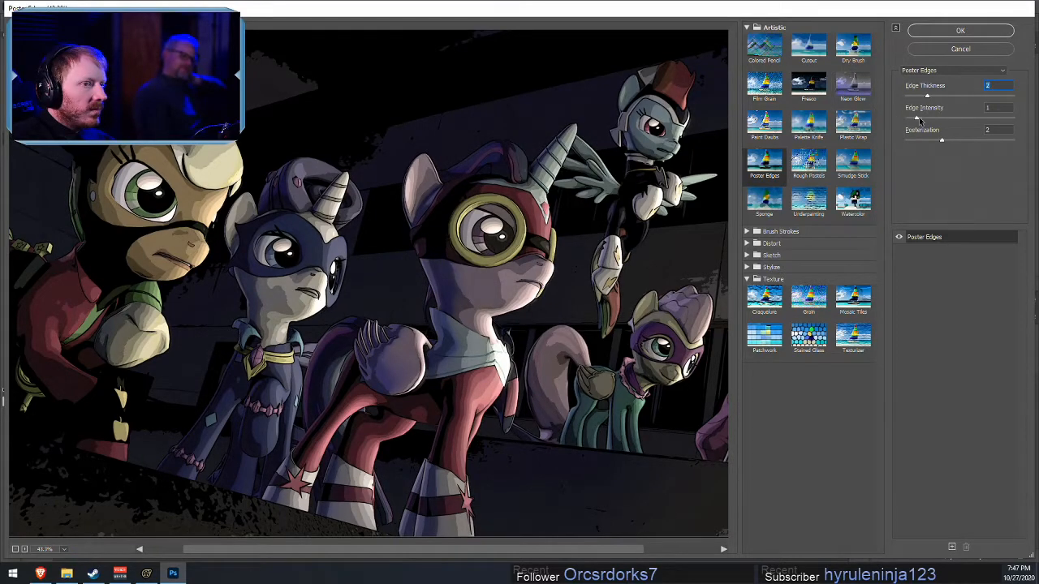
drag(917, 120, 890, 127)
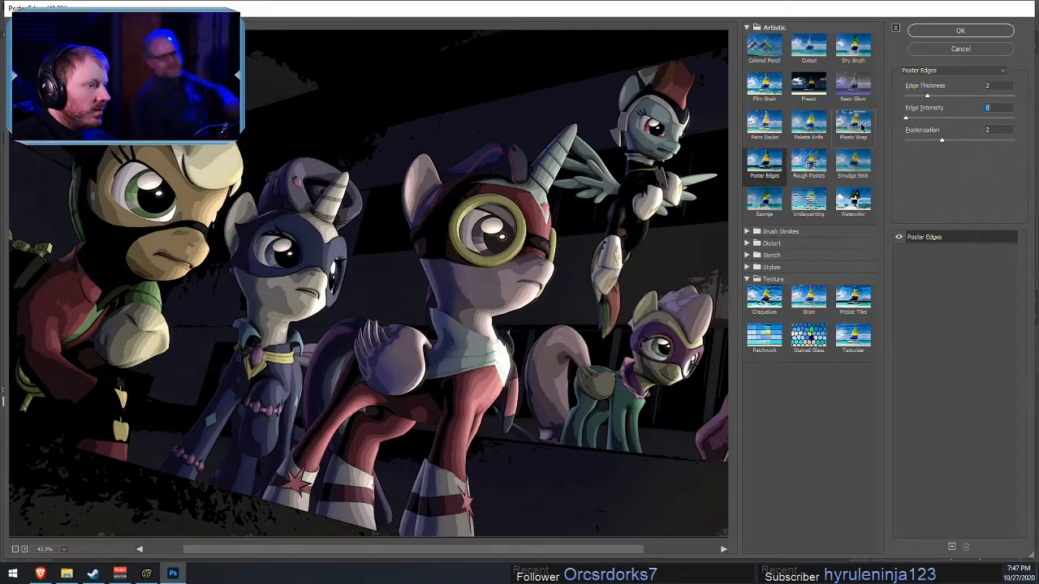
drag(909, 132, 902, 154)
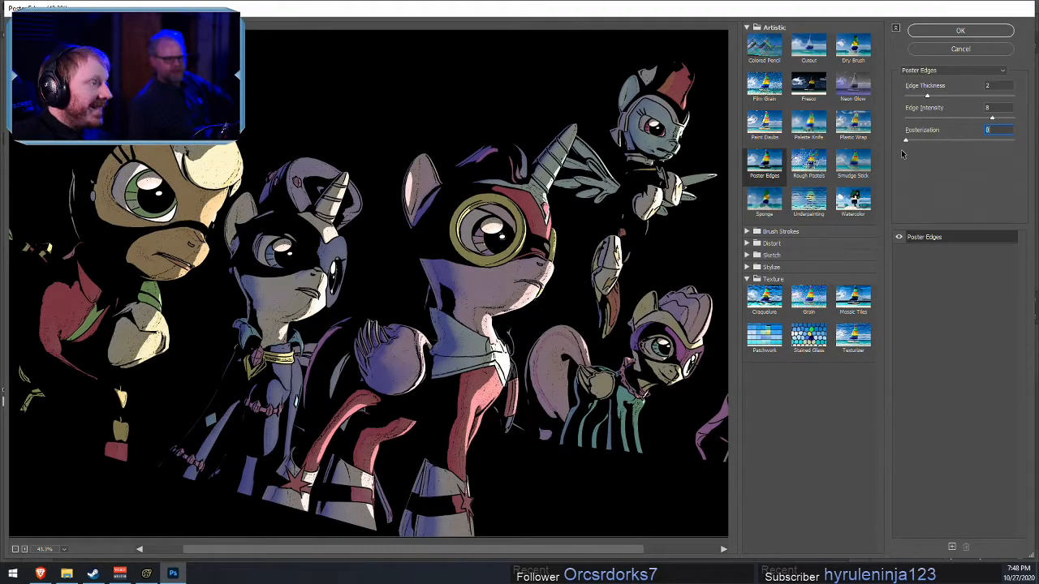
drag(919, 157, 941, 166)
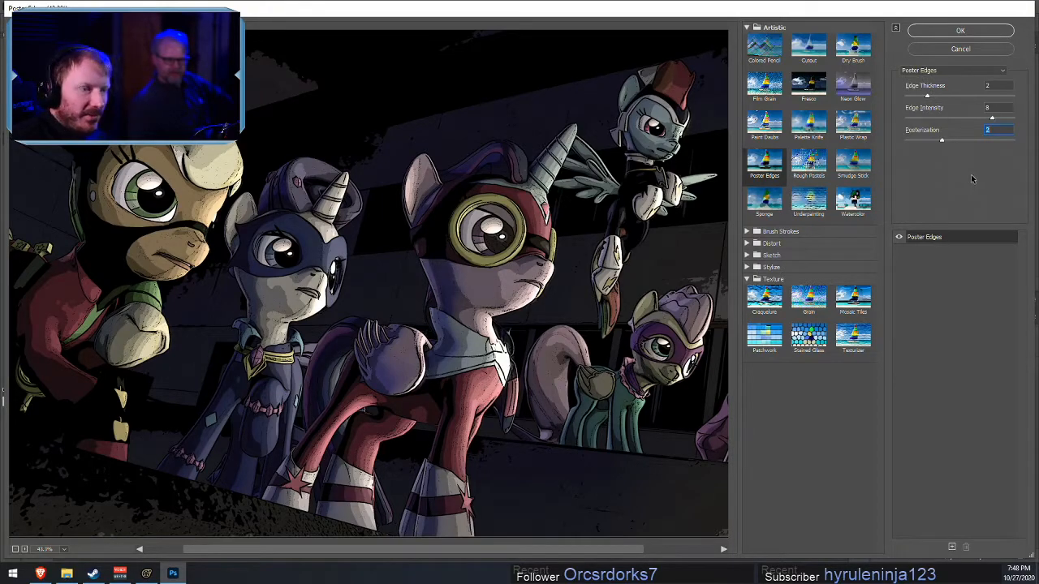
click(956, 141)
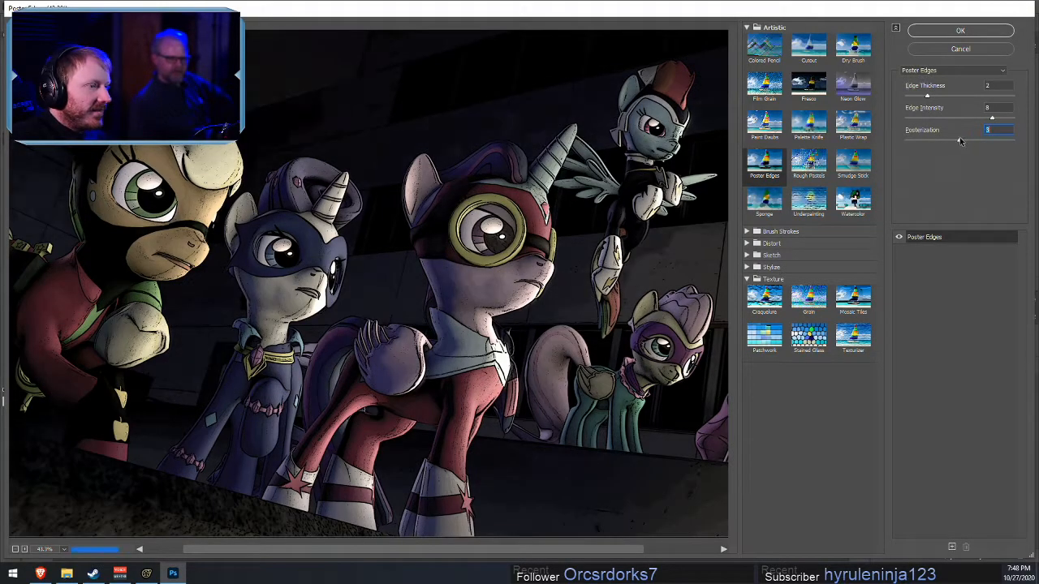
mouse_move(952, 138)
mouse_down()
mouse_move(942, 140)
mouse_move(977, 141)
mouse_move(951, 137)
mouse_up()
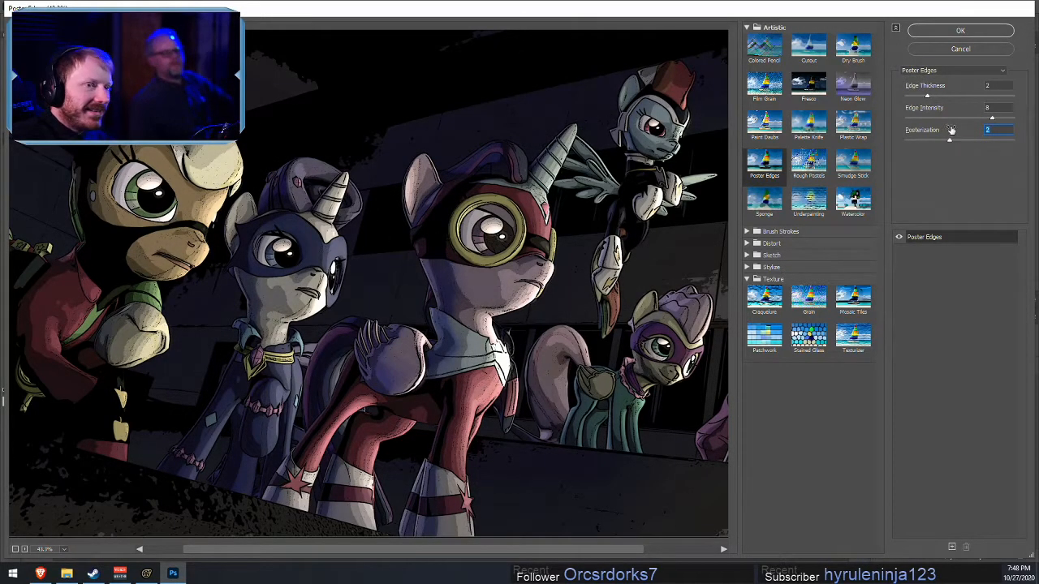
- Add a second effect layer above Poster Edges and assign it the Cutout filter
click(952, 548)
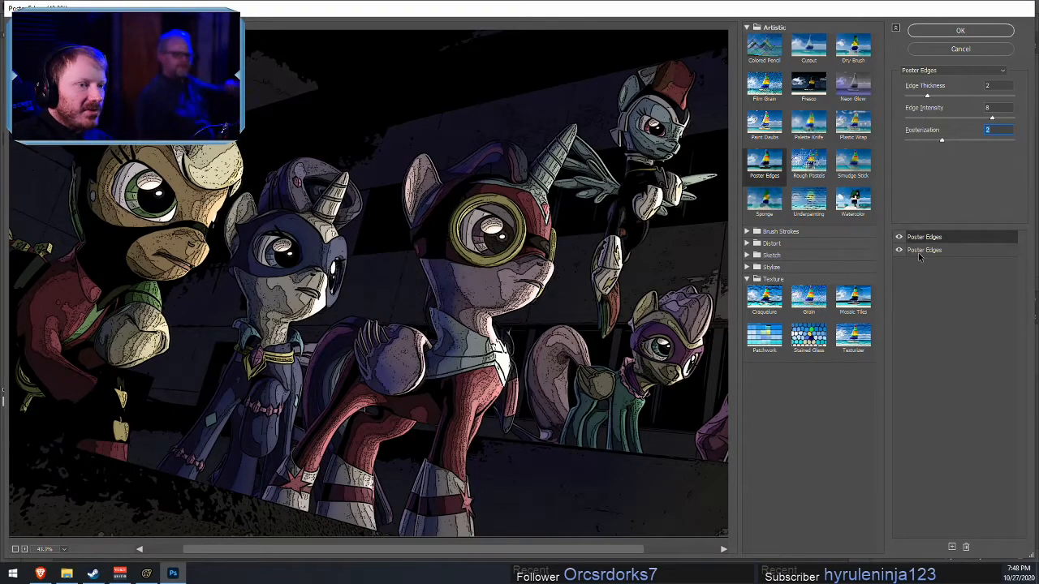
click(808, 46)
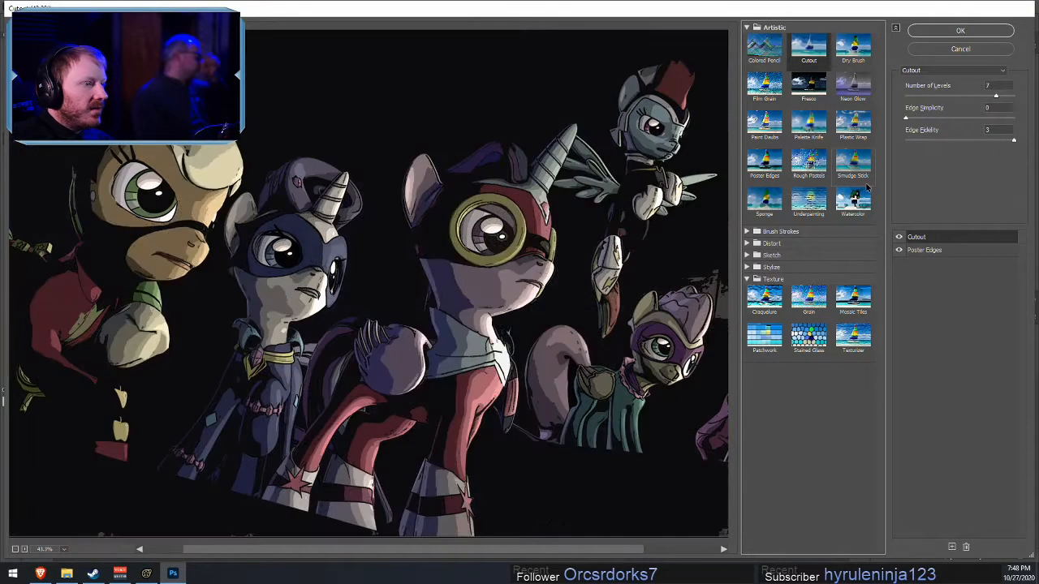
drag(969, 241, 949, 234)
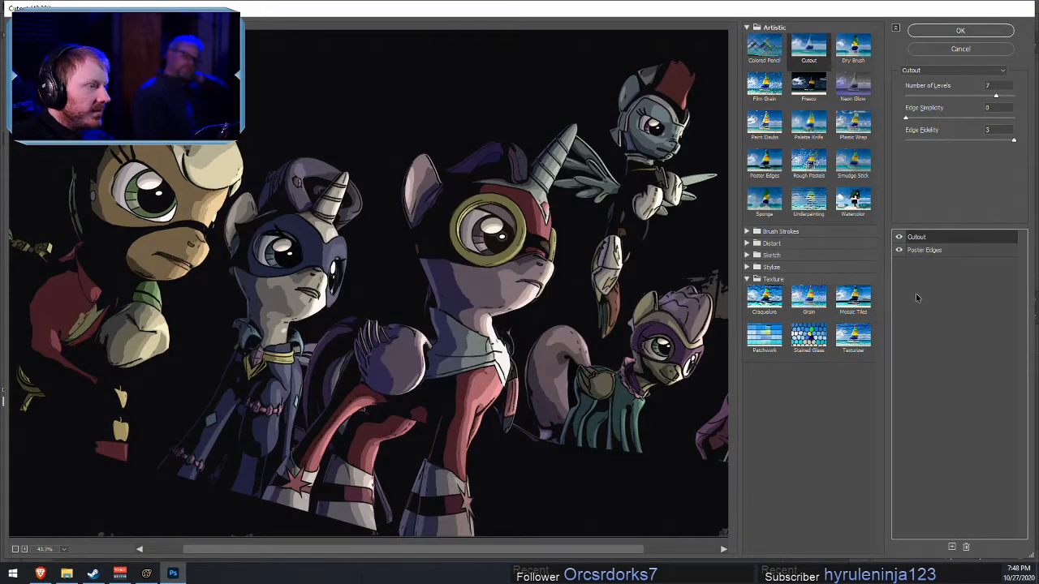
- Change the Poster Edges effect layer beneath Cutout to Posterization 5 and Edge Thickness 7
click(943, 253)
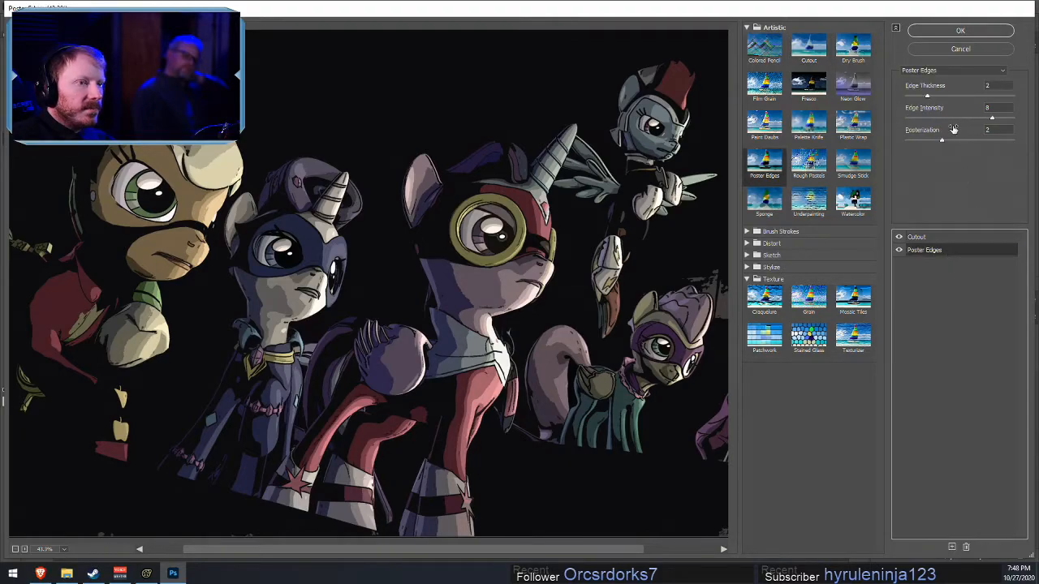
drag(960, 145, 991, 119)
drag(927, 97, 981, 97)
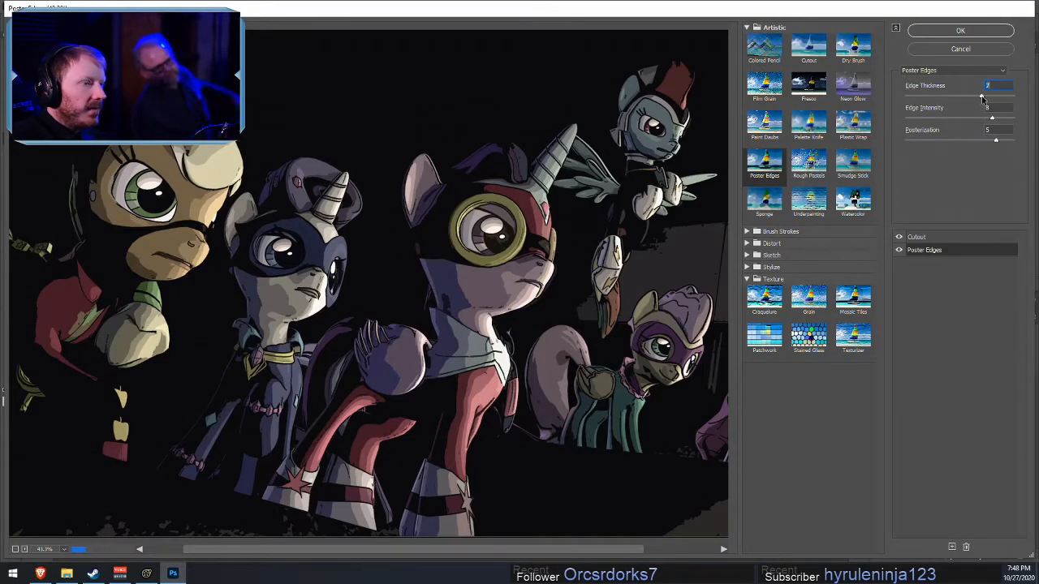
- Hide the Poster Edges effect layer and set Cutout to Edge Simplicity 0, Edge Fidelity 1 and Number of Levels 2
click(921, 237)
click(899, 250)
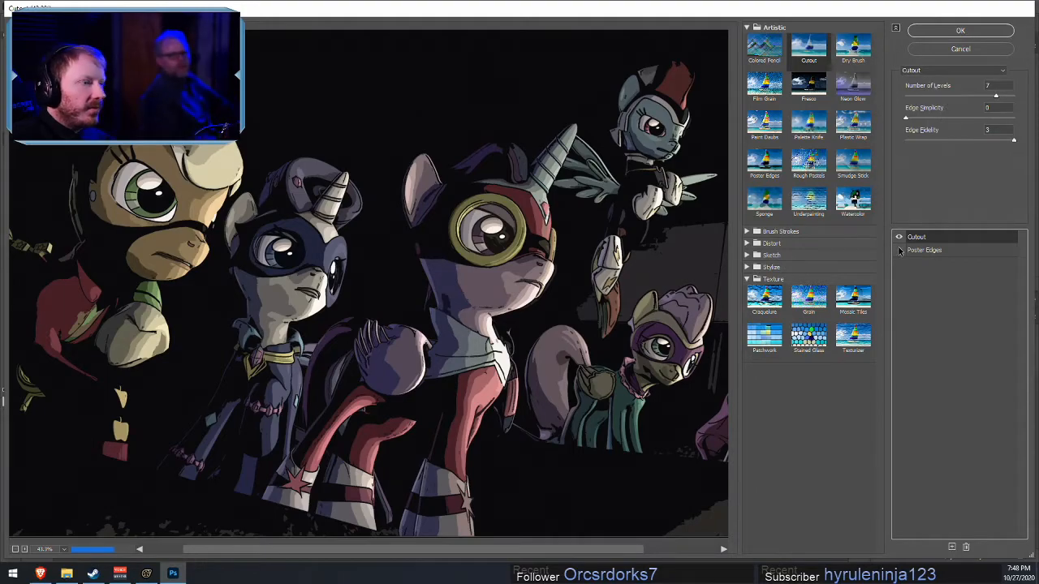
click(936, 96)
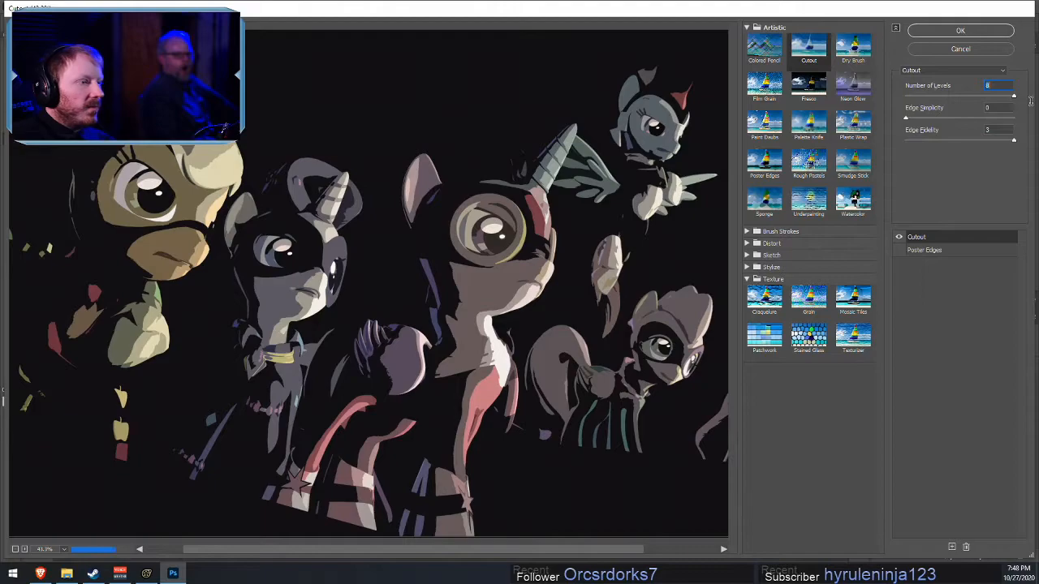
click(950, 120)
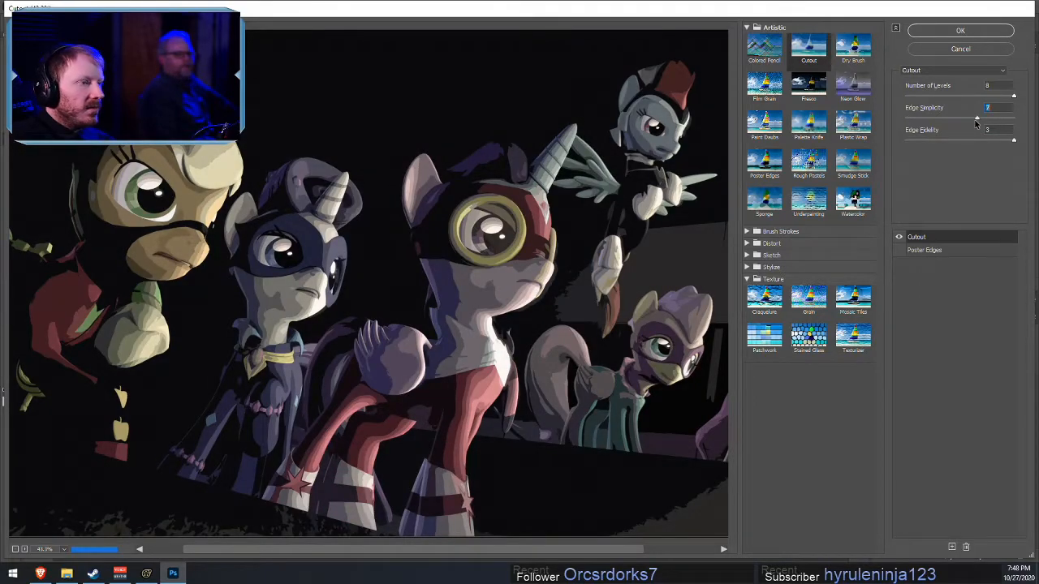
drag(977, 119, 906, 119)
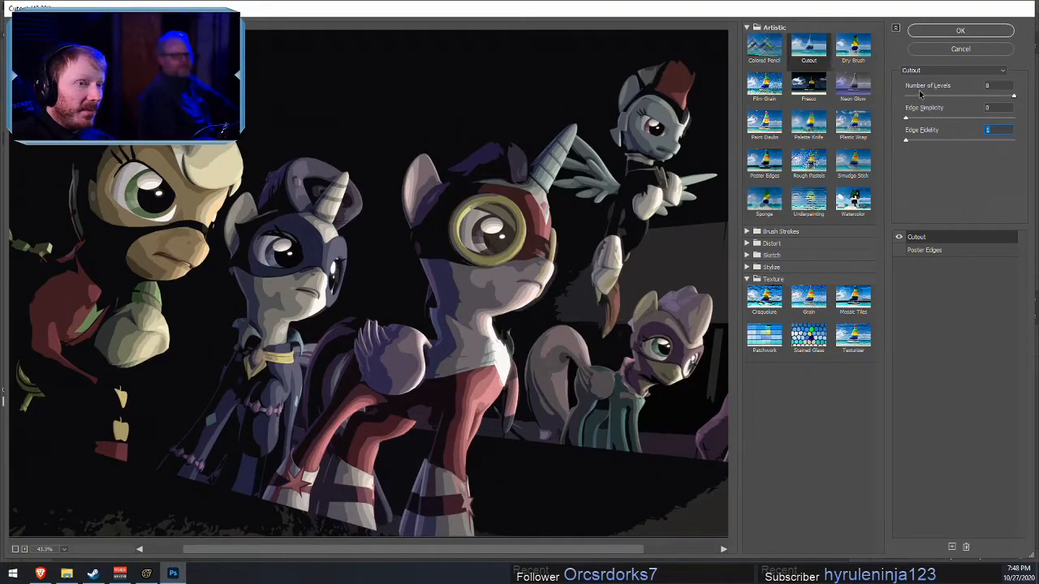
drag(920, 96, 907, 97)
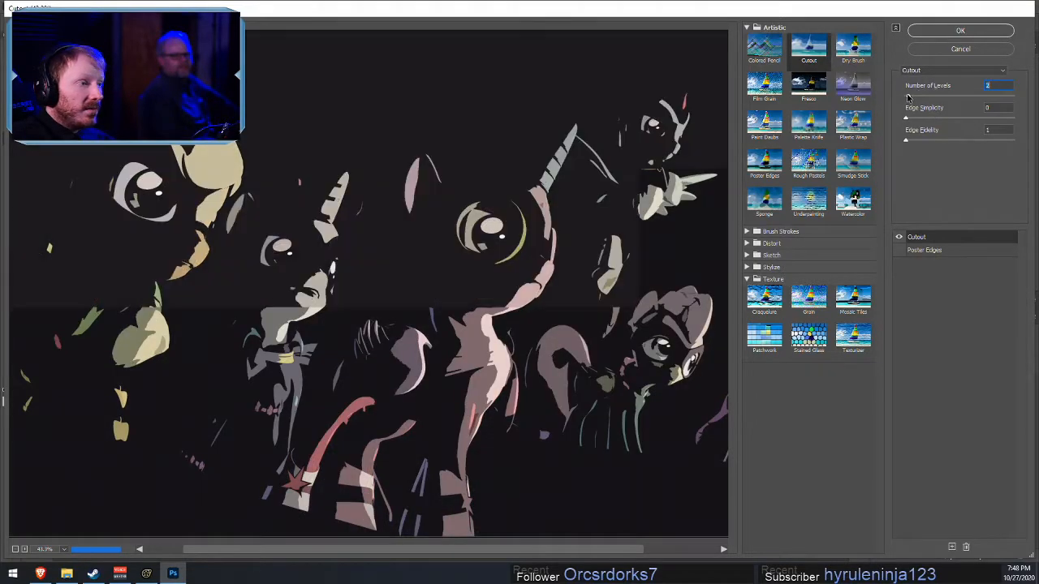
- Set the Cutout effect to Number of Levels 8, Edge Simplicity 0 and Edge Fidelity 1, with Poster Edges hidden
click(899, 251)
mouse_move(920, 241)
mouse_down()
mouse_move(927, 254)
mouse_move(924, 237)
mouse_up()
click(898, 251)
drag(906, 96, 1013, 96)
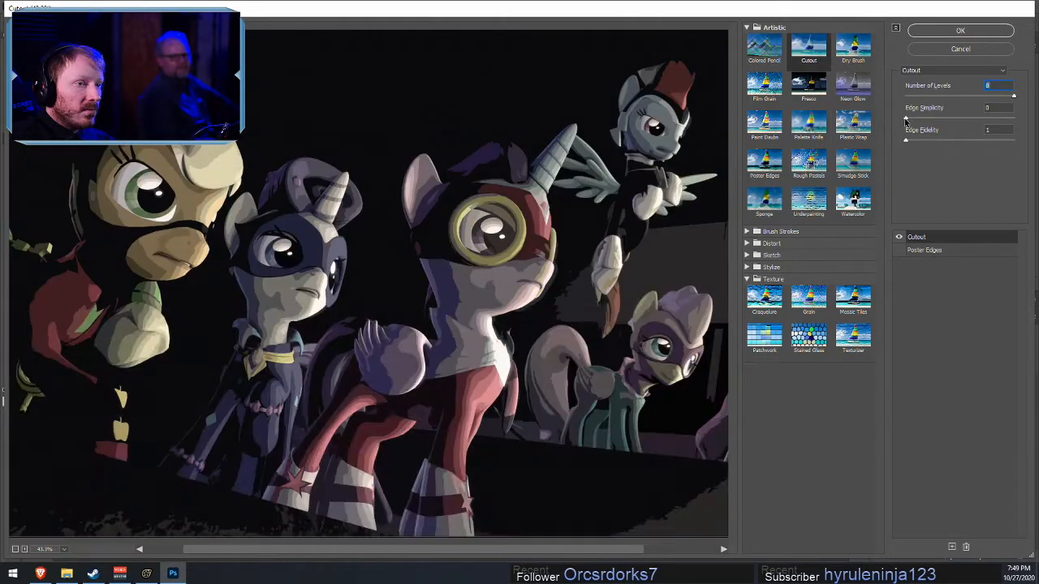
drag(906, 118, 882, 115)
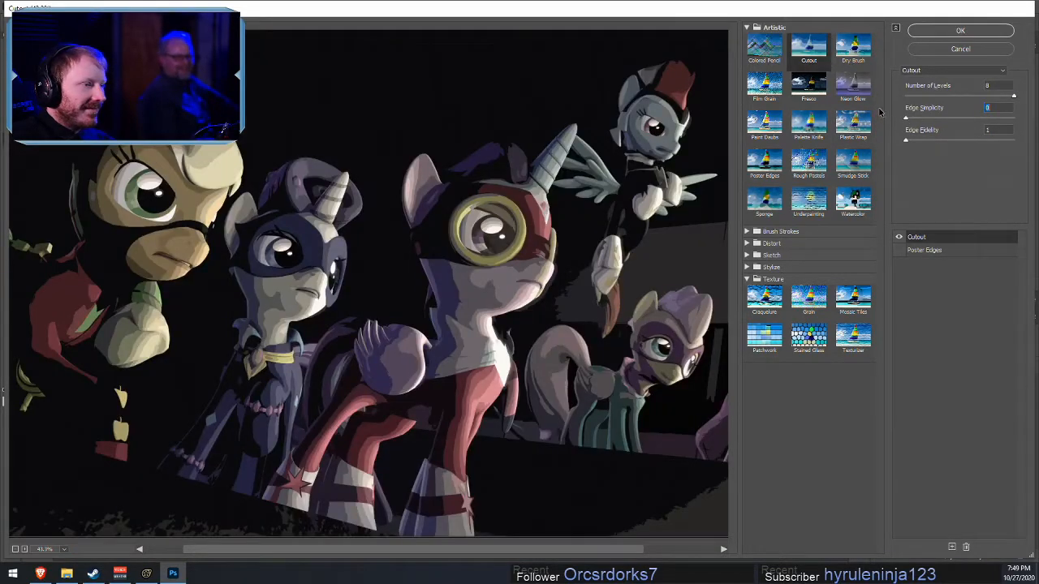
mouse_move(906, 140)
mouse_down()
mouse_move(1026, 146)
mouse_move(895, 147)
mouse_up()
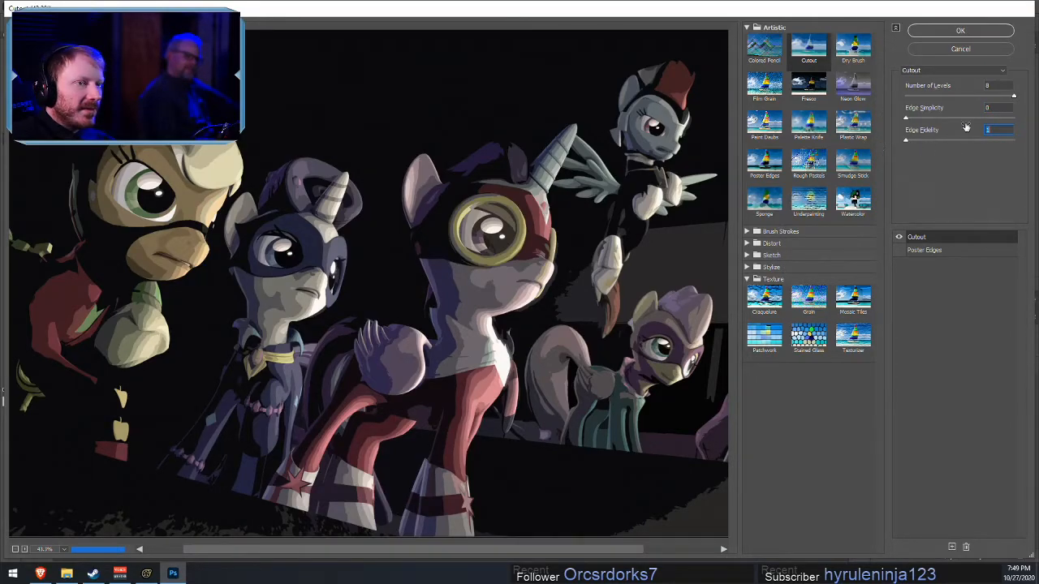
- Hide the Cutout effect layer and turn the Poster Edges effect layer back on
click(899, 237)
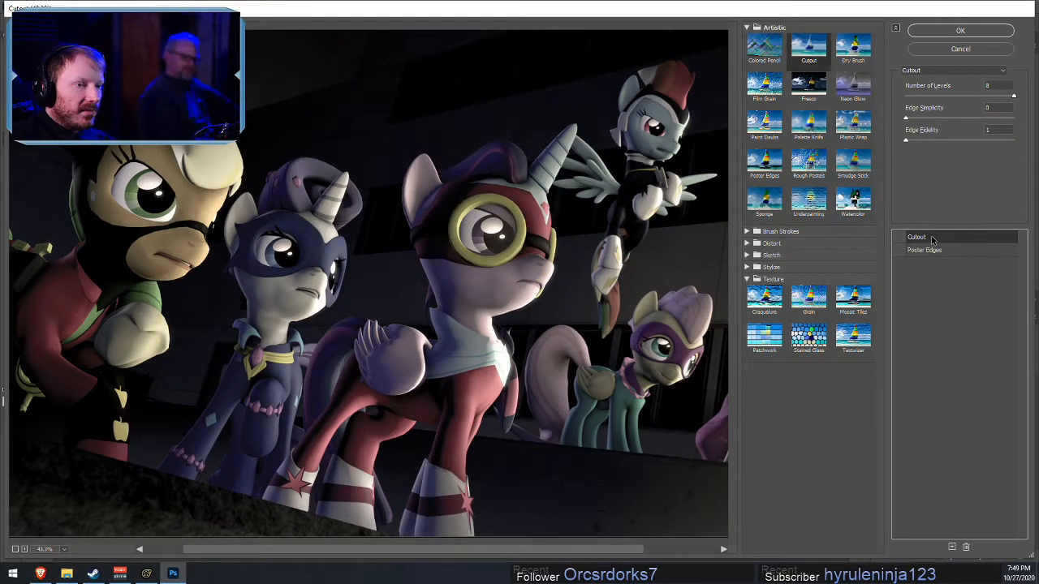
click(898, 249)
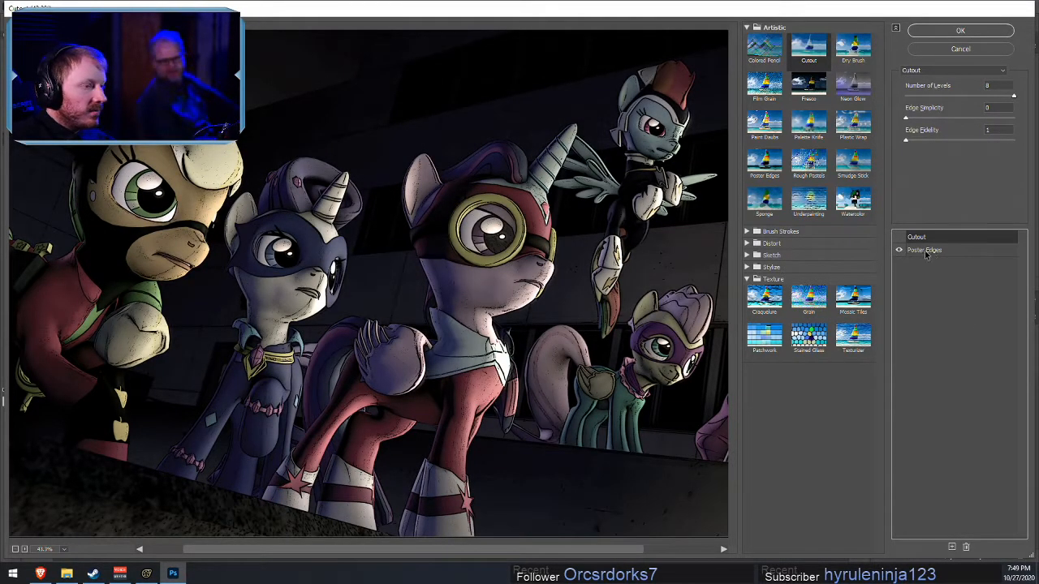
click(898, 250)
click(899, 250)
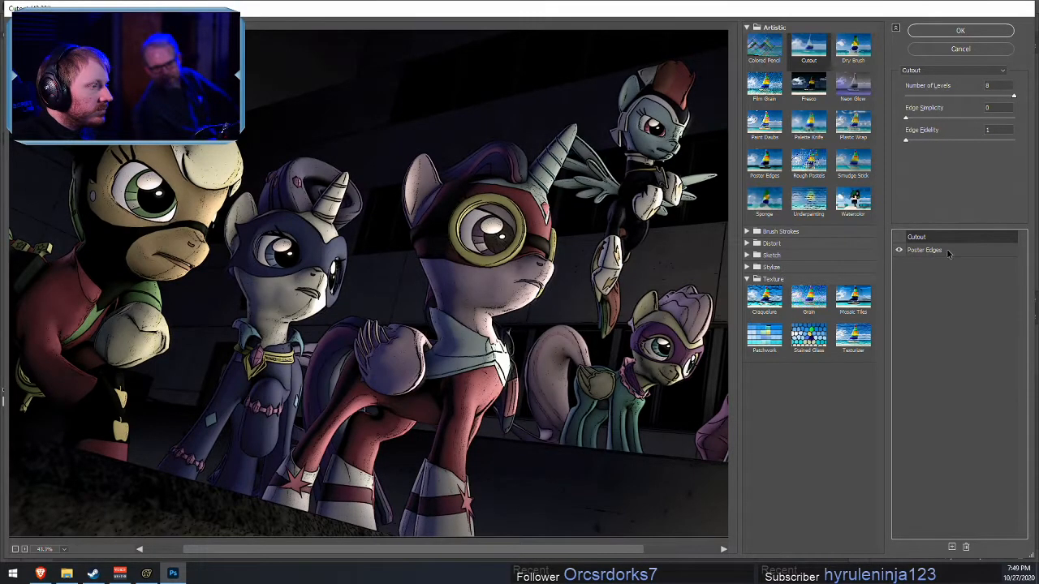
- Set the Poster Edges effect to Edge Thickness 6, Edge Intensity 3 and Posterization 2
click(954, 254)
click(951, 118)
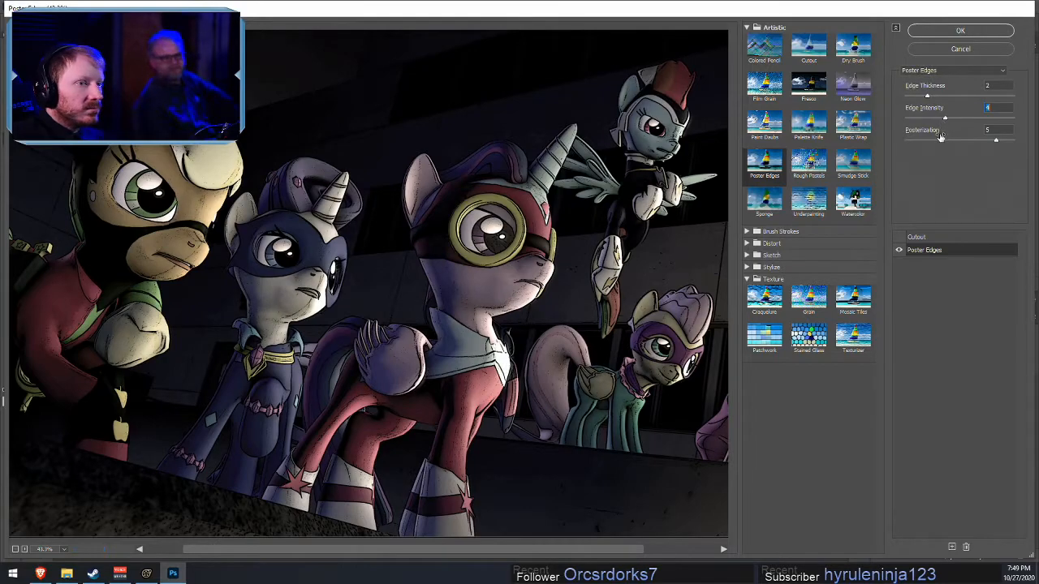
click(935, 141)
drag(939, 96, 966, 96)
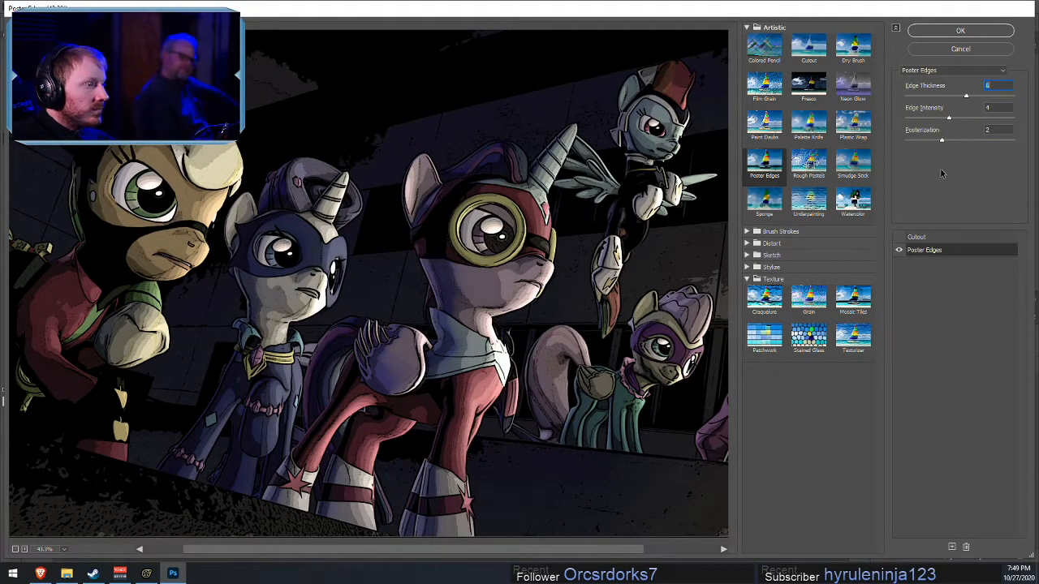
click(935, 118)
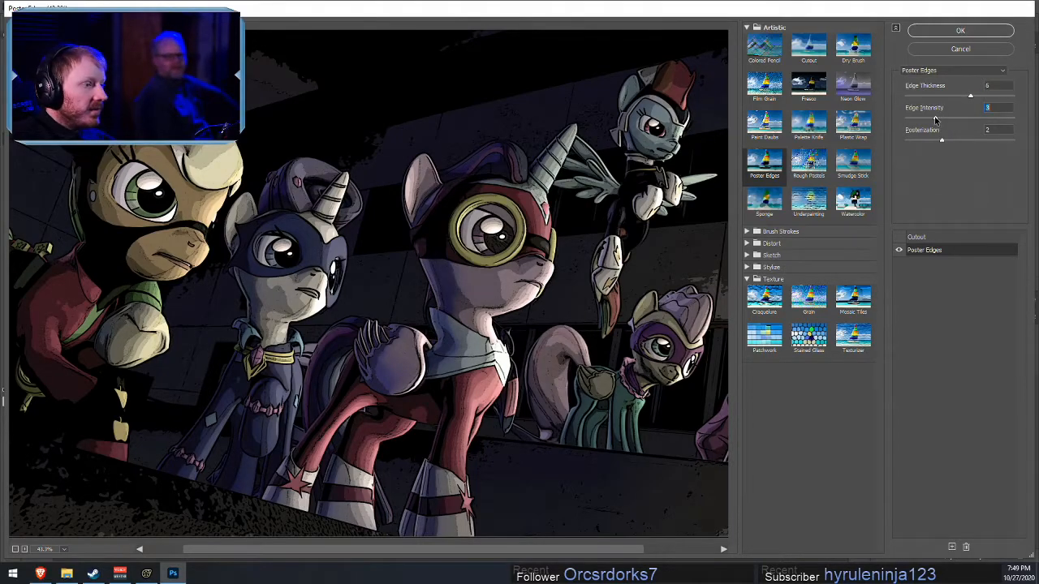
drag(932, 119, 958, 118)
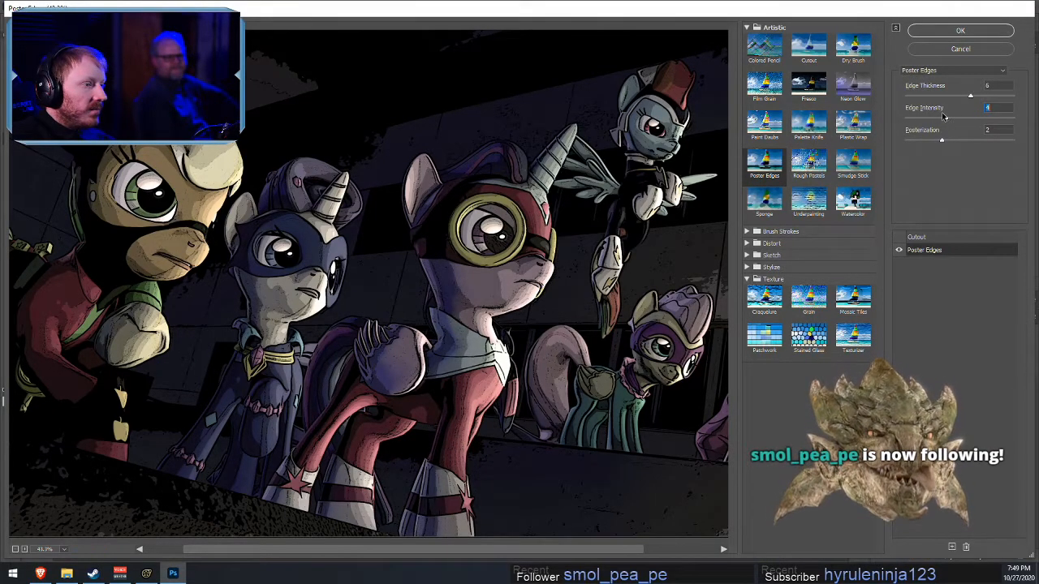
mouse_move(944, 116)
mouse_down()
mouse_move(927, 120)
mouse_move(934, 127)
mouse_up()
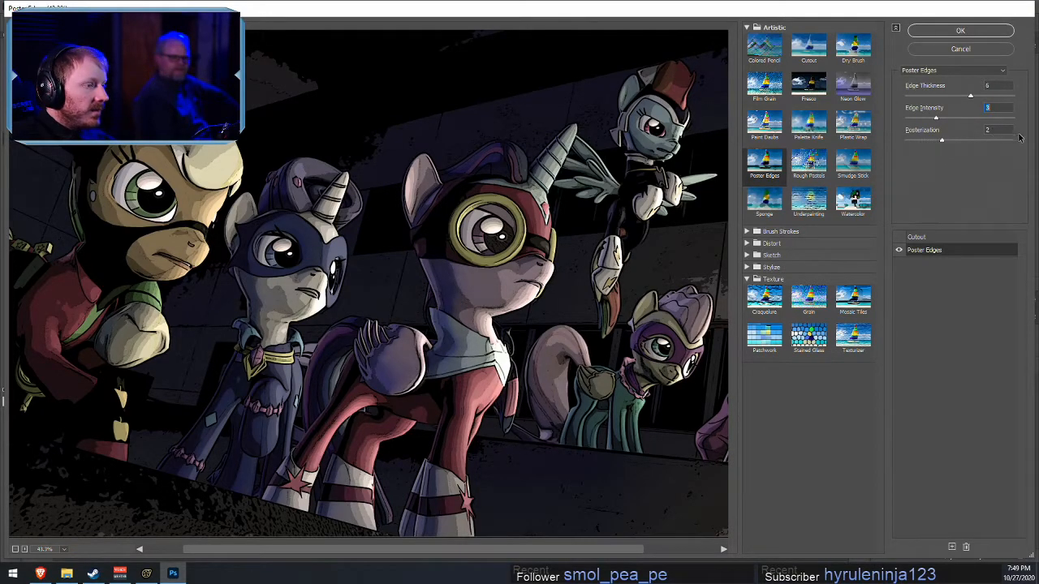
drag(952, 141, 932, 156)
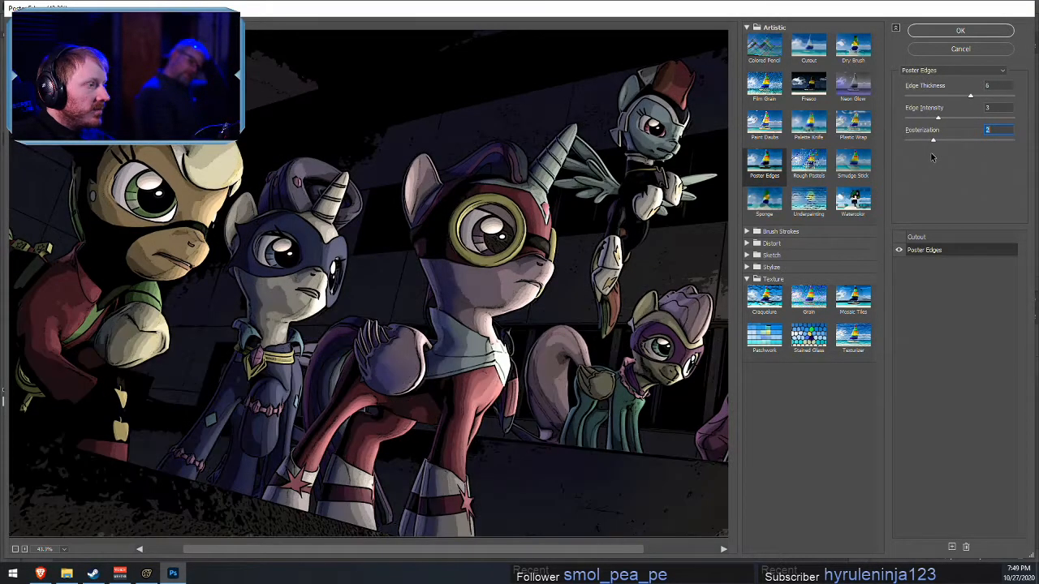
mouse_move(948, 157)
mouse_down()
mouse_move(956, 160)
mouse_move(943, 159)
mouse_up()
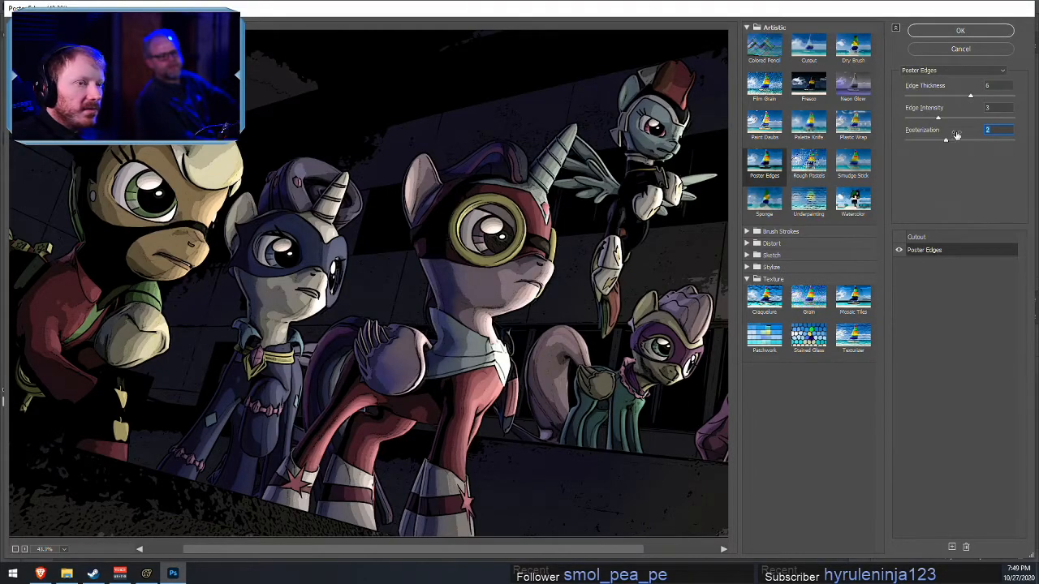
- Compare low and high Edge Thickness values for Poster Edges and settle on Edge Thickness 3 with Edge Intensity 4
drag(970, 96, 934, 102)
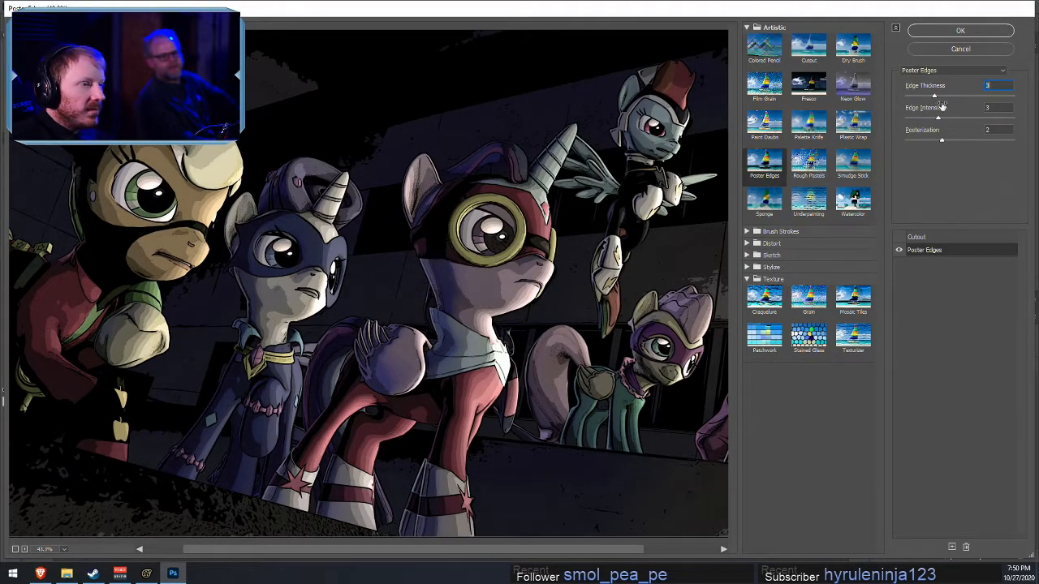
mouse_move(938, 97)
mouse_down()
mouse_move(927, 97)
mouse_move(949, 119)
mouse_move(909, 97)
mouse_move(1029, 123)
mouse_move(927, 125)
mouse_up()
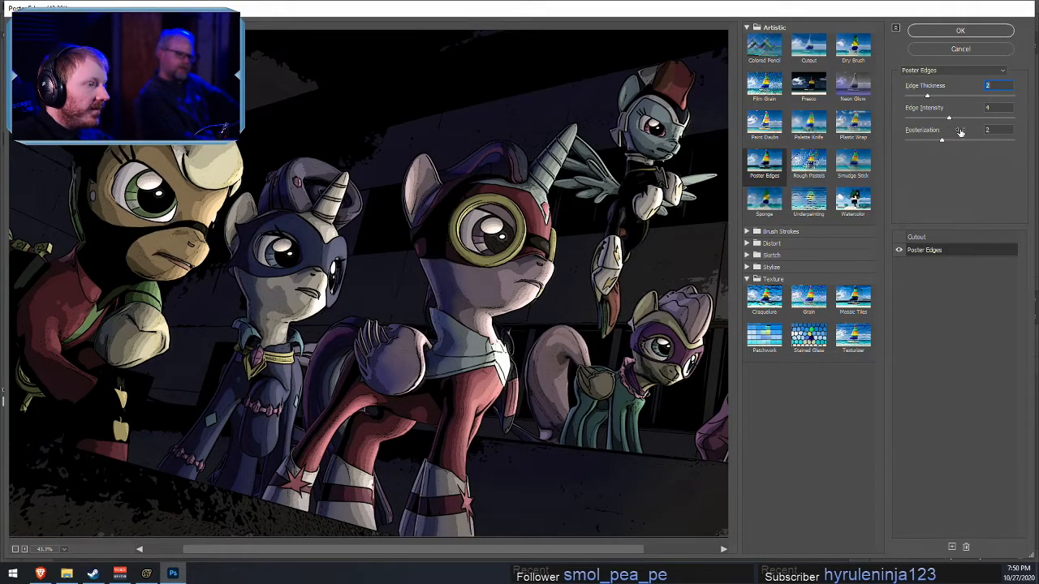
click(1003, 97)
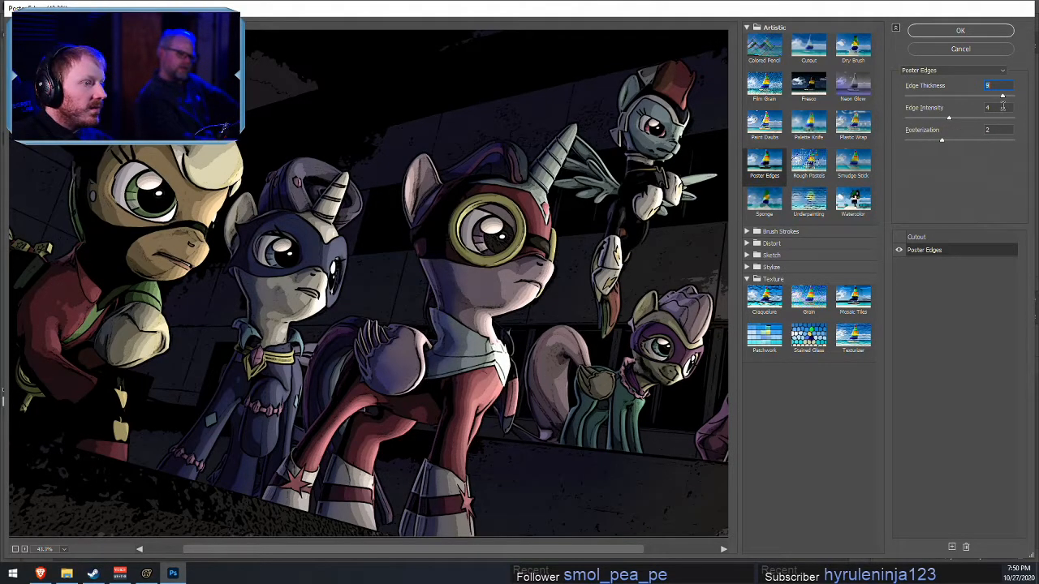
click(925, 96)
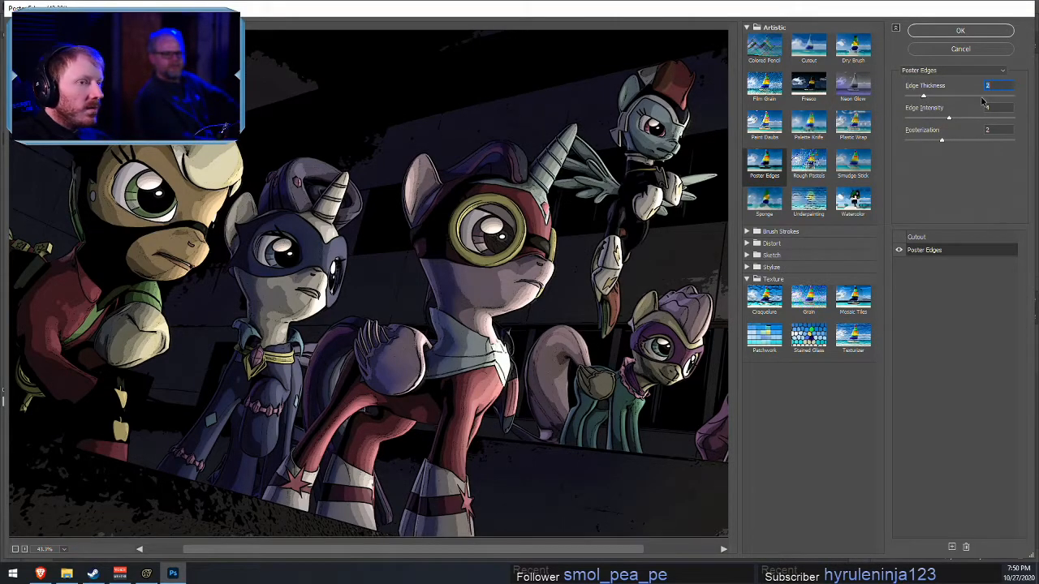
mouse_move(923, 98)
mouse_down()
mouse_move(898, 106)
mouse_move(912, 97)
mouse_up()
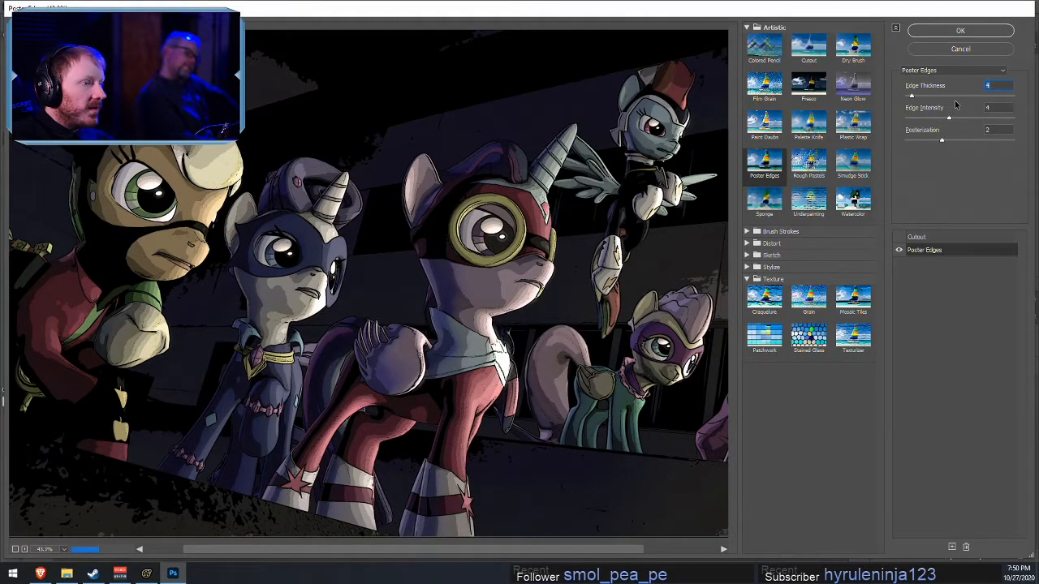
click(941, 97)
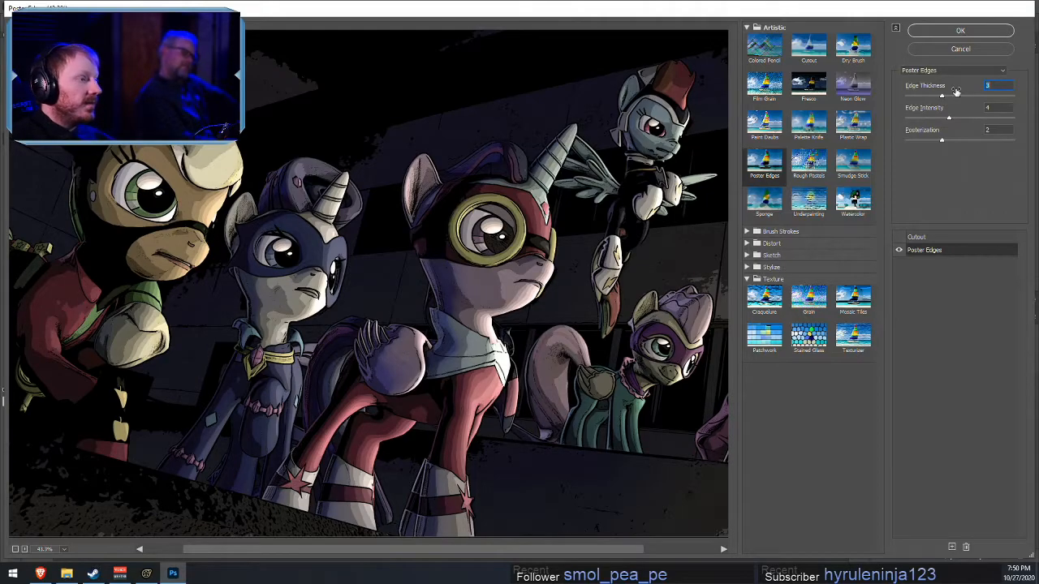
- Examine the Poster Edges preview across the whole scene and compare it with the effect switched off and on
alt+scroll(235, 252, down, 3)
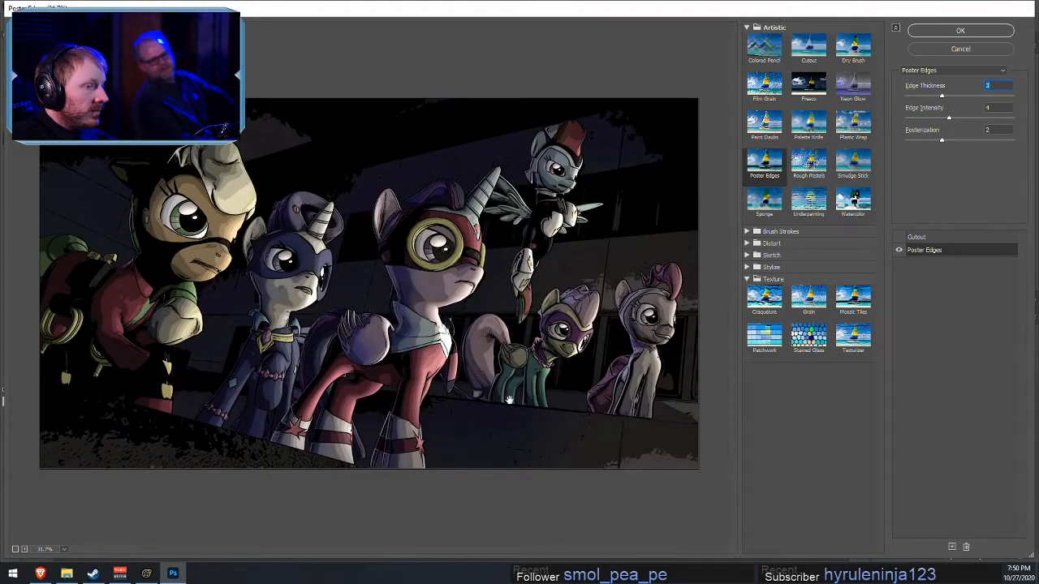
alt+scroll(649, 350, up, 2)
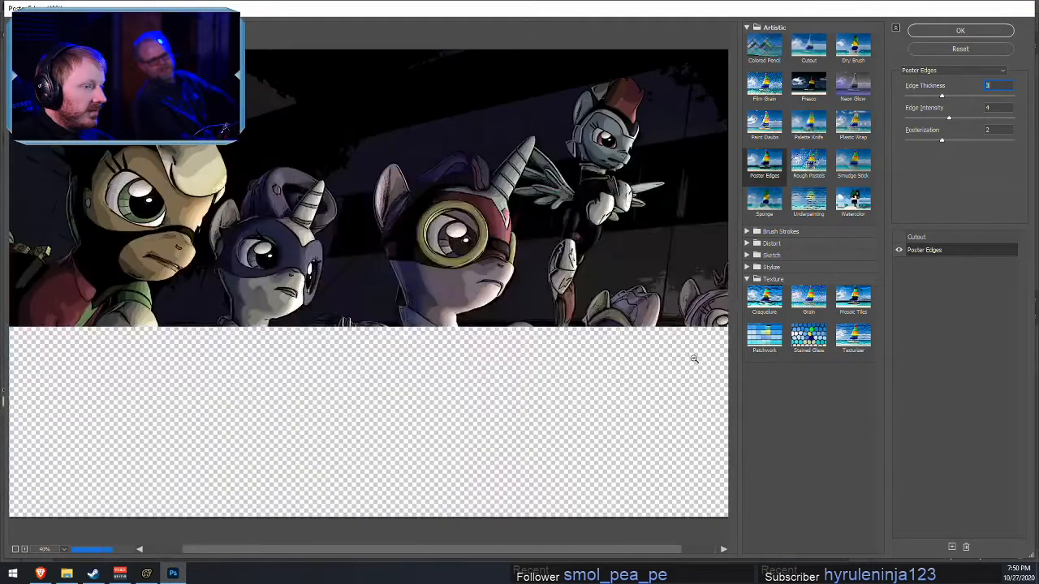
alt+scroll(699, 357, up, 1)
drag(573, 548, 690, 550)
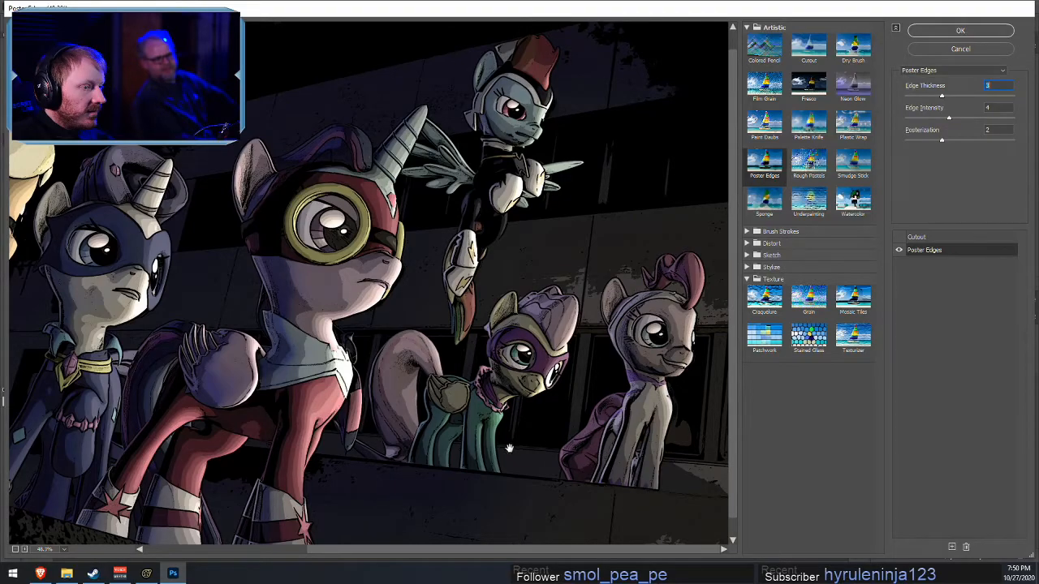
alt+scroll(422, 420, down, 1)
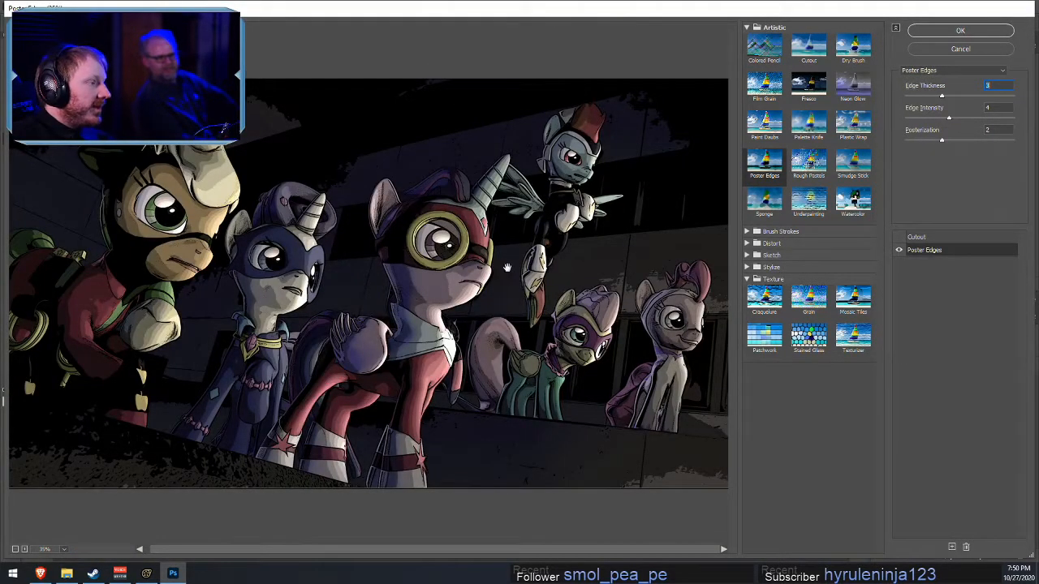
alt+scroll(503, 272, down, 1)
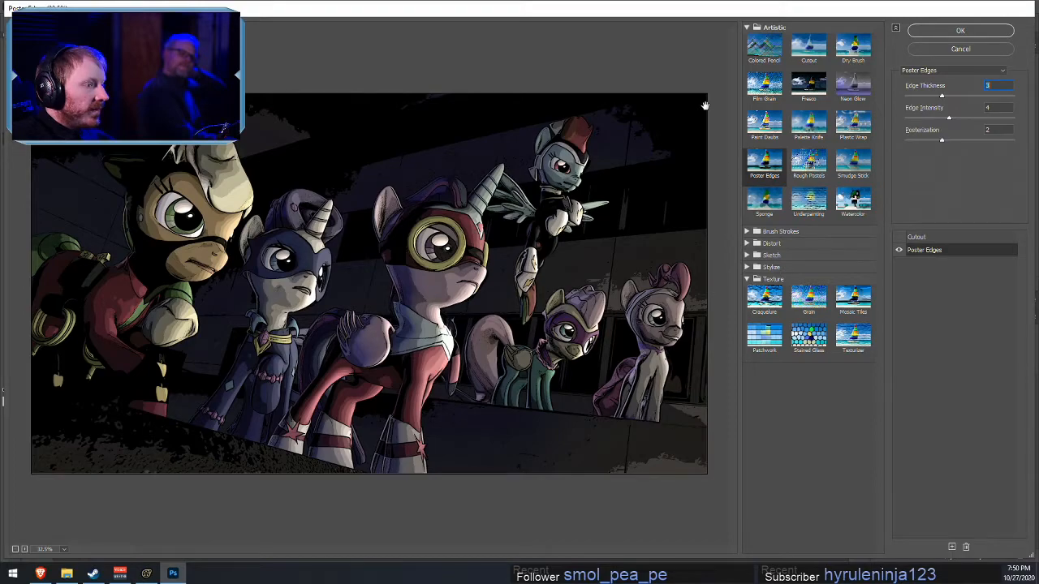
alt+scroll(454, 244, up, 1)
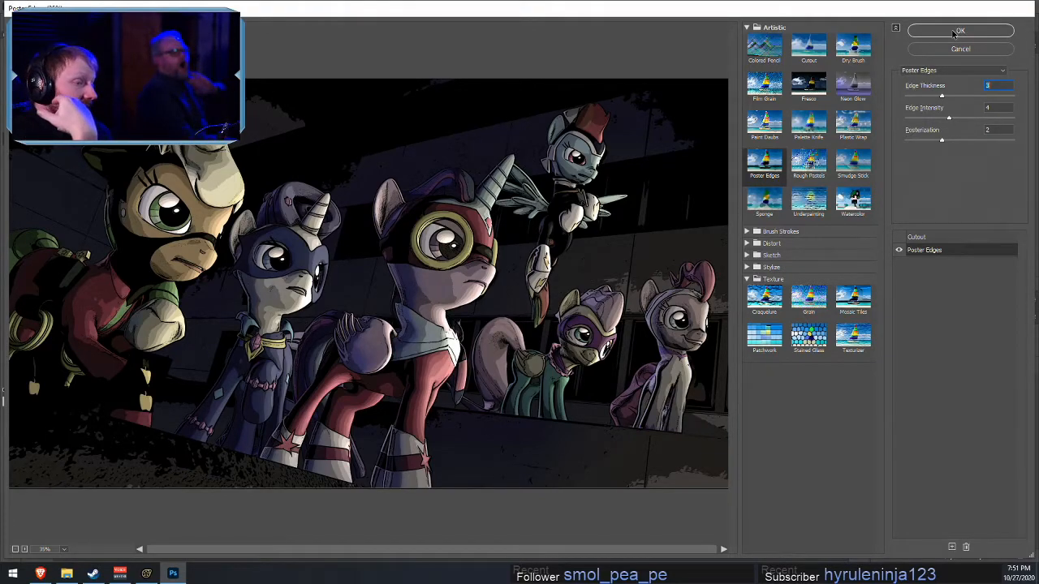
click(899, 251)
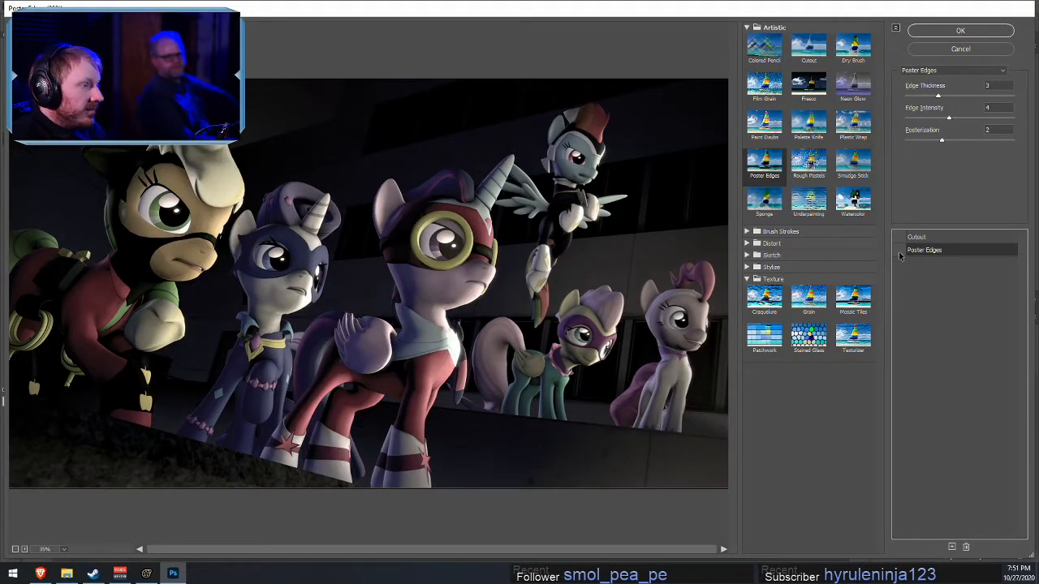
click(898, 251)
click(898, 252)
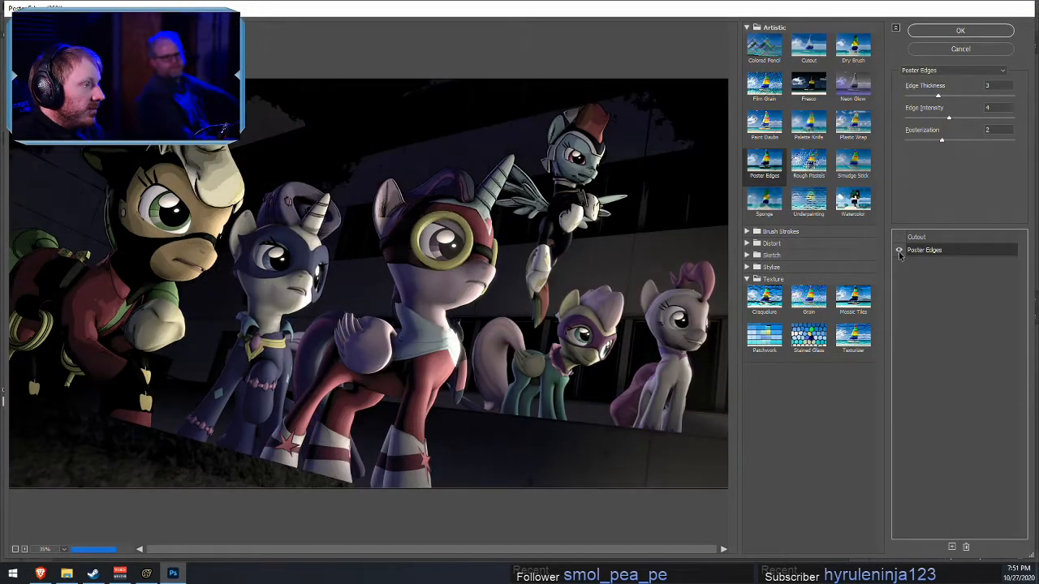
- Apply the Poster Edges filter and set the opacity of Layer 1 copy to 43%
click(984, 31)
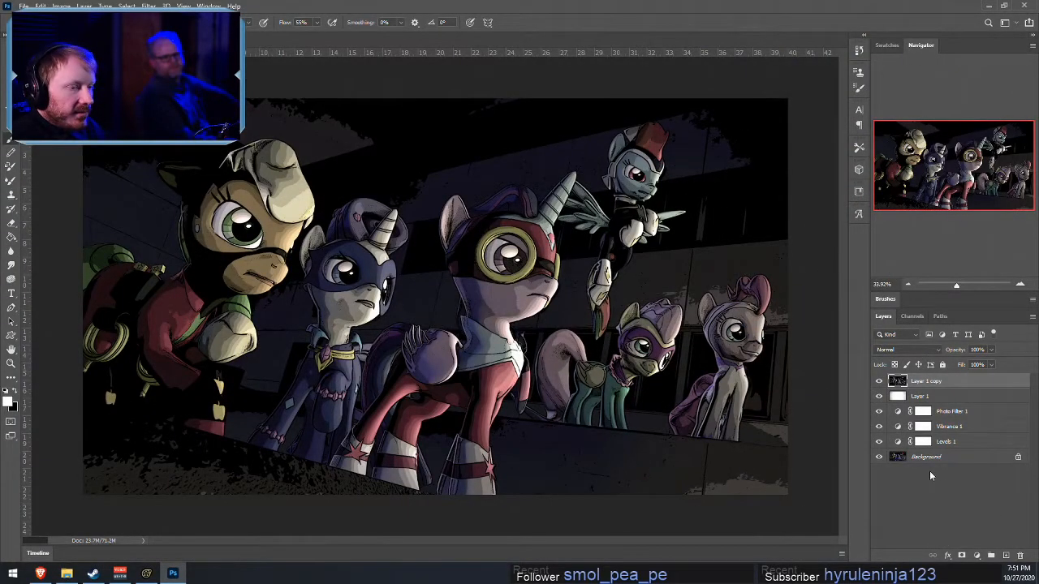
drag(980, 367, 969, 366)
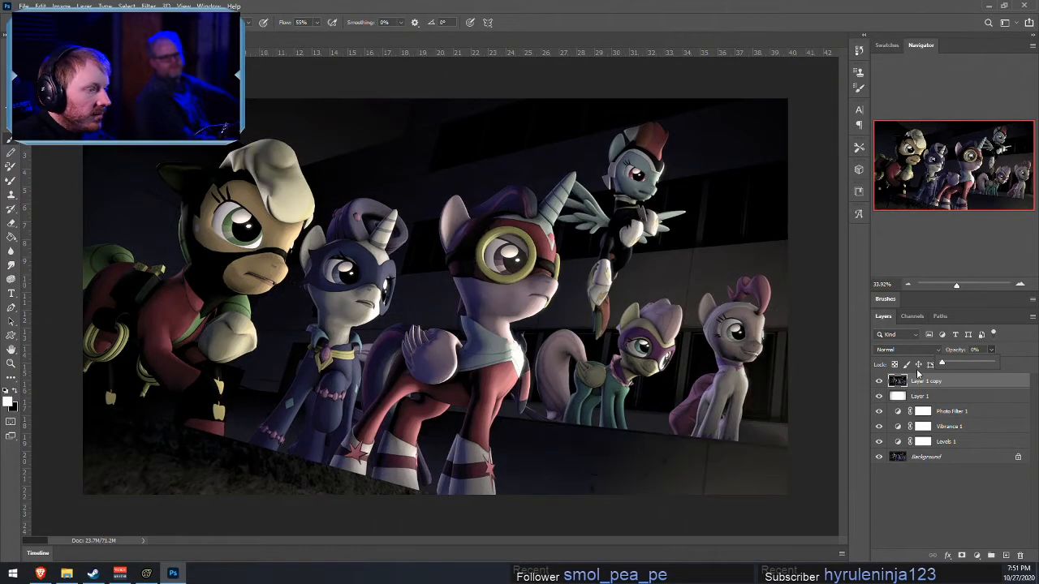
drag(969, 383, 1008, 375)
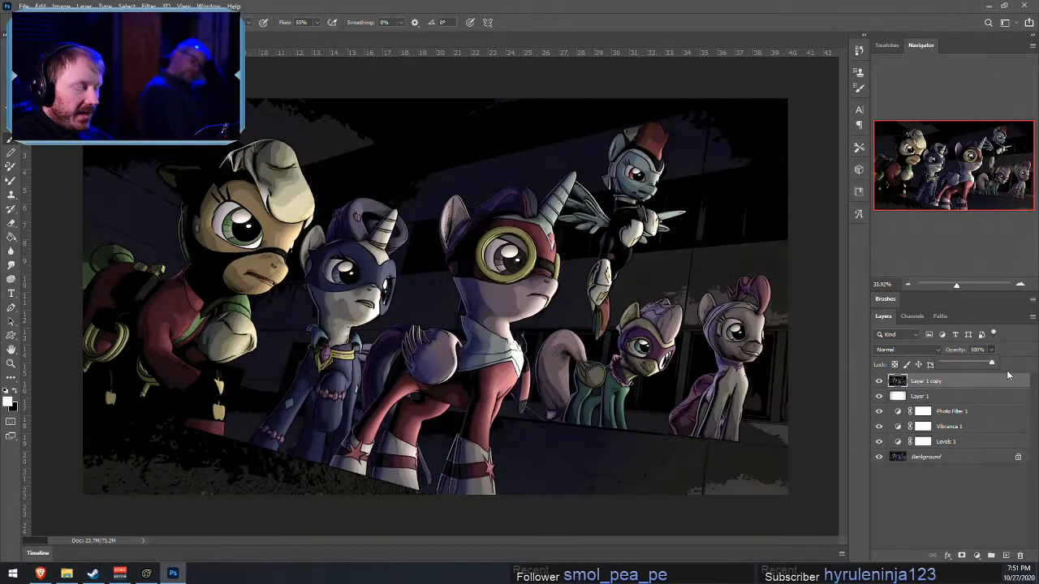
click(963, 361)
- Examine the blended edge lines and shading texture on the faces of the two rearmost standing ponies
alt+scroll(740, 357, up, 15)
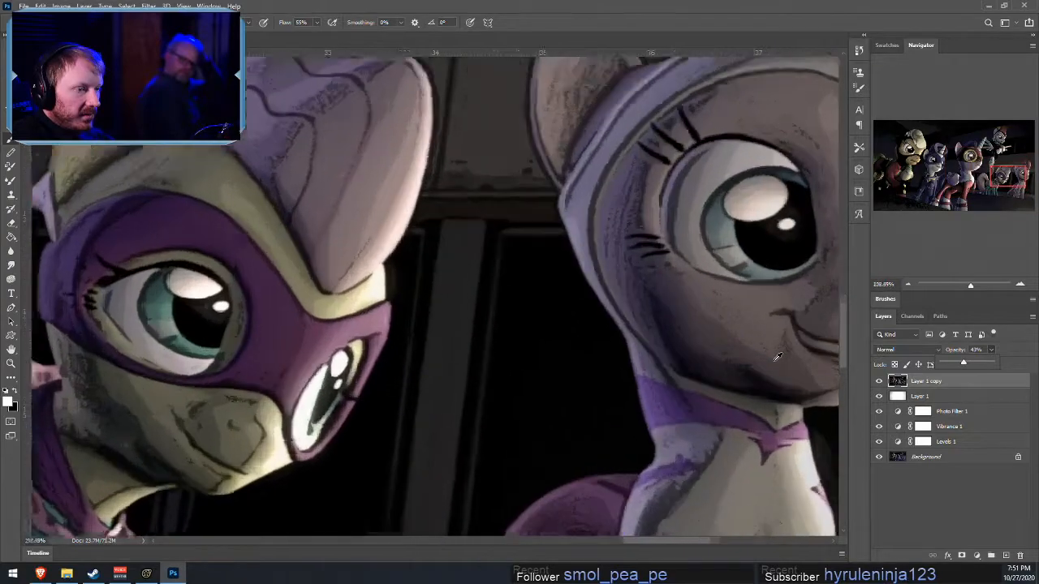
alt+scroll(778, 357, up, 5)
drag(1024, 179, 1030, 180)
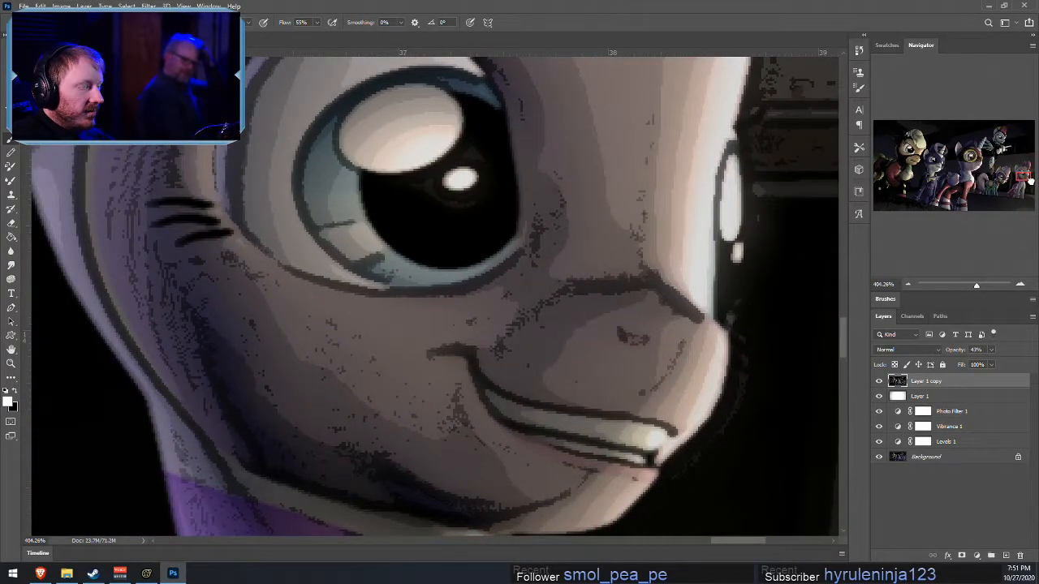
alt+scroll(804, 280, down, 3)
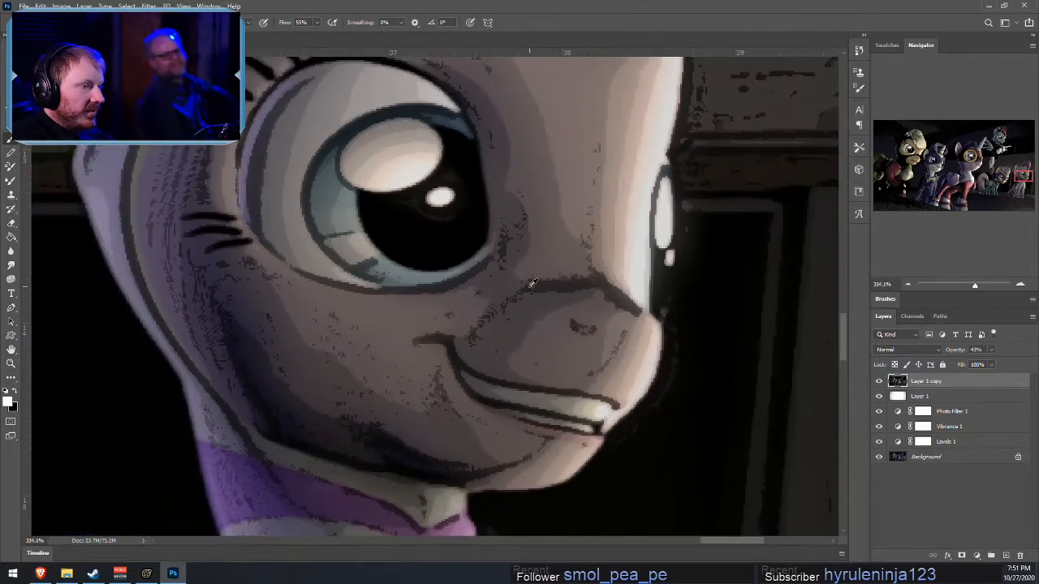
alt+scroll(531, 283, down, 8)
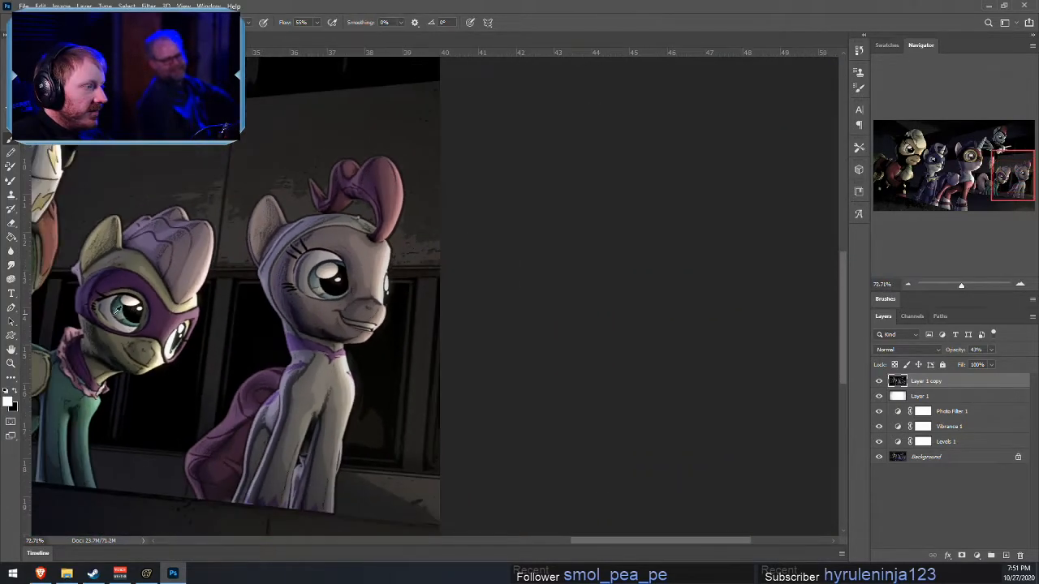
alt+scroll(128, 309, up, 6)
alt+scroll(302, 350, down, 2)
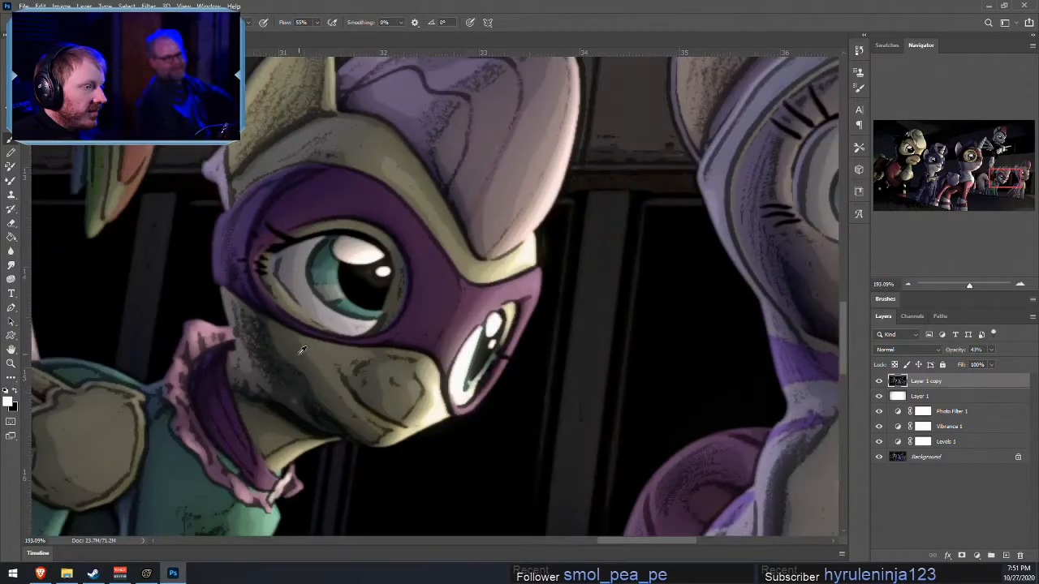
- Examine the poster edge texture on the cheek and neck of the goggled pony and across the whole scene
alt+scroll(302, 351, down, 5)
alt+scroll(549, 308, up, 6)
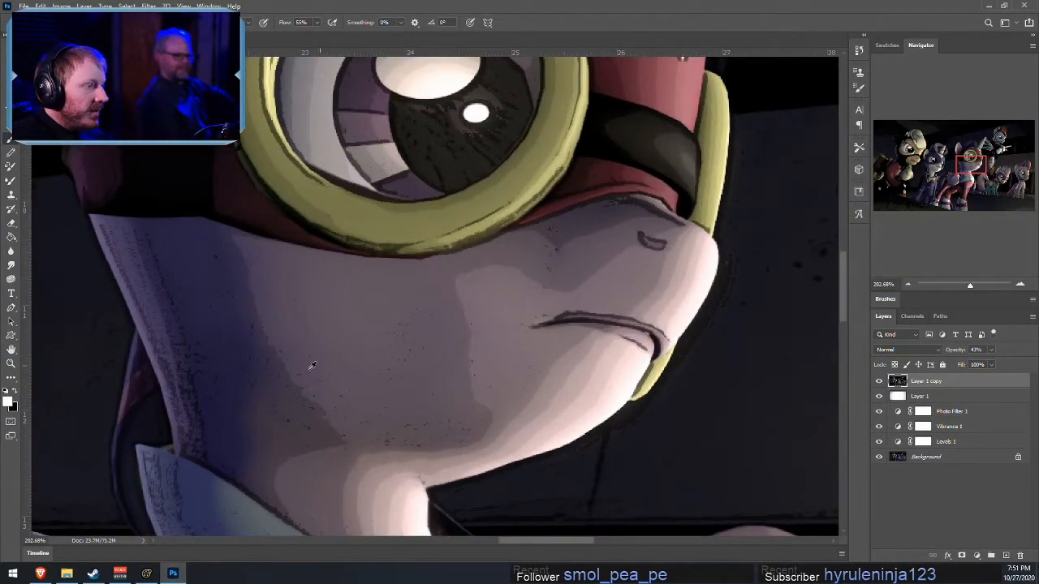
alt+scroll(146, 410, up, 5)
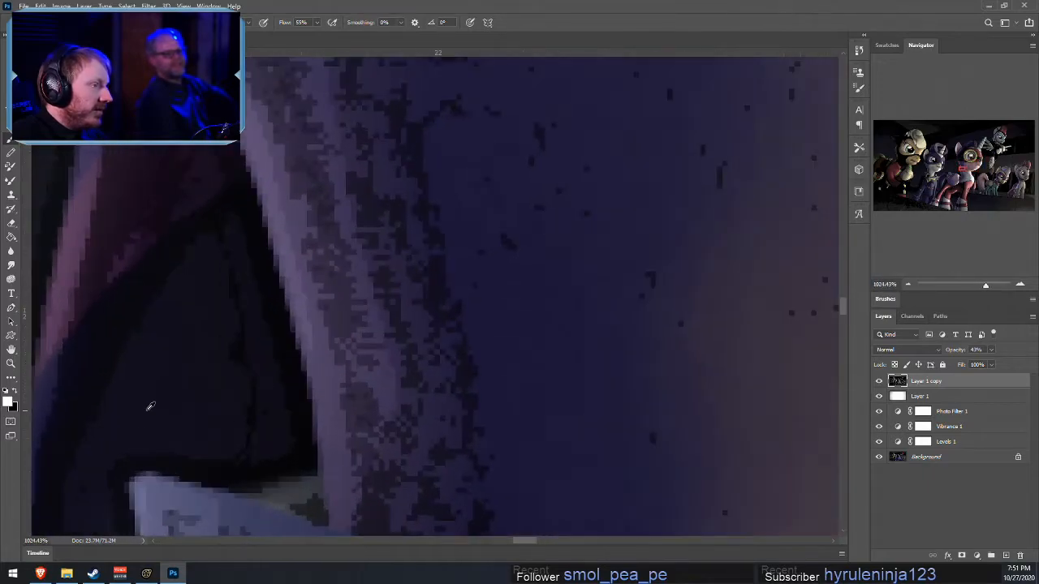
alt+scroll(253, 348, down, 3)
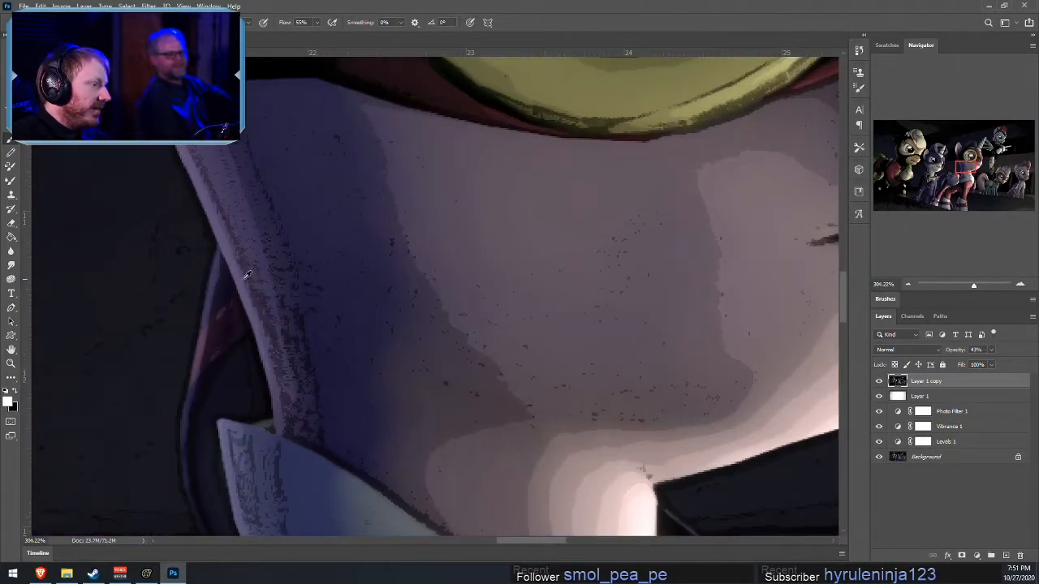
alt+scroll(386, 370, down, 10)
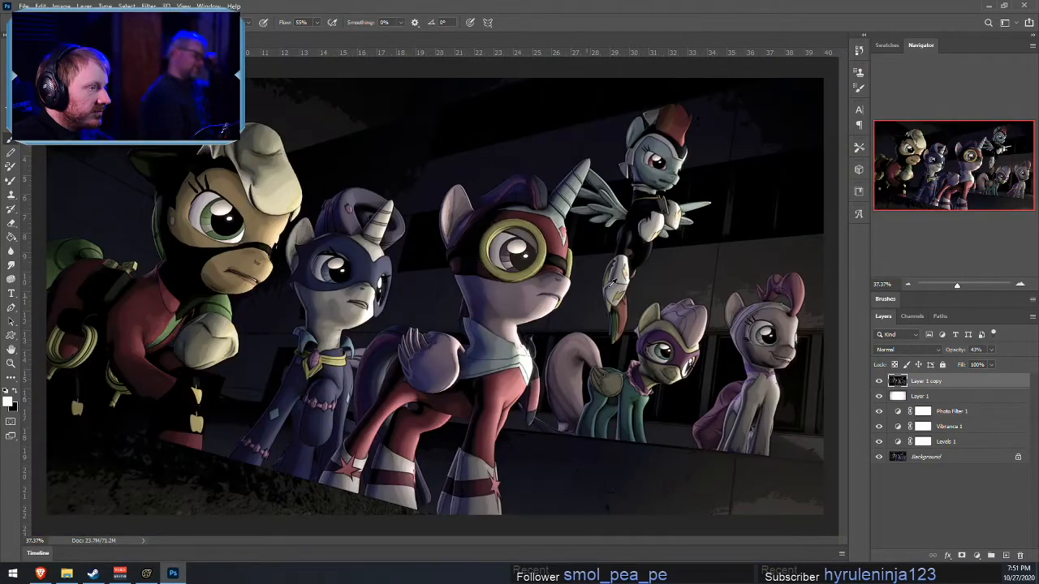
- Compare the scene with Layer 1 copy shown and hidden, and leave the layer hidden
click(875, 383)
alt+scroll(467, 274, up, 6)
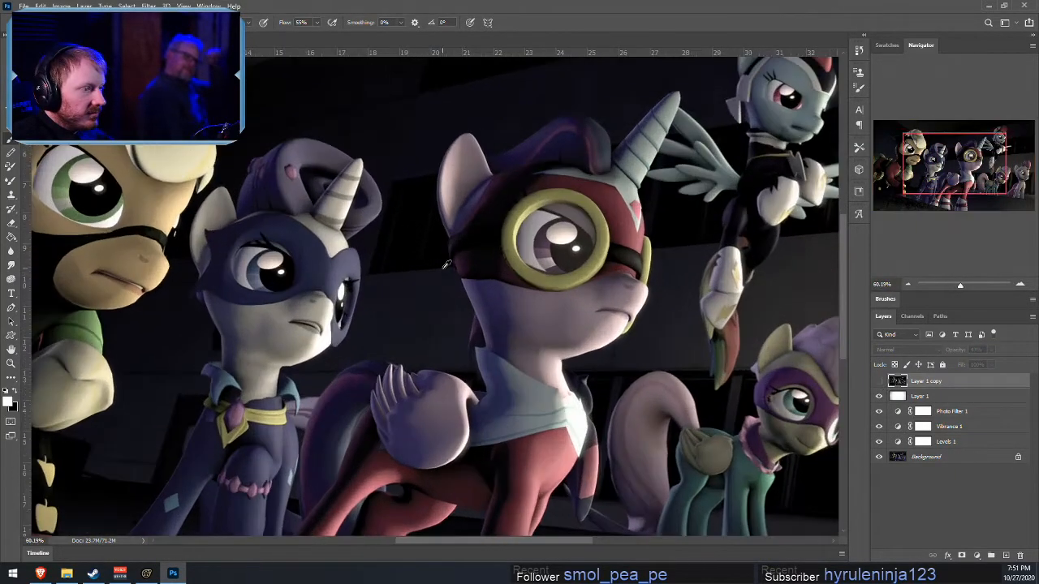
alt+scroll(715, 310, down, 6)
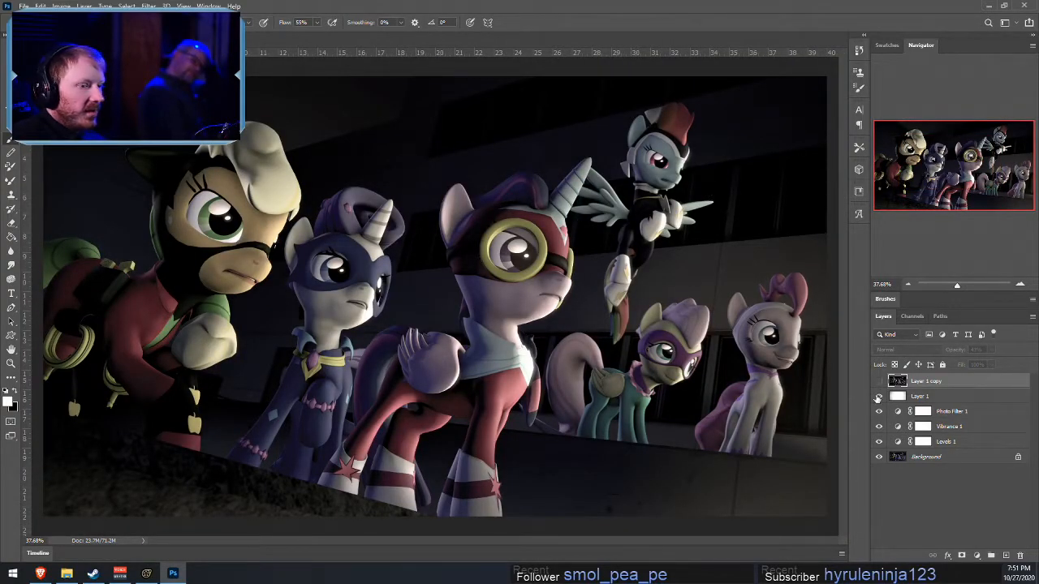
click(880, 381)
click(880, 381)
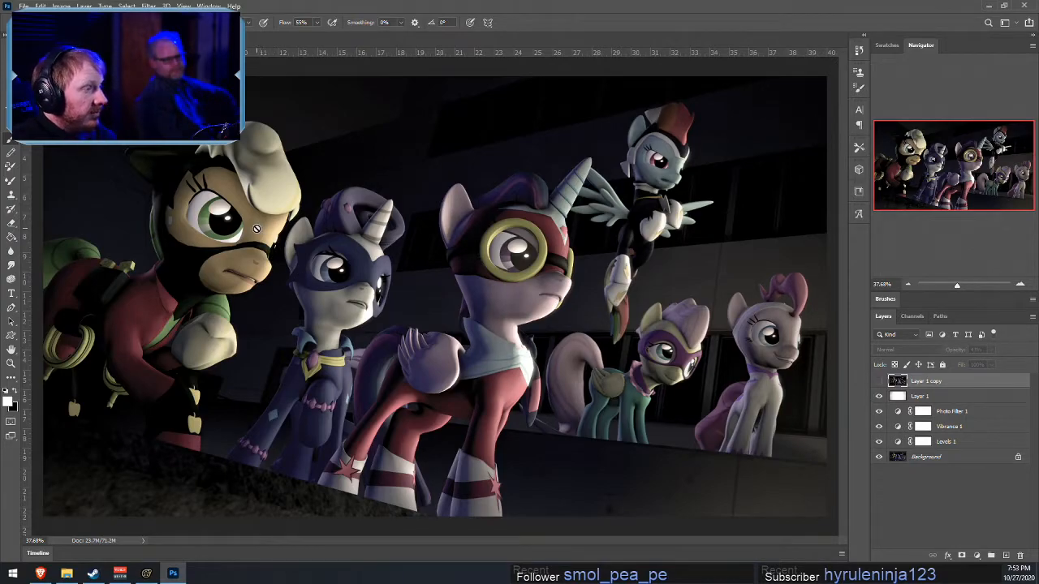
- Examine the dark shape between the black-masked pony's muzzle and the blue-masked pony's ear
alt+scroll(256, 229, up, 10)
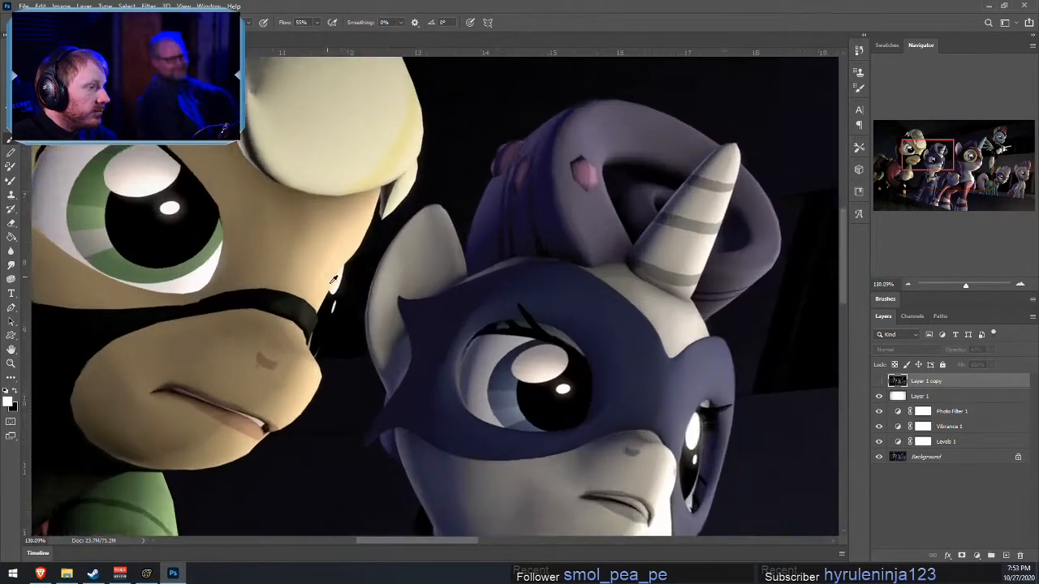
alt+scroll(309, 378, up, 1)
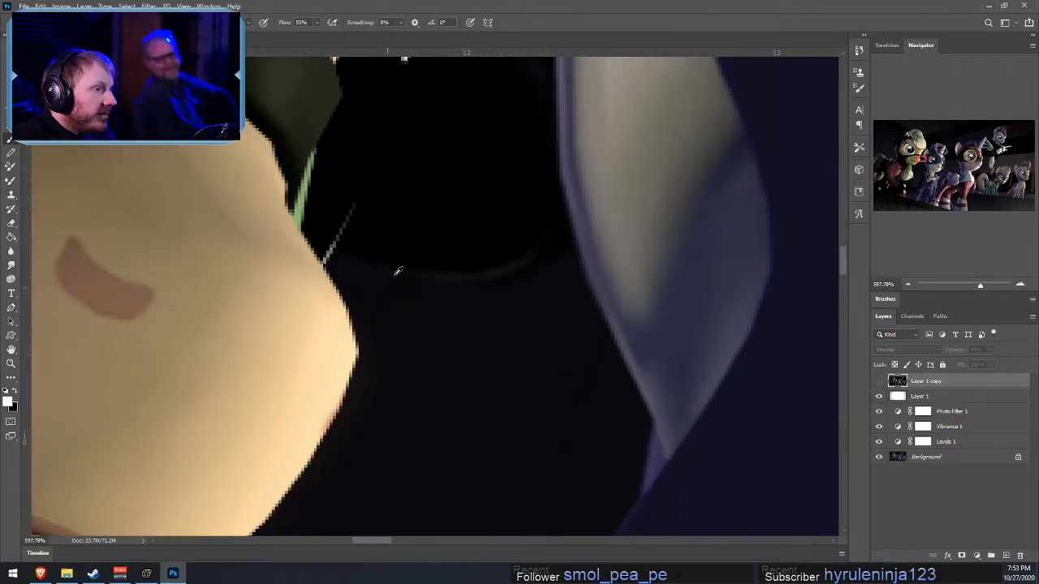
alt+scroll(484, 250, up, 1)
scroll(537, 383, up, 3)
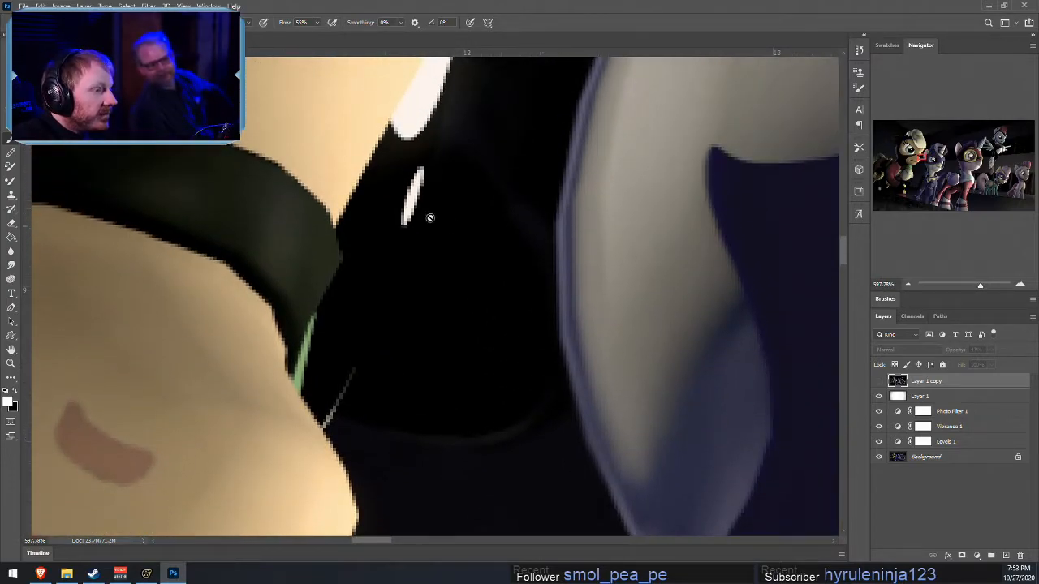
- Inspect the area around the two leftmost ponies with the work camera in Source Filmmaker, and return to Photoshop
click(146, 573)
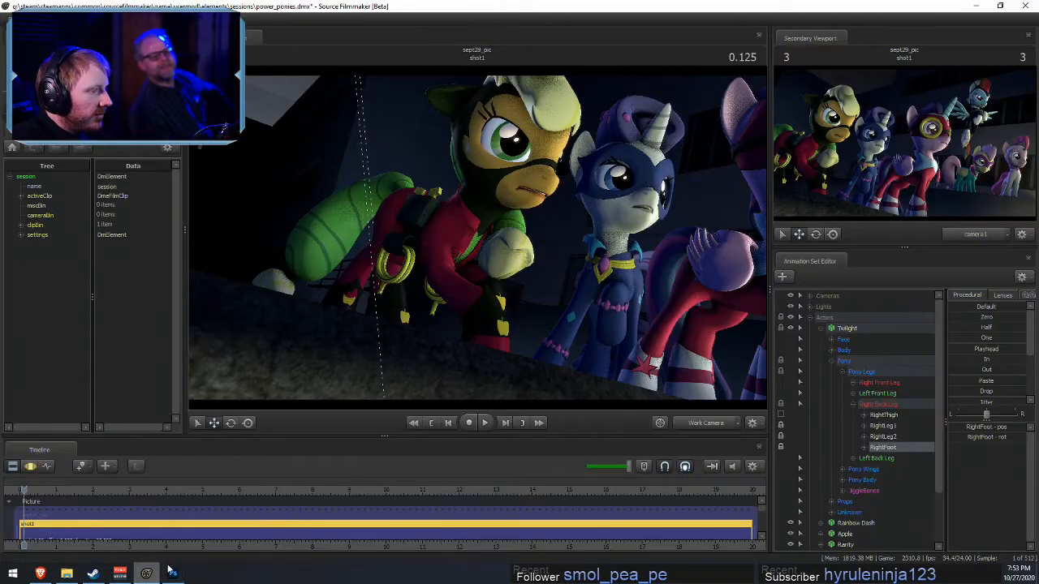
drag(600, 309, 598, 171)
key(w)
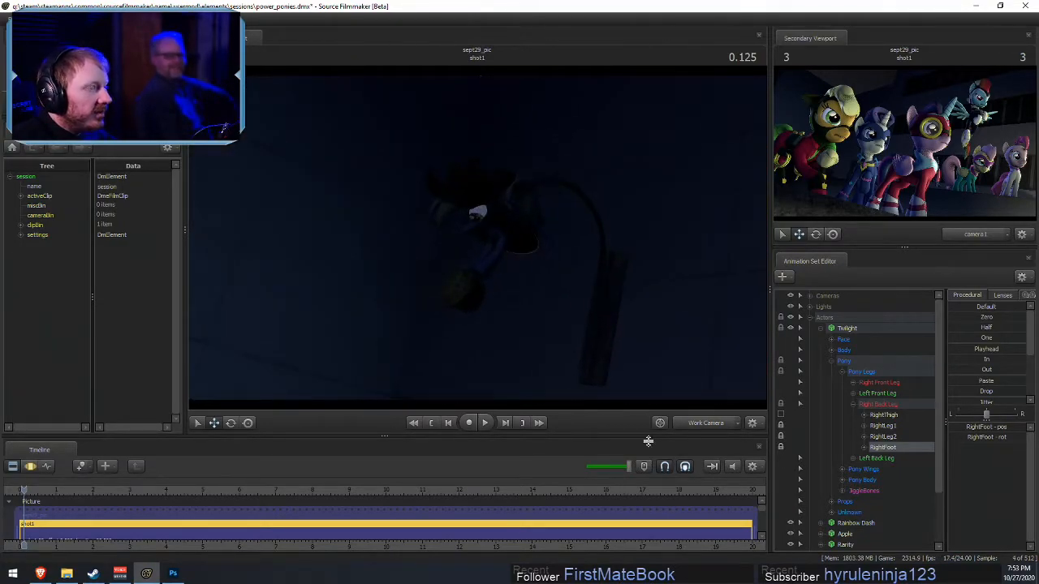
click(702, 424)
key(alt+Tab)
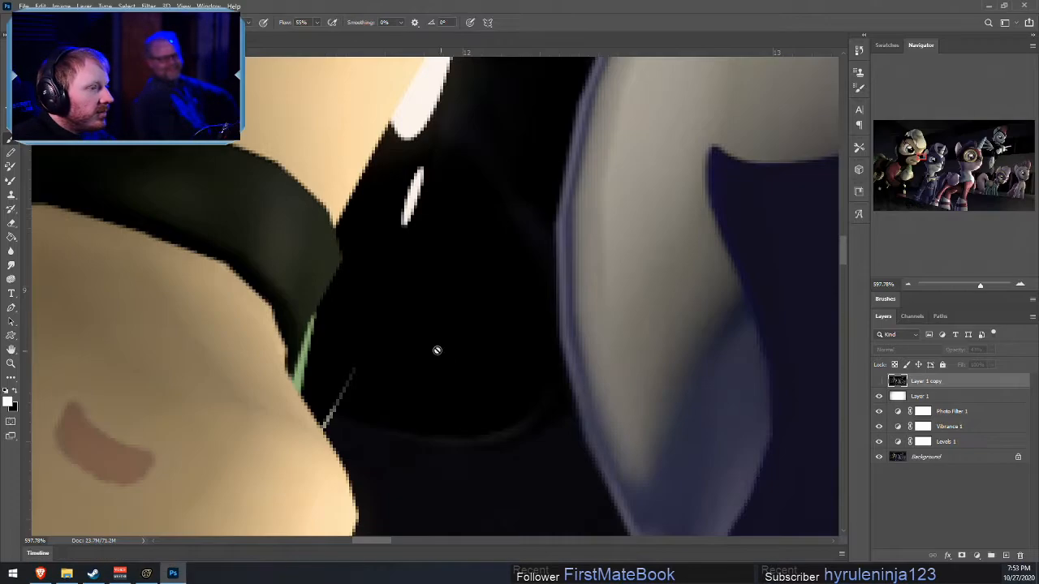
click(524, 331)
click(513, 215)
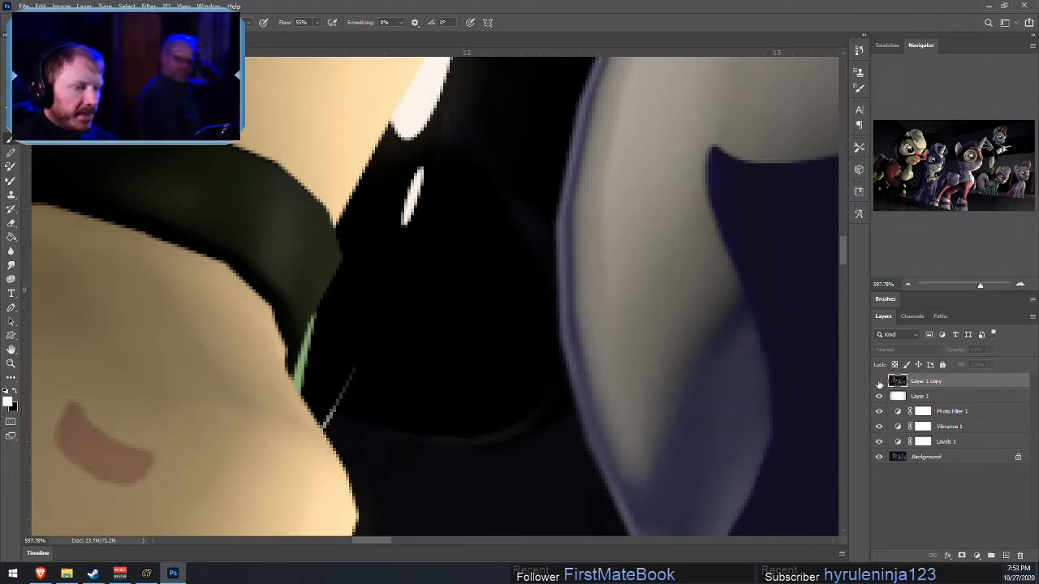
- Set the Levels 1 white input to 27 to examine the dark shape between the two ponies' faces, and undo the change
click(950, 395)
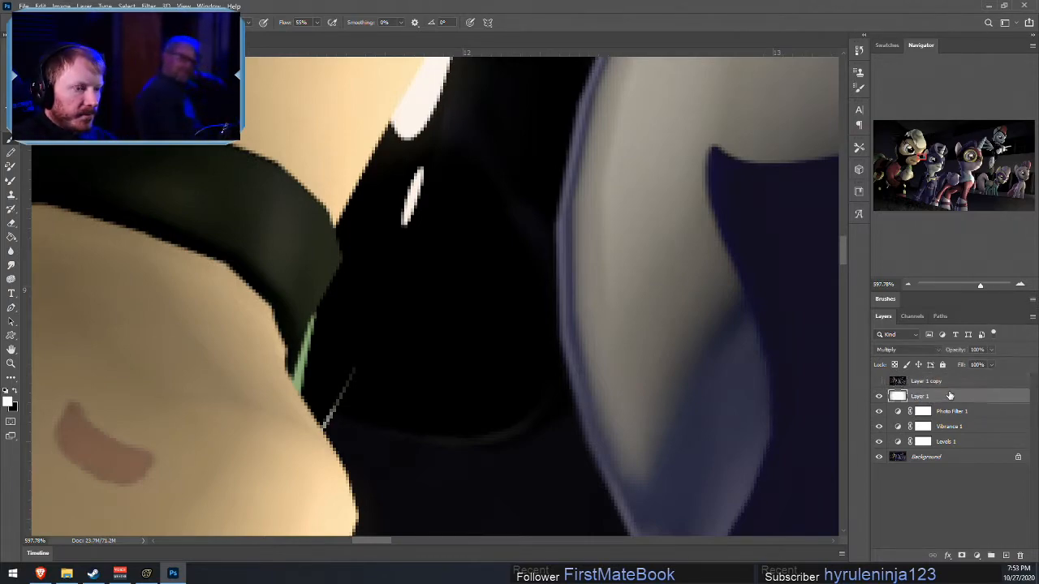
click(956, 444)
double_click(897, 444)
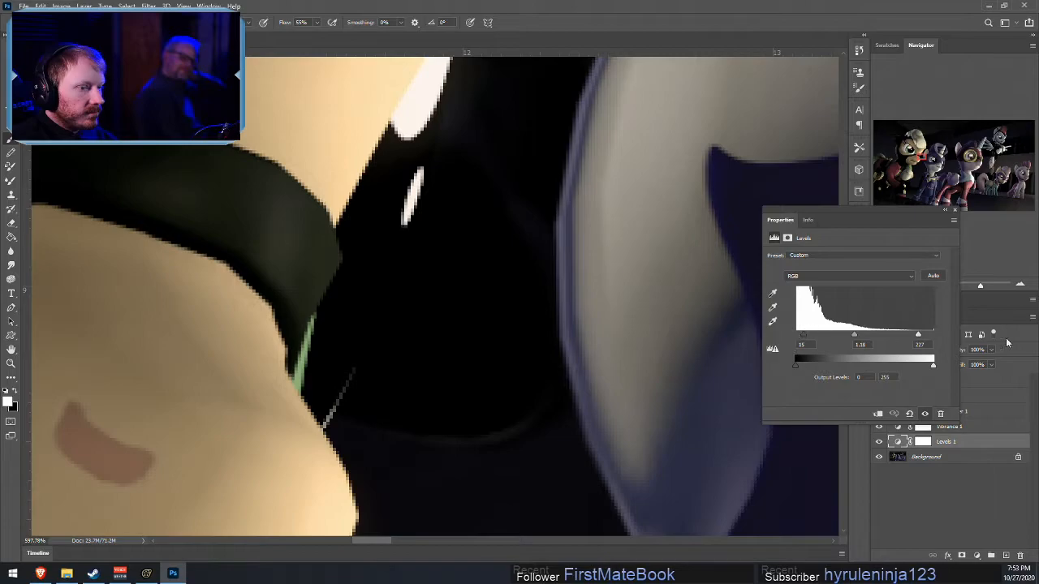
drag(919, 336, 808, 357)
alt+scroll(642, 274, down, 10)
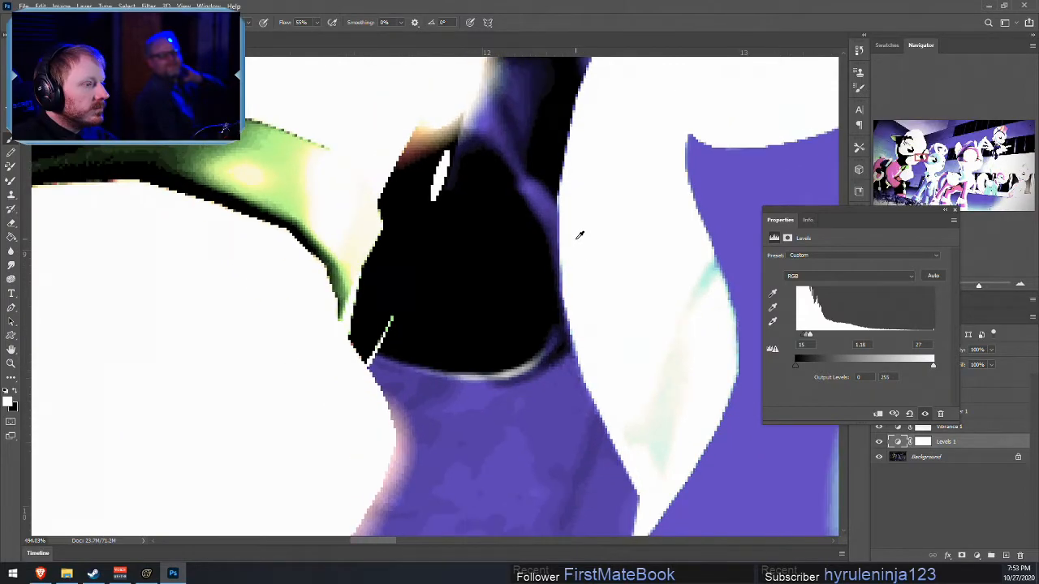
alt+scroll(565, 228, down, 1)
scroll(568, 118, up, 3)
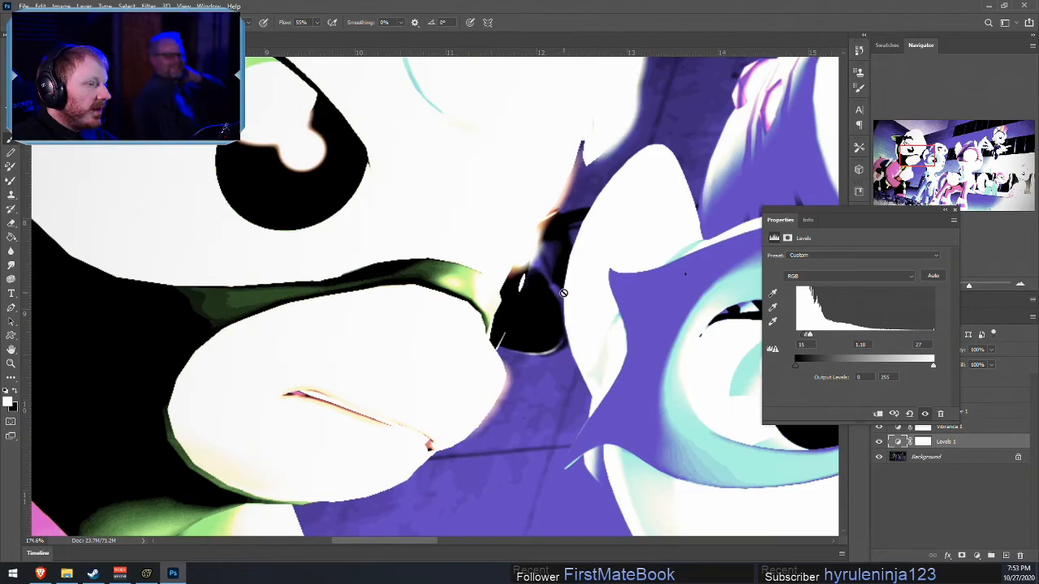
alt+scroll(556, 356, down, 10)
alt+scroll(553, 388, up, 10)
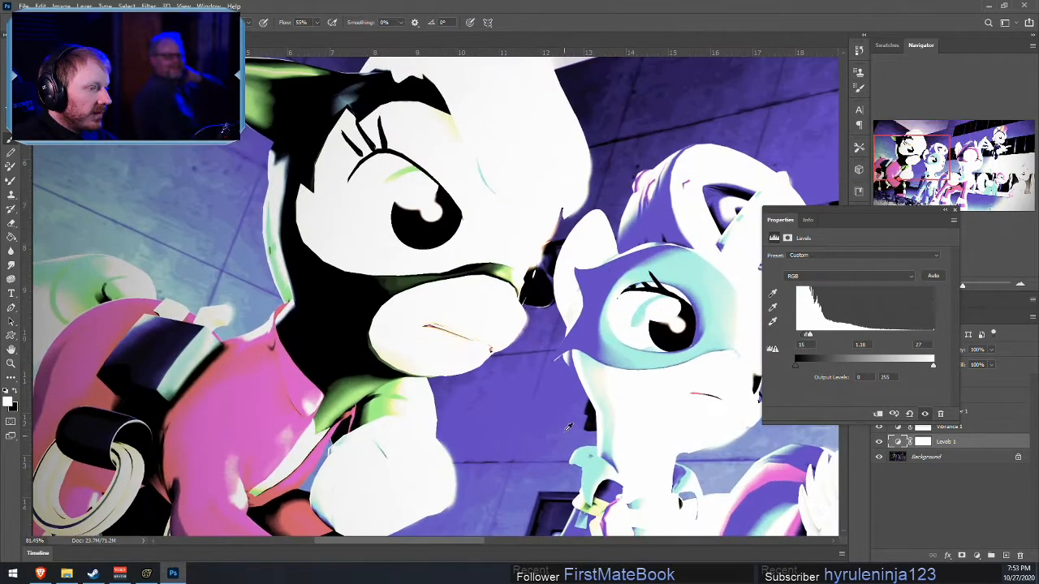
alt+scroll(507, 239, down, 8)
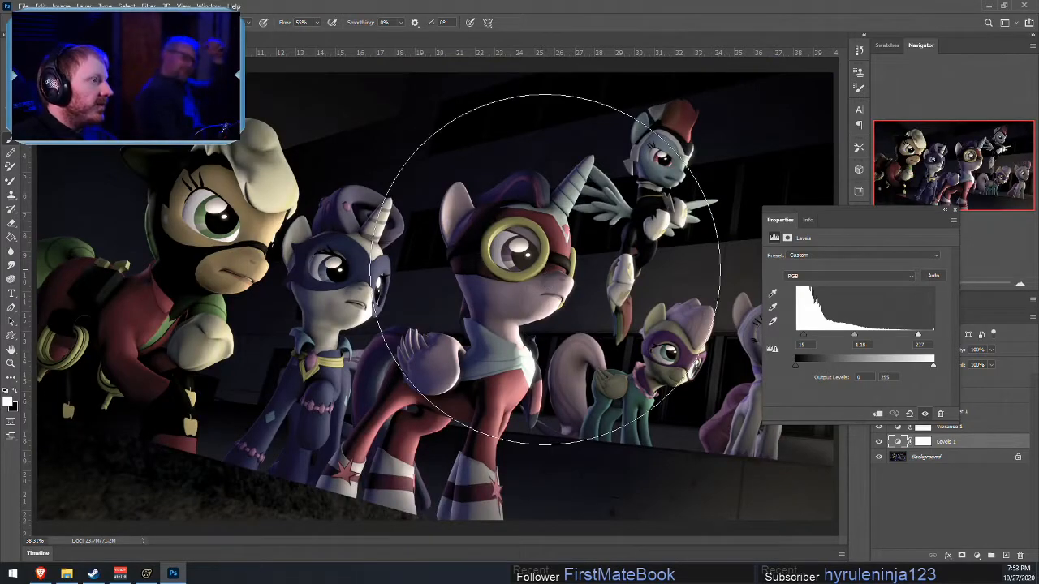
click(953, 210)
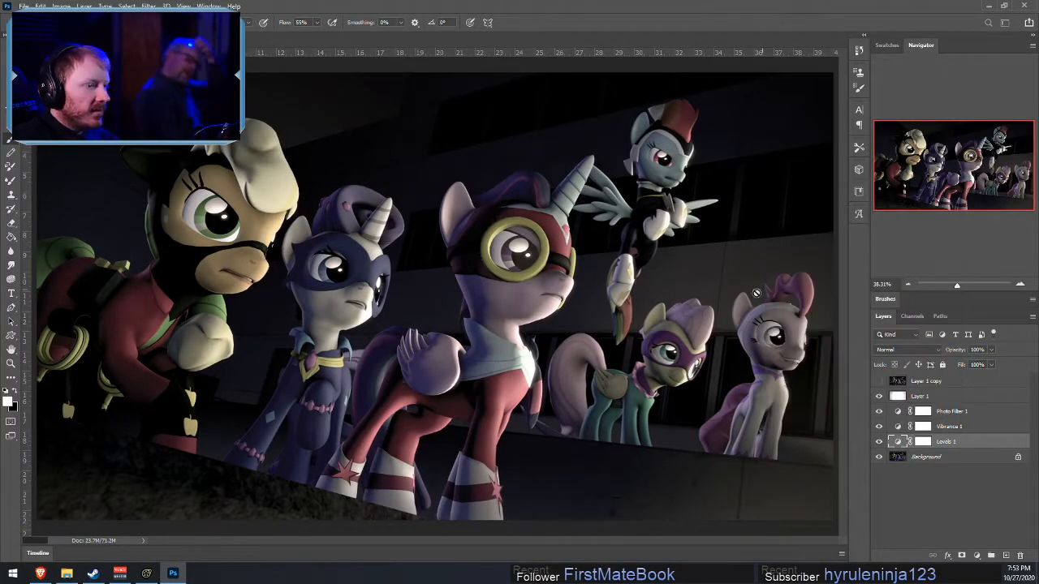
- Compare the scene with the Levels 1 and Vibrance 1 adjustments each switched off and on
click(877, 443)
click(878, 443)
click(879, 429)
click(879, 429)
click(879, 429)
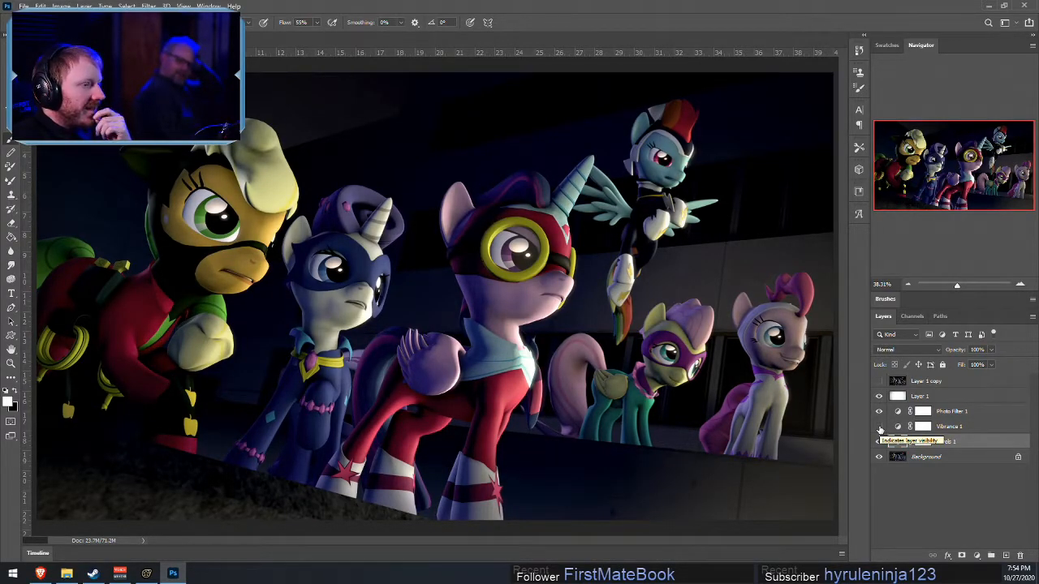
click(879, 428)
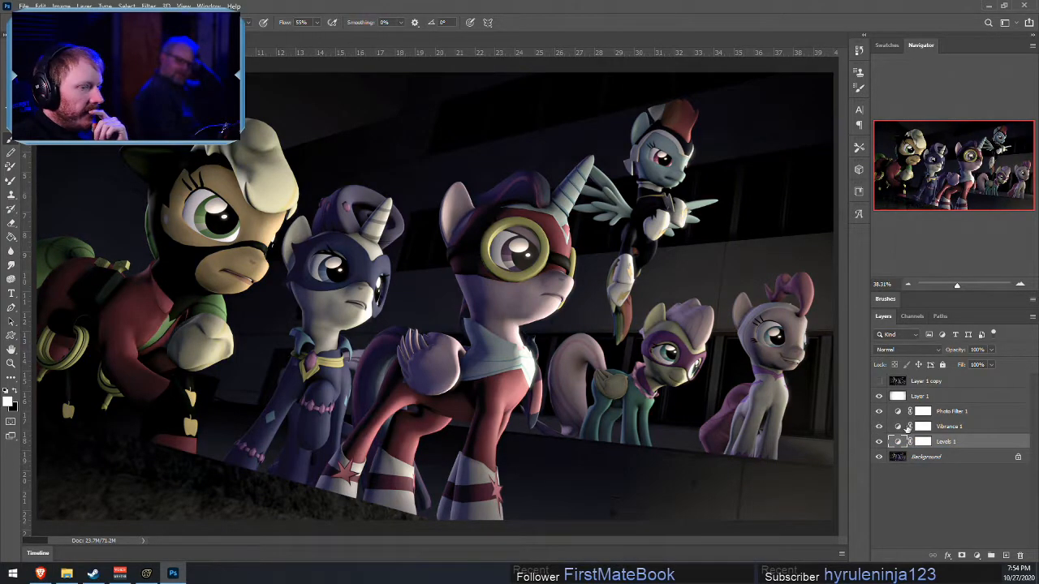
- Set the Vibrance 1 adjustment to Vibrance -63 and Saturation +21
double_click(993, 431)
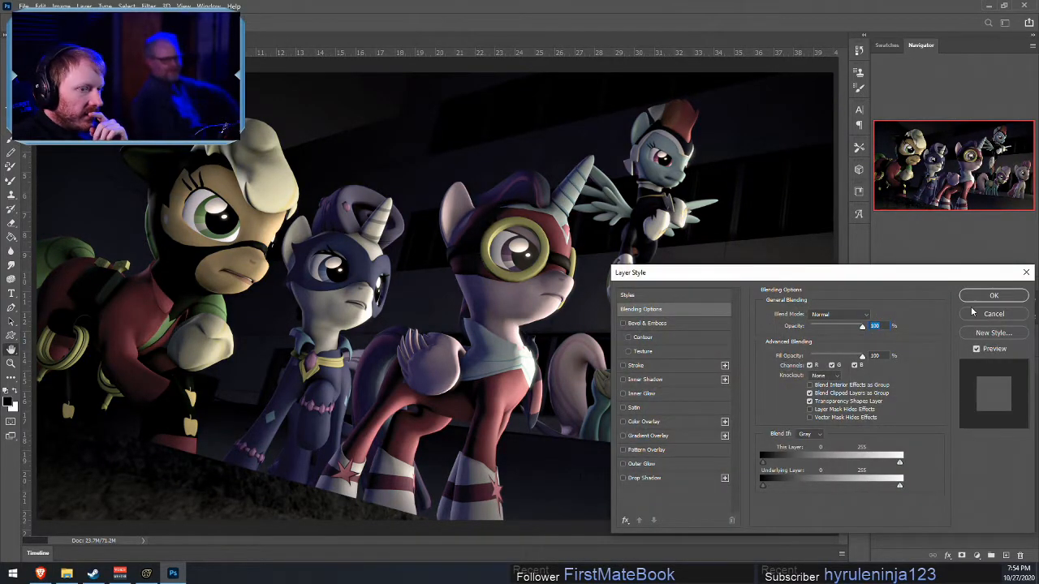
click(978, 316)
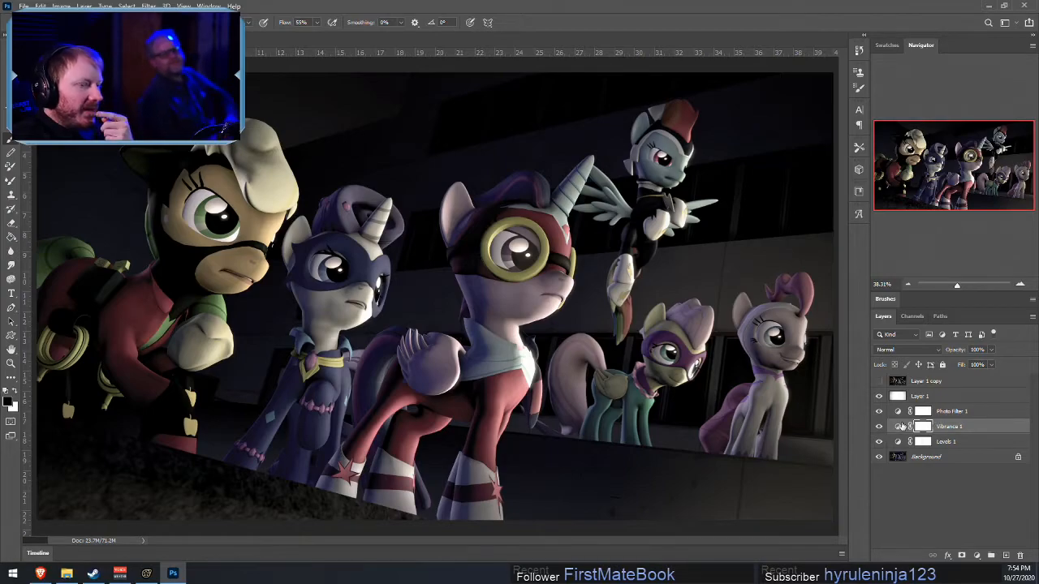
double_click(898, 427)
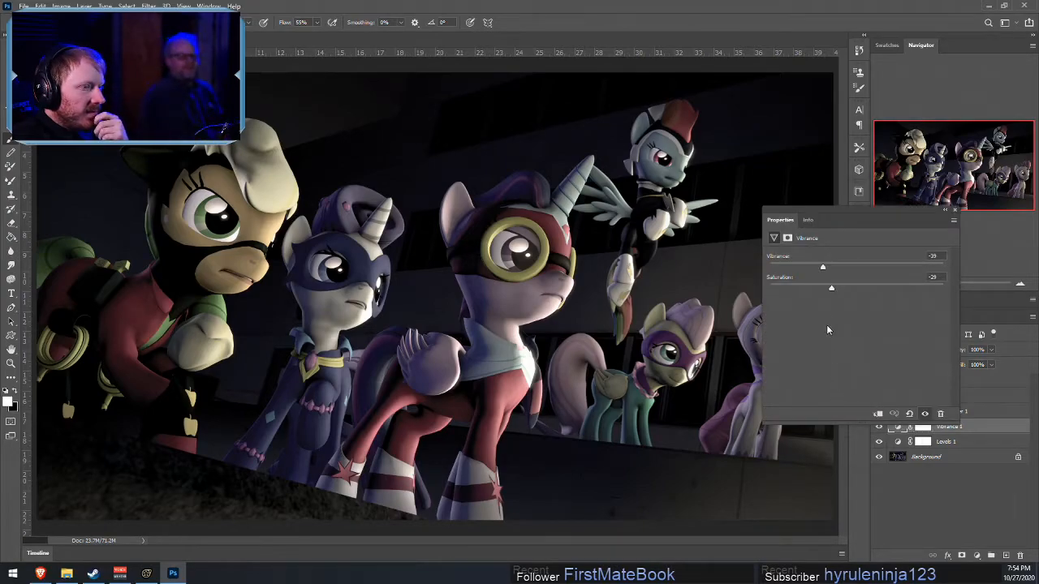
drag(829, 271, 753, 286)
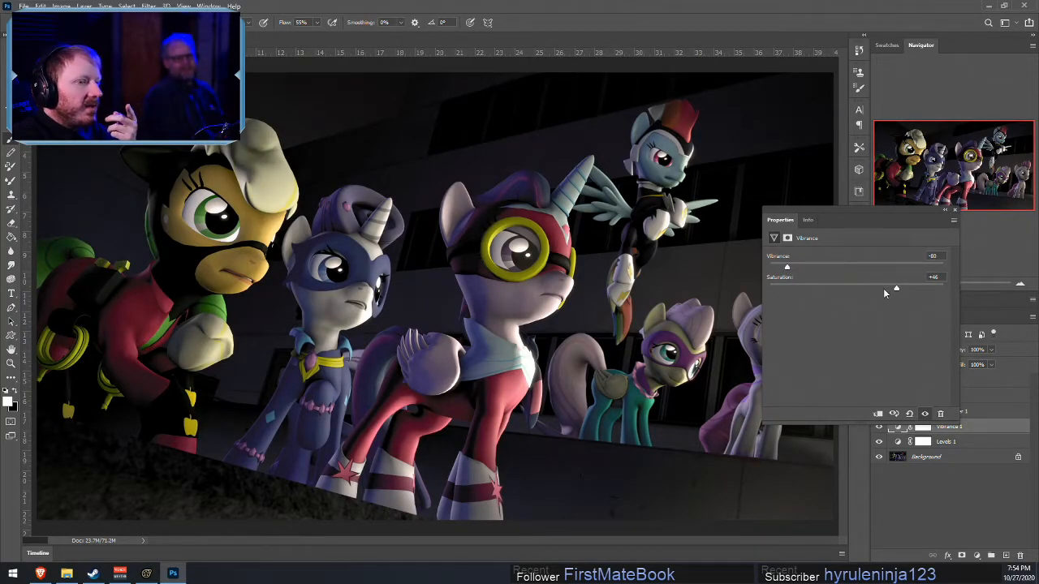
drag(788, 269, 804, 274)
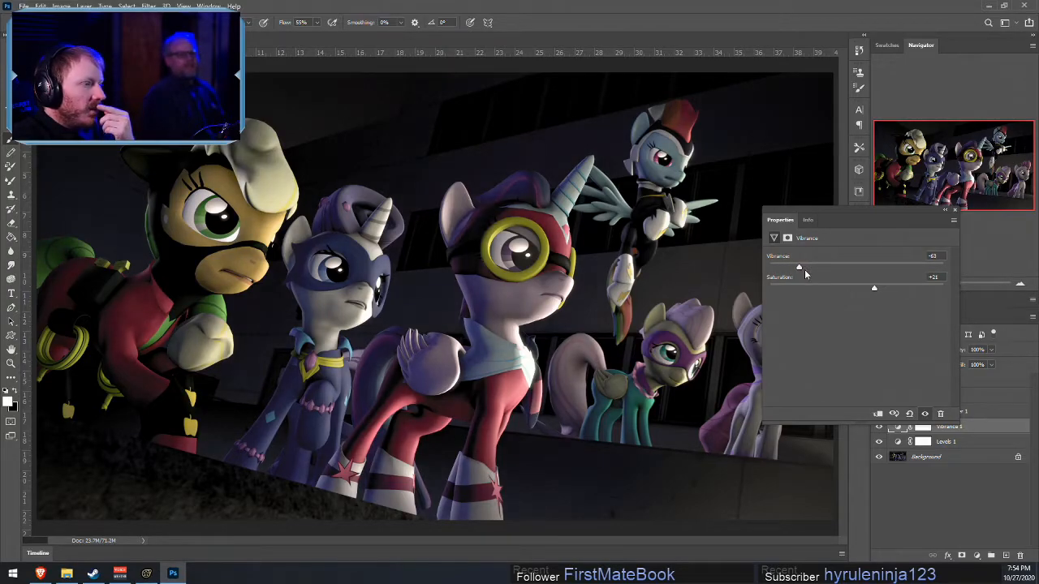
click(955, 210)
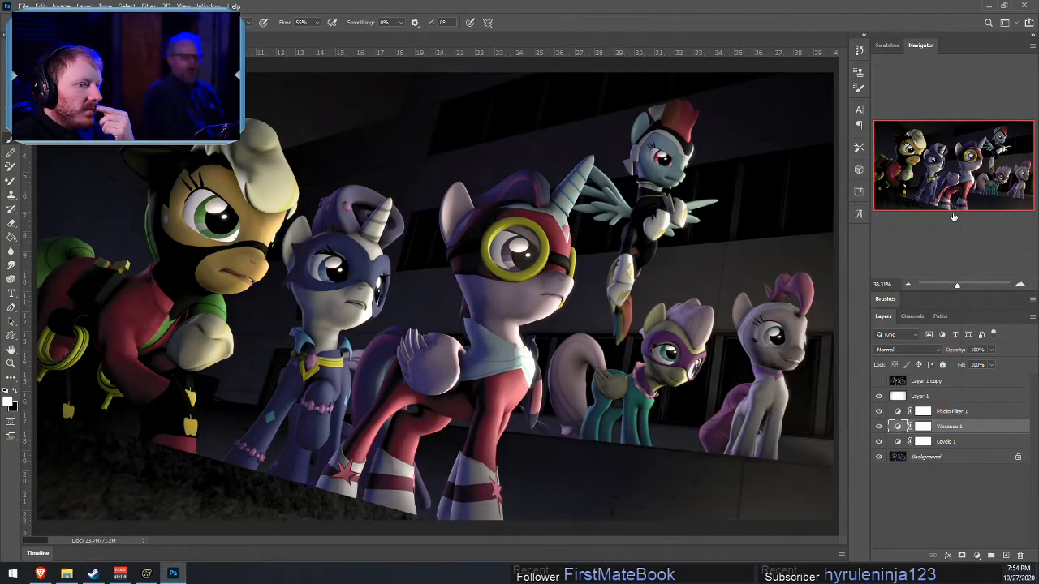
- Compare the colours of the scene repeatedly with the revised Vibrance 1 adjustment off and on
click(880, 427)
click(880, 427)
click(880, 427)
click(880, 427)
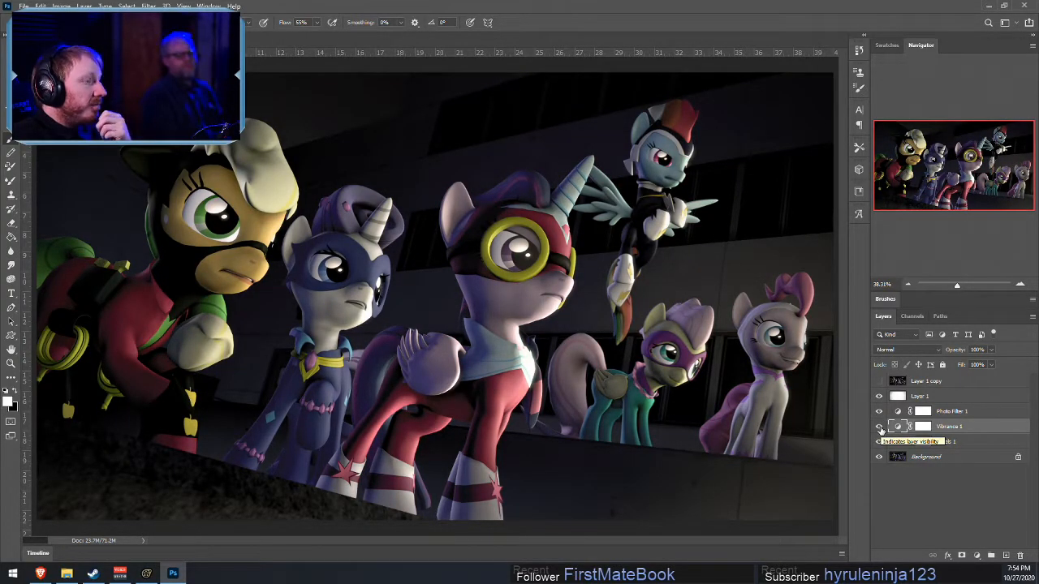
click(880, 427)
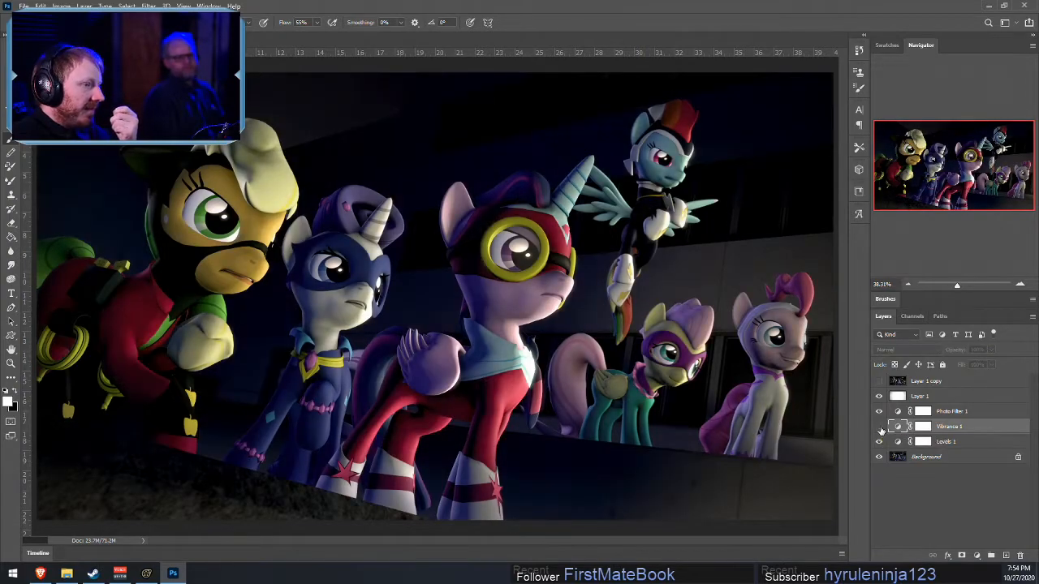
click(879, 427)
click(880, 429)
click(880, 428)
click(881, 429)
click(880, 428)
click(881, 429)
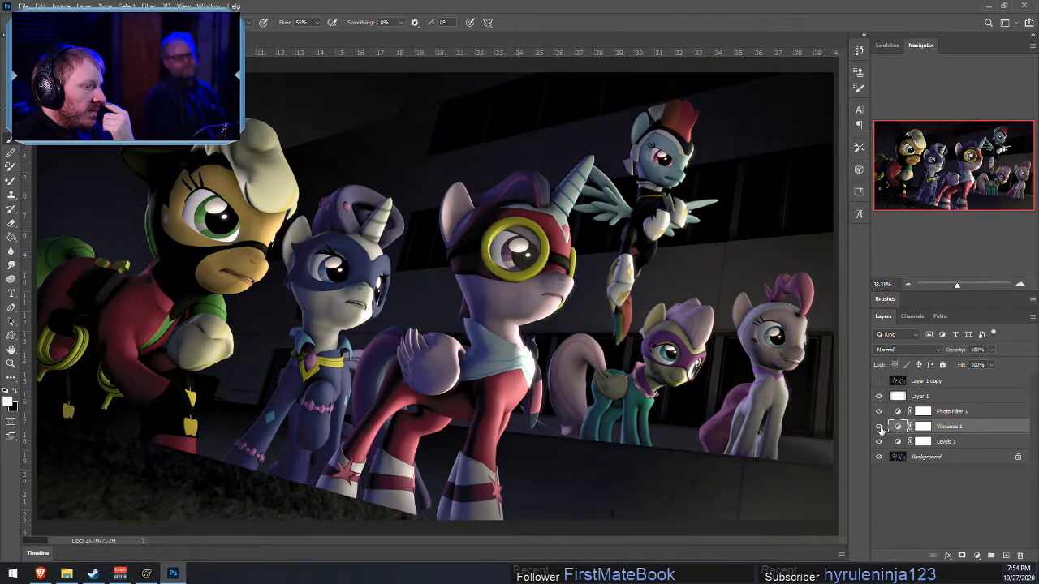
click(880, 428)
click(880, 429)
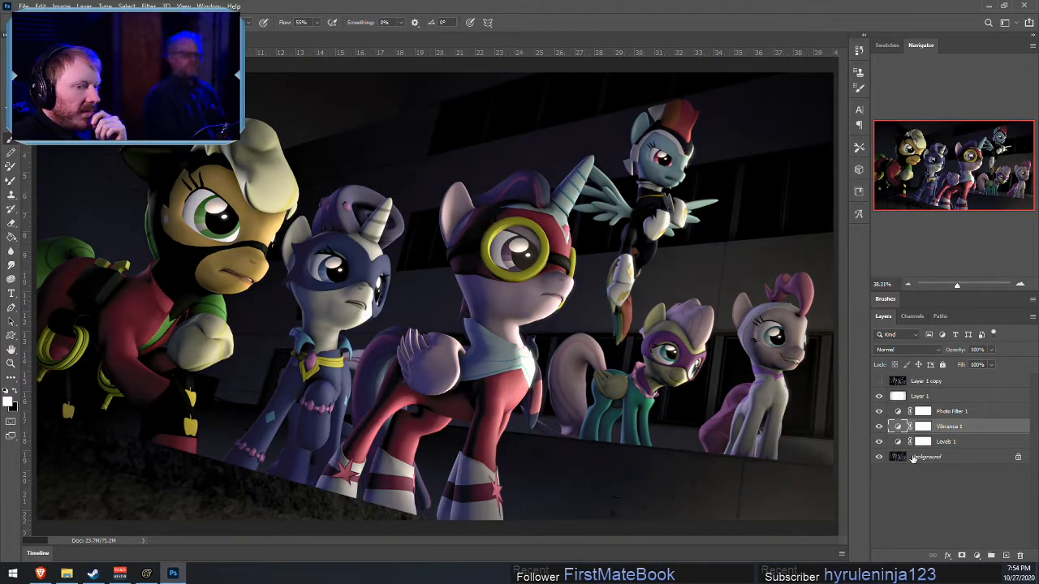
- Set the Levels 1 adjustment's midtone input to 1.22 and its white input to 208
double_click(897, 442)
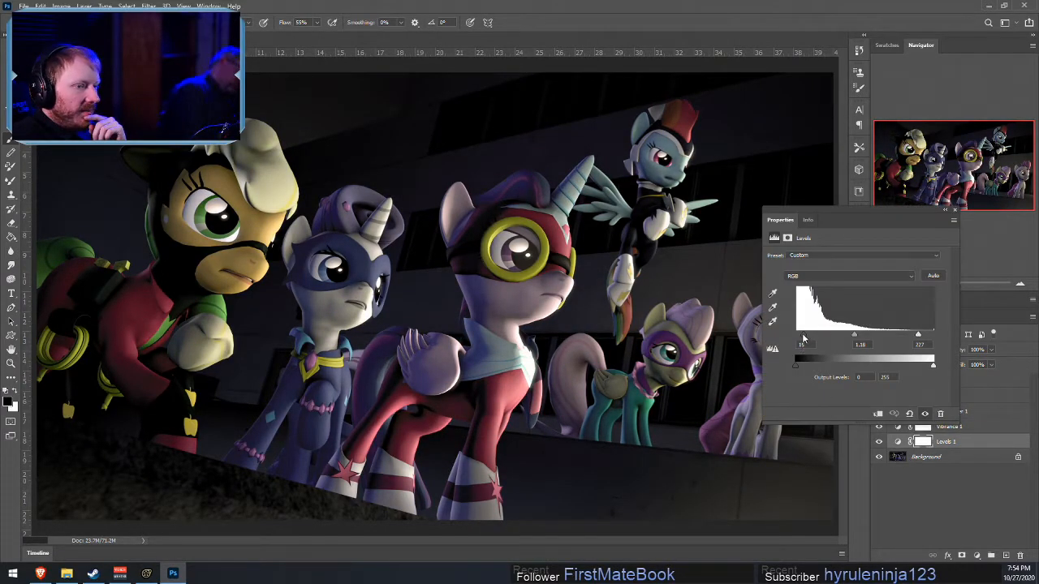
drag(806, 336, 862, 341)
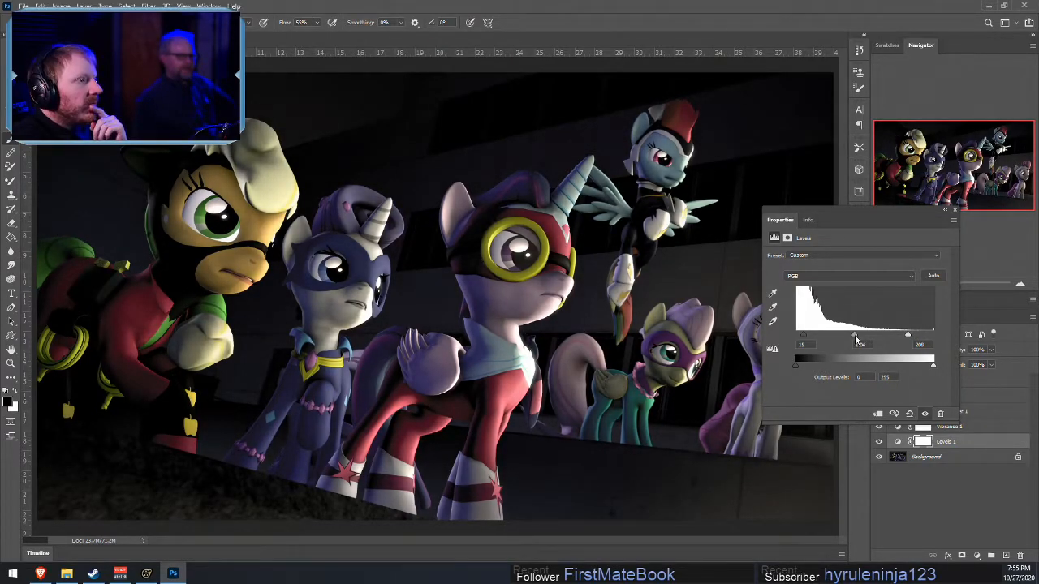
drag(855, 335, 850, 338)
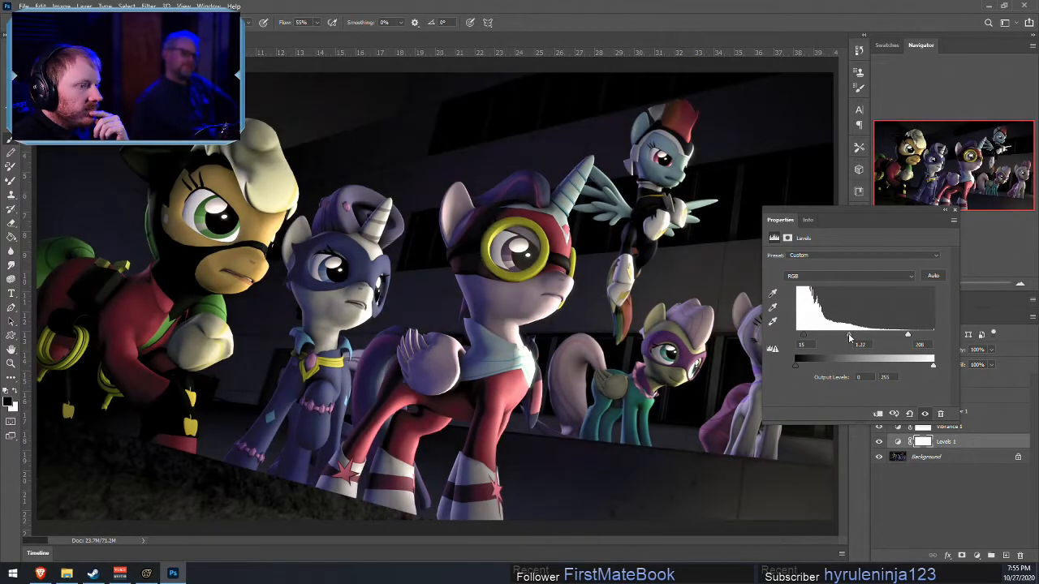
click(955, 212)
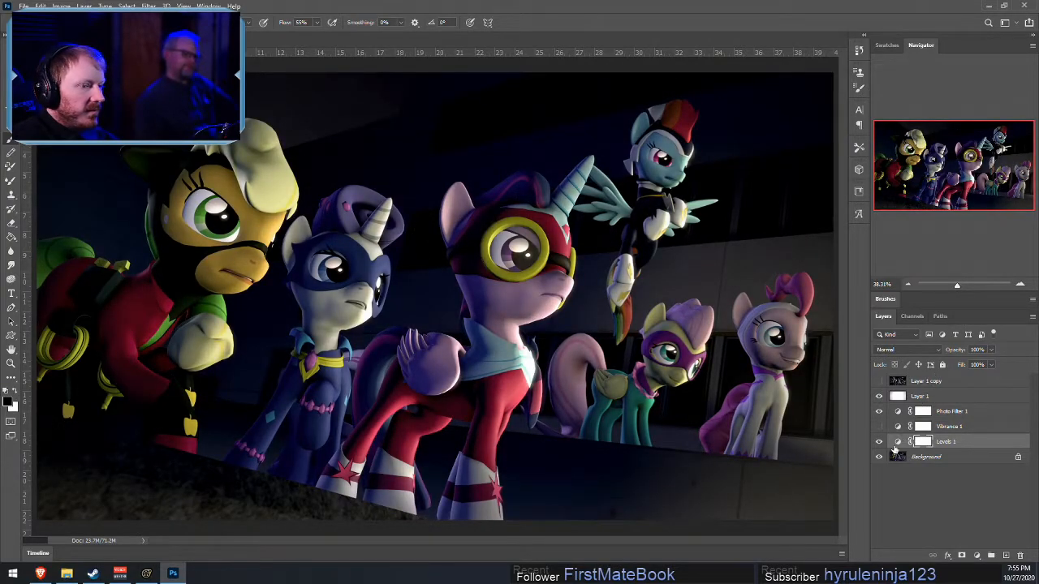
- Show the Vibrance 1 adjustment again and set it to Vibrance -12 and Saturation 0
click(878, 426)
double_click(897, 426)
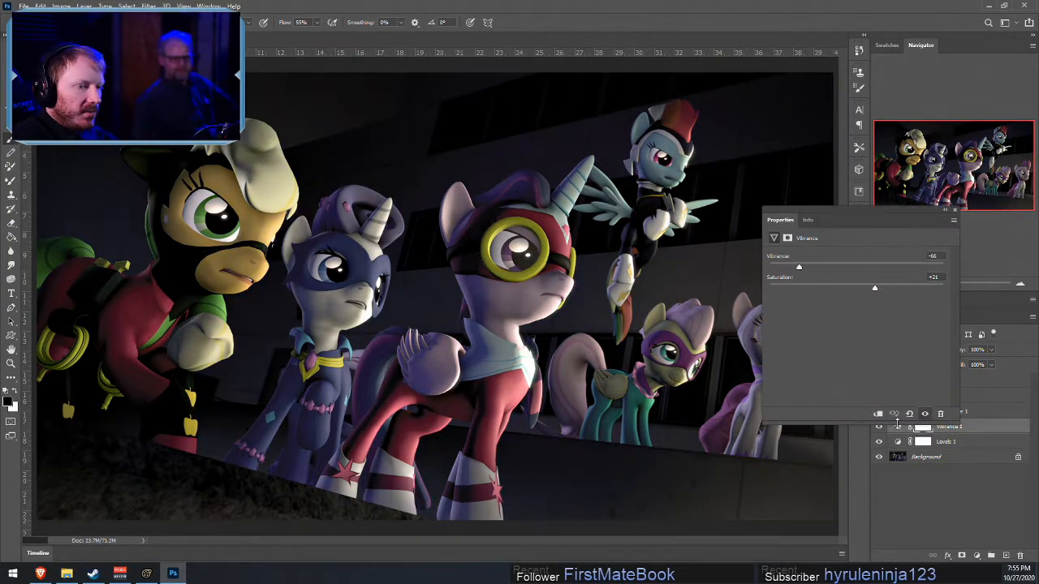
drag(800, 268, 845, 267)
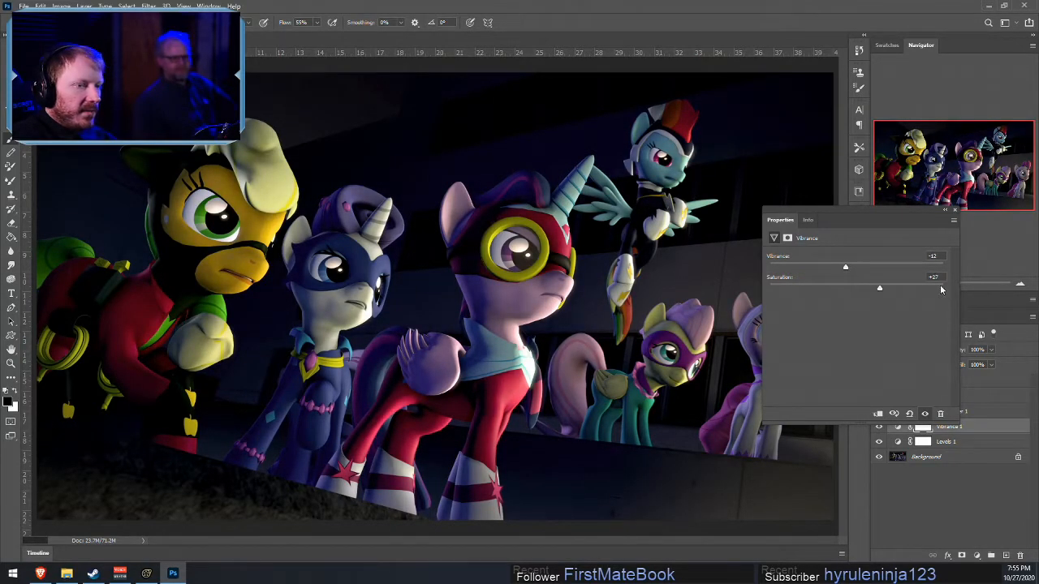
key(BackSpace)
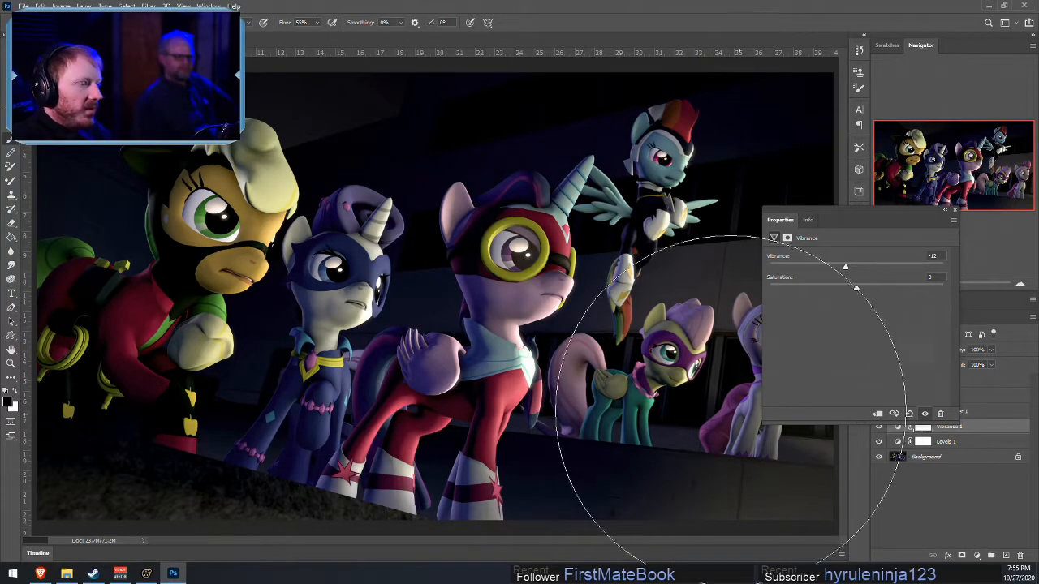
click(955, 212)
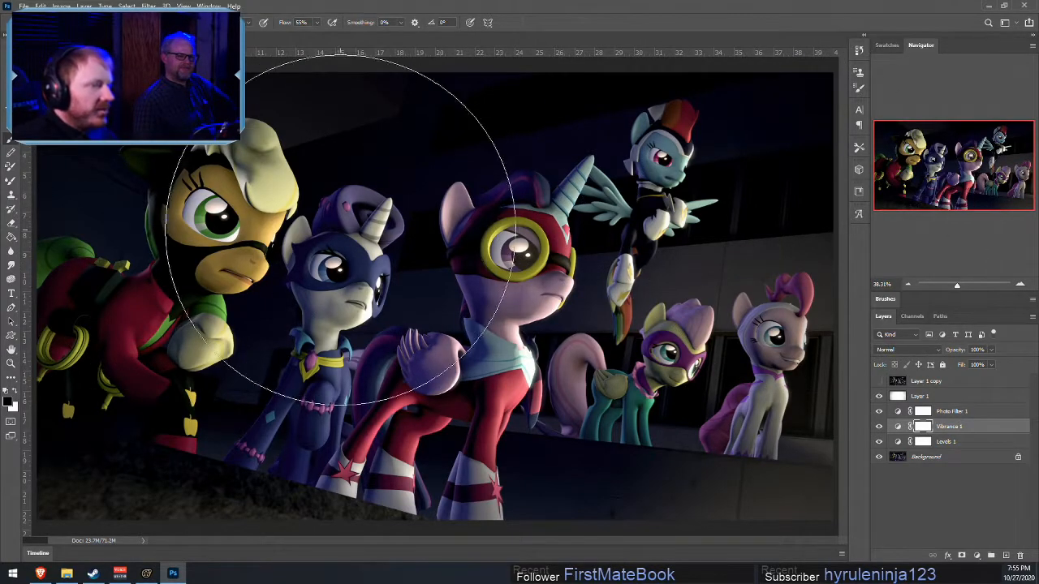
- Smooth the blotchy shading on the flying pony's cheek and jaw on the Background layer with the Smudge tool
click(947, 456)
alt+scroll(633, 258, up, 10)
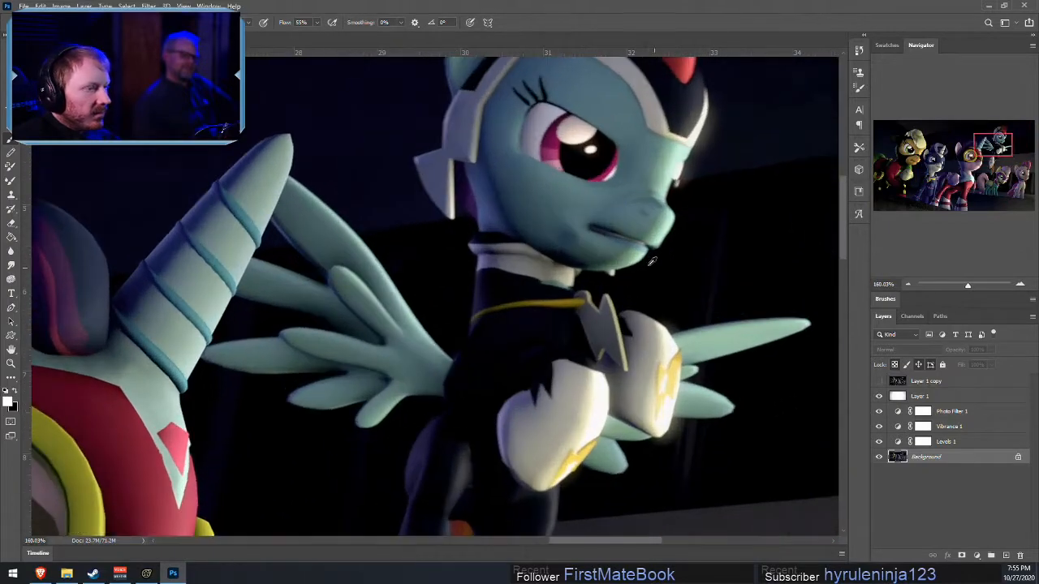
alt+scroll(634, 258, up, 2)
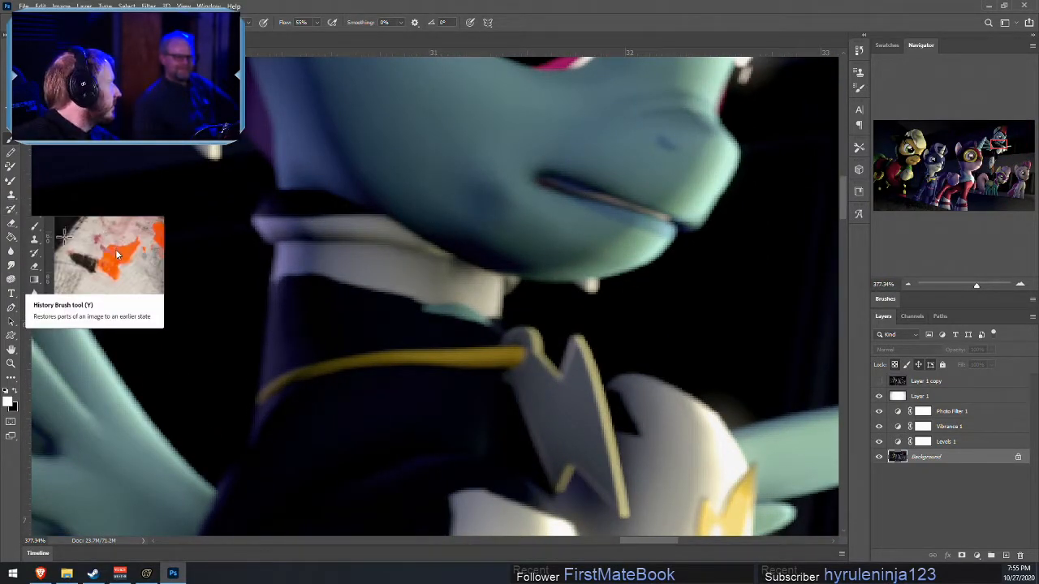
click(10, 266)
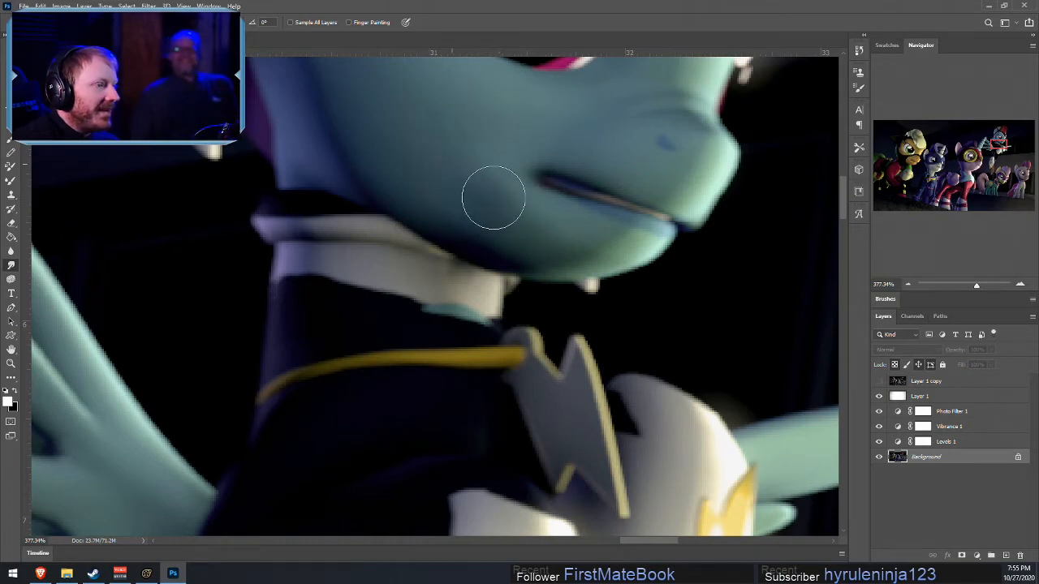
scroll(568, 203, down, 1)
scroll(539, 151, up, 3)
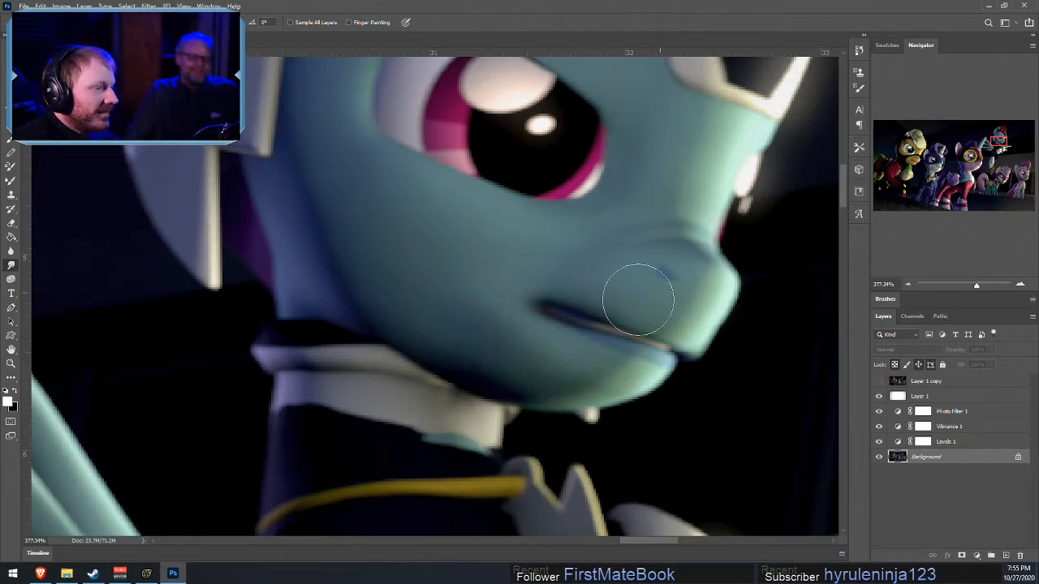
alt+scroll(672, 279, down, 5)
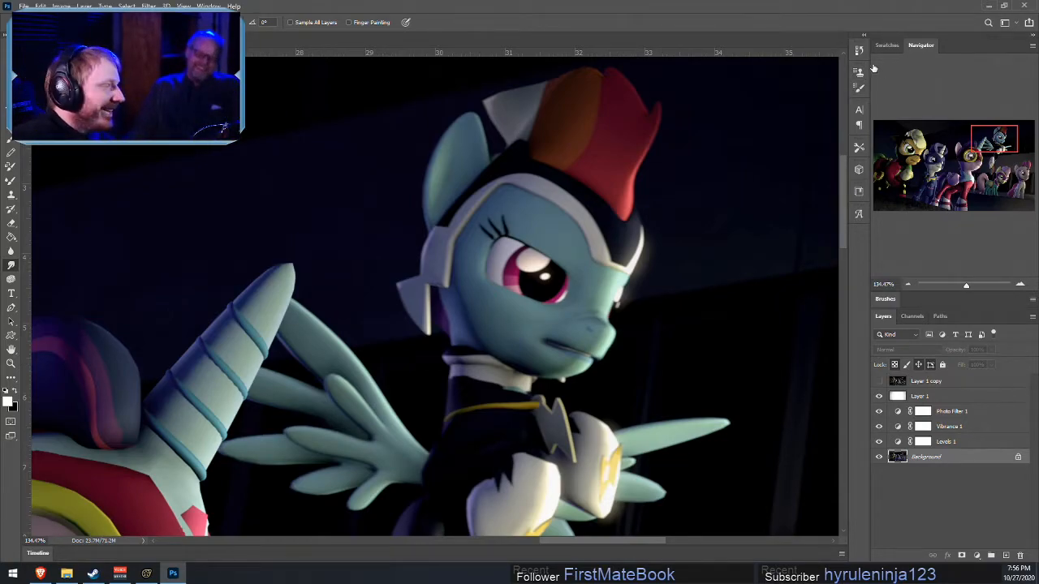
- Smudge the rough edges of the flying pony's white headgear with a smaller brush
alt+scroll(411, 290, up, 4)
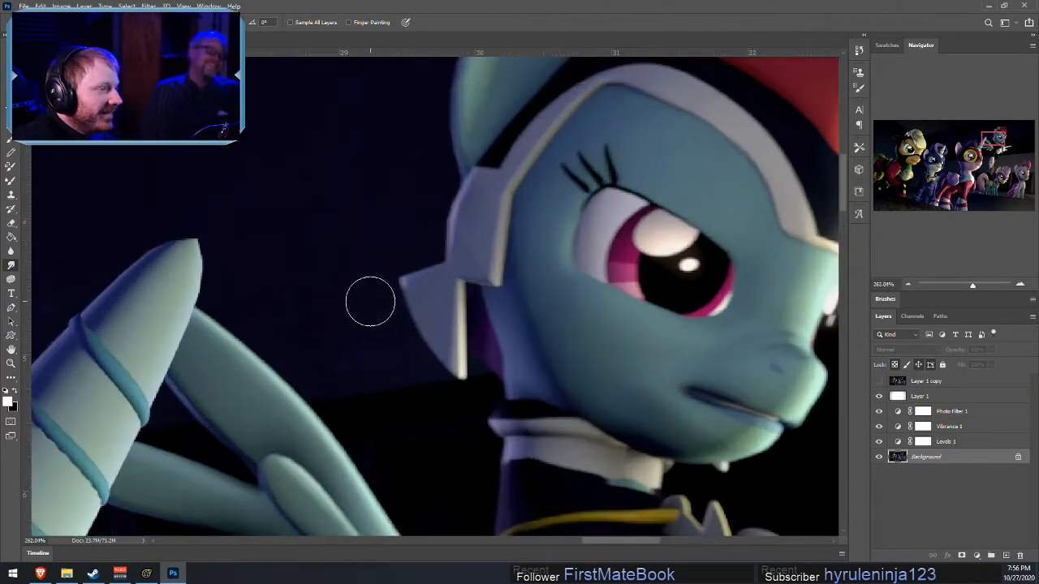
key(bracketleft)
key(bracketleft)
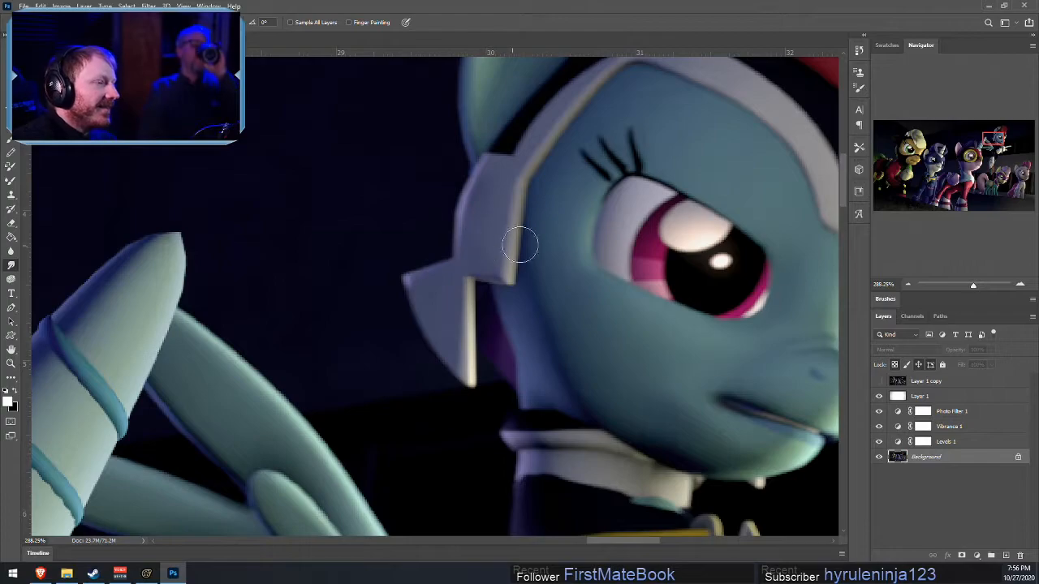
- Examine the whole scene and the foreground ponies for rough shading and edges that need retouching
alt+scroll(626, 296, down, 5)
alt+scroll(629, 309, down, 4)
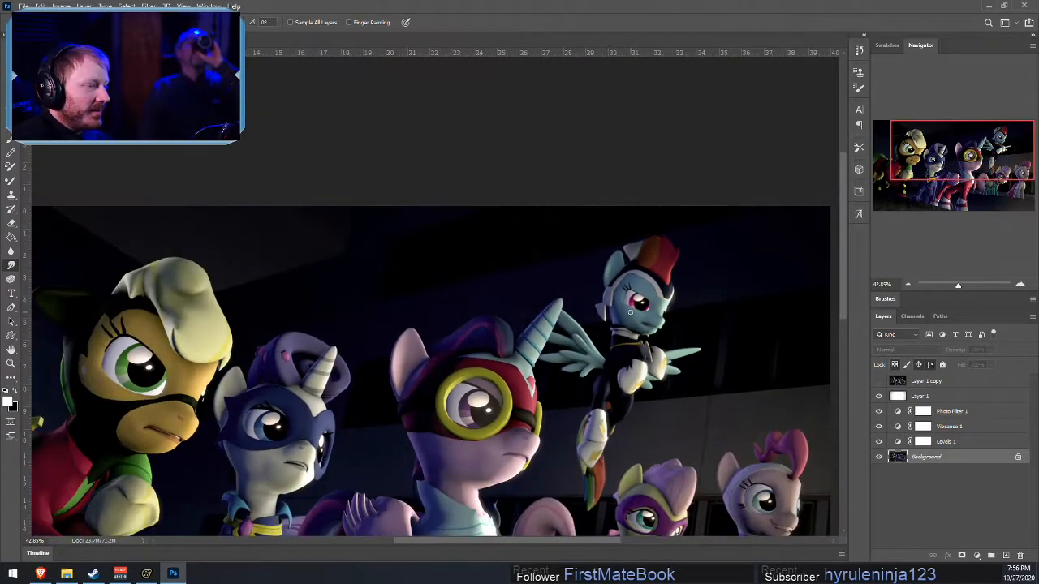
alt+scroll(362, 354, up, 3)
alt+scroll(362, 355, up, 1)
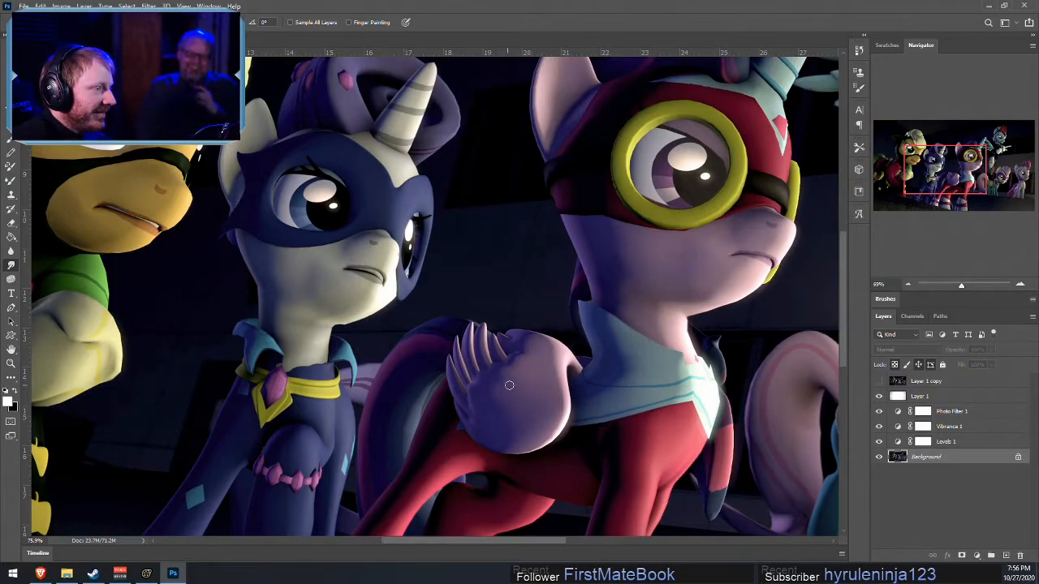
alt+scroll(511, 383, down, 1)
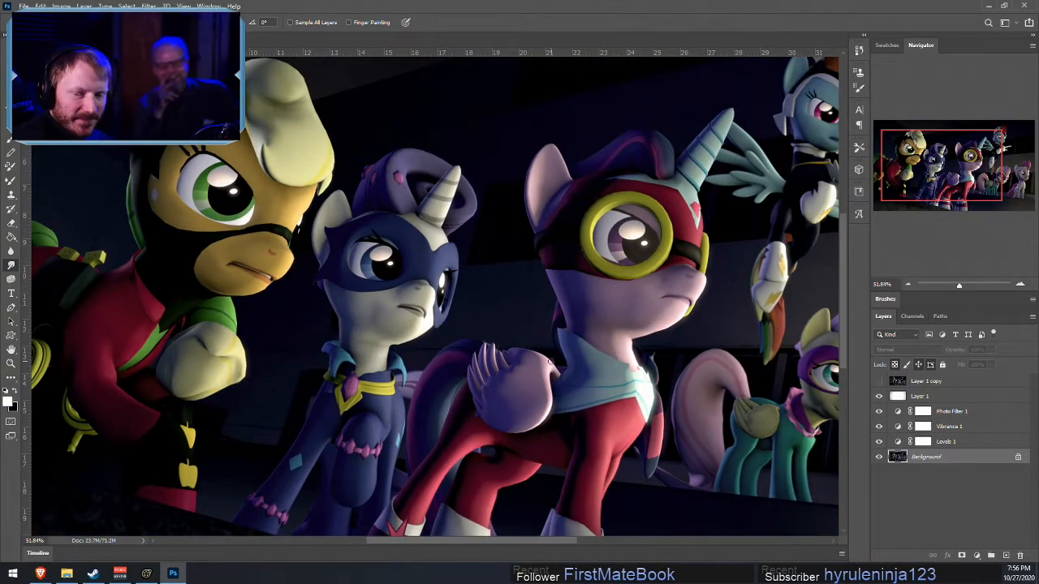
alt+scroll(551, 363, down, 1)
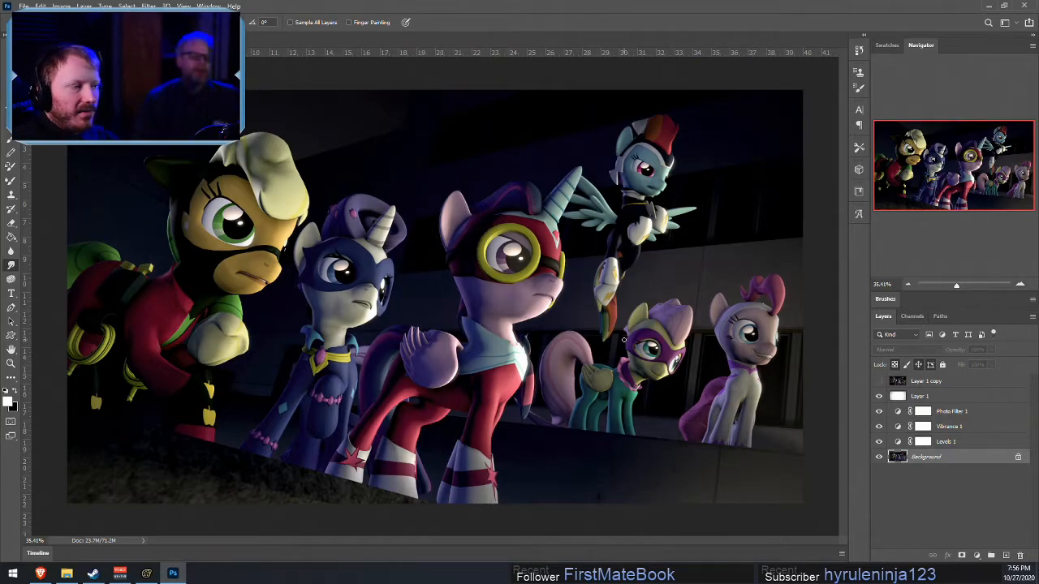
alt+scroll(531, 177, up, 6)
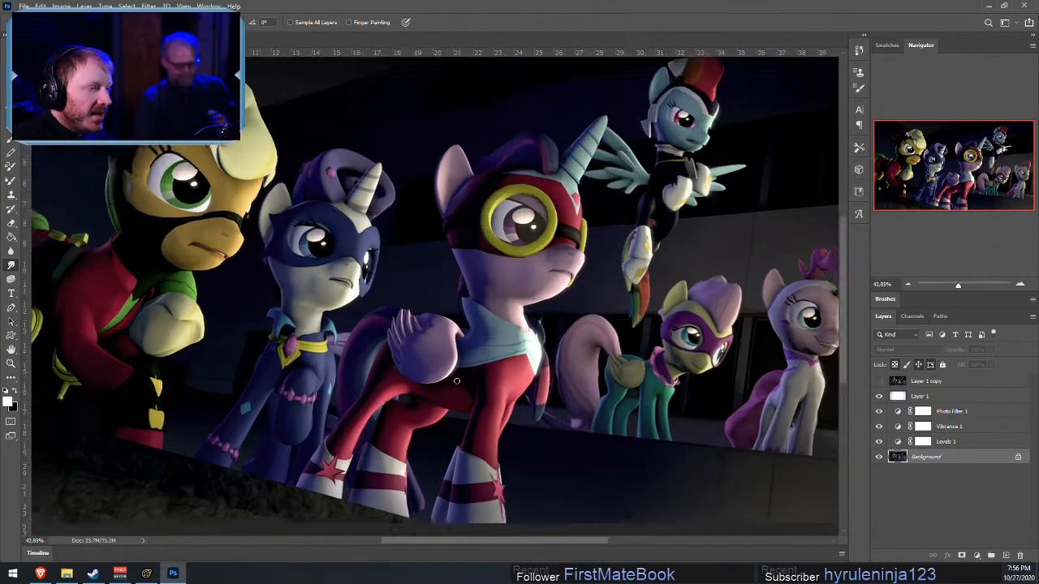
scroll(585, 212, up, 1)
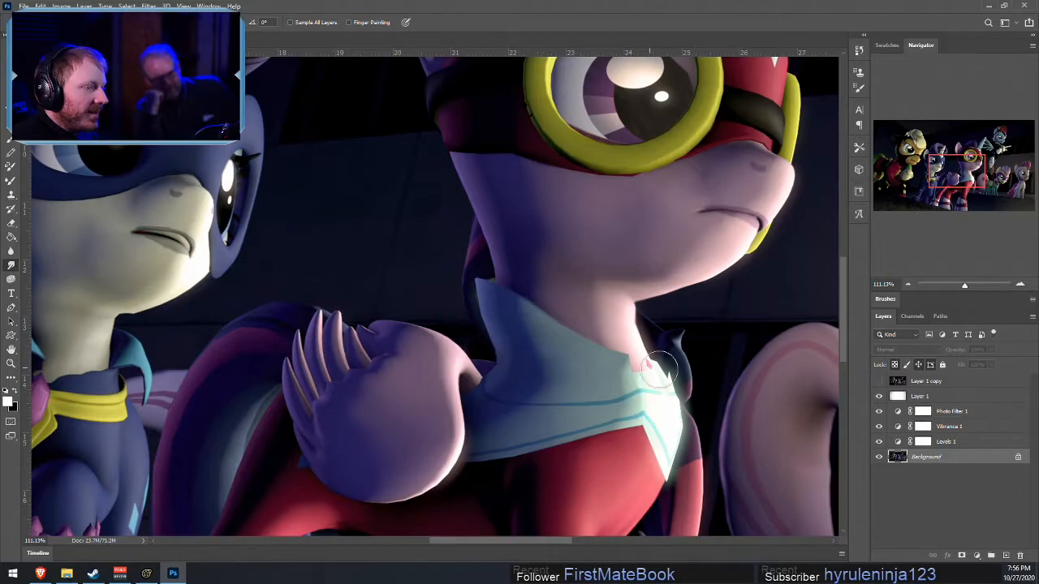
- Smudge the rough edges around the central pony's bright collar and the nearby mane with a smaller brush
alt+scroll(702, 438, up, 5)
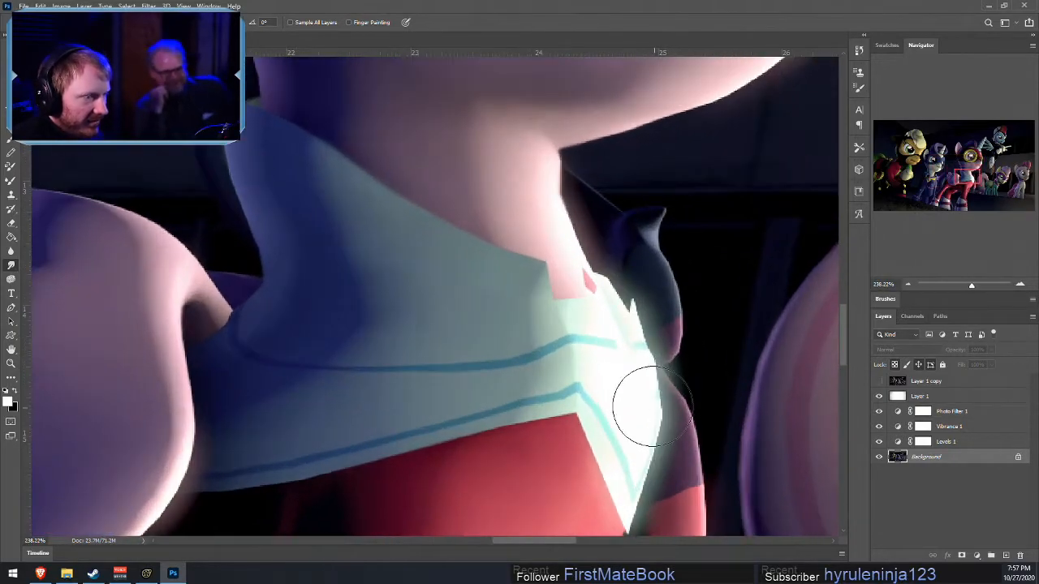
key(bracketleft)
key(bracketleft)
key(bracketleft)
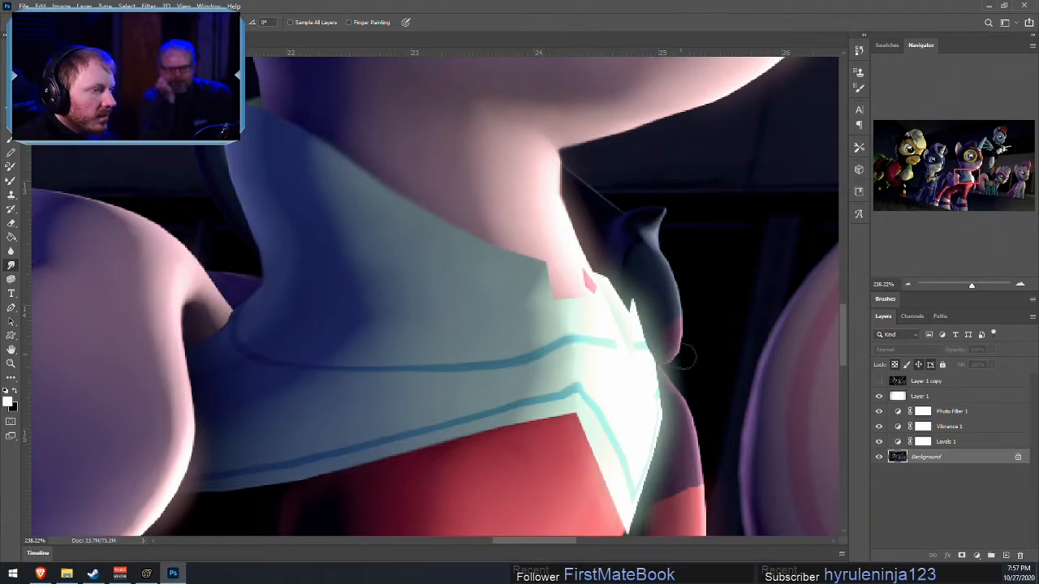
alt+scroll(568, 365, down, 5)
alt+scroll(607, 428, up, 3)
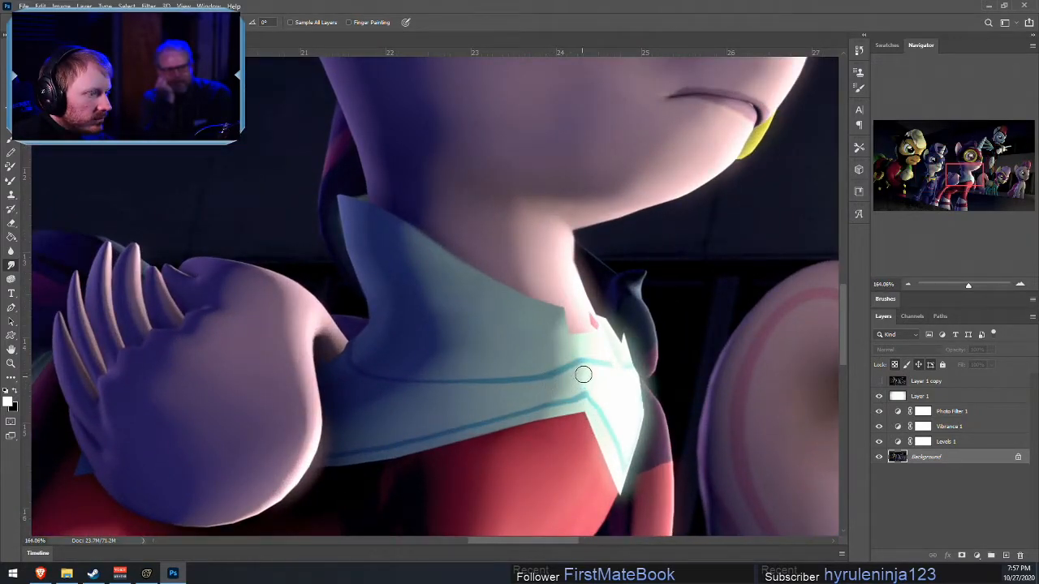
alt+scroll(726, 450, down, 3)
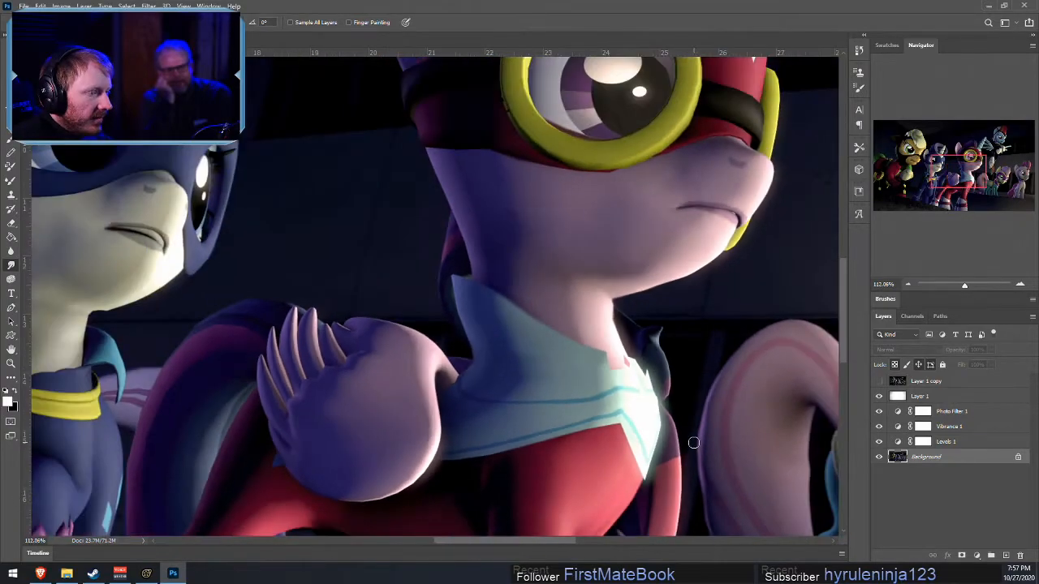
- Smudge the hard shadow edge along the pink section of the mane lock hanging below the central pony's collar
alt+scroll(686, 395, down, 2)
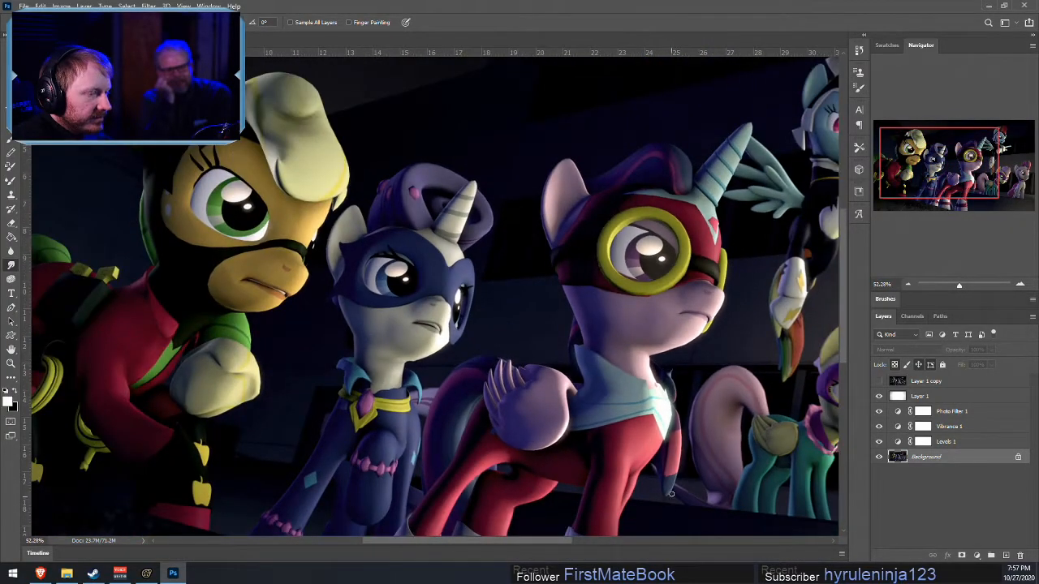
alt+scroll(694, 498, up, 6)
alt+scroll(696, 504, up, 2)
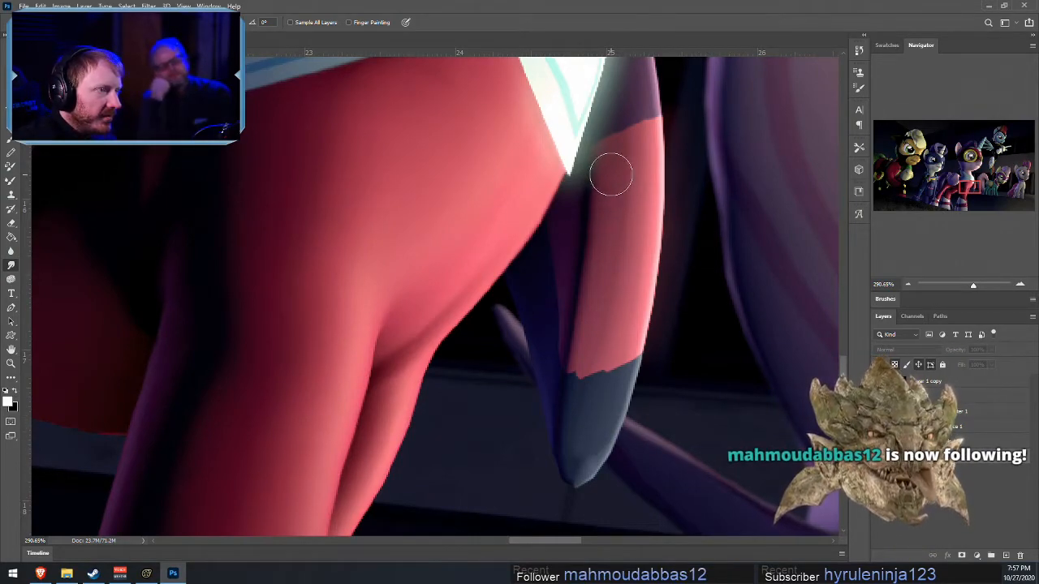
mouse_move(586, 168)
mouse_down()
mouse_move(588, 202)
mouse_move(556, 229)
mouse_move(600, 283)
mouse_move(589, 335)
mouse_up()
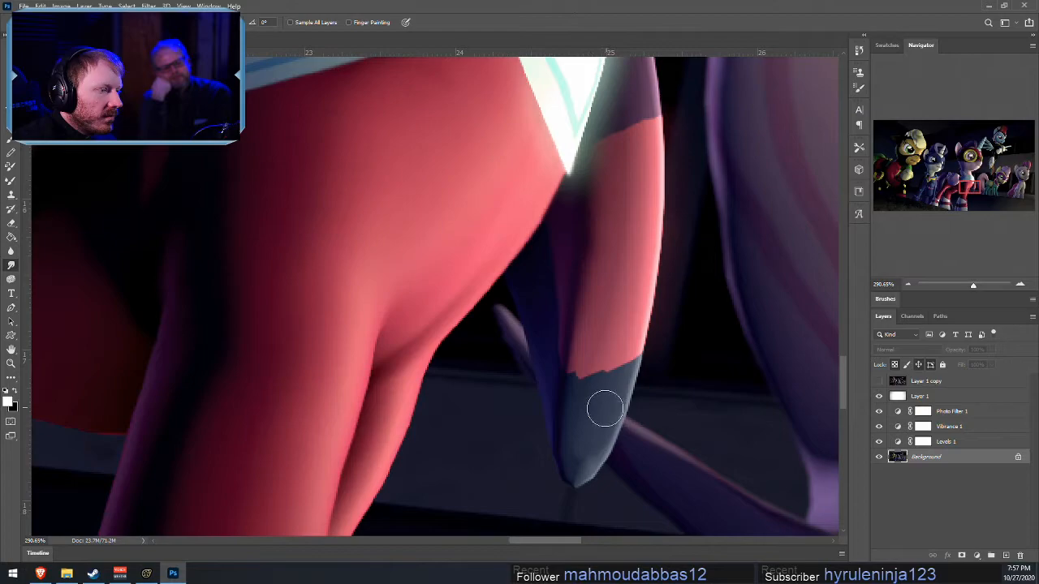
- Clone the grey mane texture over the jagged lower edge of the pink section on the hanging mane lock, using a smaller Clone Stamp brush
alt+scroll(528, 384, up, 13)
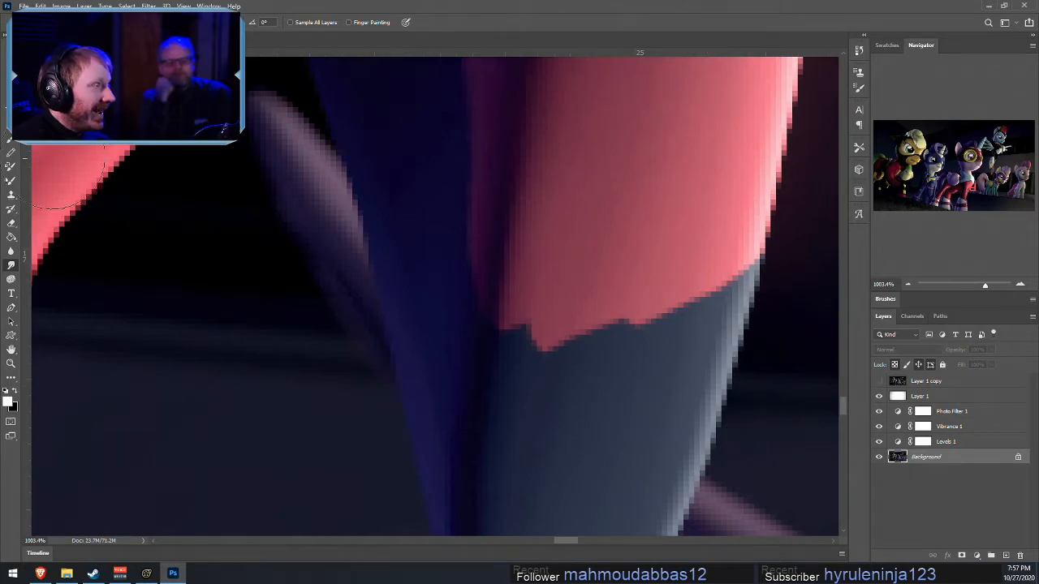
click(14, 143)
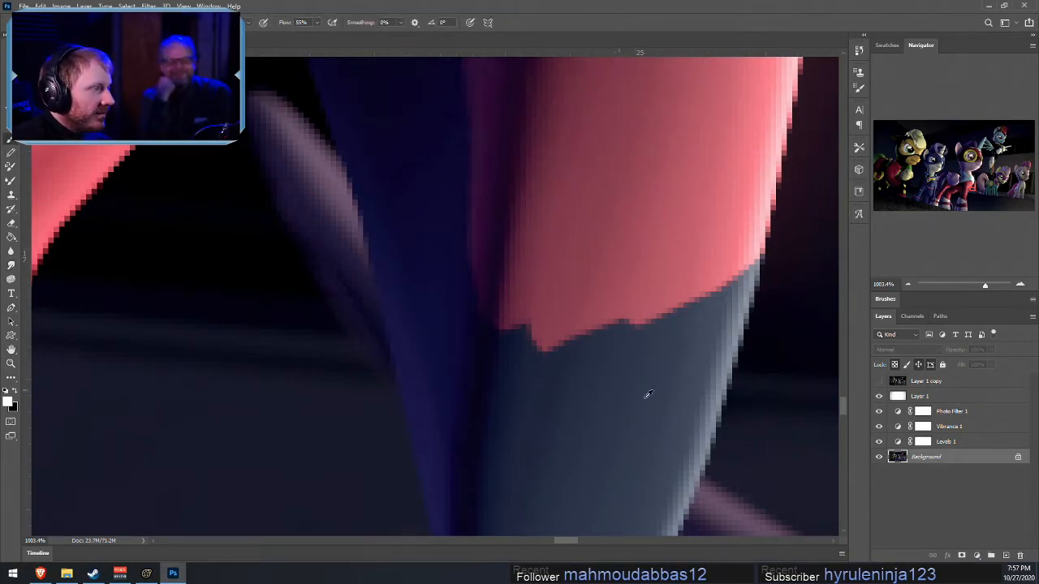
alt+click(561, 394)
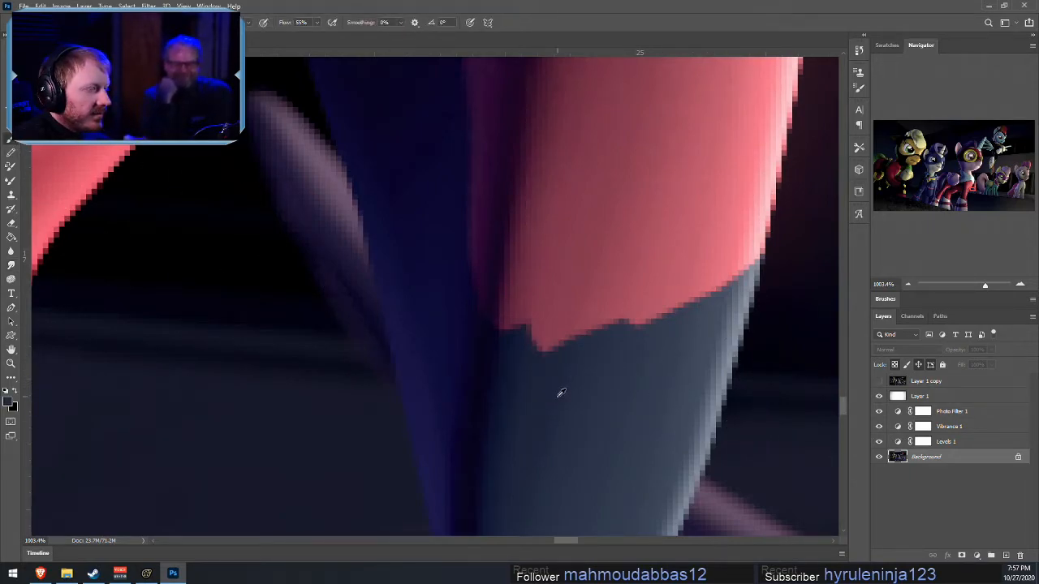
click(11, 193)
alt+click(544, 431)
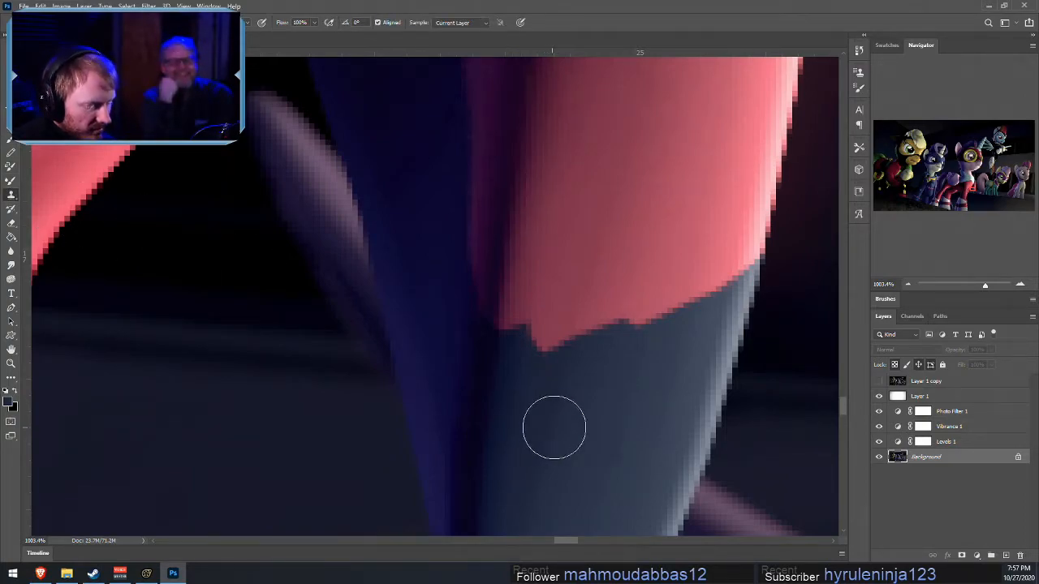
key(bracketleft)
key(bracketleft)
key(bracketleft)
key(bracketleft)
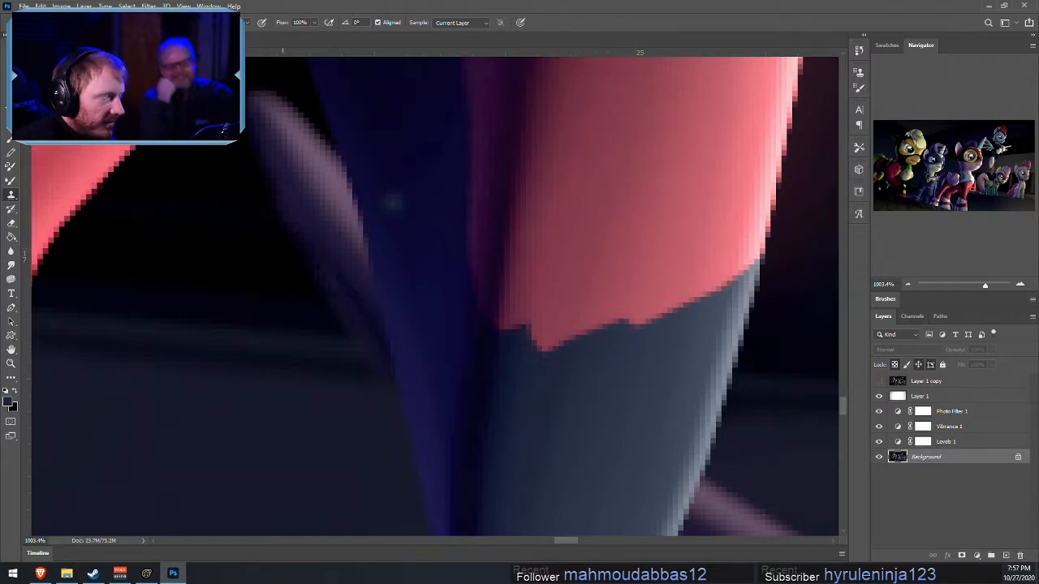
click(49, 23)
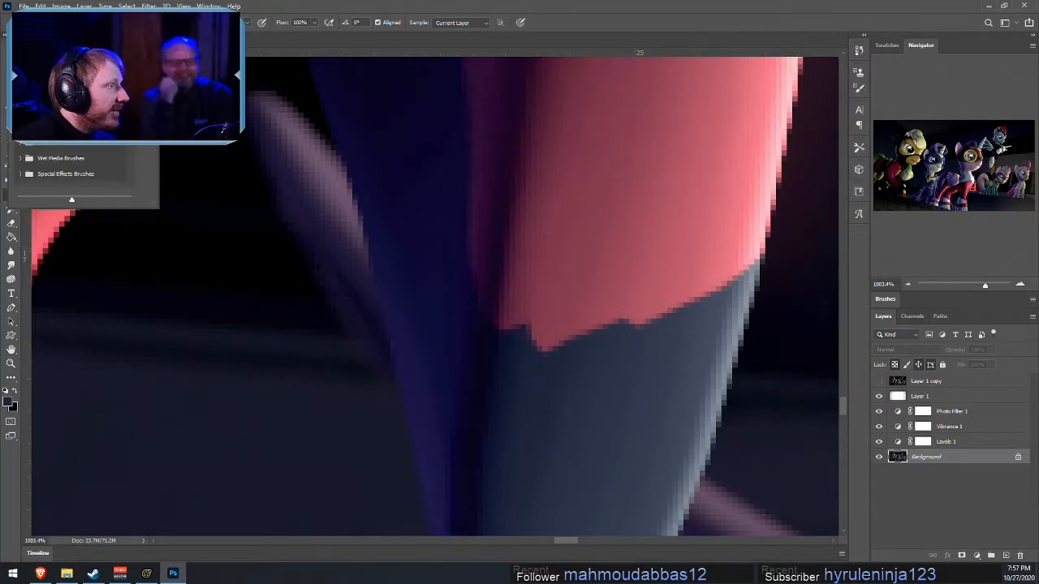
click(369, 5)
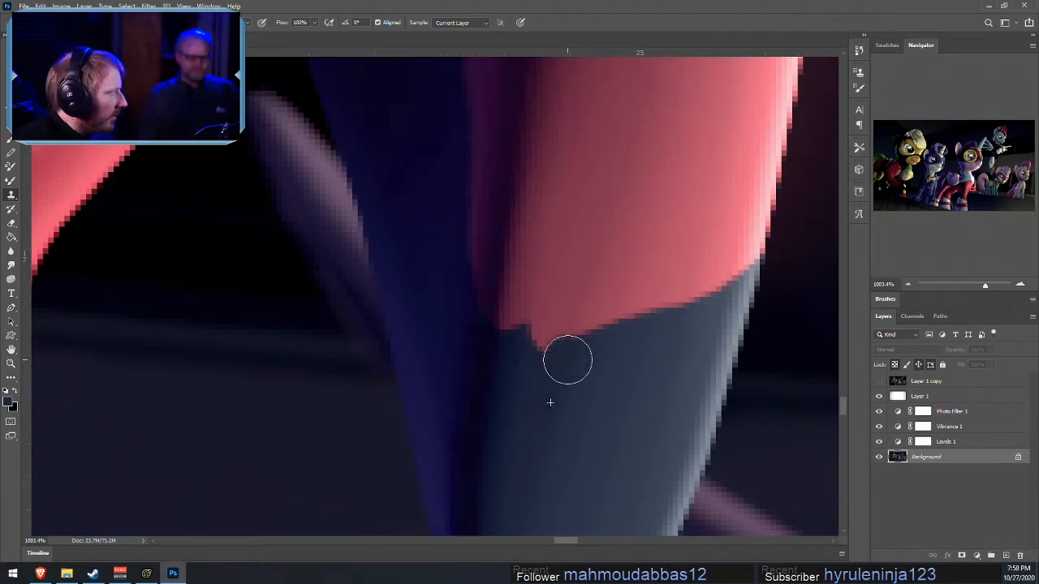
mouse_move(567, 360)
mouse_down()
mouse_move(547, 362)
mouse_move(592, 355)
mouse_move(539, 356)
mouse_move(543, 346)
mouse_move(687, 344)
mouse_up()
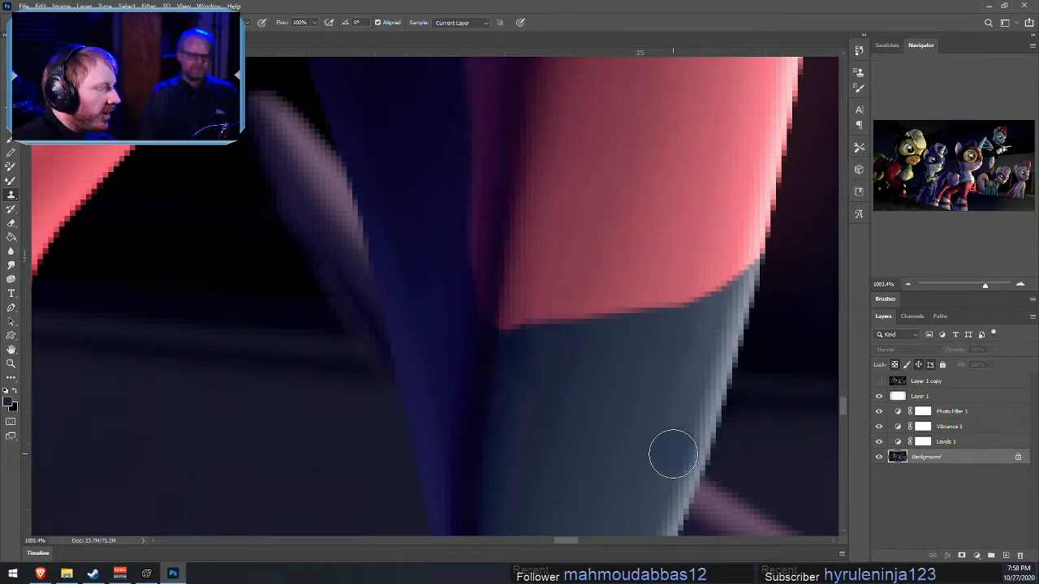
click(120, 574)
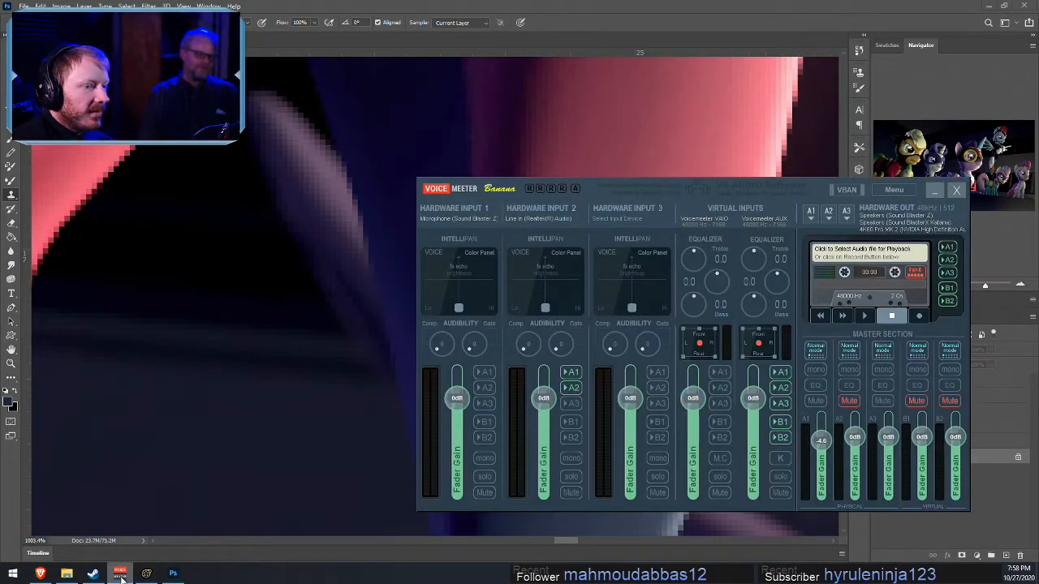
click(118, 574)
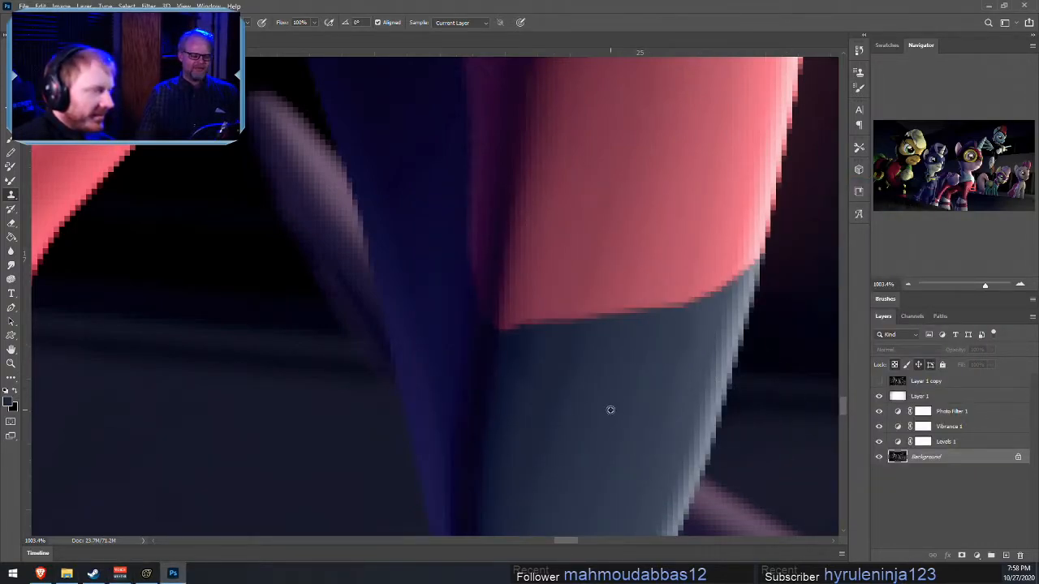
alt+scroll(609, 411, down, 5)
alt+scroll(637, 442, down, 3)
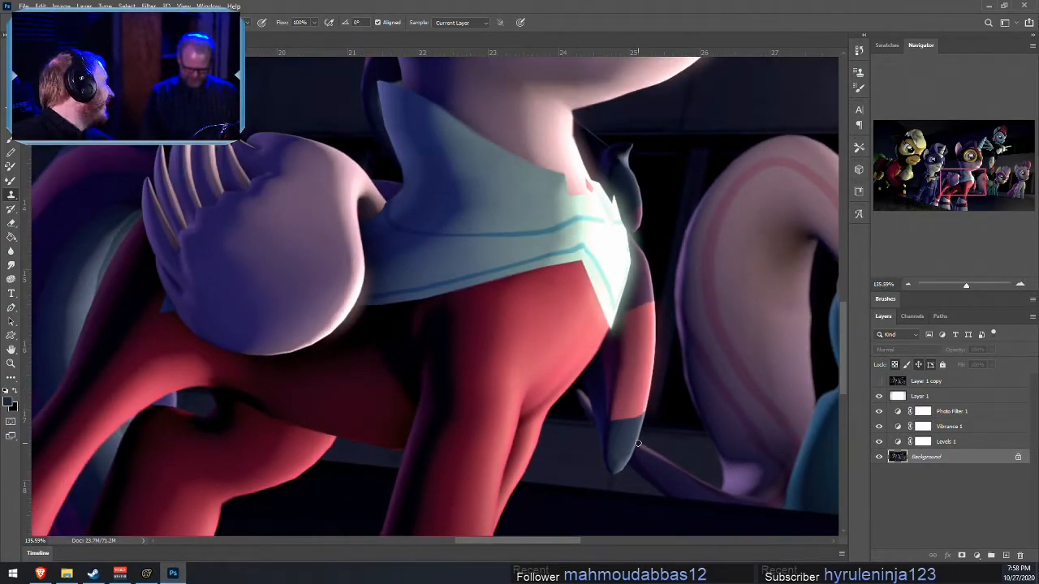
alt+scroll(162, 288, down, 4)
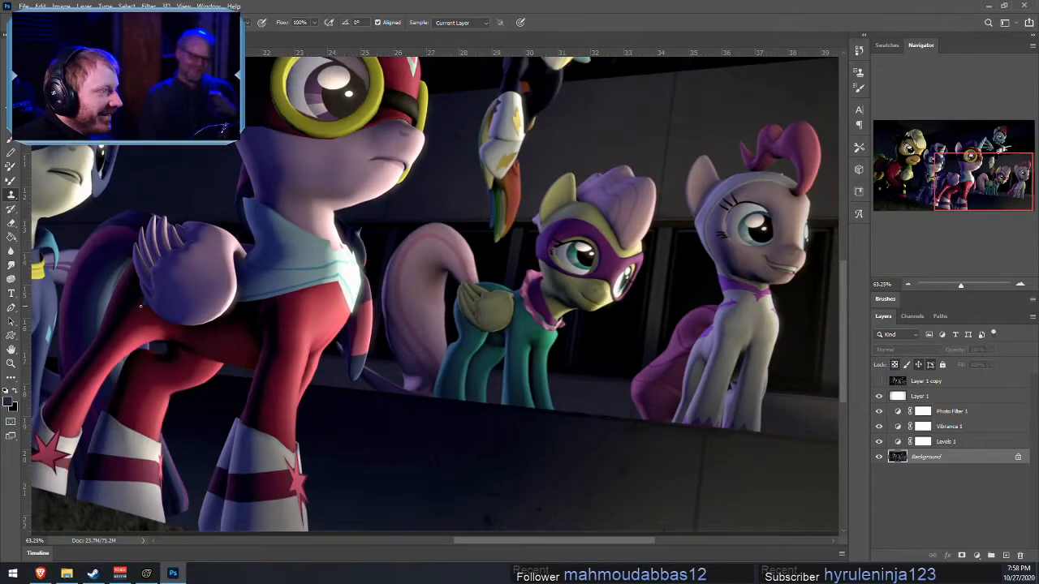
alt+scroll(140, 305, down, 1)
- Save the document as a Photoshop file named Power Ponies in the Photoshop Files folder inside Pictures, keeping layers and Maximize Compatibility
key(ctrl+shift+s)
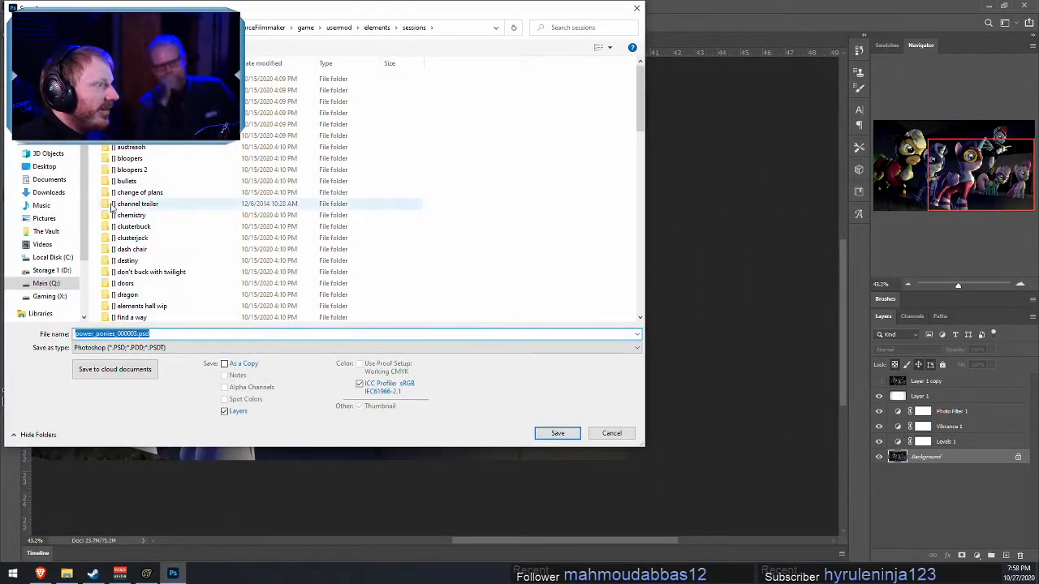
click(613, 433)
click(23, 5)
click(49, 148)
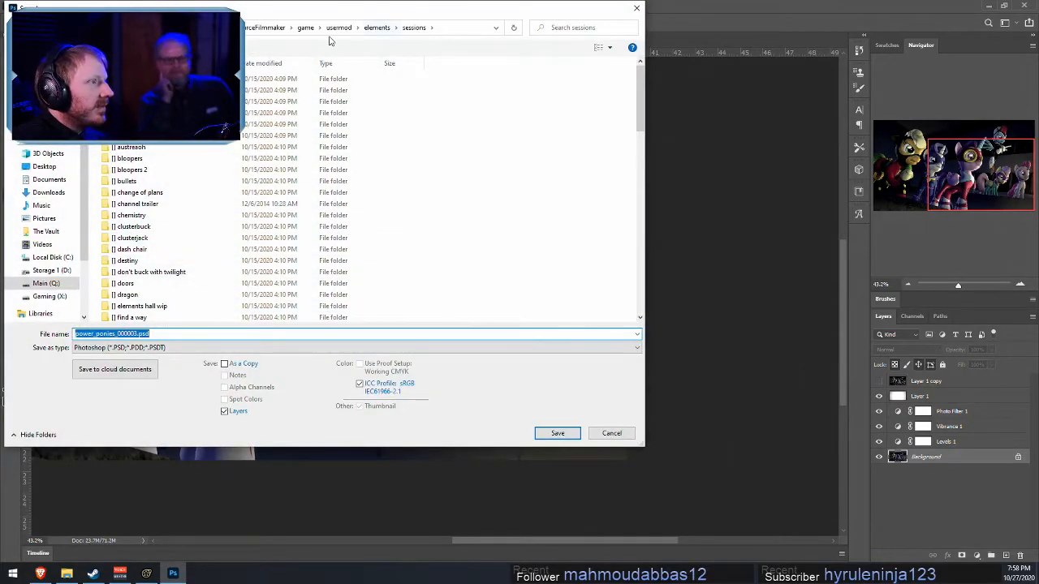
click(46, 283)
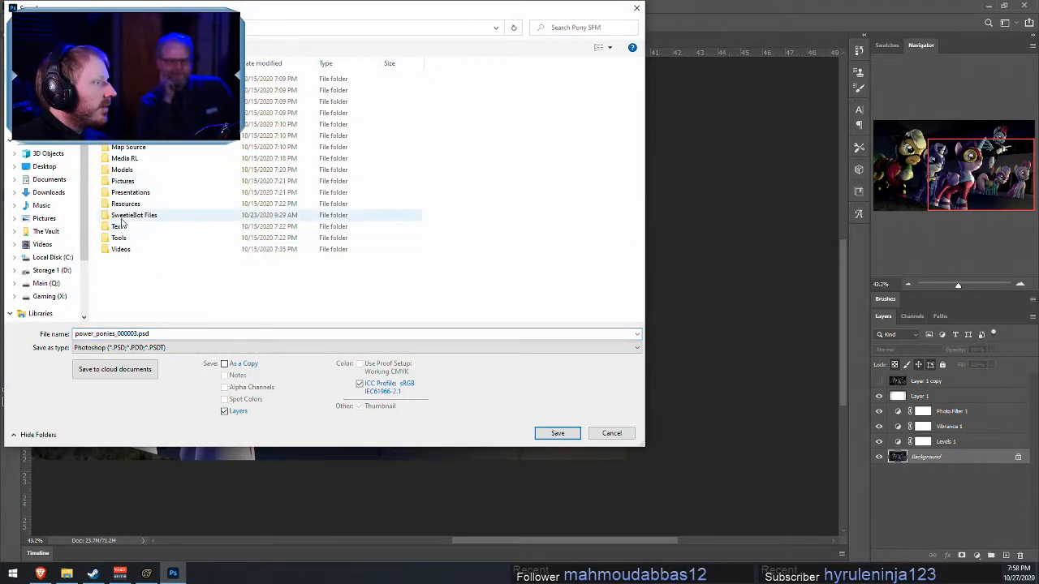
double_click(125, 182)
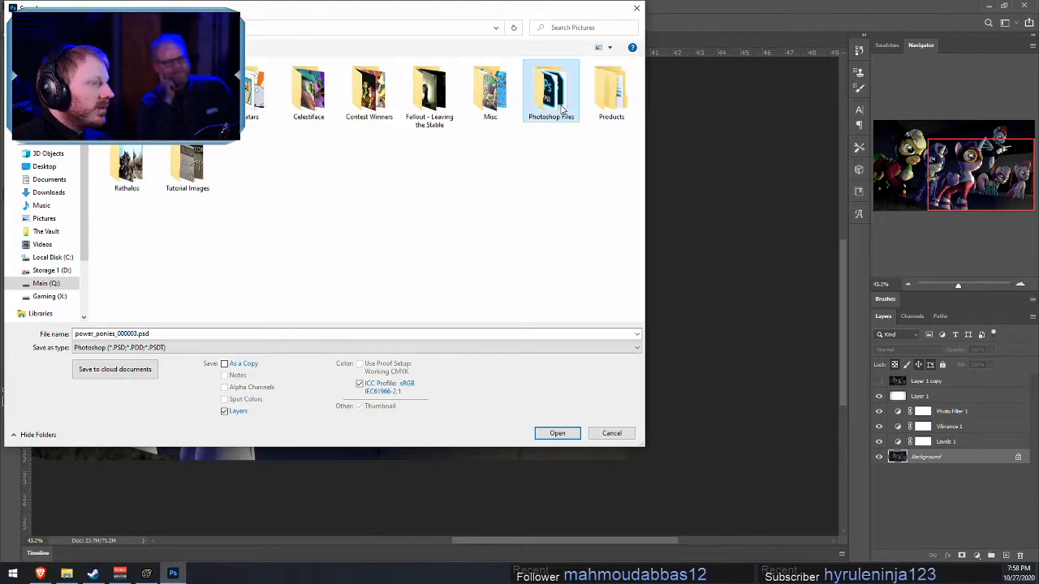
double_click(551, 91)
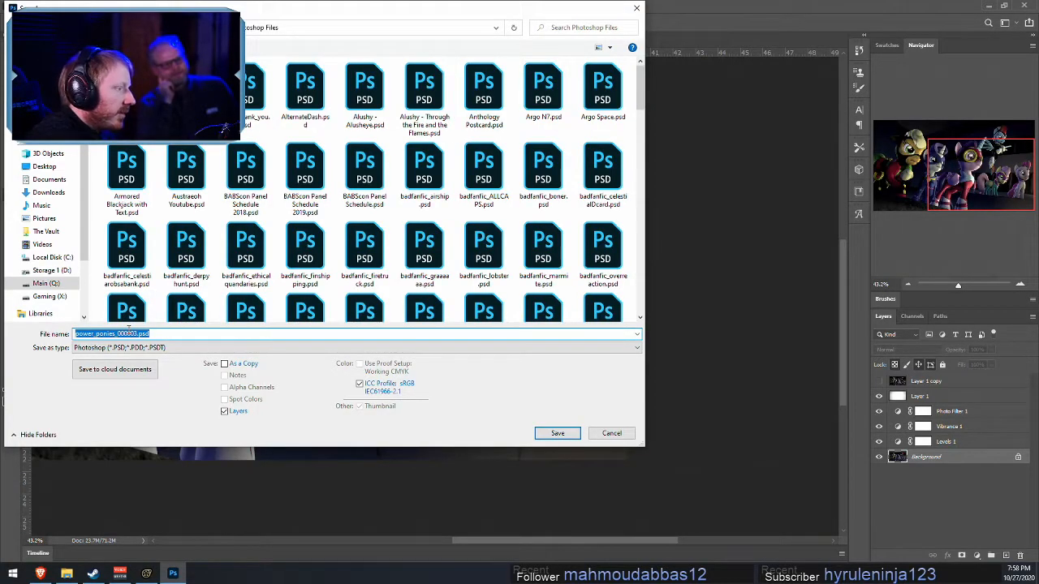
text(Power Ponies)
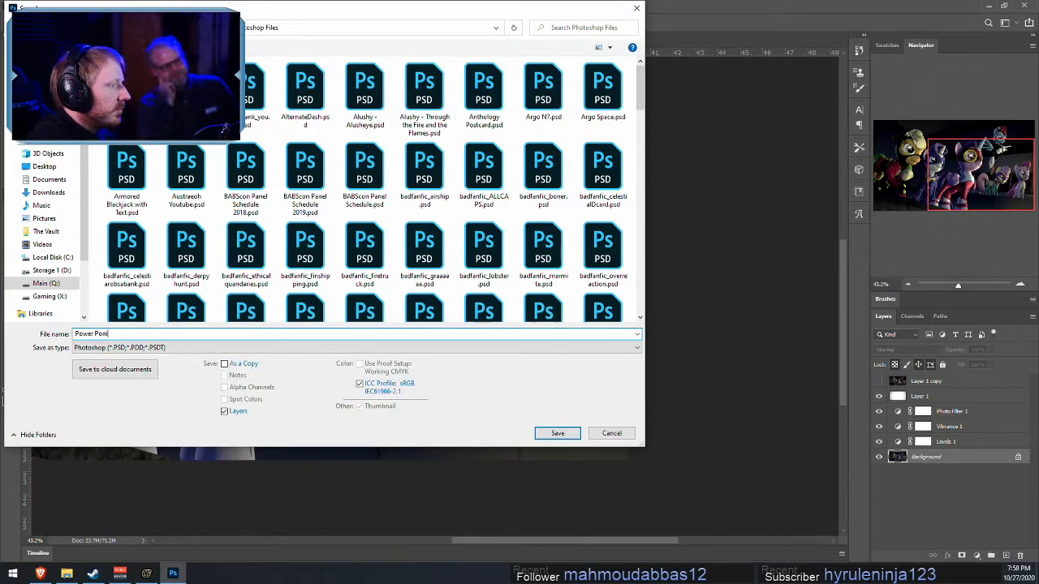
key(Return)
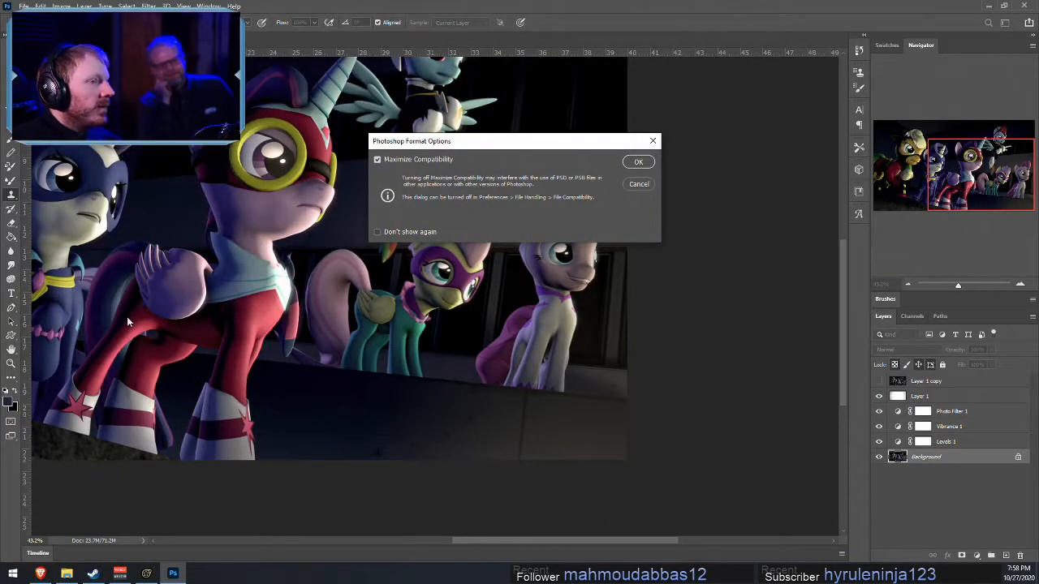
key(Return)
click(24, 6)
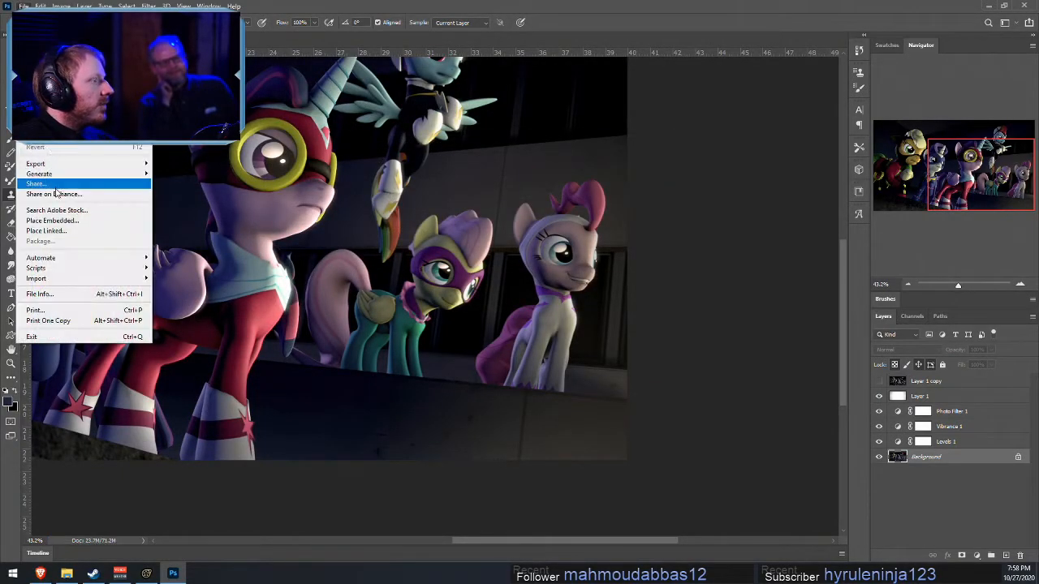
click(51, 137)
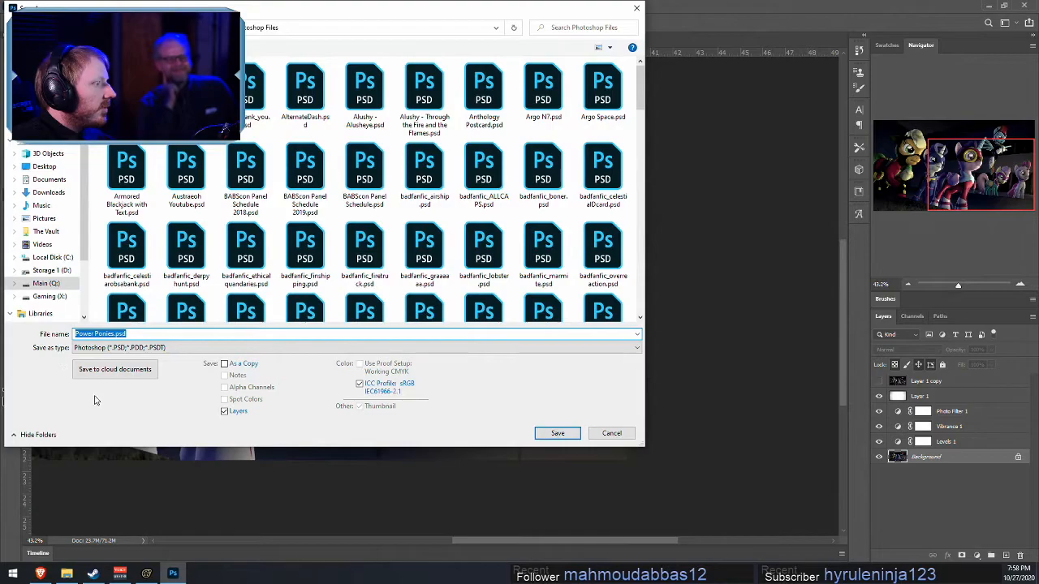
key(Escape)
- Save a PNG copy of the scene named Power Ponies.png in the Photoshop Files folder
click(24, 6)
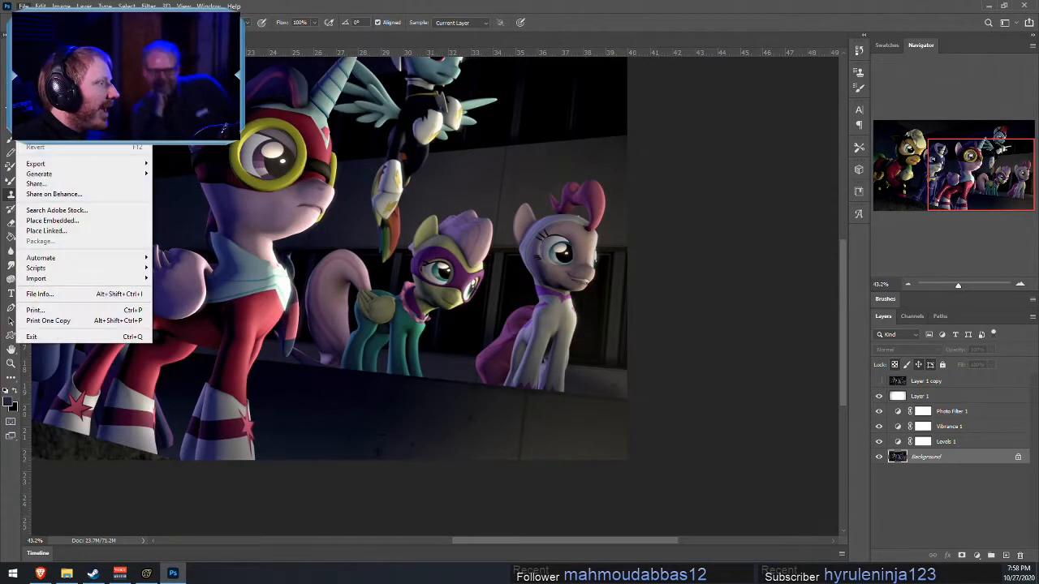
click(51, 137)
click(121, 347)
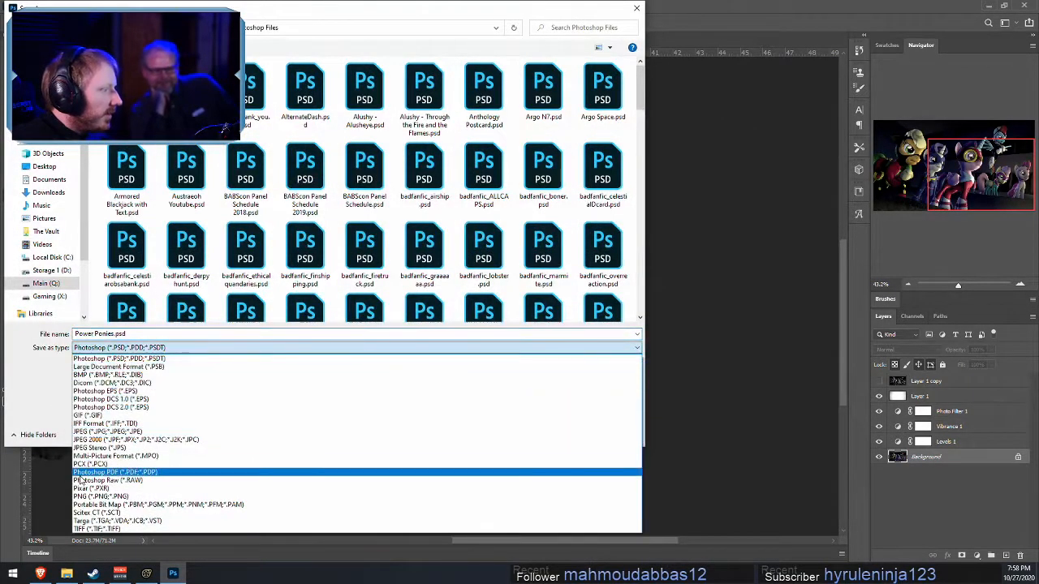
click(114, 496)
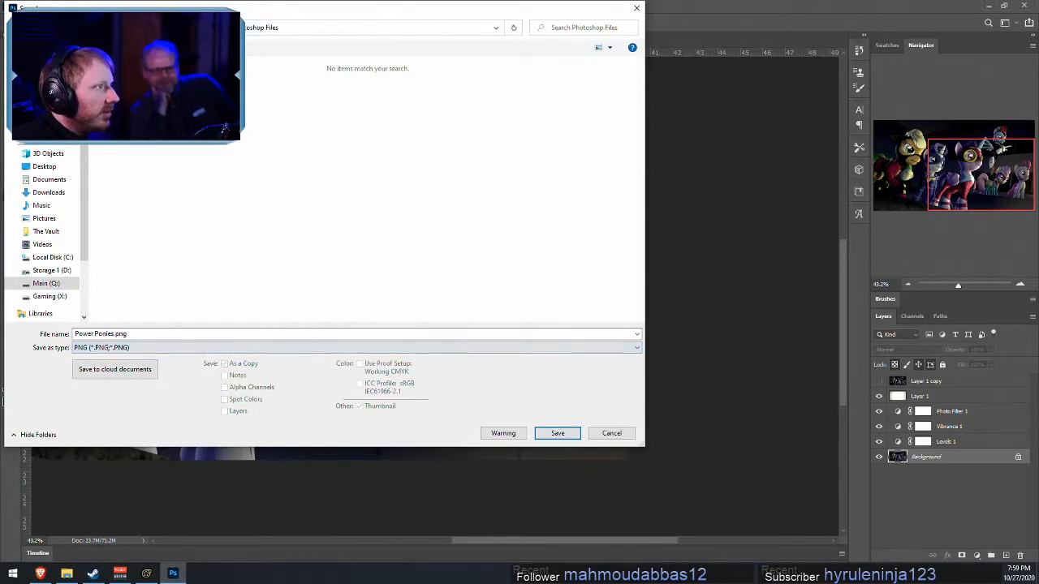
click(558, 433)
click(659, 235)
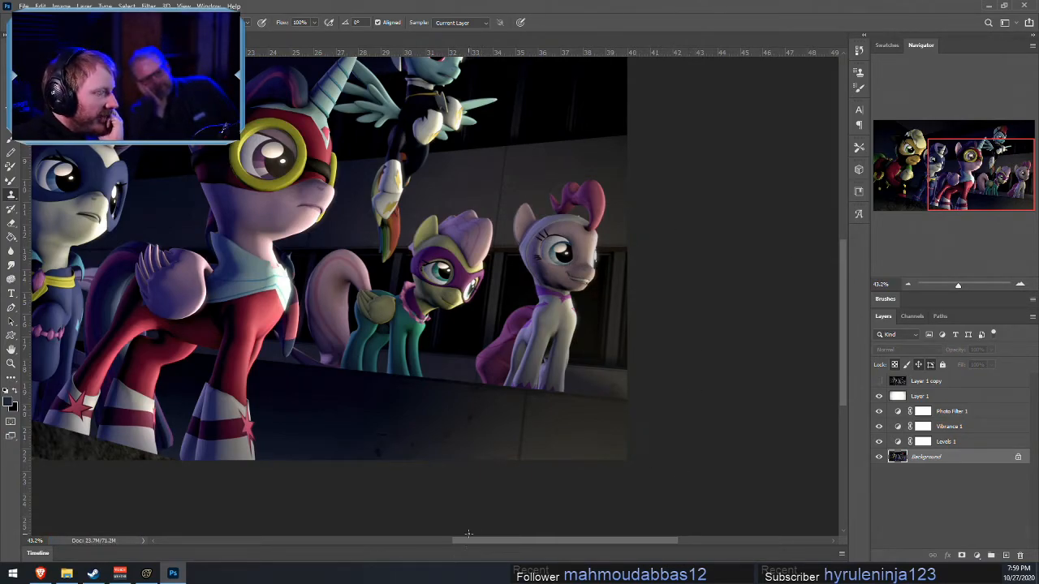
drag(467, 543, 399, 541)
scroll(469, 402, up, 4)
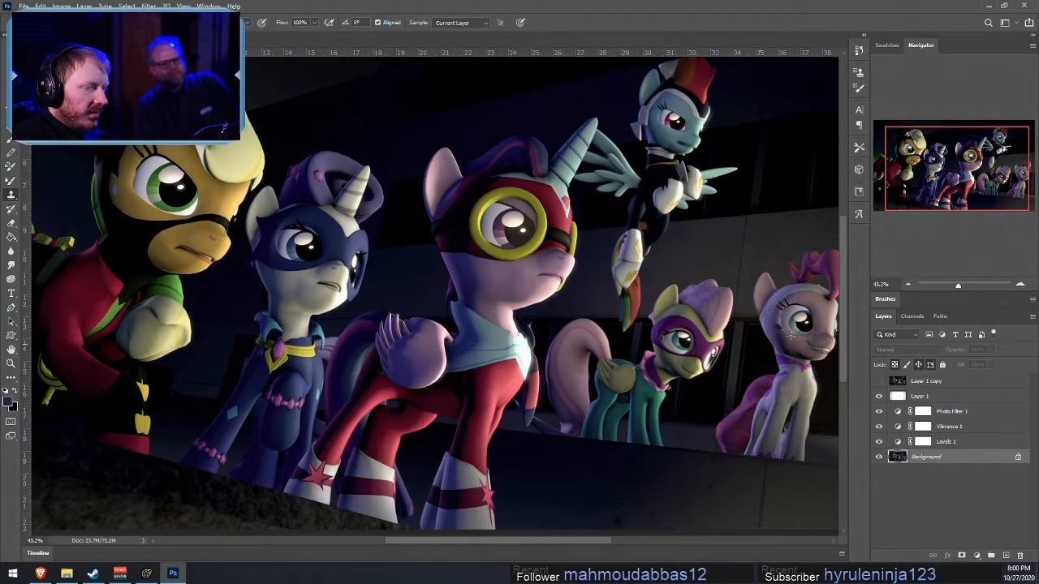
alt+scroll(726, 374, up, 5)
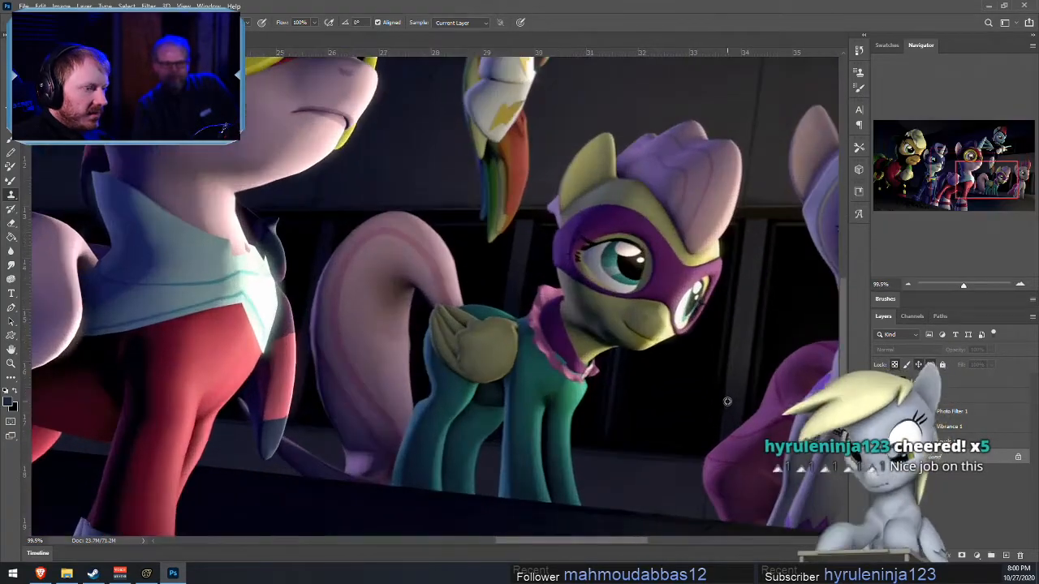
alt+scroll(662, 396, down, 4)
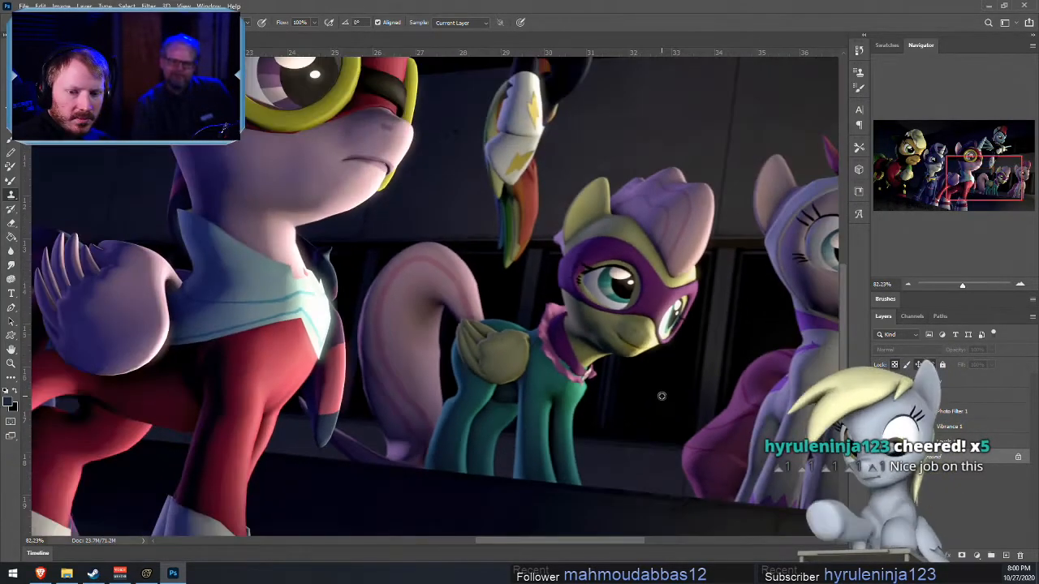
alt+scroll(662, 396, down, 4)
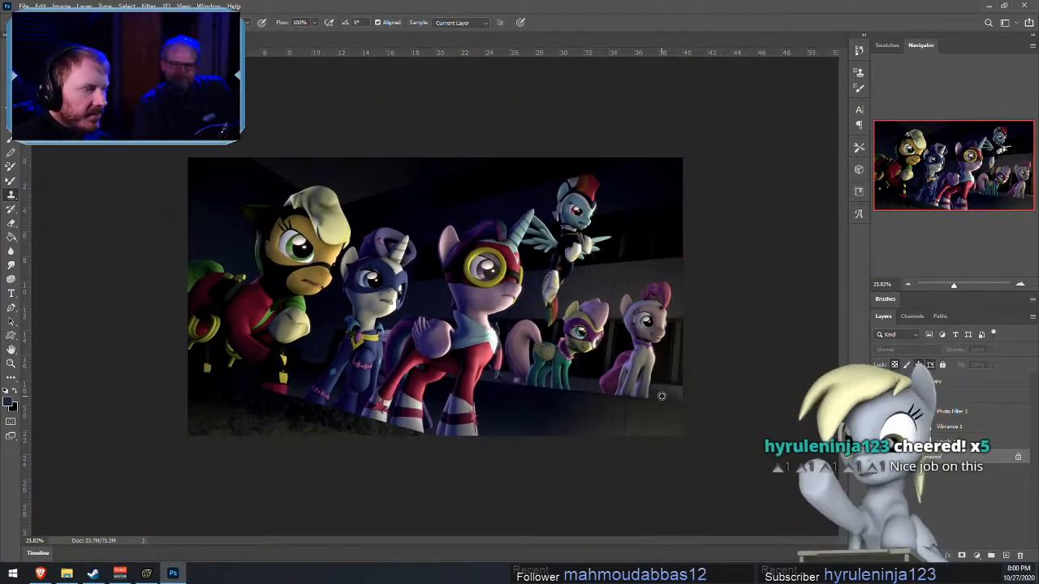
alt+scroll(644, 395, up, 1)
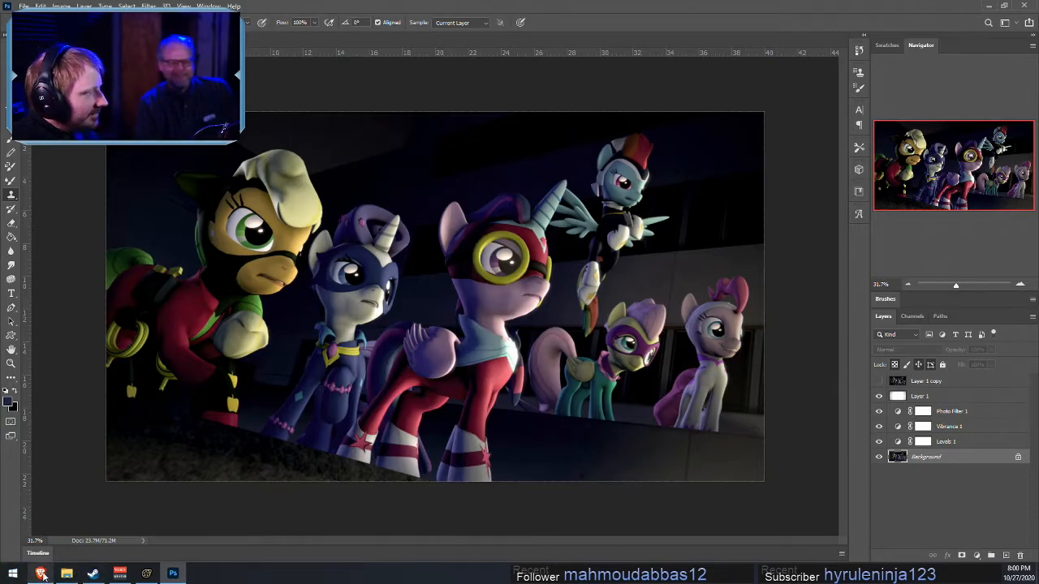
- Switch to the Brave browser and search the web for strawpoll in a new tab
click(40, 574)
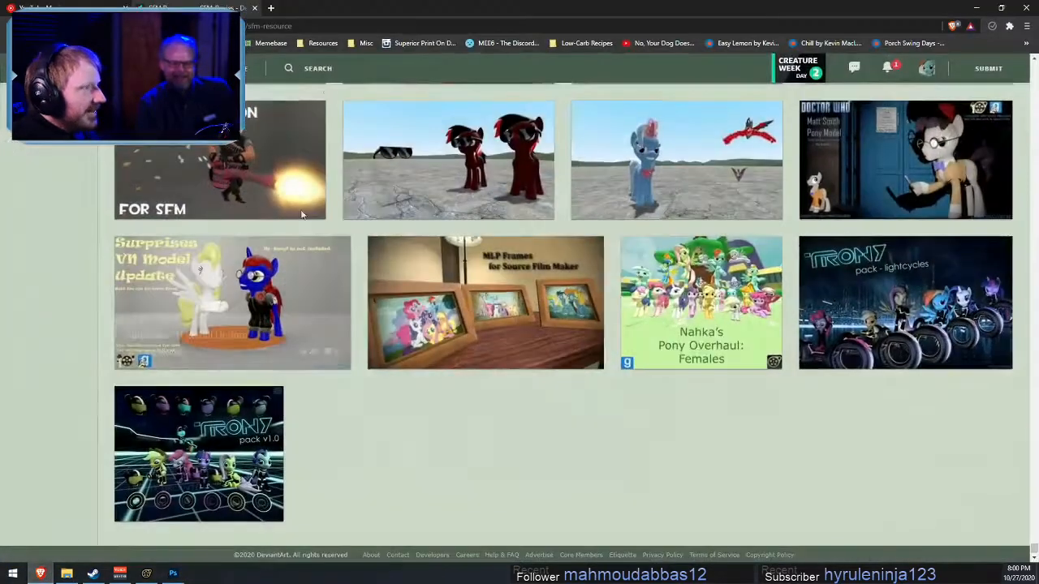
click(271, 9)
click(281, 27)
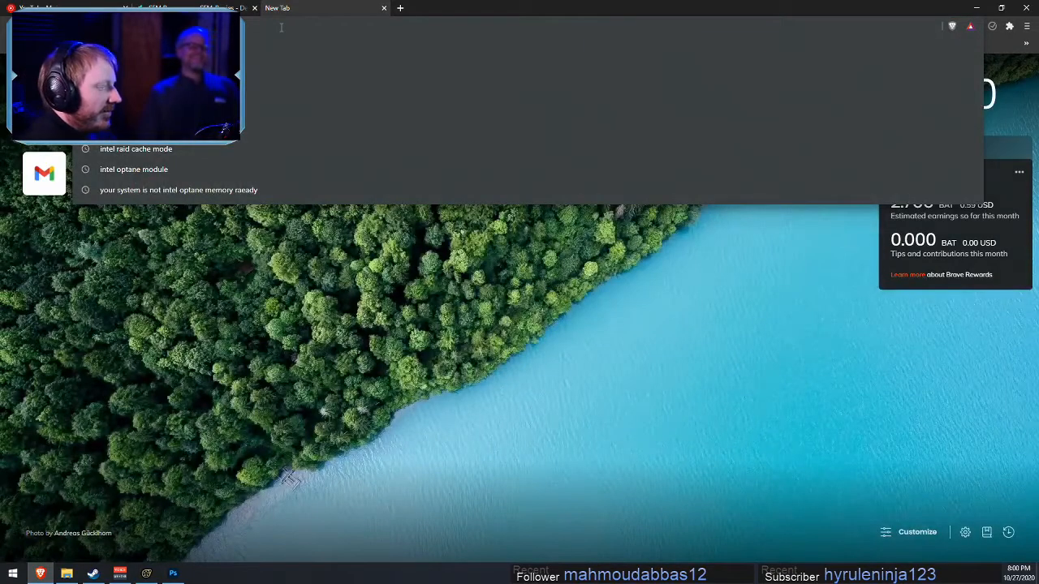
text(strawpoll)
key(Return)
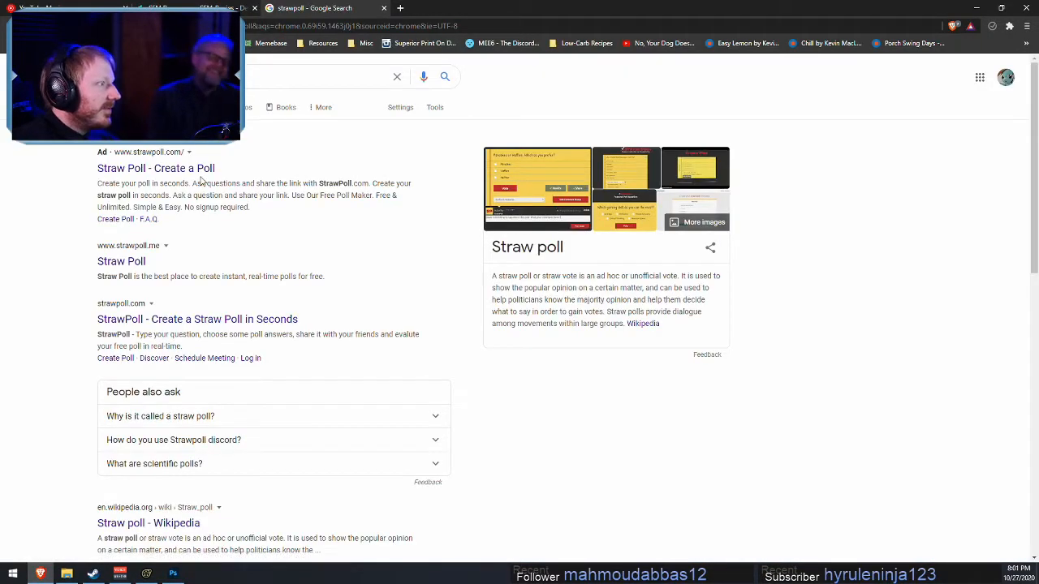
- Open the StrawPoll site from the search results and bring up its poll creation form
click(134, 261)
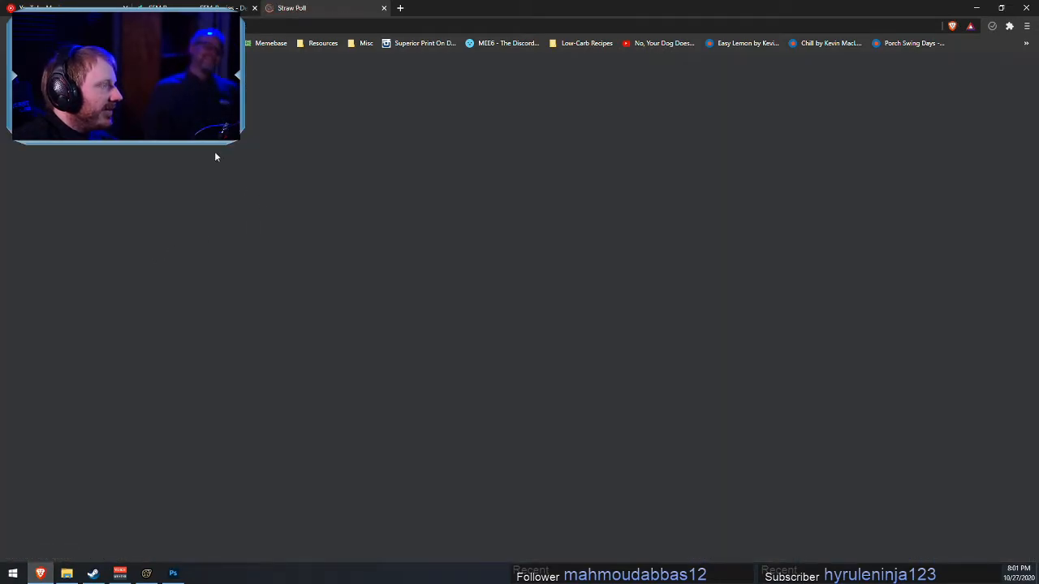
click(12, 26)
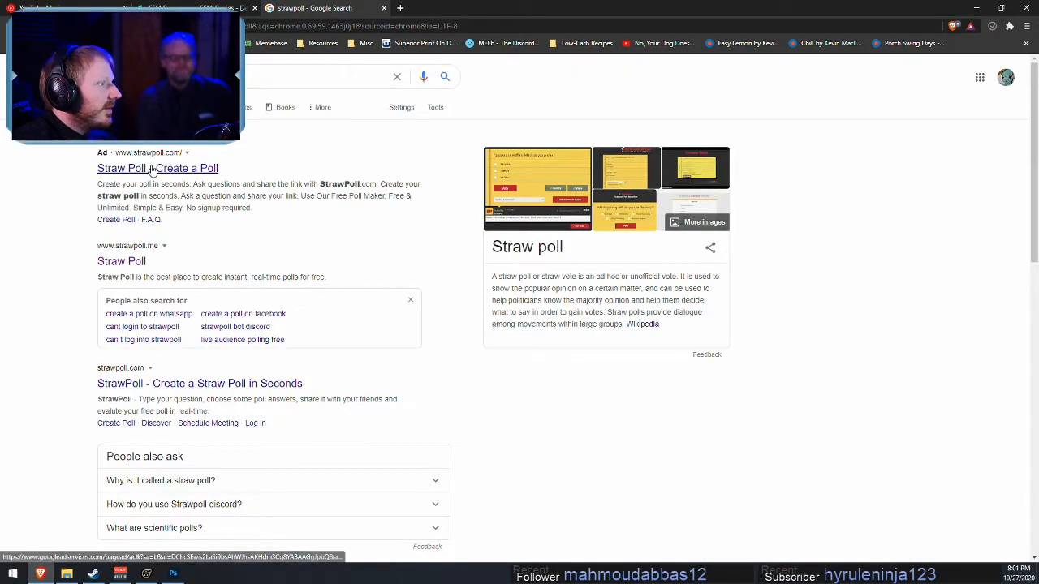
click(152, 169)
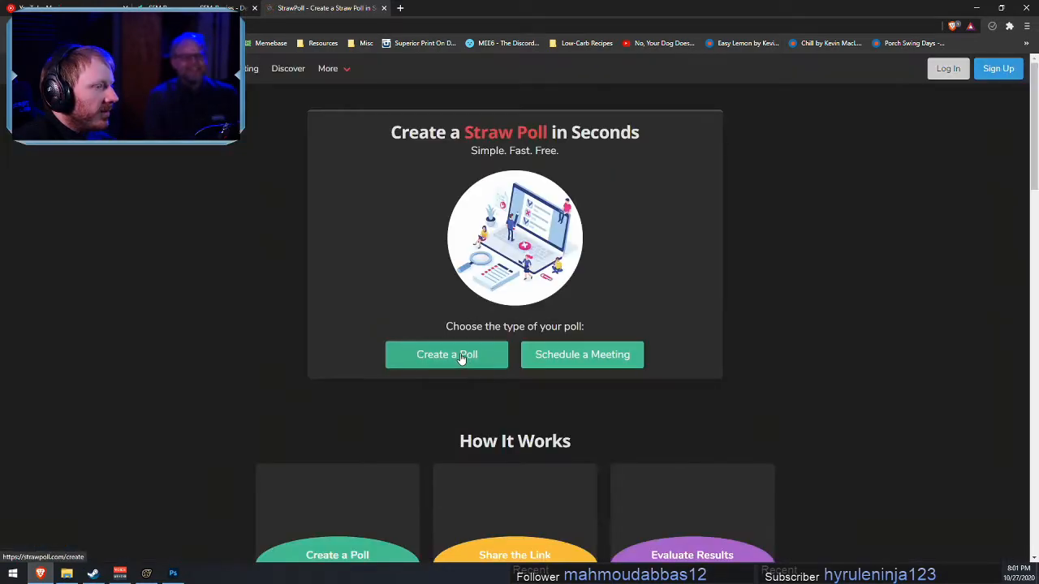
click(461, 365)
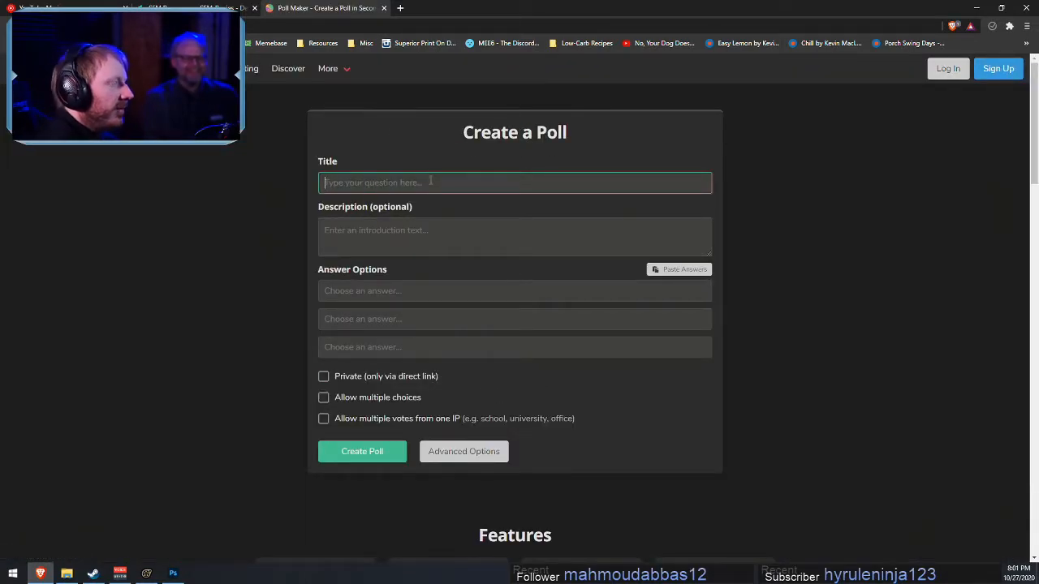
- Create a poll titled Picture name with the answer options Power Ponies and Horse Force
text(Picture name)
key(Tab)
key(Tab)
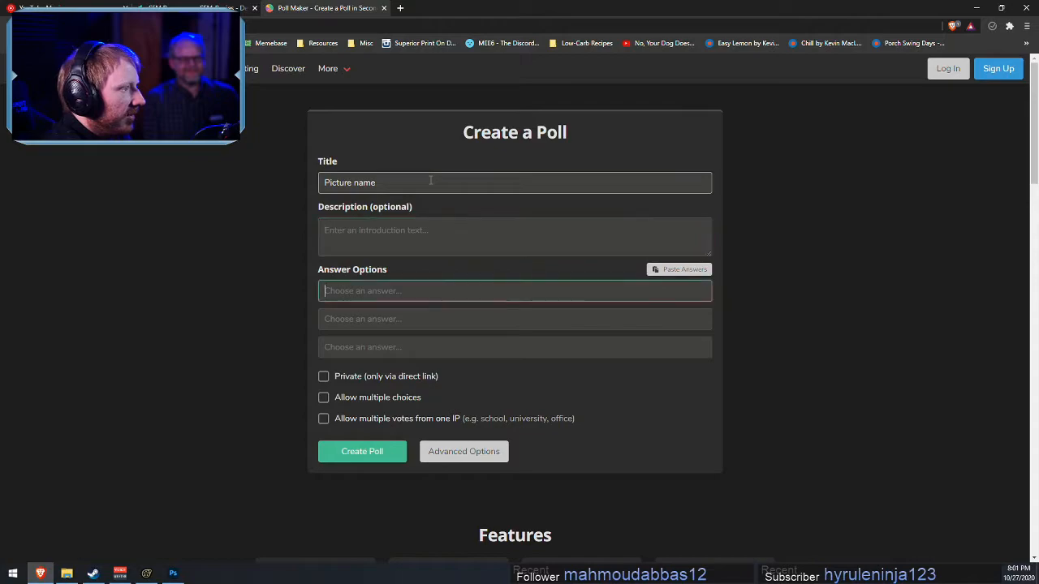
text(Powerf)
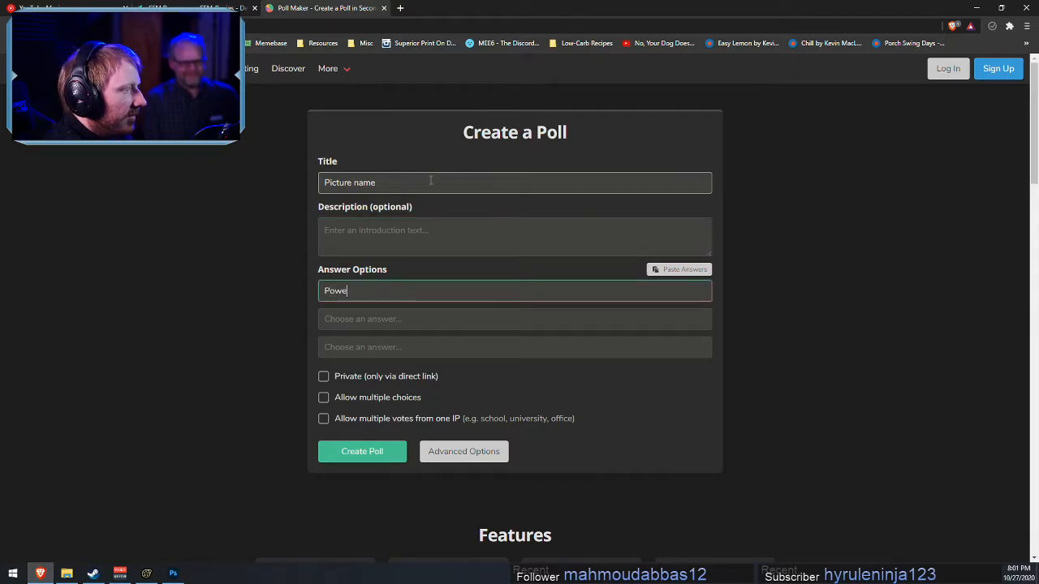
key(BackSpace)
key(BackSpace)
text(r Ponies)
key(Tab)
text(Horse Force)
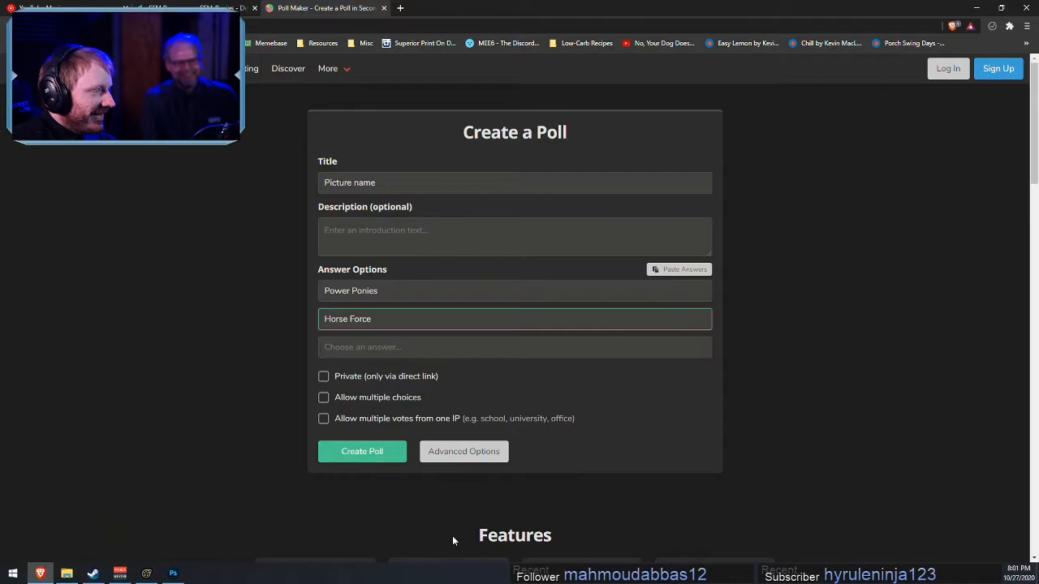
click(357, 451)
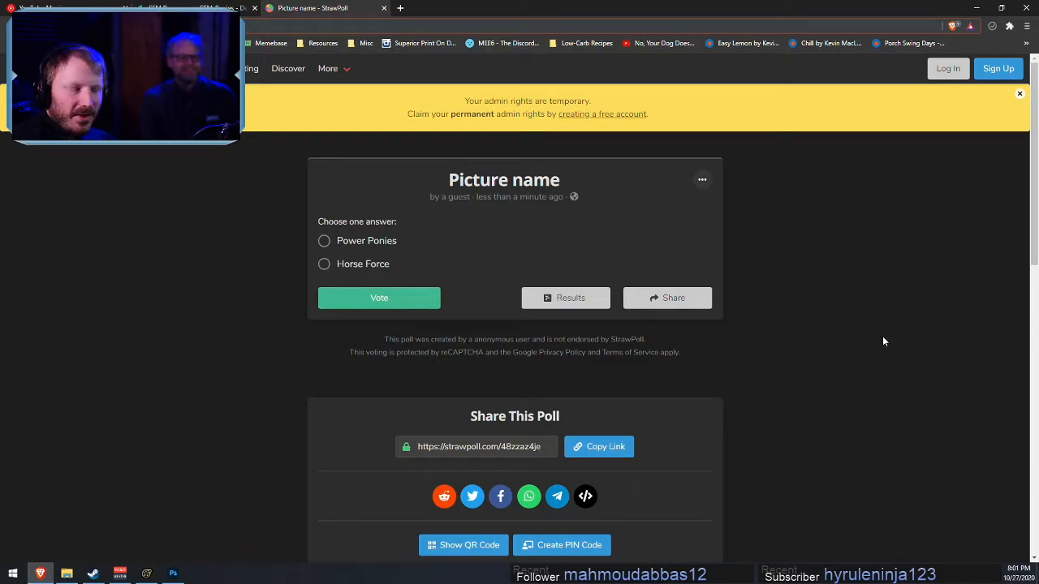
click(399, 10)
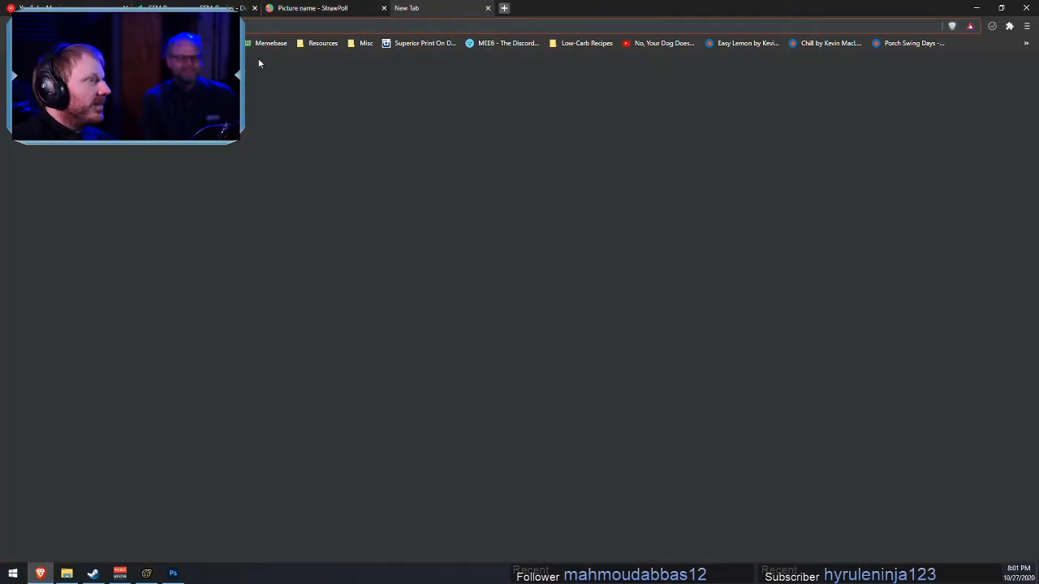
click(178, 43)
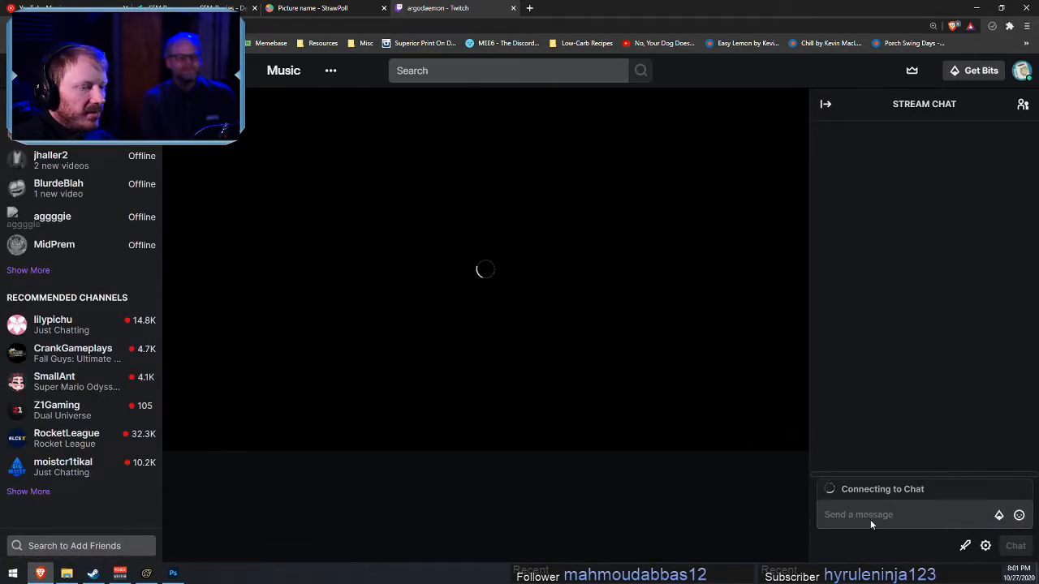
click(909, 515)
text(https://strawpoll.com/48zzaz4jc)
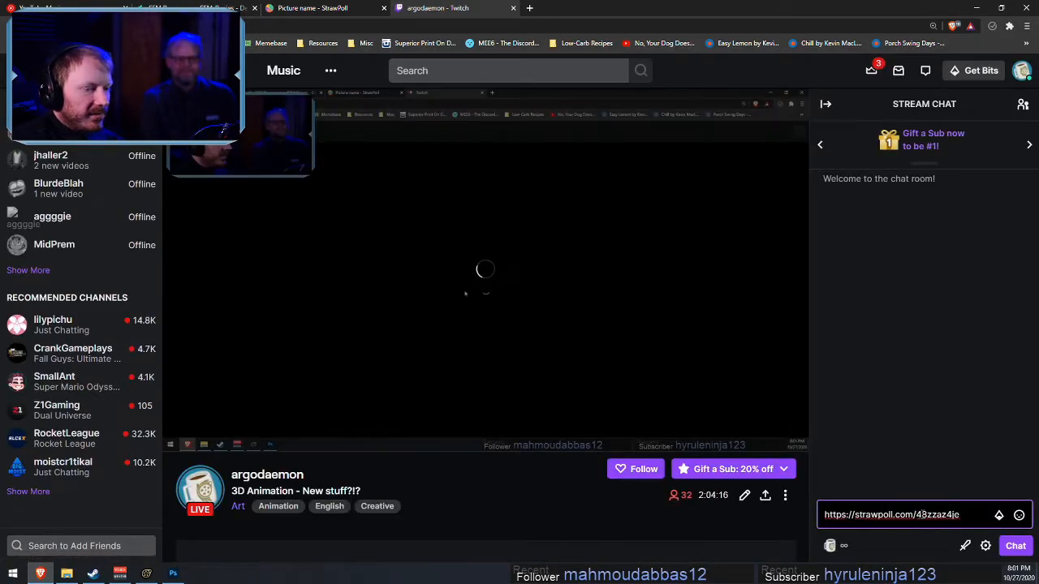
key(Return)
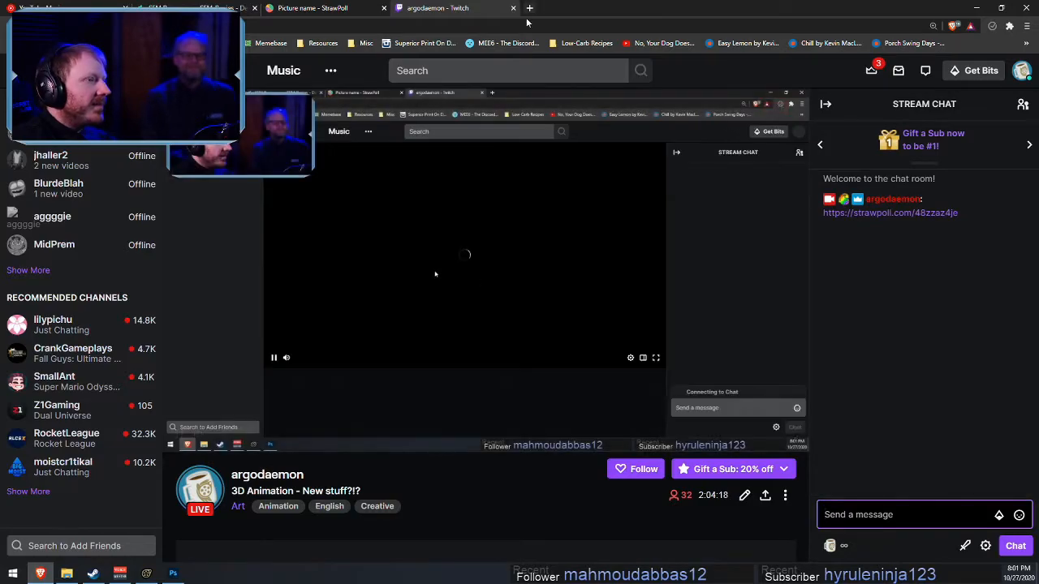
click(513, 9)
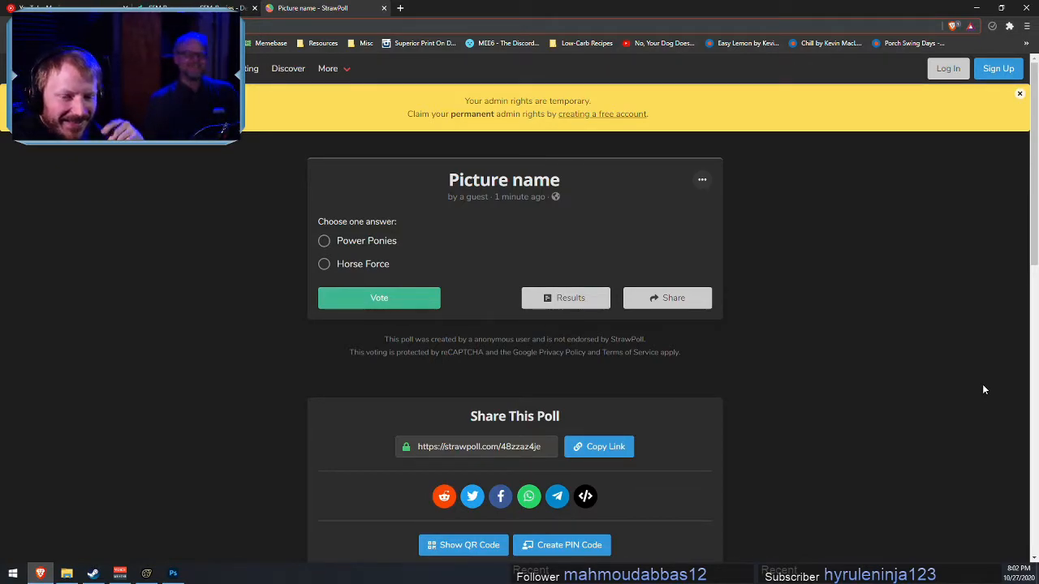
- Show the results of the Picture name poll and turn on auto-refresh for them
click(568, 300)
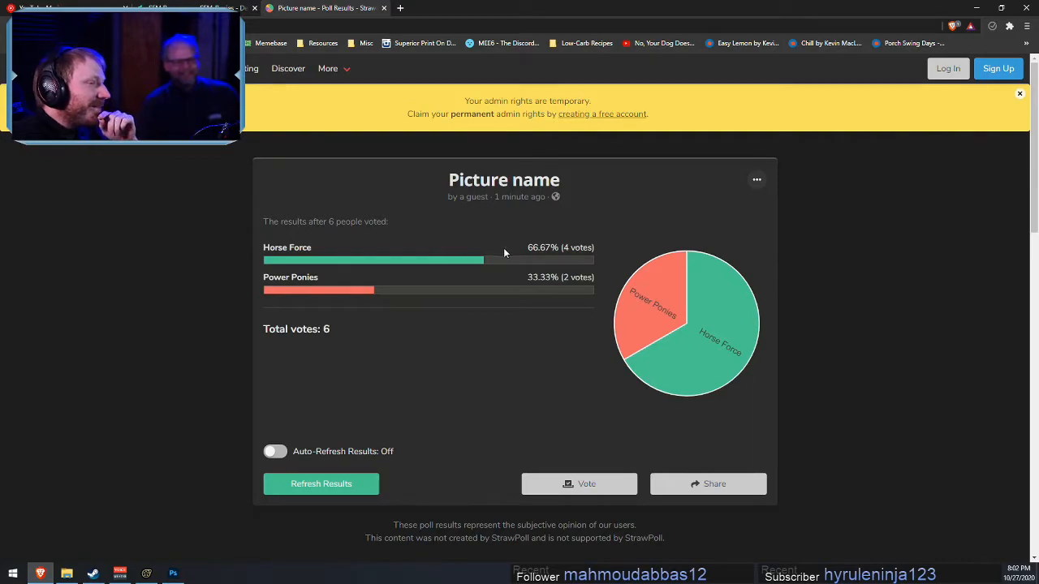
drag(344, 227, 493, 293)
click(480, 316)
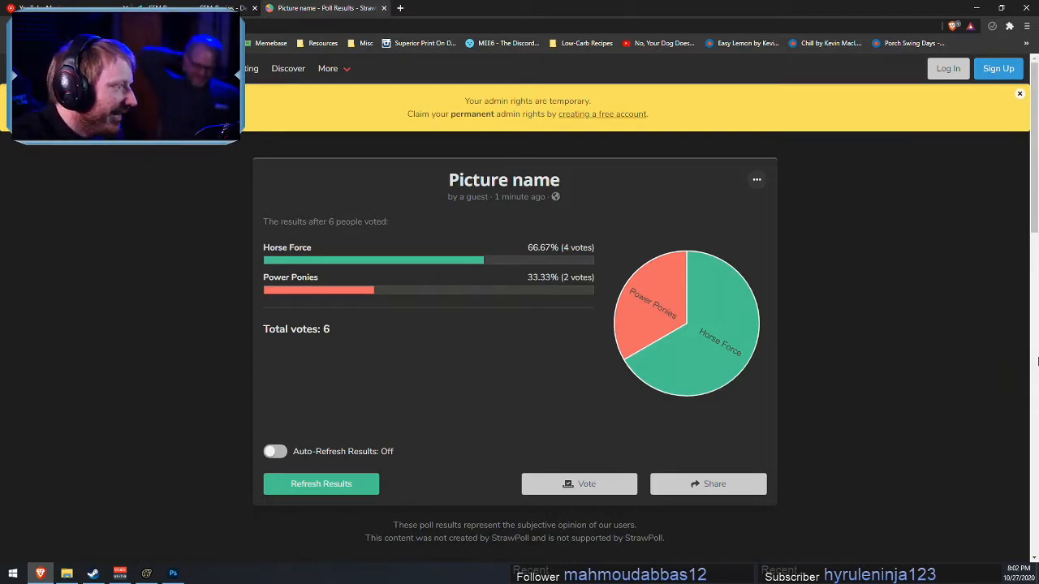
click(276, 453)
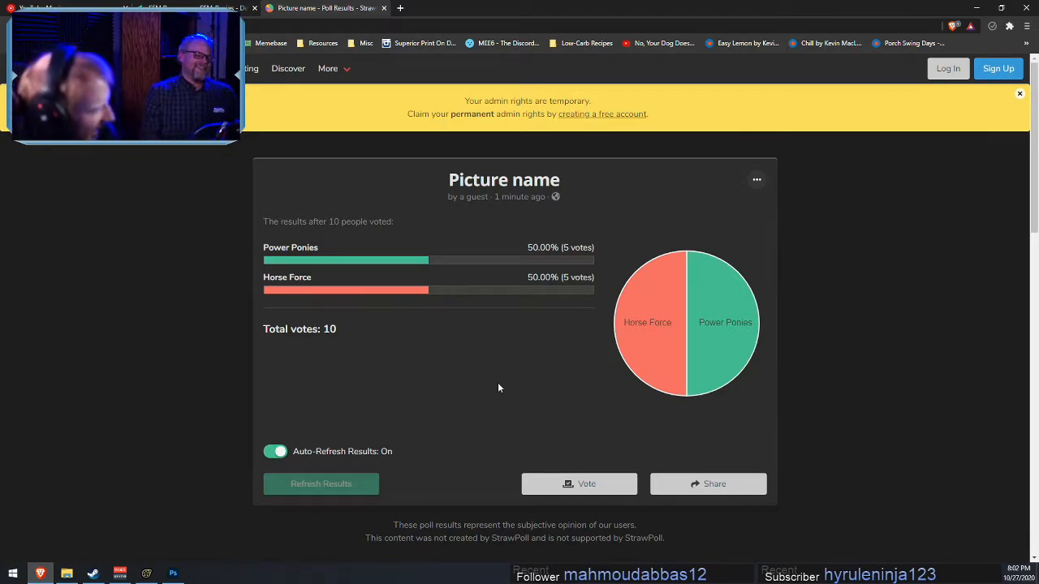
- Try to vote in the Picture name poll and look over the poll page down to its configuration details
click(573, 485)
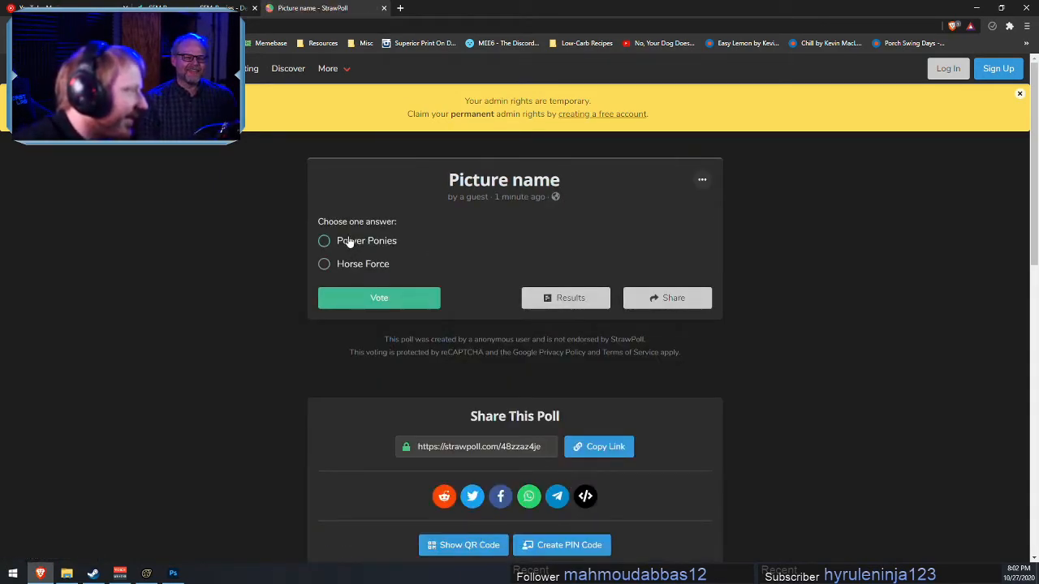
click(360, 297)
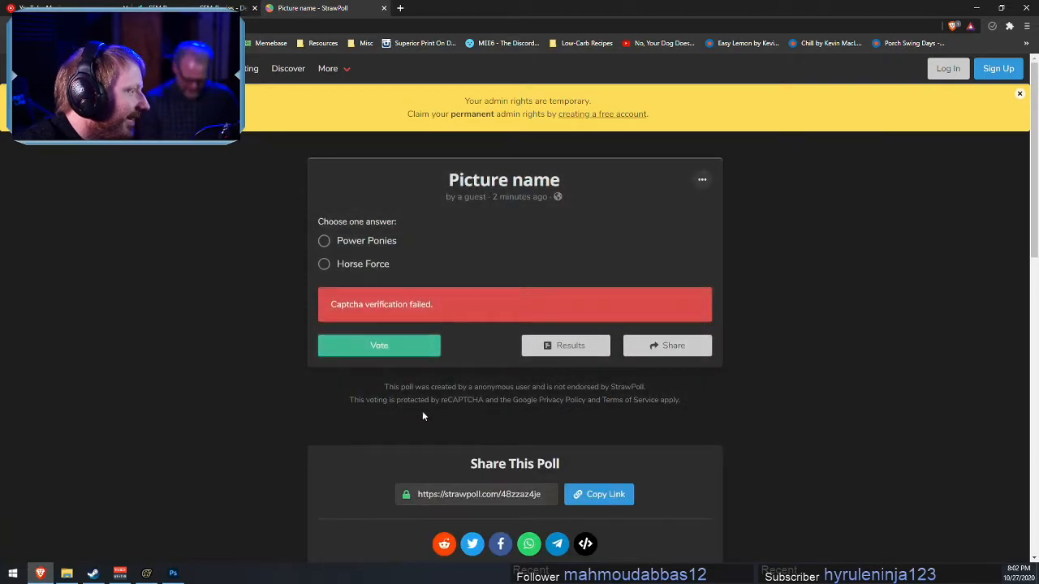
scroll(524, 469, down, 3)
scroll(524, 464, up, 3)
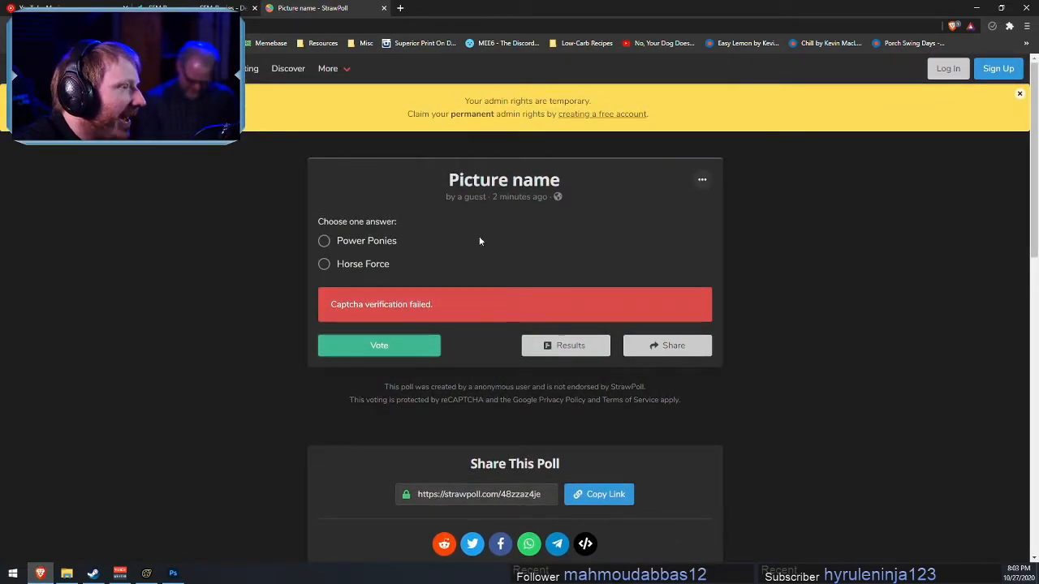
scroll(828, 491, down, 10)
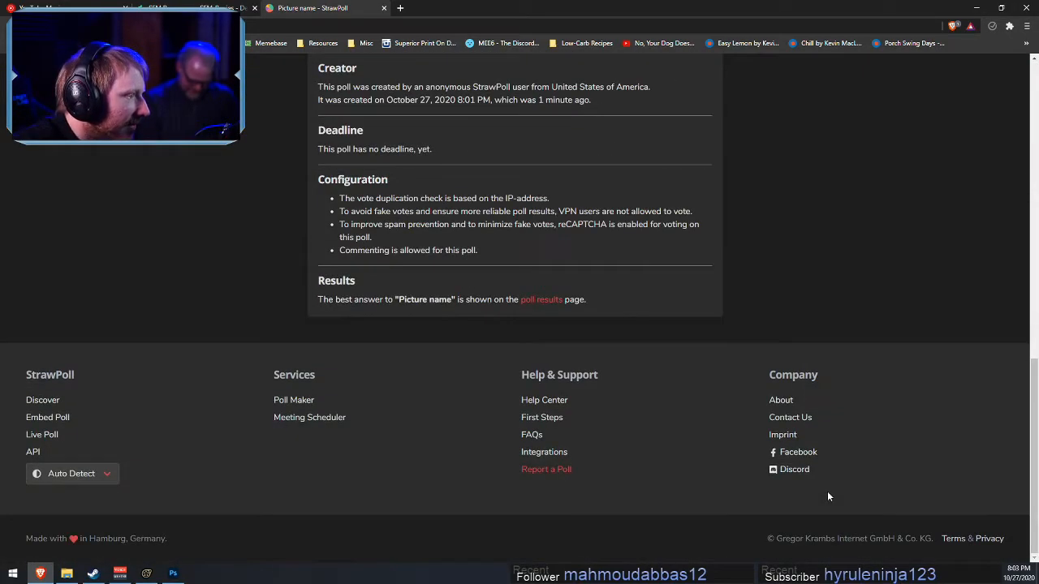
scroll(828, 493, up, 7)
scroll(828, 497, up, 3)
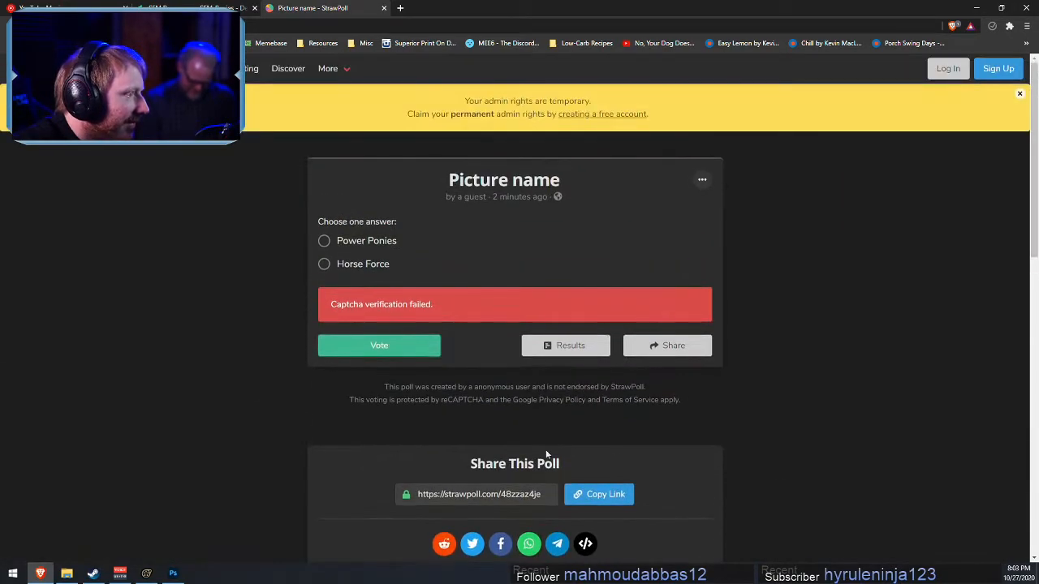
- Select Power Ponies as the poll answer and check the poll's extra options without submitting the vote
click(352, 243)
scroll(417, 389, down, 1)
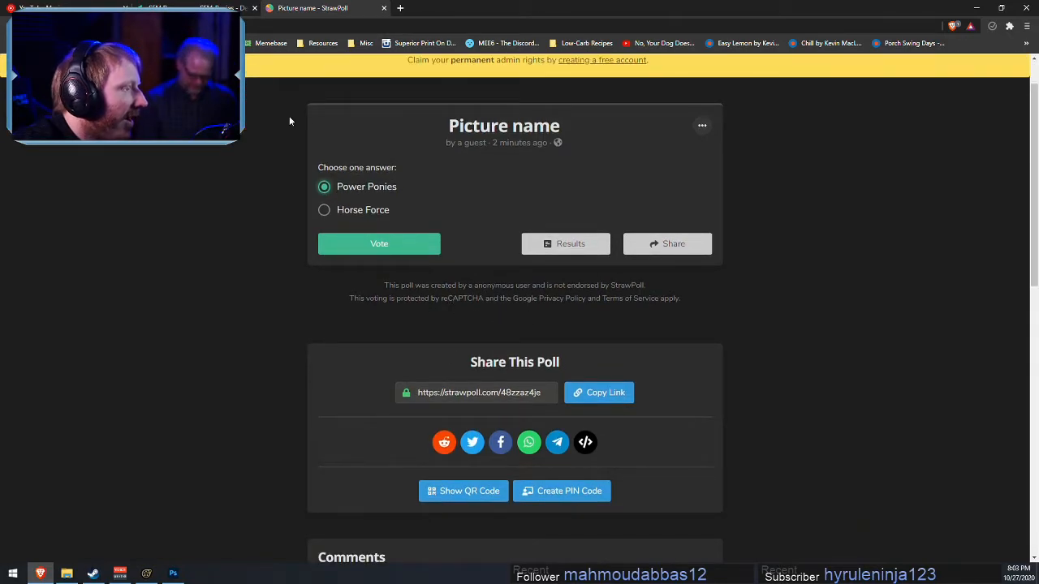
scroll(552, 251, up, 1)
click(699, 181)
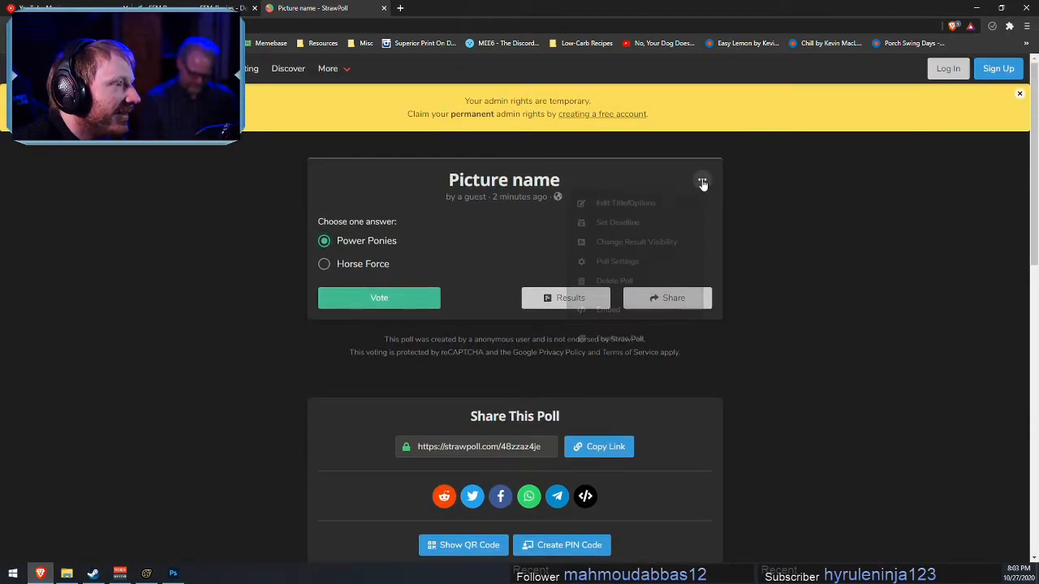
click(801, 233)
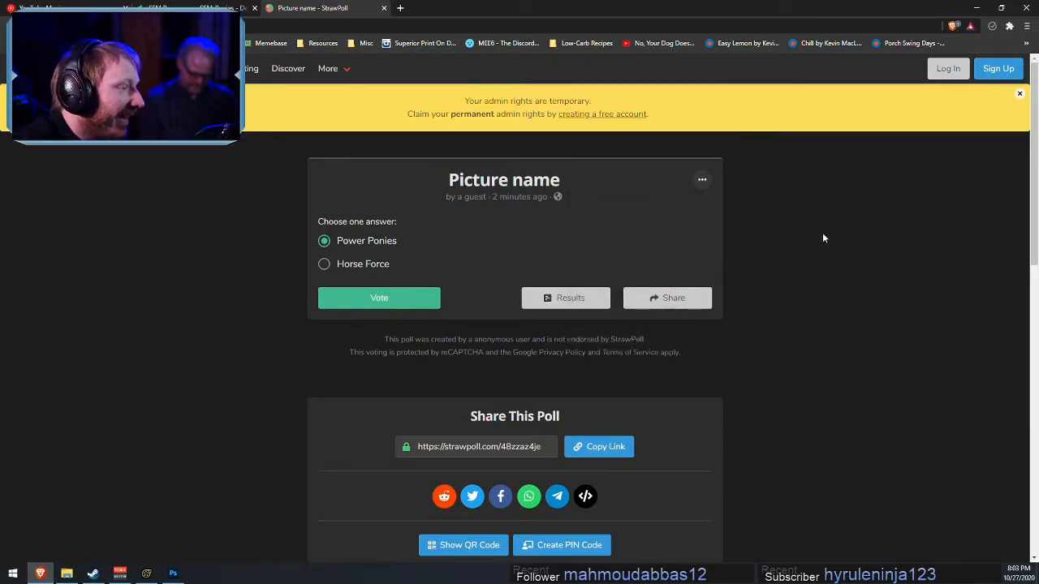
scroll(836, 379, down, 10)
scroll(834, 395, up, 10)
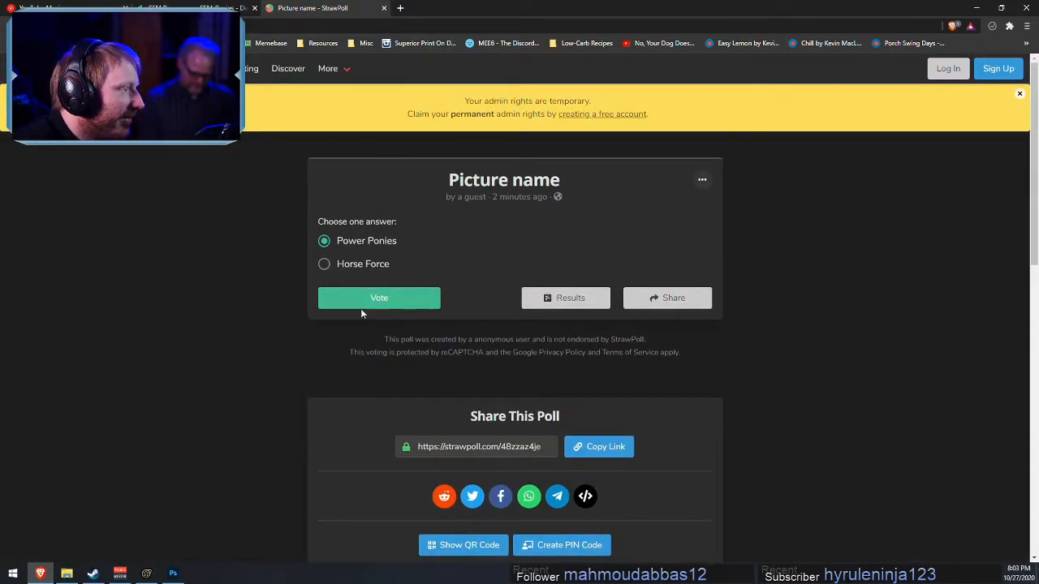
- Return to the results of the Picture name poll and refresh them
click(561, 300)
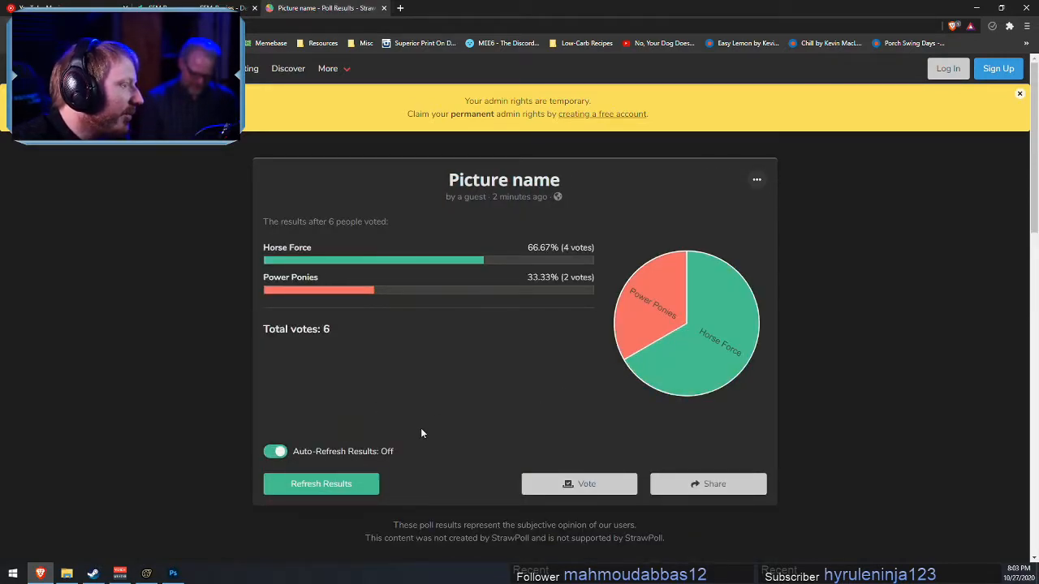
click(373, 487)
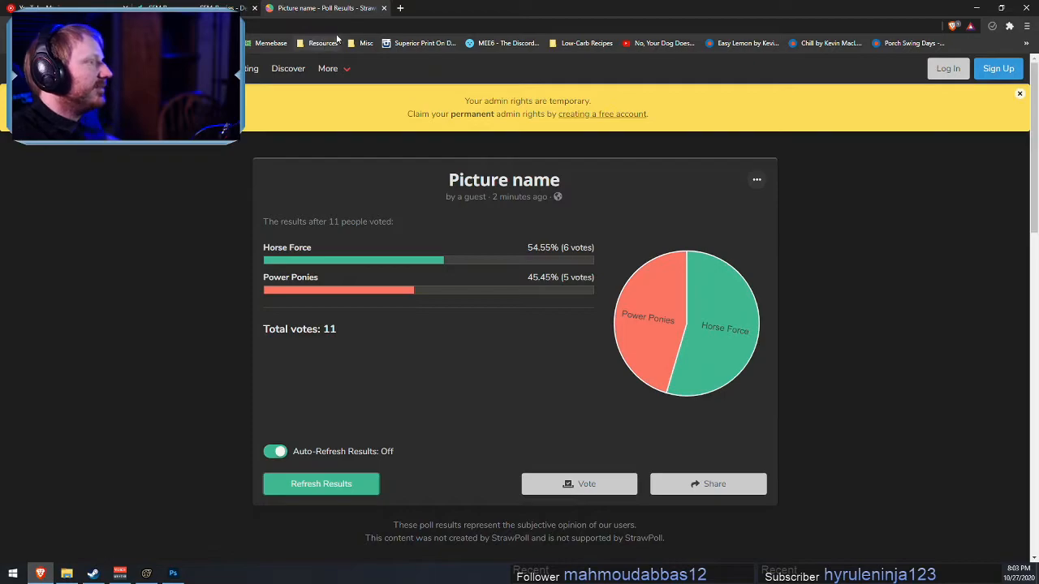
- Open the DeviantArt profile in a new tab and start a new submission
click(399, 7)
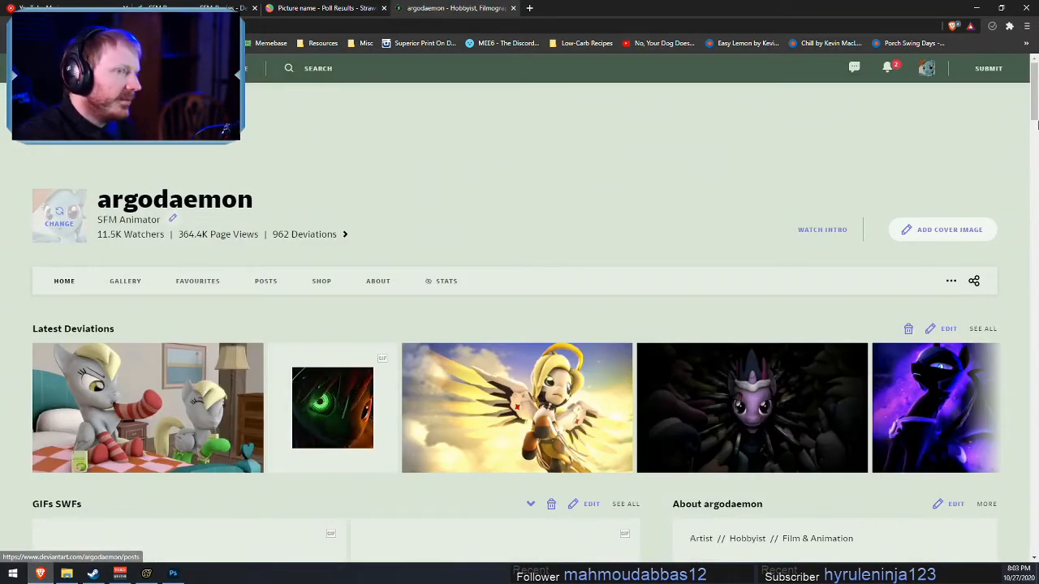
mouse_move(985, 70)
click(983, 97)
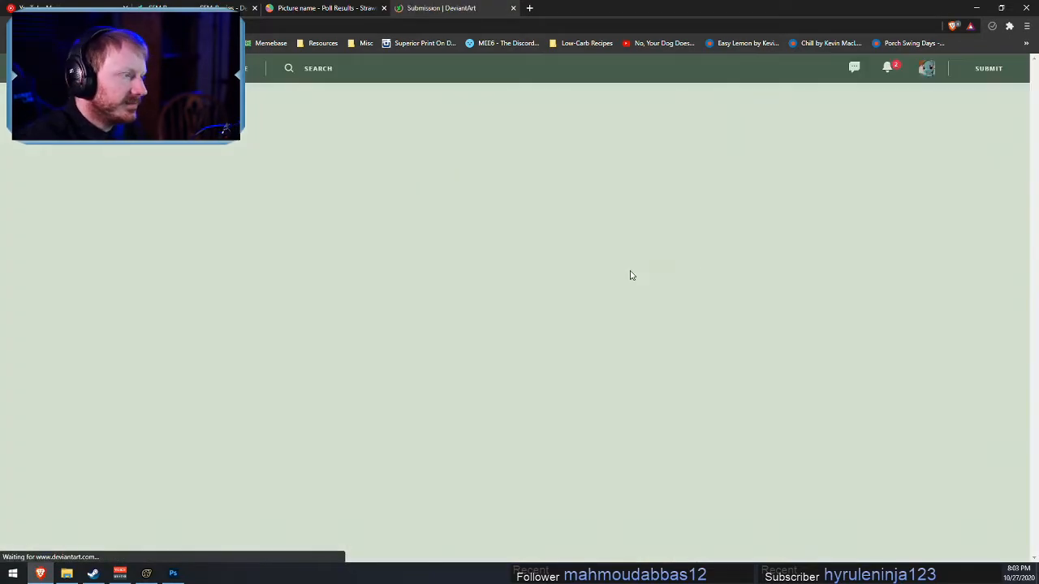
- Upload Power Ponies.png from the Pictures folder of Pony SFM to the new DeviantArt submission
click(69, 573)
click(306, 186)
click(388, 273)
double_click(388, 272)
scroll(673, 365, down, 10)
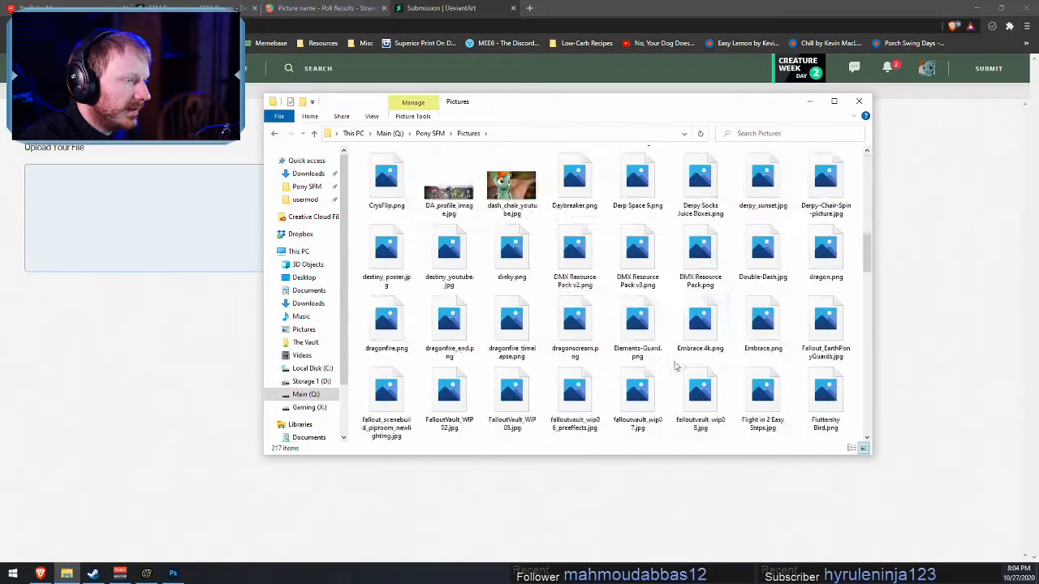
scroll(674, 365, down, 4)
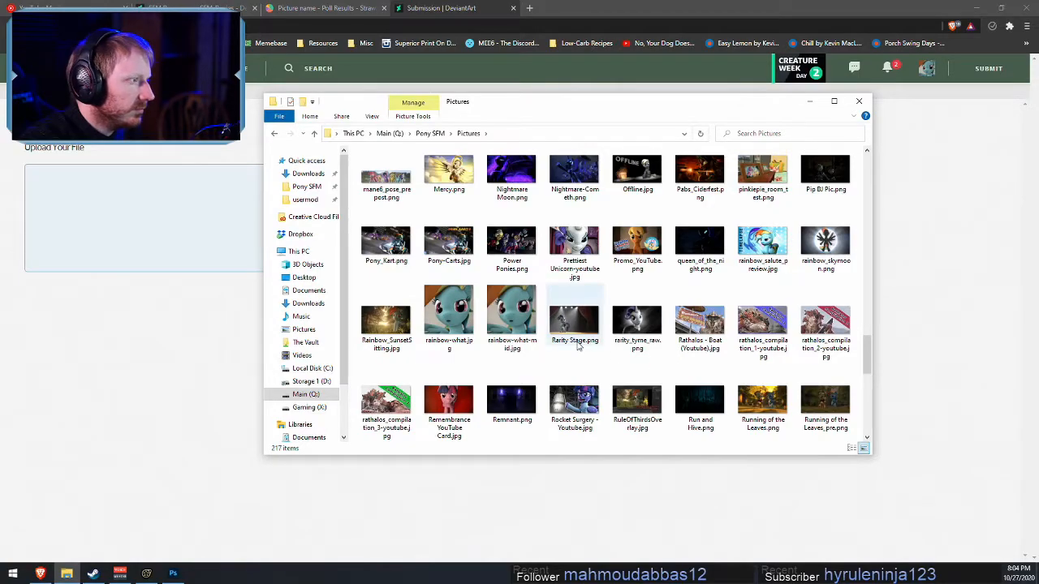
scroll(445, 192, up, 3)
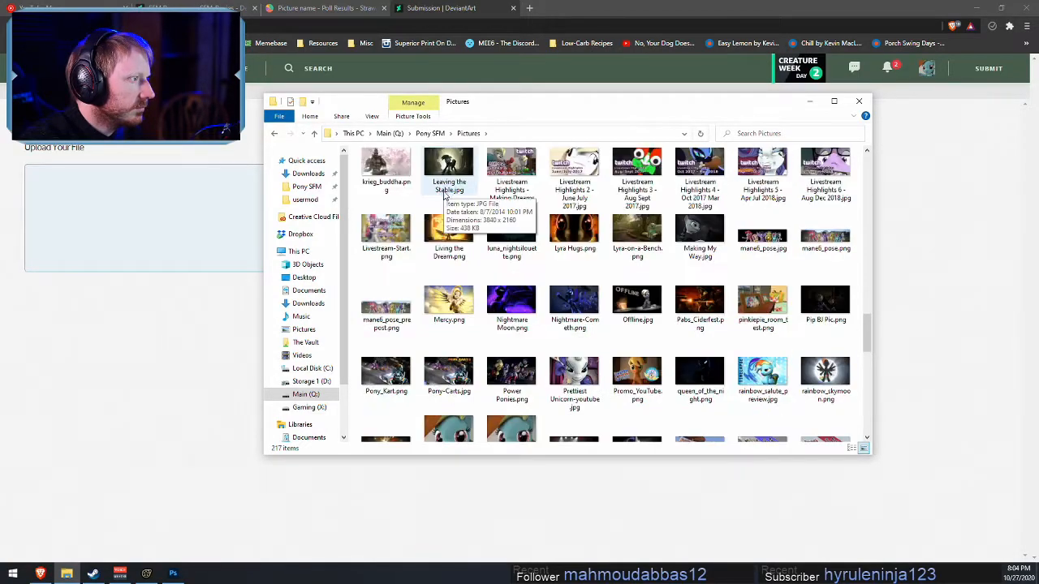
scroll(661, 252, down, 3)
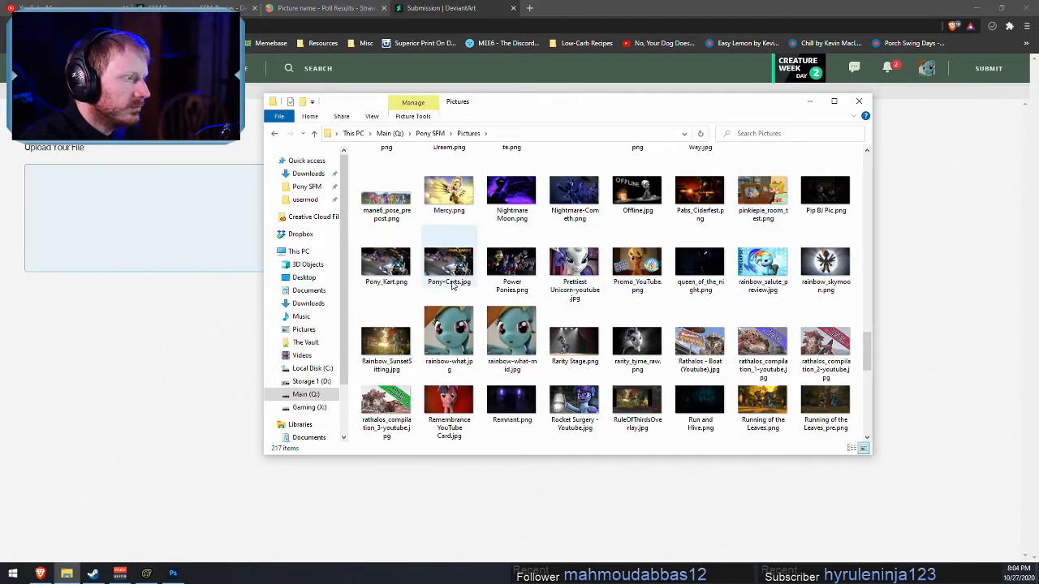
drag(511, 266, 103, 210)
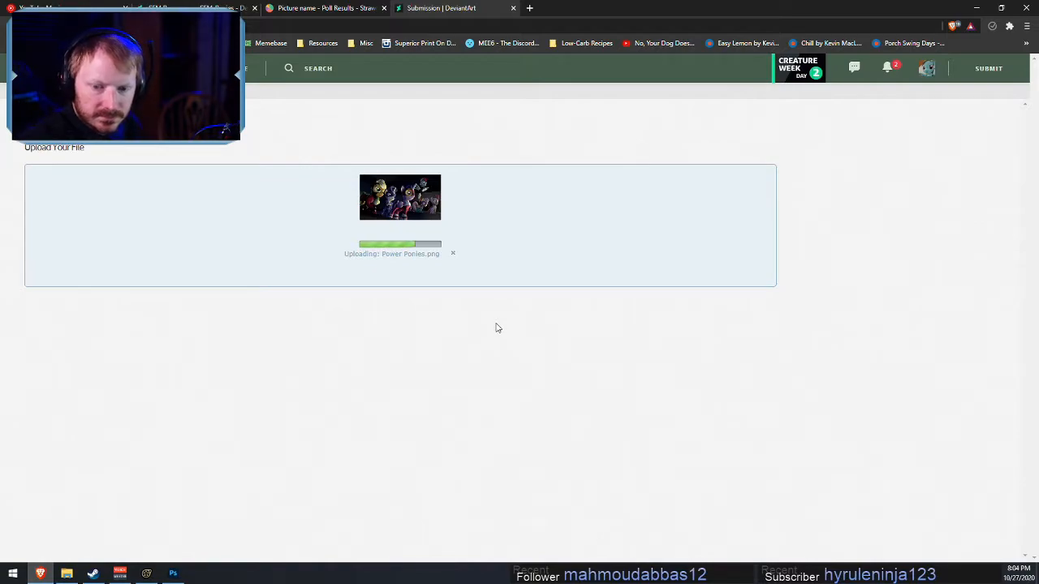
- Check the Picture name poll results and return to the empty description of the submission
click(324, 8)
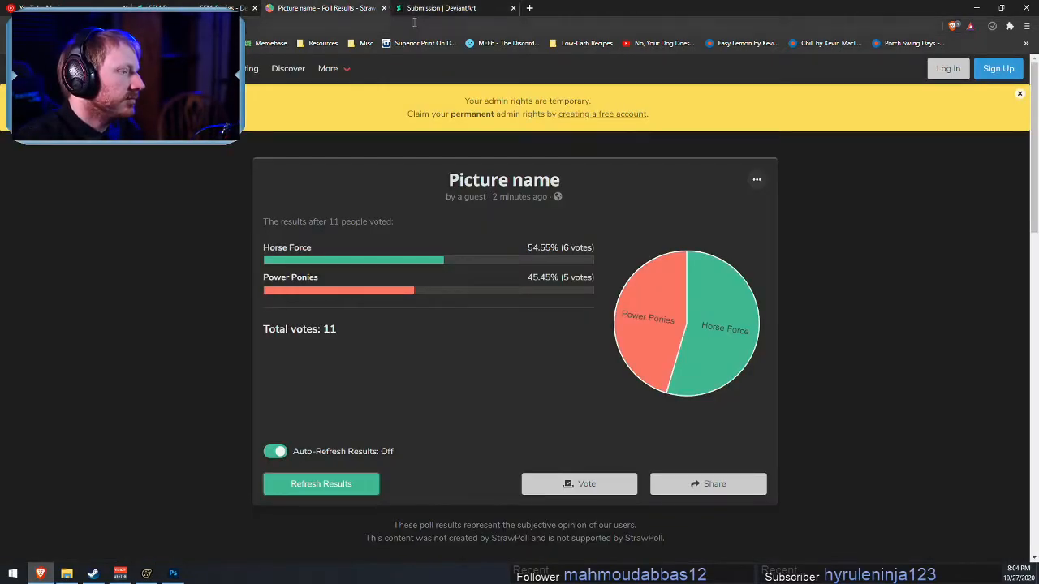
click(462, 7)
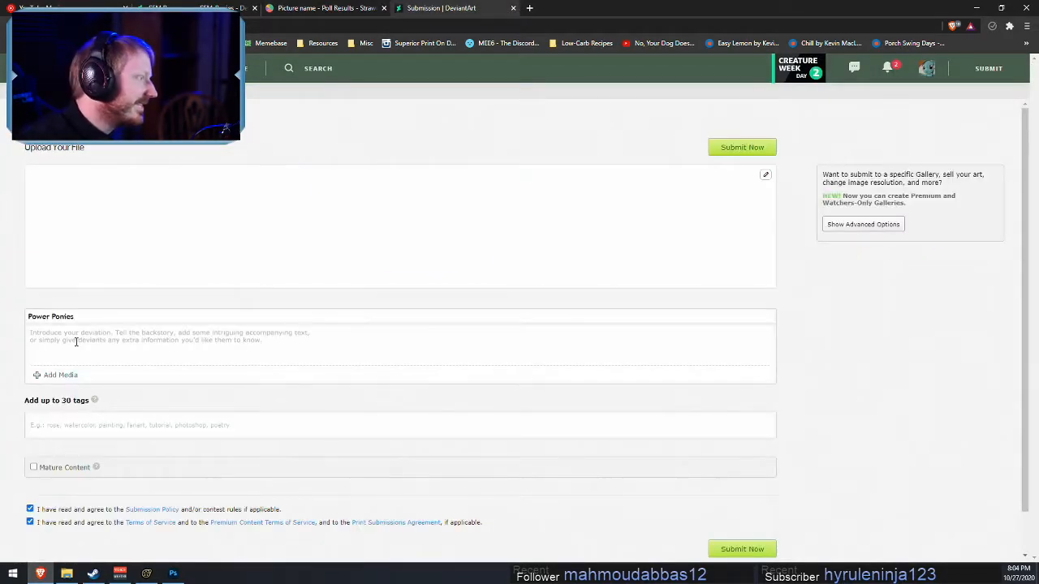
click(134, 348)
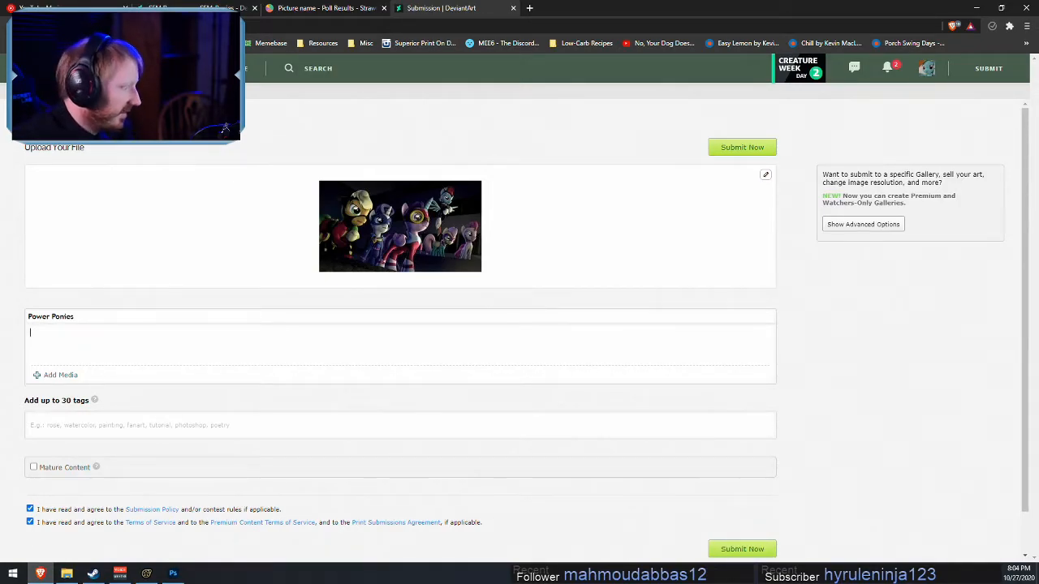
- Look through the Downloads folder for the Mistress Mare-velous model archives
click(57, 575)
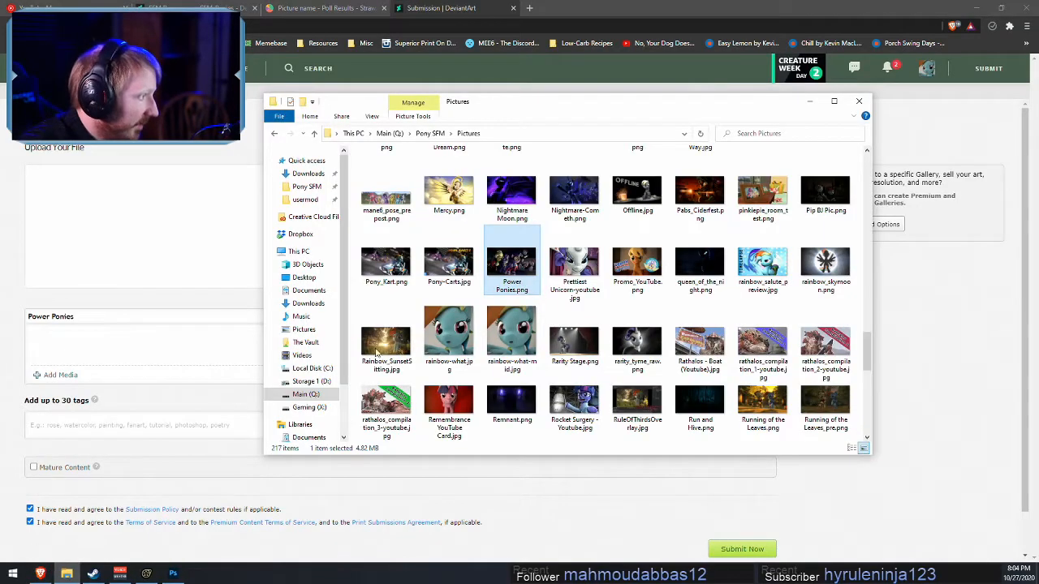
click(307, 174)
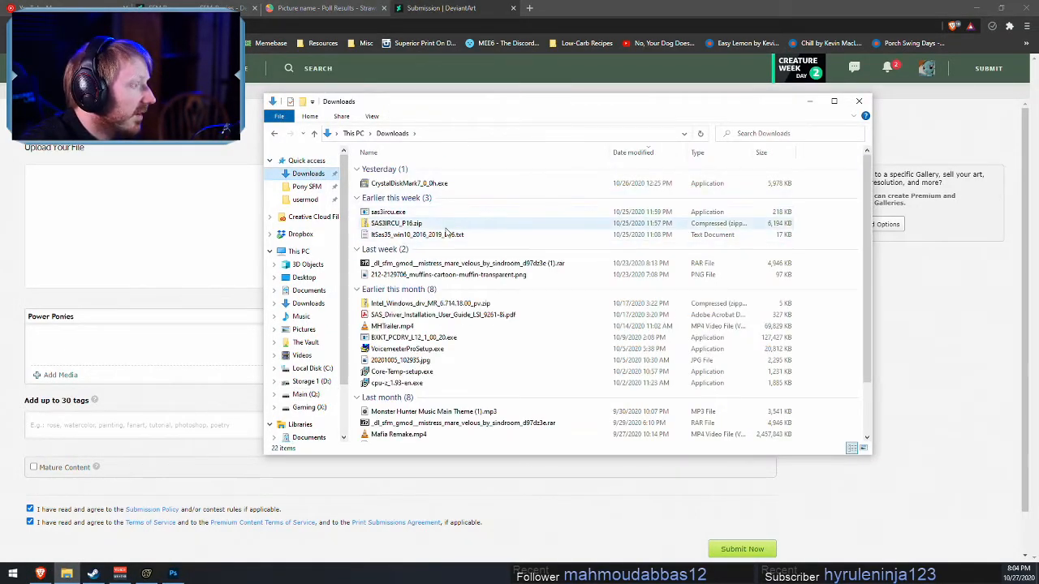
click(467, 264)
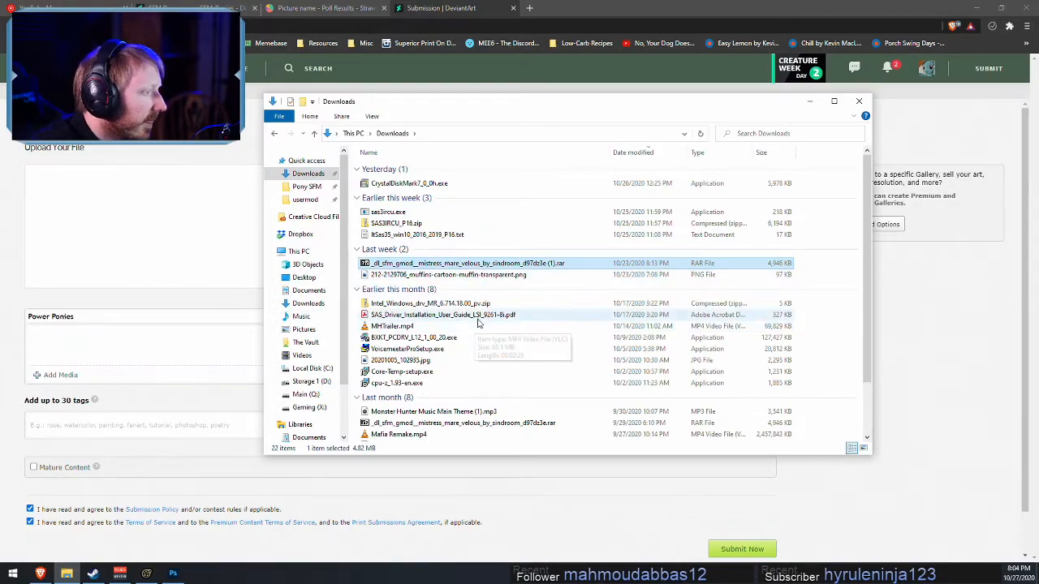
scroll(477, 327, down, 2)
click(471, 370)
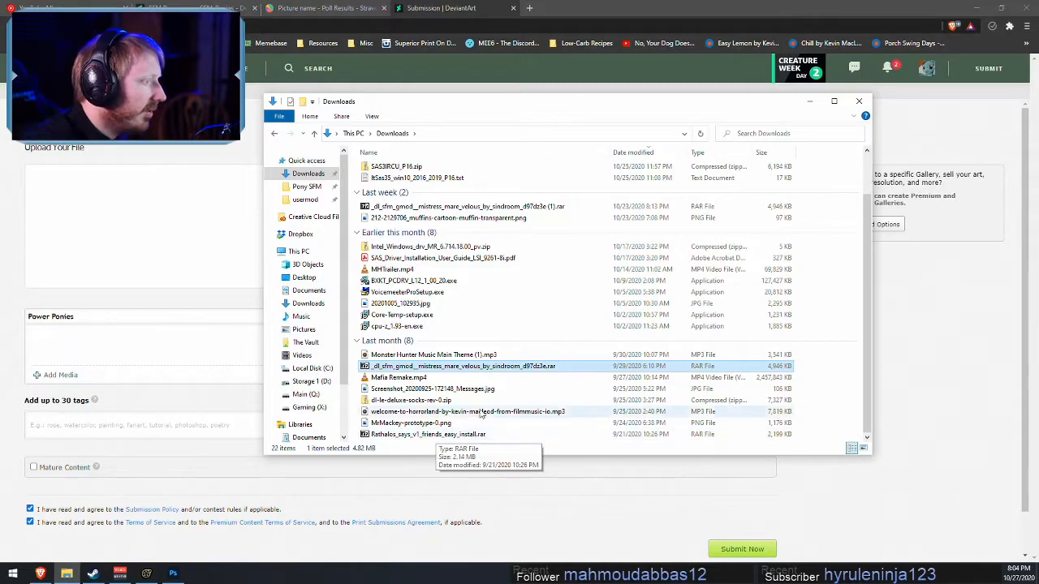
- Return to the Picture name poll results, reload them and turn on auto-refresh
click(376, 6)
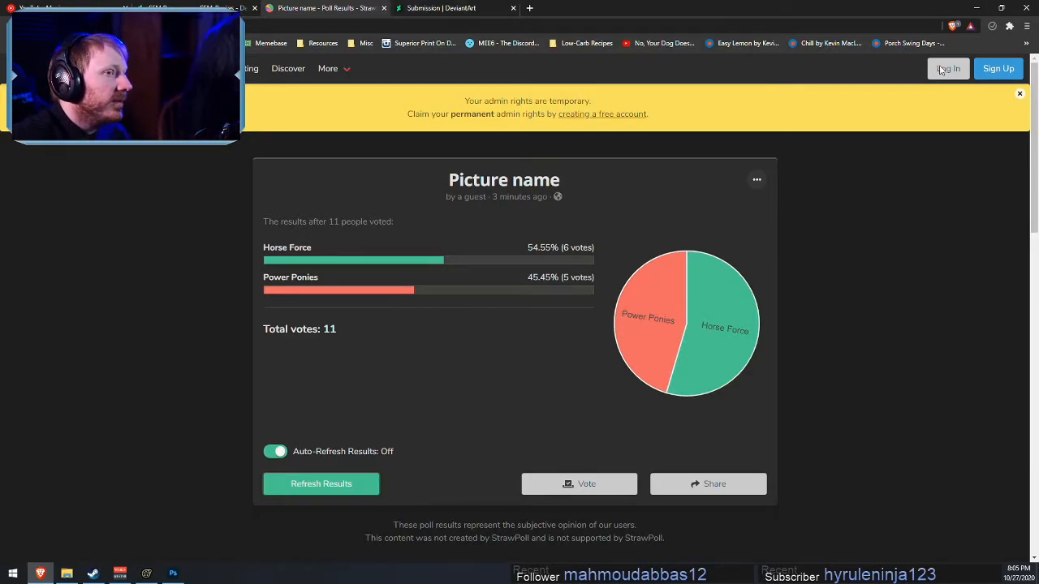
click(976, 7)
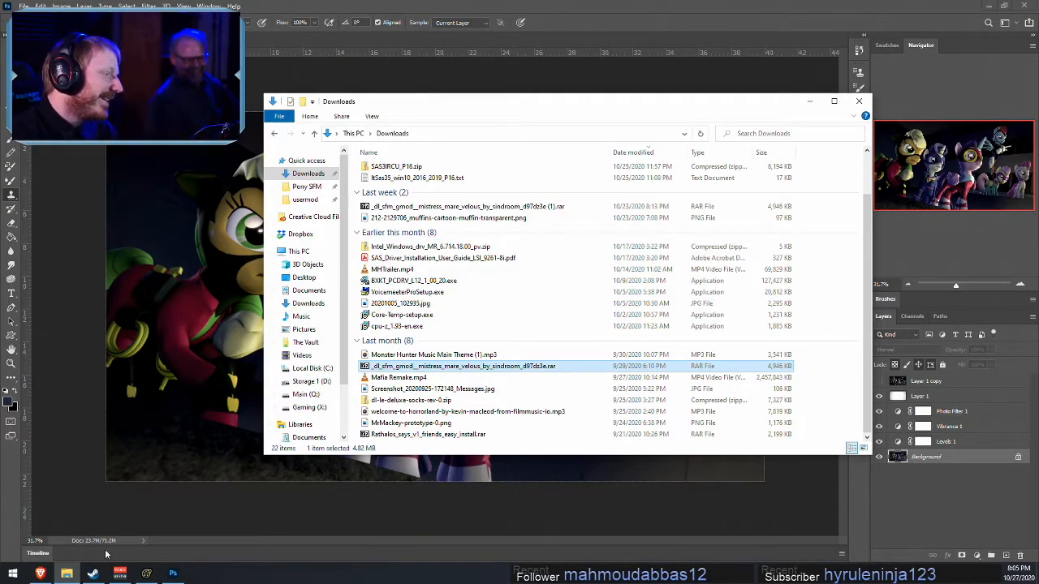
mouse_move(38, 575)
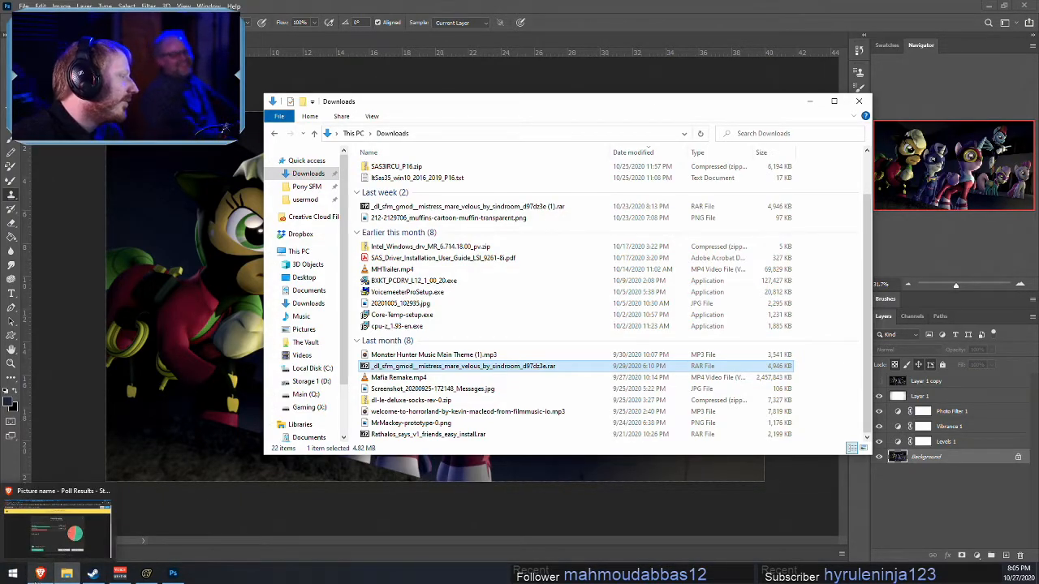
click(91, 529)
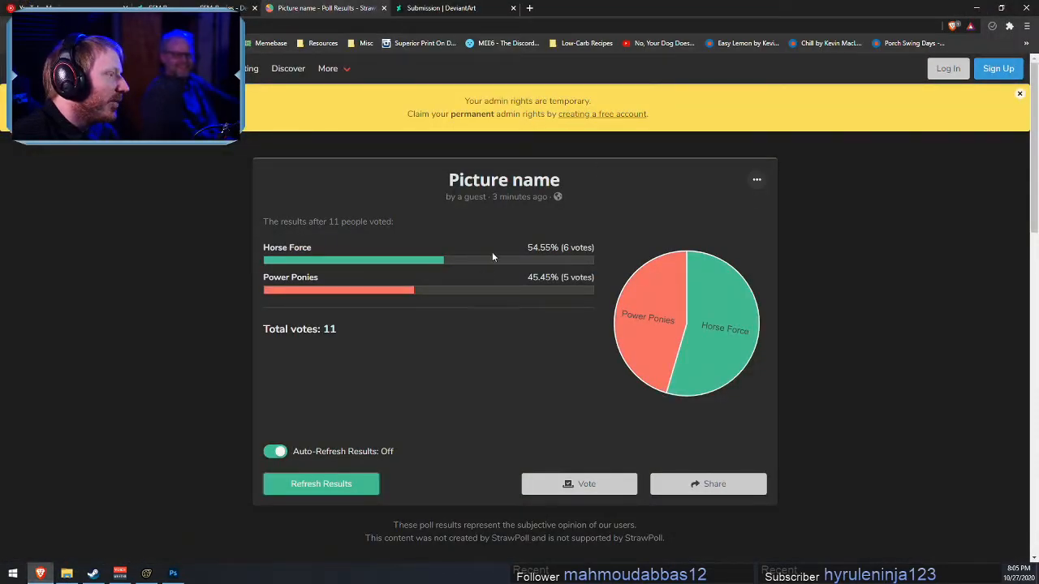
right_click(397, 340)
click(416, 376)
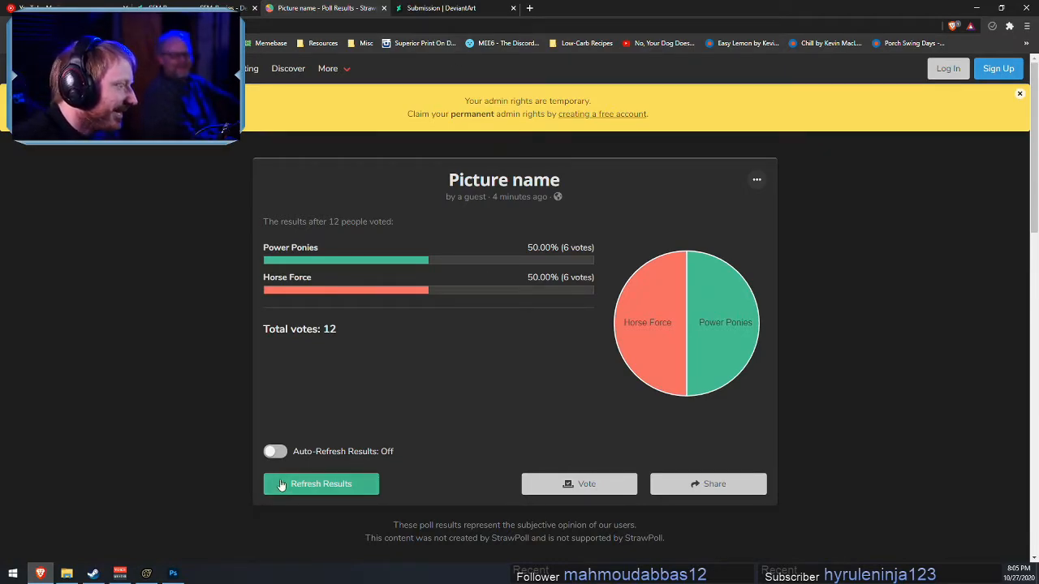
click(275, 452)
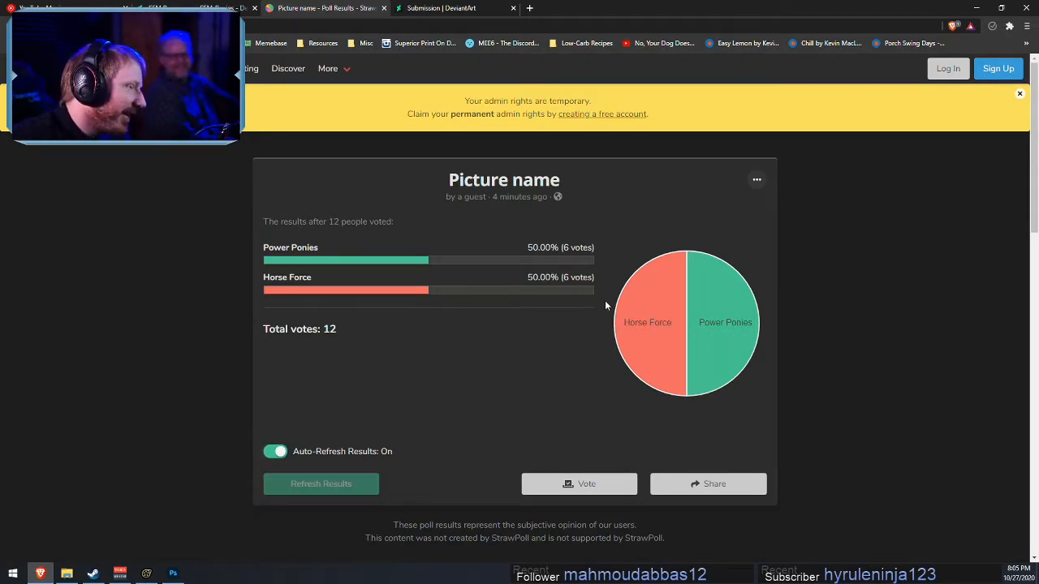
drag(296, 259, 302, 296)
click(304, 299)
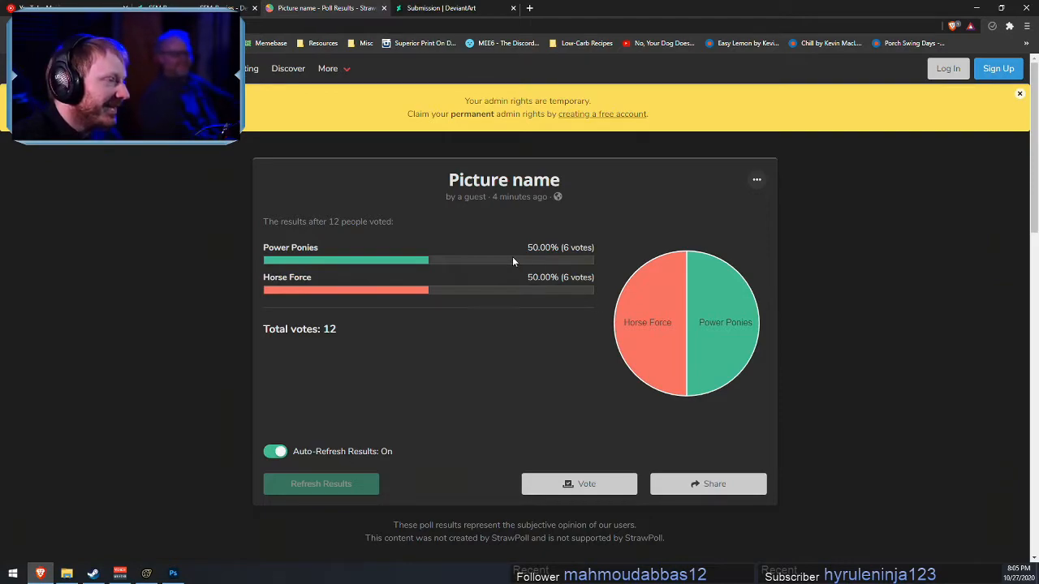
drag(313, 221, 625, 247)
click(460, 235)
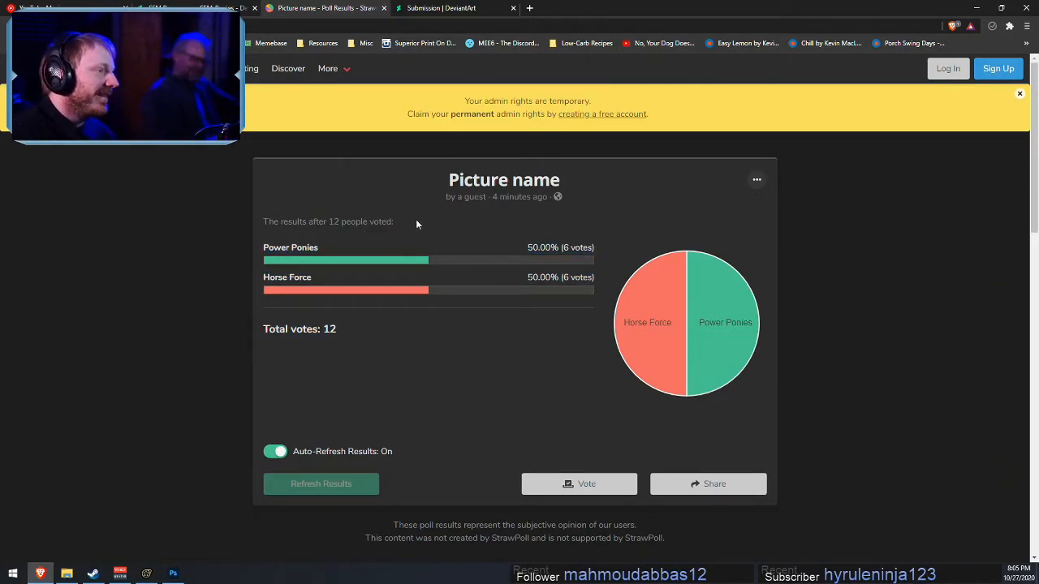
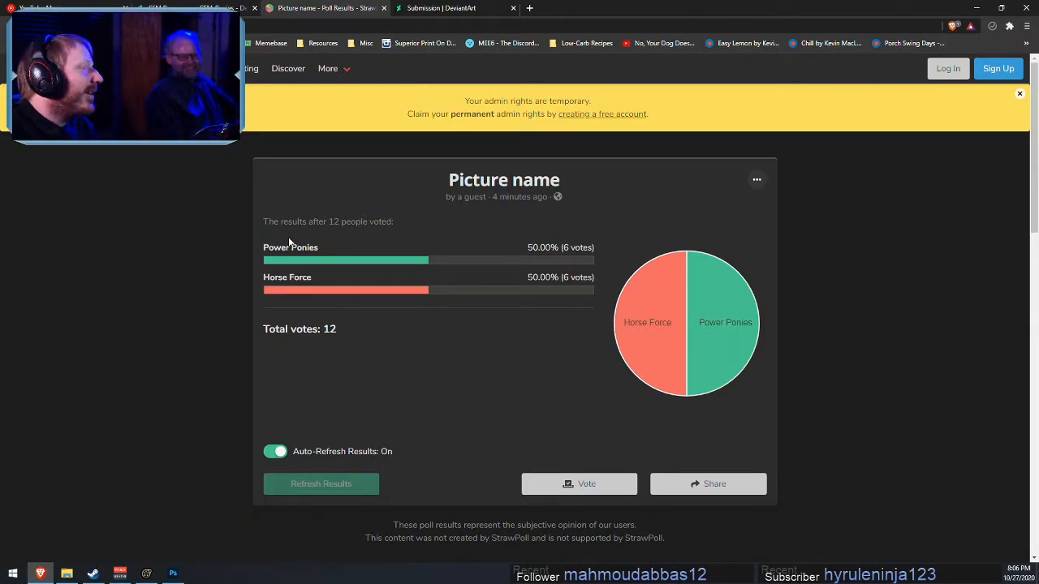
drag(281, 245, 340, 304)
click(343, 324)
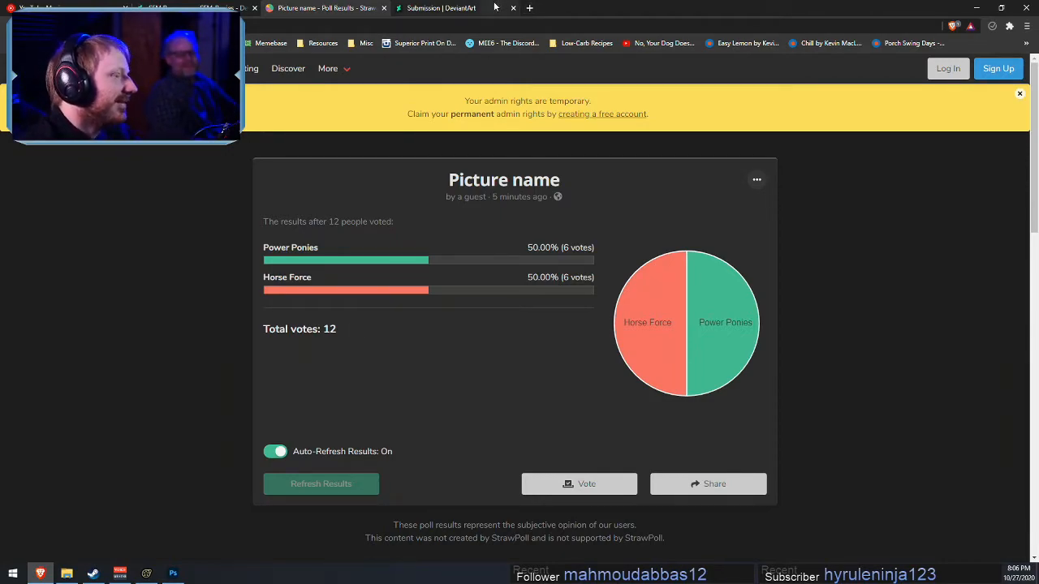
- Retitle the submission Horse People and replace the title's second word with Farse
click(430, 8)
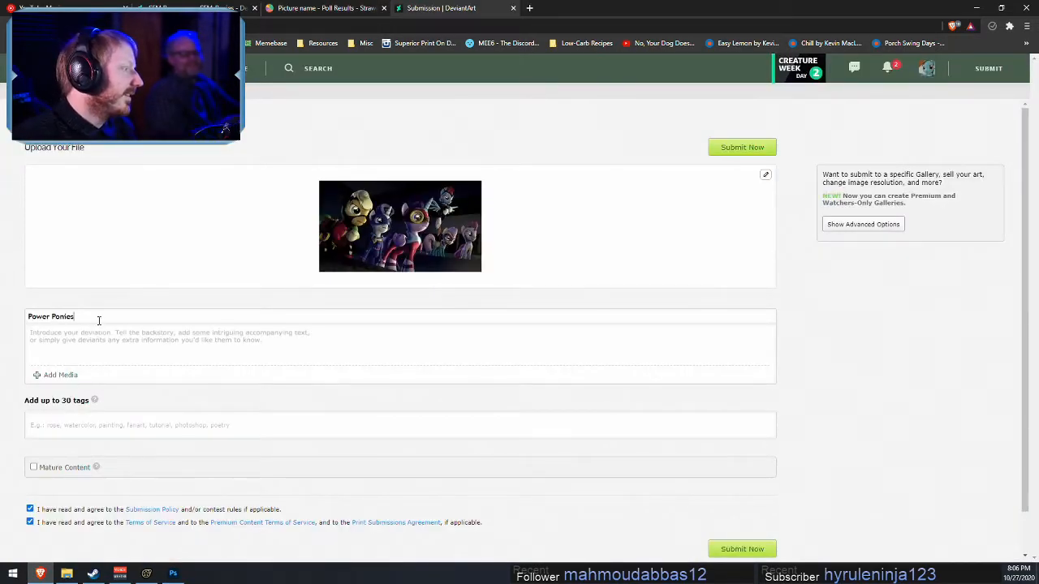
drag(98, 317, 2, 320)
text(Hors)
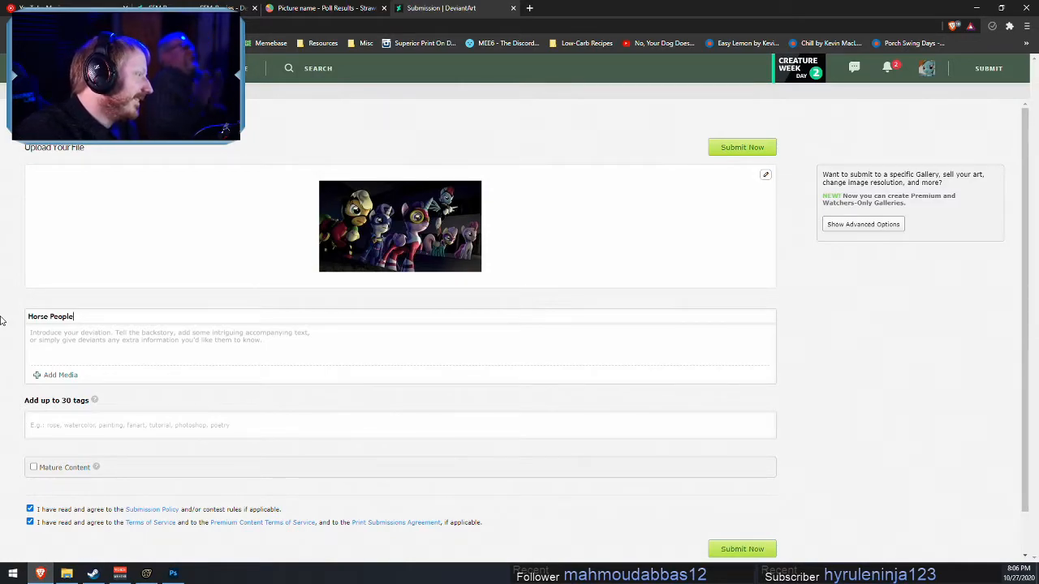
key(ctrl+shift+Left)
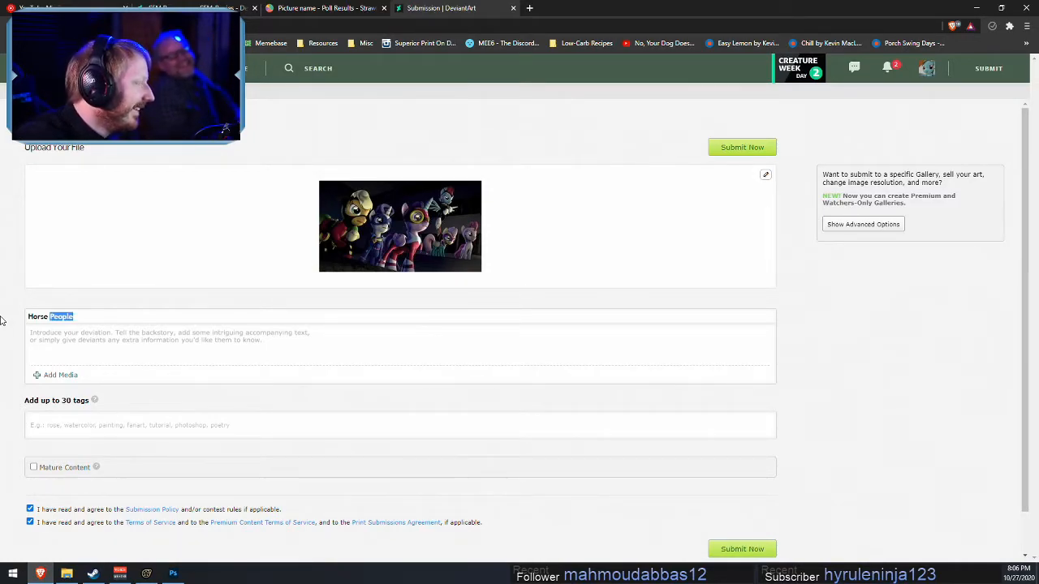
text(Farse)
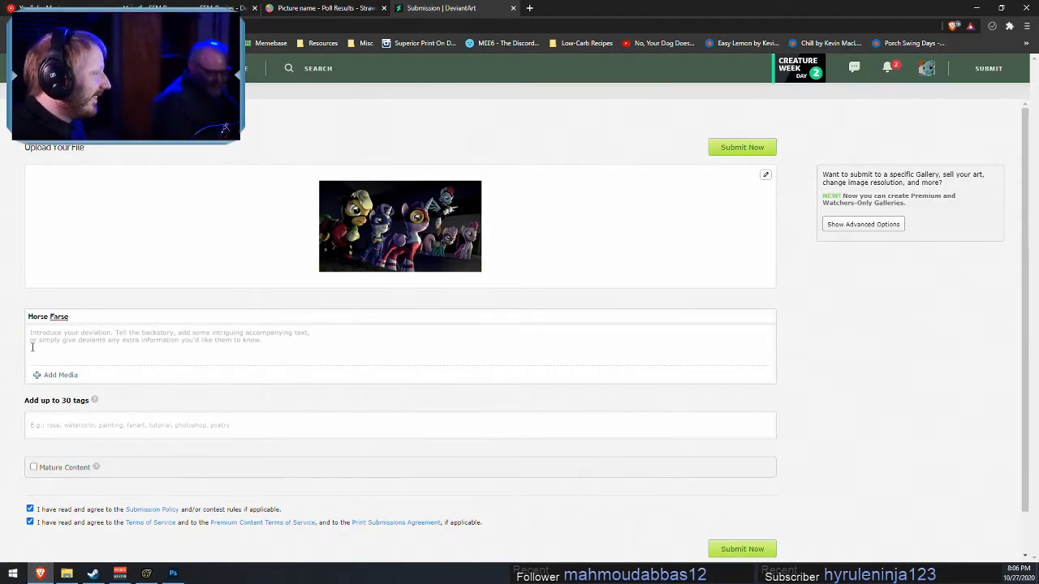
- Check the current poll results and change the second word of the submission's title to Force
double_click(59, 317)
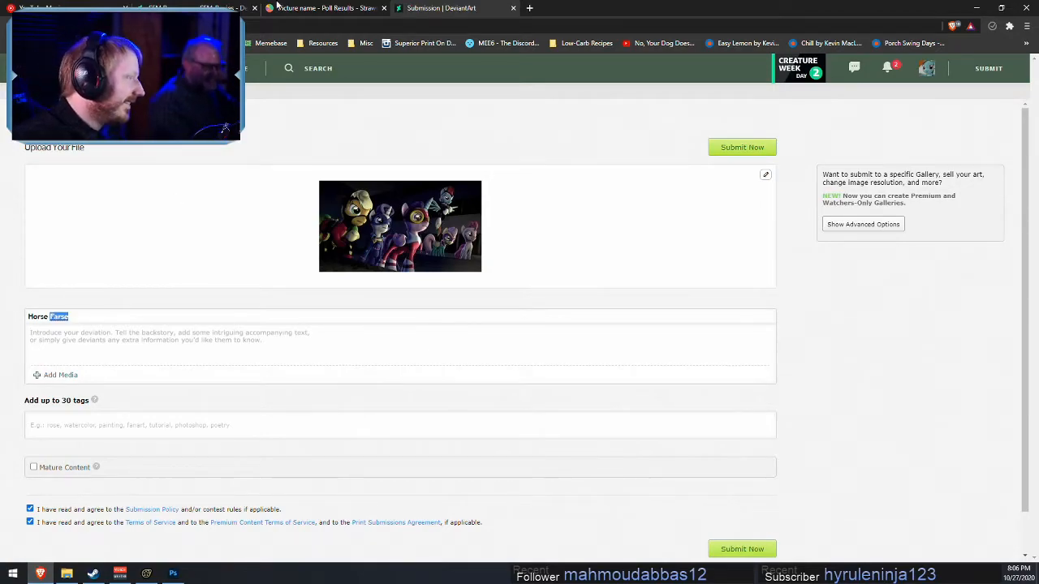
click(347, 7)
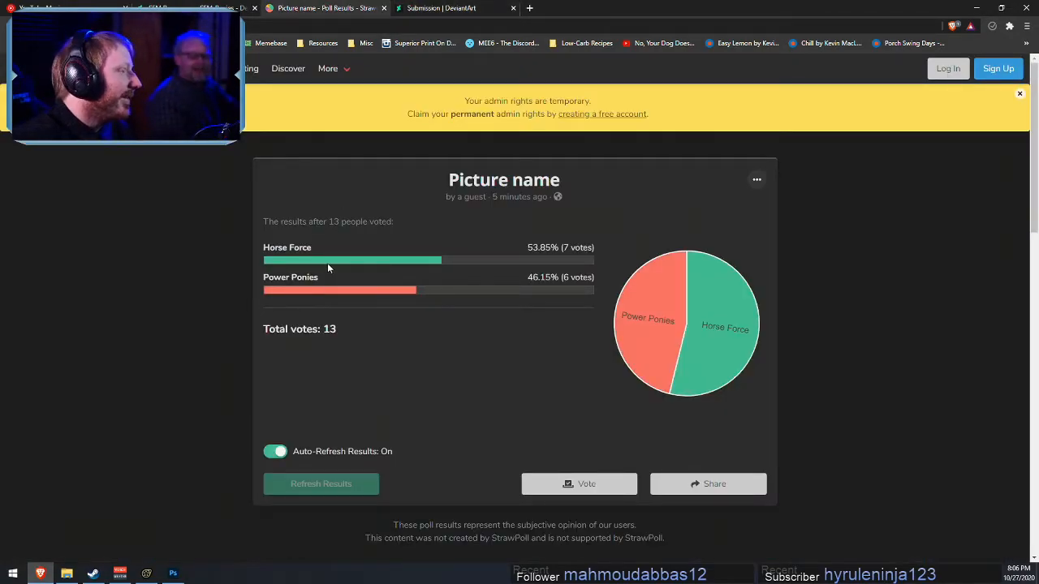
click(475, 8)
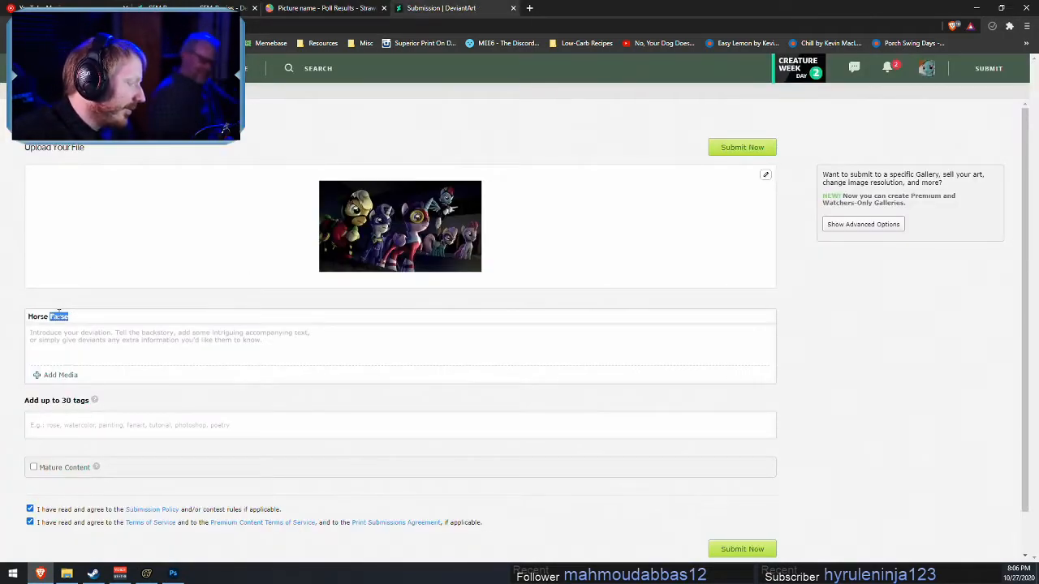
text(For)
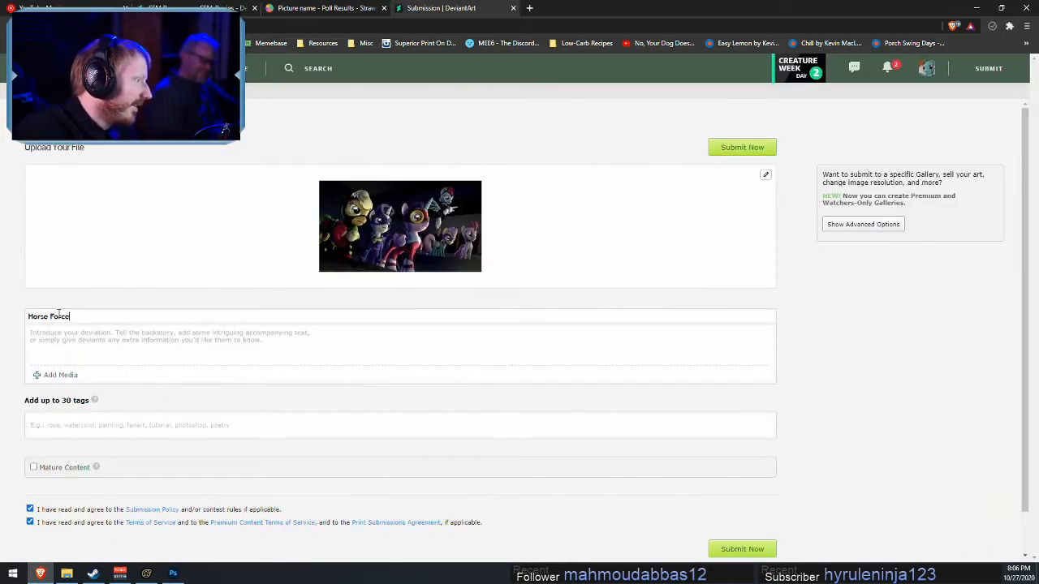
- Add the tags mlp, mylittlepony, sfm and sourcefilmaker to the submission
click(101, 434)
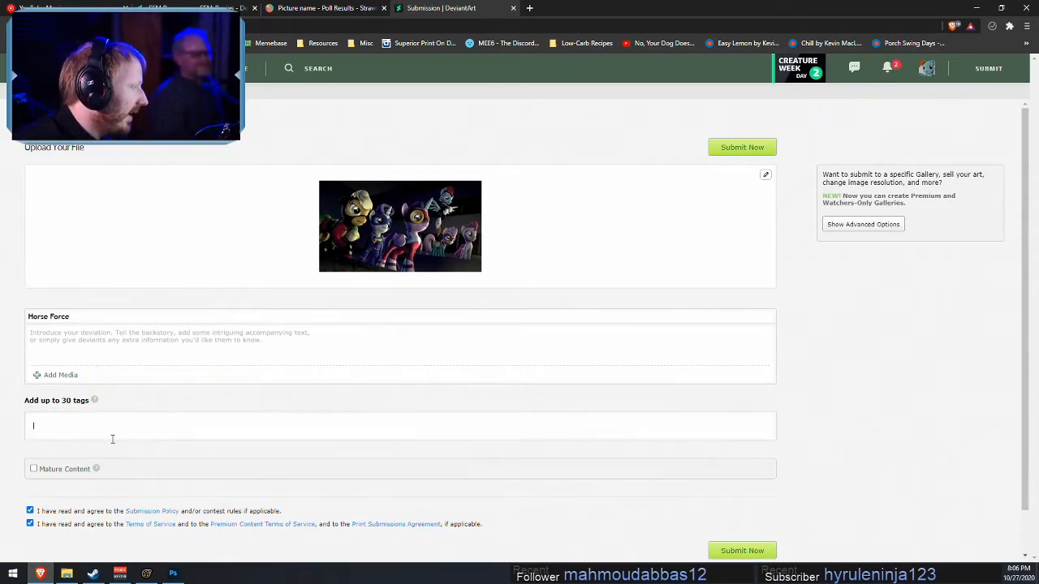
text(mlp)
key(space)
text(mylittlepony)
key(space)
text(sfm)
key(space)
text(sfm source)
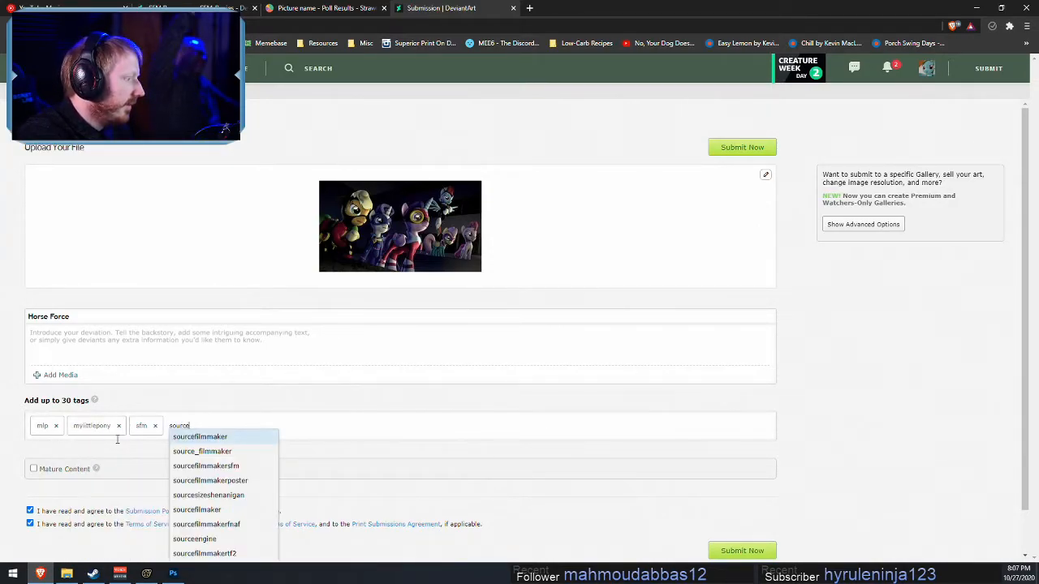
text(filmmaker)
key(space)
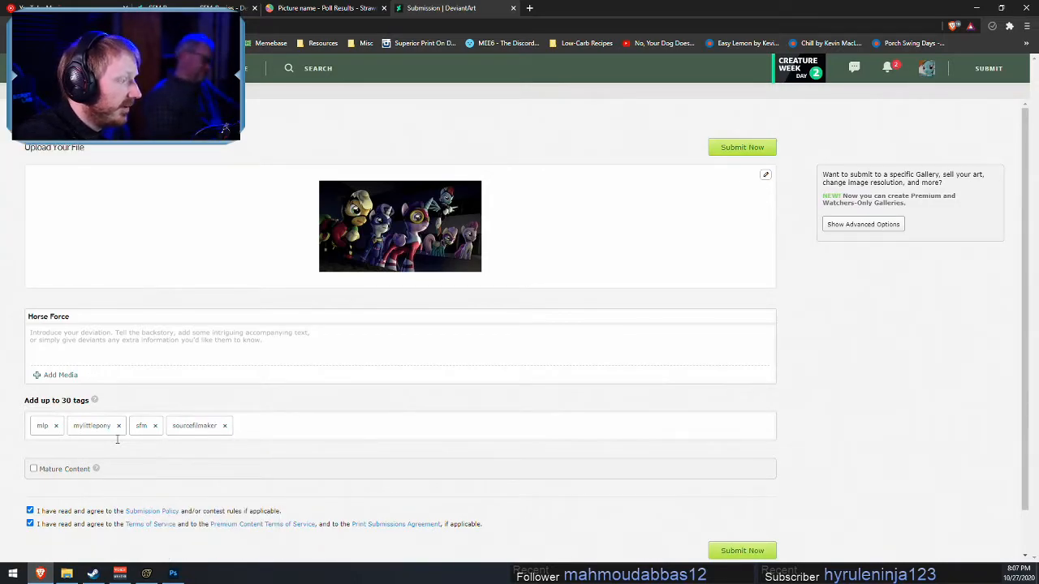
- Add the tags powerponies and twilightsparkle to the submission
text(ponie)
key(BackSpace)
key(BackSpace)
key(BackSpace)
text(werponies)
key(space)
text(tw)
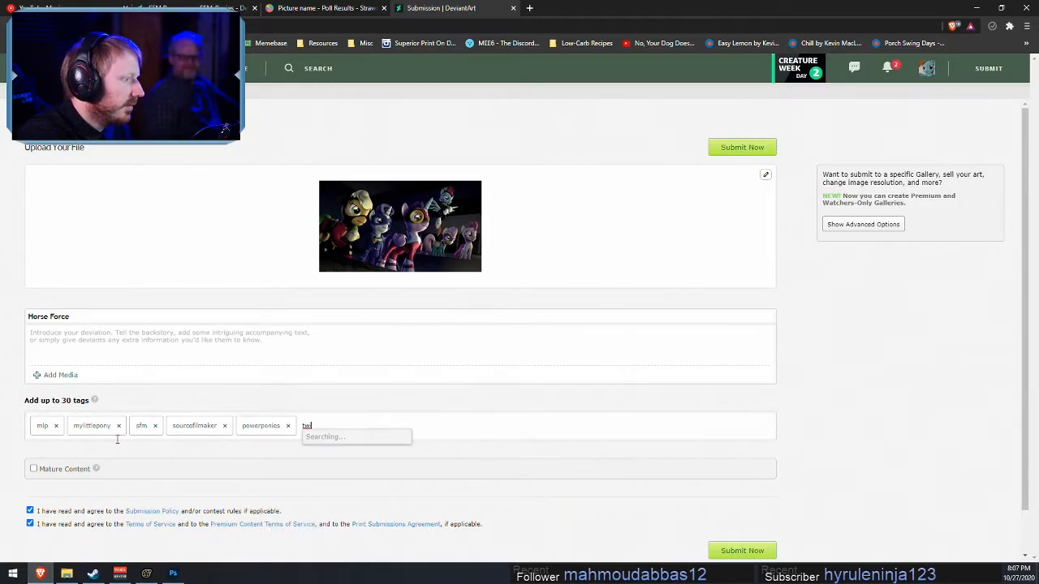
text(ilightsparkle)
key(space)
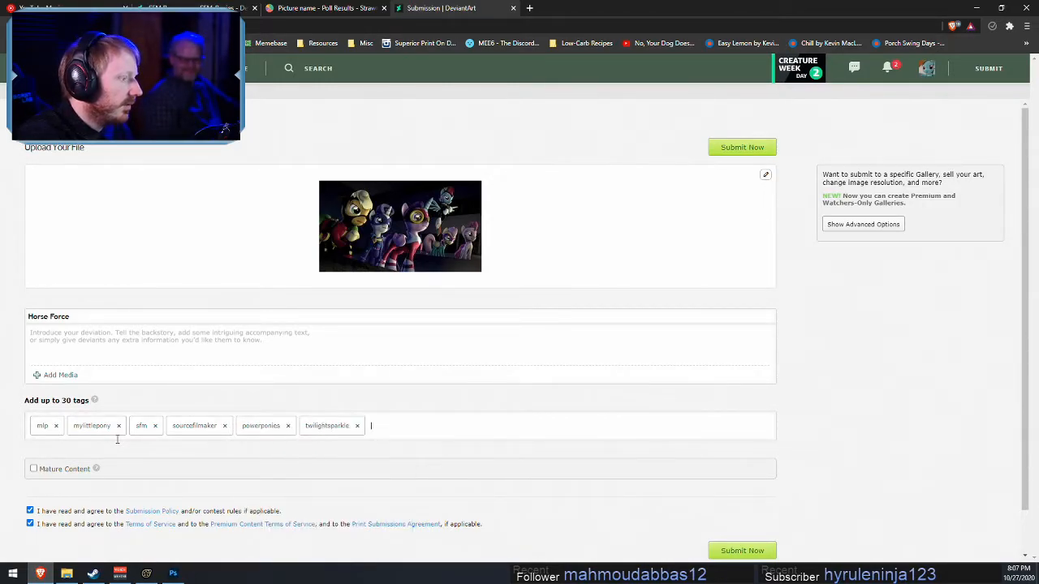
- Add the tags fluttershy, apple and rarity to the submission
text(fluttershy)
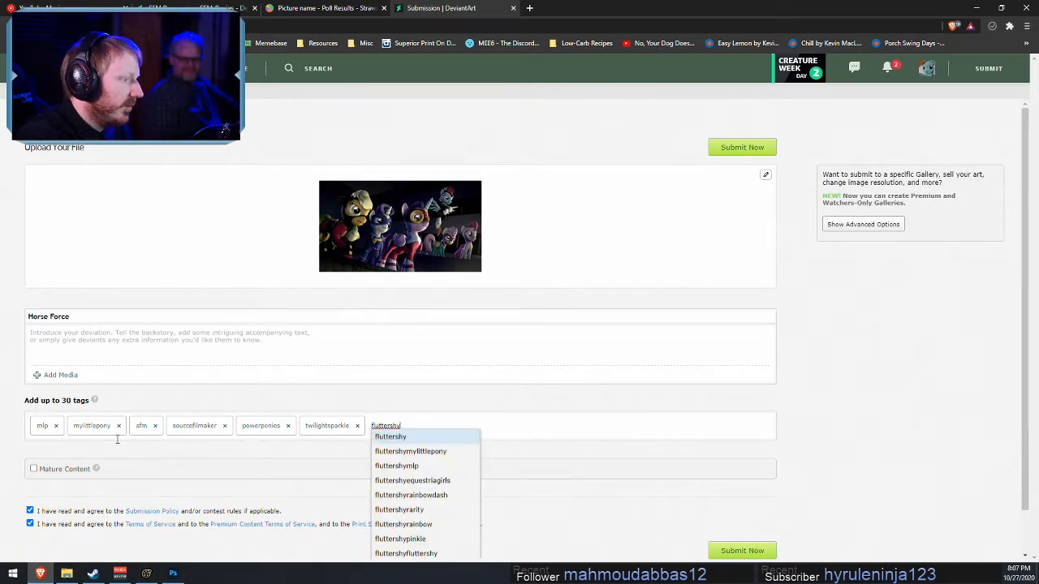
key(space)
text(apple)
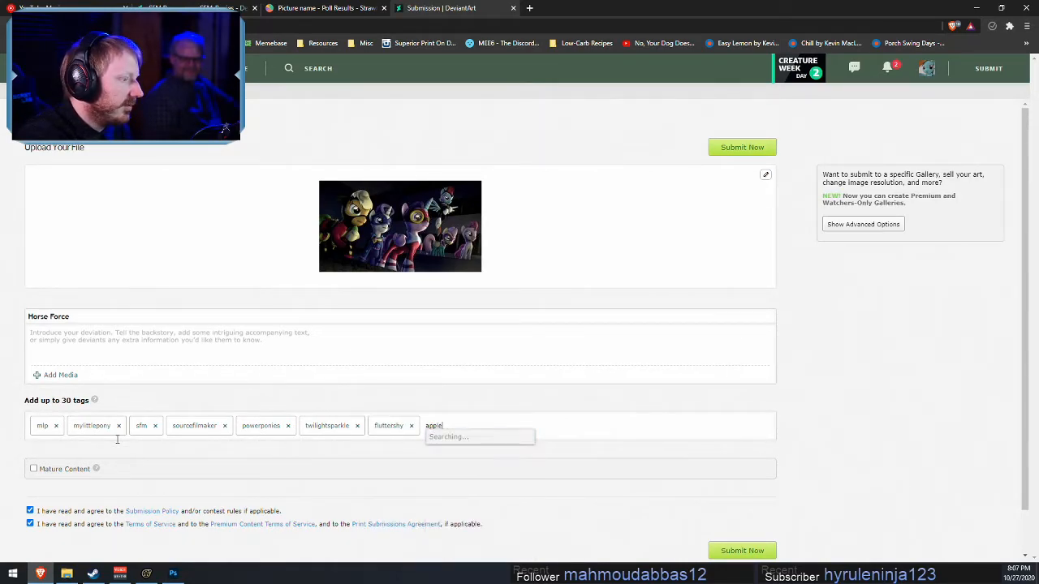
key(space)
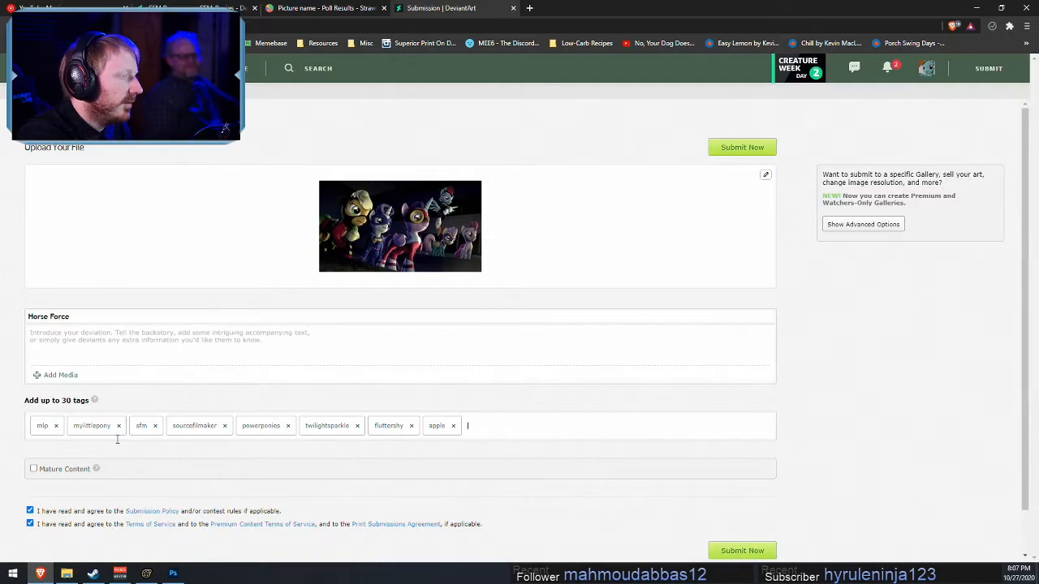
text(rarity)
key(space)
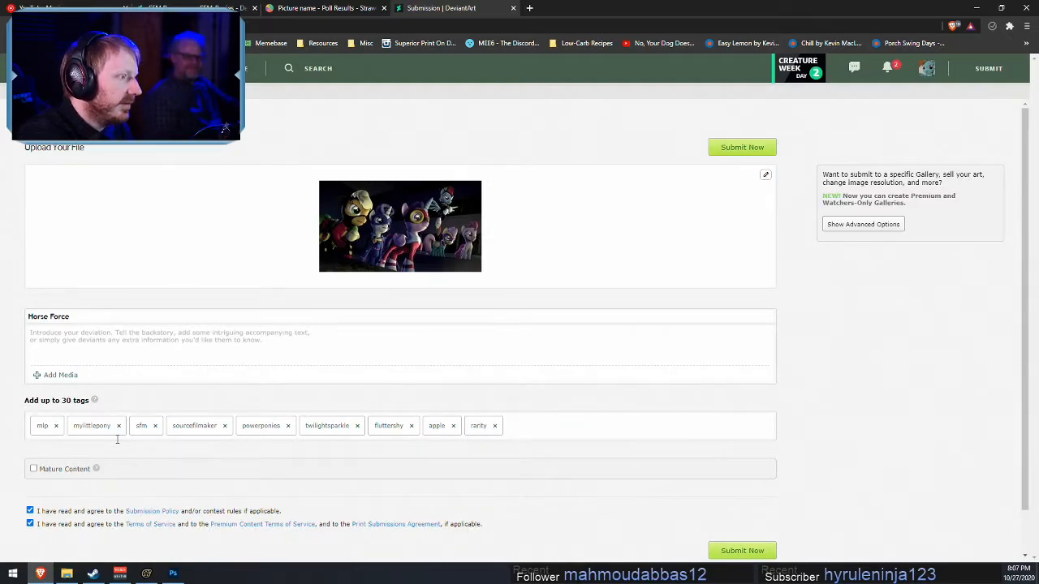
- Add the tag pinkiepie to the submission, correcting its misspelled ending
text(pinkiepies)
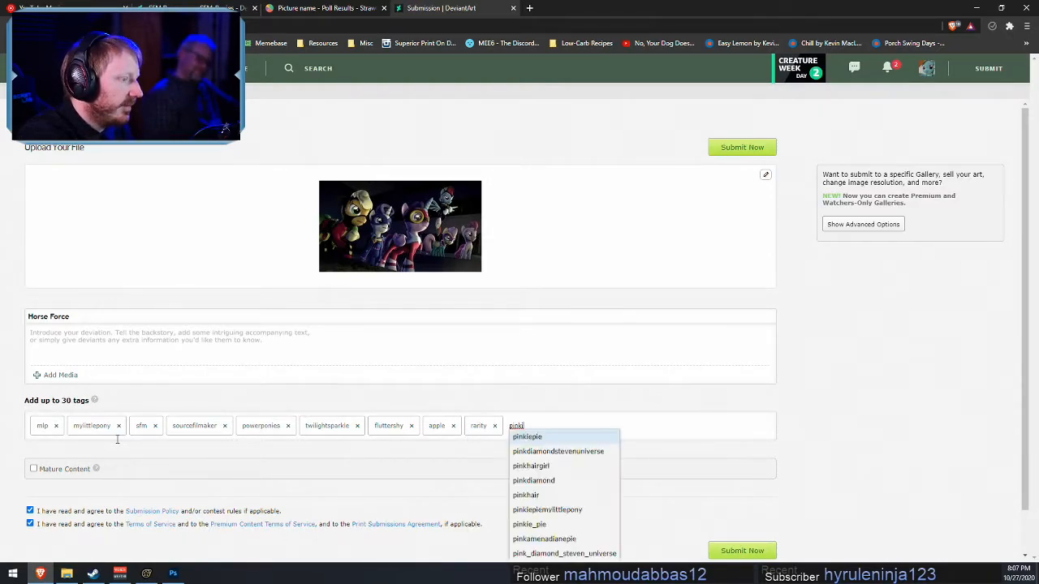
key(space)
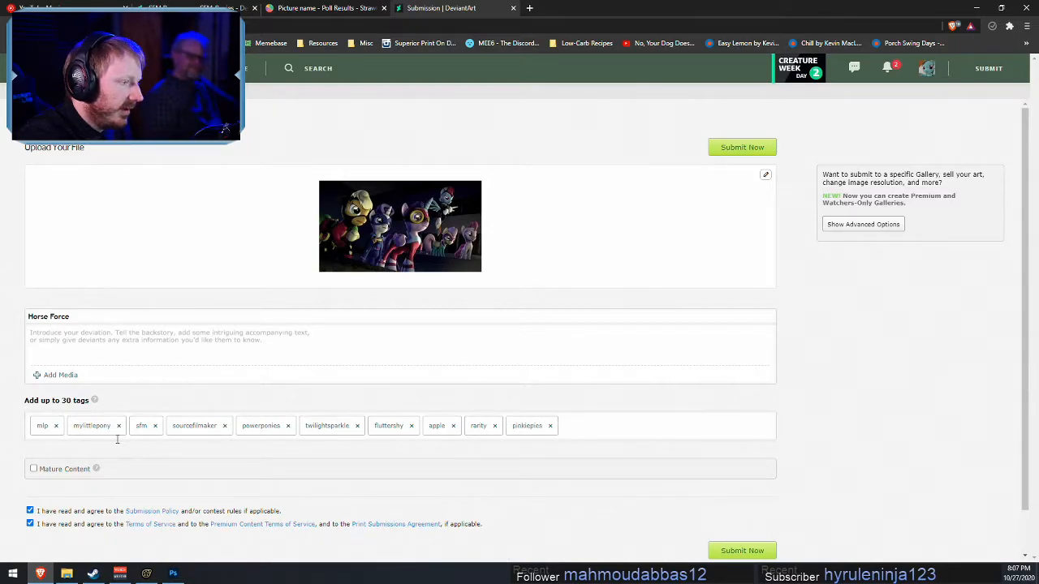
key(BackSpace)
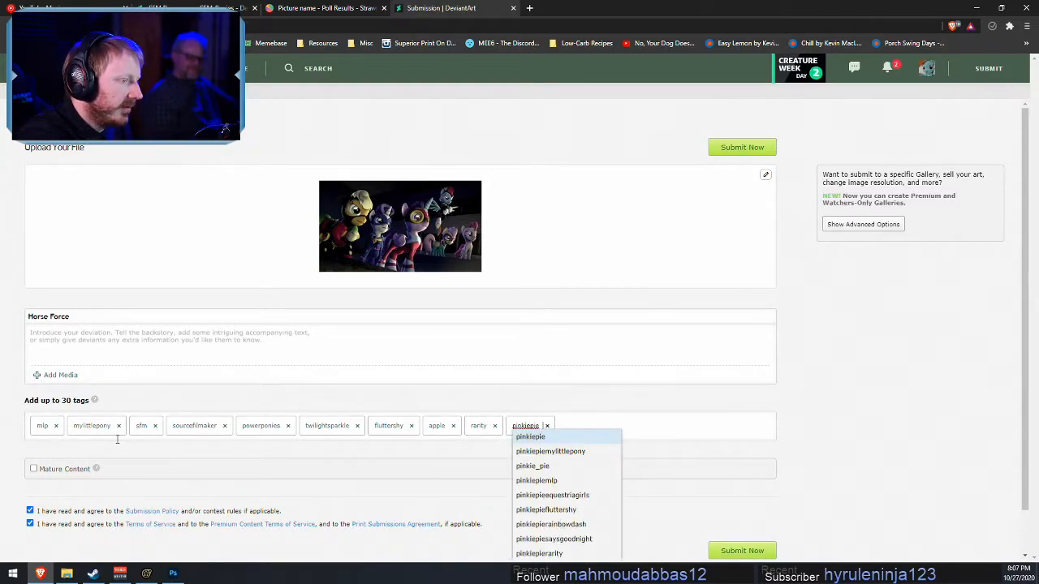
key(space)
text(bestho)
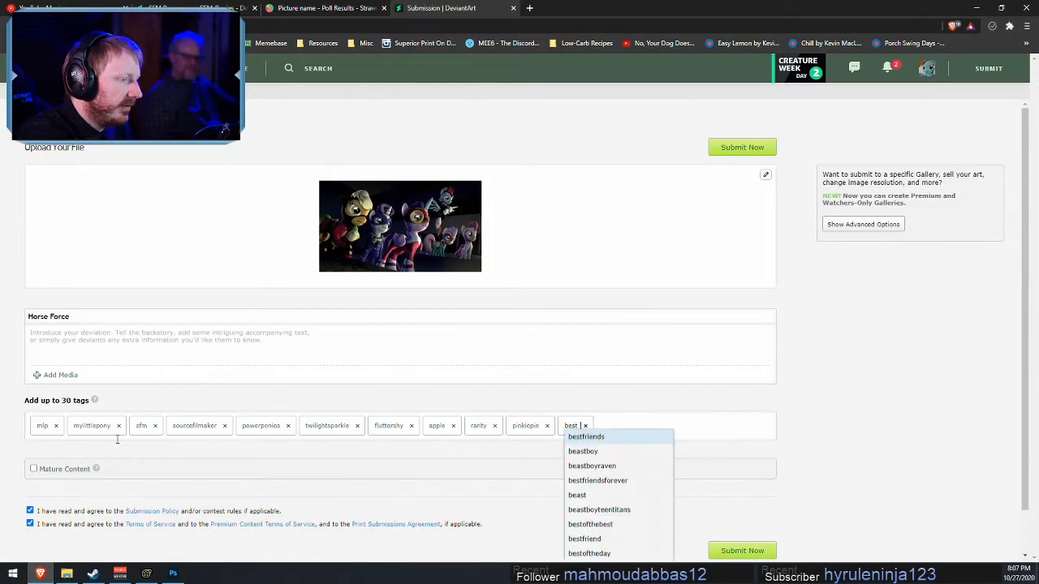
key(BackSpace)
key(BackSpace)
key(BackSpace)
key(BackSpace)
key(BackSpace)
key(BackSpace)
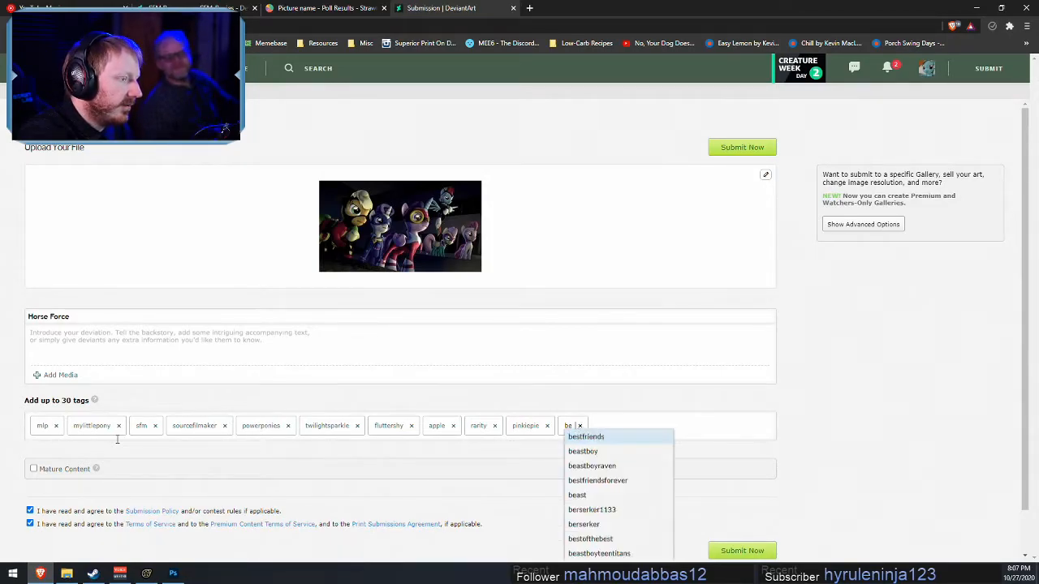
- Add the tag rainbowdash to the submission and replace the apple tag with applejack
text(rainbowdash)
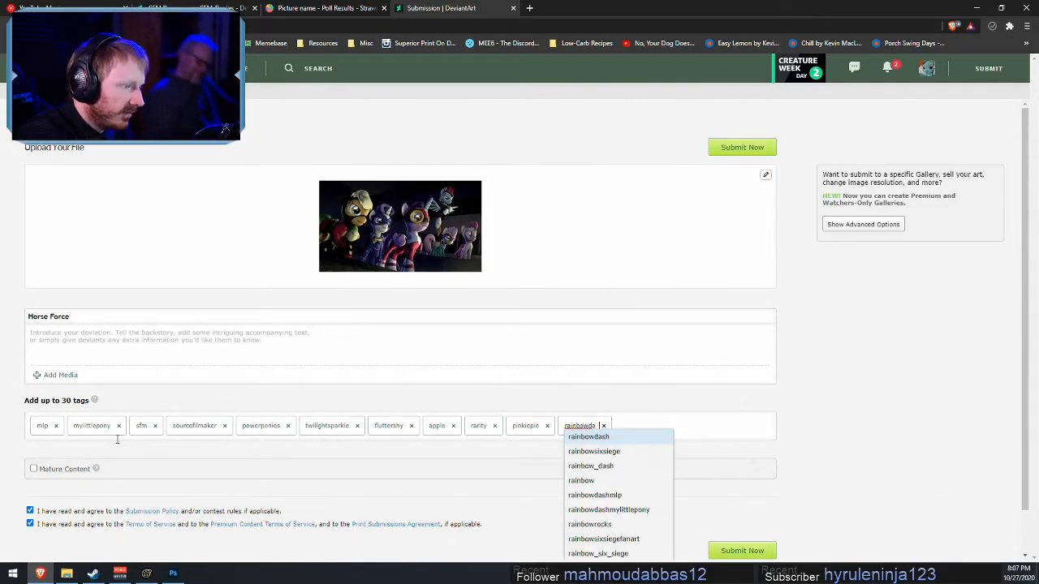
key(Return)
click(453, 425)
text(applejack)
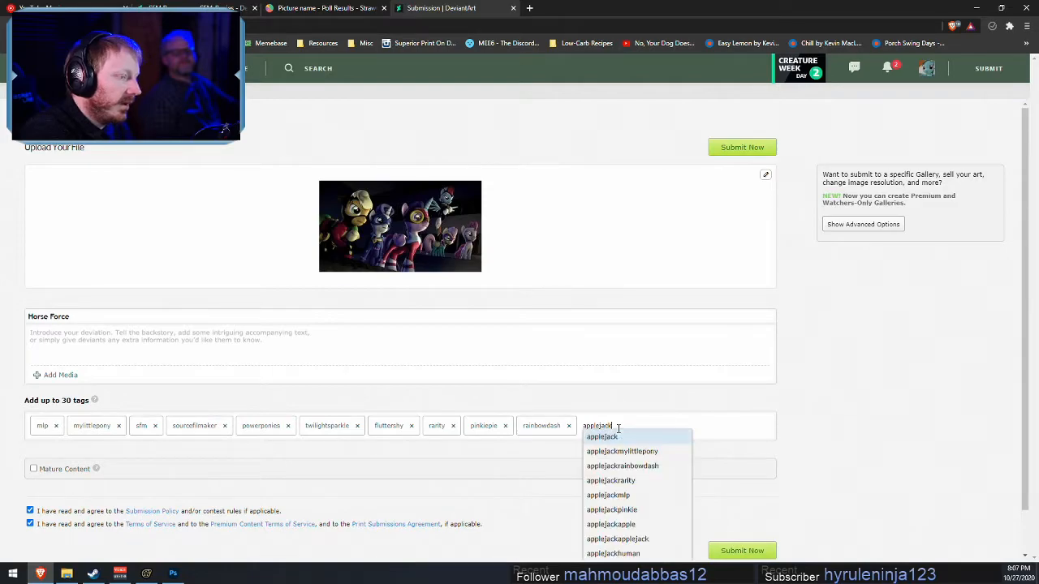
key(Return)
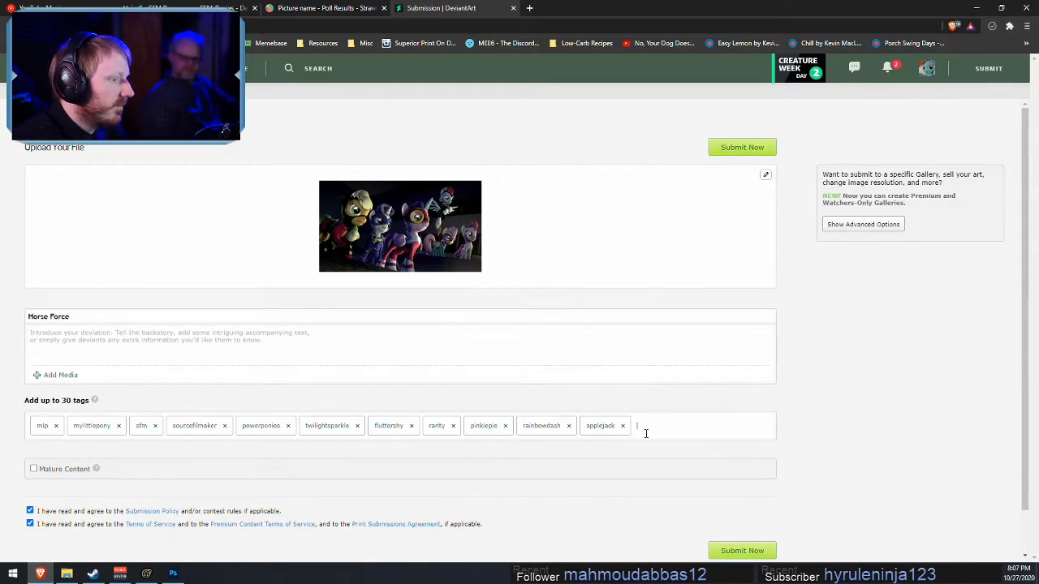
- Add the tag 4k to the submission and place the cursor in the description text area
text(k)
key(Return)
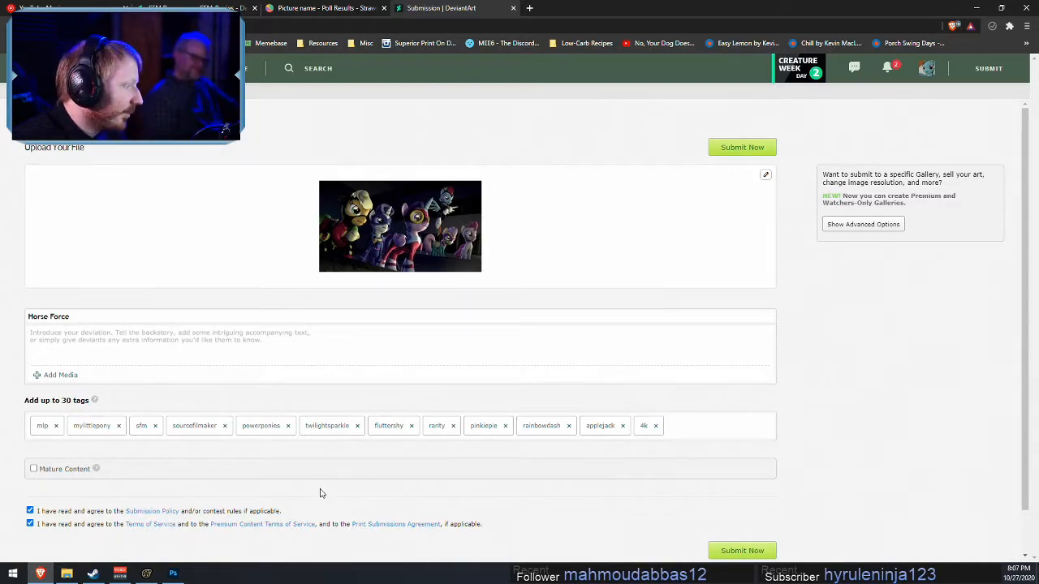
click(232, 332)
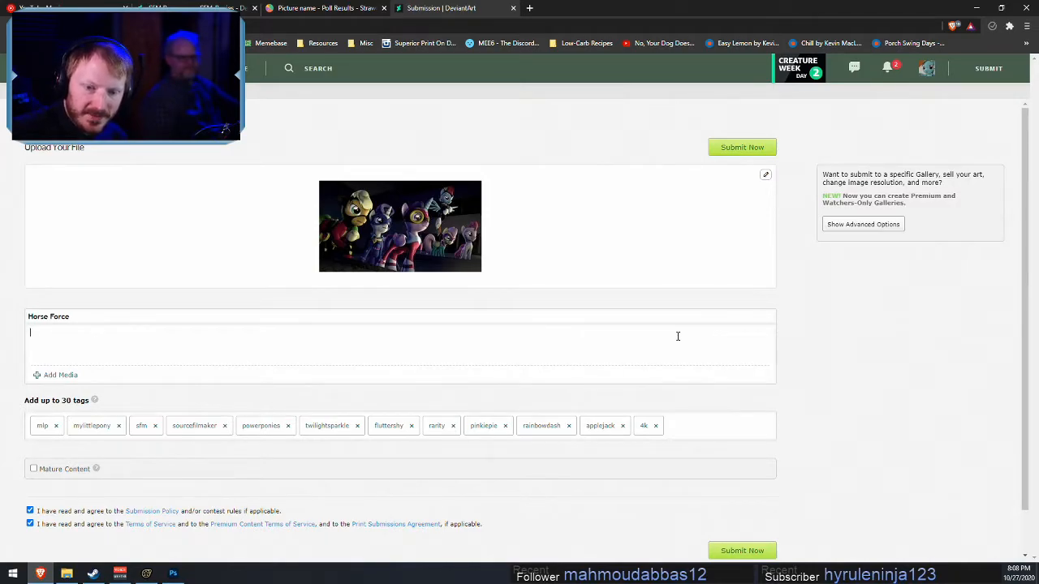
- Switch to the StrawPoll page and reload the Picture name results to check the current votes
click(314, 7)
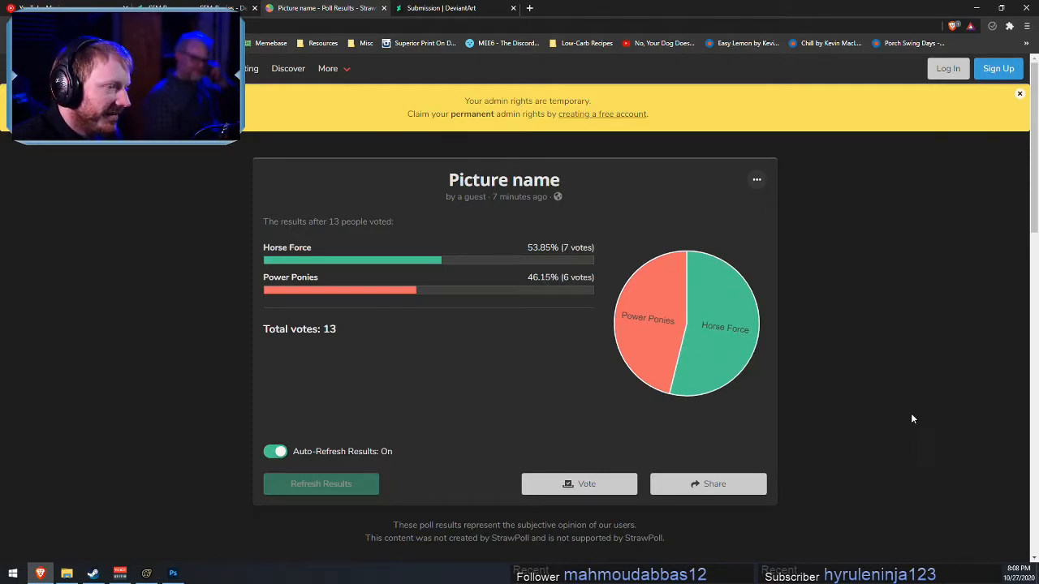
right_click(448, 373)
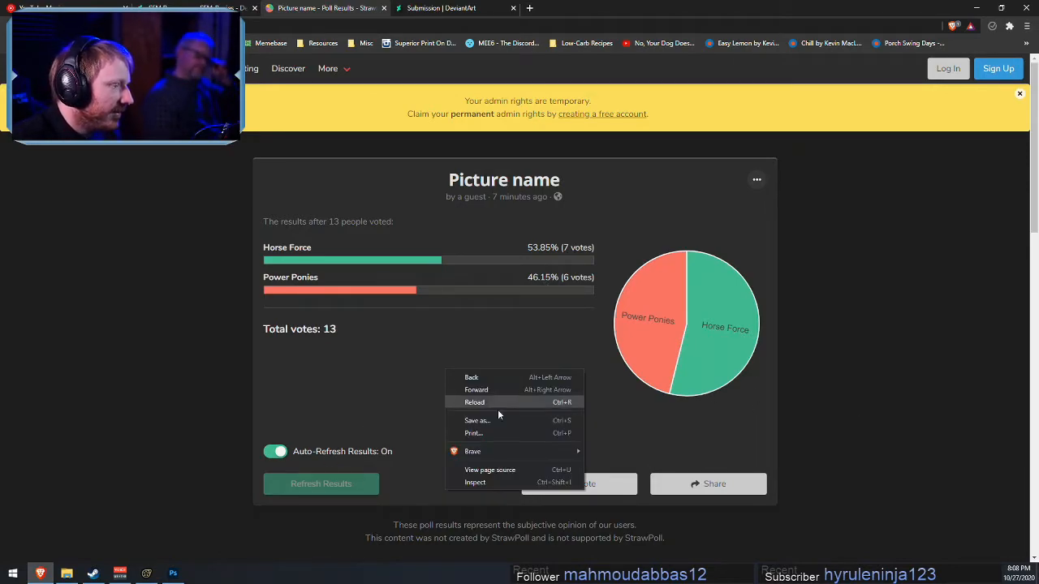
click(496, 403)
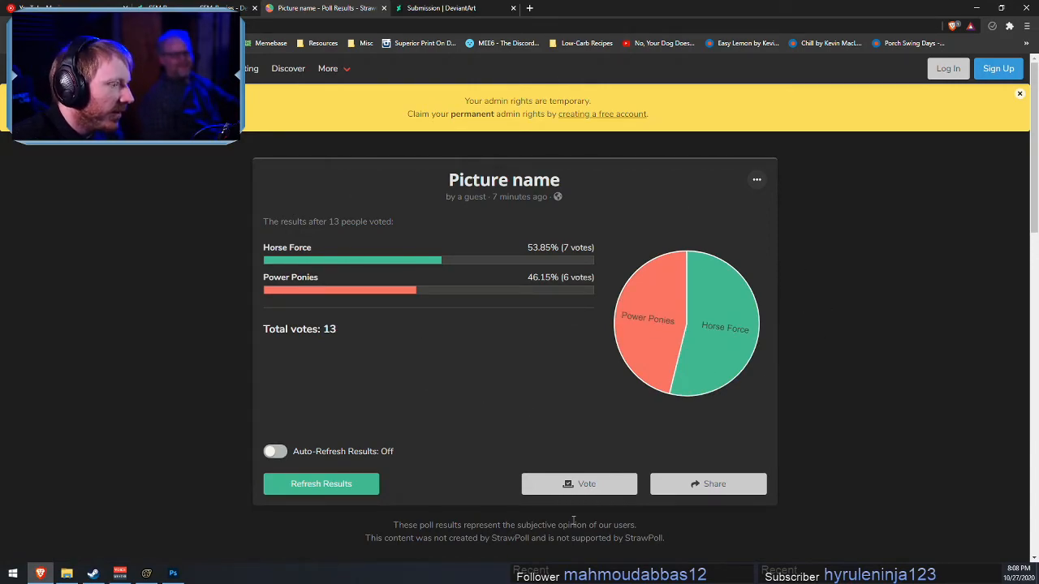
- Try to vote for Power Ponies in the Picture name poll and return to its results
click(573, 482)
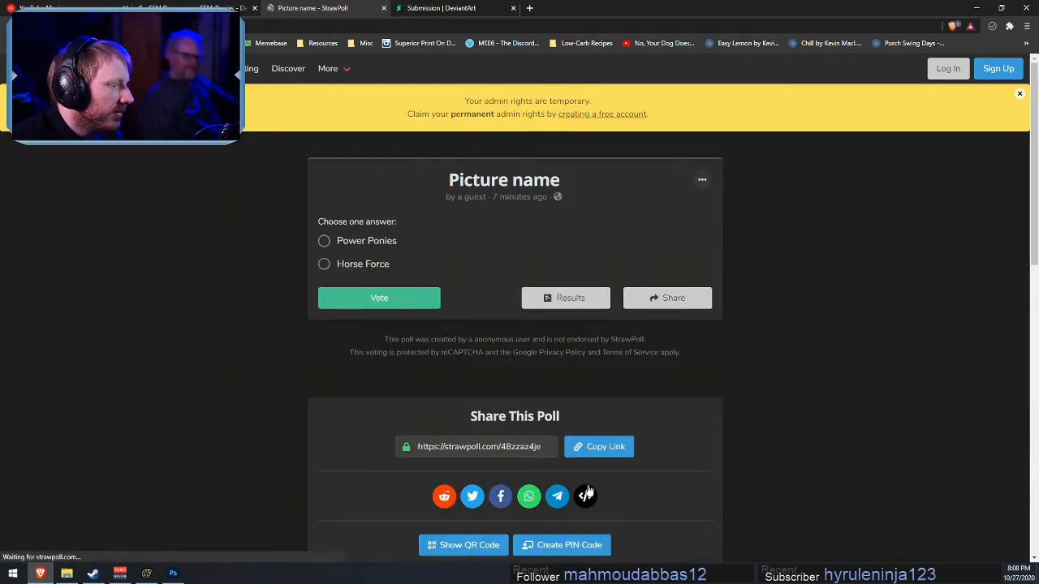
click(324, 241)
click(362, 298)
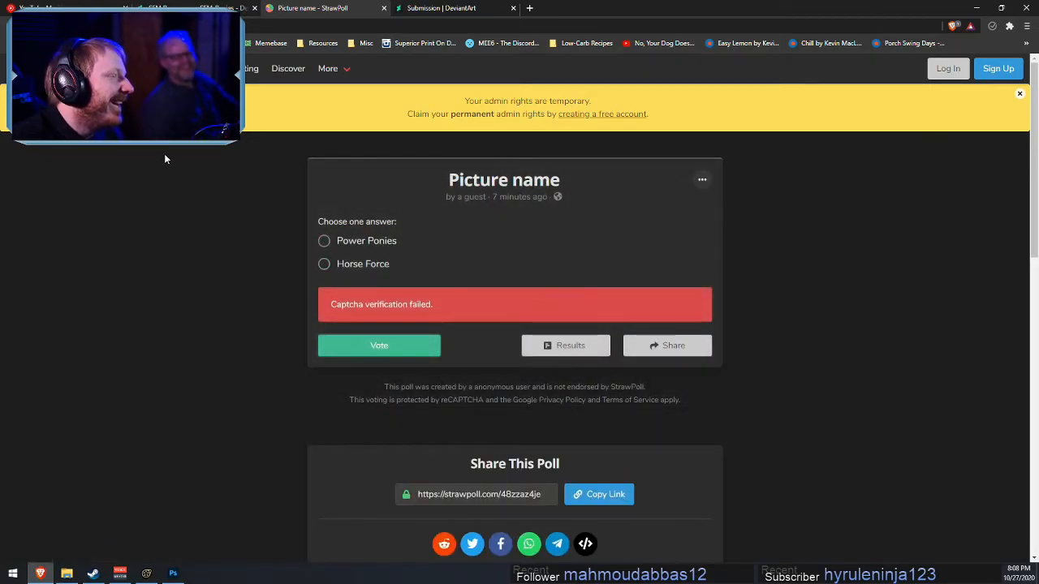
click(566, 345)
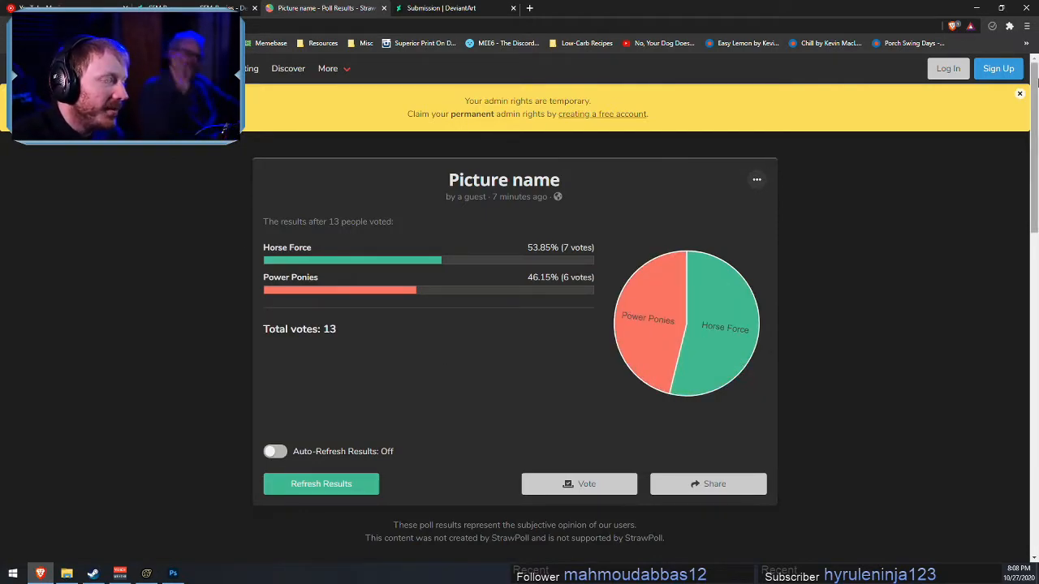
- Minimize the browser and close the Downloads folder window to return to the picture in Photoshop
click(976, 8)
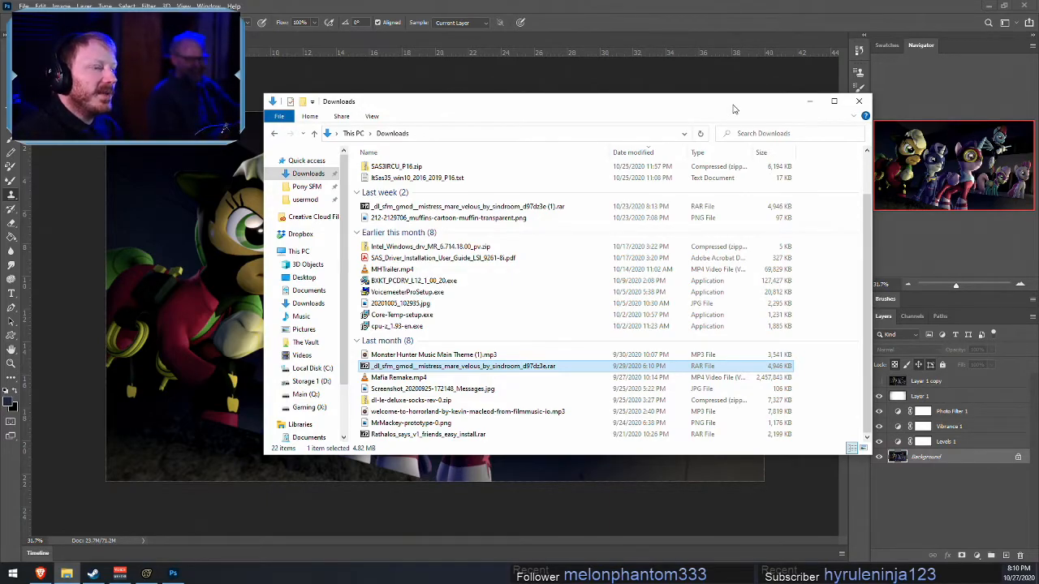
click(861, 102)
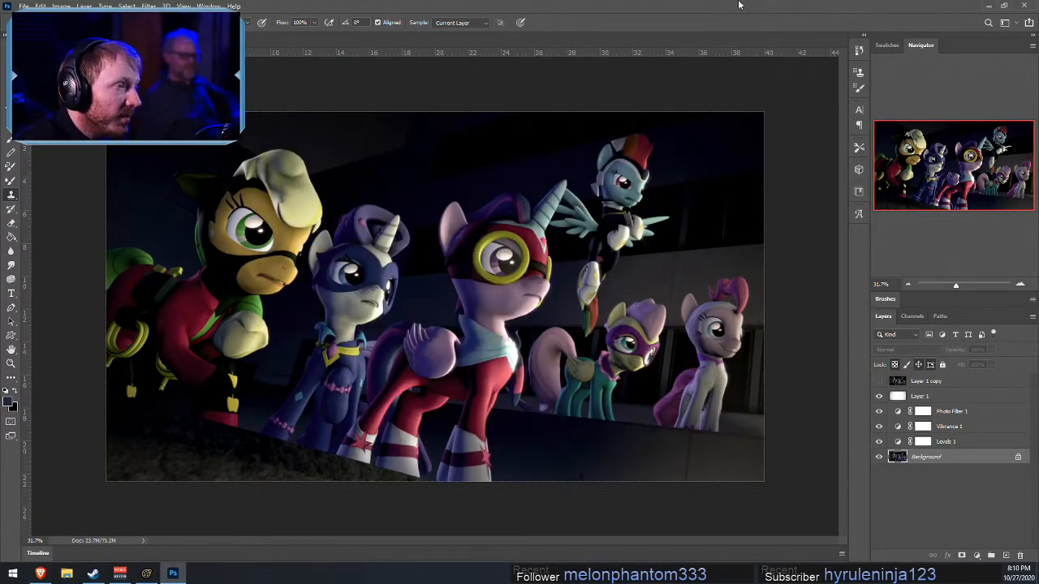